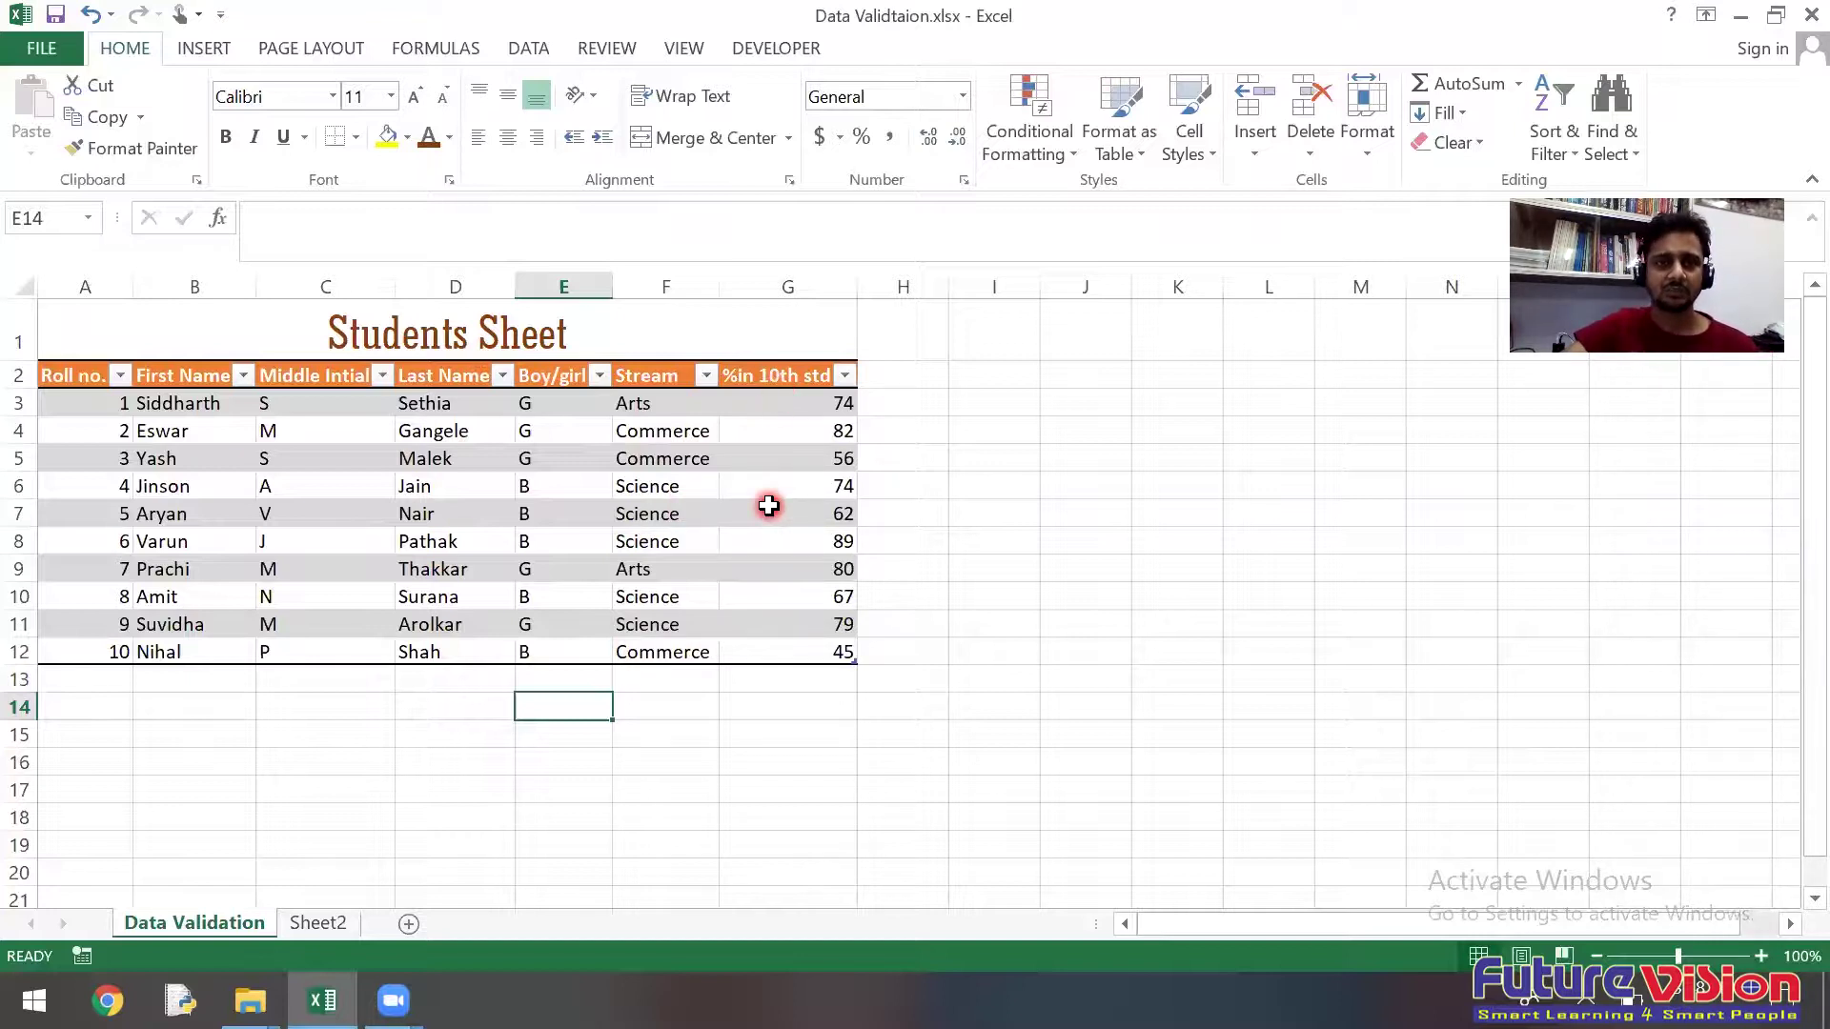
# Step: Try a test entry 'asd' in C3, then undo it
pyautogui.click(332, 513)
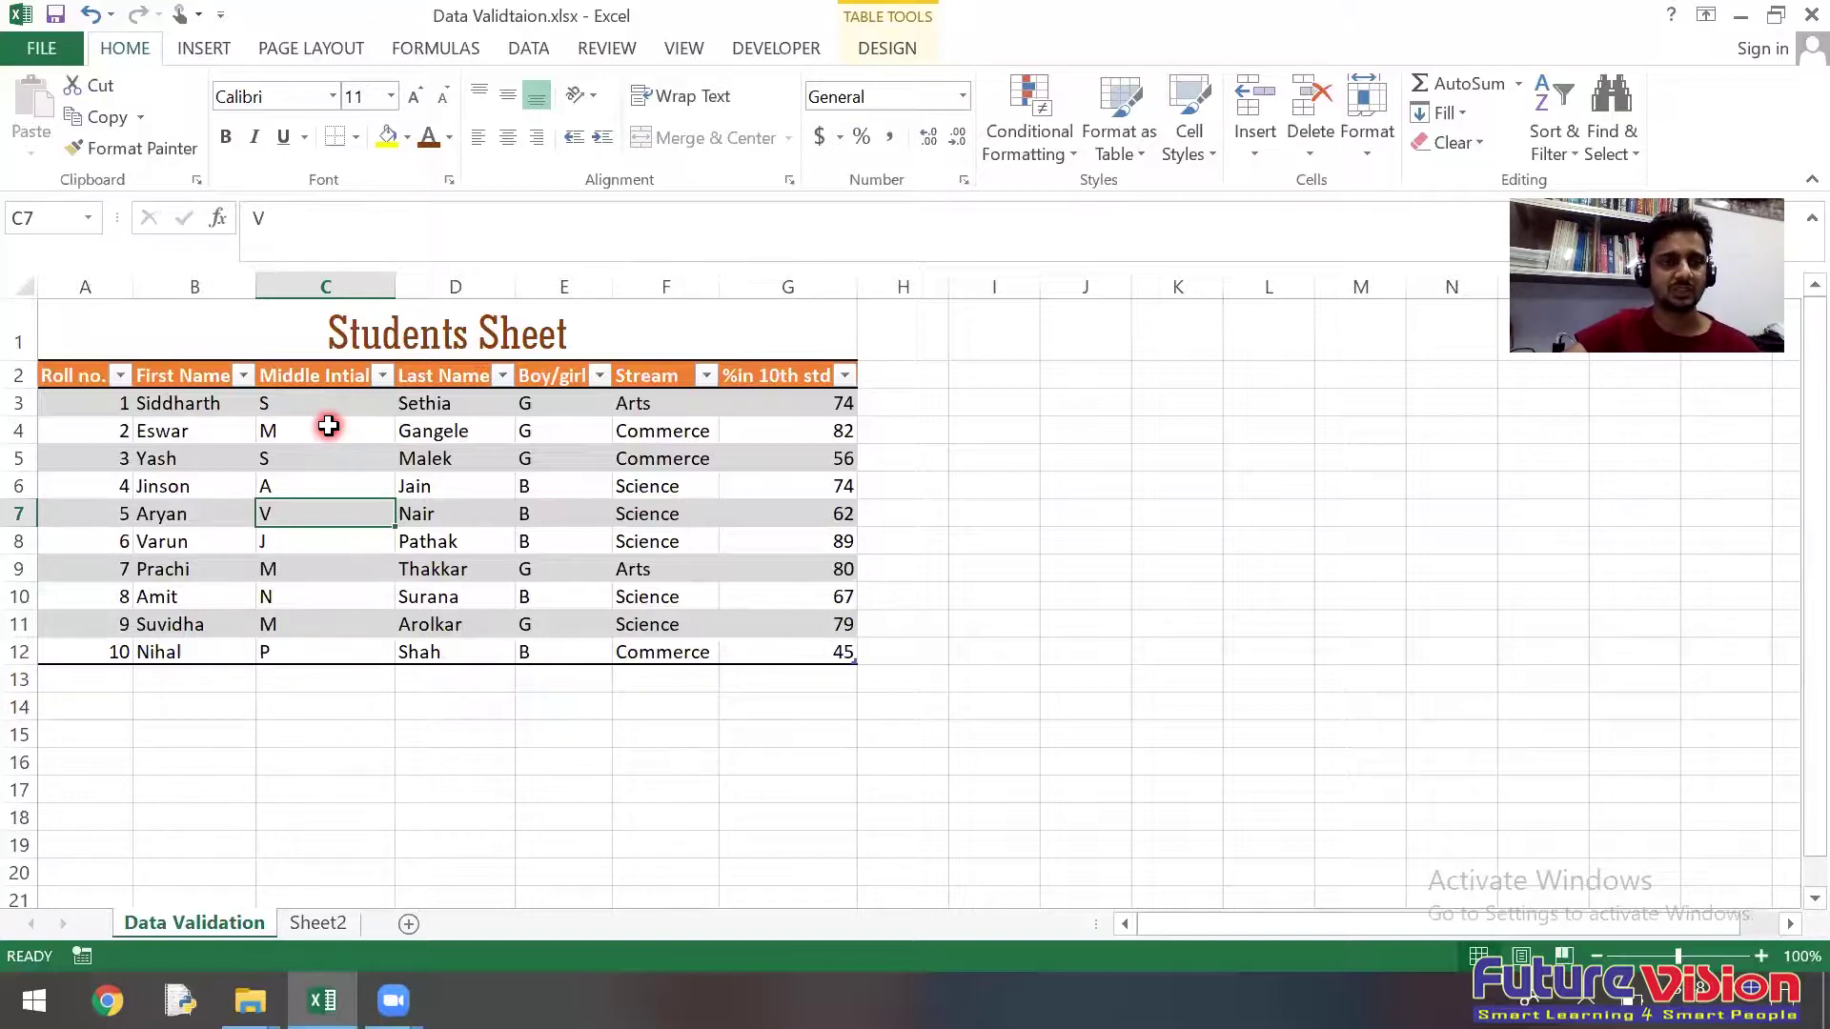
pyautogui.click(328, 404)
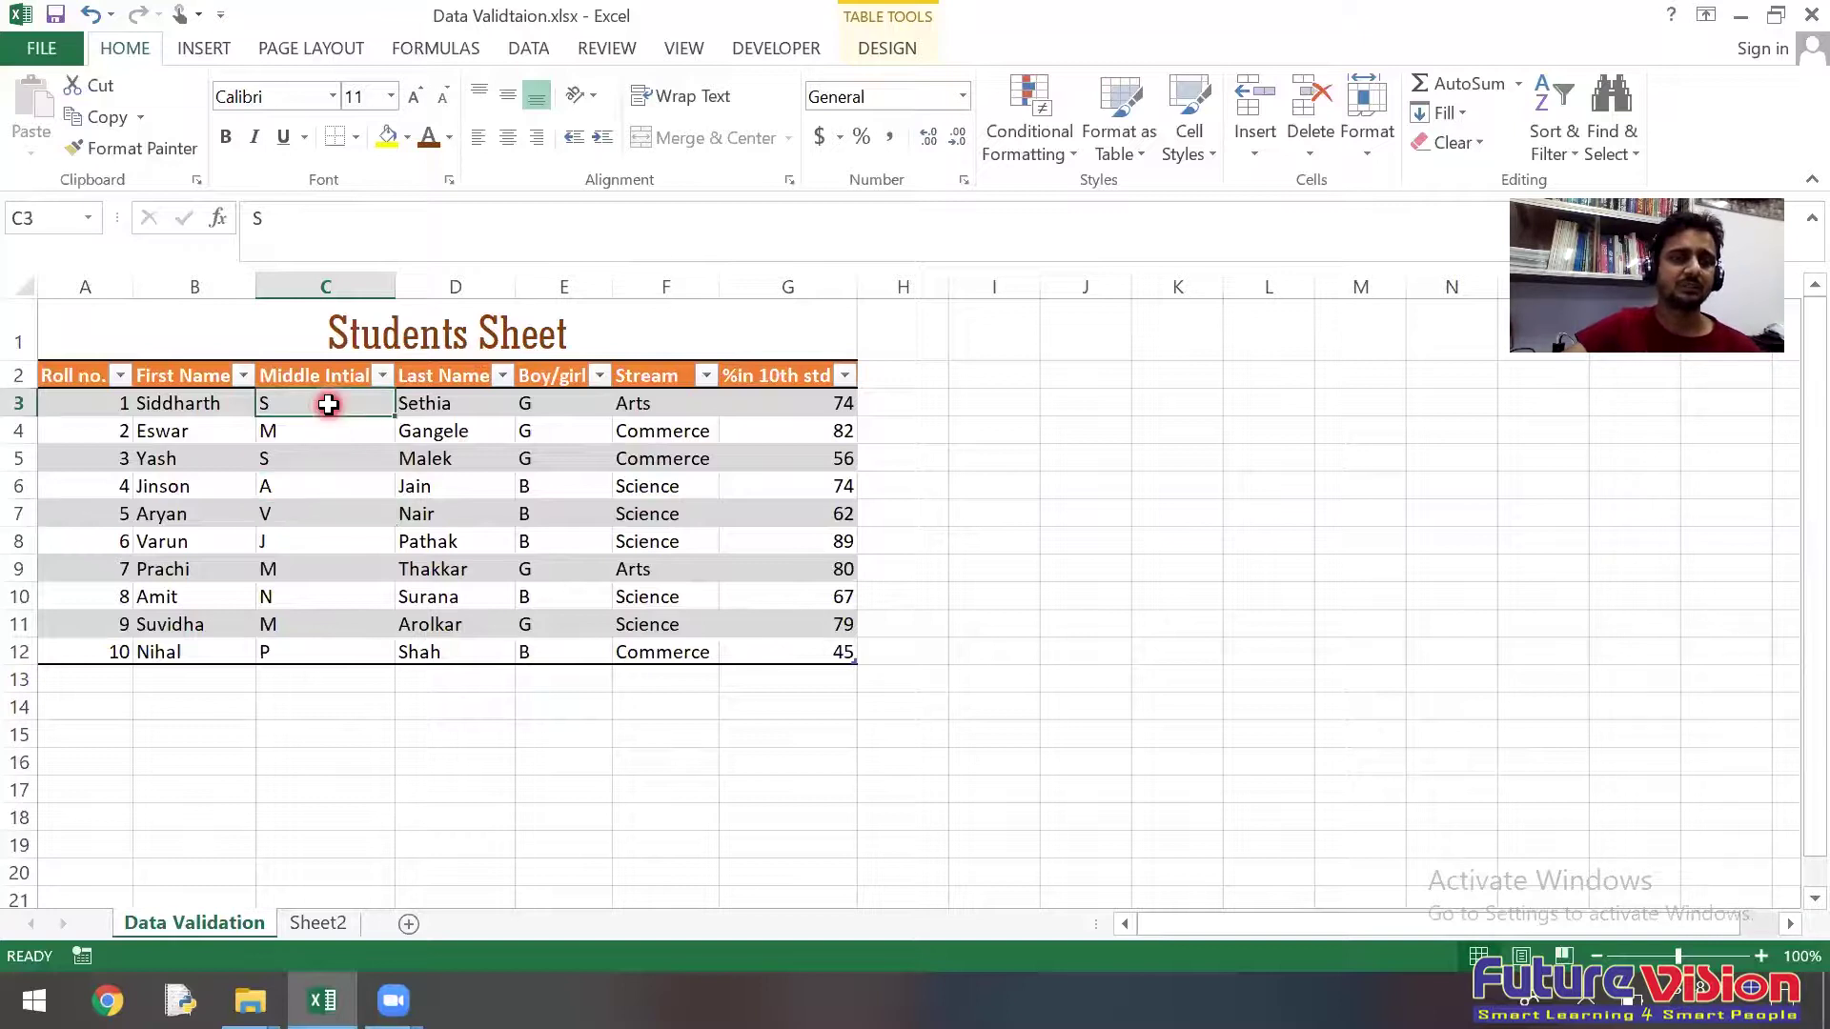
pyautogui.write('asd')
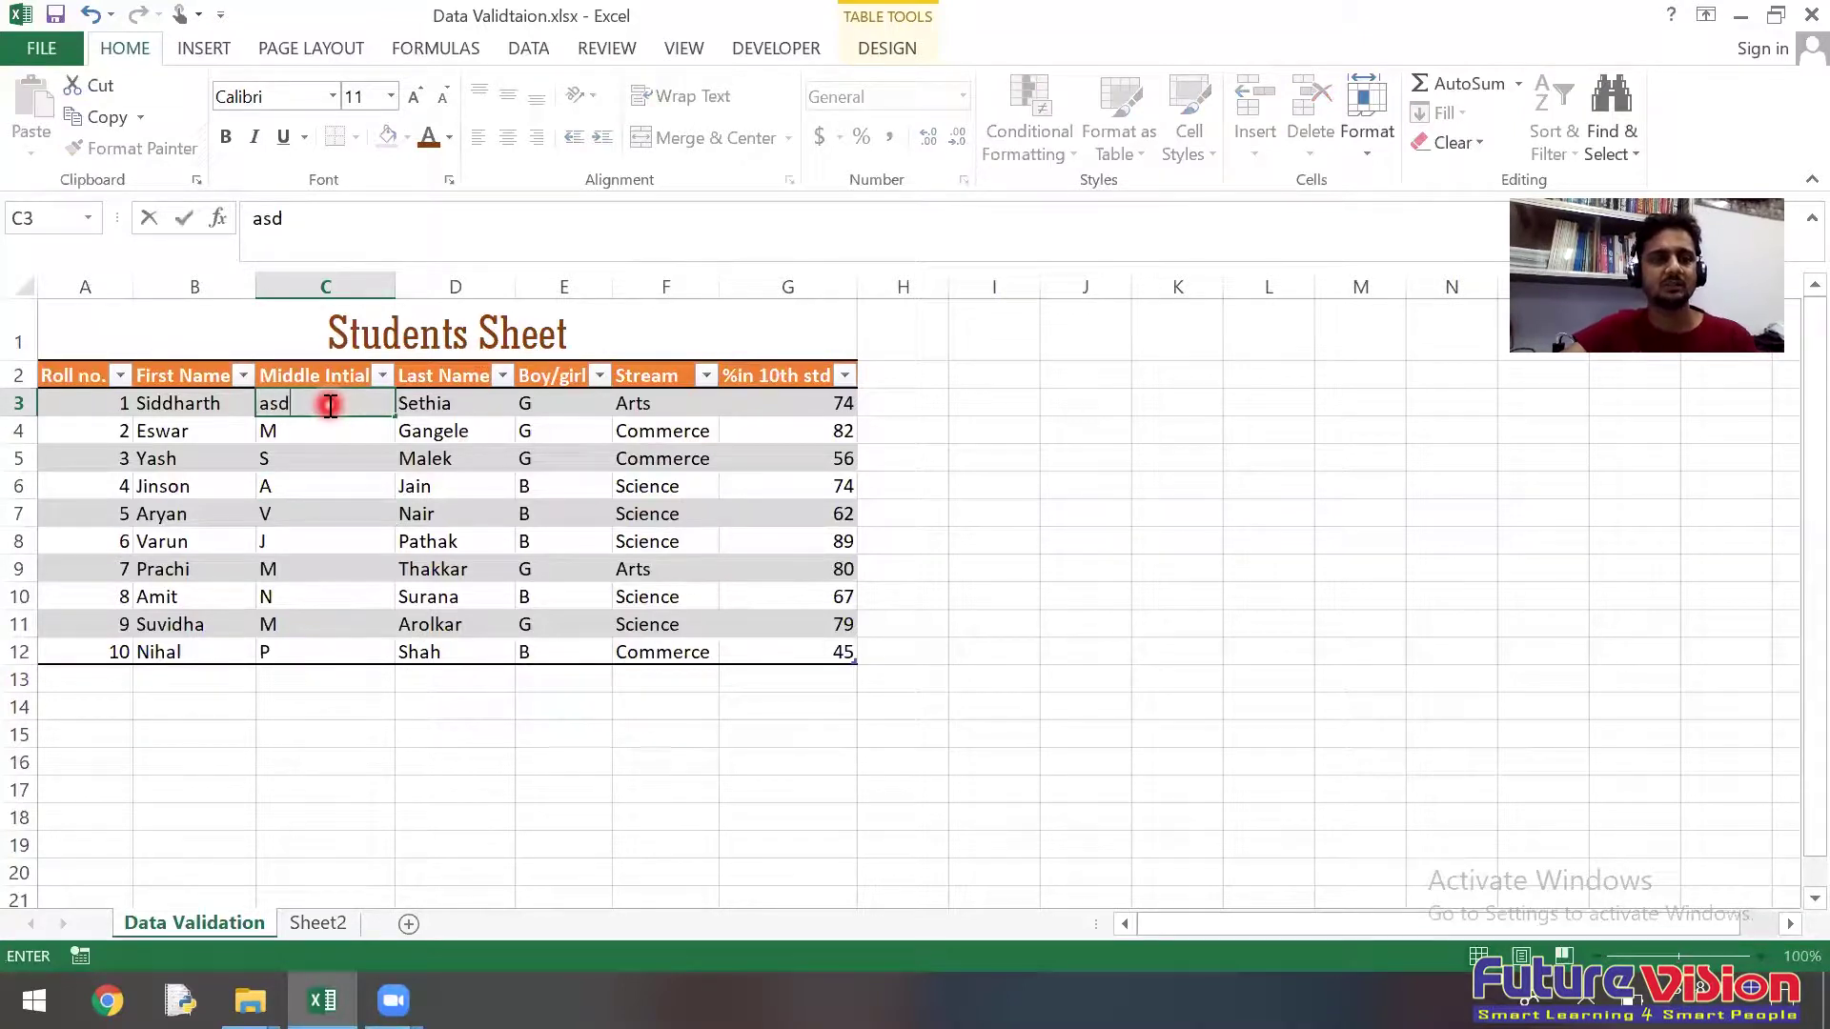
pyautogui.click(282, 733)
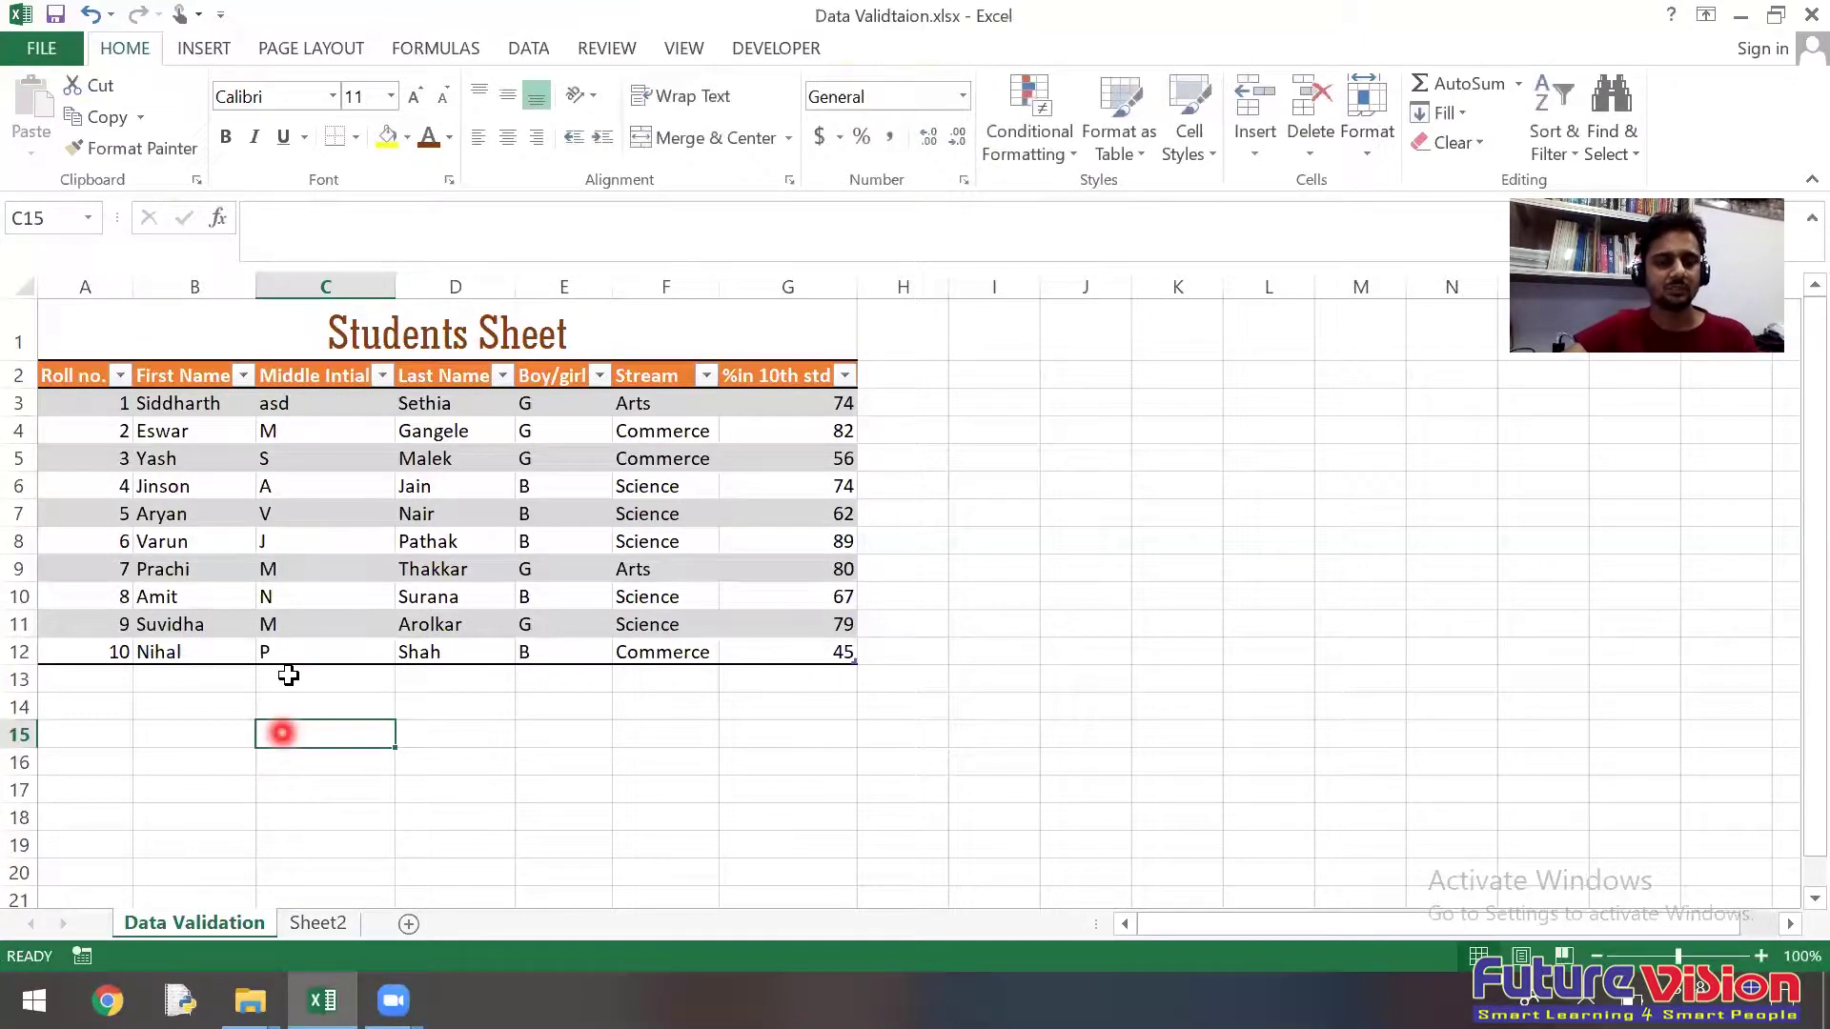
pyautogui.hotkey('ctrl', 'z')
pyautogui.click(338, 398)
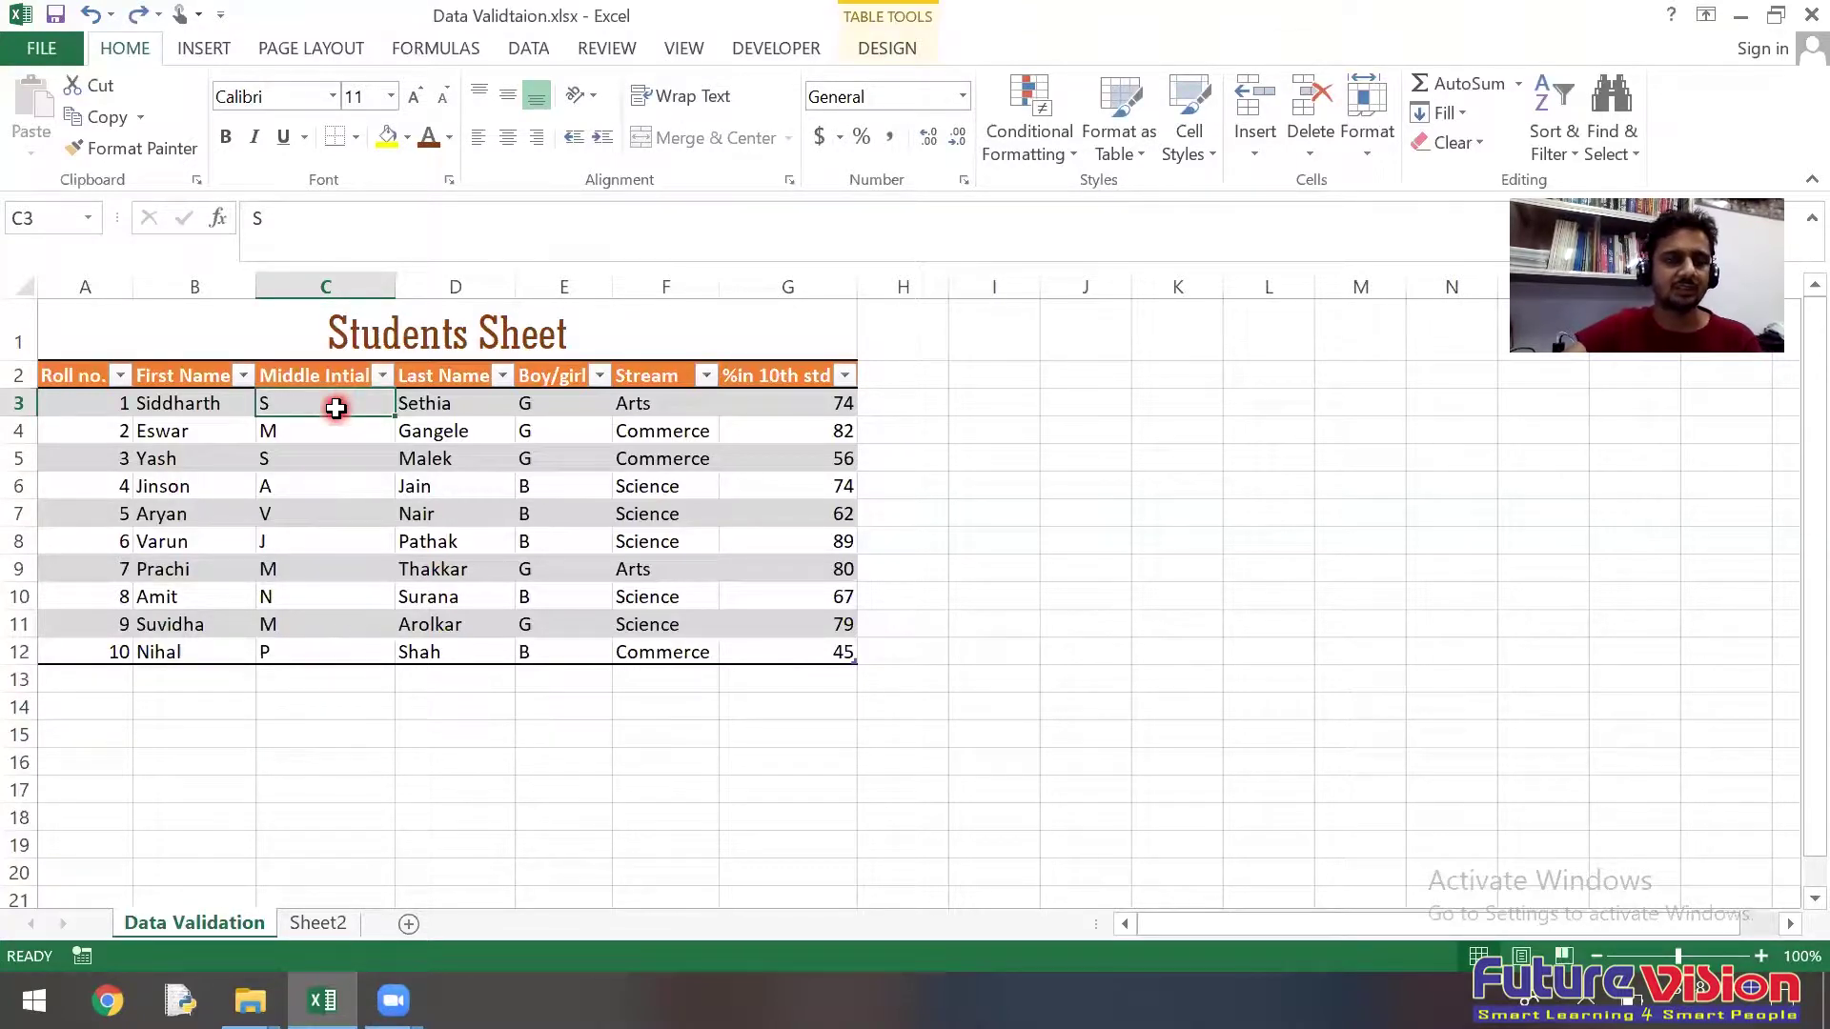
# Step: Open Data Validation for the Middle Initial cells C3:C12, showing the Settings criteria
pyautogui.moveTo(335, 408); pyautogui.dragTo(328, 647)
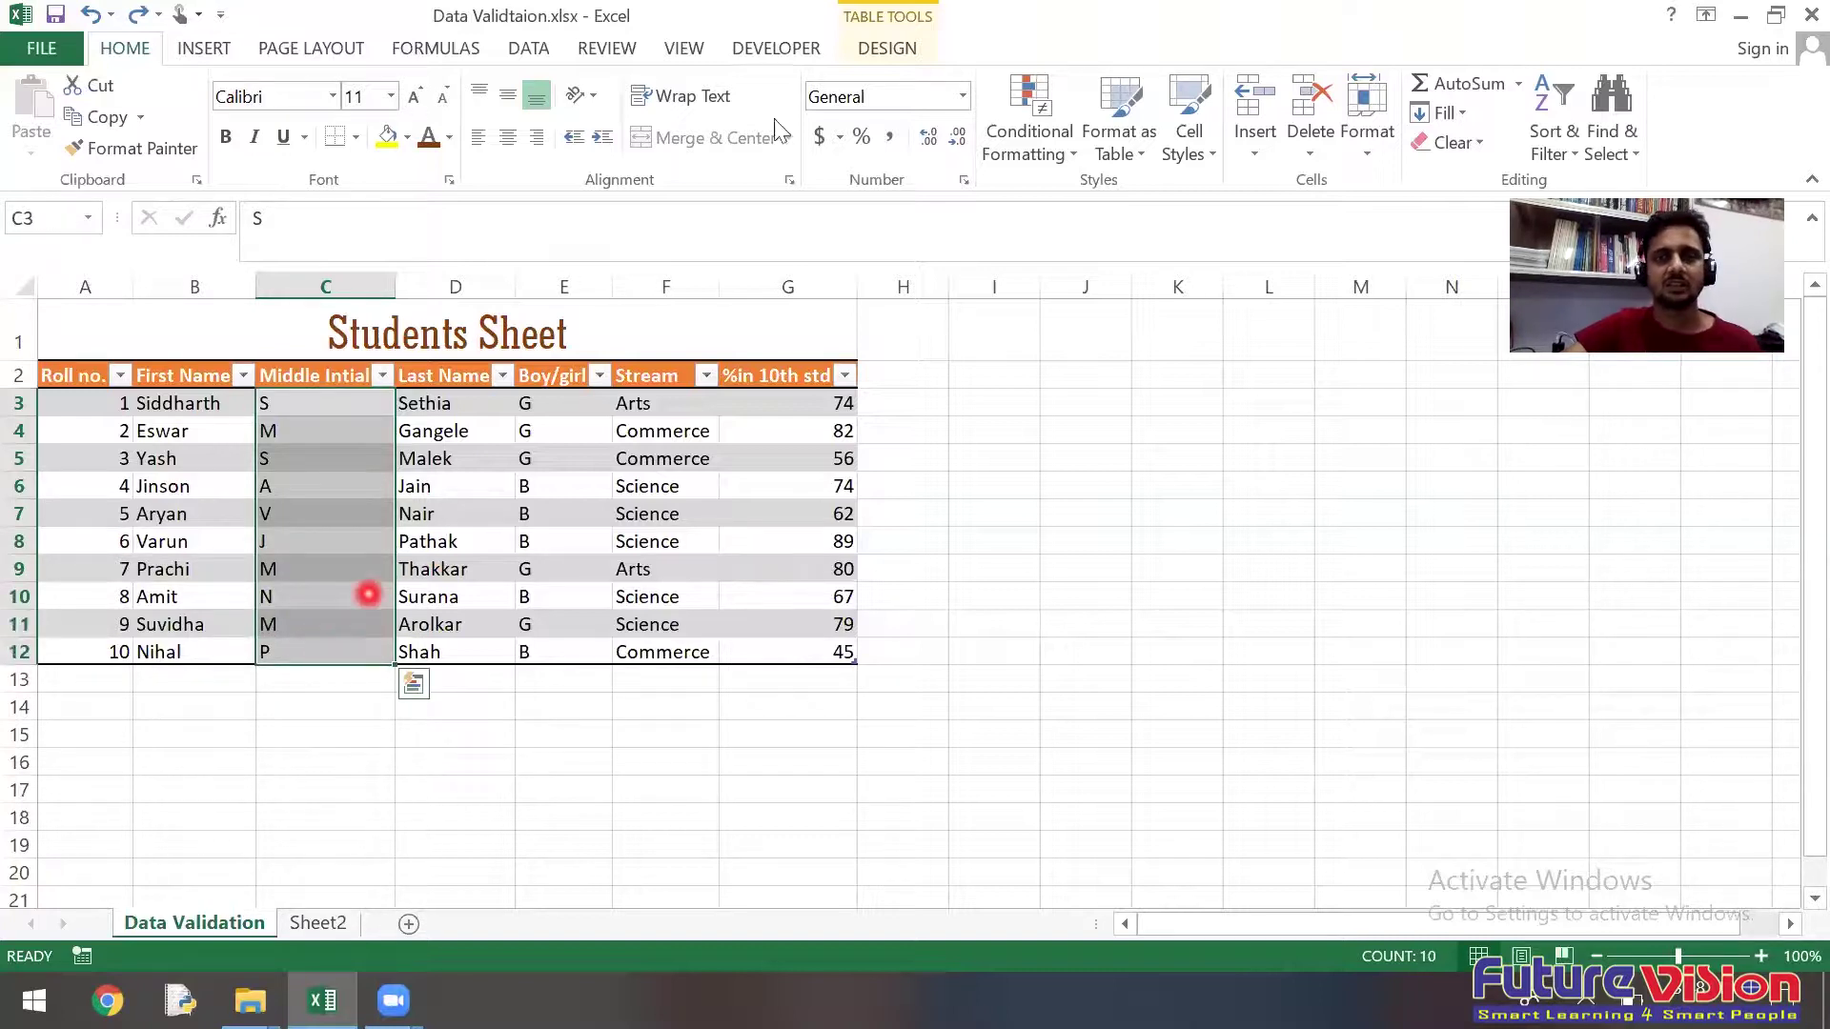
pyautogui.click(540, 52)
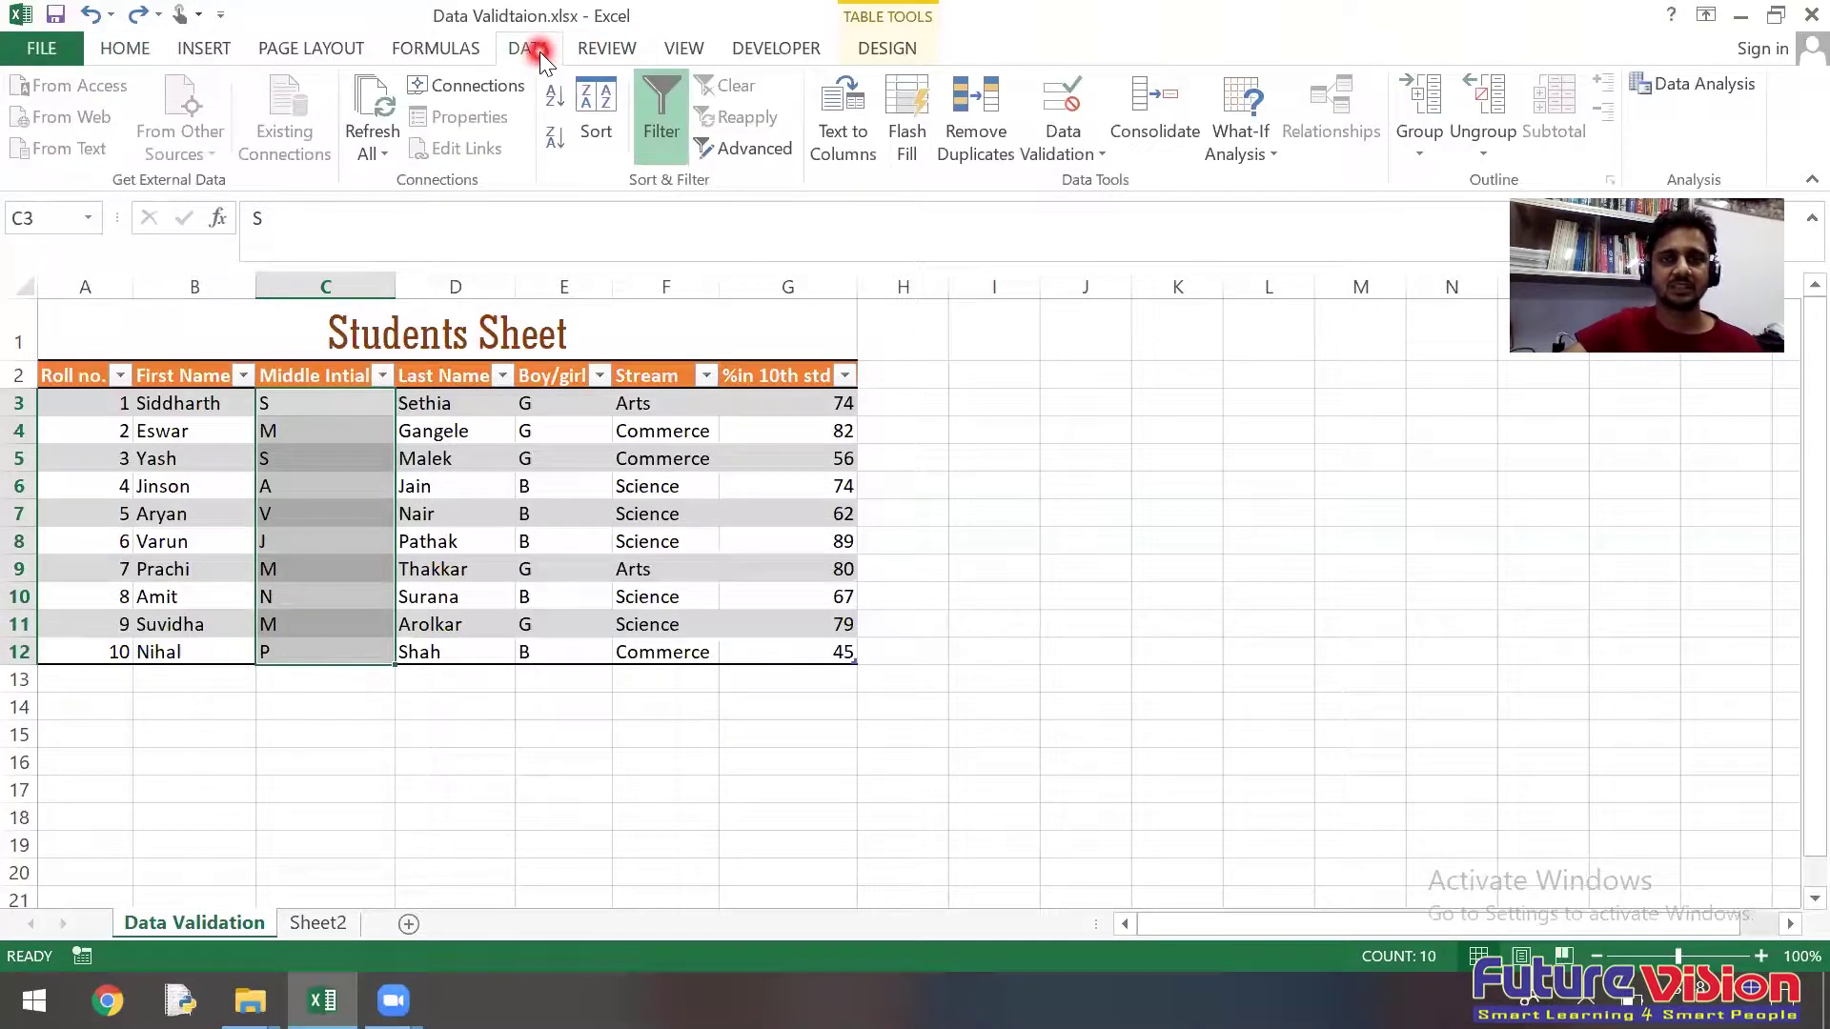
pyautogui.click(1054, 153)
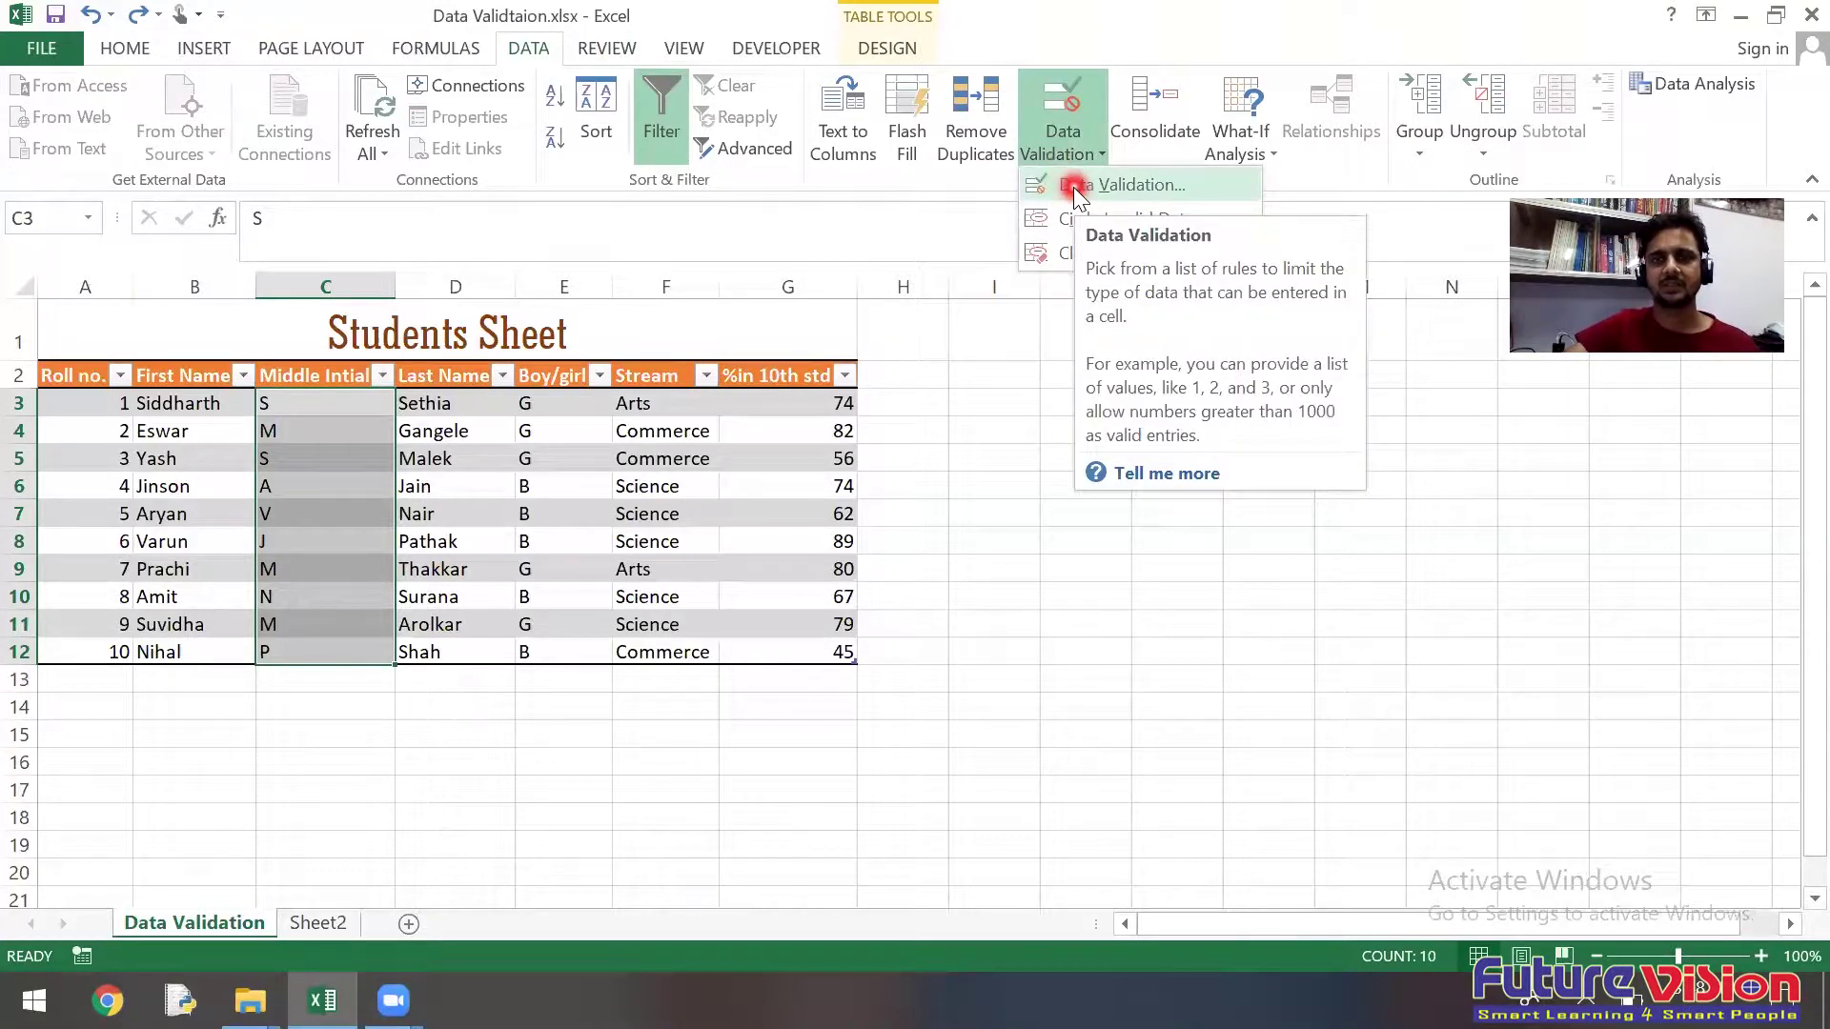
pyautogui.click(1073, 186)
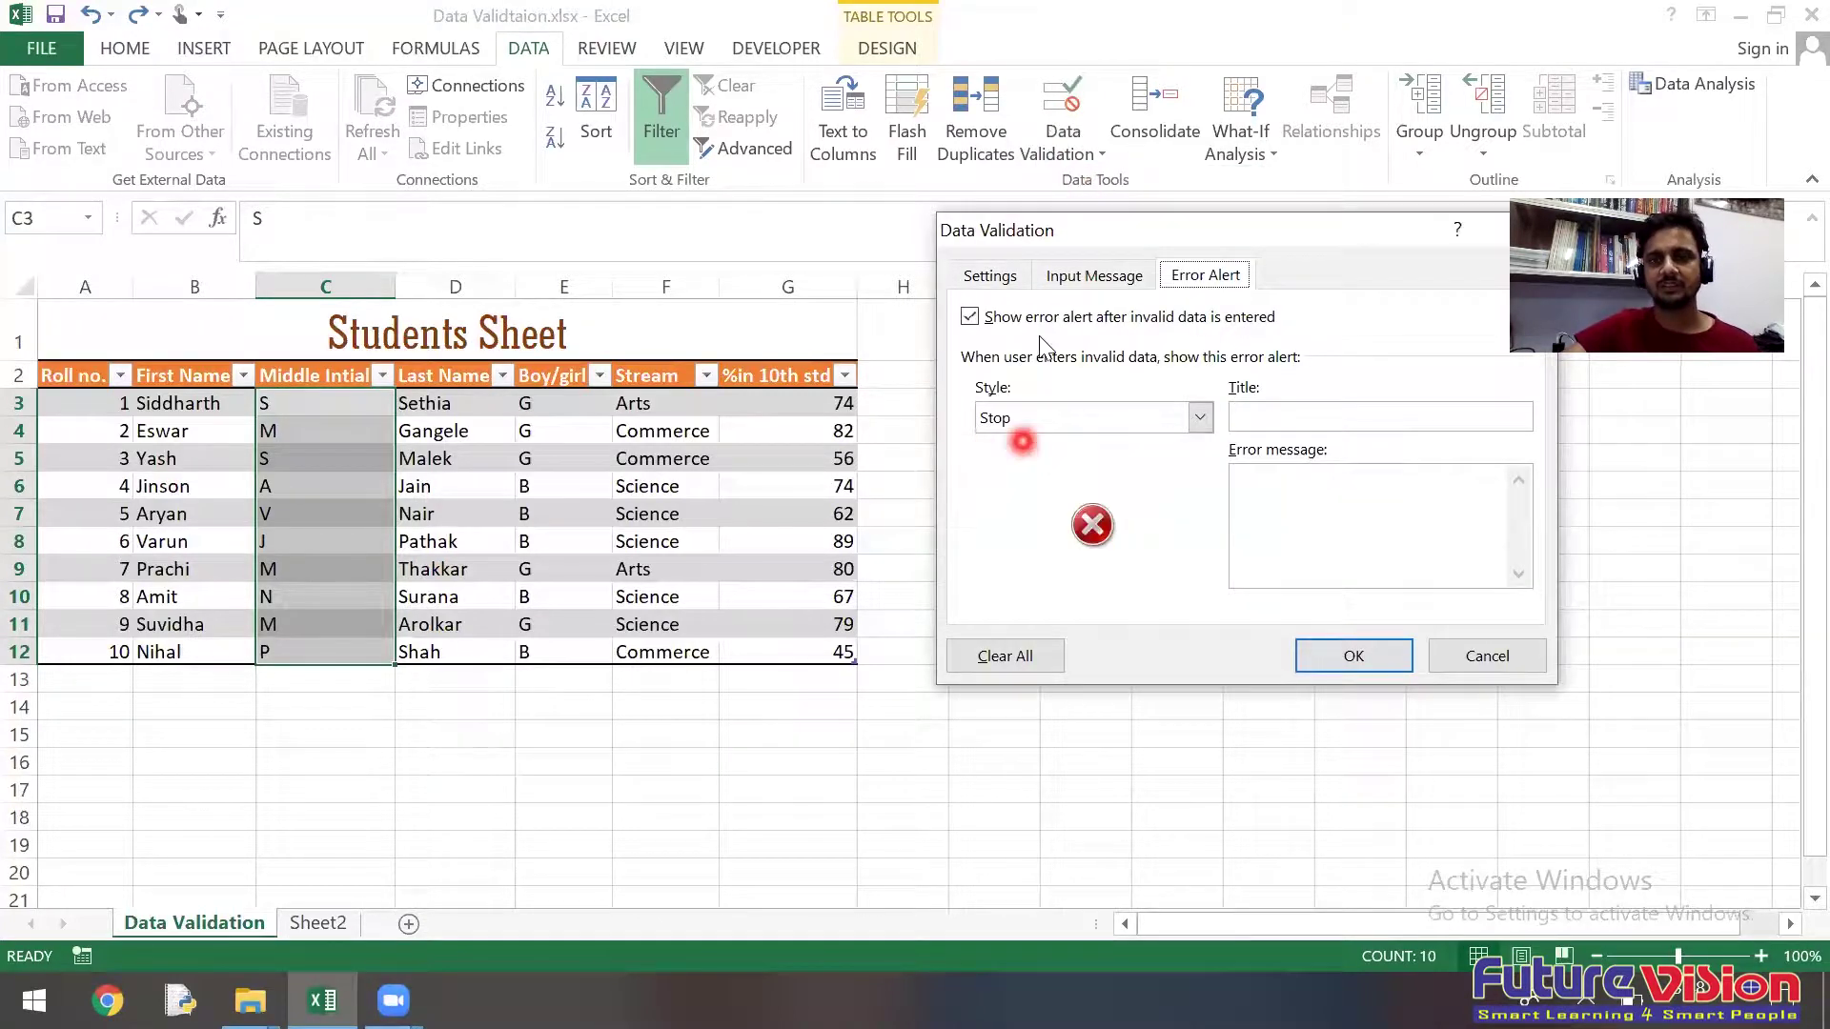
pyautogui.click(1056, 414)
pyautogui.click(1037, 445)
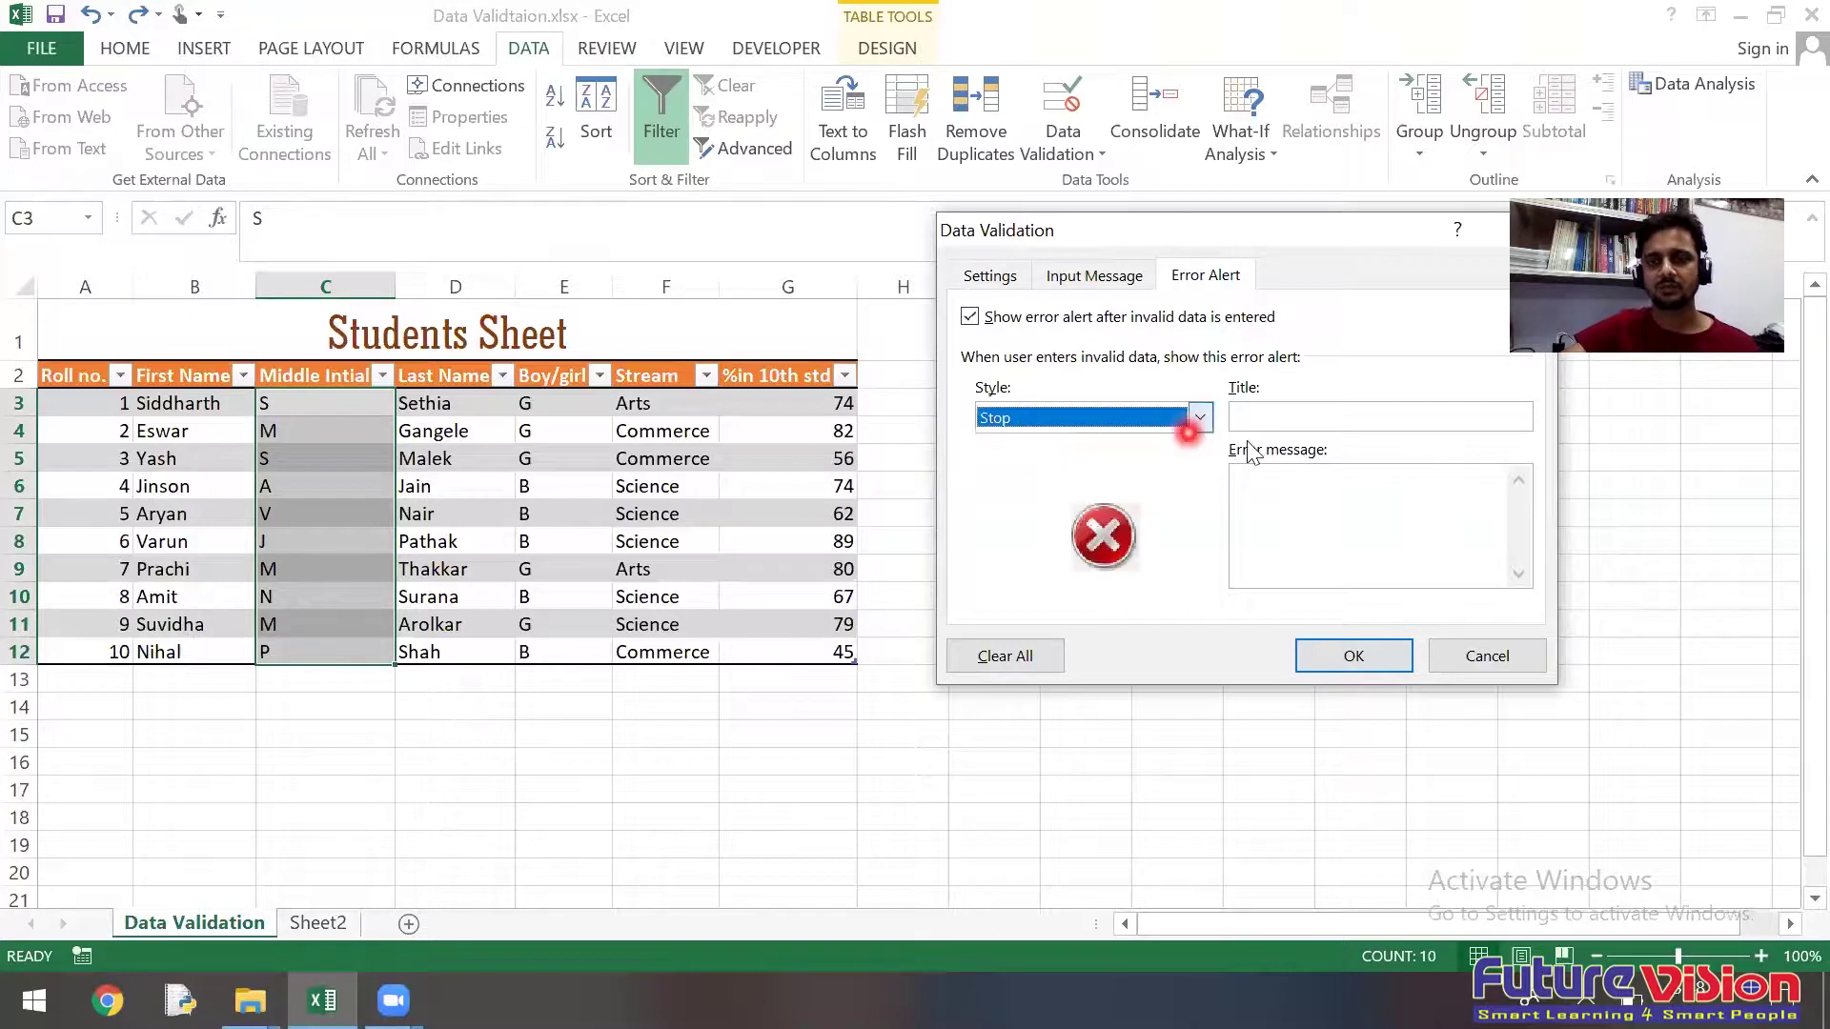
pyautogui.click(1277, 415)
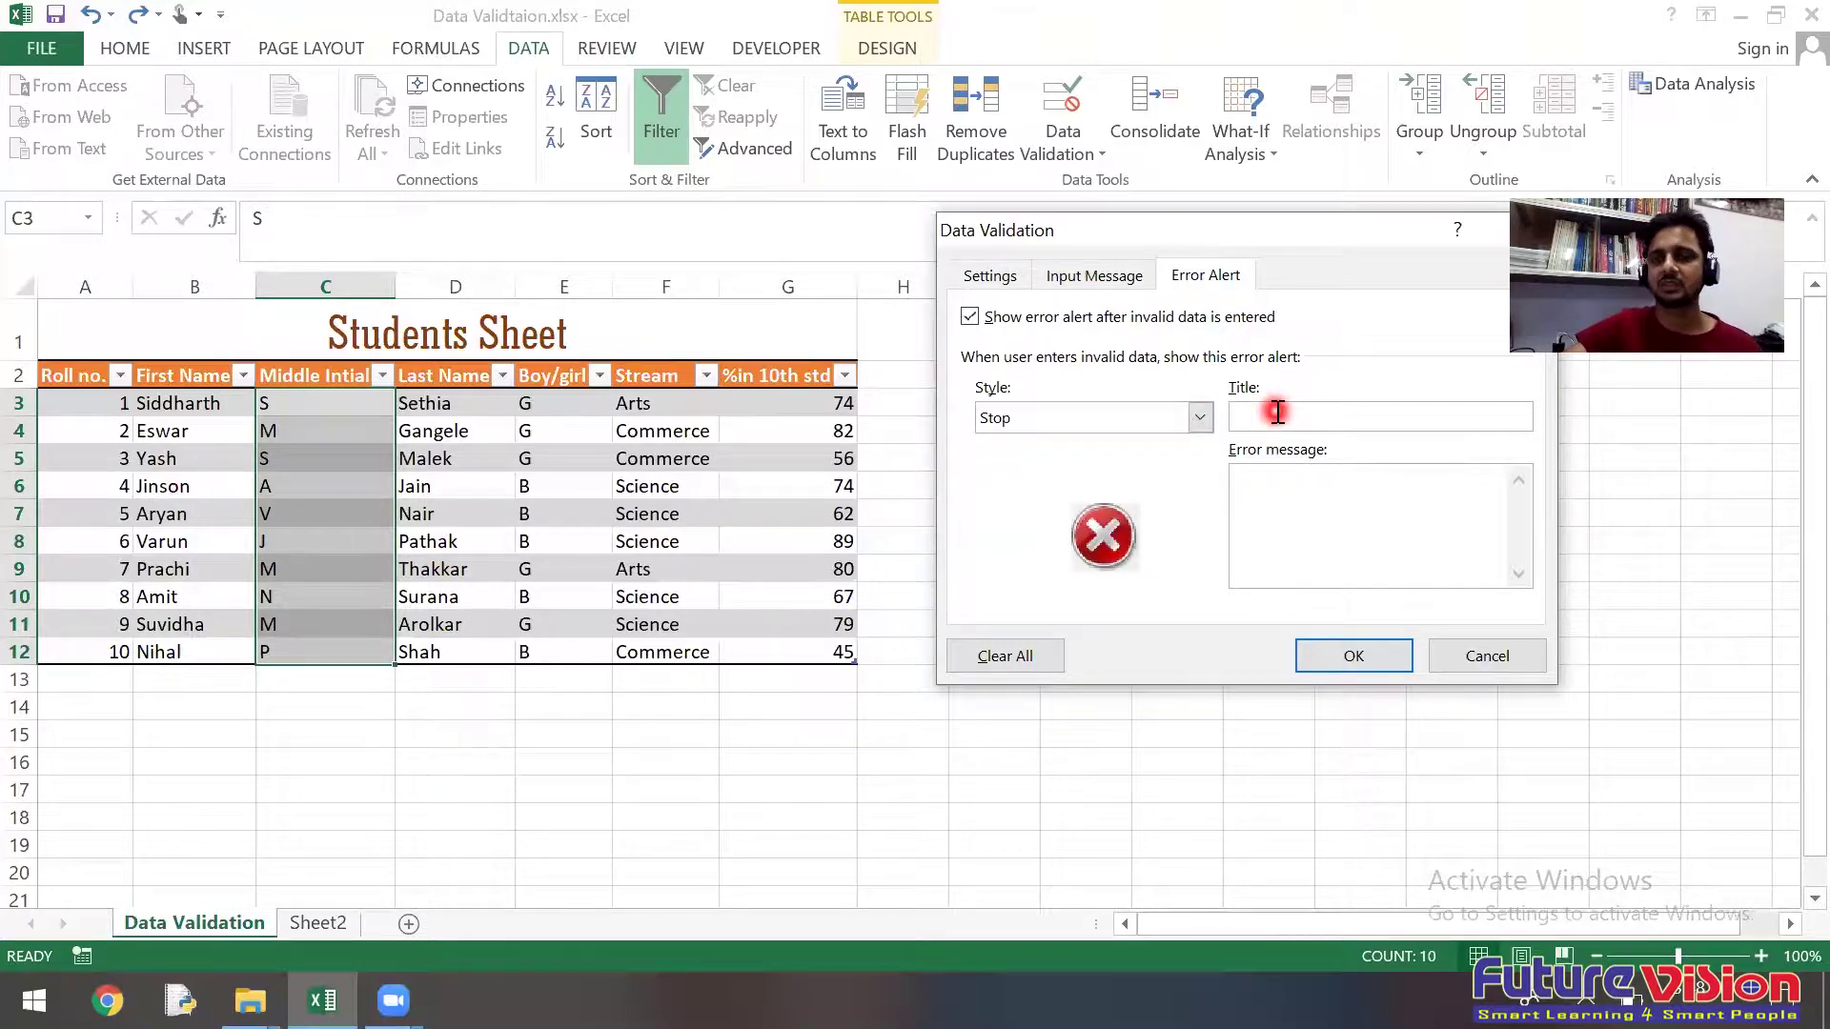
pyautogui.click(986, 277)
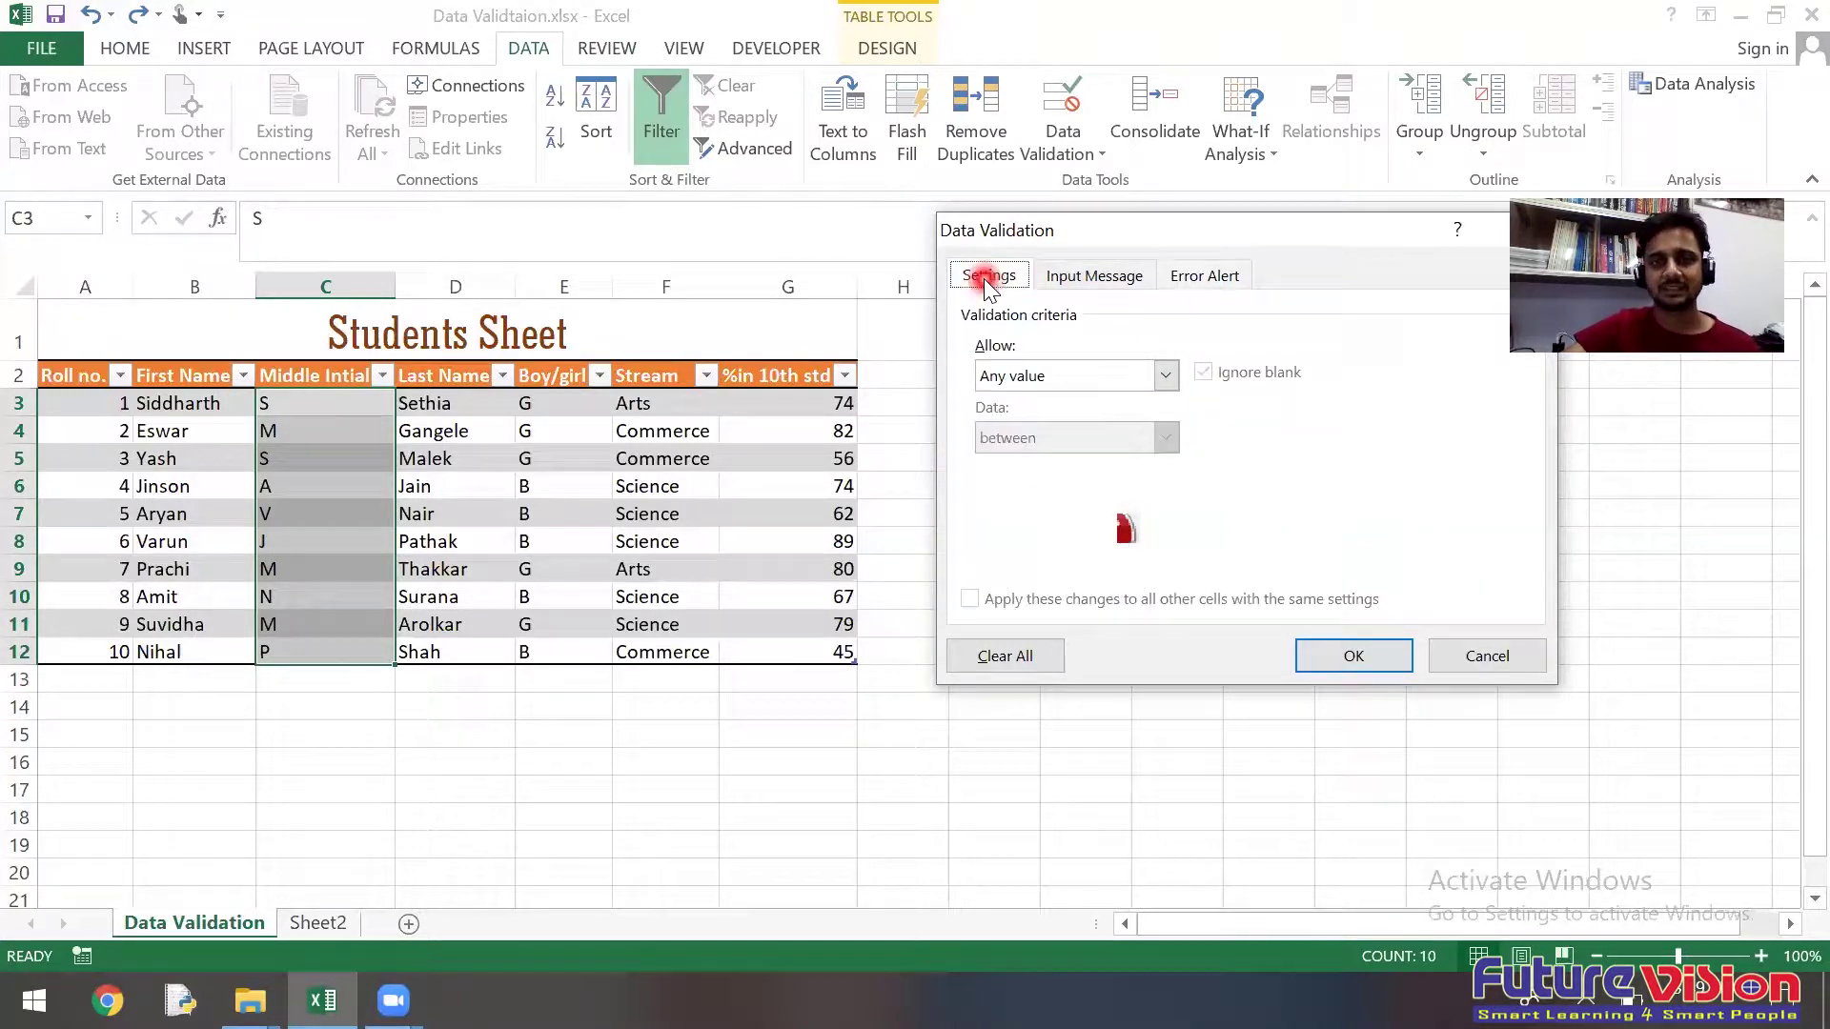
# Step: Restrict C3:C12 to Text length equal to 1
pyautogui.click(1026, 378)
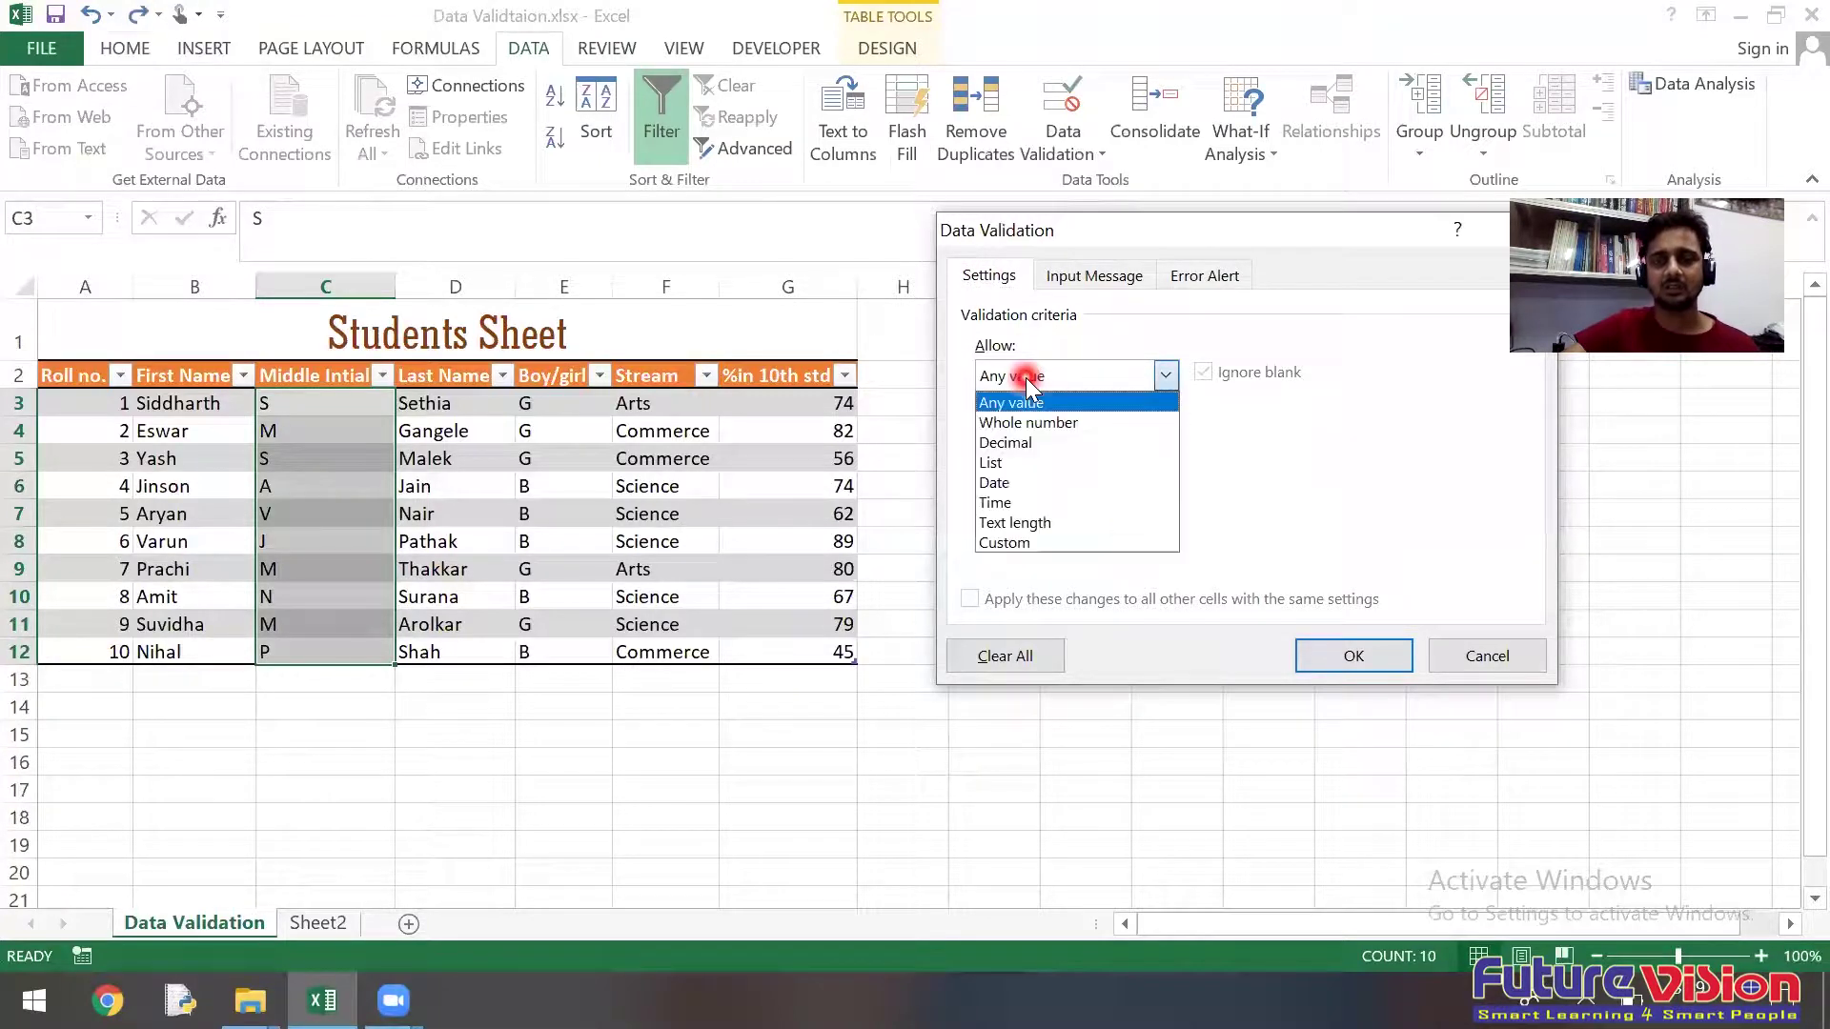
pyautogui.click(1002, 524)
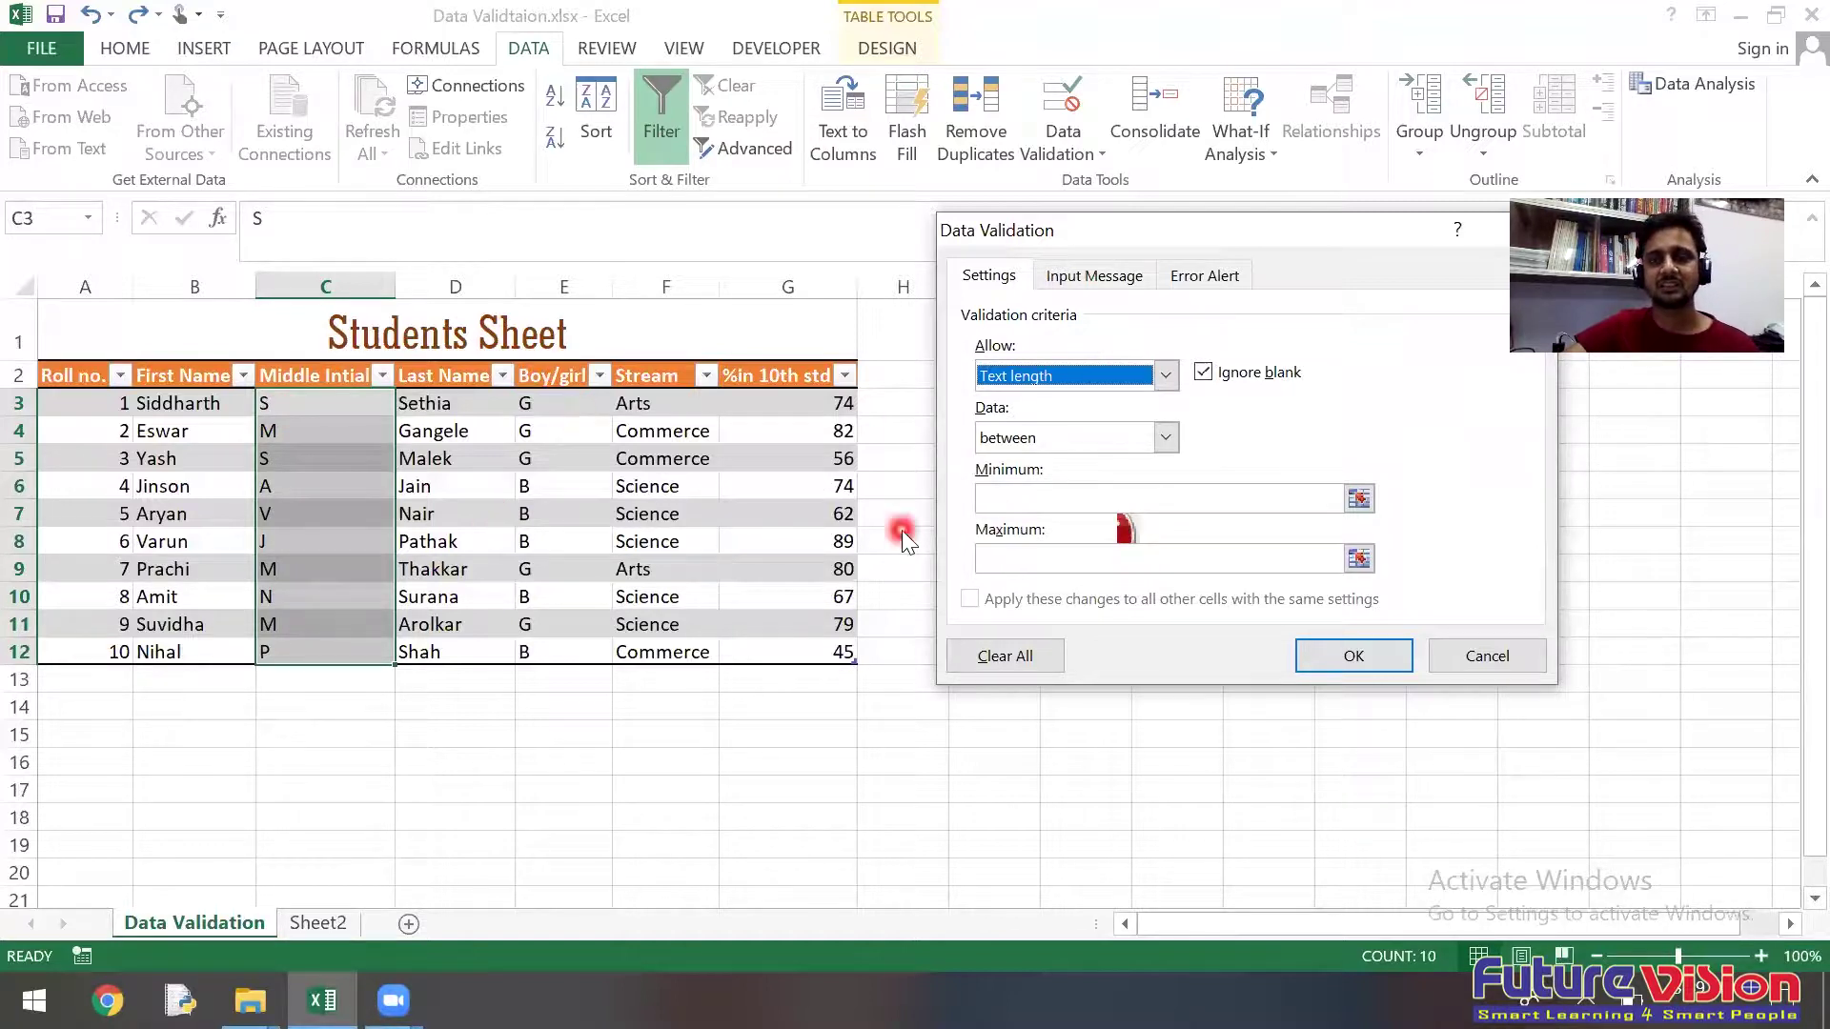
pyautogui.click(1046, 440)
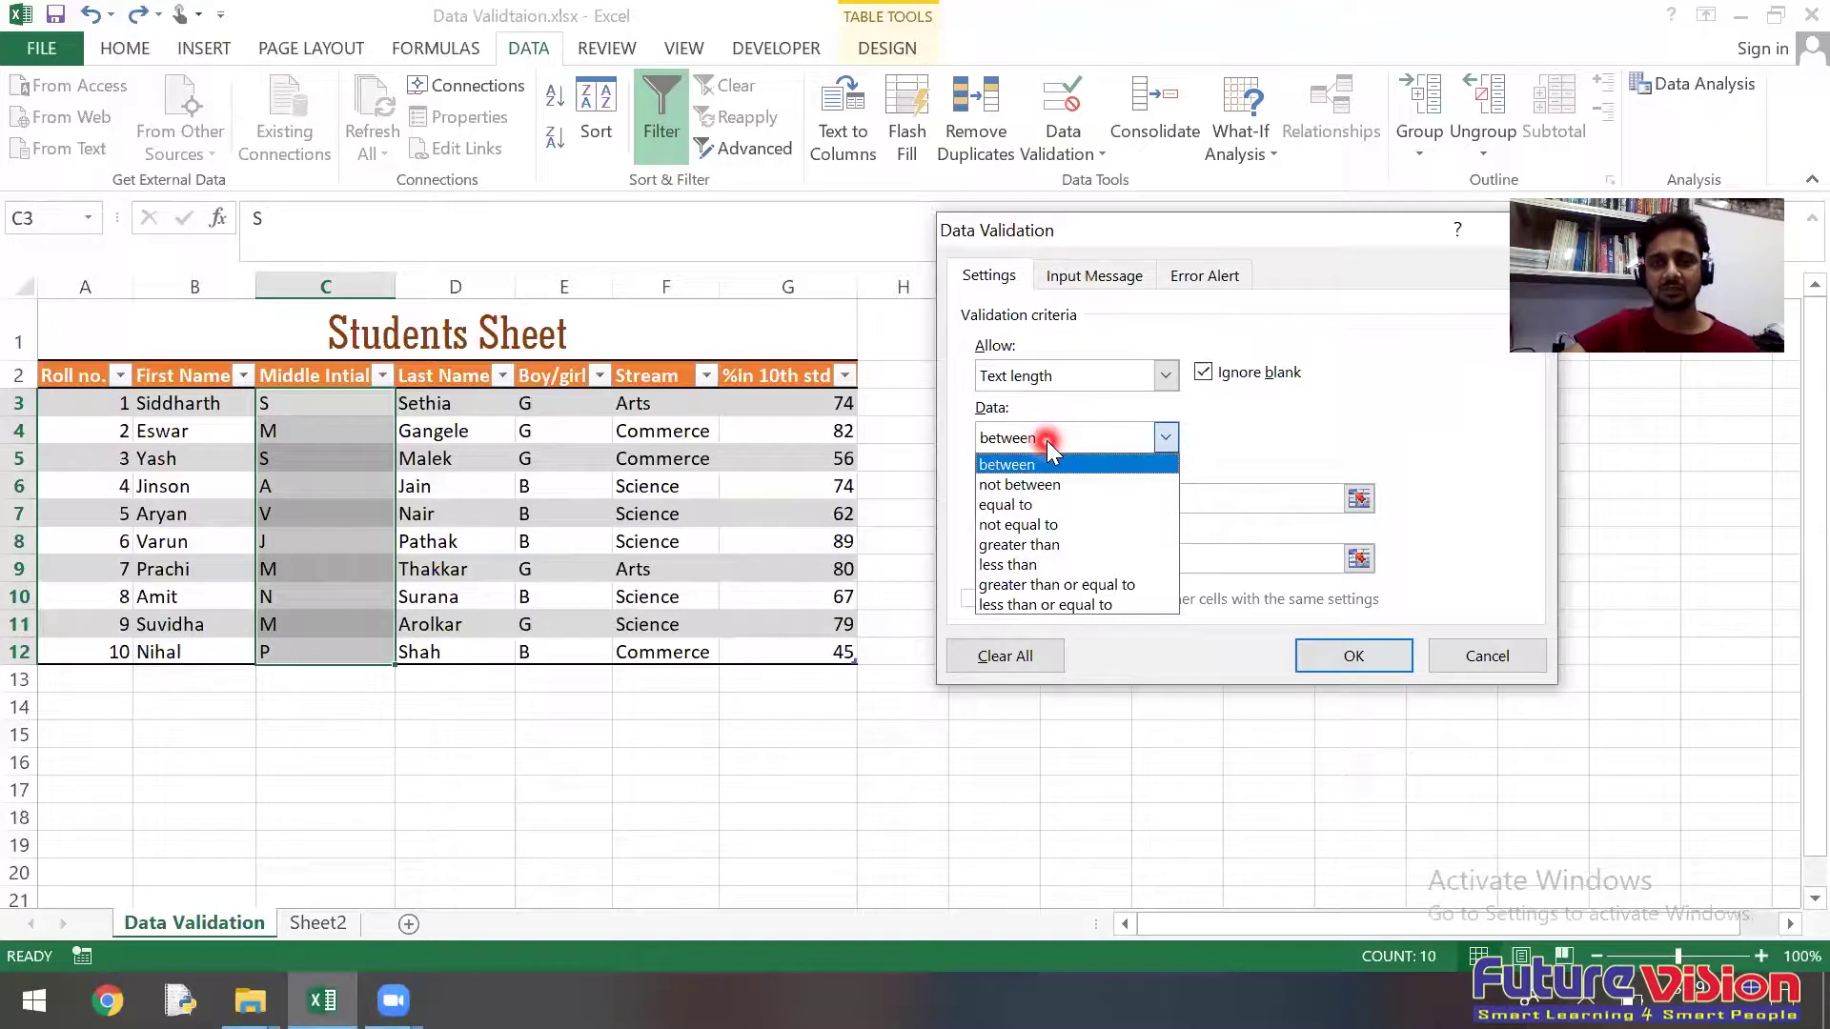
pyautogui.click(1034, 484)
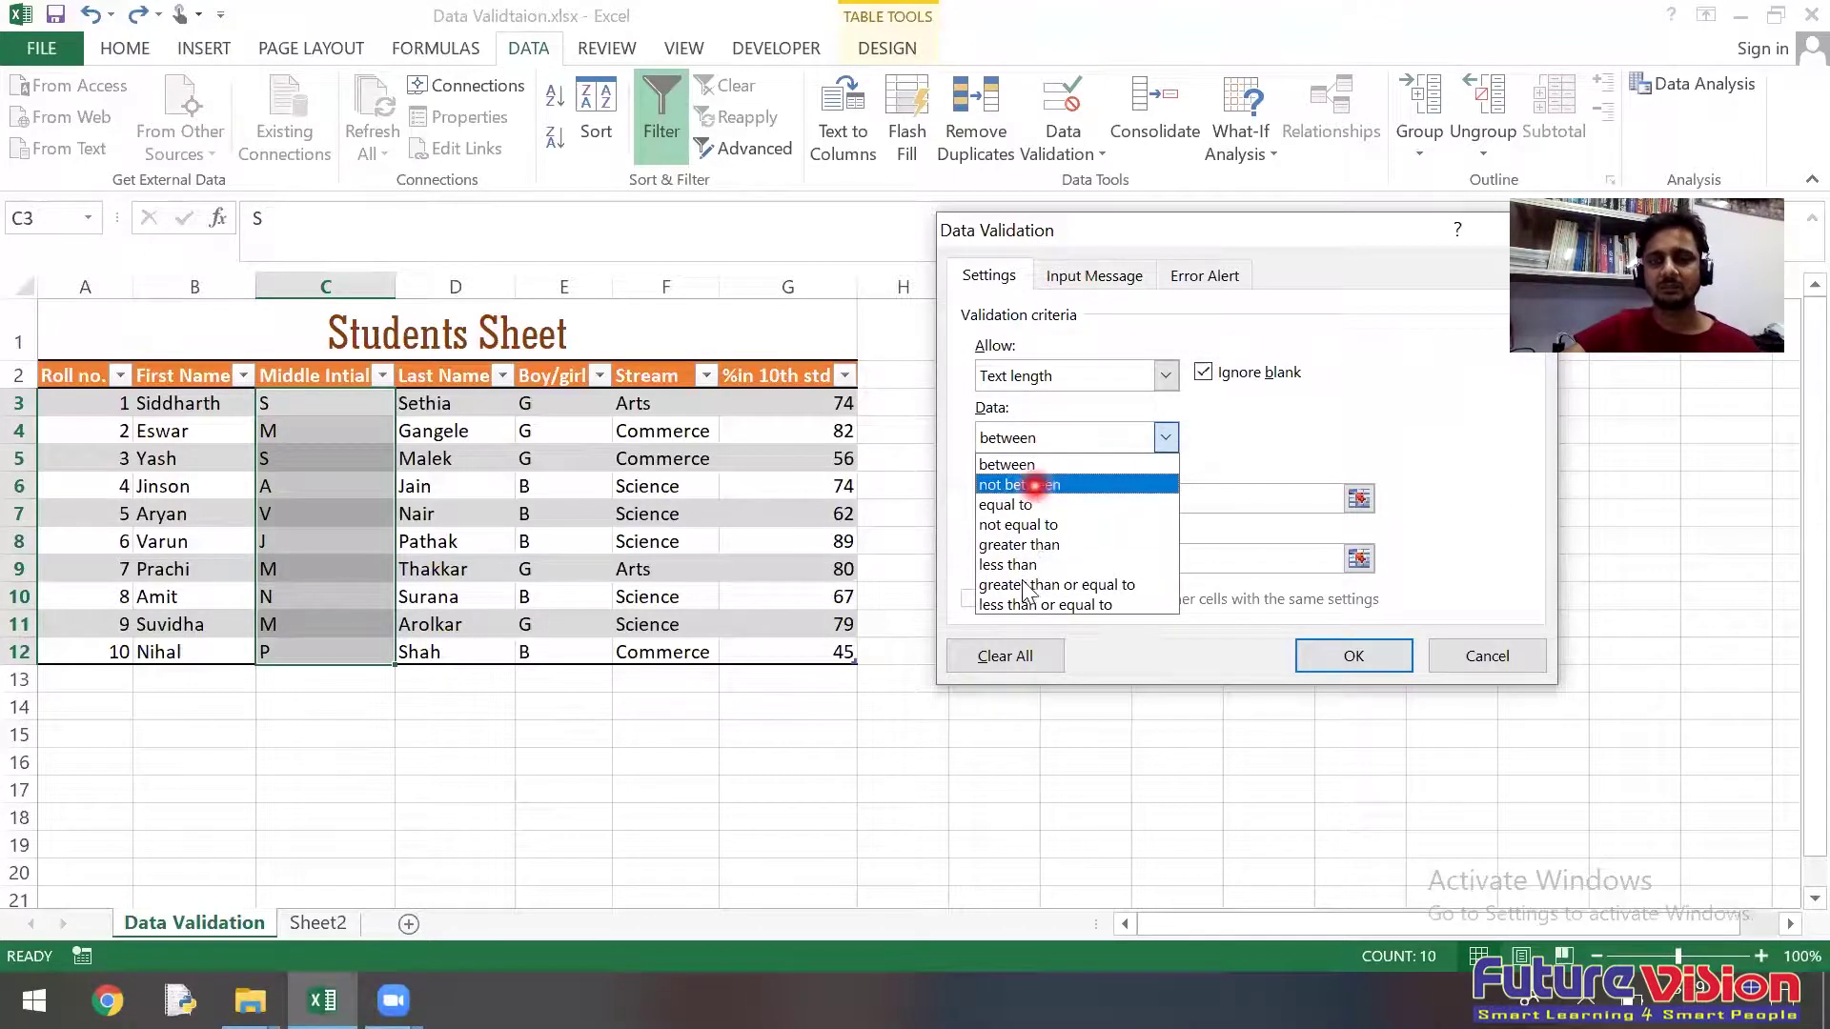
pyautogui.click(1030, 506)
pyautogui.click(1046, 499)
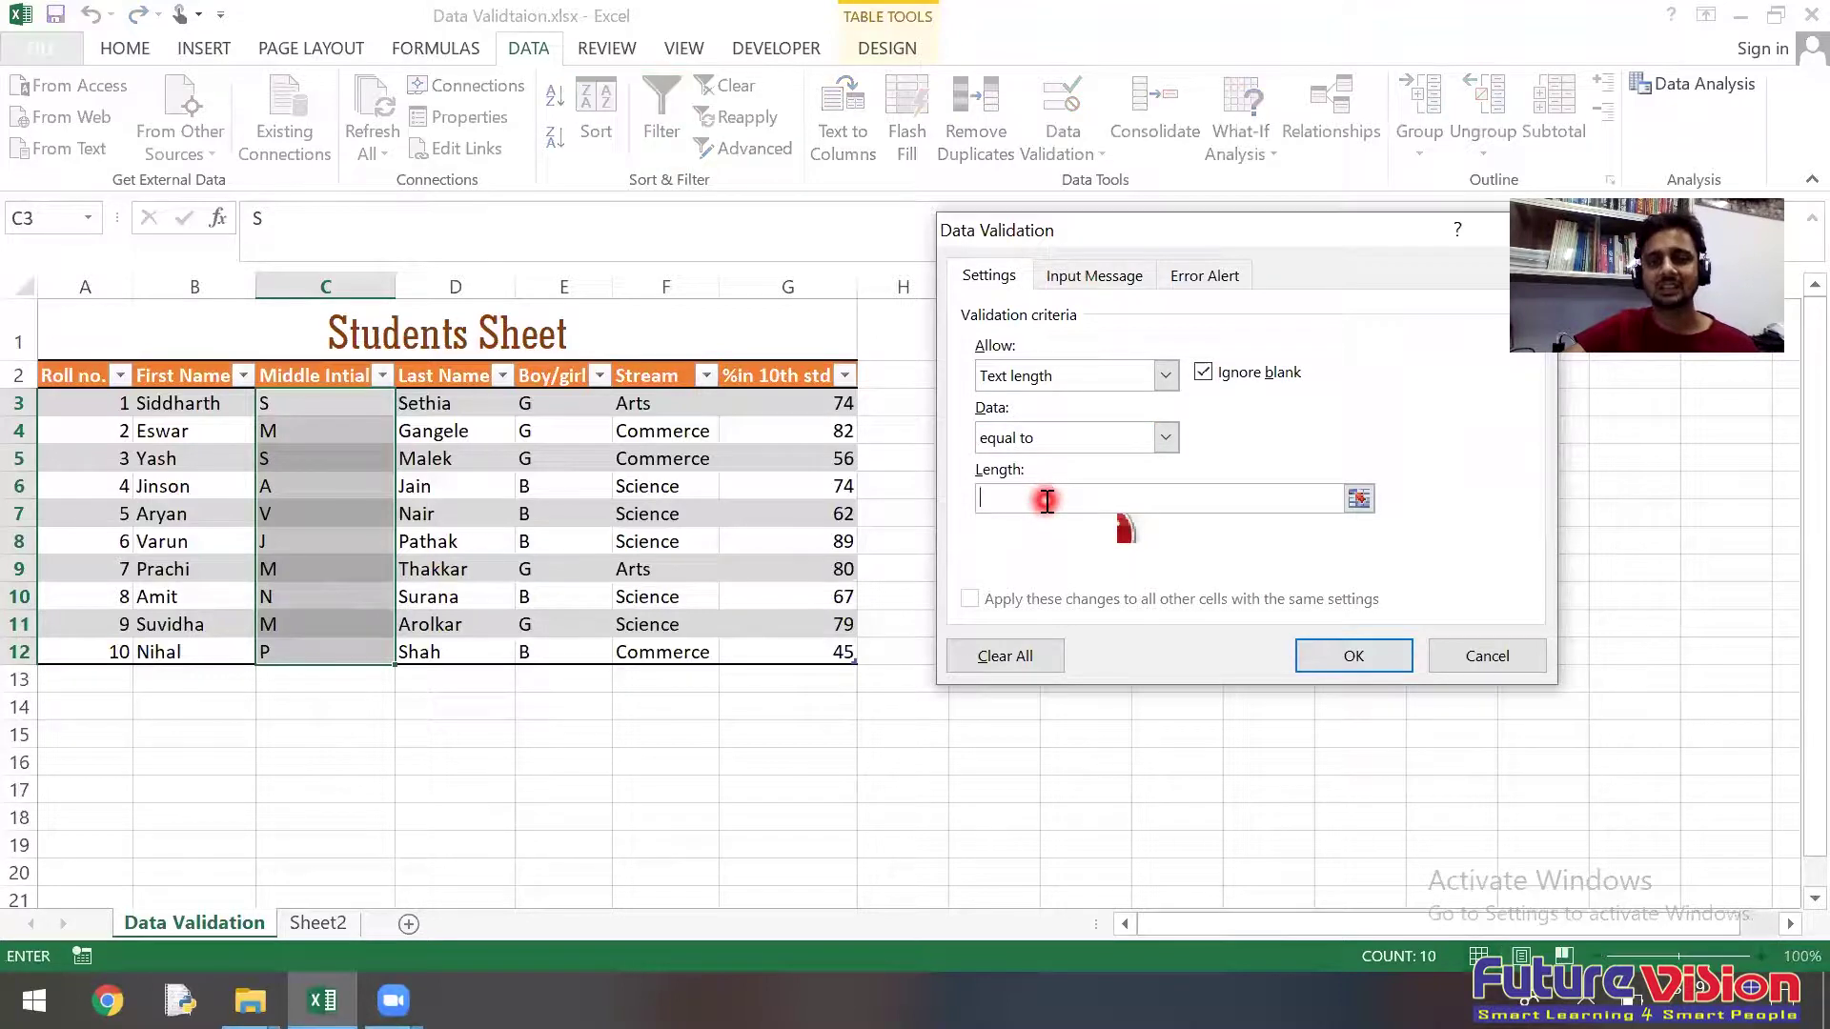
pyautogui.write('1')
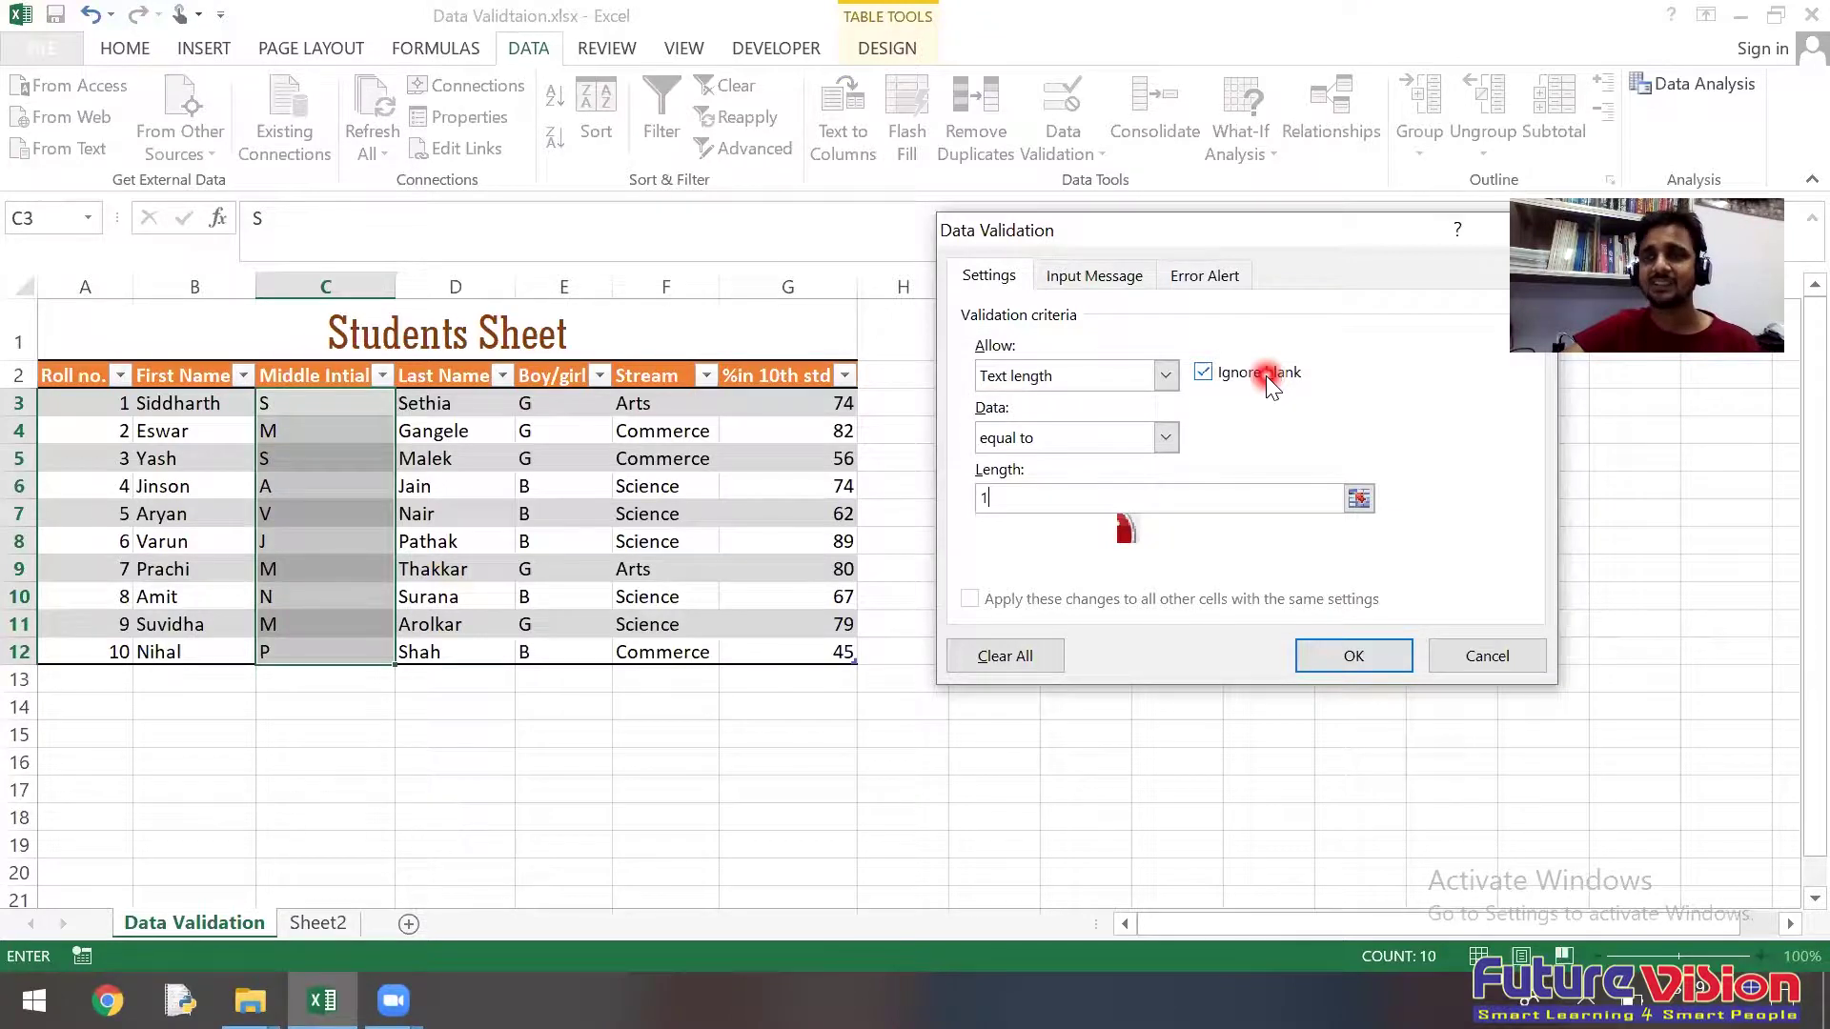
pyautogui.click(1079, 270)
# Step: Set the input message title 'Warnning' and message 'Enter initial letter only'
pyautogui.click(1021, 417)
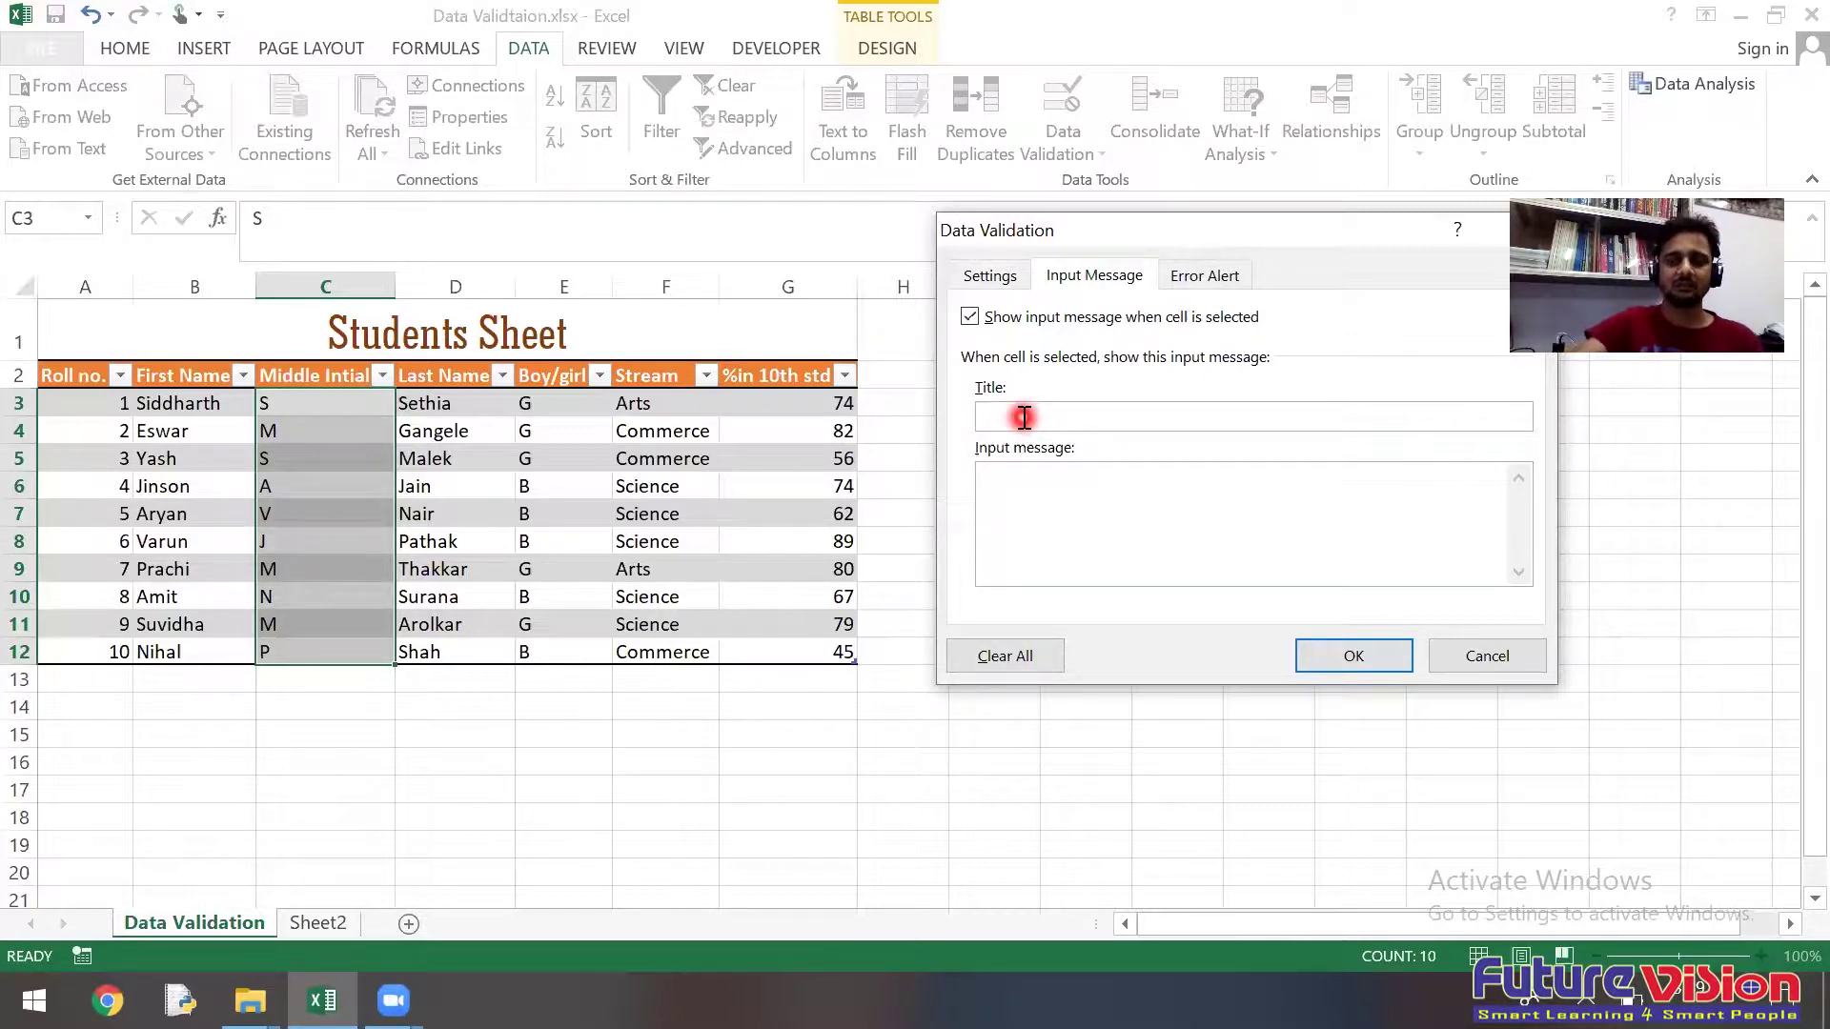
pyautogui.write('Warning')
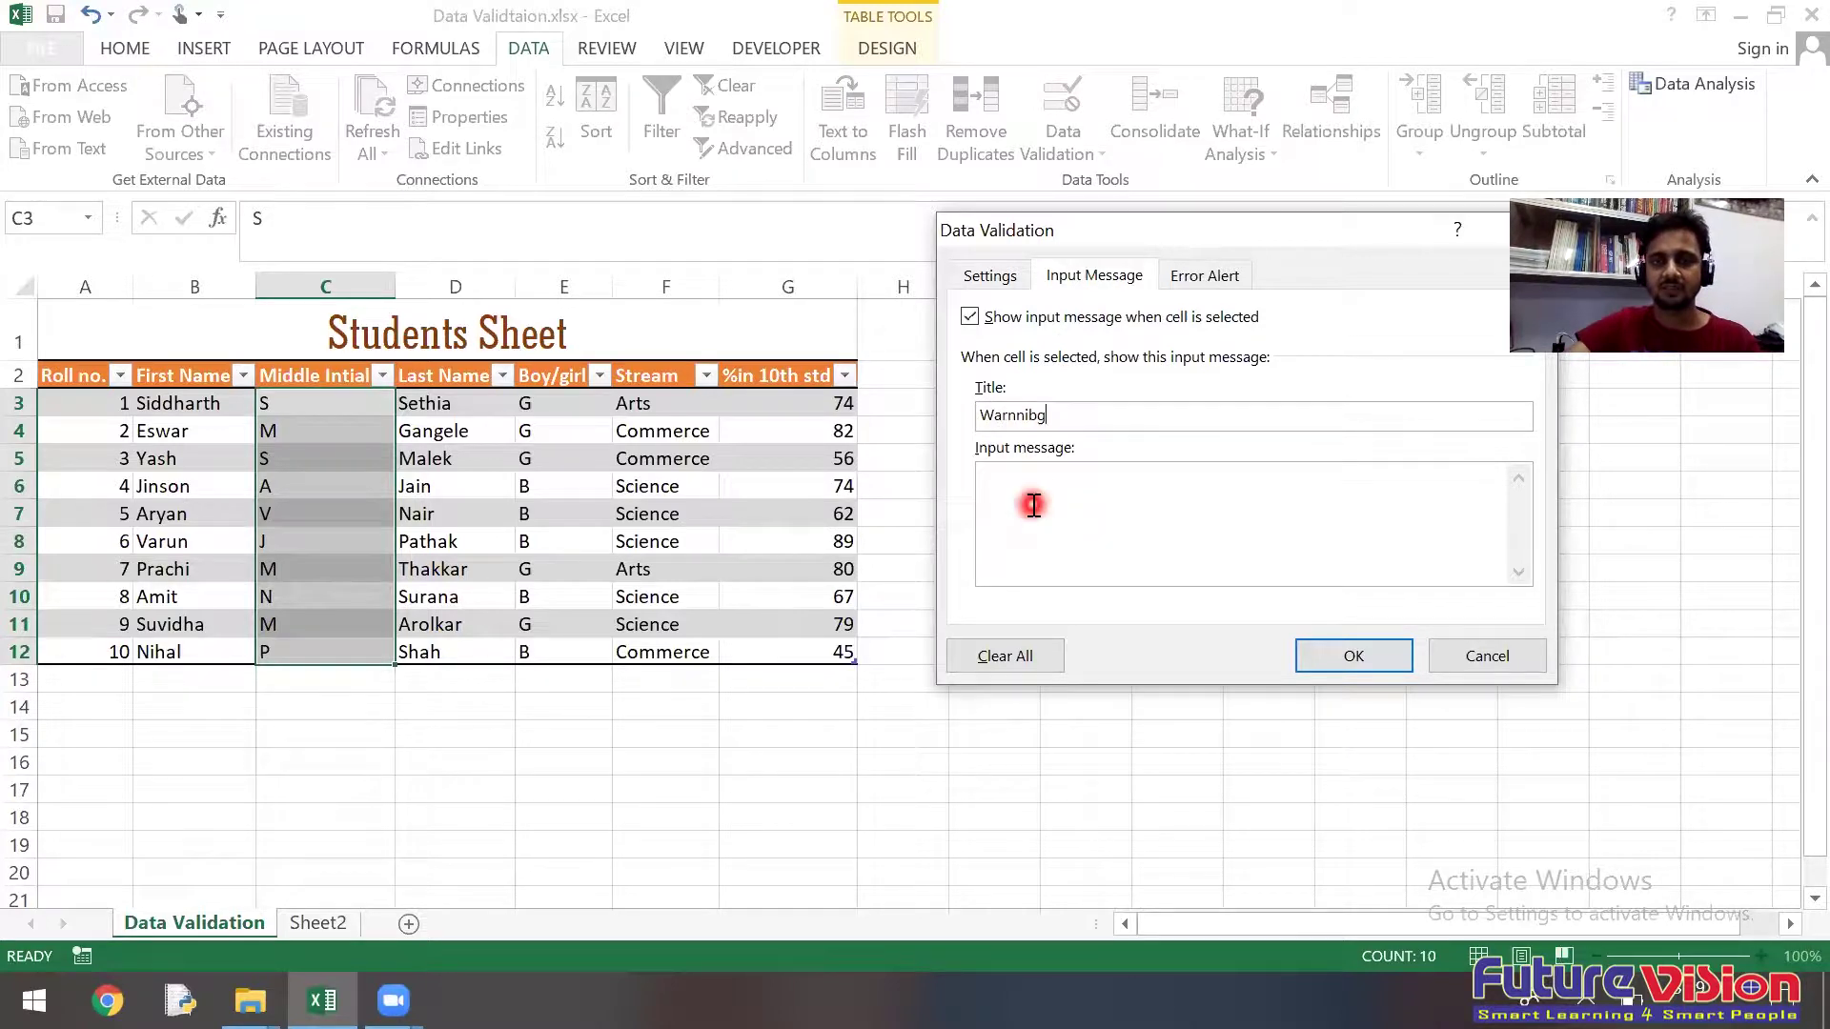
pyautogui.press('BackSpace')
pyautogui.press('BackSpace')
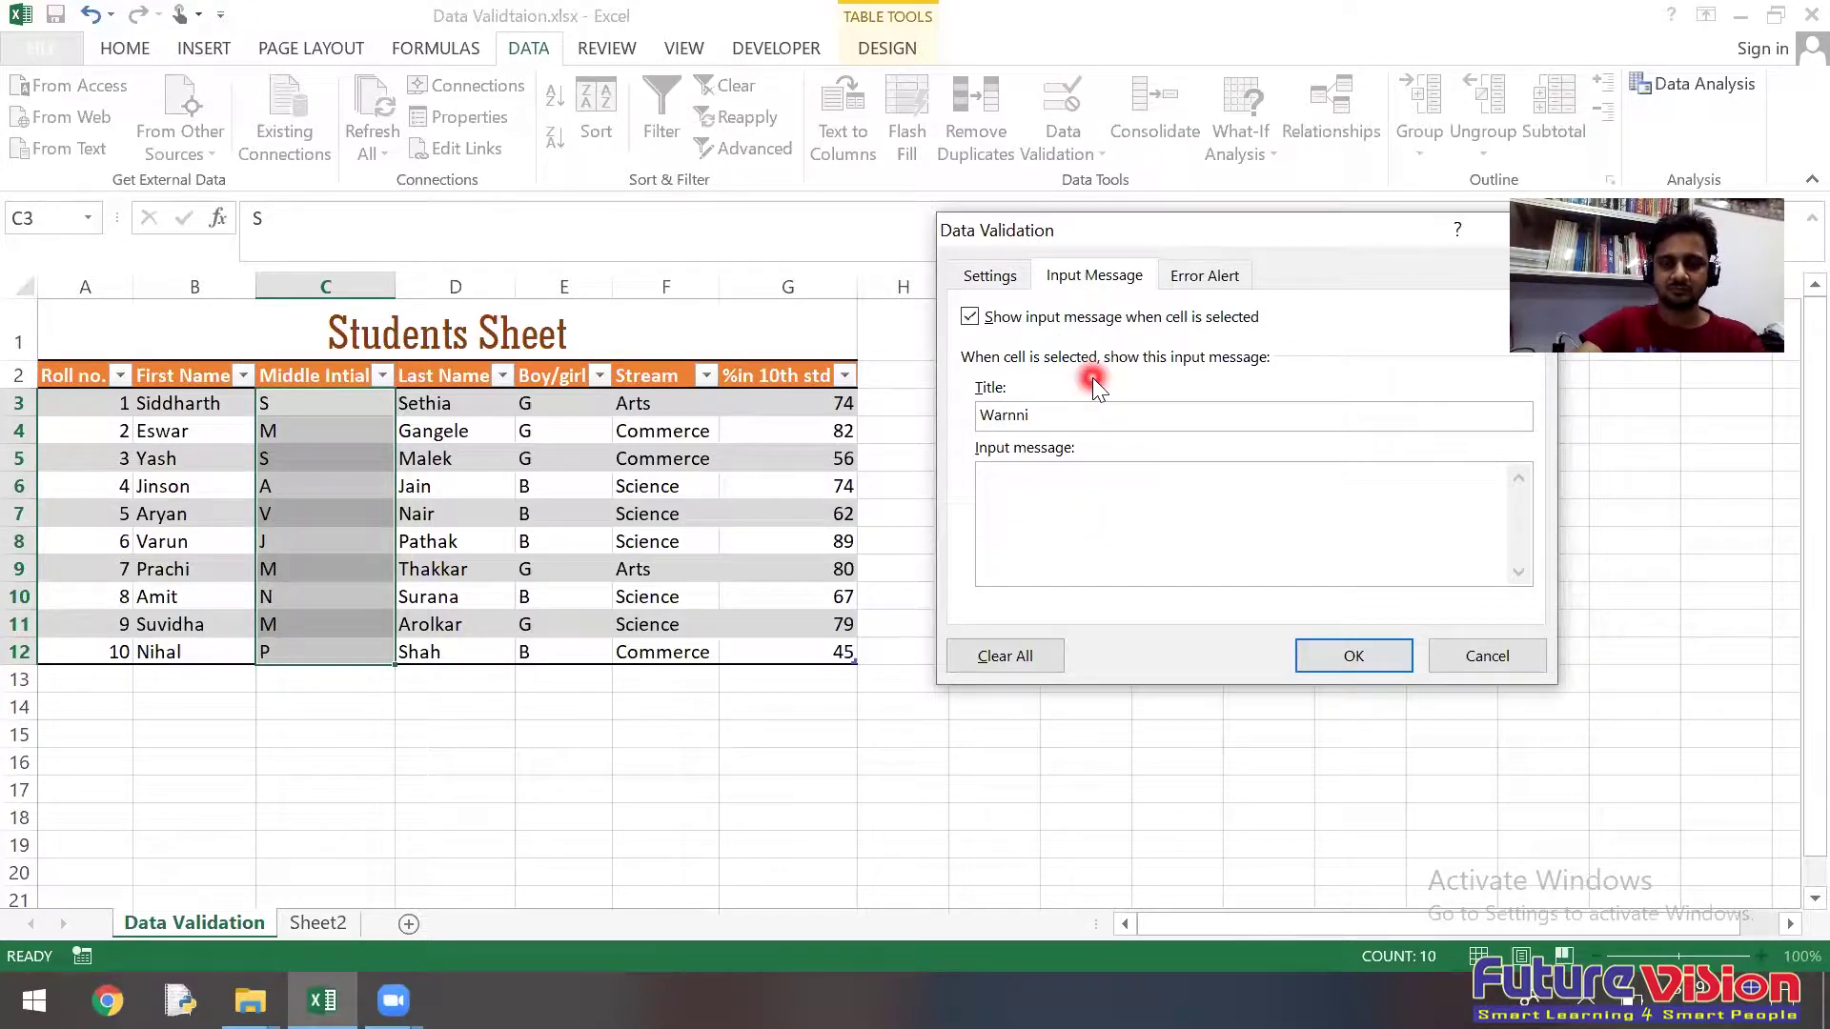
pyautogui.write('ng')
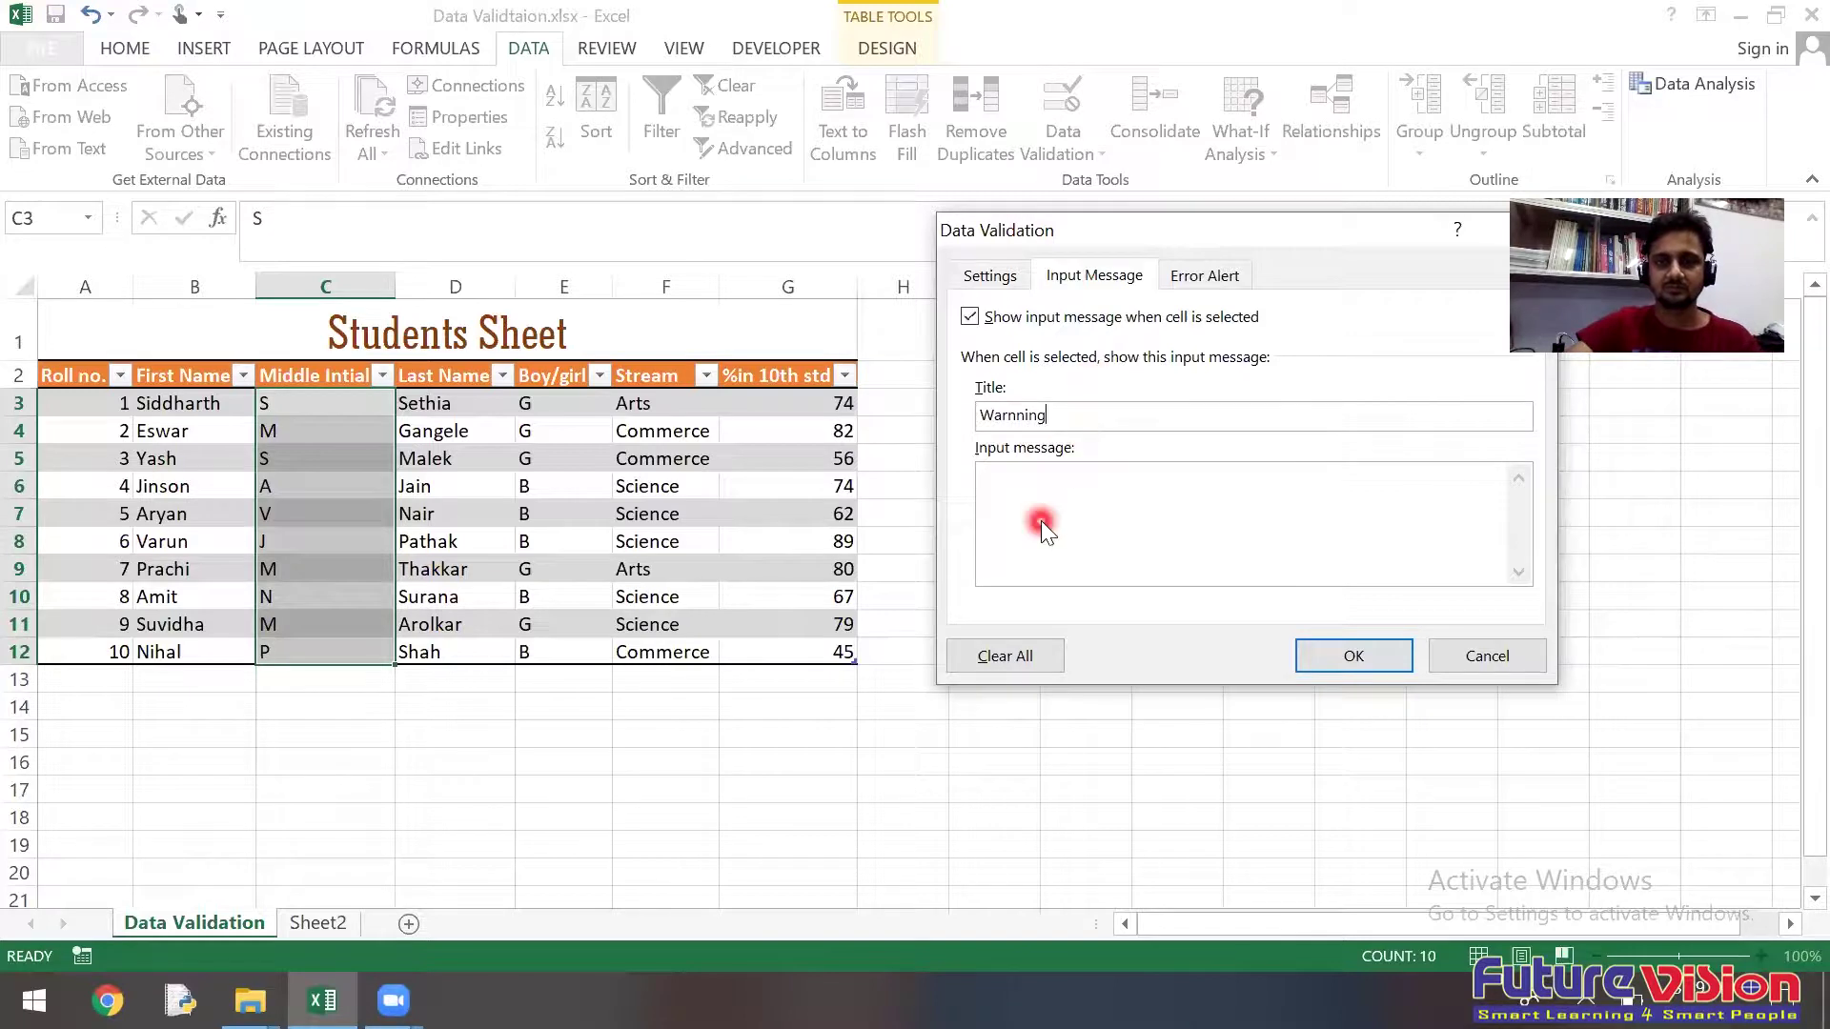
pyautogui.write('Enter initial ')
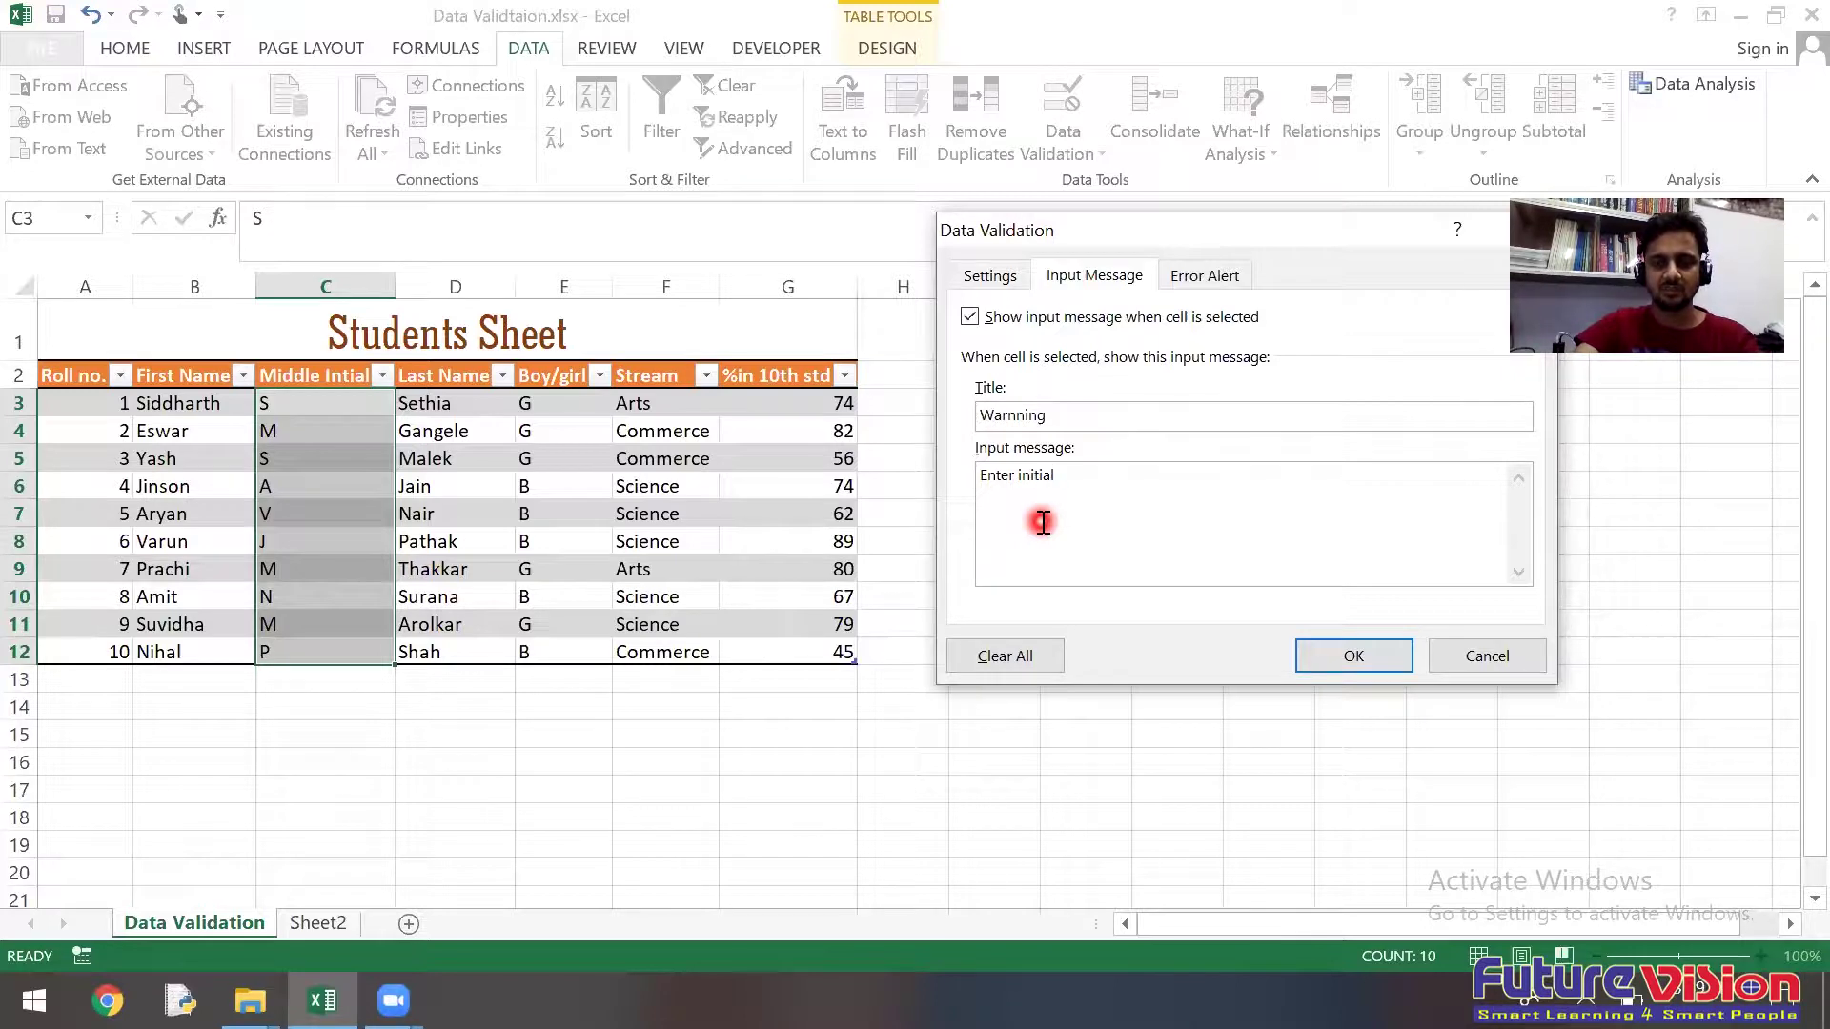
pyautogui.write('letter ')
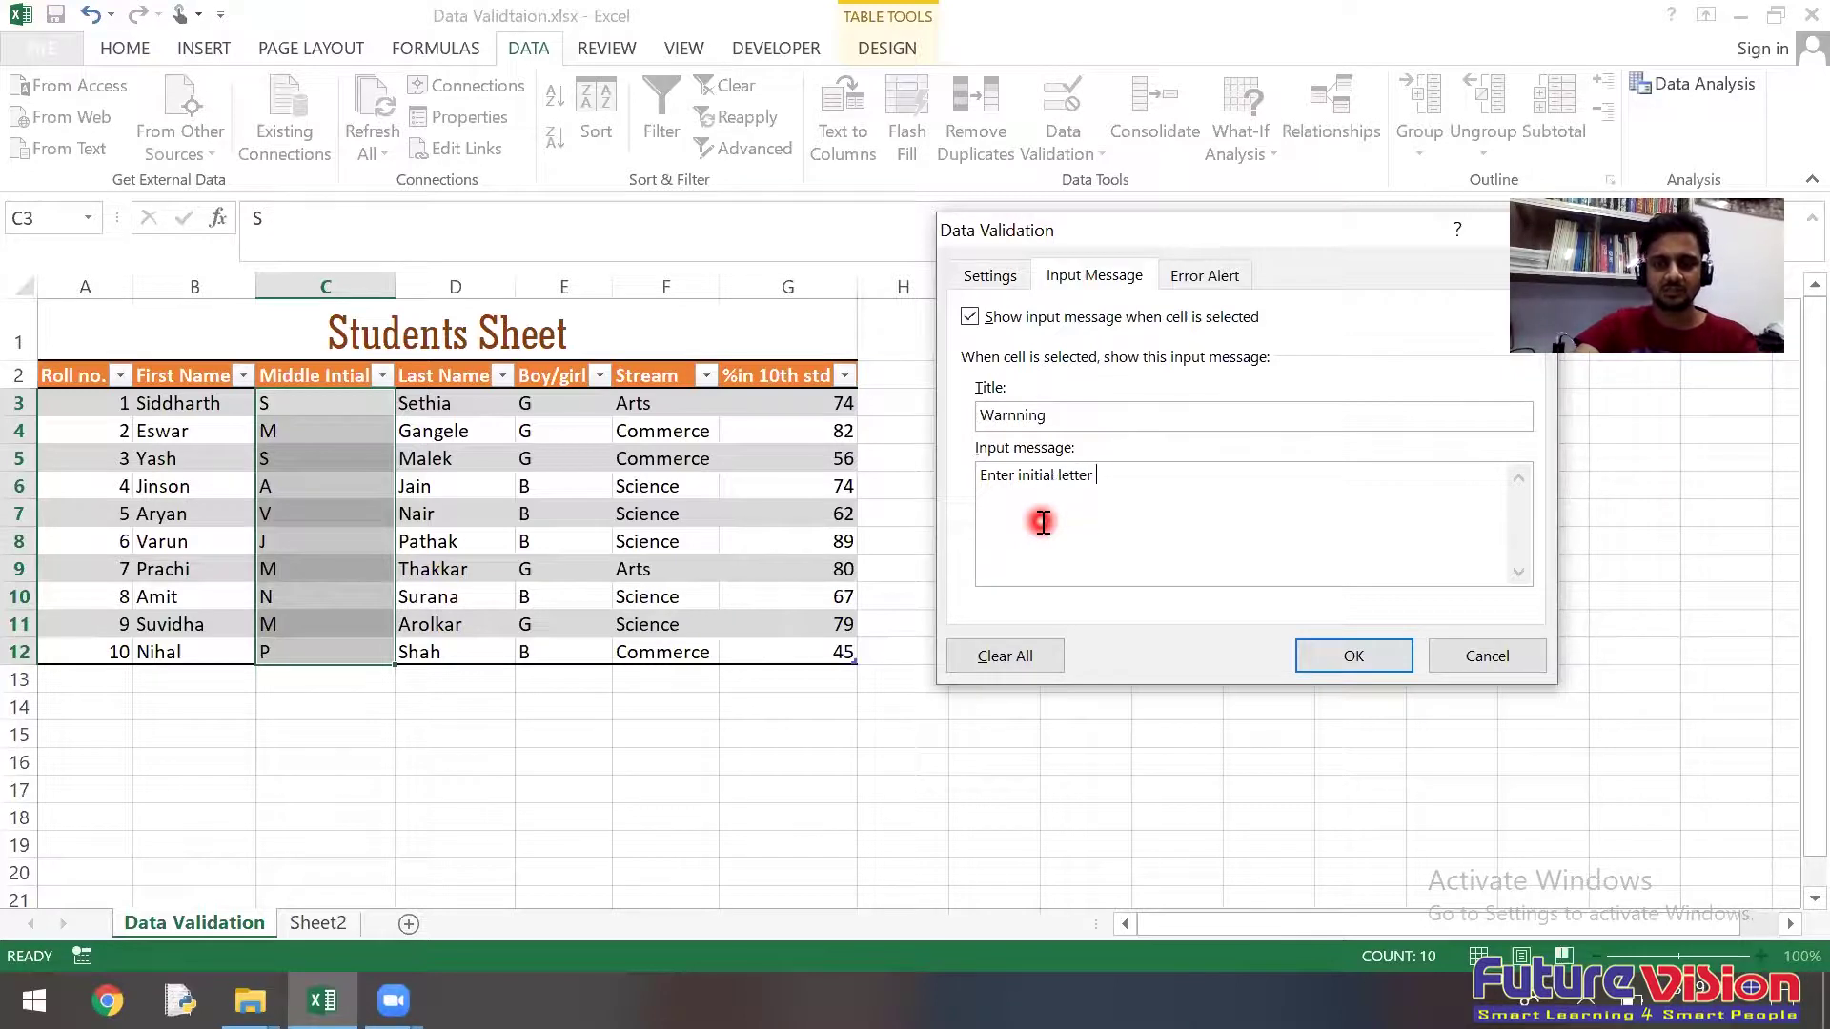
pyautogui.write('only')
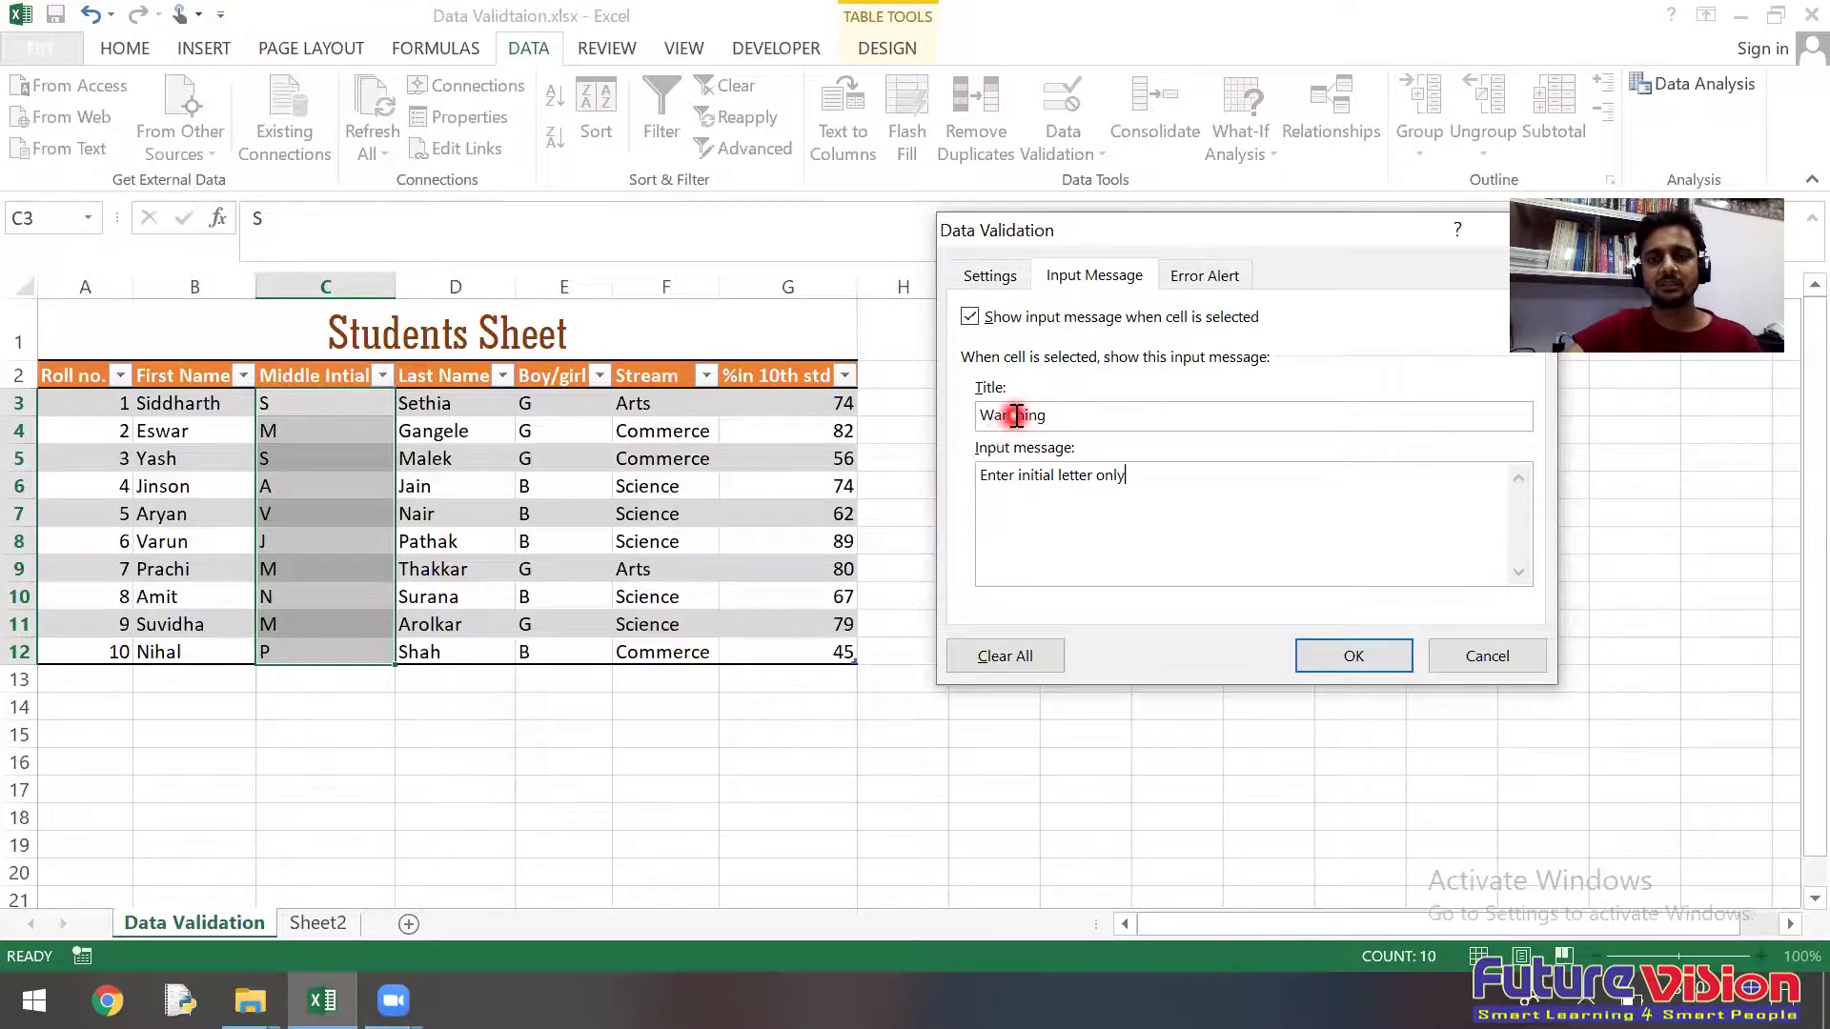
pyautogui.click(957, 591)
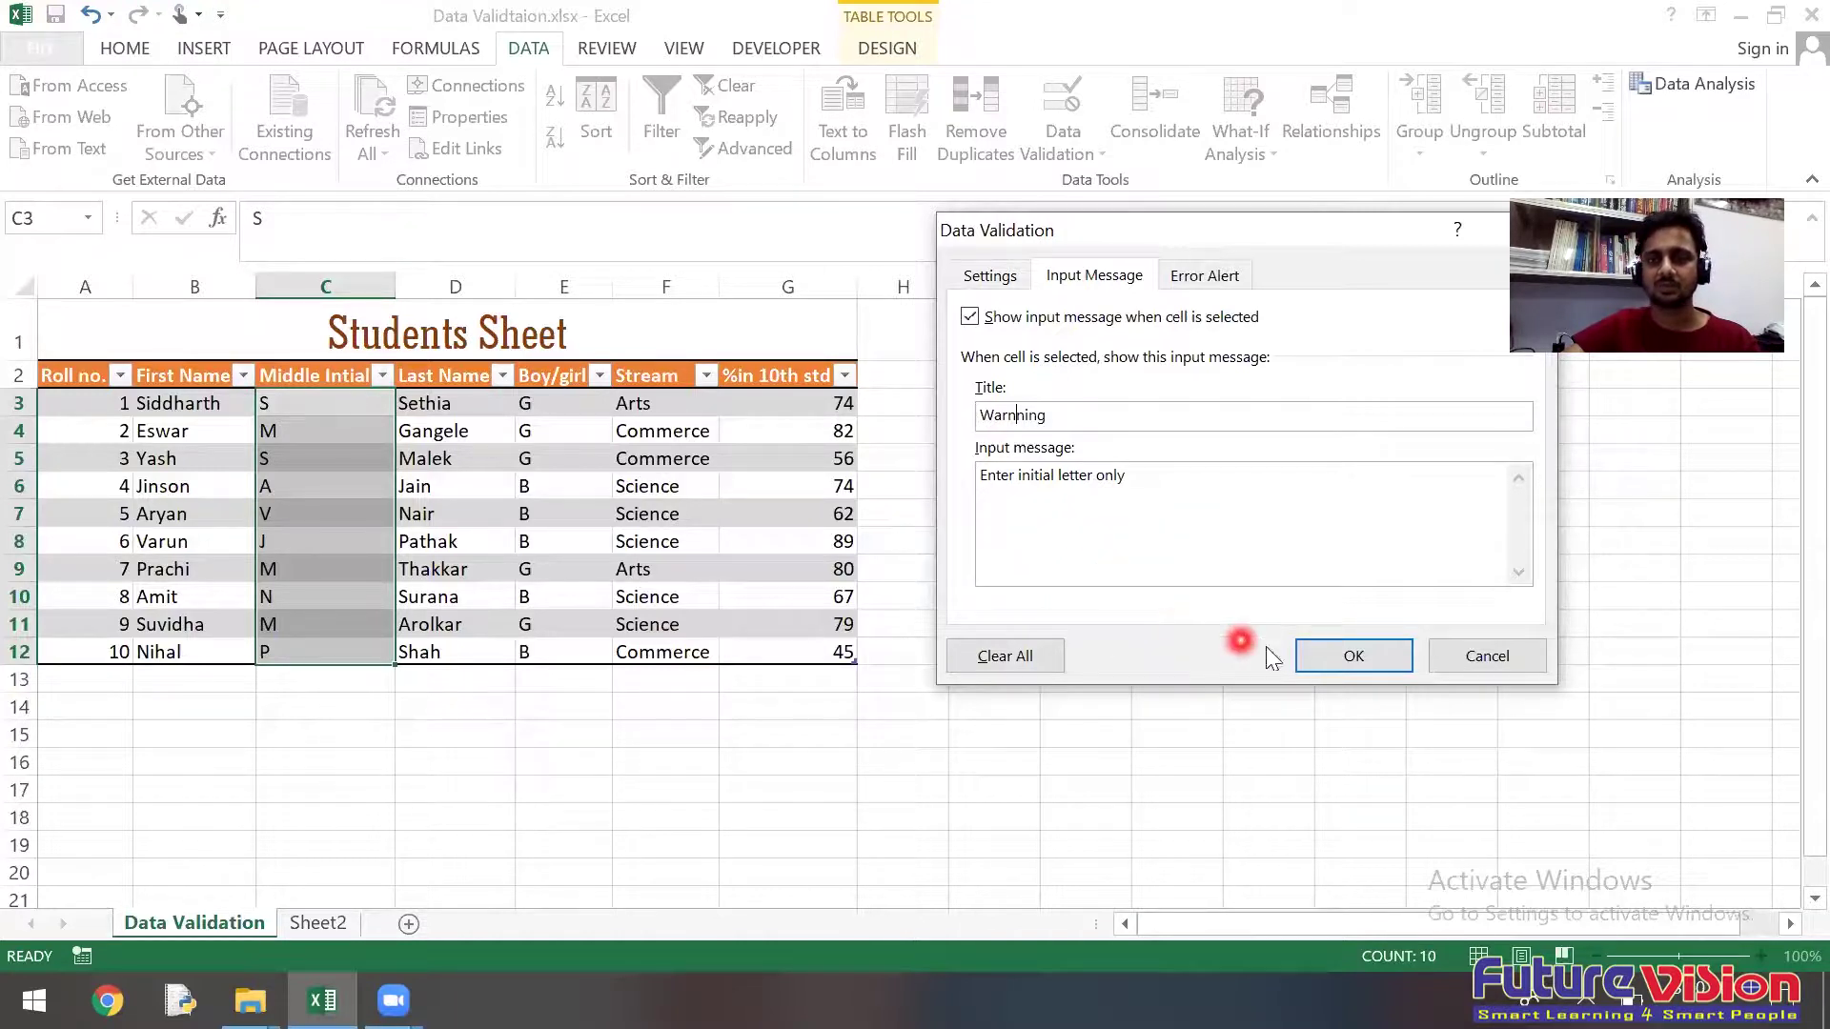
# Step: Add a Stop error alert titled 'Error' with message 'There is some erron in middle name' and confirm
pyautogui.click(1205, 277)
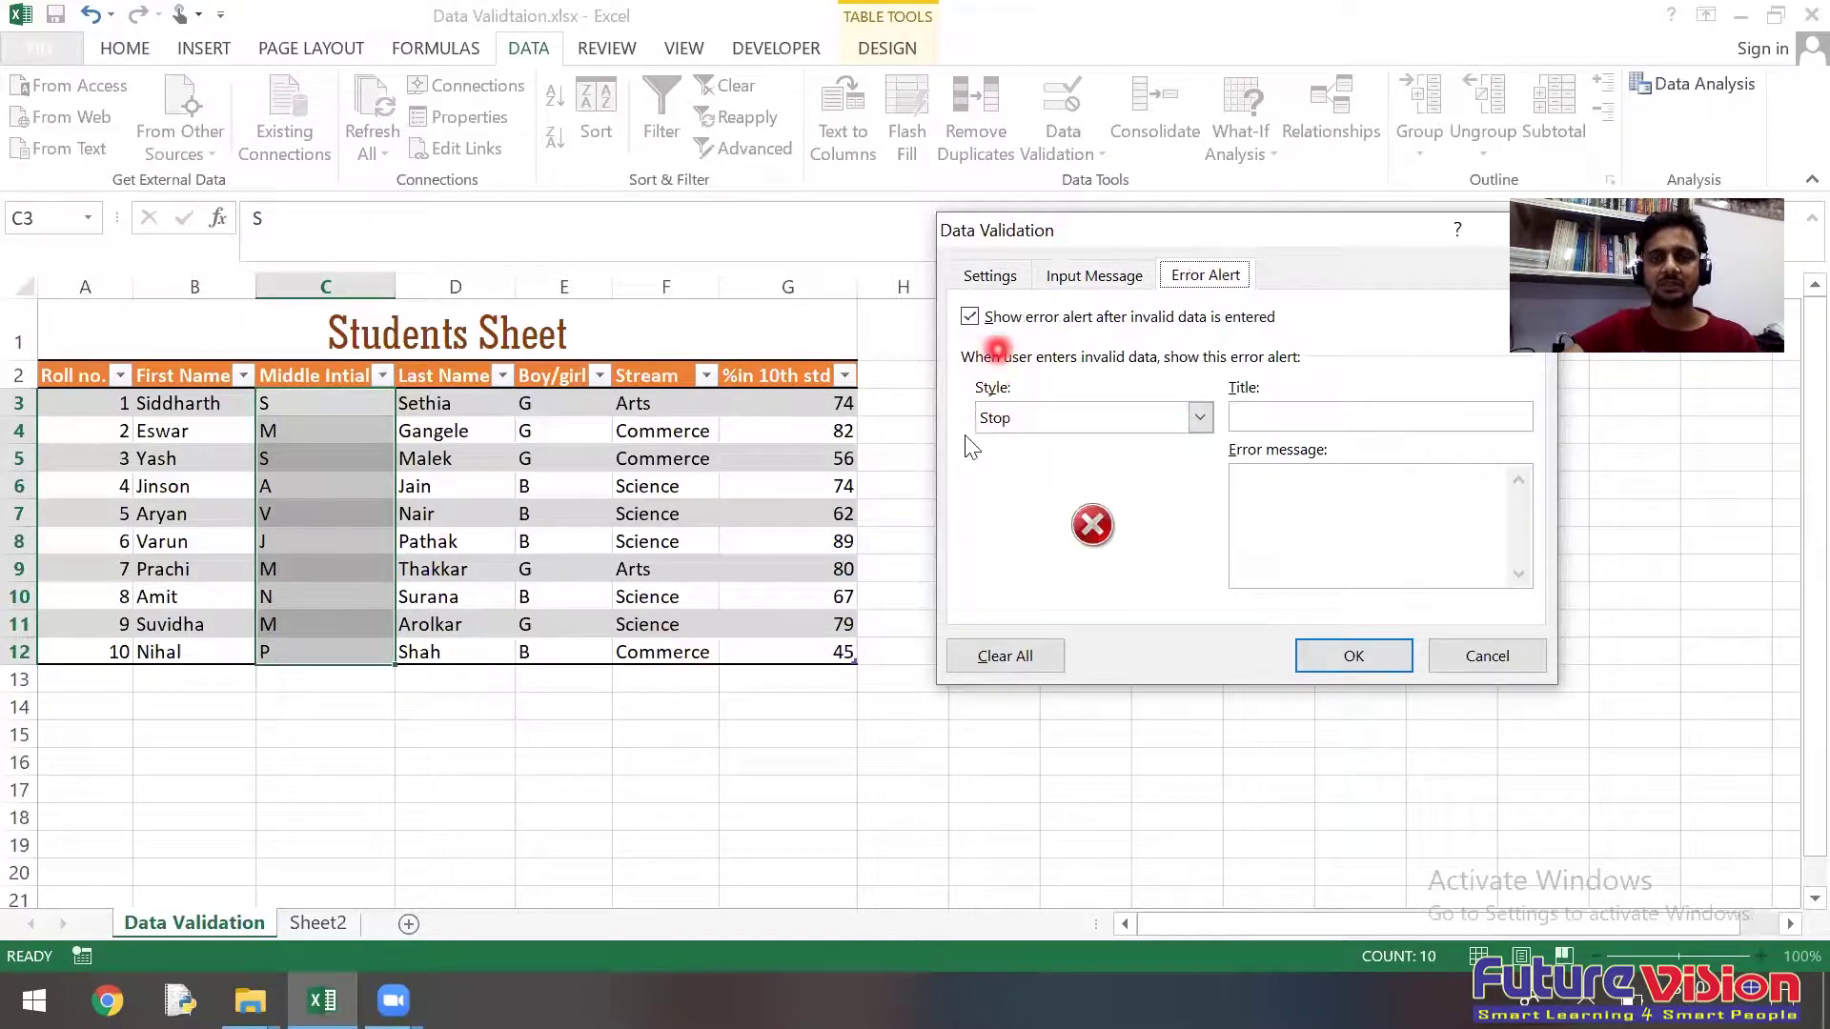
pyautogui.click(1259, 421)
pyautogui.write('Error')
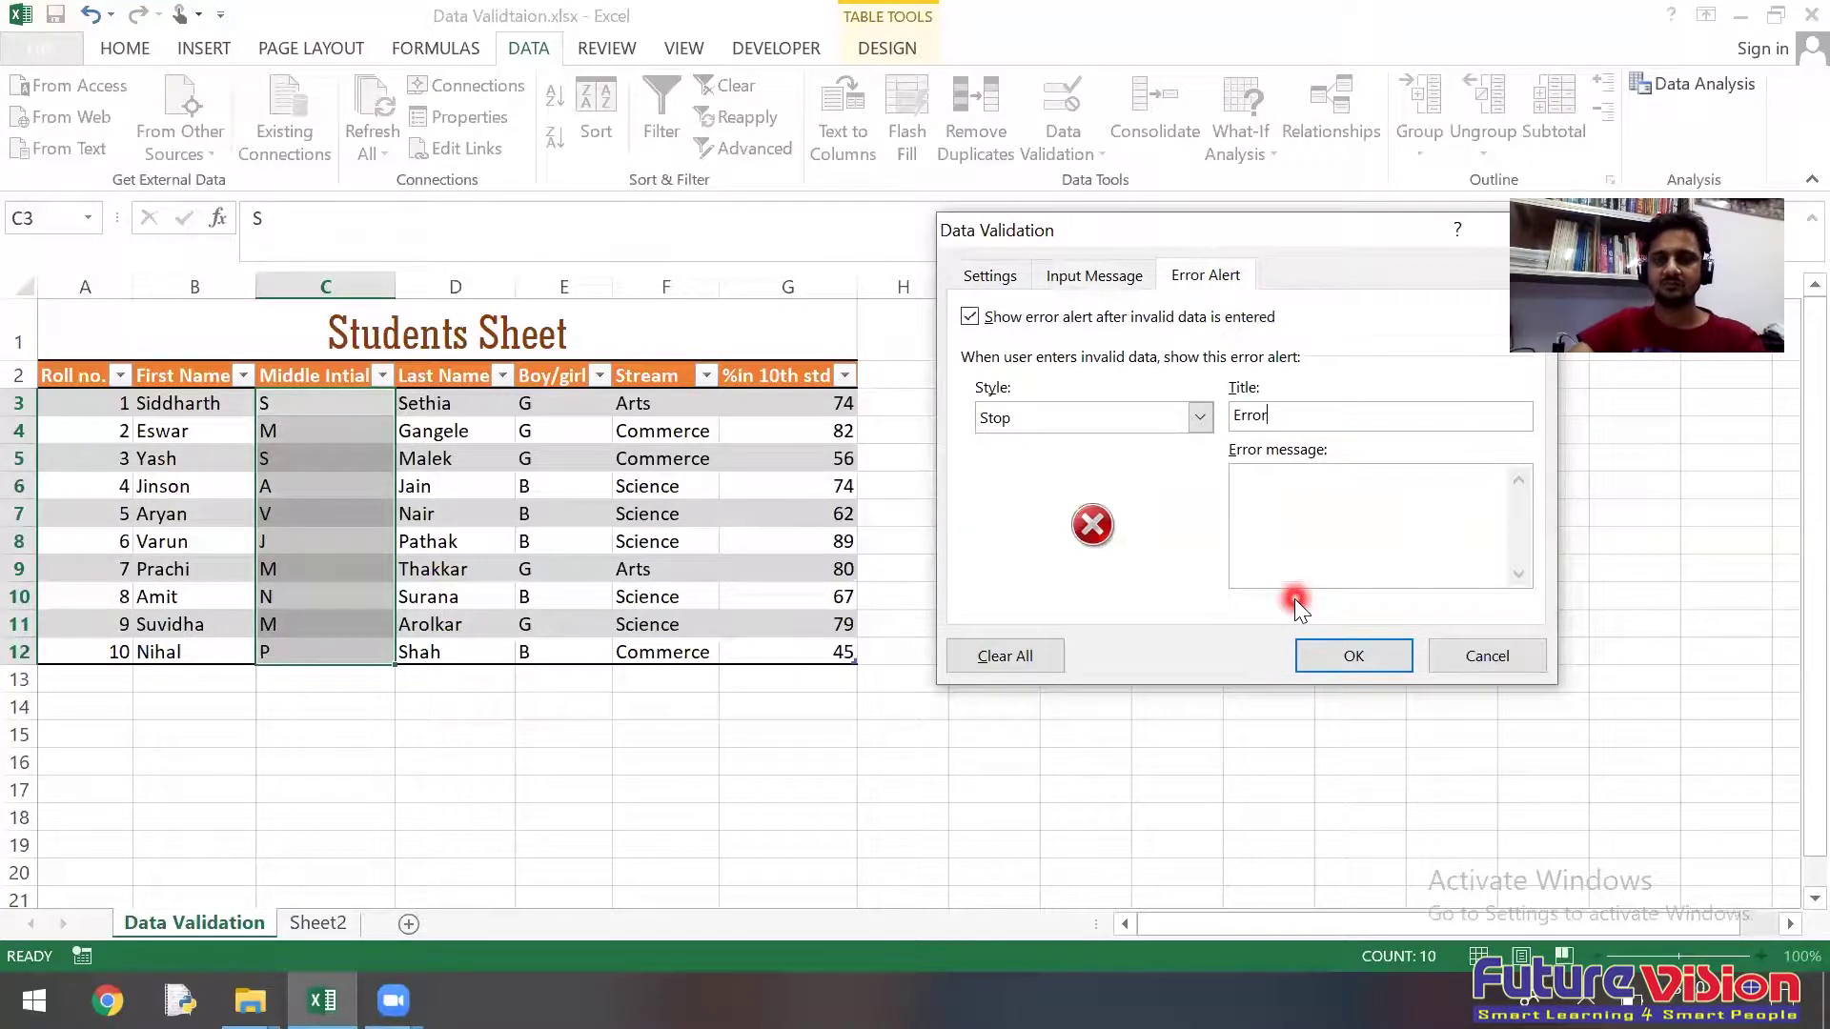
pyautogui.click(1284, 524)
pyautogui.write('There is some erron in ')
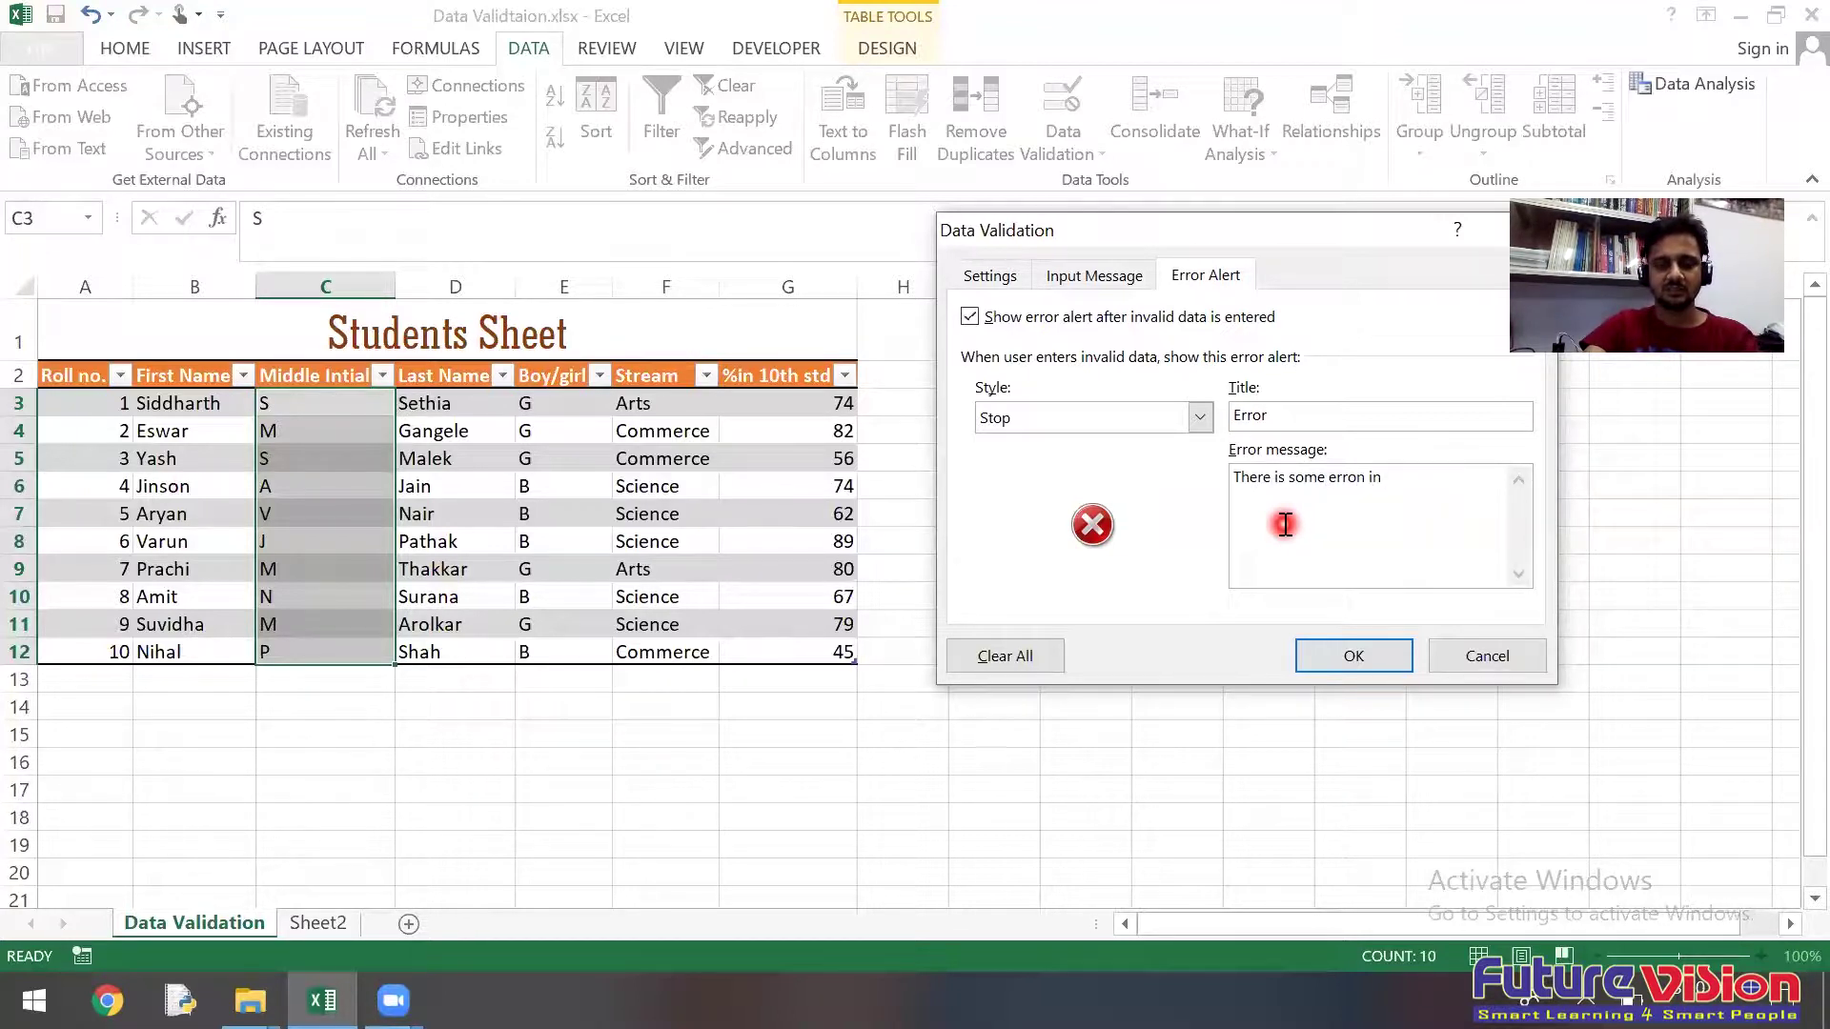
pyautogui.write('middle name')
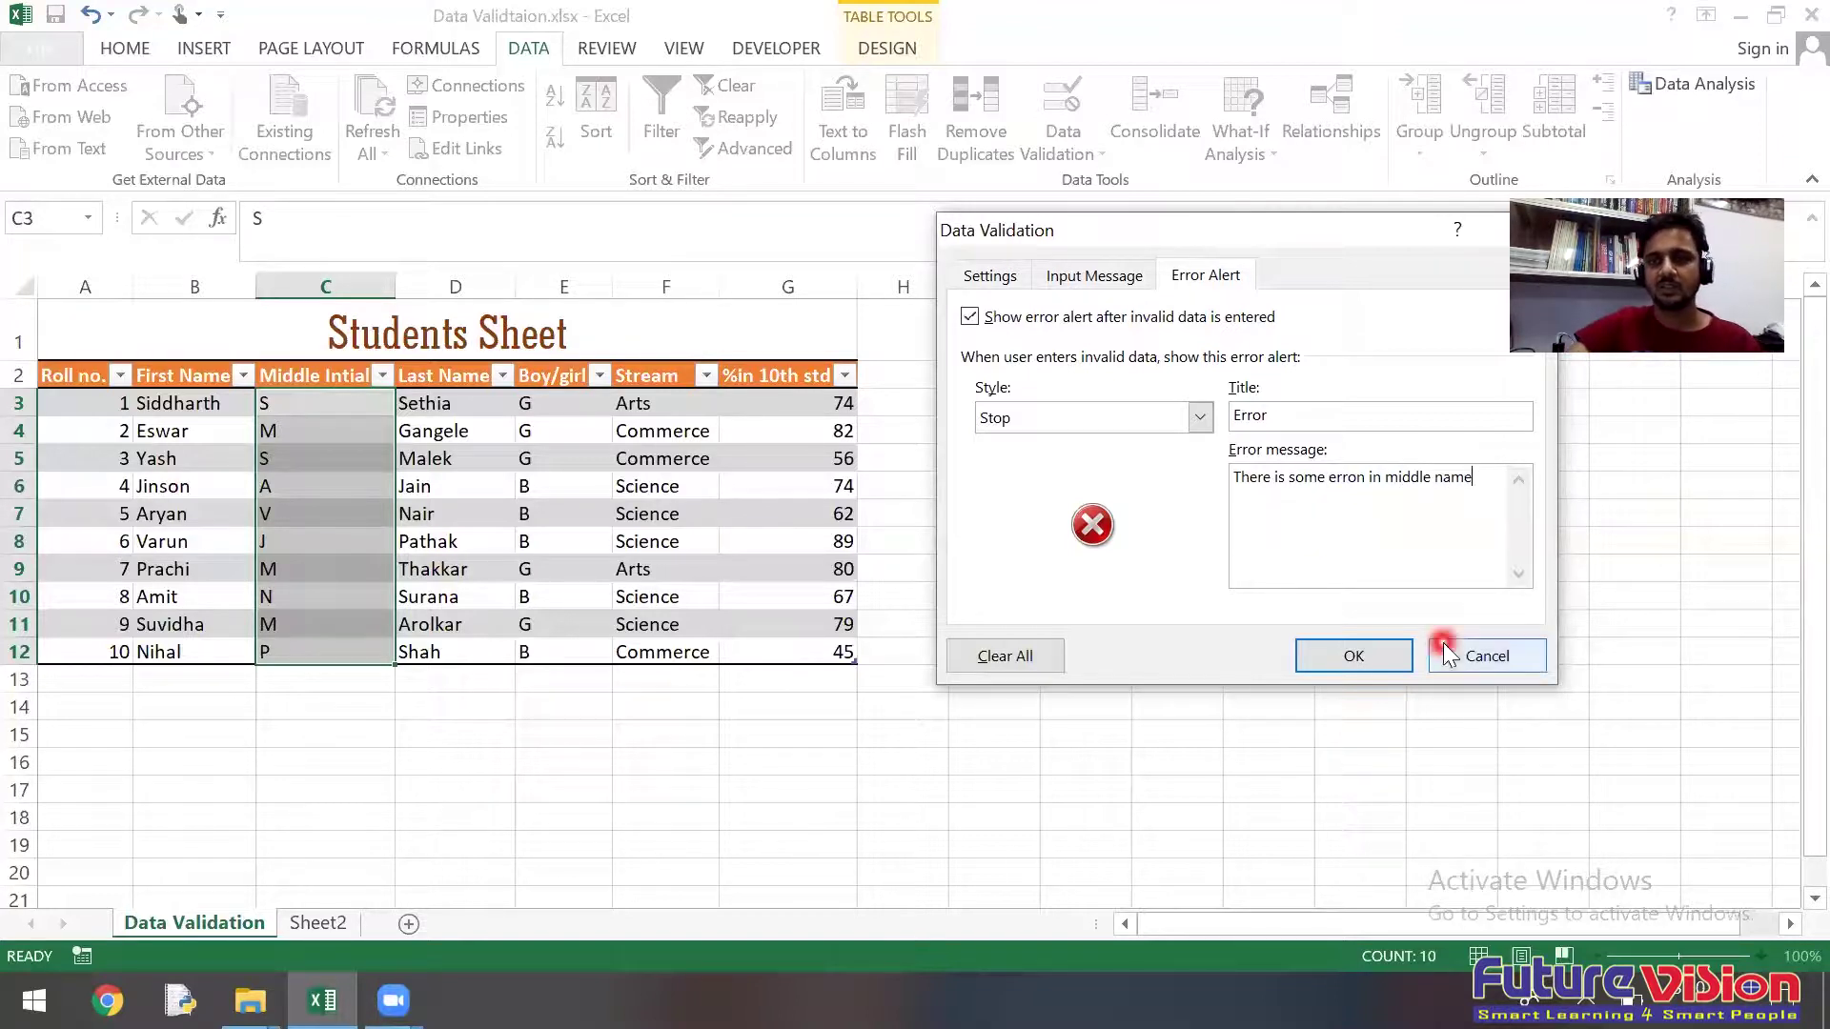
pyautogui.click(1325, 656)
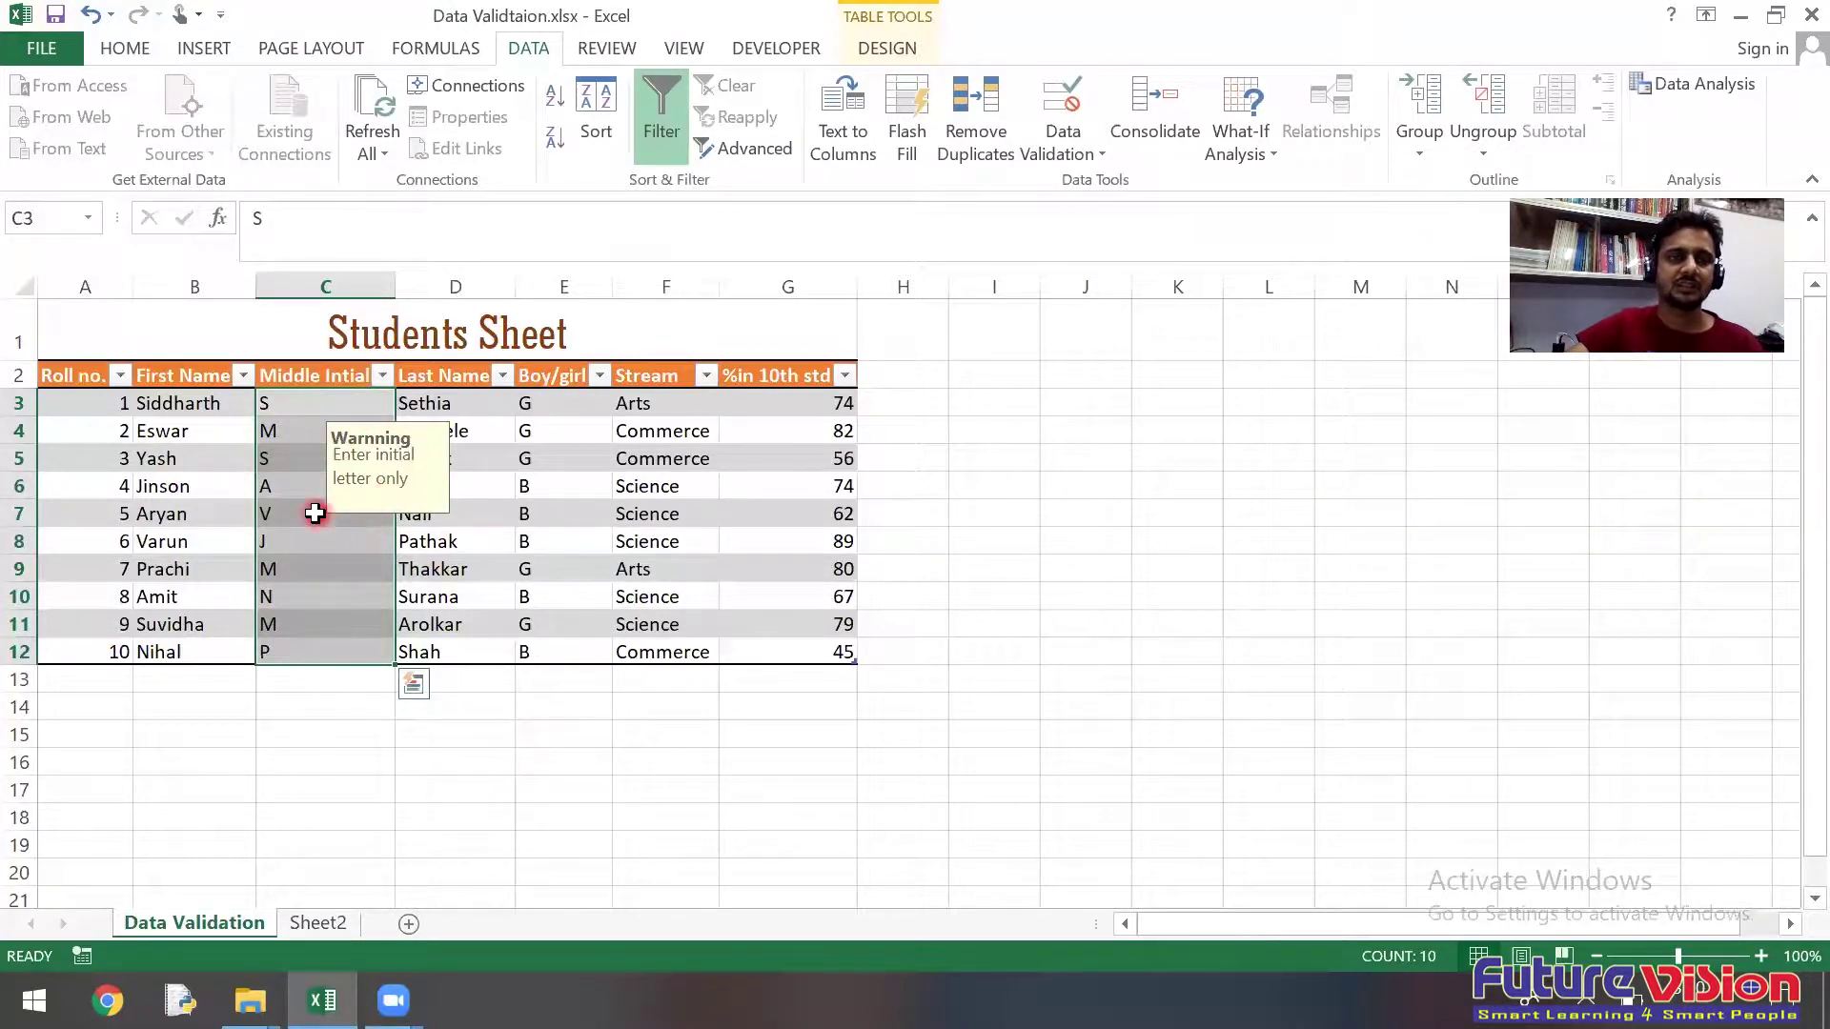
# Step: Check that the input message appears on several middle initial cells
pyautogui.click(306, 513)
pyautogui.click(300, 591)
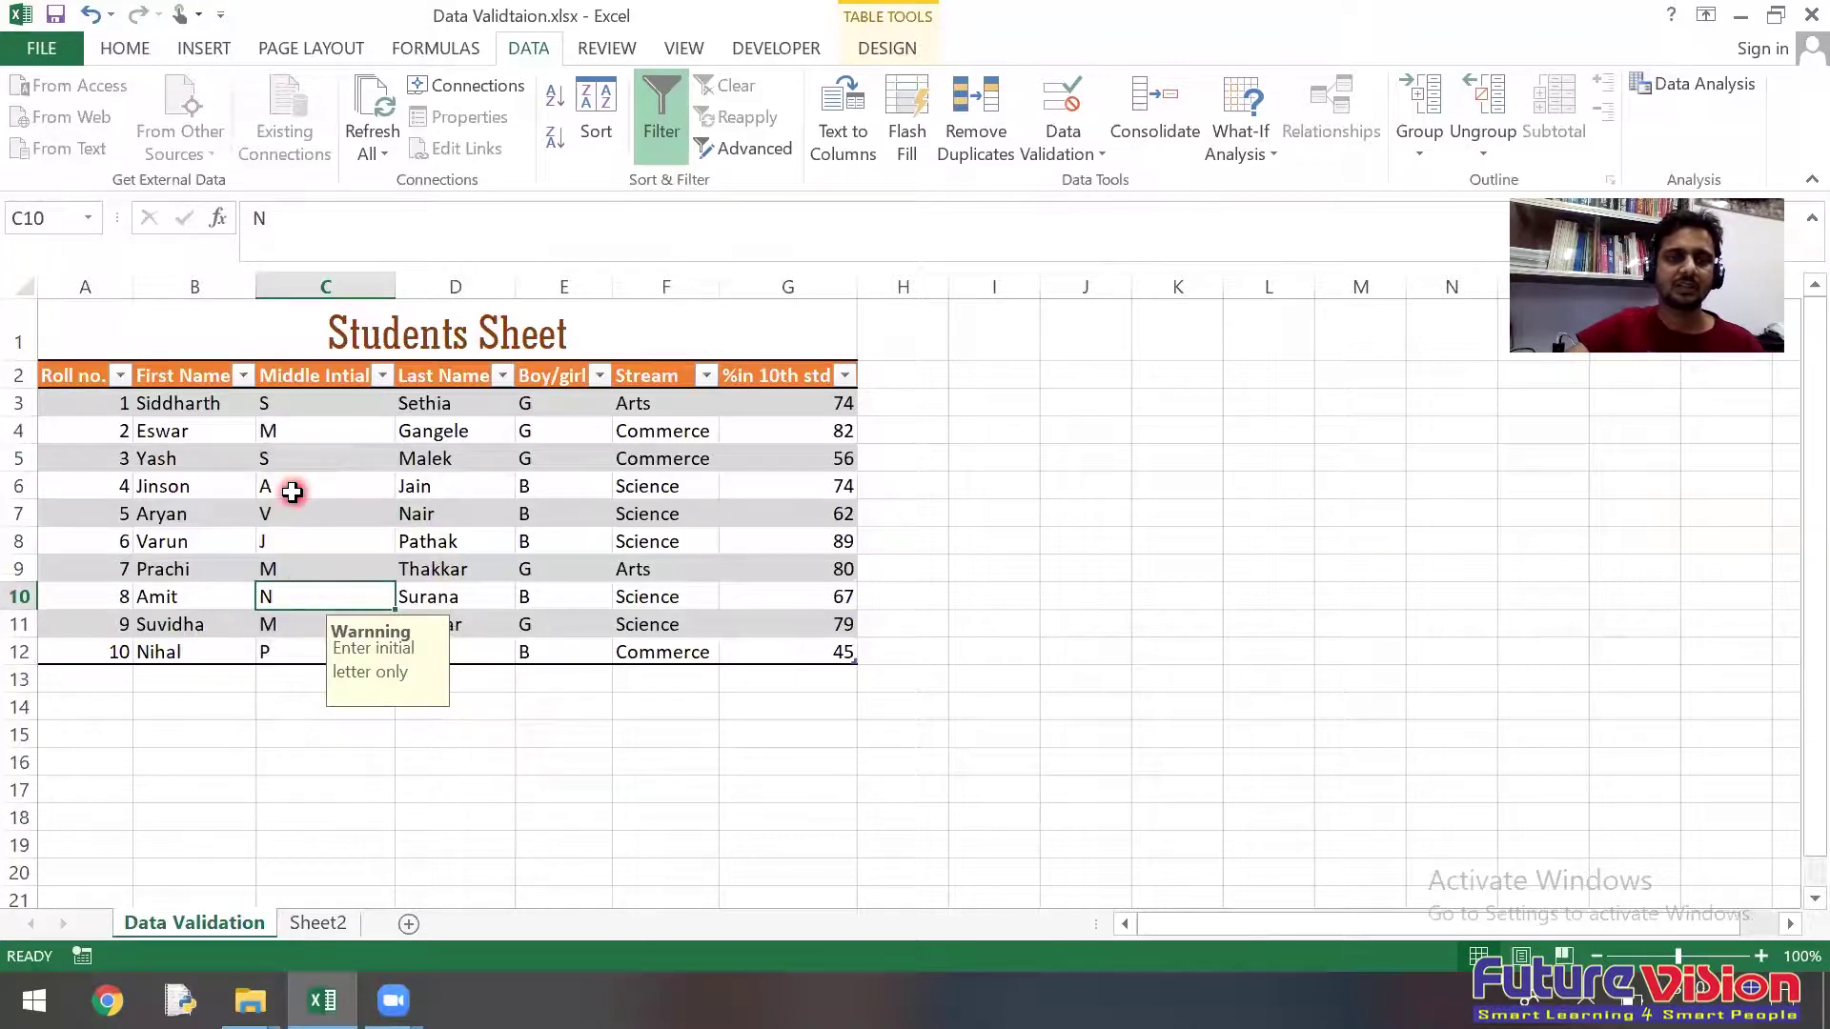
pyautogui.click(292, 494)
pyautogui.click(420, 488)
pyautogui.click(429, 446)
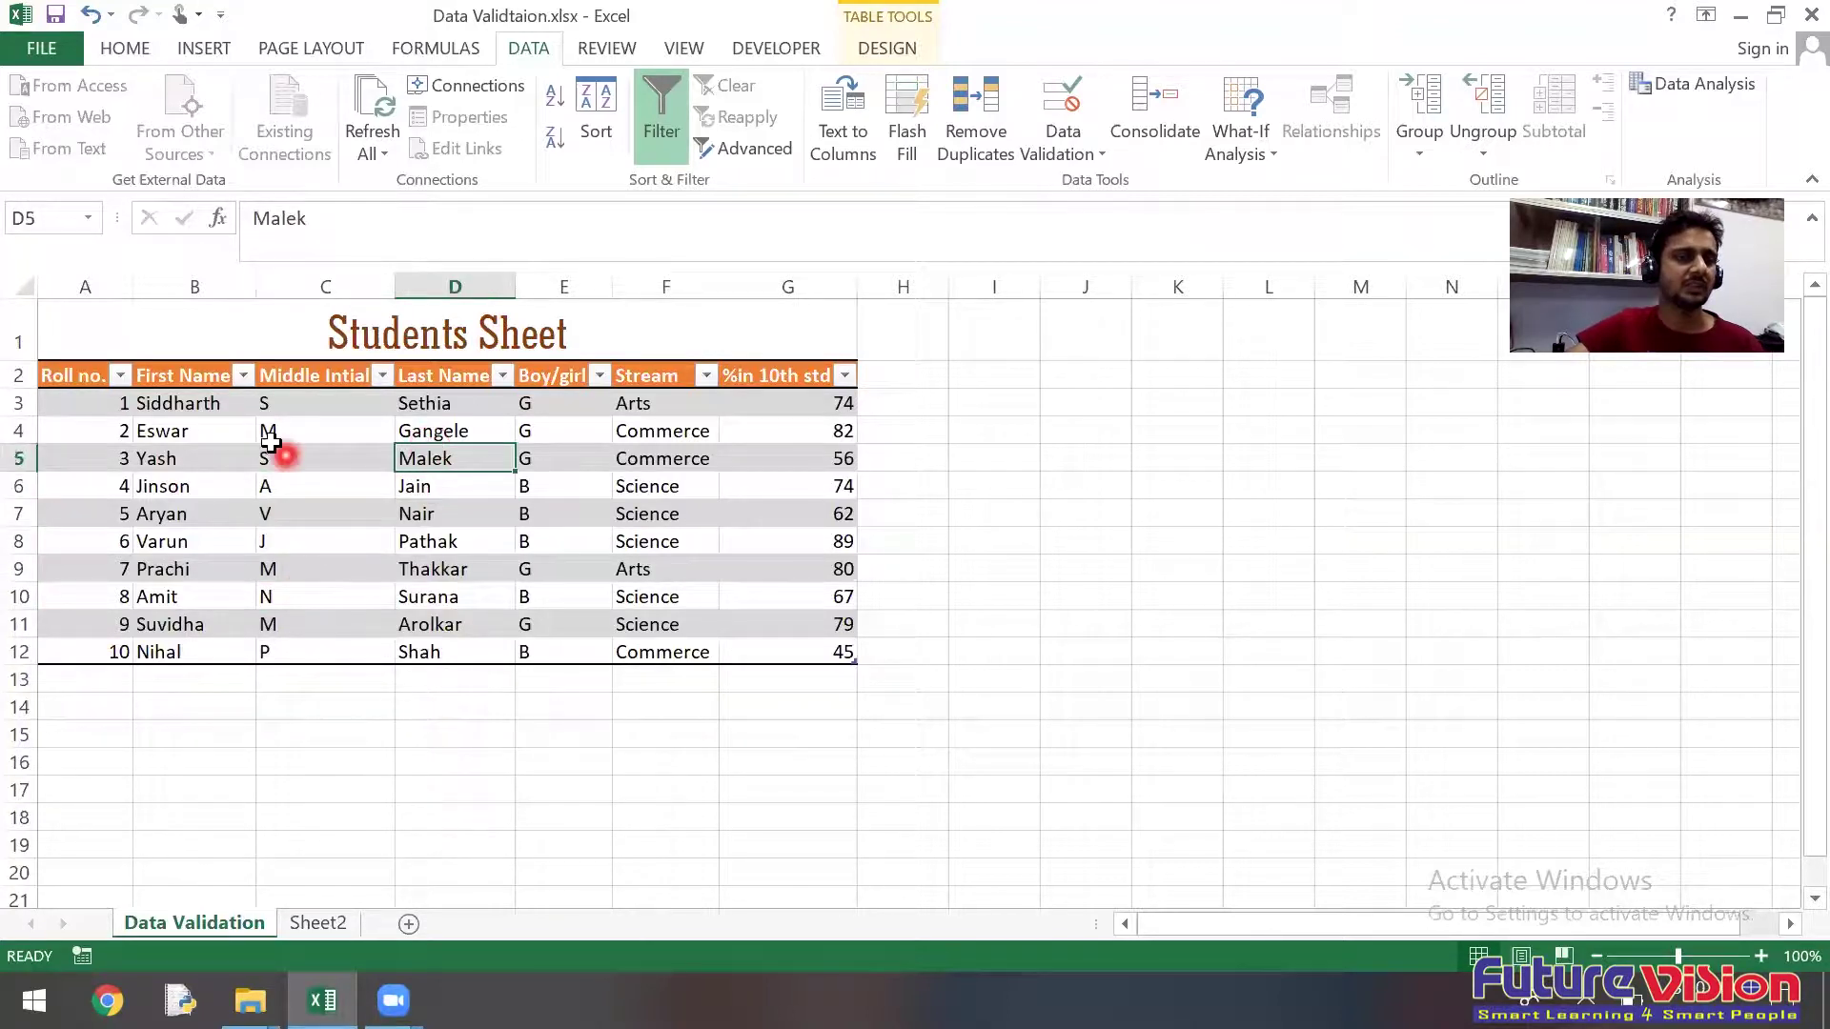
pyautogui.click(271, 448)
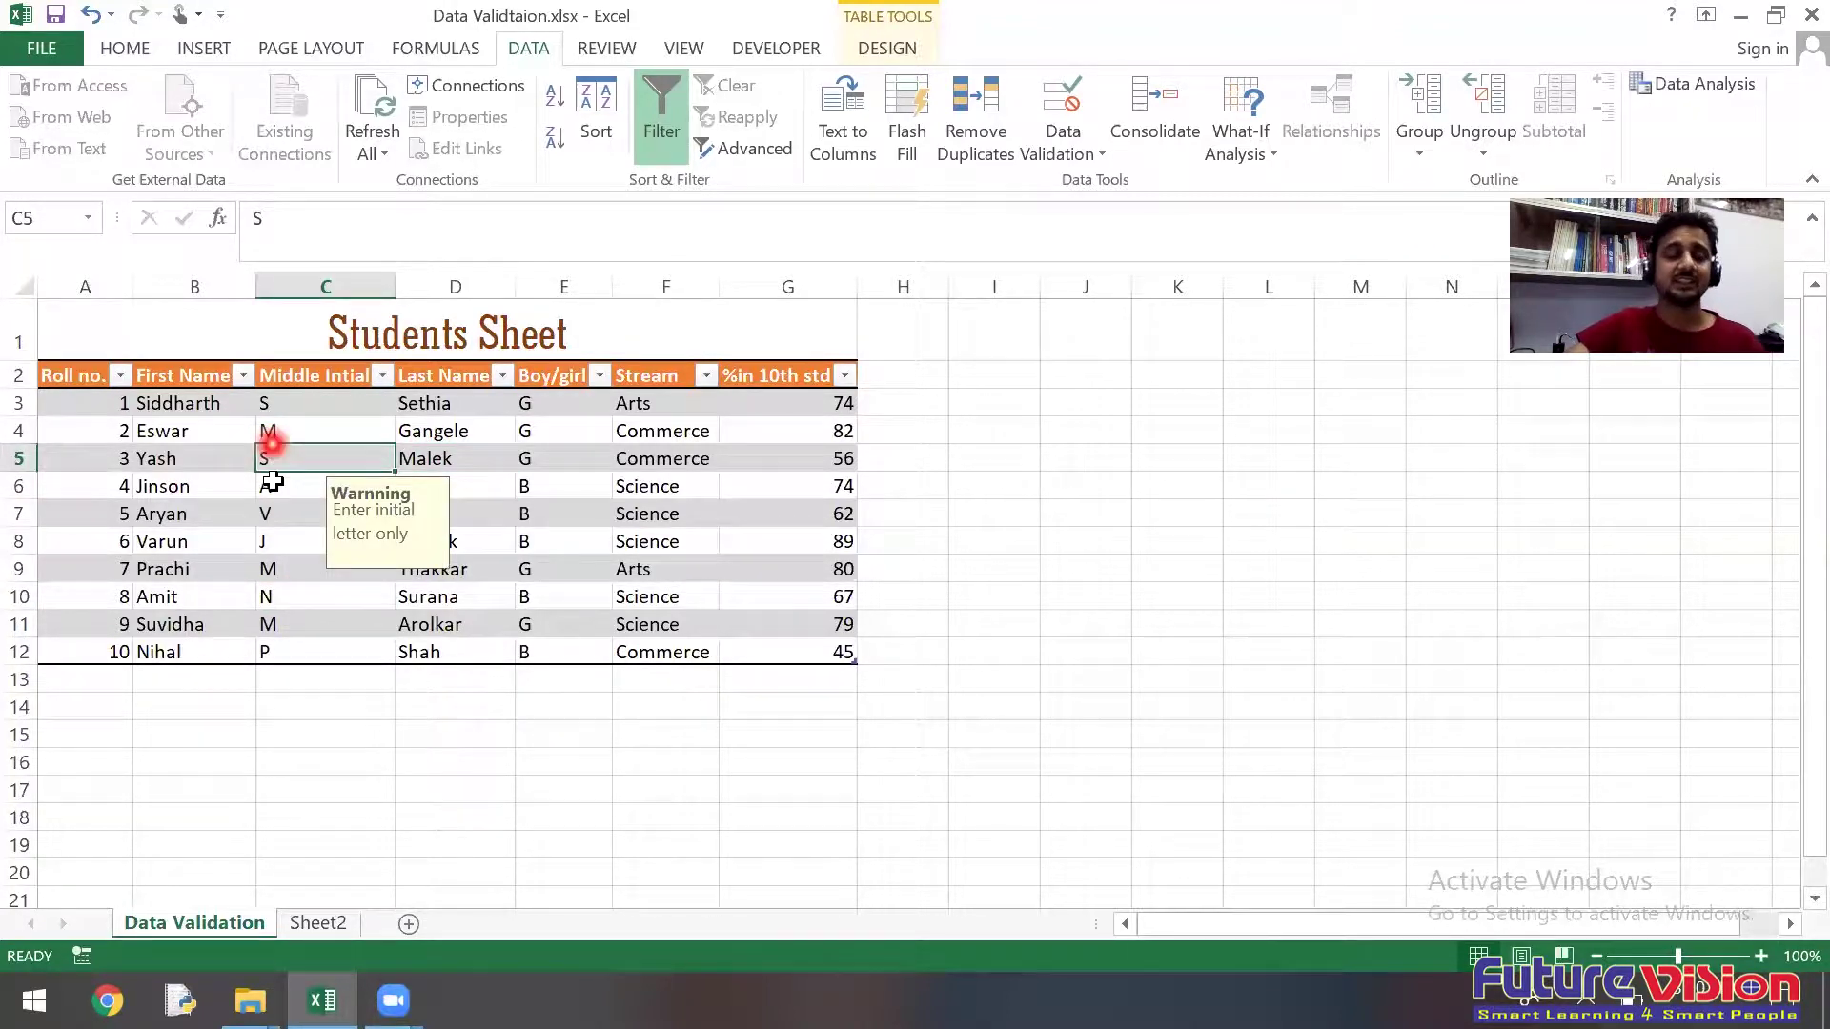
pyautogui.click(286, 537)
# Step: Change C3 to Q, then test WW in C4, which is rejected, and retry
pyautogui.click(287, 410)
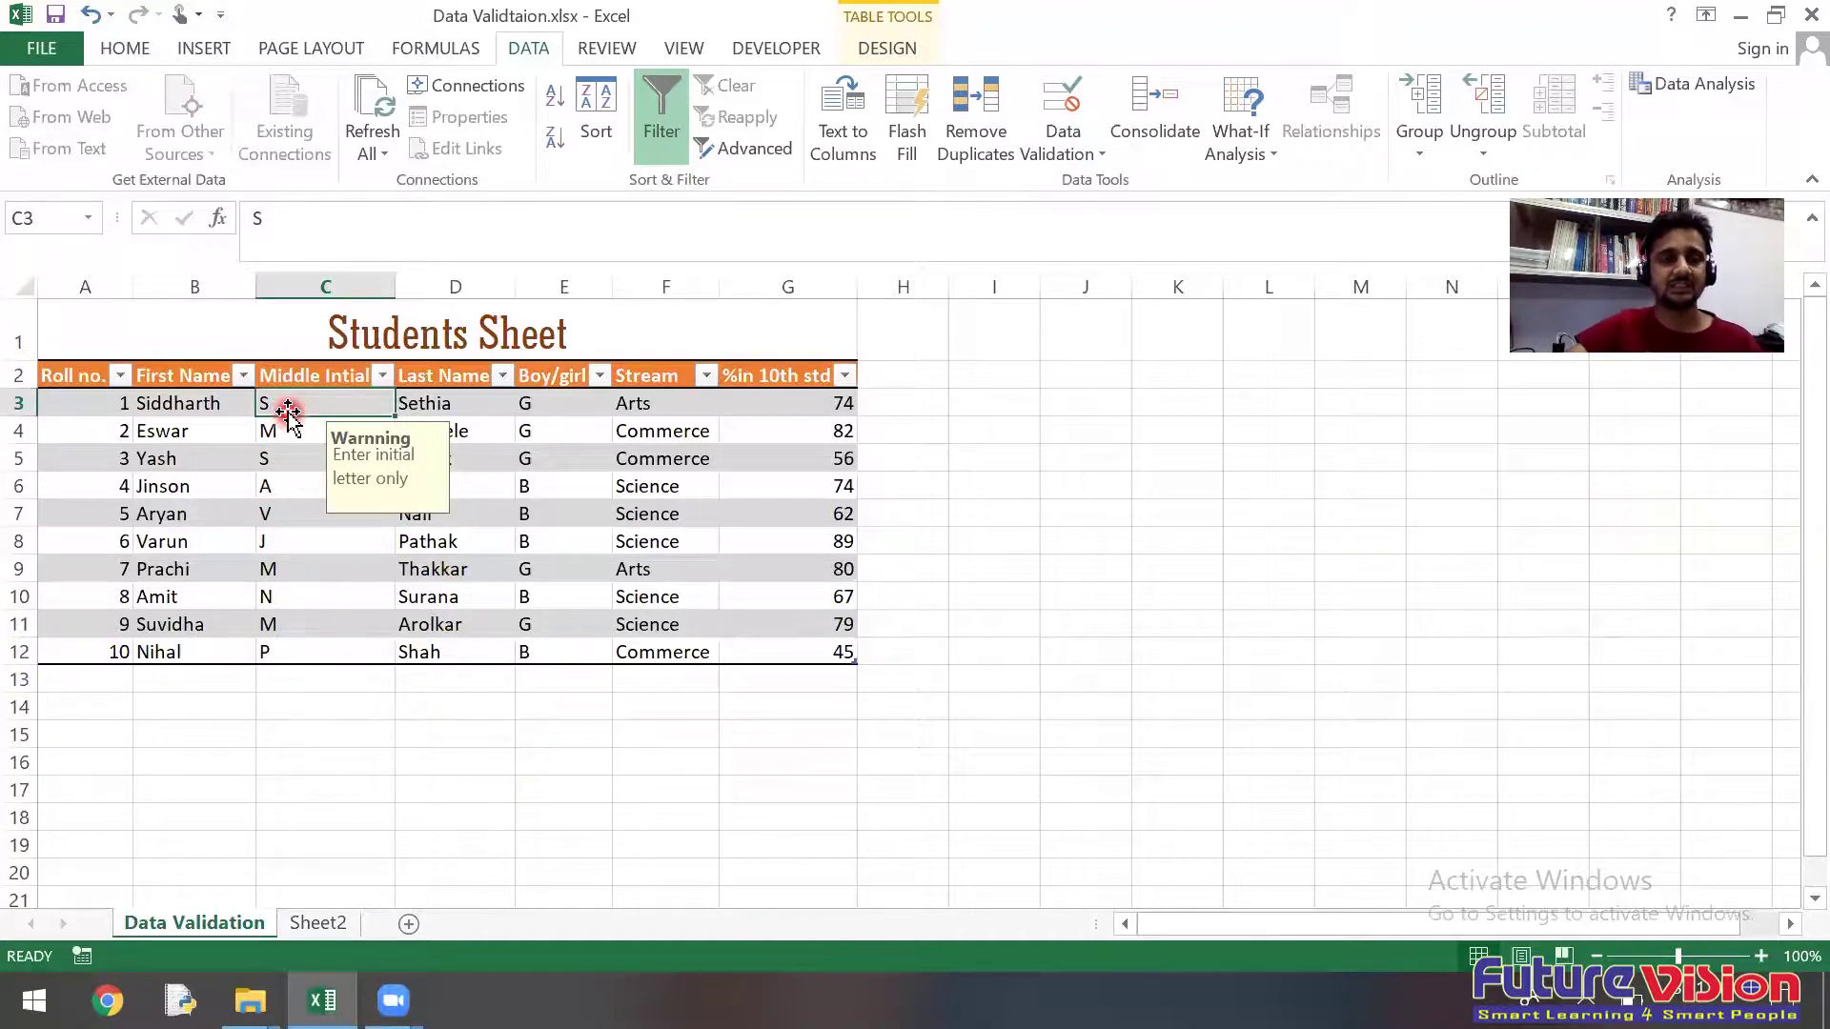
pyautogui.write('q')
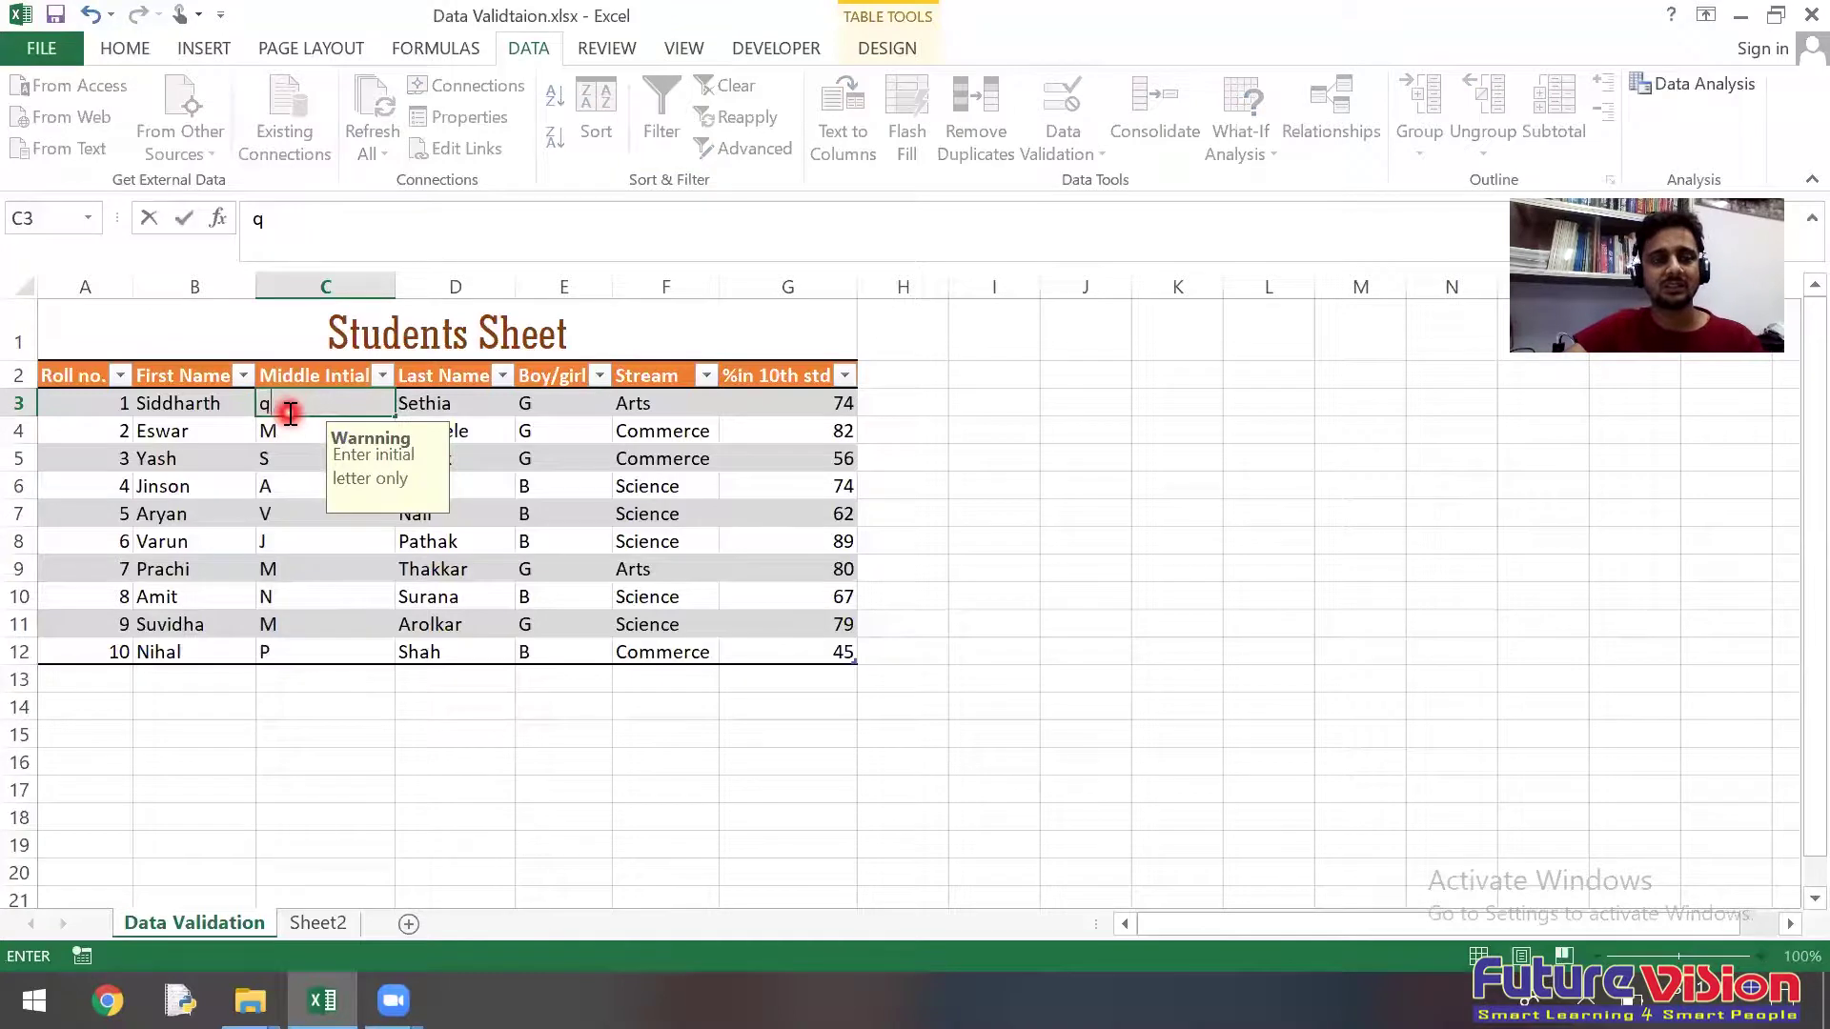
pyautogui.press('BackSpace')
pyautogui.write('Q')
pyautogui.press('Return')
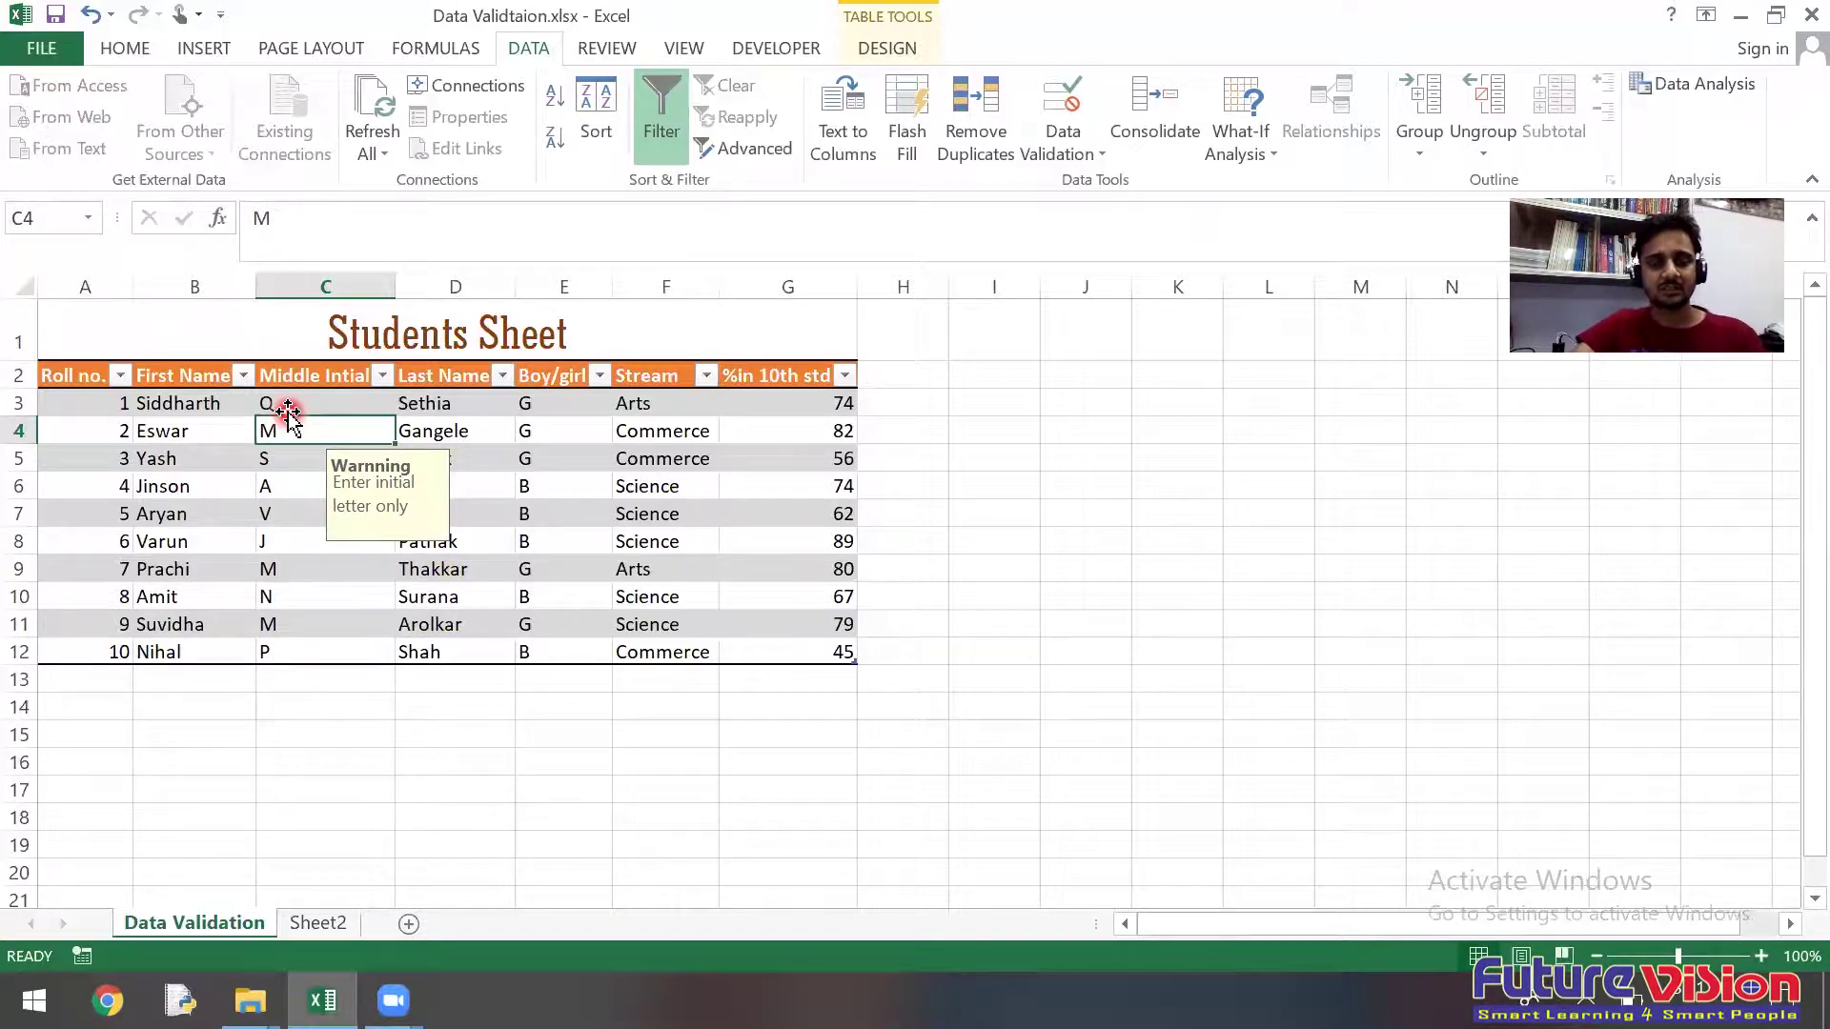
pyautogui.write('WW')
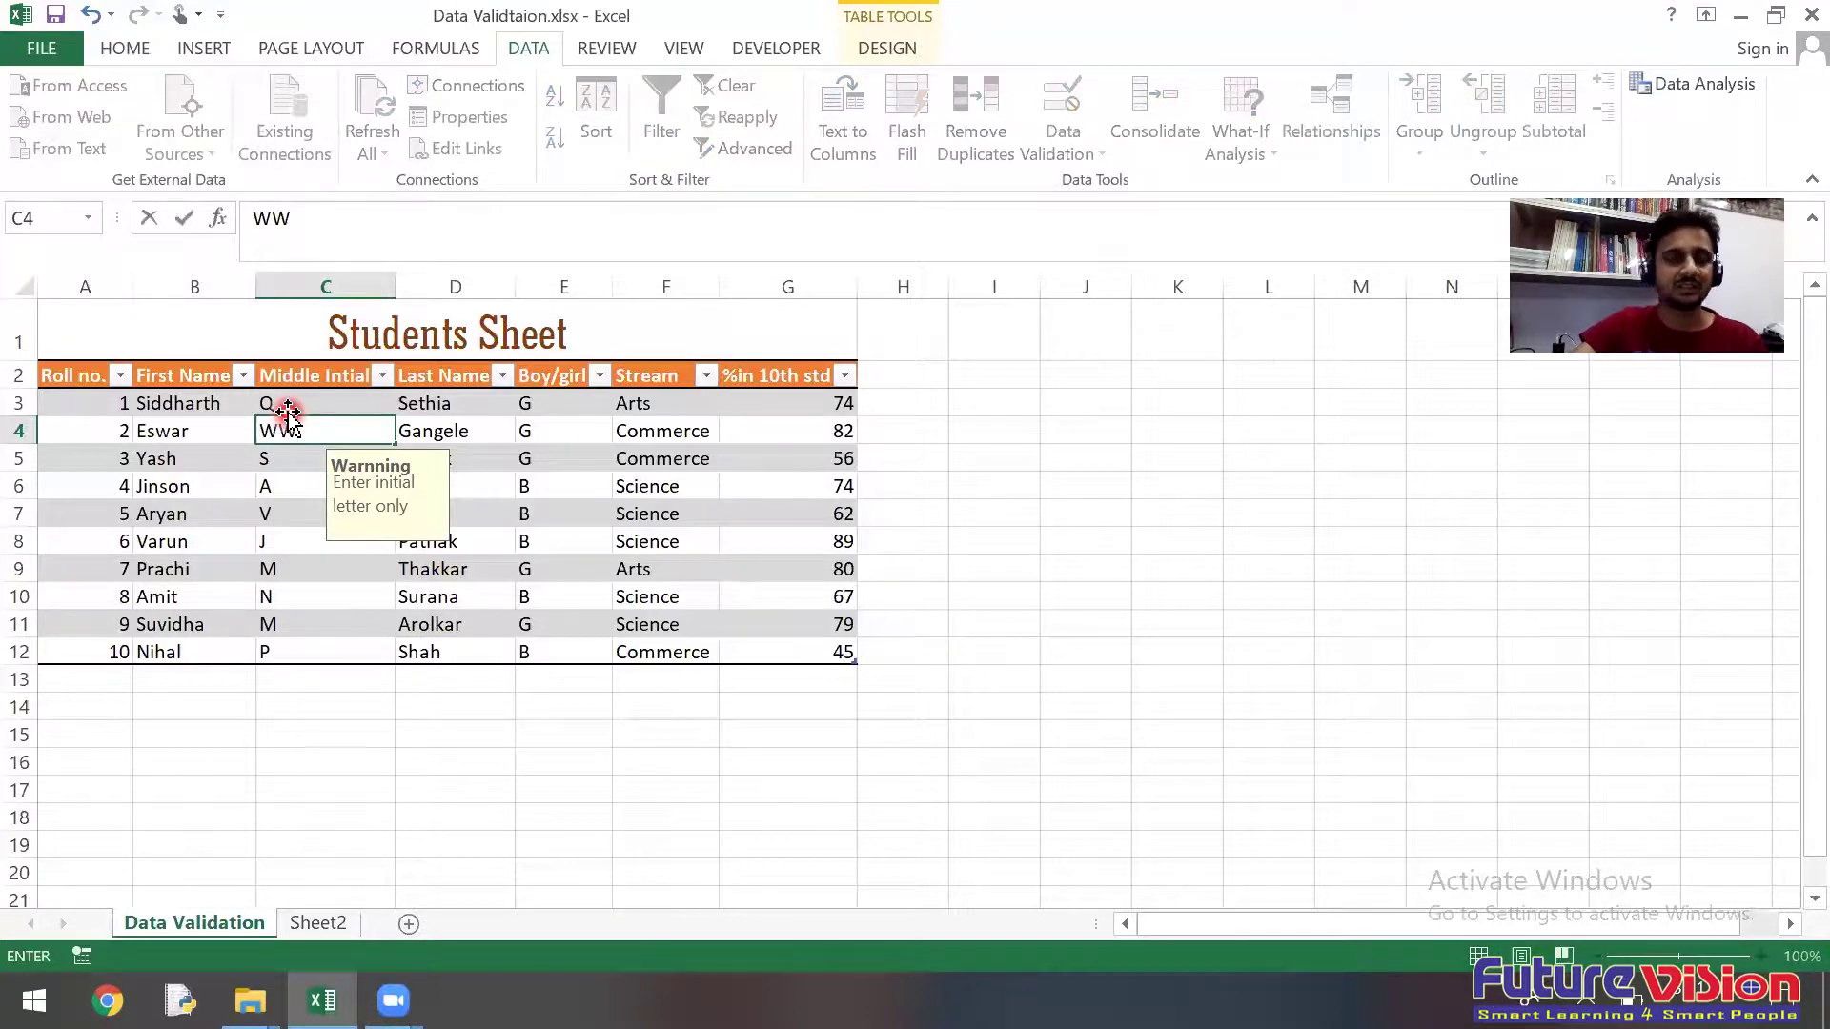
pyautogui.press('Return')
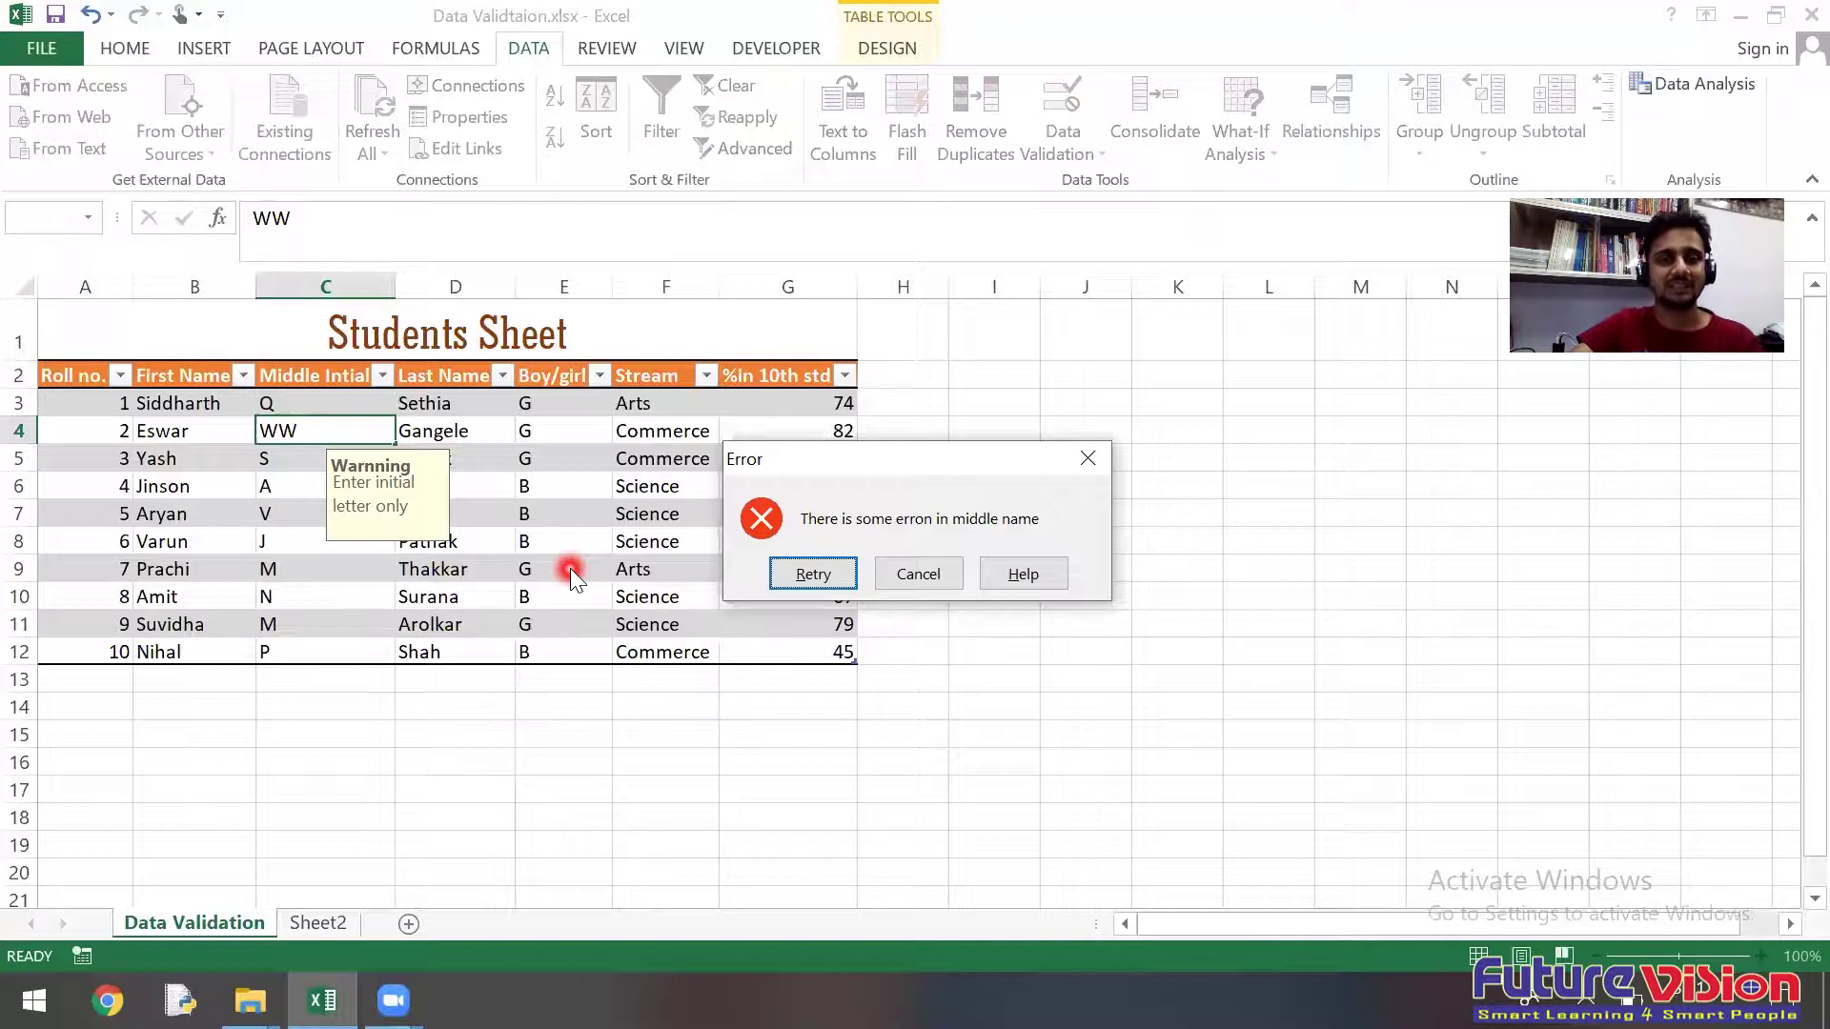
pyautogui.click(814, 574)
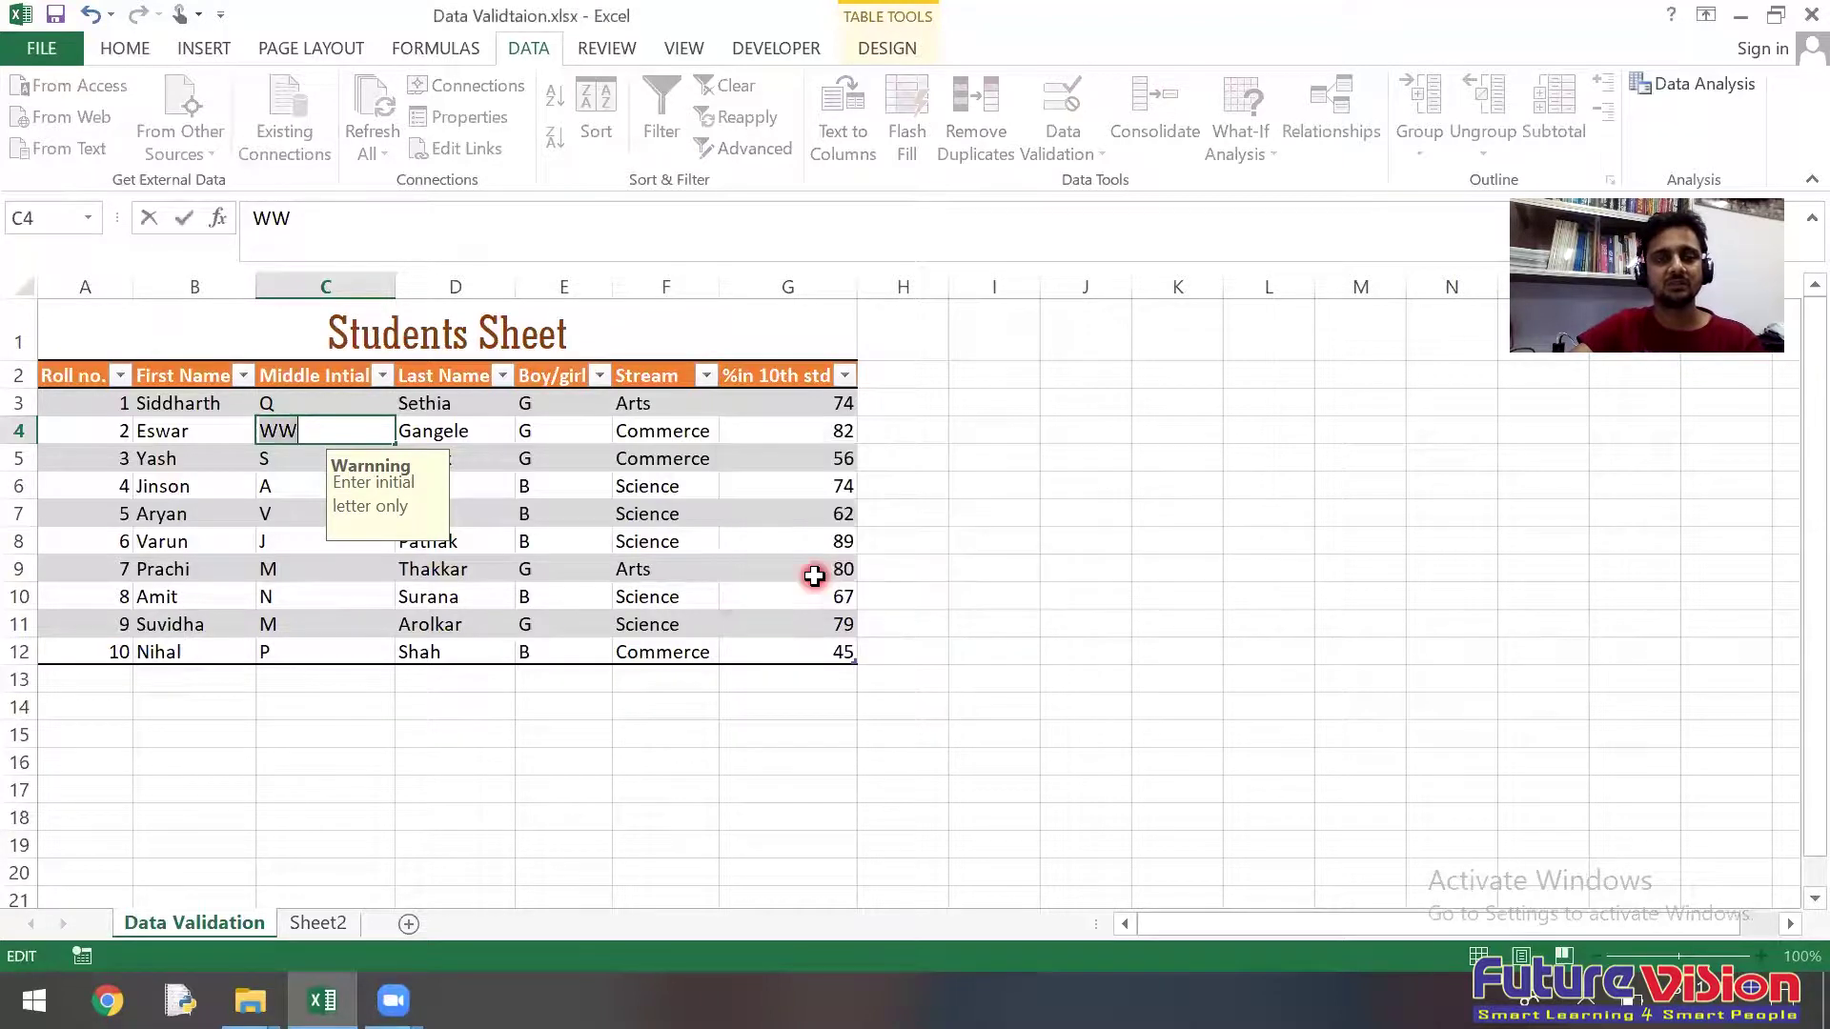
# Step: Try RR in C4, then cancel the rejected entry so C4 keeps M
pyautogui.write('RR')
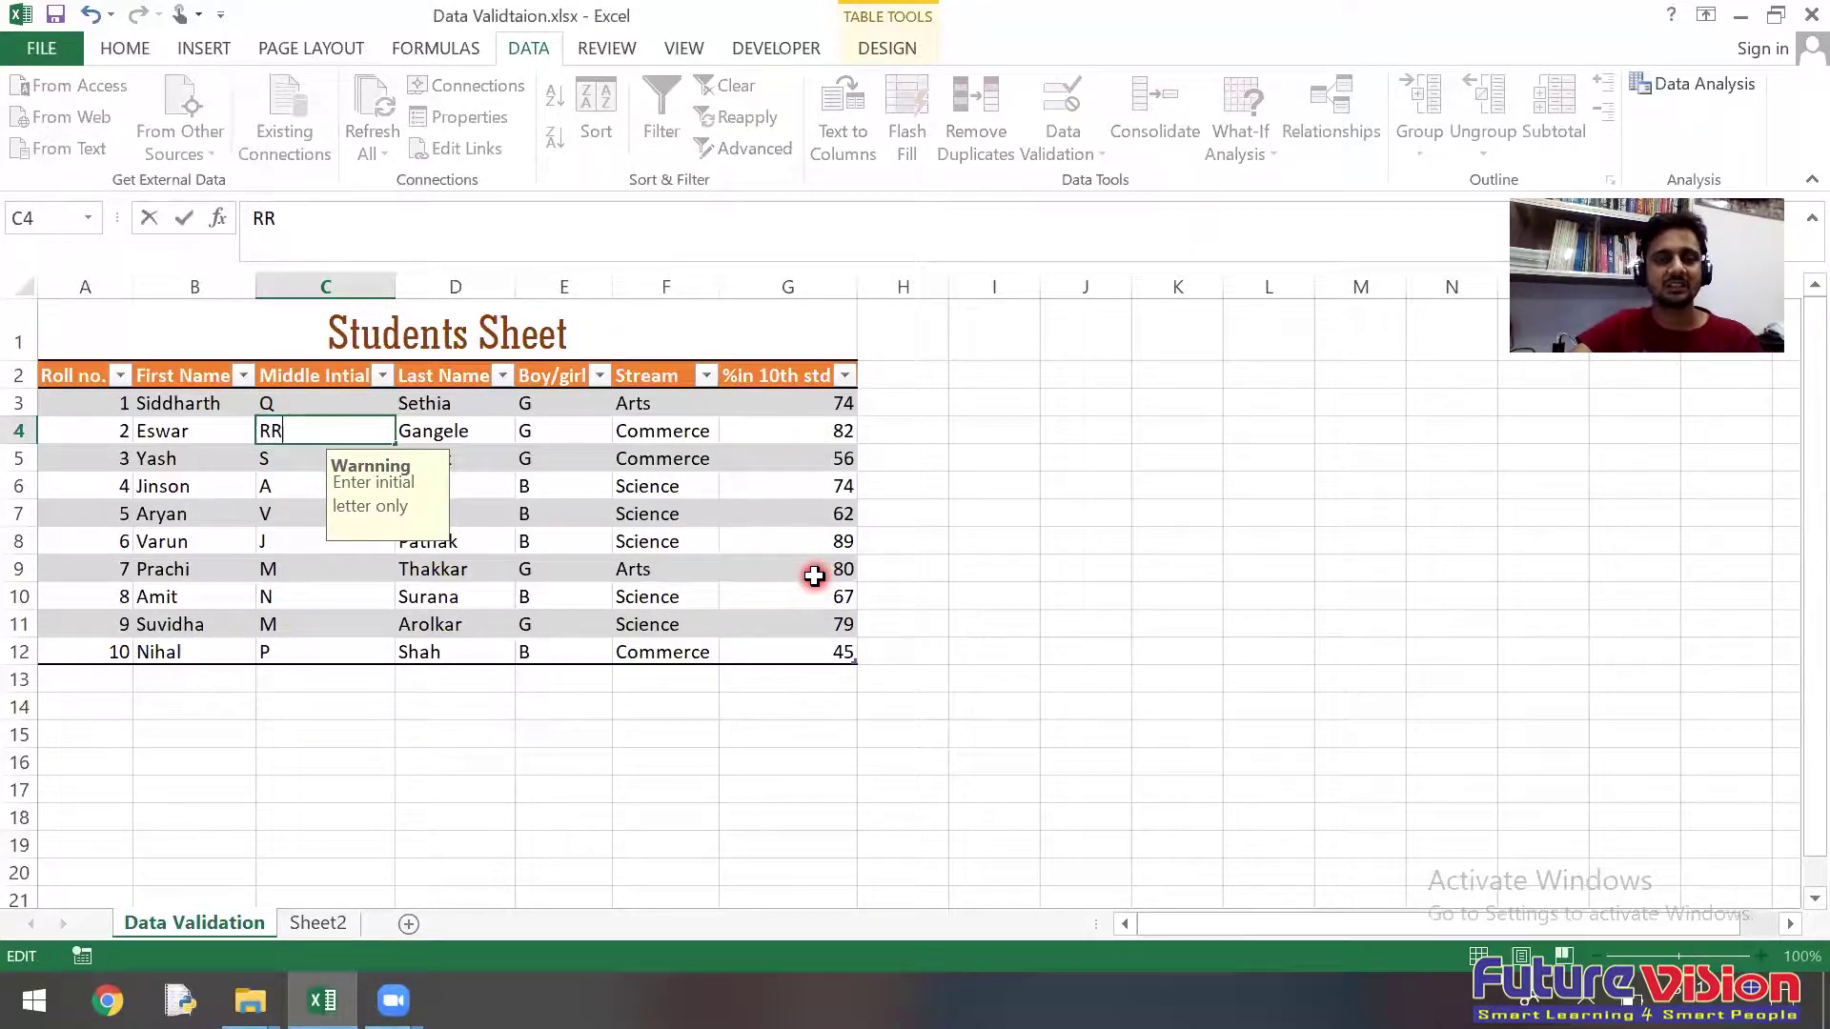
pyautogui.click(719, 521)
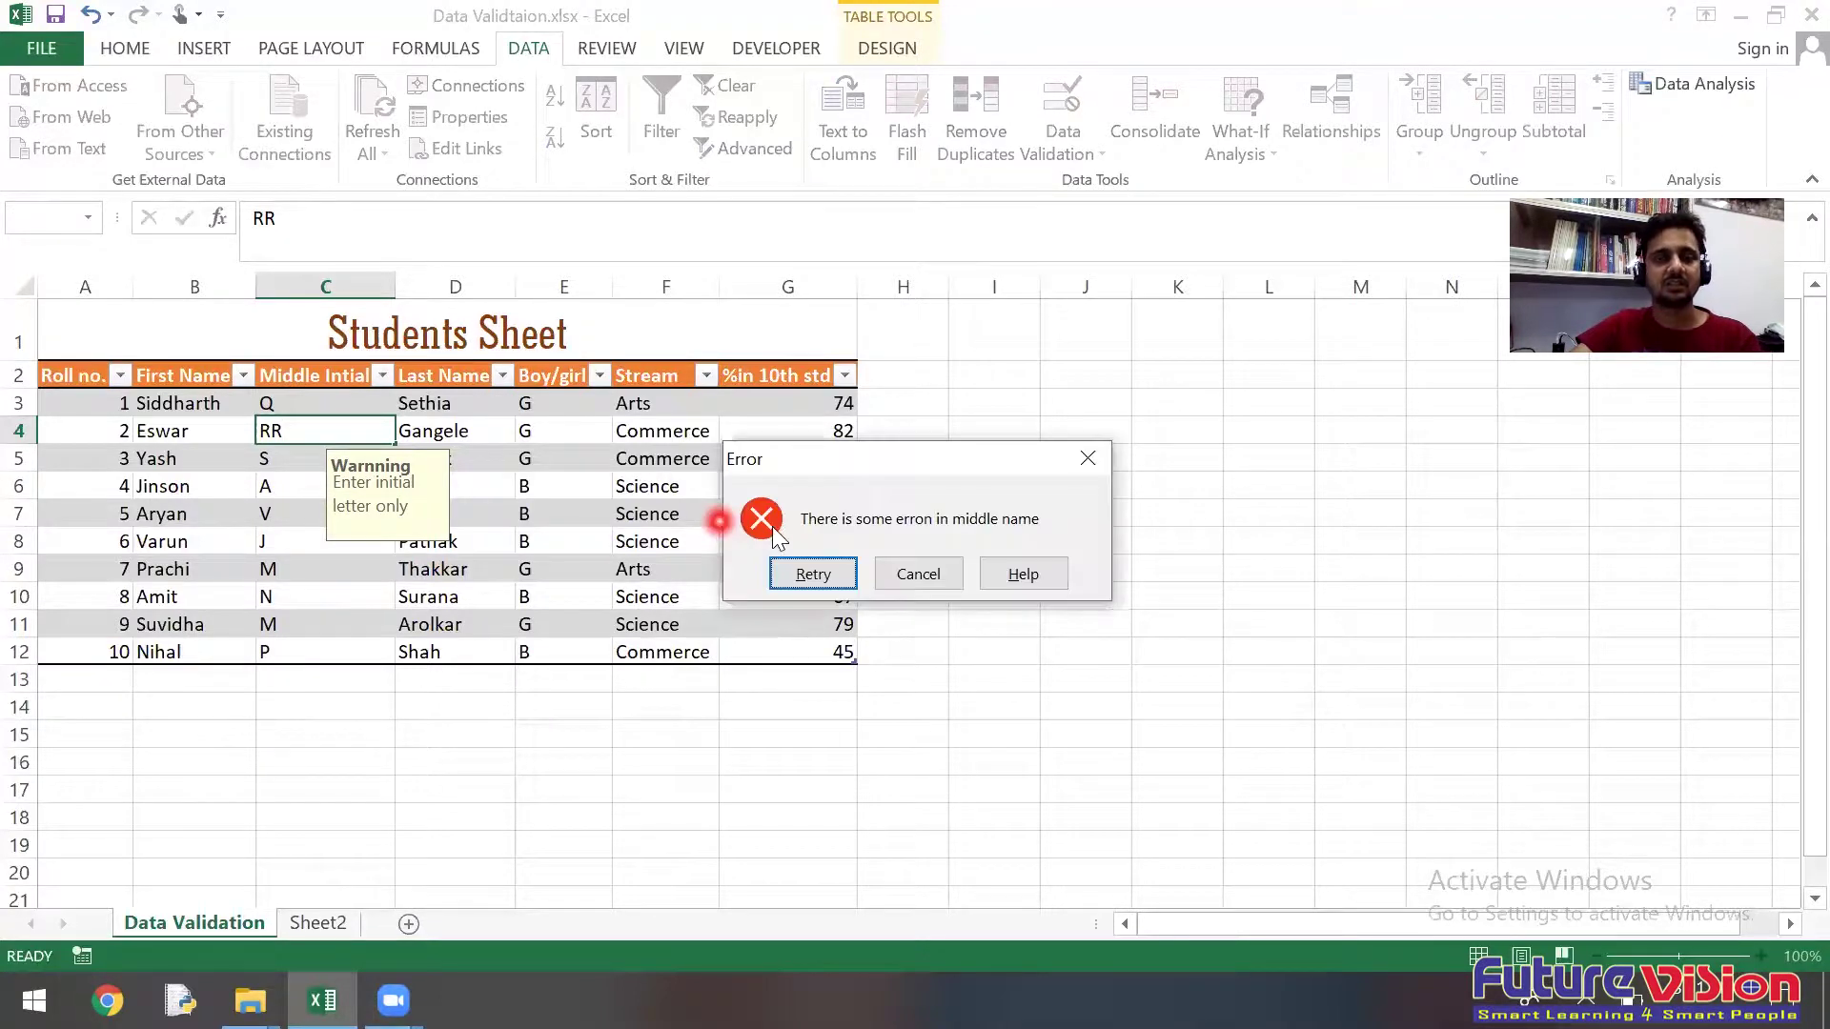
pyautogui.click(918, 575)
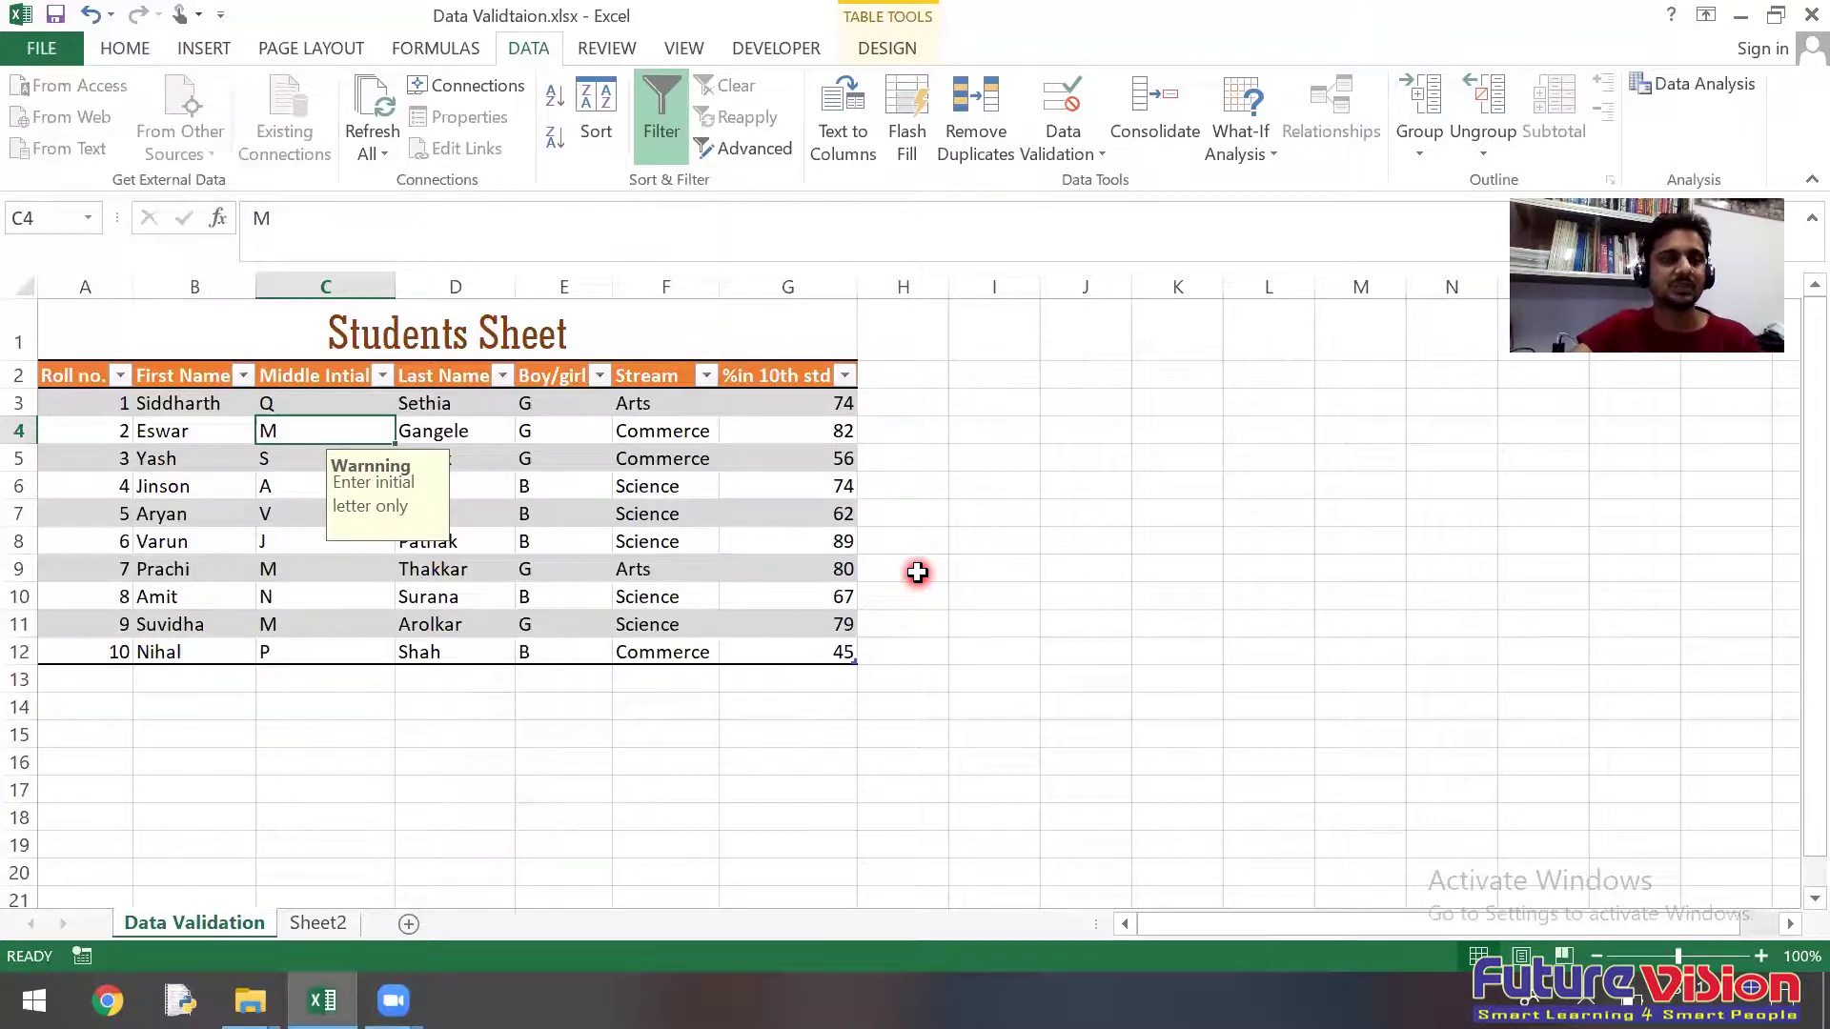
# Step: Review the Boy/girl value in E4 and the Stream values in F3 and F5
pyautogui.click(549, 434)
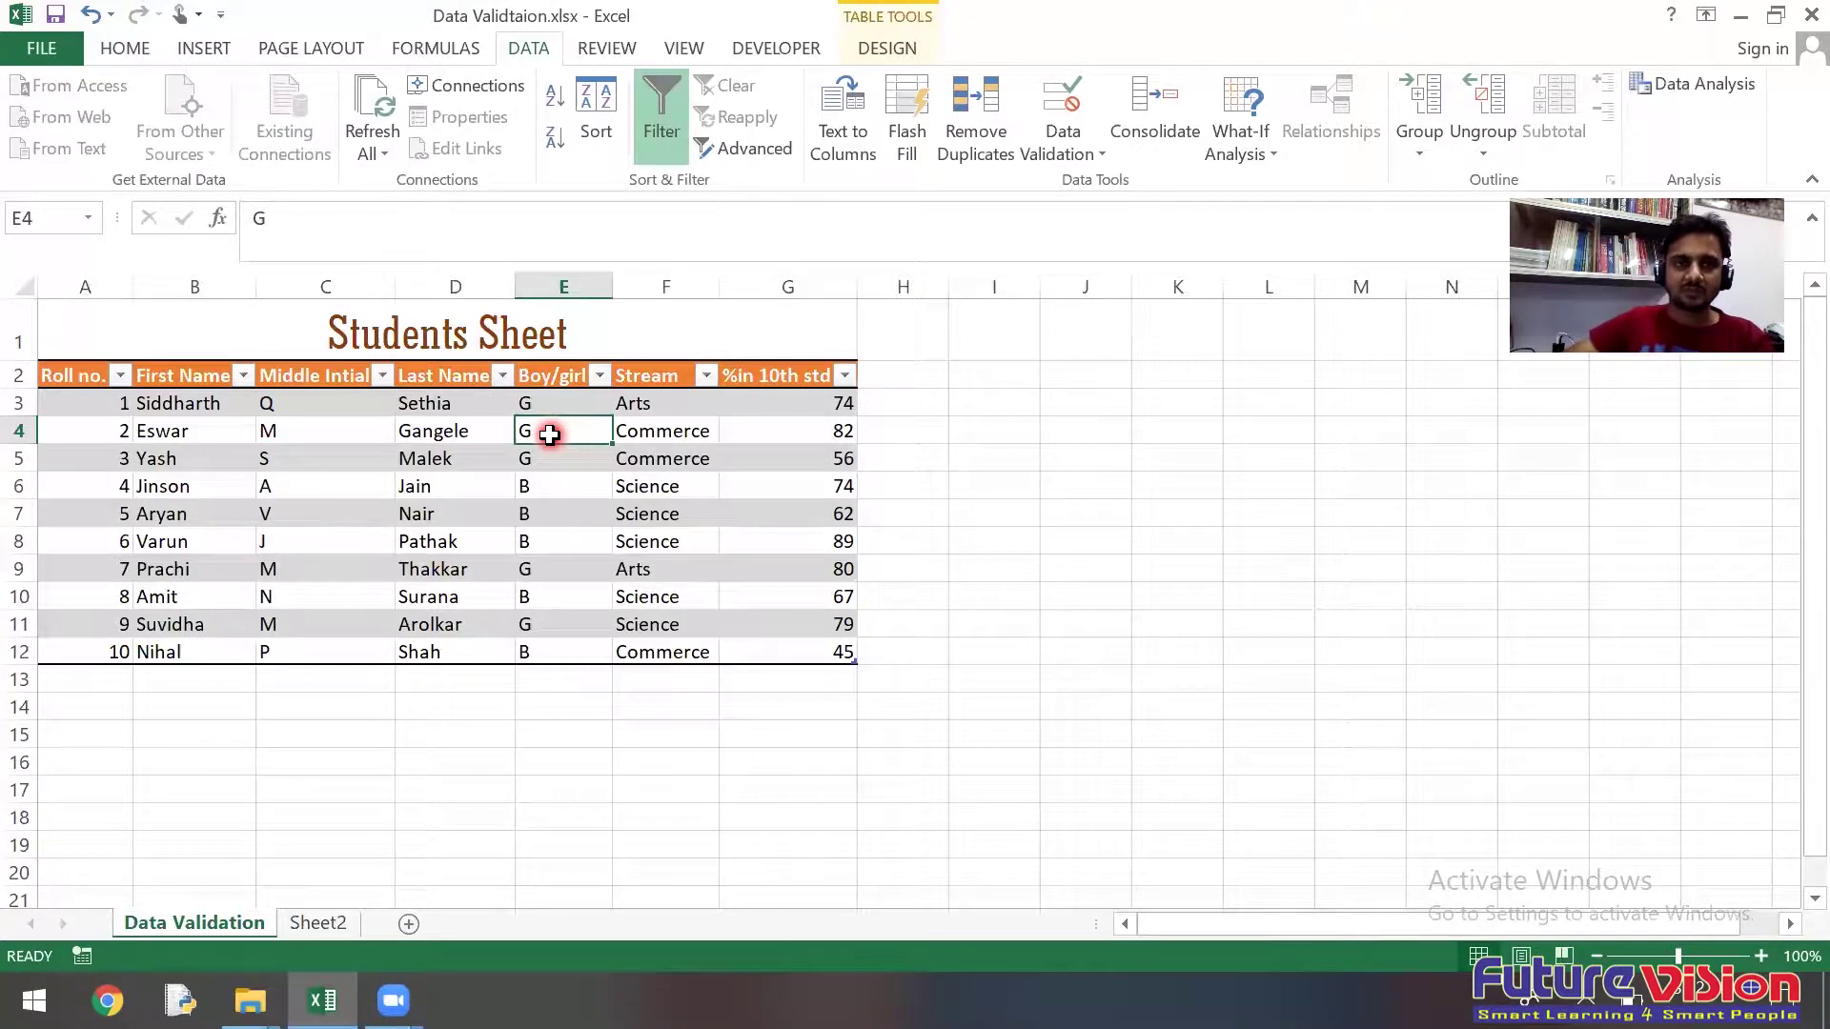
pyautogui.click(676, 396)
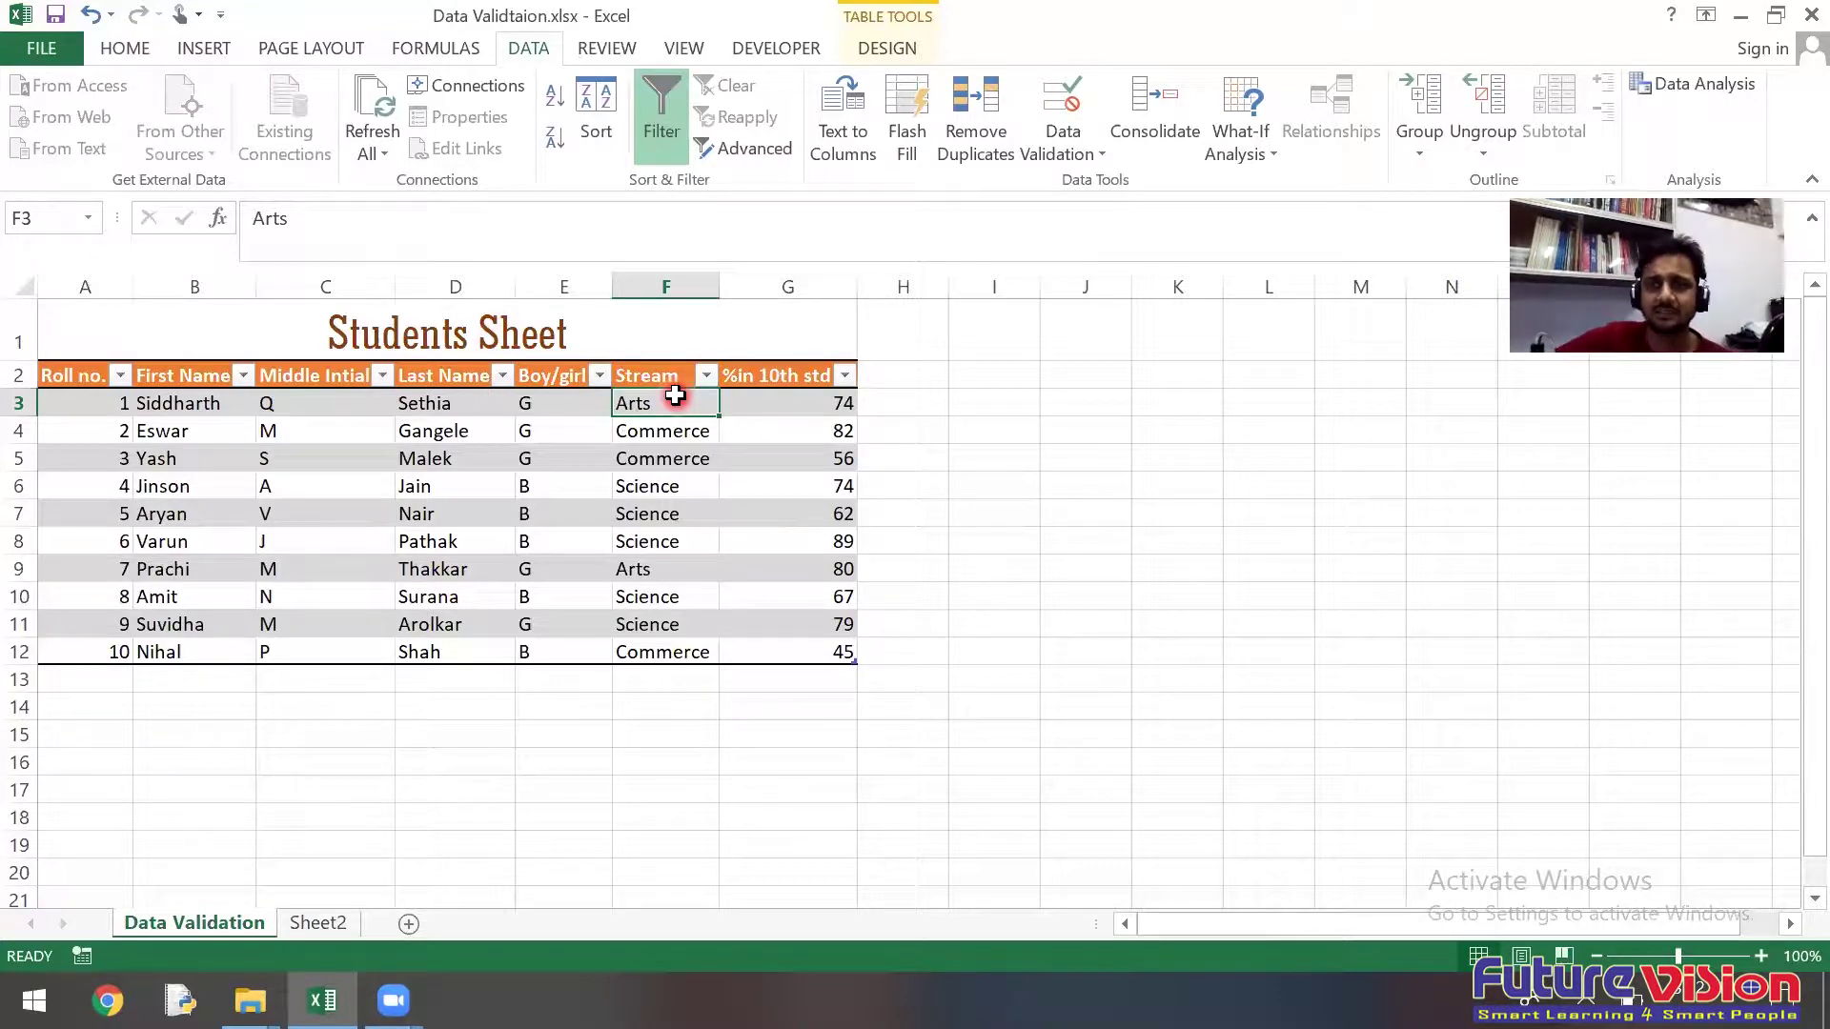
pyautogui.click(655, 460)
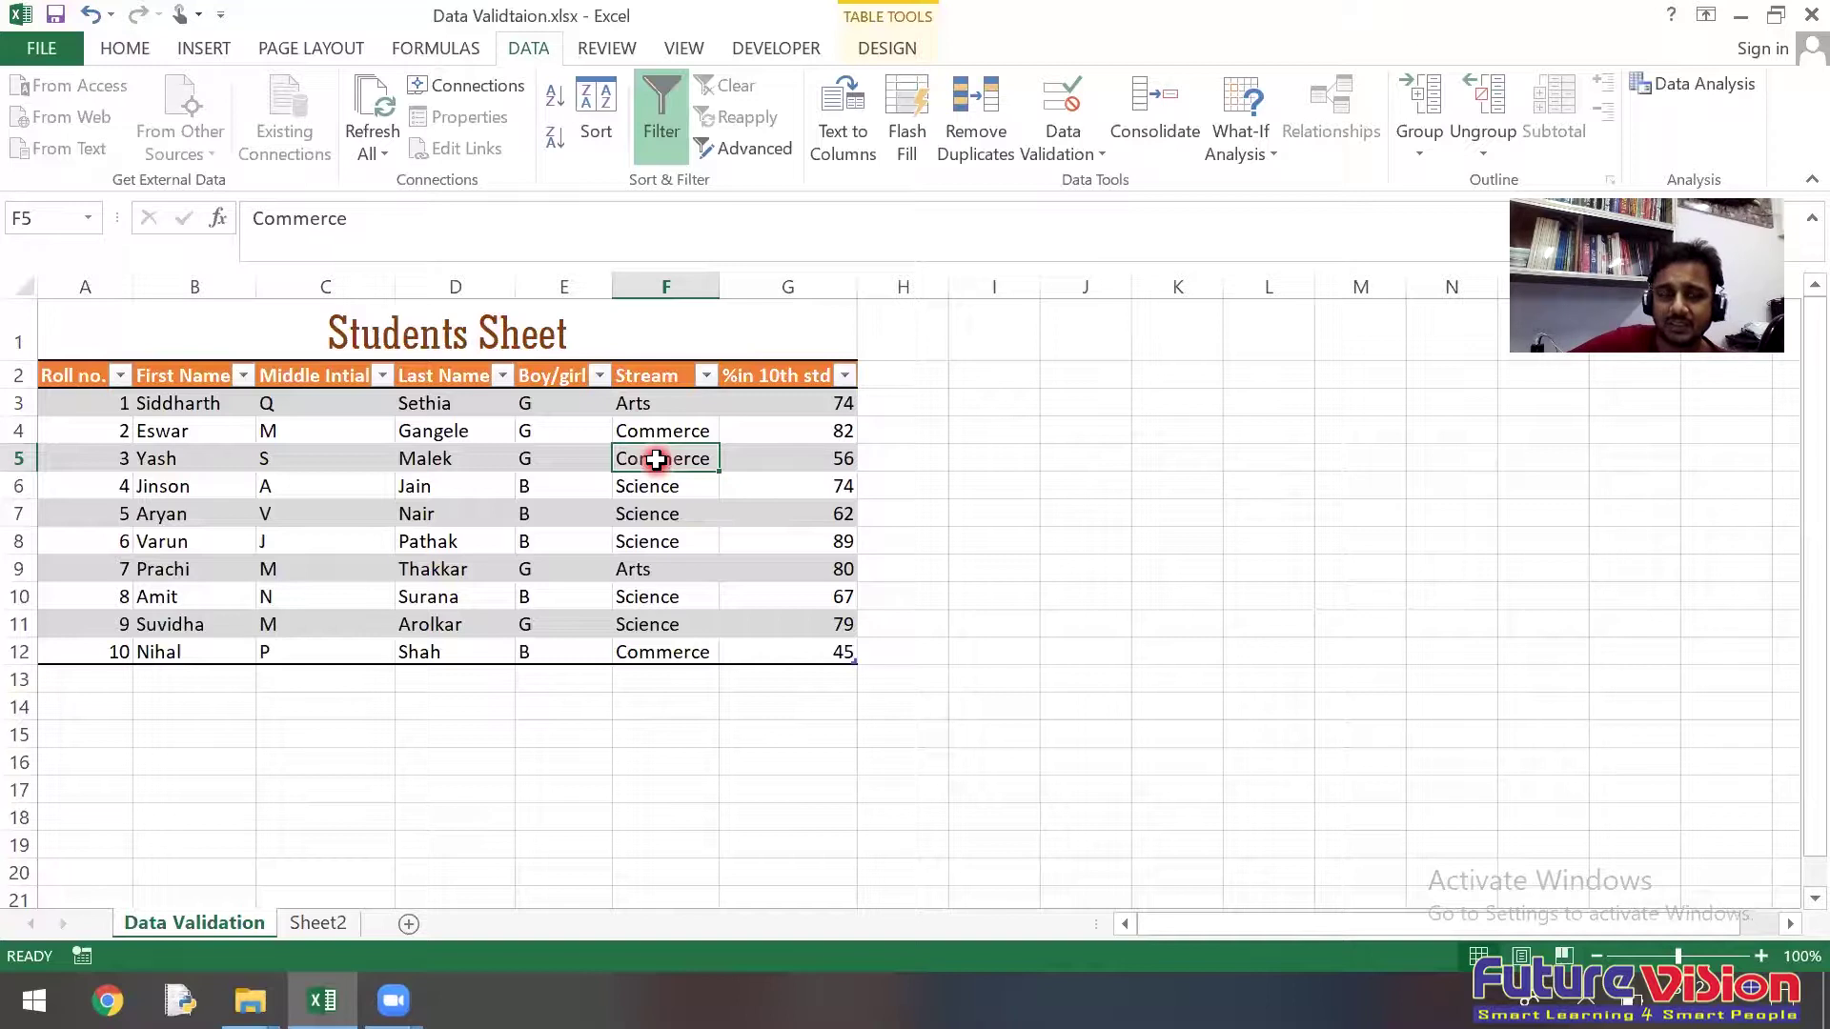
pyautogui.click(654, 405)
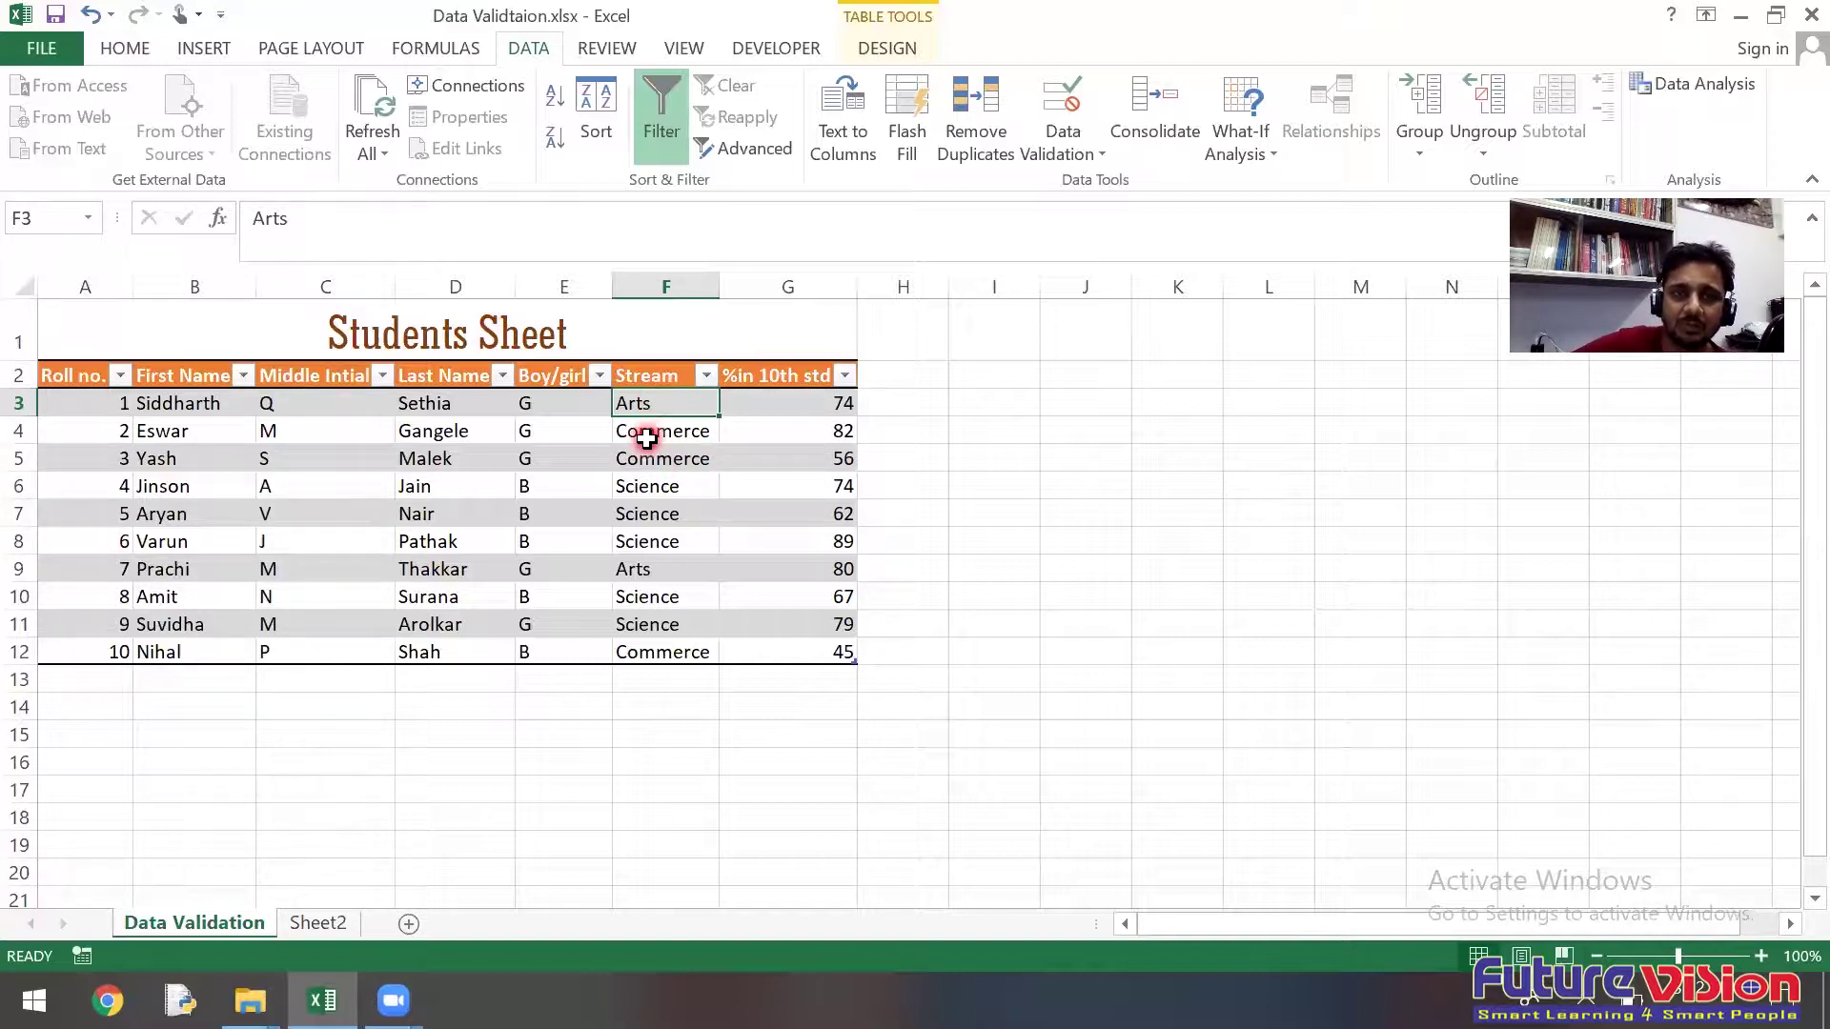
pyautogui.click(646, 438)
pyautogui.click(640, 491)
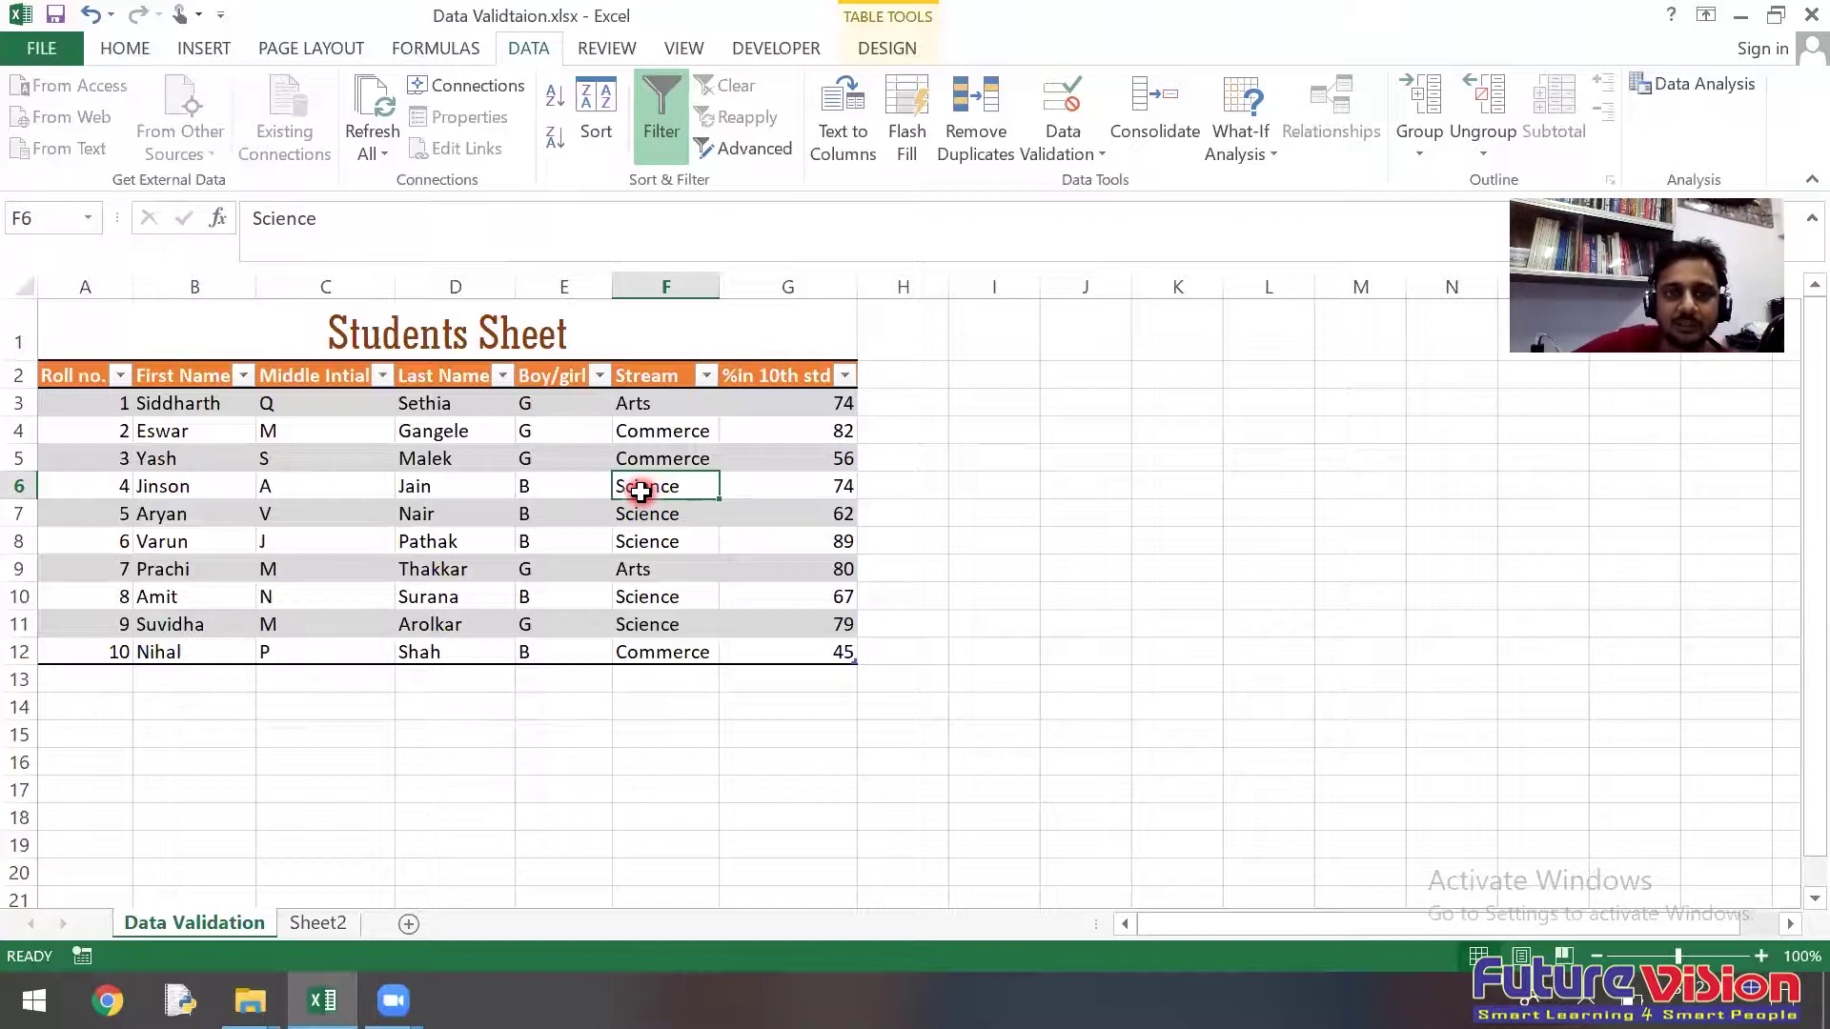
pyautogui.click(657, 403)
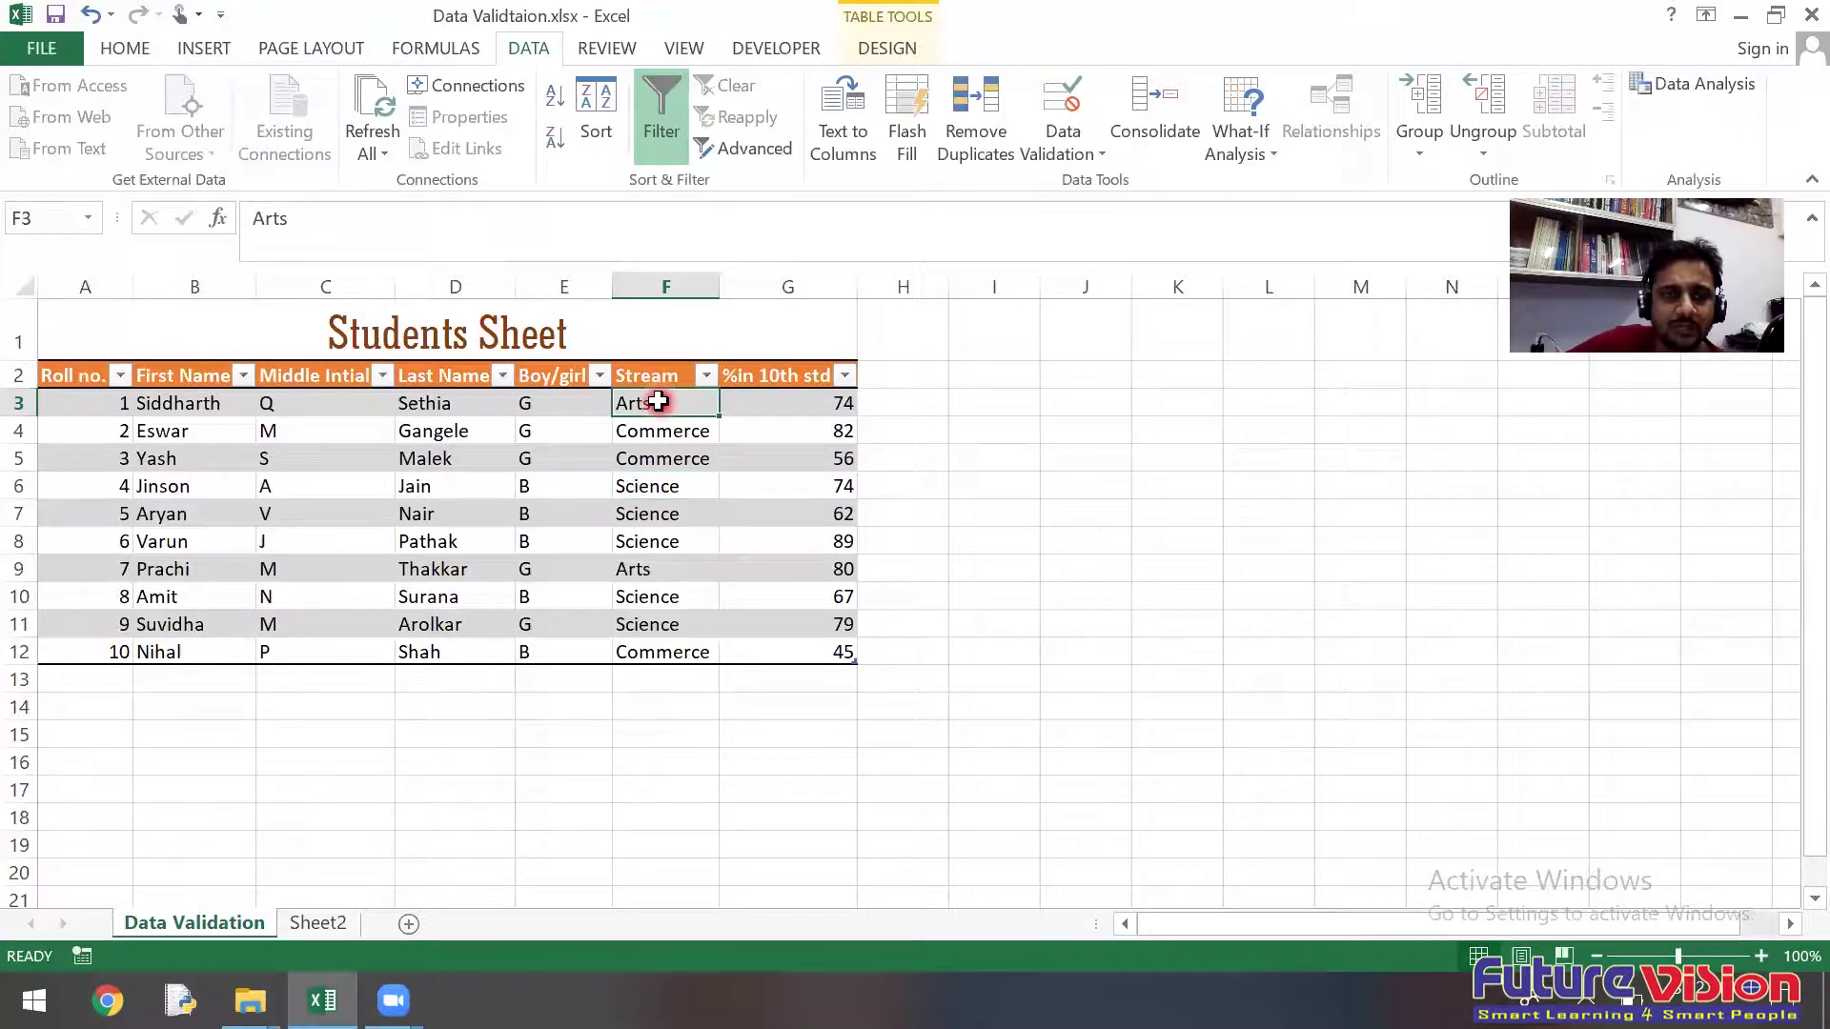
pyautogui.click(338, 923)
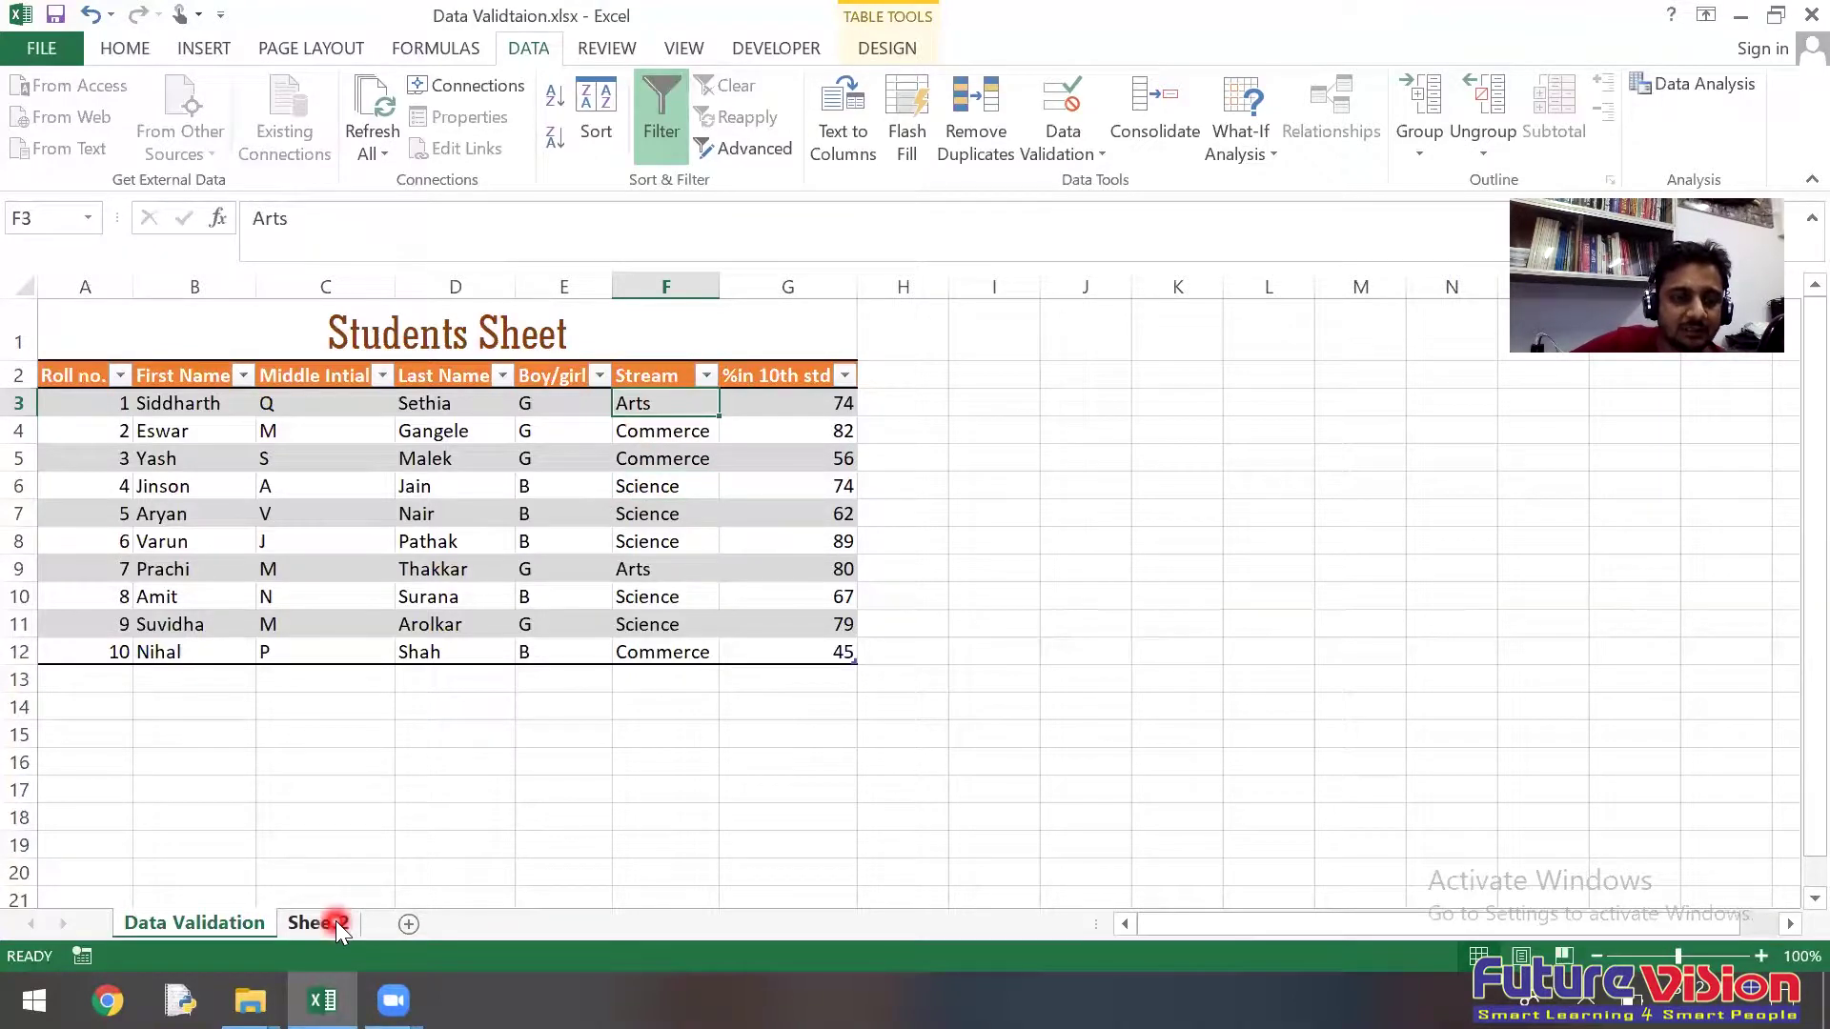
# Step: Rename Sheet2 to 'Stream' and enter Arts in A1
pyautogui.doubleClick(339, 922)
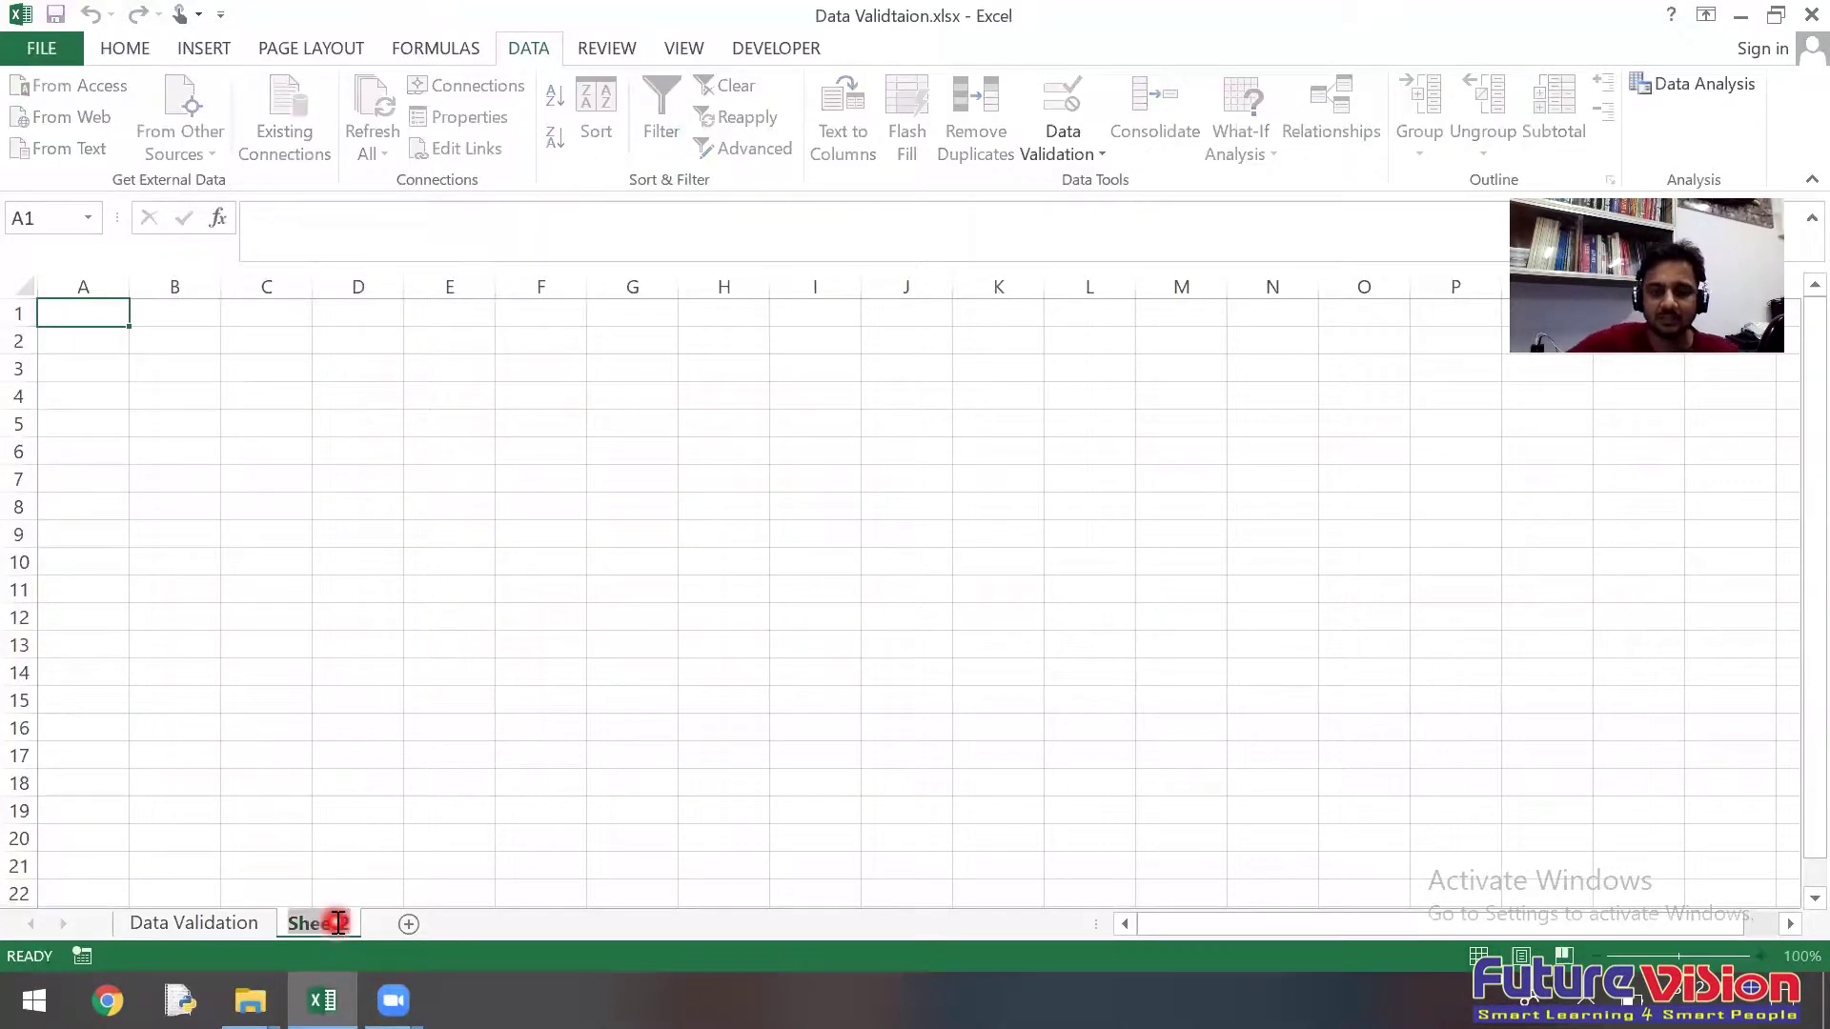
pyautogui.write('Stream')
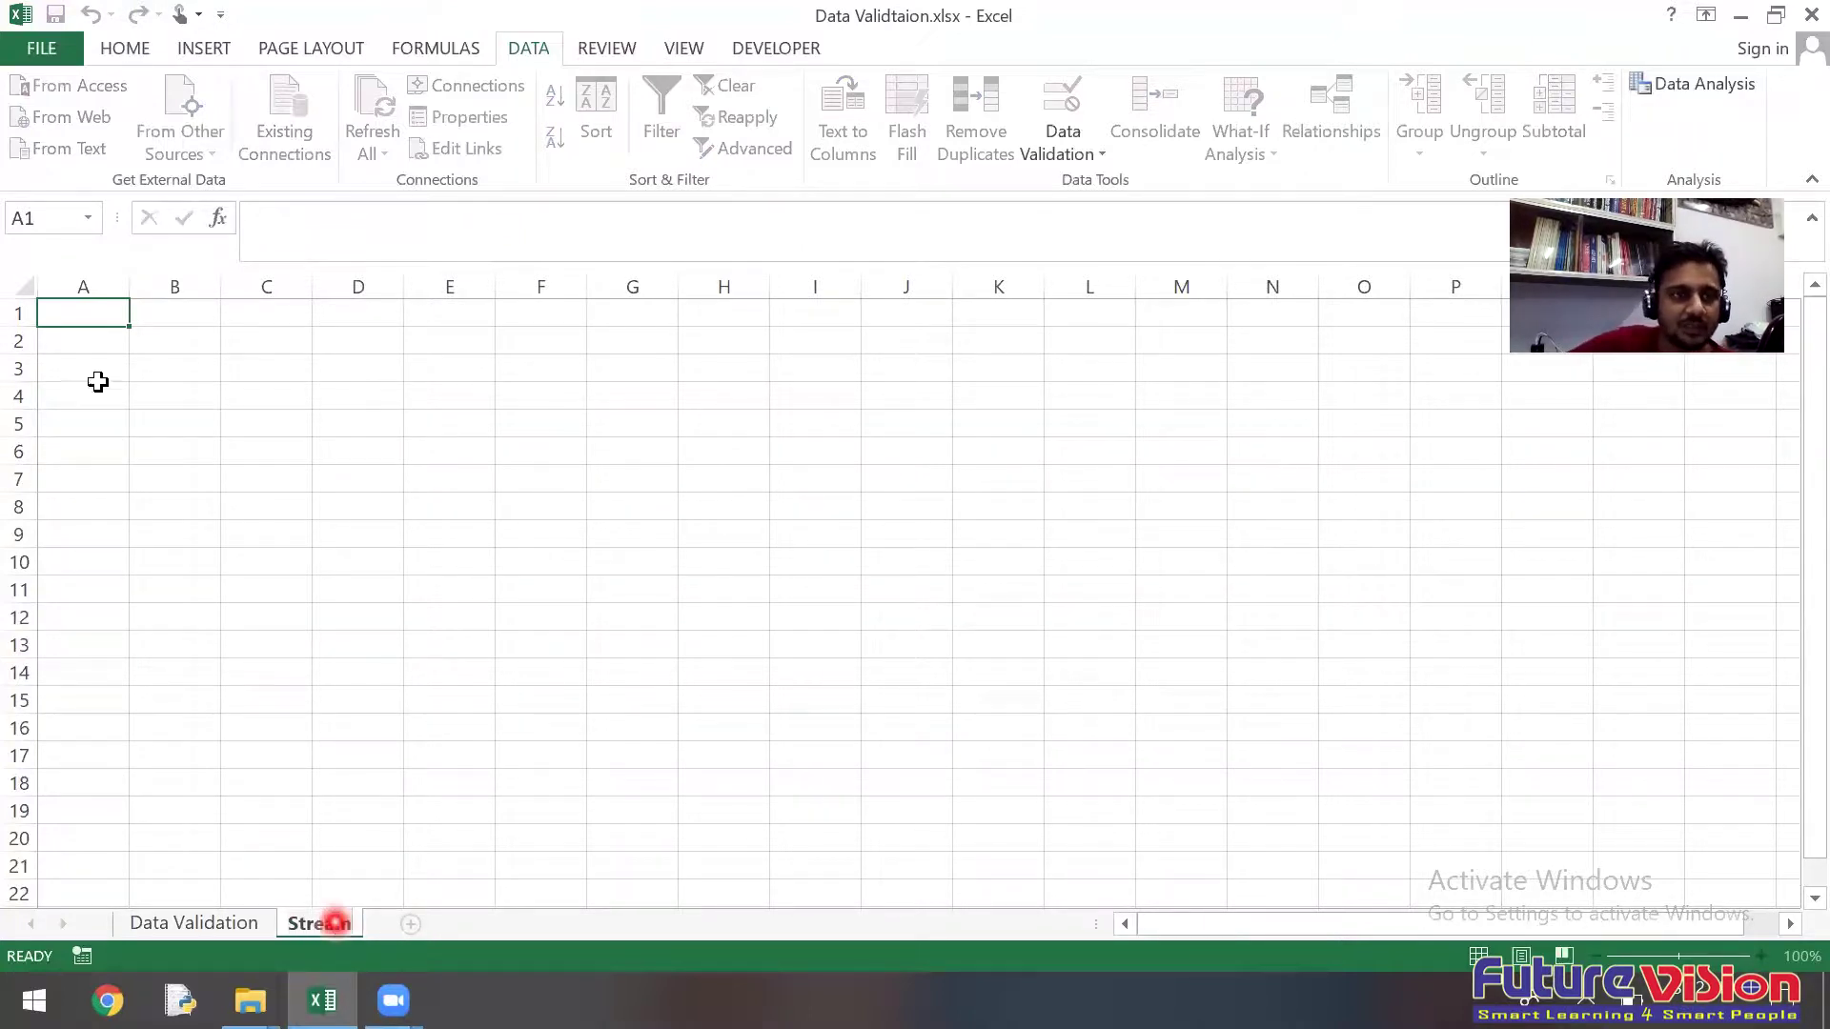
pyautogui.click(94, 314)
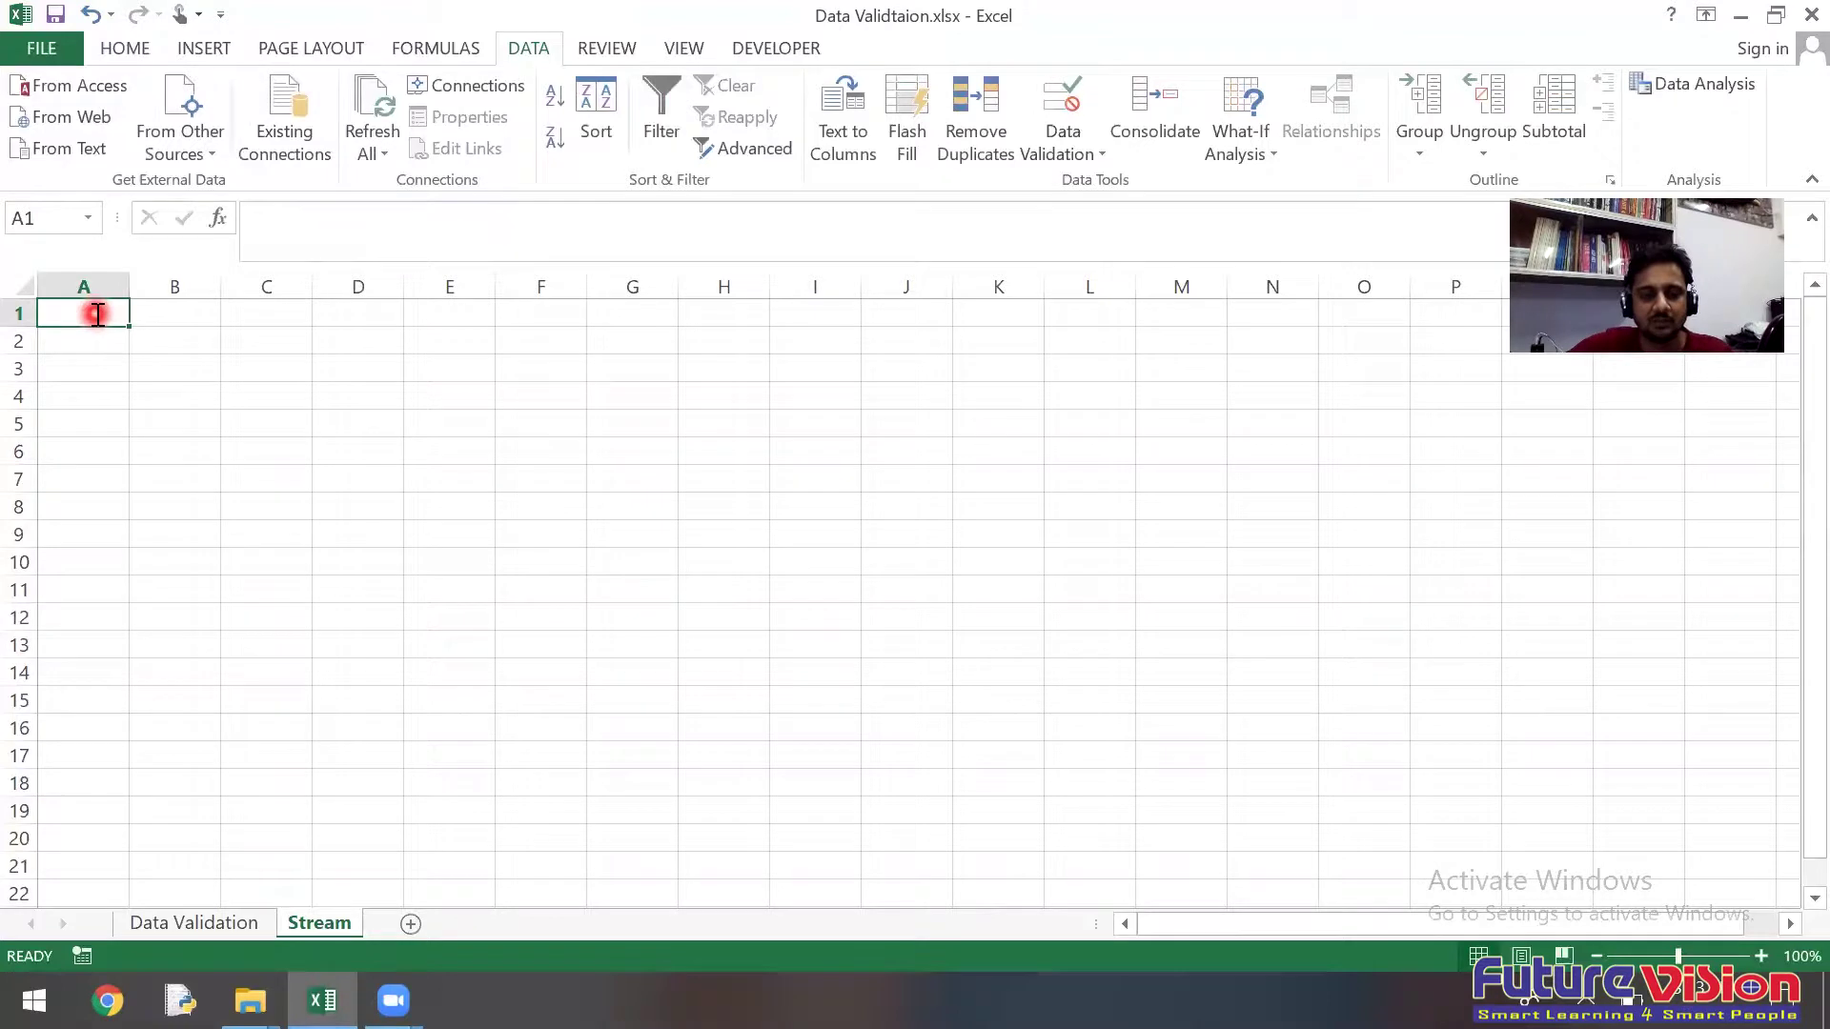
pyautogui.write('Atrs')
pyautogui.press('Return')
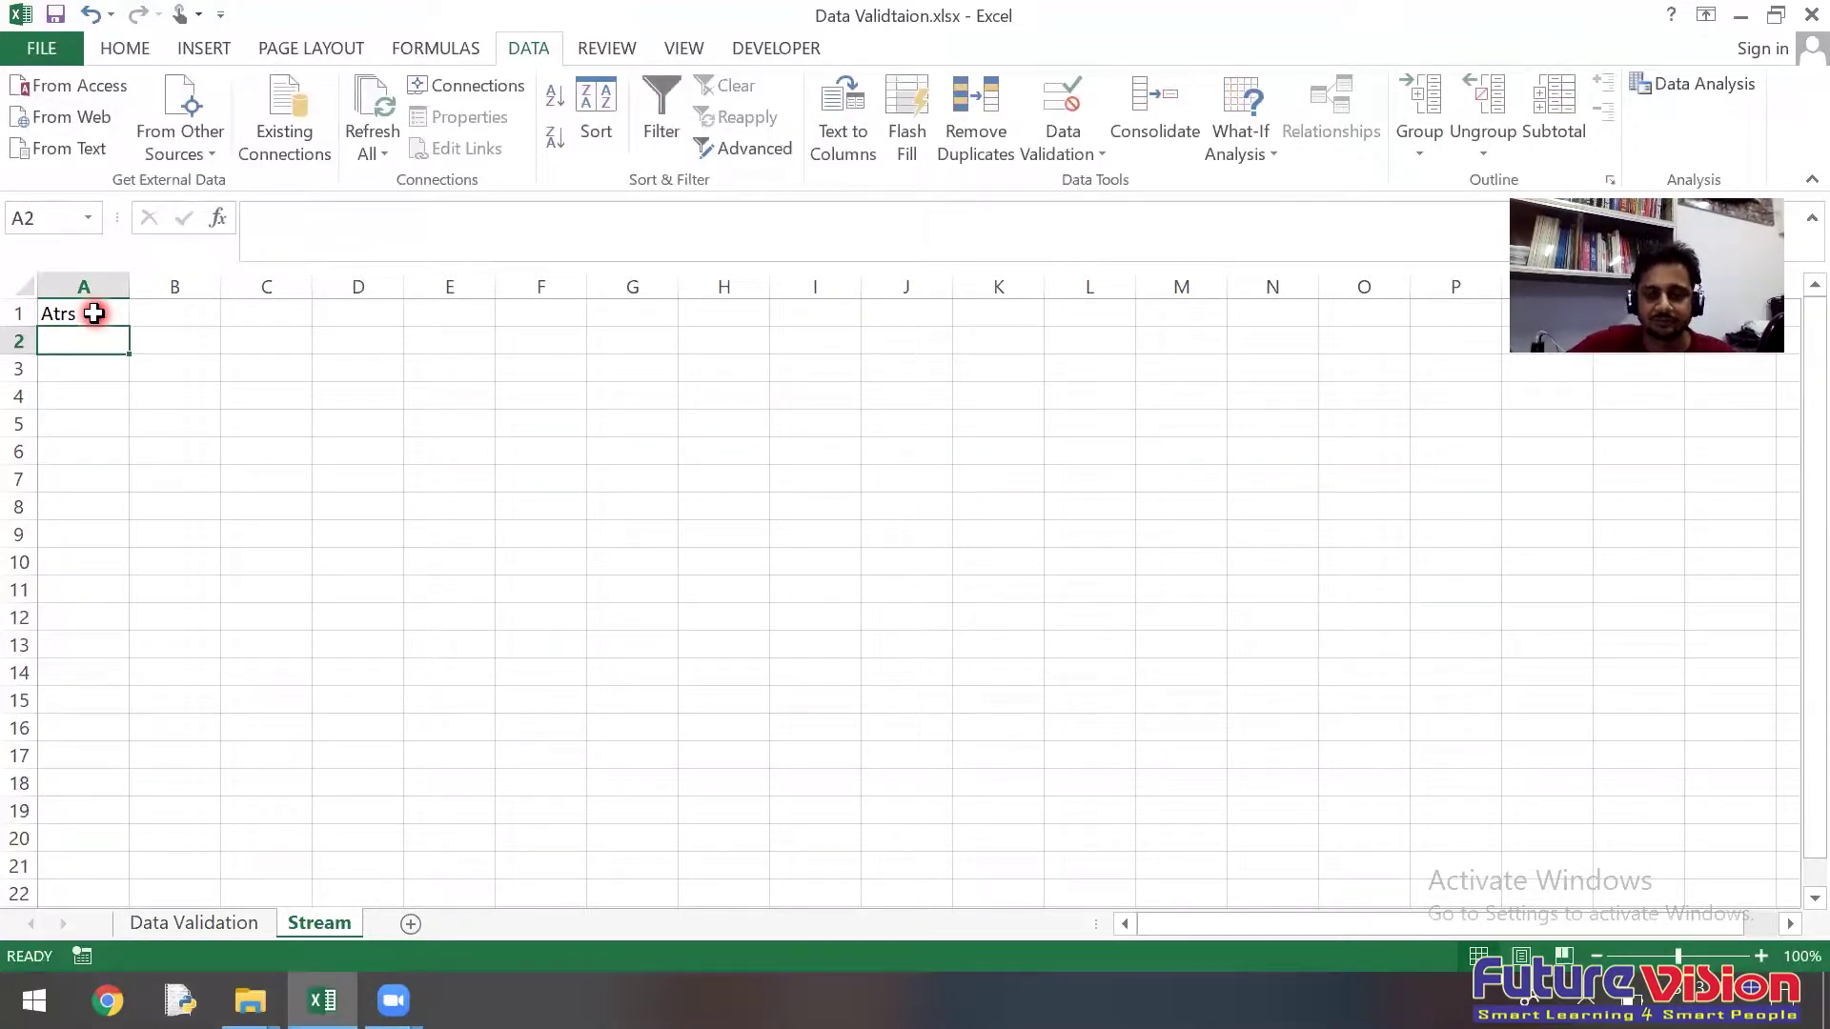
pyautogui.click(94, 313)
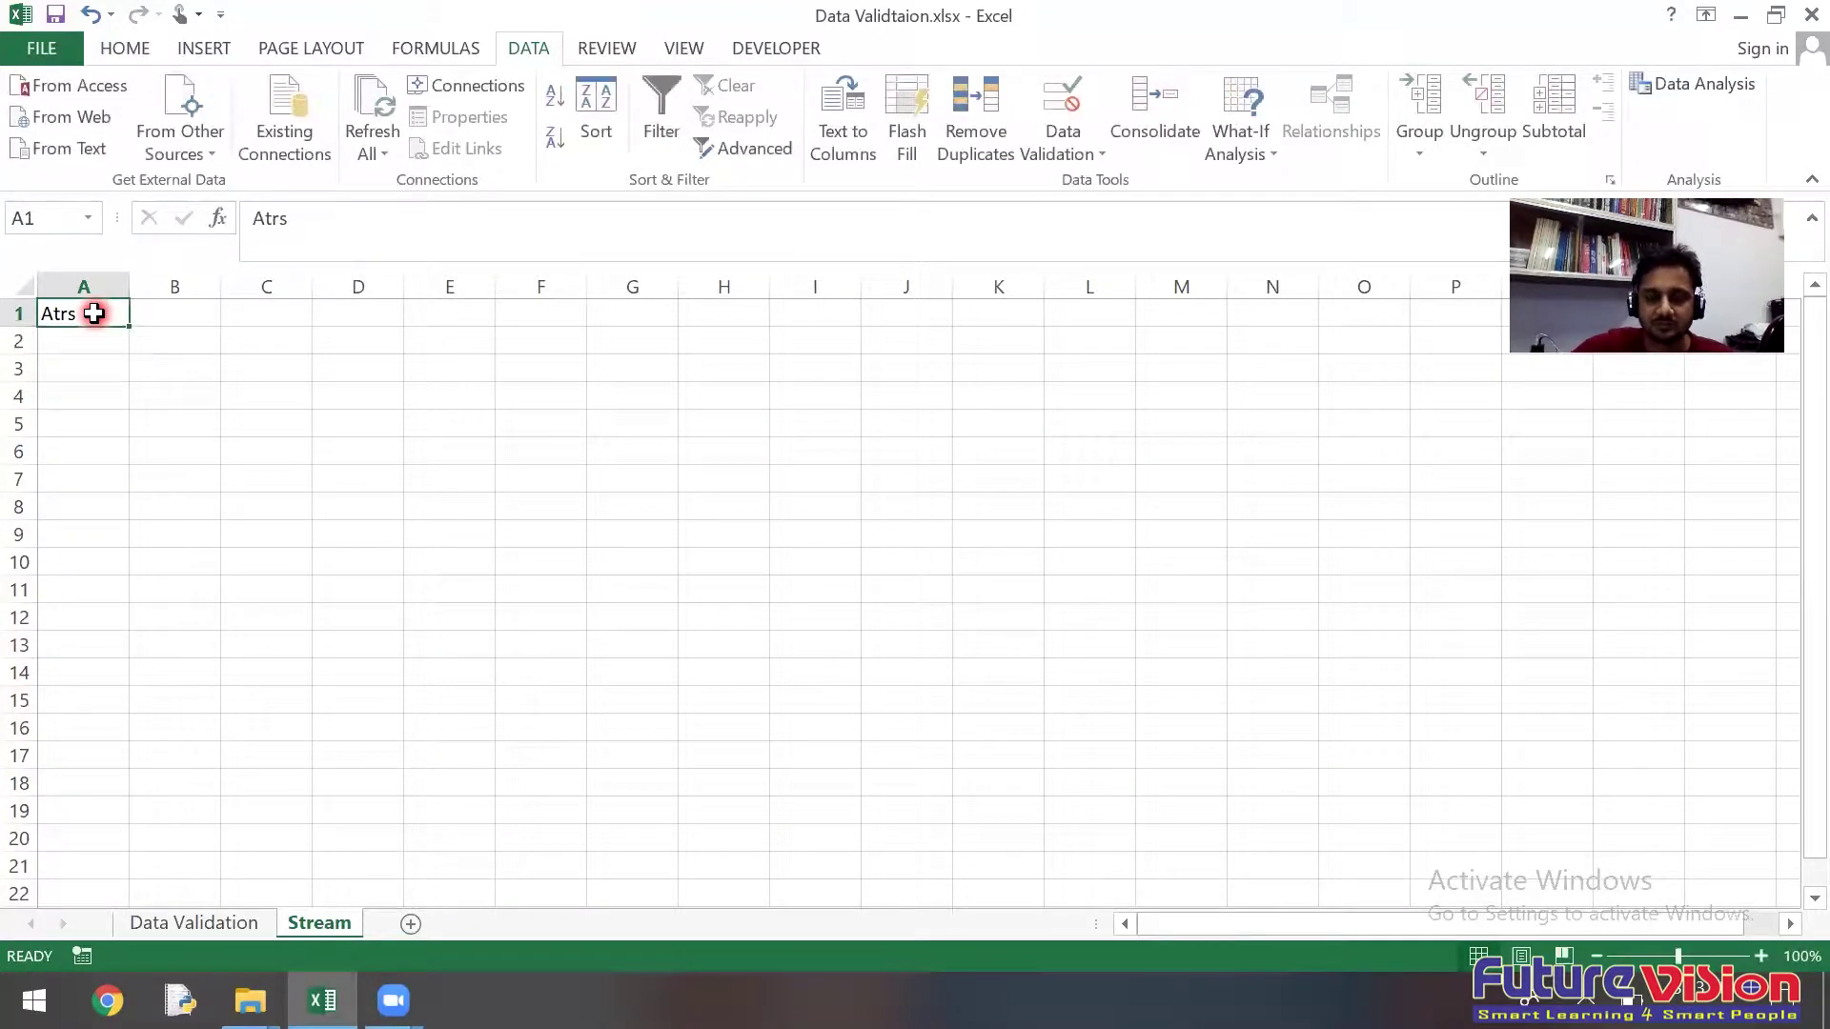
pyautogui.write('Arts')
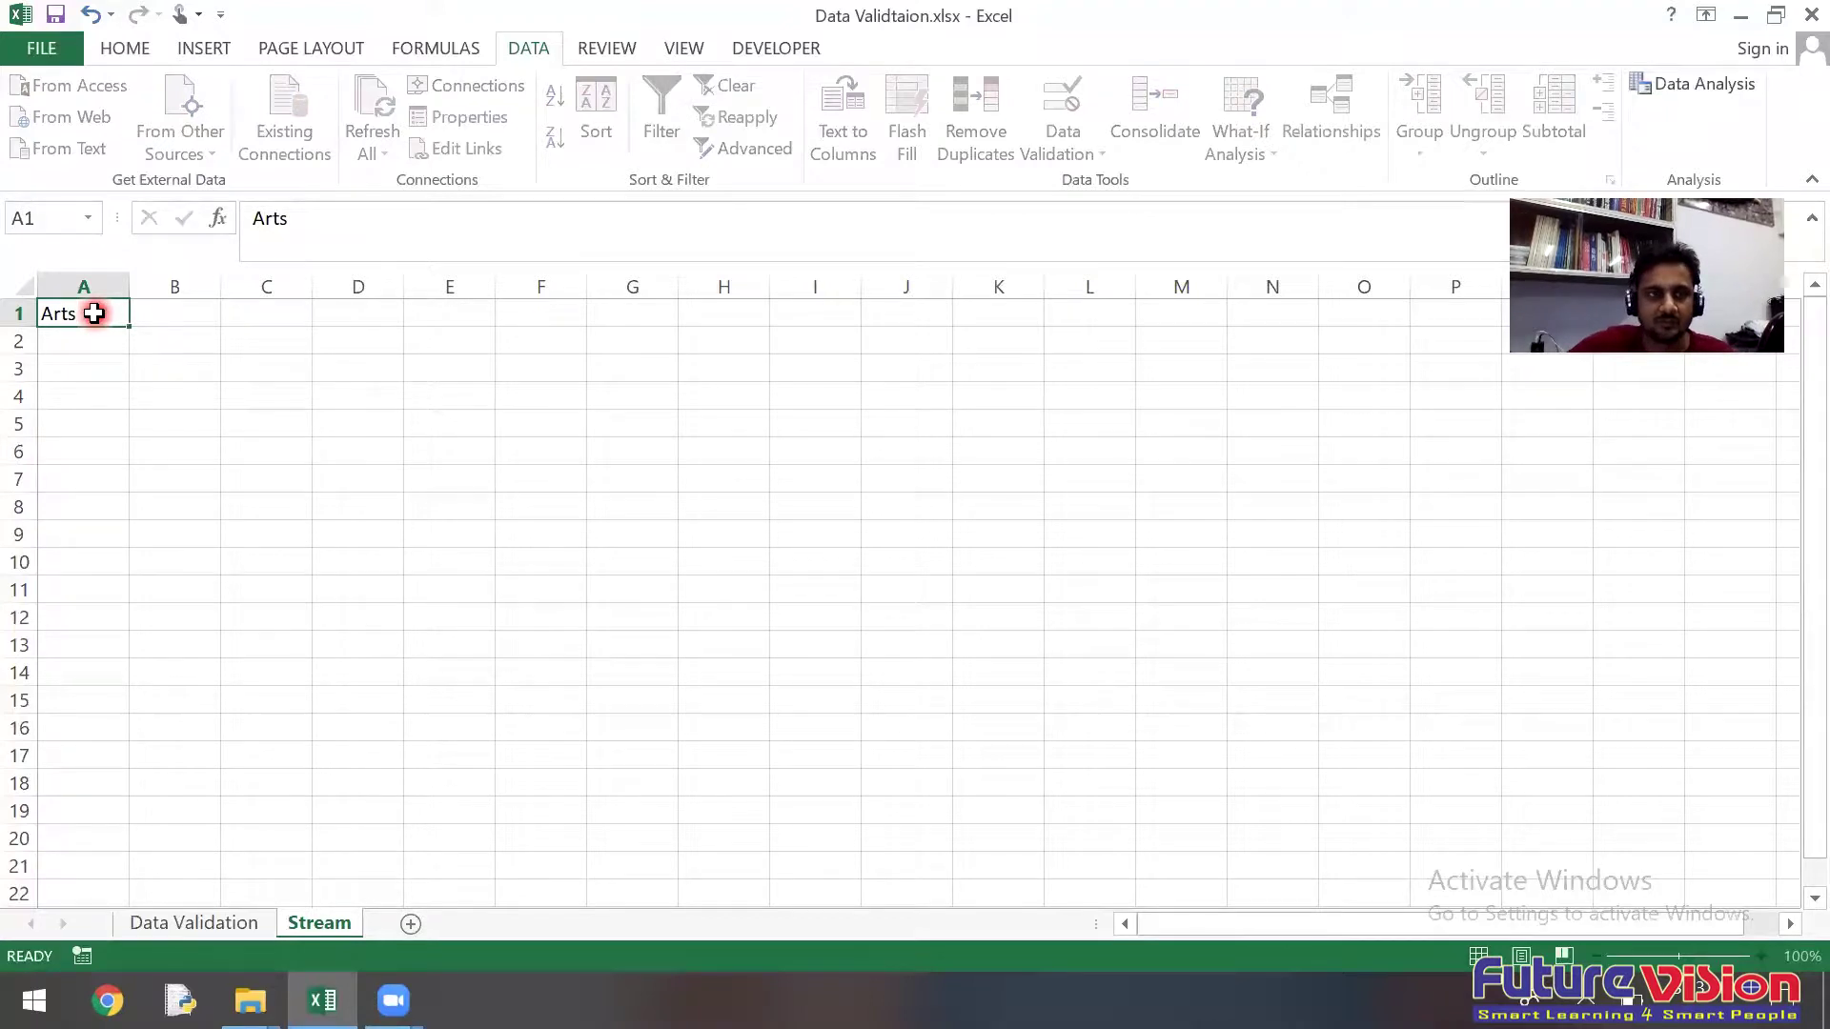
pyautogui.press('Return')
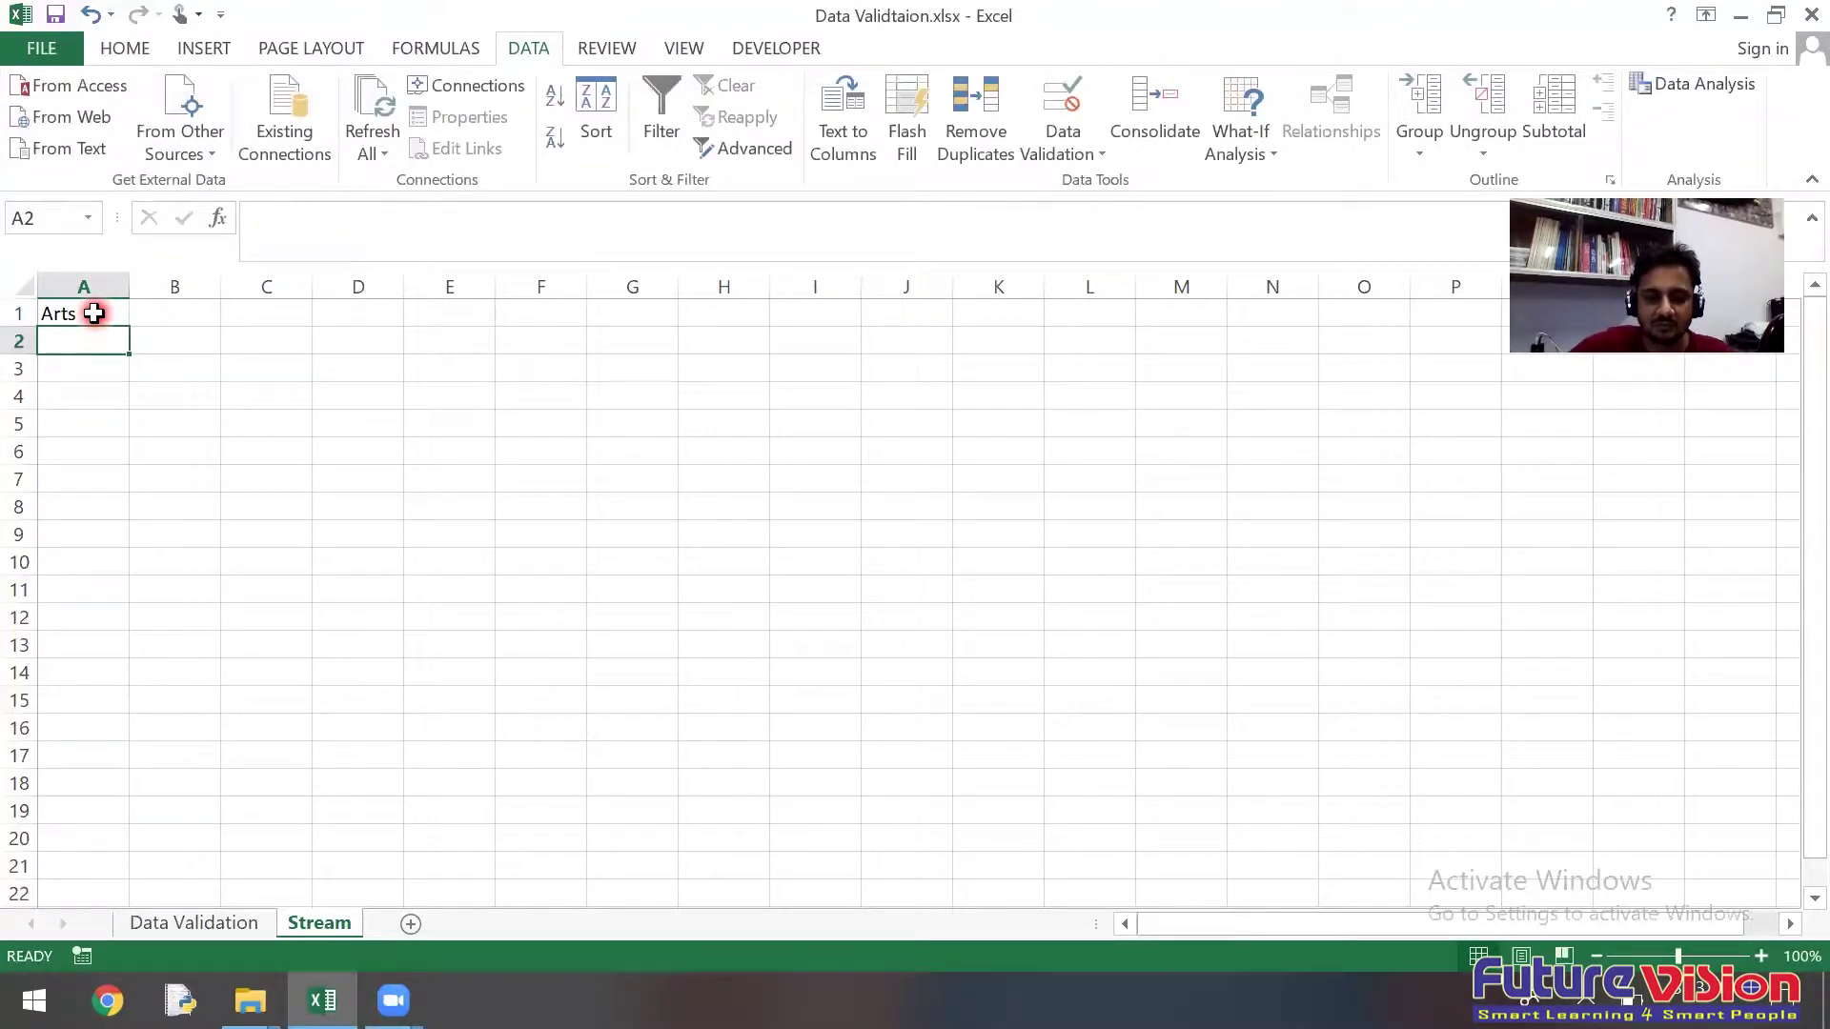
# Step: Enter Science in A2, correcting the misspelled 'Scince'
pyautogui.write('Scin')
pyautogui.press('BackSpace')
pyautogui.press('BackSpace')
pyautogui.press('BackSpace')
pyautogui.write('cince')
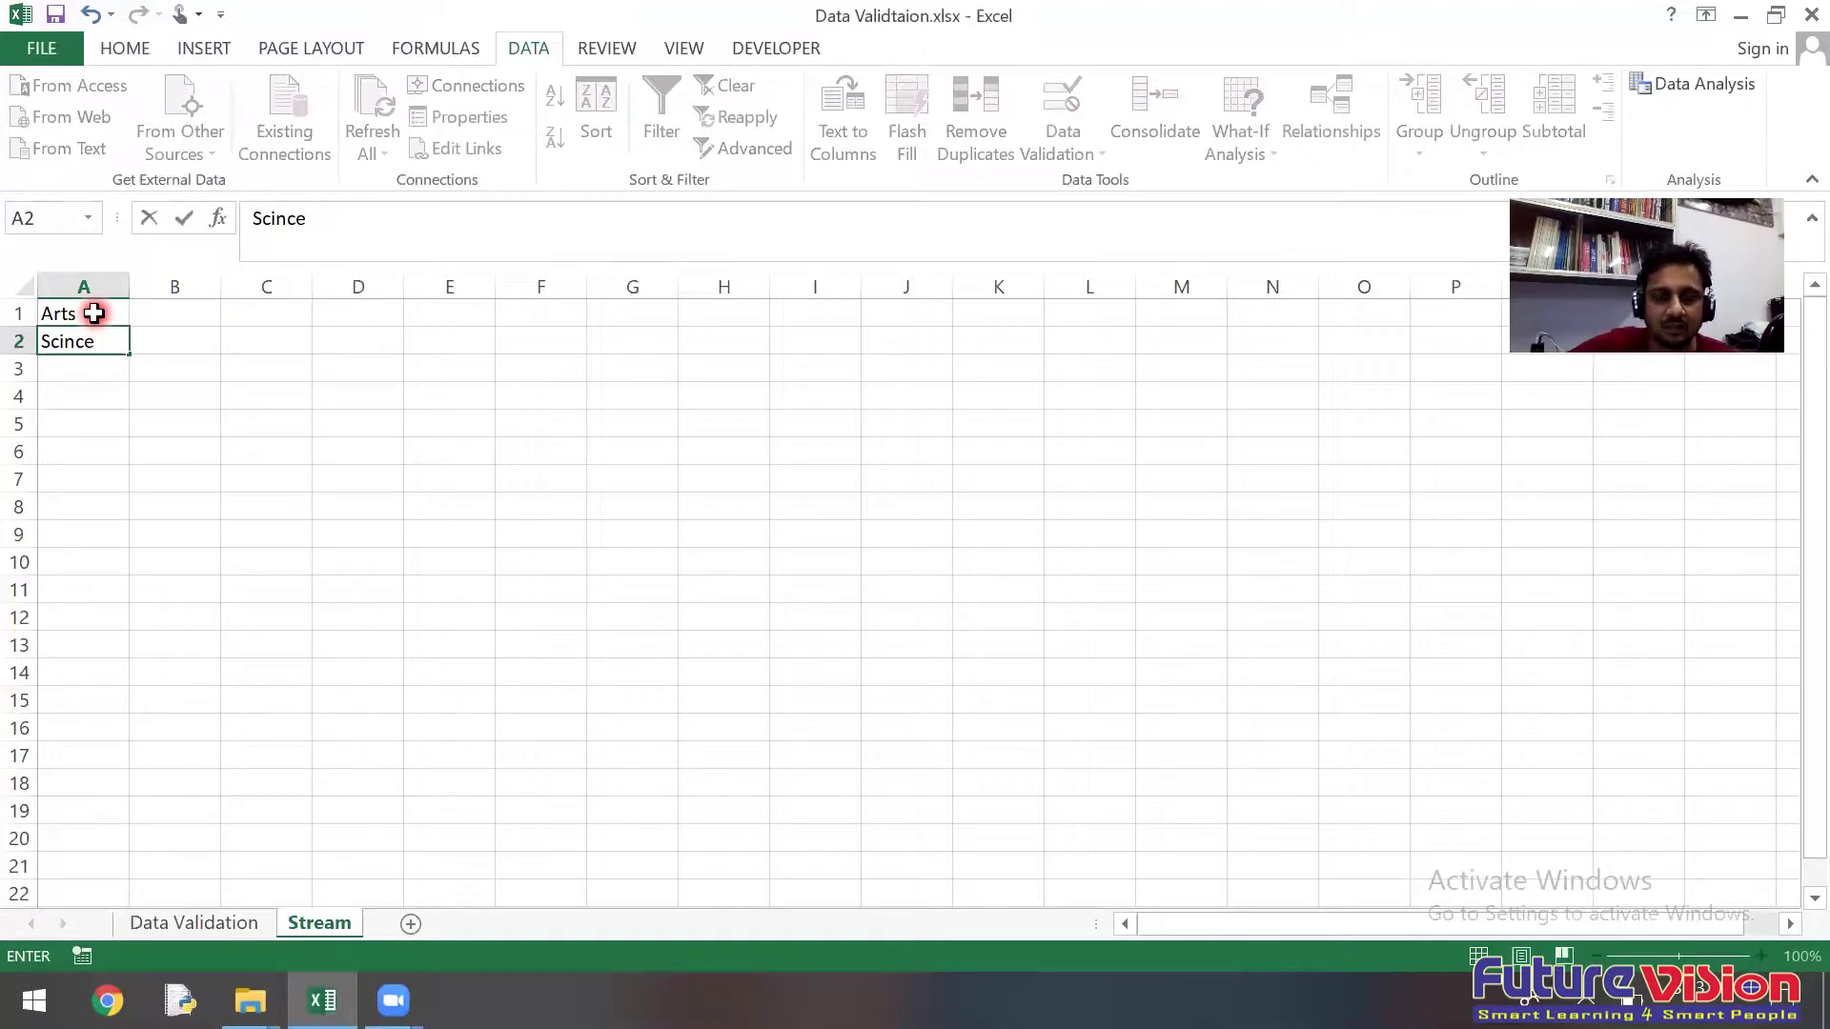
pyautogui.press('Return')
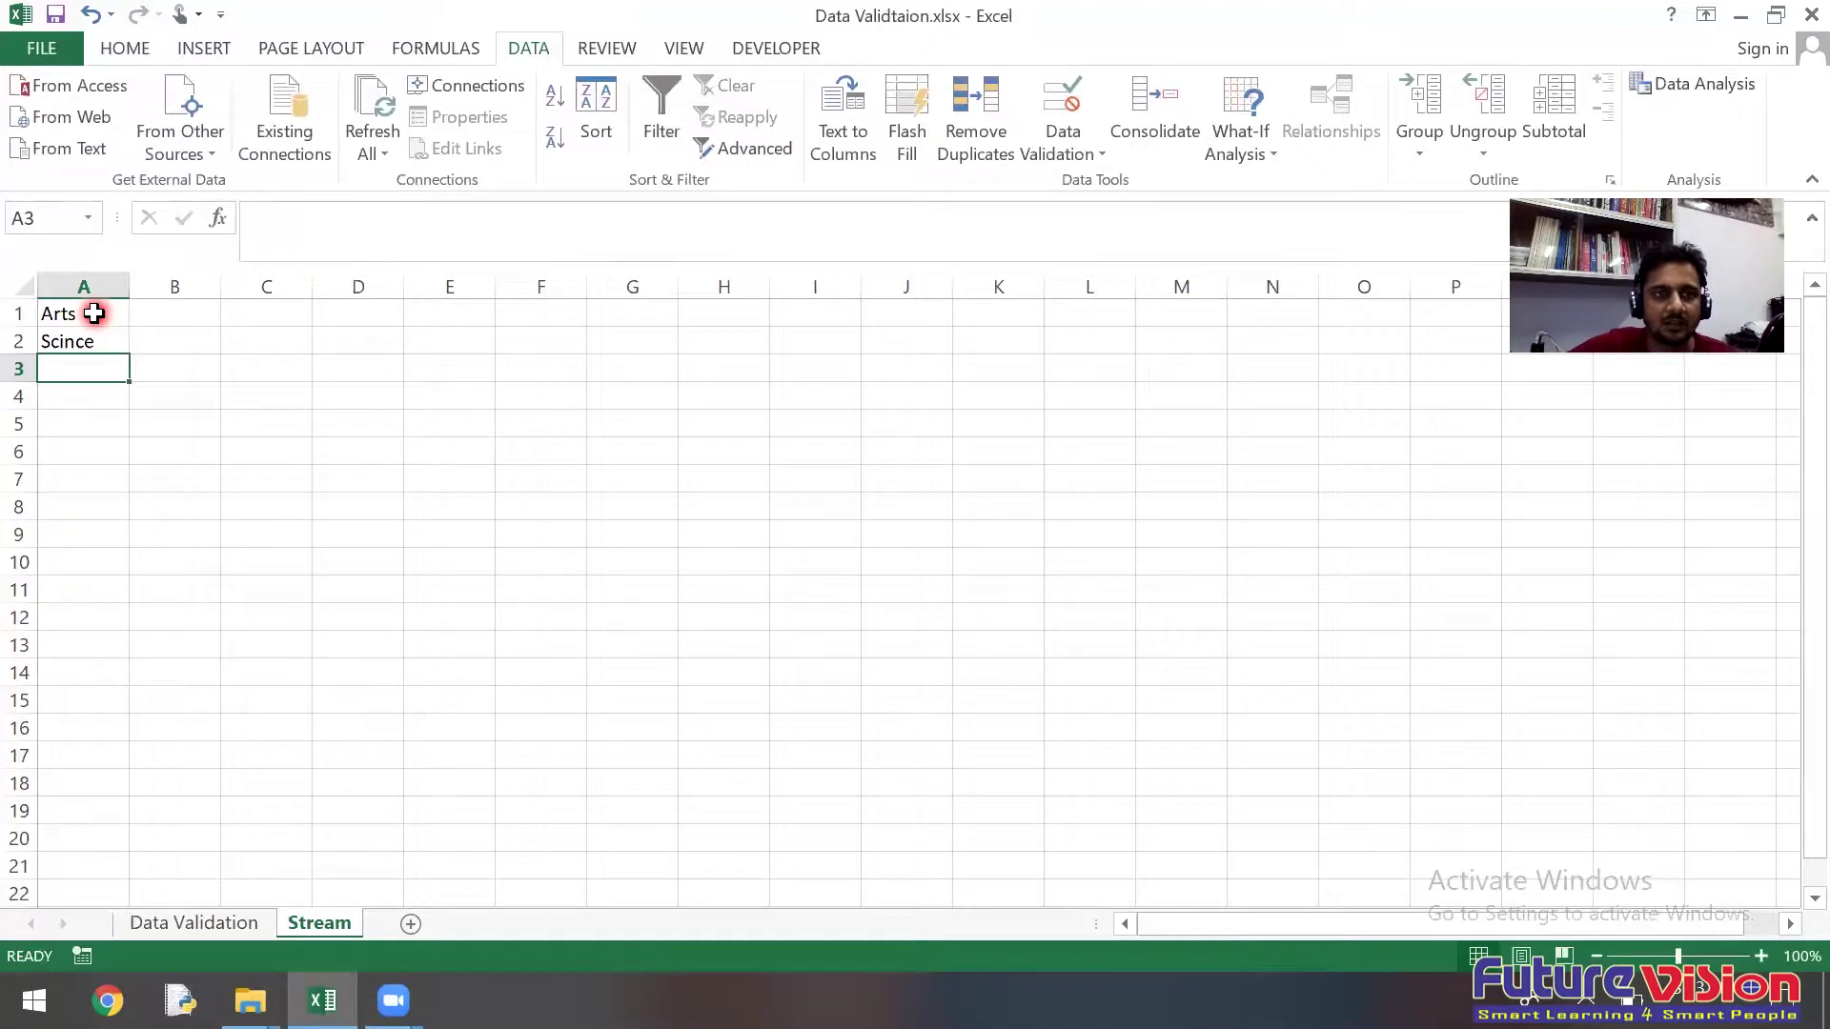
pyautogui.click(228, 924)
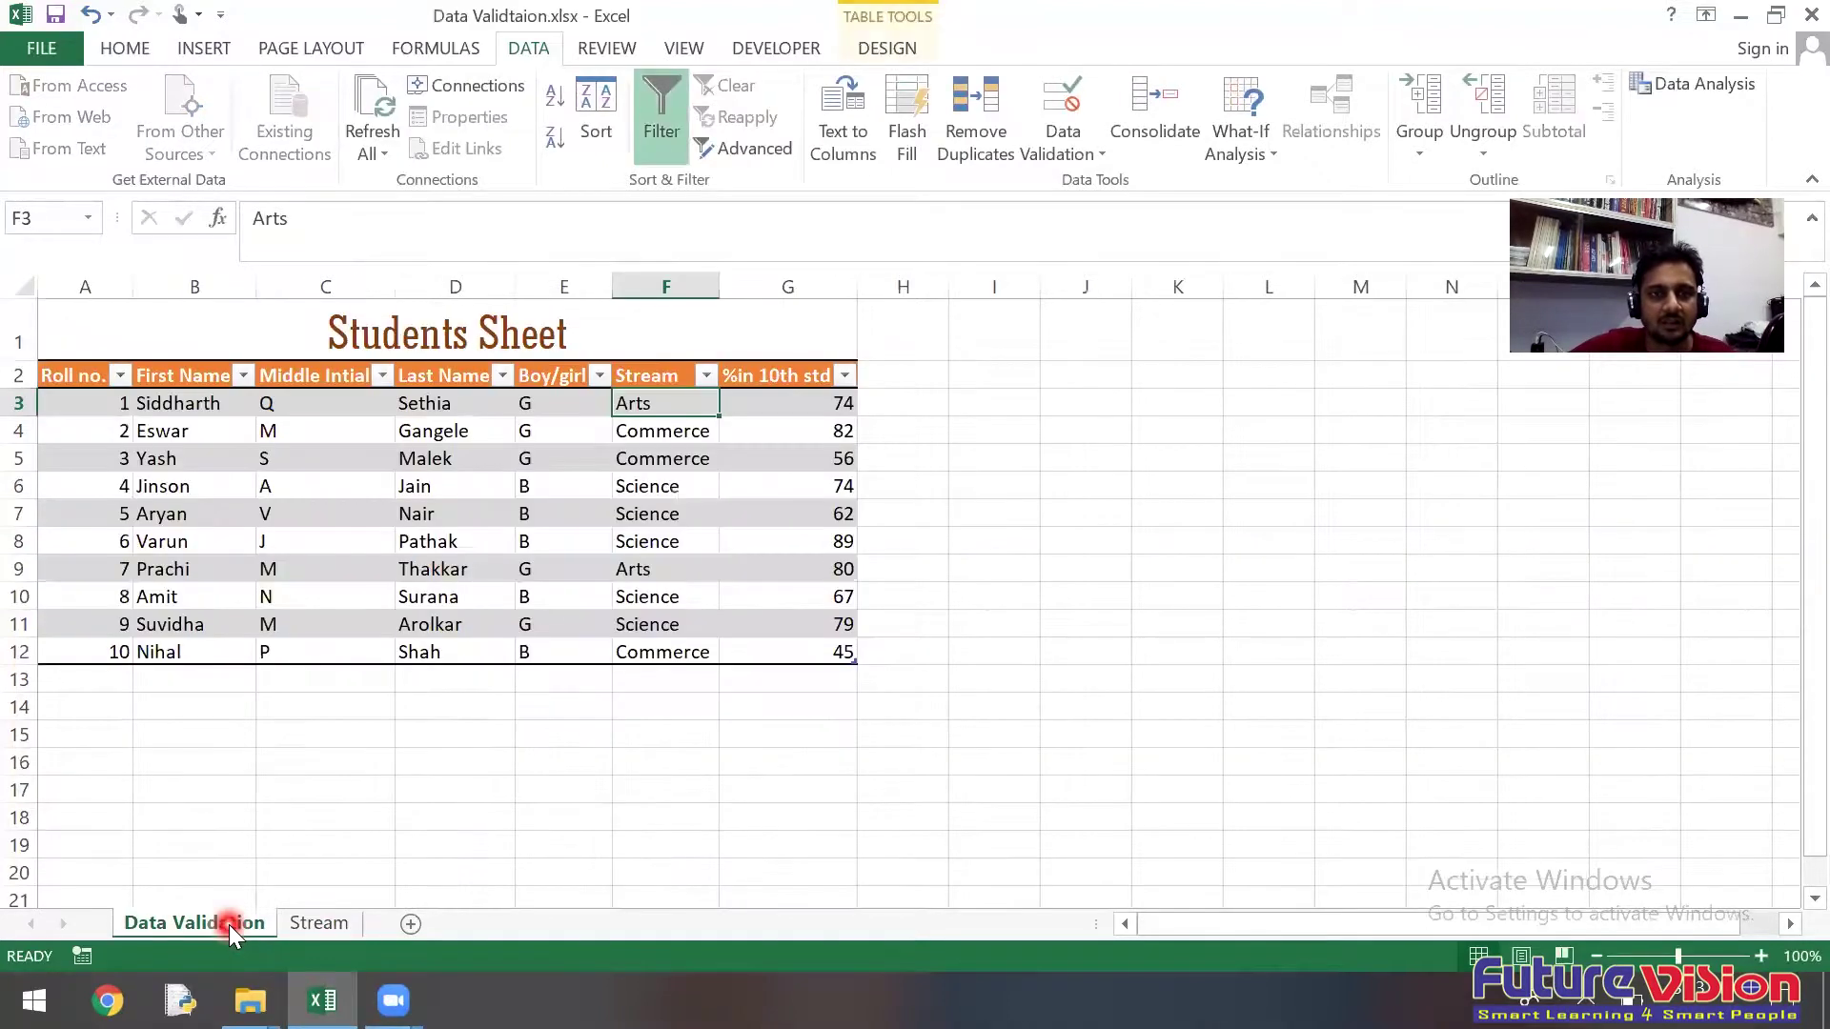
pyautogui.click(305, 924)
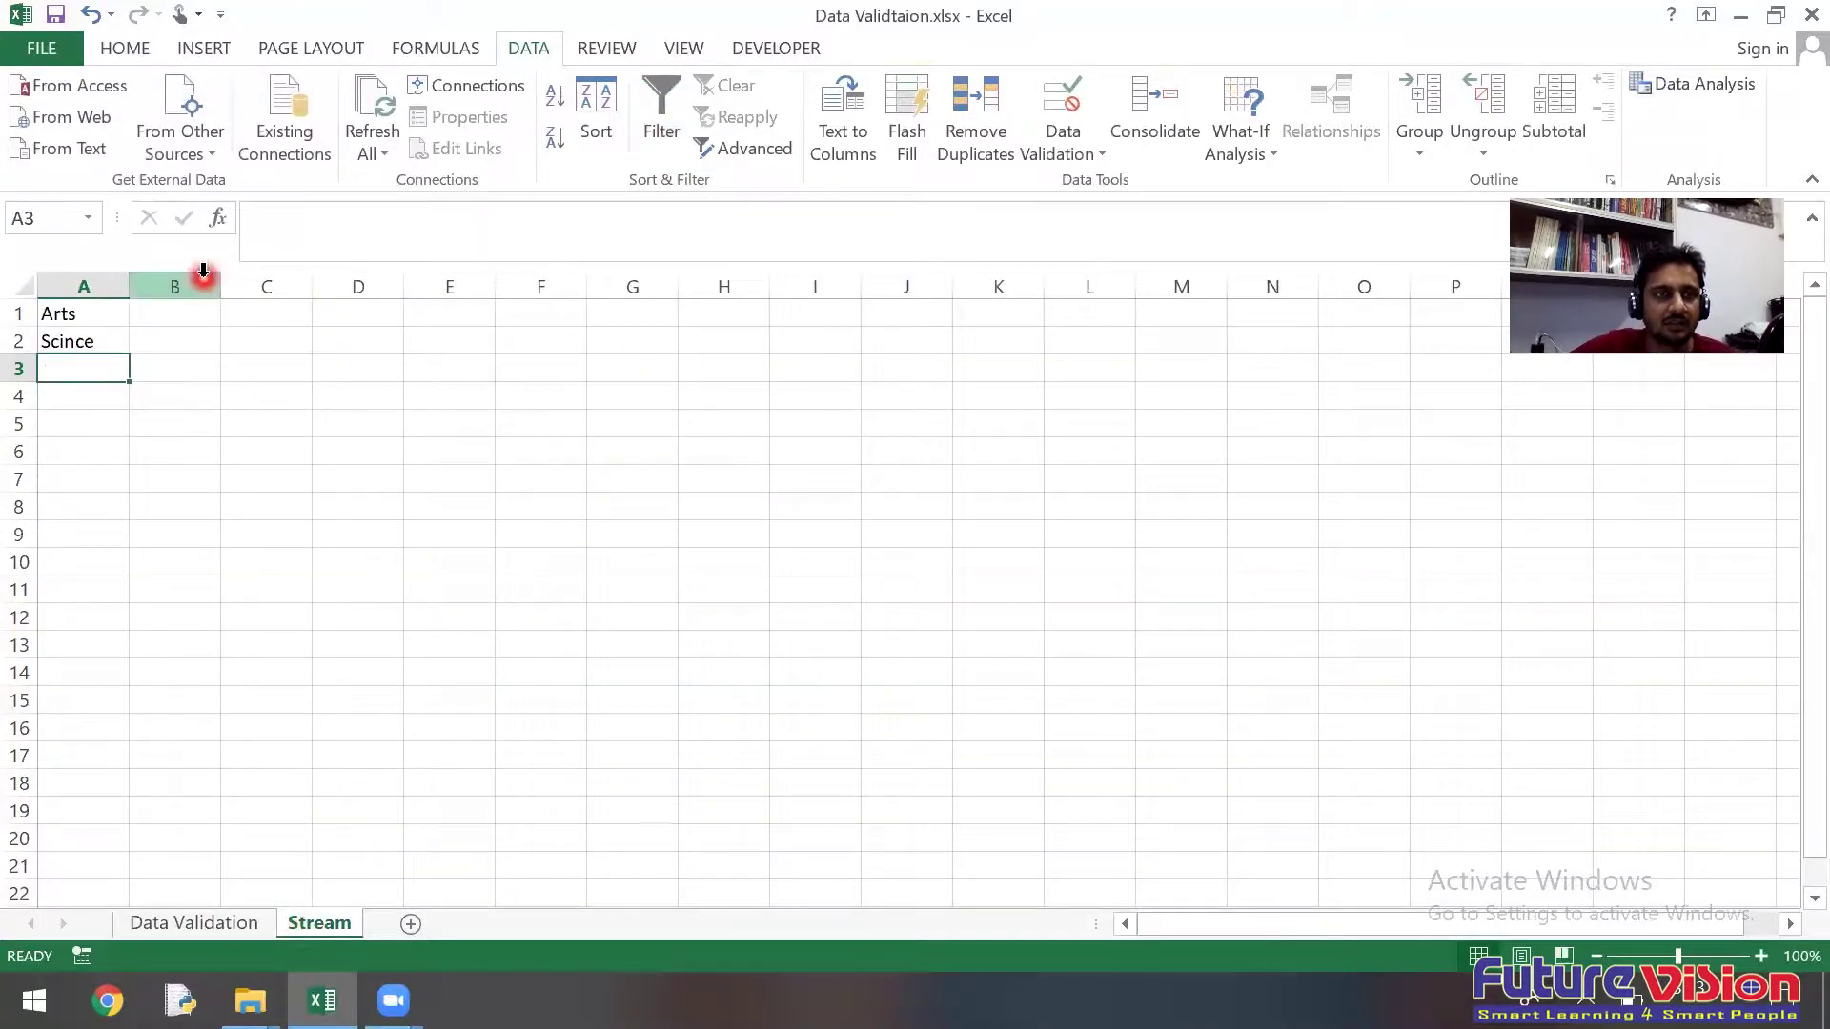
pyautogui.click(82, 338)
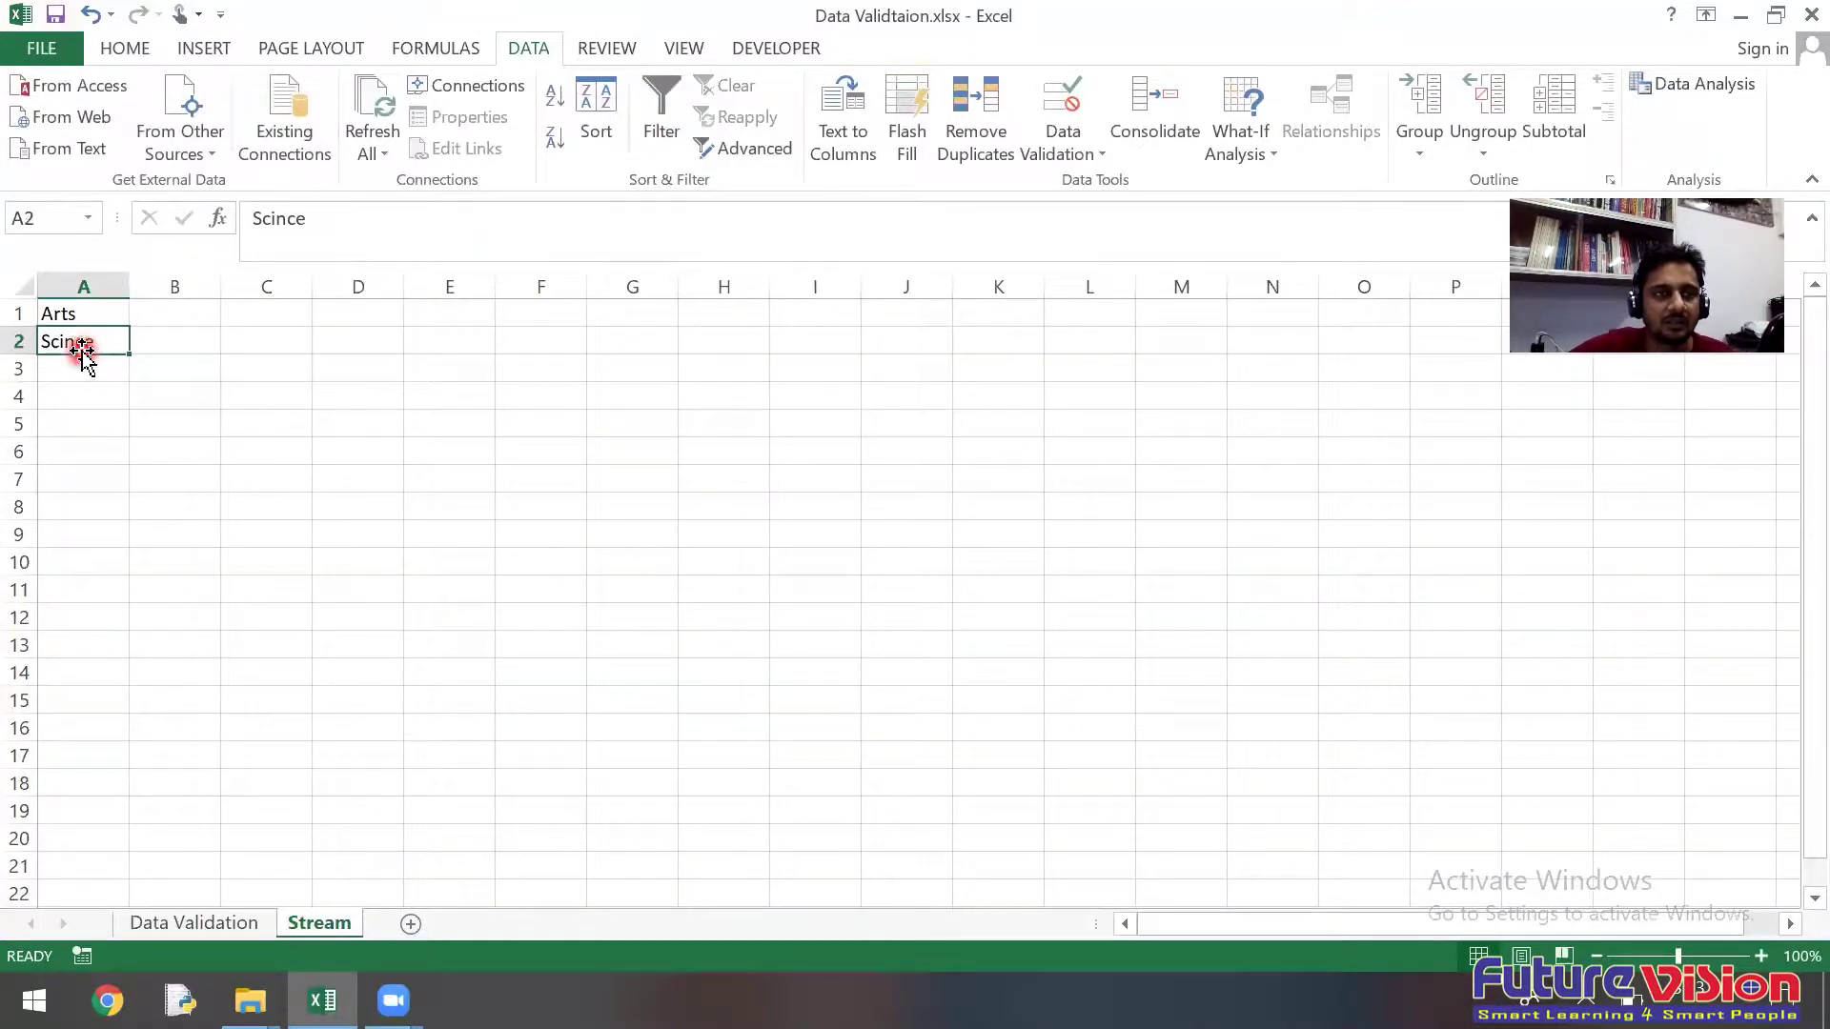
pyautogui.doubleClick(84, 340)
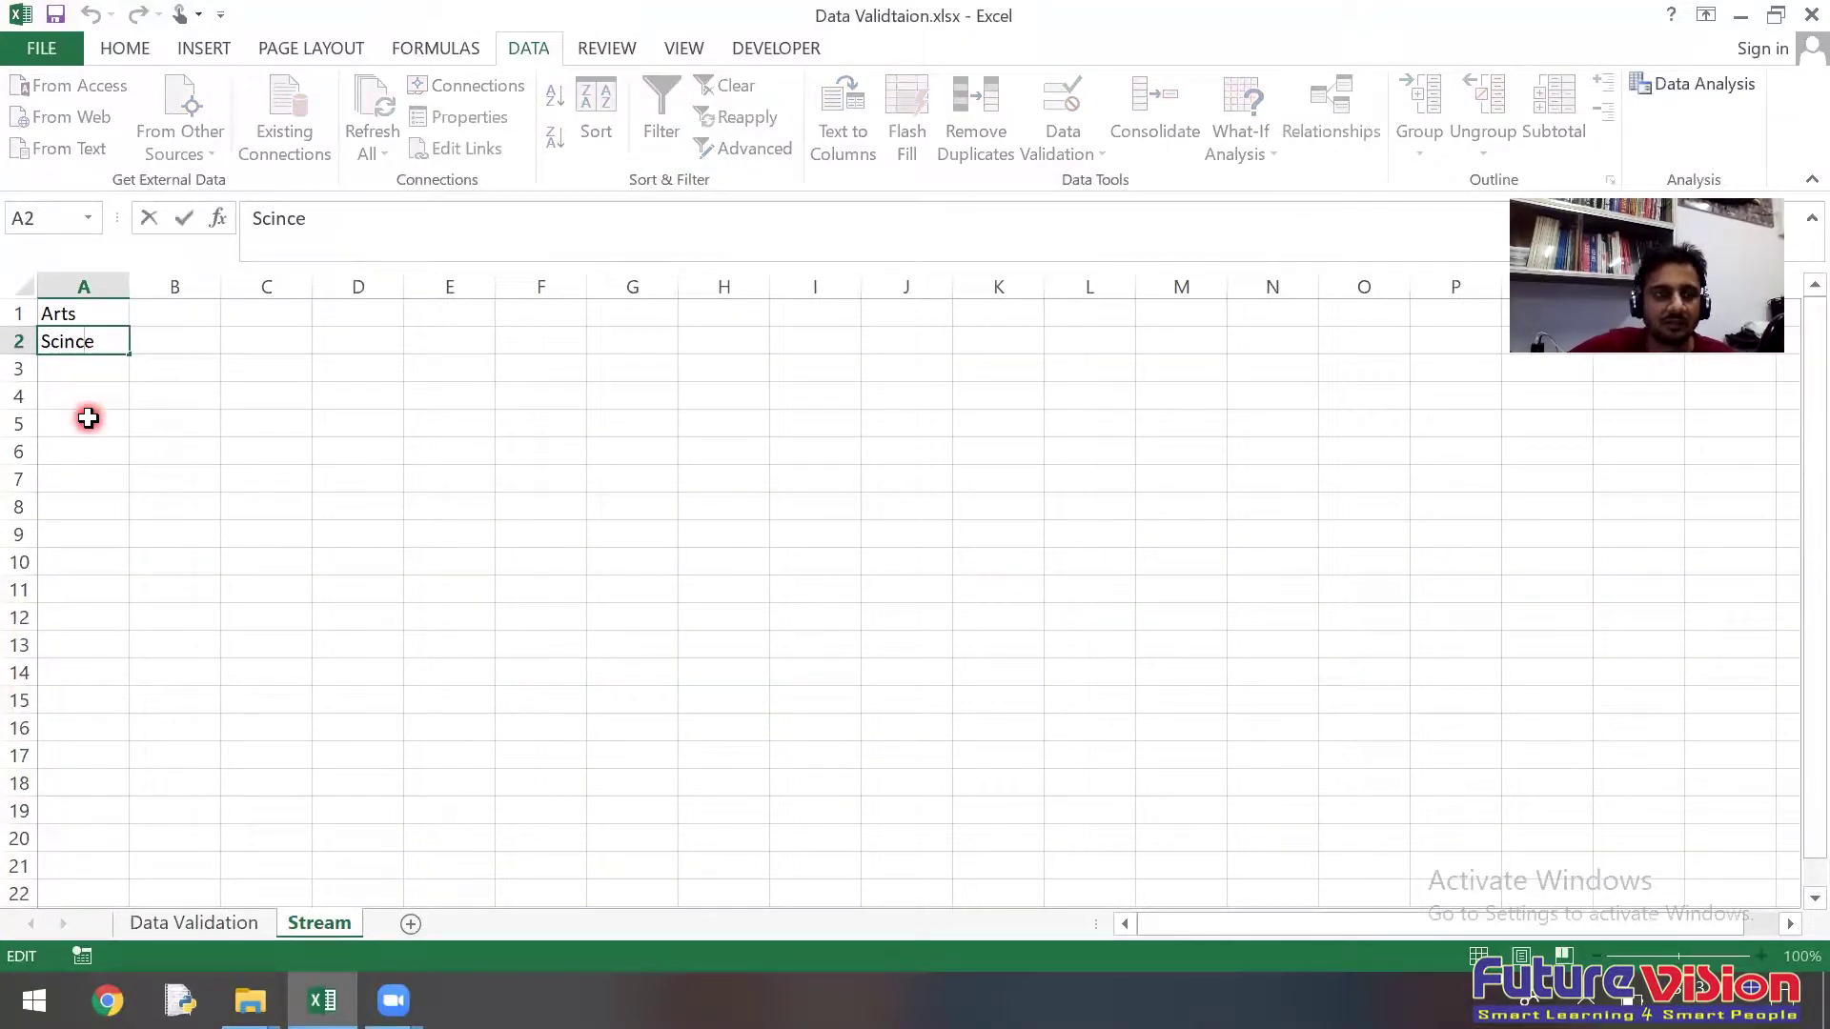
pyautogui.write('e')
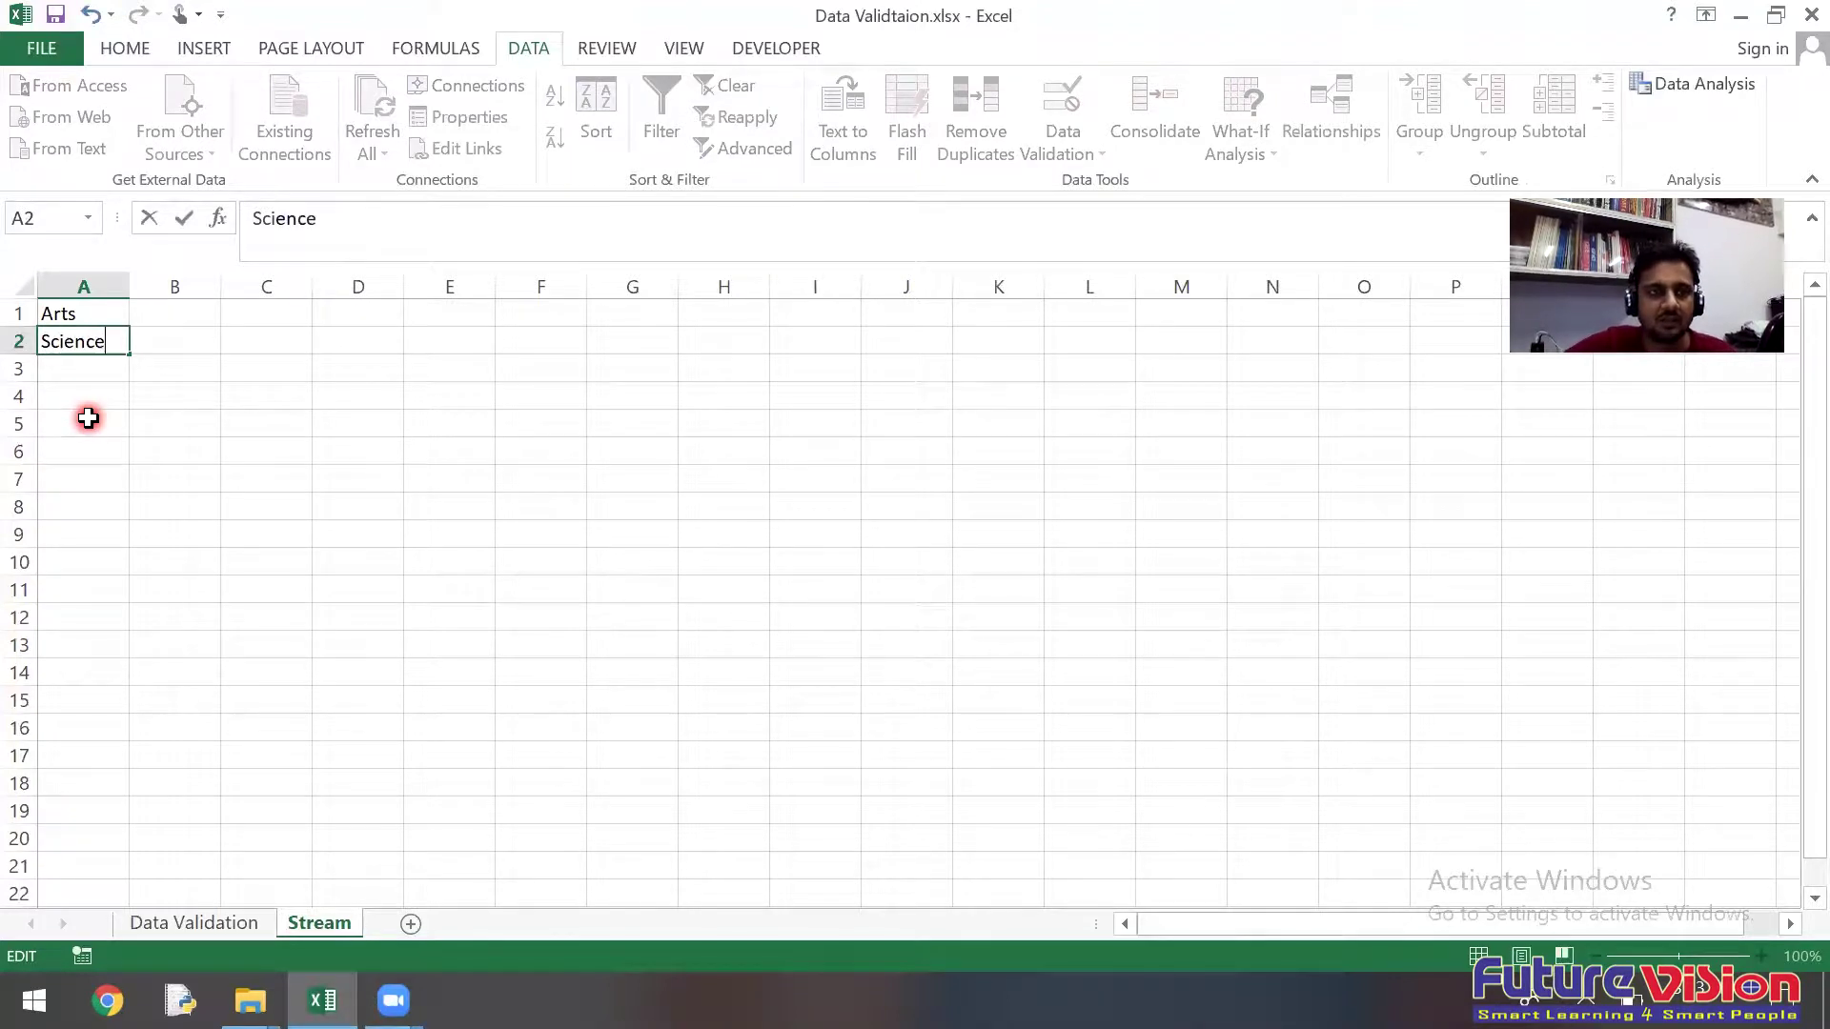
pyautogui.press('Return')
# Step: Enter Commerce in A3 and widen column A to fit it
pyautogui.write('Commerc')
pyautogui.write('erce')
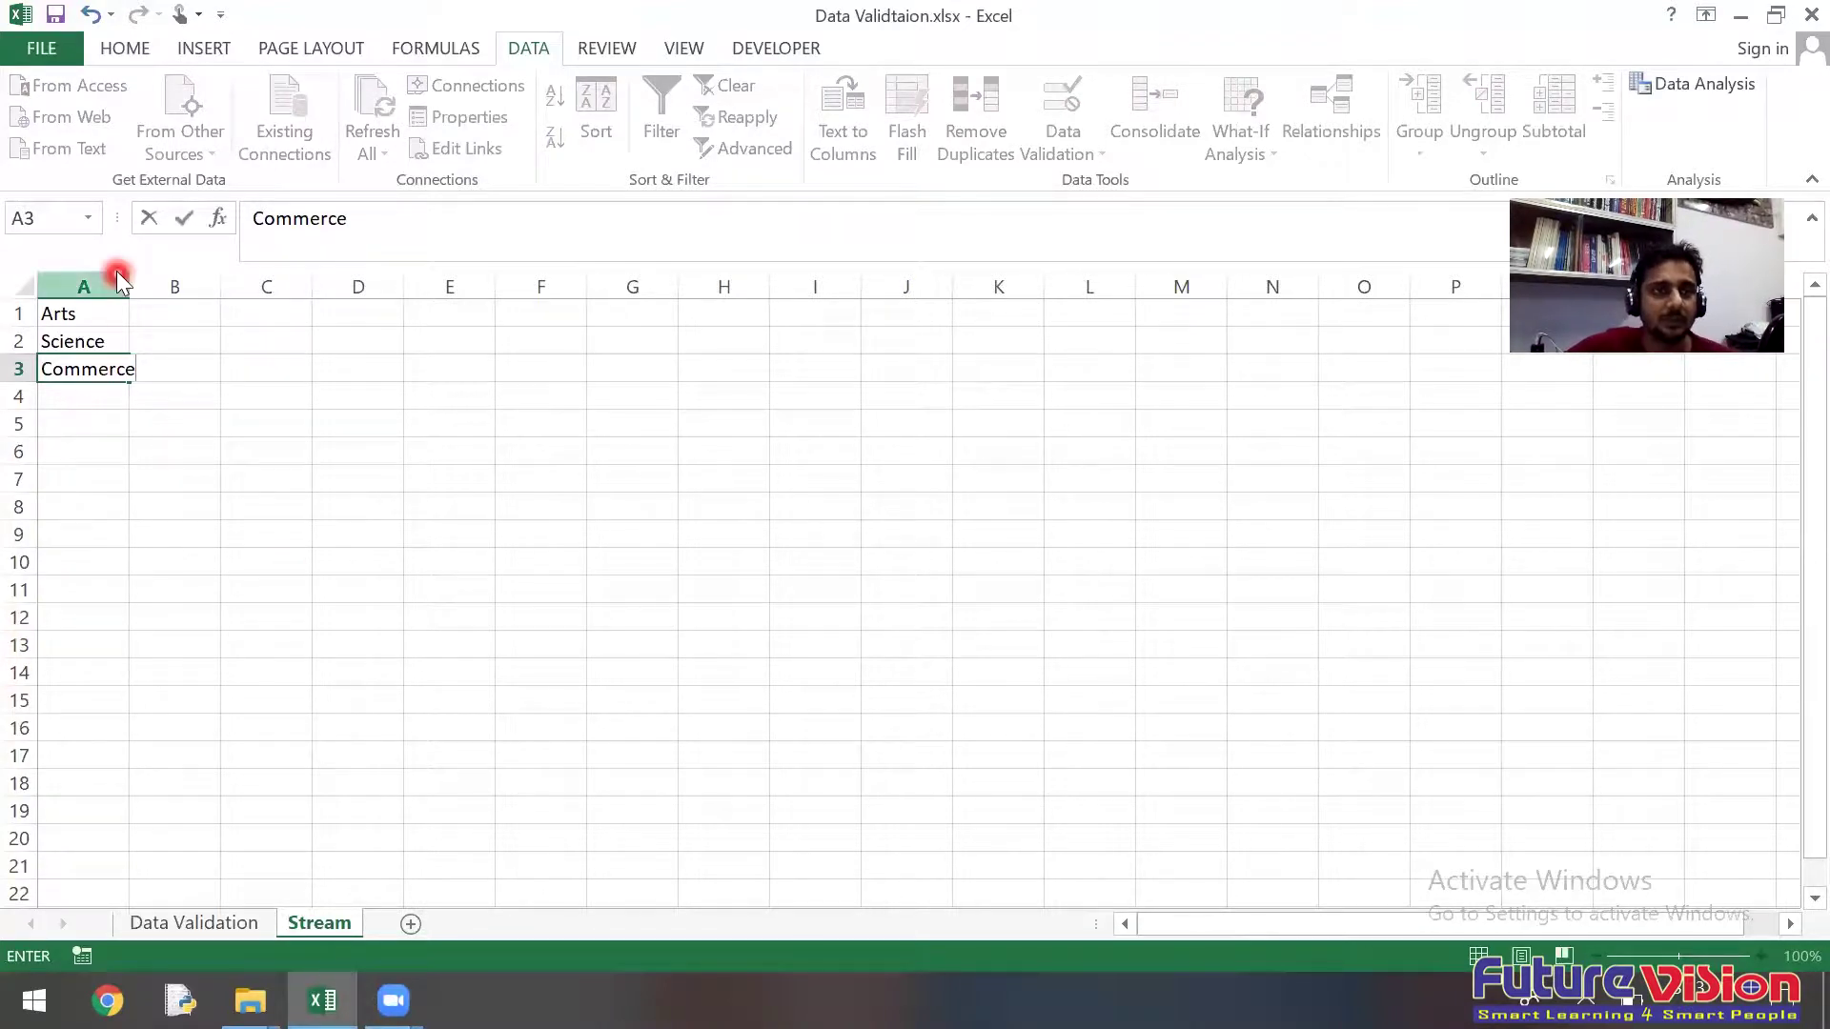
pyautogui.click(126, 286)
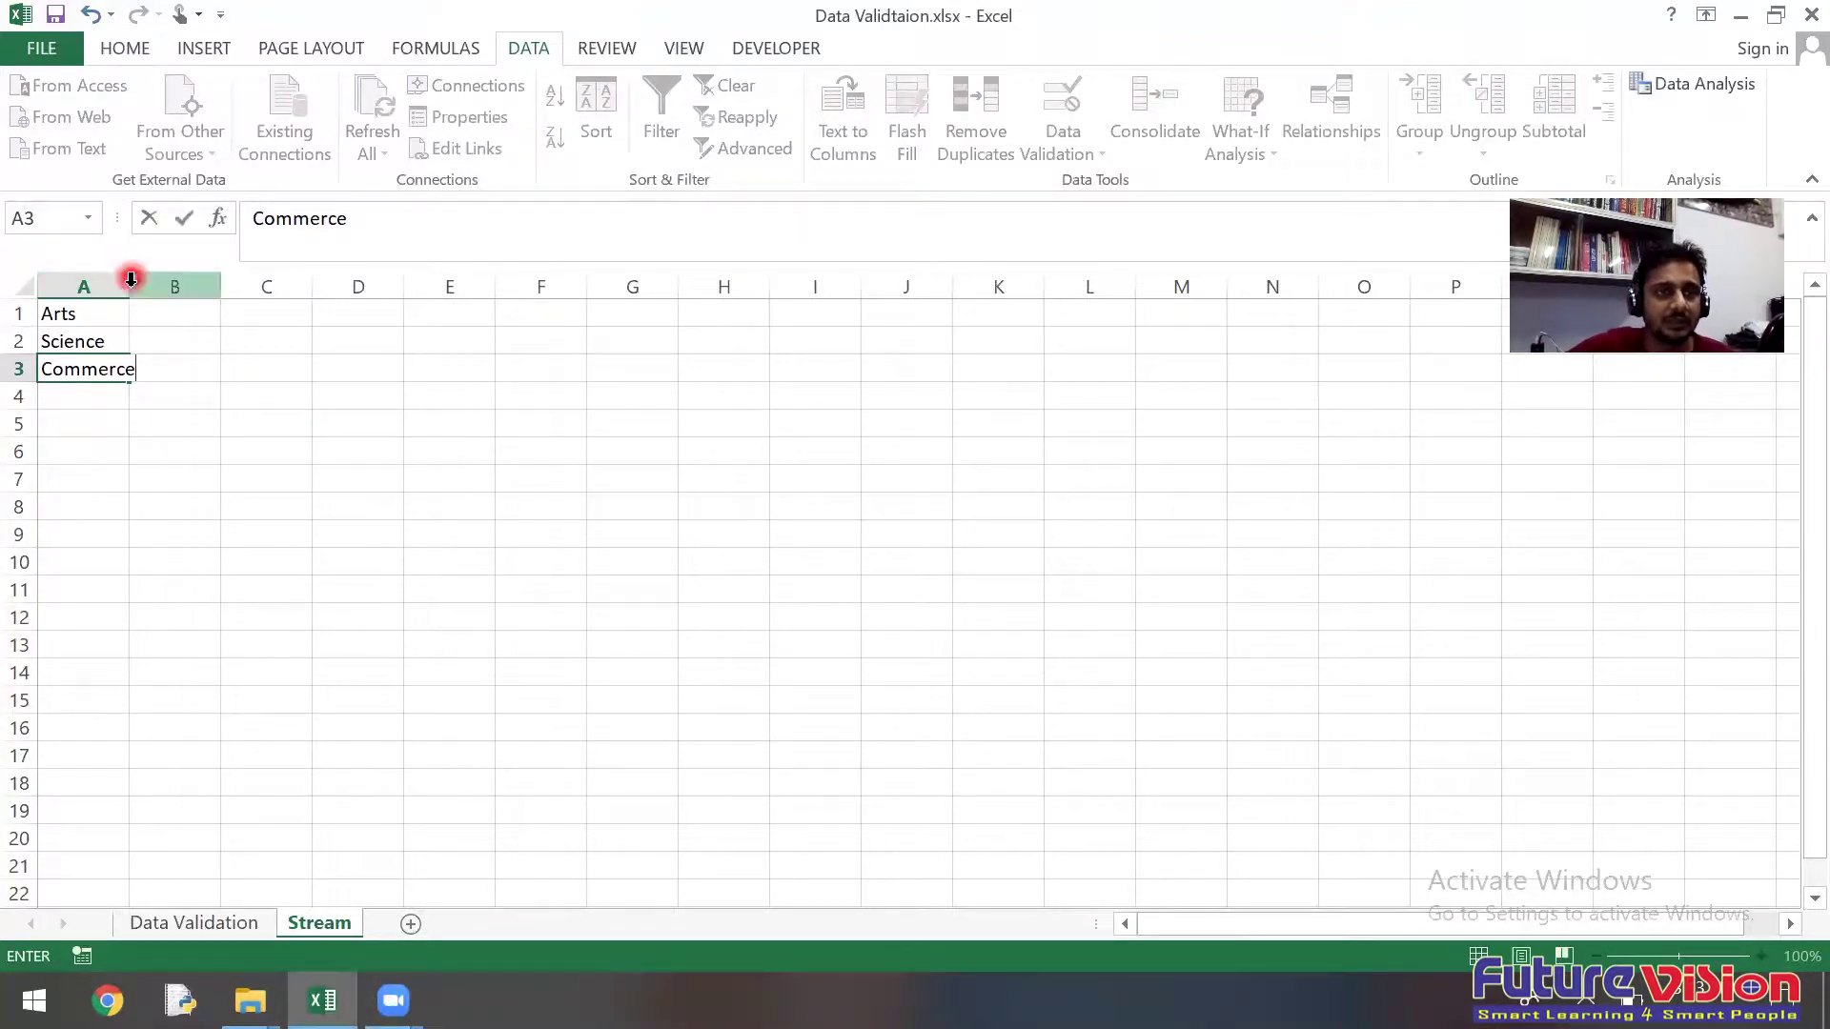
pyautogui.click(89, 441)
pyautogui.moveTo(126, 281); pyautogui.dragTo(150, 282)
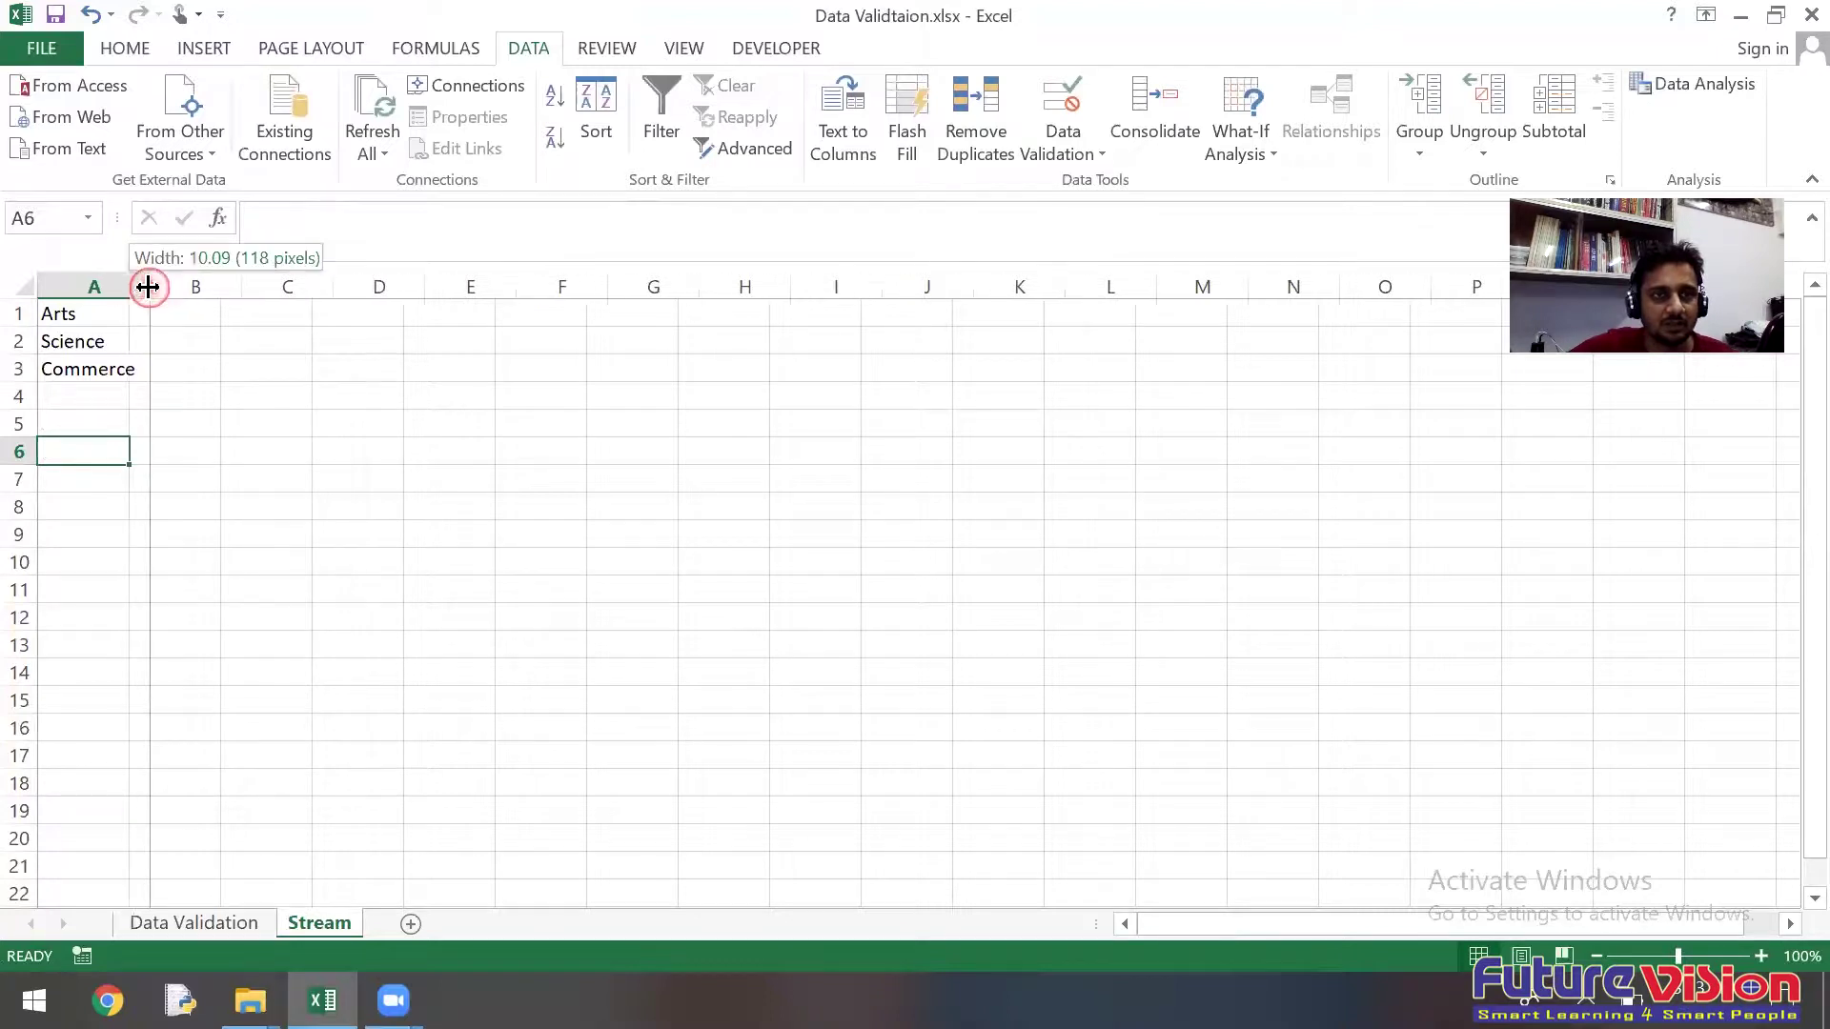
pyautogui.moveTo(105, 369); pyautogui.dragTo(106, 313)
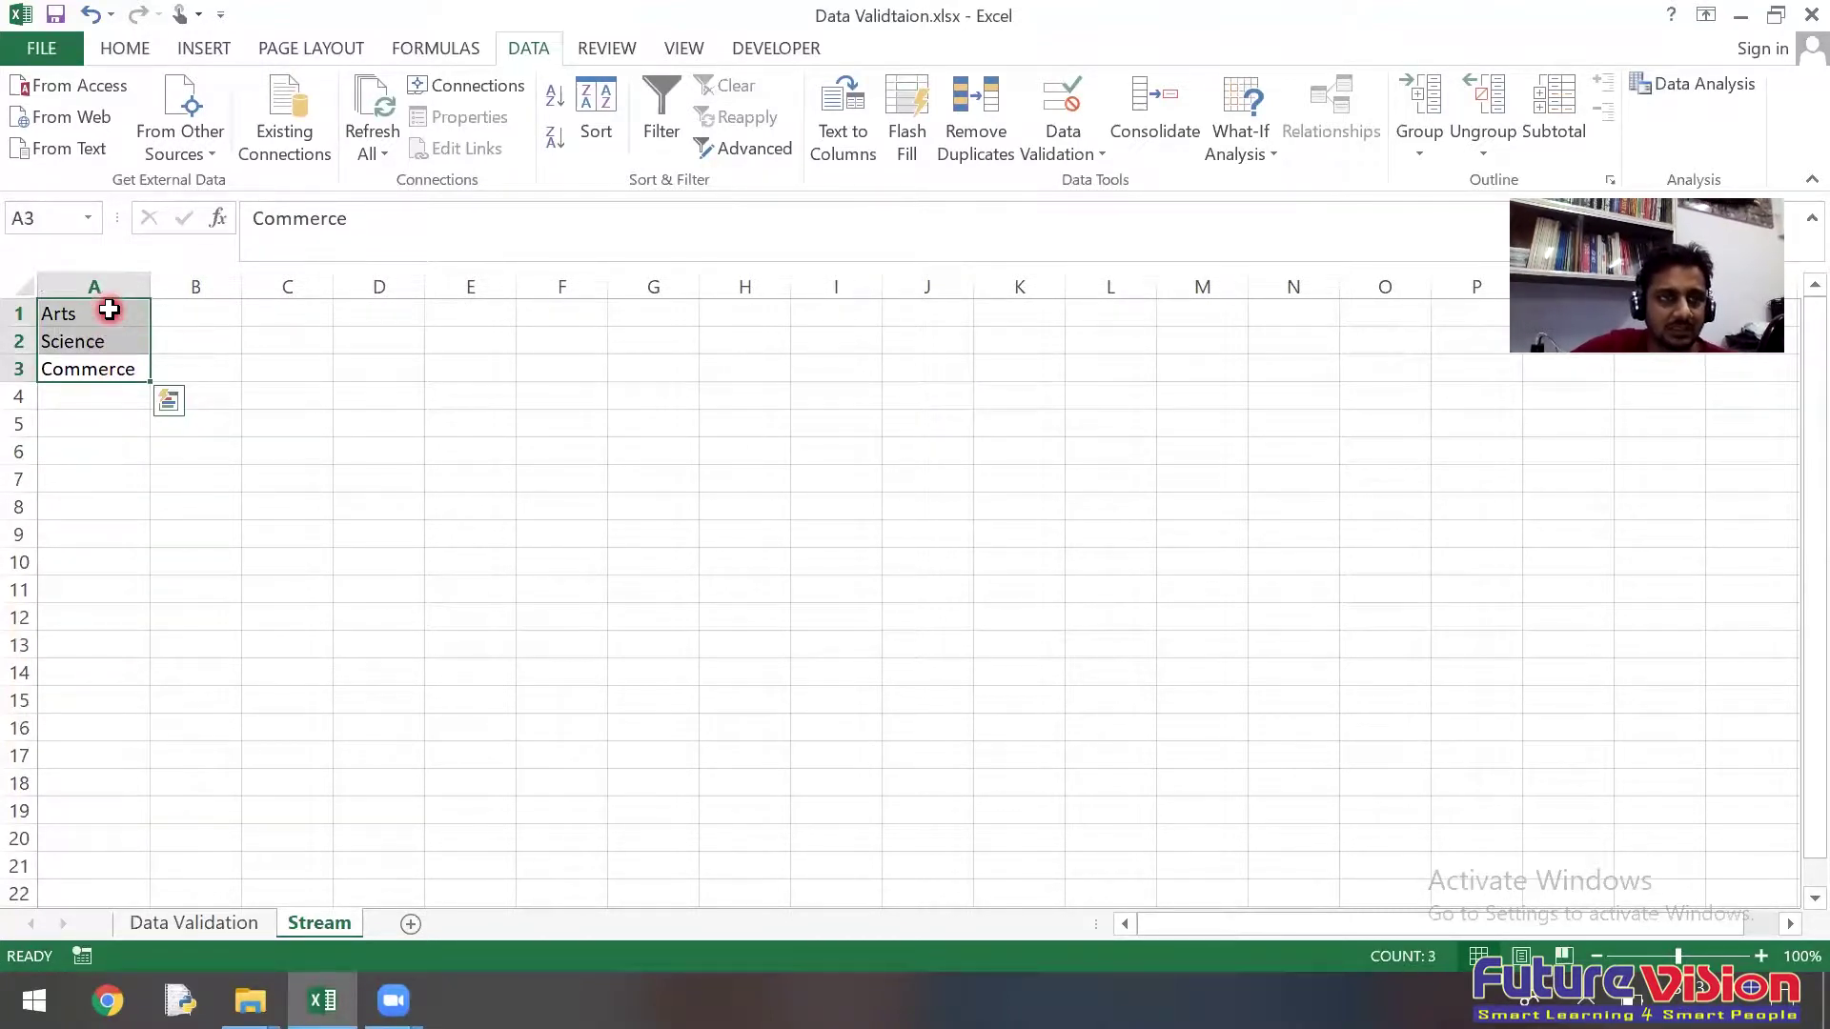
# Step: Name the range A1:A3 'stream' via the Name Box
pyautogui.click(56, 219)
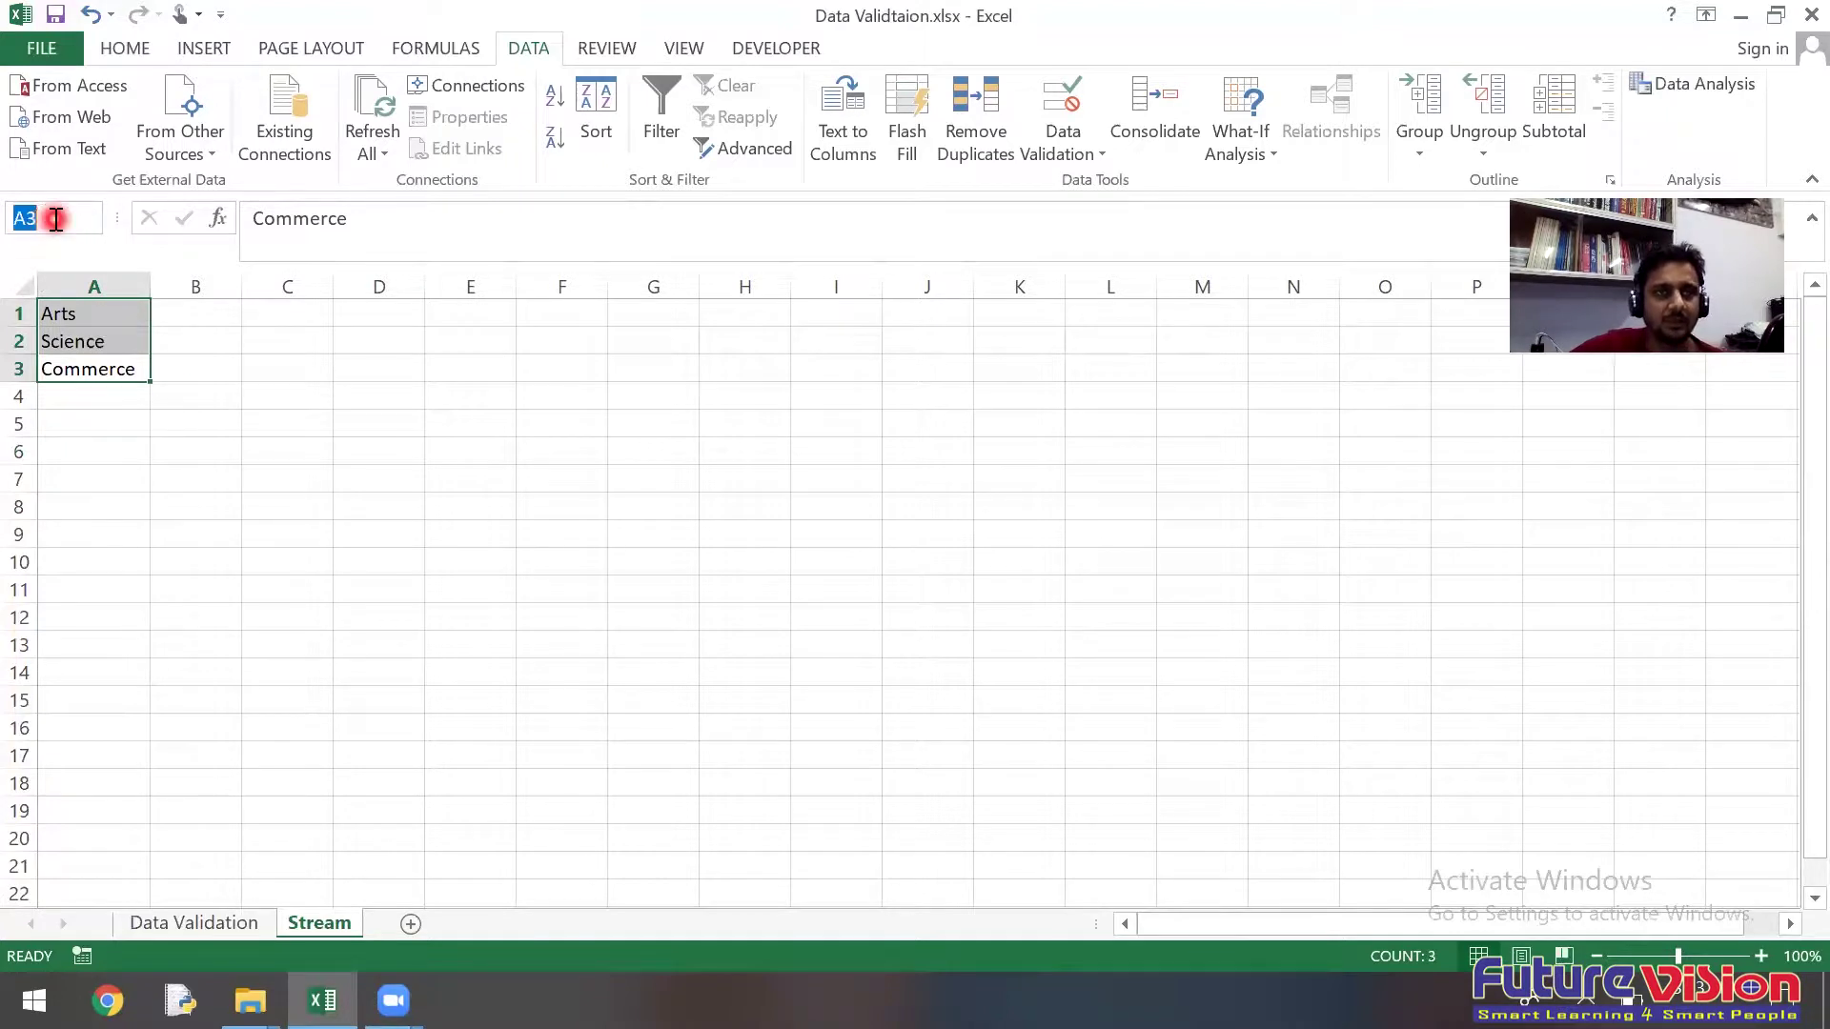
pyautogui.write('st')
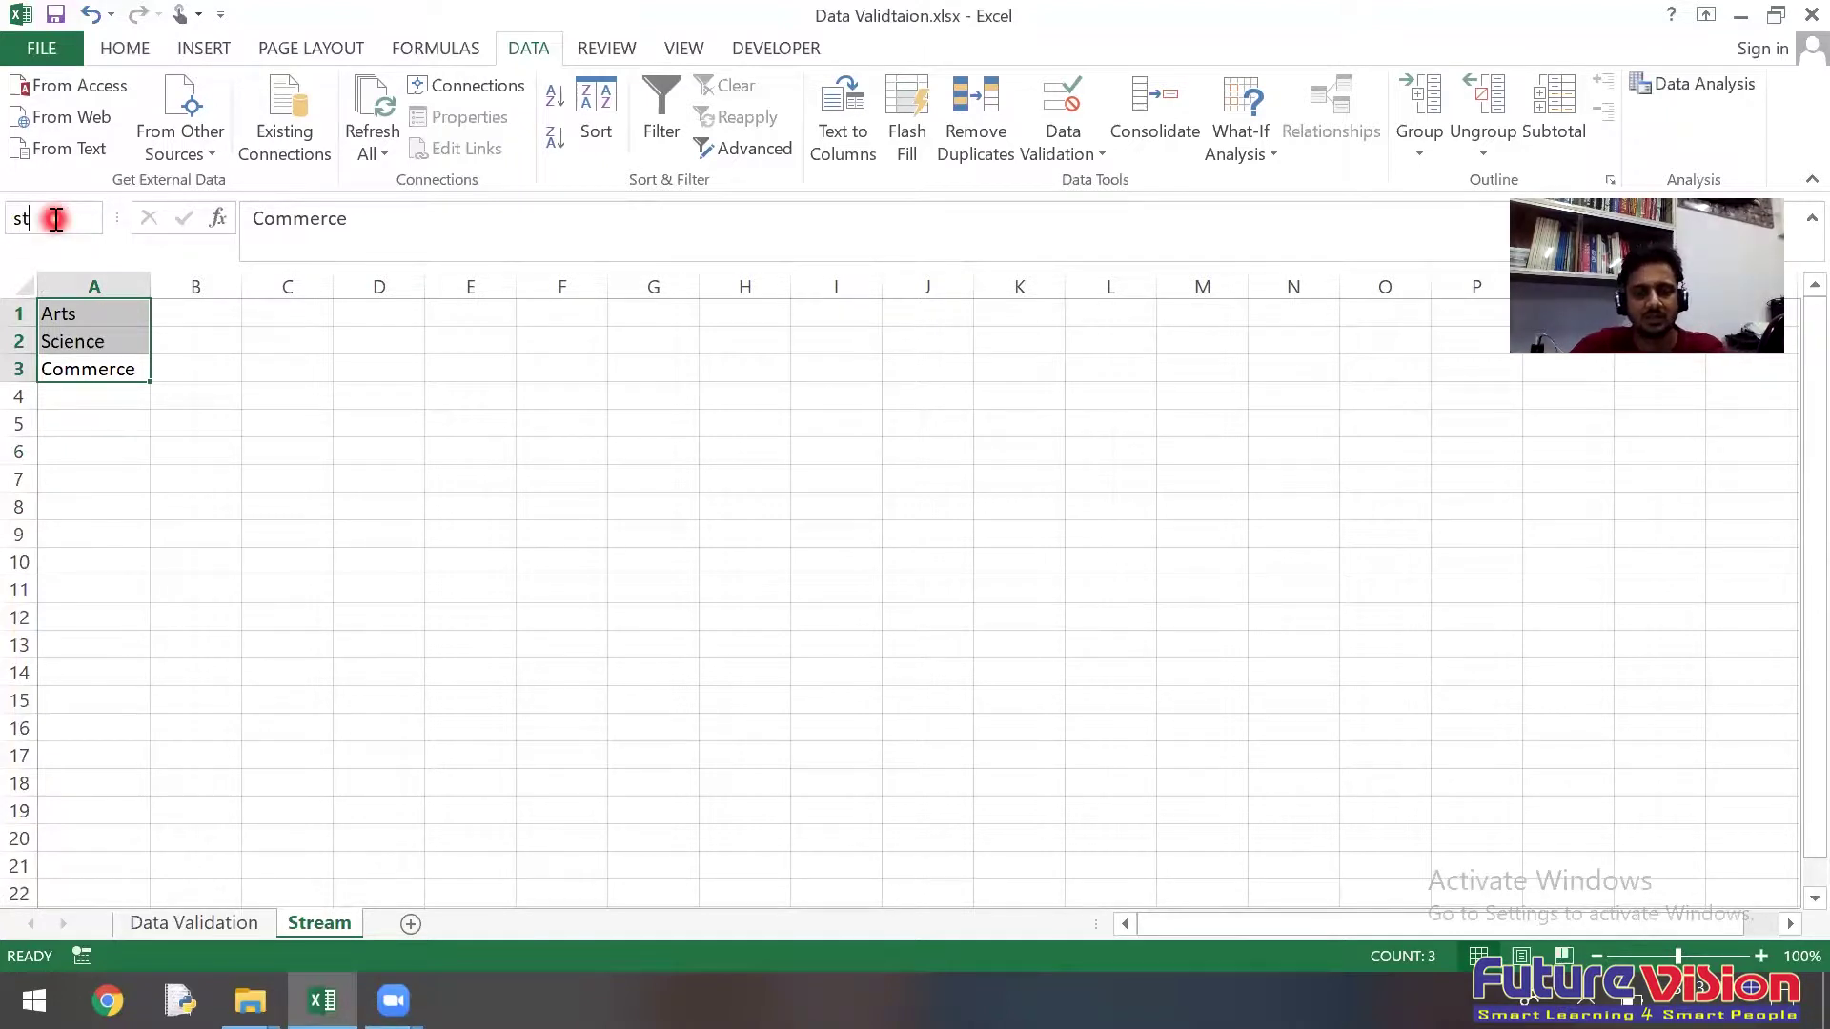
pyautogui.write('ream')
pyautogui.press('Return')
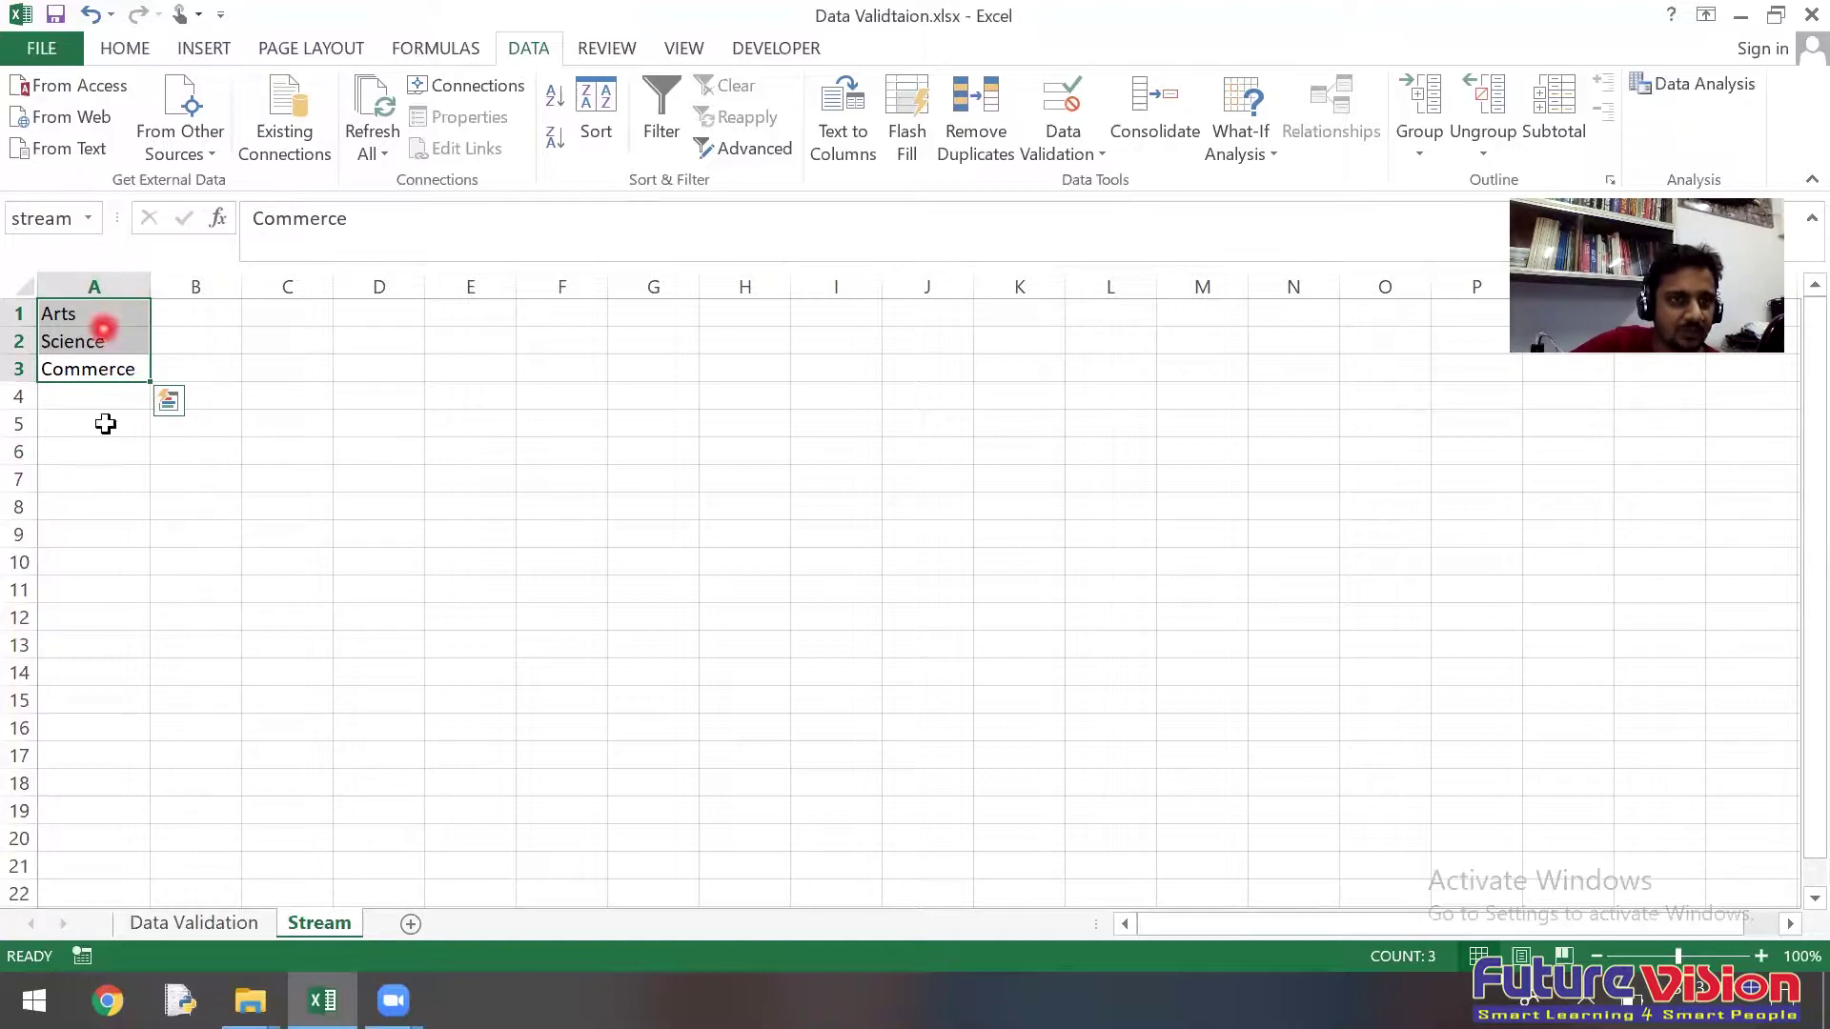
# Step: Clear the Stream values F3:F12 on the Students Sheet
pyautogui.click(219, 924)
pyautogui.moveTo(654, 405); pyautogui.dragTo(666, 667)
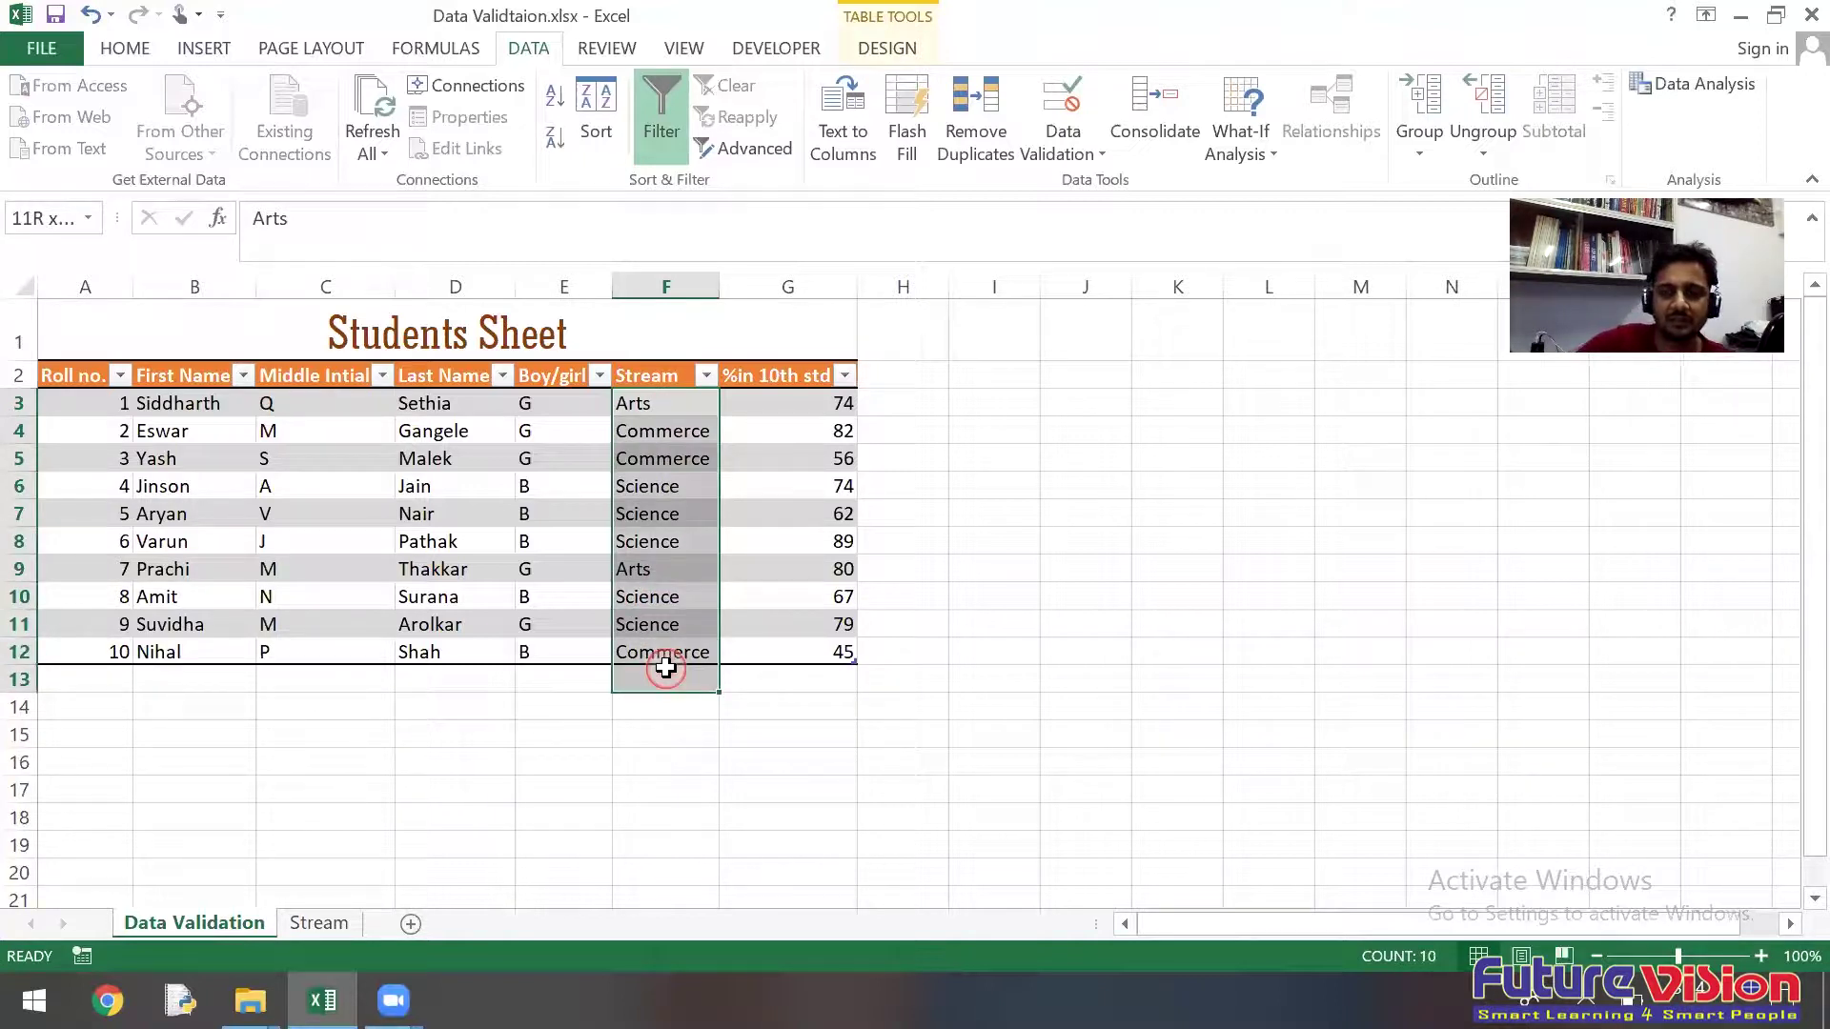
pyautogui.press('Delete')
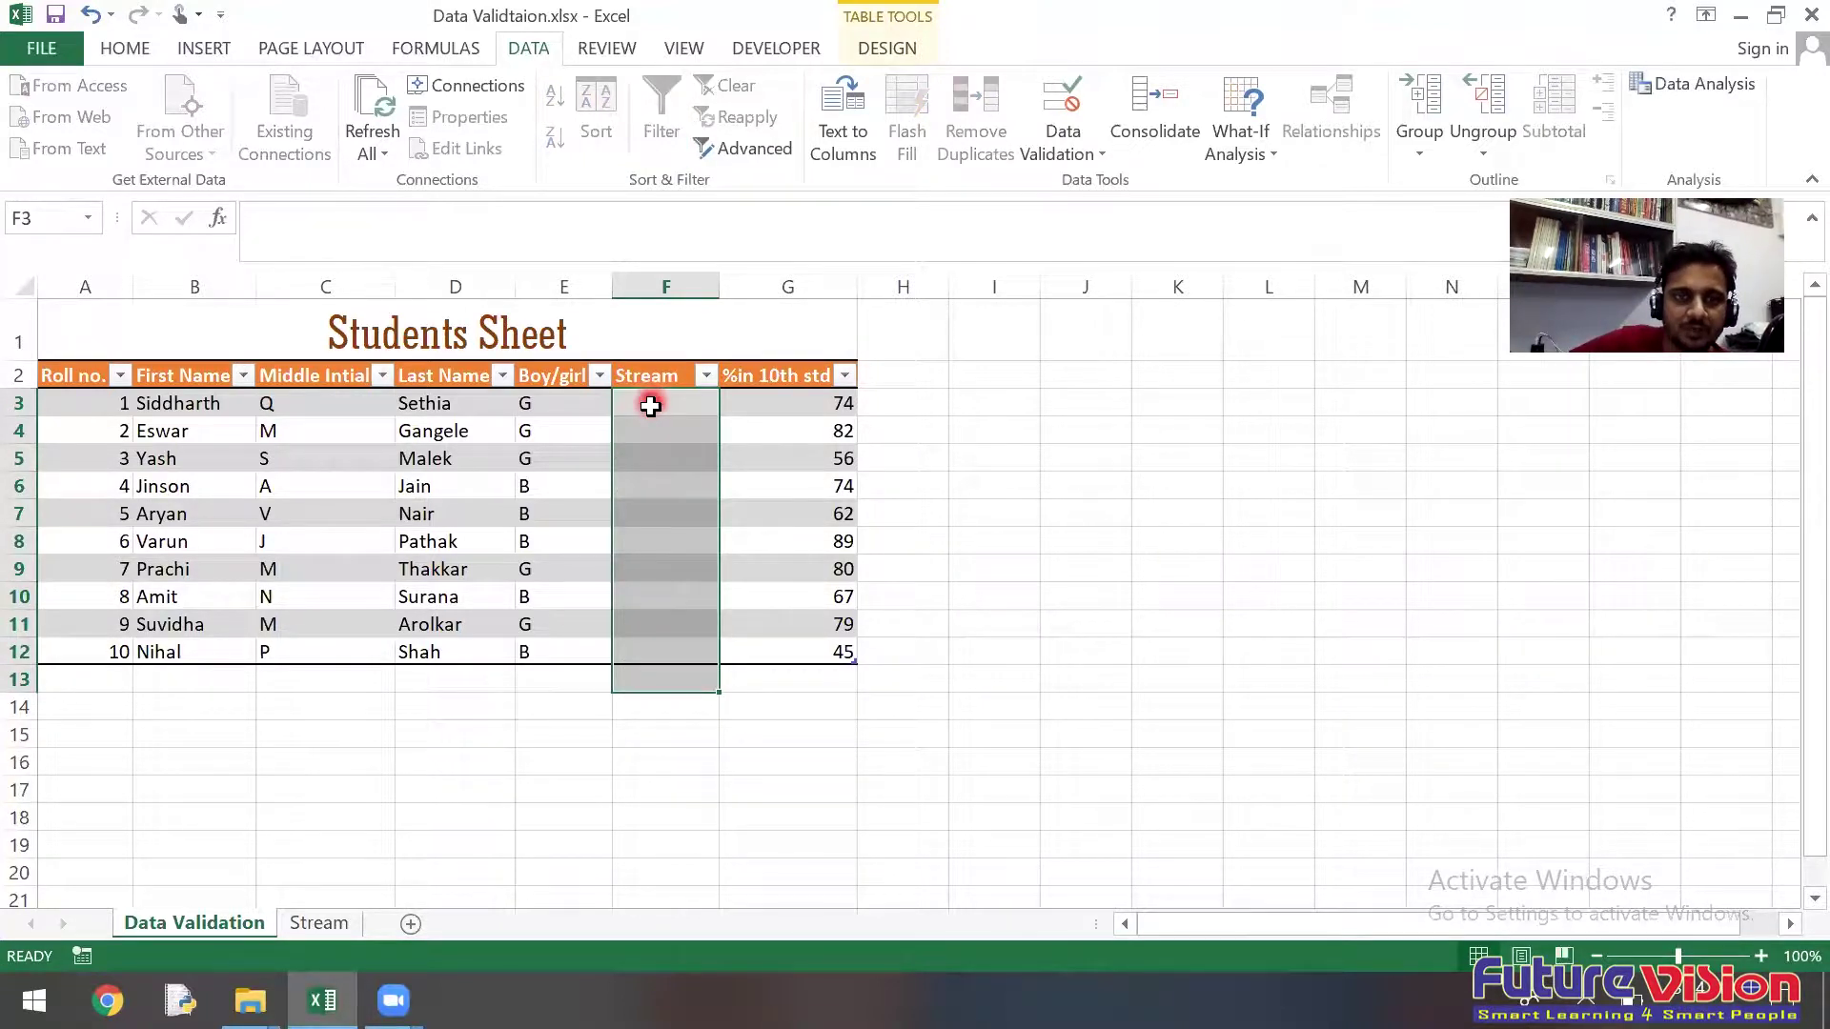
pyautogui.click(650, 407)
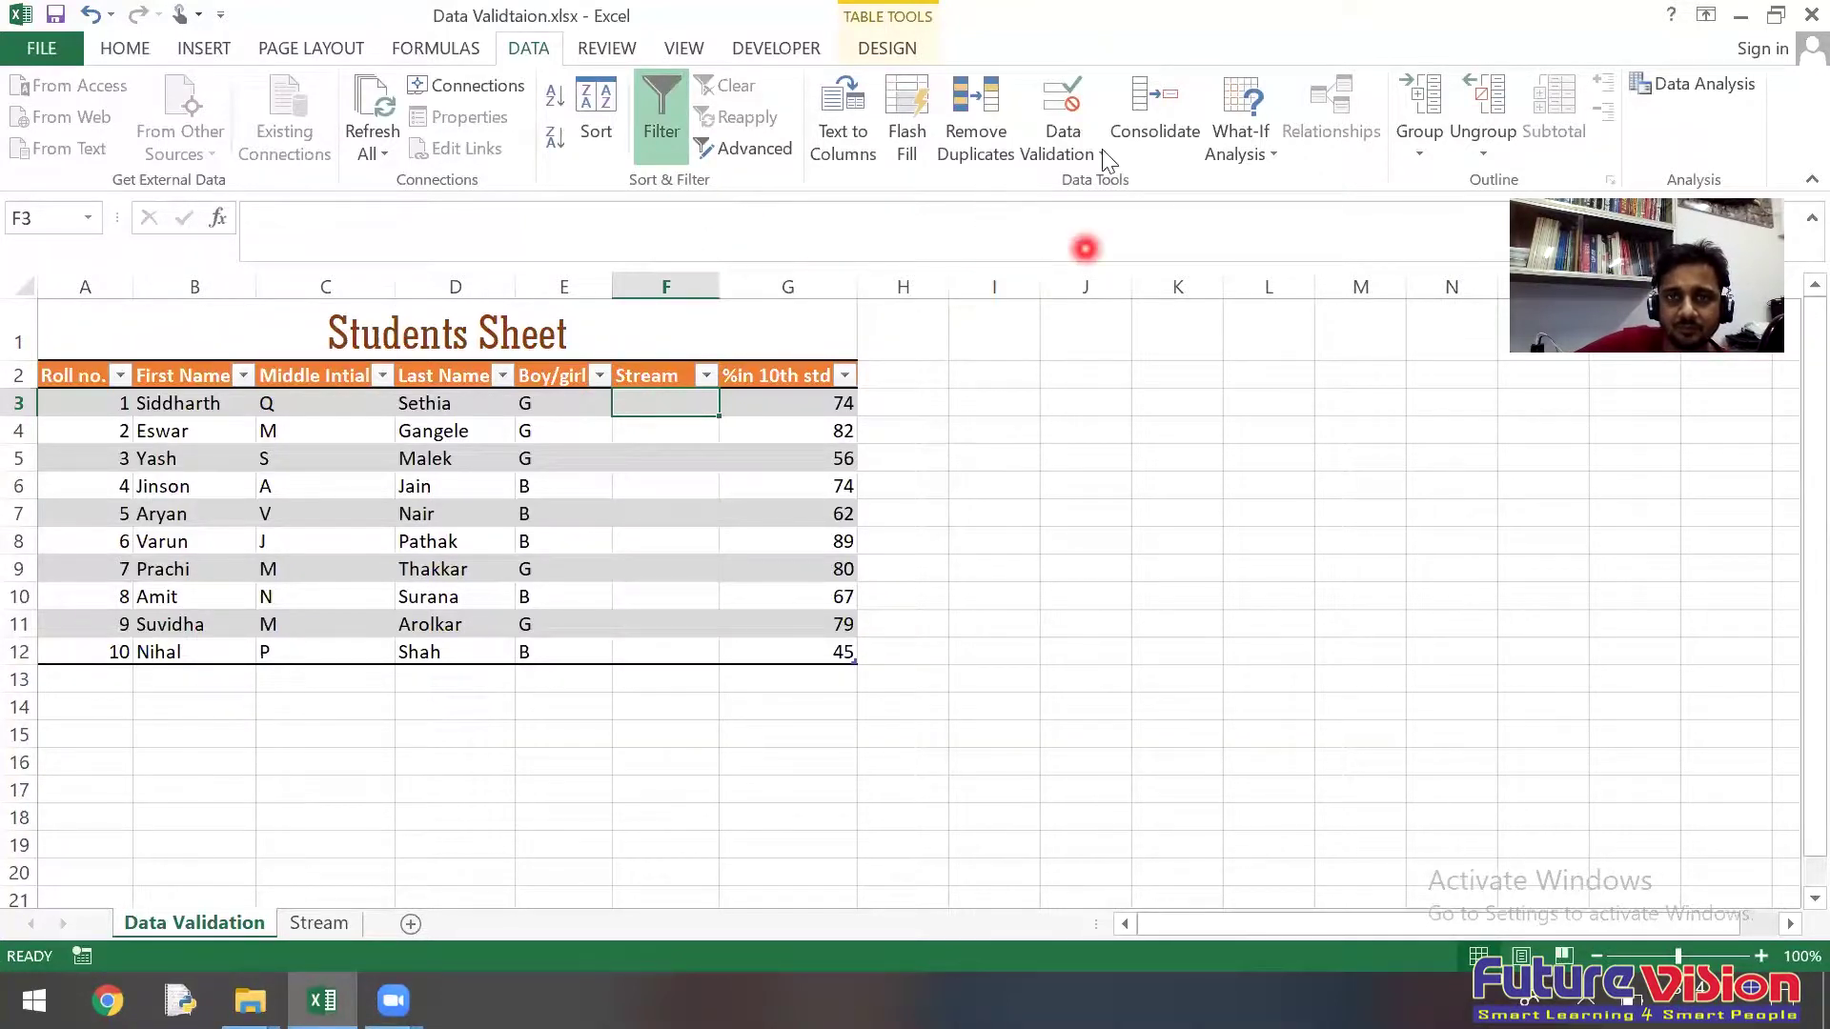
# Step: Give F3 a List validation with source =stream, offering Arts, Science and Commerce
pyautogui.click(1069, 160)
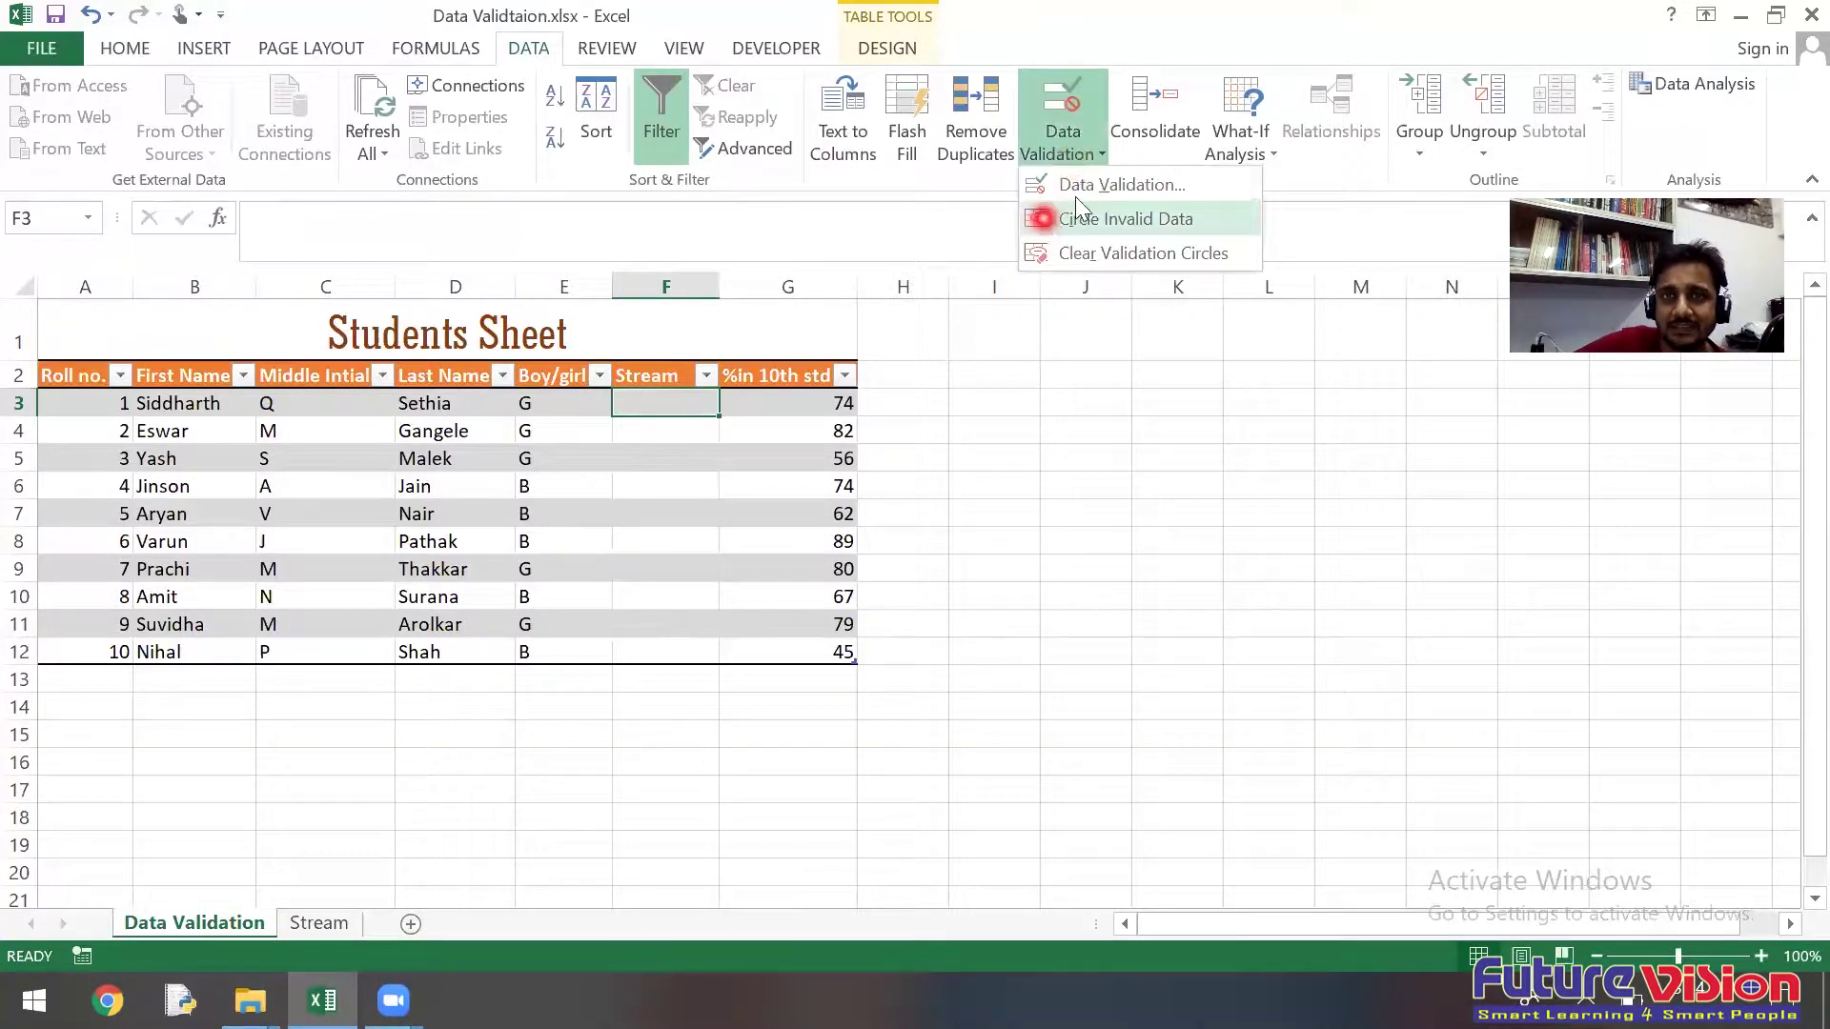
pyautogui.click(1075, 196)
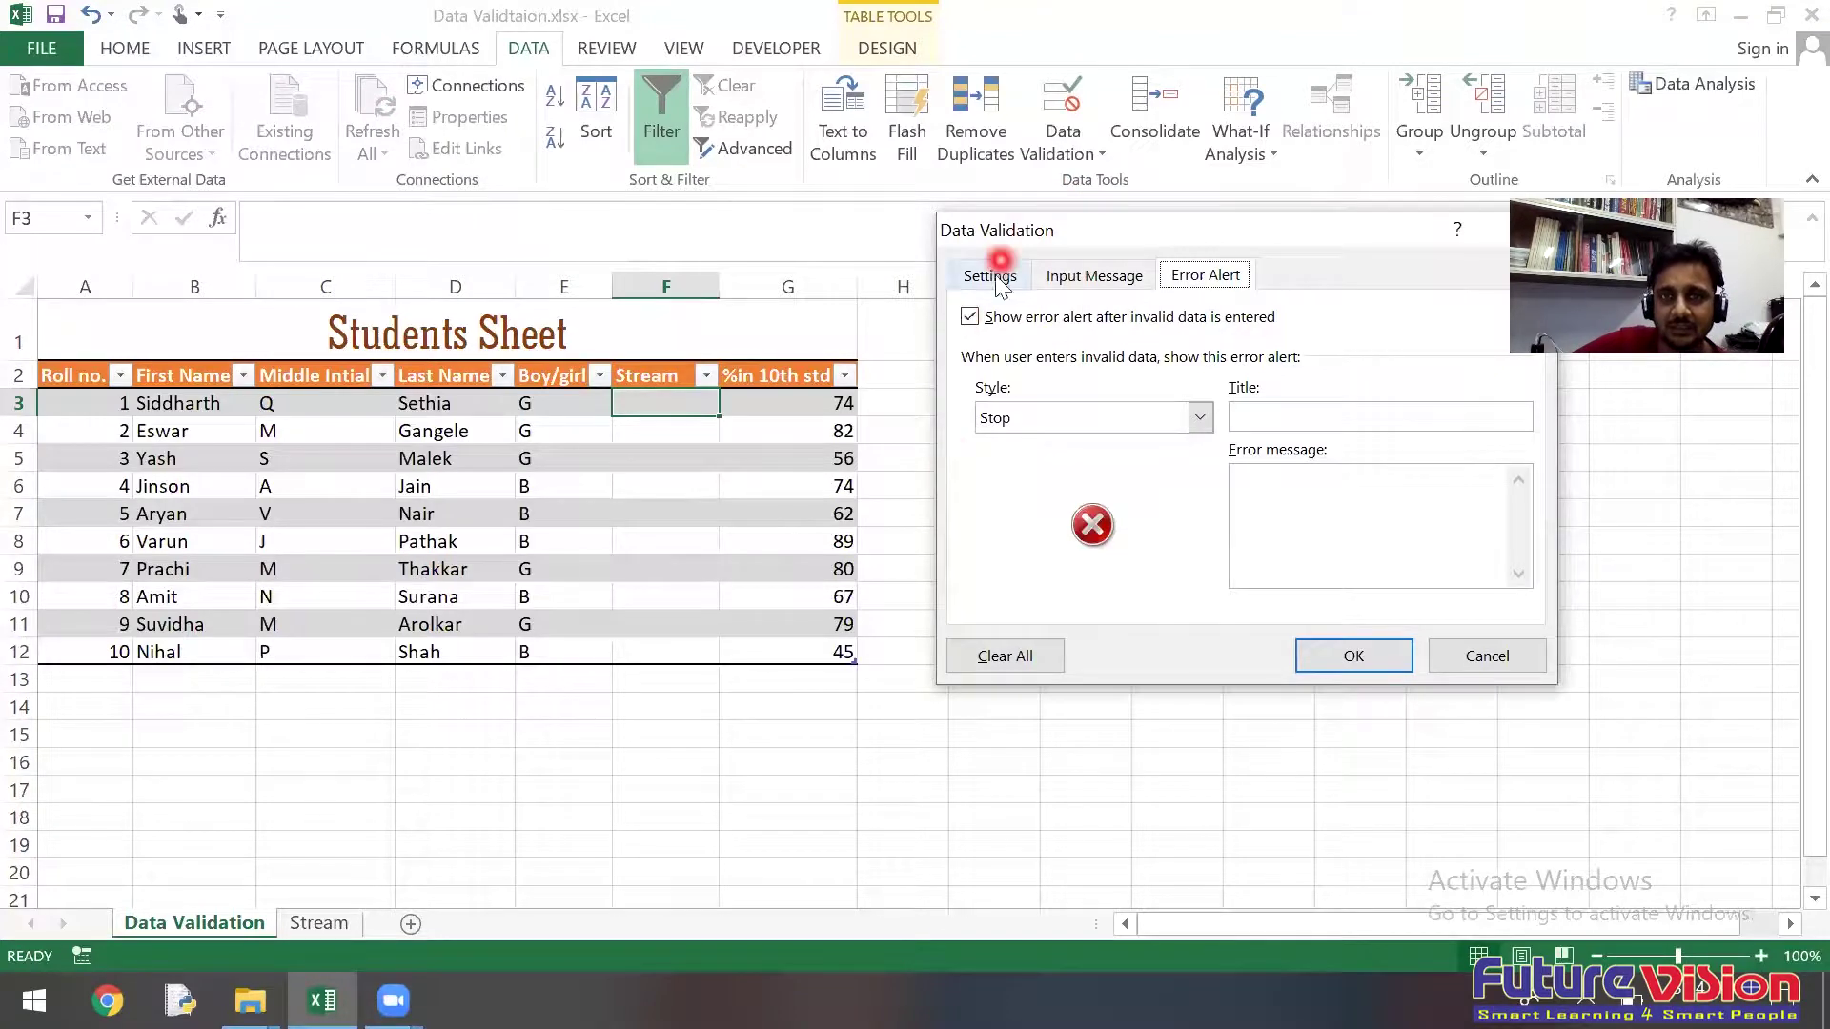
pyautogui.click(991, 279)
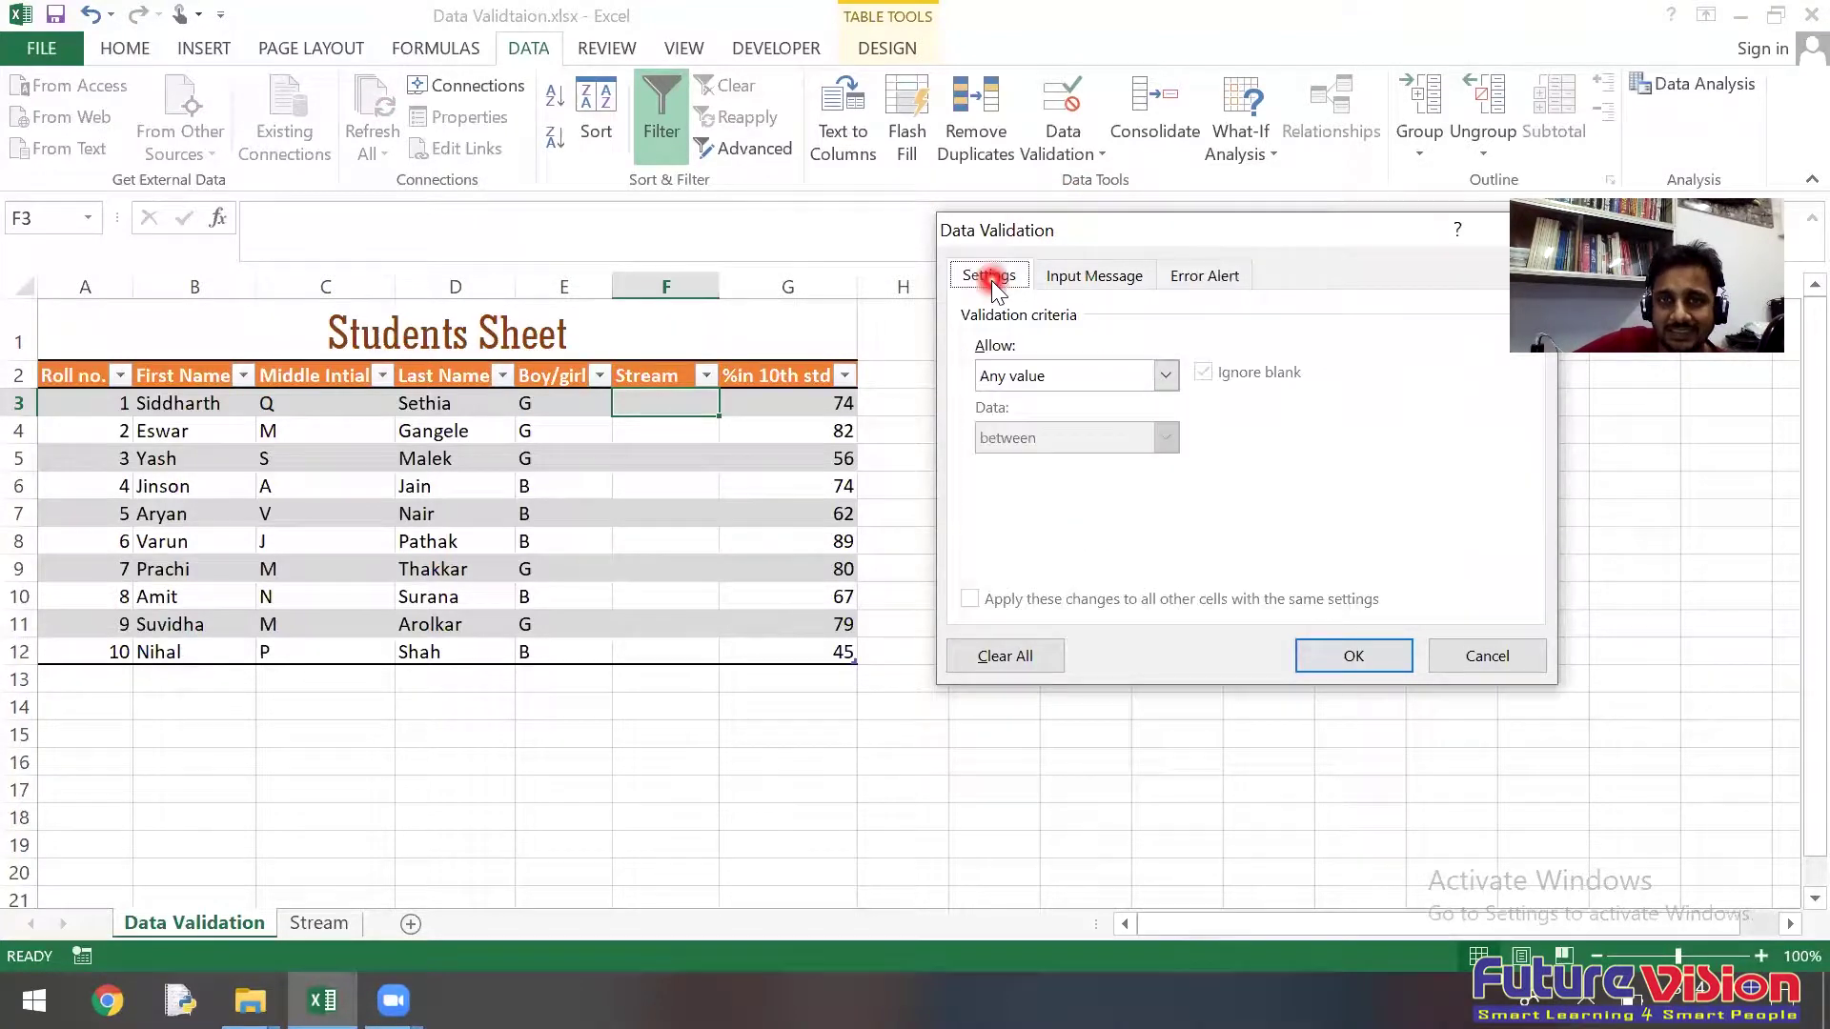
pyautogui.click(1016, 380)
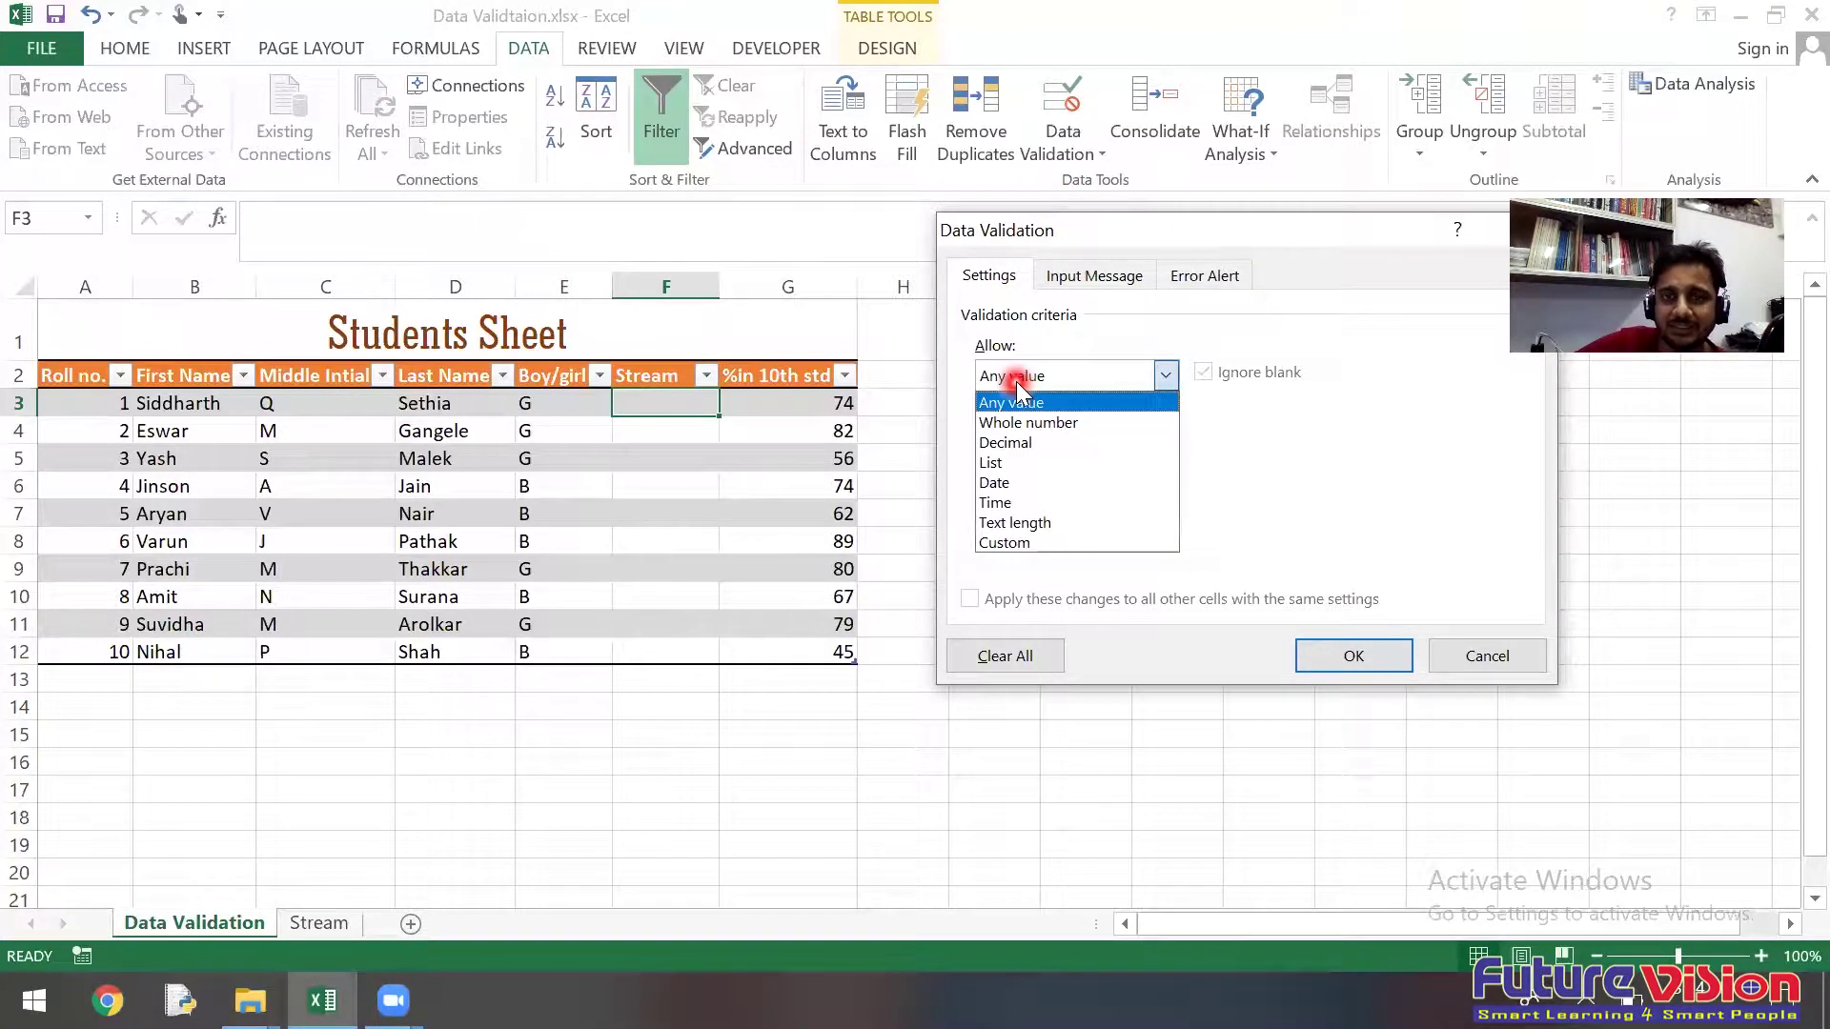
pyautogui.click(999, 463)
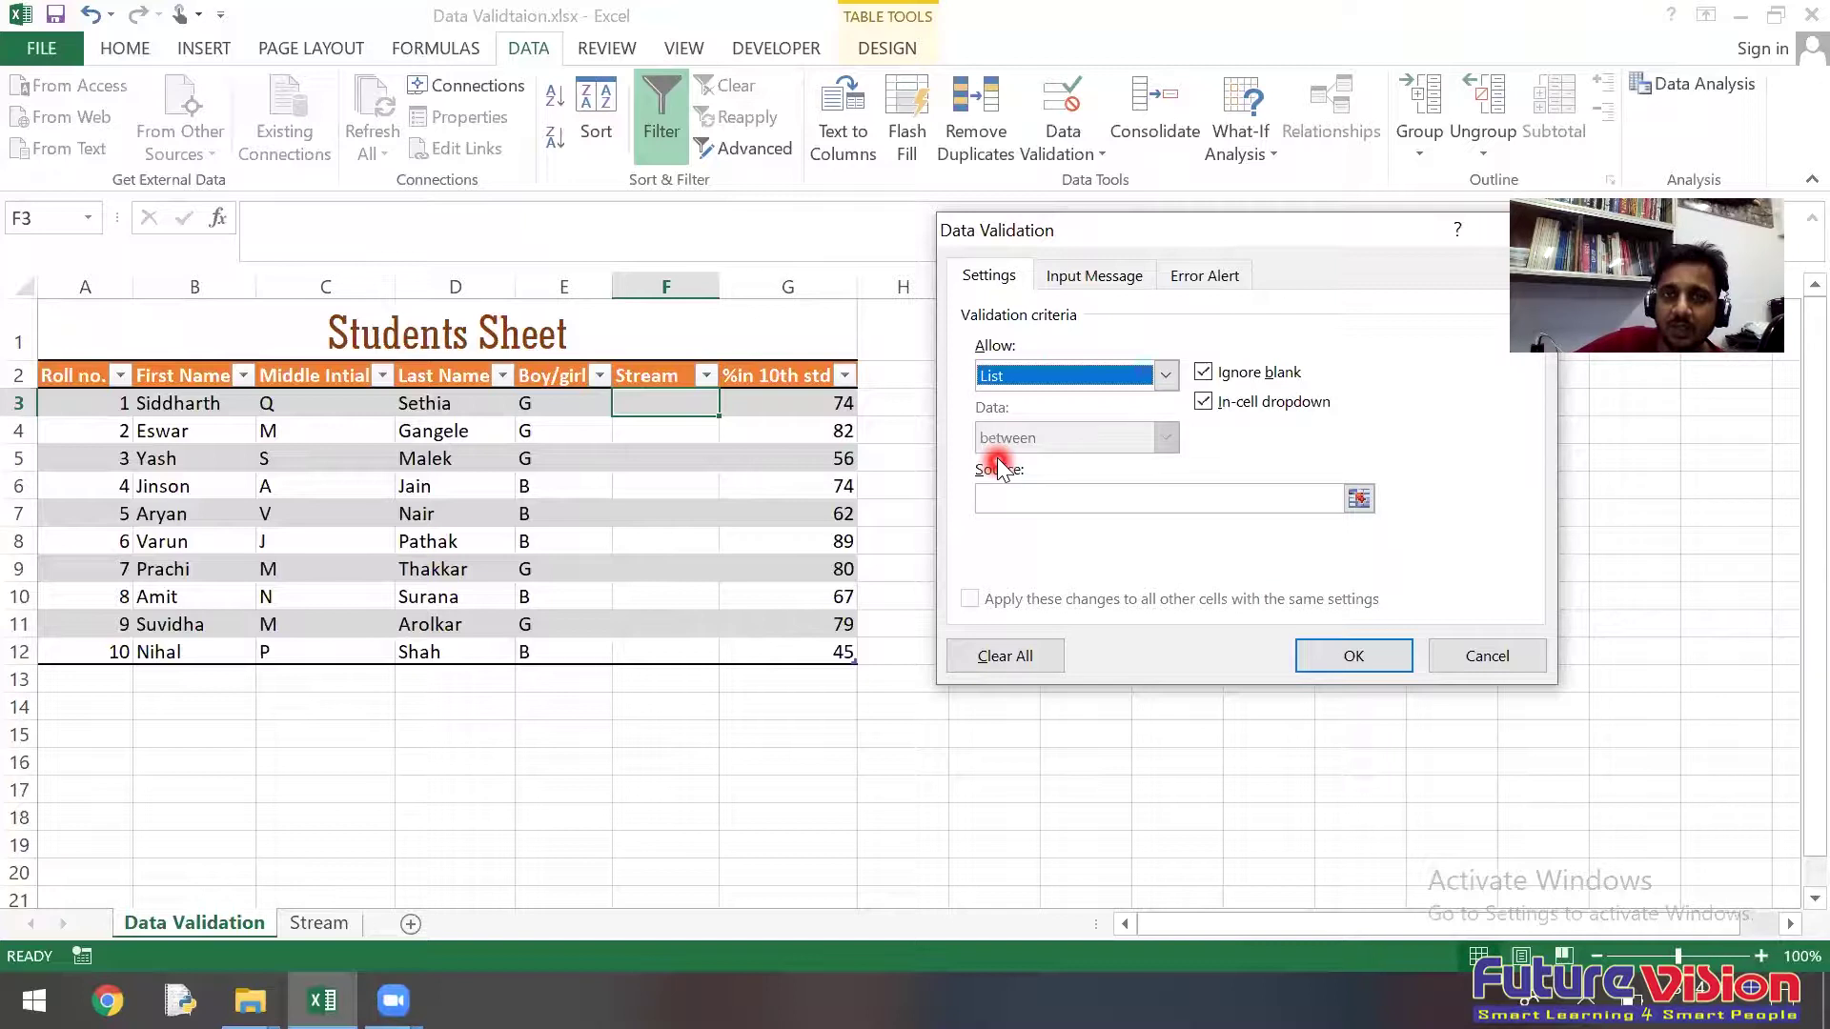
pyautogui.click(1018, 497)
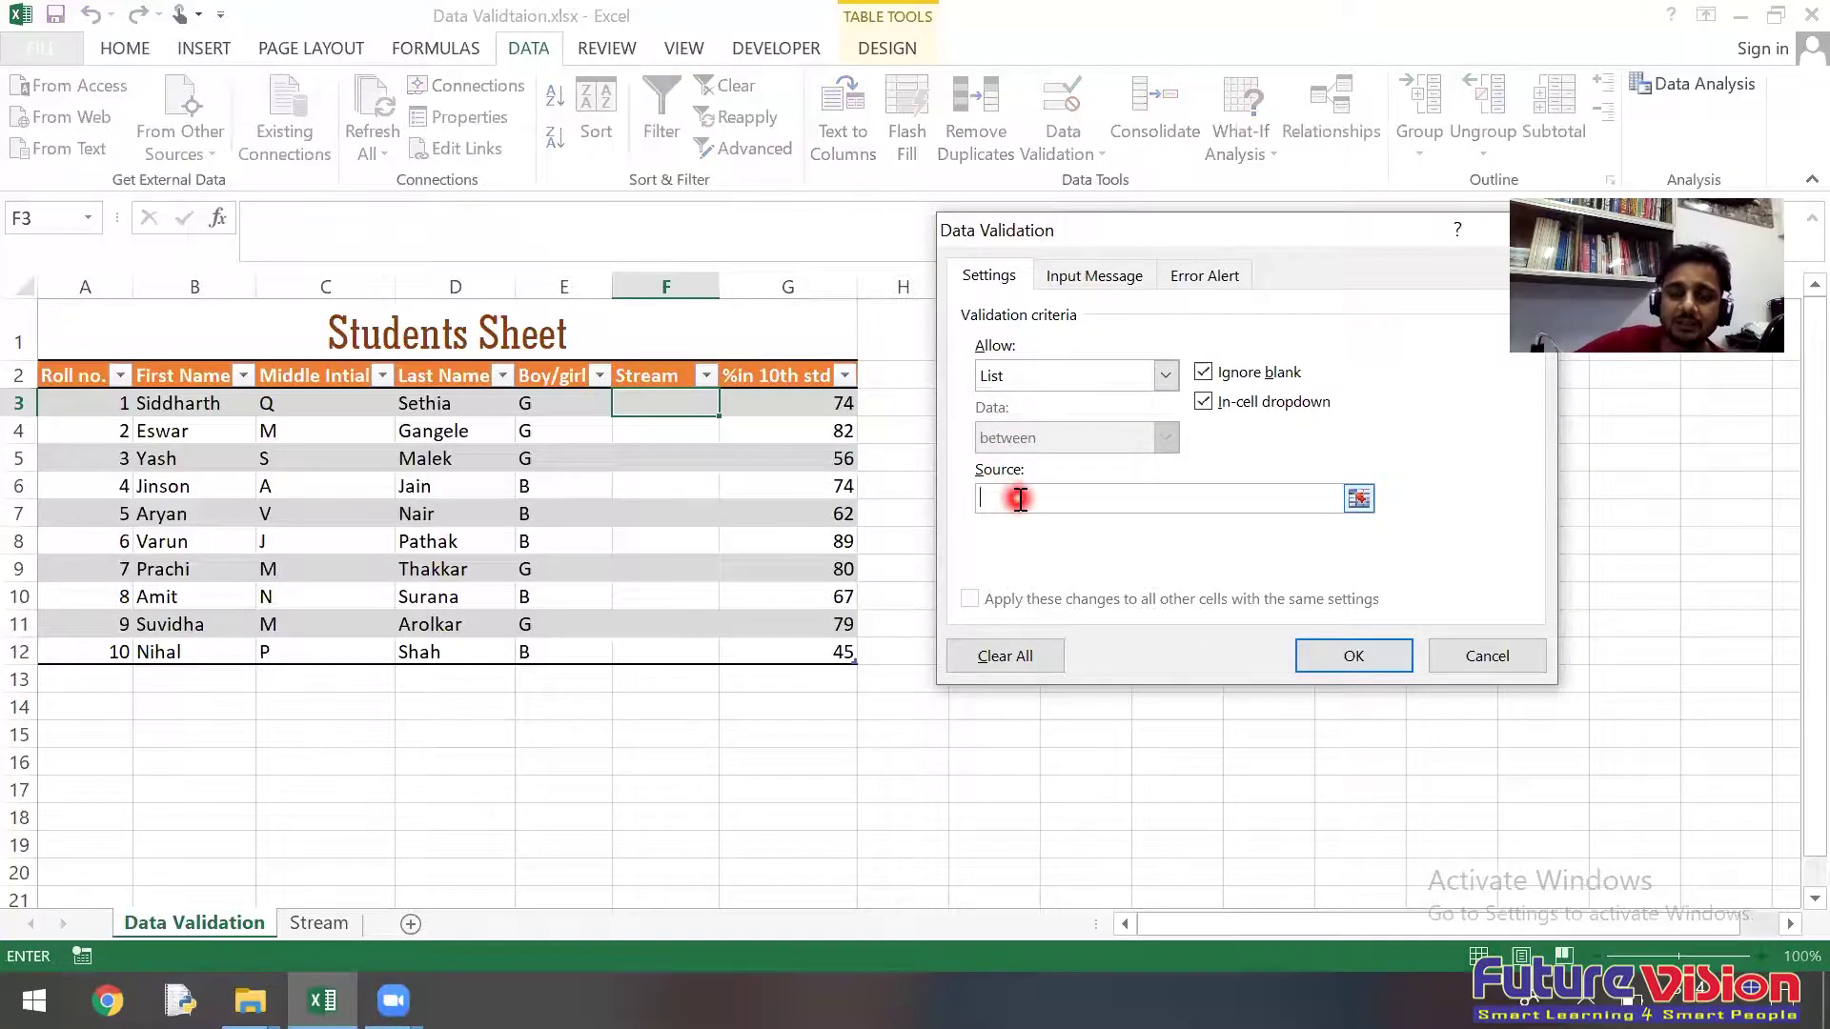
pyautogui.write('=s')
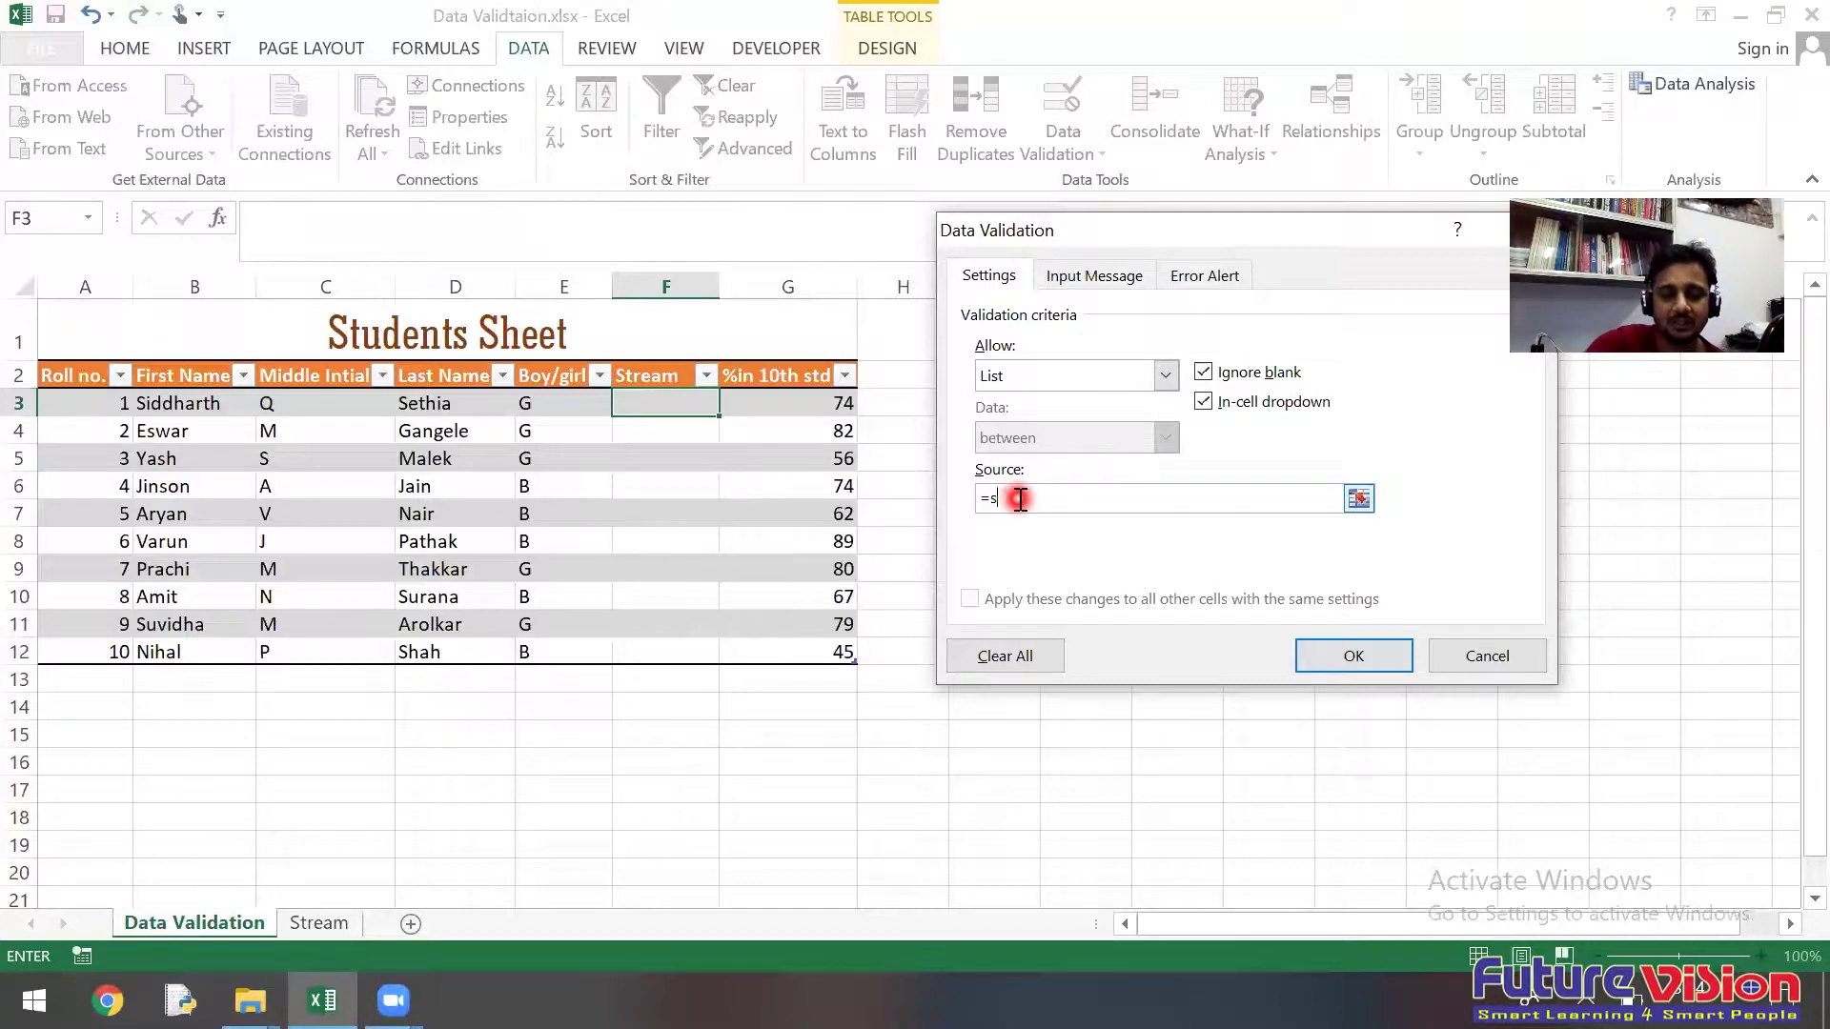
pyautogui.write('ram')
pyautogui.press('BackSpace')
pyautogui.press('BackSpace')
pyautogui.press('BackSpace')
pyautogui.press('BackSpace')
pyautogui.write('ream')
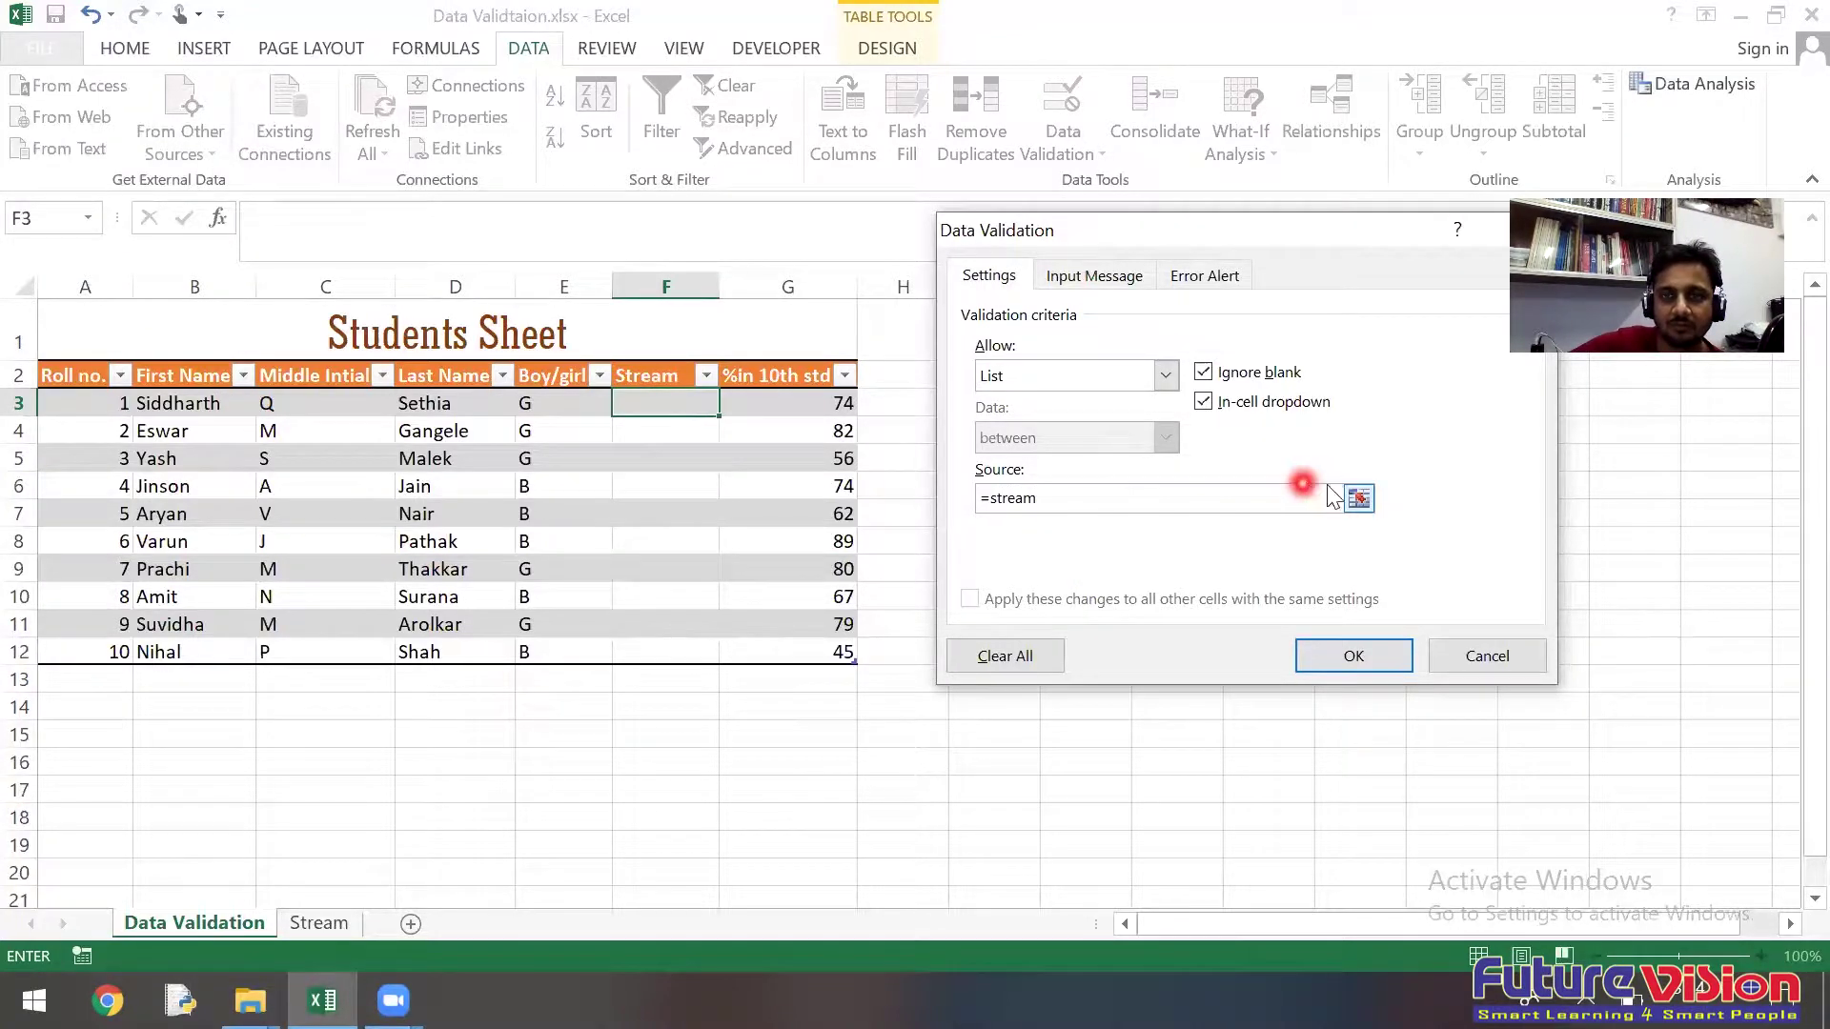
pyautogui.click(1364, 656)
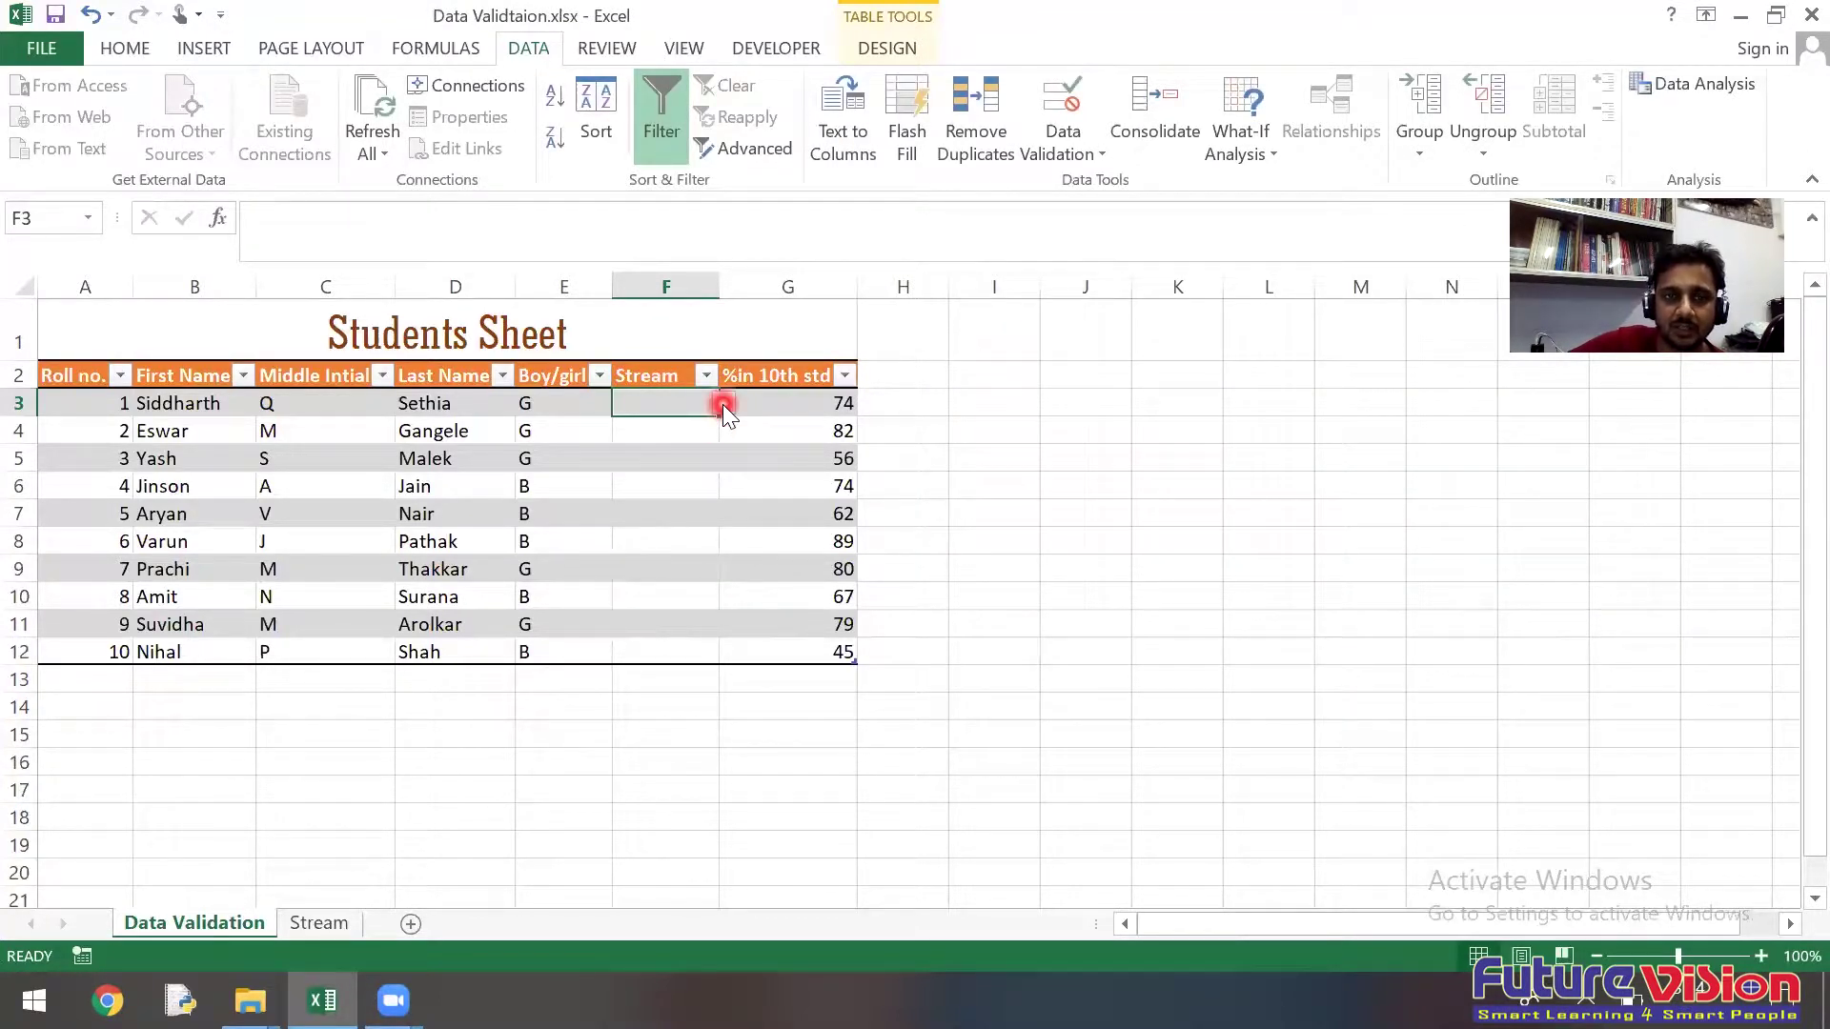
pyautogui.click(722, 404)
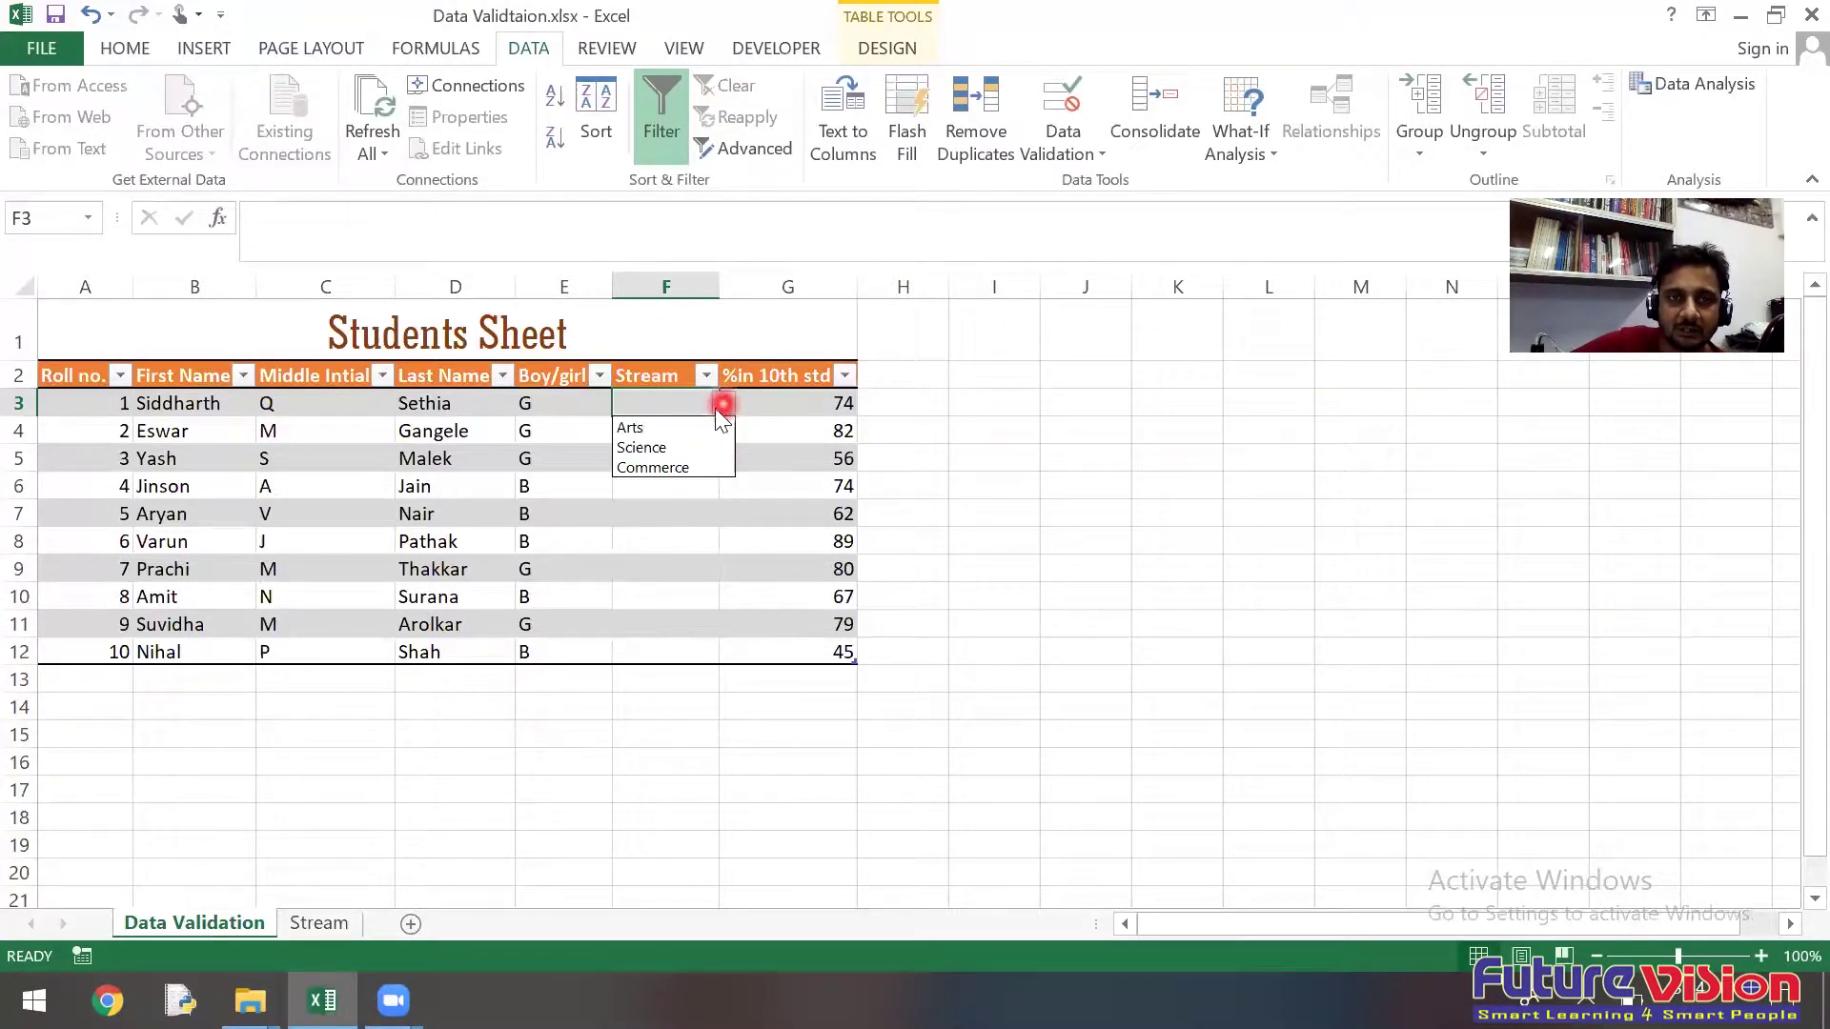
# Step: Choose Arts in F3 and apply the =stream list validation to F4:F12
pyautogui.click(658, 426)
pyautogui.click(670, 433)
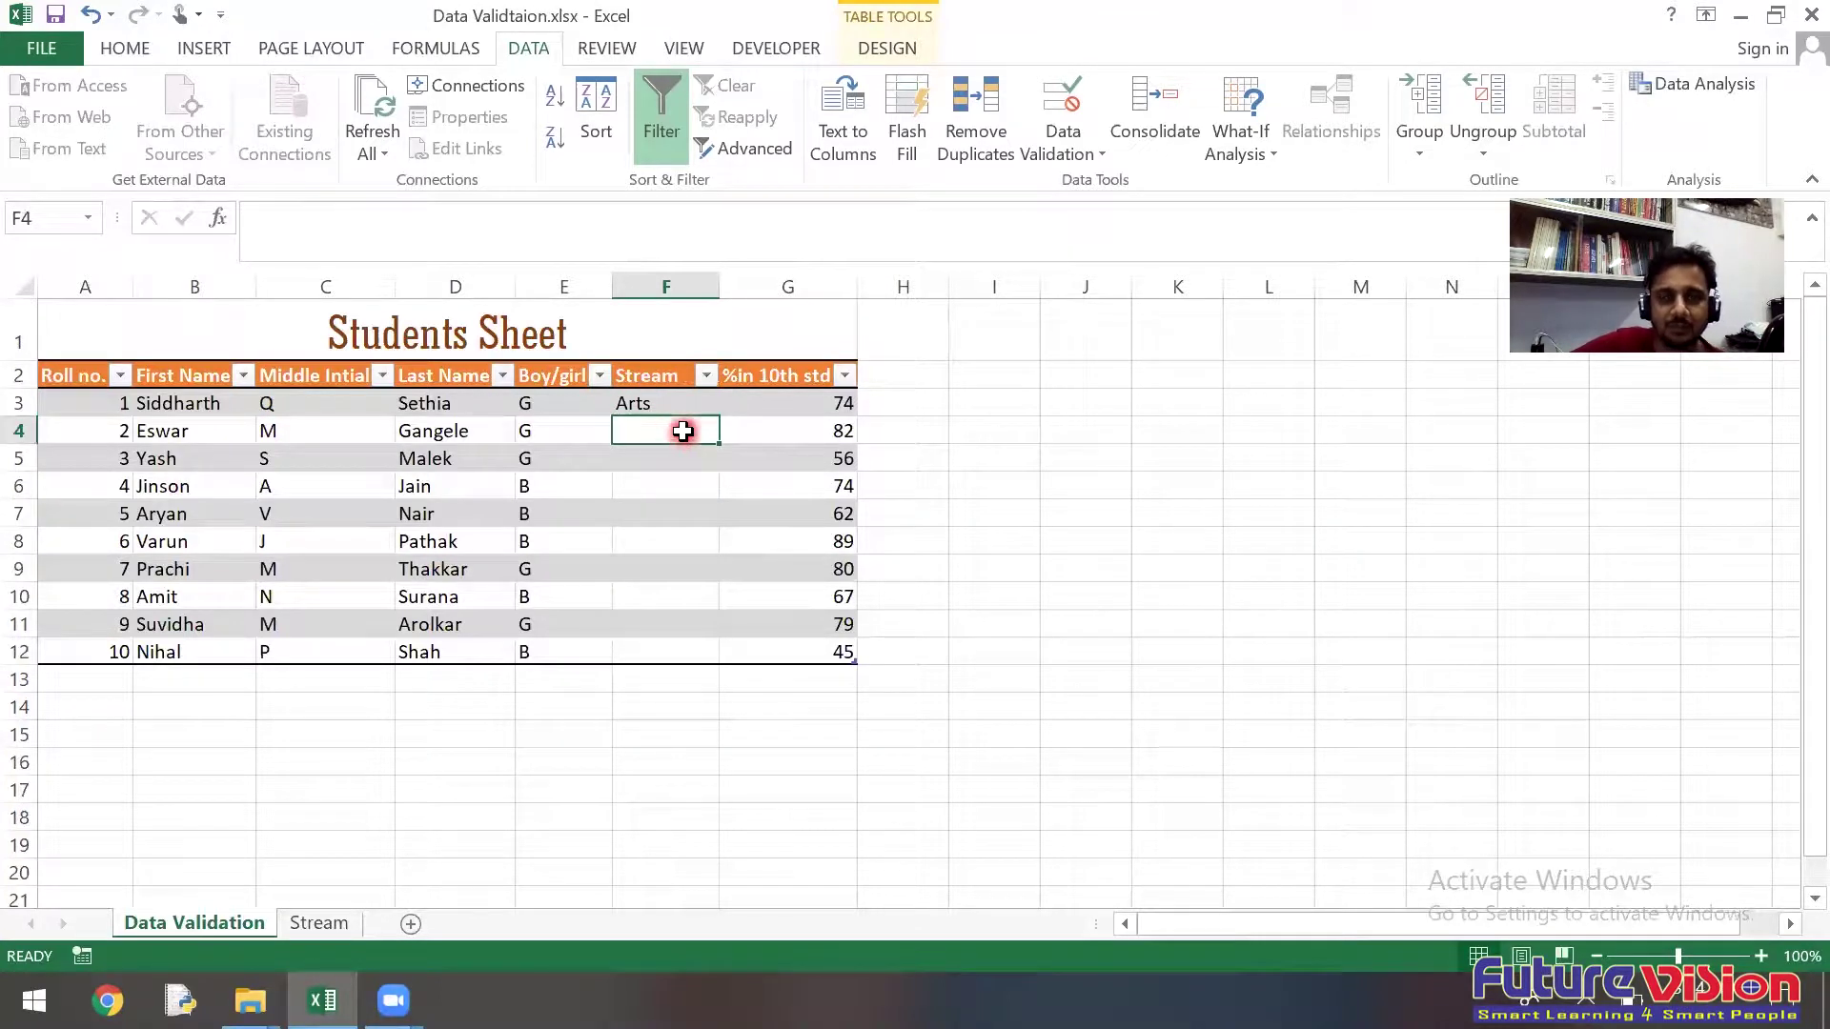
pyautogui.moveTo(670, 433); pyautogui.dragTo(667, 648)
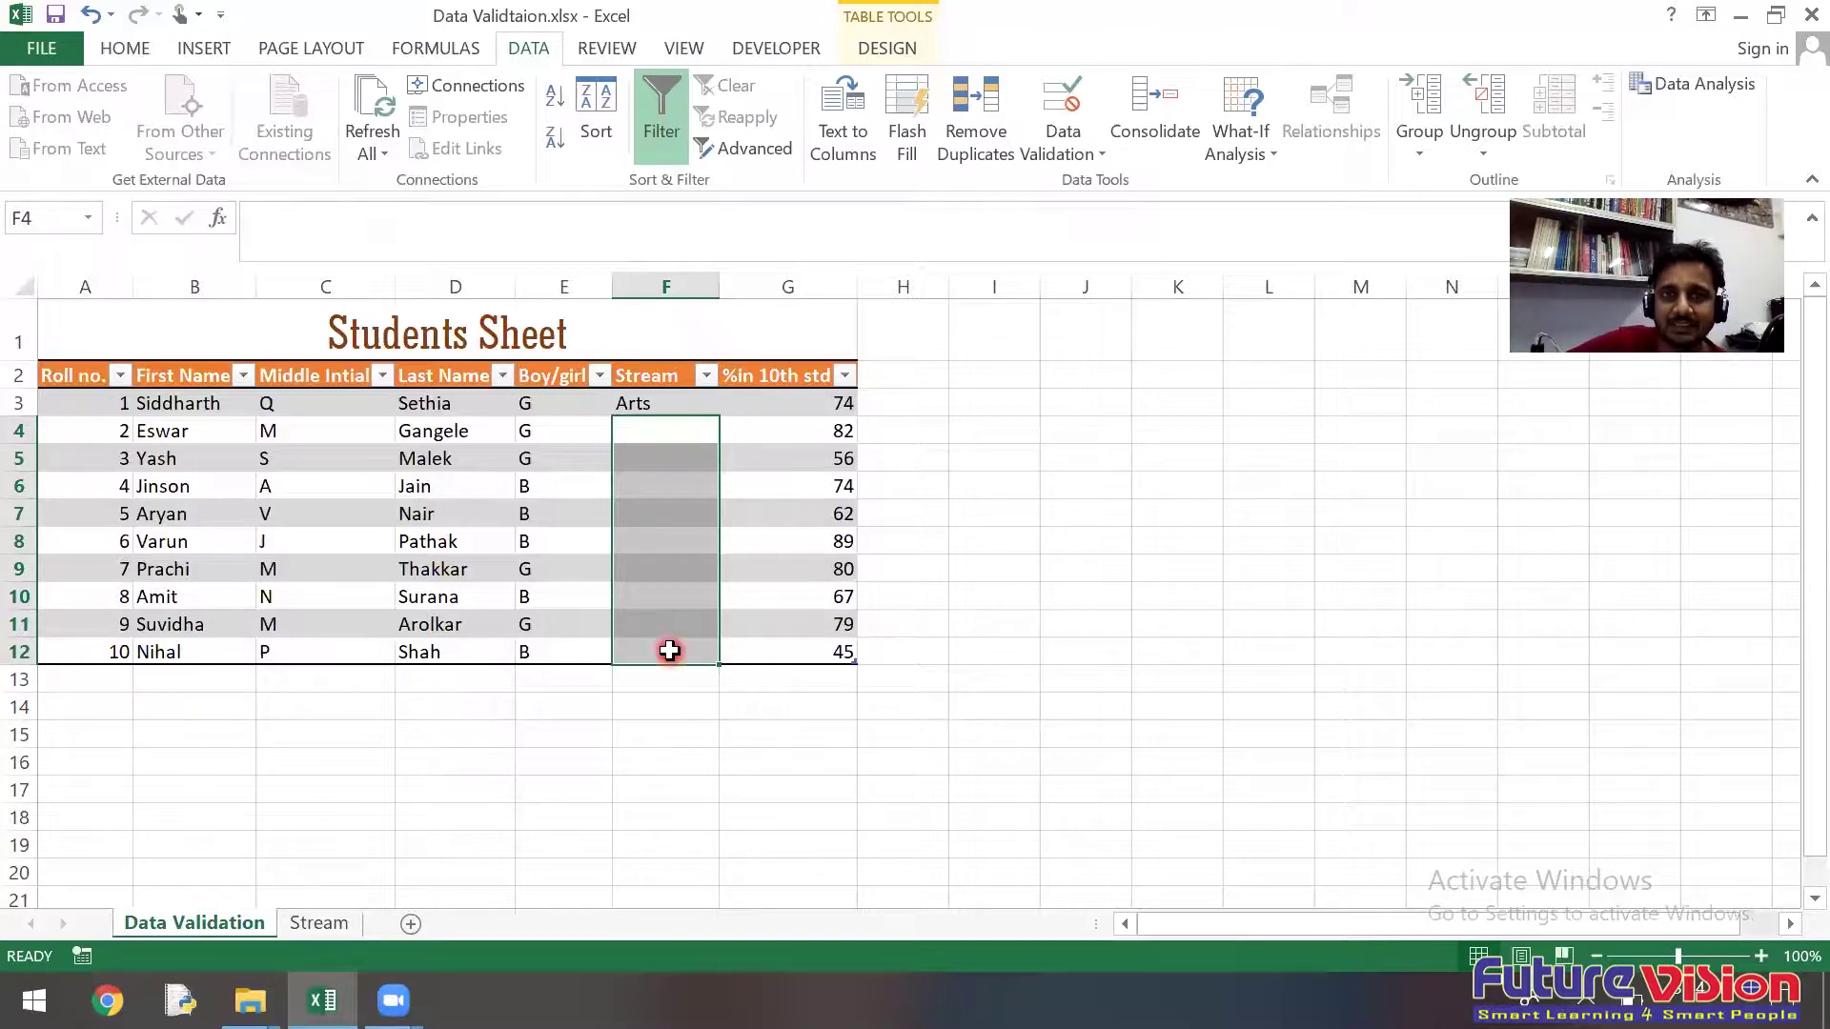
pyautogui.click(1066, 109)
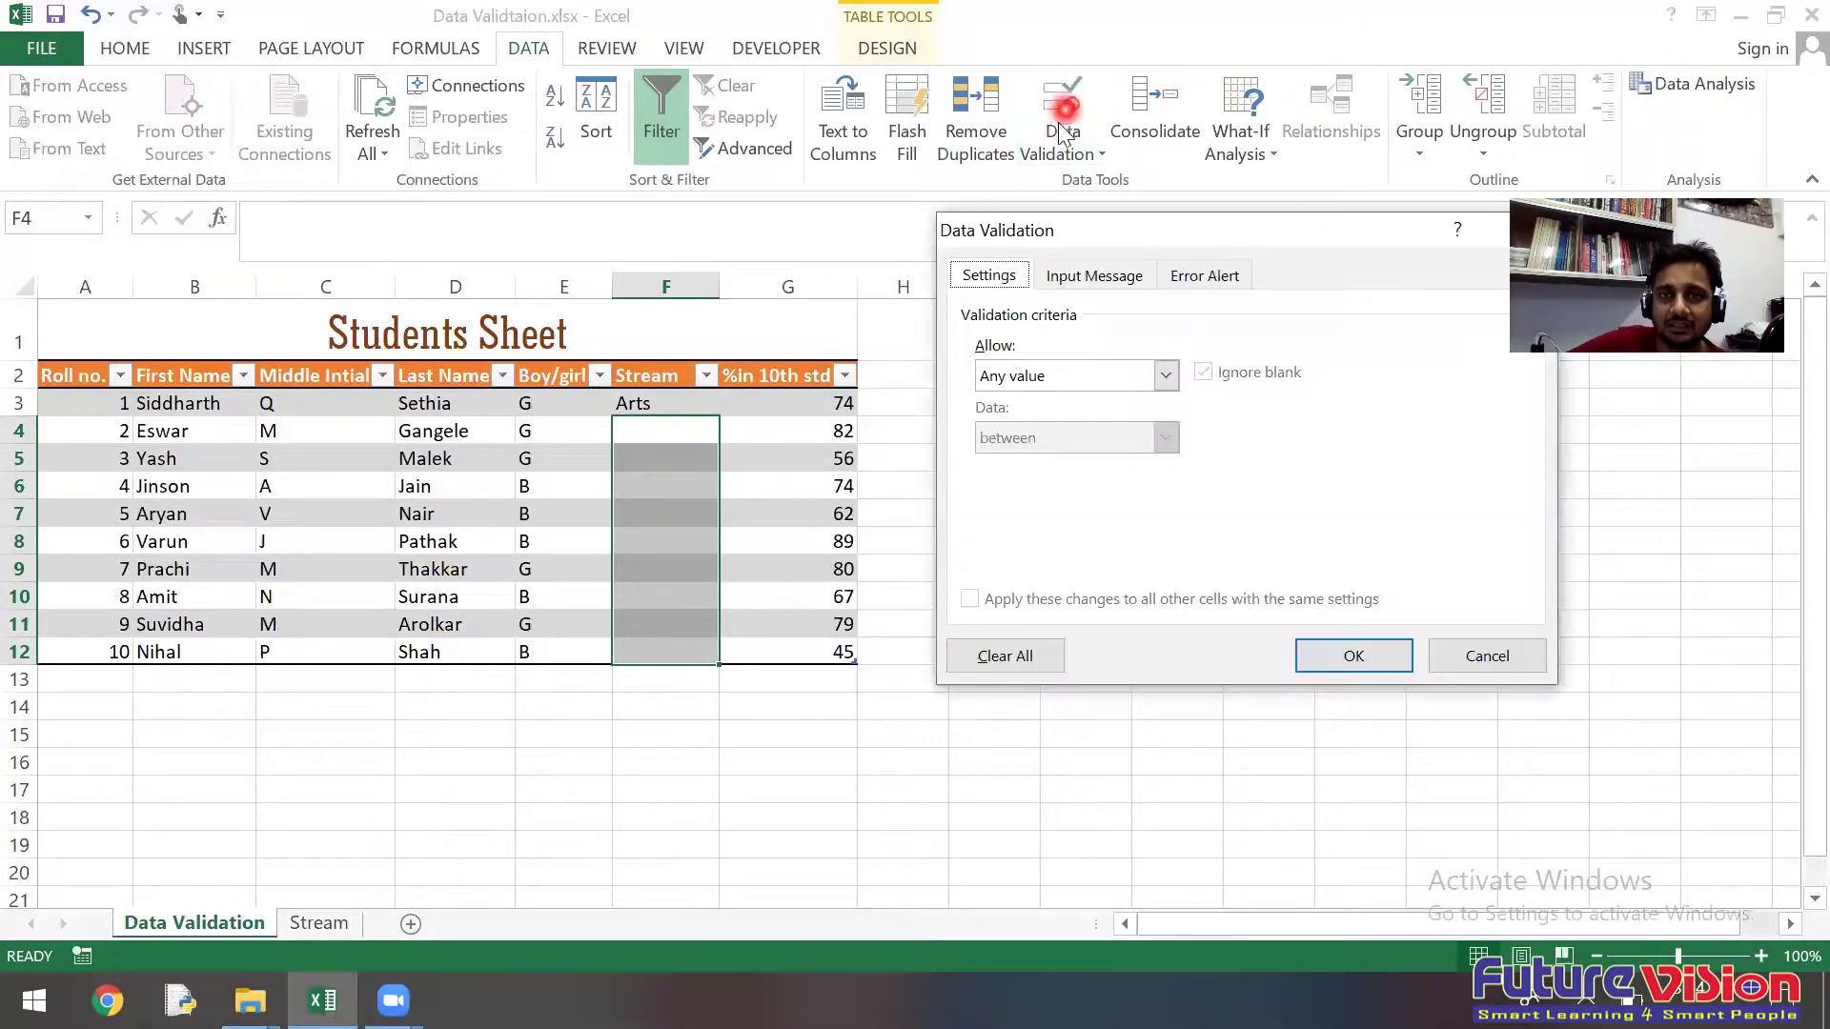
pyautogui.click(1010, 375)
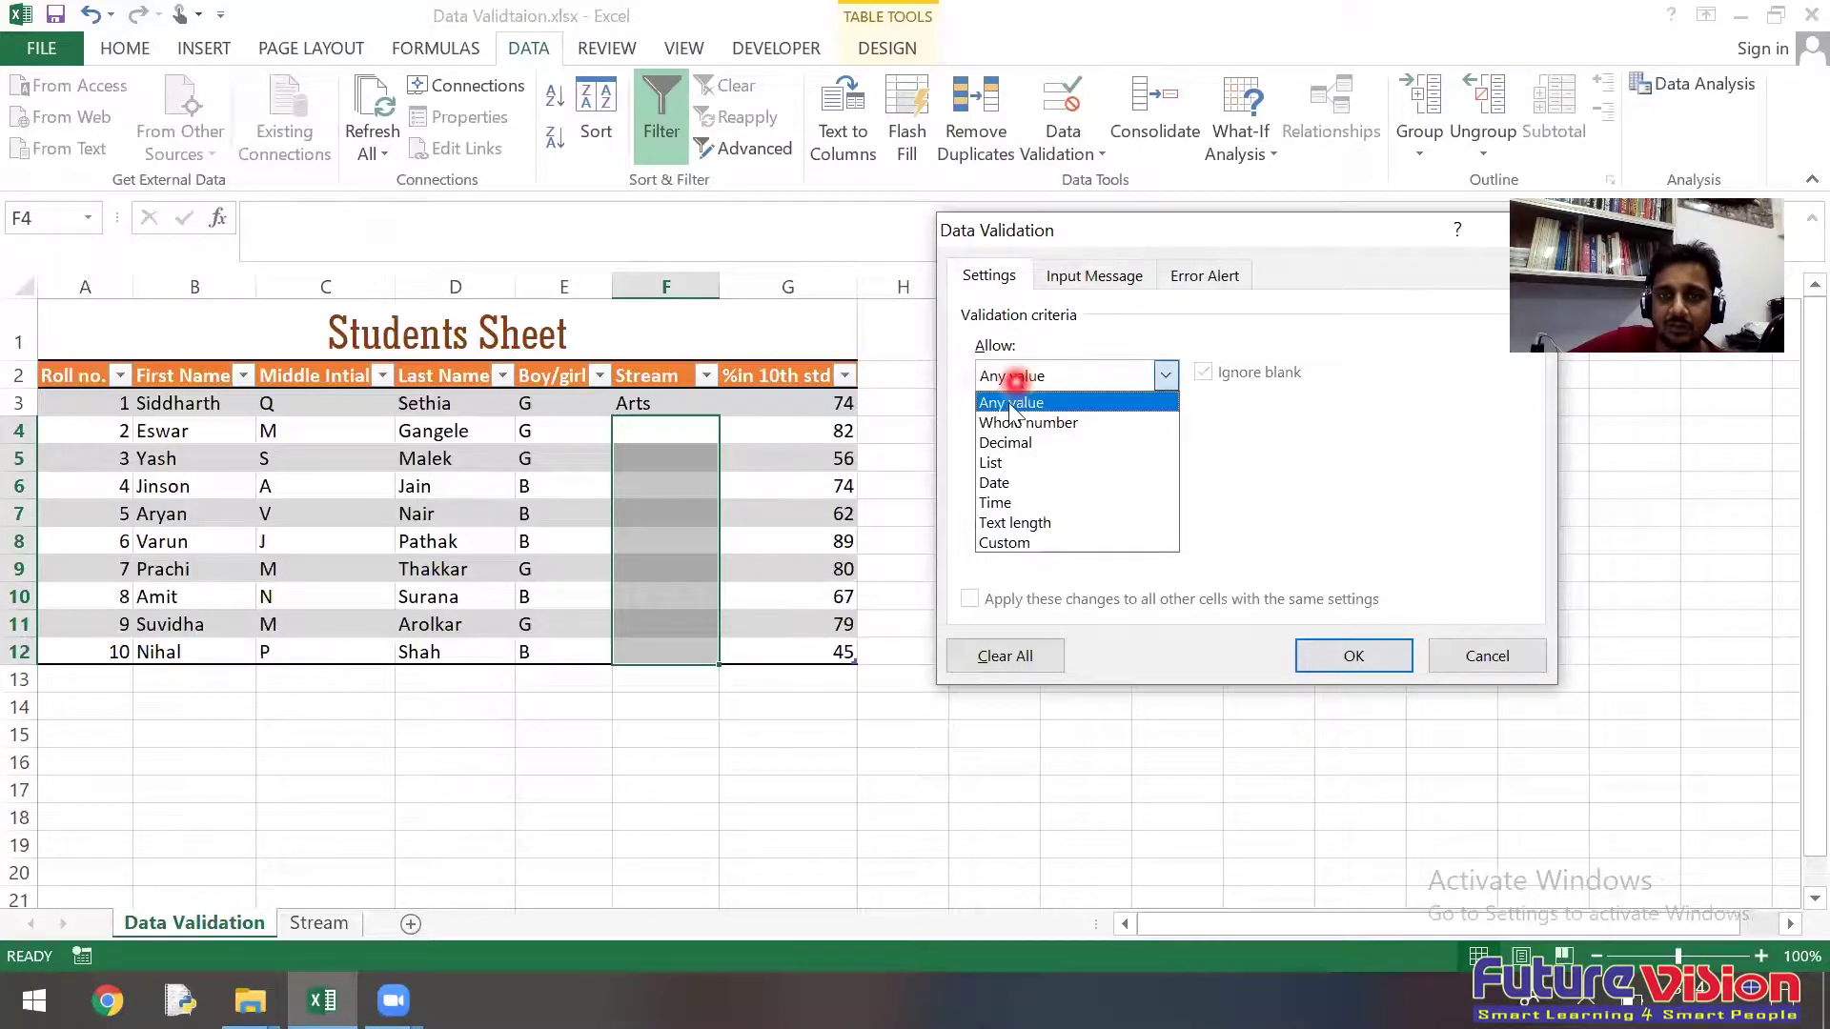
pyautogui.click(1010, 463)
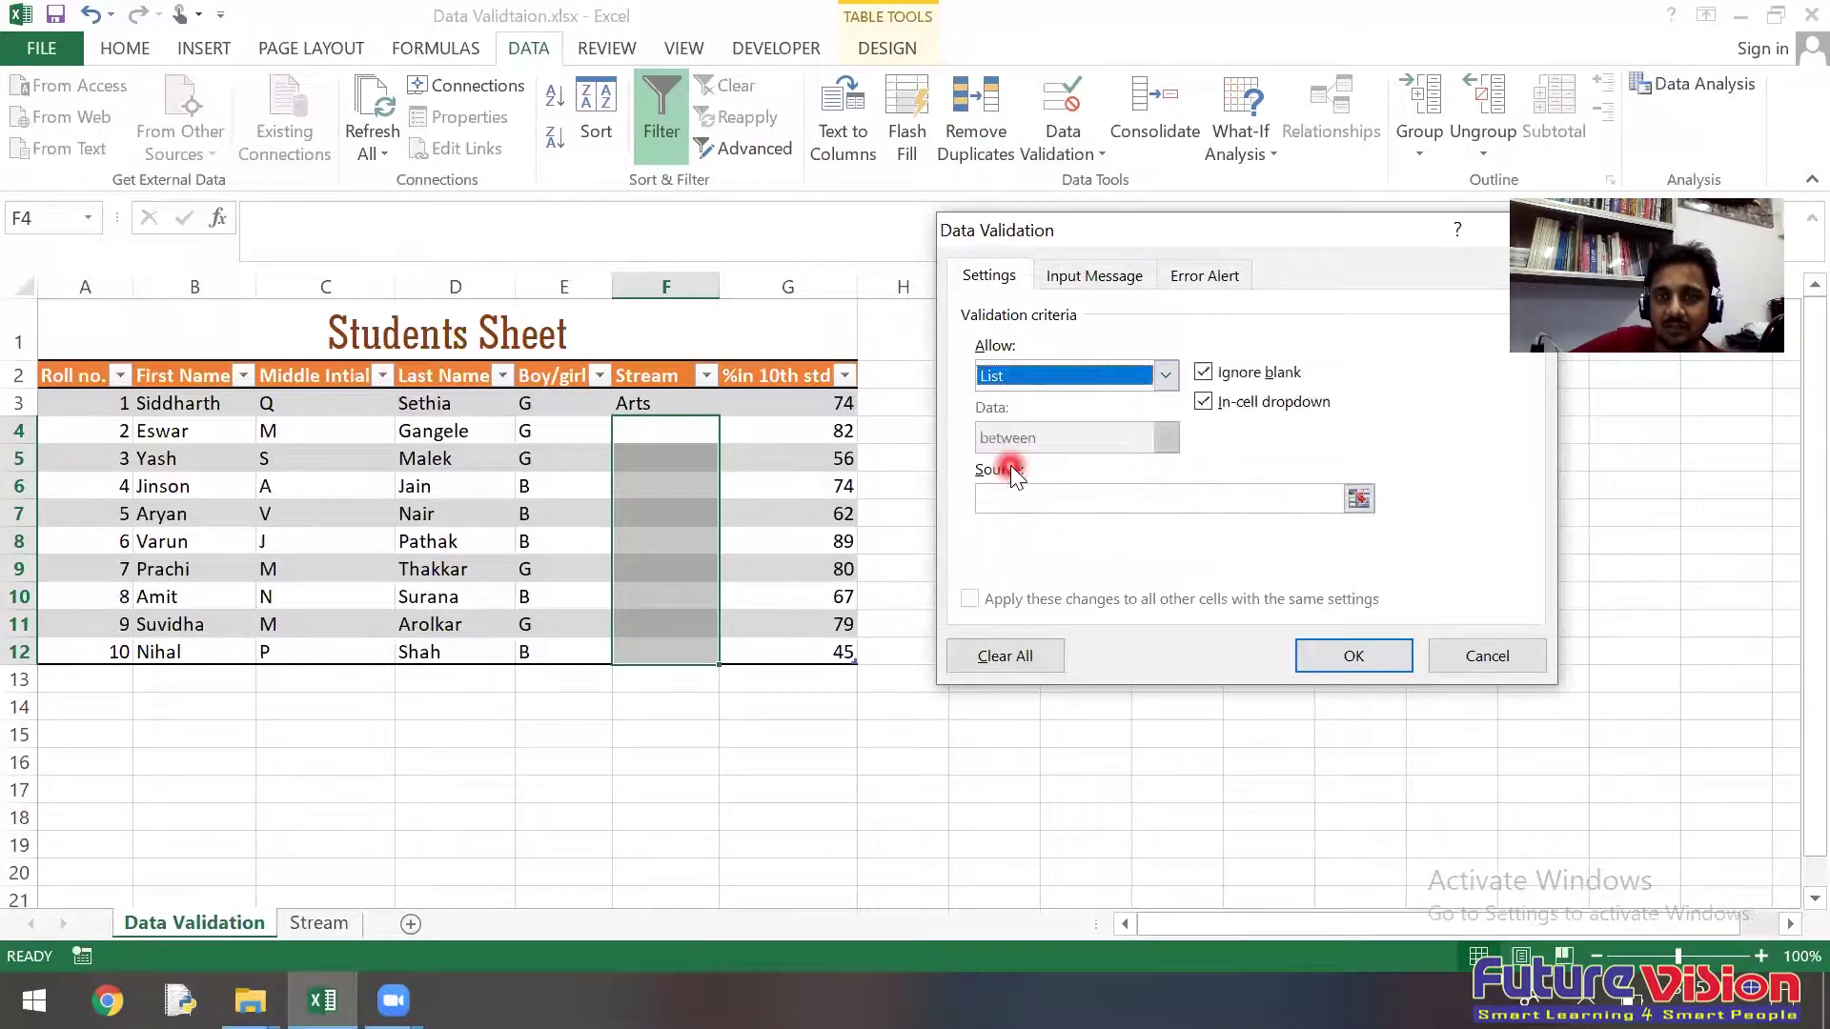
pyautogui.click(1056, 506)
pyautogui.write('=stream')
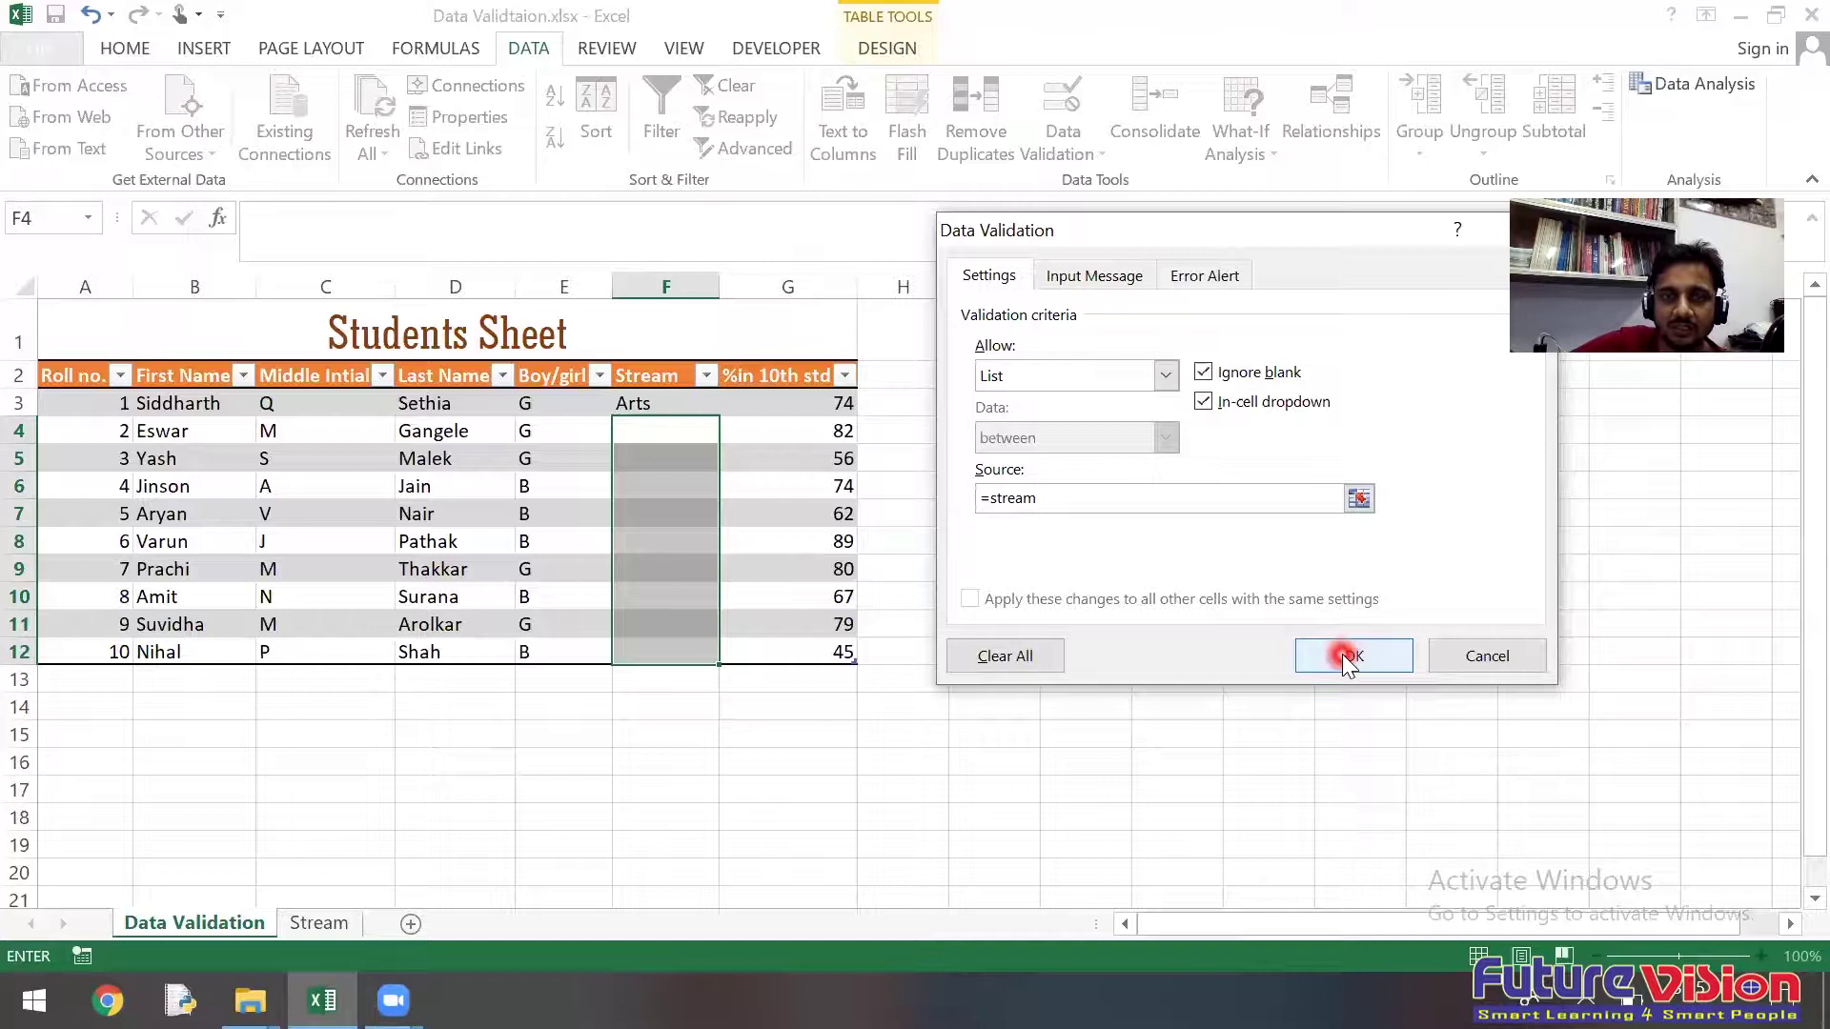
pyautogui.click(1347, 657)
# Step: Pick Science in F4 and Commerce in F5 from the dropdowns
pyautogui.click(722, 431)
pyautogui.click(671, 467)
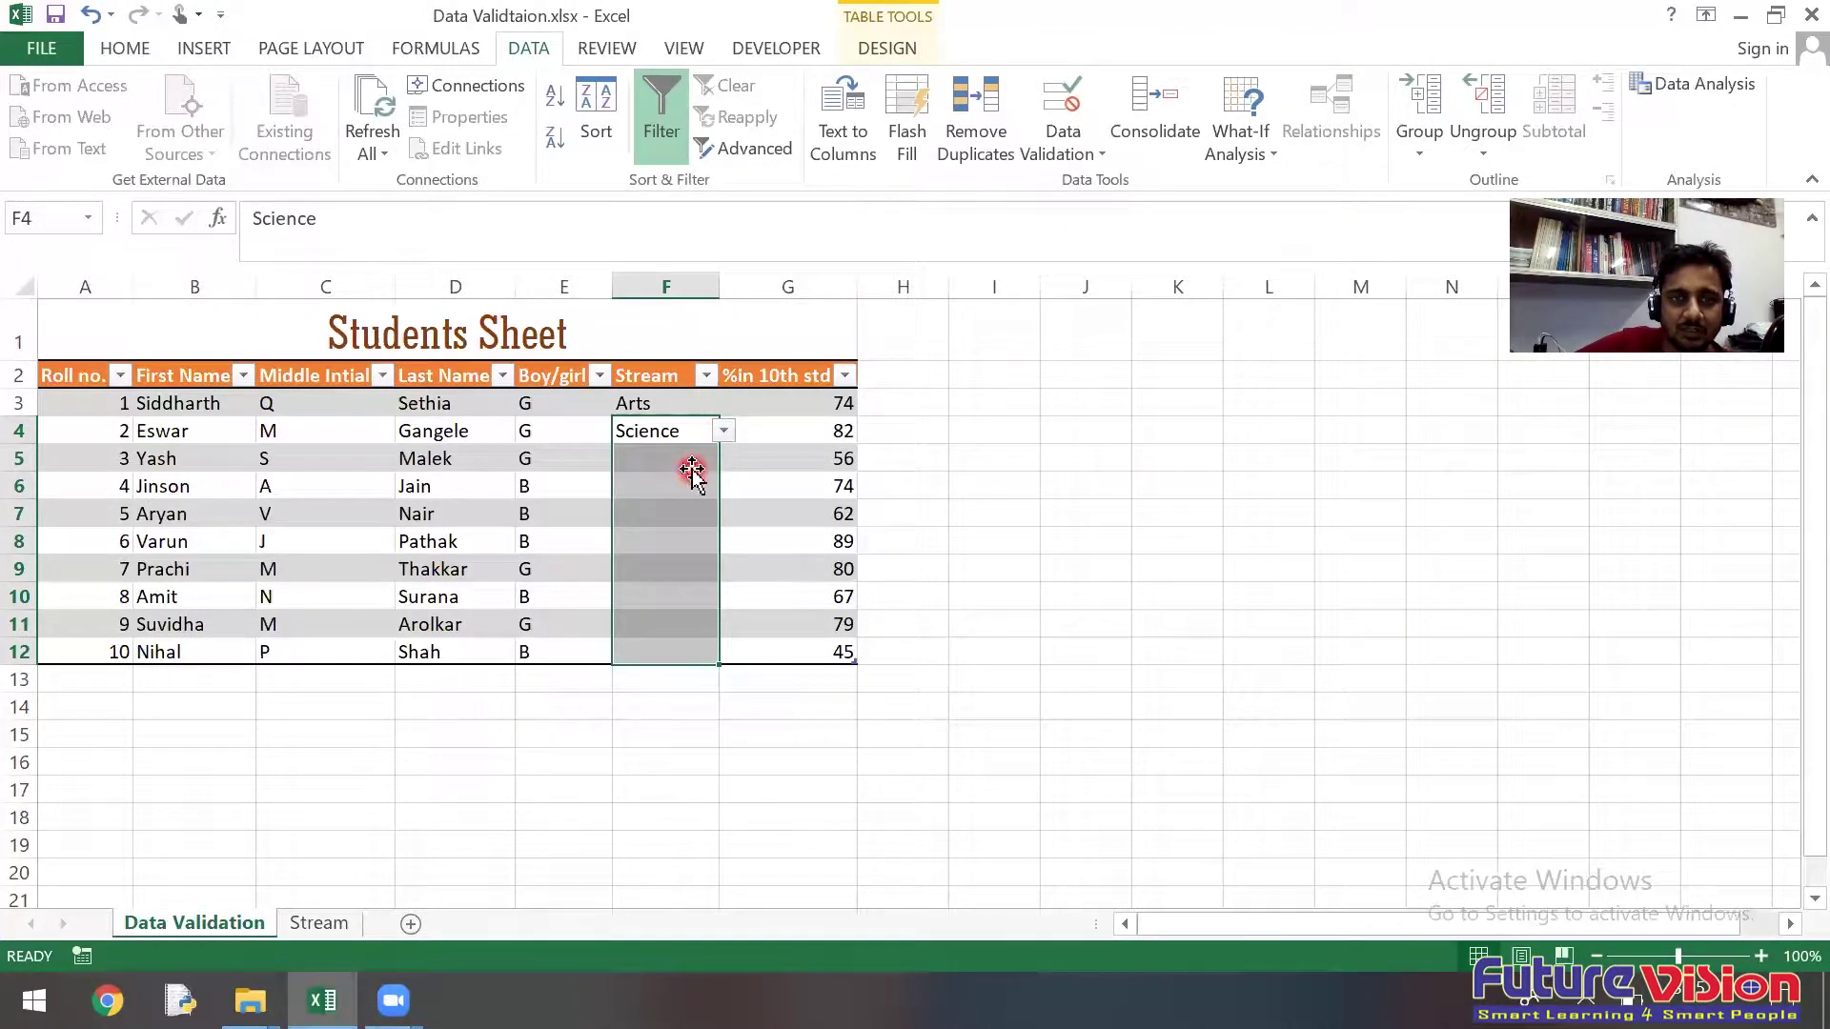
pyautogui.click(692, 469)
pyautogui.click(727, 467)
pyautogui.click(681, 528)
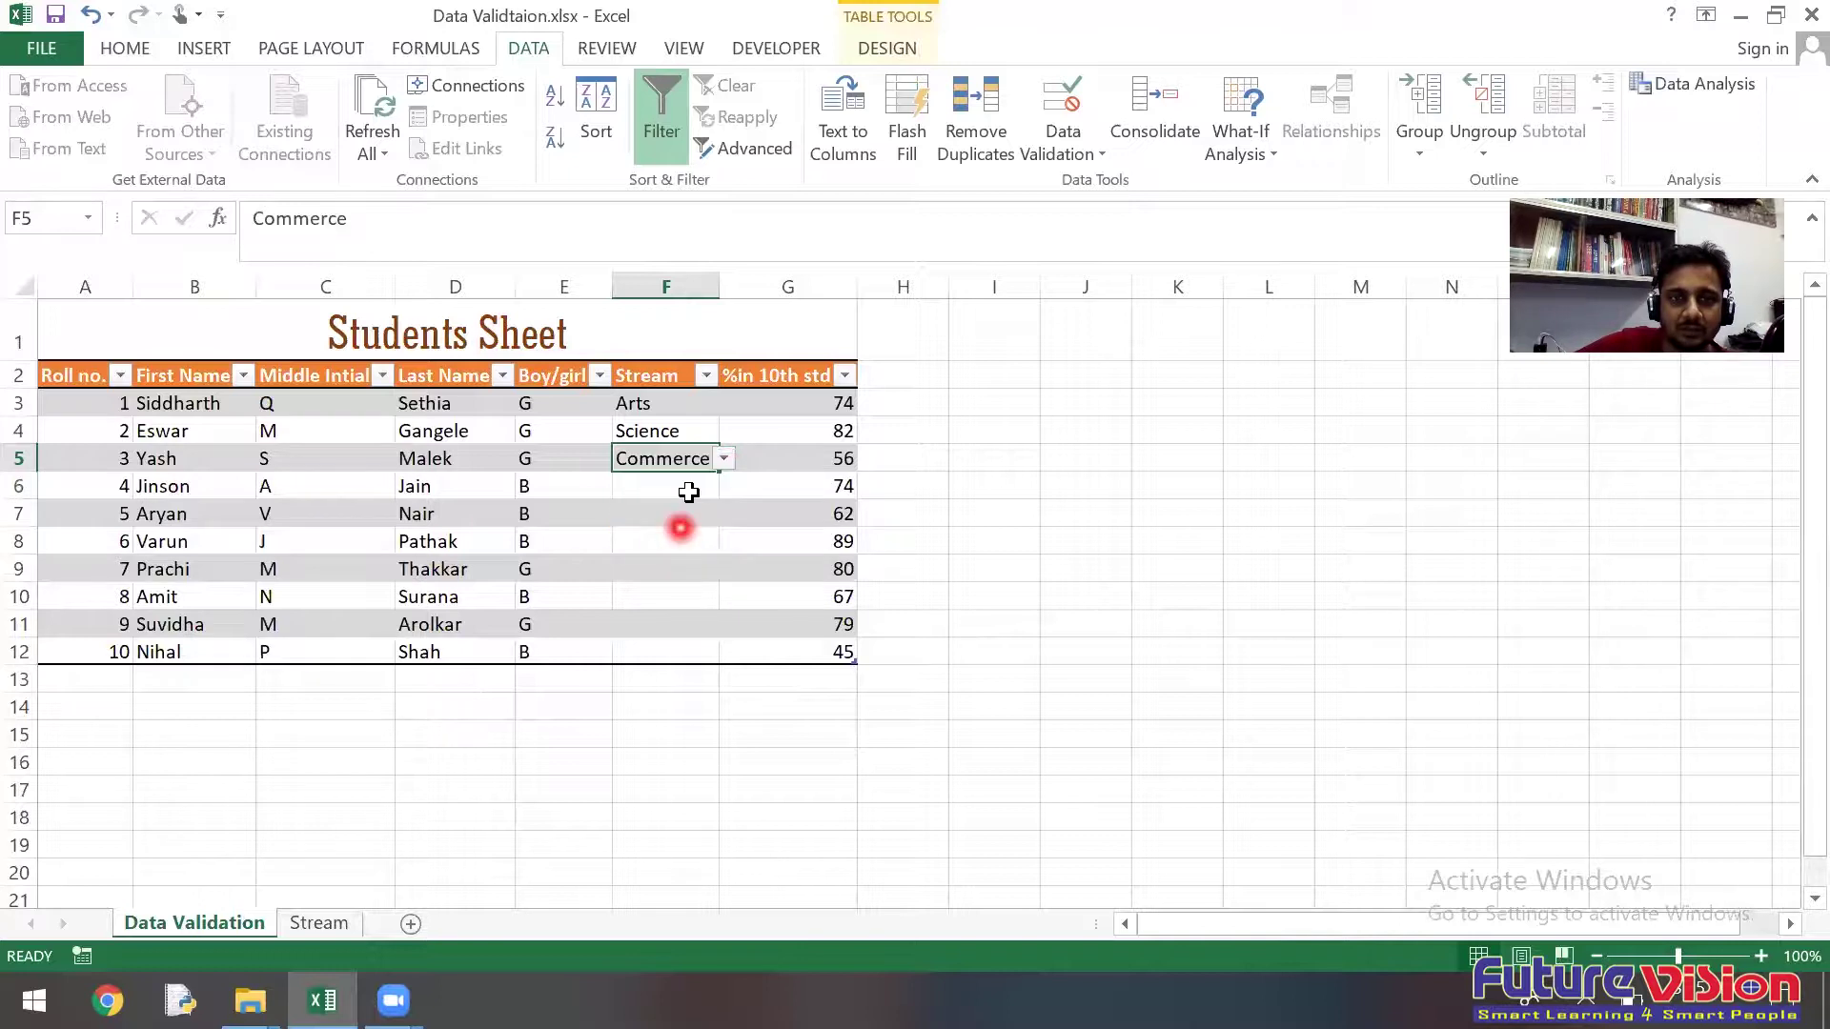
# Step: Pick Commerce, Science and Arts from the stream dropdowns in F6, F7 and F8
pyautogui.click(688, 491)
pyautogui.click(724, 486)
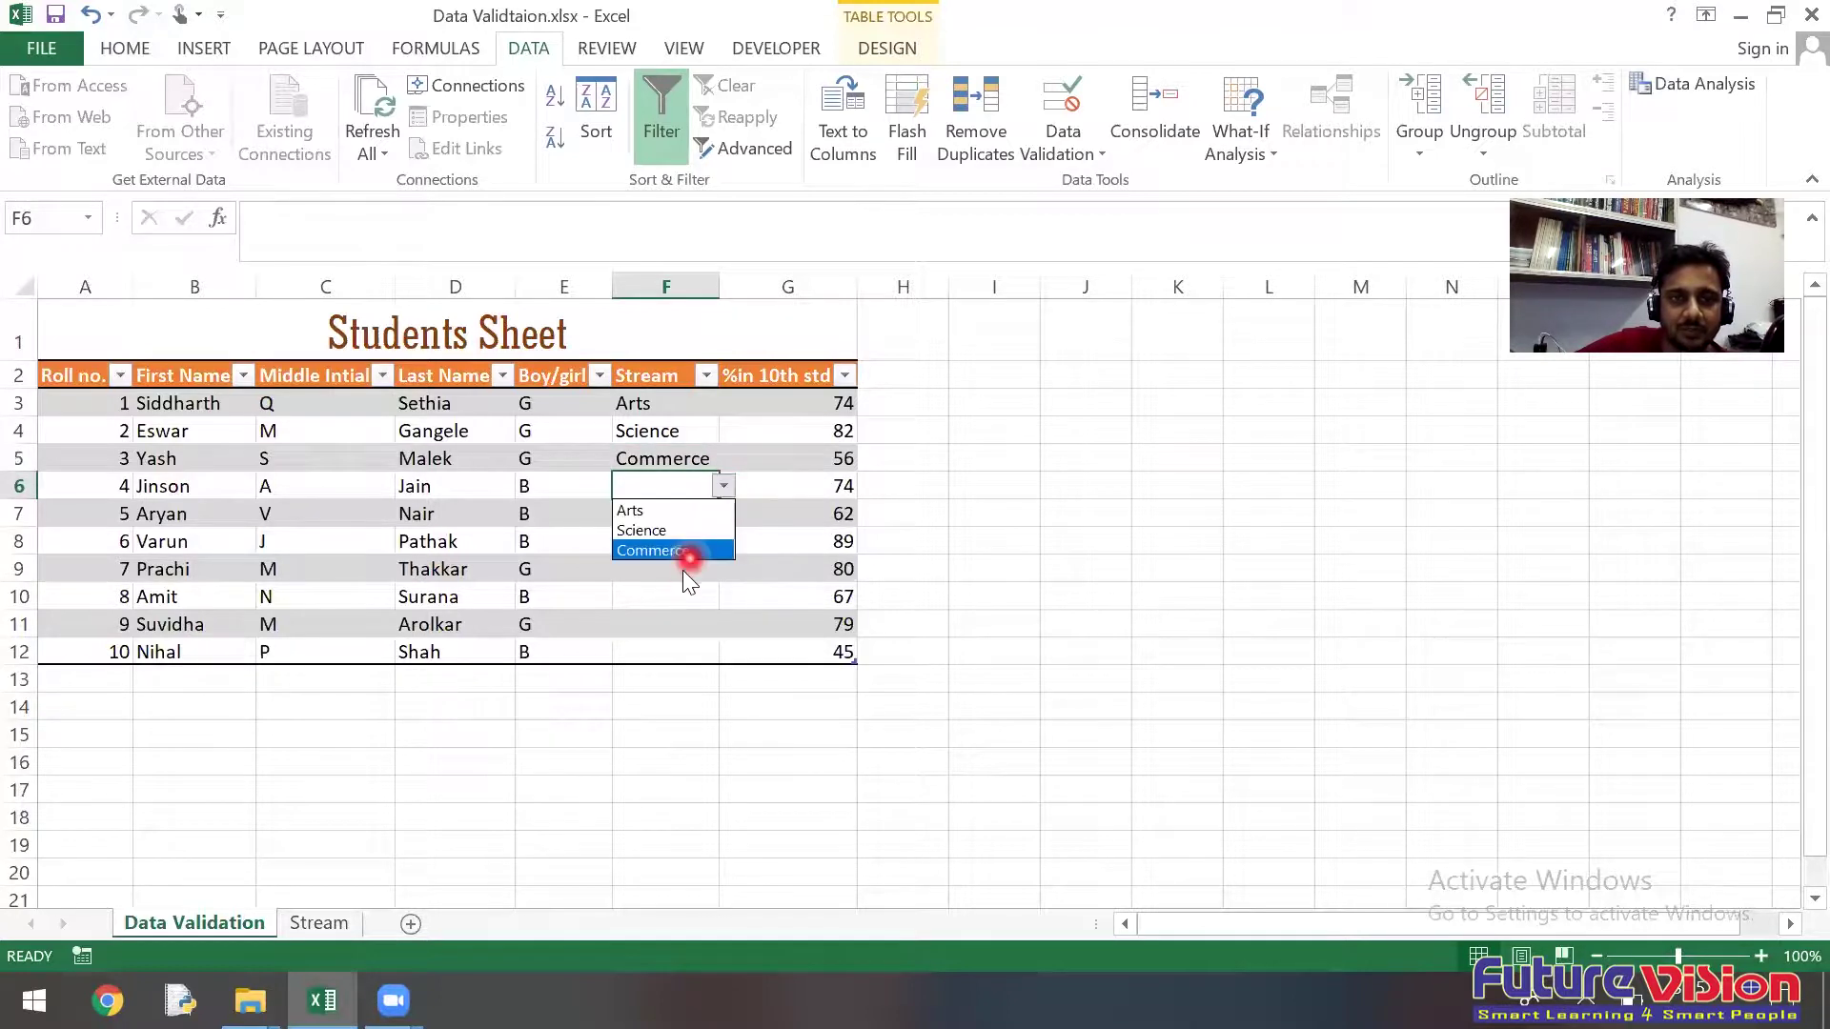
pyautogui.click(682, 550)
pyautogui.click(676, 519)
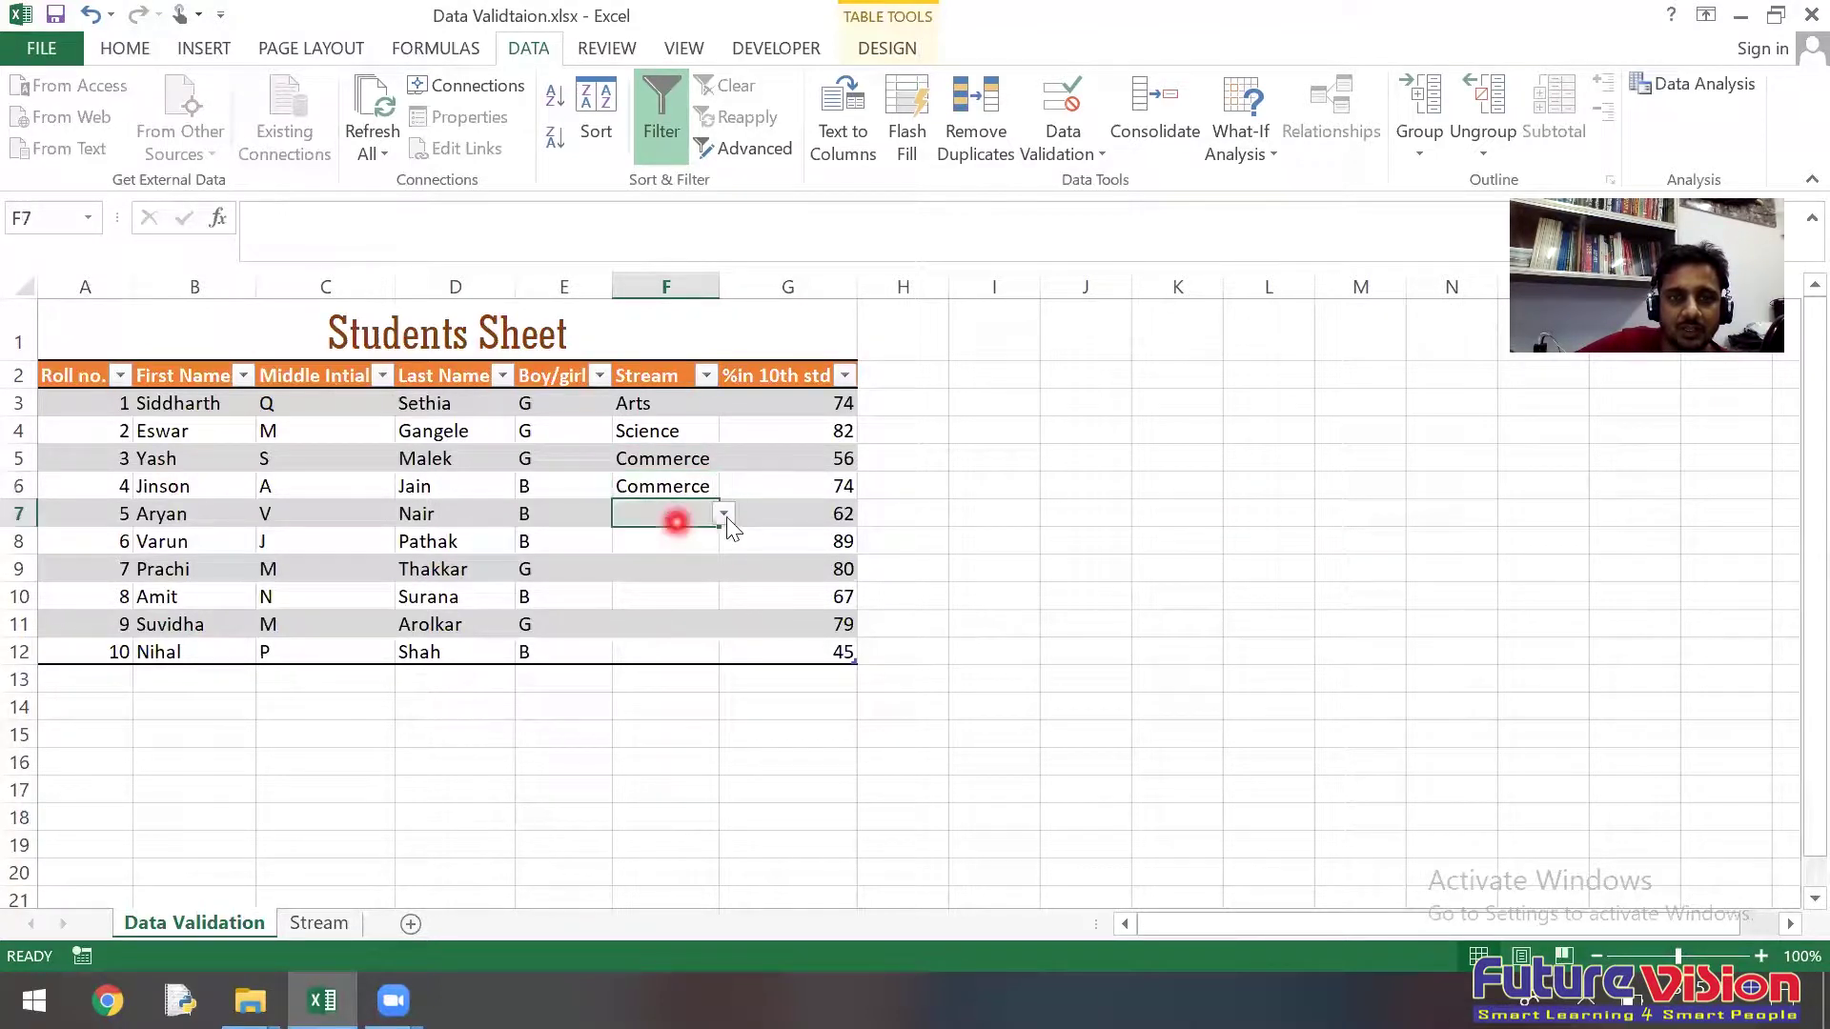
pyautogui.click(726, 517)
pyautogui.click(682, 549)
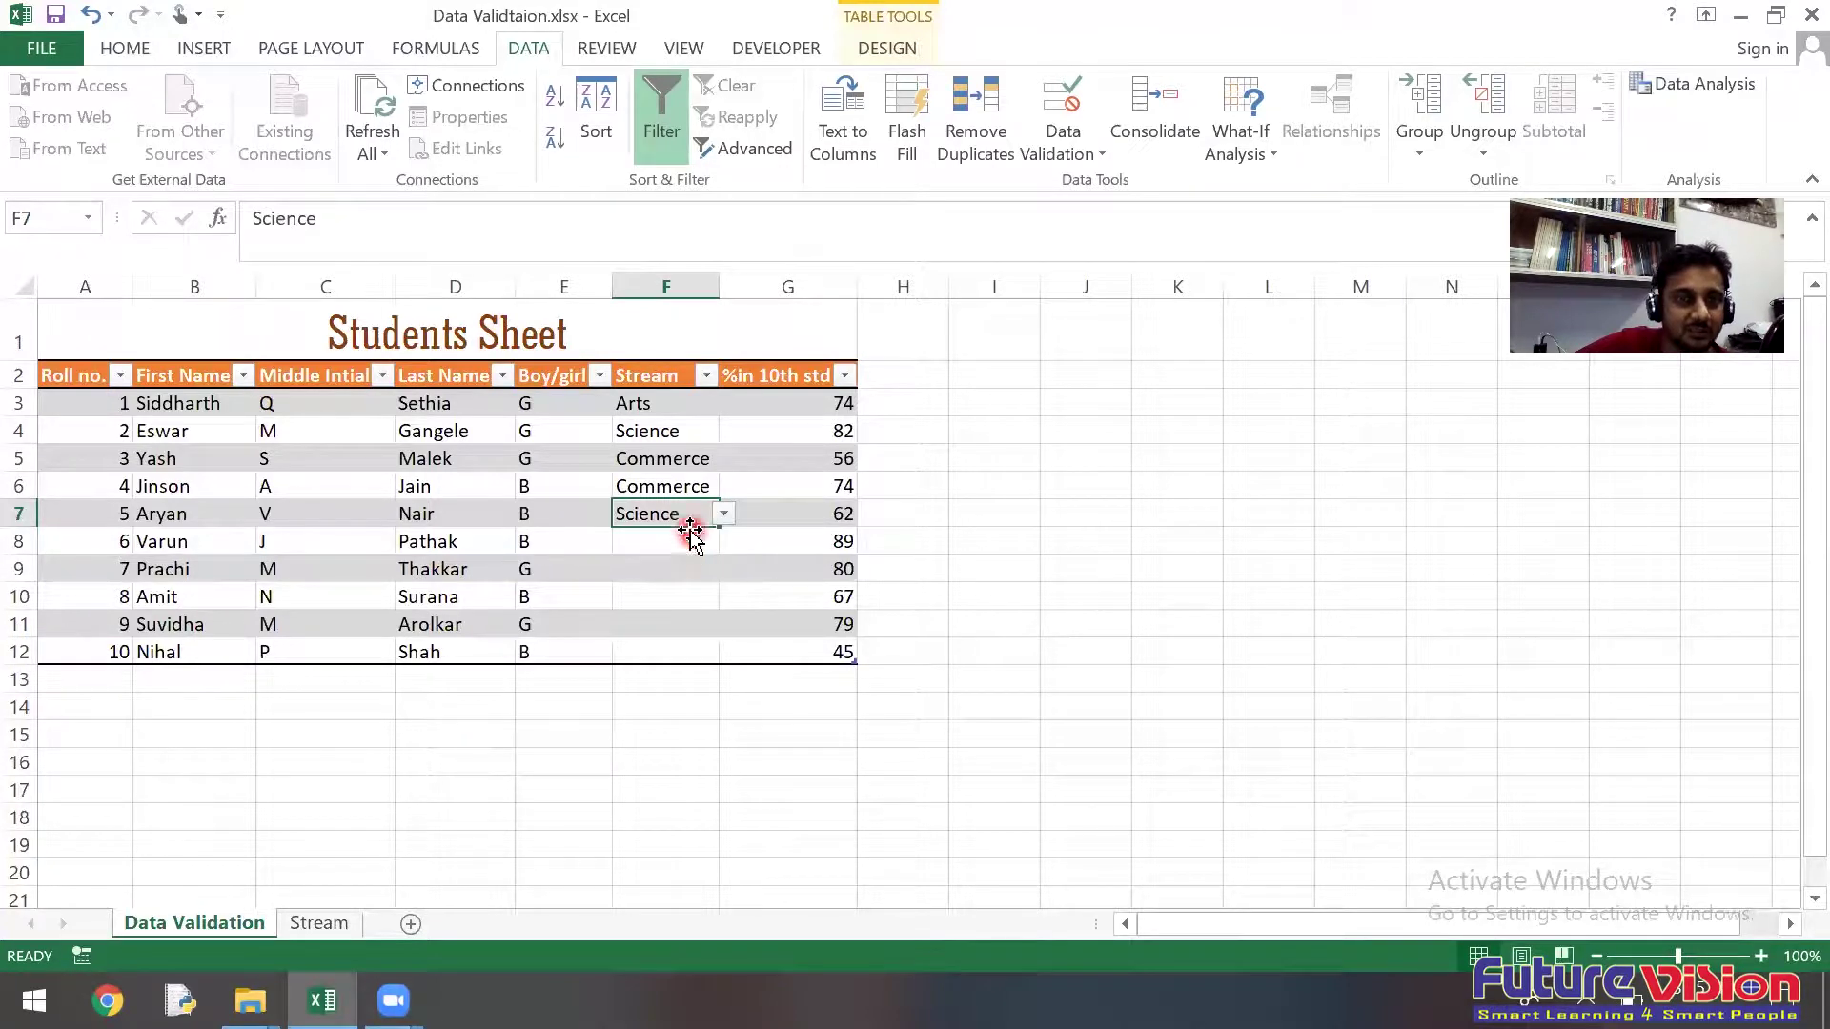
pyautogui.click(687, 543)
pyautogui.click(739, 540)
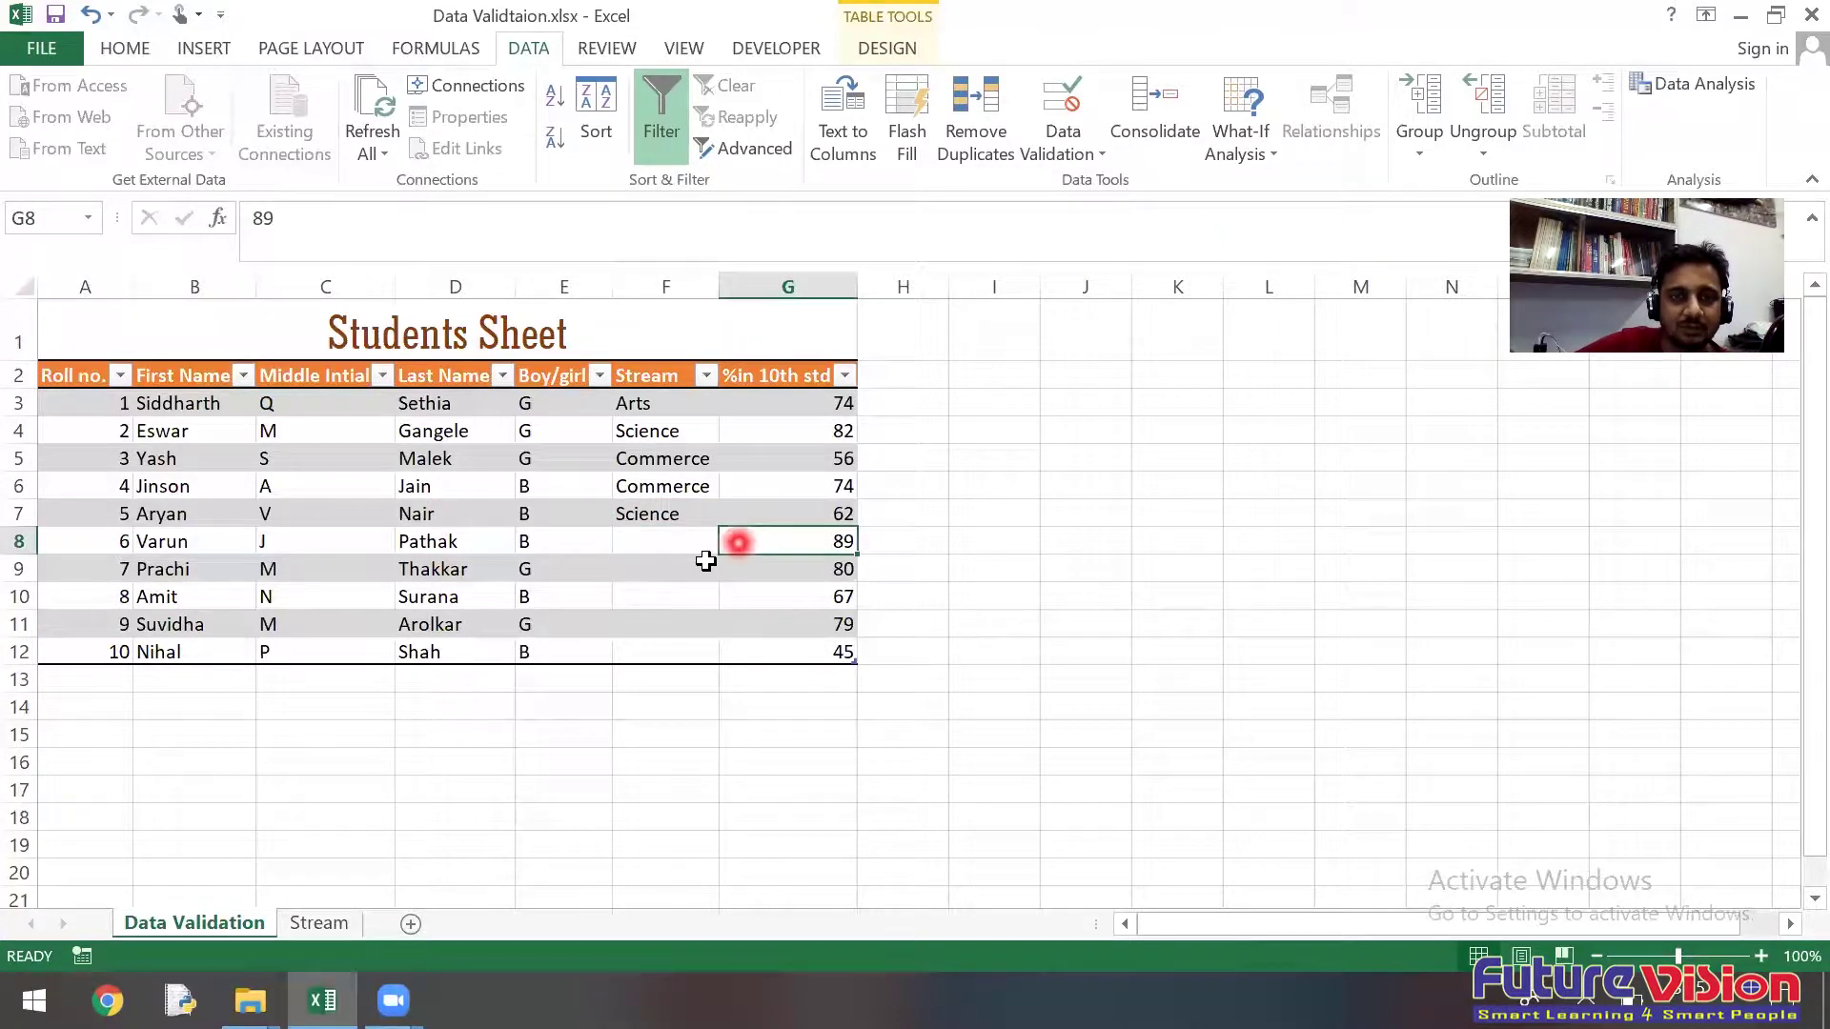
pyautogui.click(690, 547)
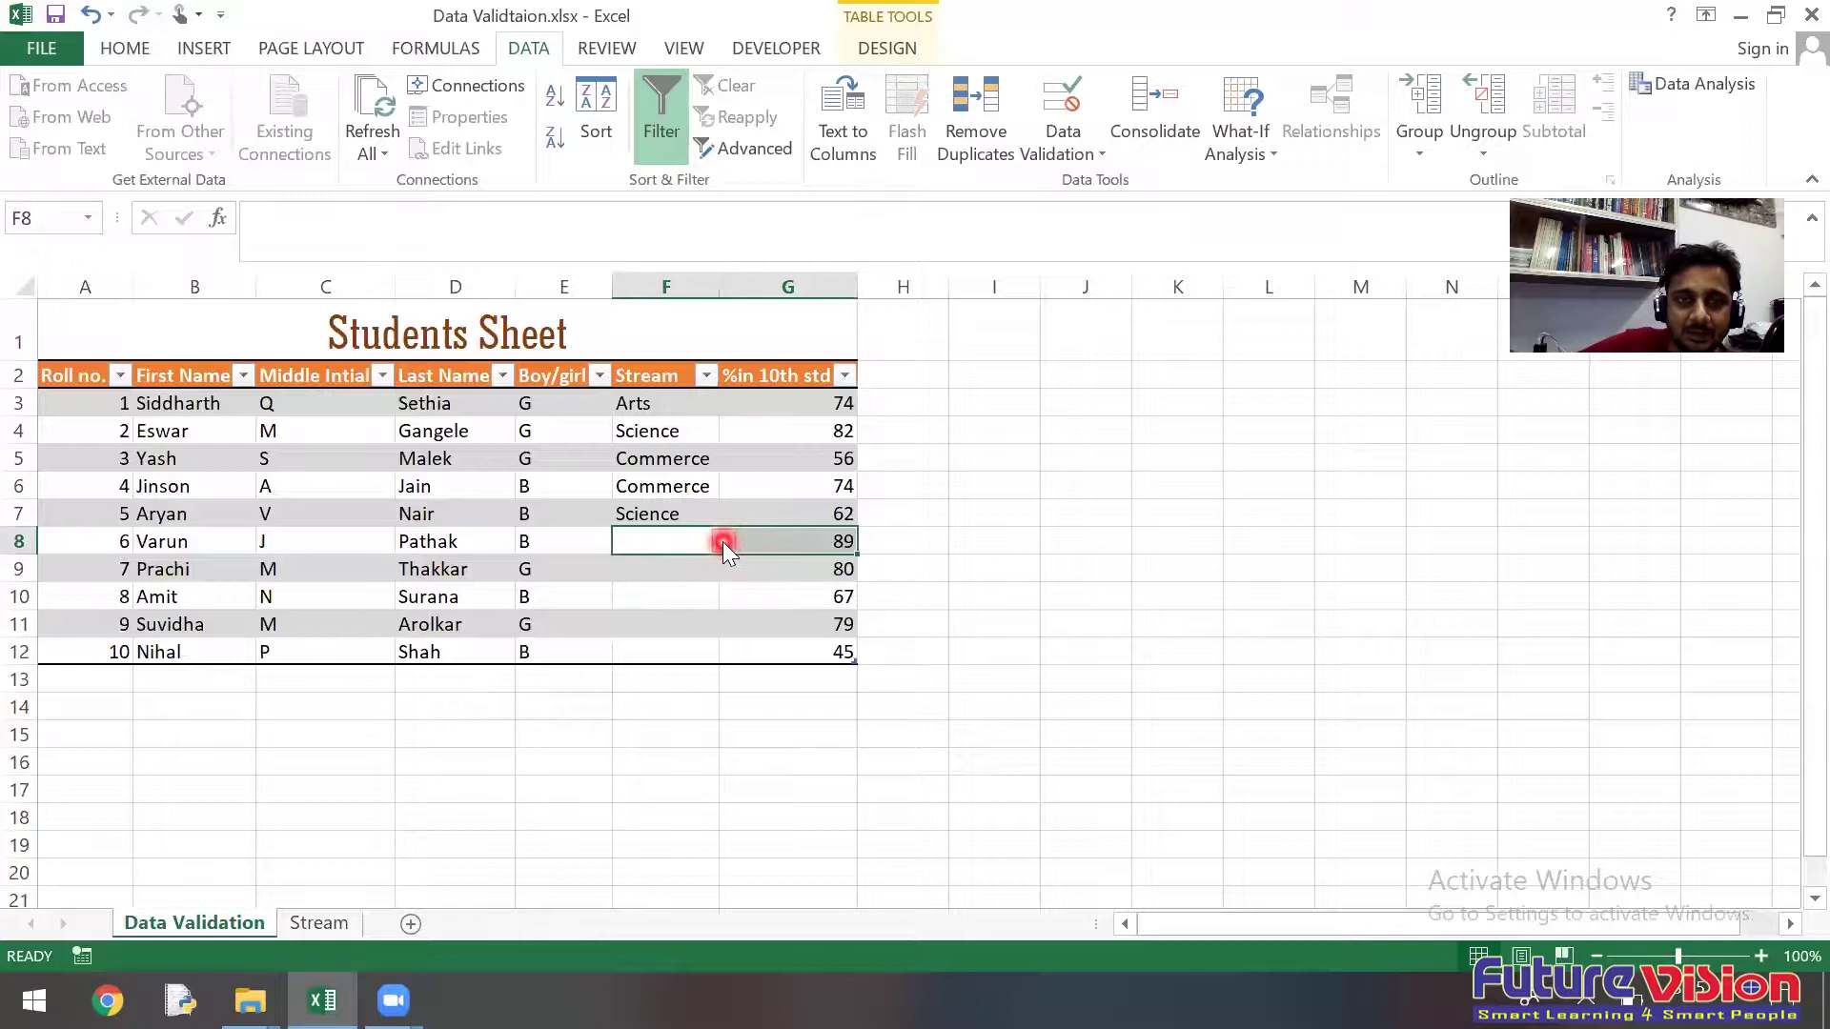
pyautogui.click(723, 540)
pyautogui.click(693, 563)
# Step: Fill F9 through F12 with Science, Arts, Commerce and Arts from the stream dropdowns
pyautogui.click(686, 571)
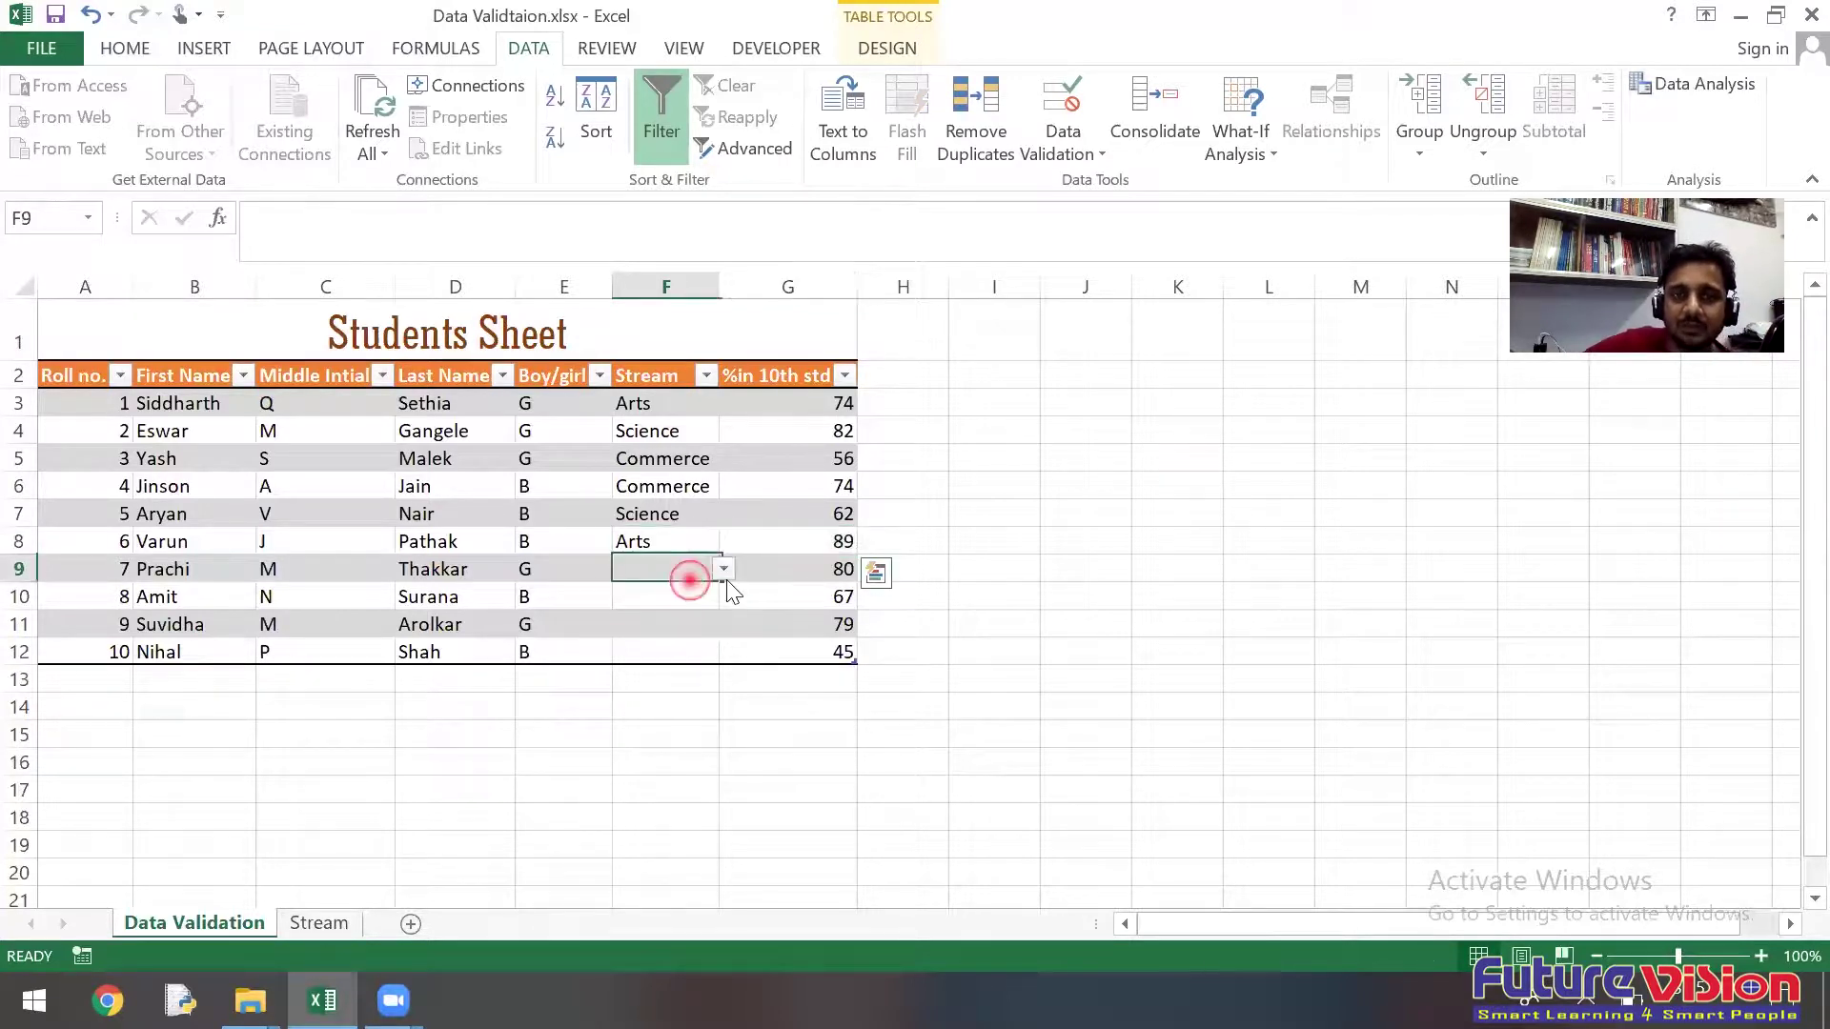
pyautogui.click(726, 574)
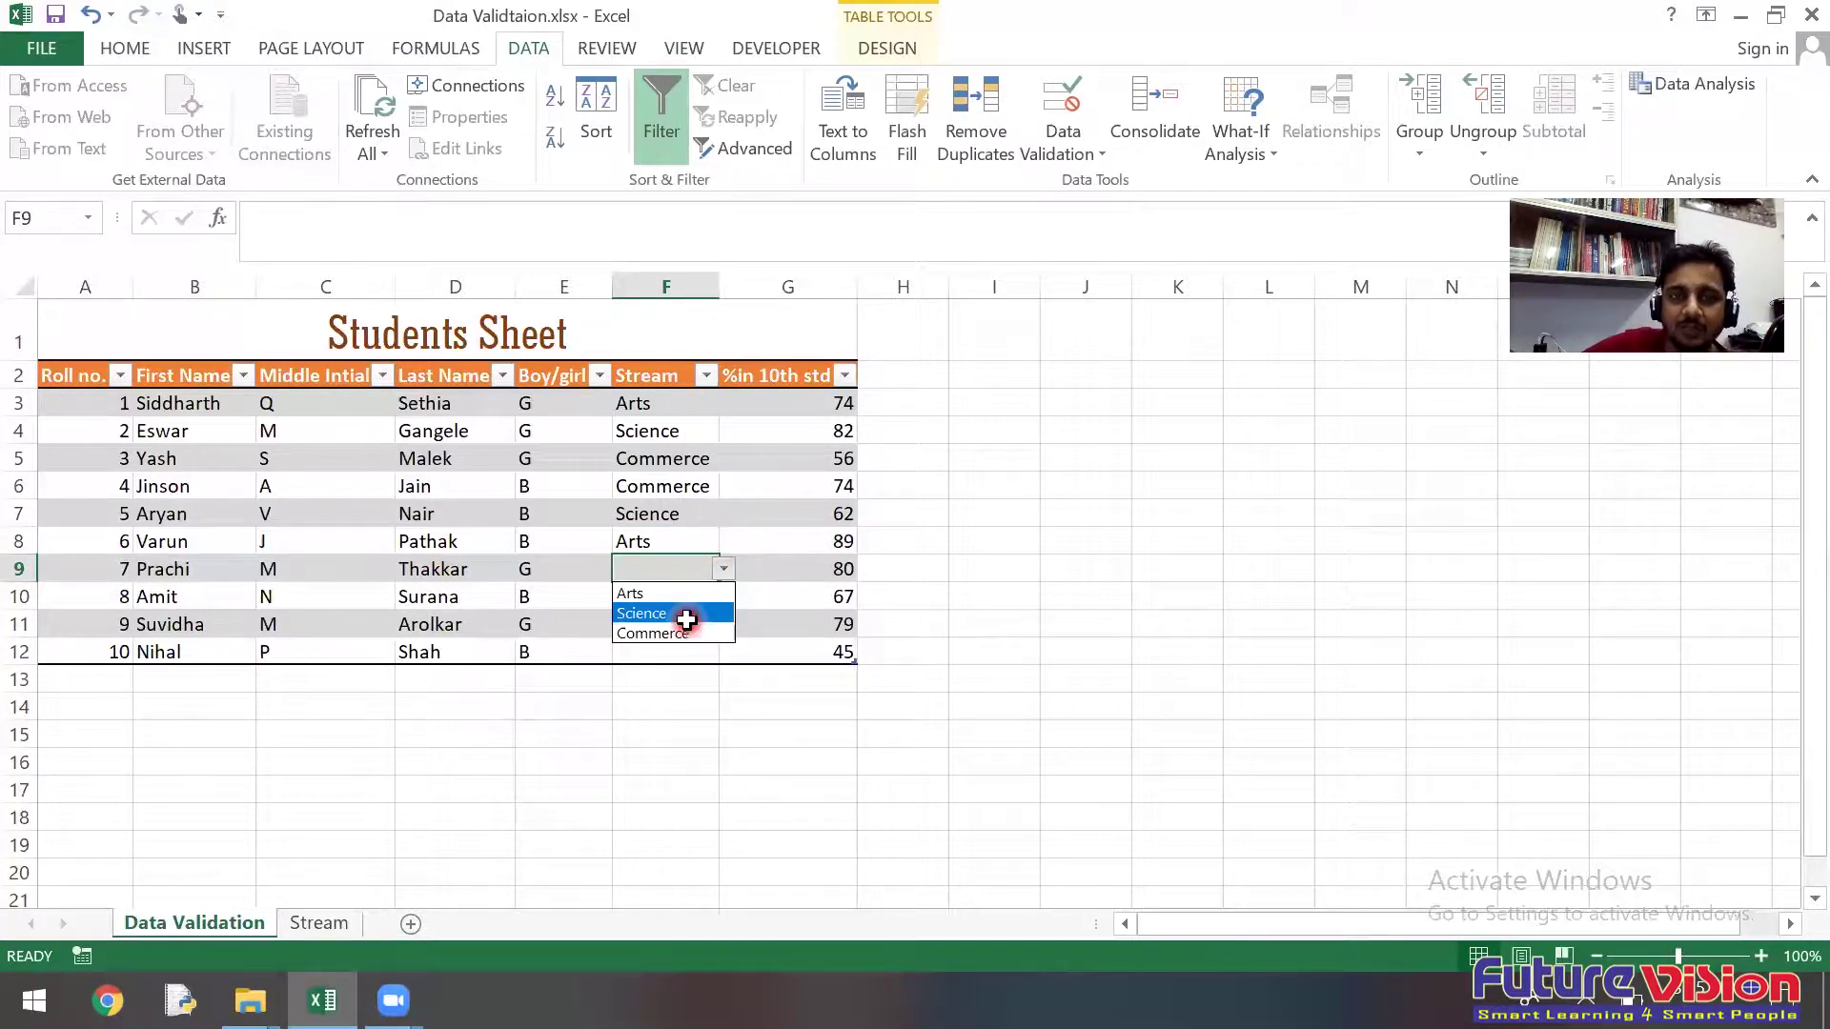
pyautogui.click(688, 610)
pyautogui.click(723, 598)
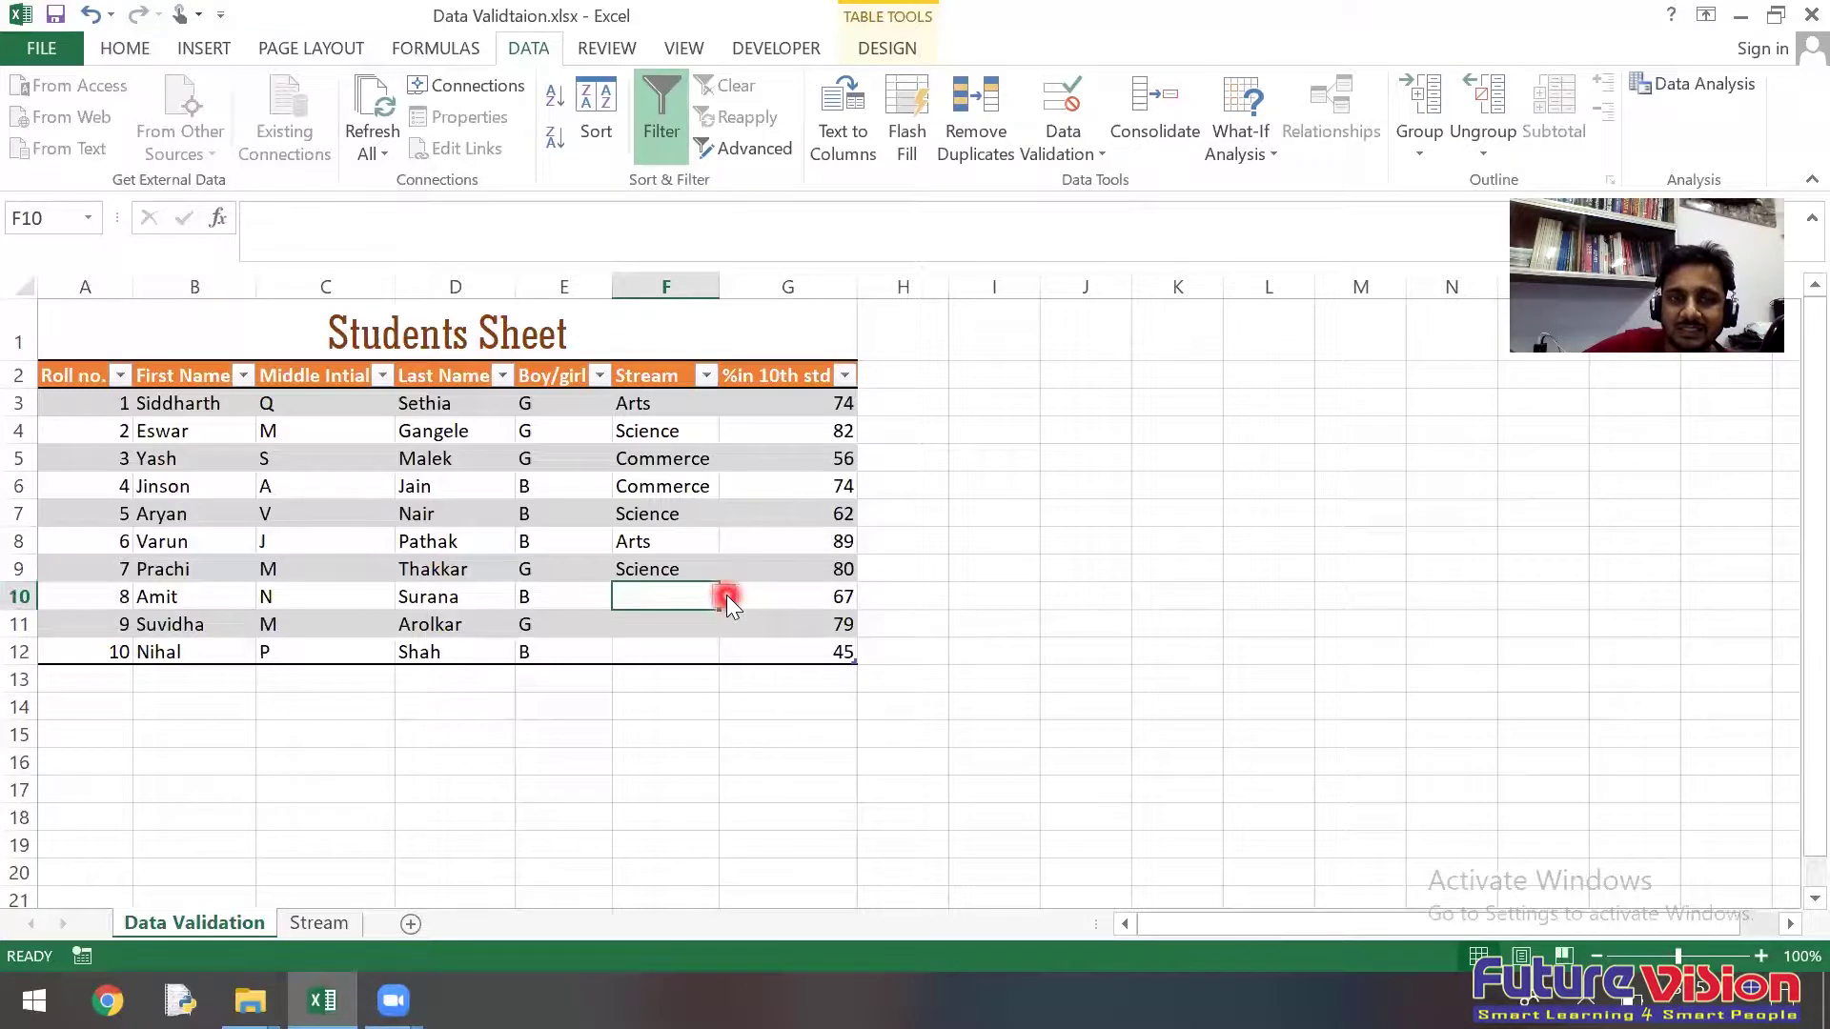
pyautogui.click(726, 595)
pyautogui.click(688, 615)
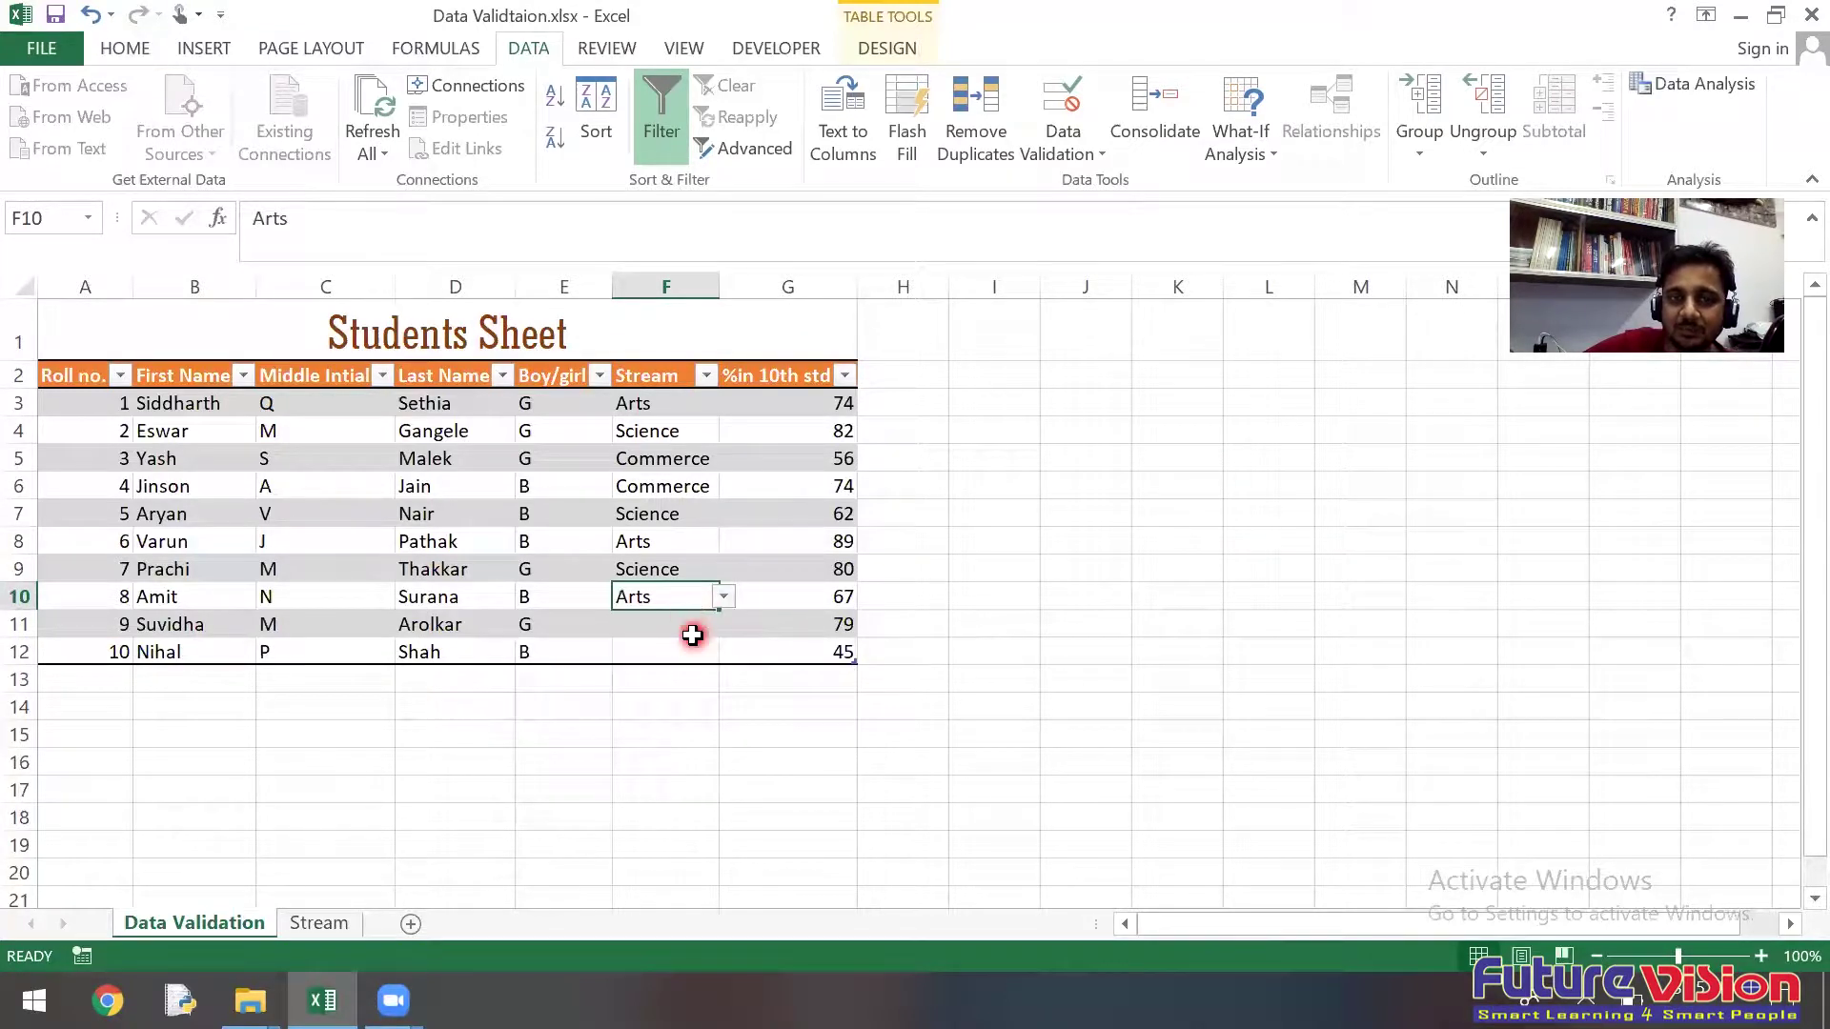
pyautogui.click(707, 627)
pyautogui.click(726, 625)
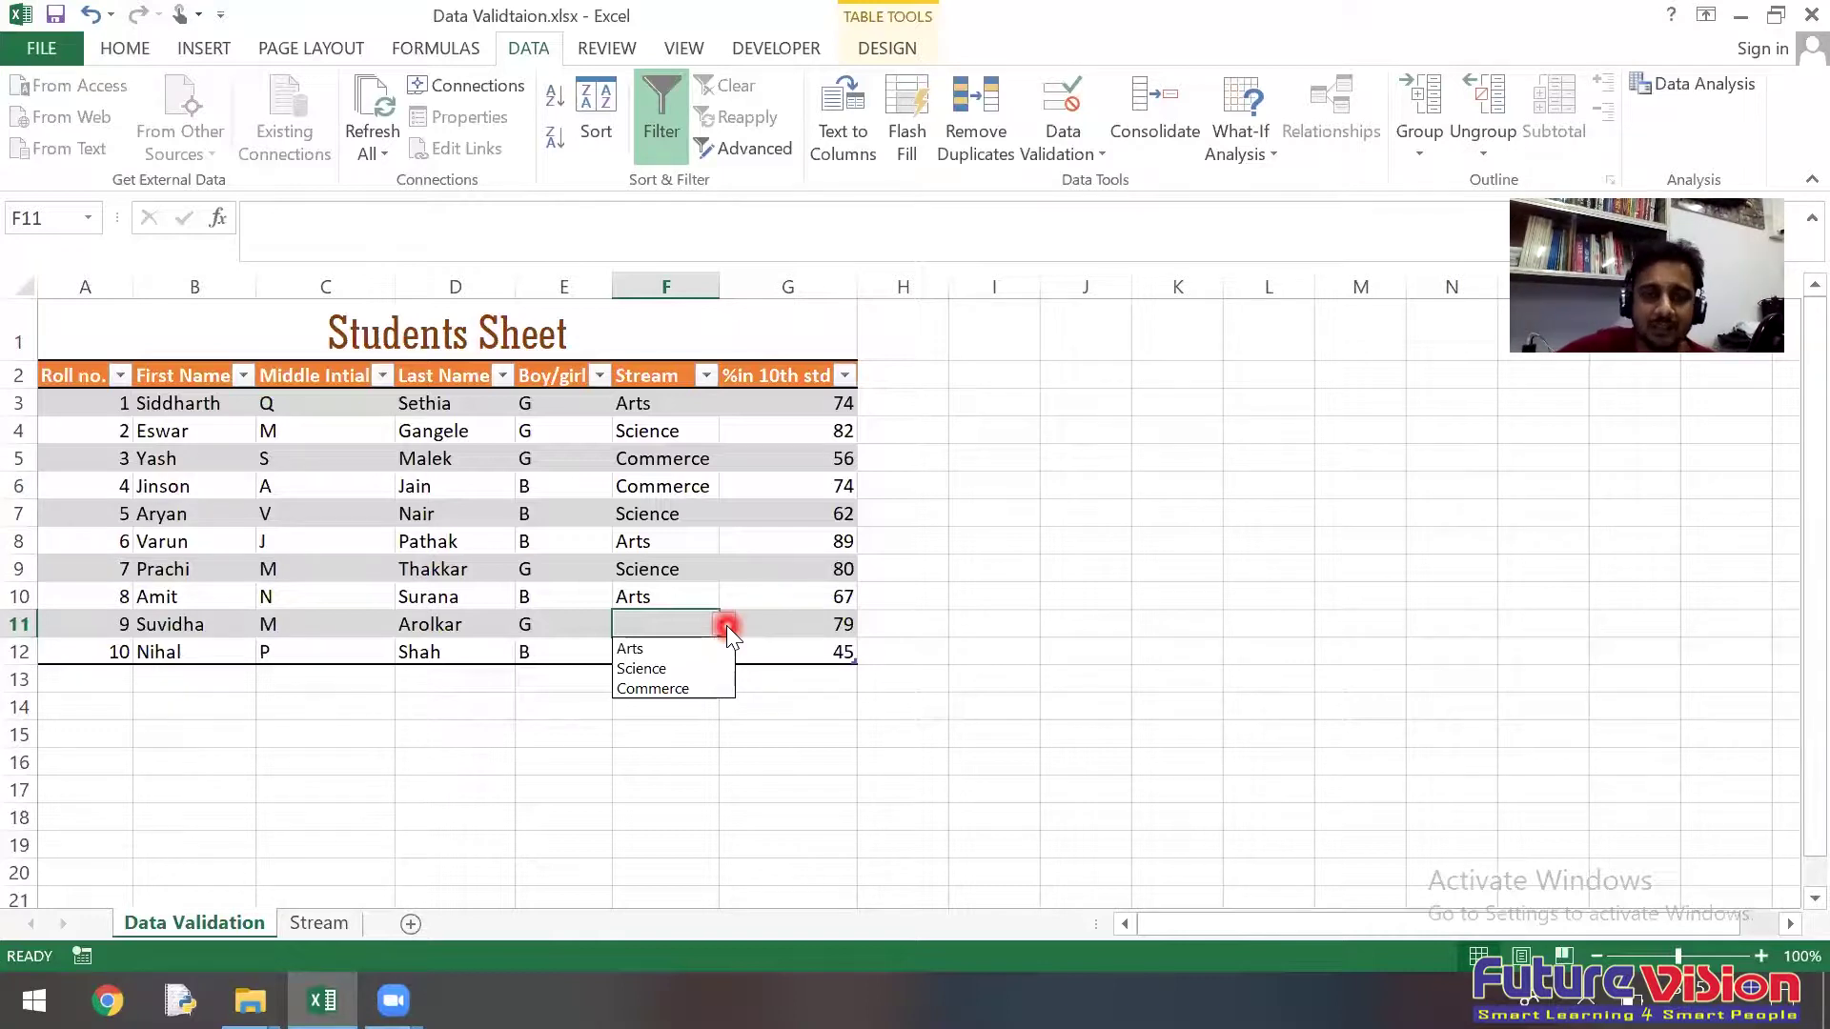
pyautogui.click(660, 690)
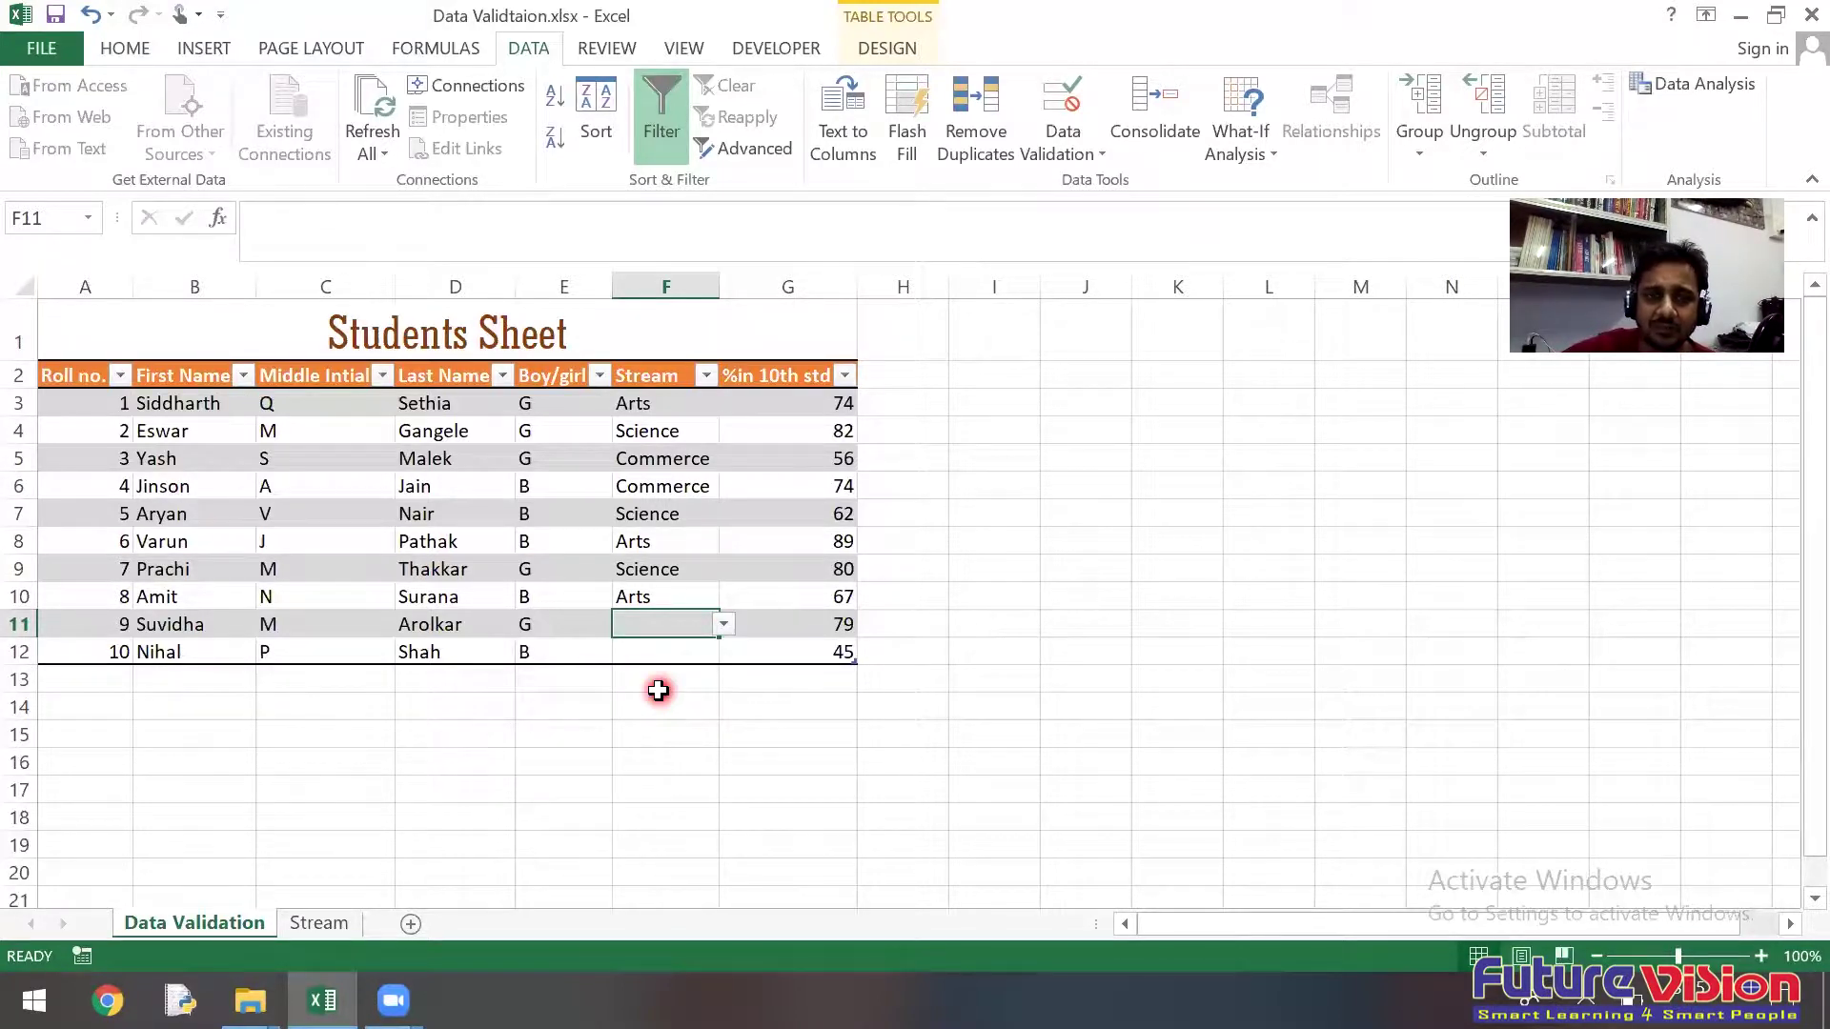
pyautogui.click(675, 655)
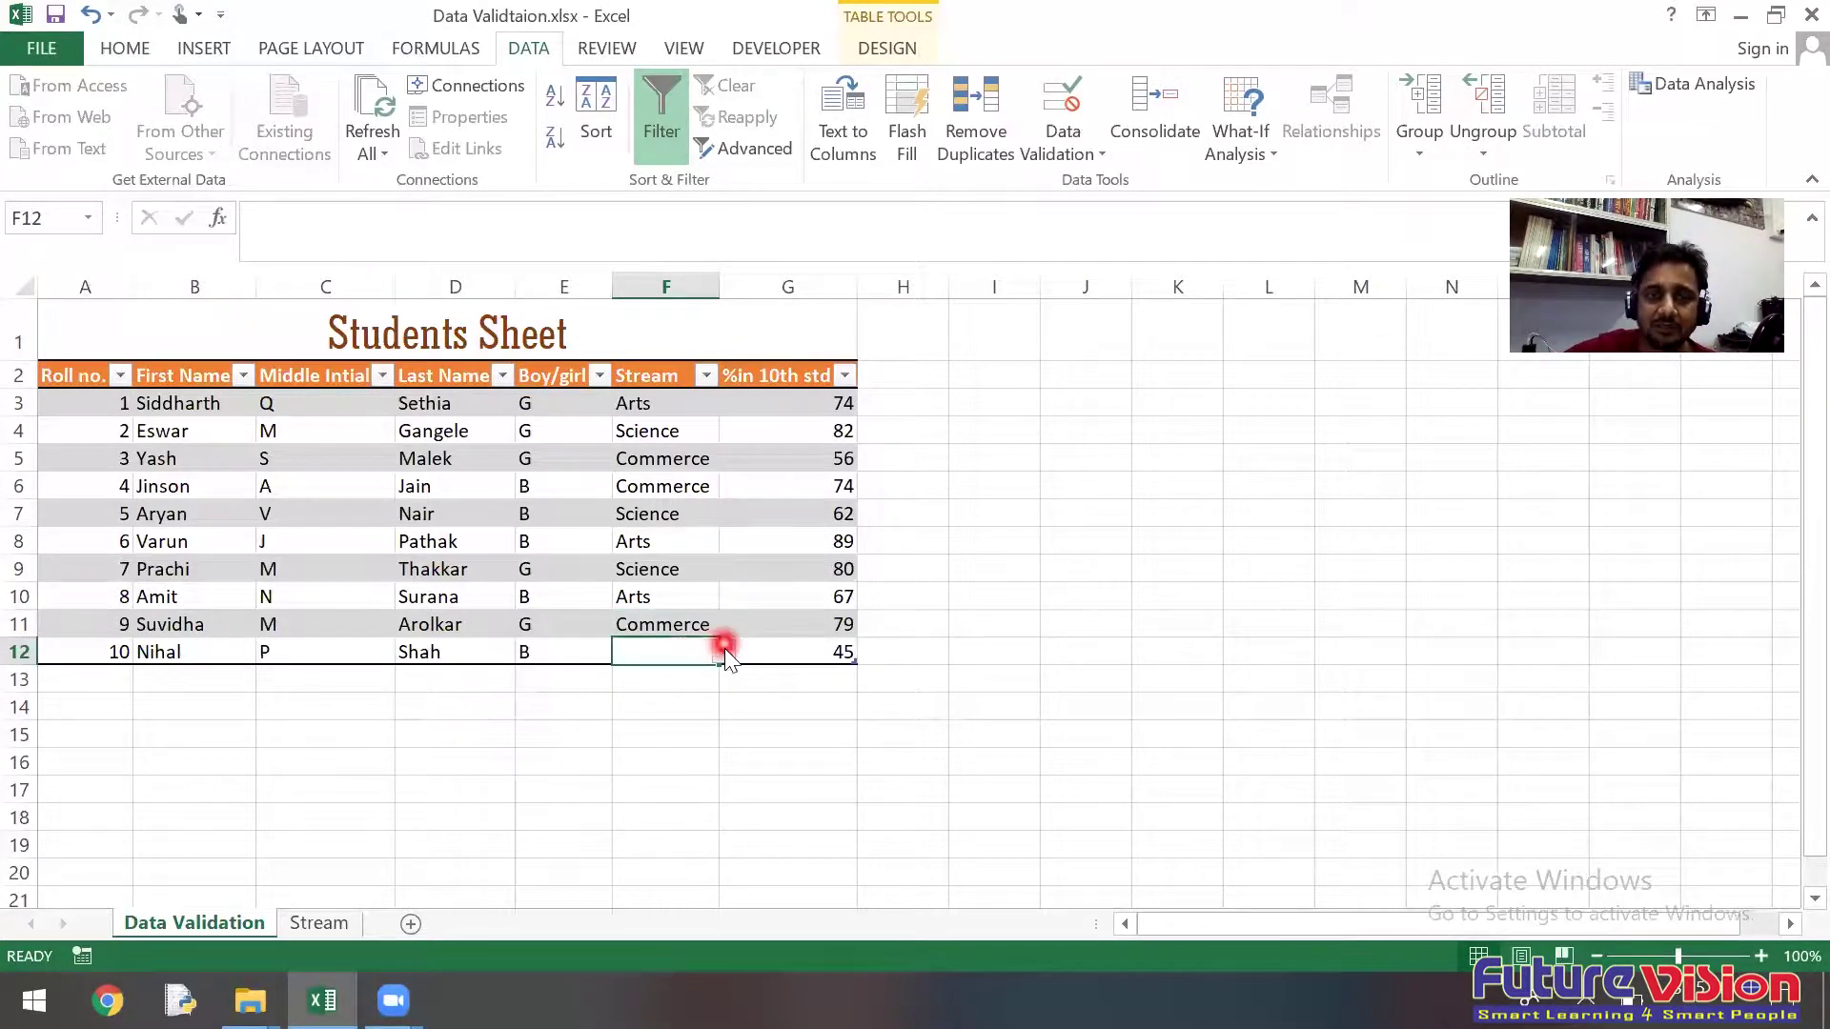
pyautogui.click(724, 651)
pyautogui.click(686, 673)
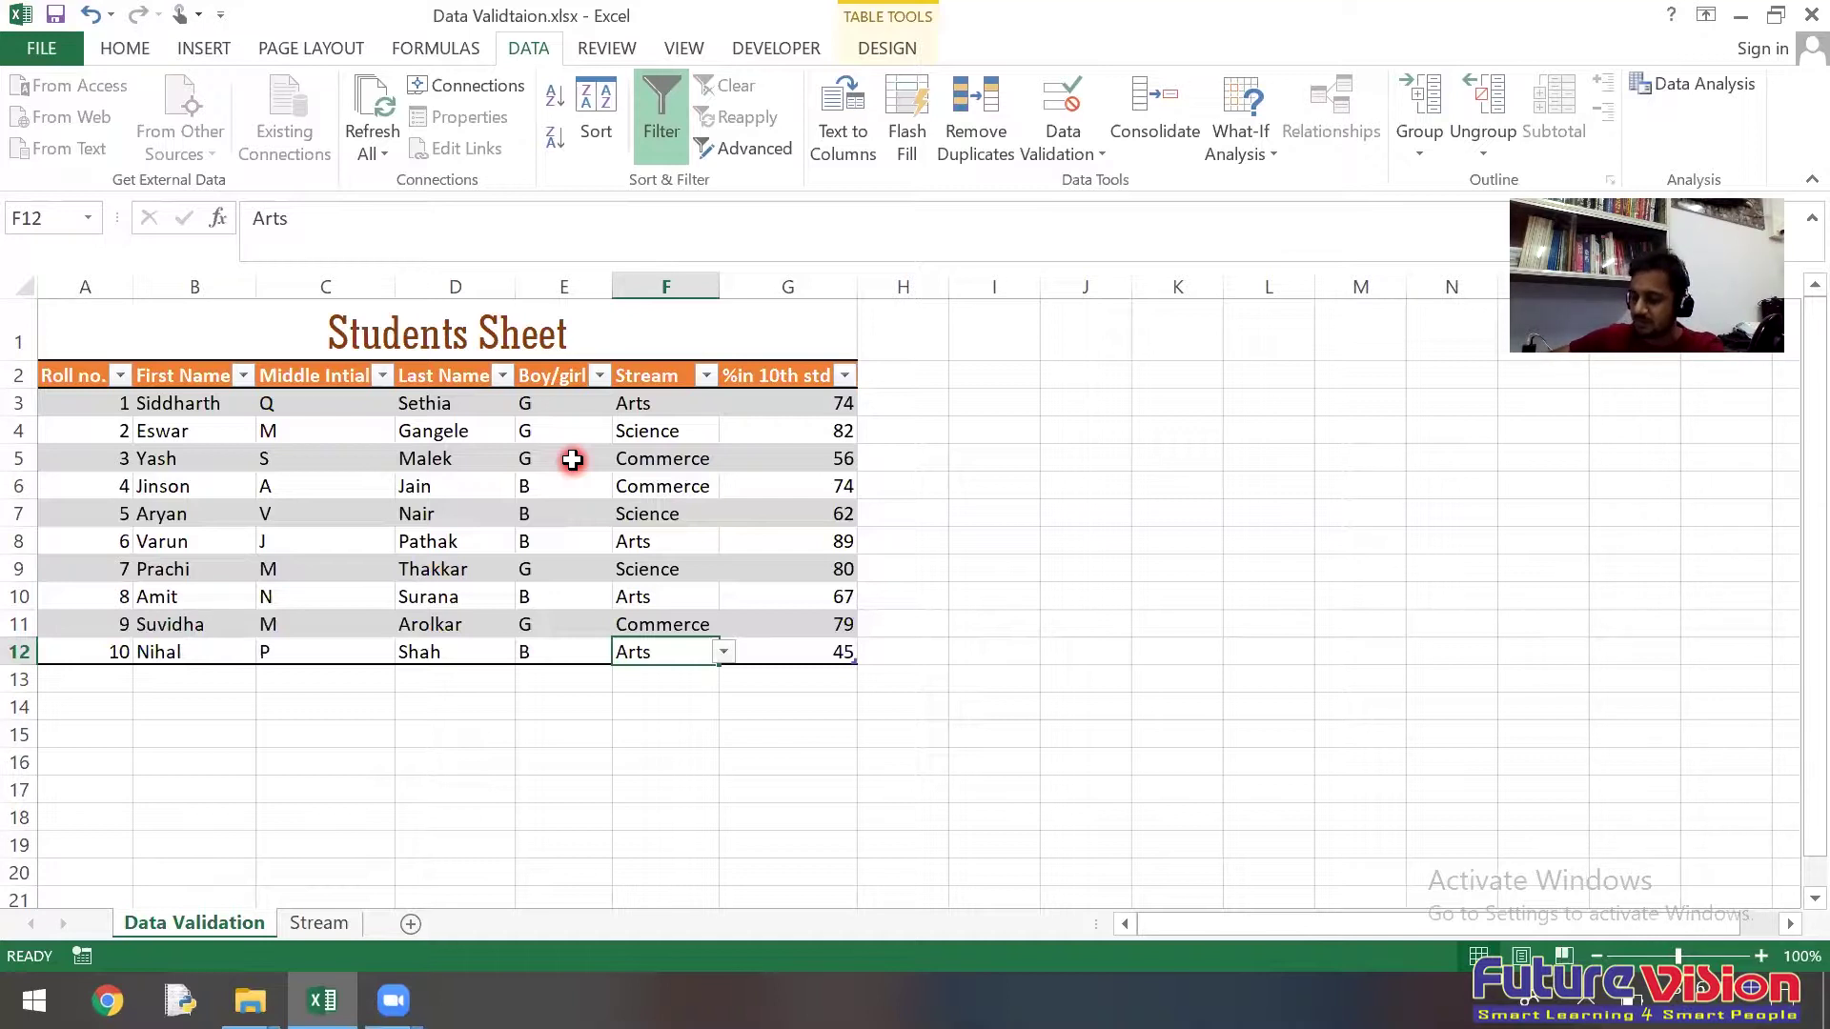
pyautogui.click(994, 568)
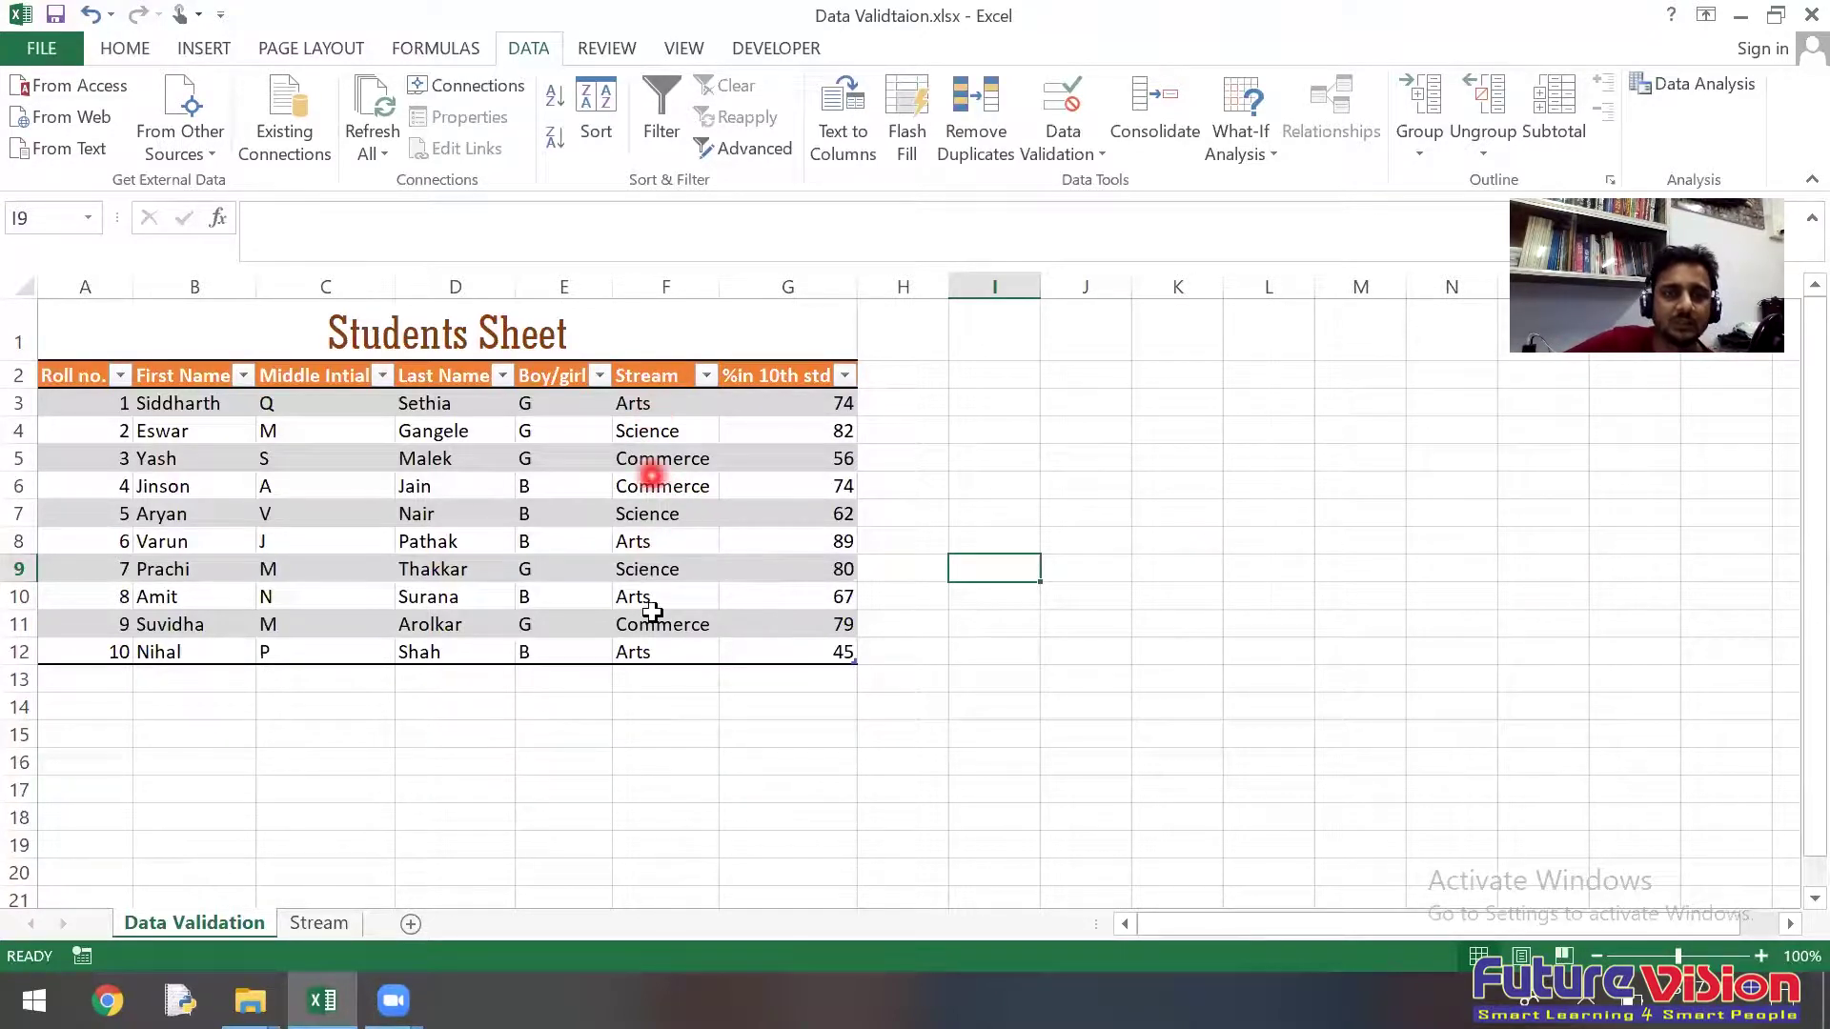
pyautogui.click(1069, 155)
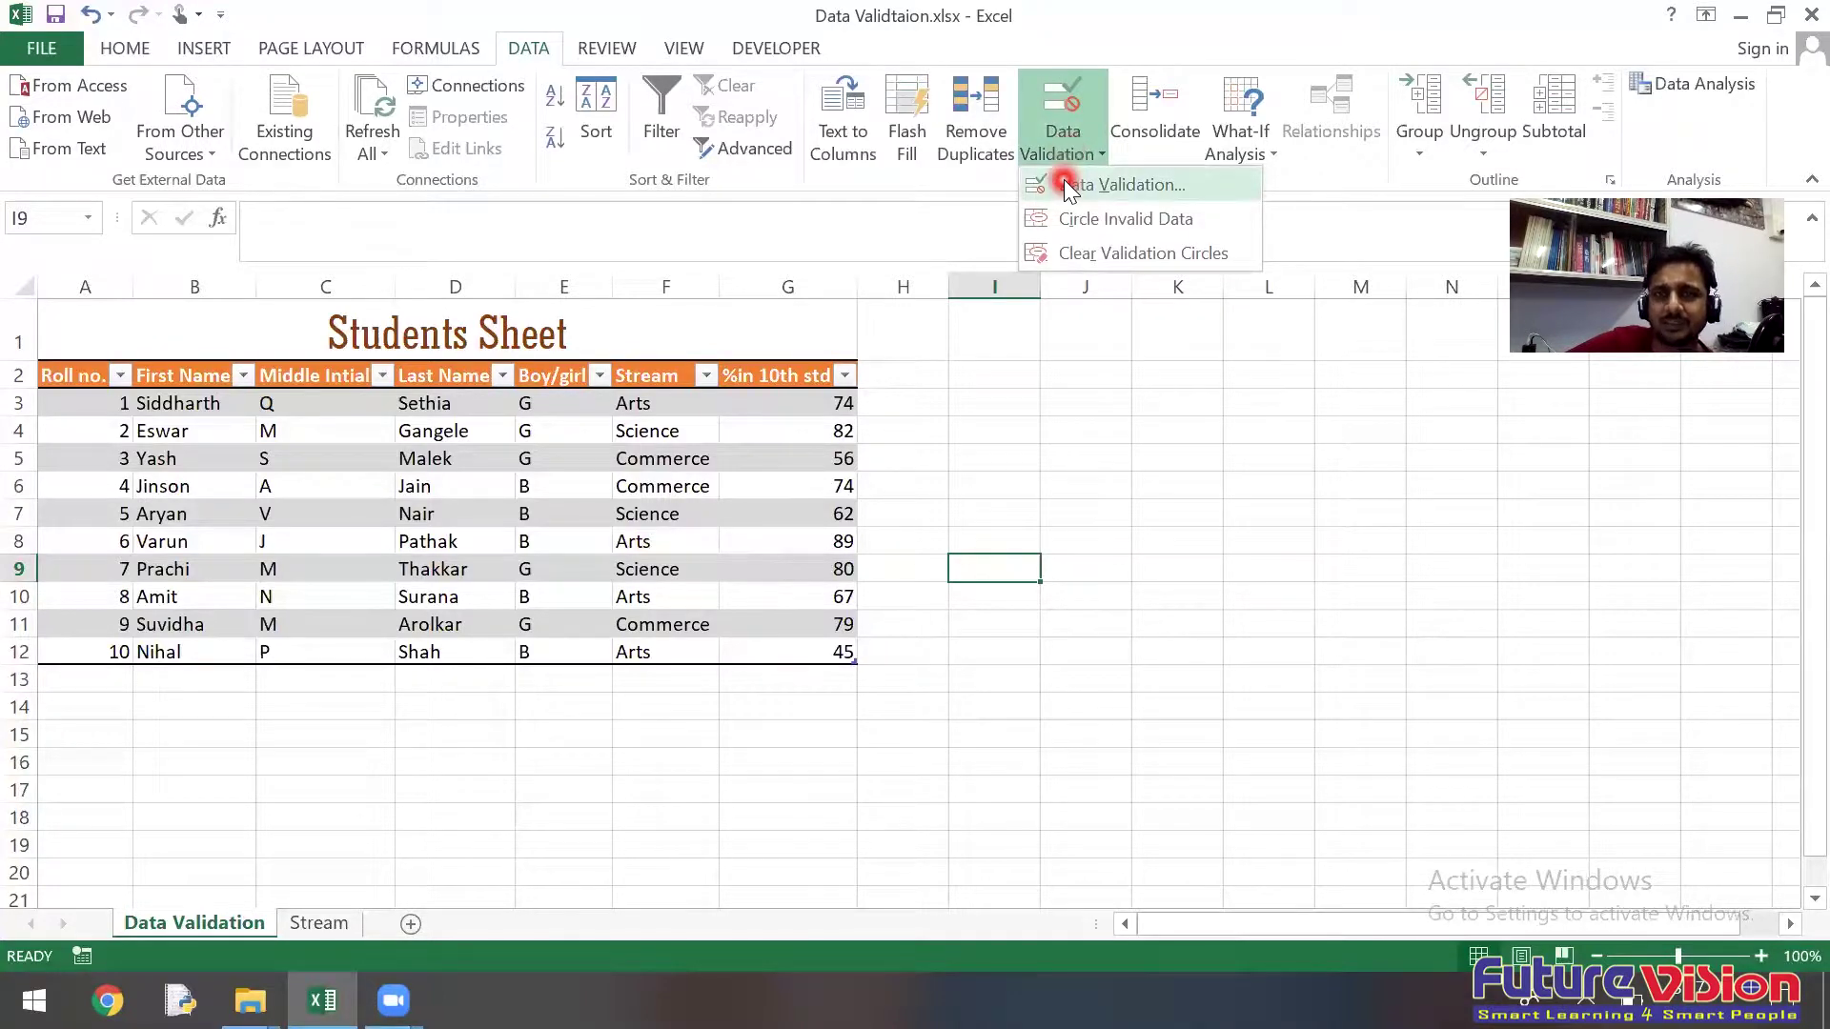
pyautogui.click(1063, 181)
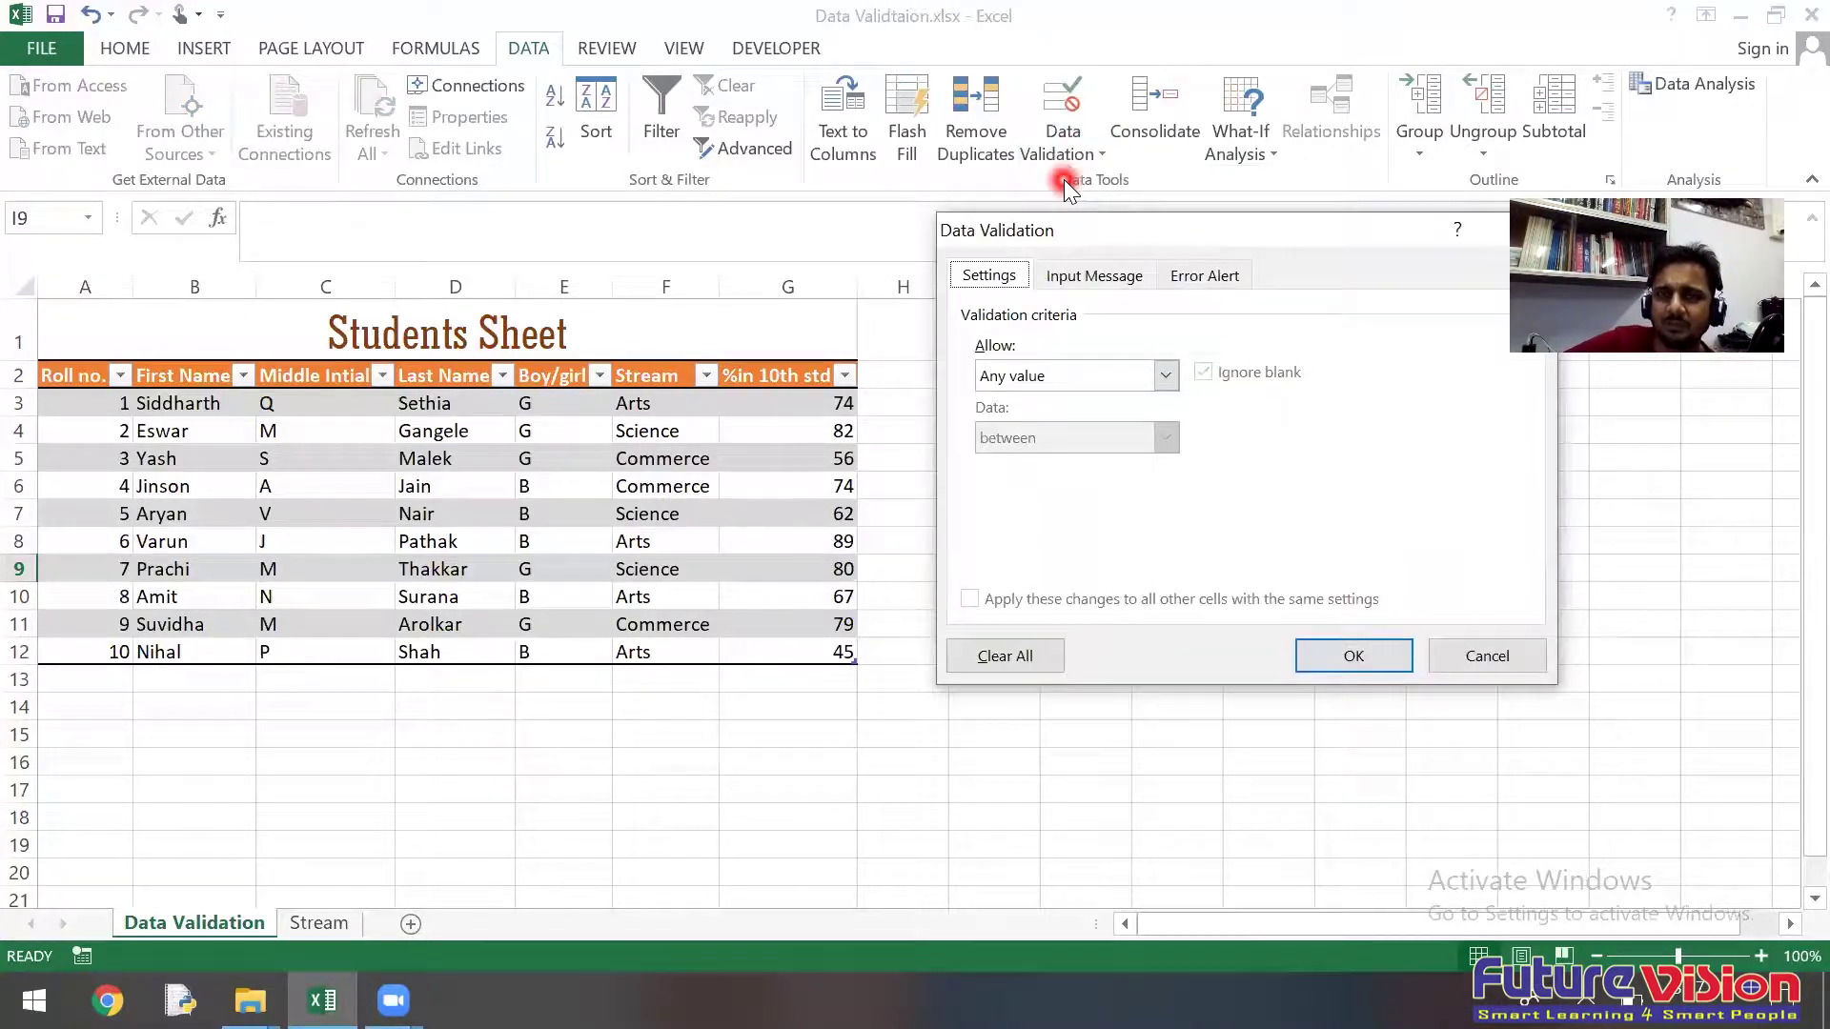
pyautogui.click(1039, 375)
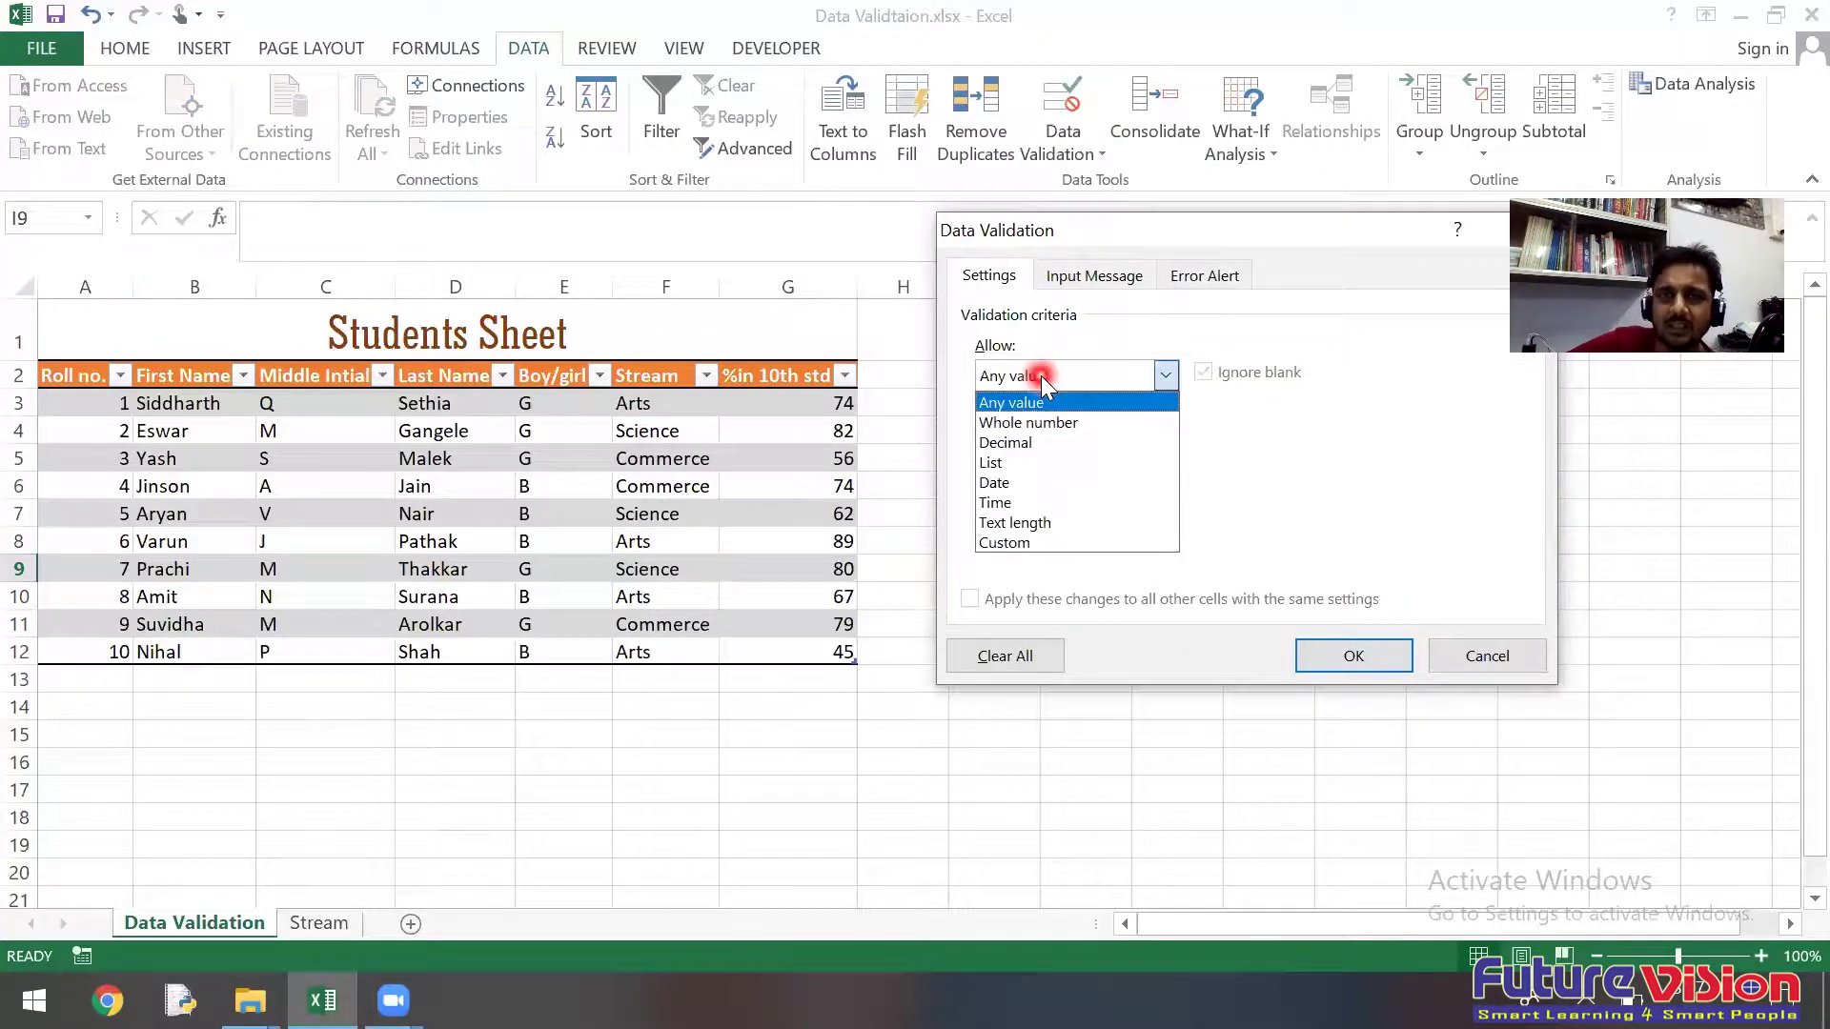
pyautogui.click(1020, 424)
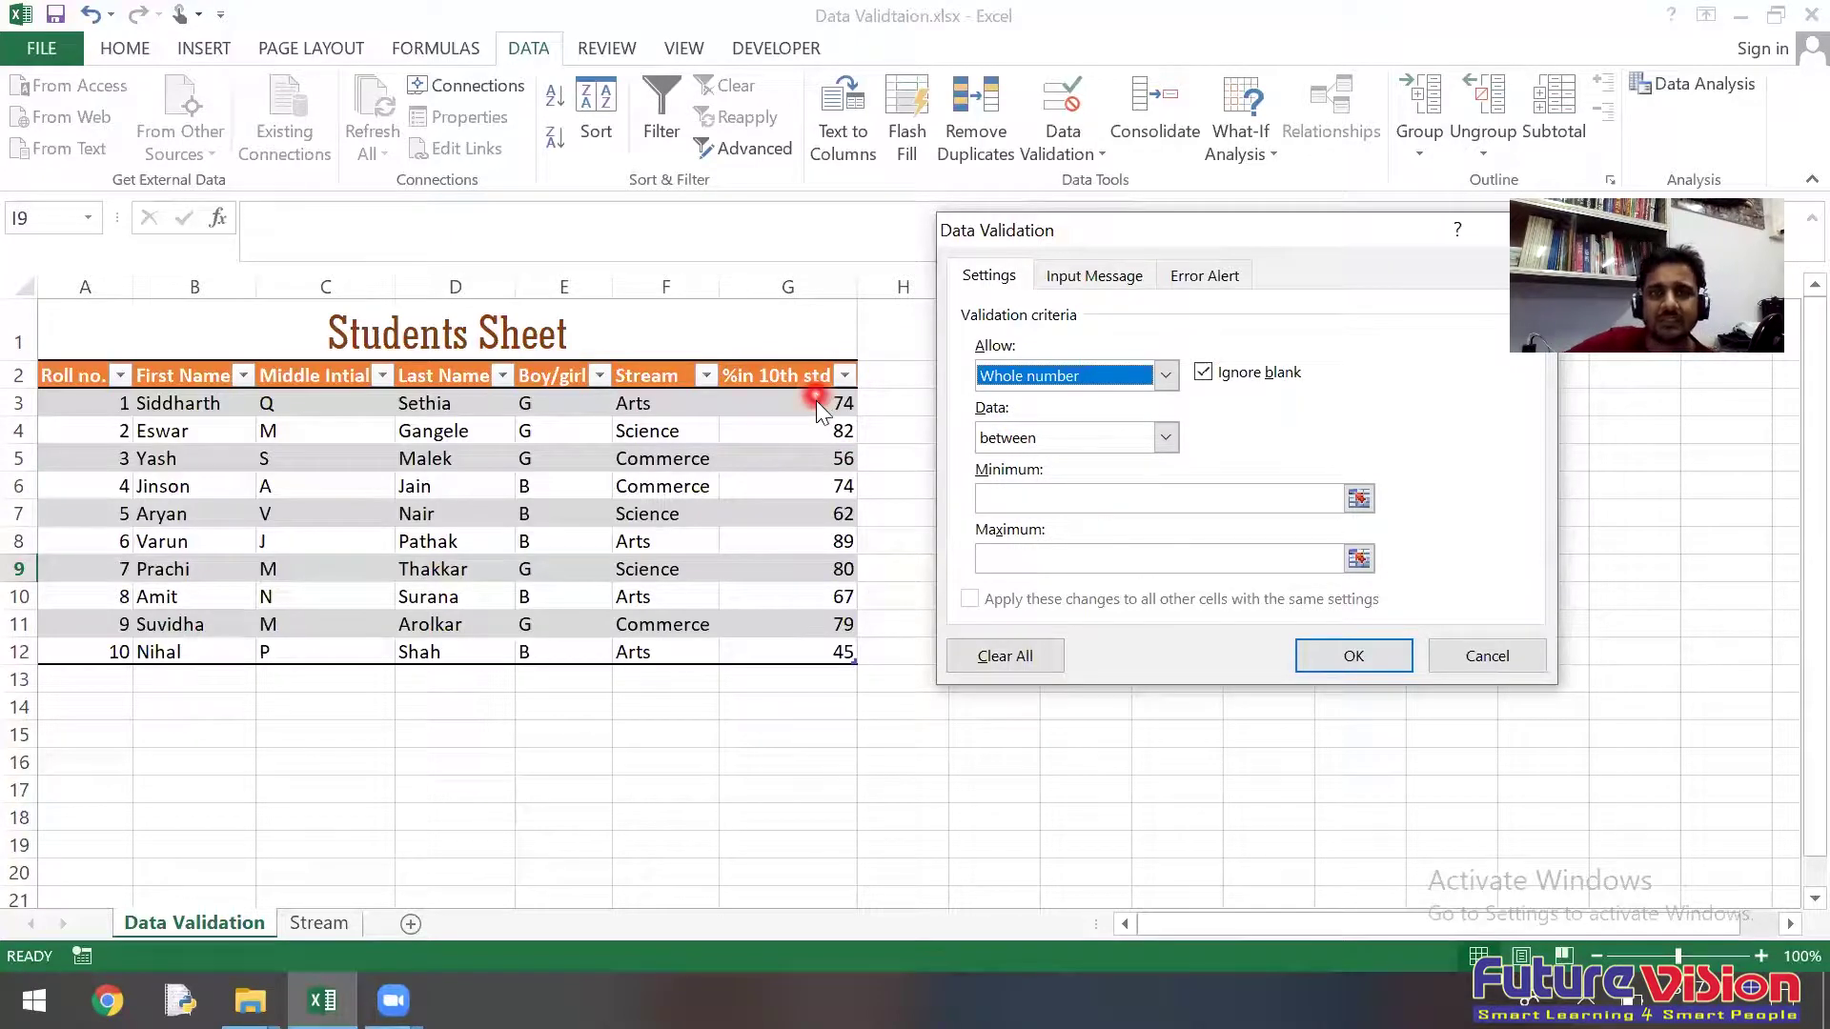
pyautogui.click(1005, 434)
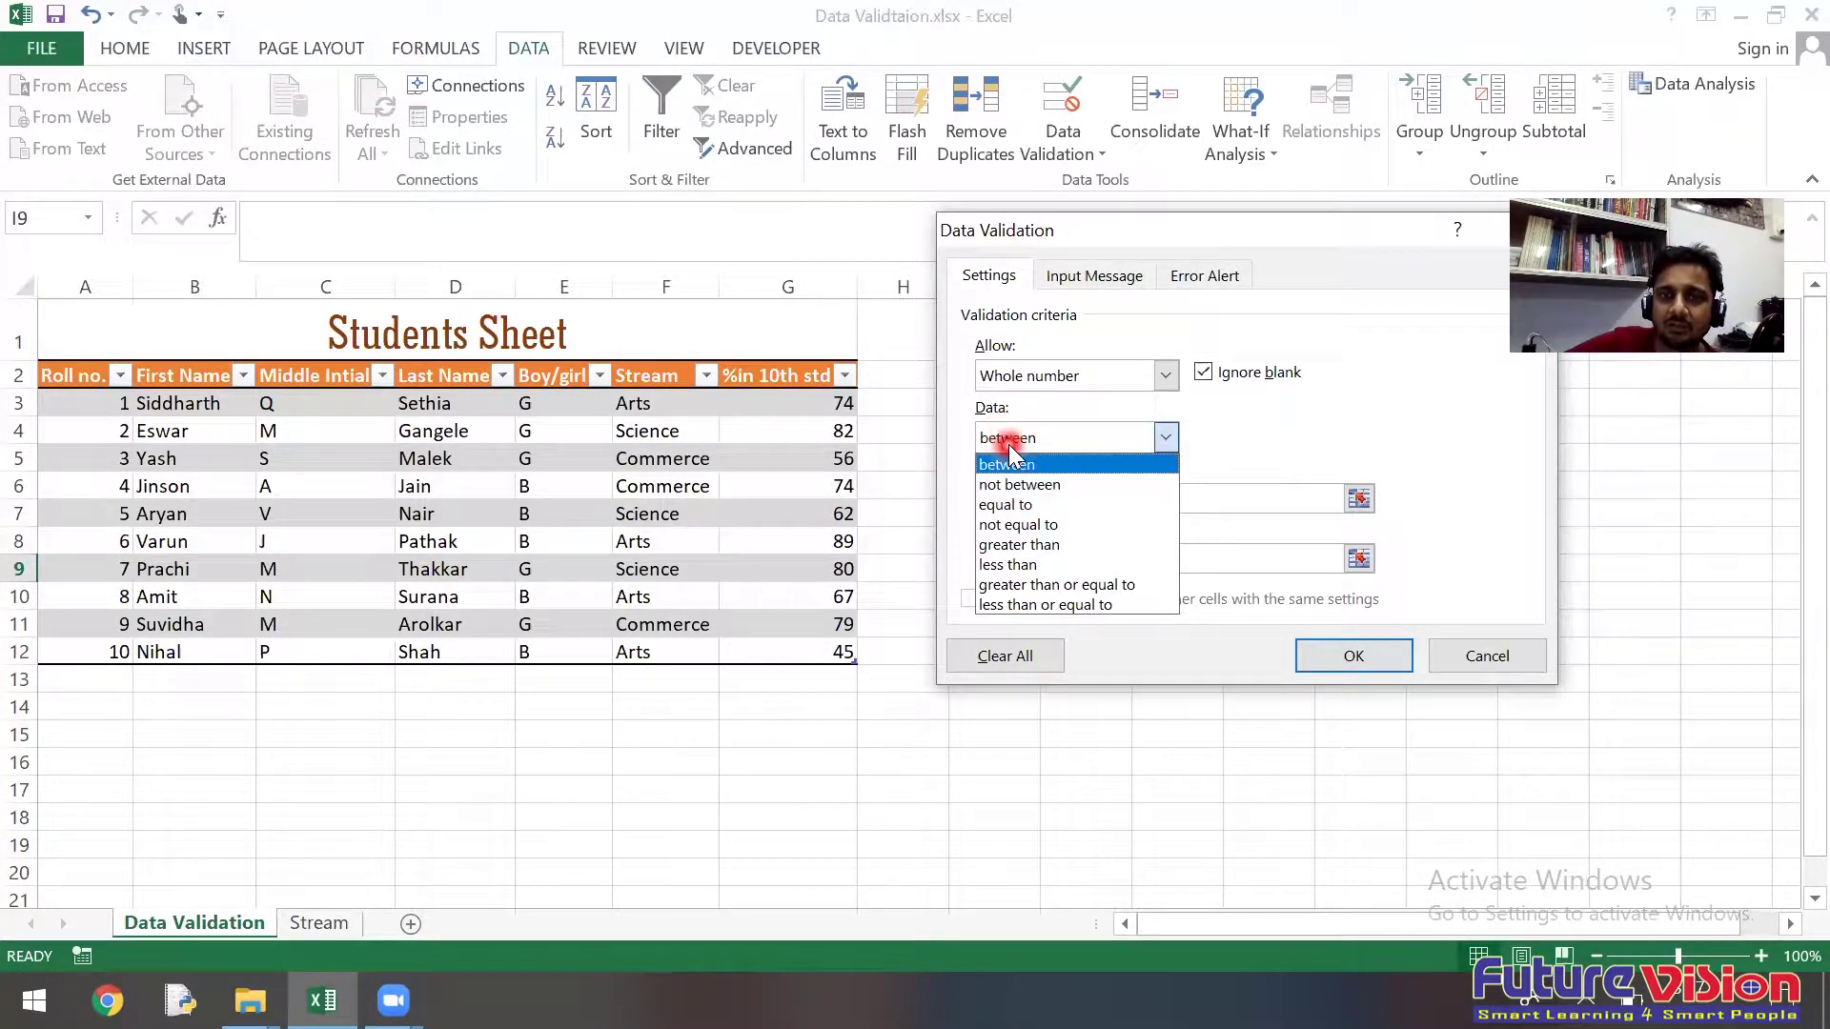
pyautogui.click(1007, 465)
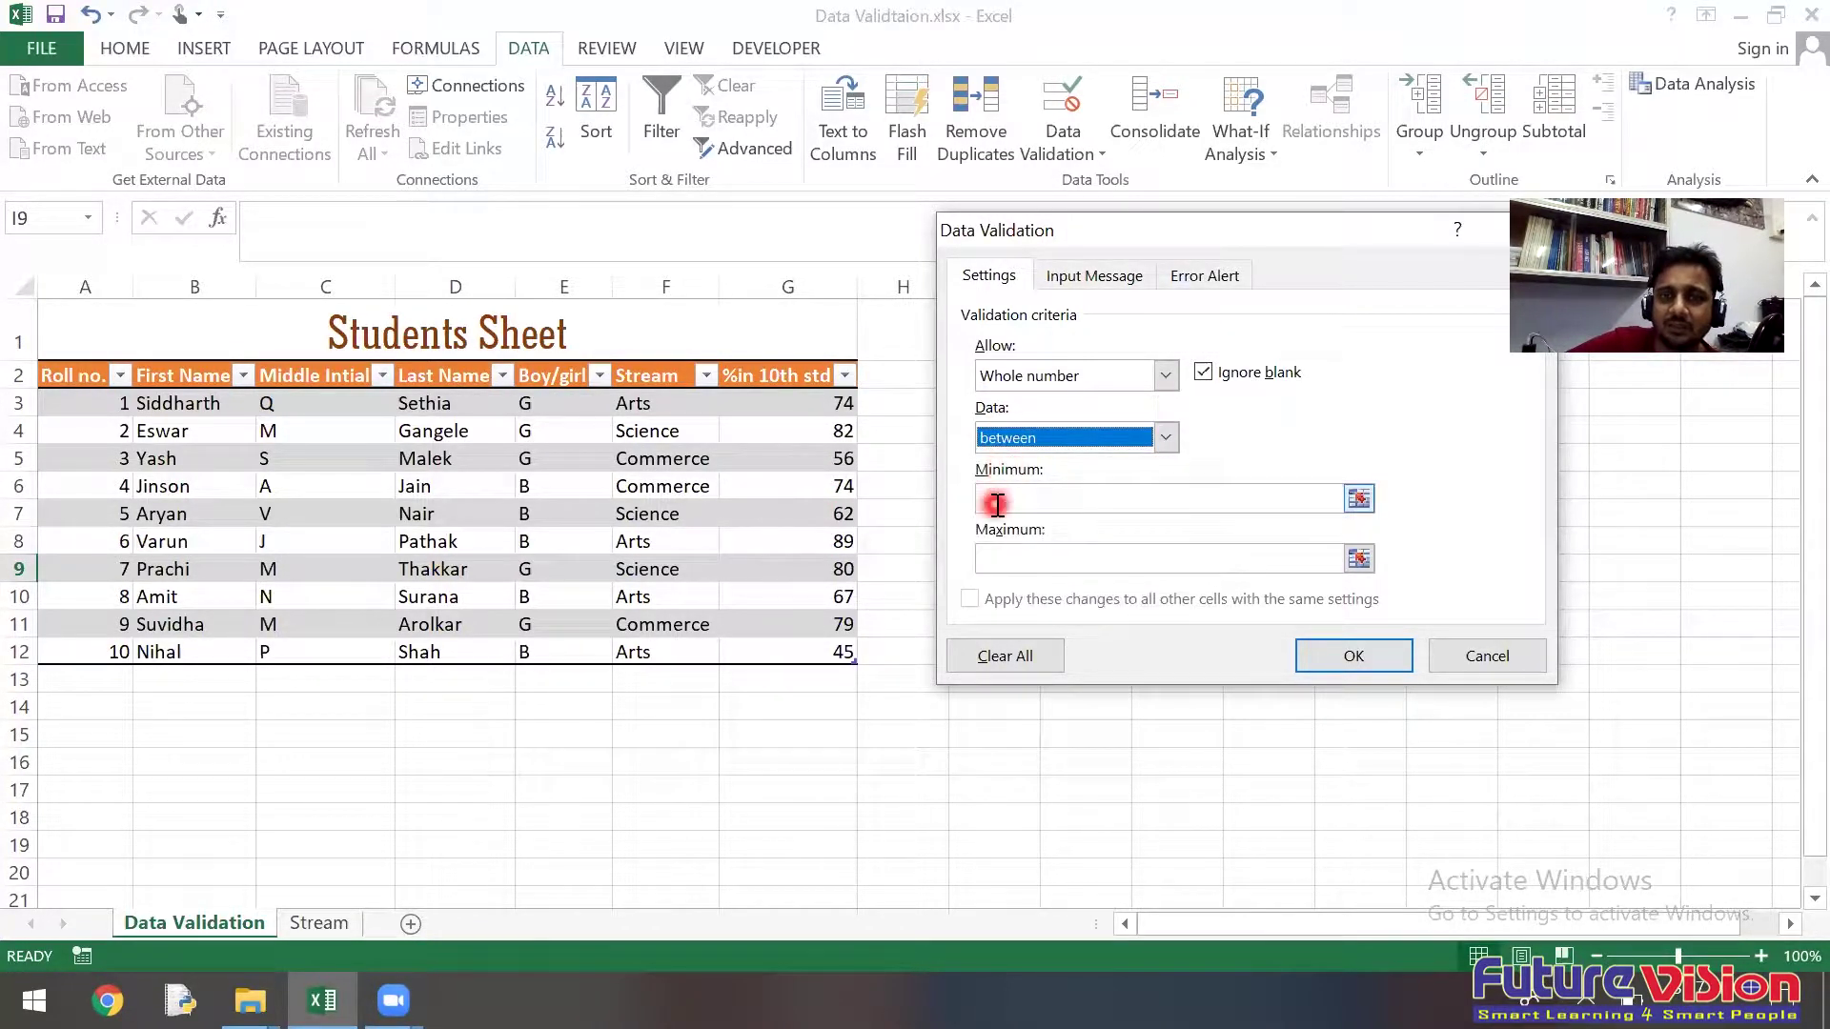
pyautogui.click(996, 502)
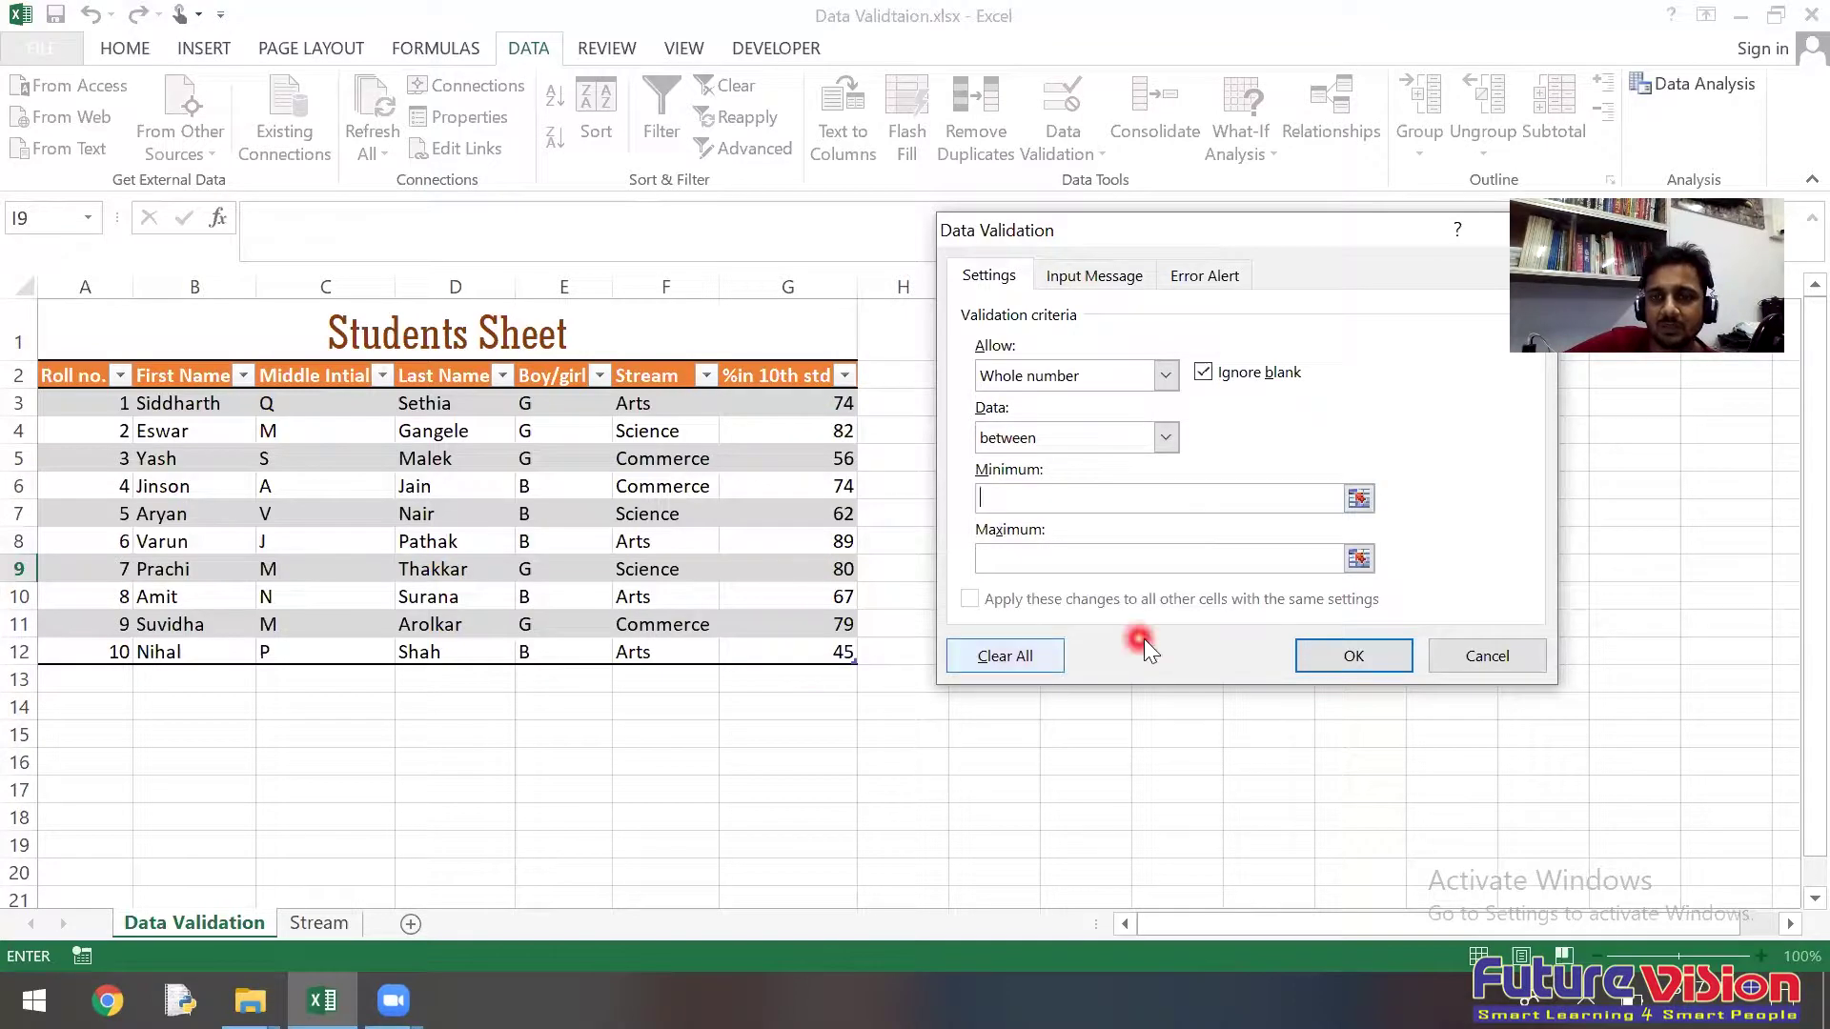
pyautogui.click(1508, 661)
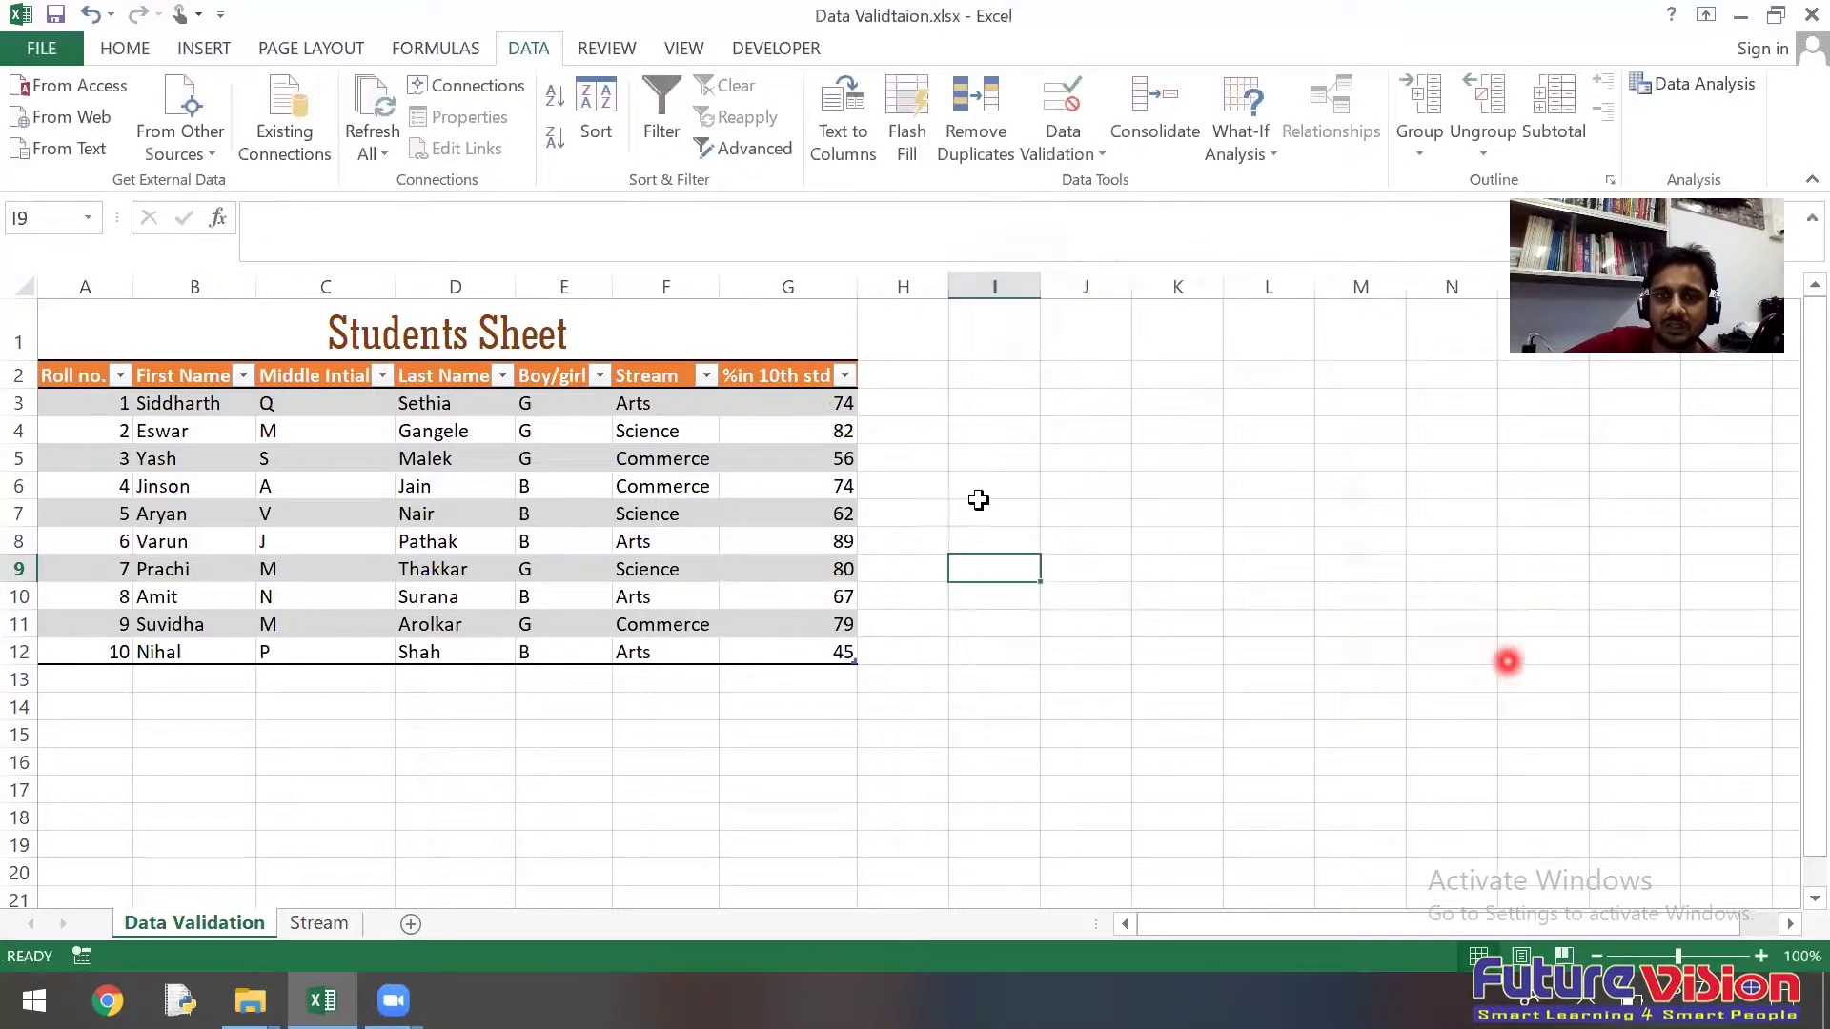
pyautogui.moveTo(814, 401); pyautogui.dragTo(815, 647)
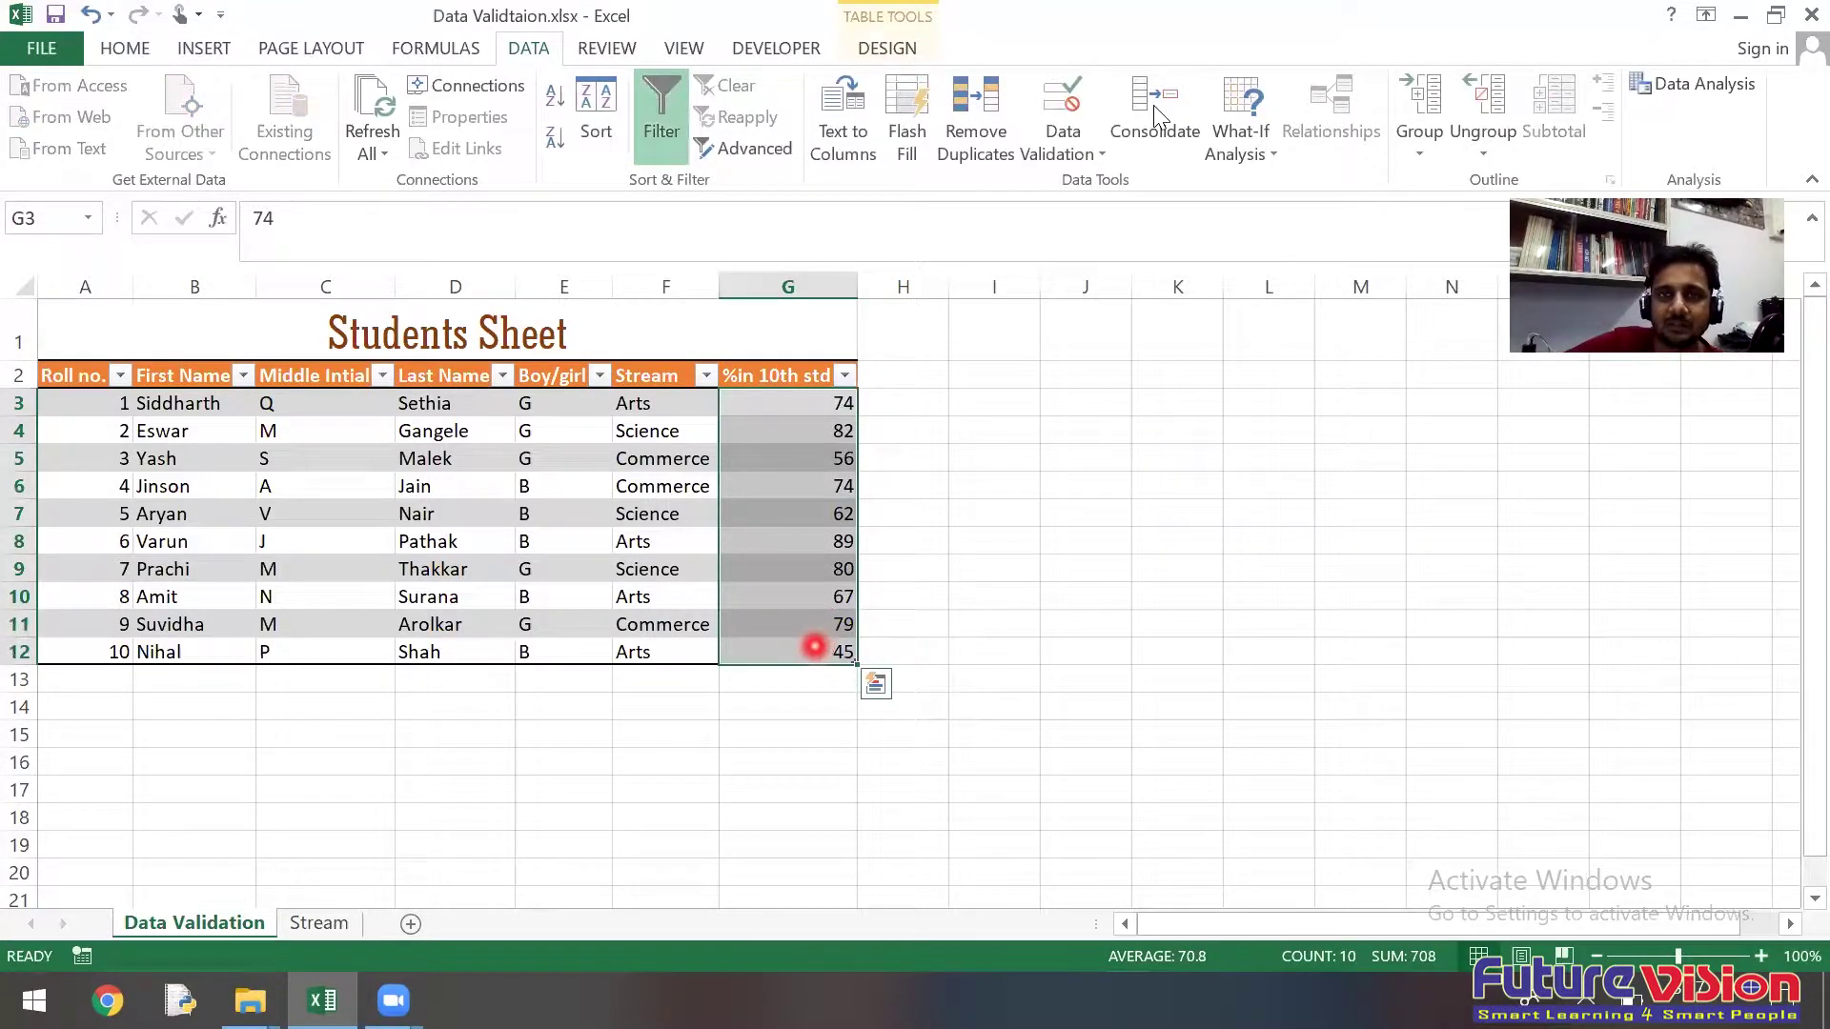
# Step: Add a Data Validation rule allowing whole numbers with minimum 1 and maximum 100
pyautogui.click(1060, 105)
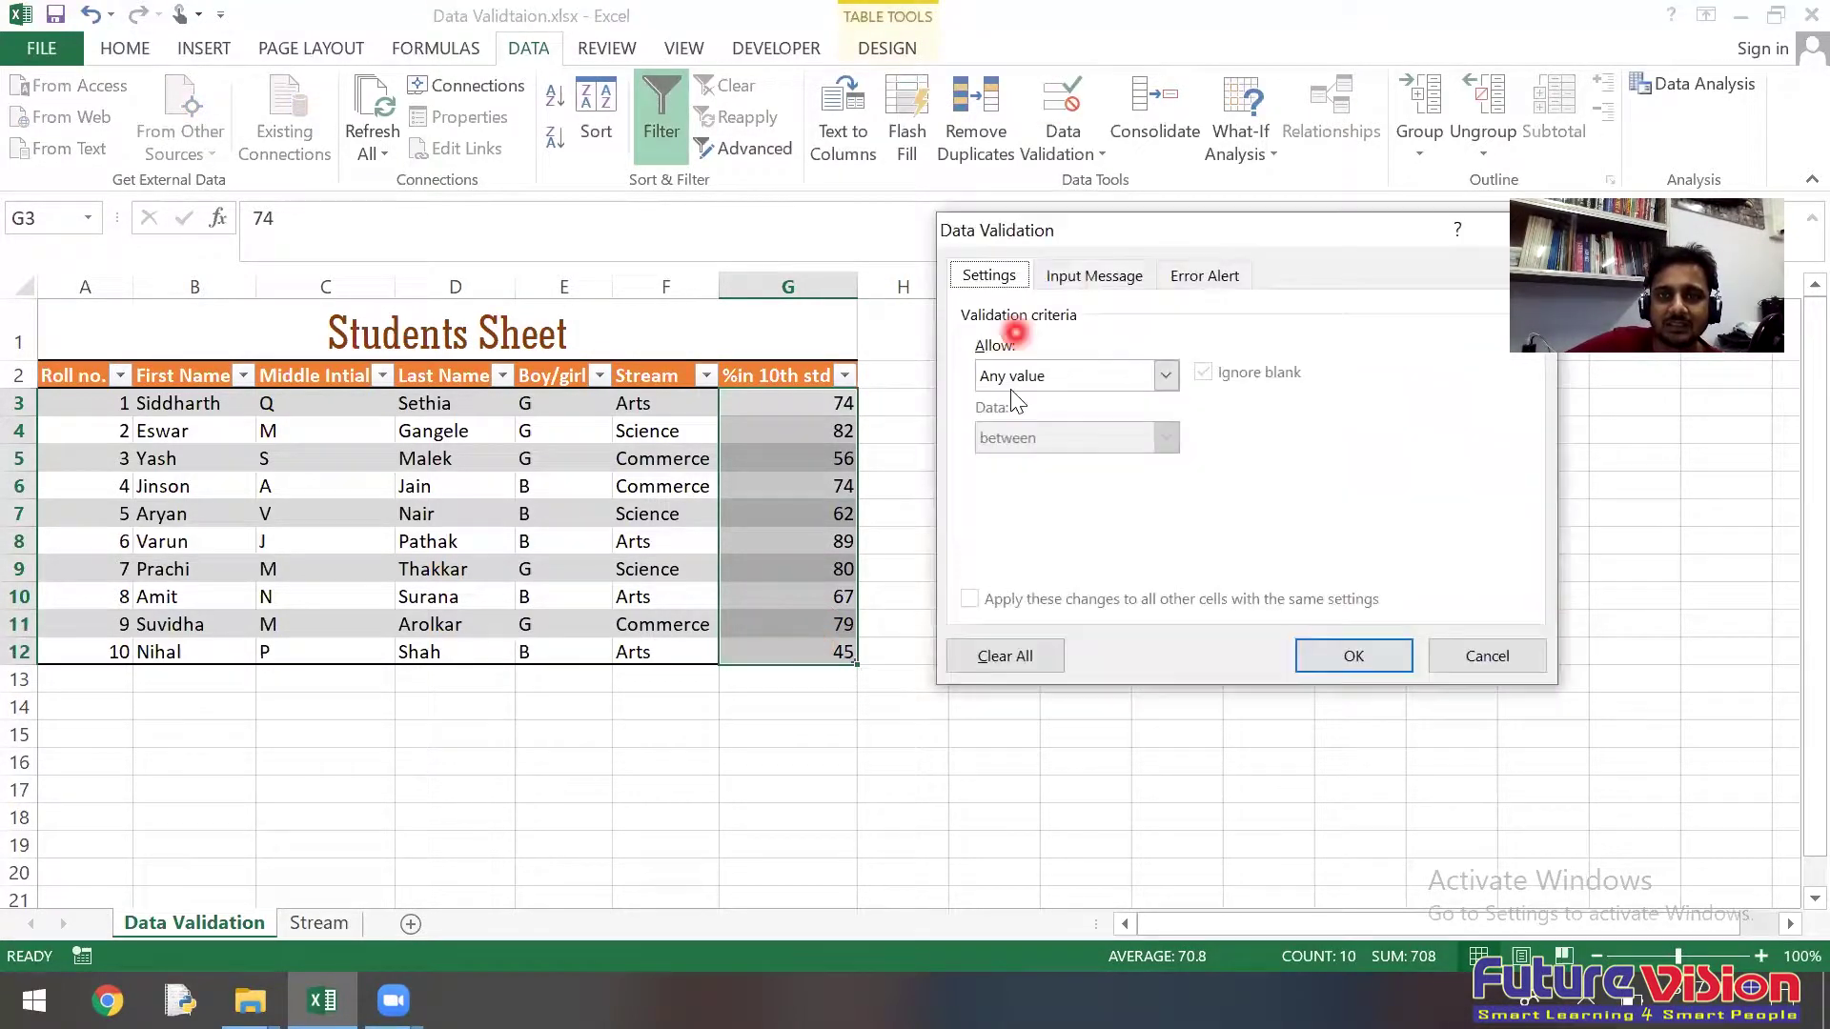
pyautogui.click(1010, 376)
pyautogui.click(1004, 422)
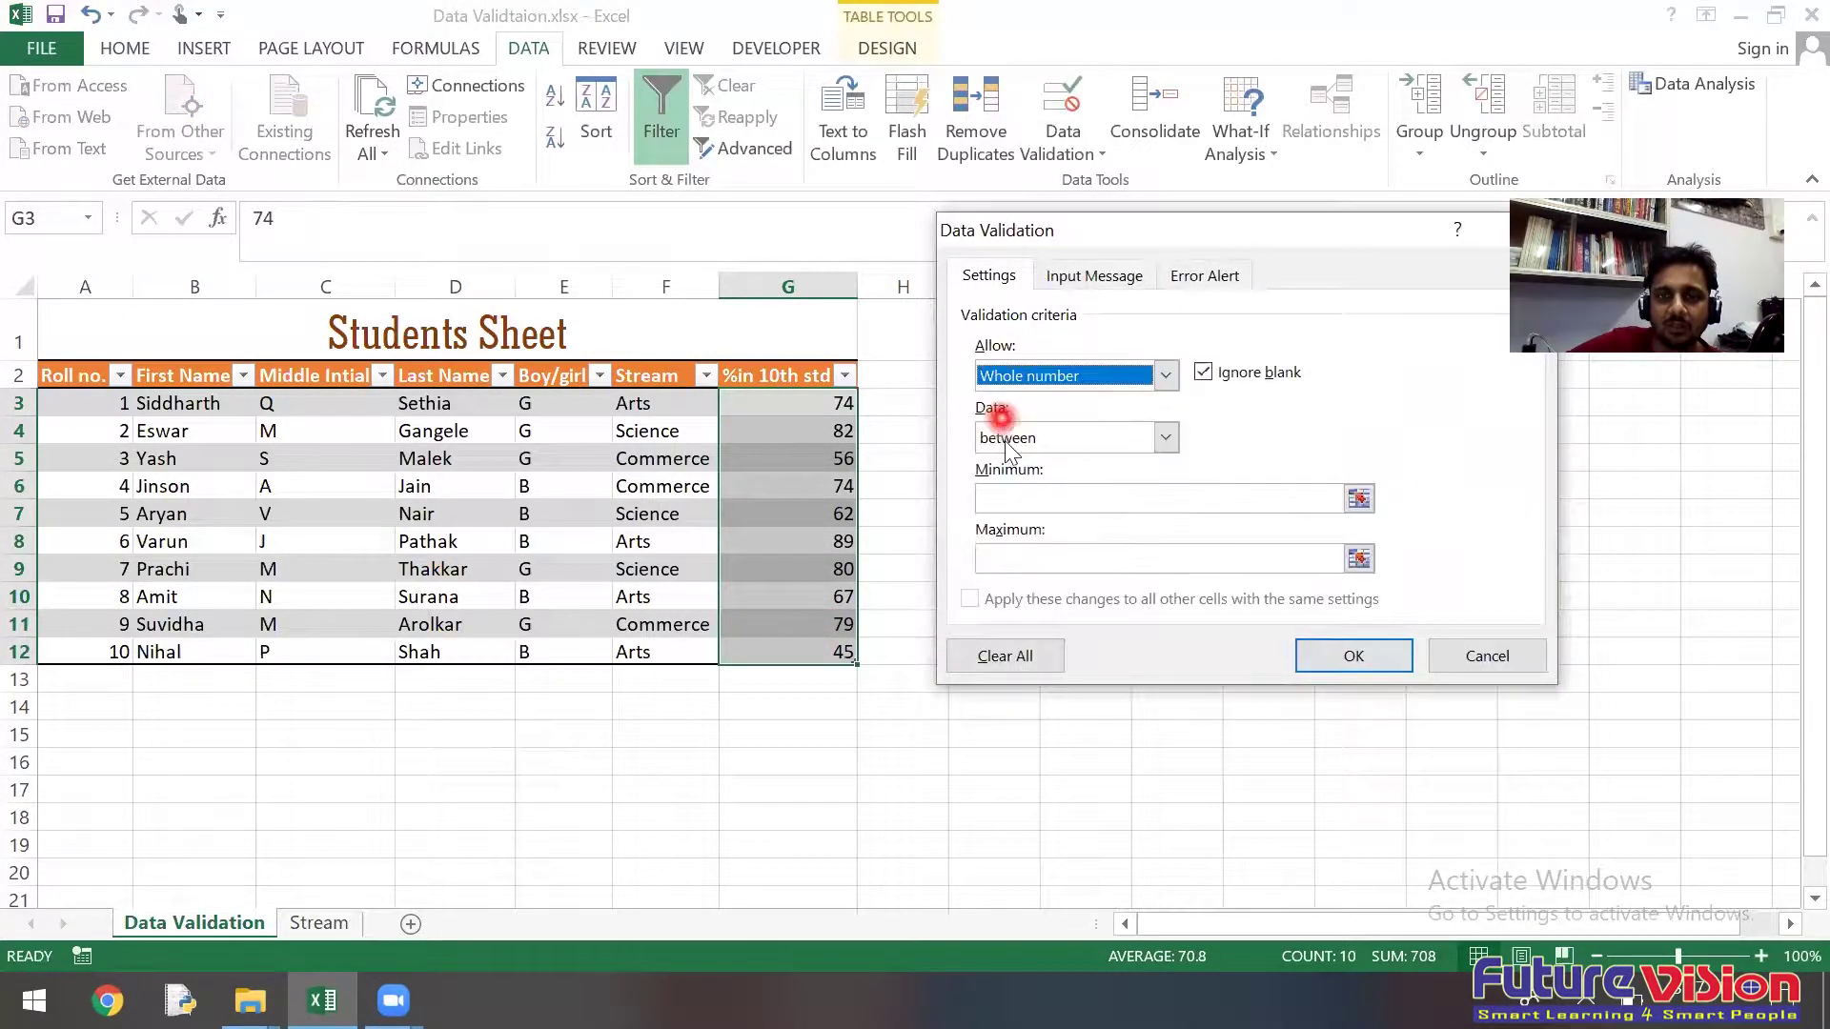
pyautogui.click(1000, 495)
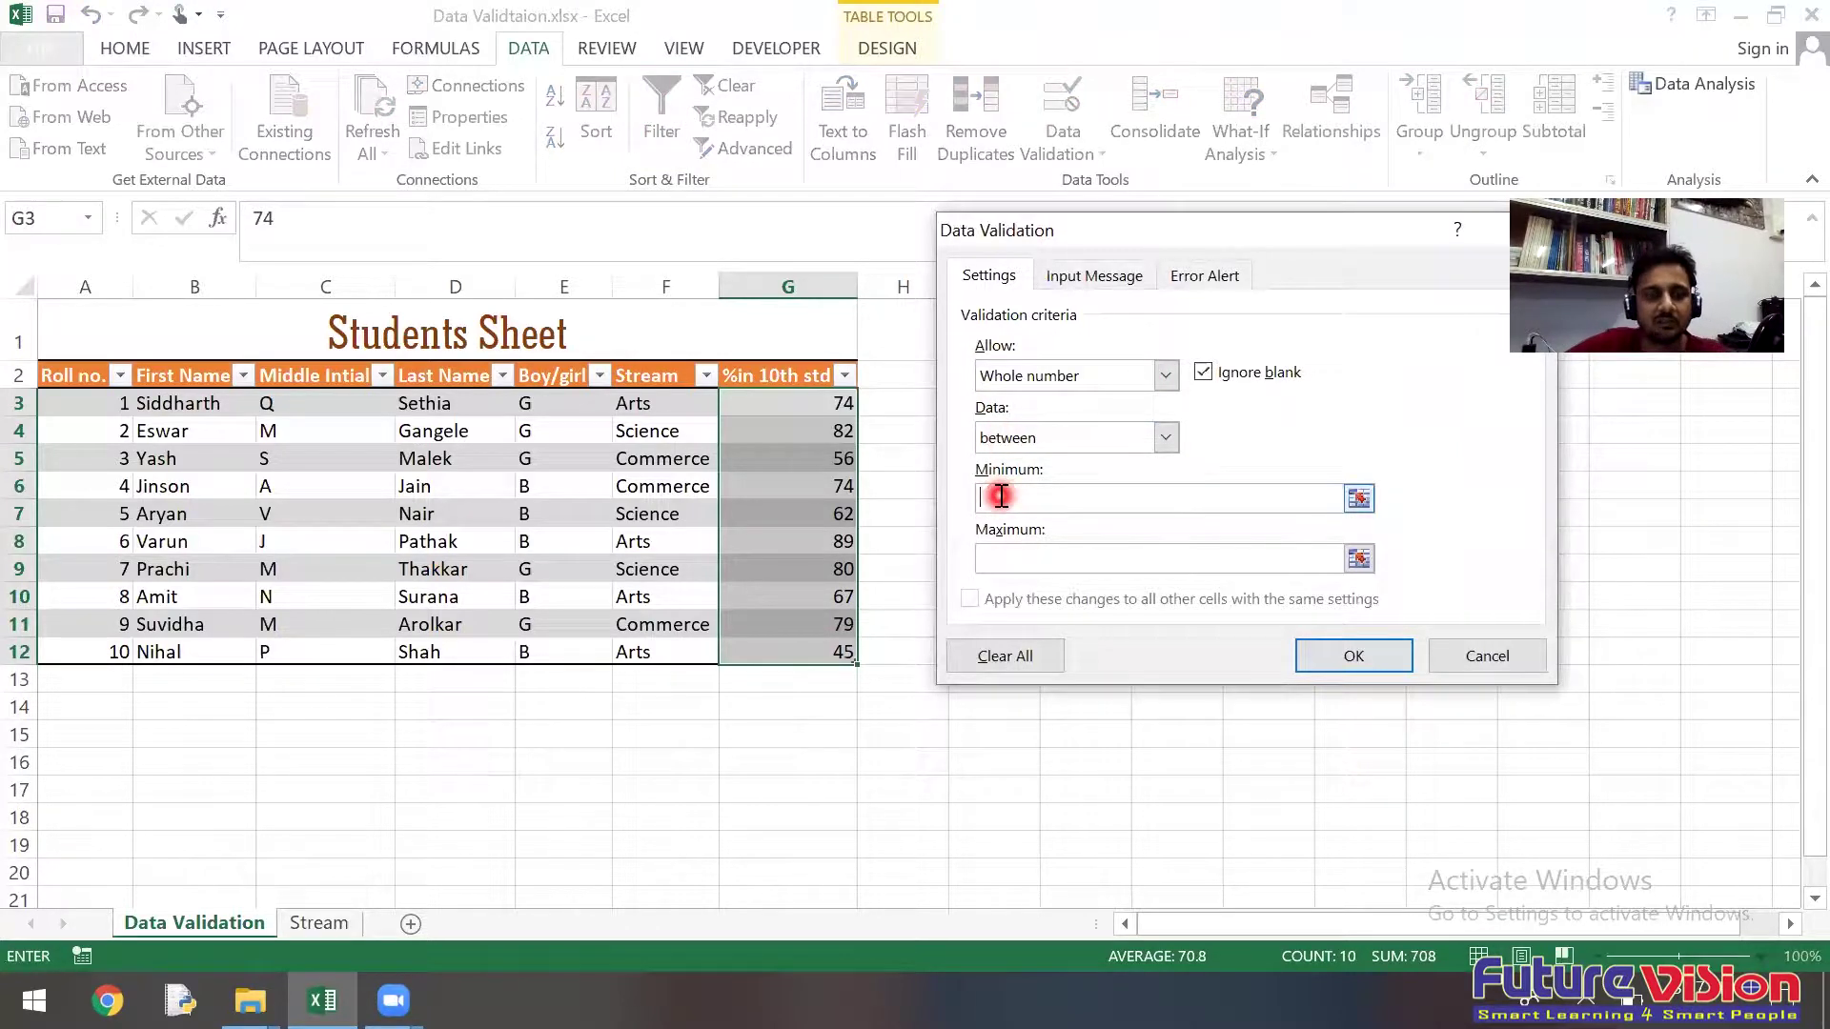
pyautogui.write('1')
pyautogui.click(999, 559)
pyautogui.write('1')
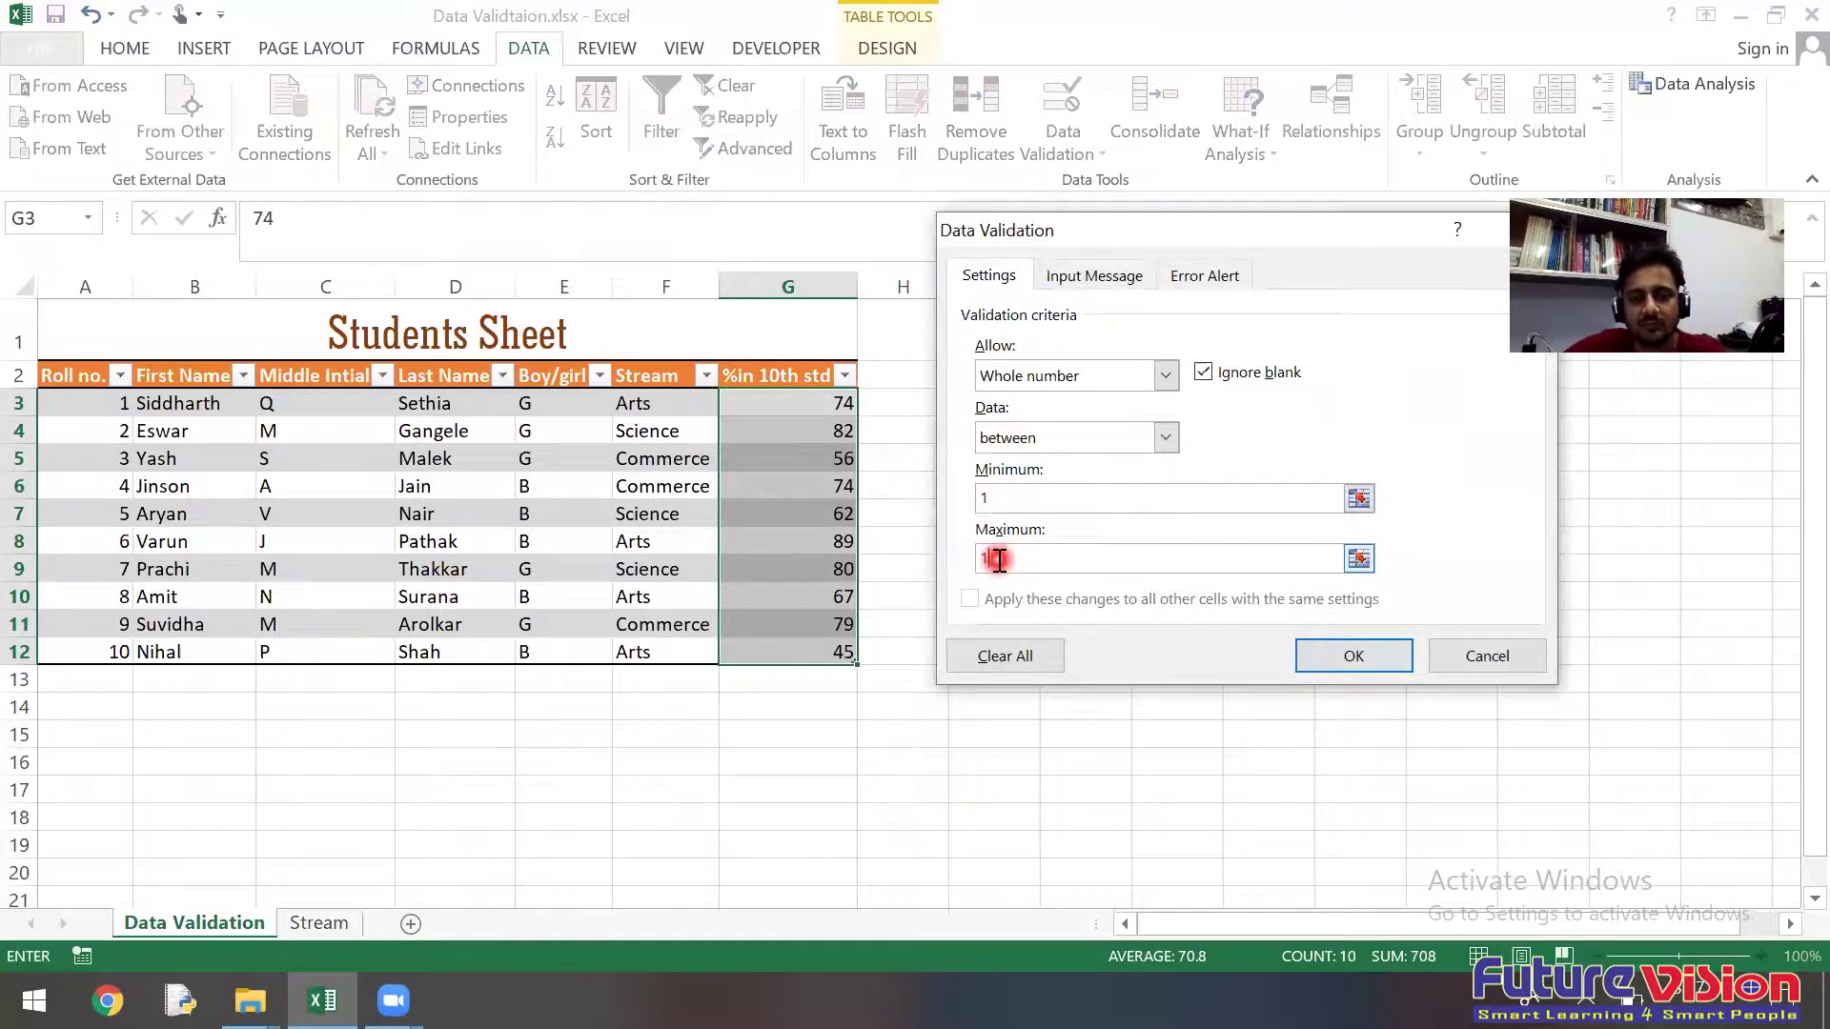
pyautogui.write('00')
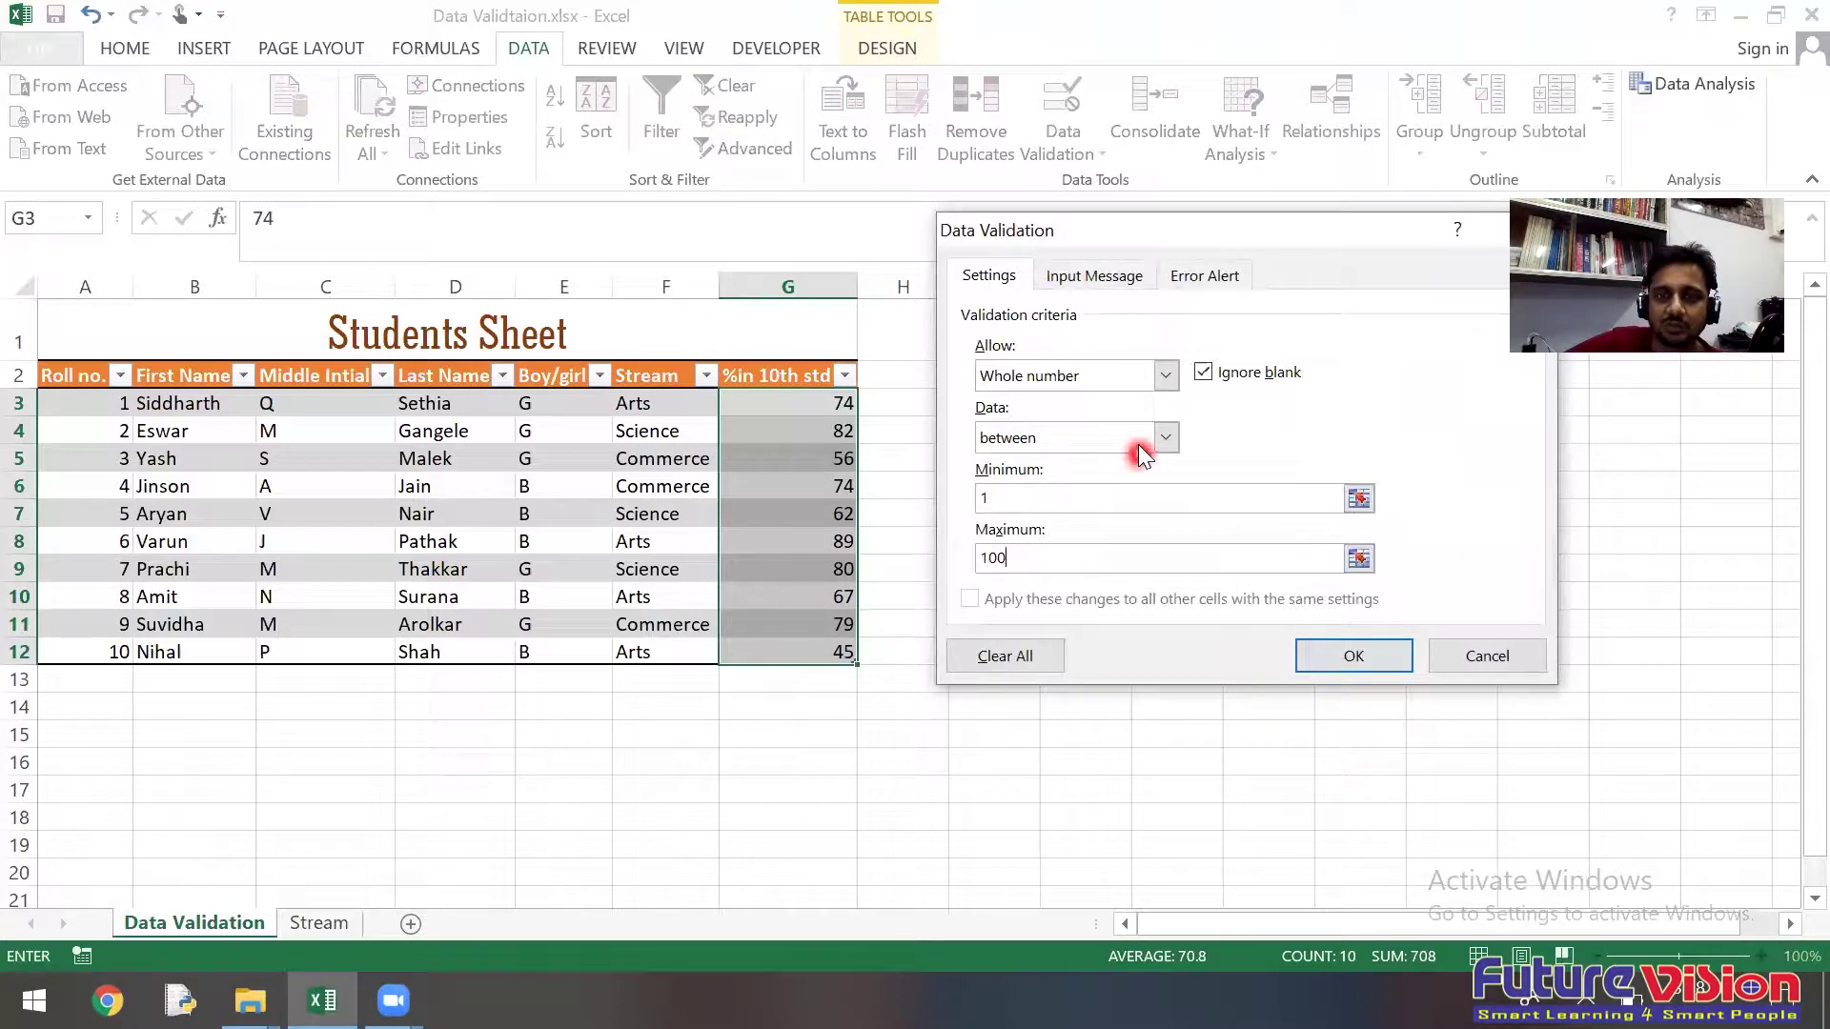
pyautogui.click(1106, 279)
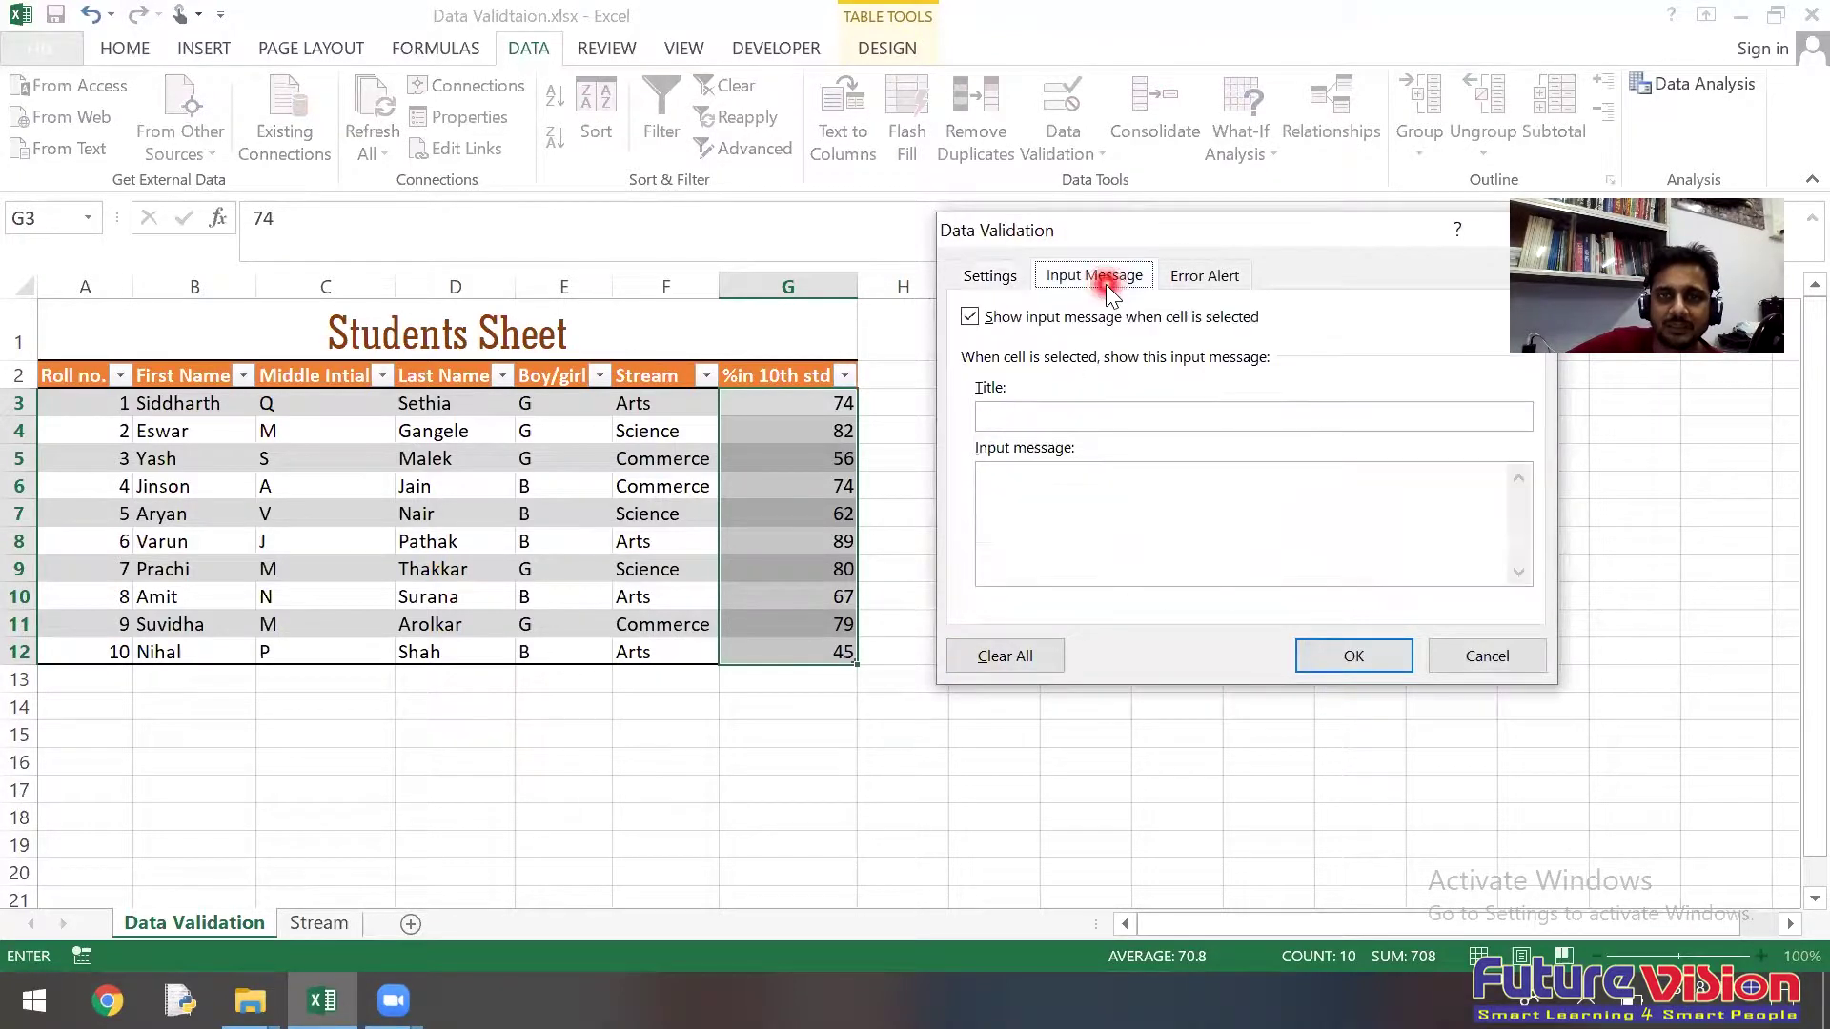
pyautogui.click(1218, 274)
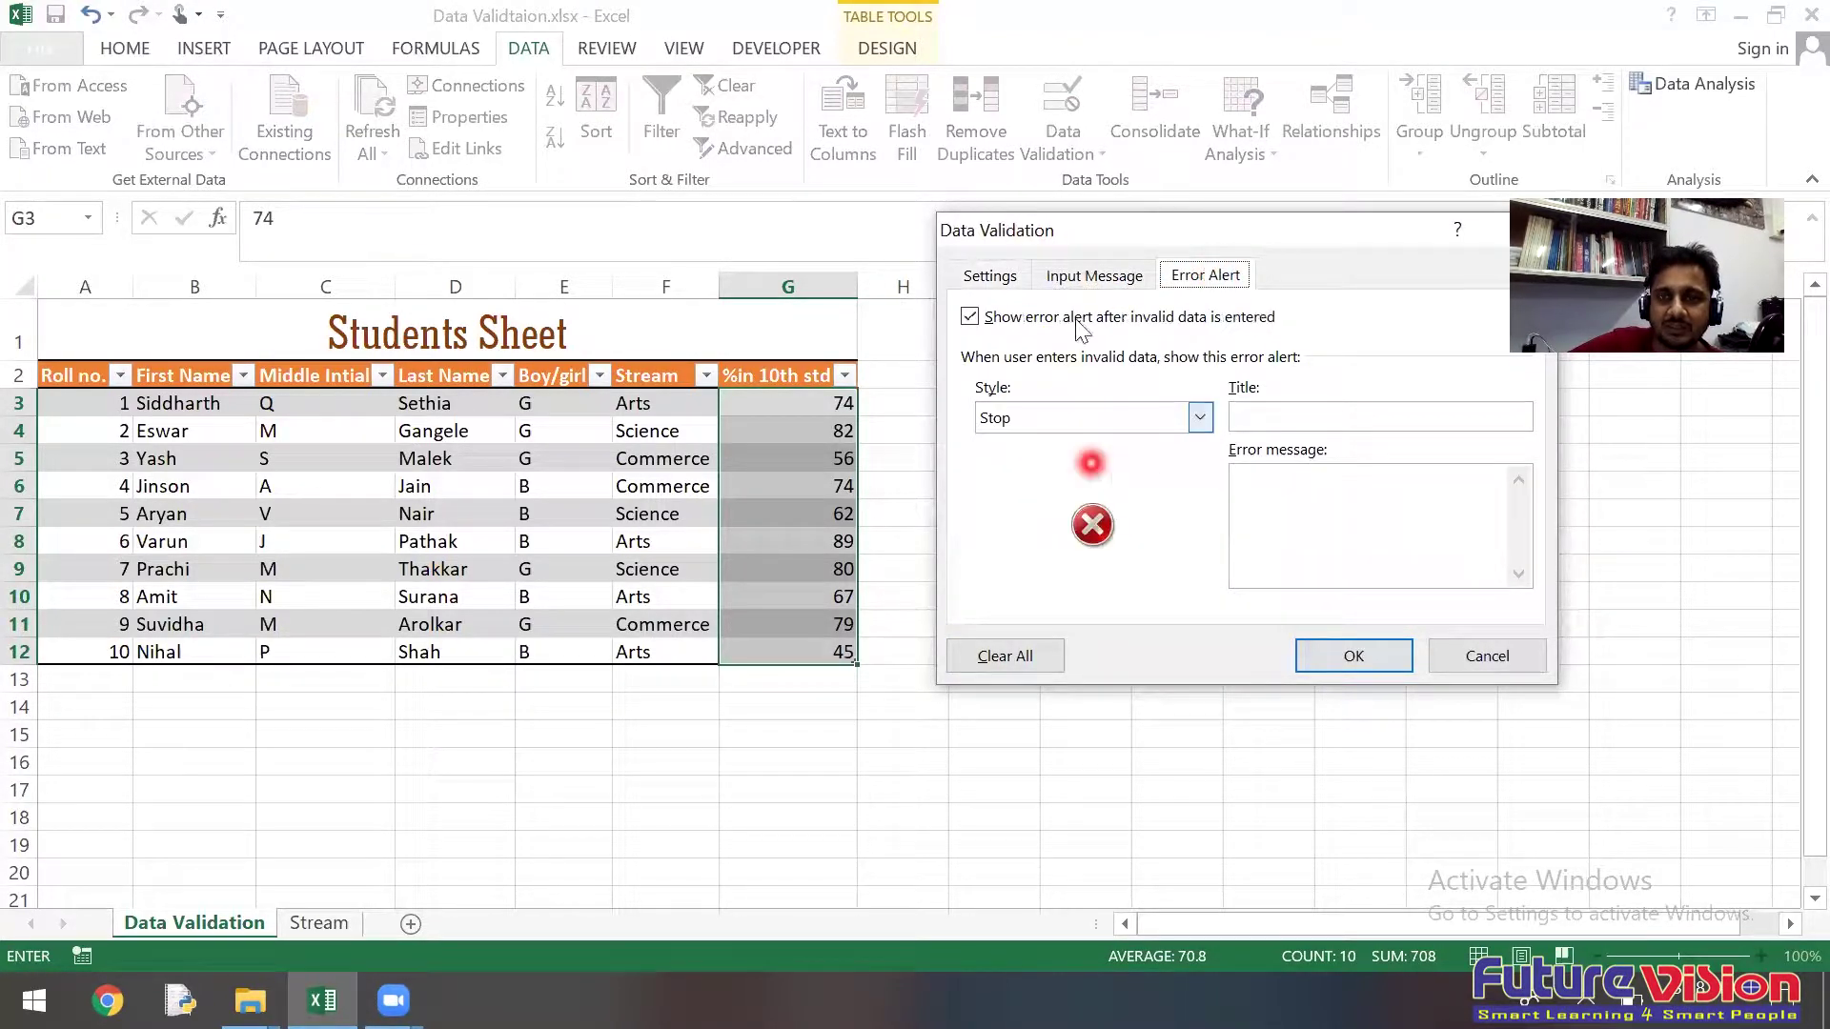
pyautogui.click(991, 275)
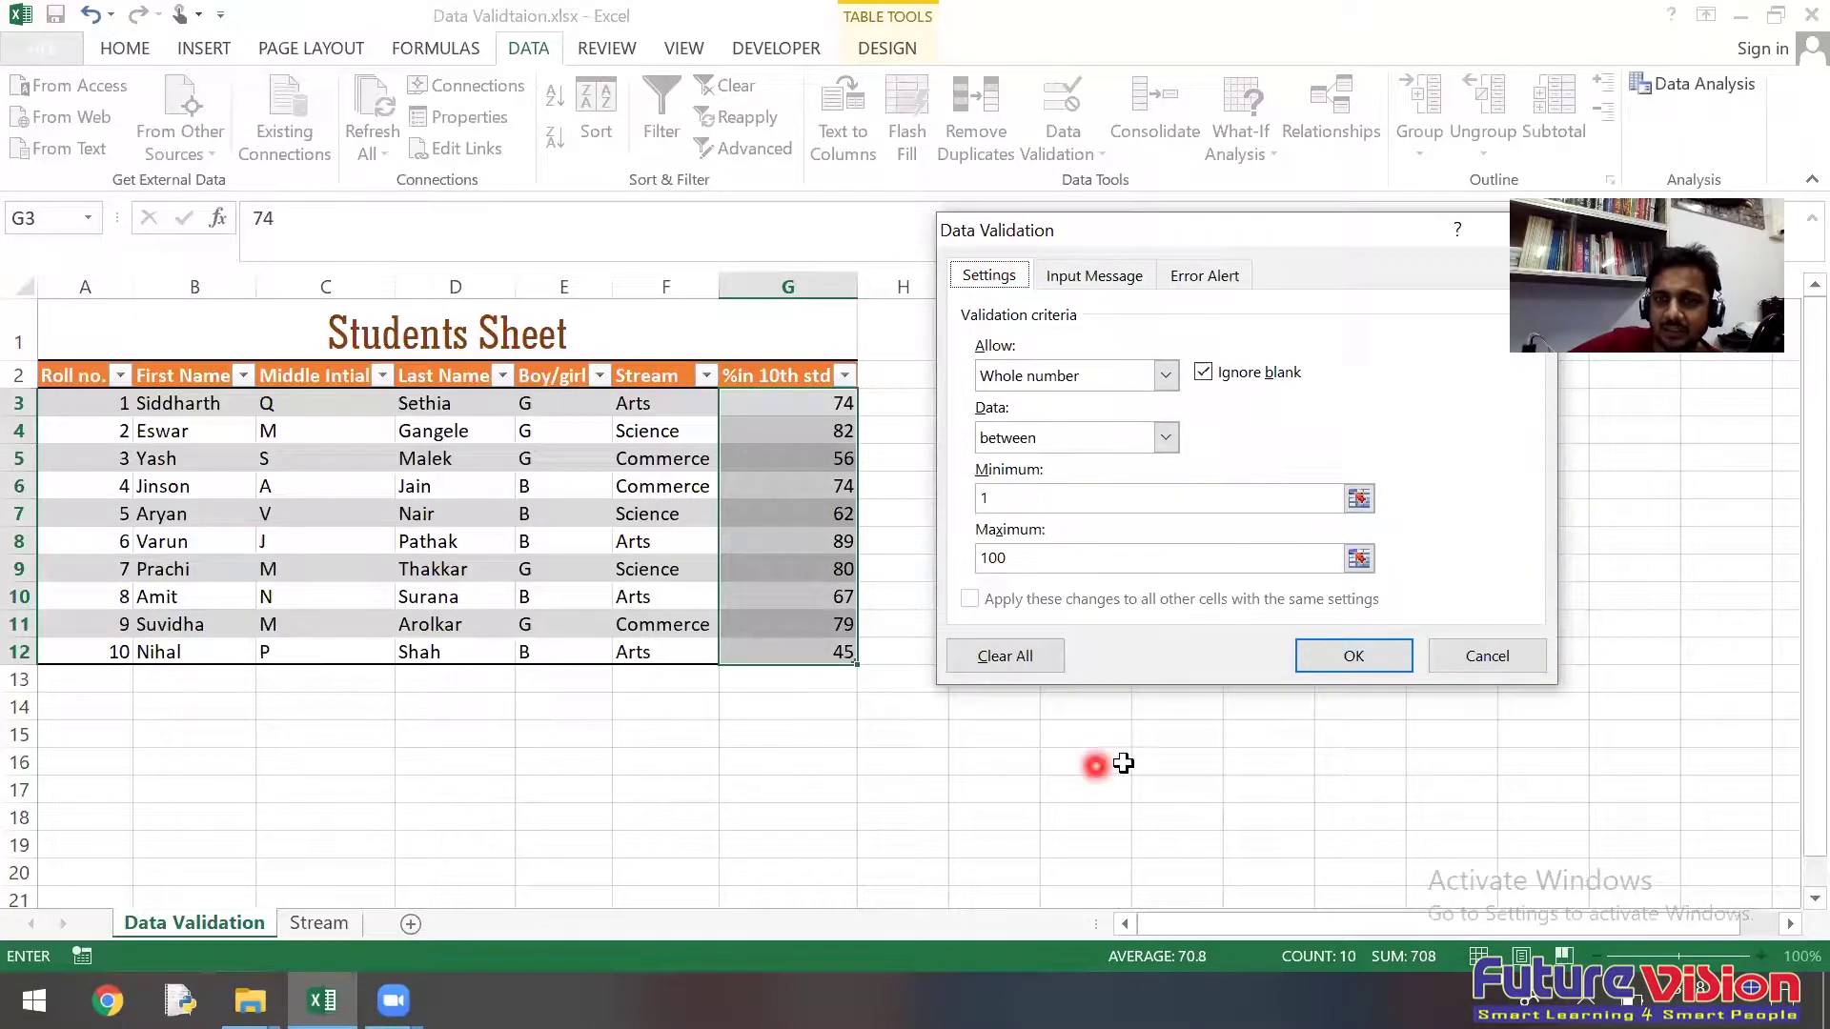
pyautogui.click(1338, 661)
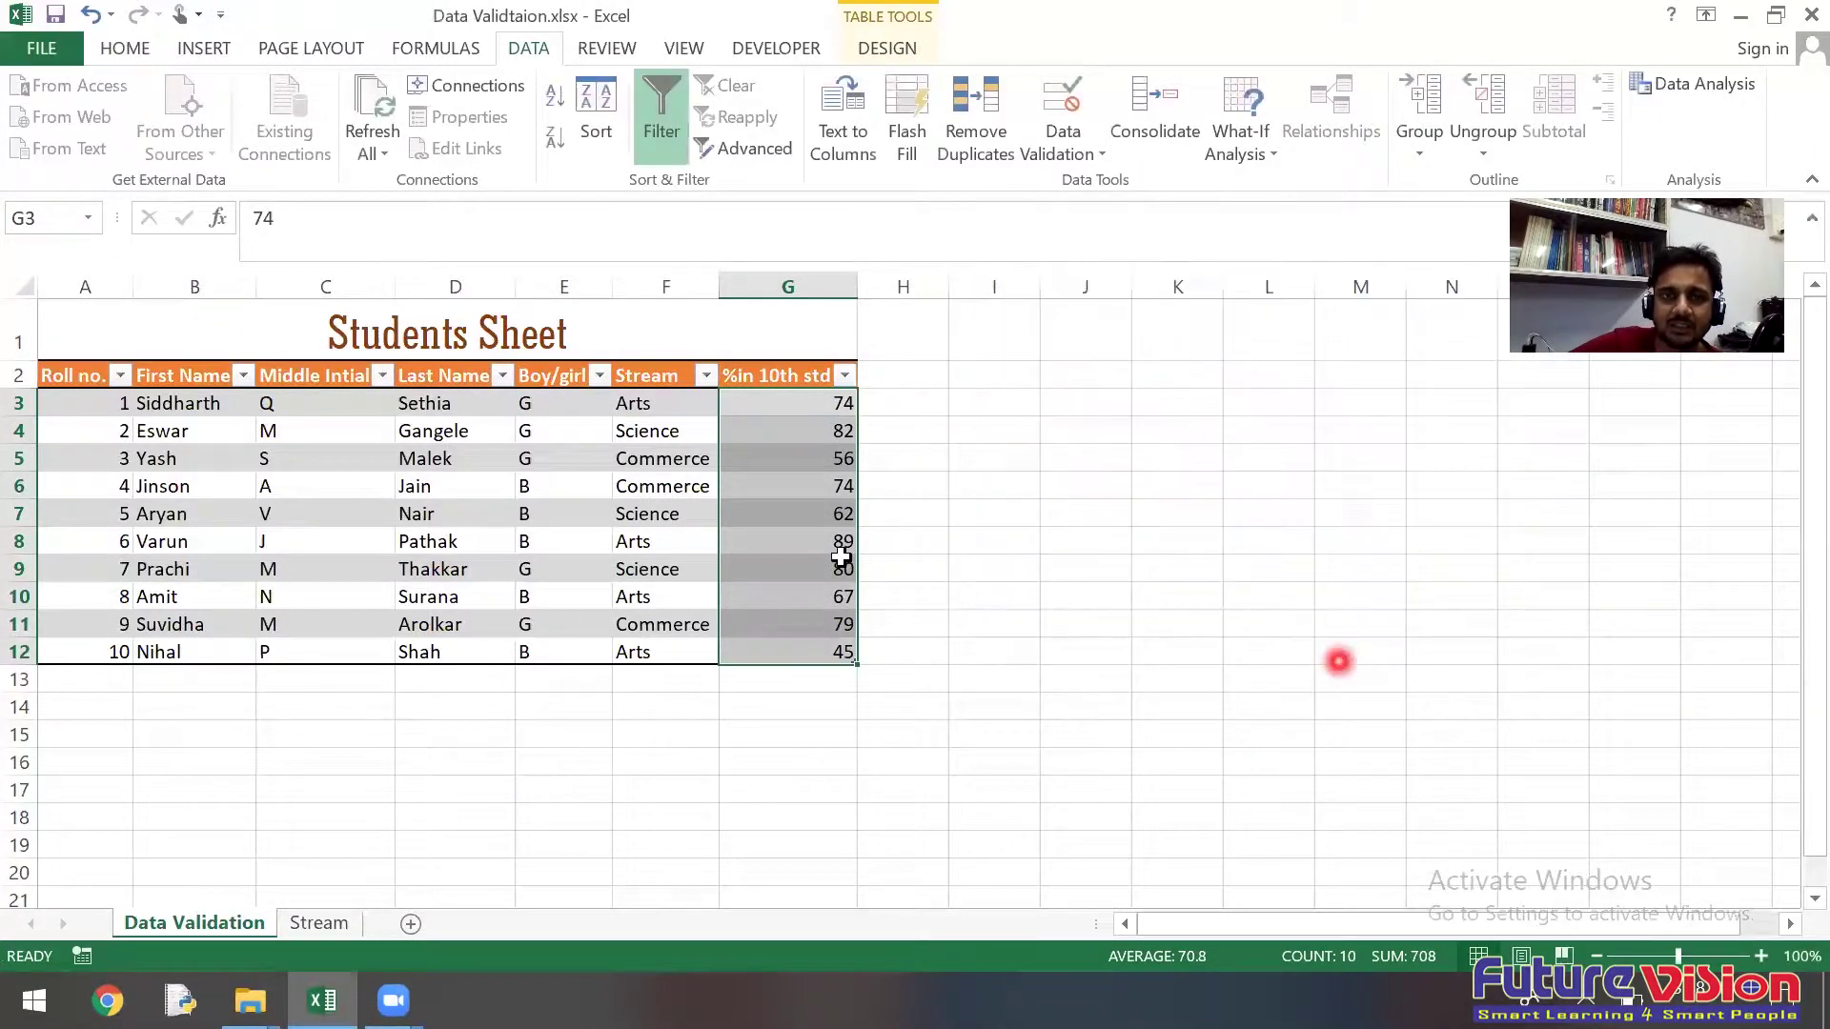
# Step: Enter 123 in G7, retry after the validation error, and enter 56 instead
pyautogui.click(813, 522)
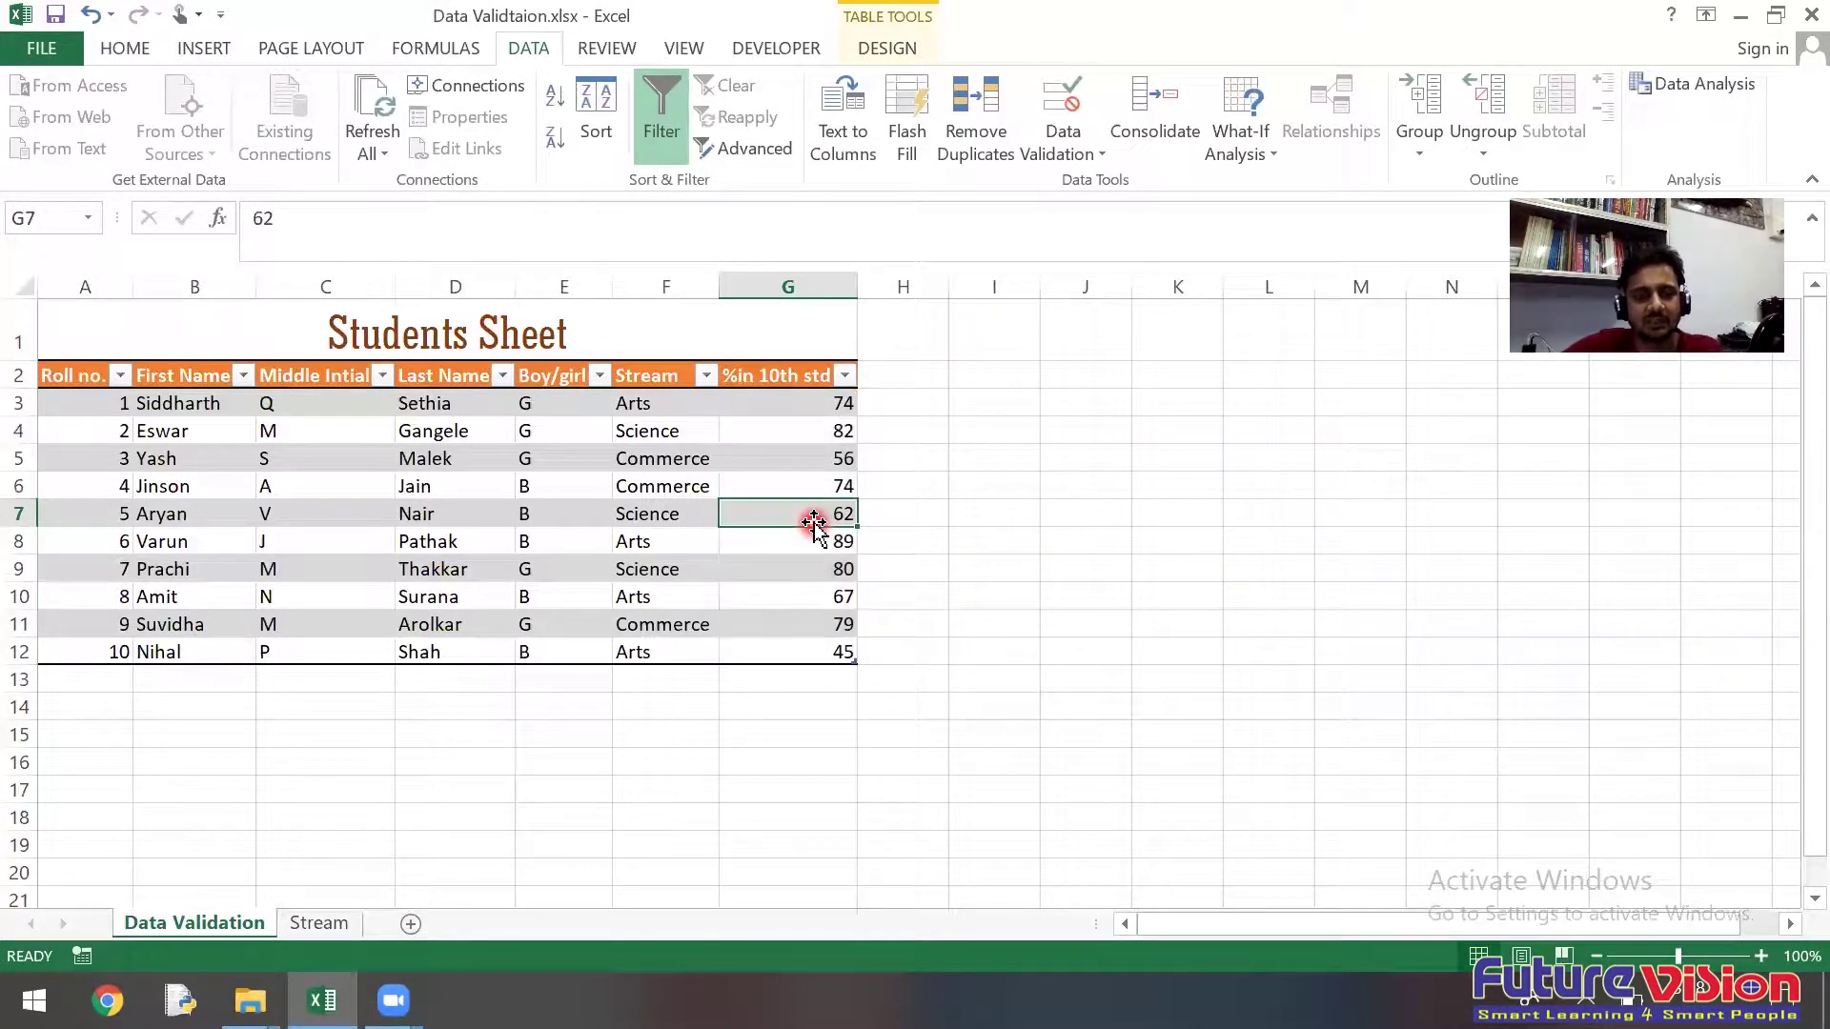
pyautogui.write('123')
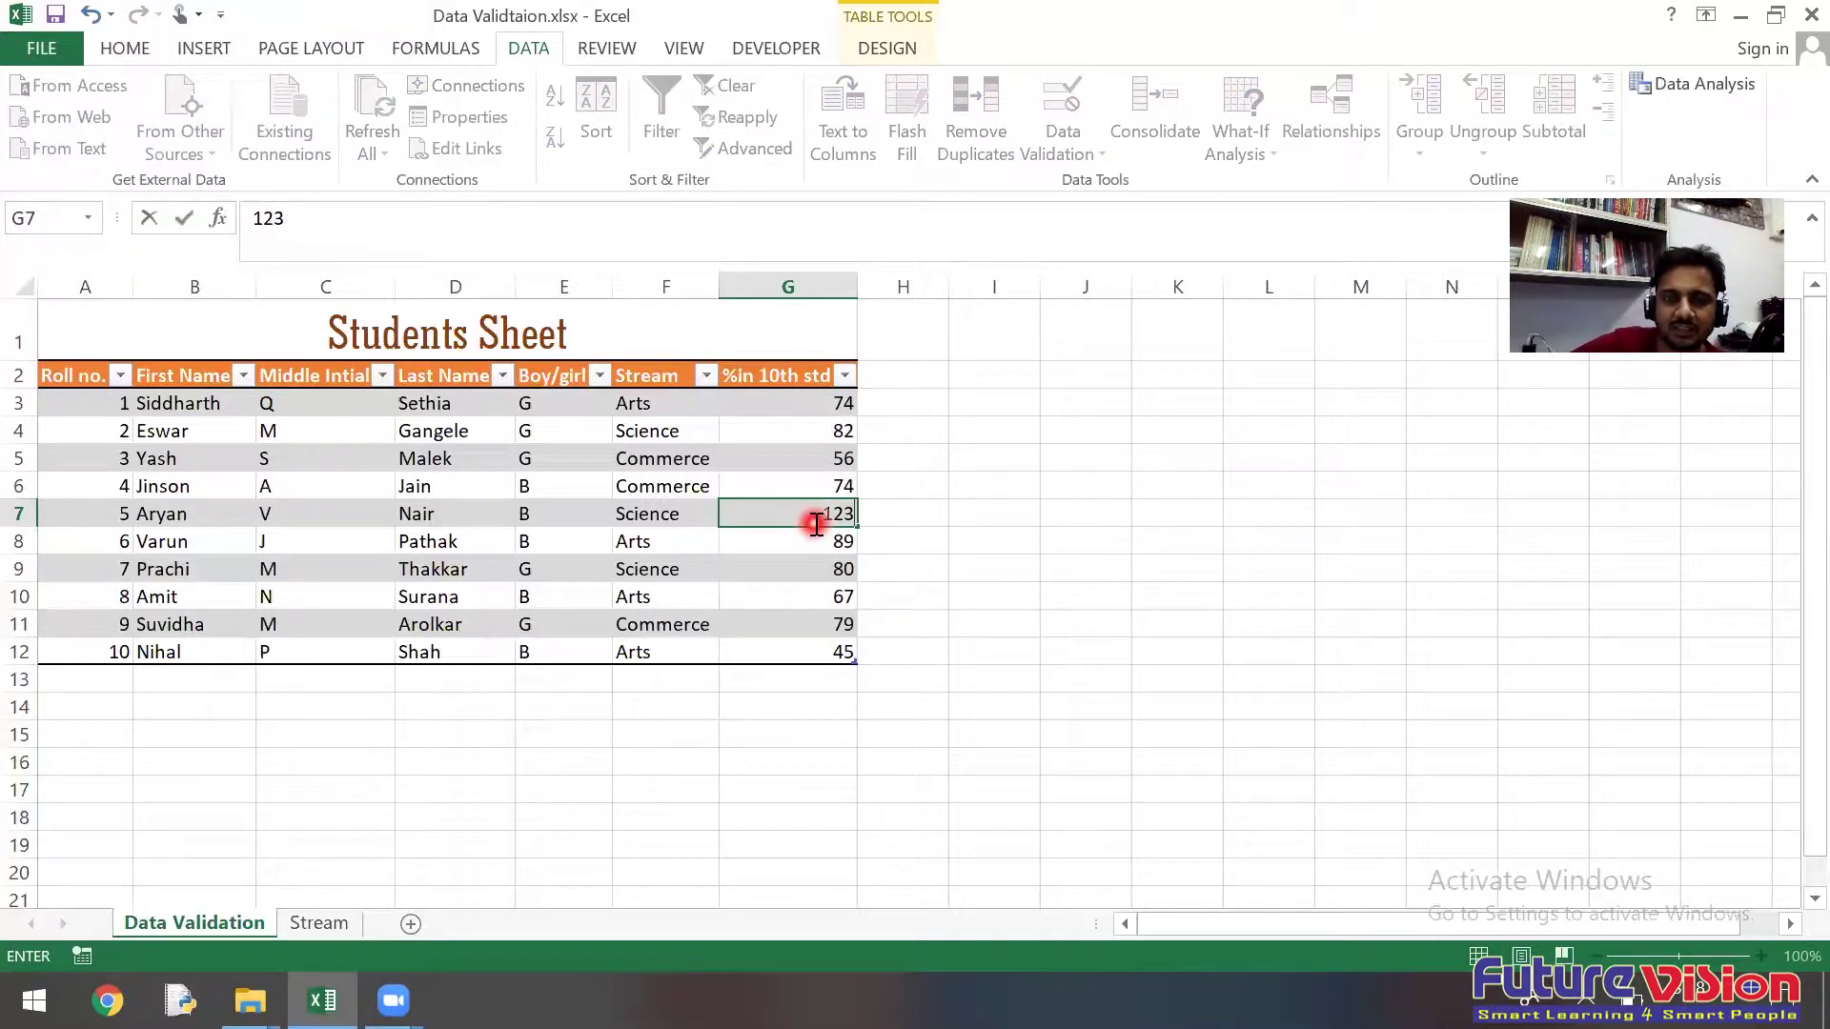
pyautogui.press('Return')
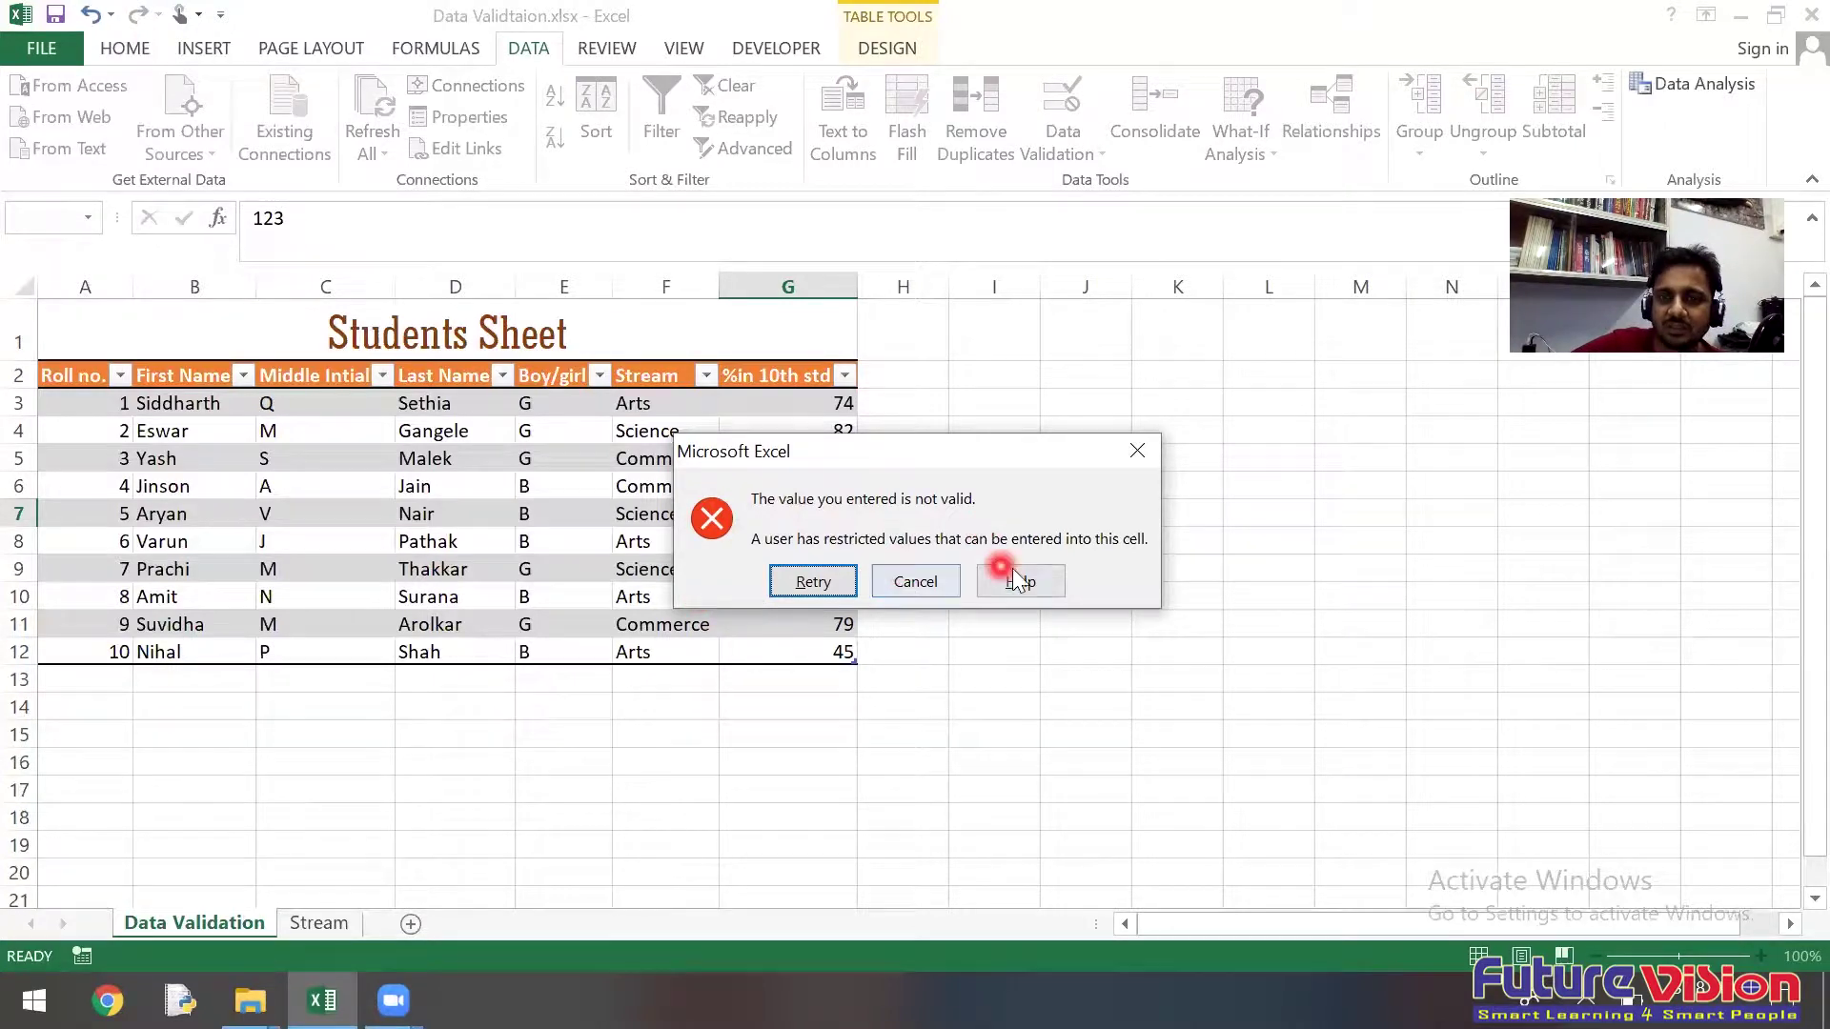
pyautogui.click(795, 589)
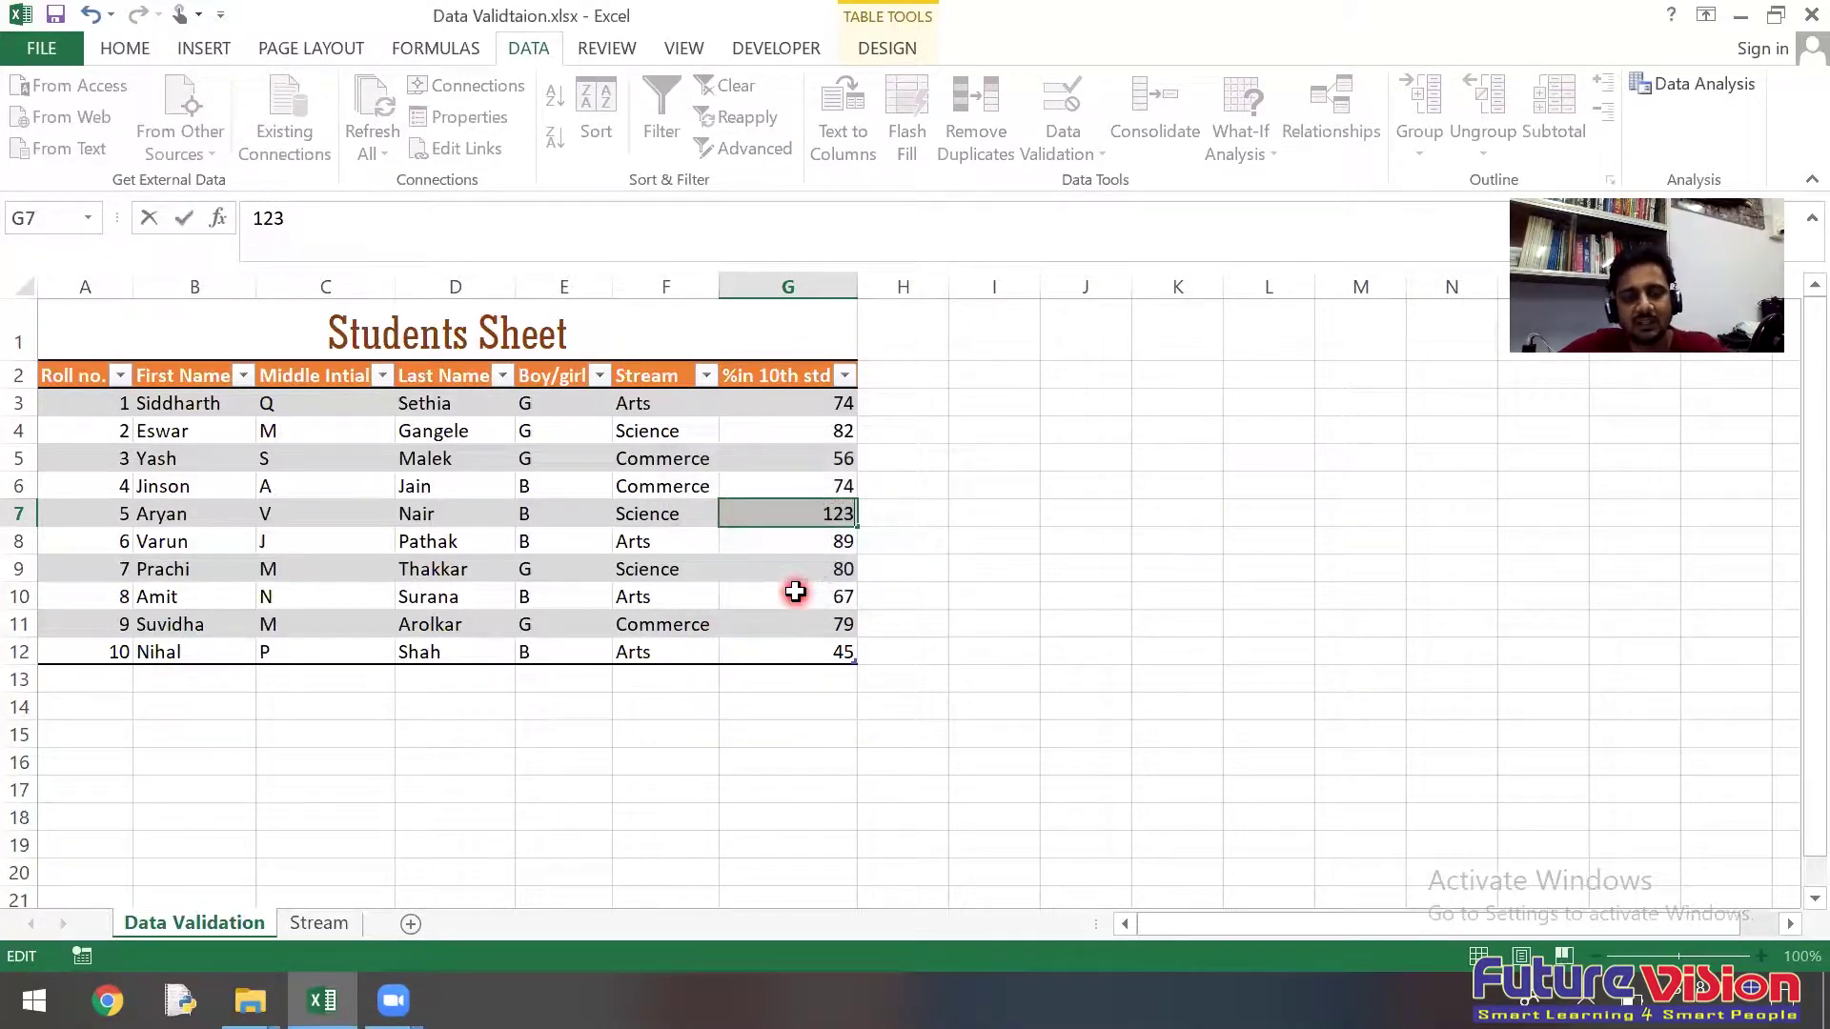
pyautogui.write('56')
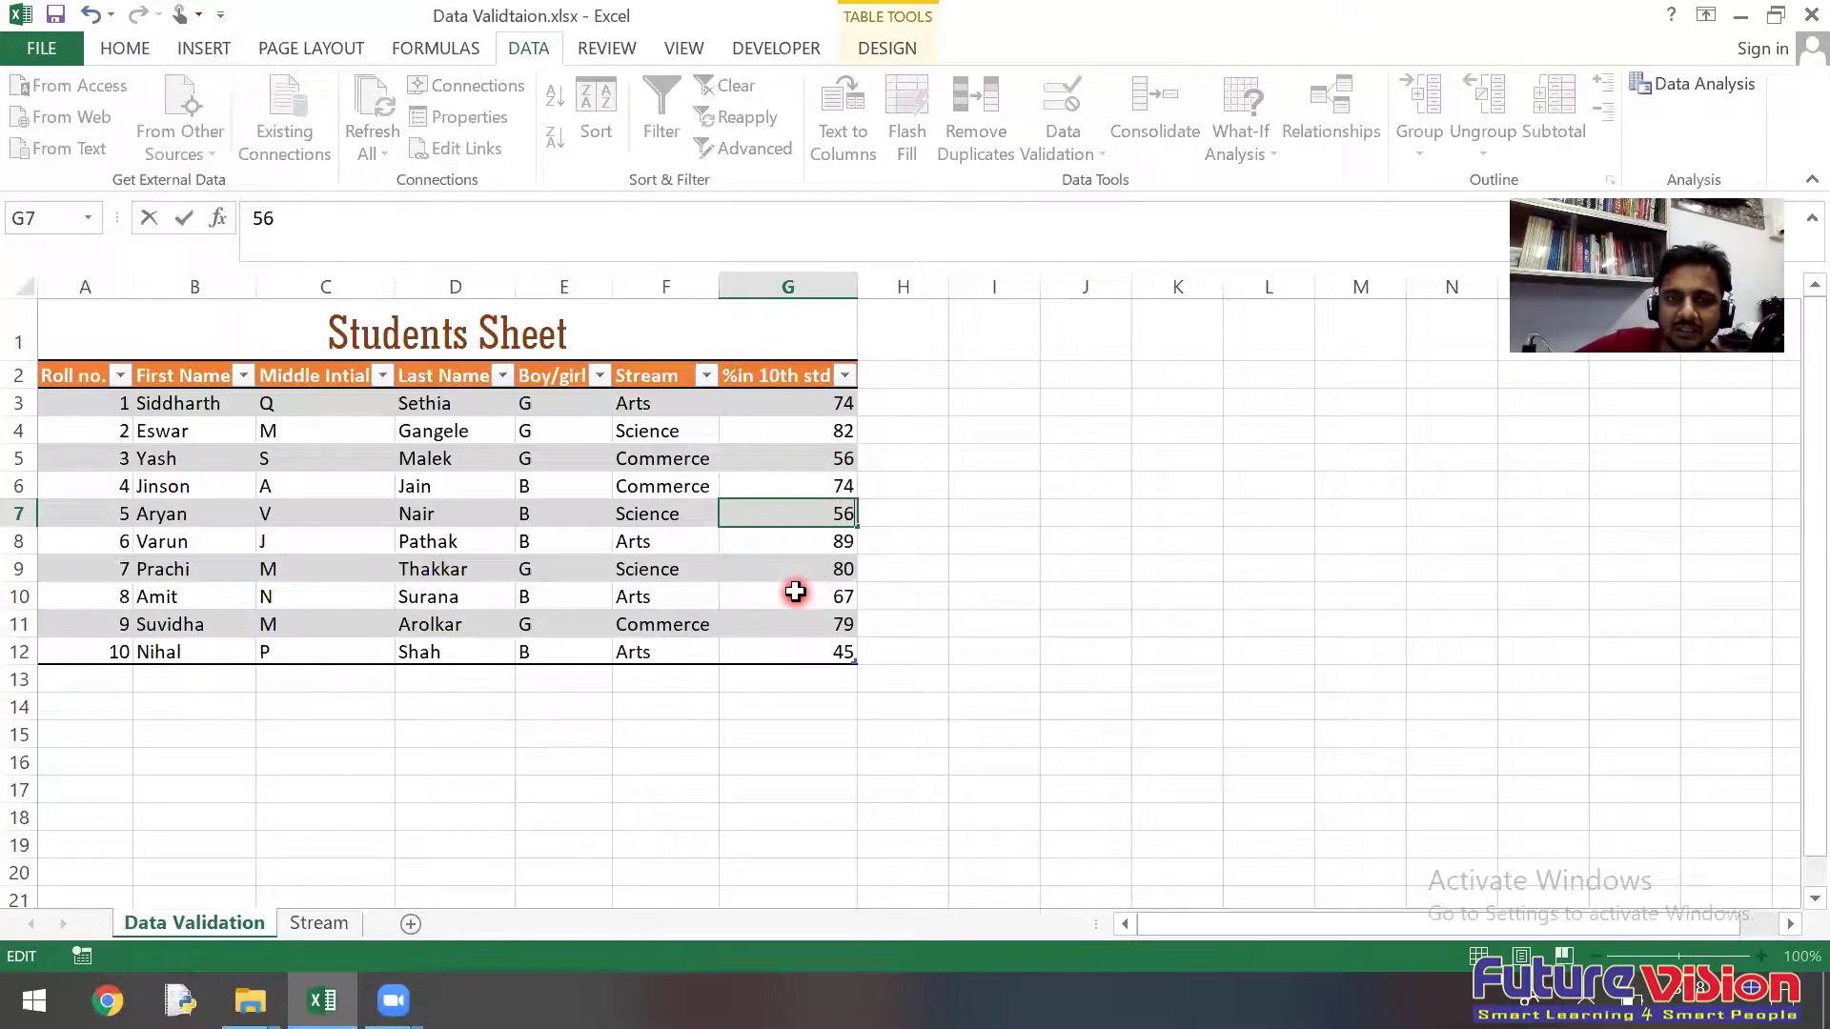
pyautogui.press('Return')
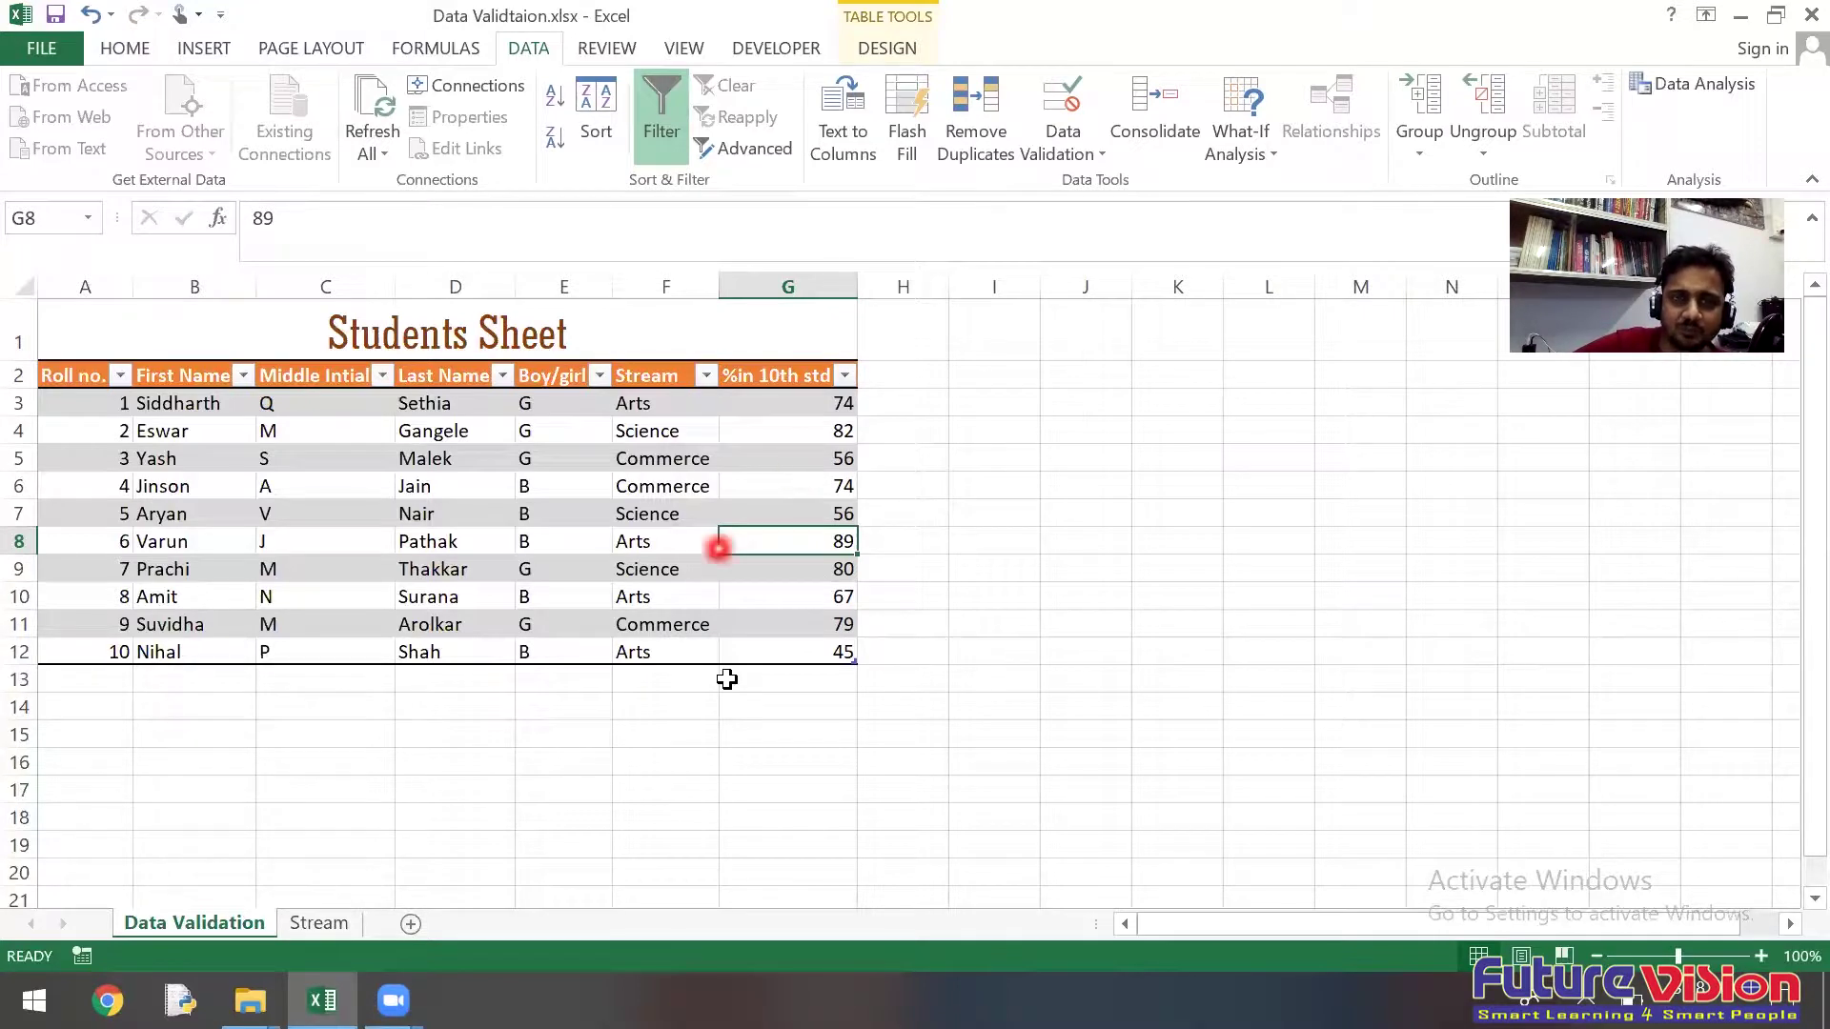
pyautogui.click(1092, 158)
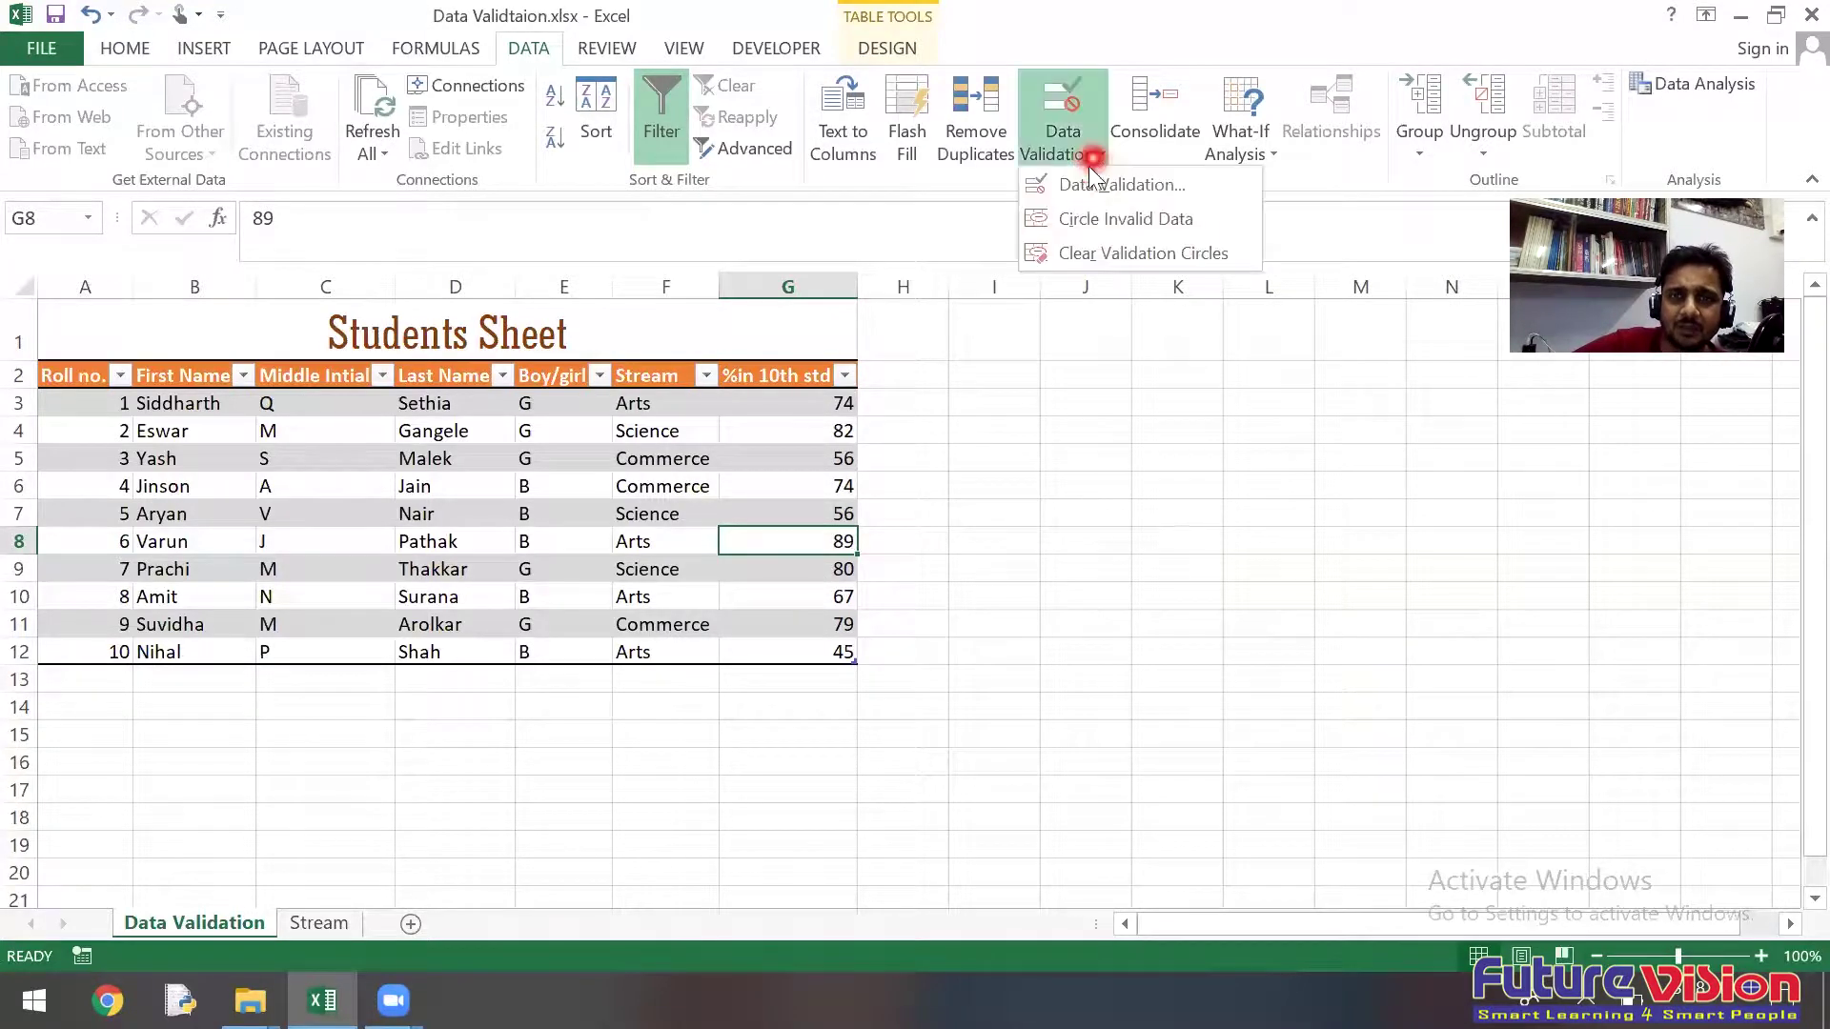
pyautogui.click(1082, 187)
pyautogui.click(1000, 376)
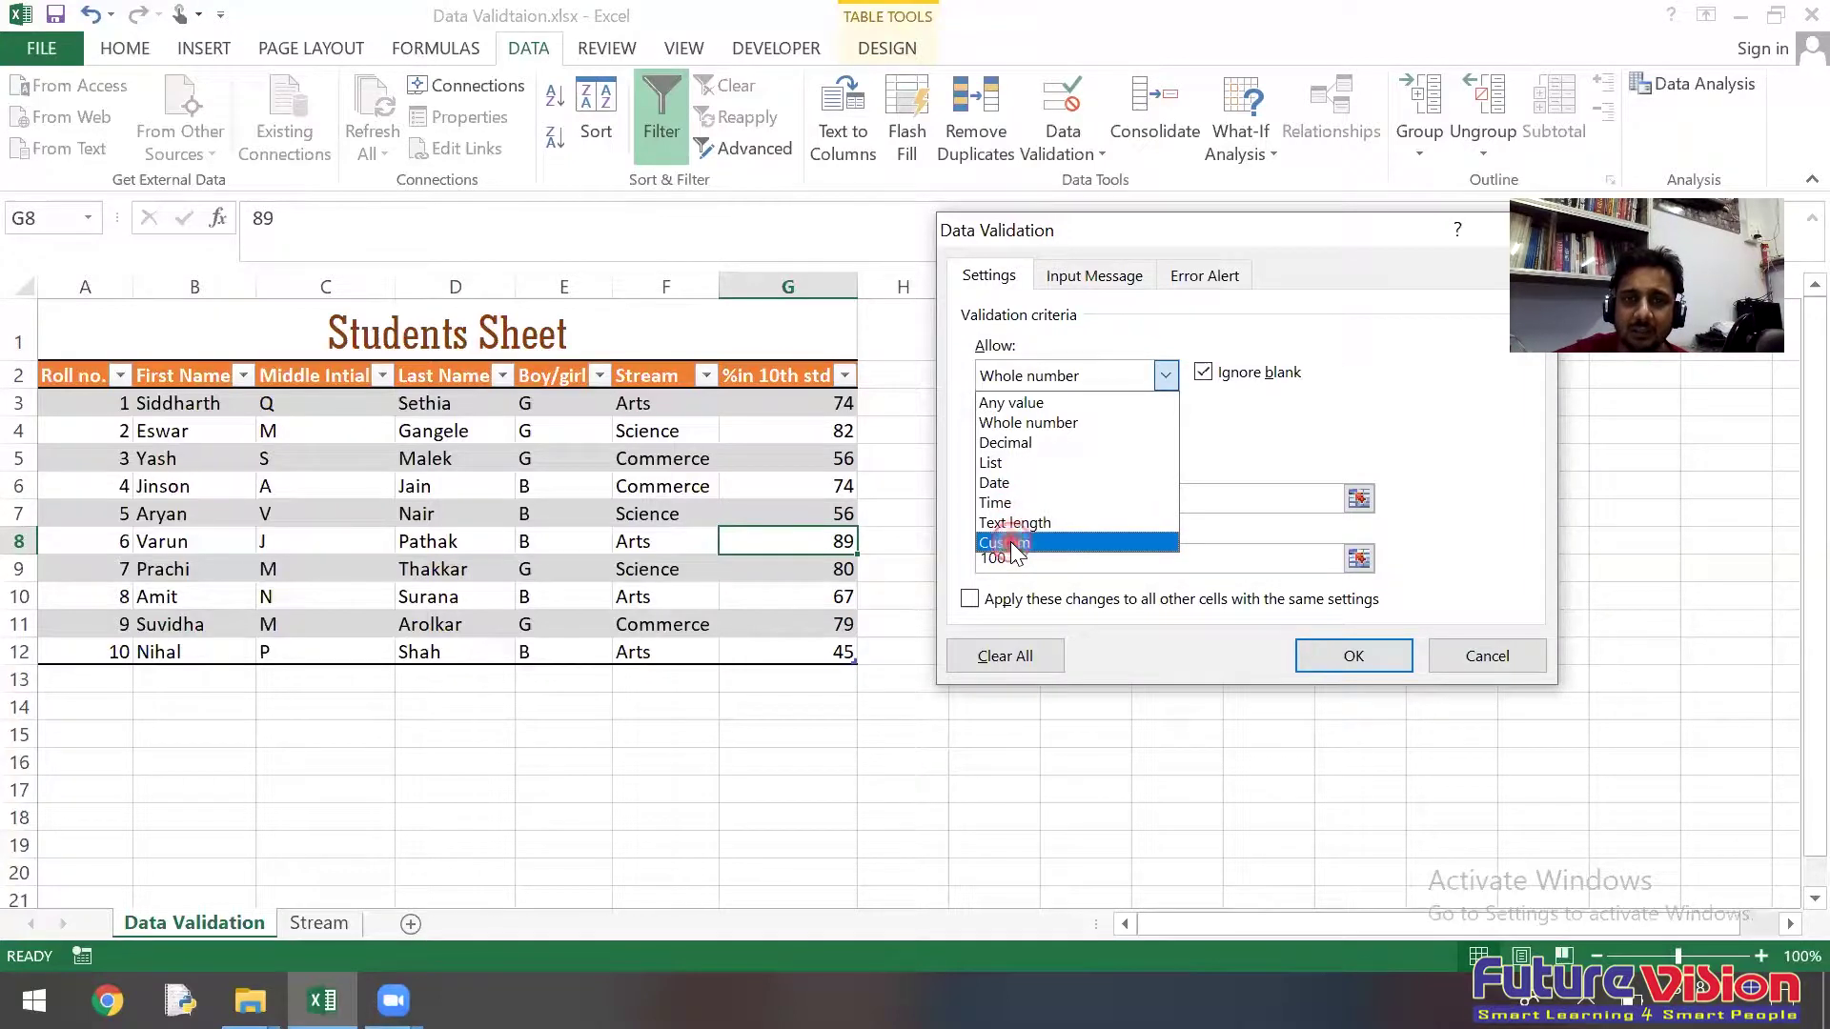
pyautogui.click(1011, 544)
pyautogui.click(1030, 500)
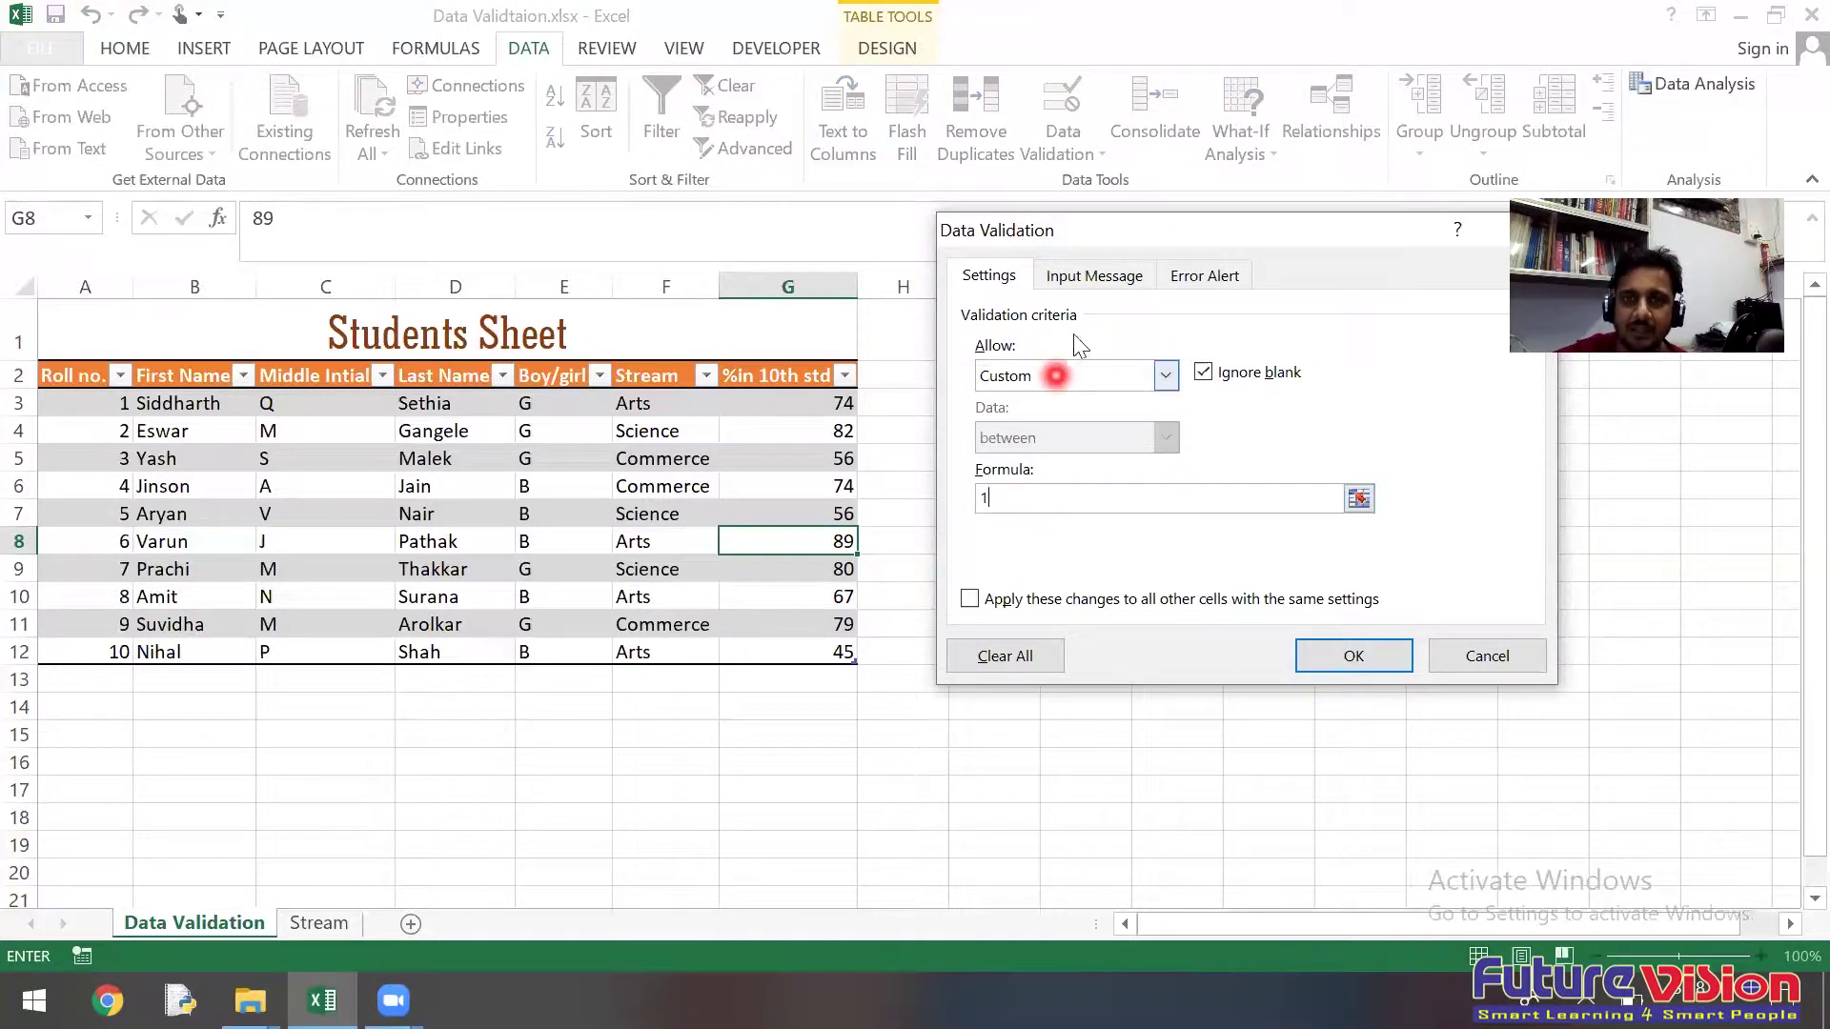
pyautogui.click(1466, 659)
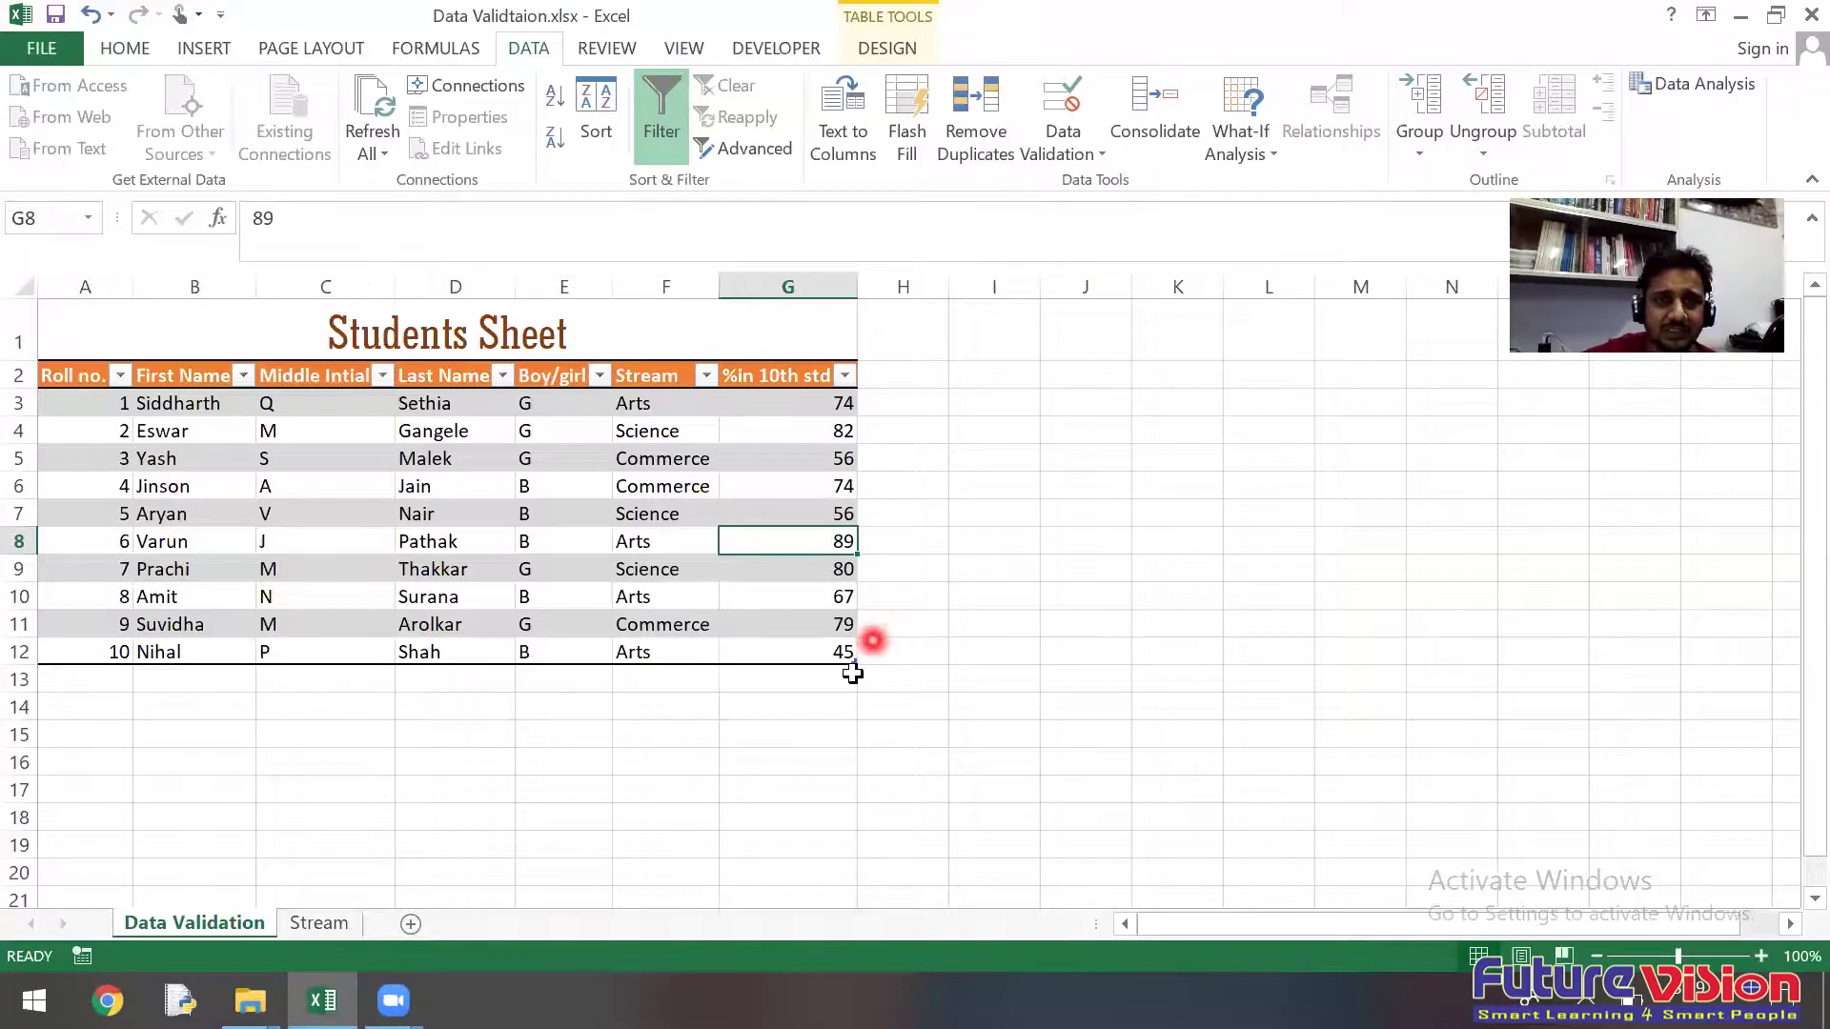
pyautogui.click(543, 598)
pyautogui.write('U')
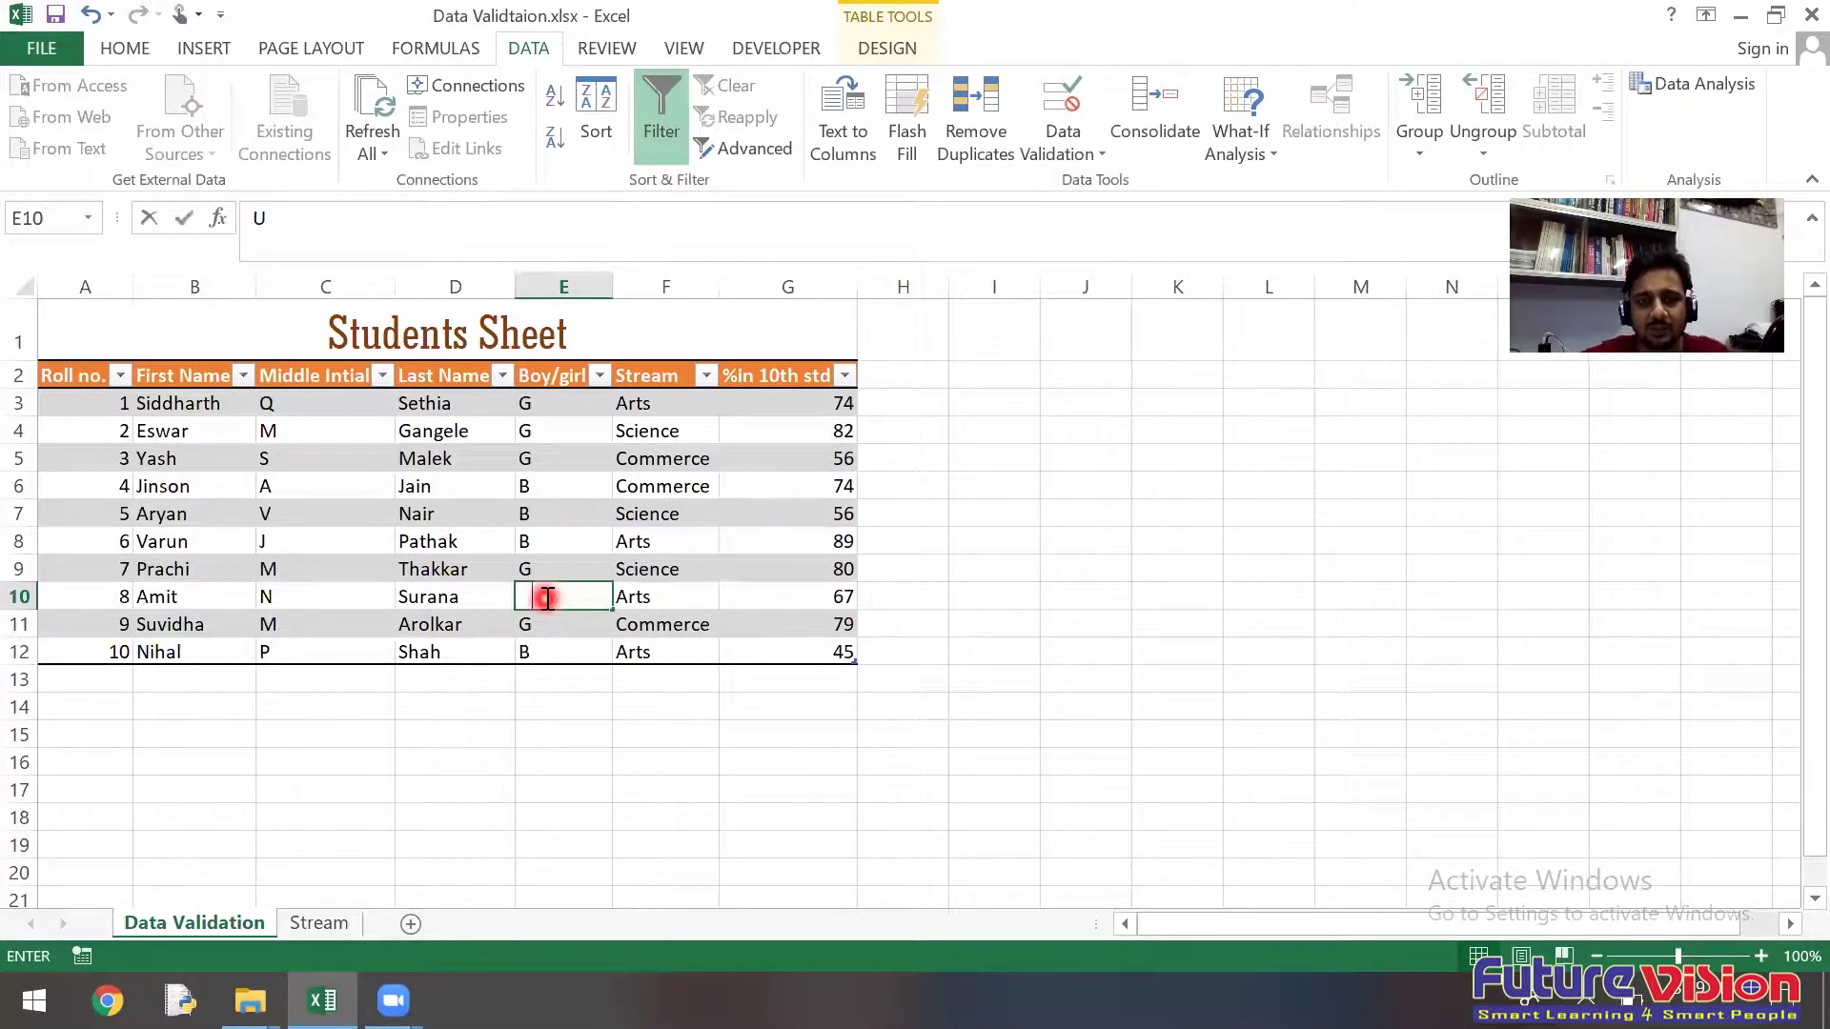
pyautogui.press('Up')
pyautogui.press('Up')
pyautogui.press('Up')
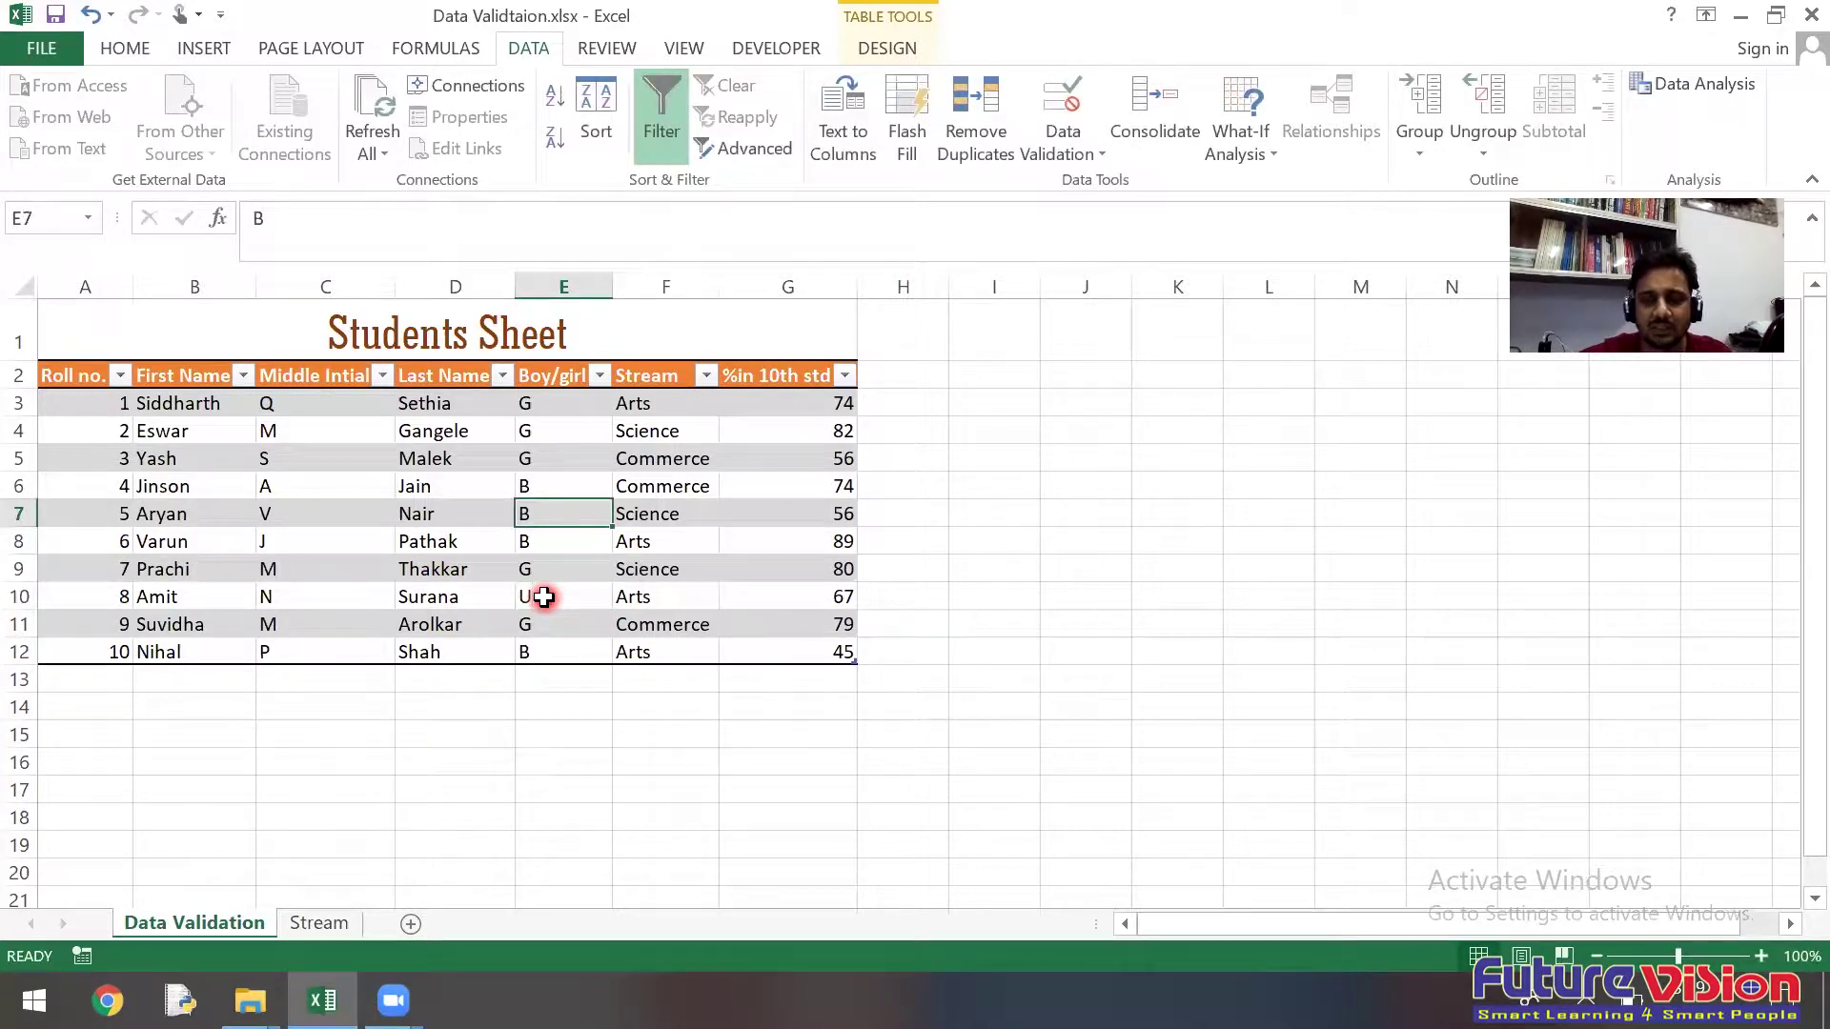
pyautogui.write('Y')
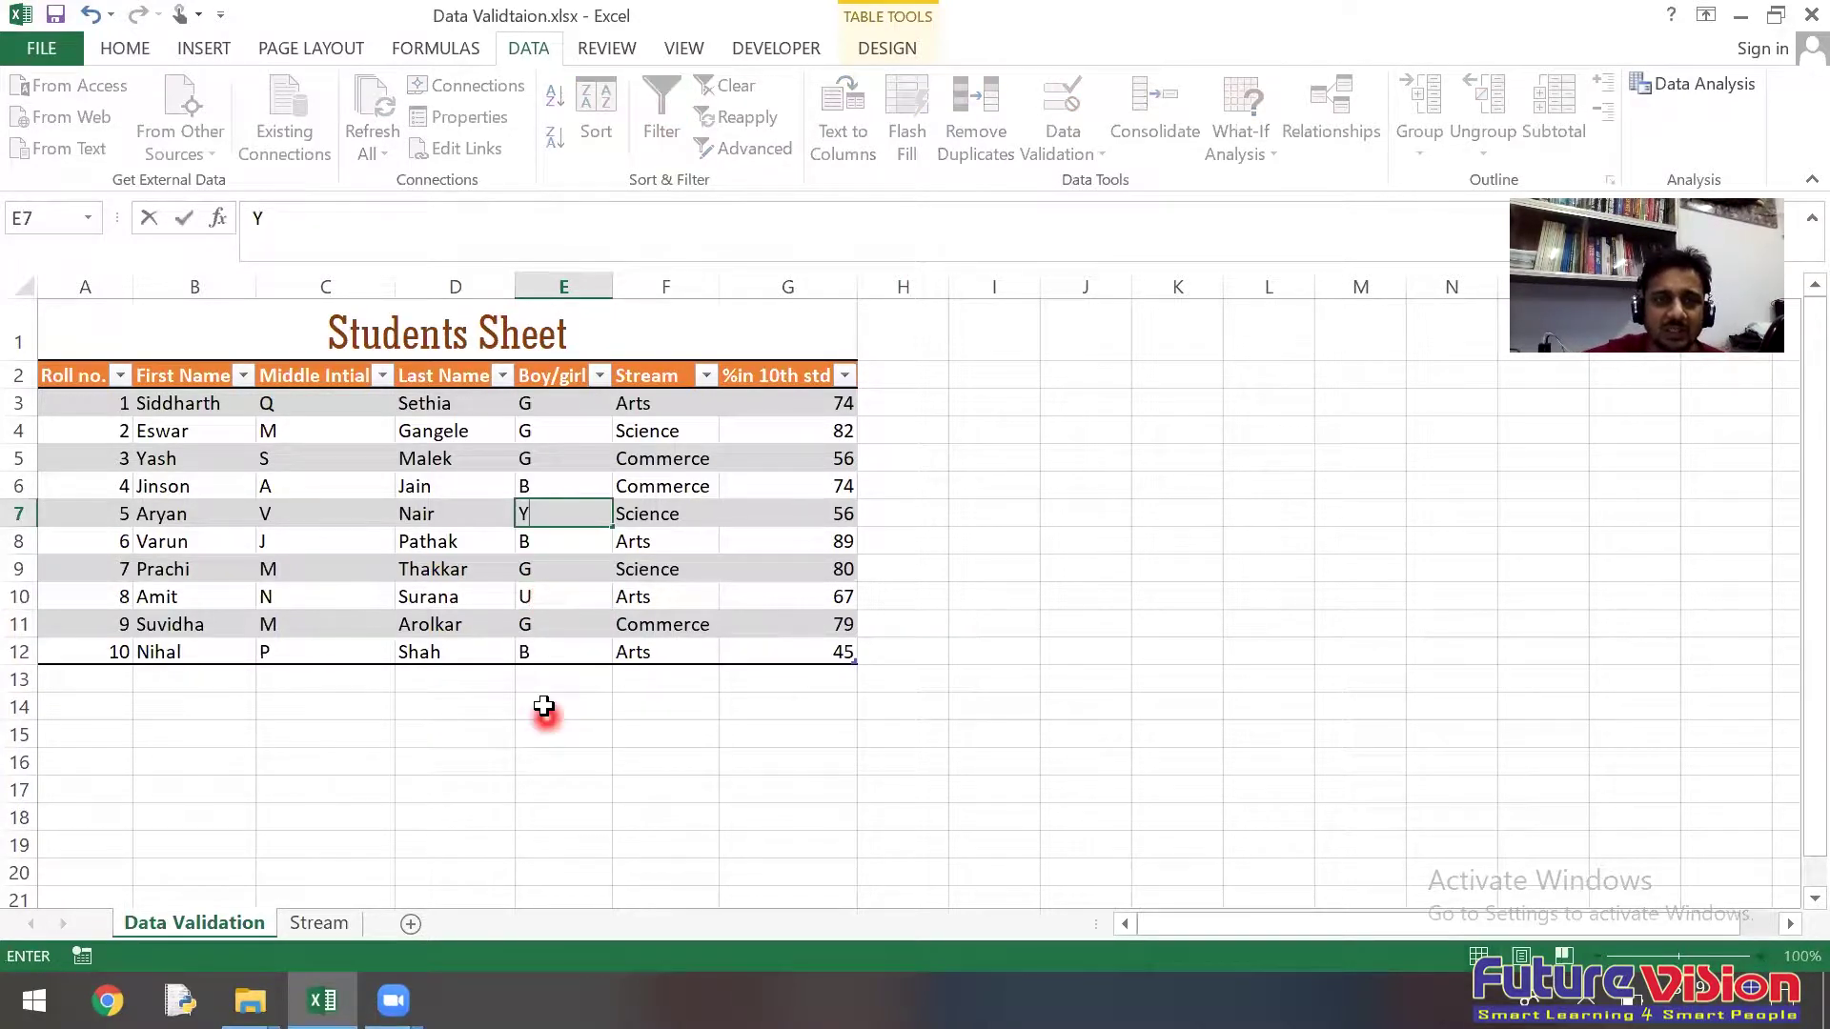
pyautogui.click(543, 705)
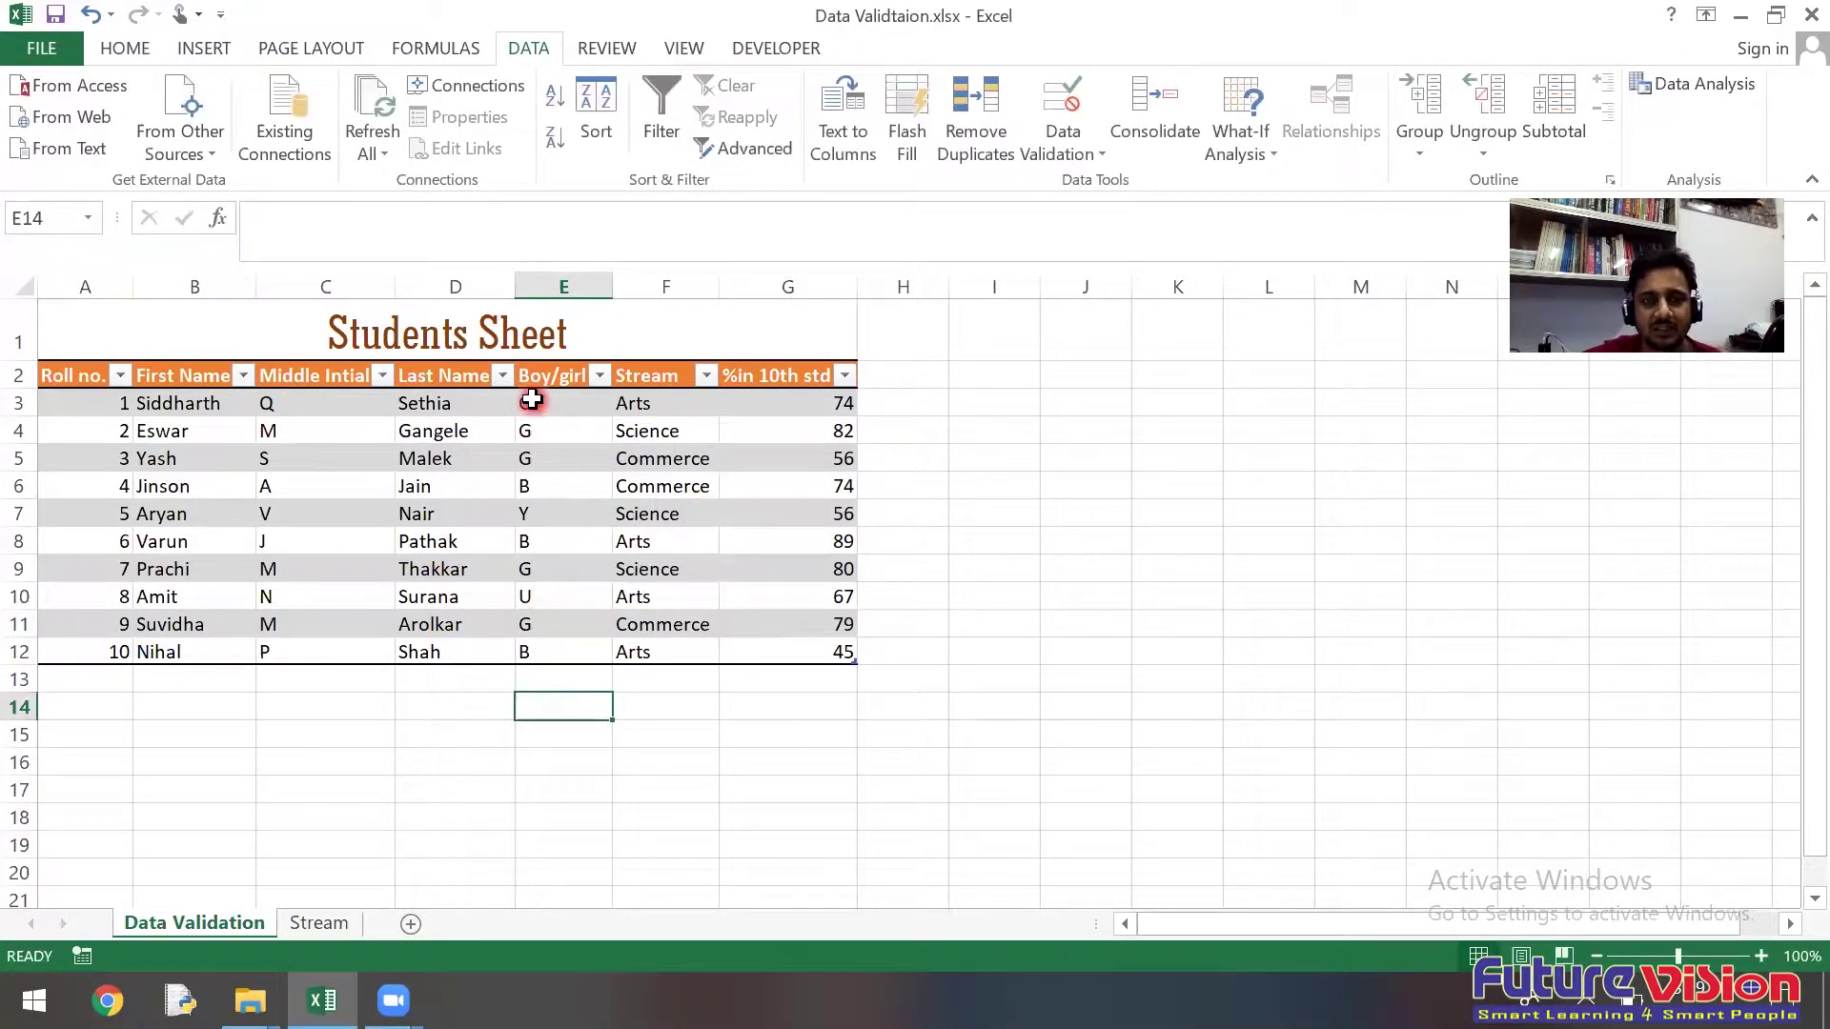
pyautogui.moveTo(530, 400); pyautogui.dragTo(543, 657)
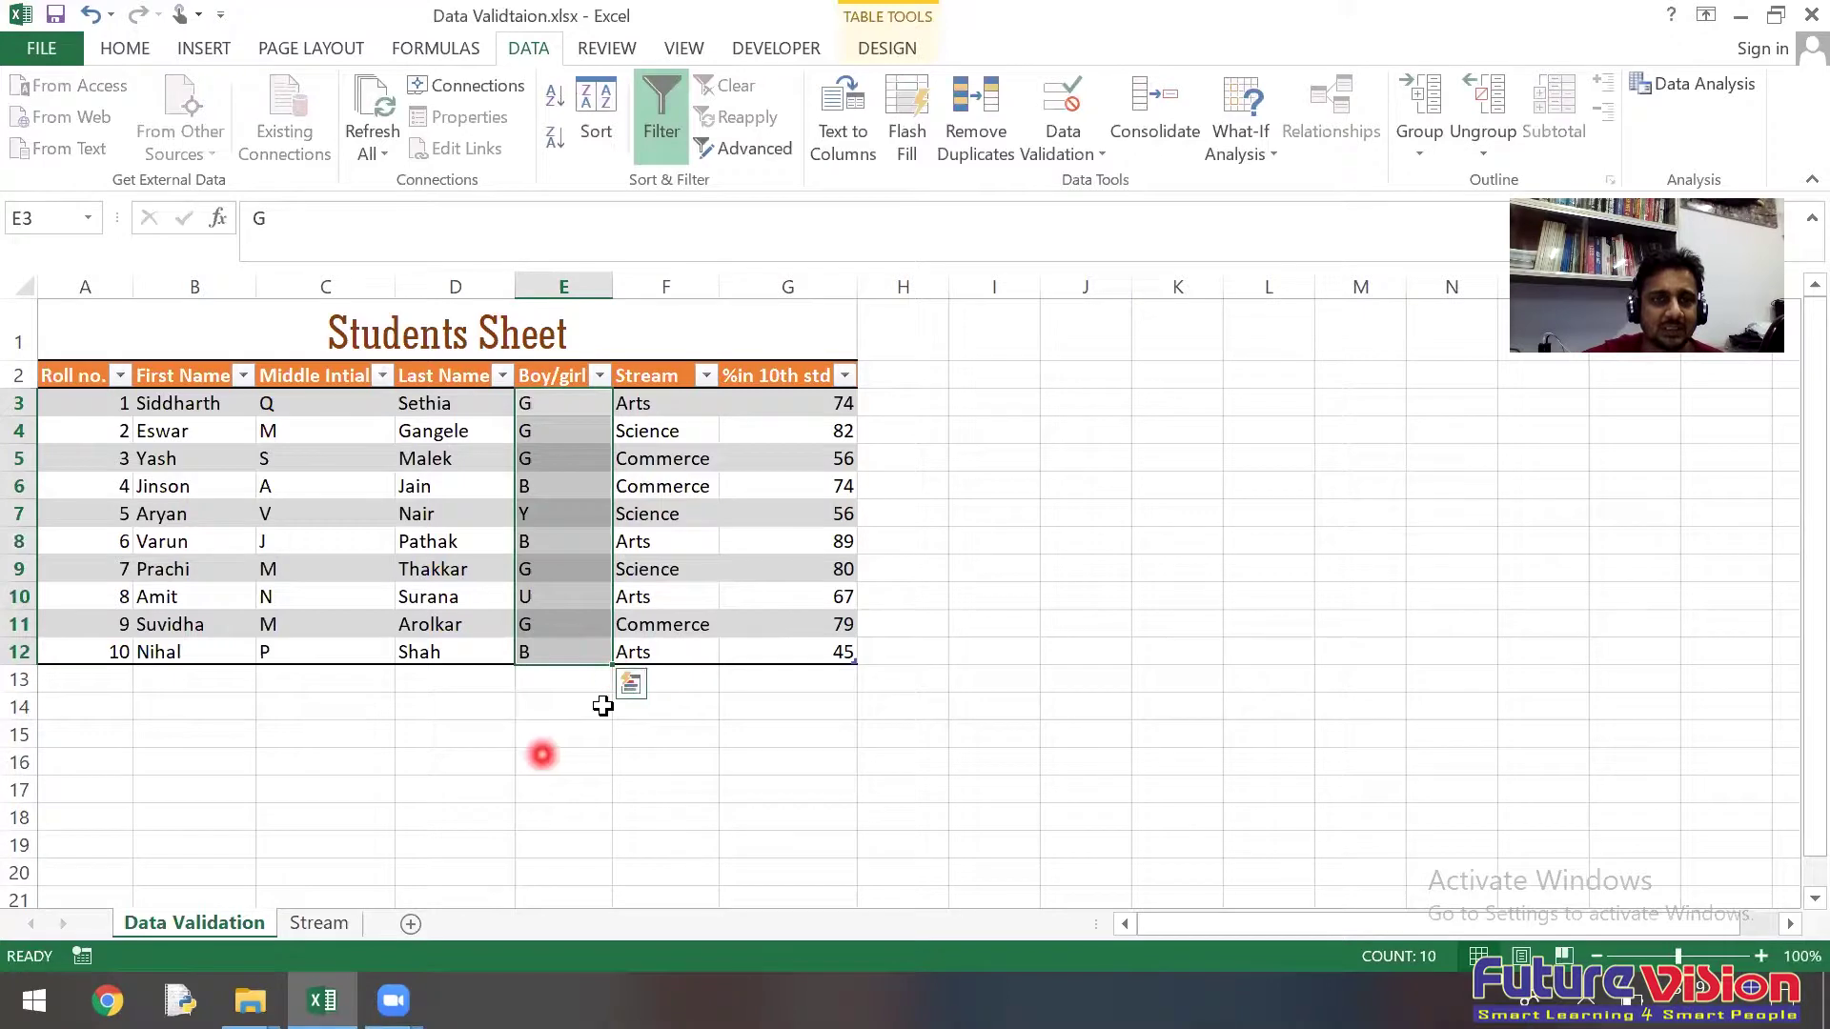
pyautogui.click(474, 710)
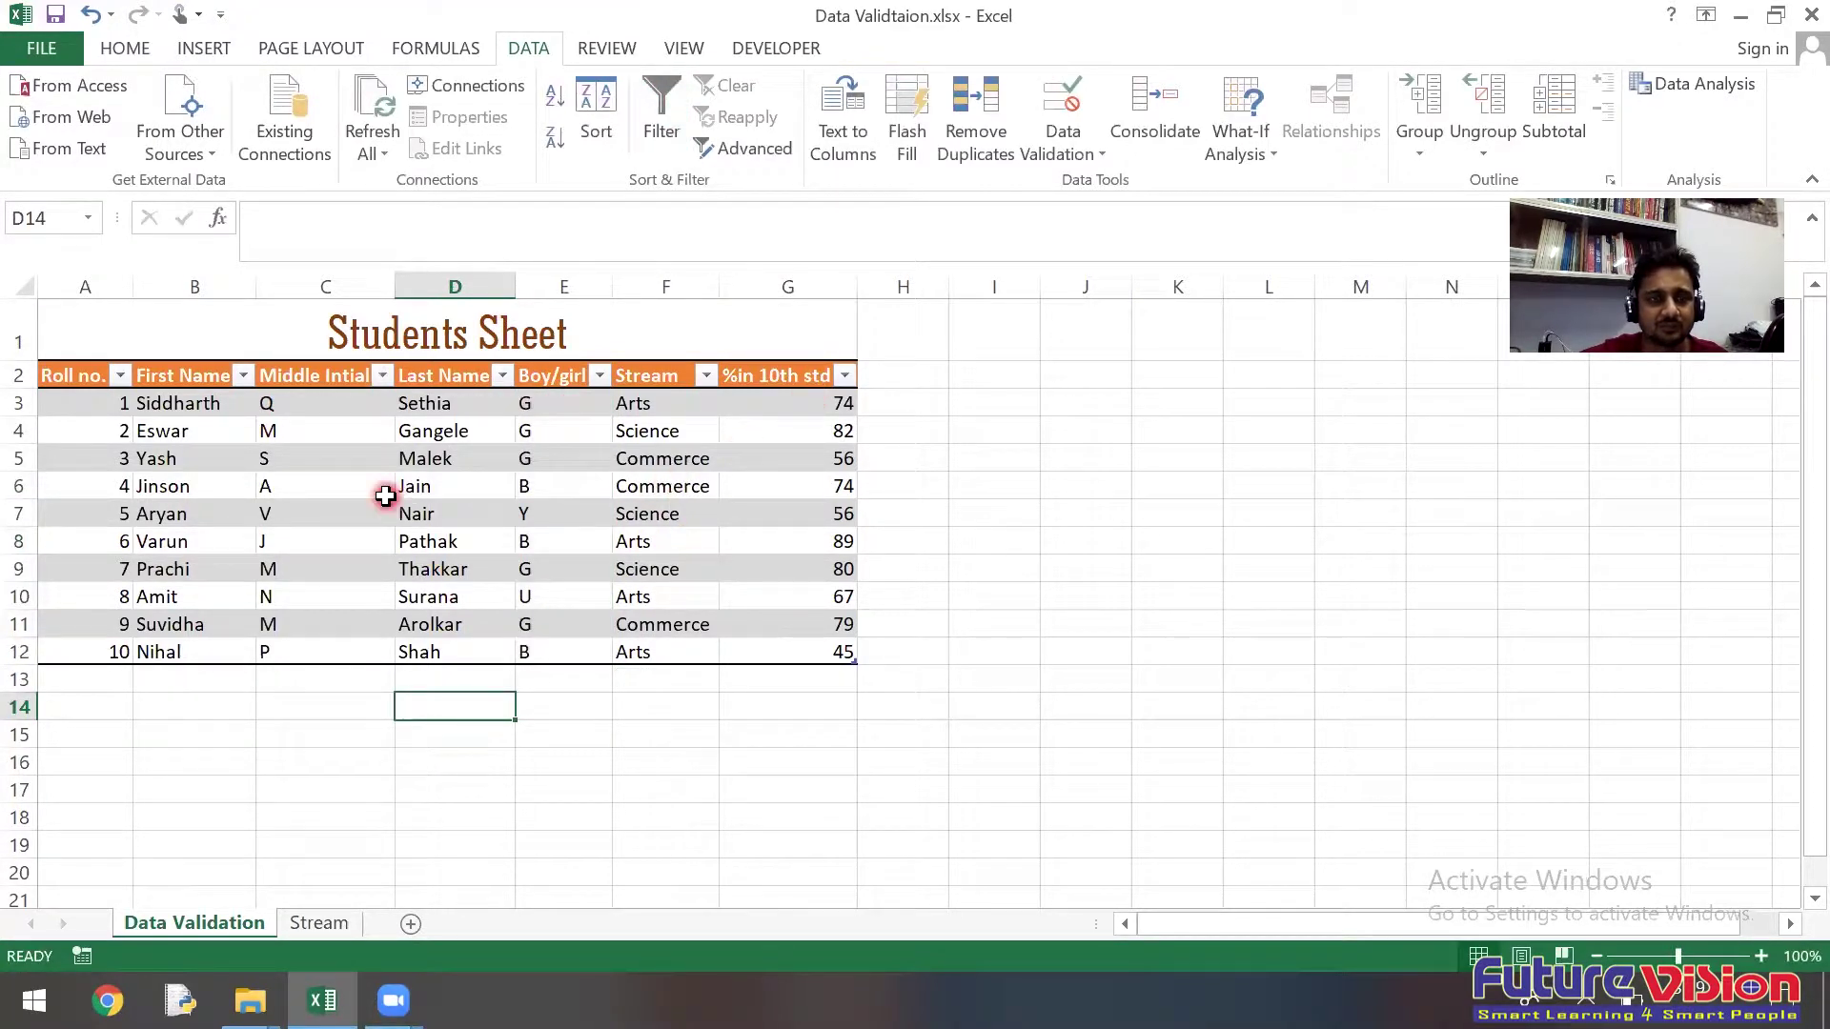
pyautogui.moveTo(560, 411); pyautogui.dragTo(554, 641)
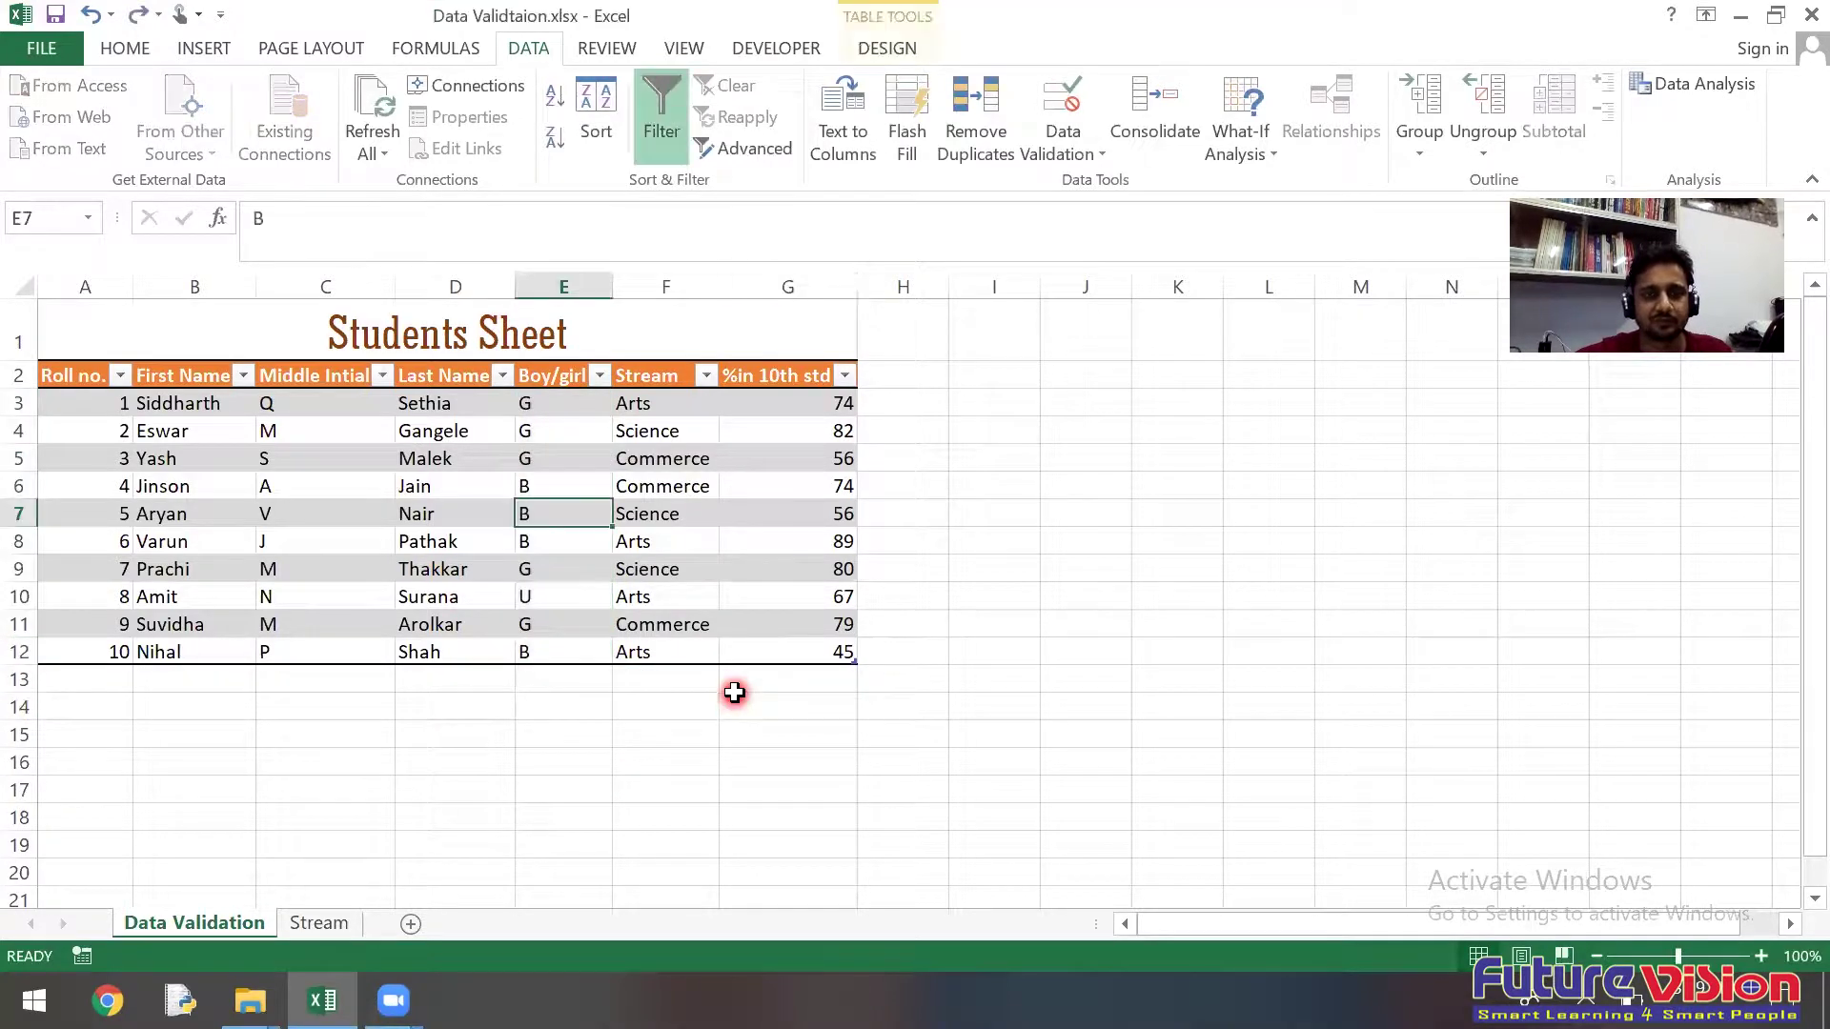
pyautogui.click(798, 458)
# Step: Try entering 134 in G5, cancel the error, and reselect G3:G12 for Data Validation
pyautogui.write('134')
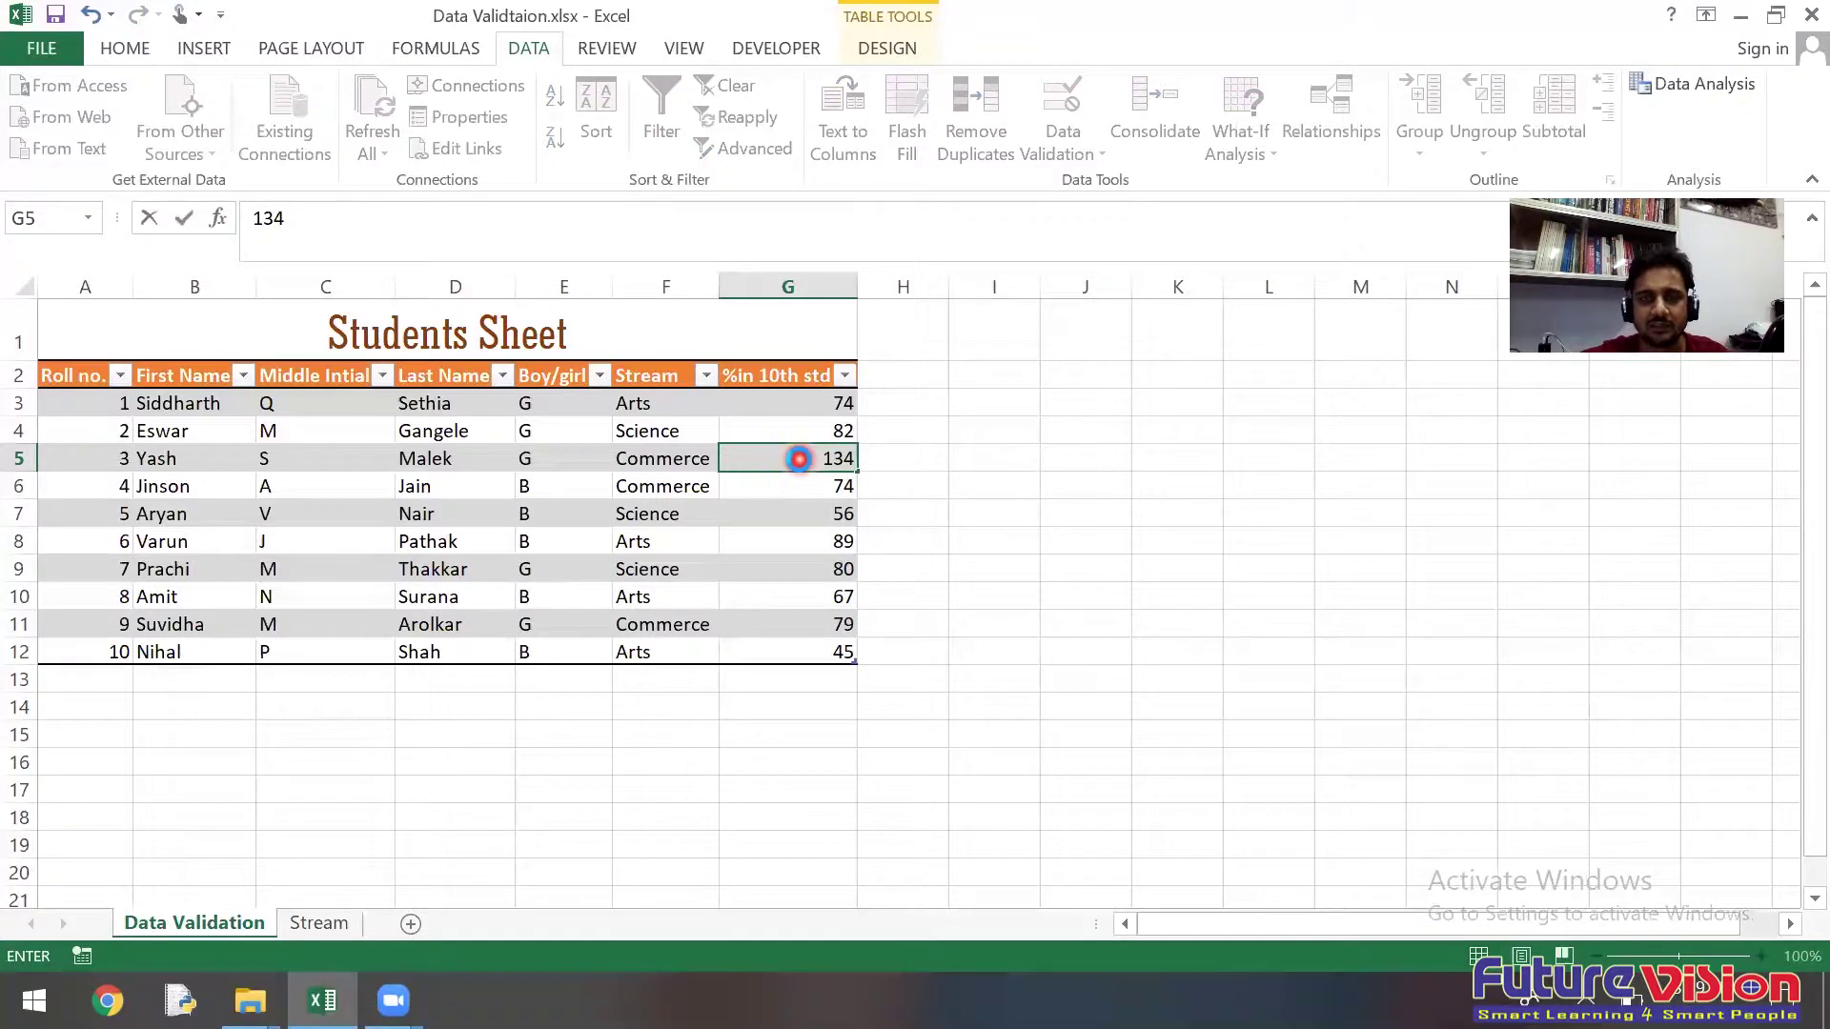
pyautogui.press('Return')
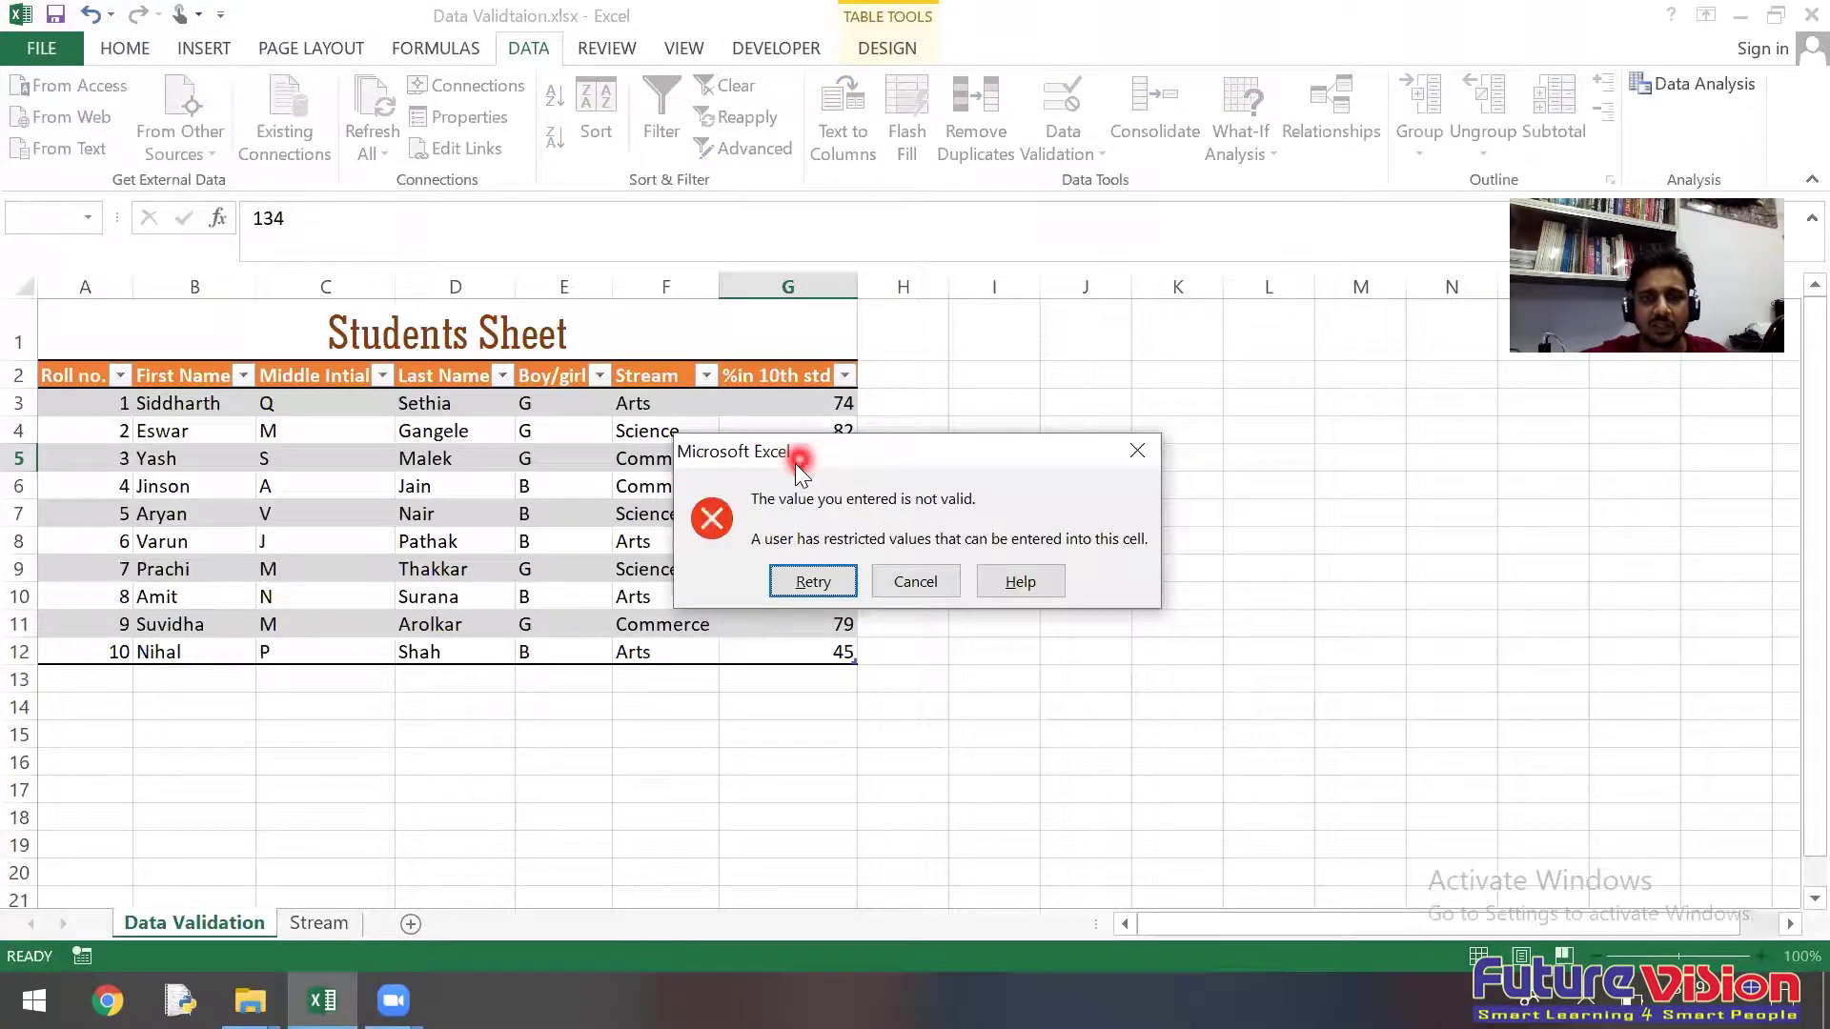
pyautogui.click(930, 583)
pyautogui.moveTo(806, 399); pyautogui.dragTo(805, 652)
pyautogui.click(1059, 151)
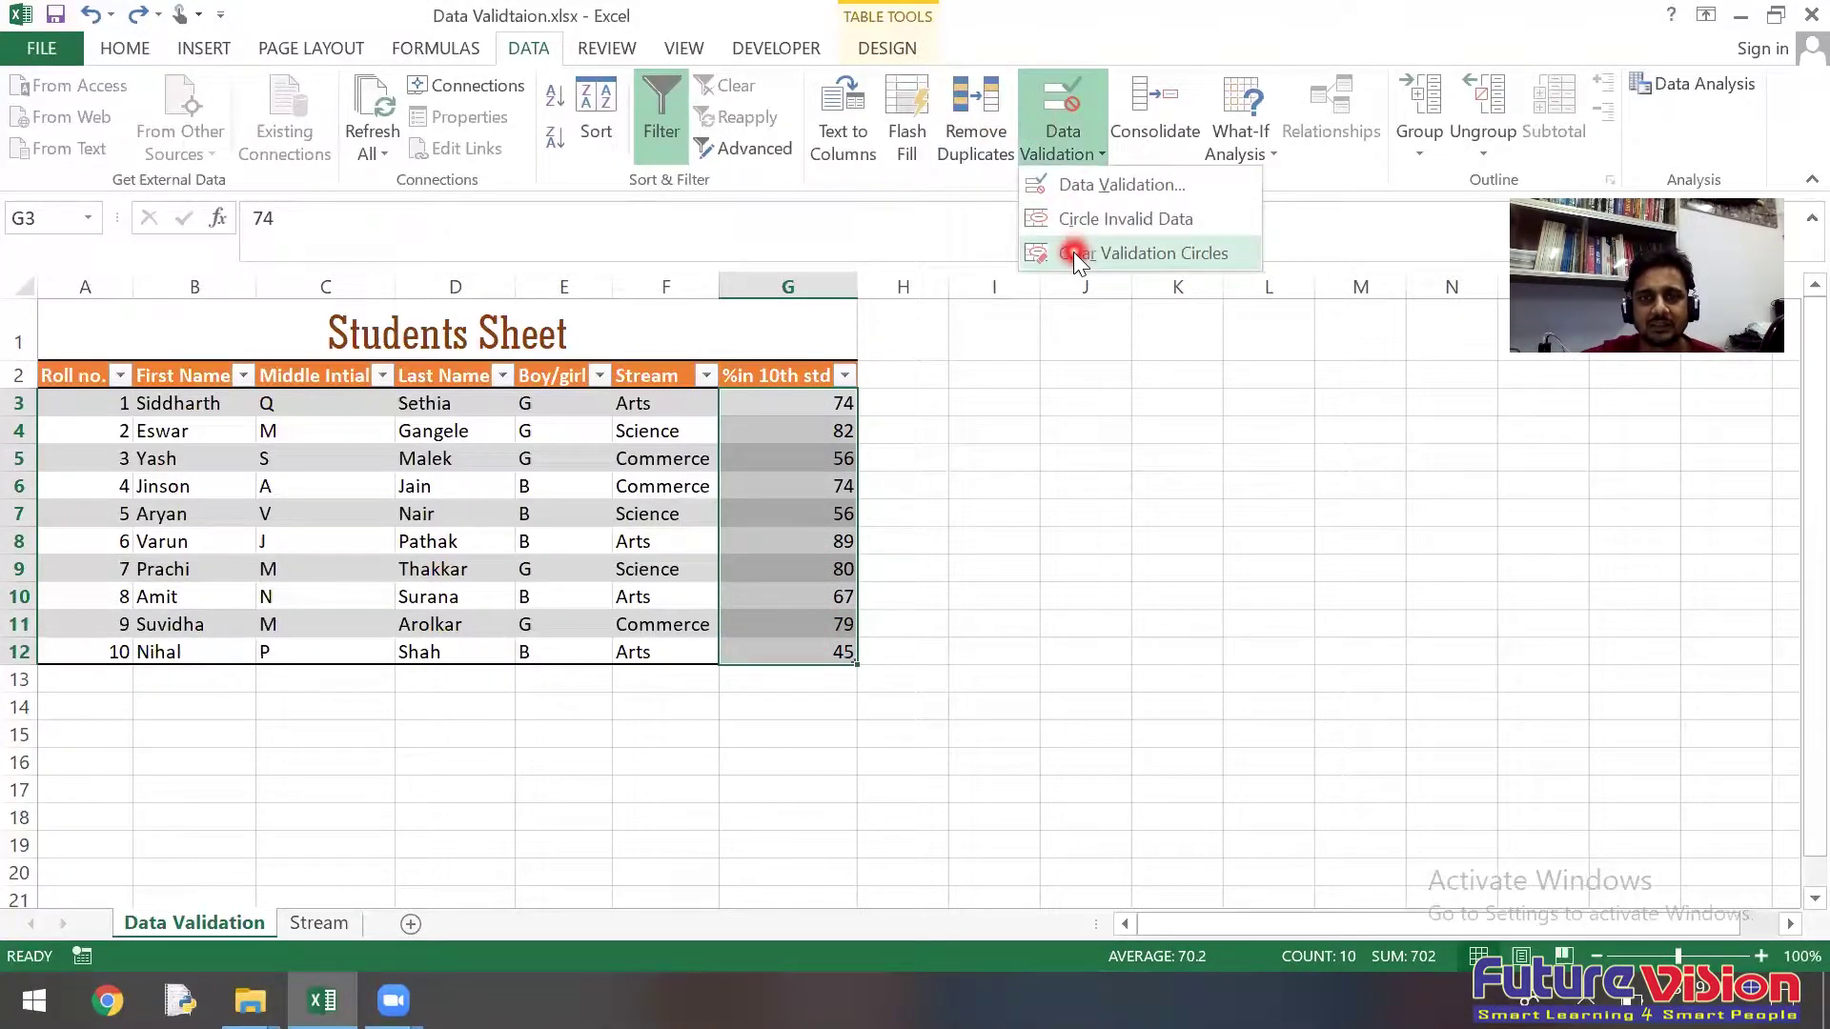
# Step: Clear All validation from the %in 10th std cells and confirm
pyautogui.click(1075, 193)
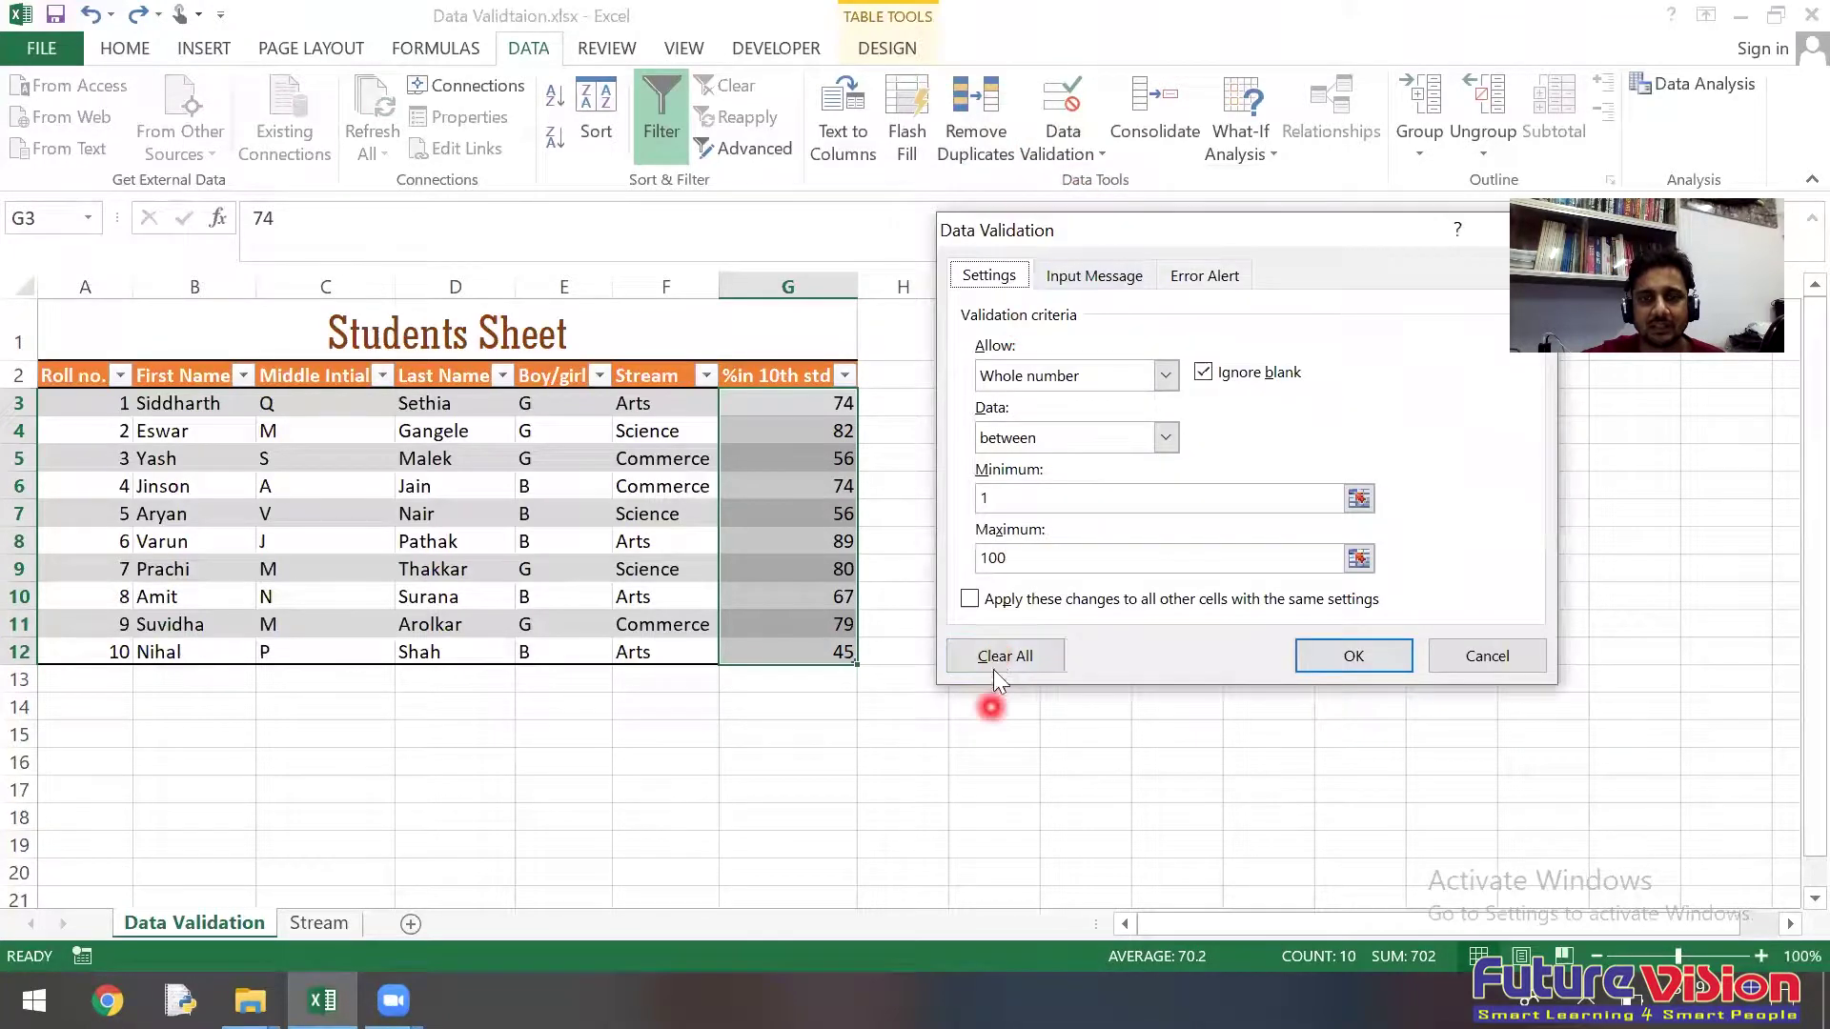
pyautogui.click(993, 653)
pyautogui.click(1345, 653)
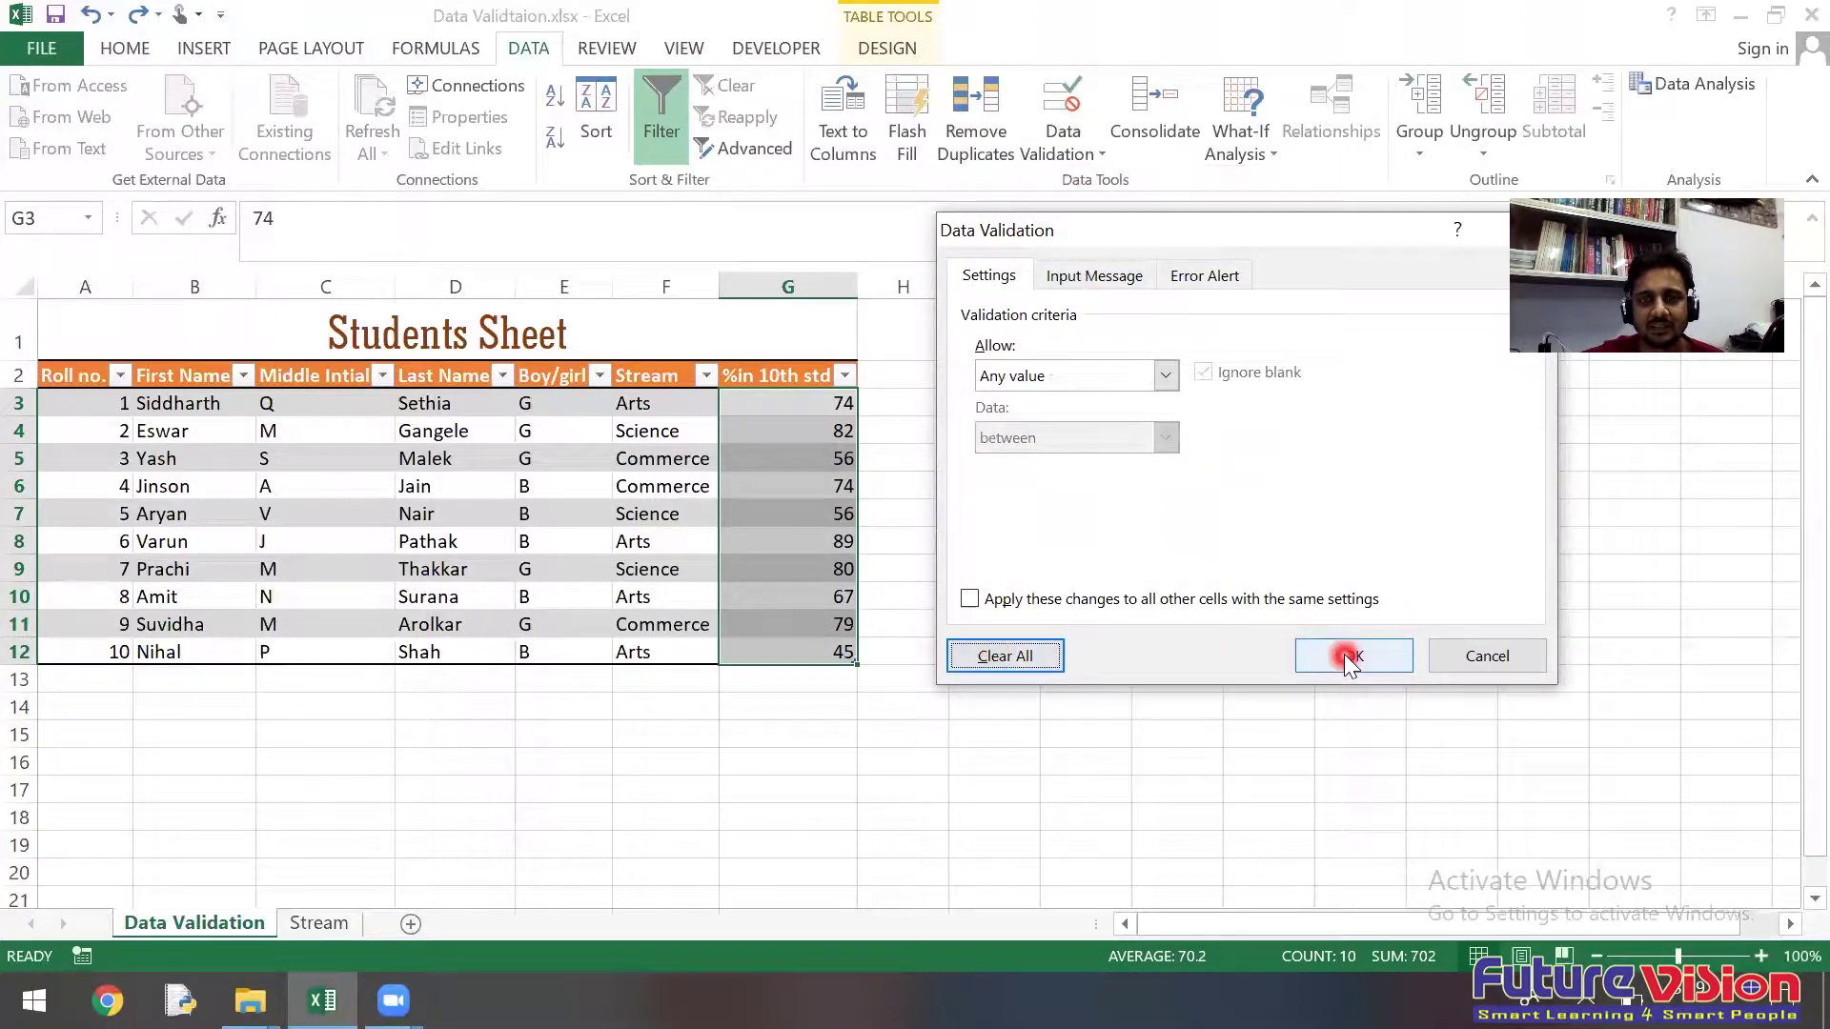
# Step: Enter 123 in G7 and 323 in G9, then reselect G3:G12
pyautogui.click(835, 515)
pyautogui.write('123')
pyautogui.press('Return')
pyautogui.press('Down')
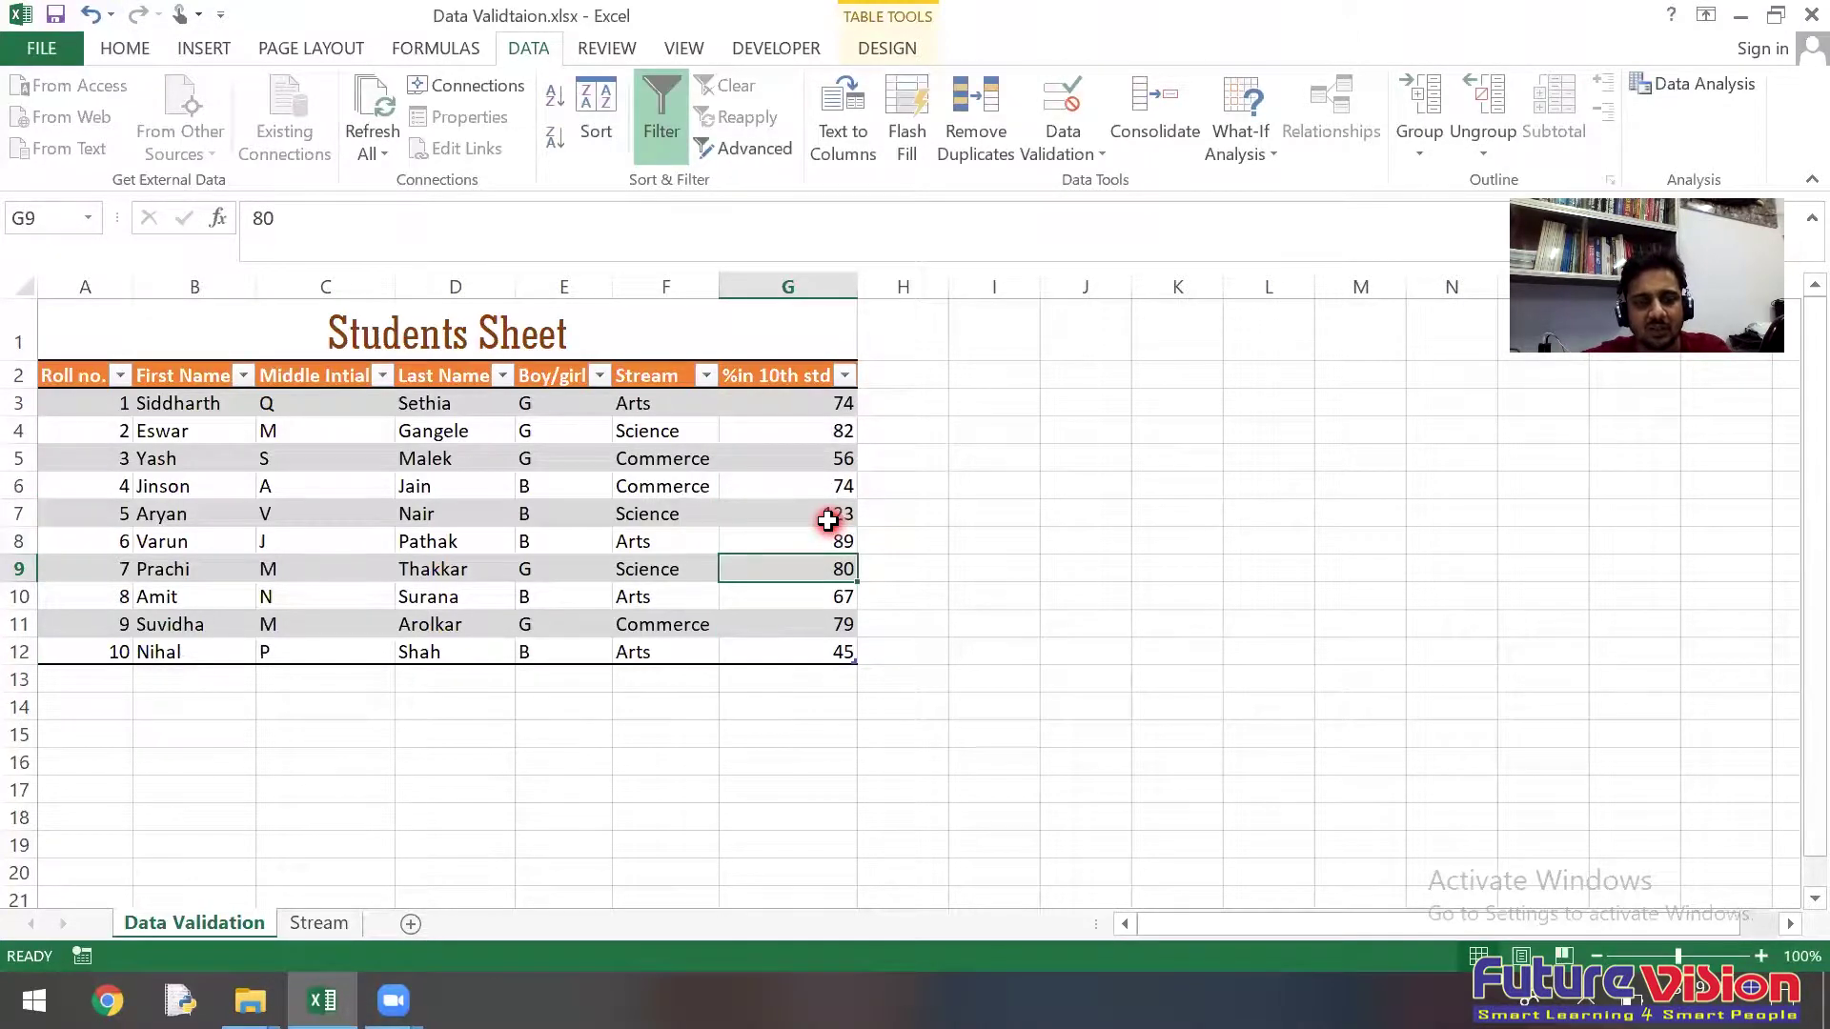
pyautogui.write('323')
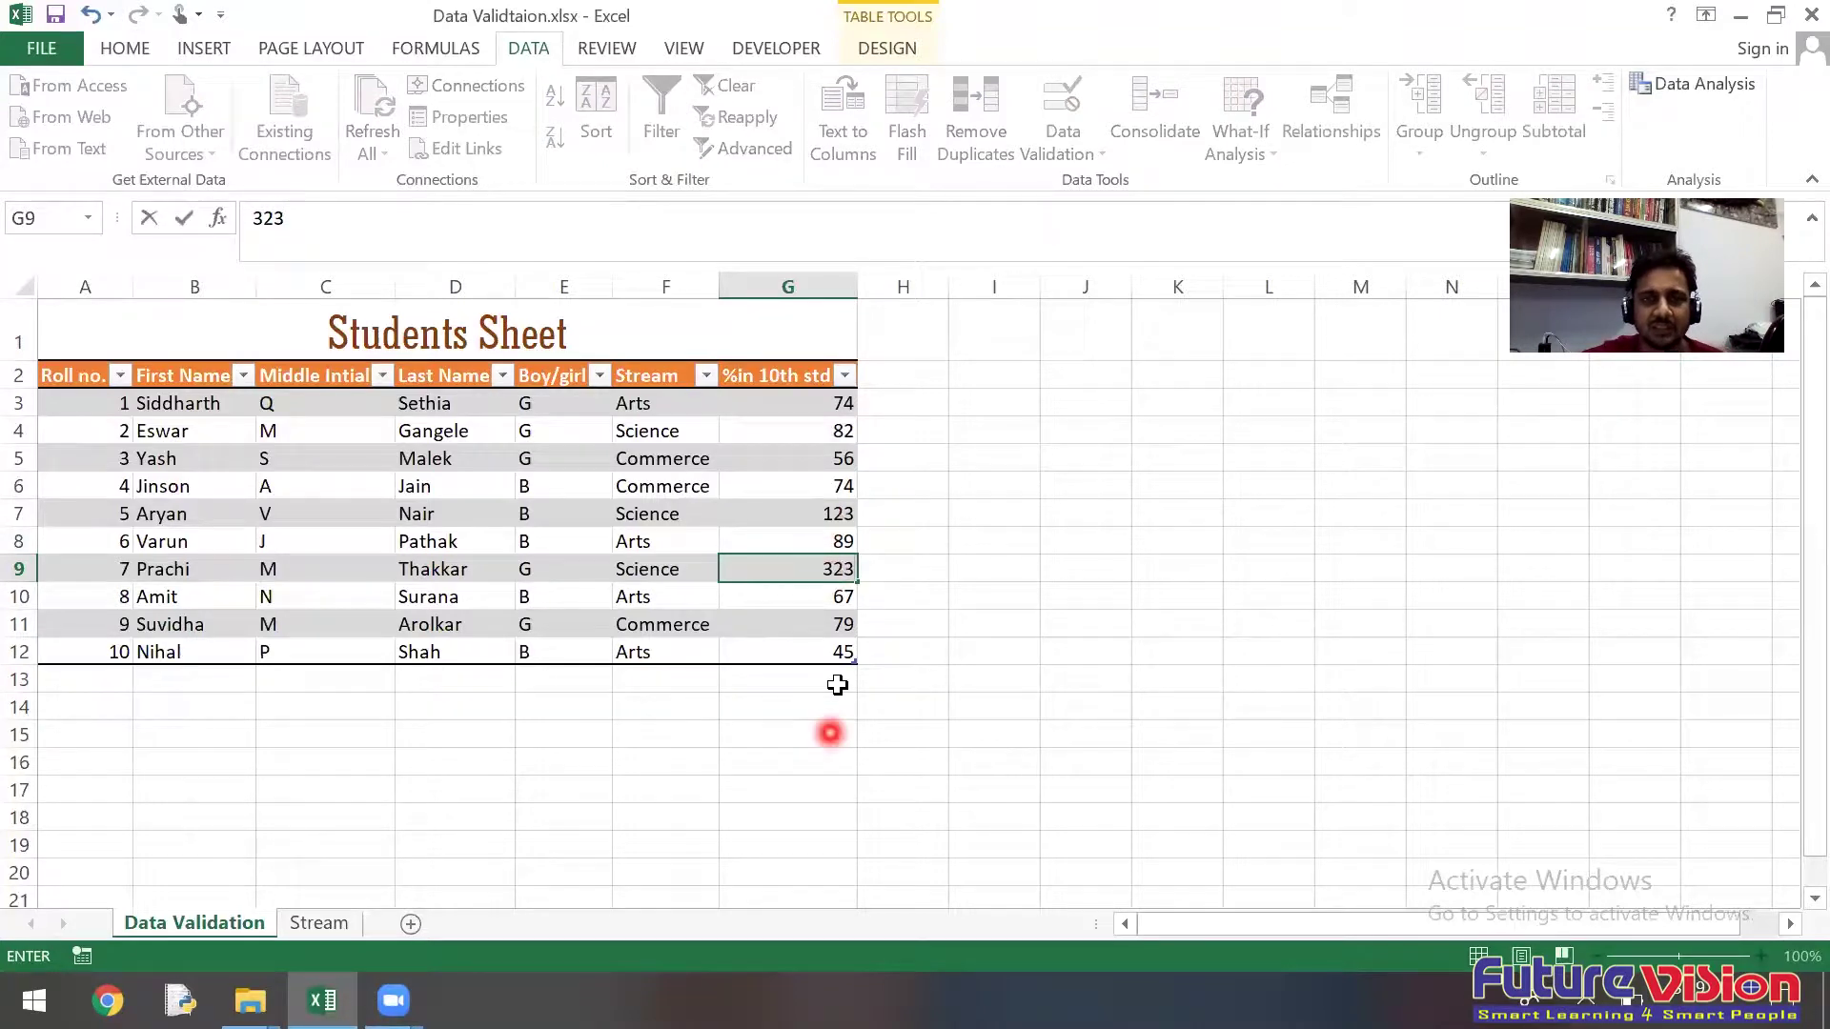
pyautogui.click(830, 733)
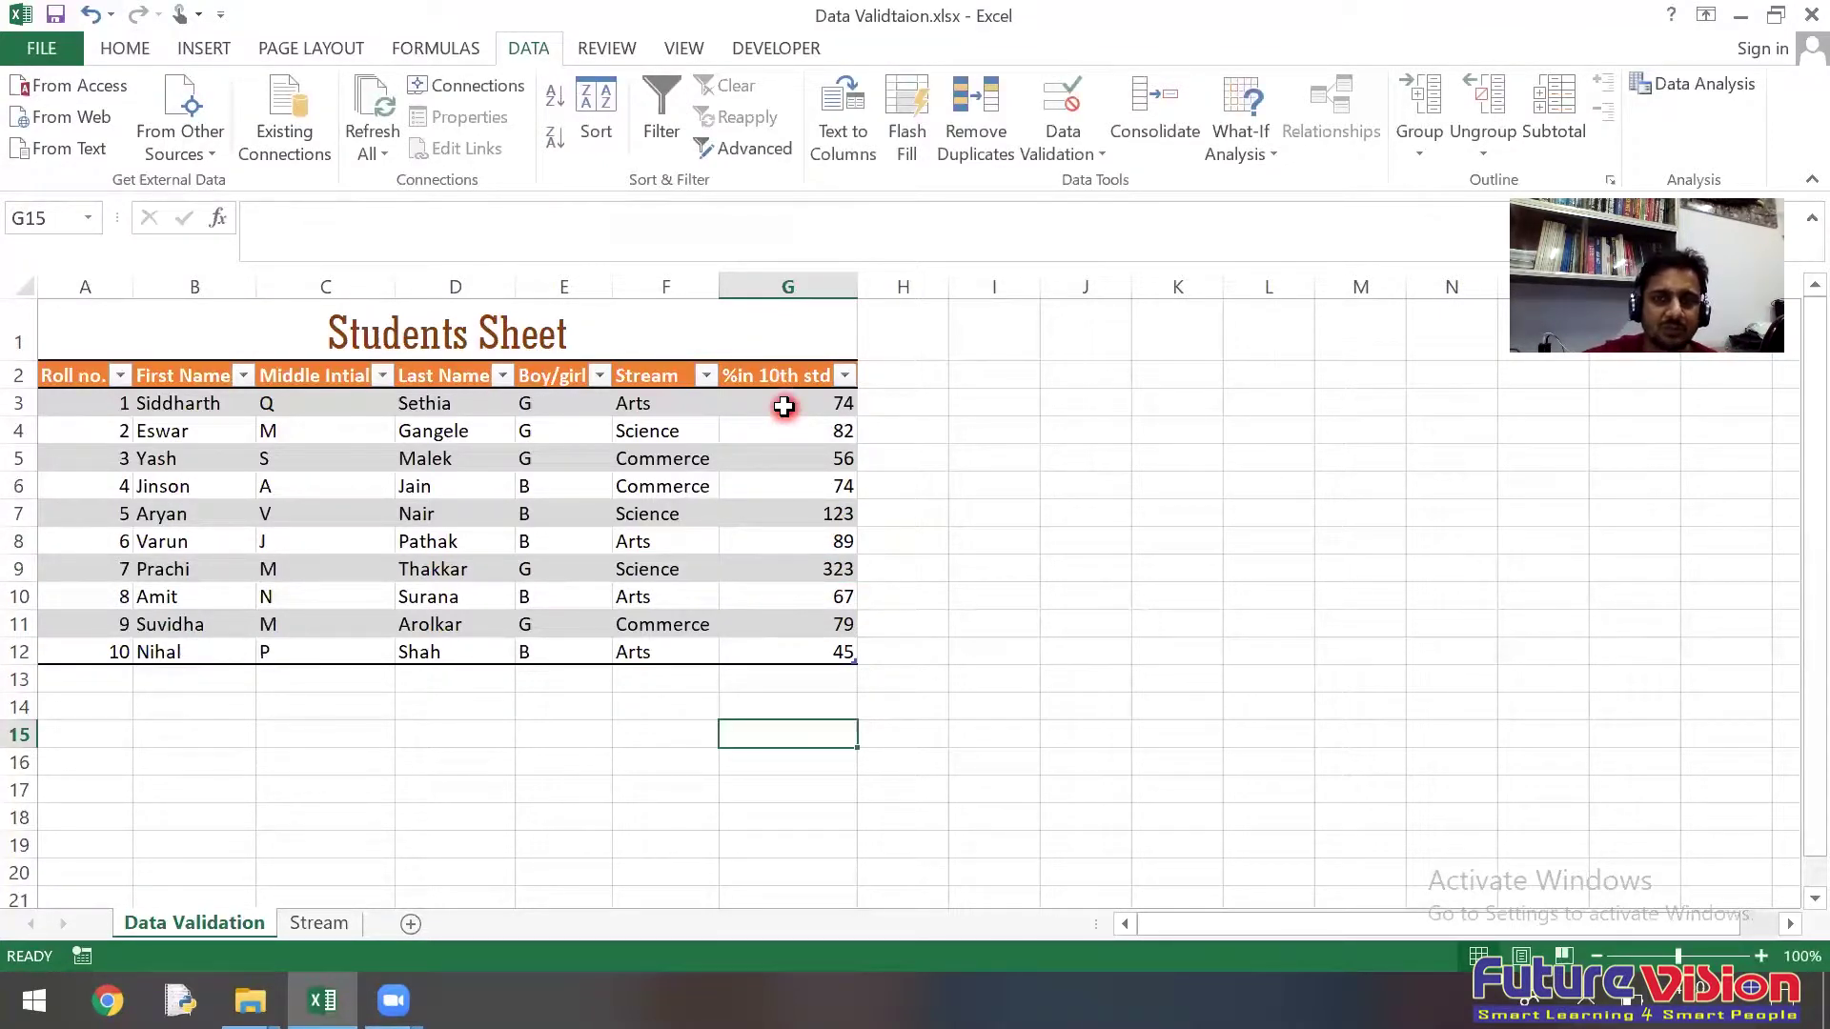
pyautogui.moveTo(783, 407); pyautogui.dragTo(781, 641)
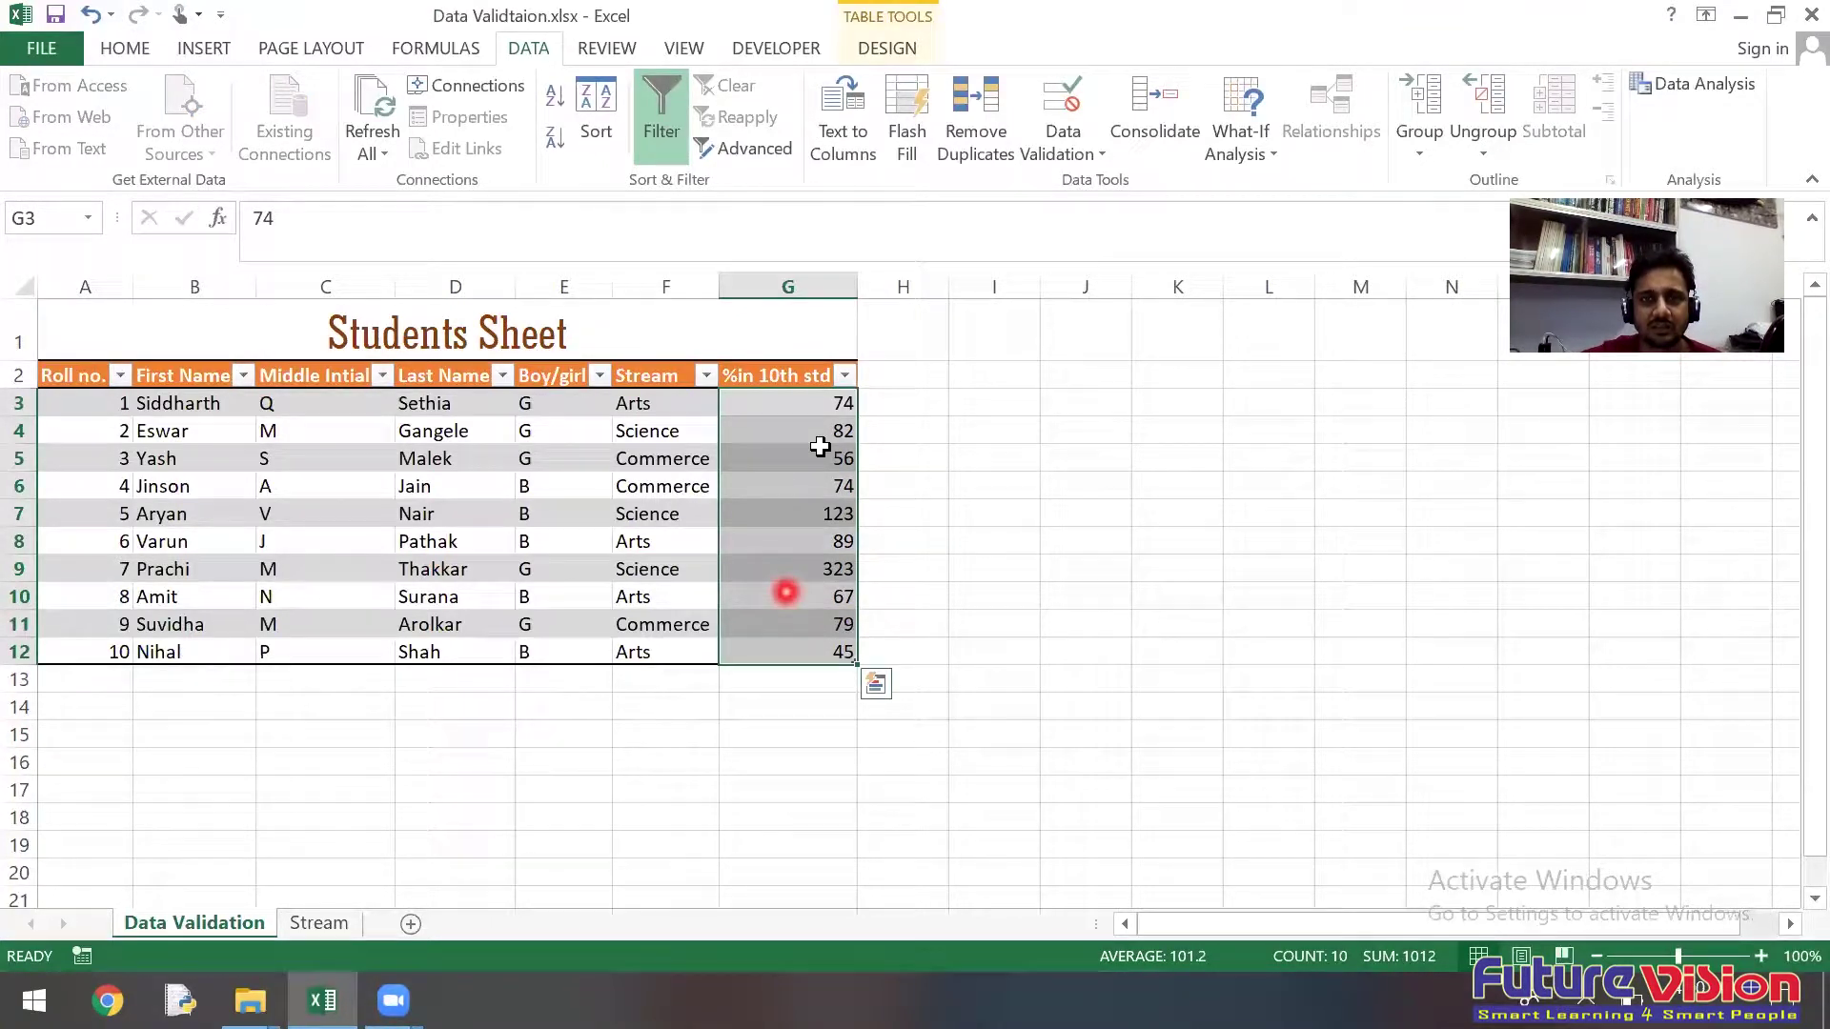
# Step: Reapply whole-number validation with minimum 1 and maximum 100 to G3:G12
pyautogui.click(1061, 103)
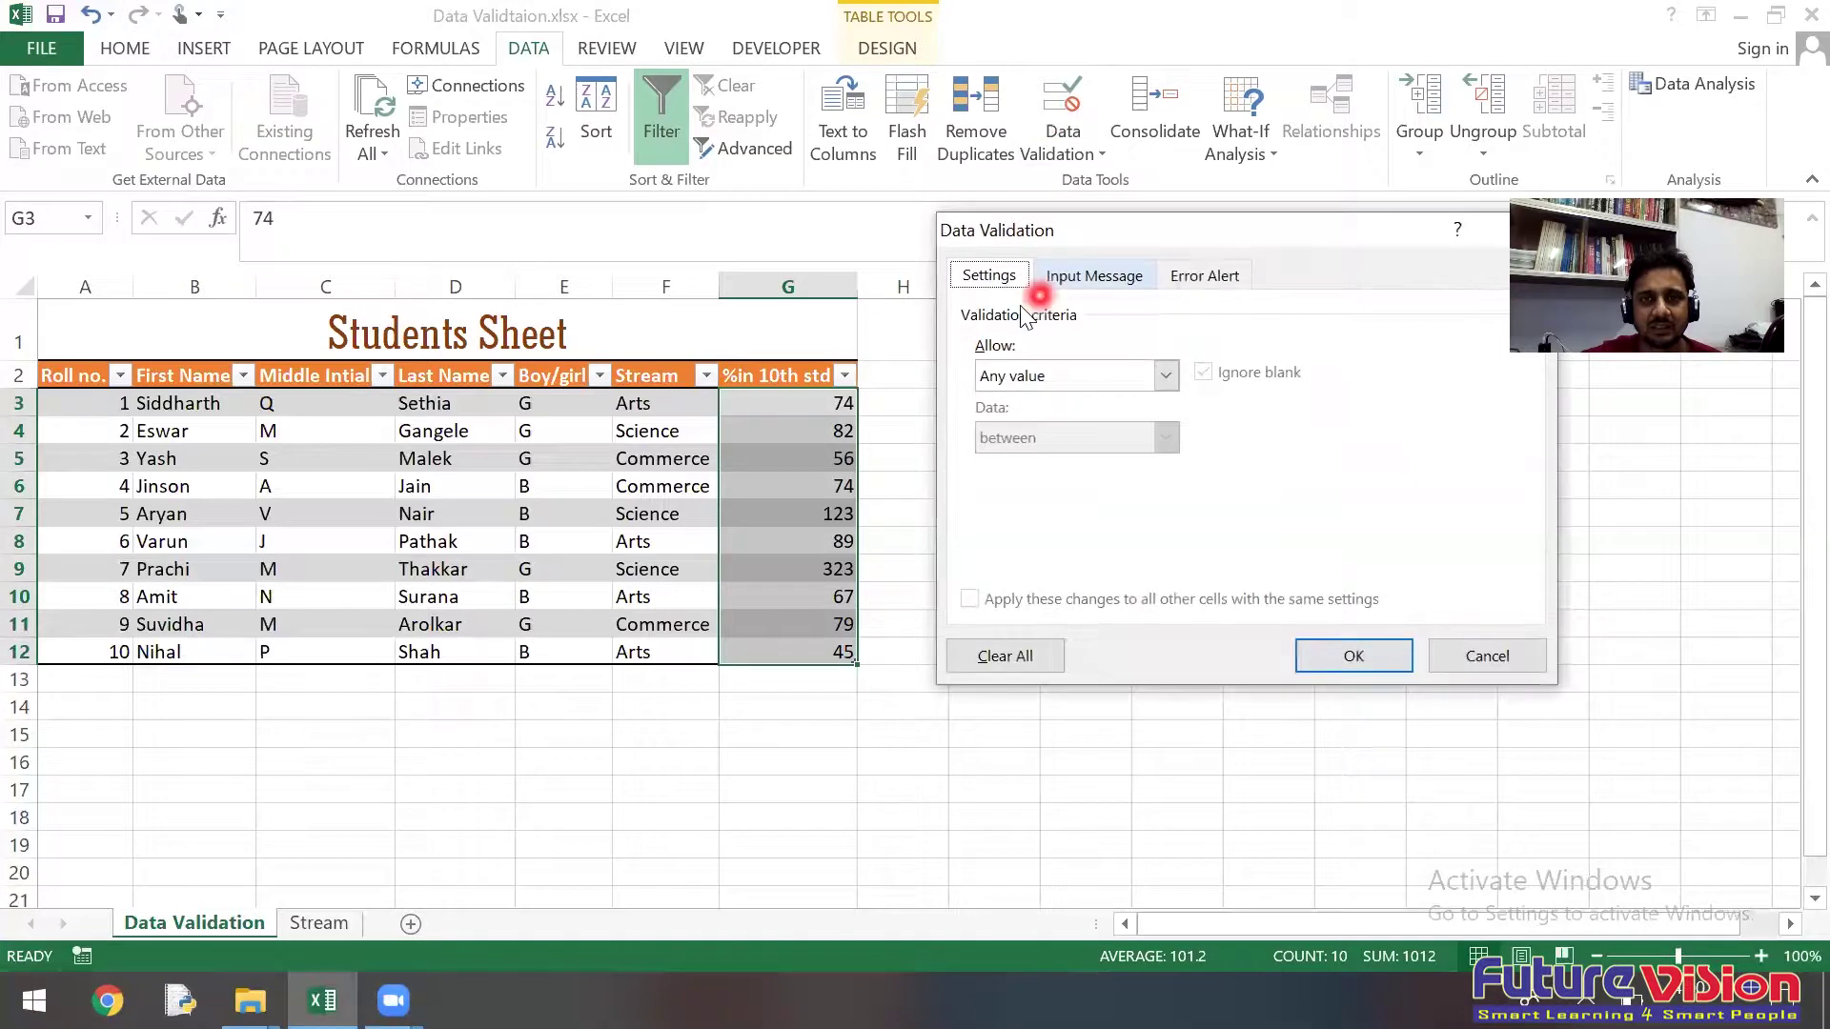
pyautogui.click(1012, 377)
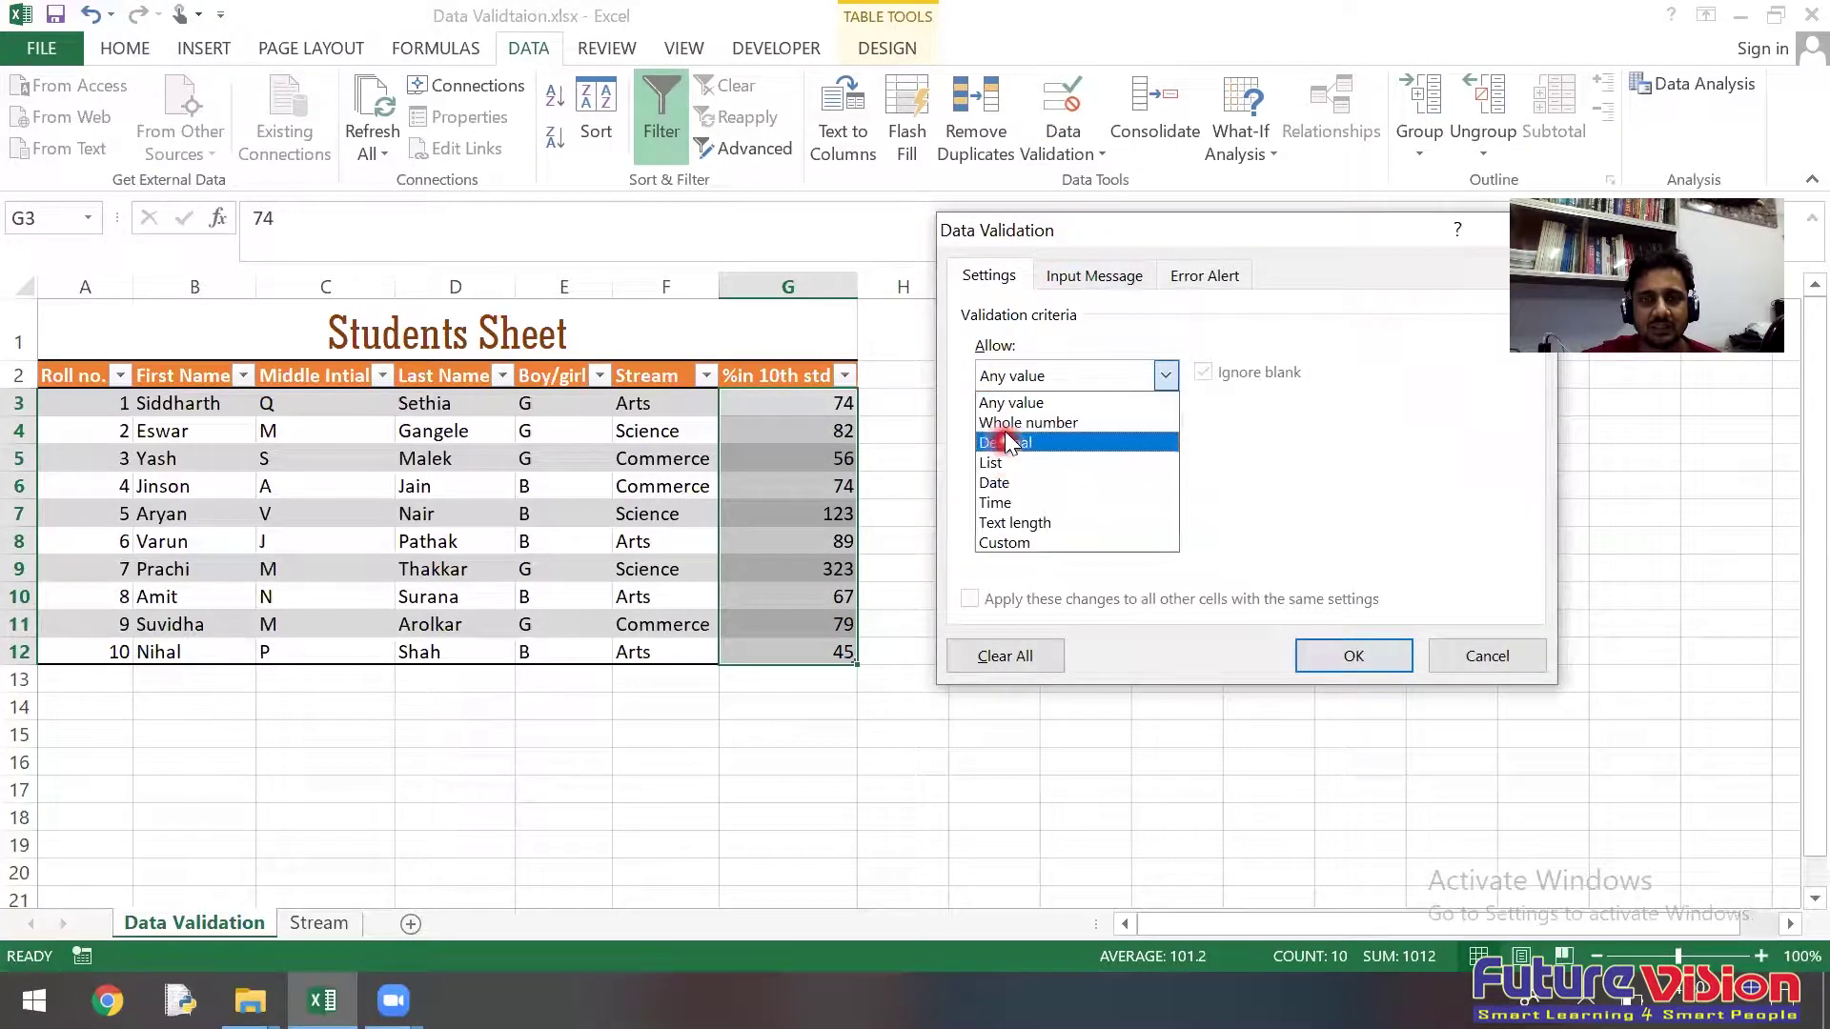
pyautogui.click(1005, 423)
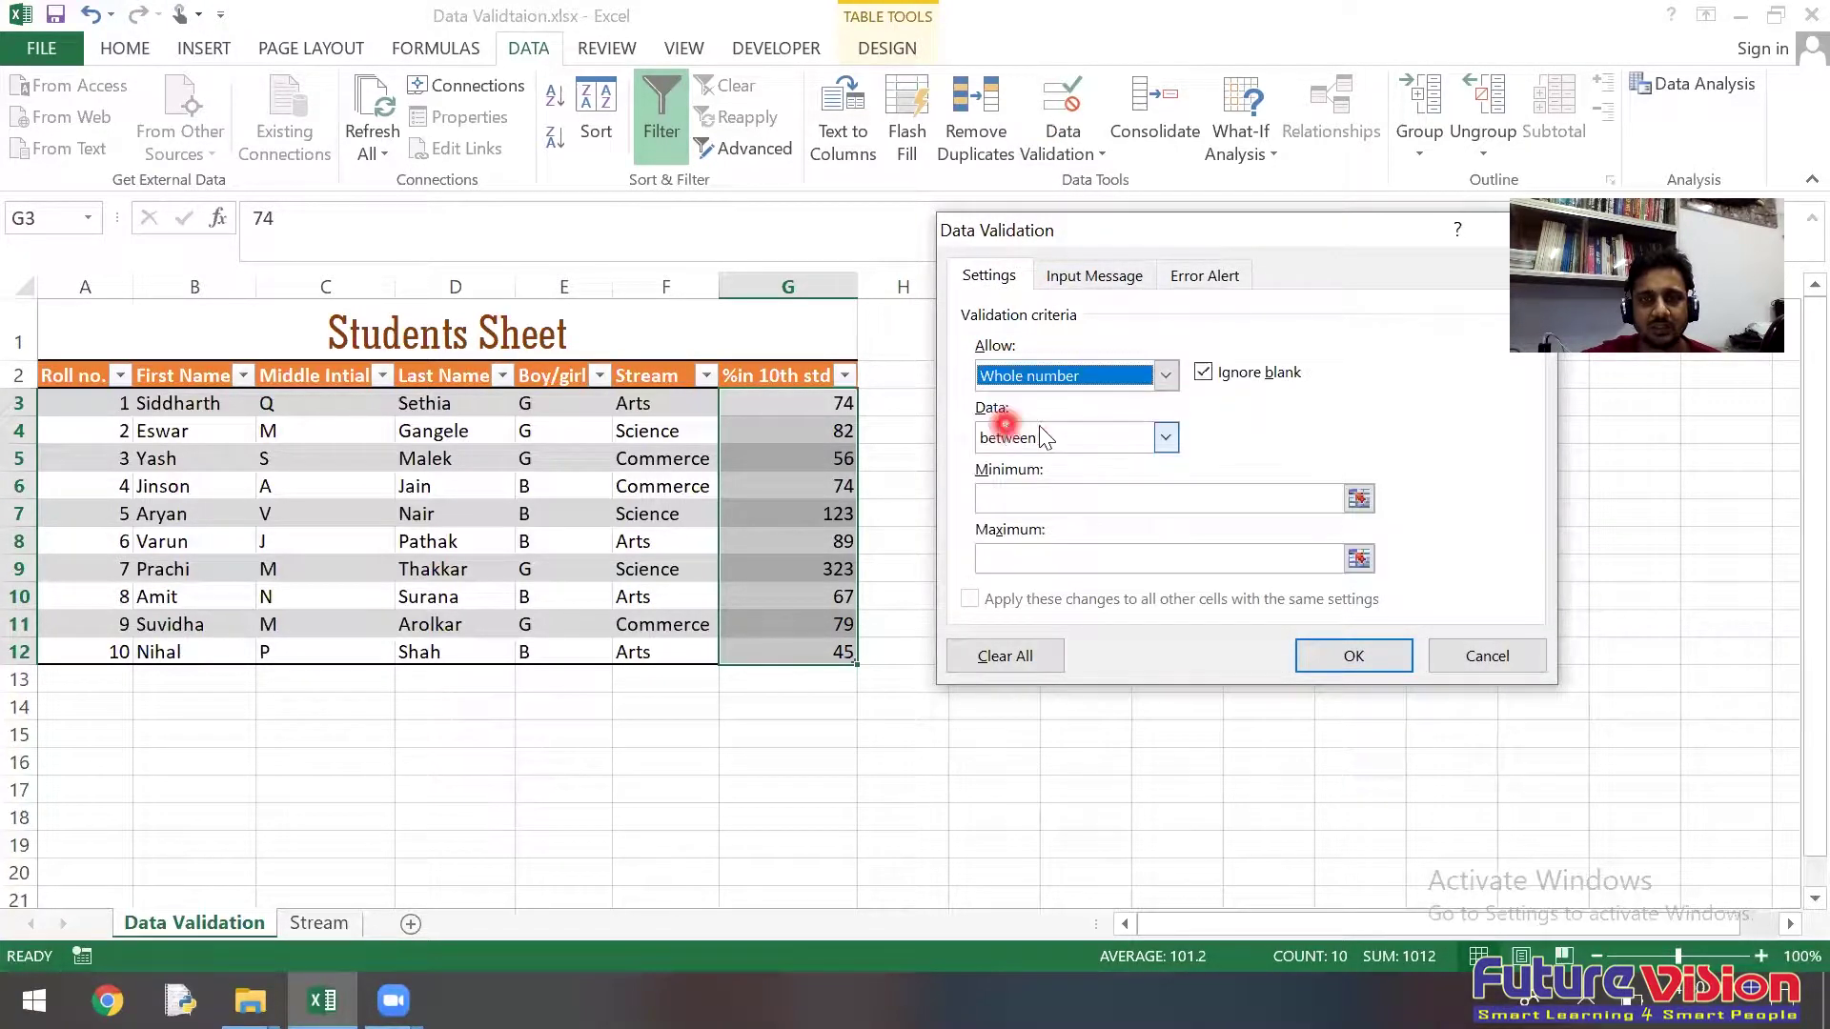
pyautogui.click(1035, 496)
pyautogui.click(1016, 567)
pyautogui.write('100')
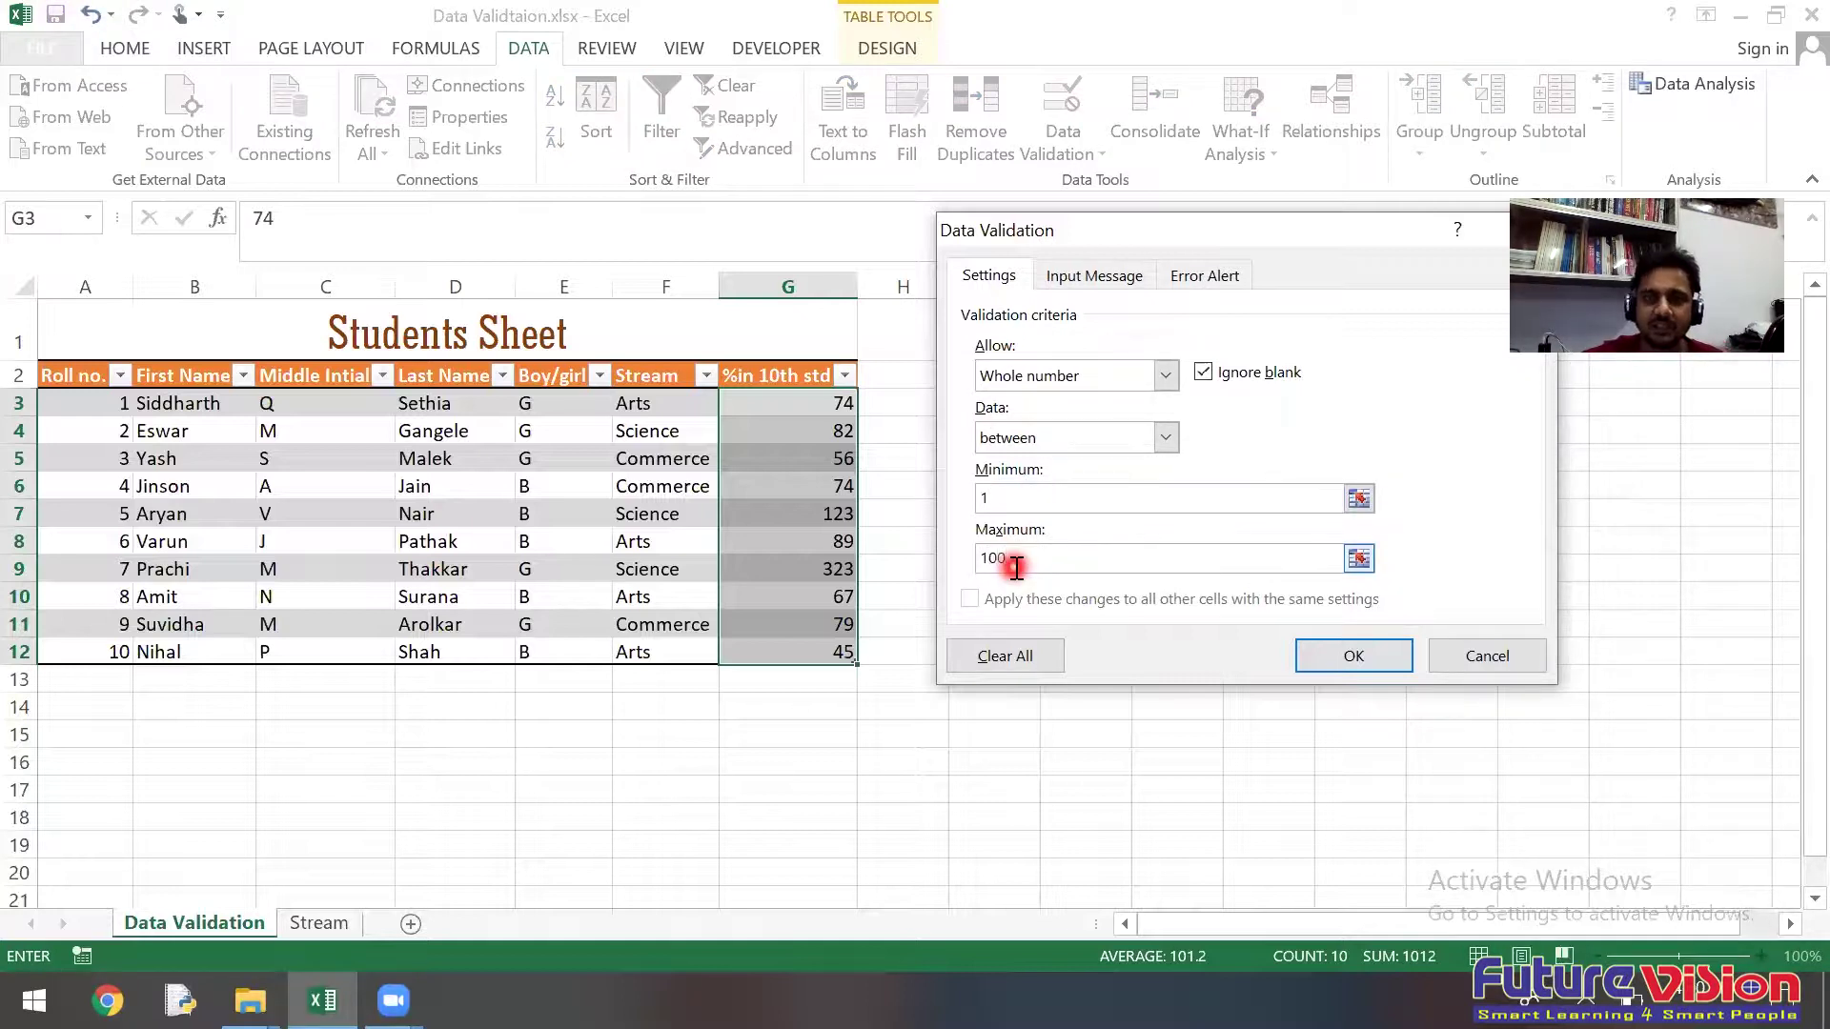
pyautogui.click(1340, 650)
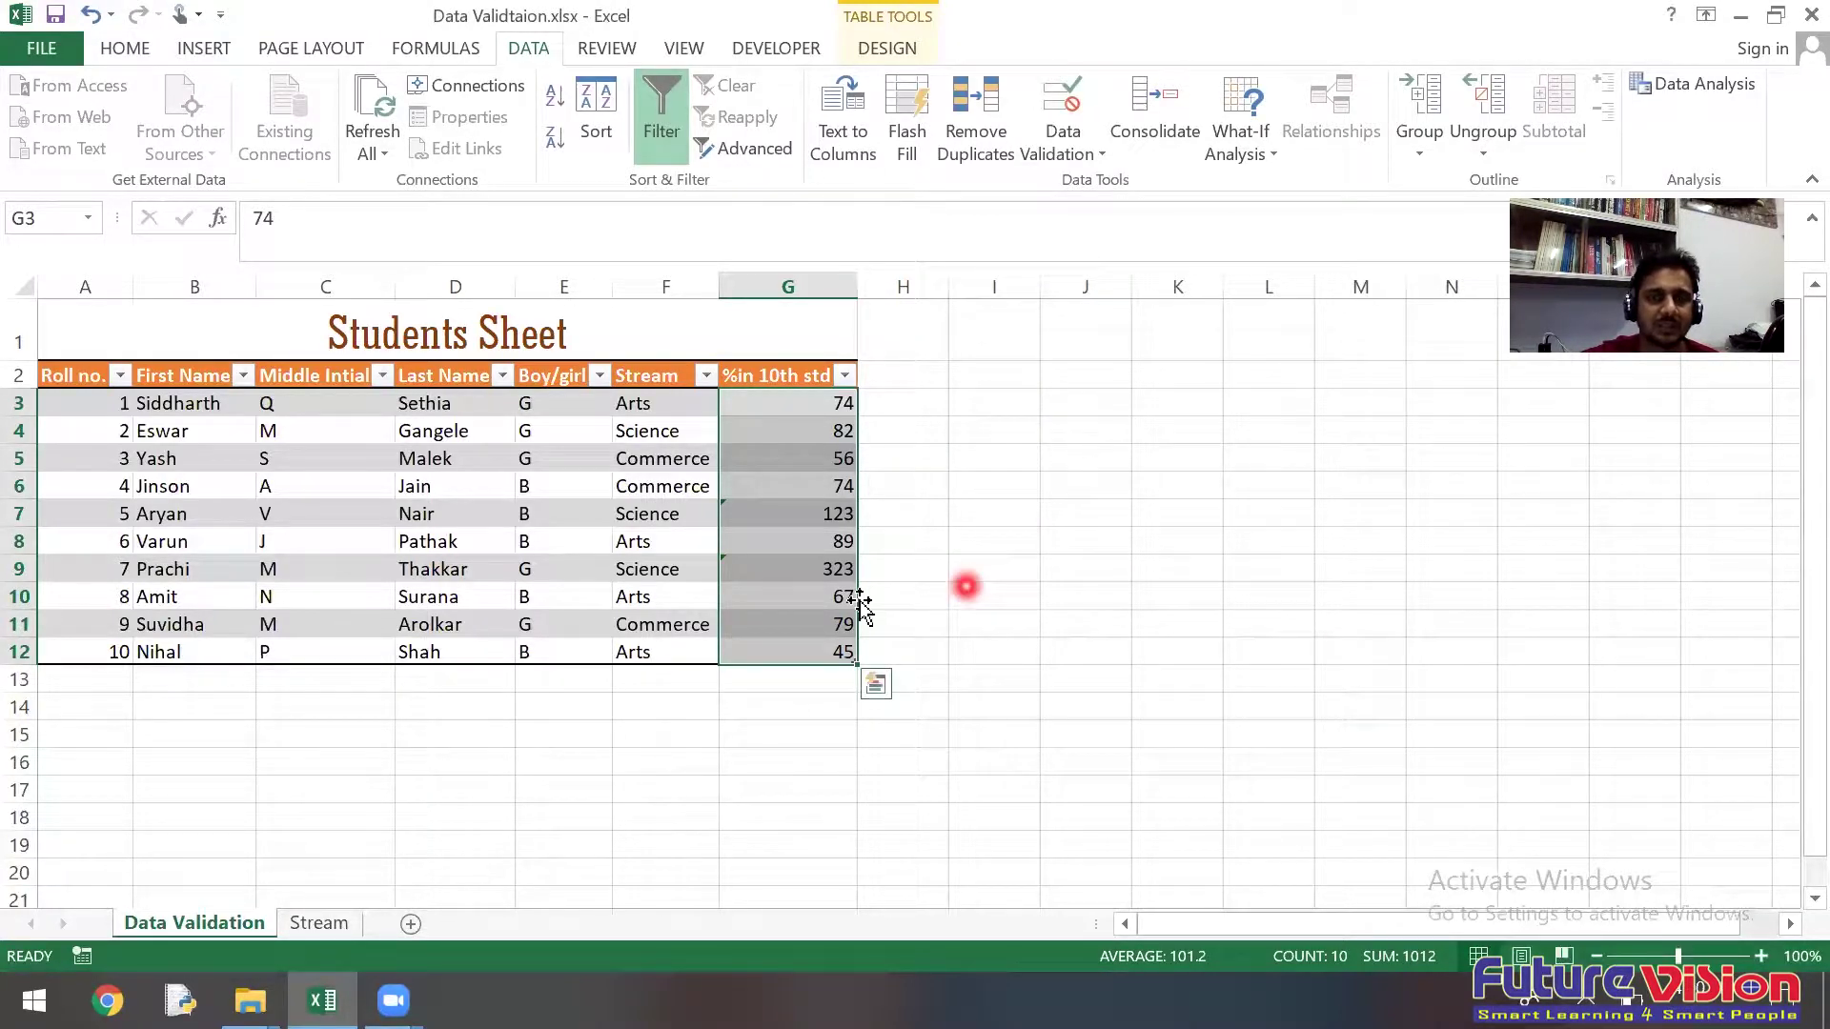
pyautogui.click(740, 759)
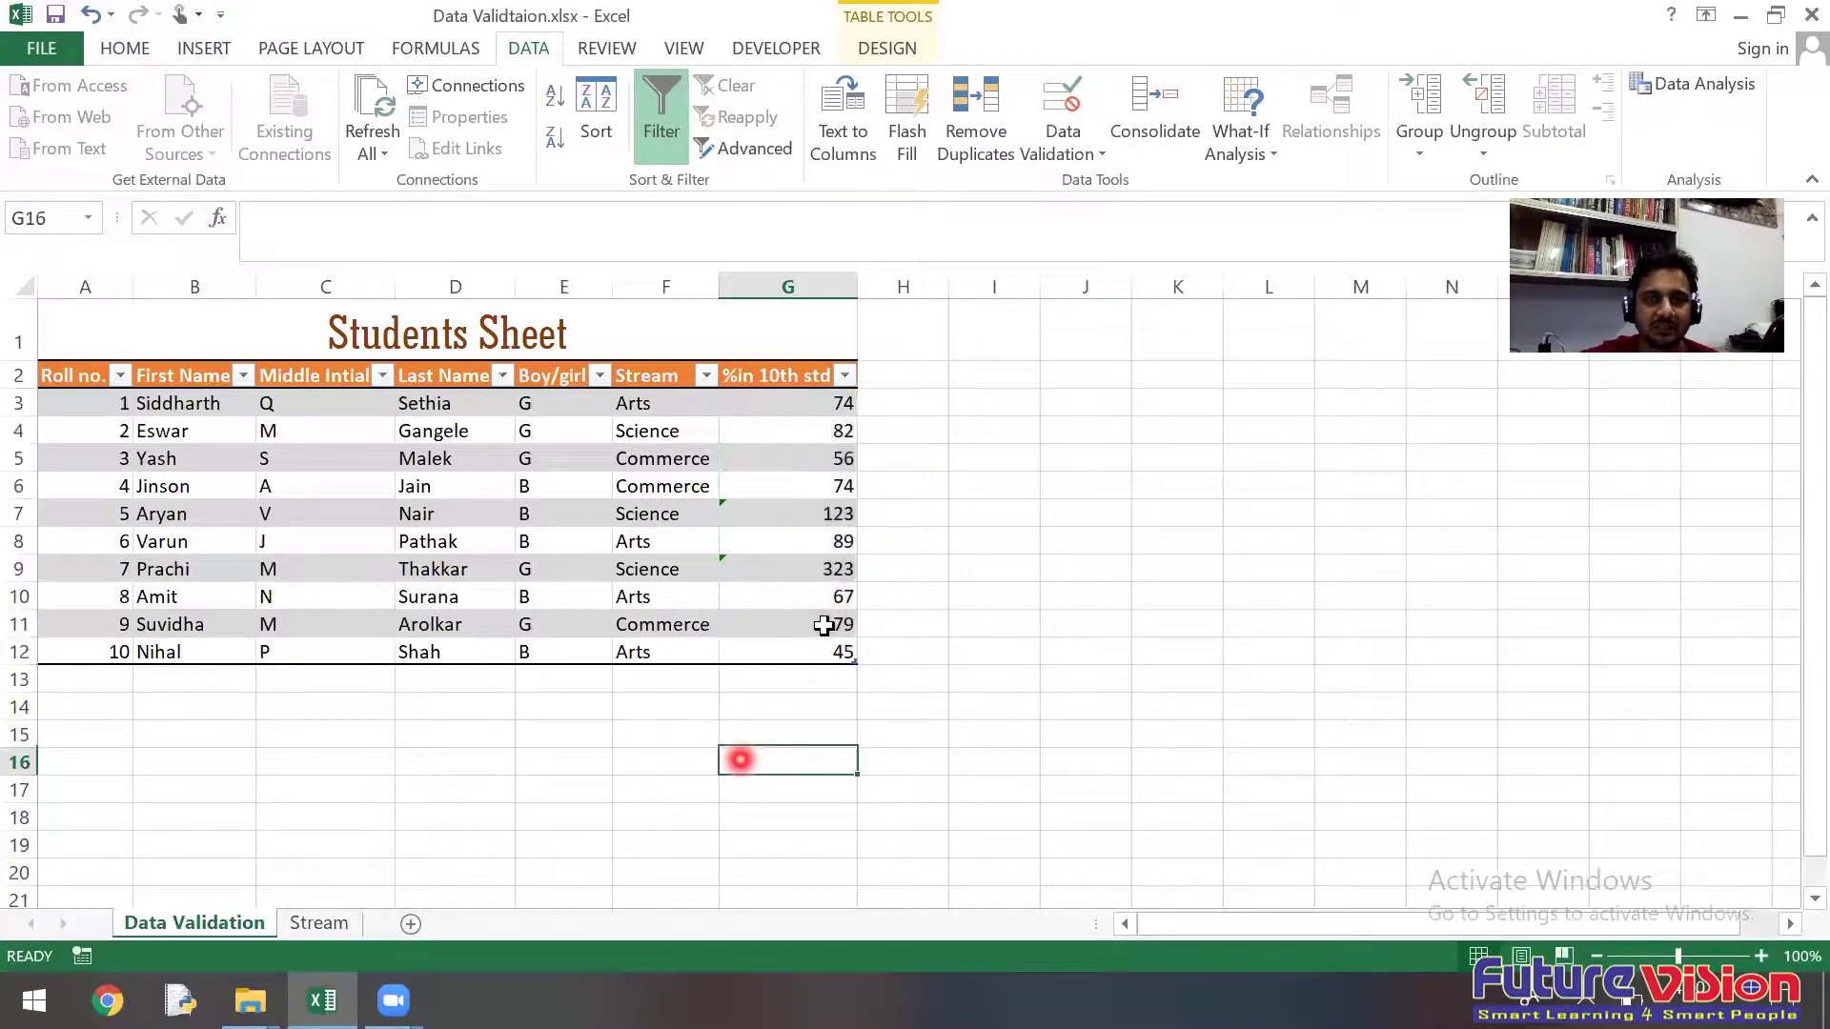
# Step: Reselect G3:G12 and use Circle Invalid Data to flag 123 in G7 and 323 in G9
pyautogui.click(741, 515)
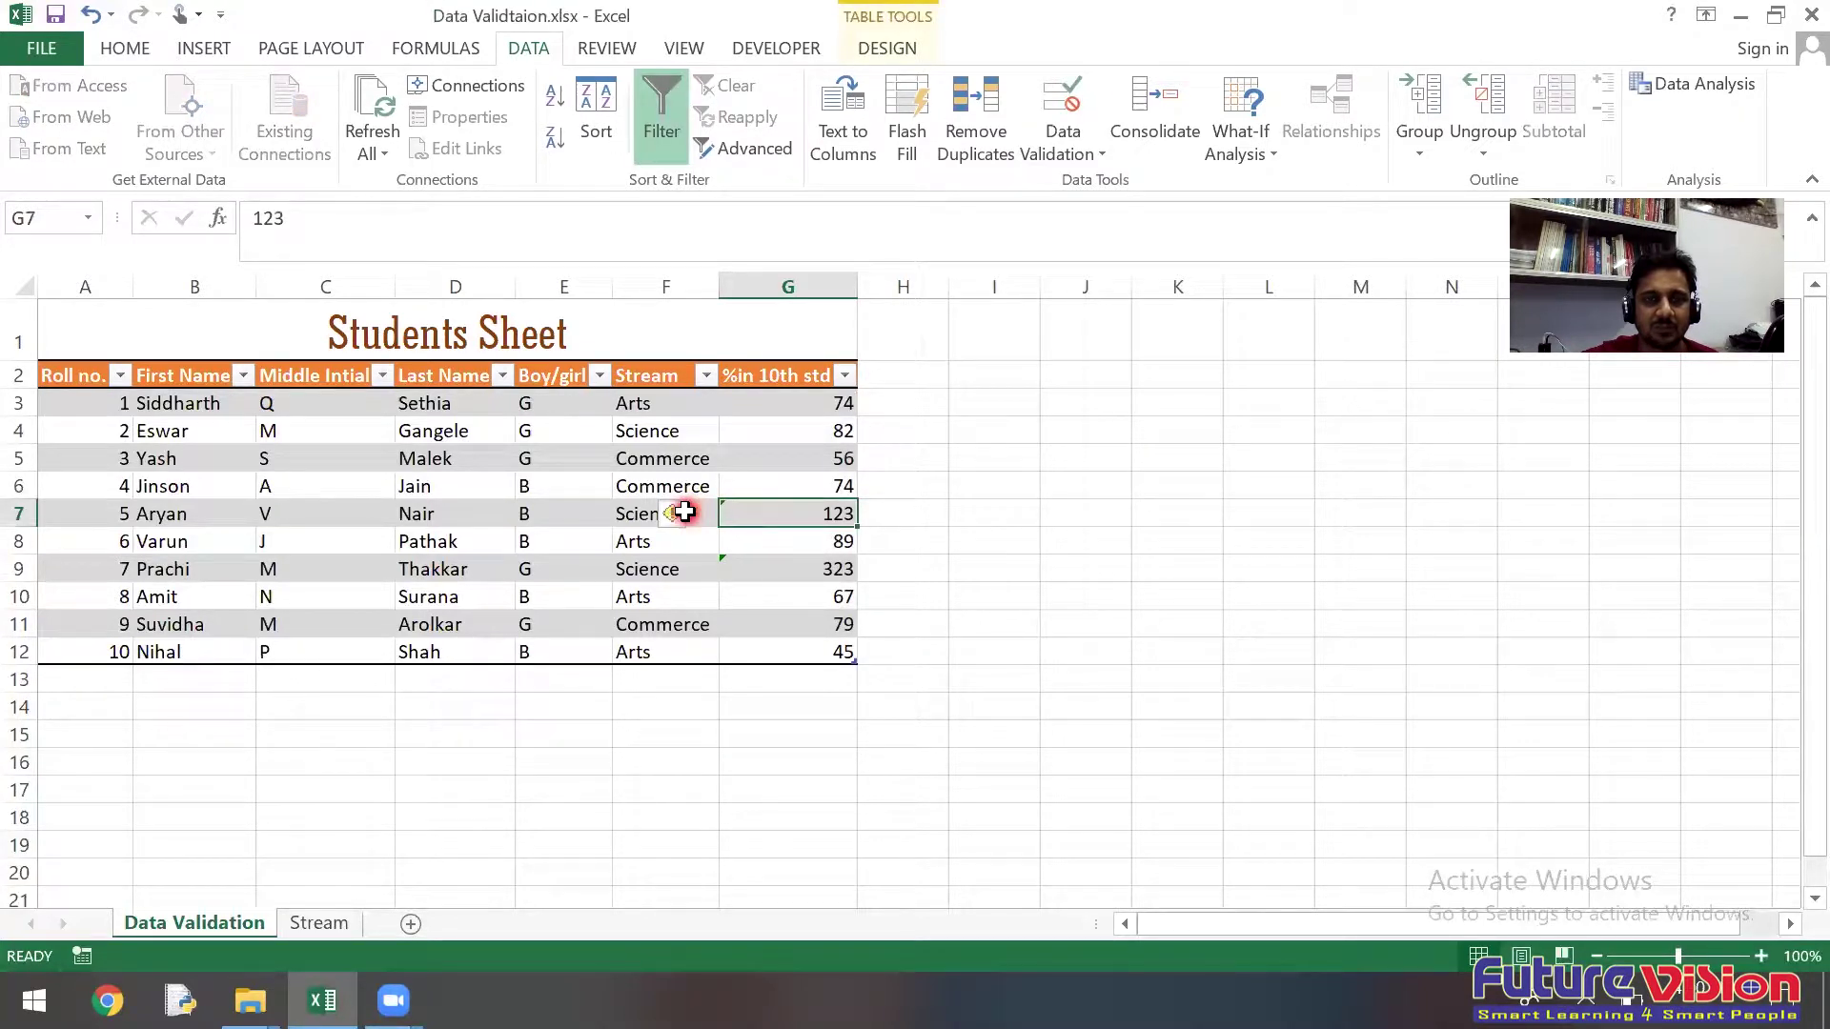
pyautogui.click(763, 559)
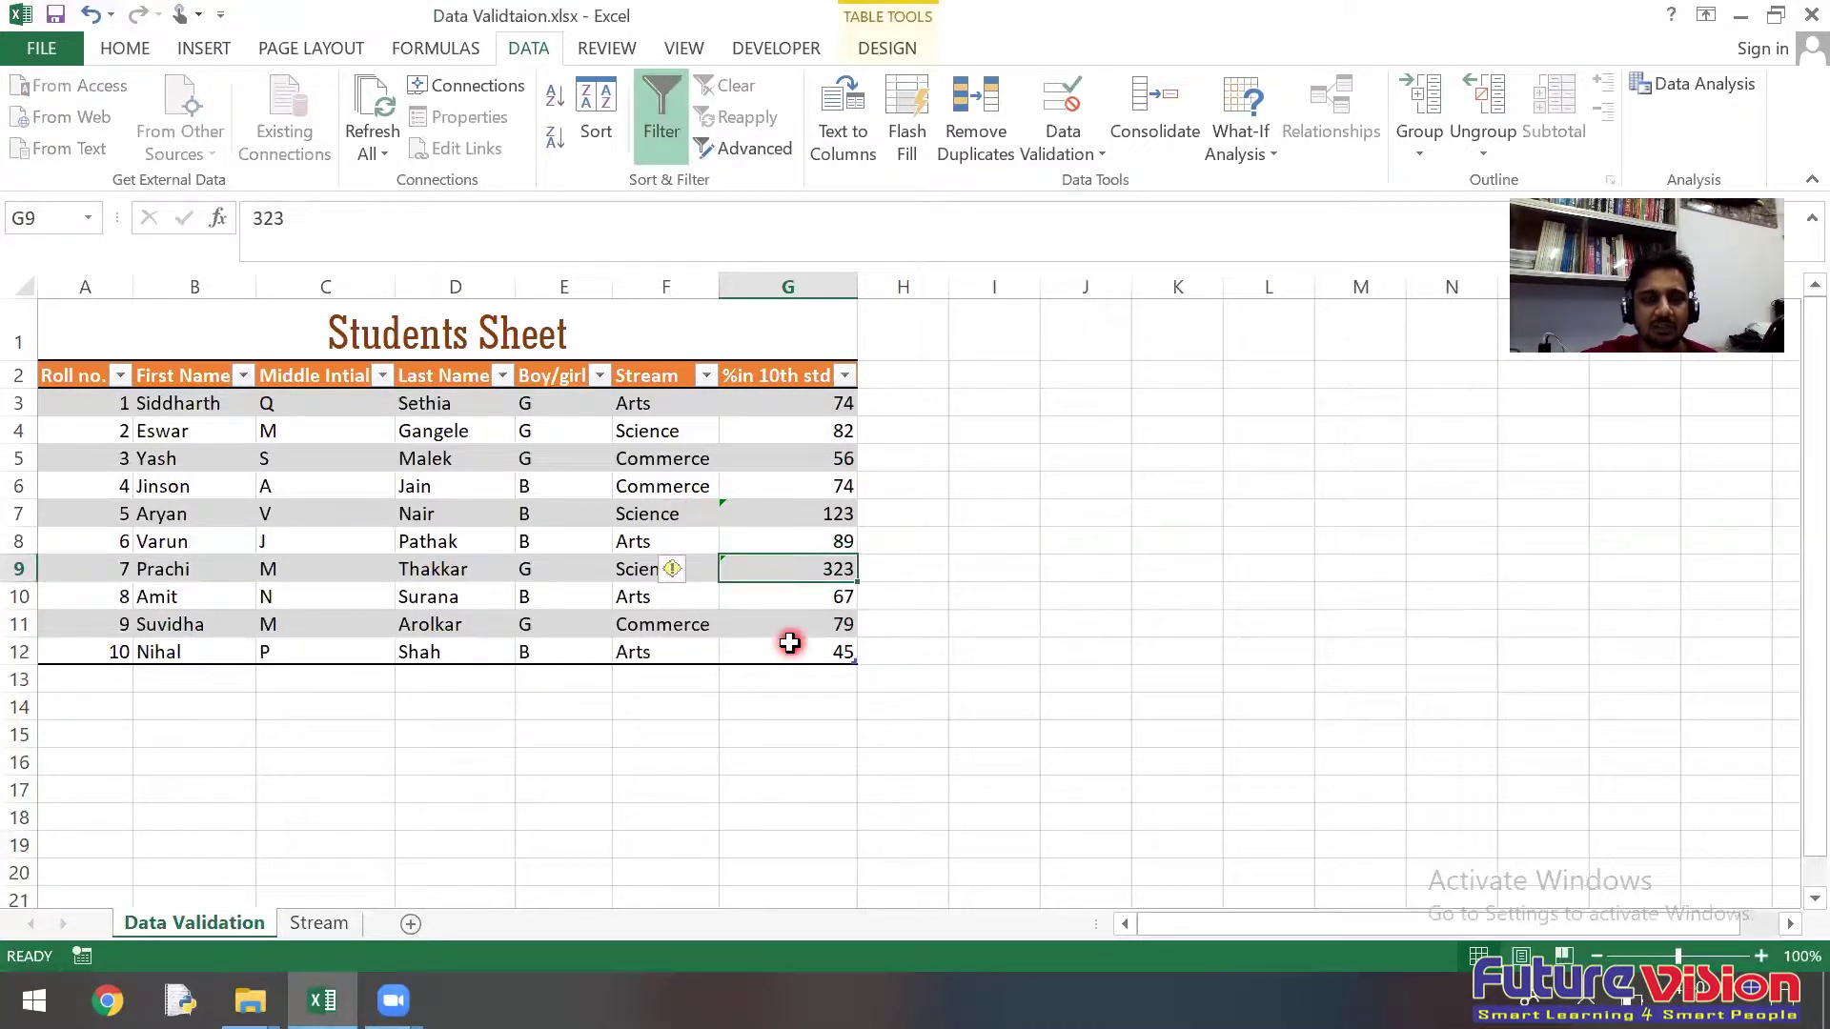
pyautogui.moveTo(785, 652); pyautogui.dragTo(777, 404)
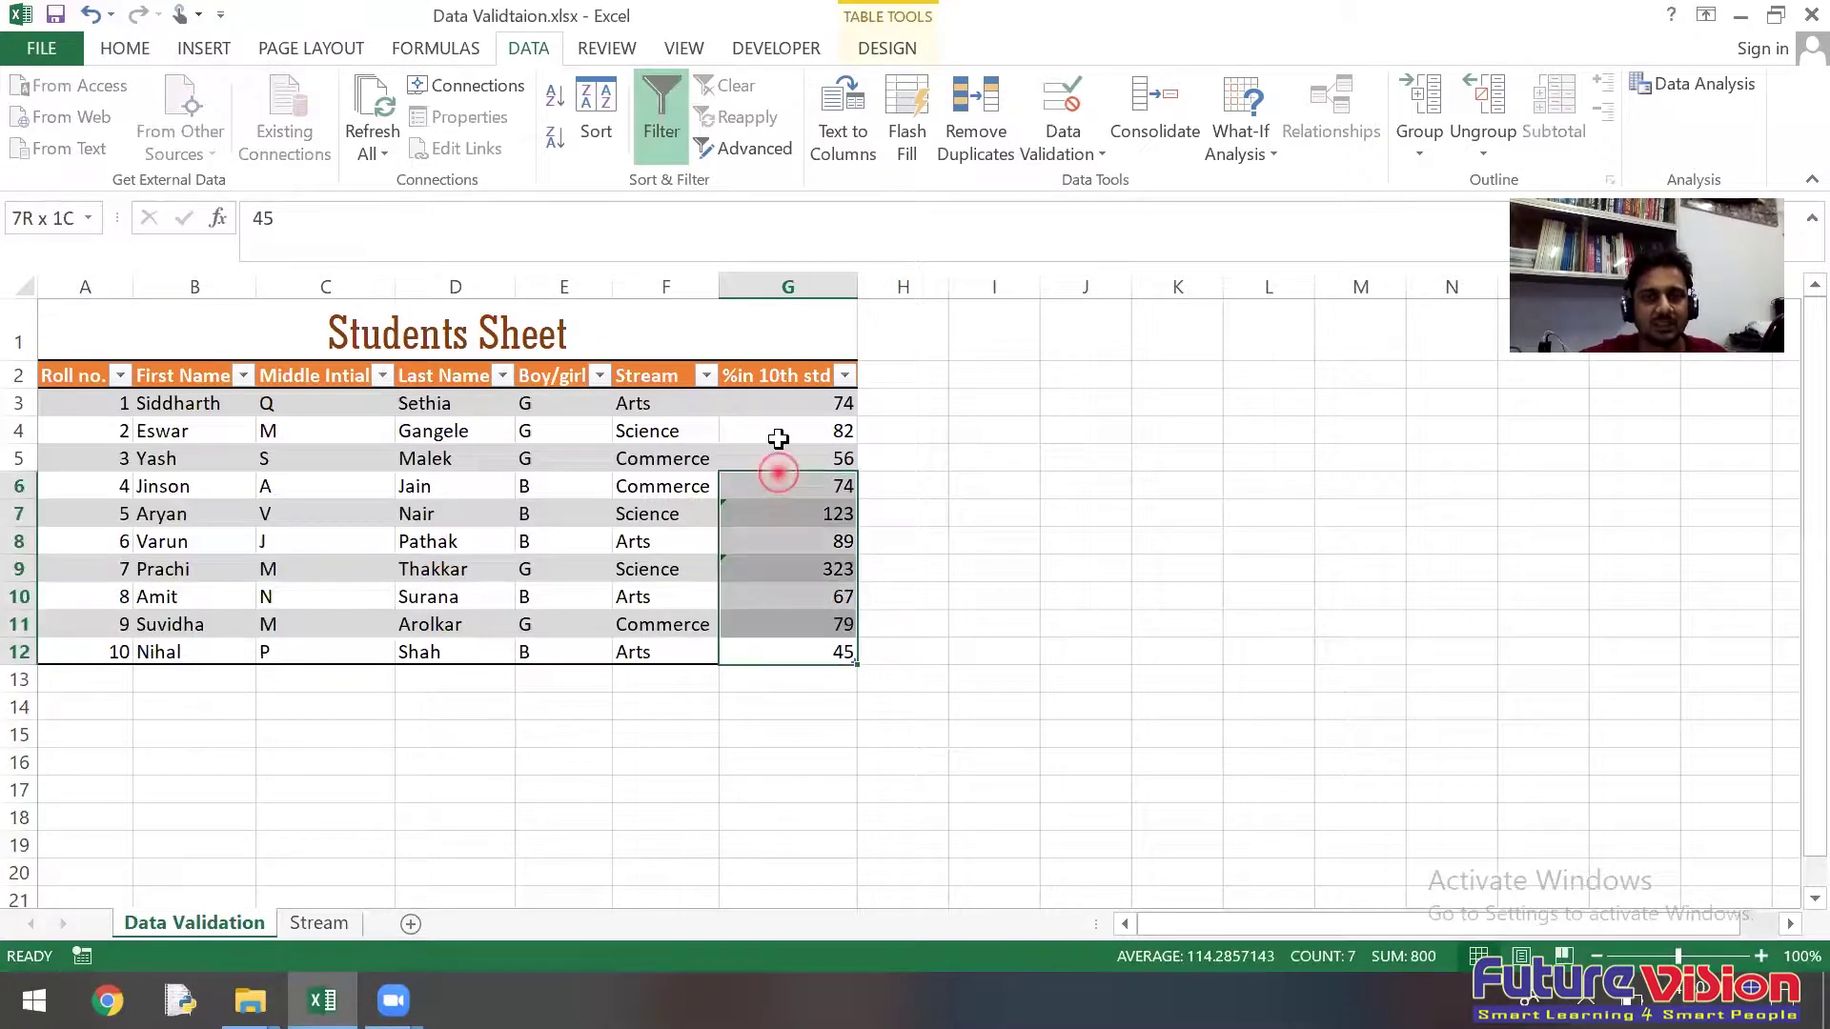
pyautogui.click(1069, 154)
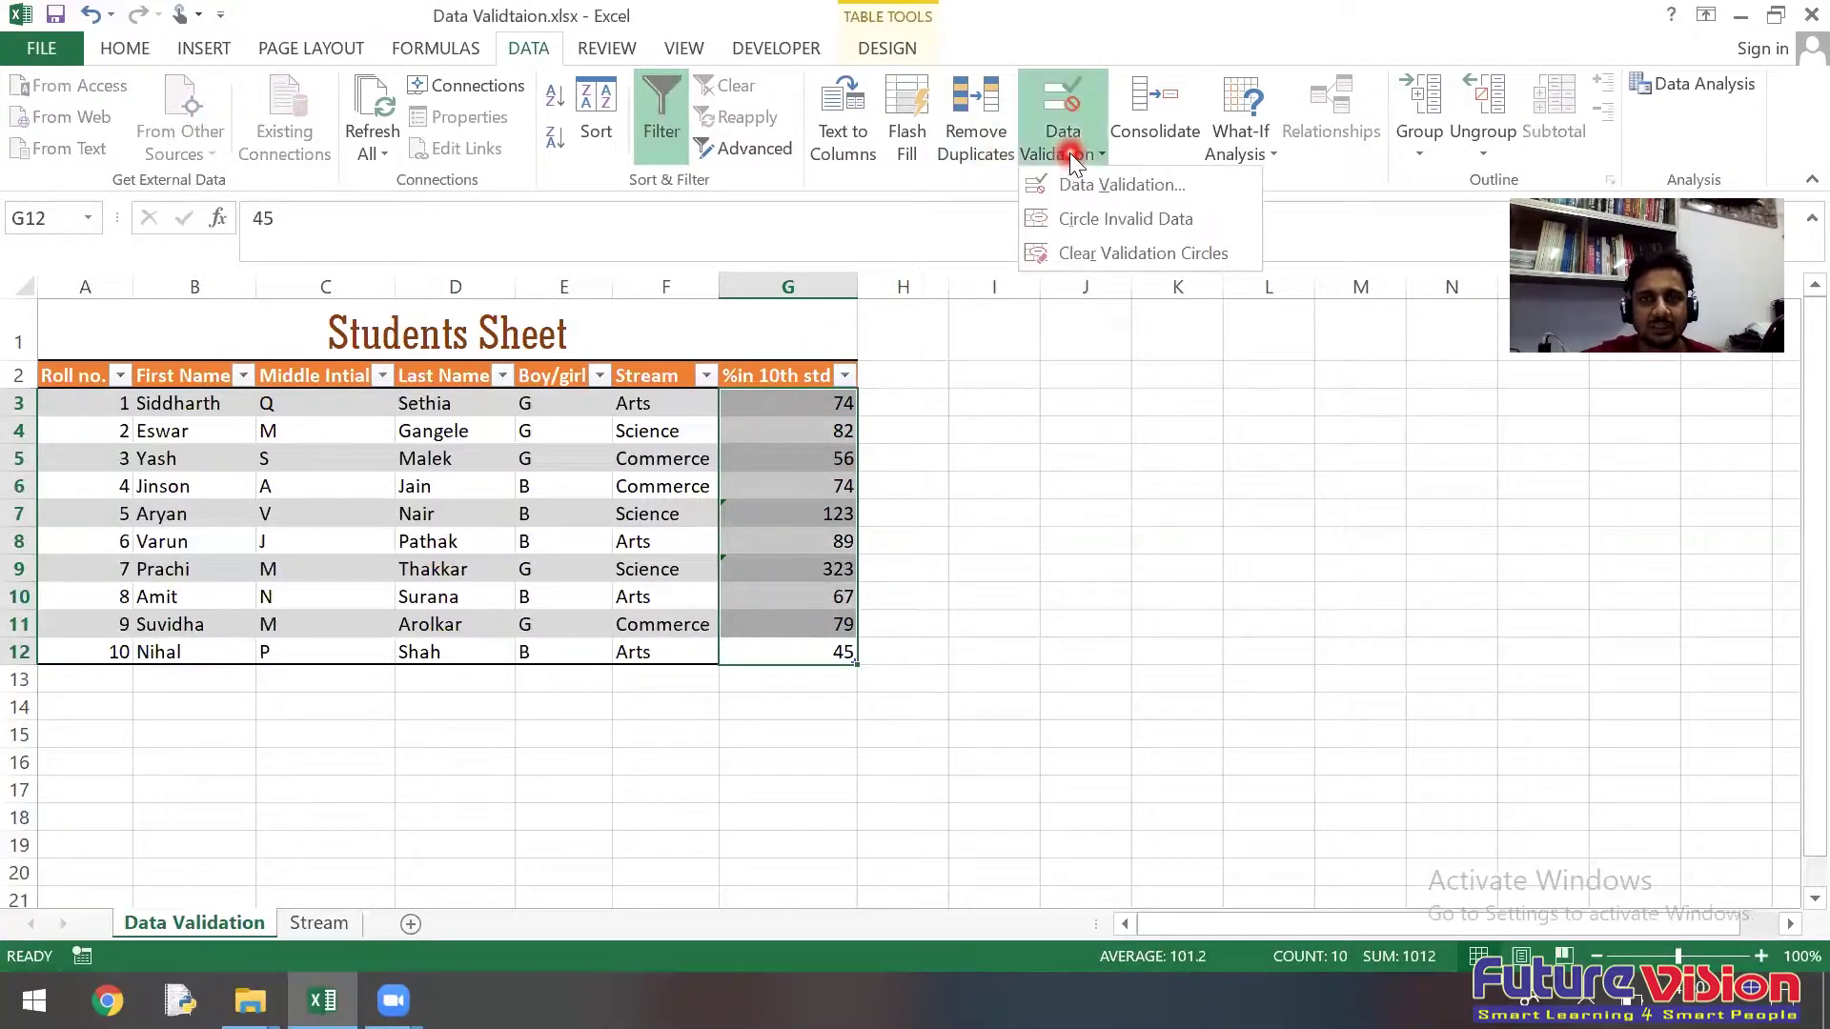
pyautogui.click(1077, 219)
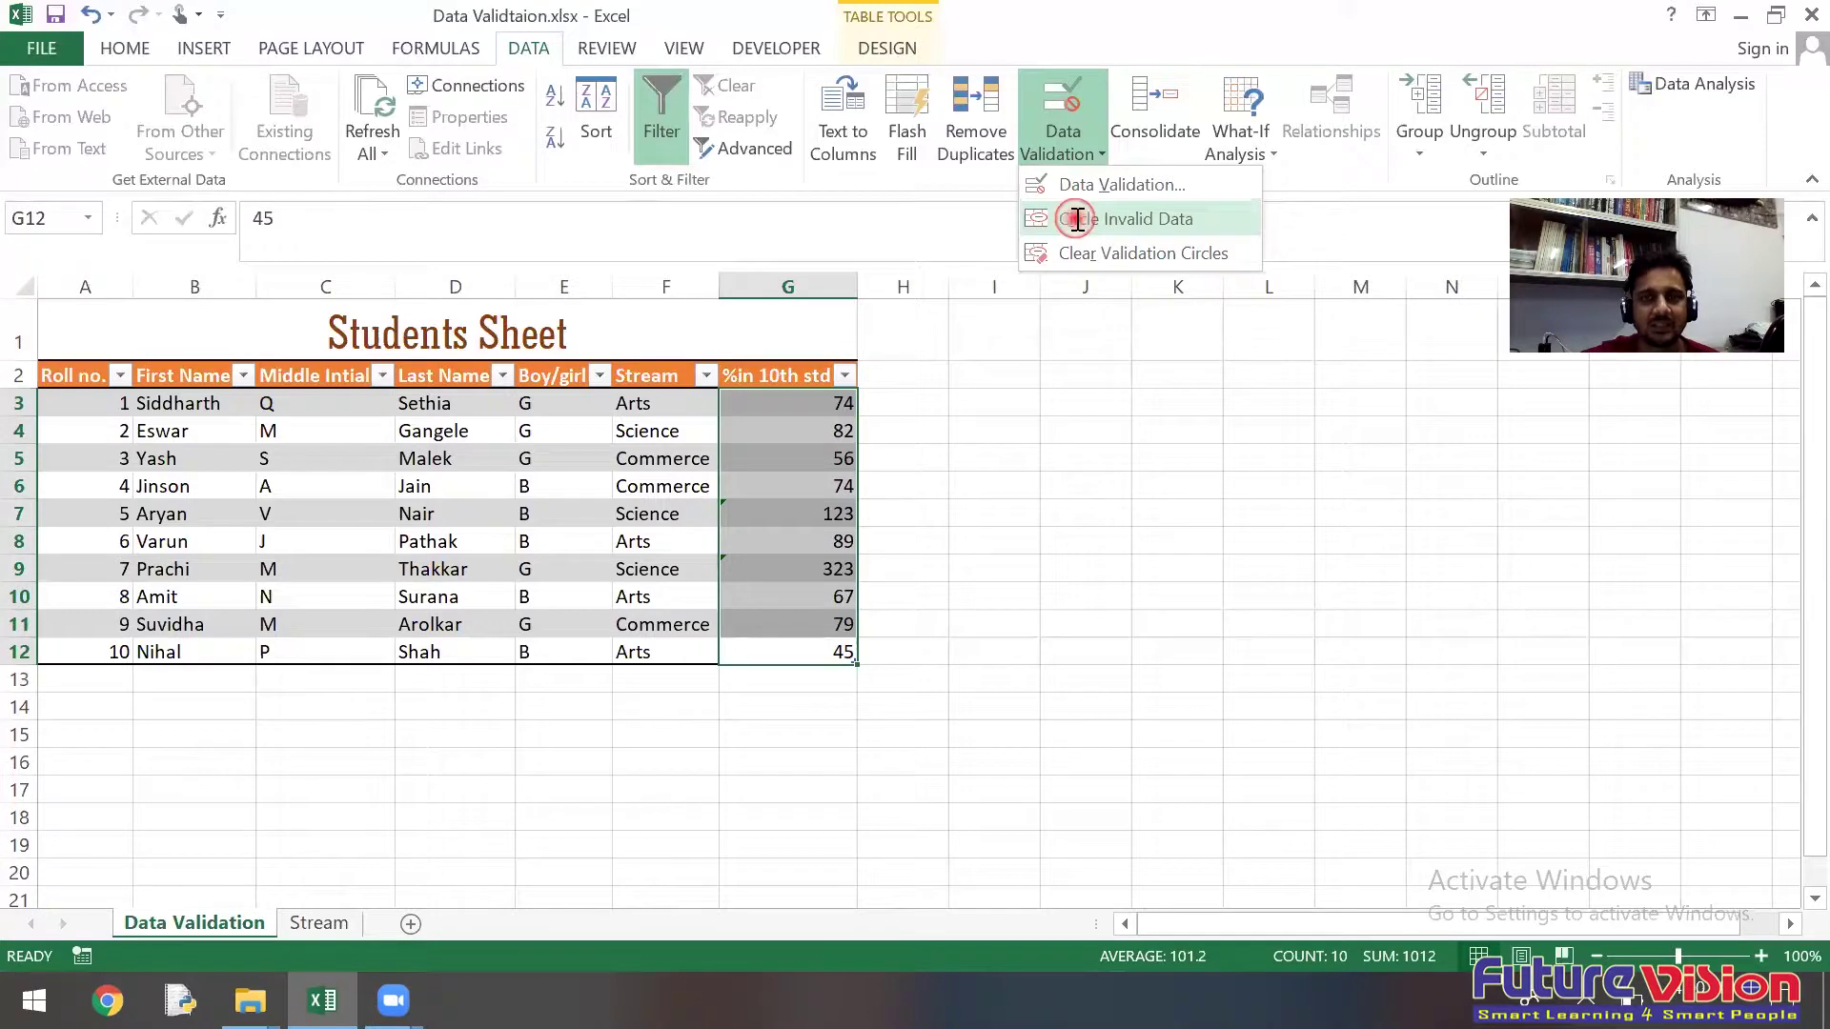
pyautogui.click(1075, 217)
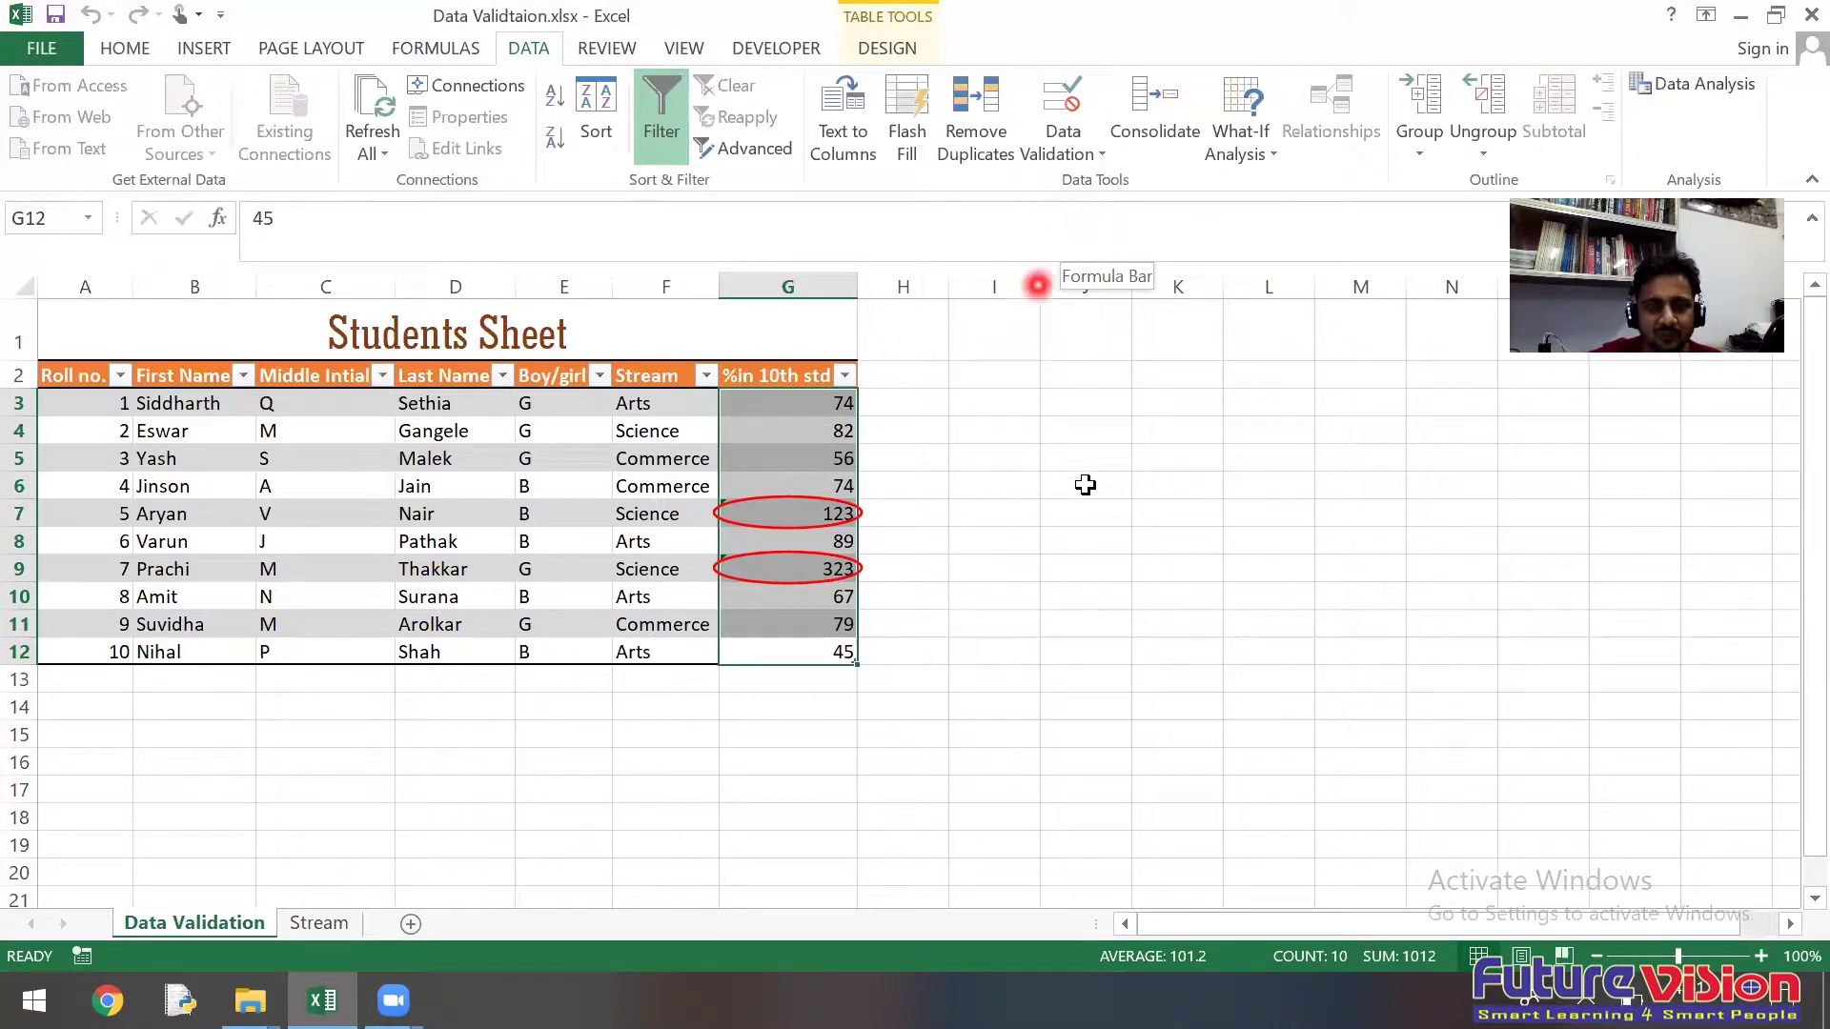
pyautogui.click(1080, 143)
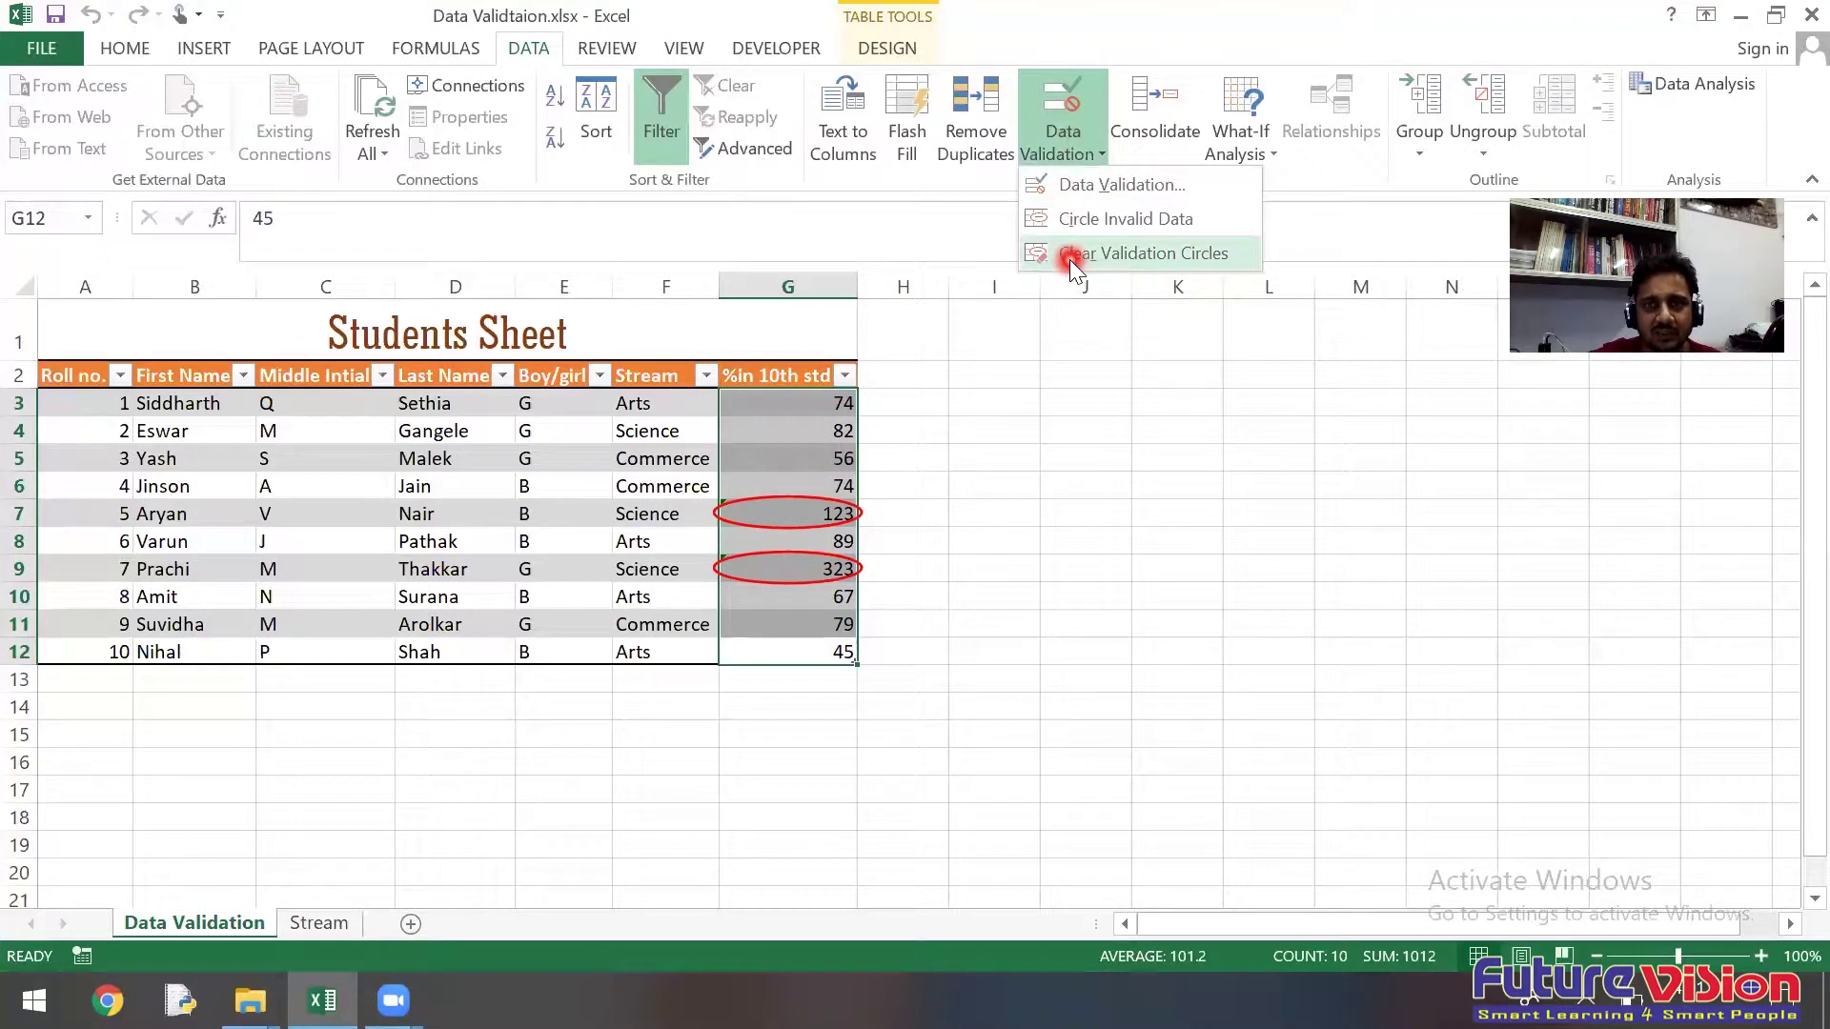
# Step: Clear the validation circles, then cancel out of Data Validation so the 1–100 rule stays
pyautogui.click(1070, 259)
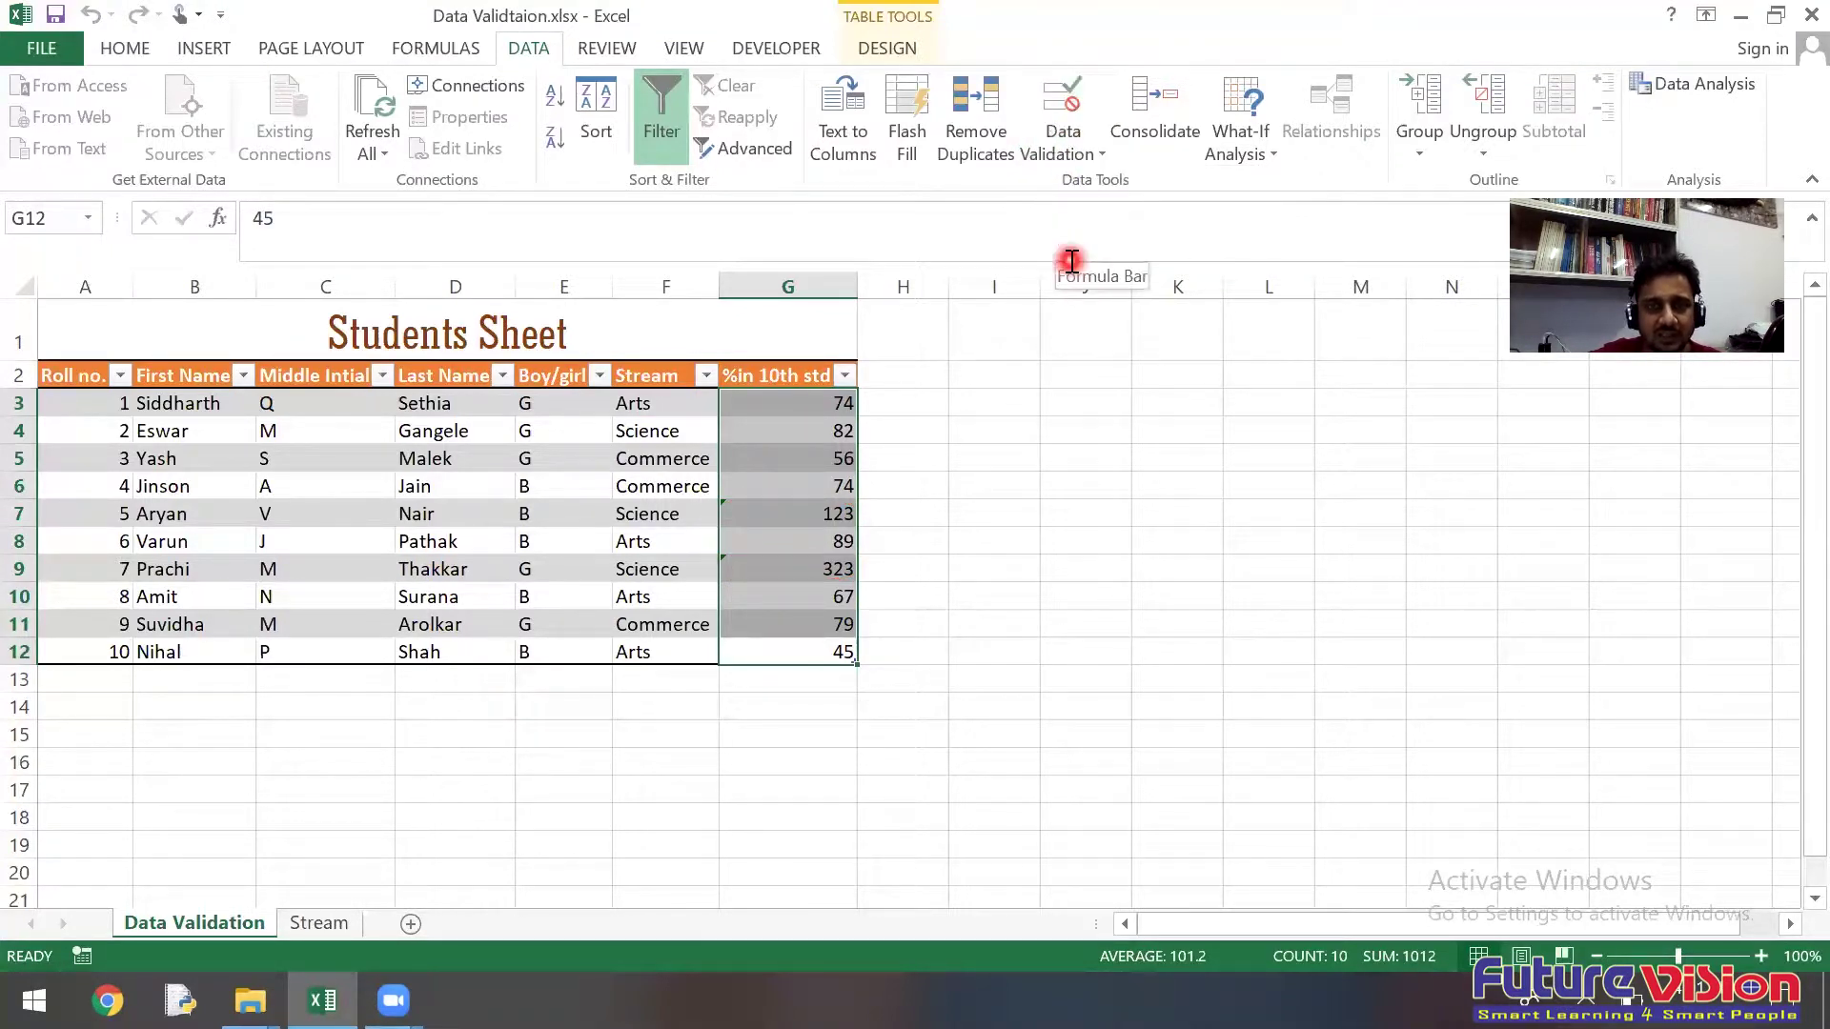
pyautogui.click(1074, 160)
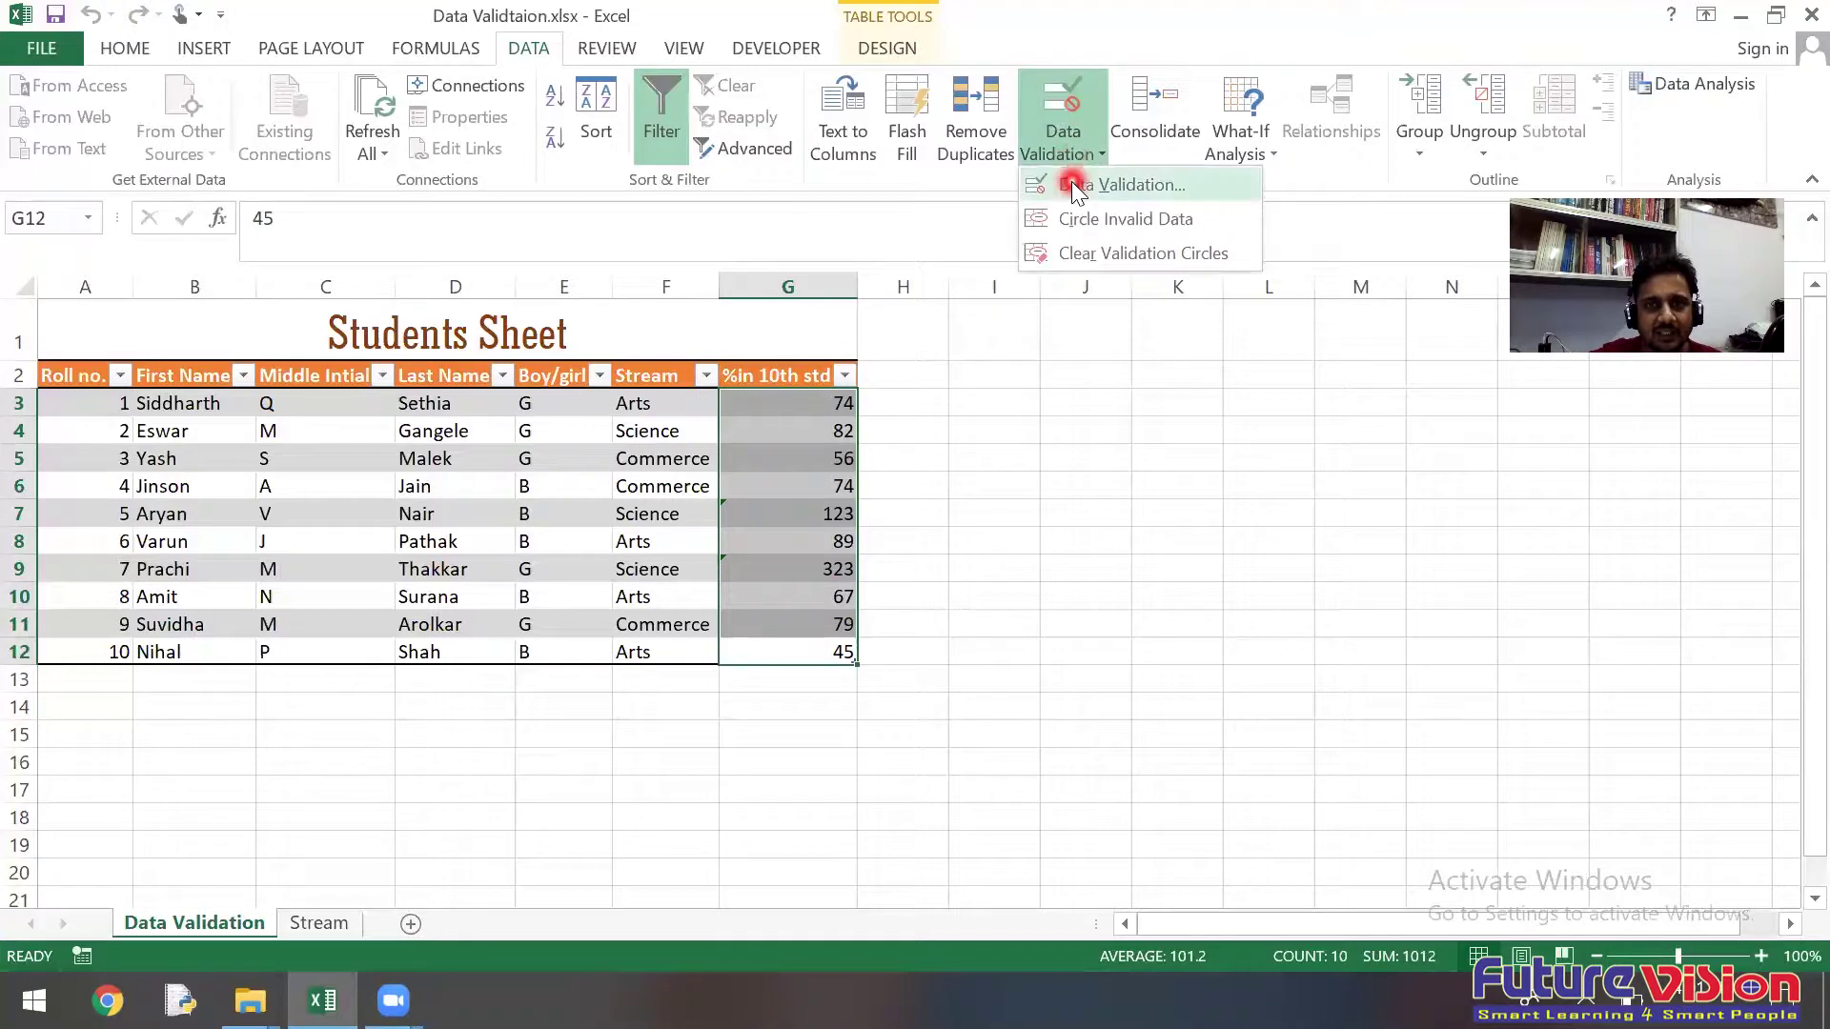
pyautogui.click(1071, 183)
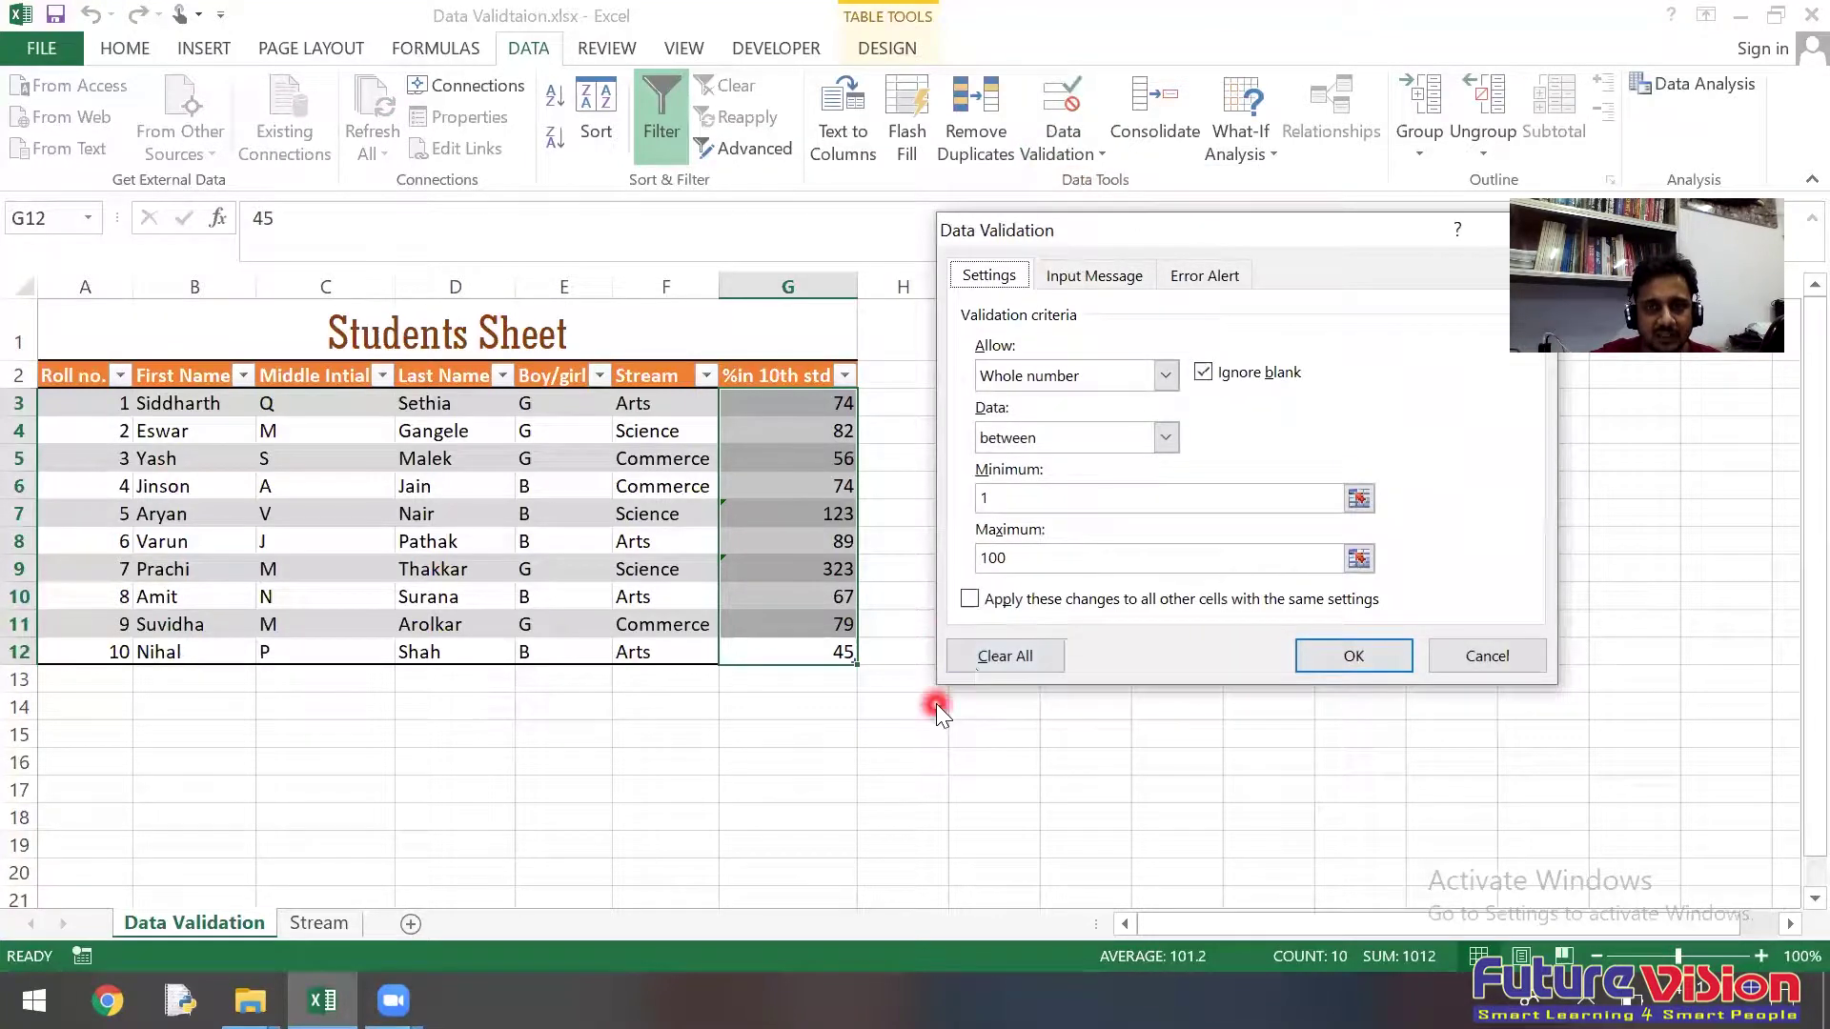
pyautogui.click(991, 656)
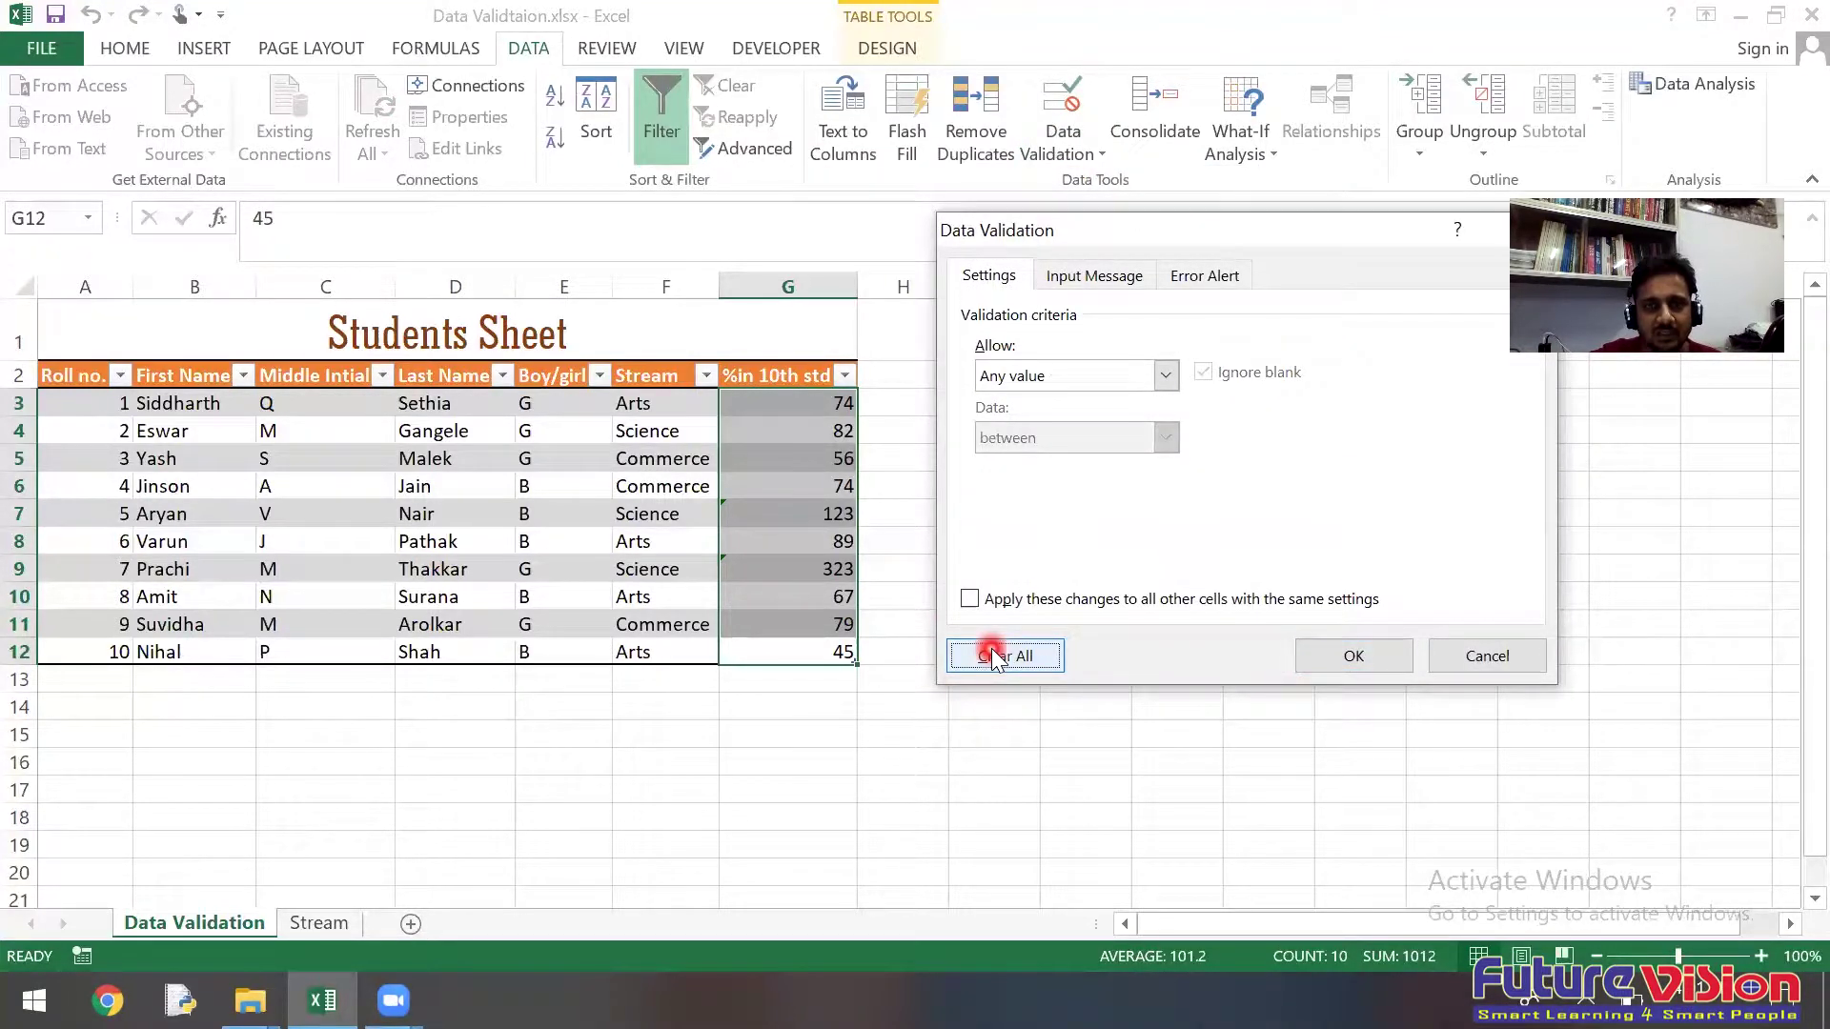
pyautogui.click(1483, 658)
pyautogui.click(1483, 657)
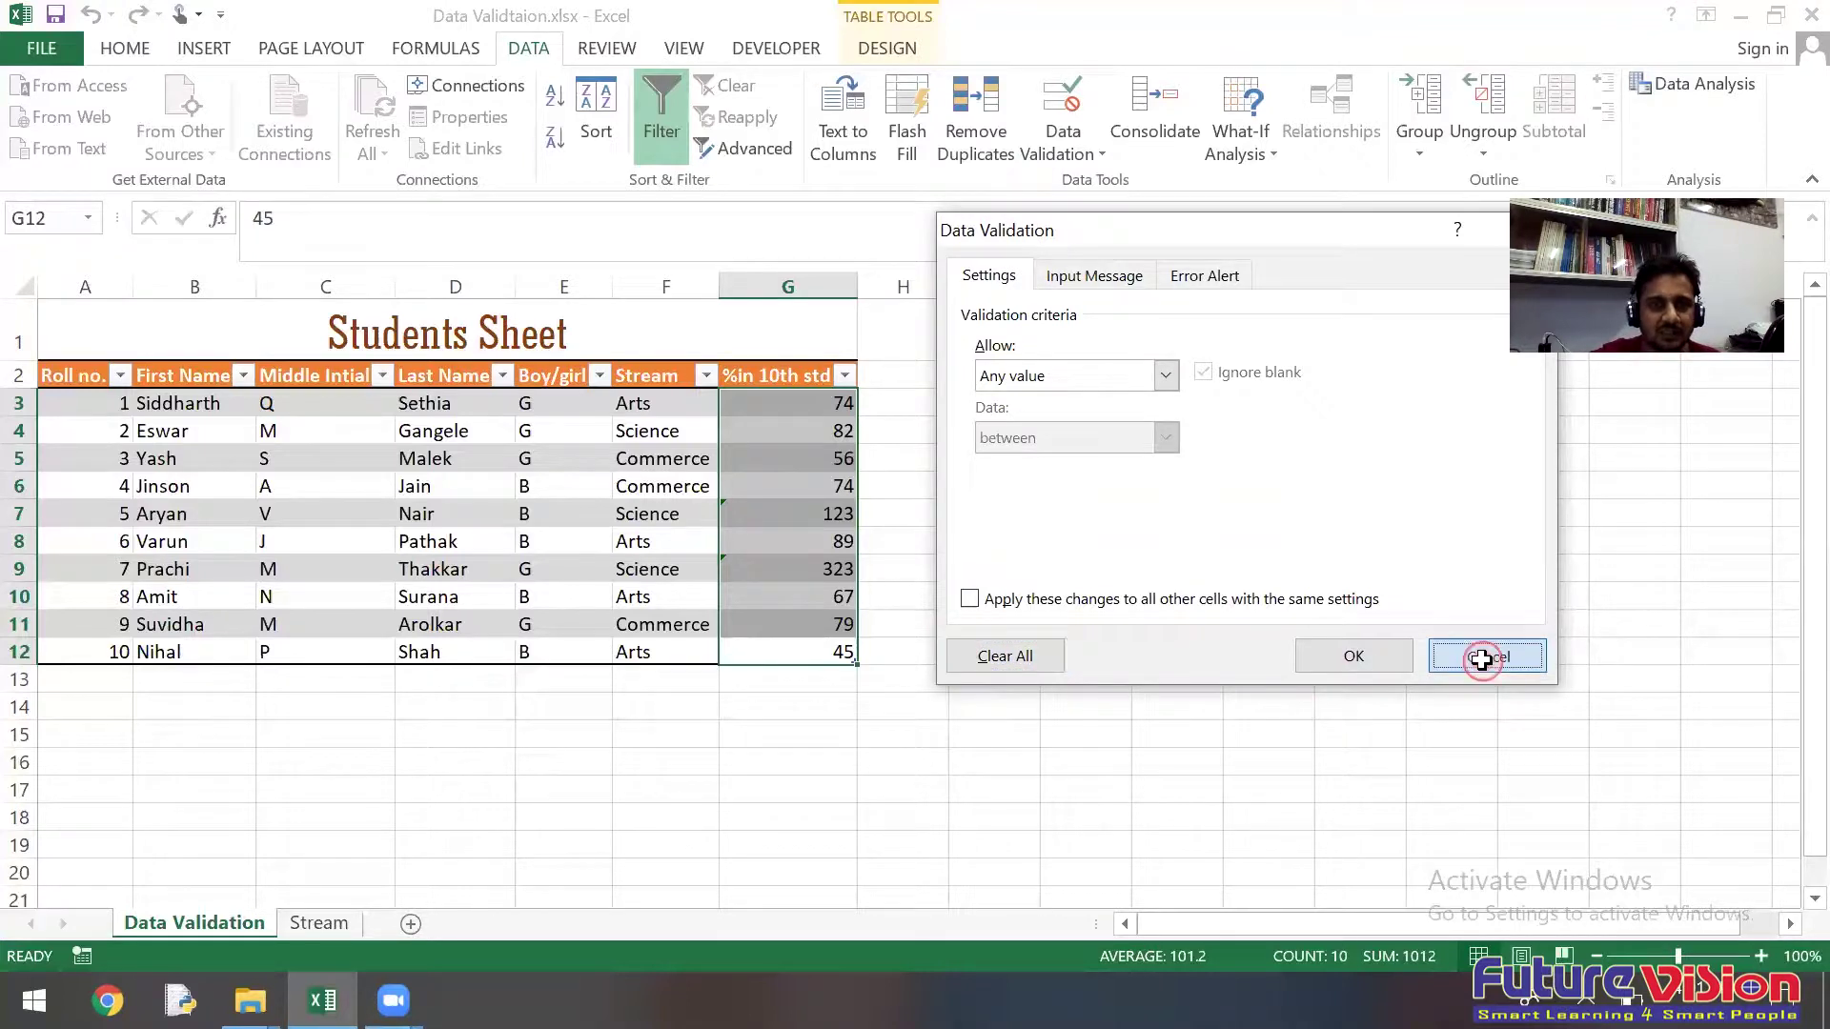
# Step: Check the scores 67 in G10, 89 in G8 and 56 in G5
pyautogui.click(796, 597)
pyautogui.click(787, 532)
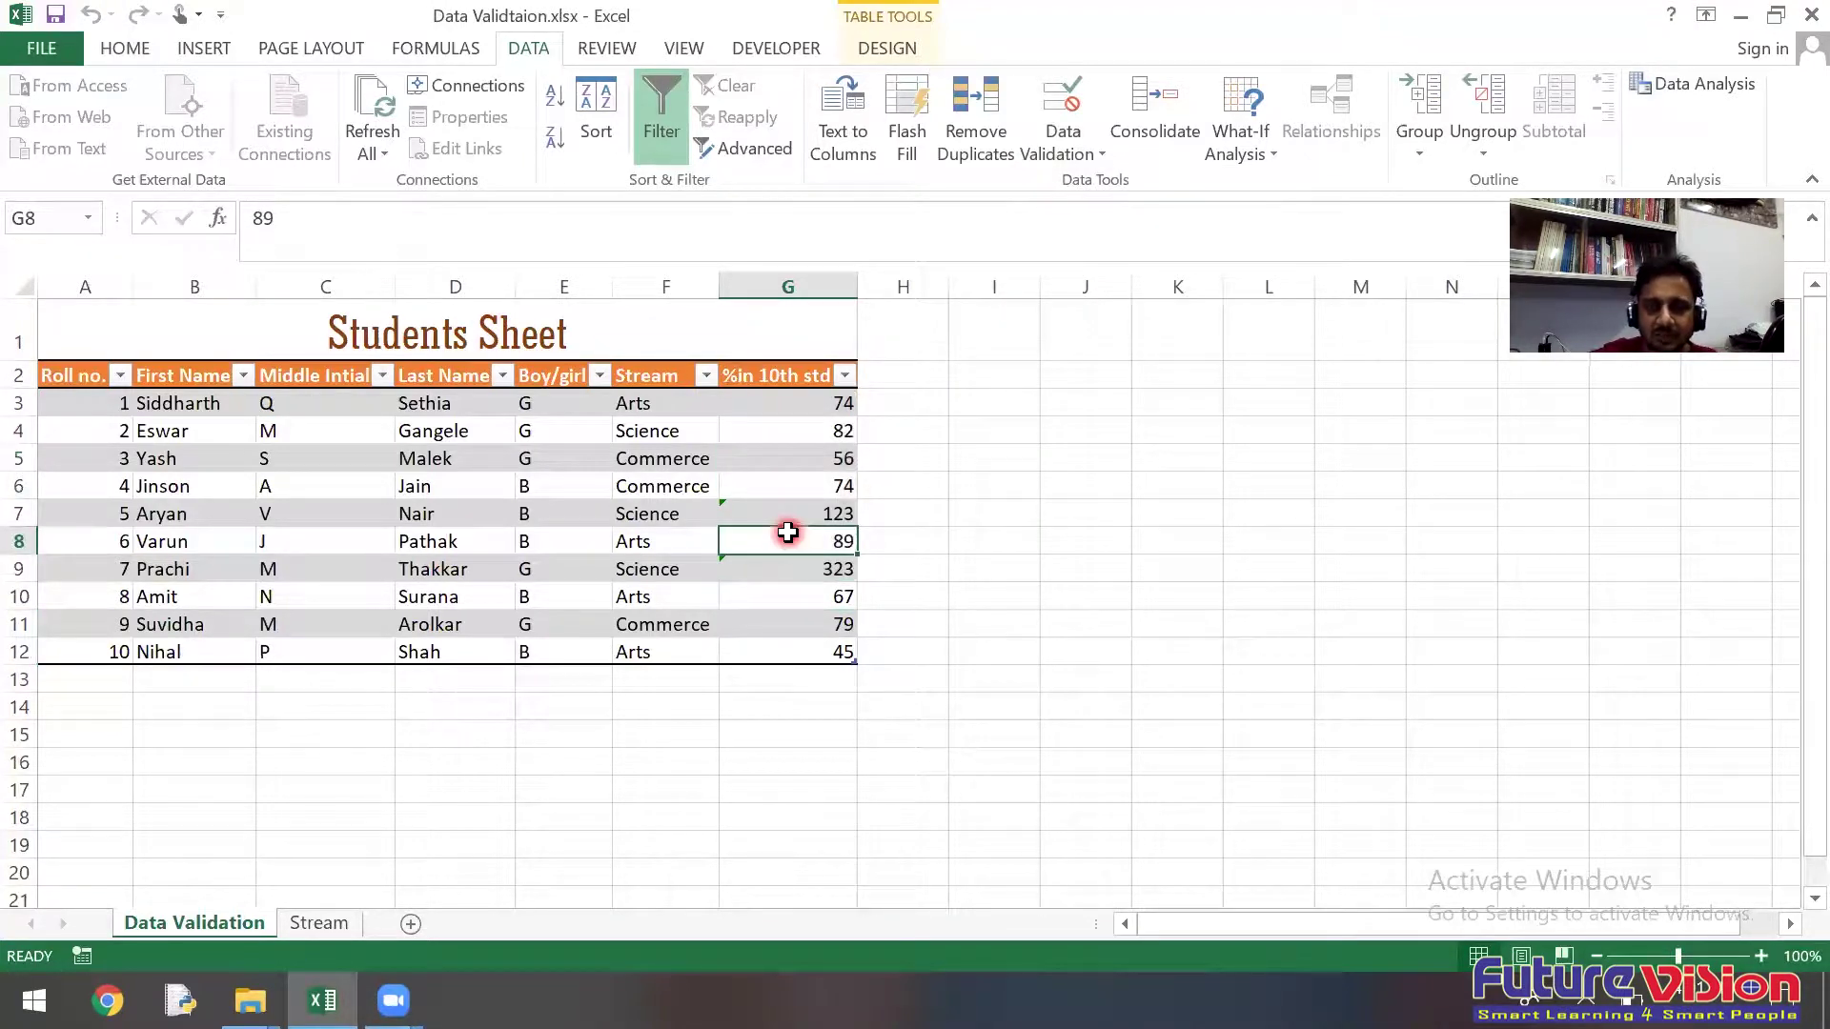
pyautogui.click(801, 461)
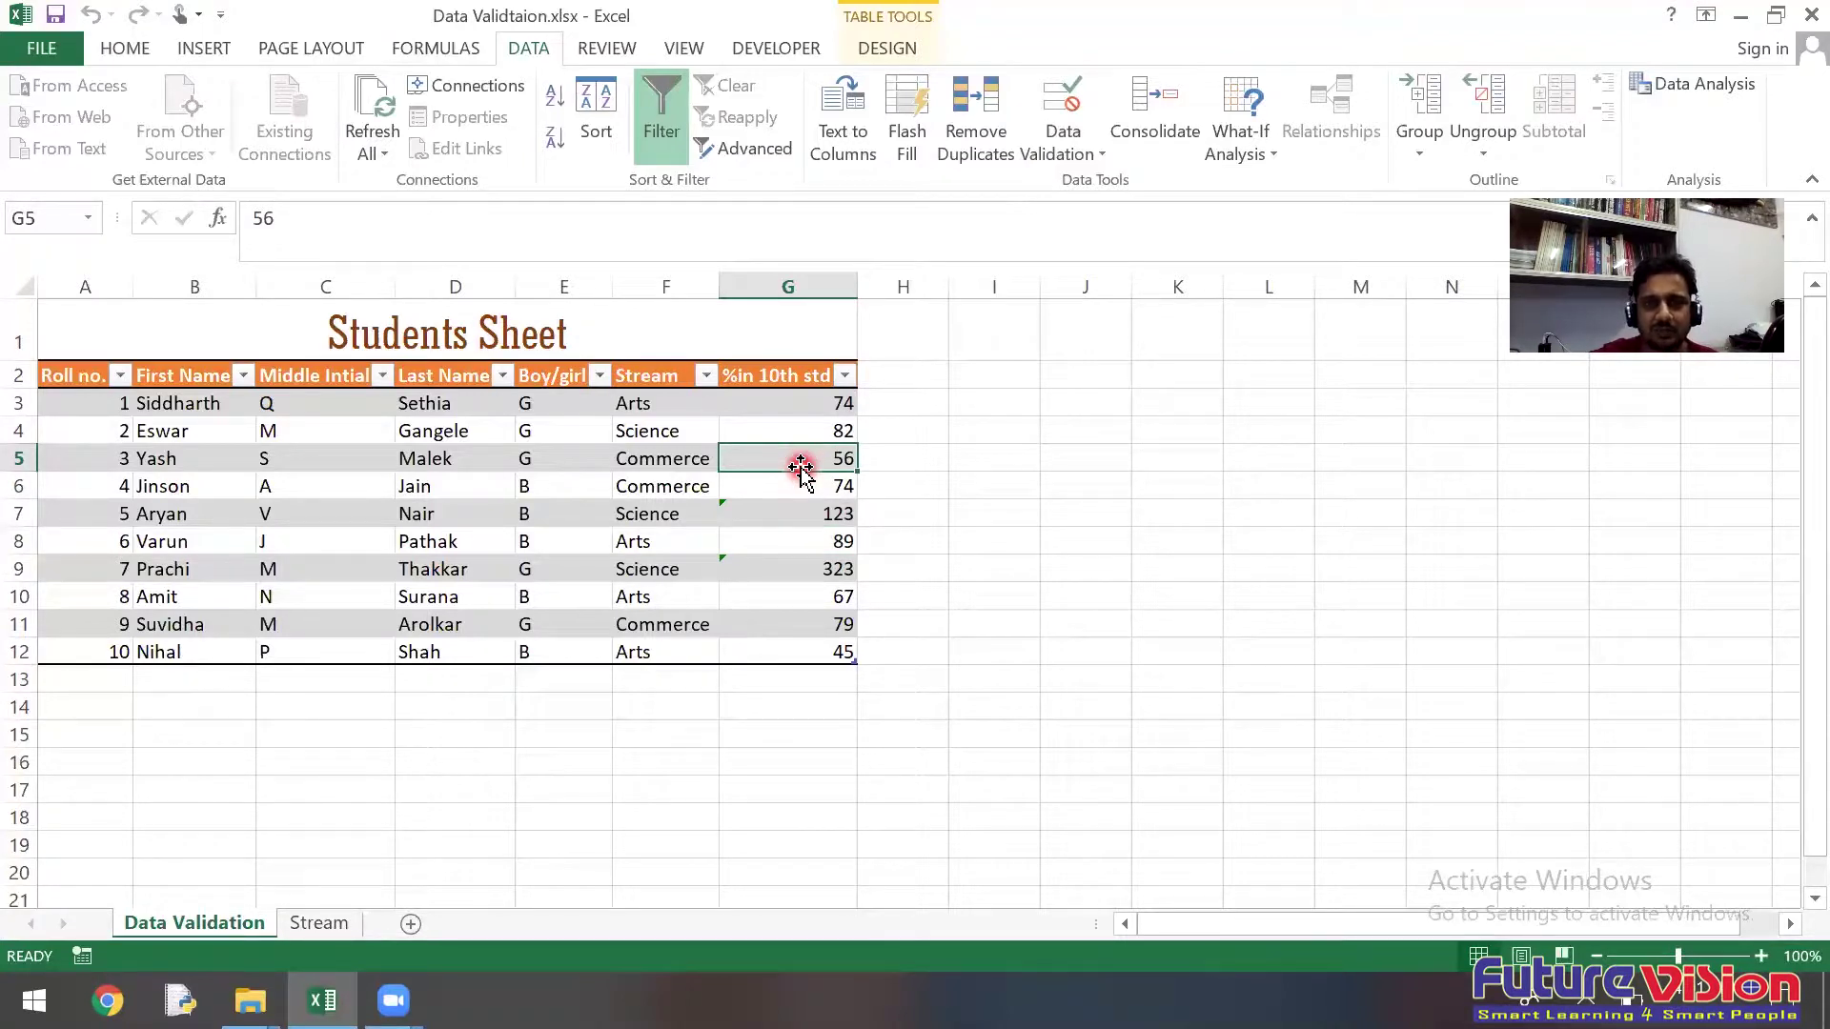
pyautogui.click(1087, 148)
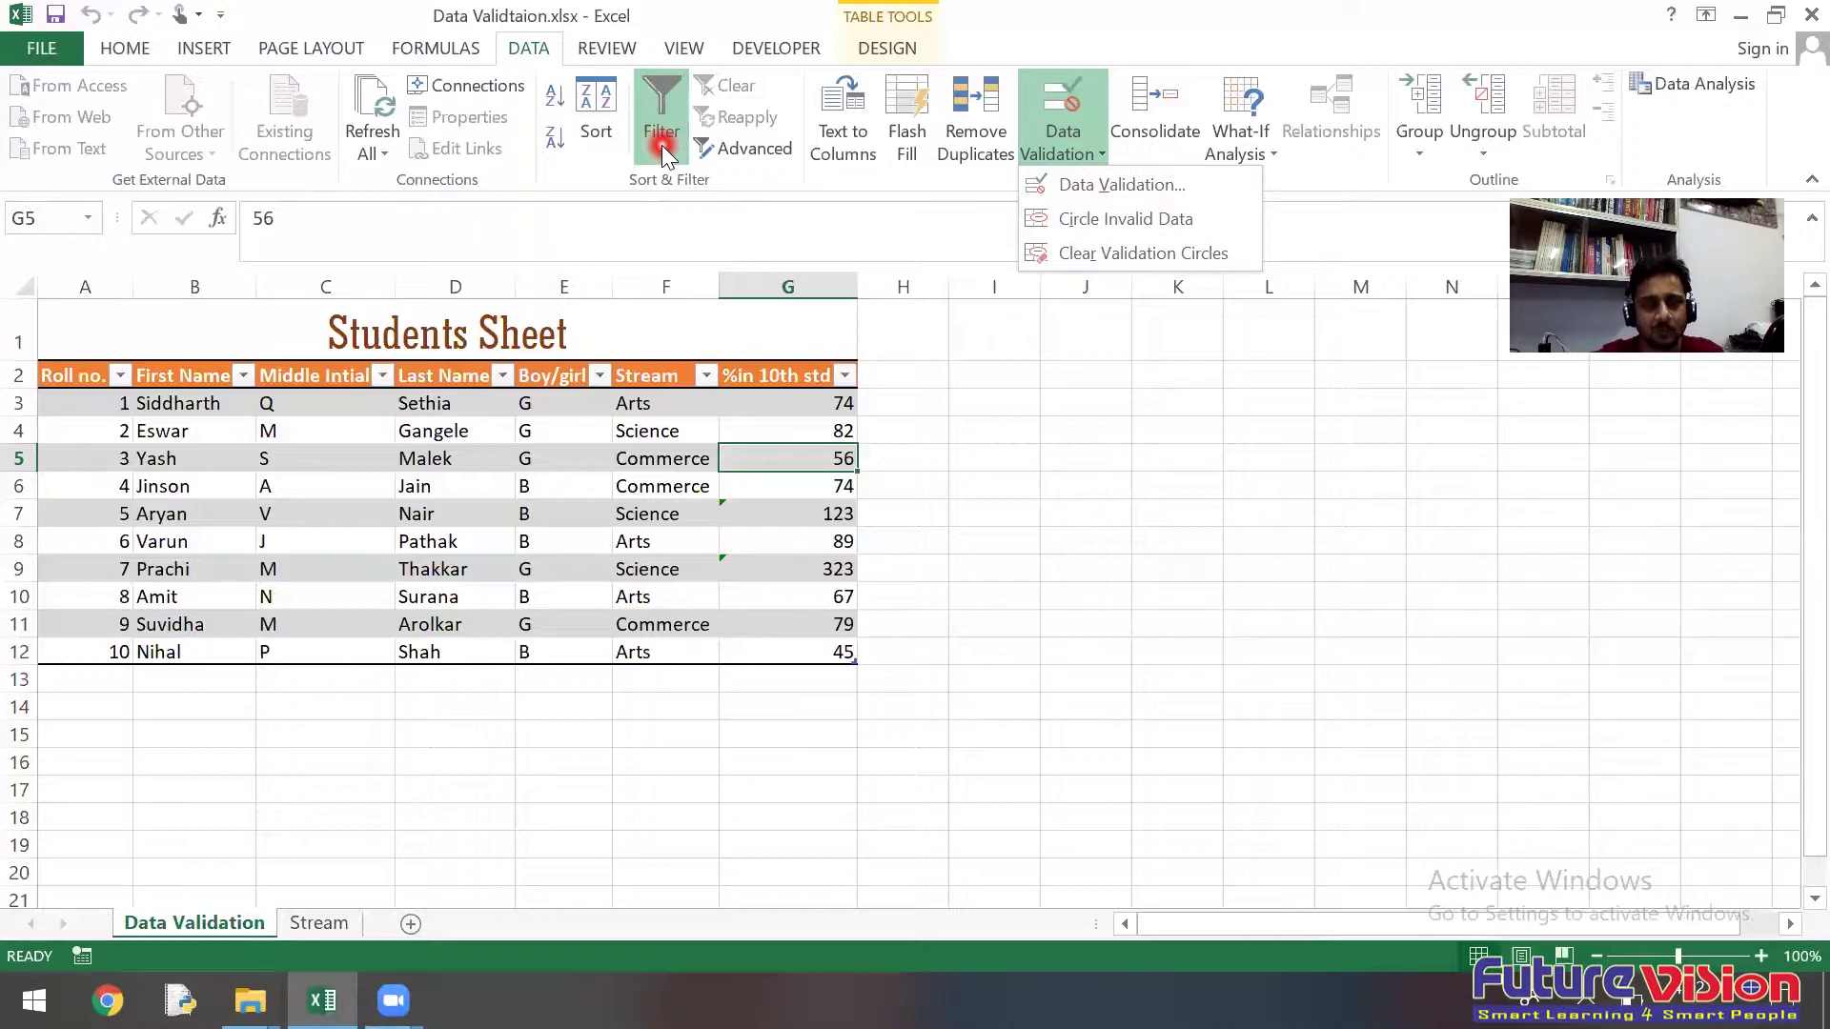
pyautogui.click(1006, 434)
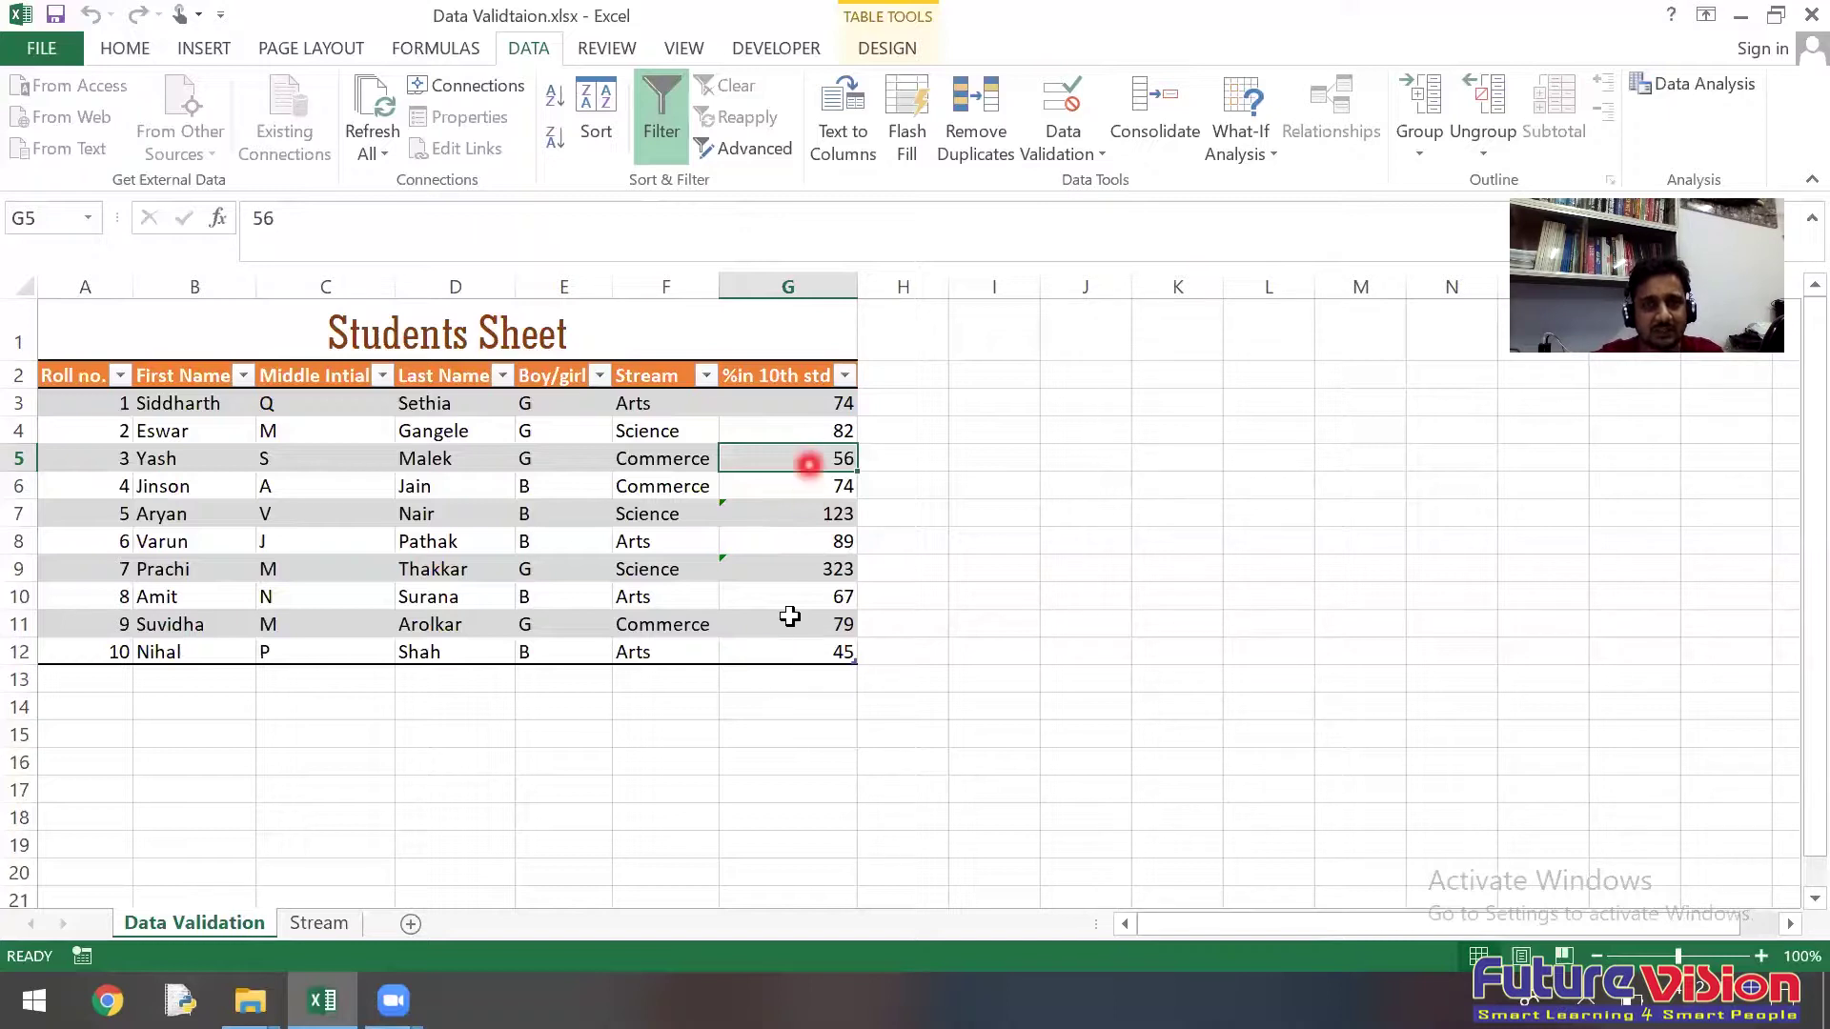
pyautogui.moveTo(768, 682); pyautogui.dragTo(786, 625)
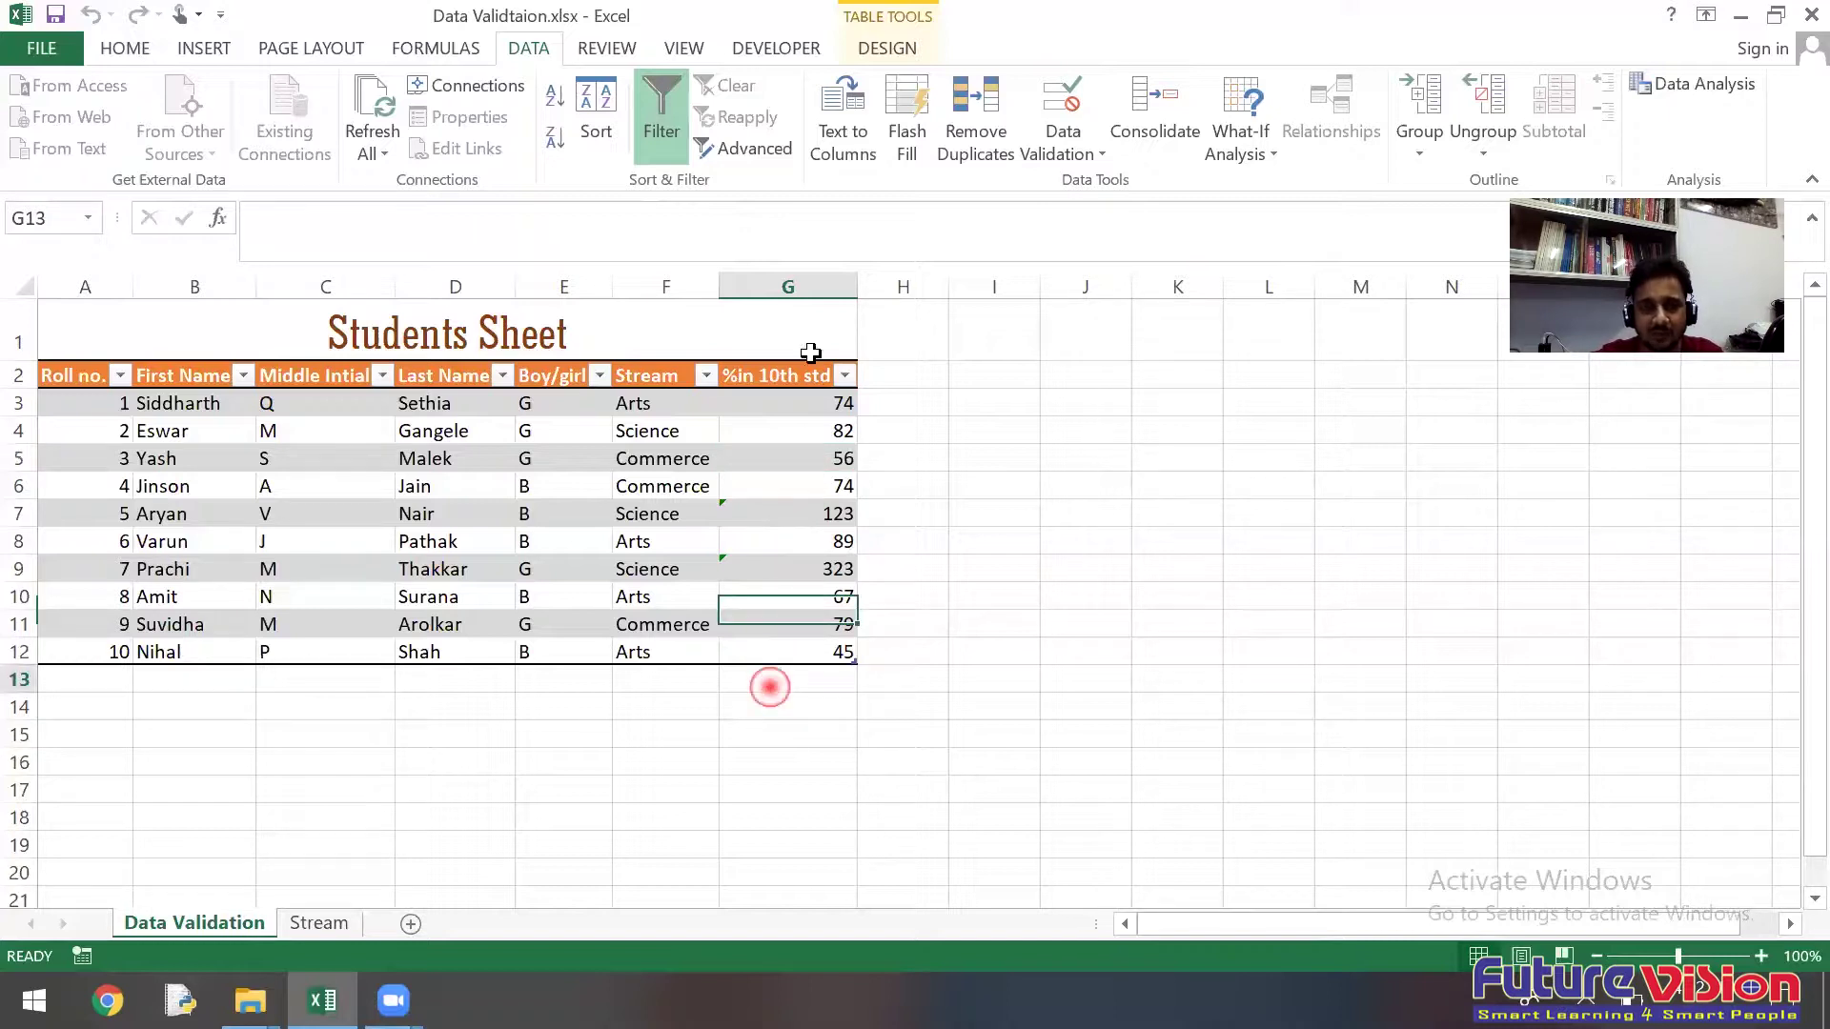
pyautogui.click(786, 625)
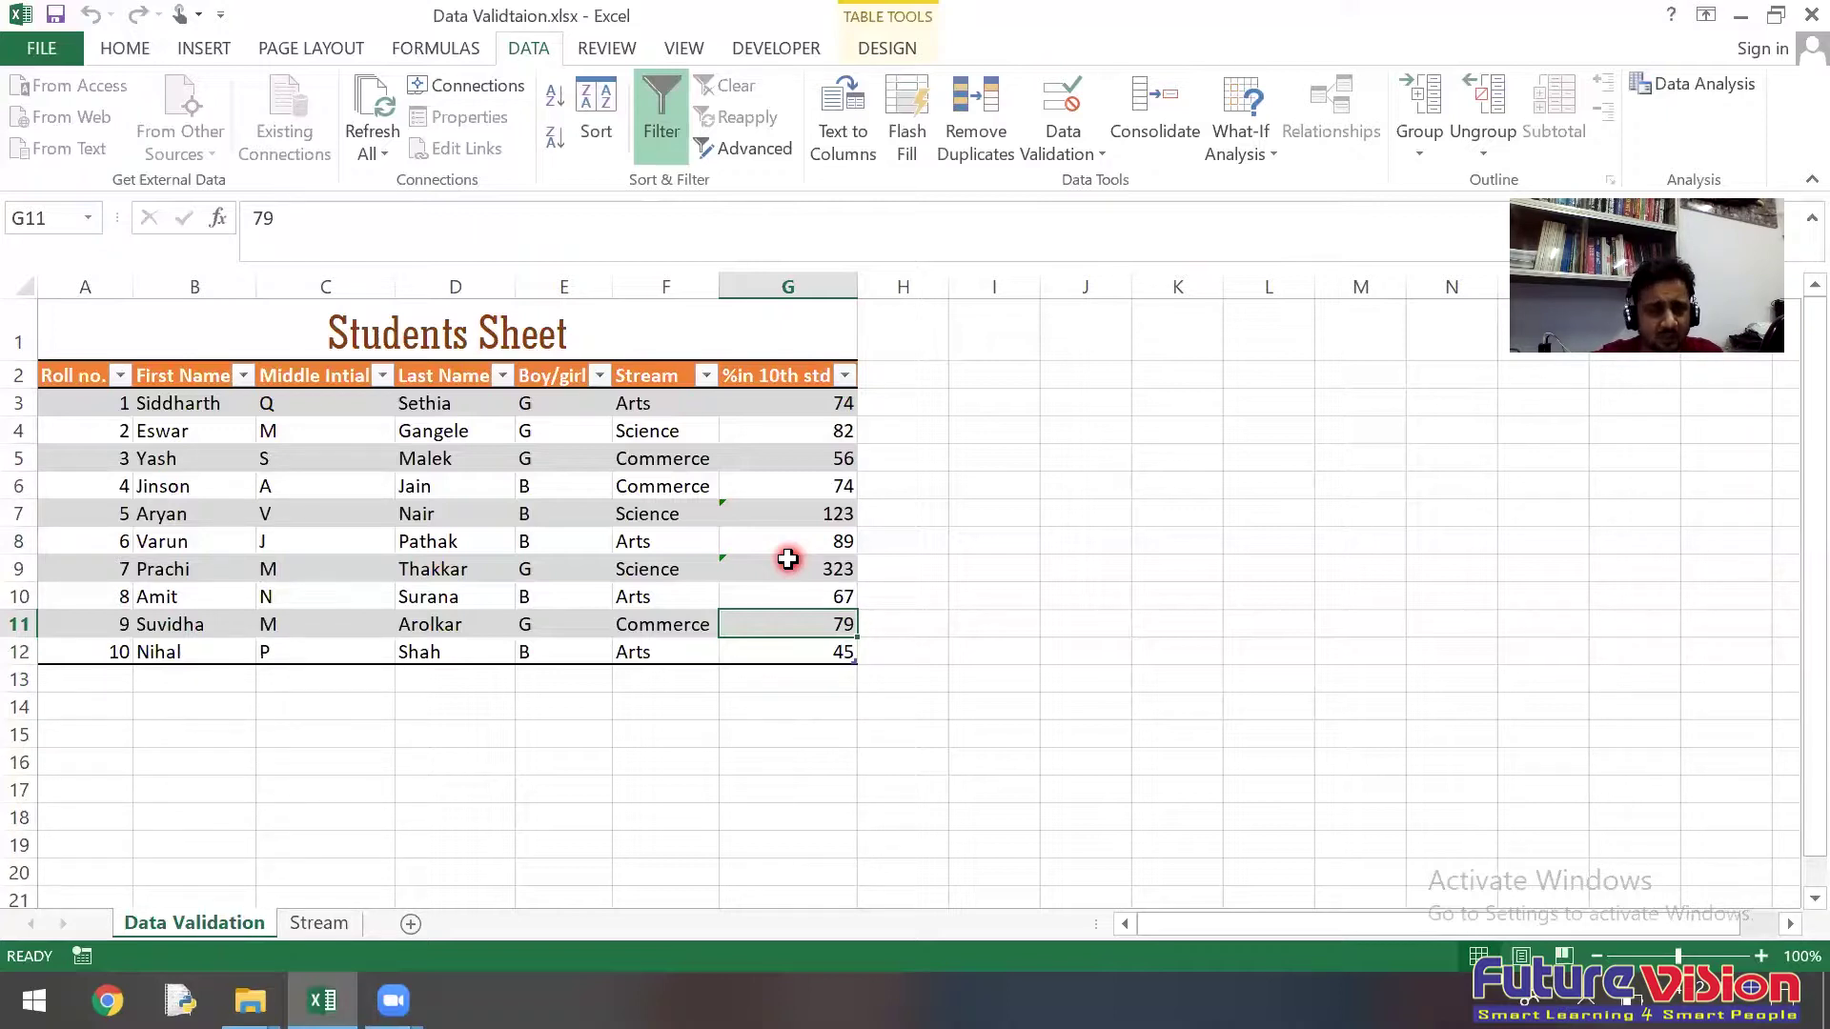
pyautogui.click(791, 401)
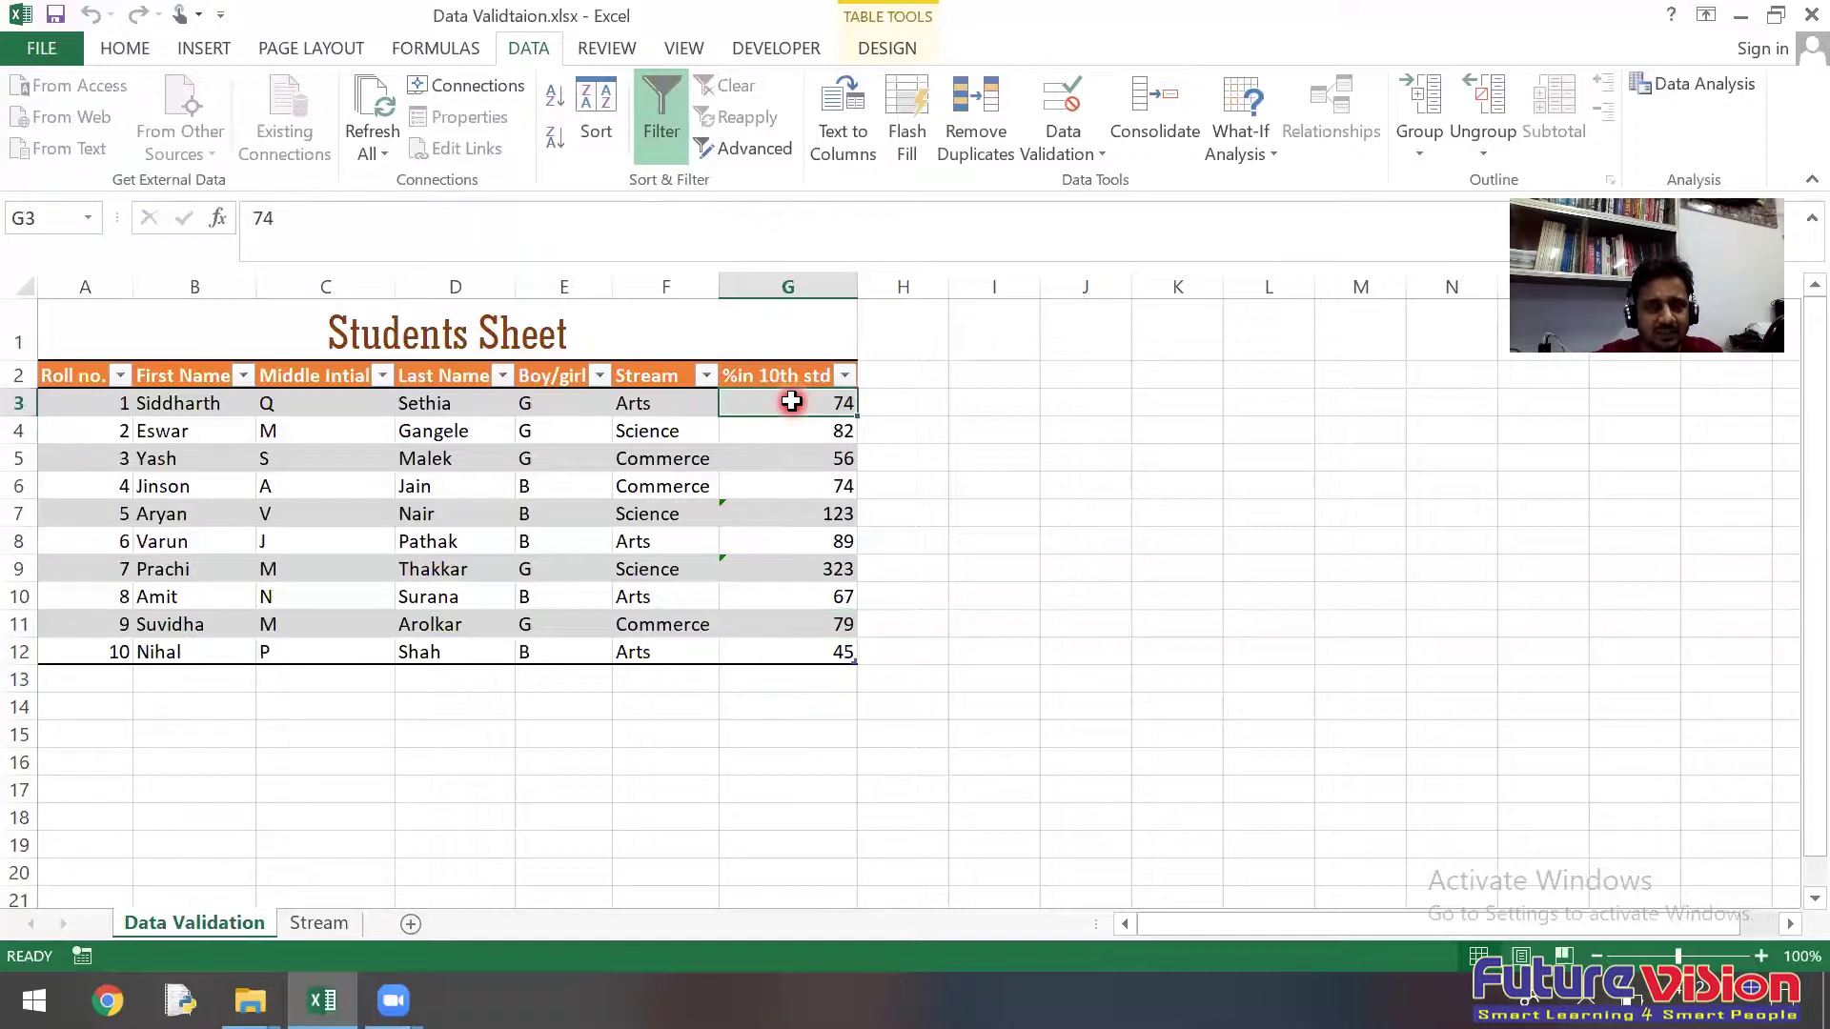
pyautogui.click(778, 515)
pyautogui.click(782, 563)
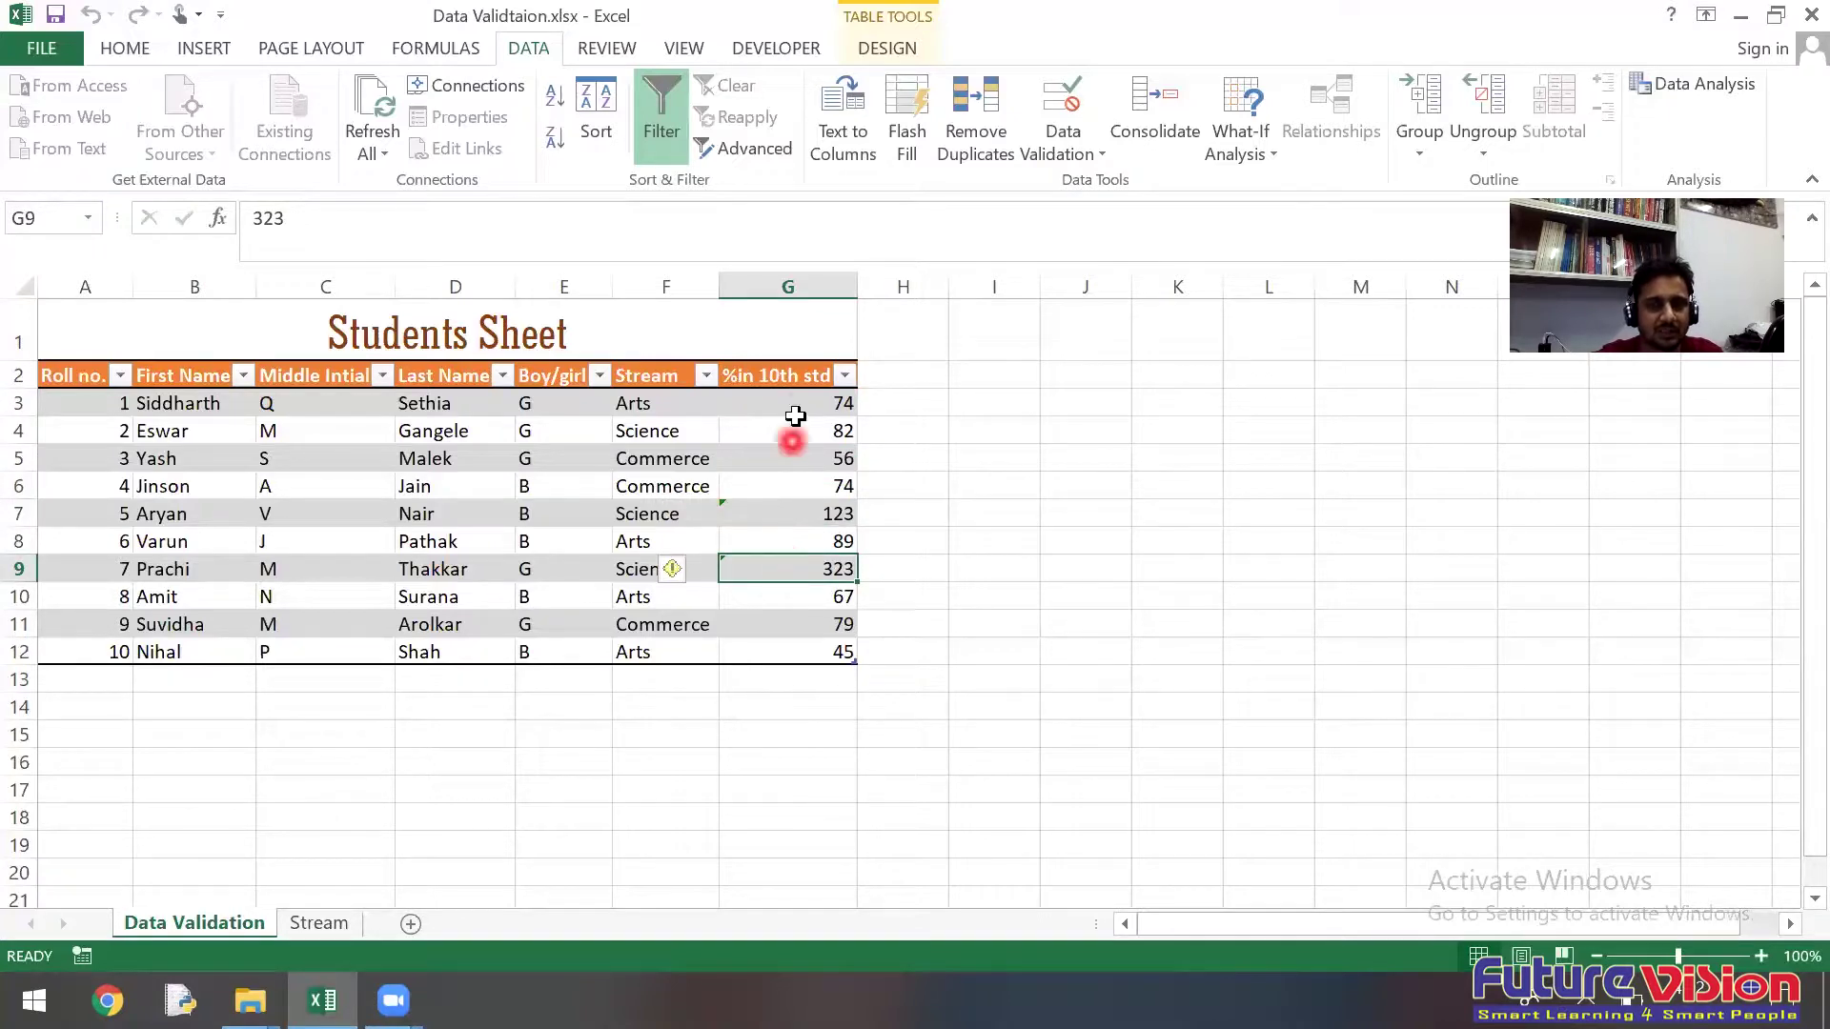
pyautogui.hotkey('ctrl', 'a')
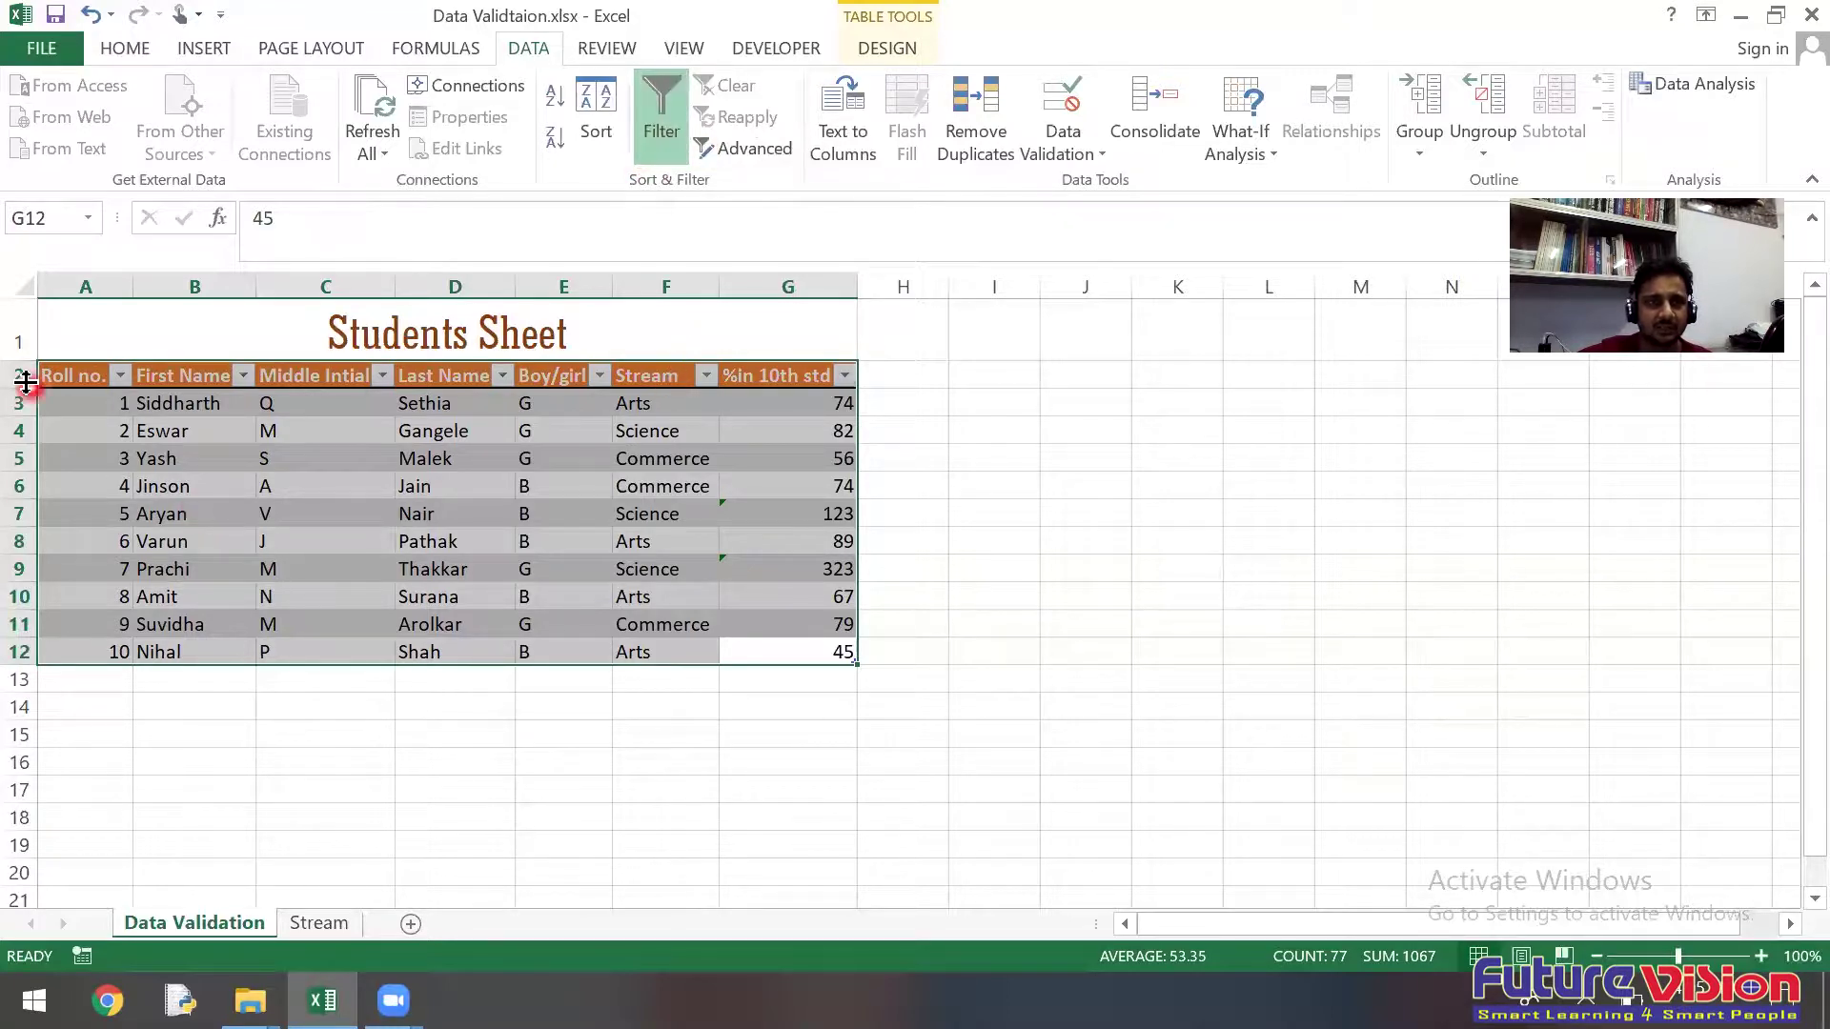
pyautogui.click(78, 399)
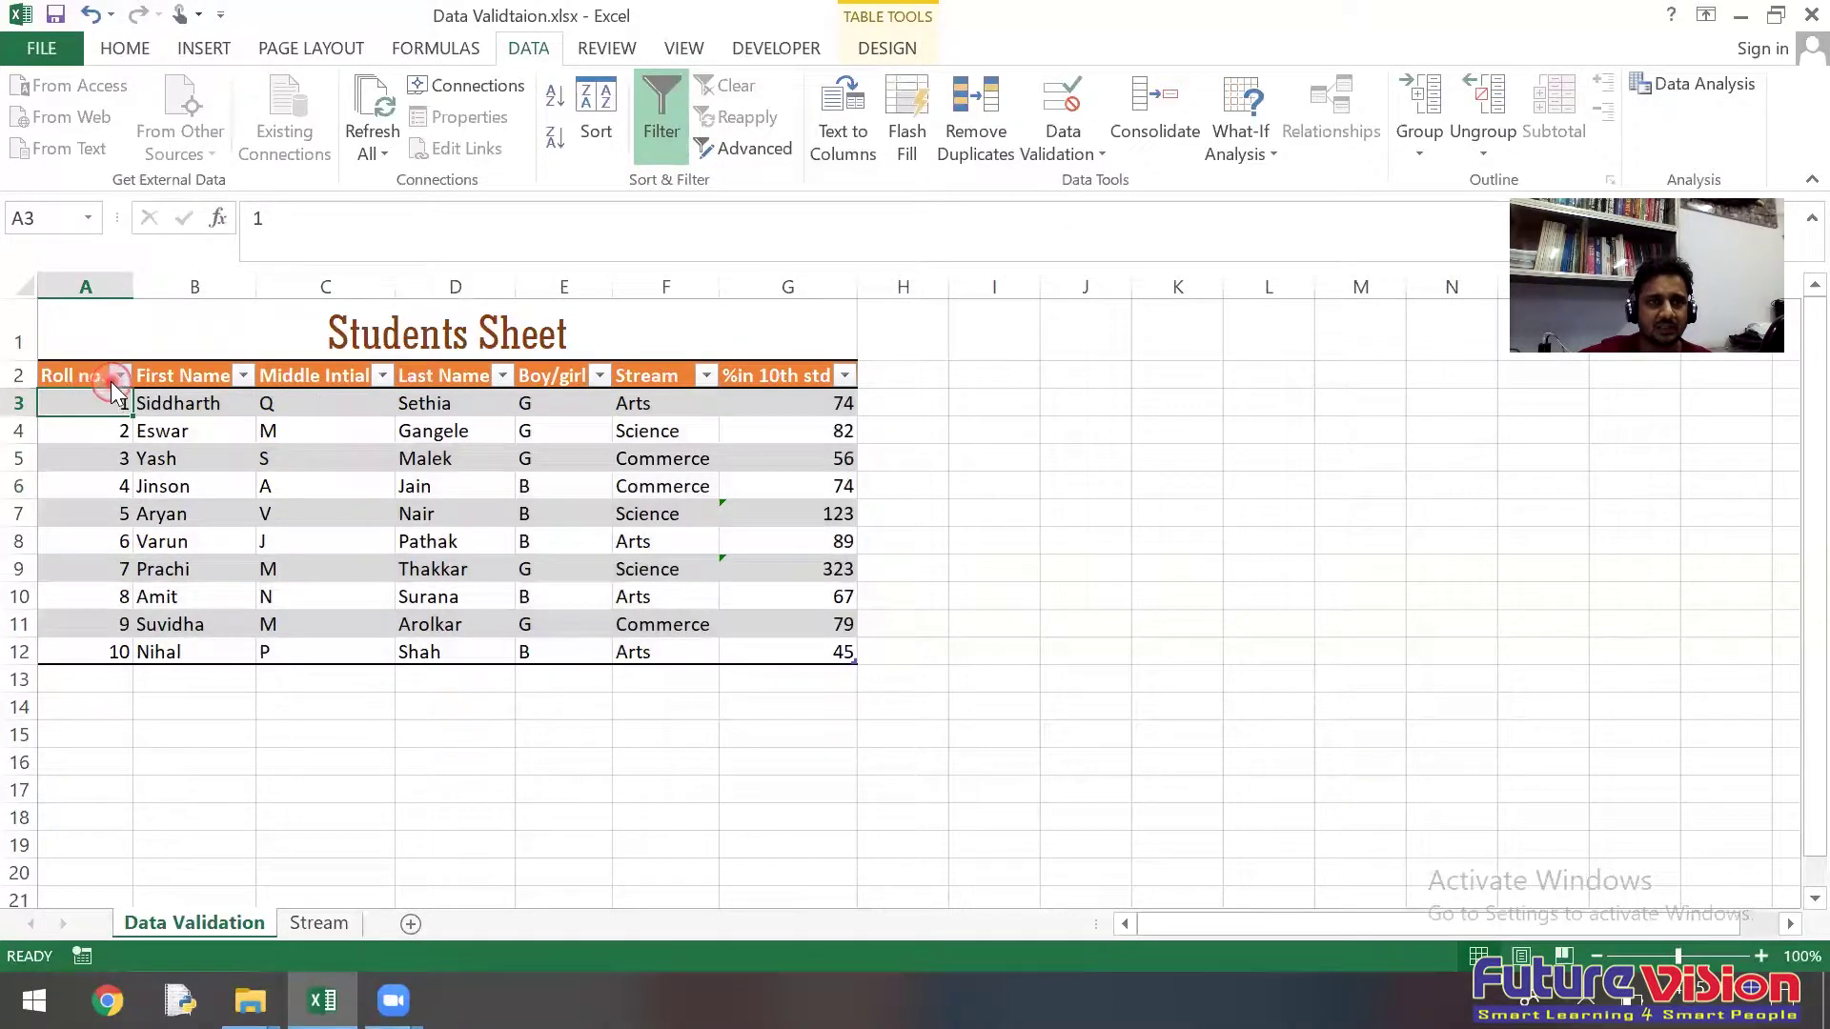
# Step: Preview the Roll no., Middle Intial and Stream filter lists, then show %in 10th std Number Filters
pyautogui.click(114, 376)
pyautogui.click(244, 377)
pyautogui.click(385, 377)
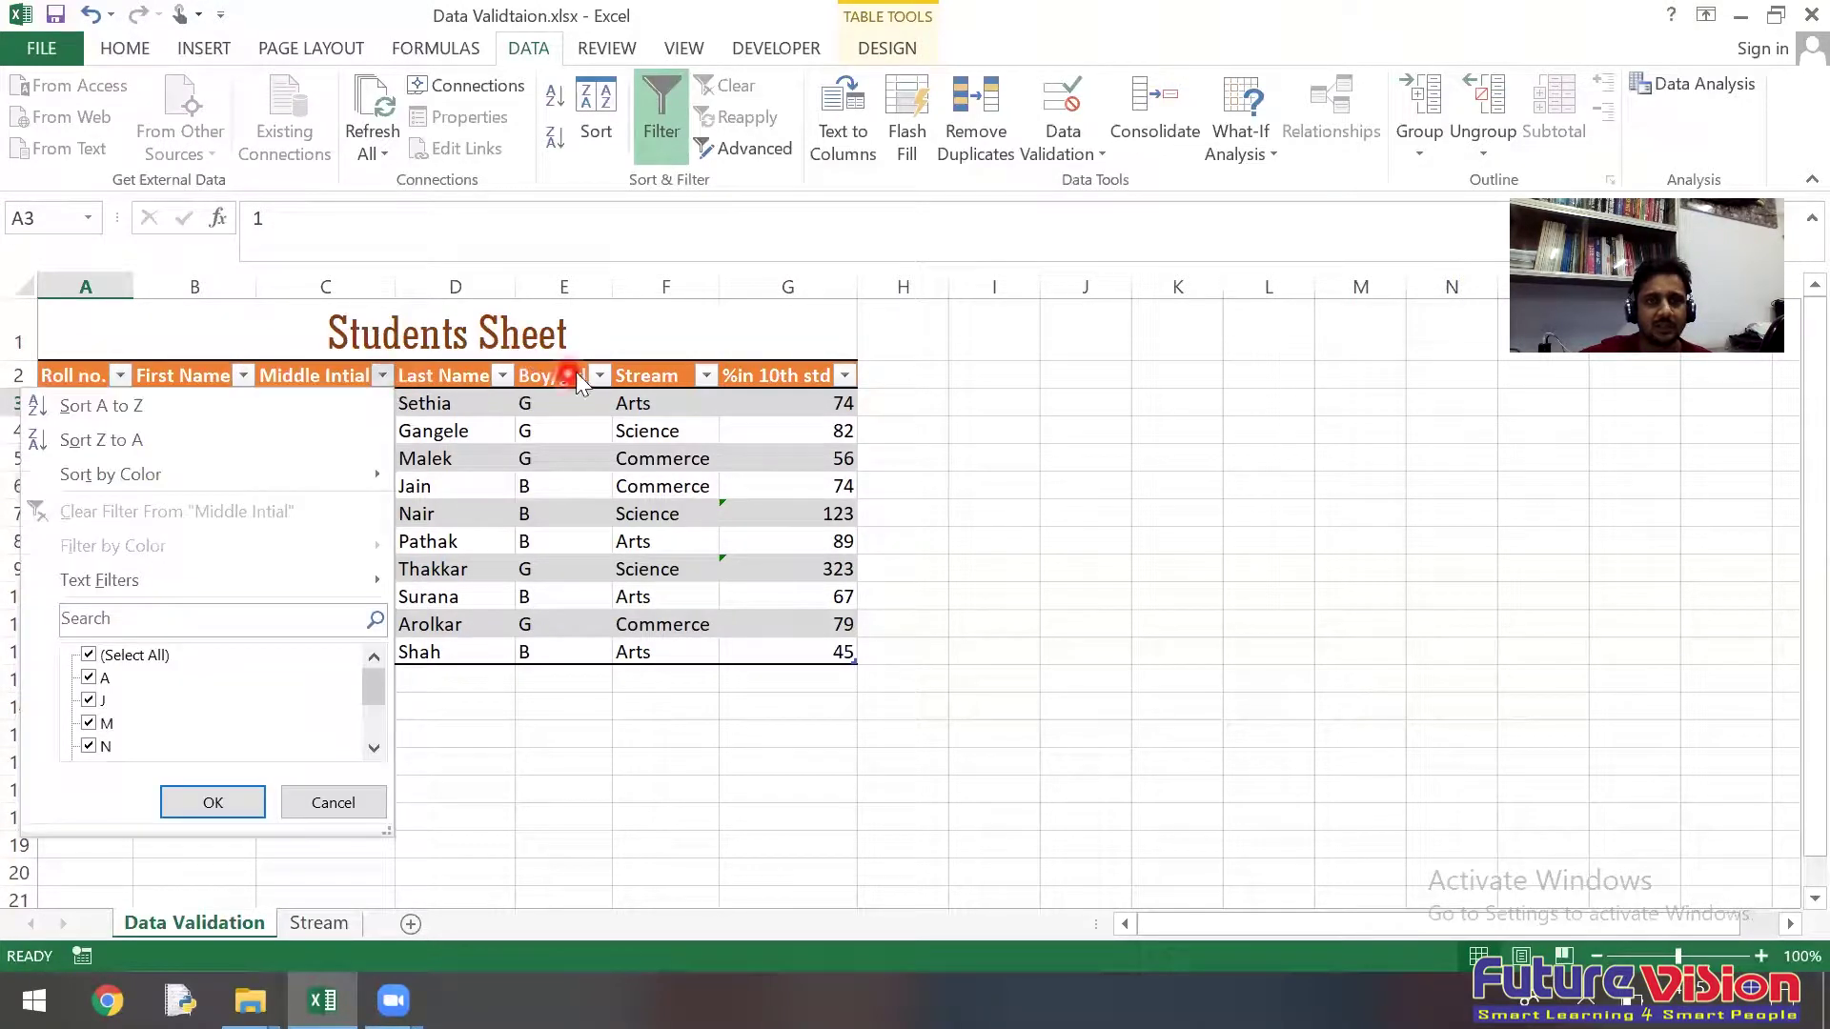
pyautogui.click(601, 375)
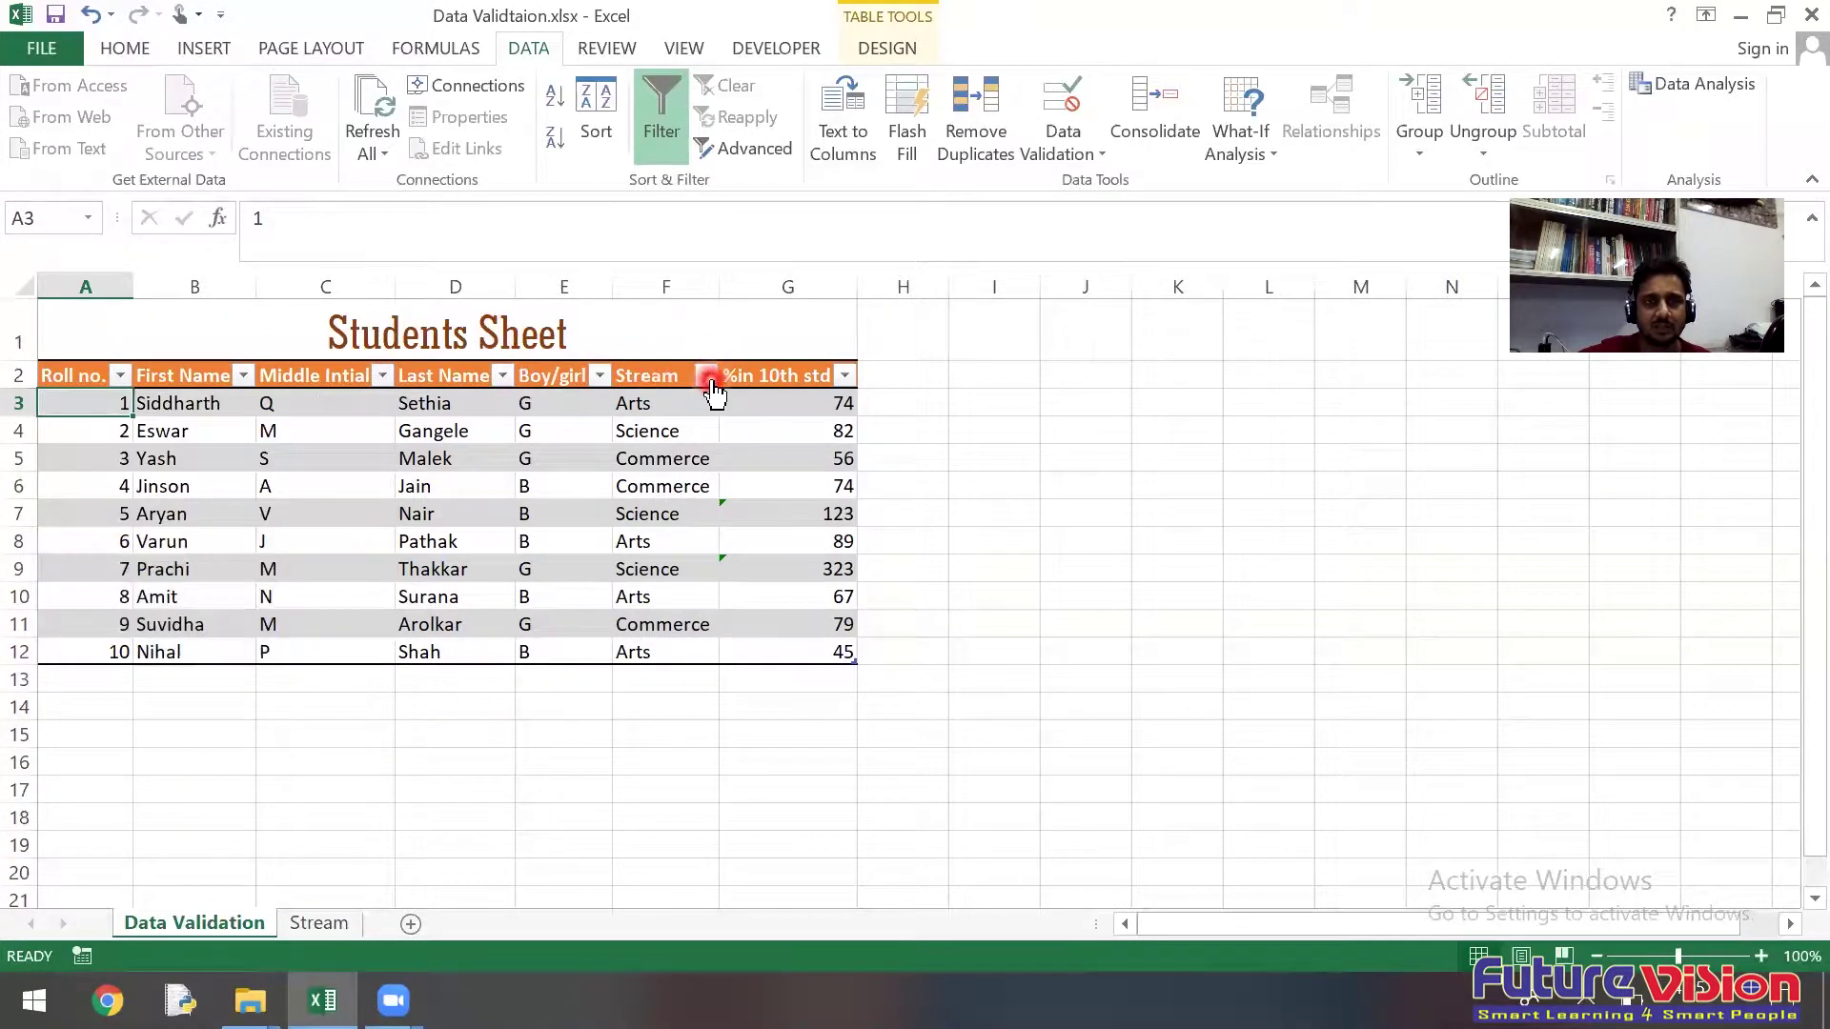
pyautogui.click(706, 377)
pyautogui.click(847, 374)
pyautogui.click(848, 376)
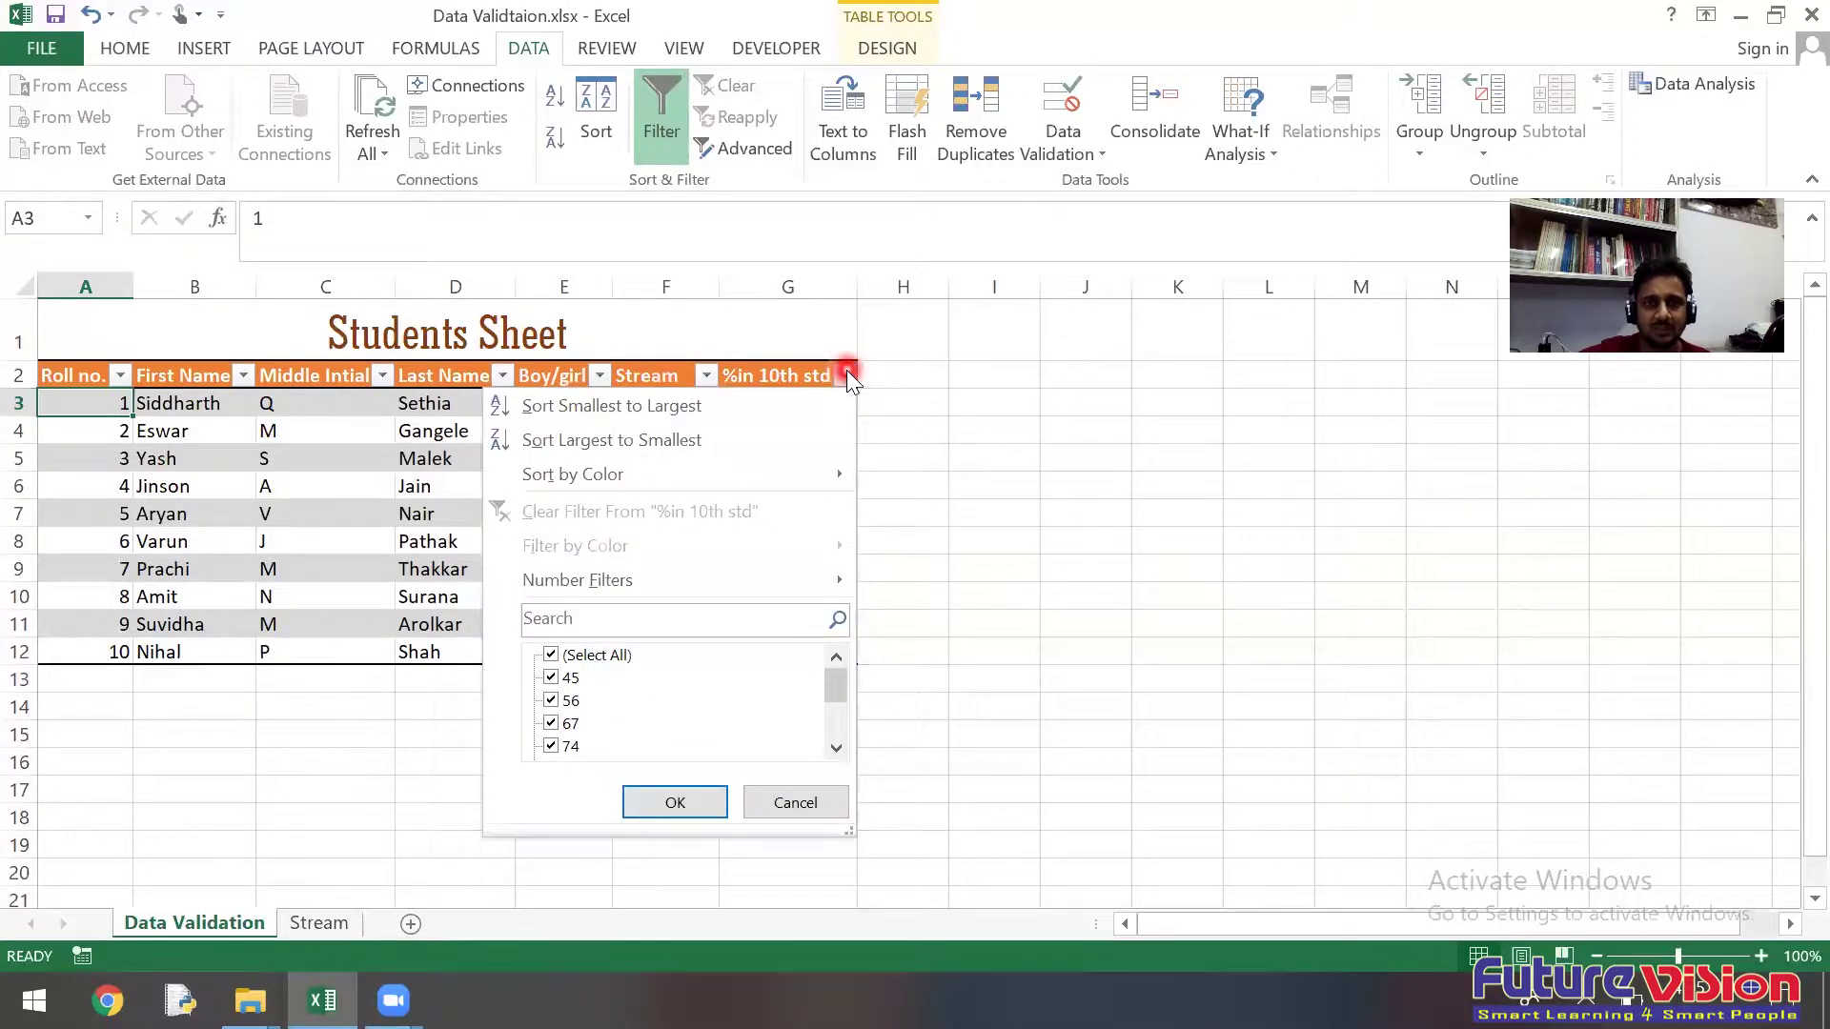
pyautogui.click(716, 583)
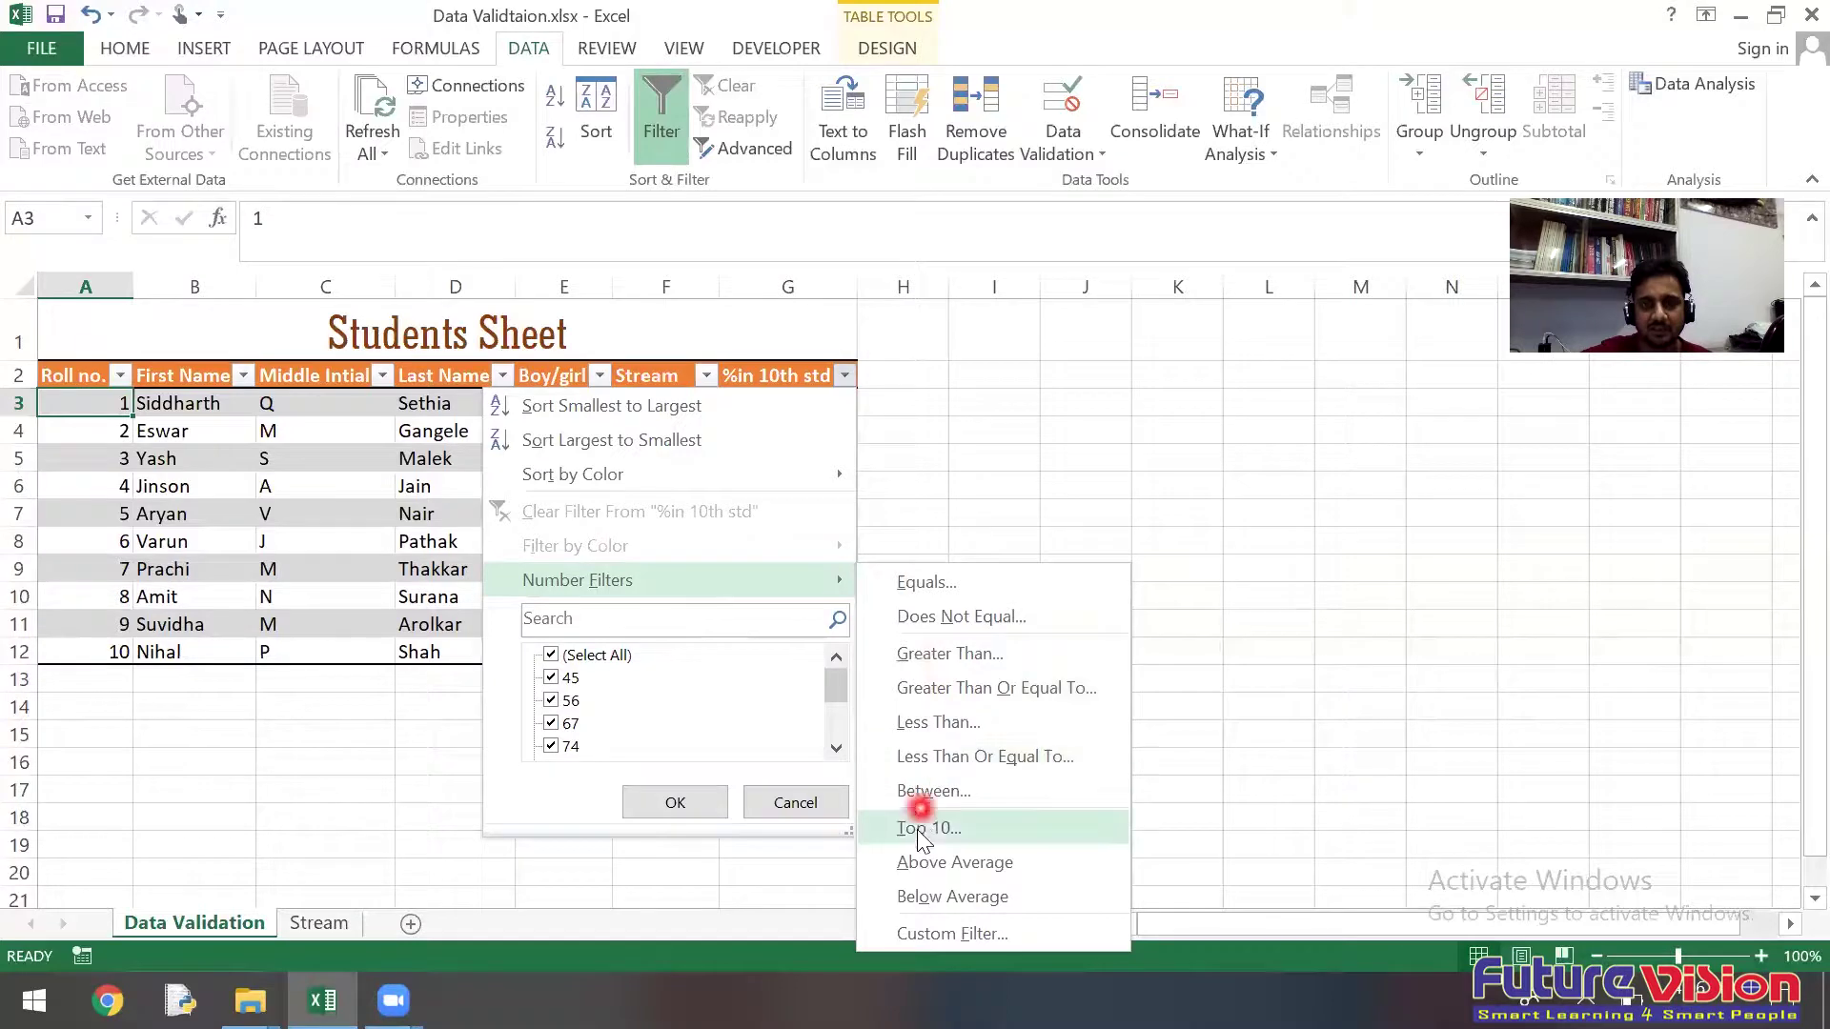
# Step: Custom-filter %in 10th std to values less than 50 or greater than or equal to 90
pyautogui.click(928, 932)
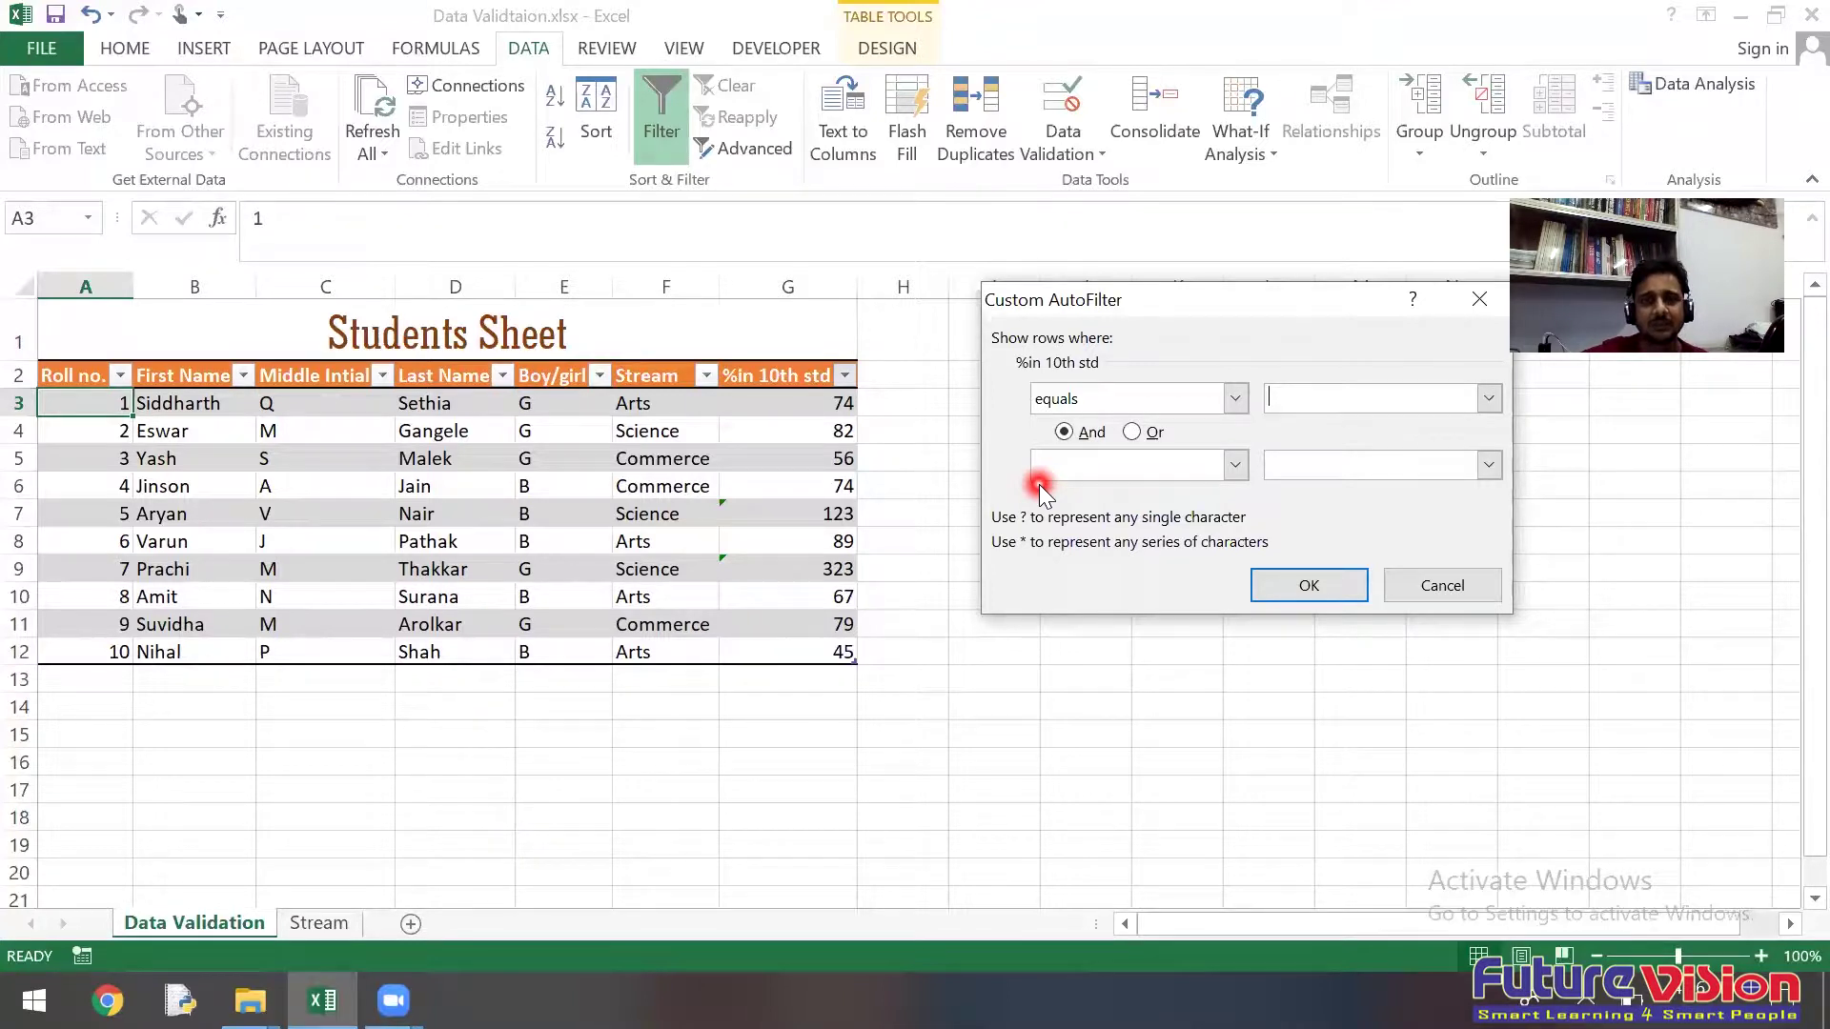
pyautogui.click(1115, 404)
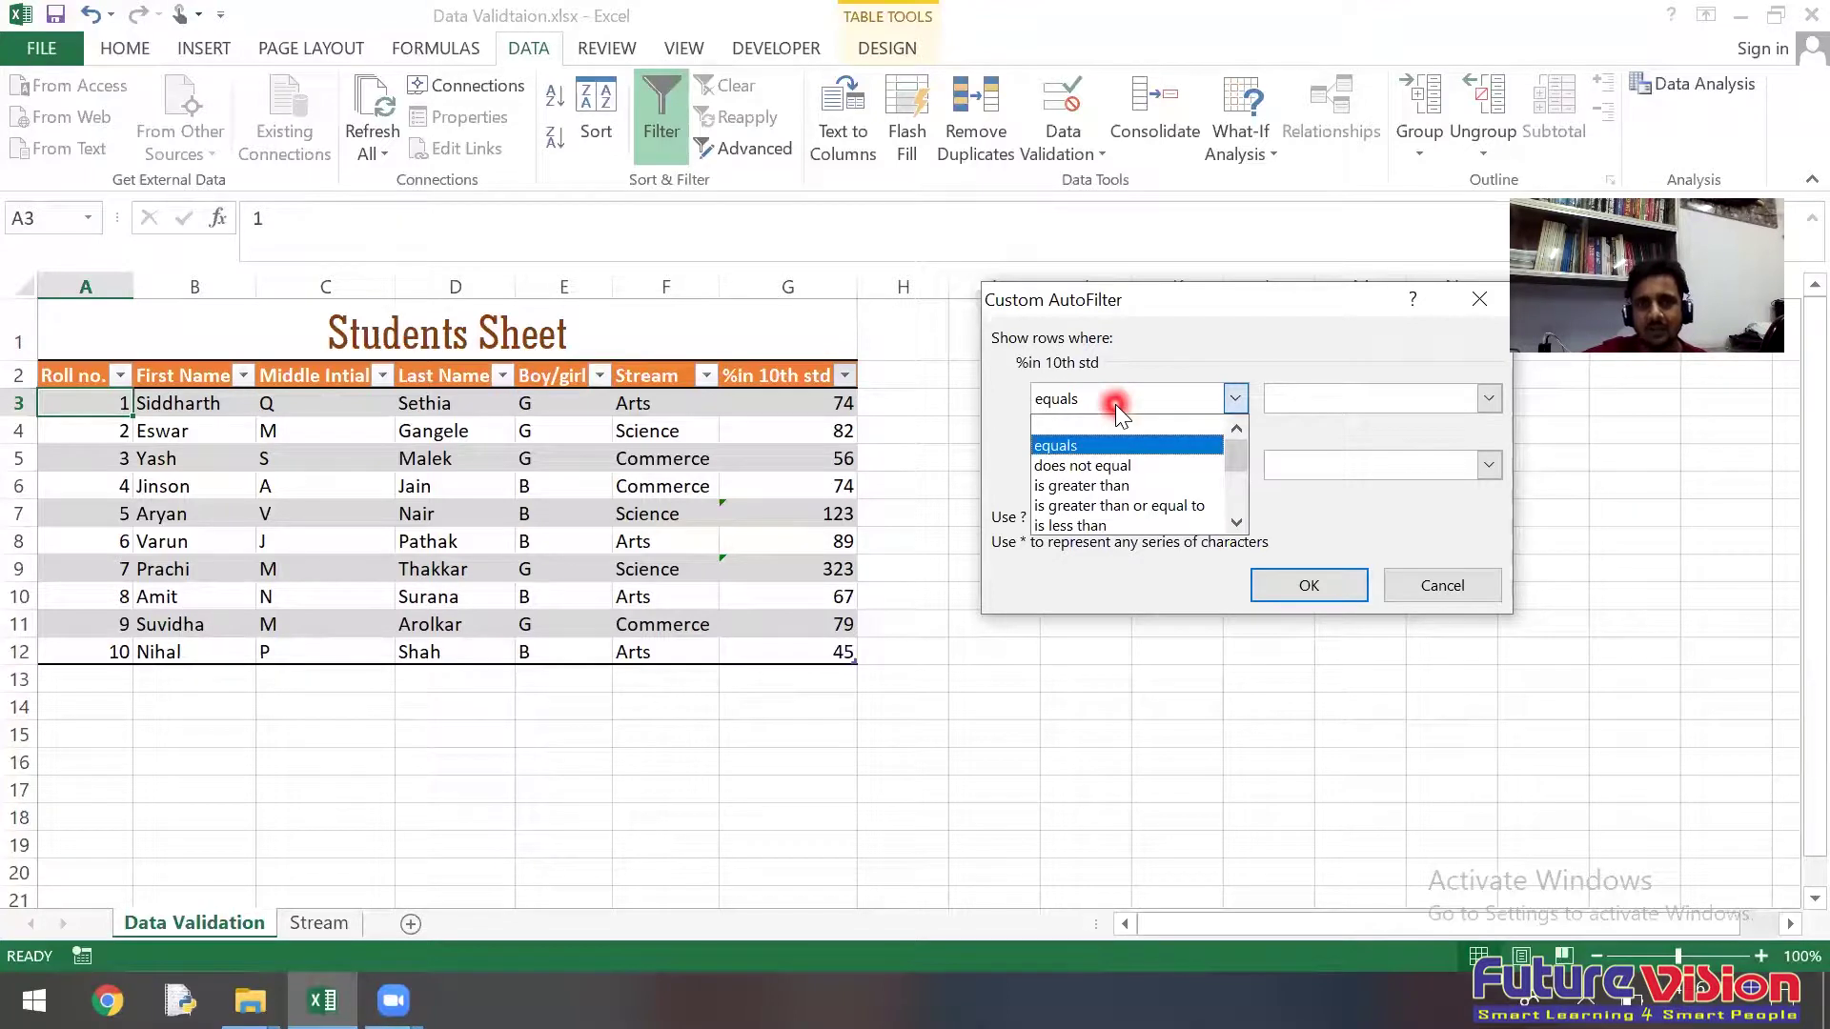
pyautogui.click(1077, 525)
pyautogui.click(1290, 394)
pyautogui.write('5')
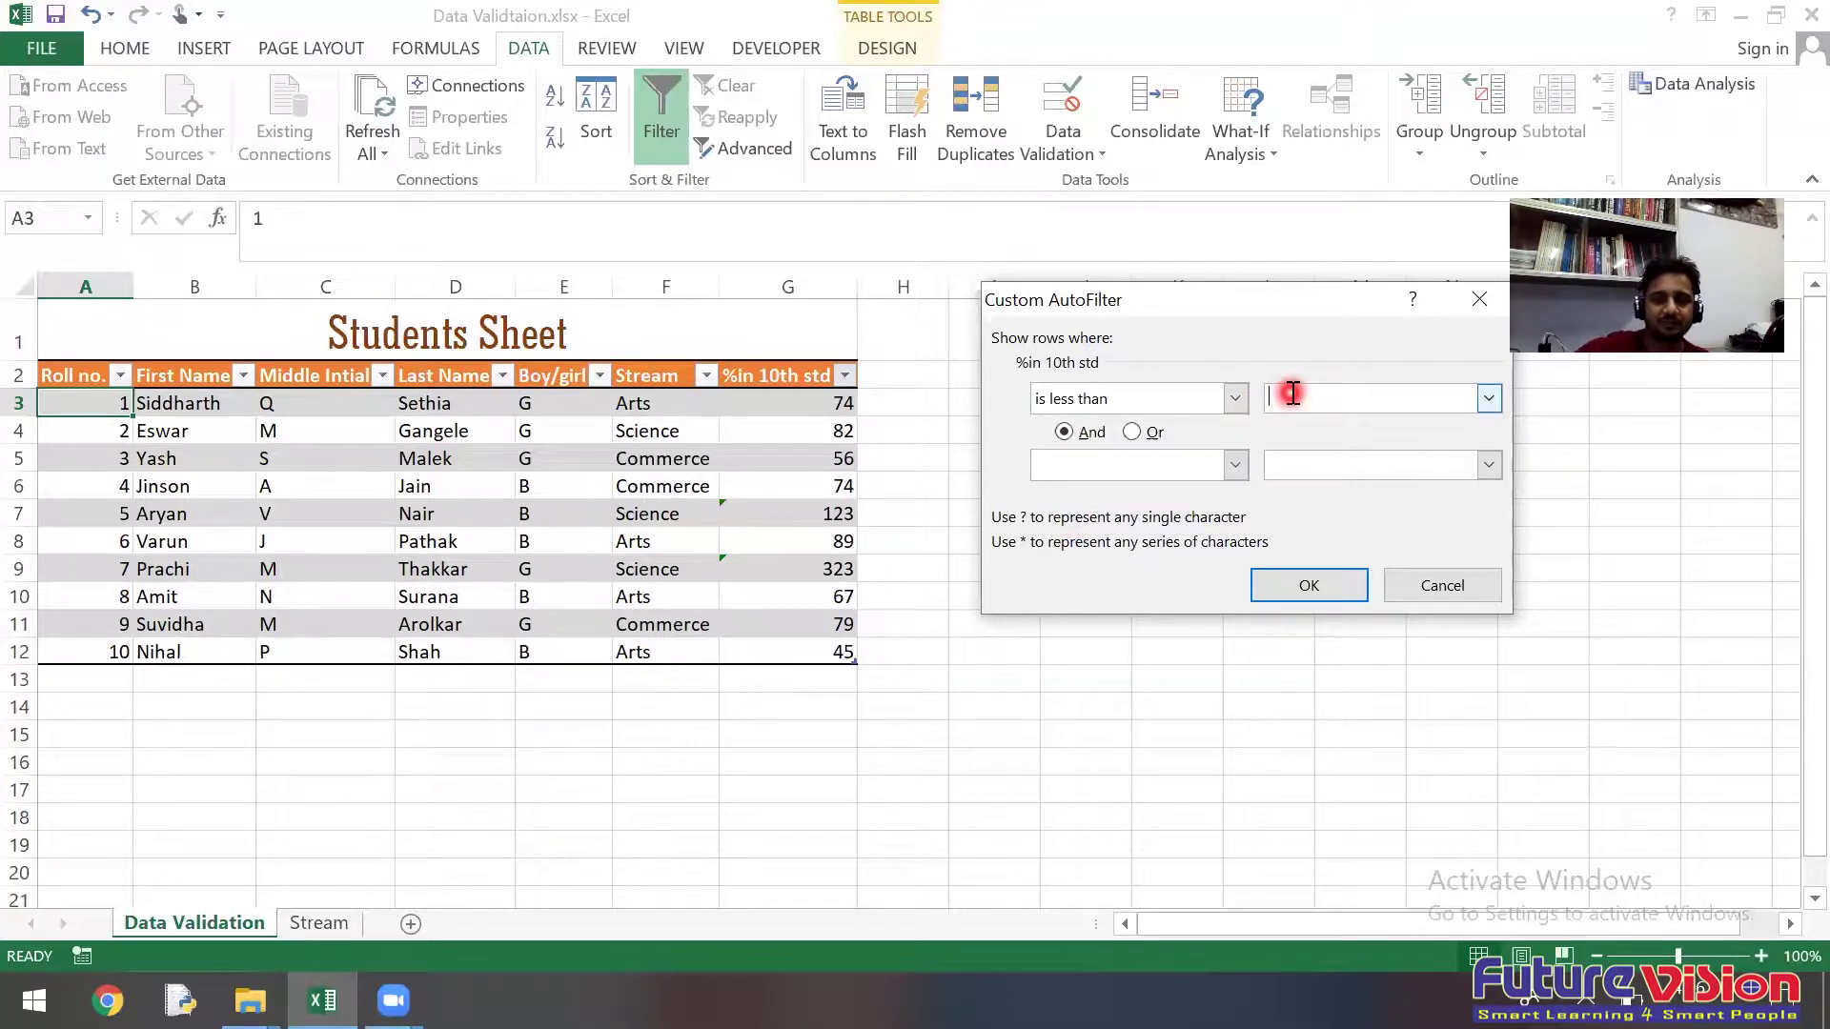
pyautogui.write('0')
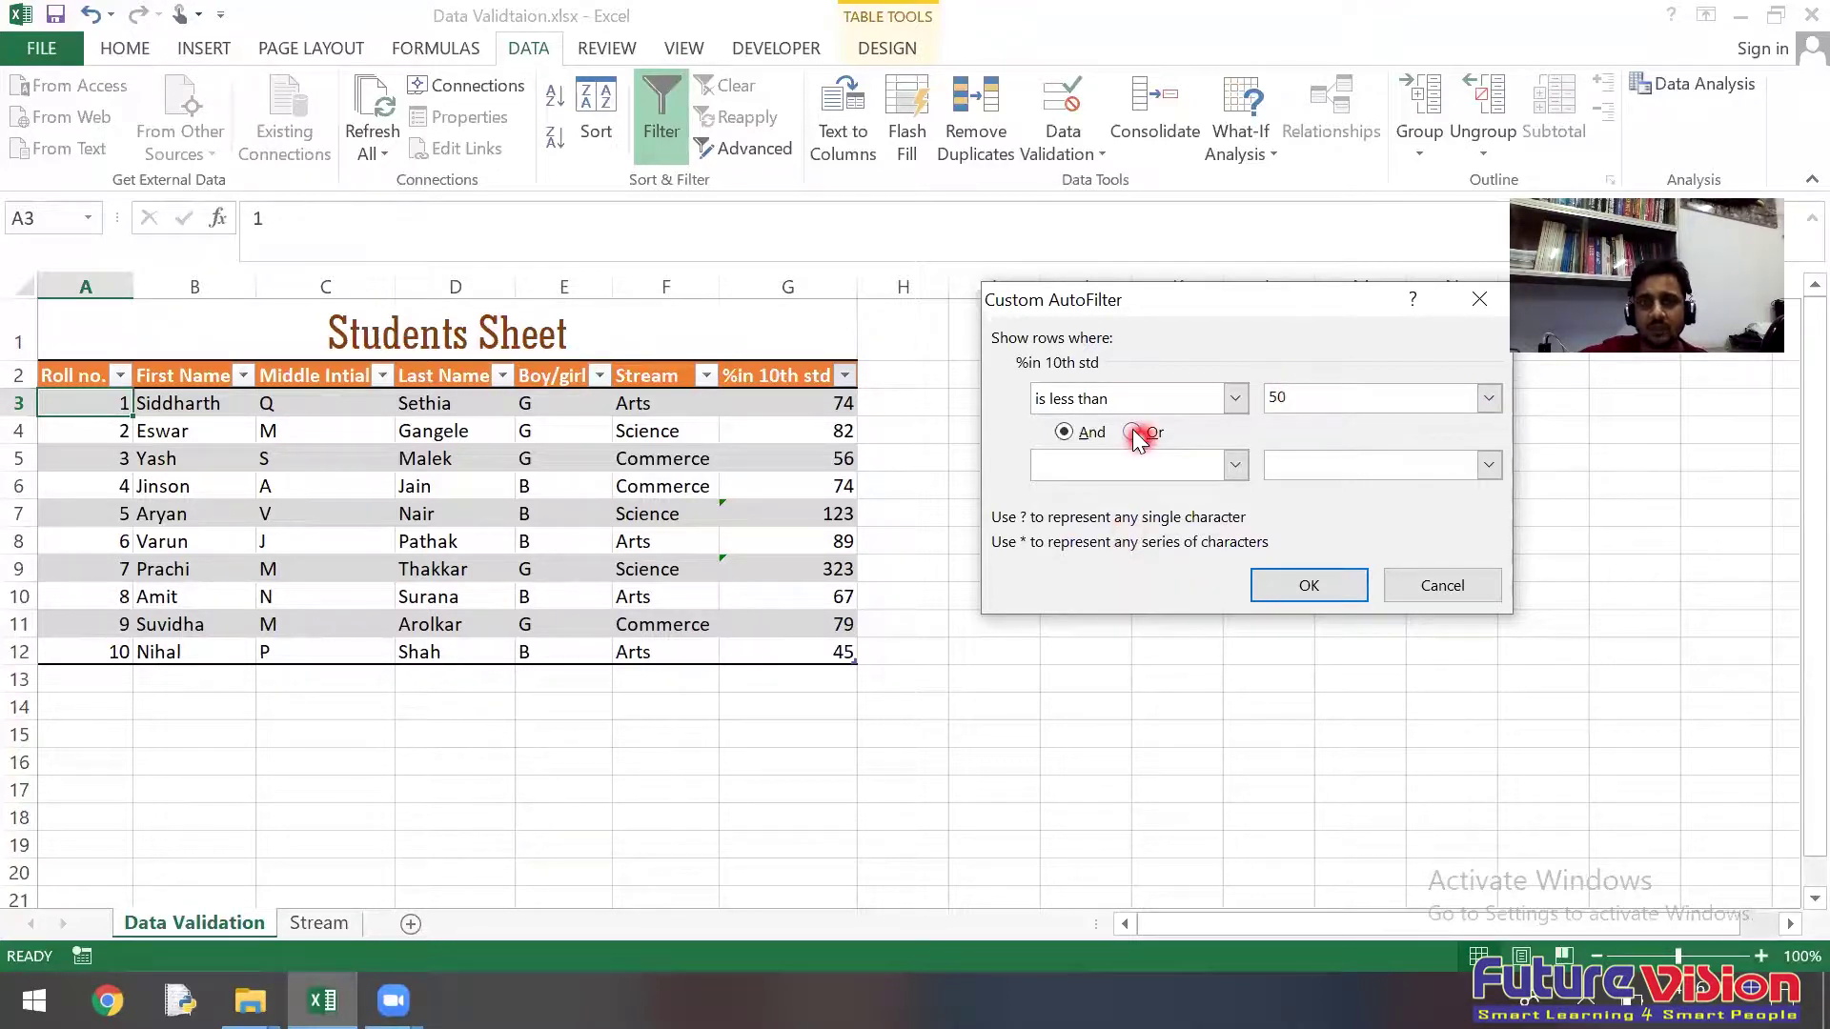
pyautogui.click(1080, 433)
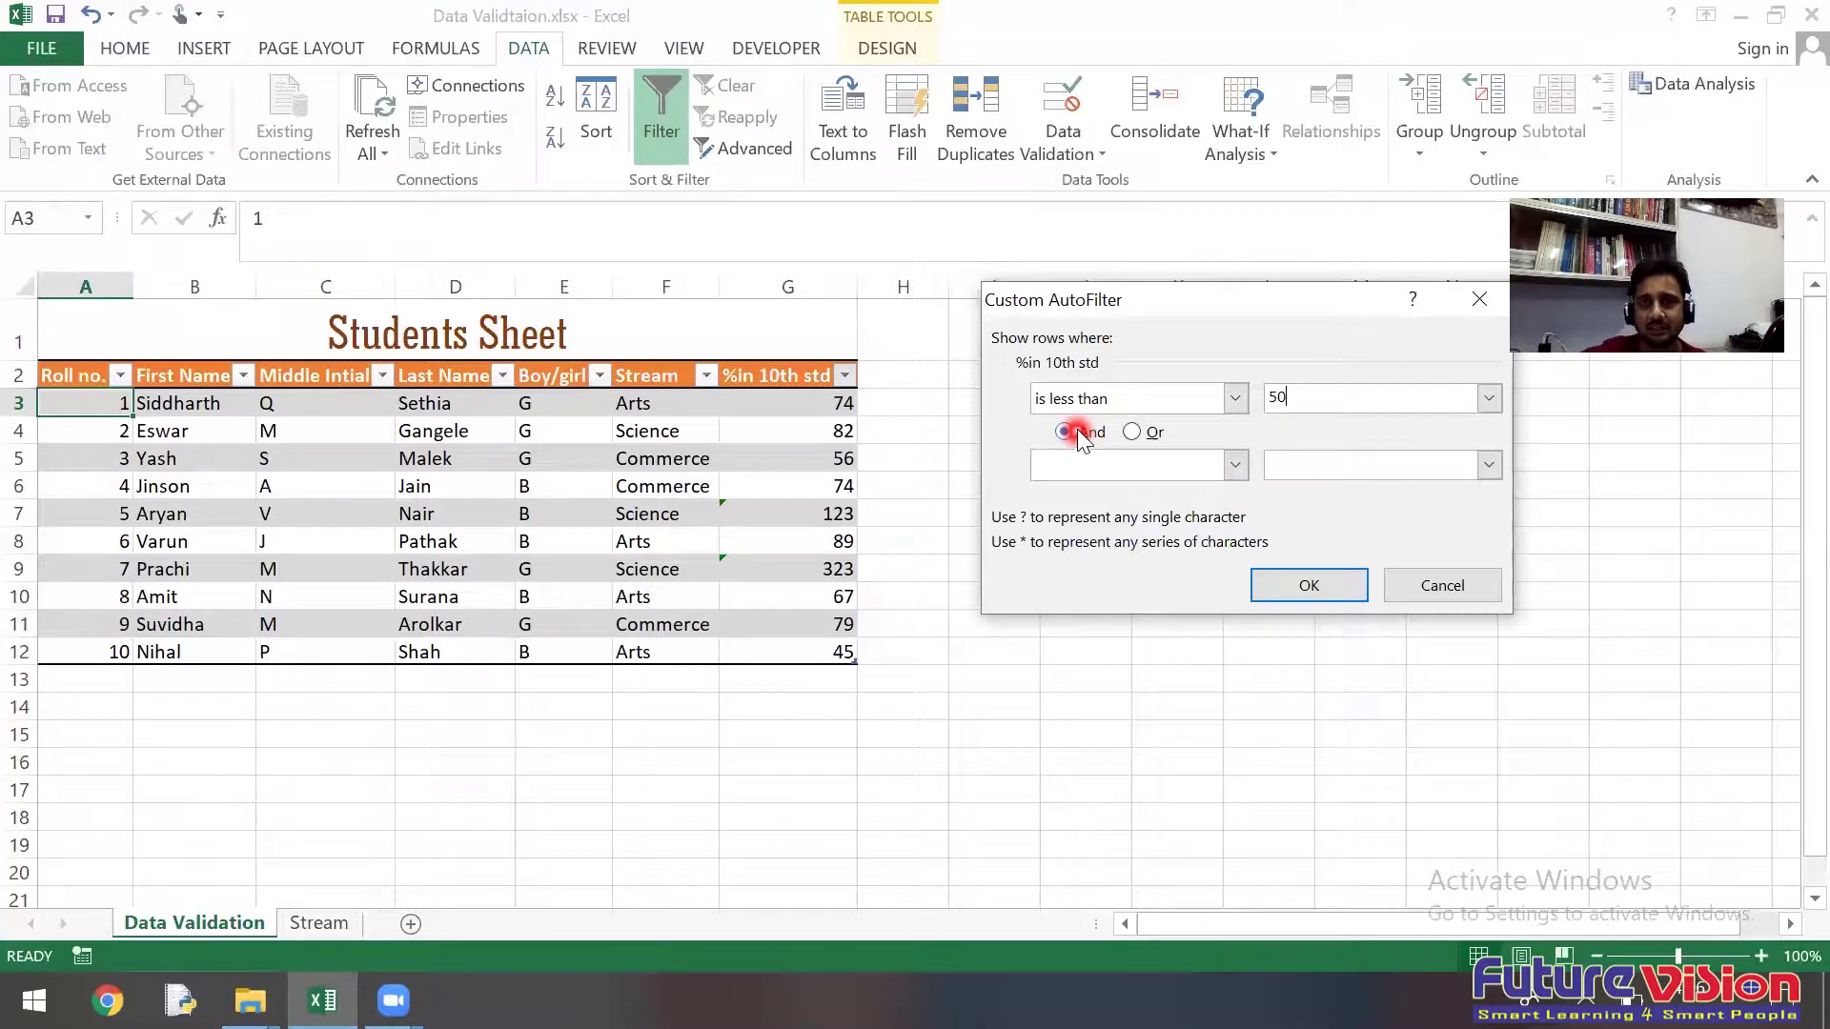
pyautogui.click(1134, 434)
pyautogui.click(1099, 463)
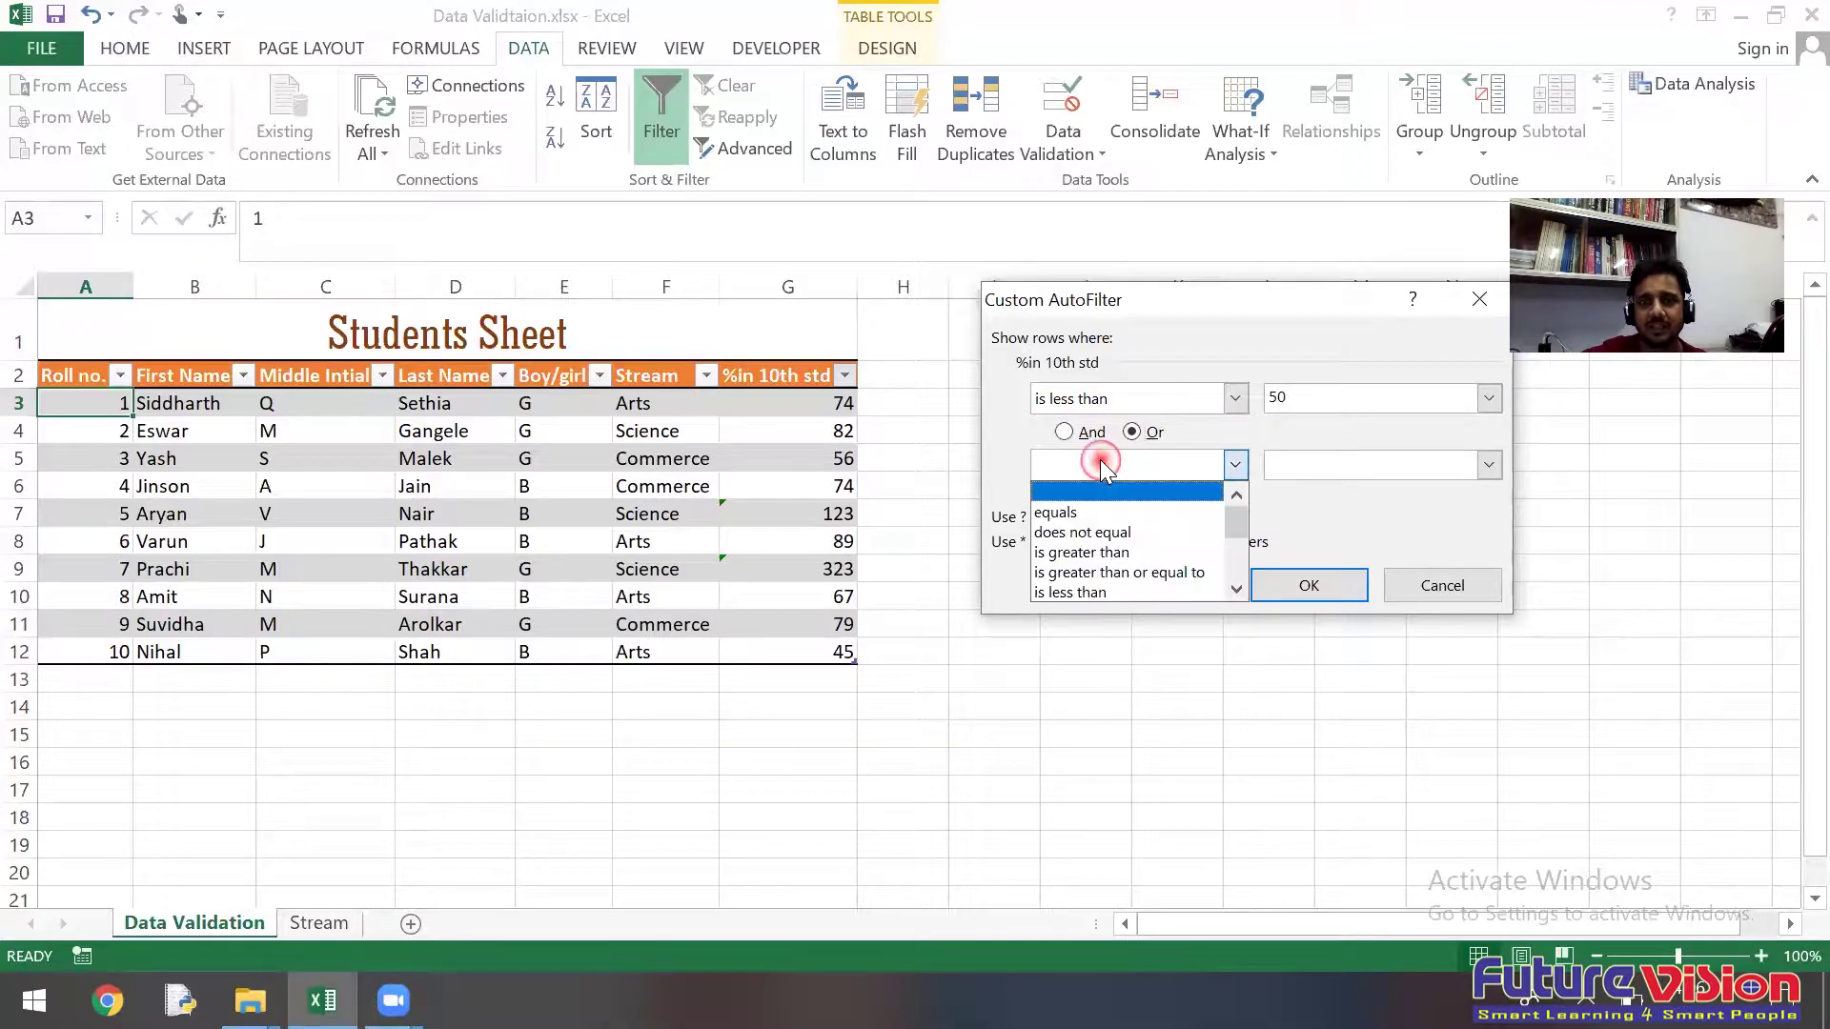
pyautogui.click(1075, 573)
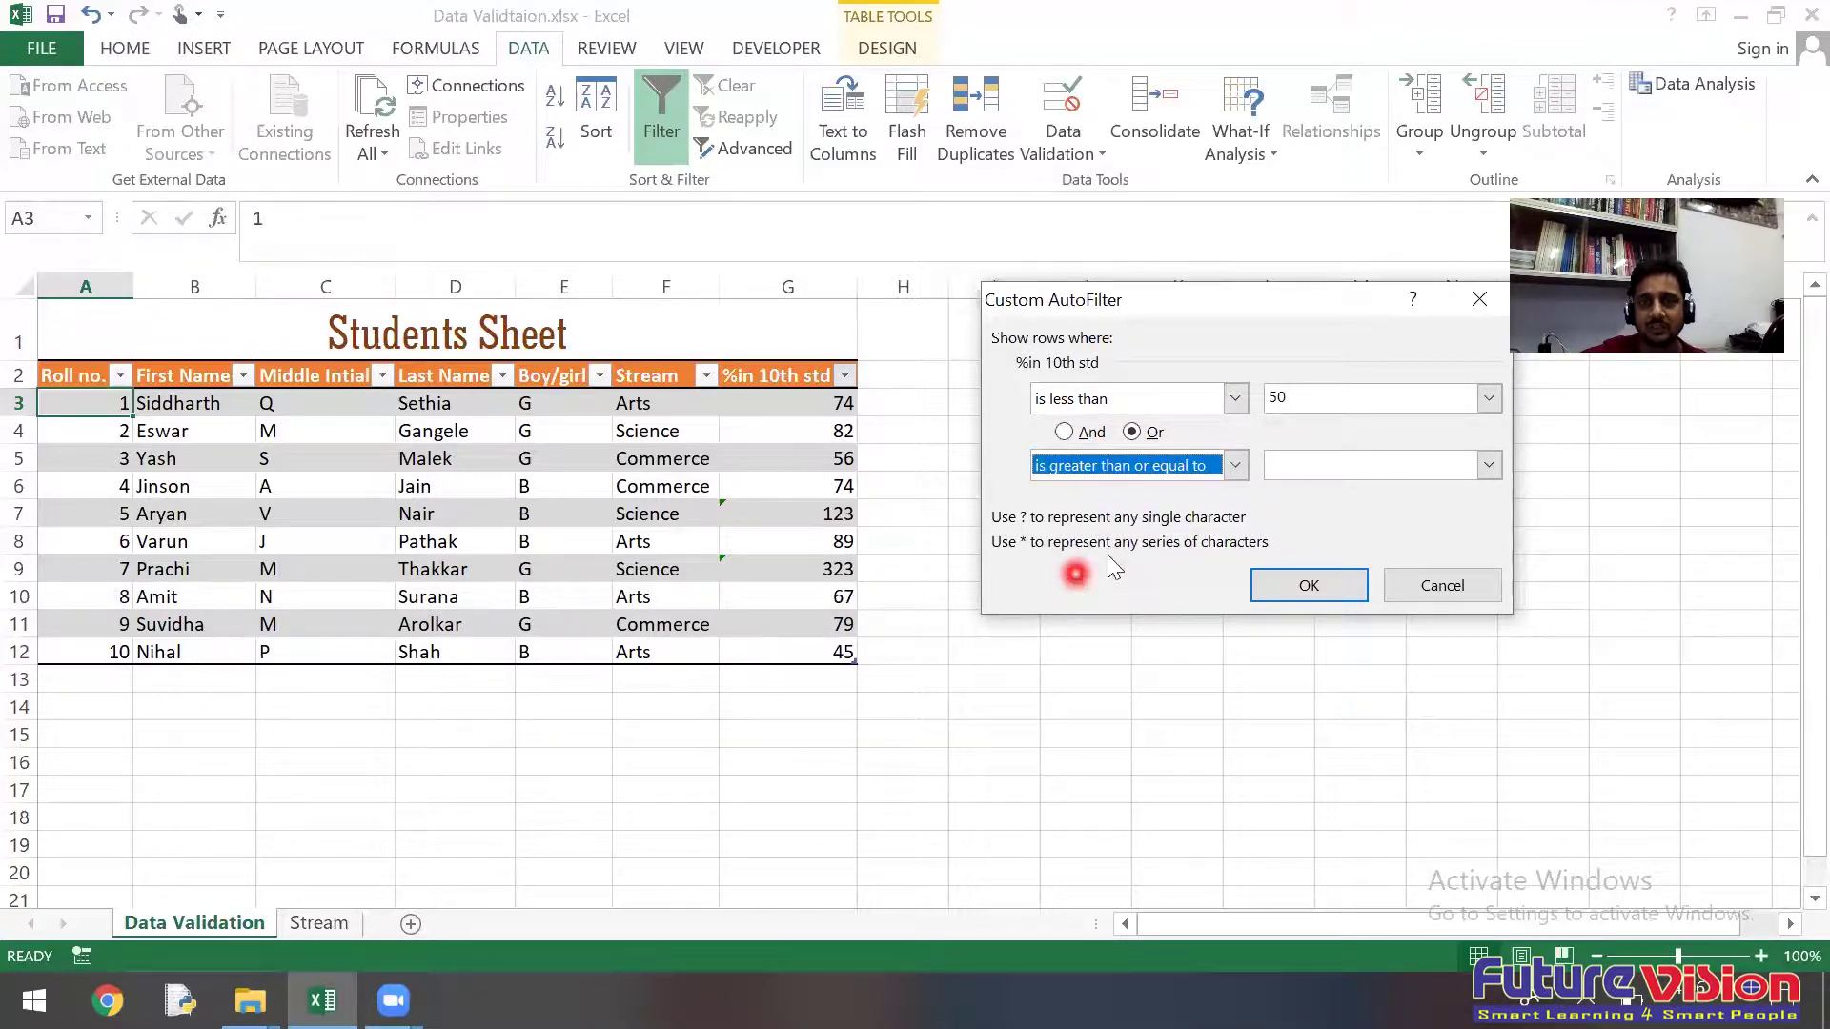
pyautogui.click(1329, 463)
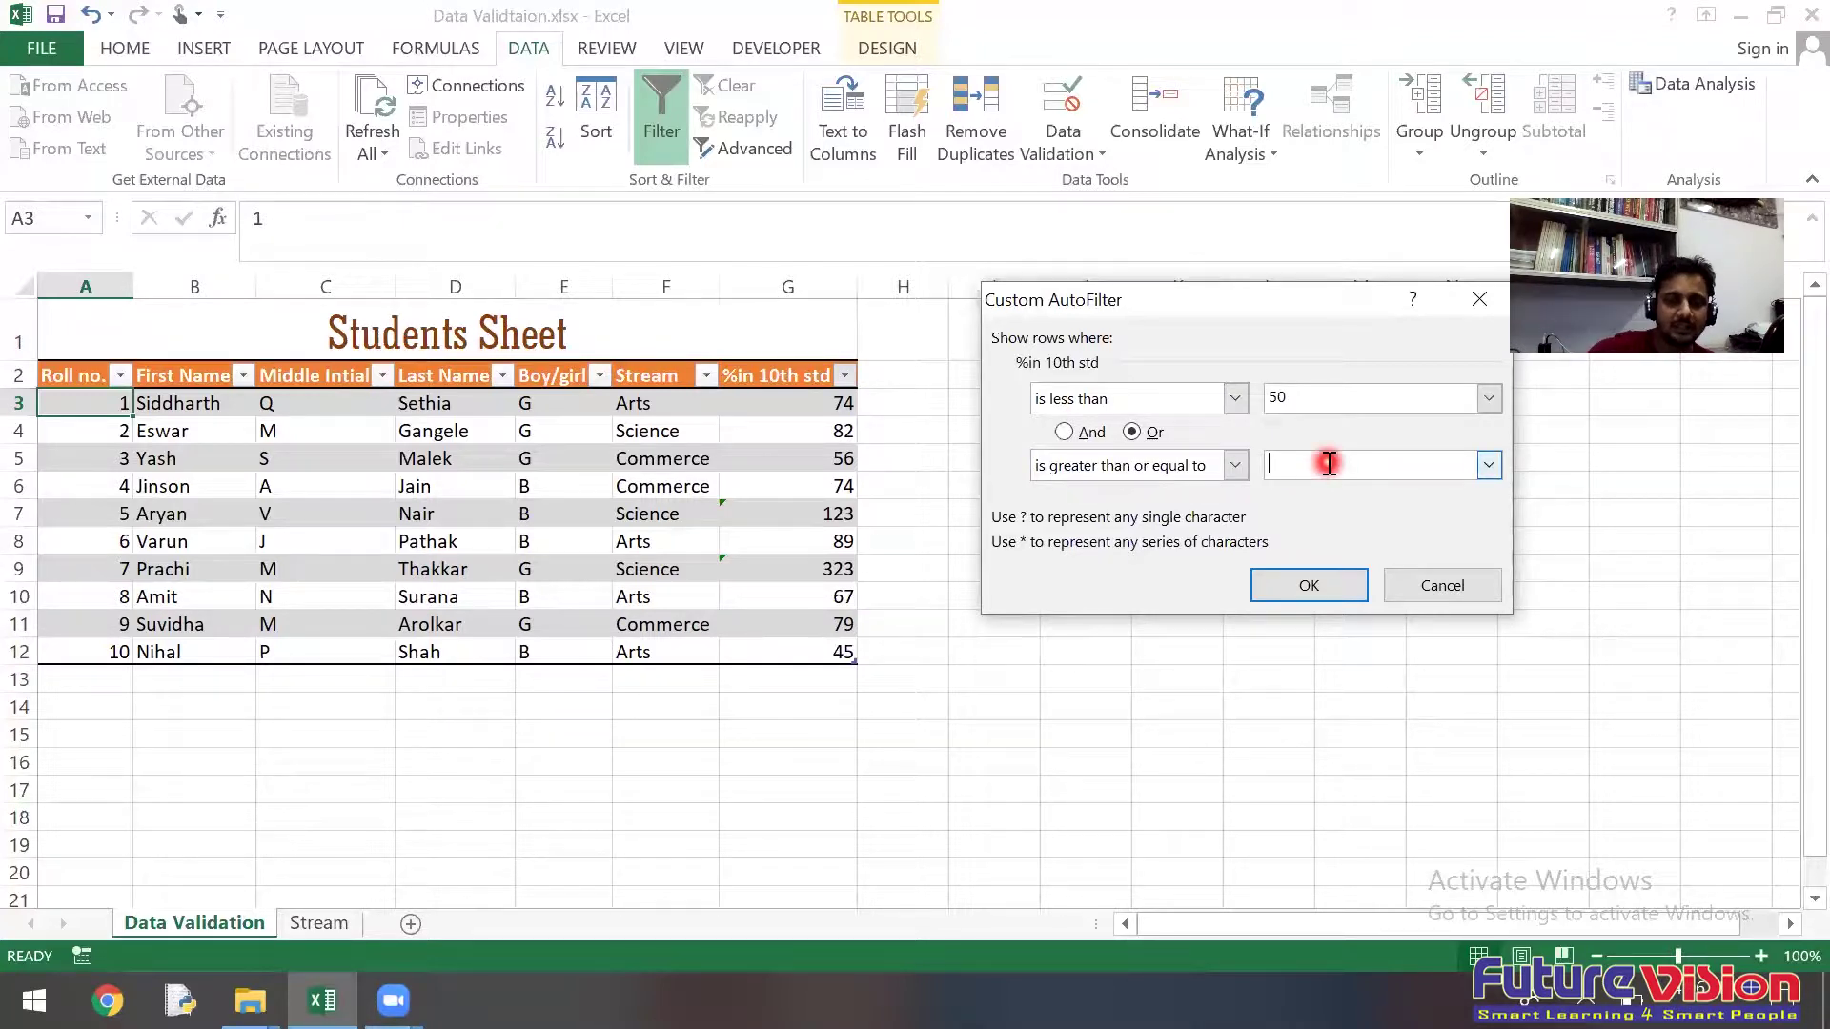
pyautogui.write('90')
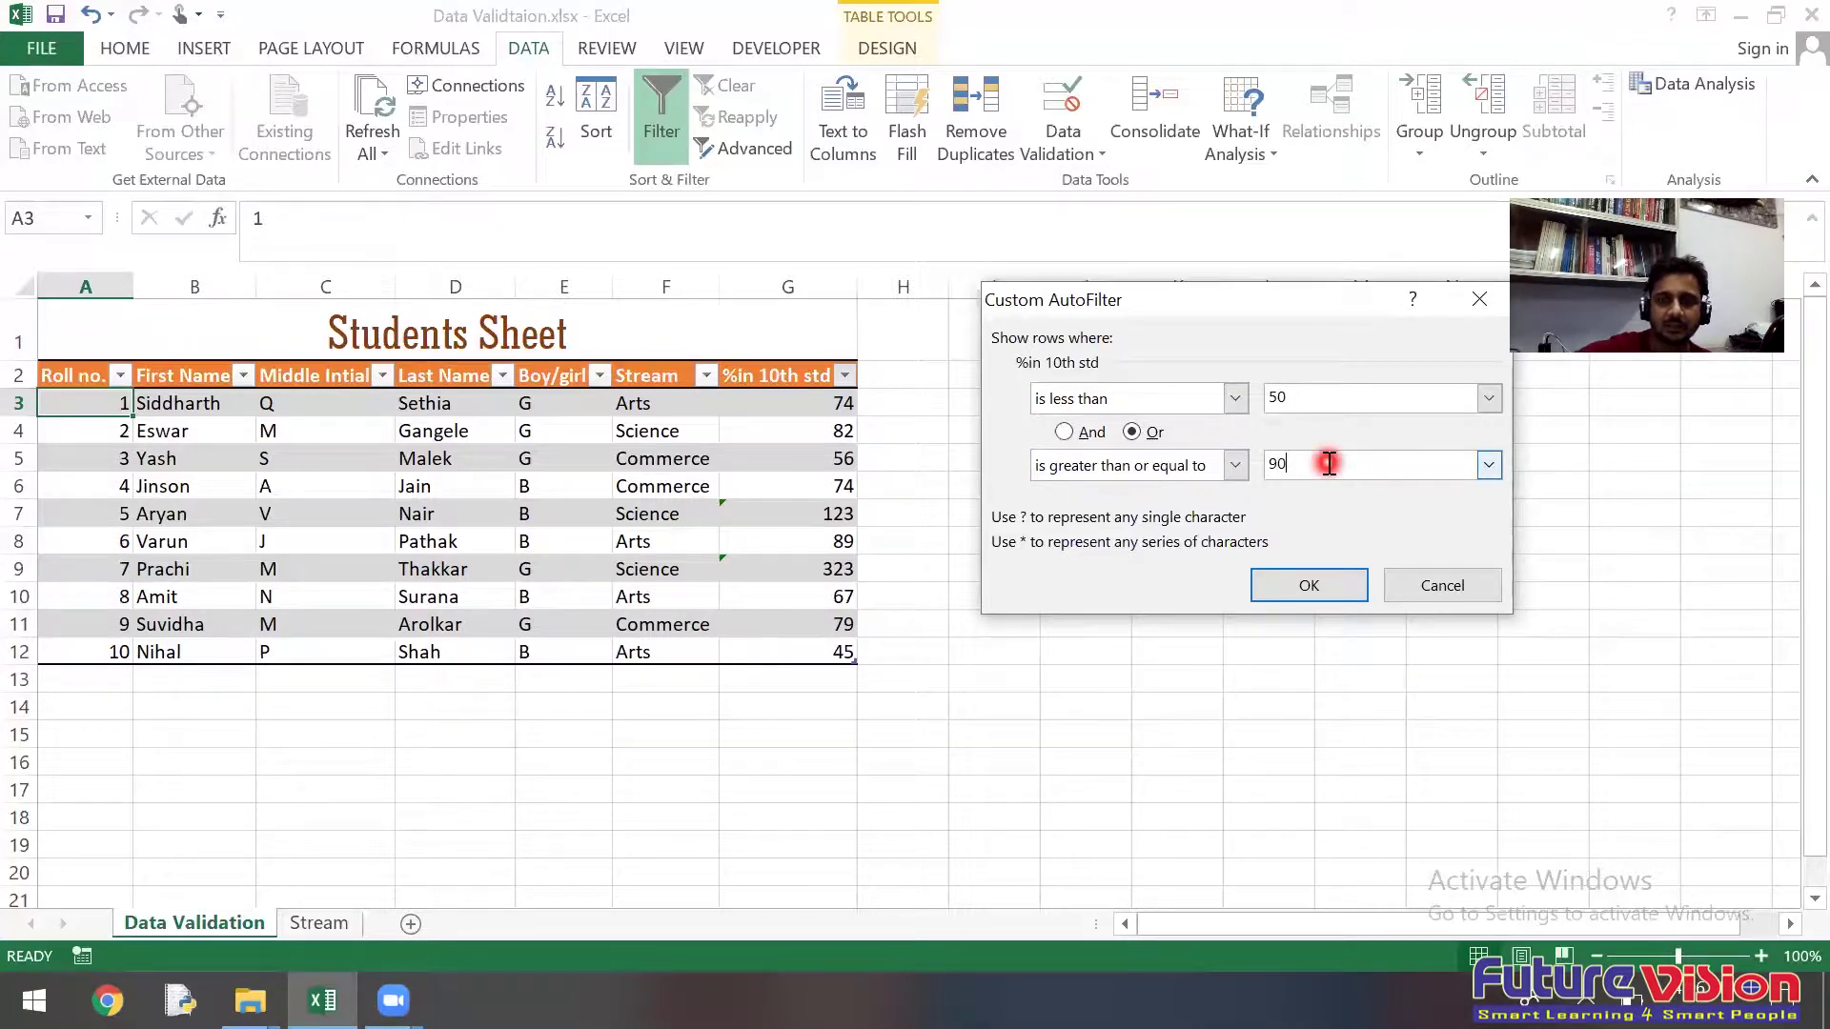
pyautogui.click(1308, 585)
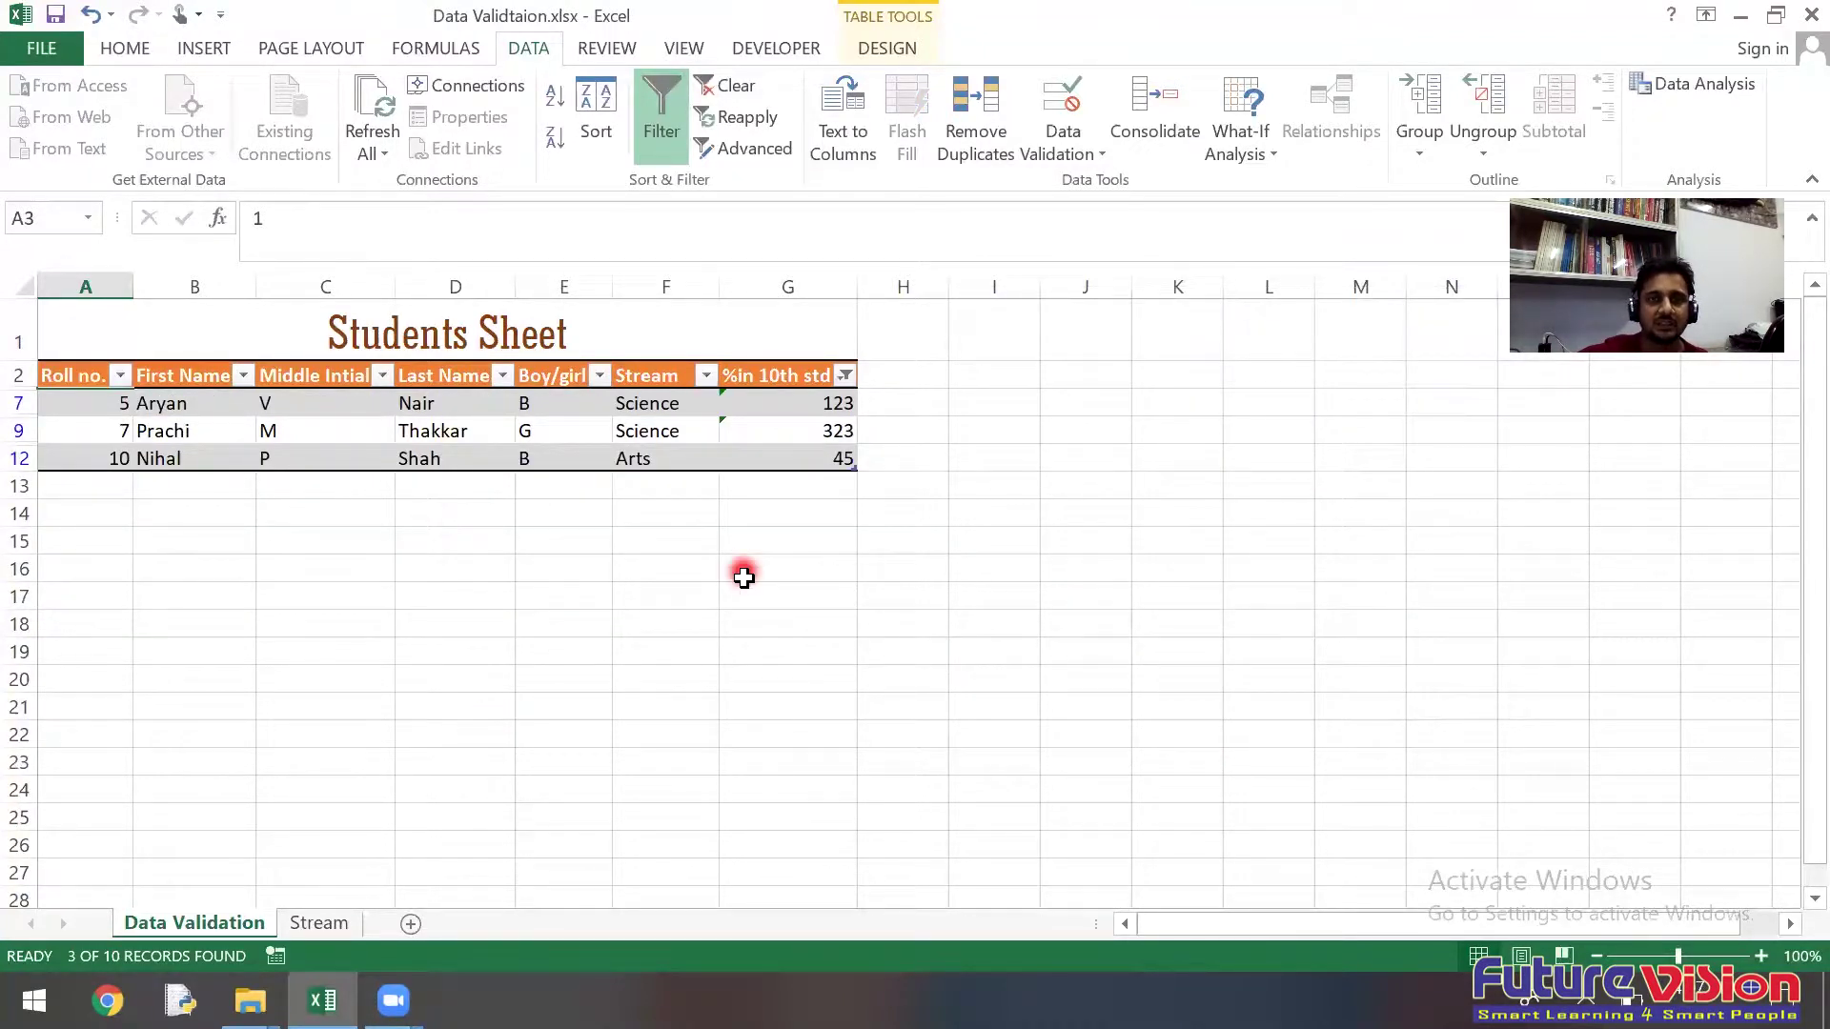
# Step: Review the filtered %in 10th std values 45, 323 and 123, then select empty cell F16
pyautogui.click(752, 456)
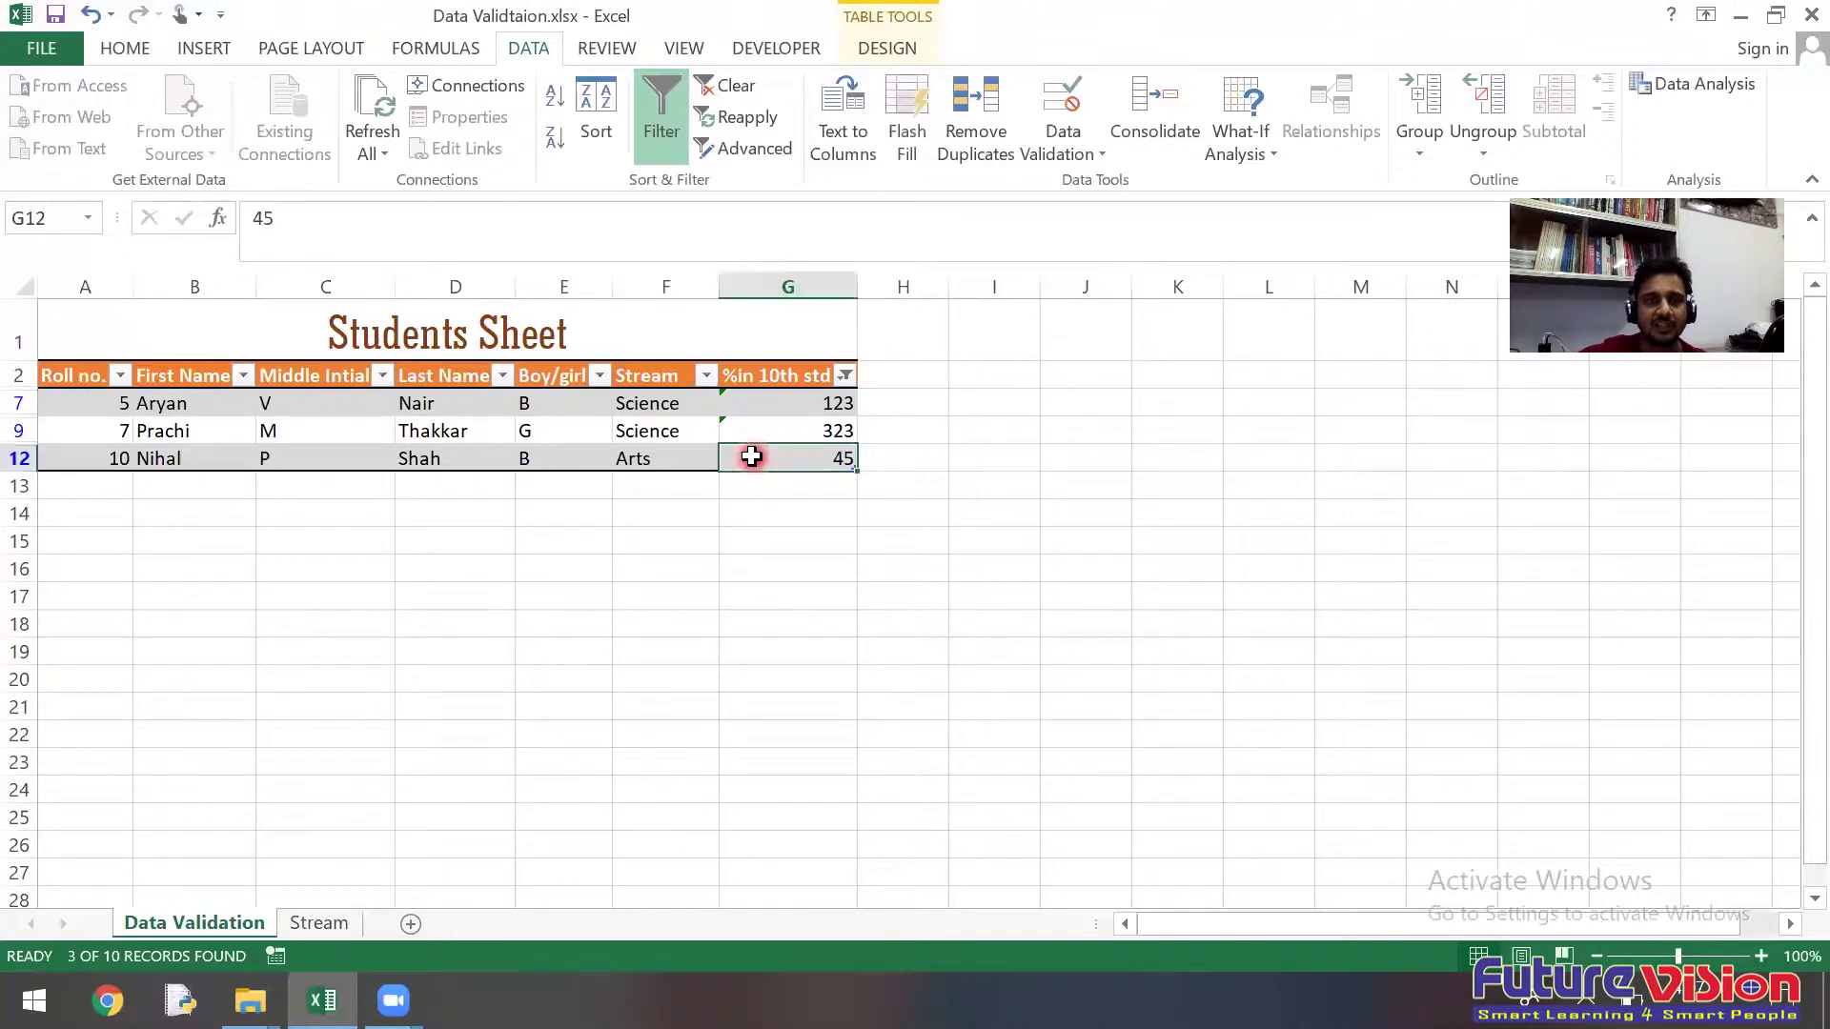
pyautogui.click(763, 424)
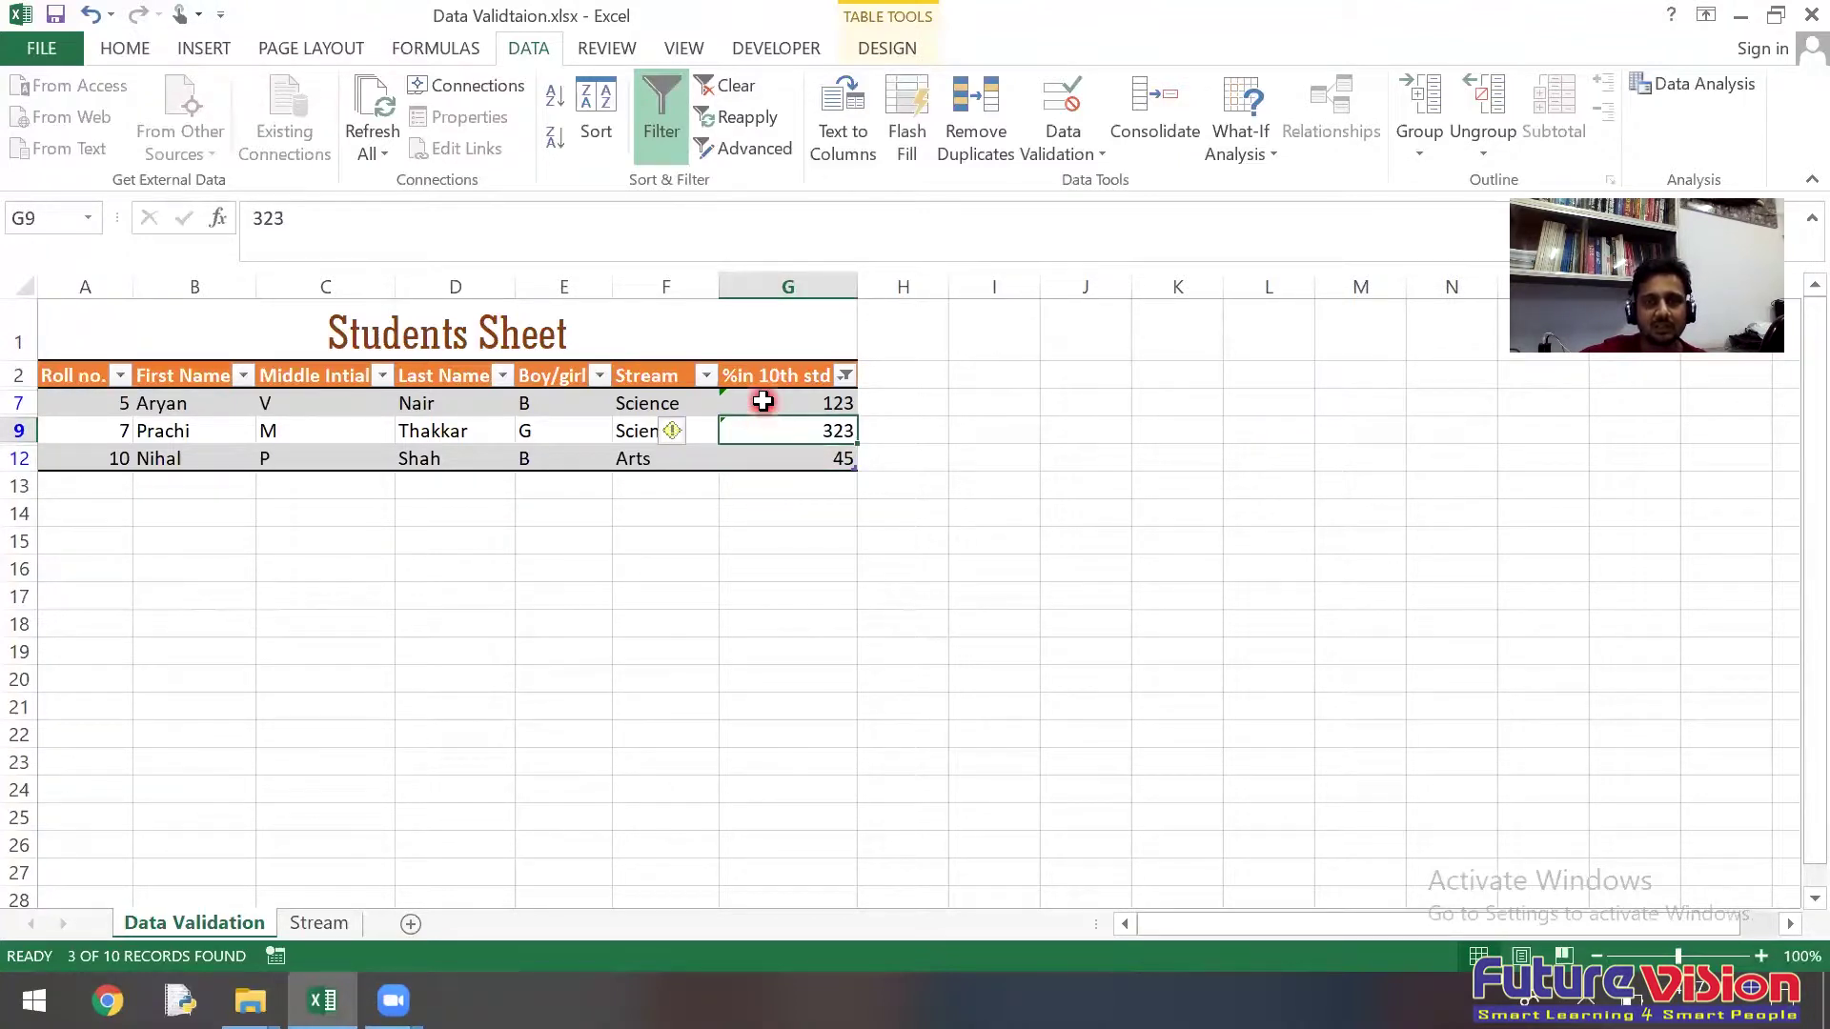
pyautogui.click(760, 402)
pyautogui.click(760, 429)
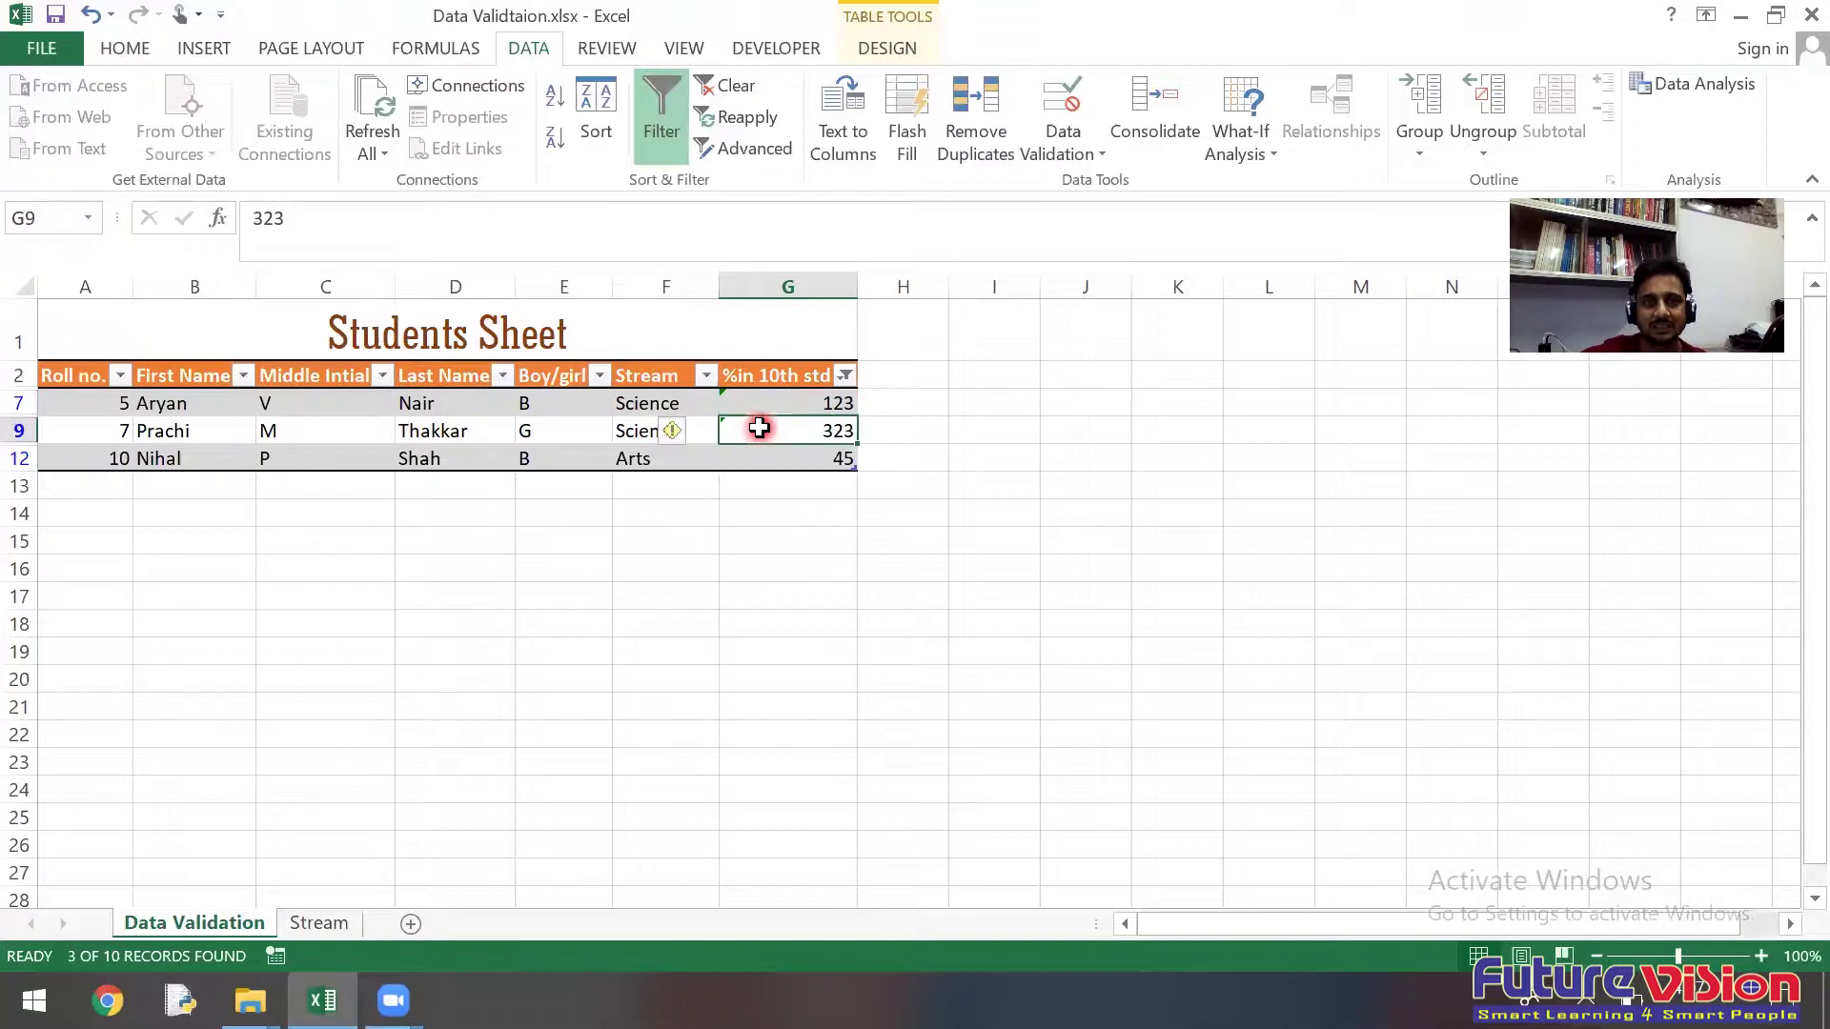
pyautogui.click(759, 412)
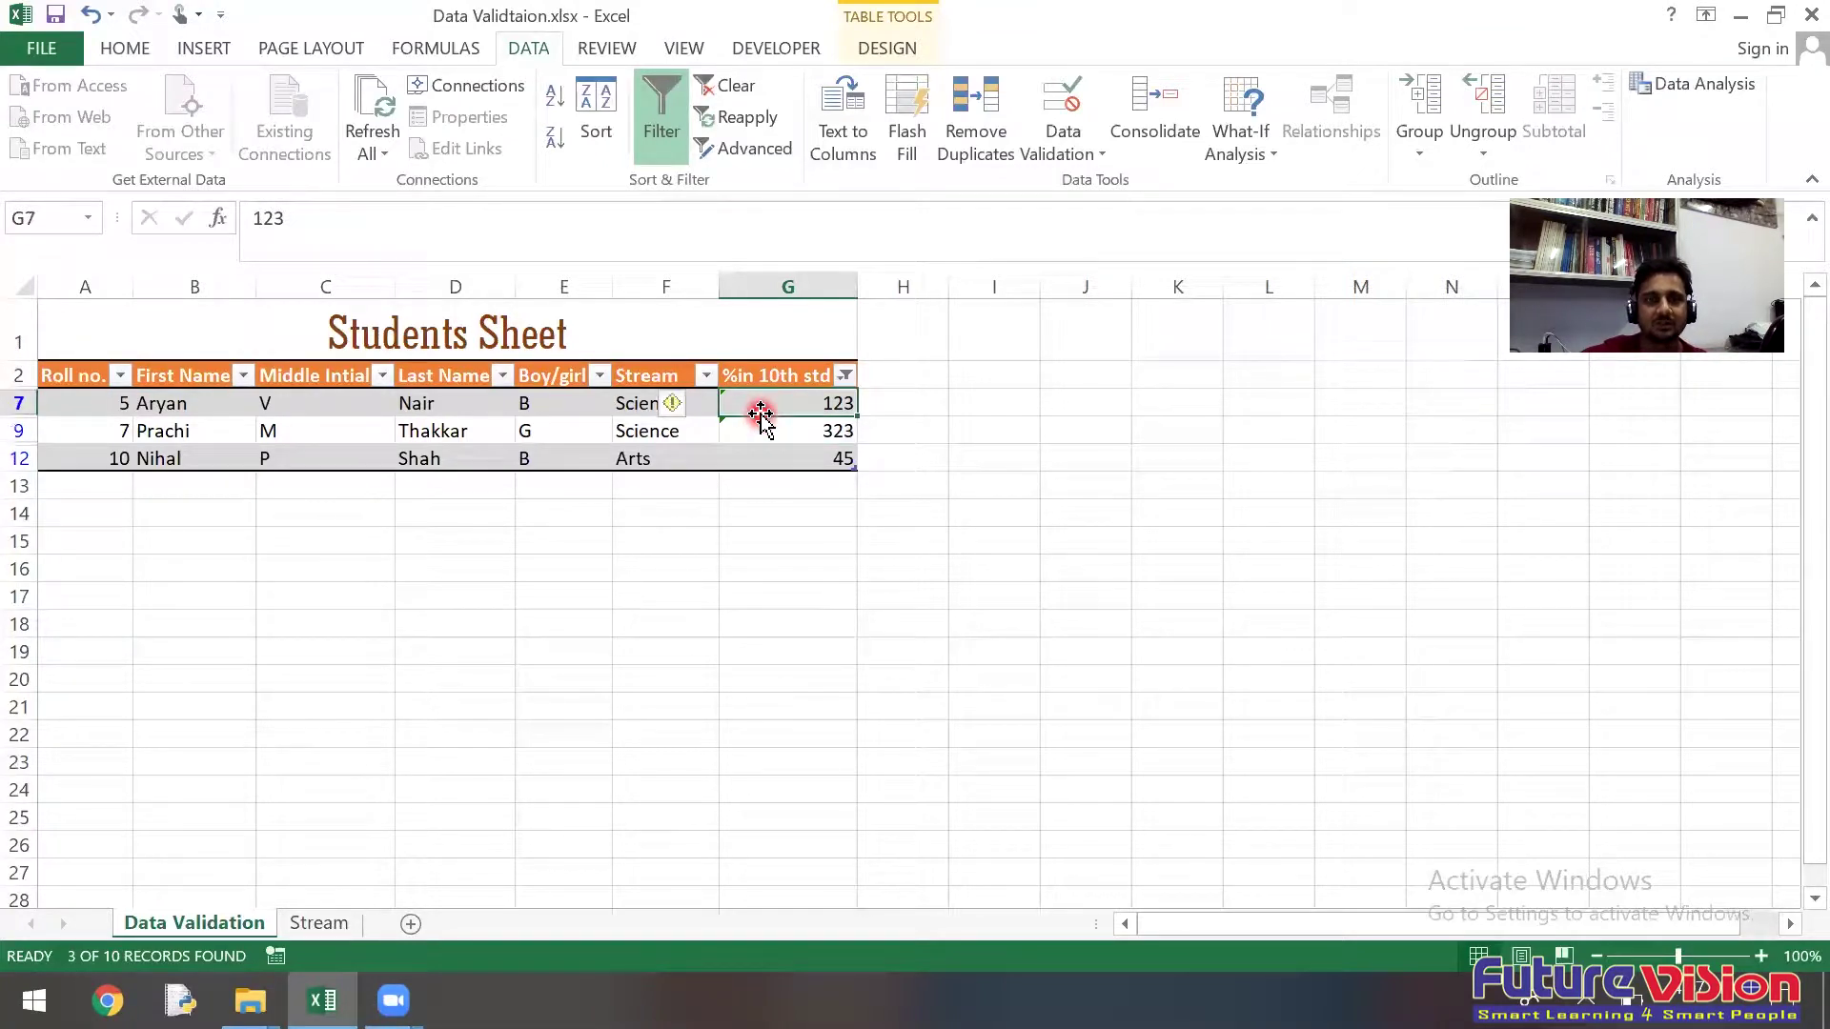
pyautogui.click(758, 430)
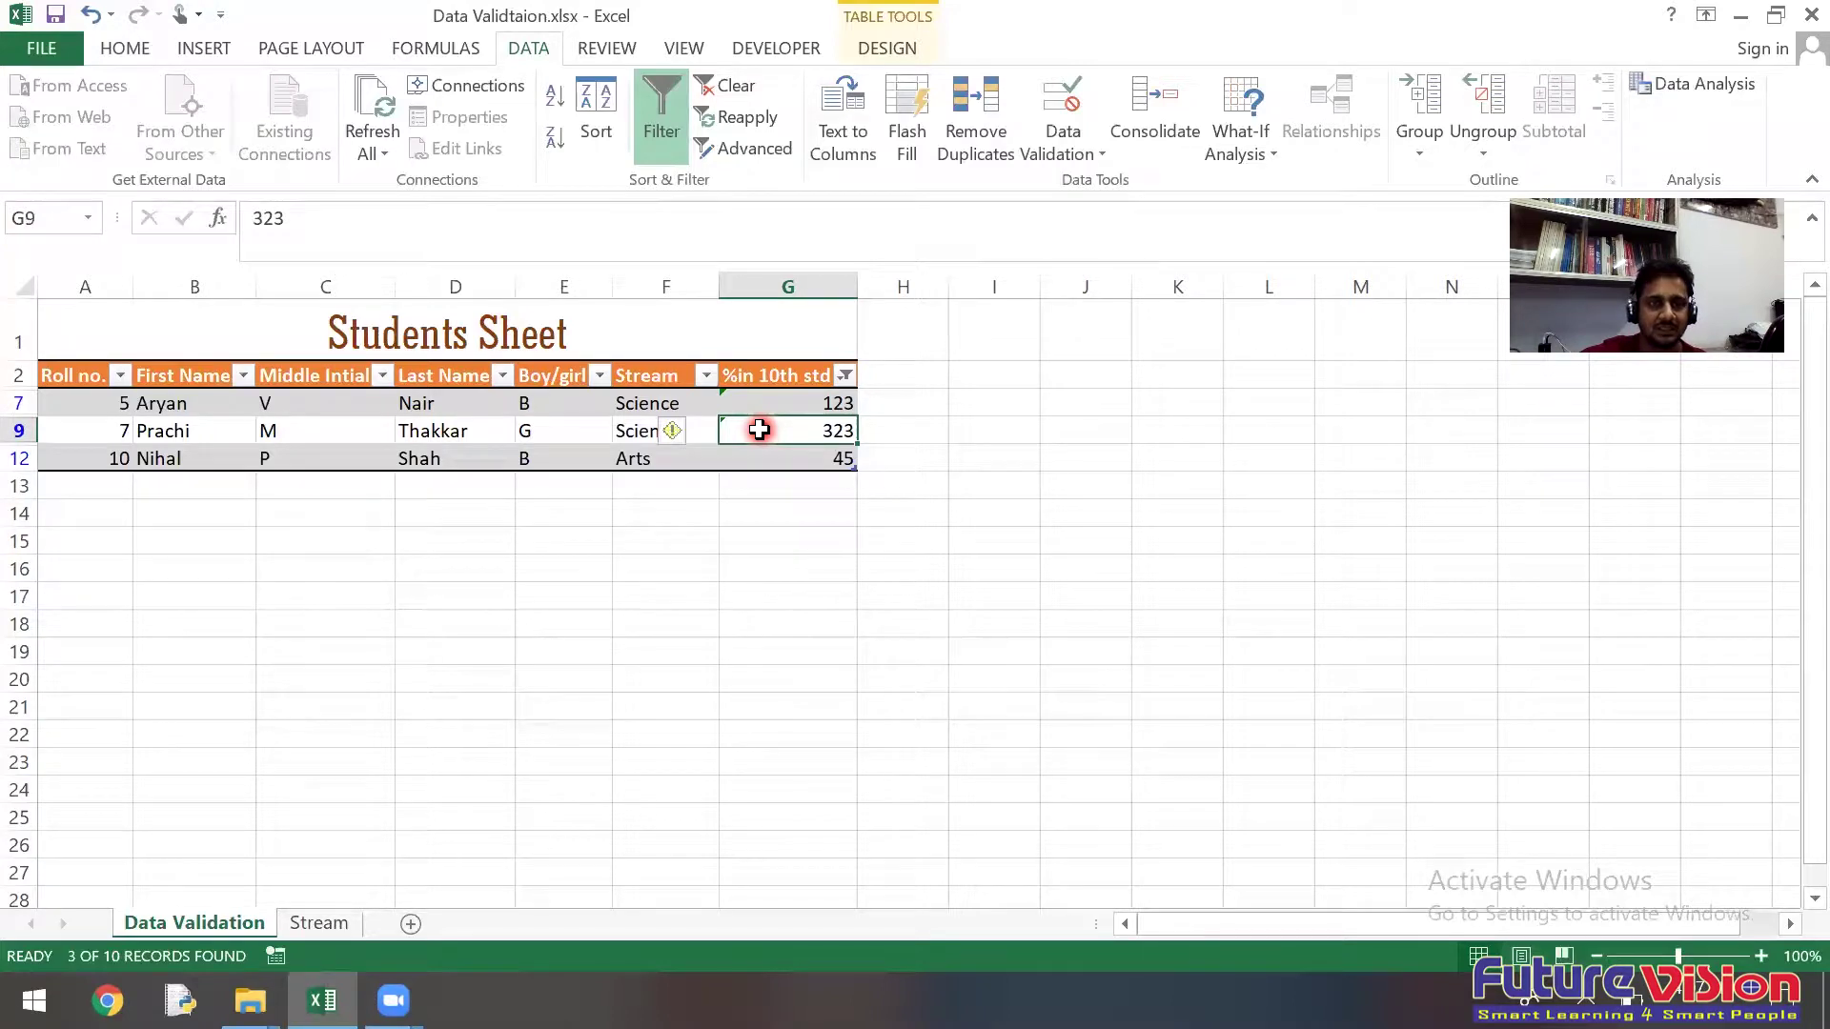
pyautogui.click(711, 563)
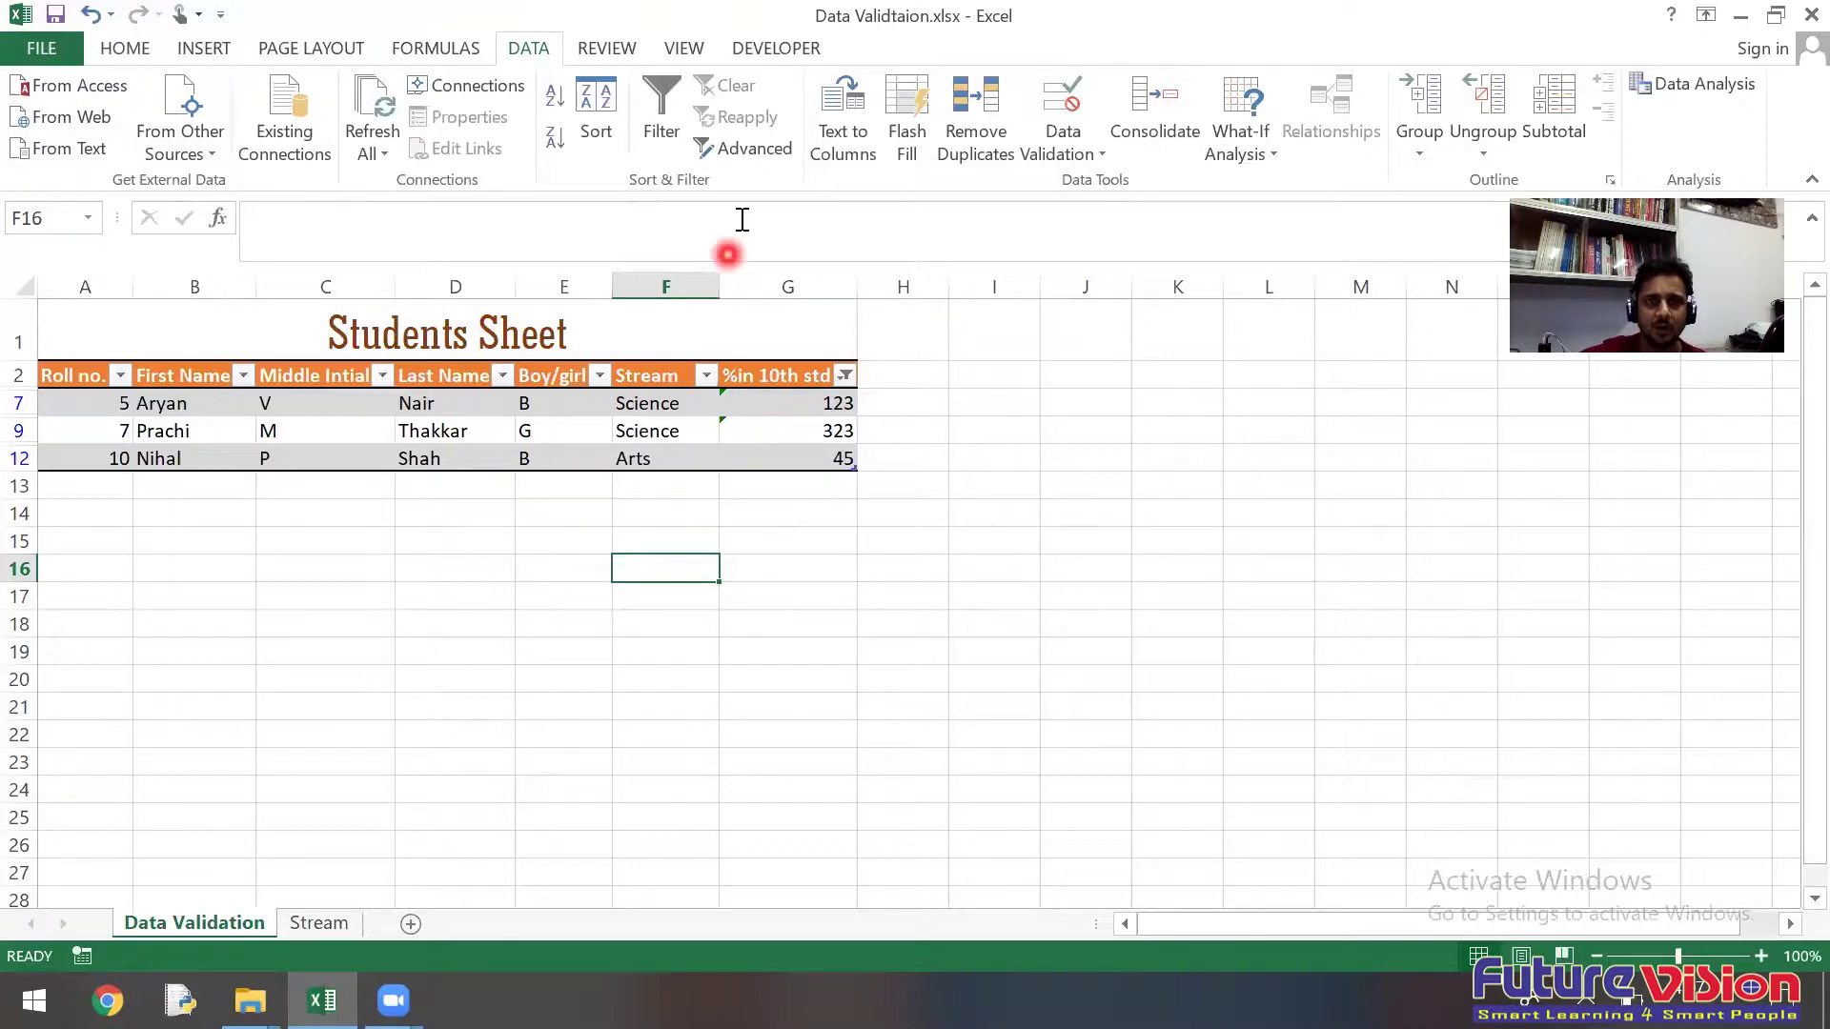
pyautogui.click(844, 377)
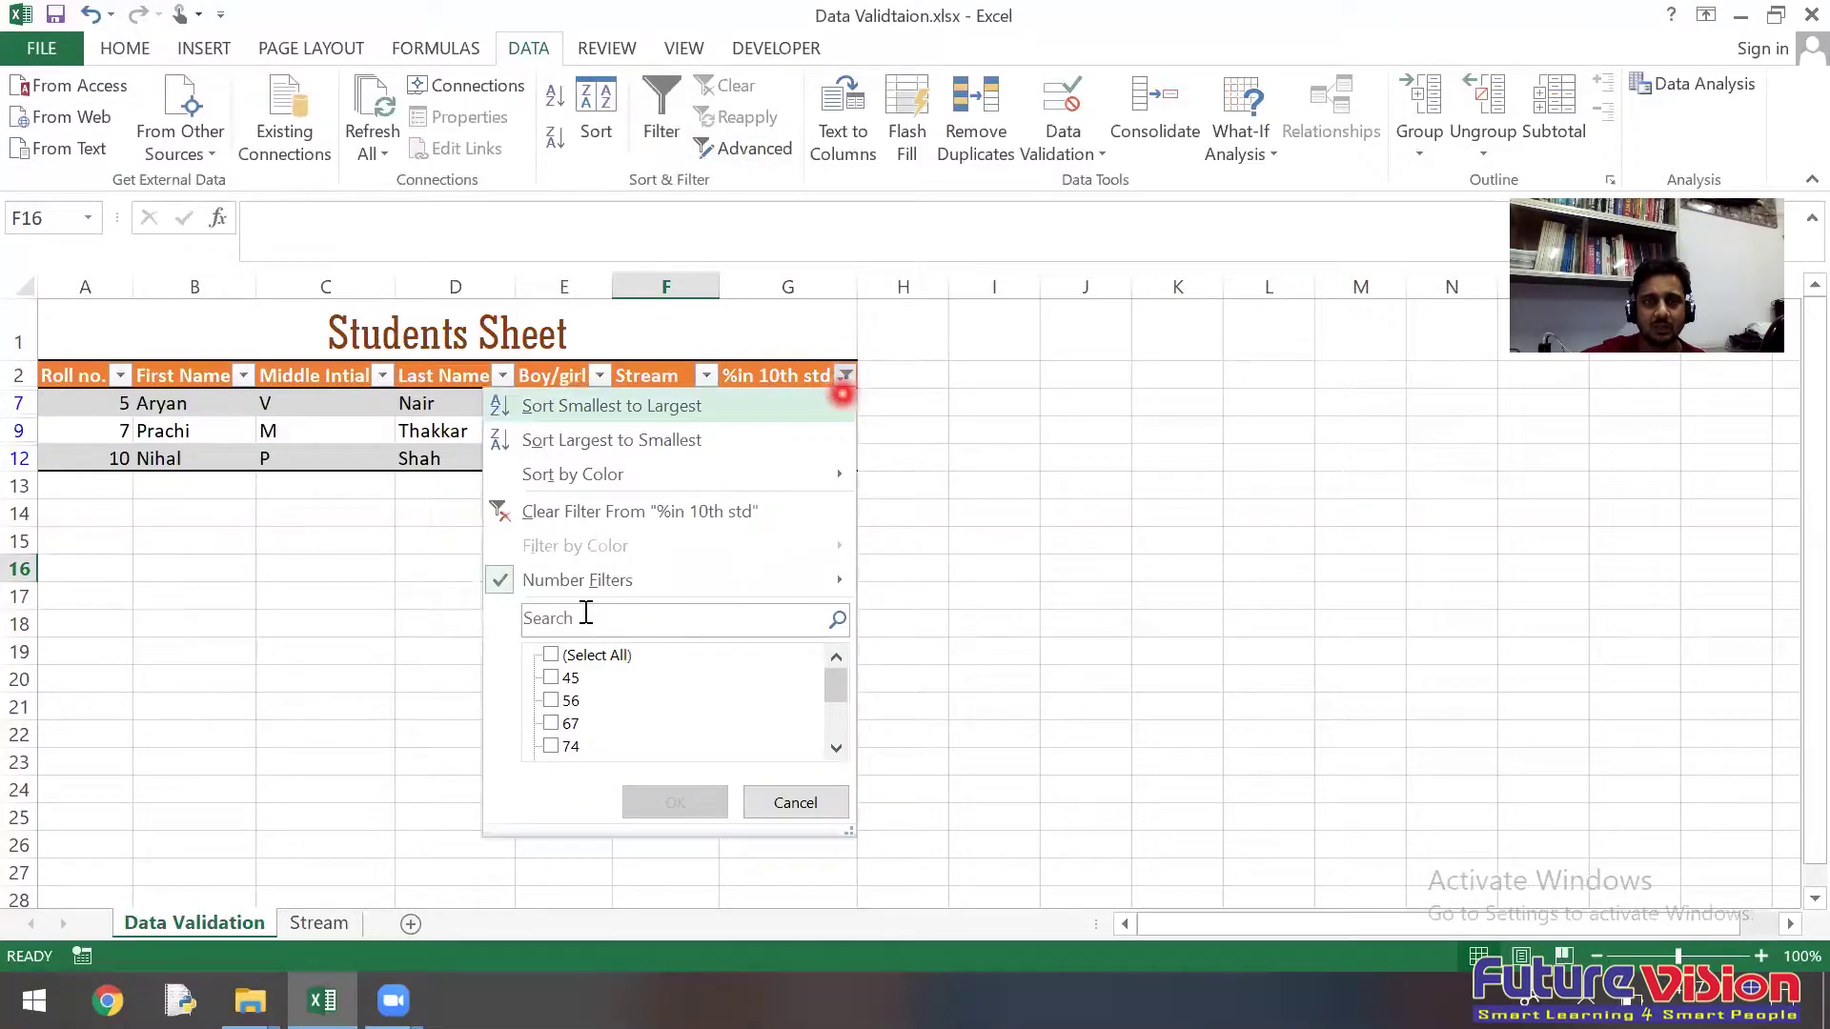
pyautogui.click(583, 515)
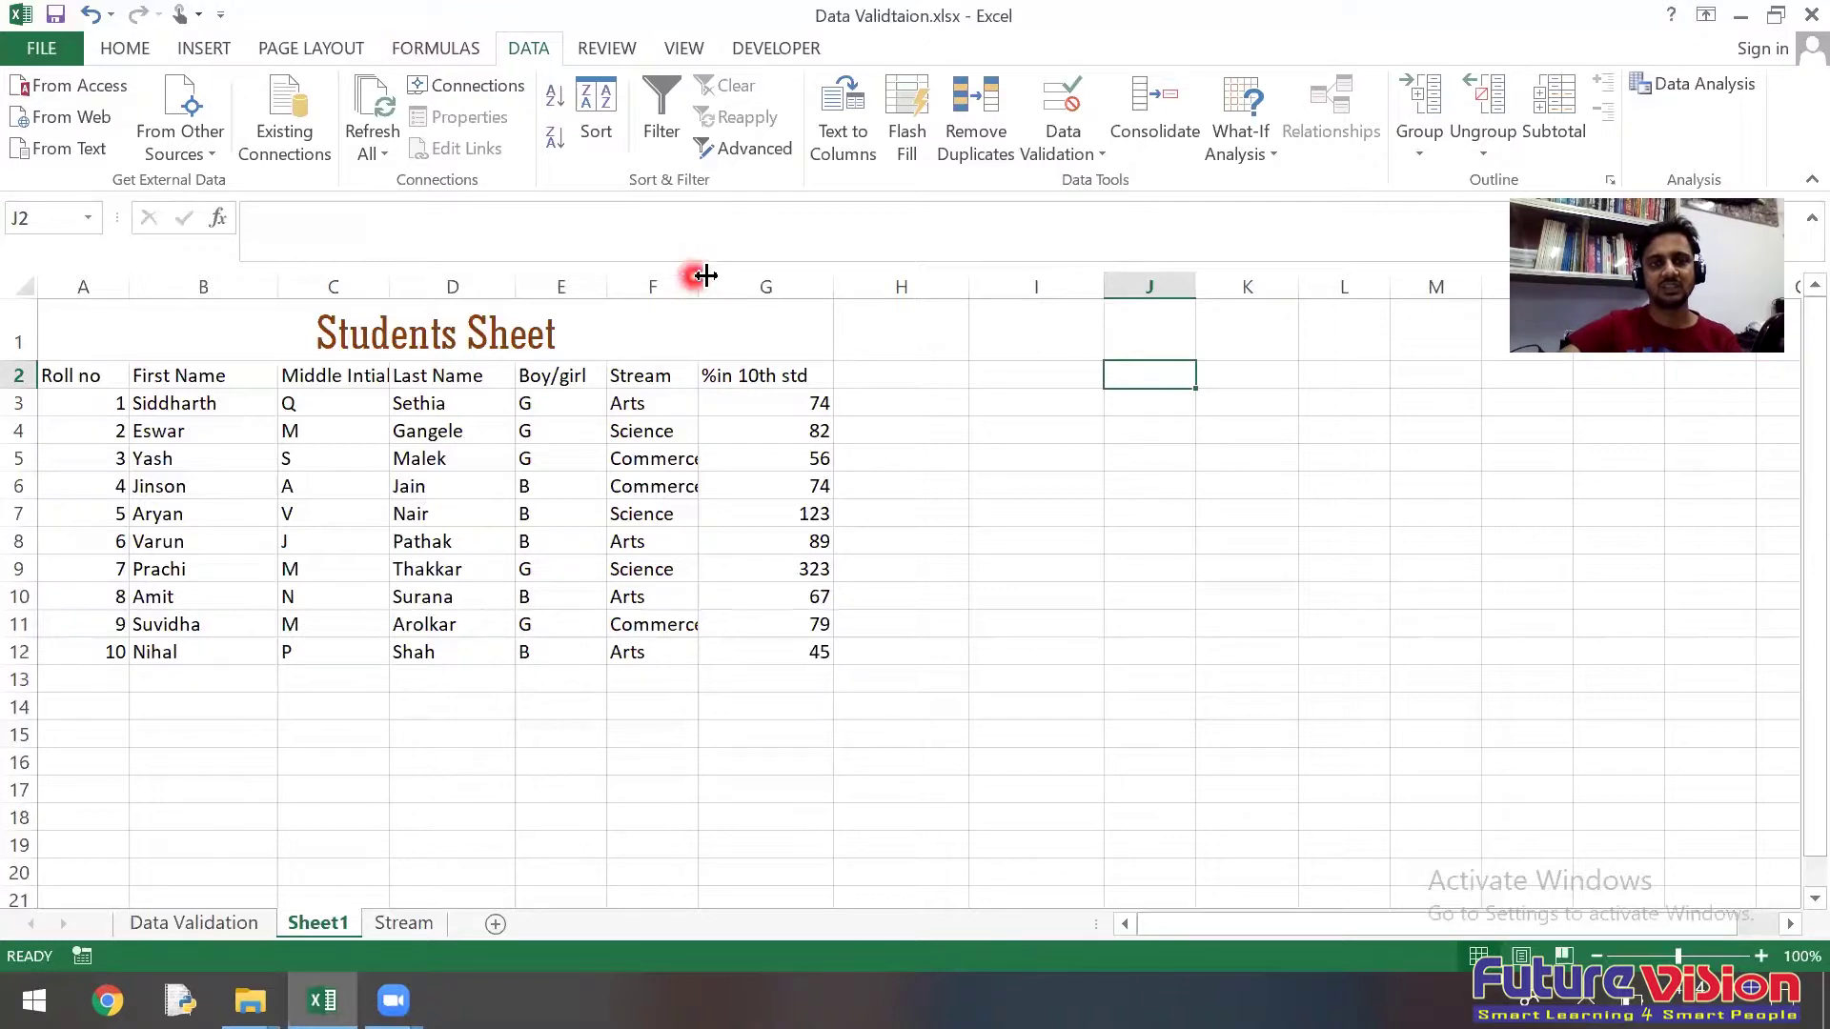
pyautogui.moveTo(699, 286); pyautogui.dragTo(726, 281)
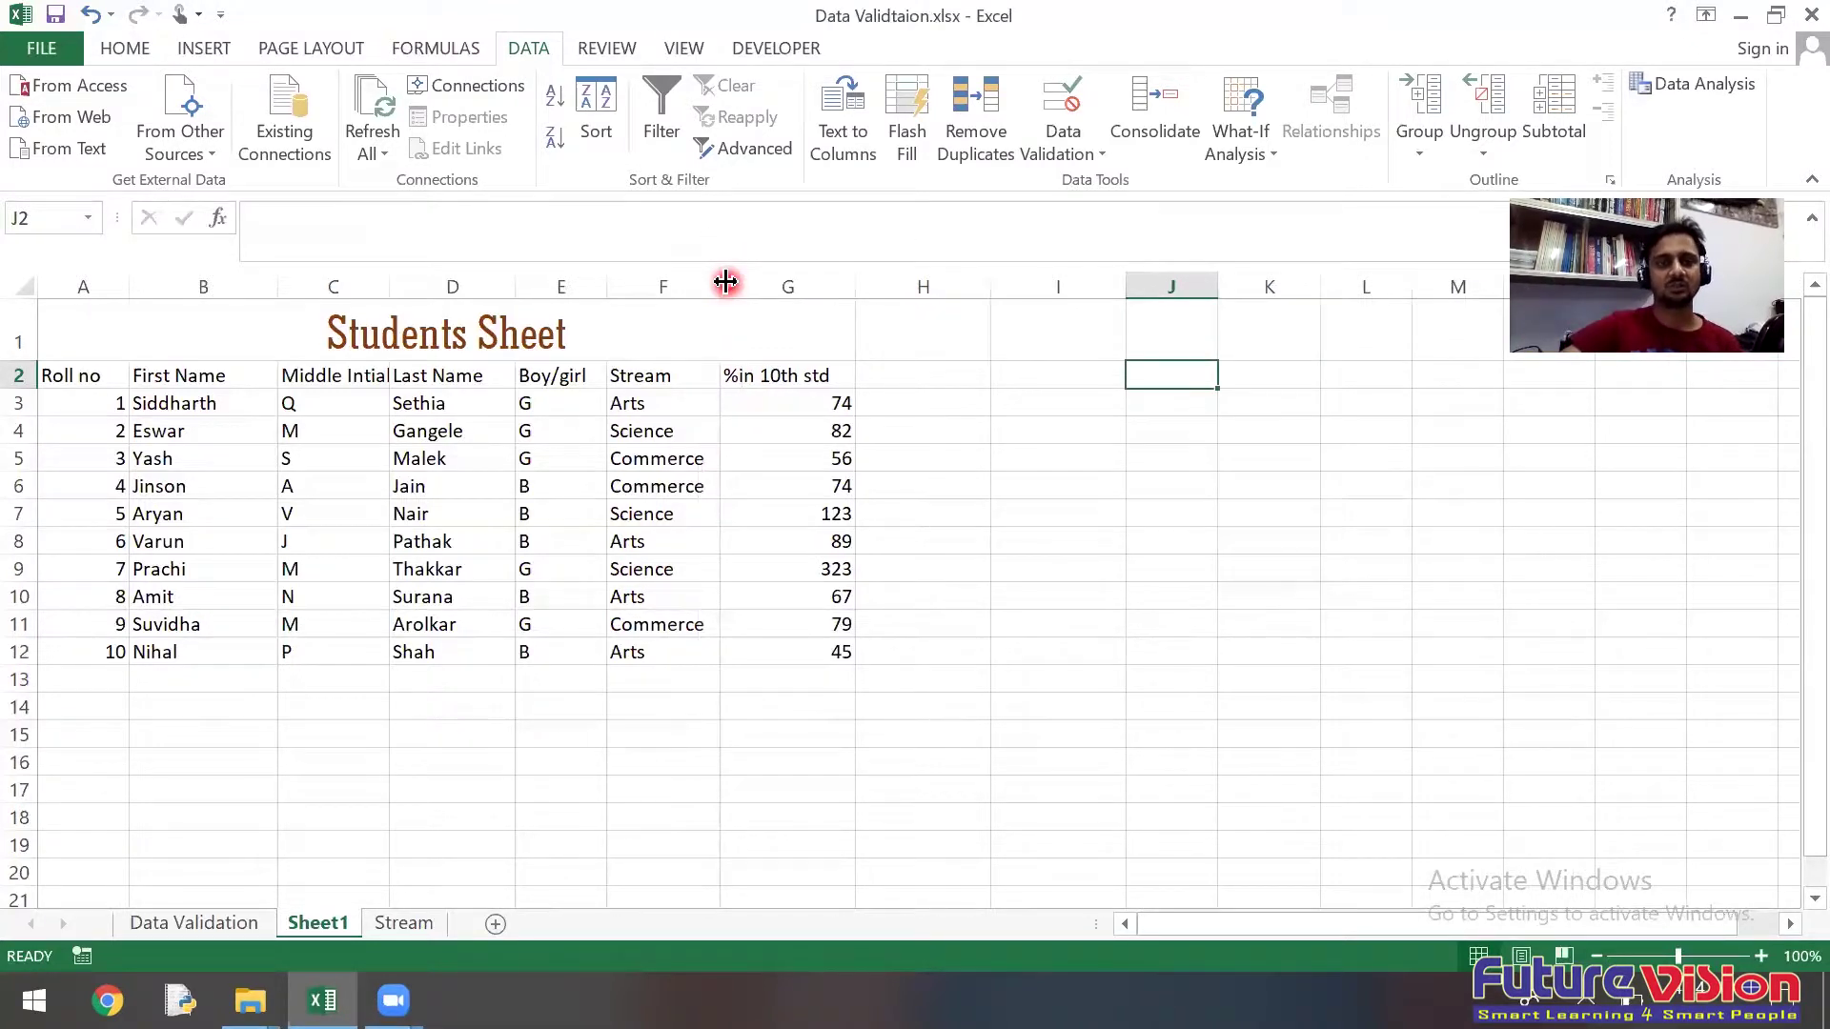
pyautogui.click(943, 644)
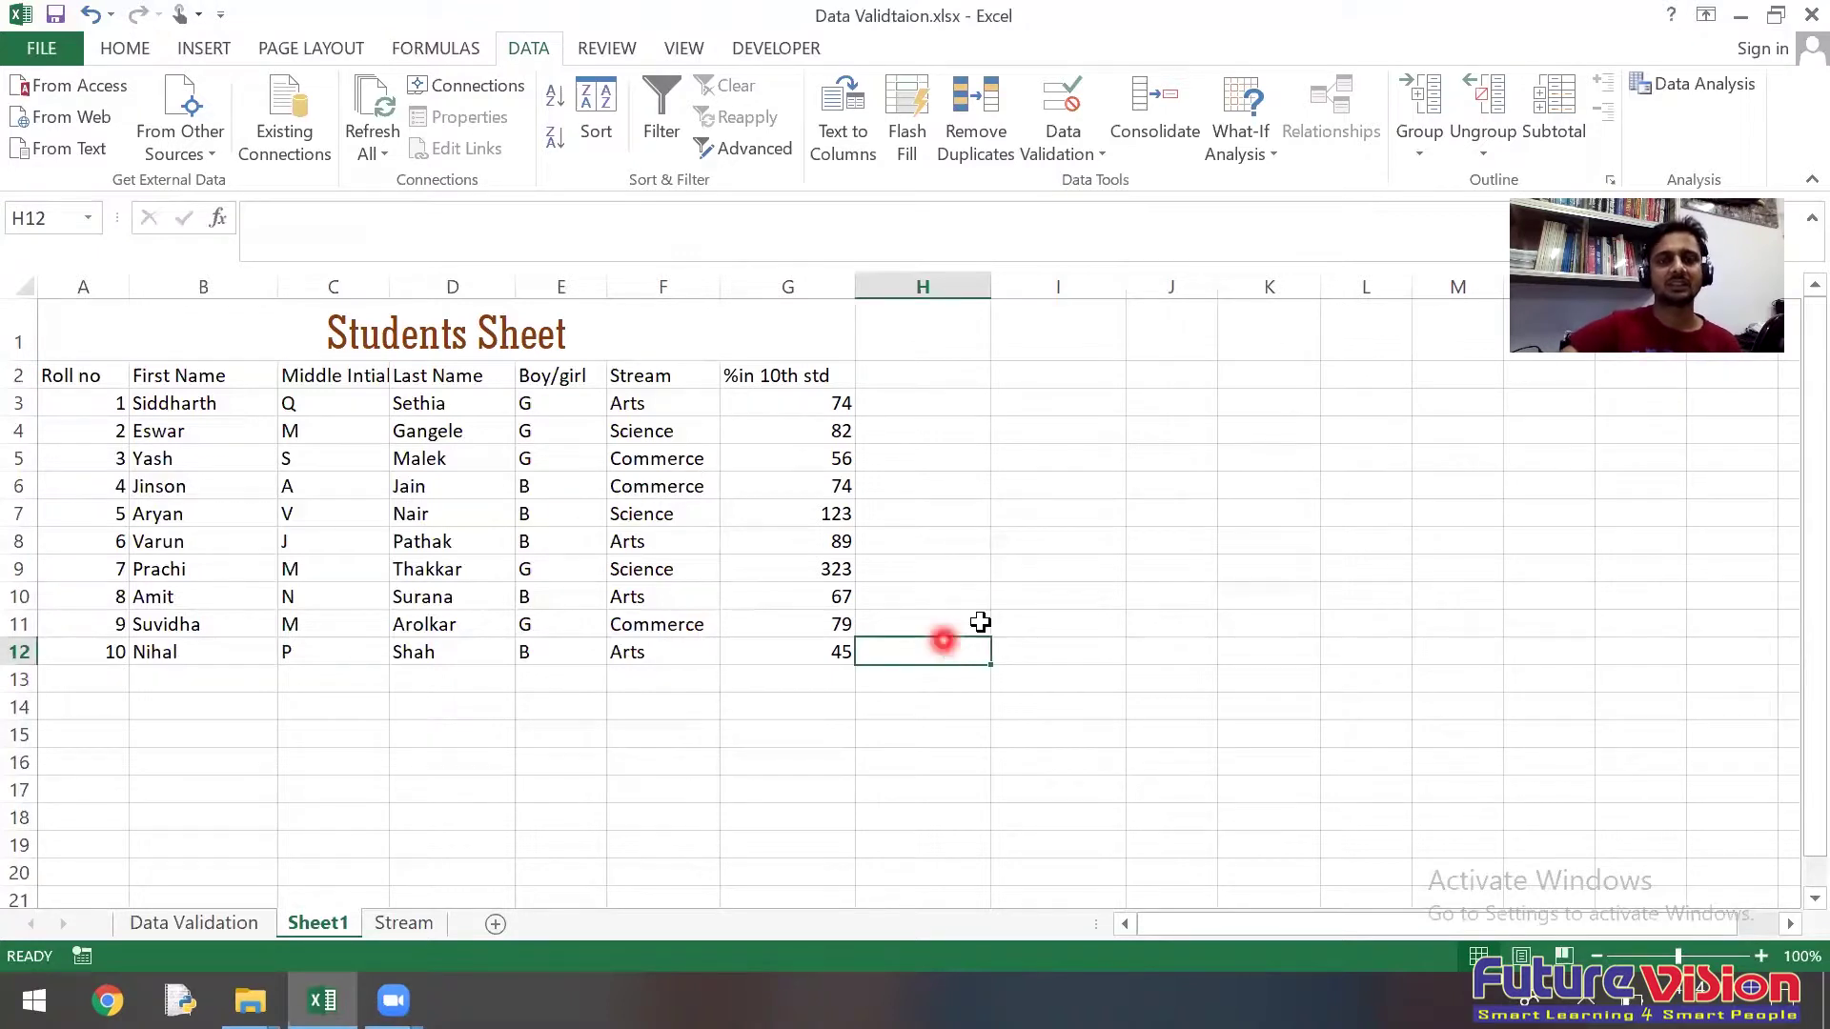
pyautogui.click(1117, 476)
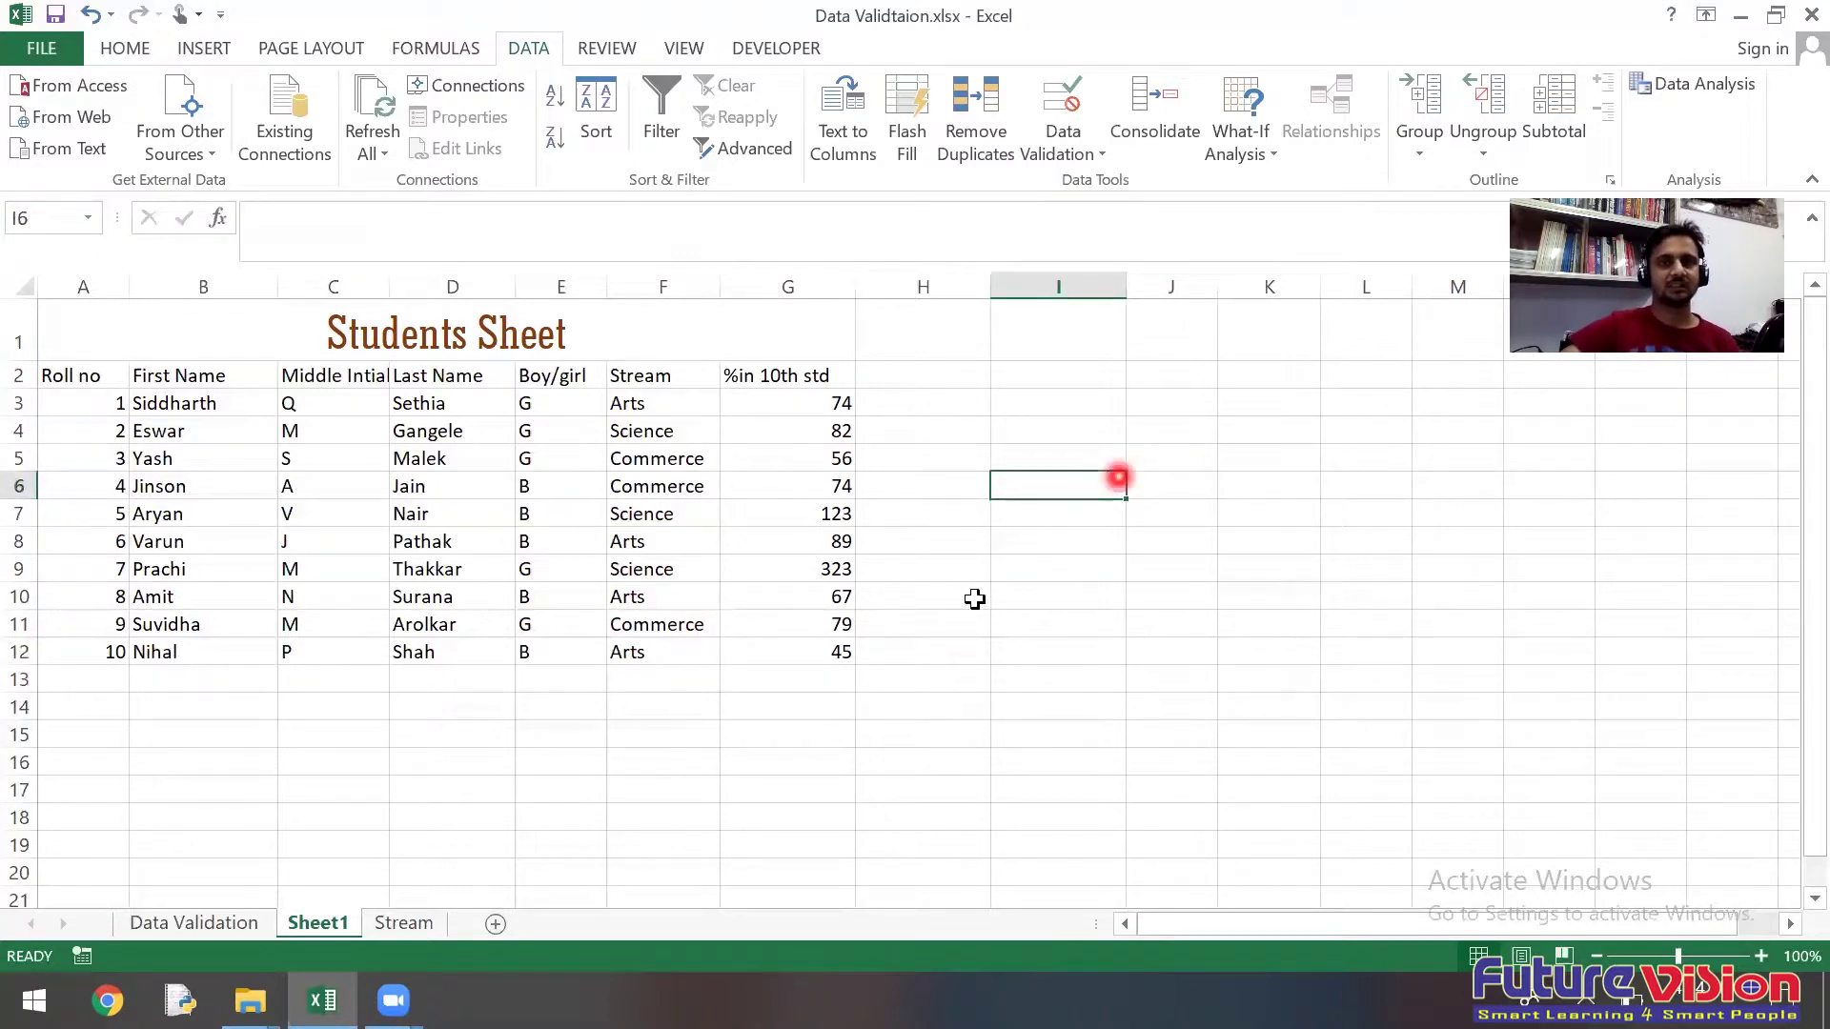
pyautogui.click(68, 379)
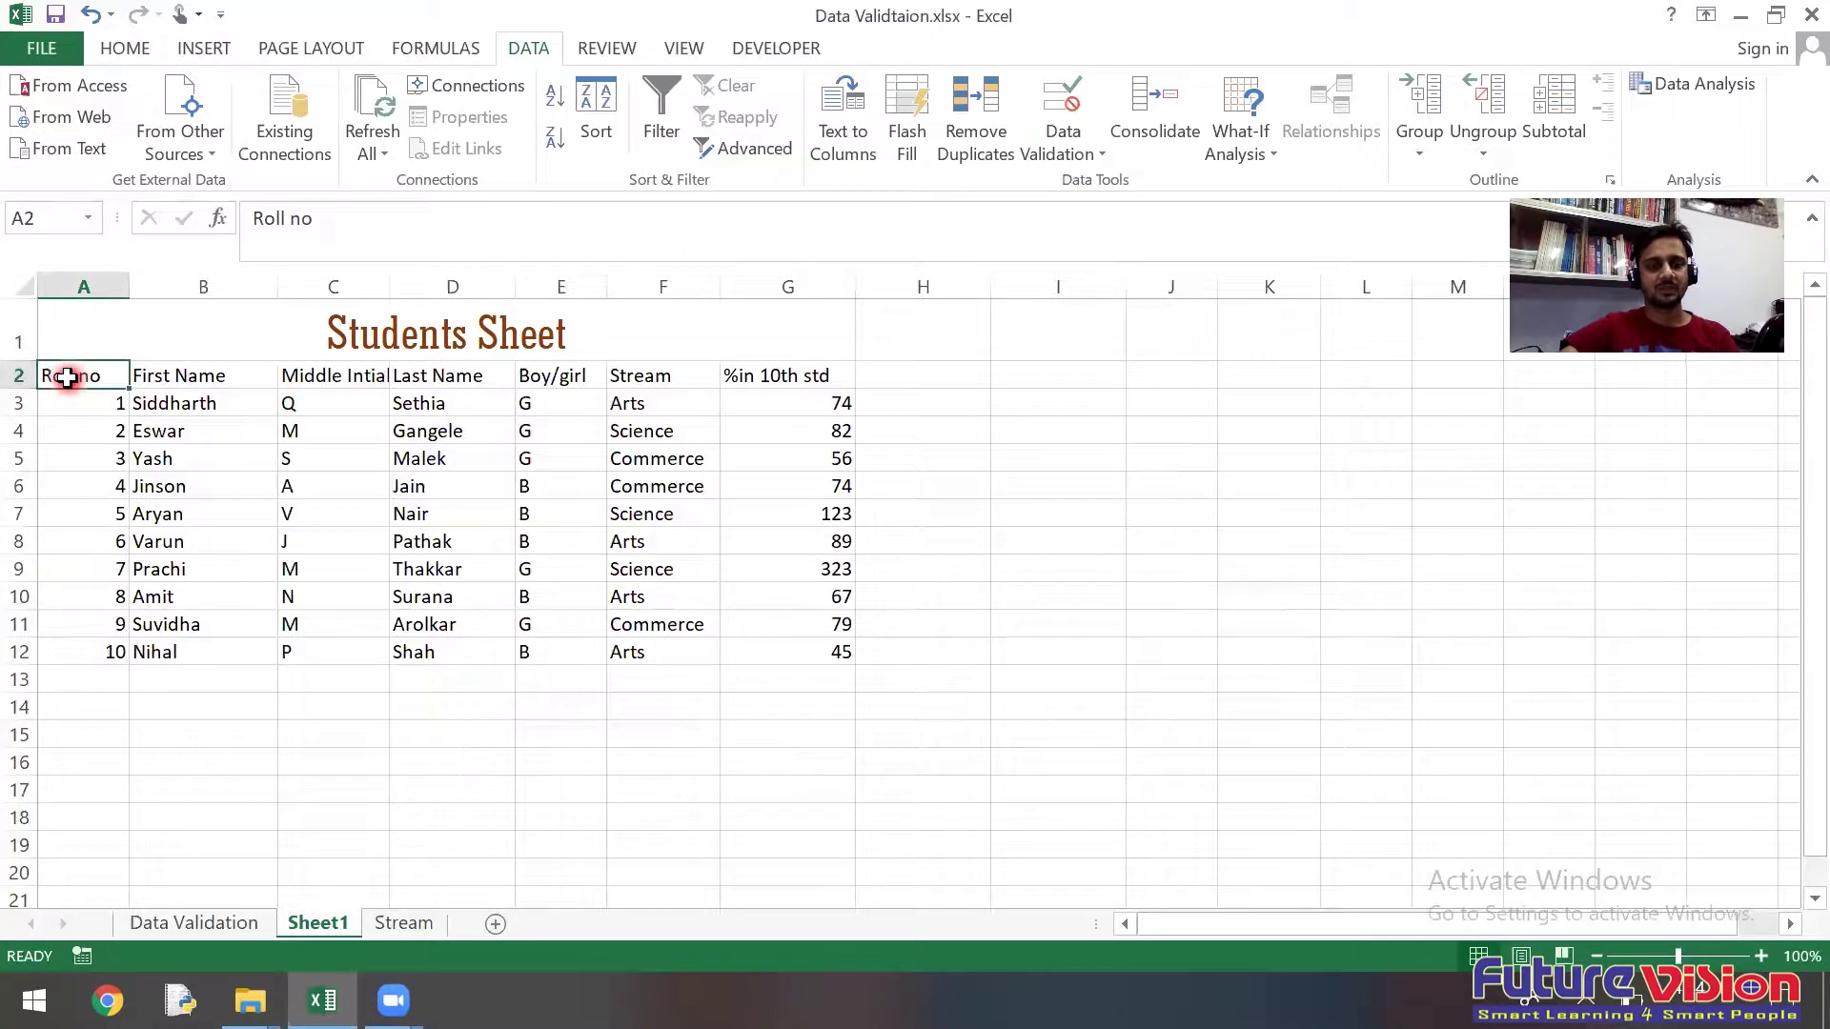
# Step: Copy the Roll no and First Name headers into I2 and J2, autofitting column J
pyautogui.hotkey('ctrl', 'c')
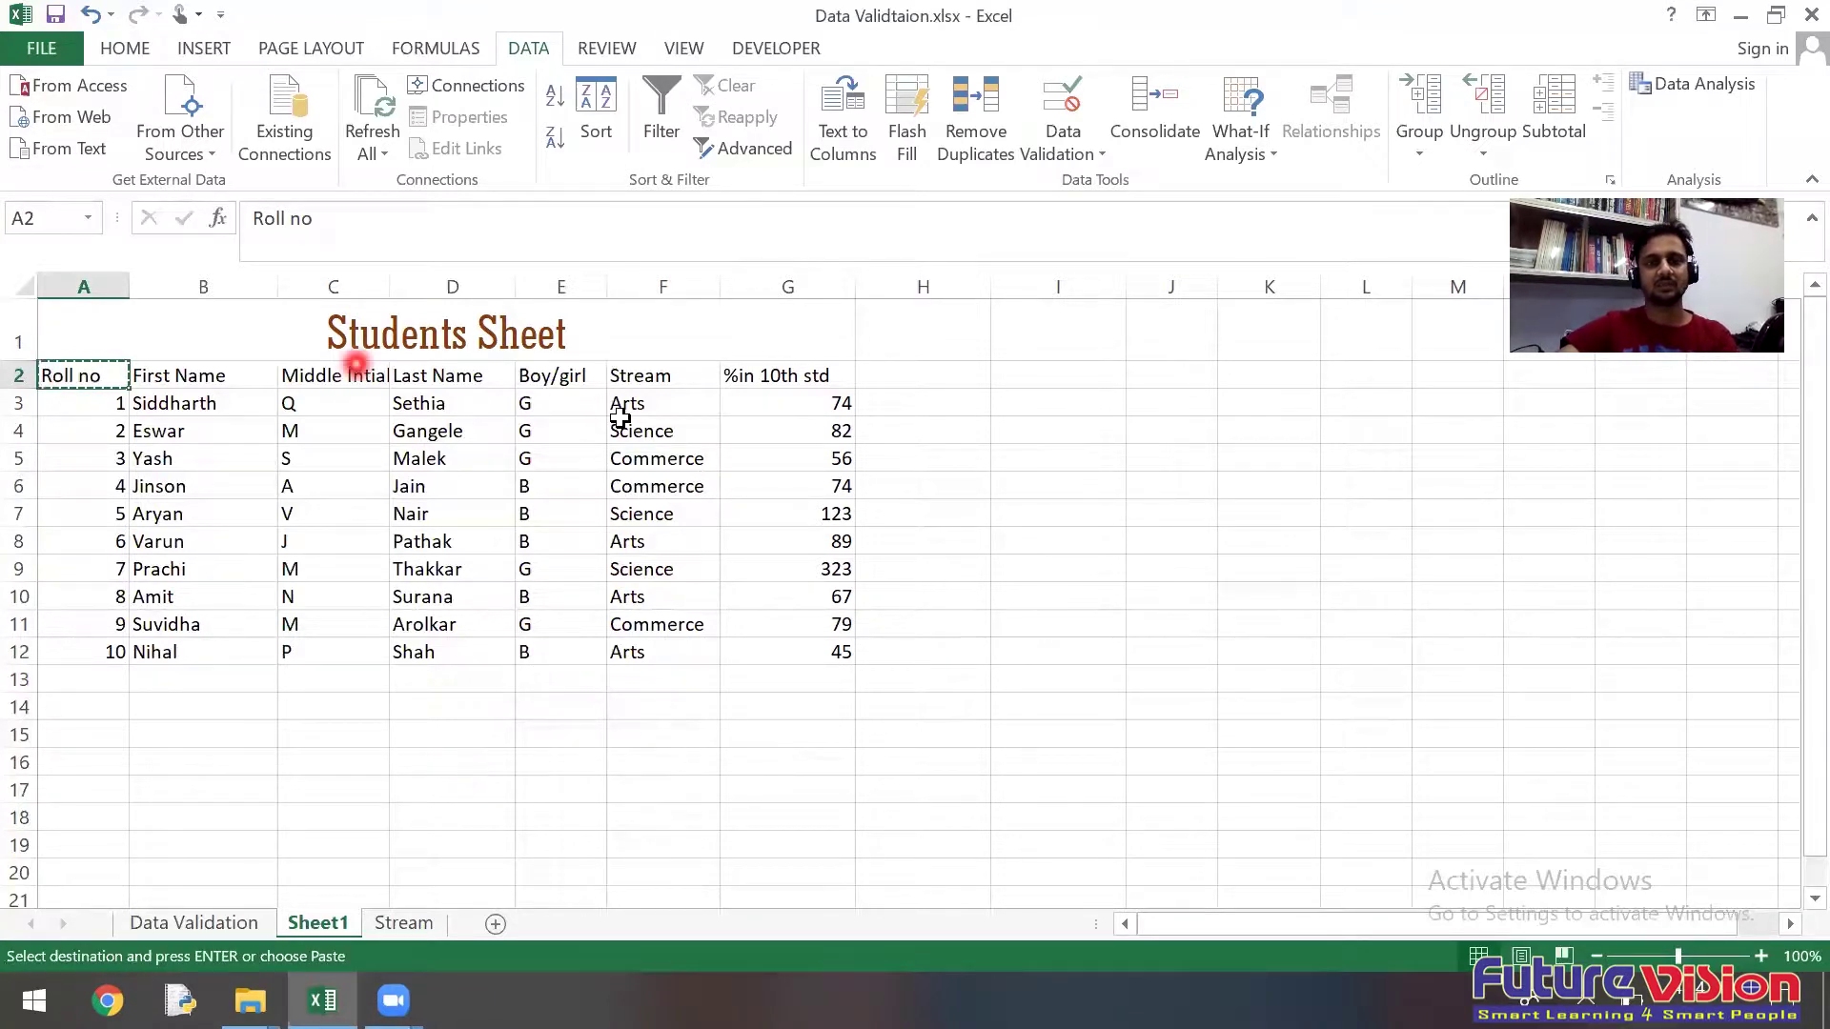
pyautogui.click(1043, 379)
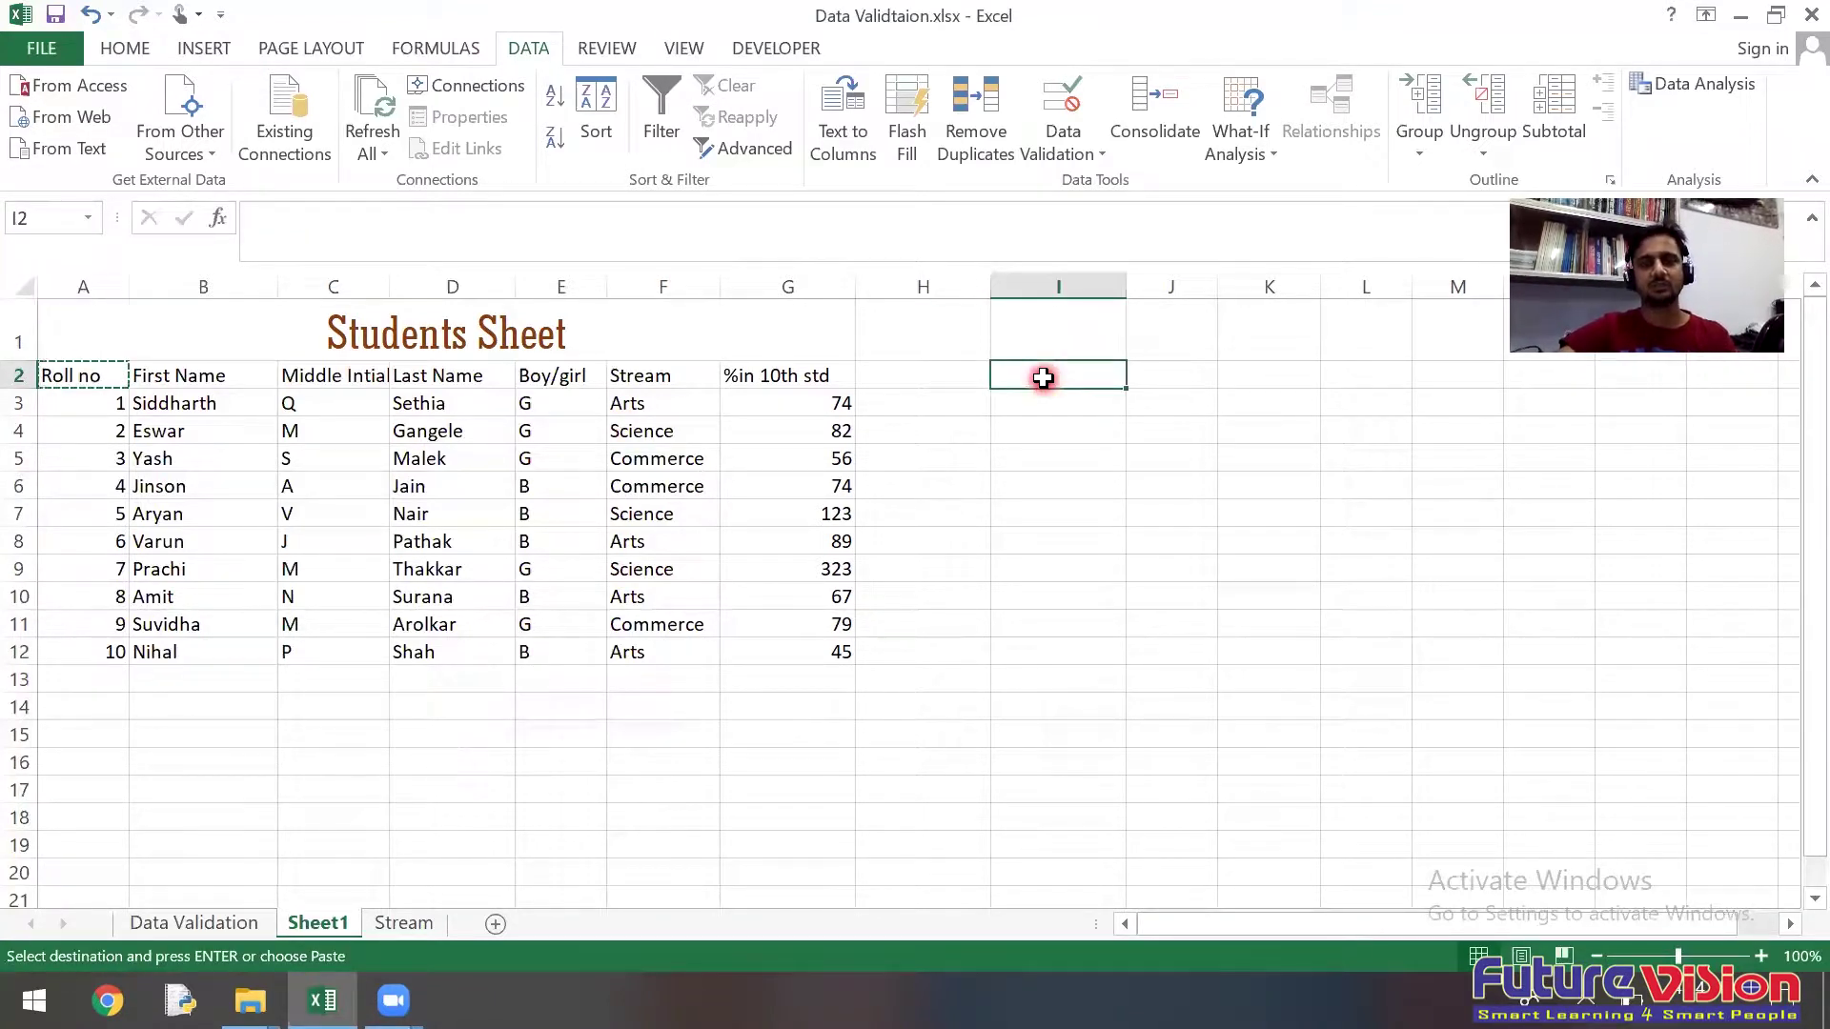
pyautogui.hotkey('ctrl', 'v')
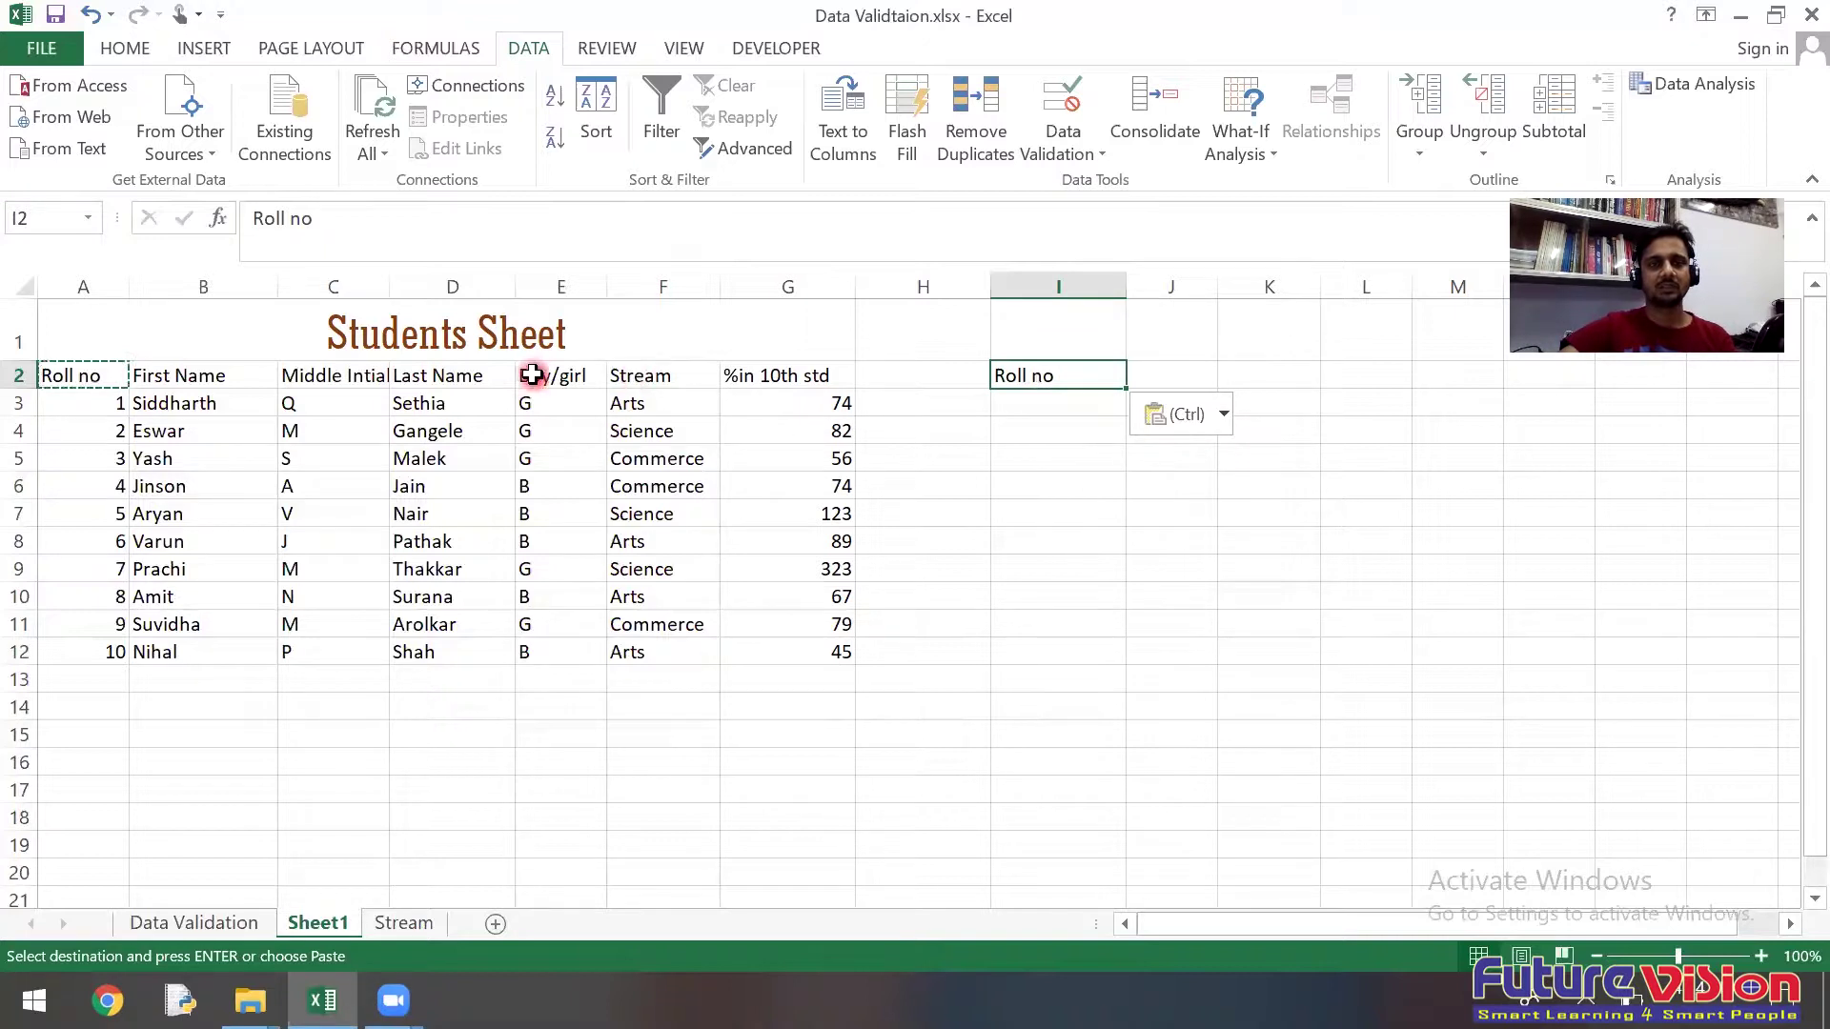
pyautogui.click(236, 383)
pyautogui.hotkey('ctrl', 'c')
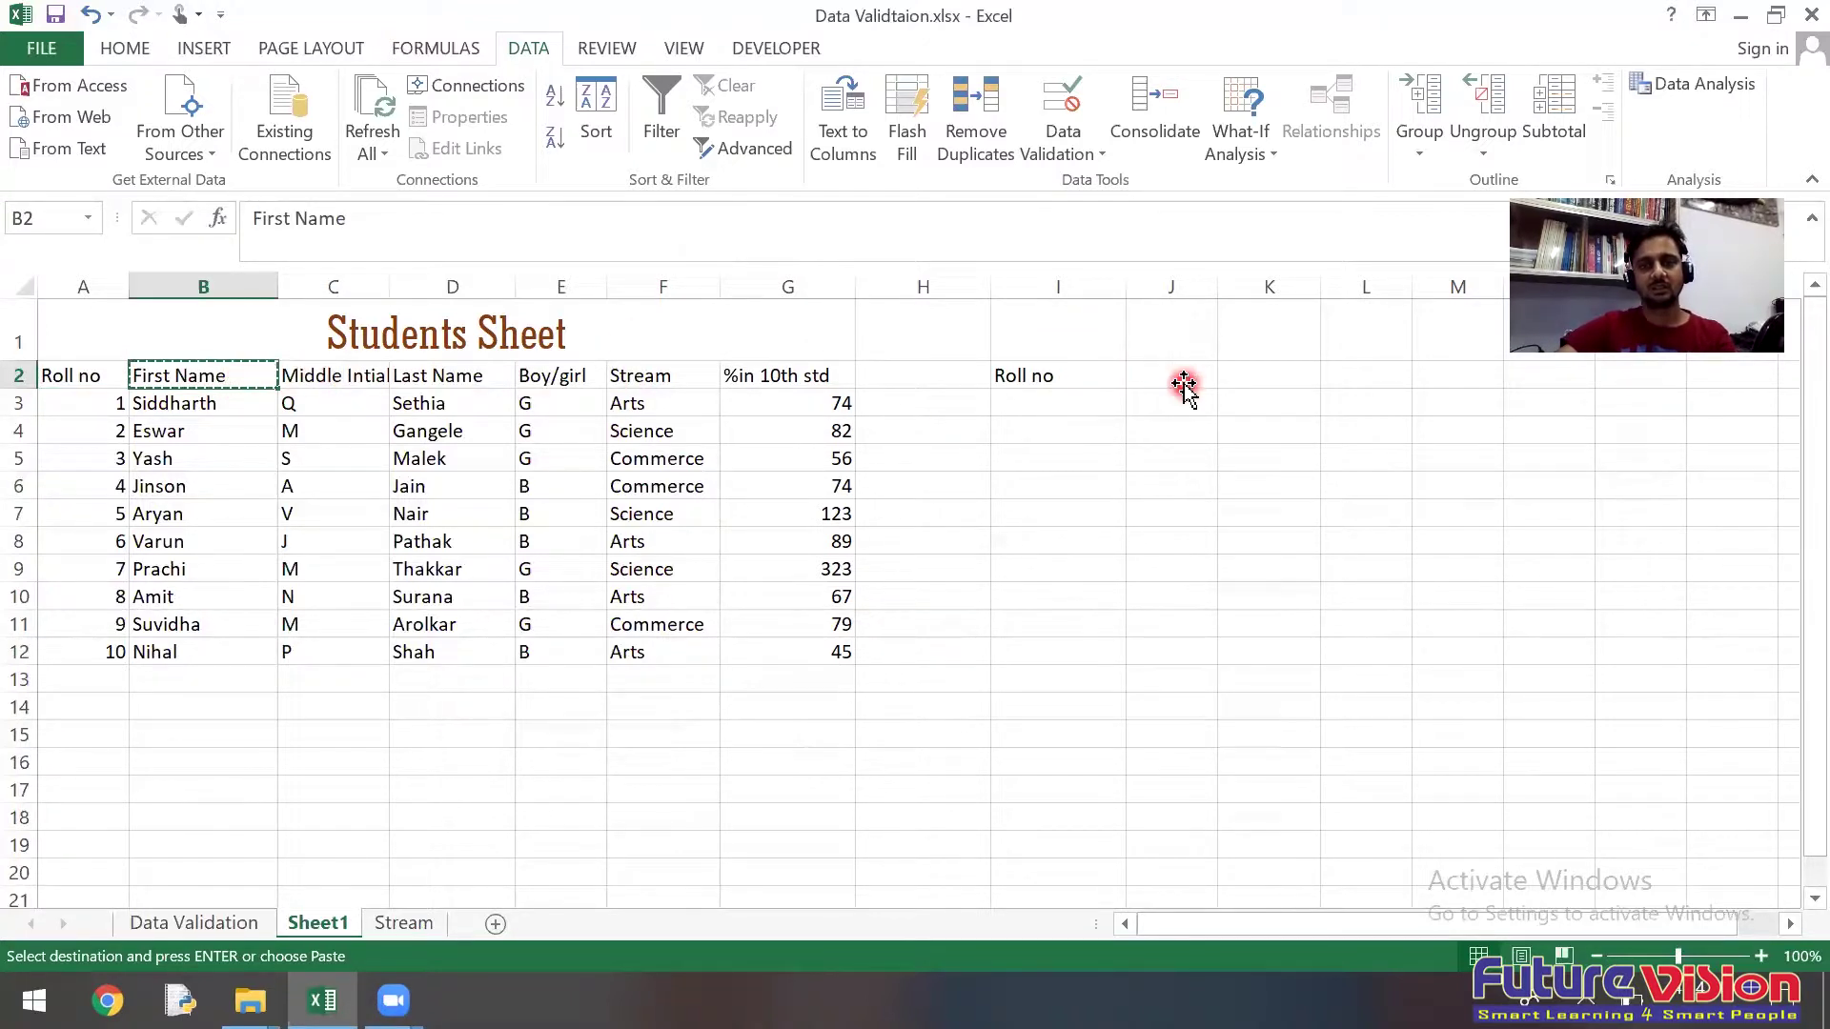
pyautogui.click(1182, 381)
pyautogui.hotkey('ctrl', 'v')
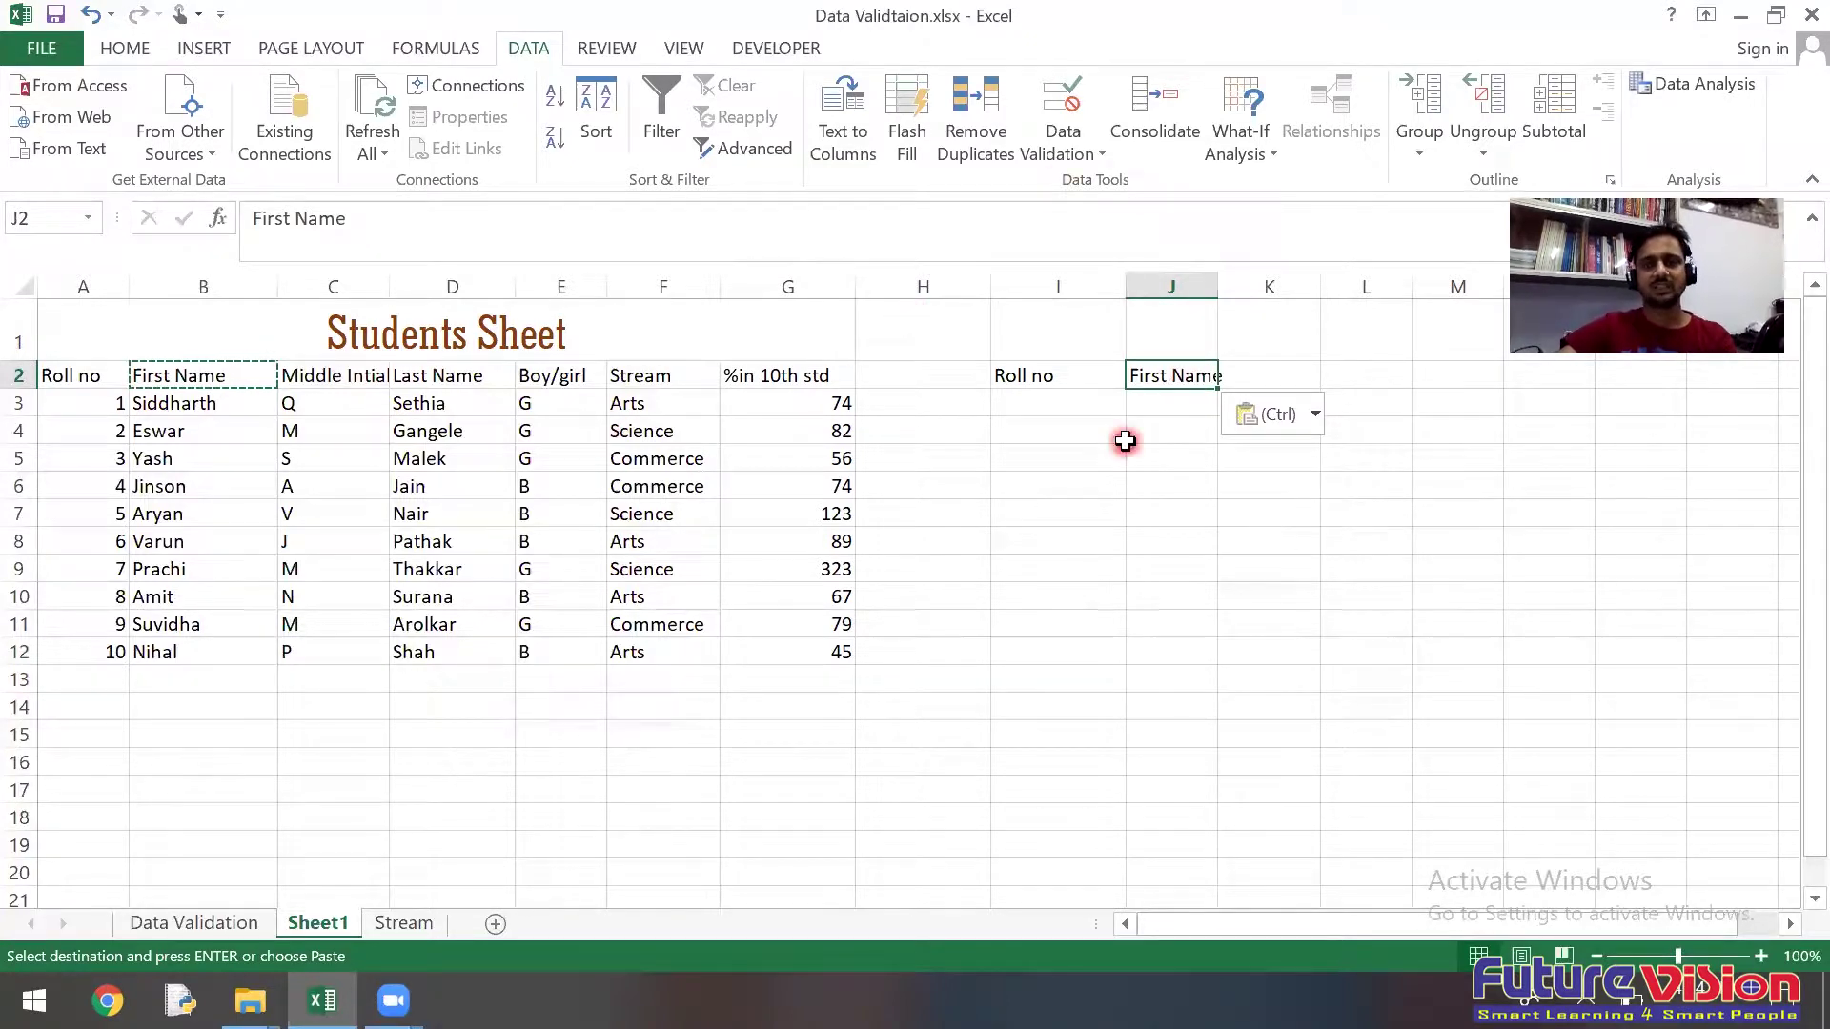
pyautogui.doubleClick(1217, 283)
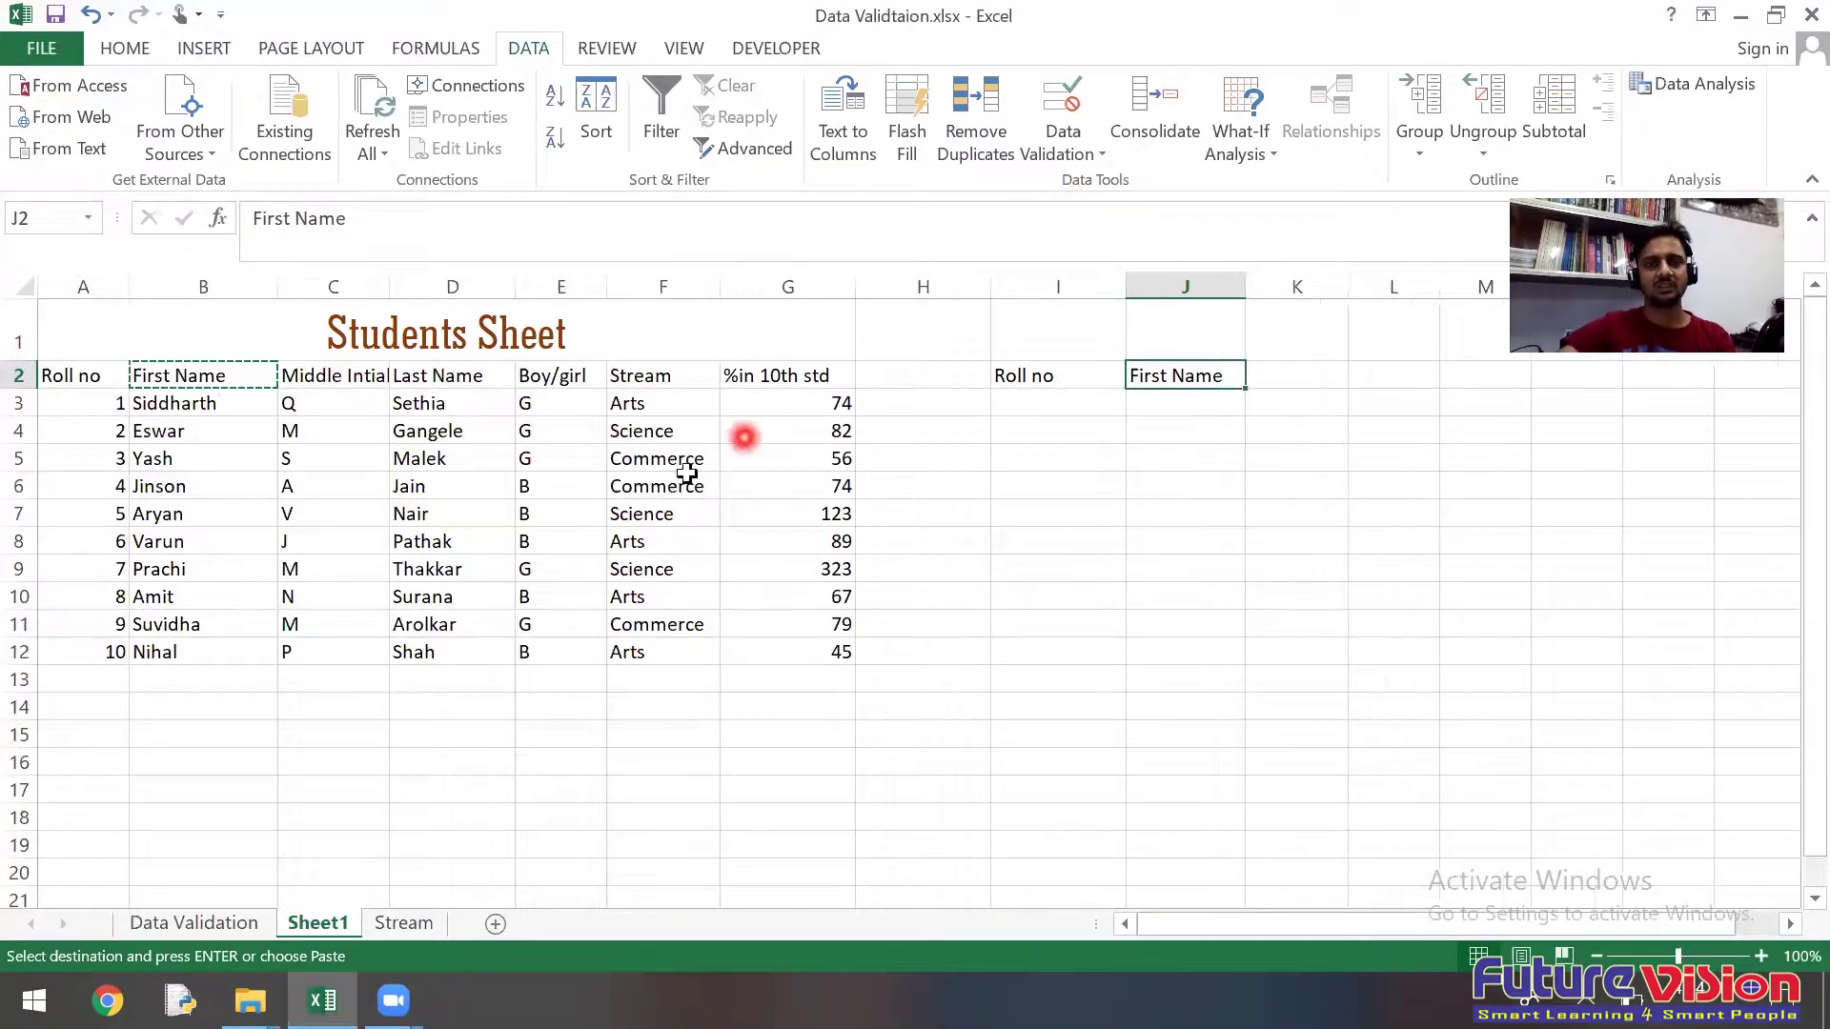
# Step: Copy the Stream and %in 10th std headers into K2 and L2
pyautogui.click(666, 374)
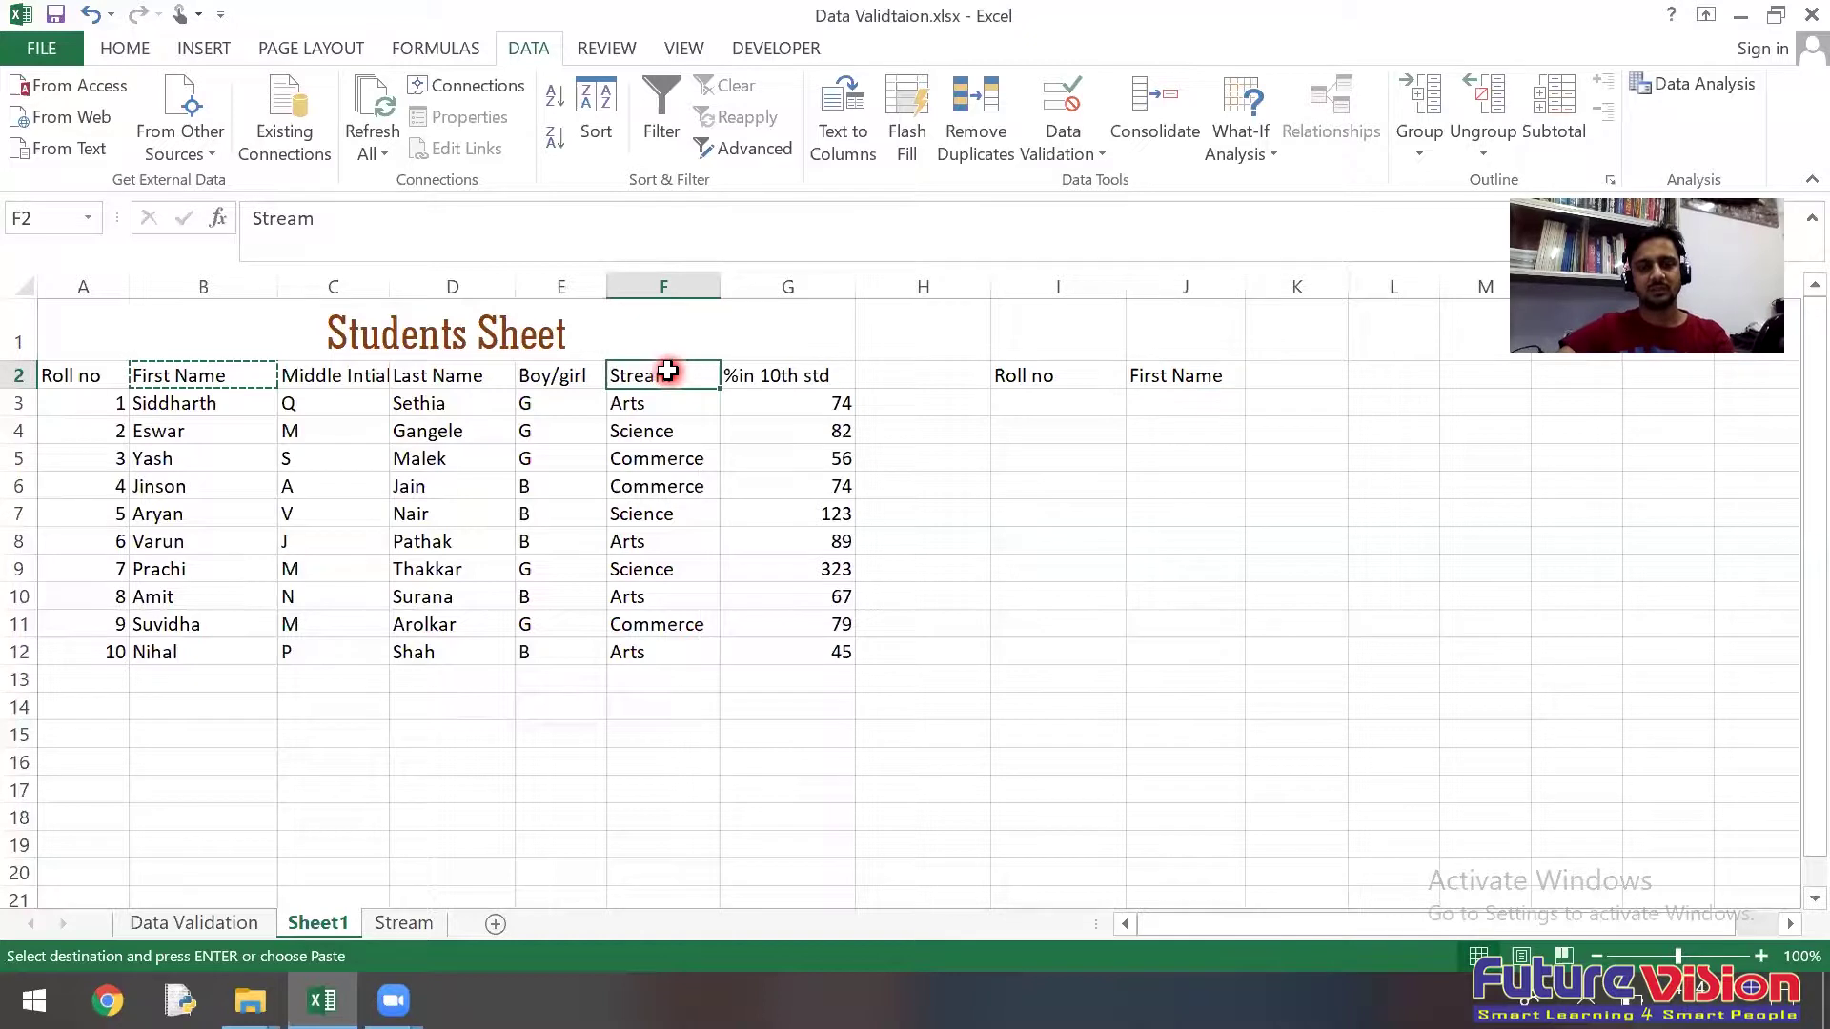
pyautogui.hotkey('ctrl', 'c')
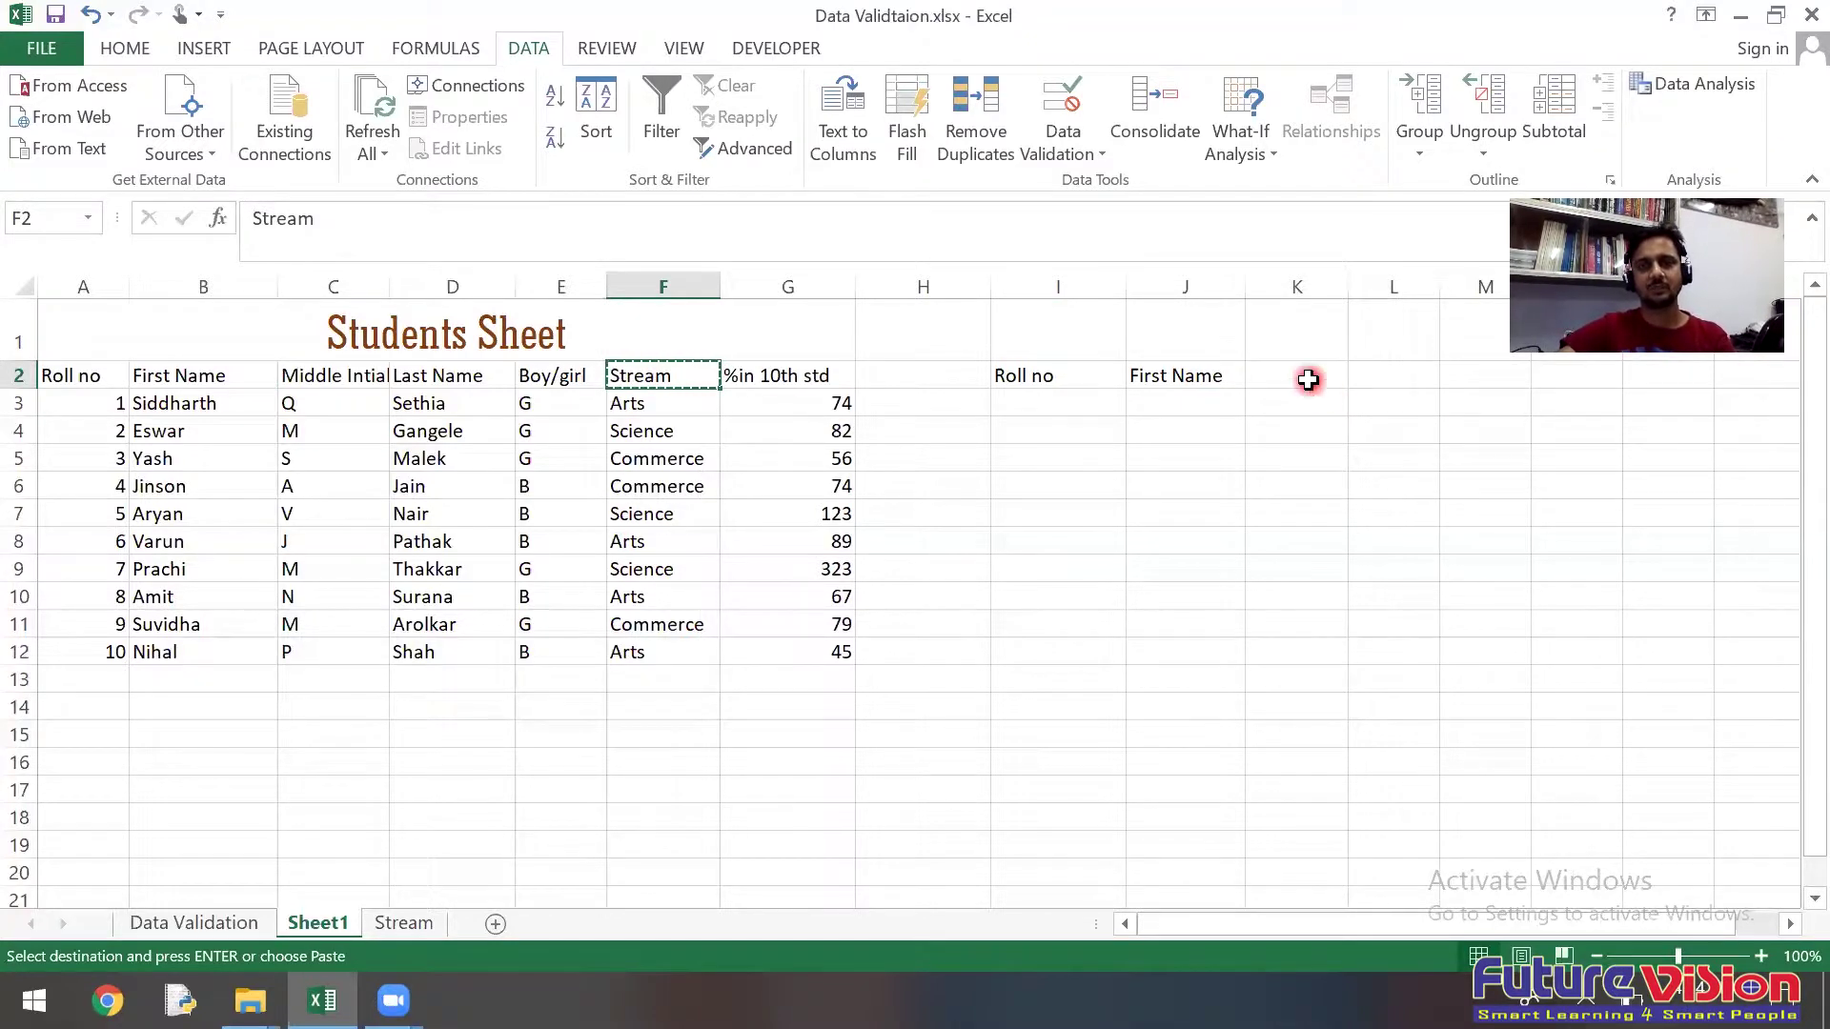
pyautogui.click(1308, 379)
pyautogui.hotkey('ctrl', 'v')
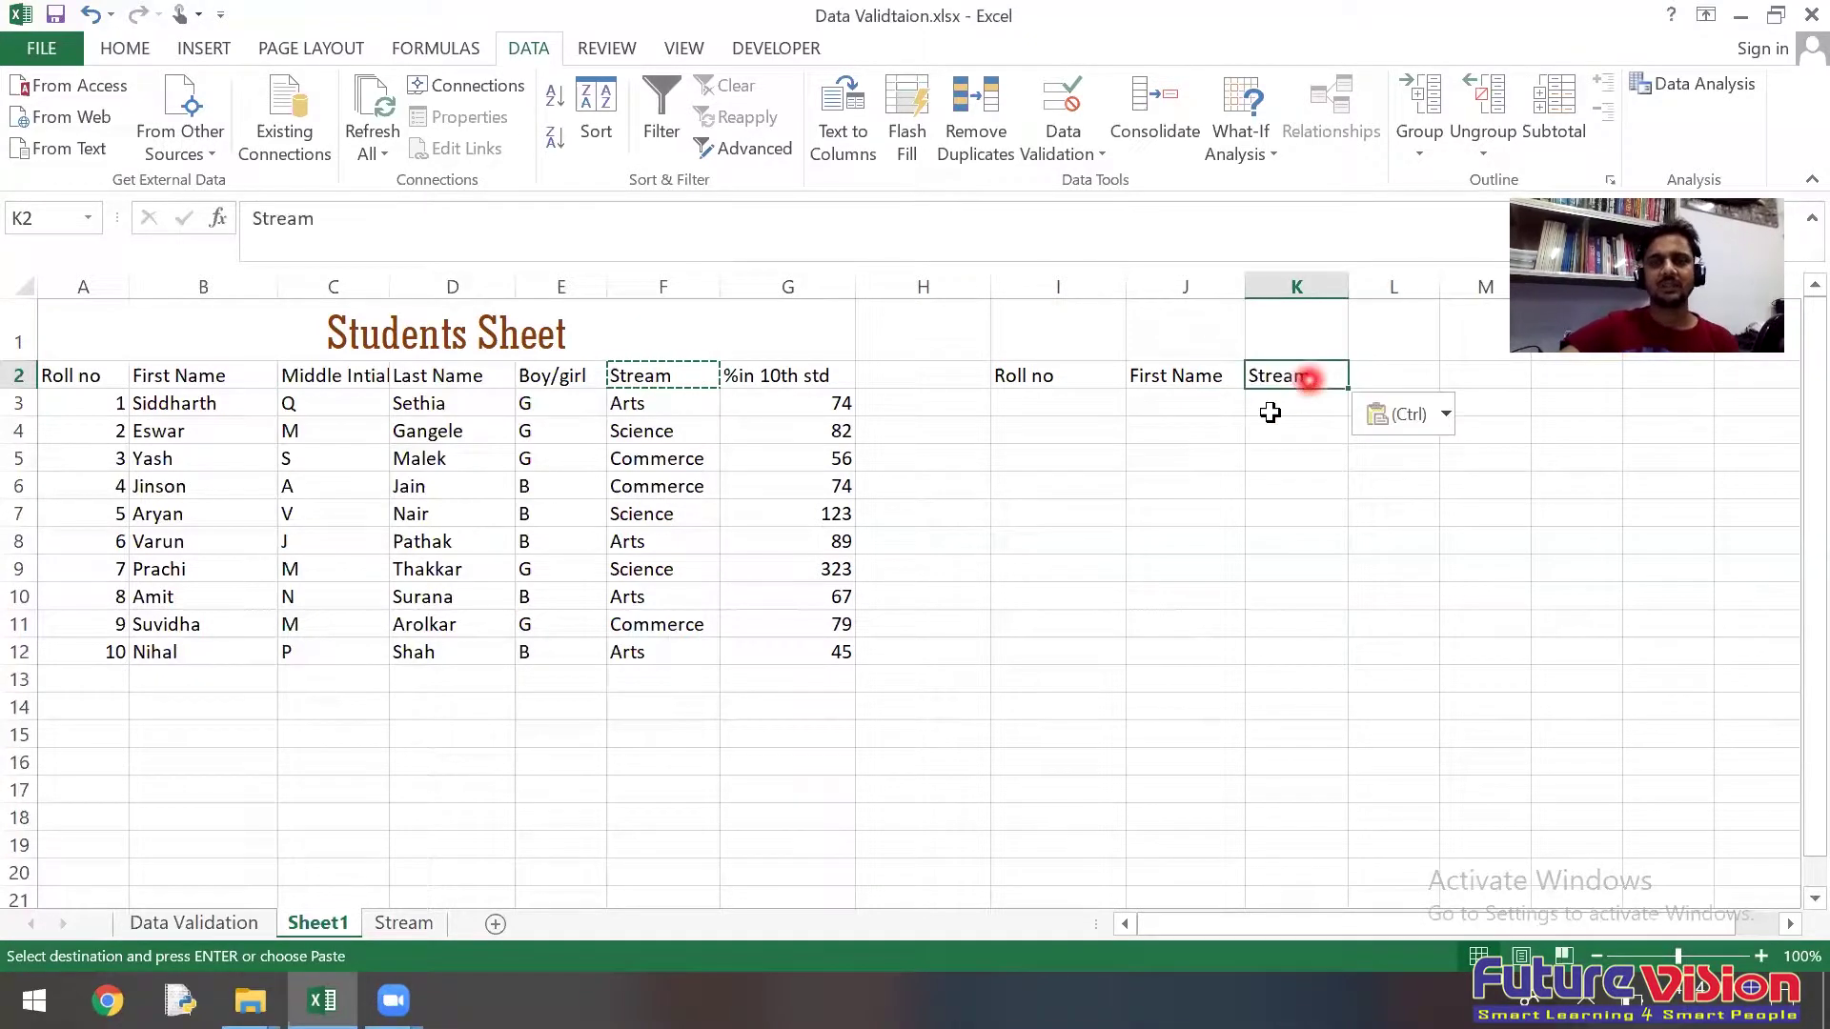
pyautogui.click(781, 381)
pyautogui.hotkey('ctrl', 'c')
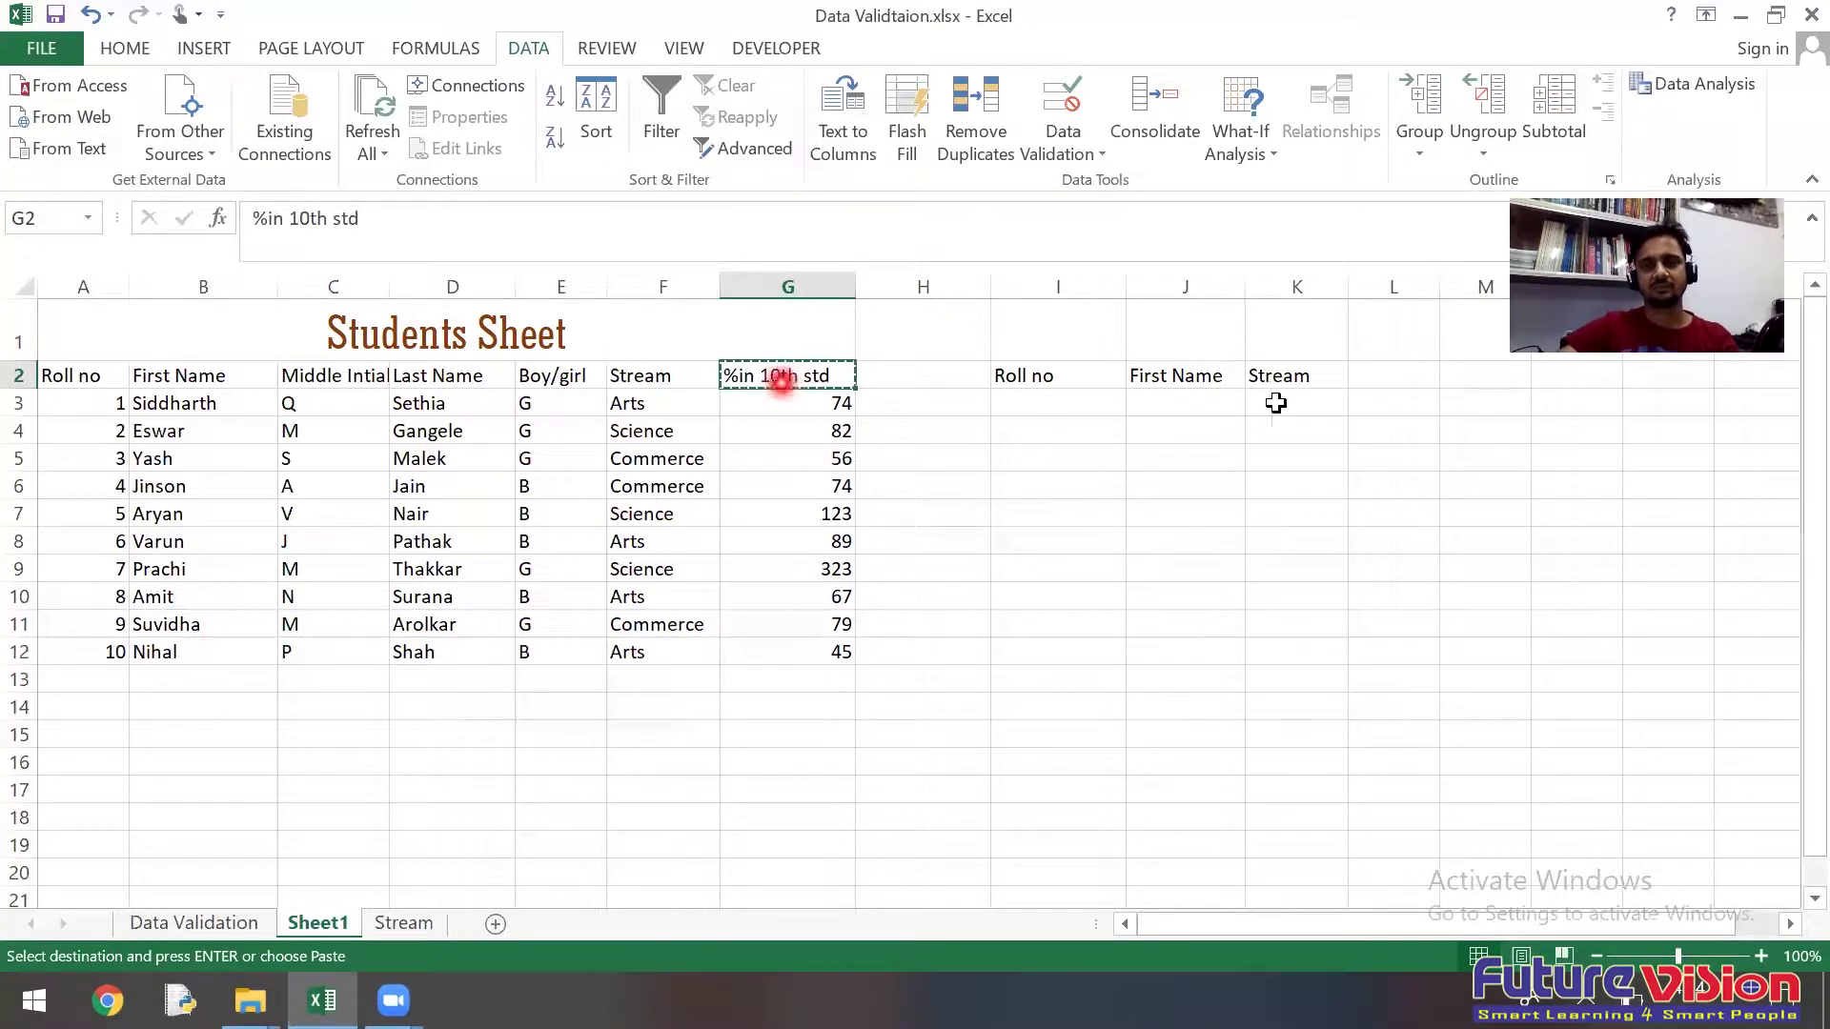
pyautogui.click(1418, 373)
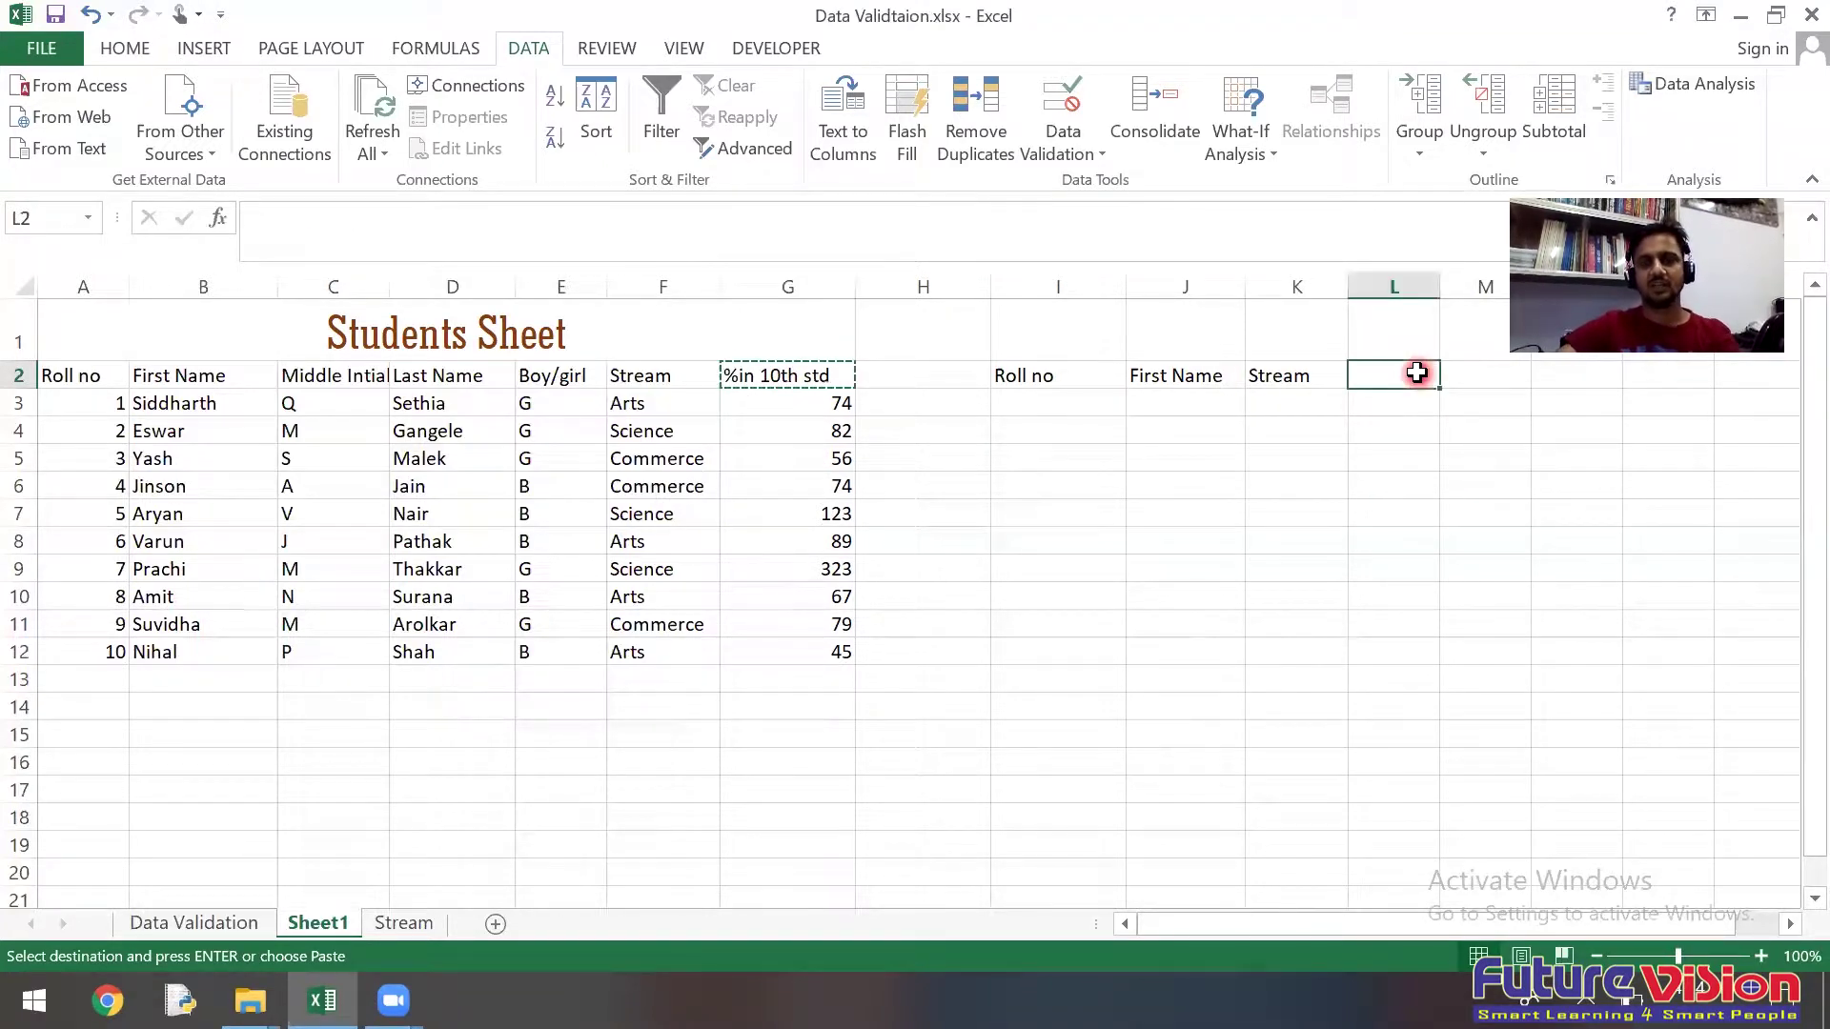
pyautogui.hotkey('ctrl', 'v')
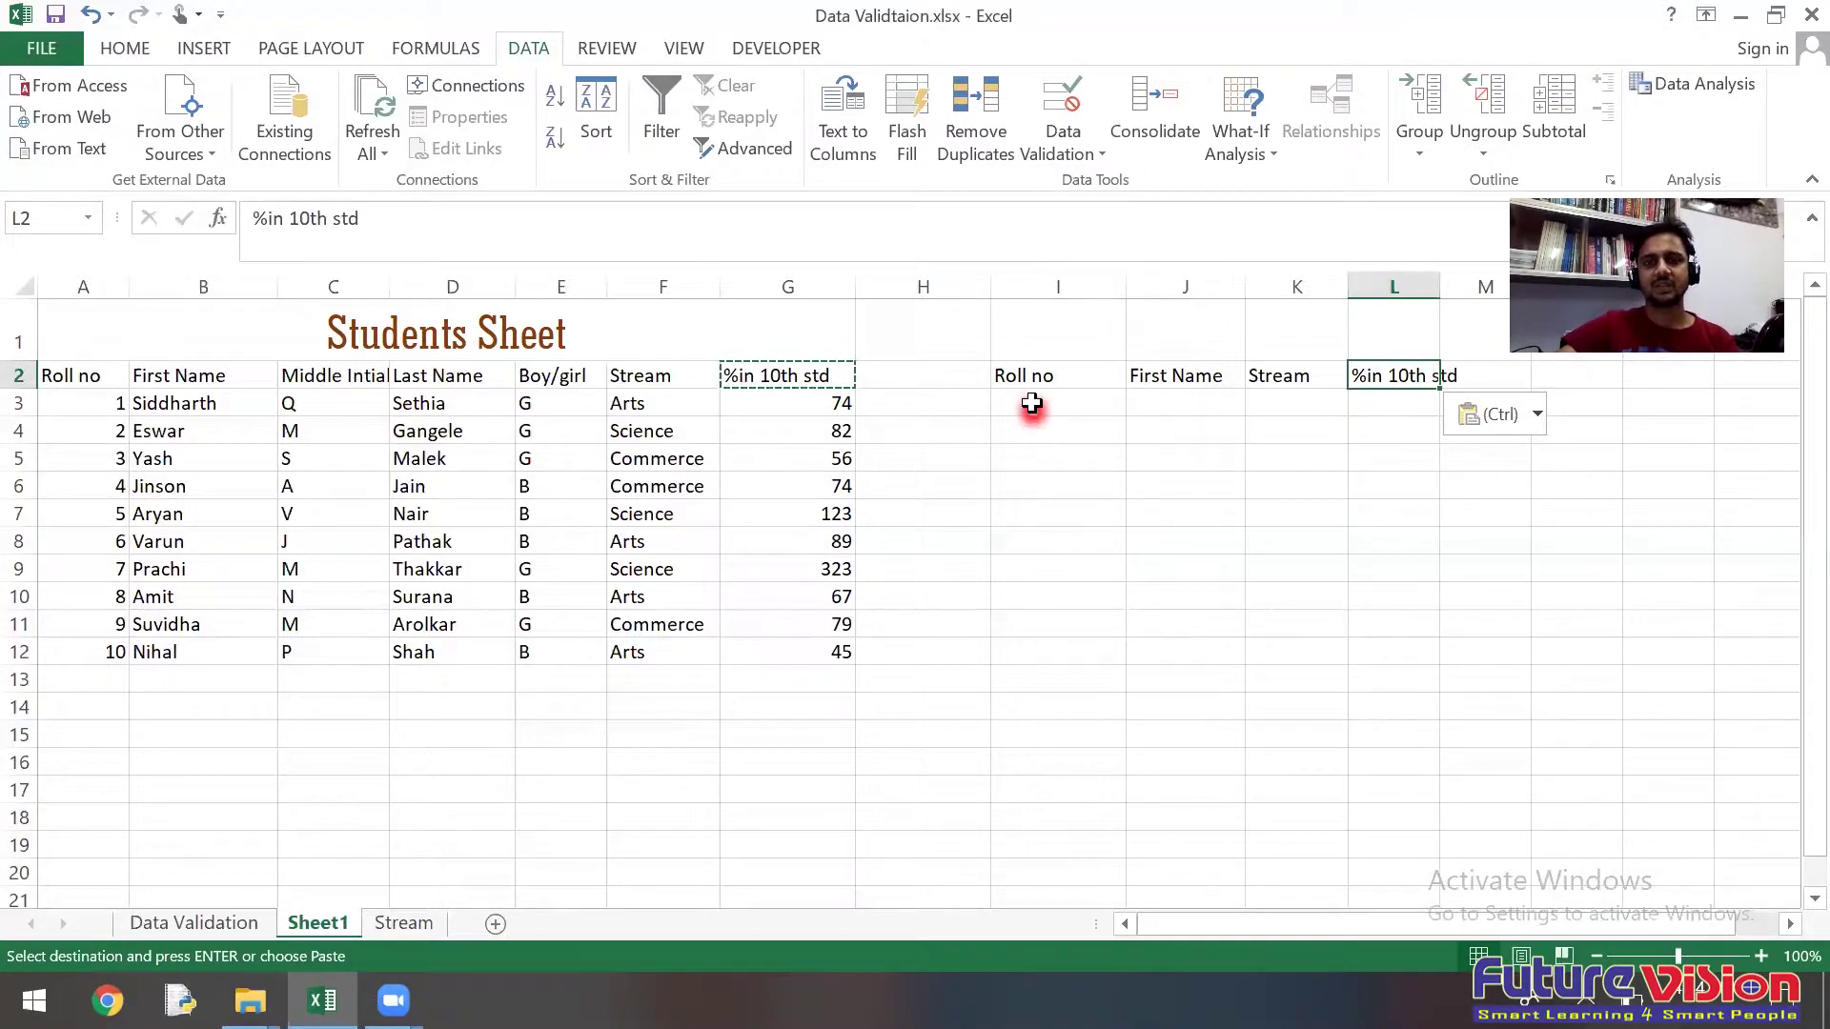
# Step: Enter roll numbers 1, 4 and 7 into I3:I5
pyautogui.click(1032, 403)
pyautogui.write('1')
pyautogui.press('Return')
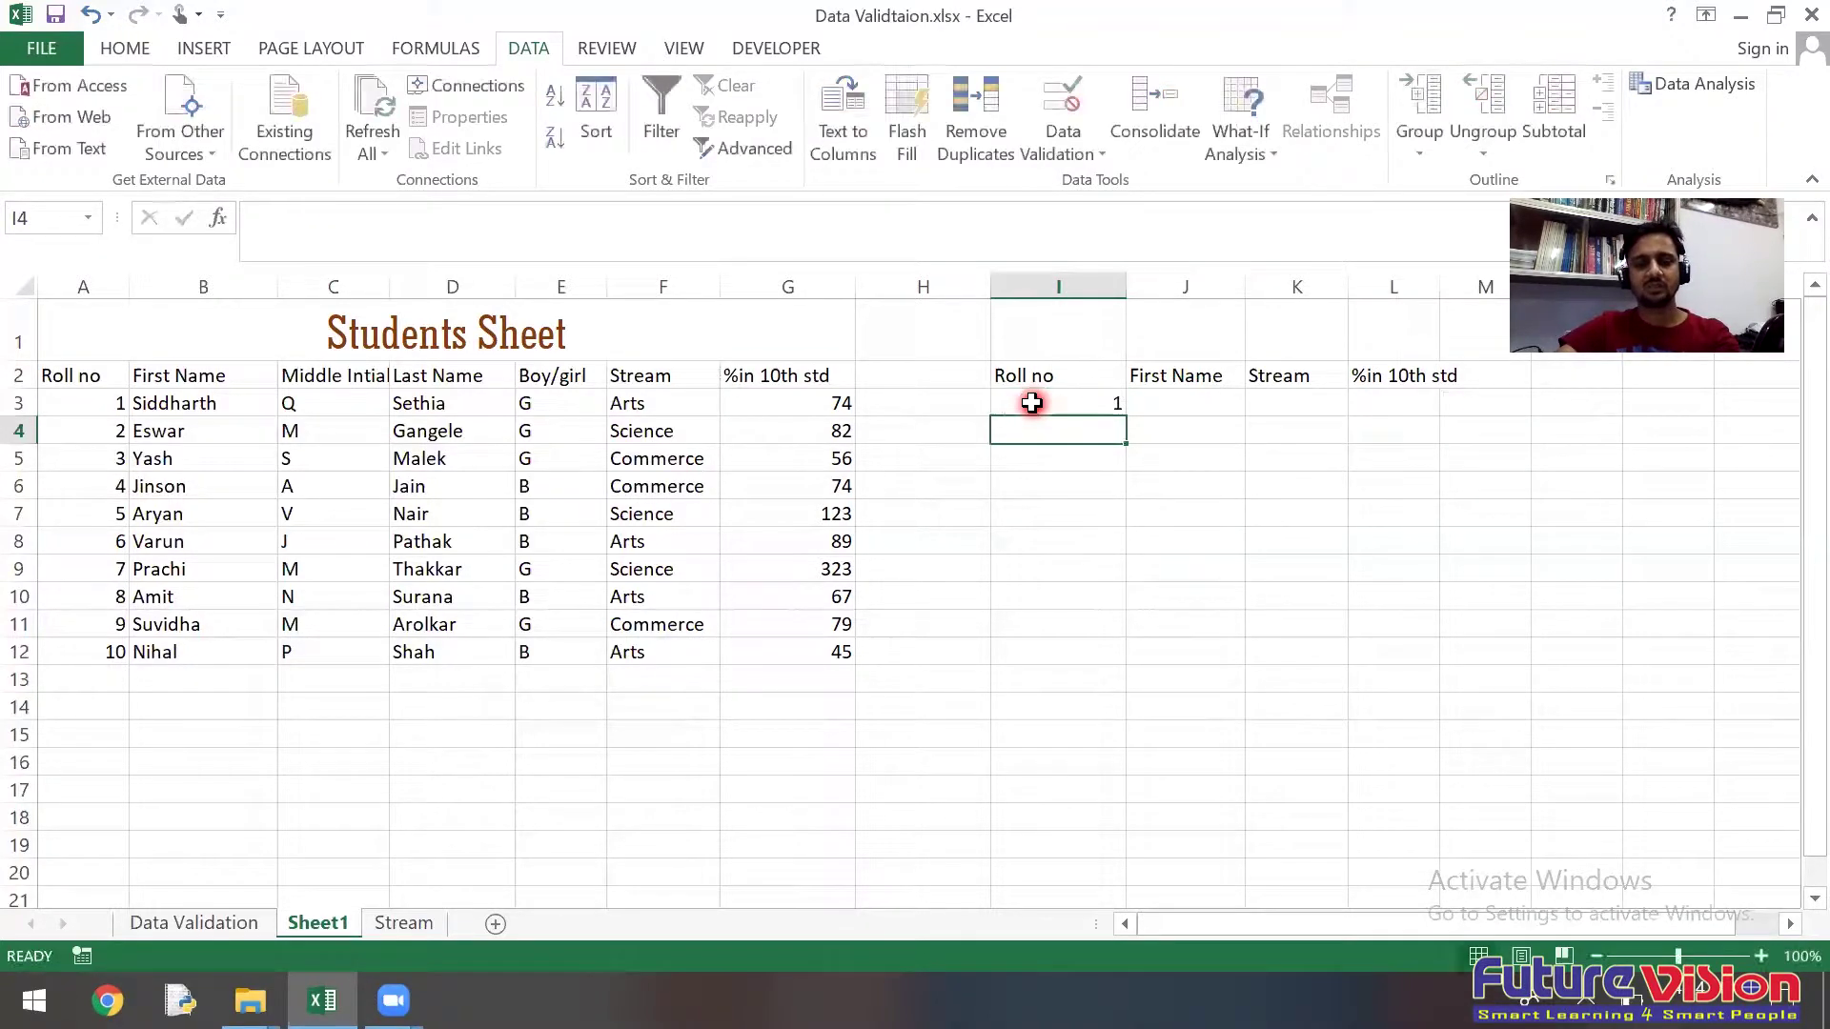
pyautogui.write('4')
pyautogui.press('Return')
pyautogui.write('7')
pyautogui.press('Return')
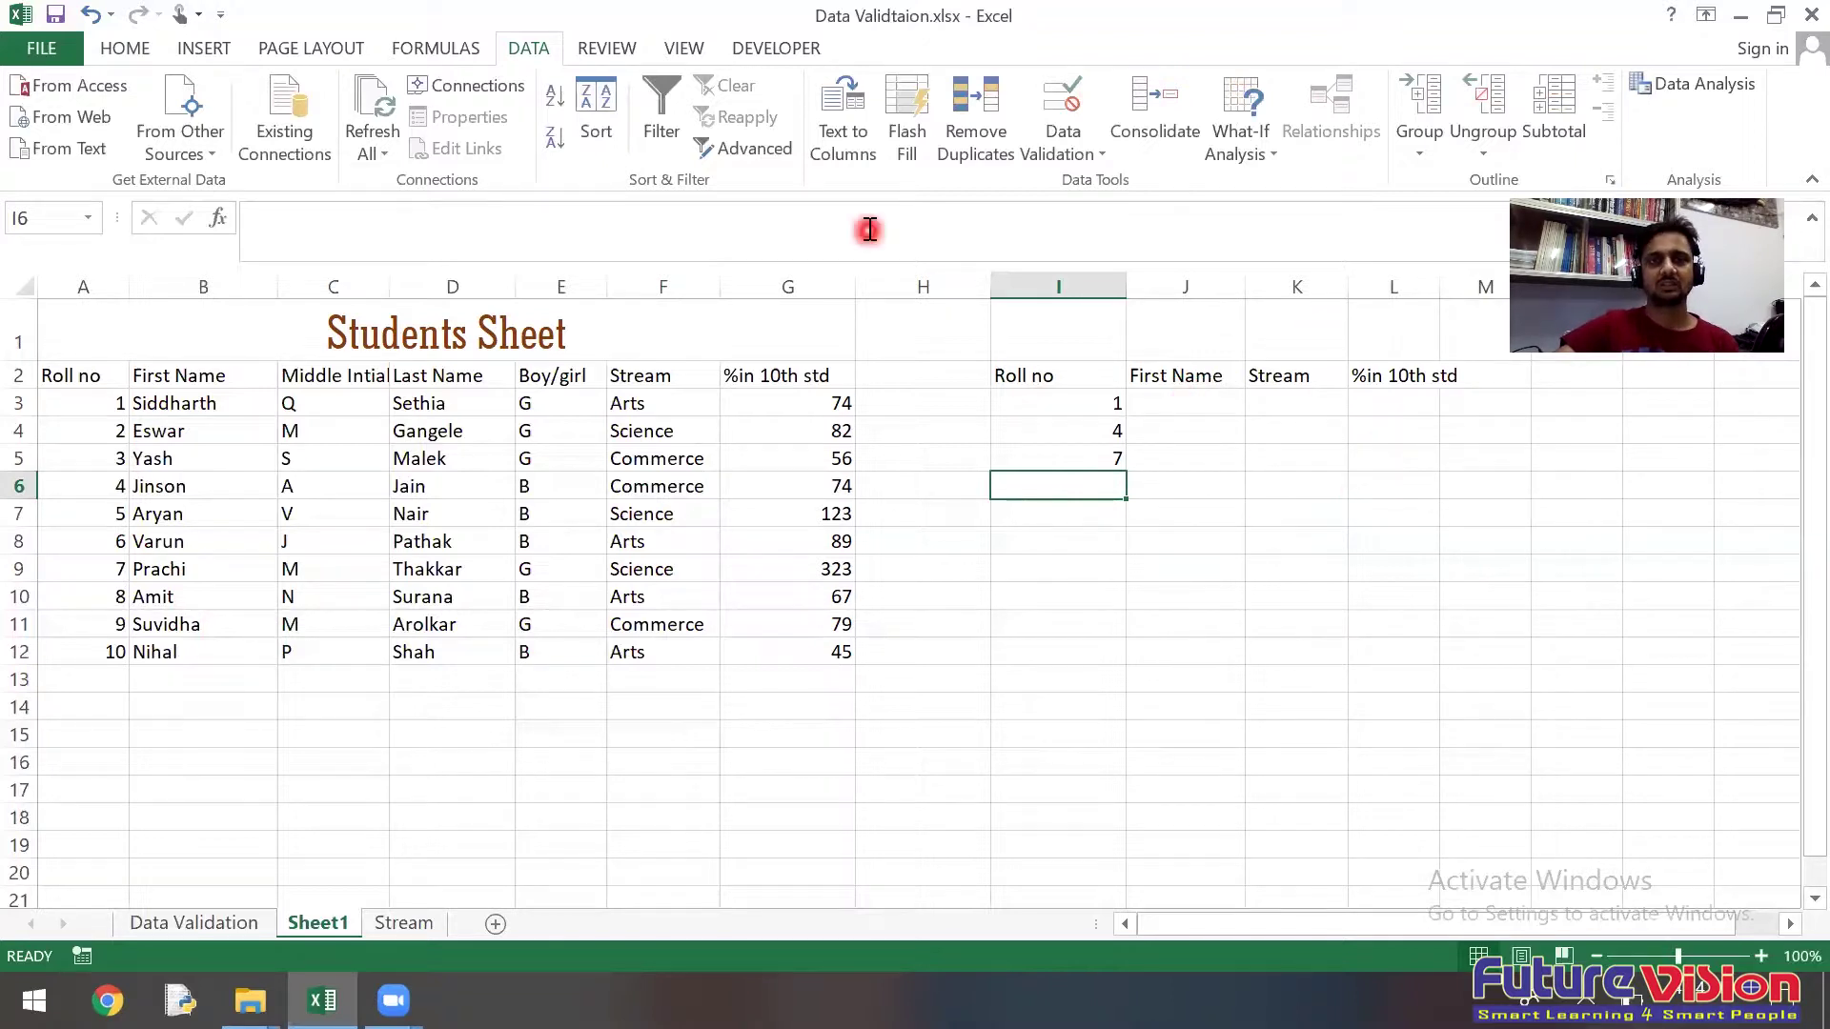
# Step: Set up an Advanced Filter copying to another location with list range A2:G12
pyautogui.click(722, 151)
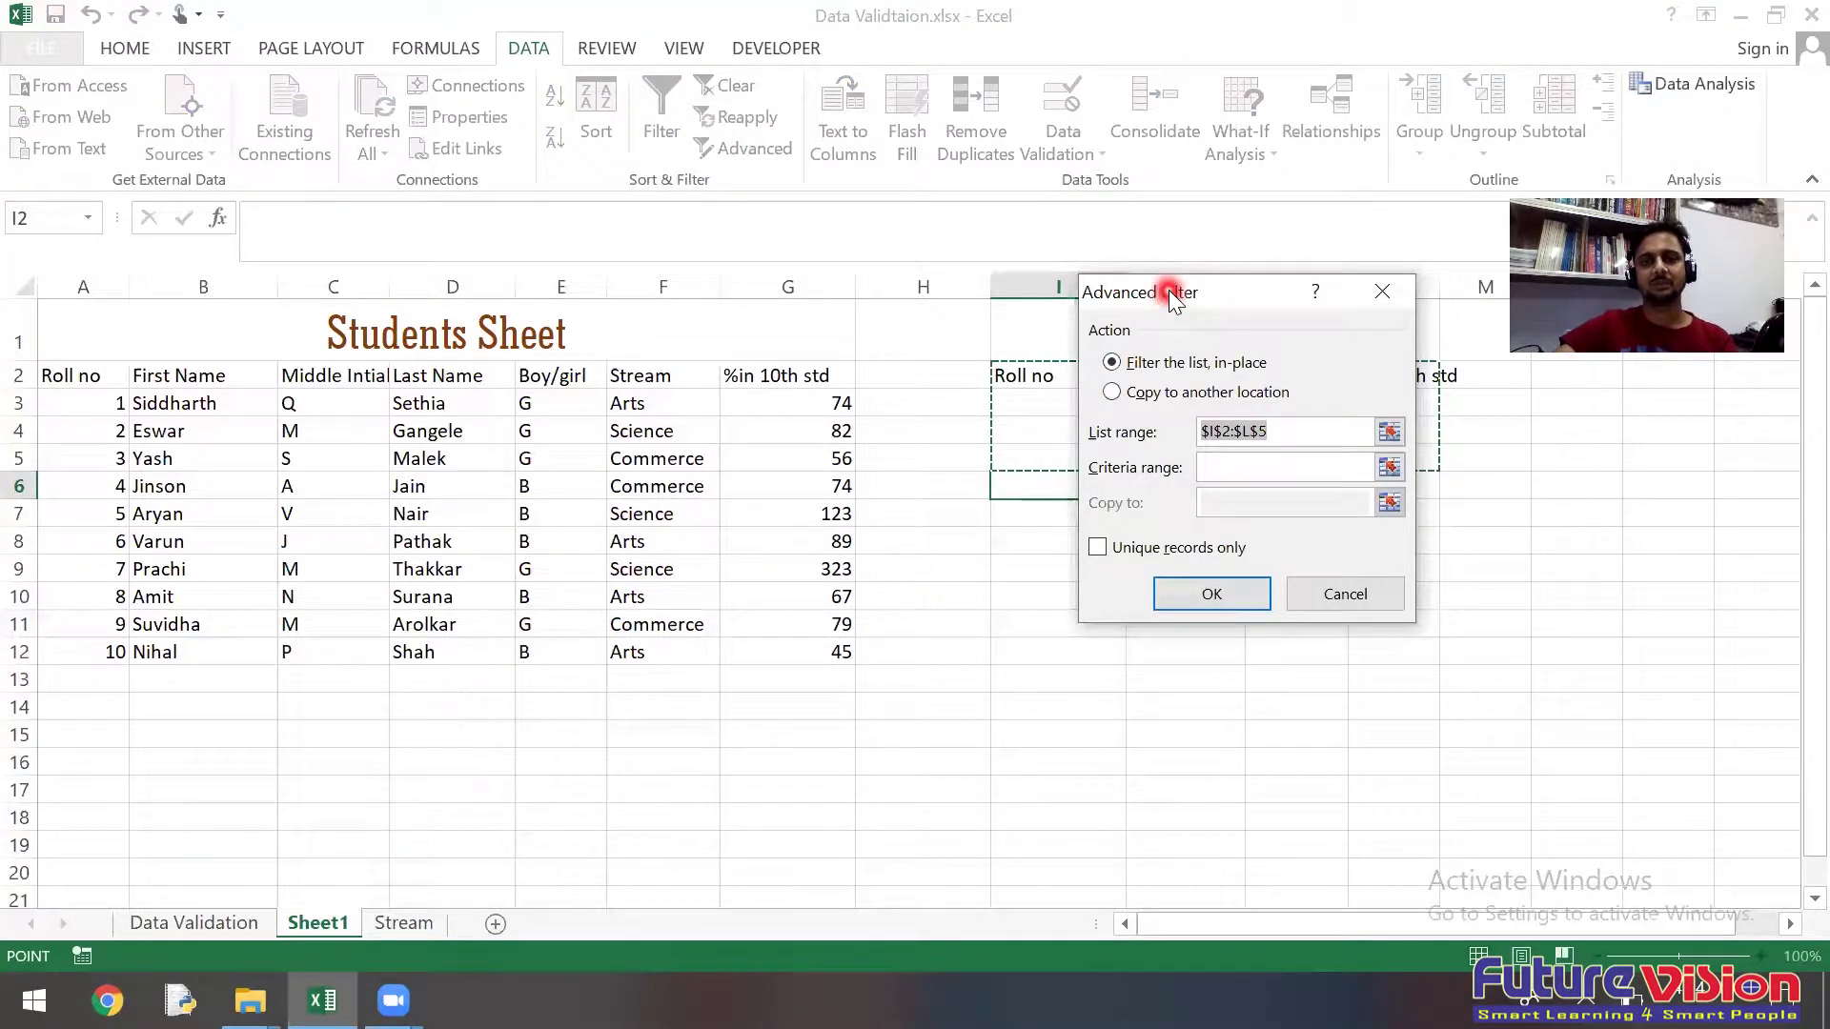
pyautogui.moveTo(1171, 297); pyautogui.dragTo(1061, 525)
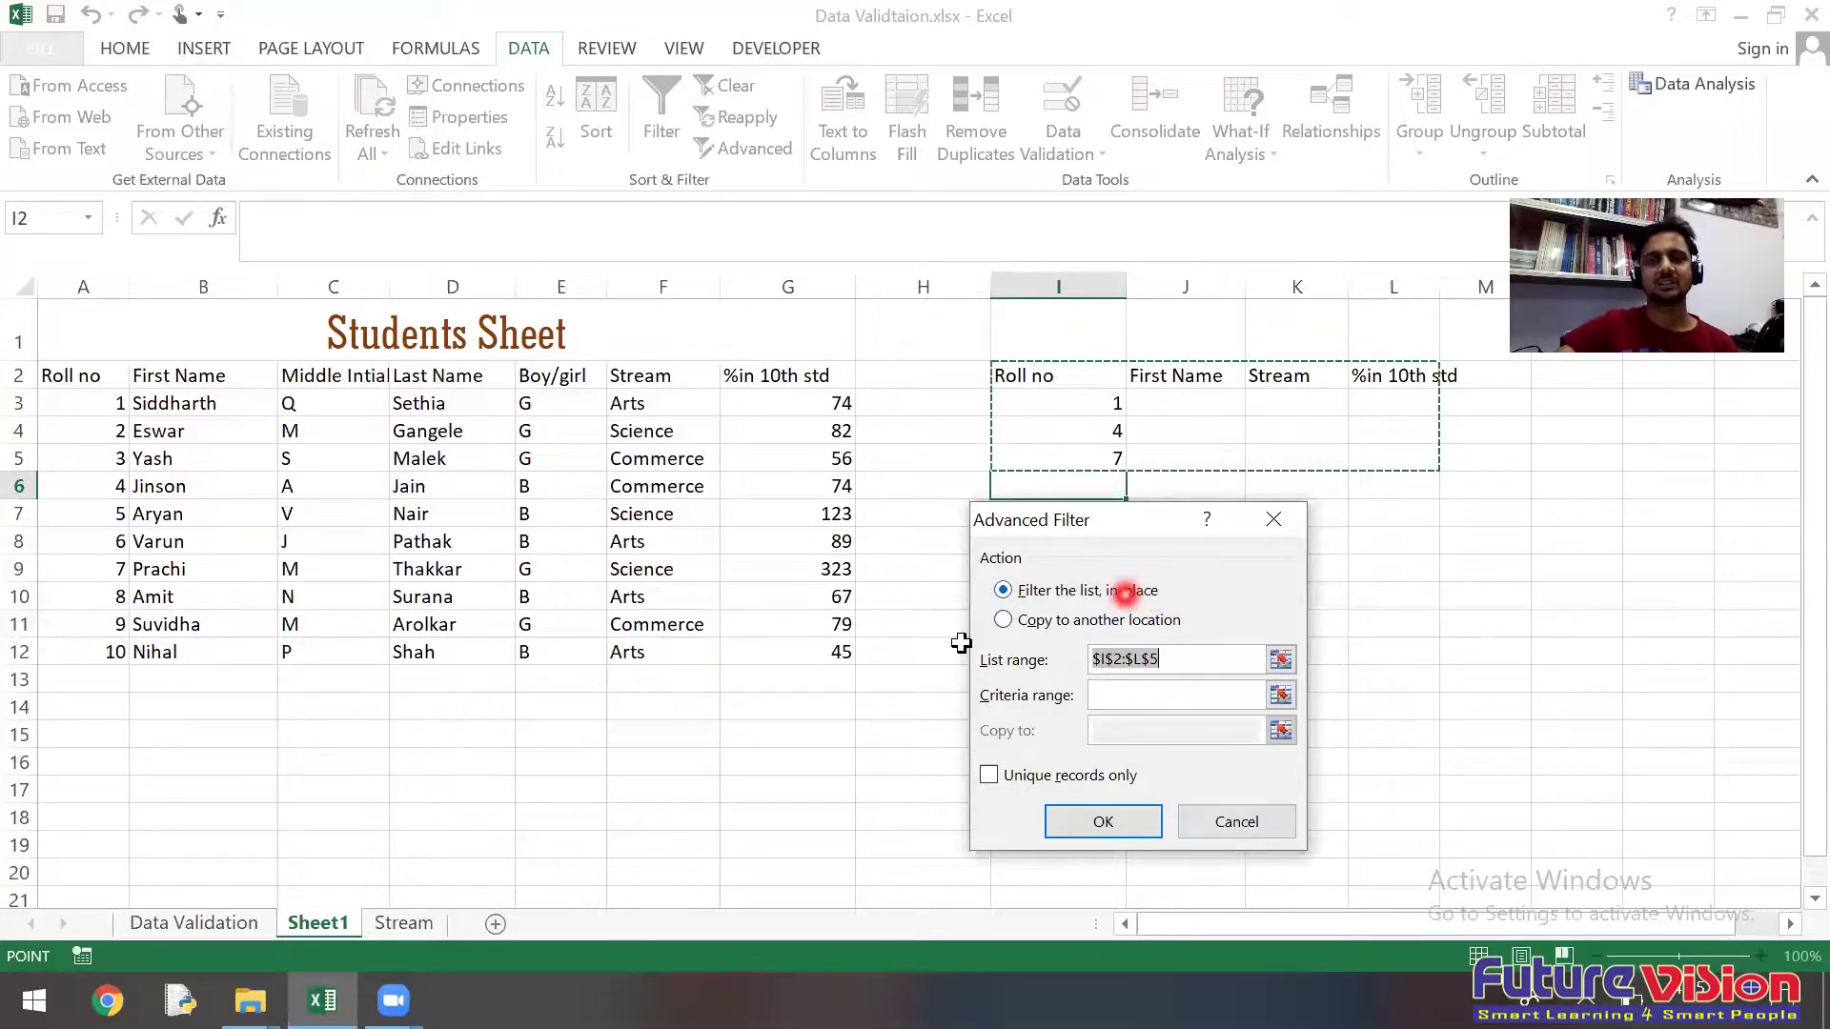
pyautogui.click(1002, 621)
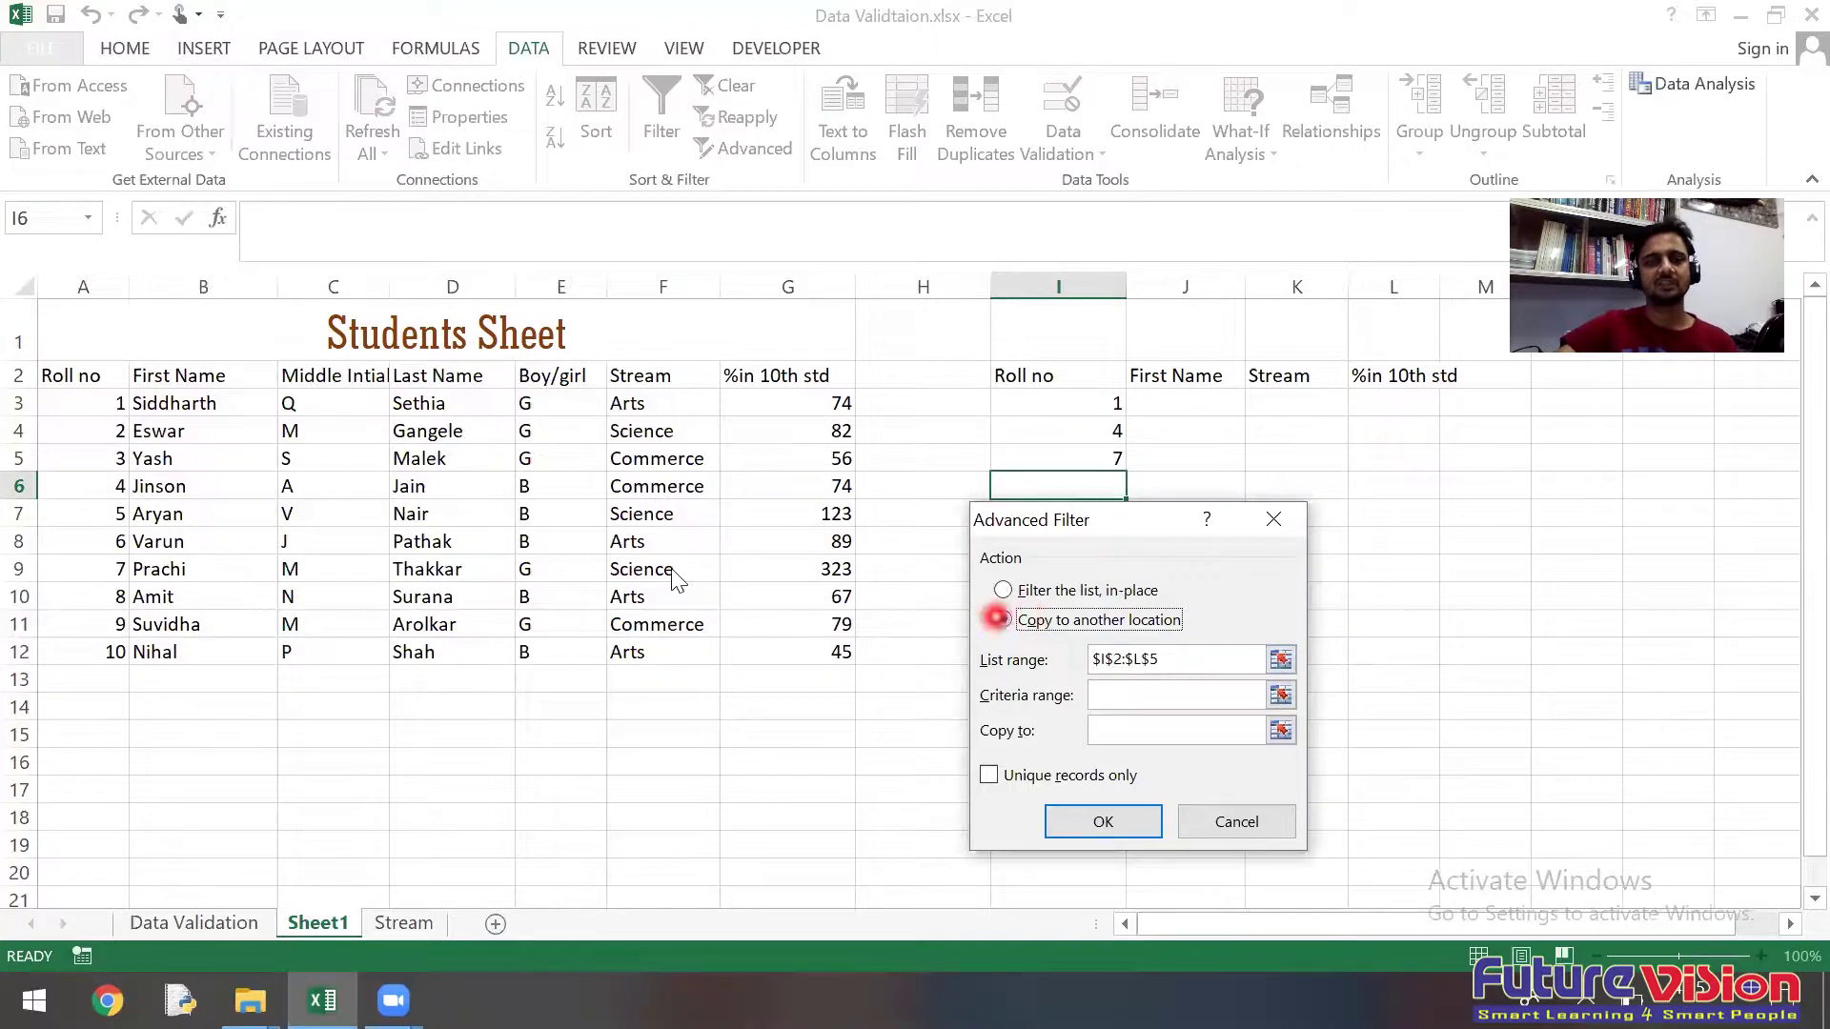
pyautogui.click(1188, 653)
pyautogui.press('BackSpace')
pyautogui.press('BackSpace')
pyautogui.press('BackSpace')
pyautogui.press('BackSpace')
pyautogui.moveTo(44, 357); pyautogui.dragTo(806, 629)
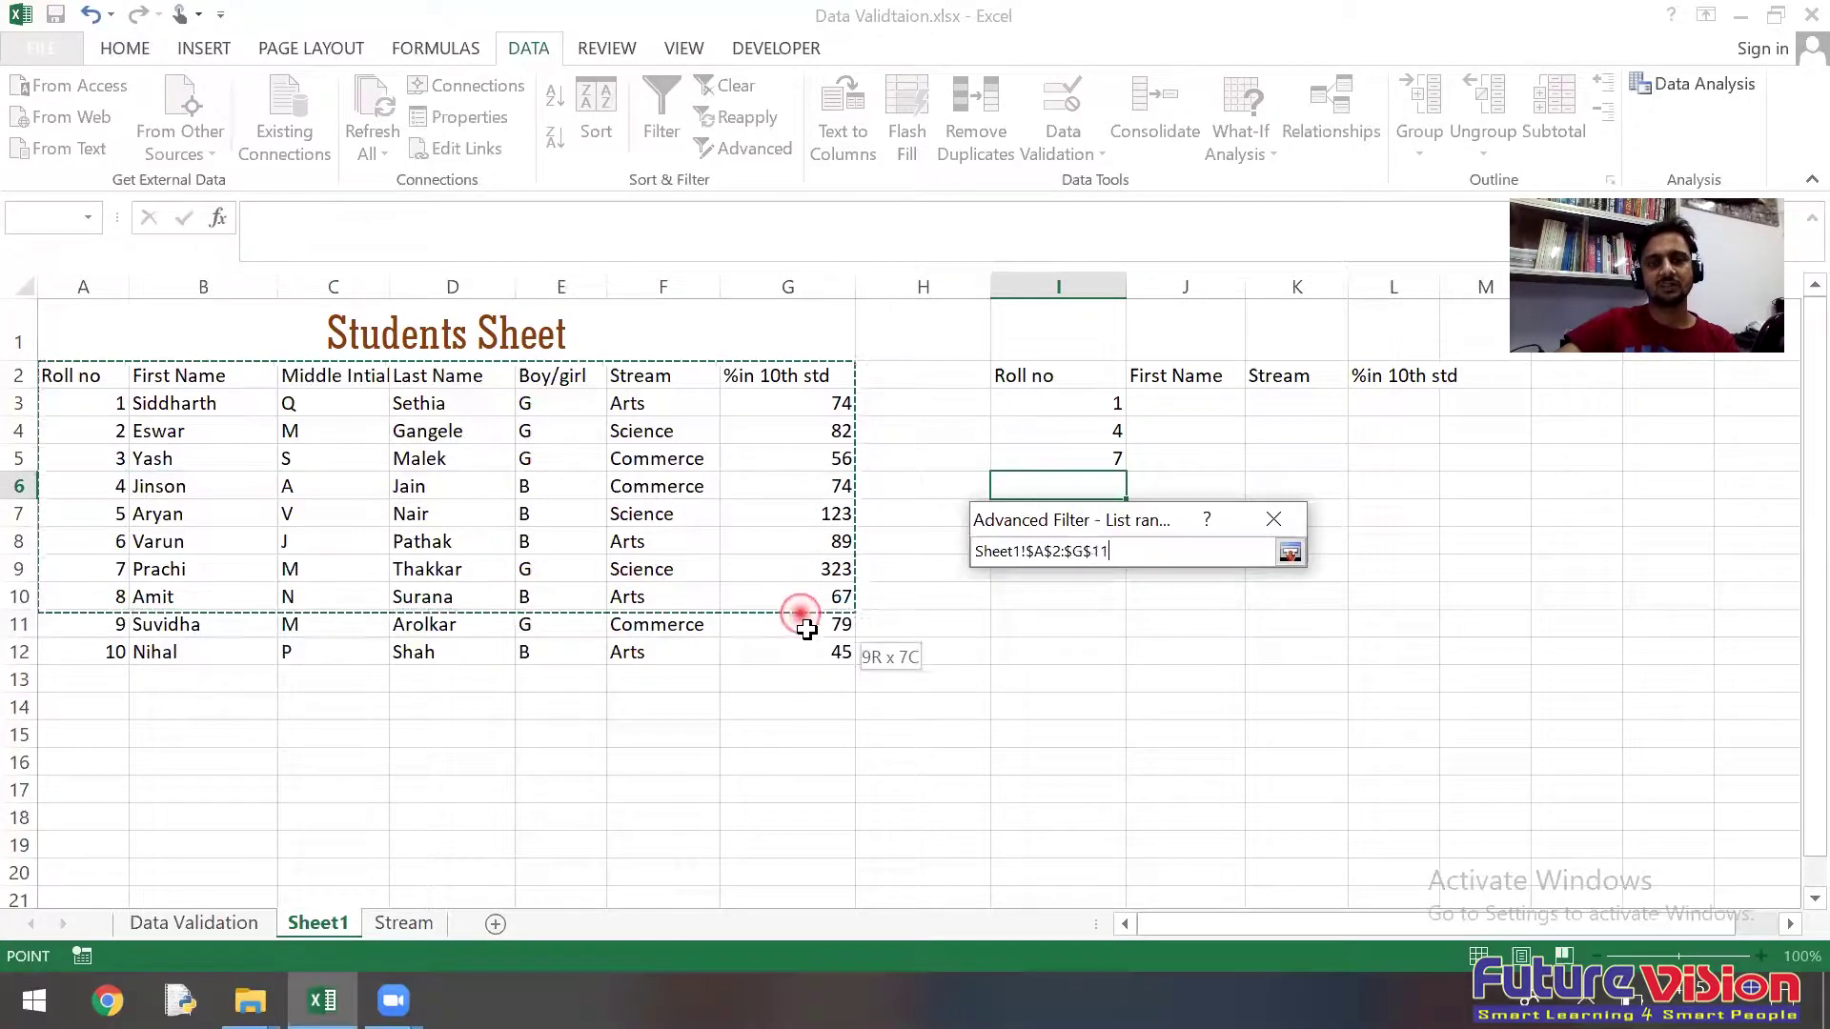
pyautogui.moveTo(806, 629); pyautogui.dragTo(806, 652)
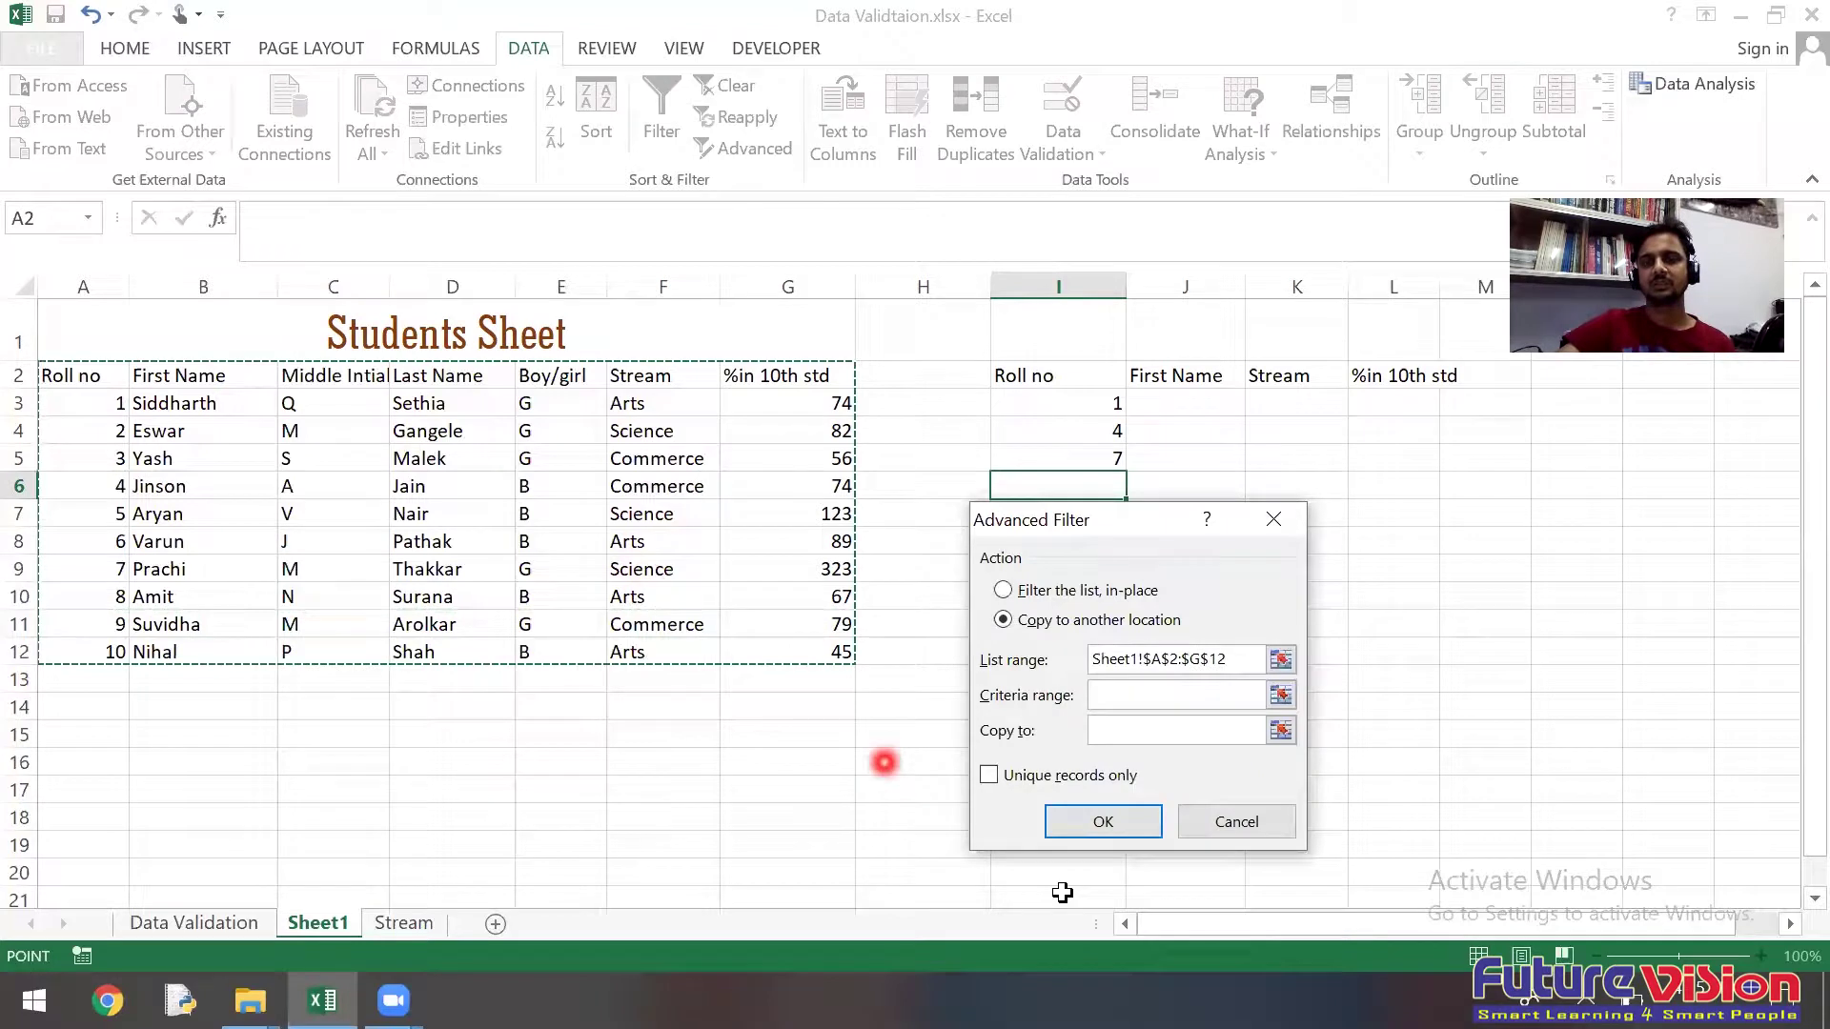
# Step: Use criteria range I2:I5 and copy-to range J2:L2, then run the filter
pyautogui.click(1177, 695)
pyautogui.click(1037, 374)
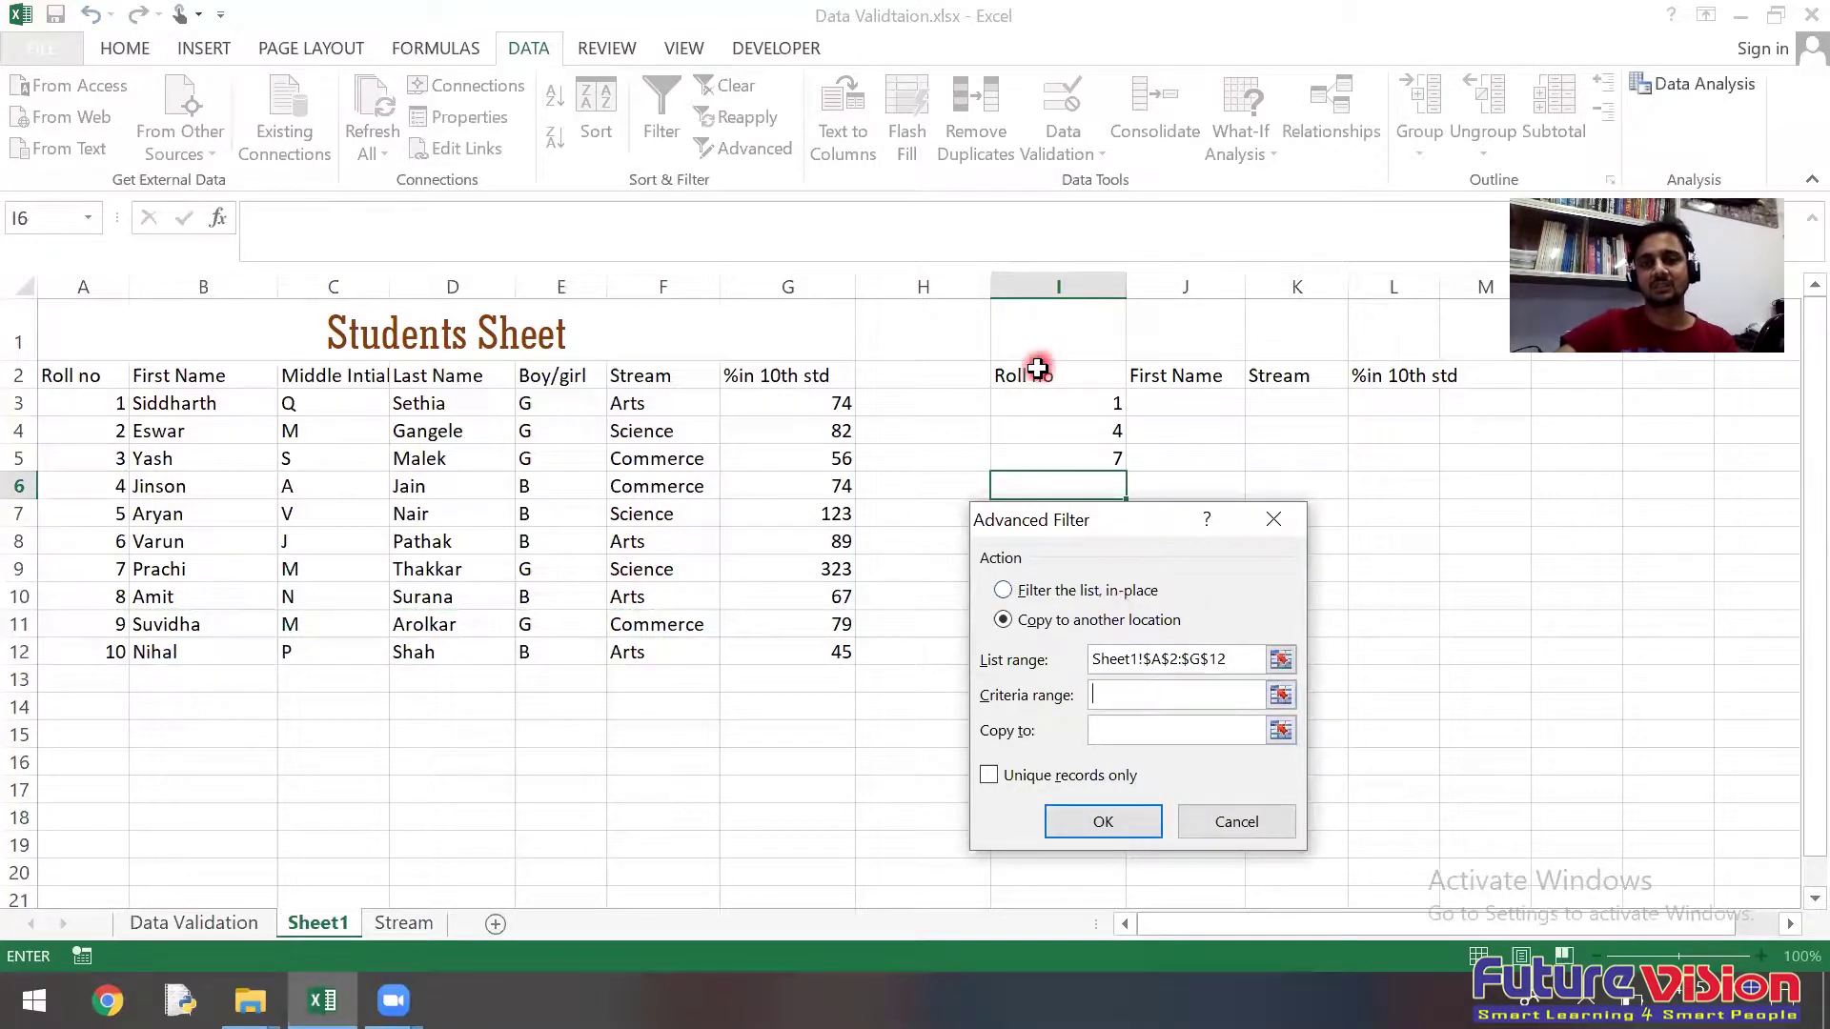
pyautogui.moveTo(1037, 373); pyautogui.dragTo(1054, 447)
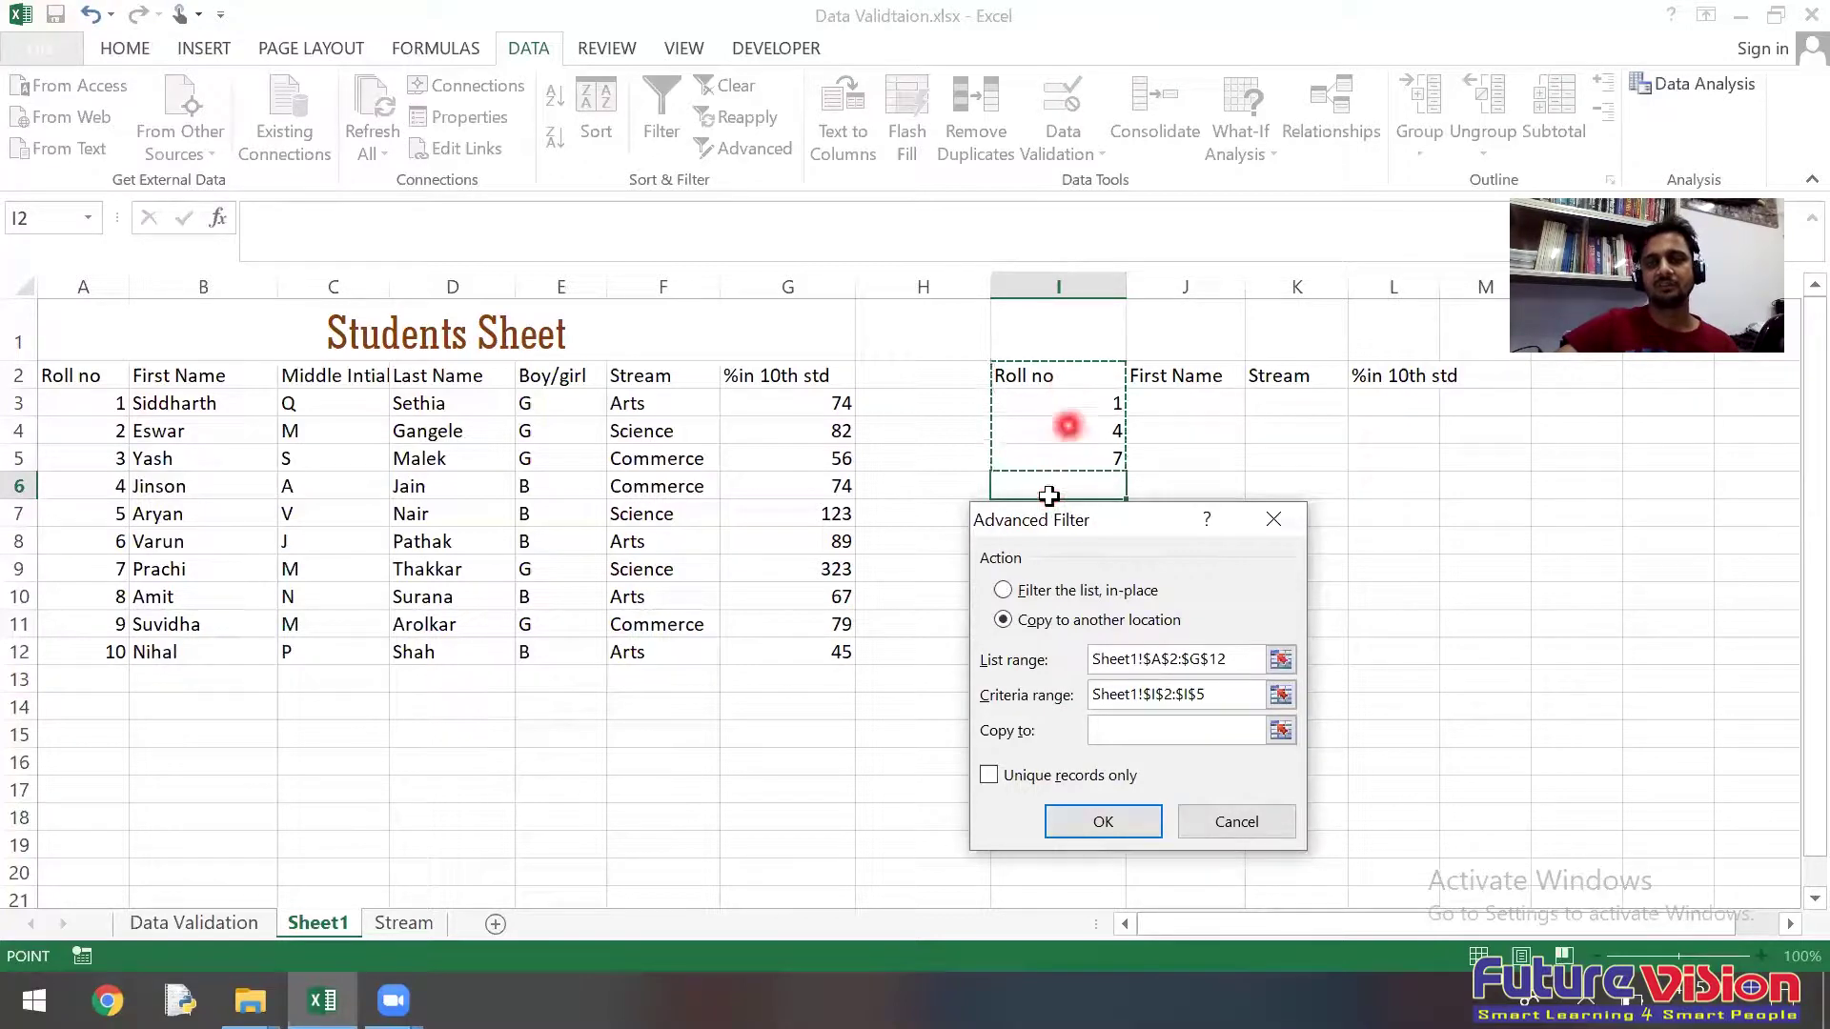
pyautogui.click(1128, 730)
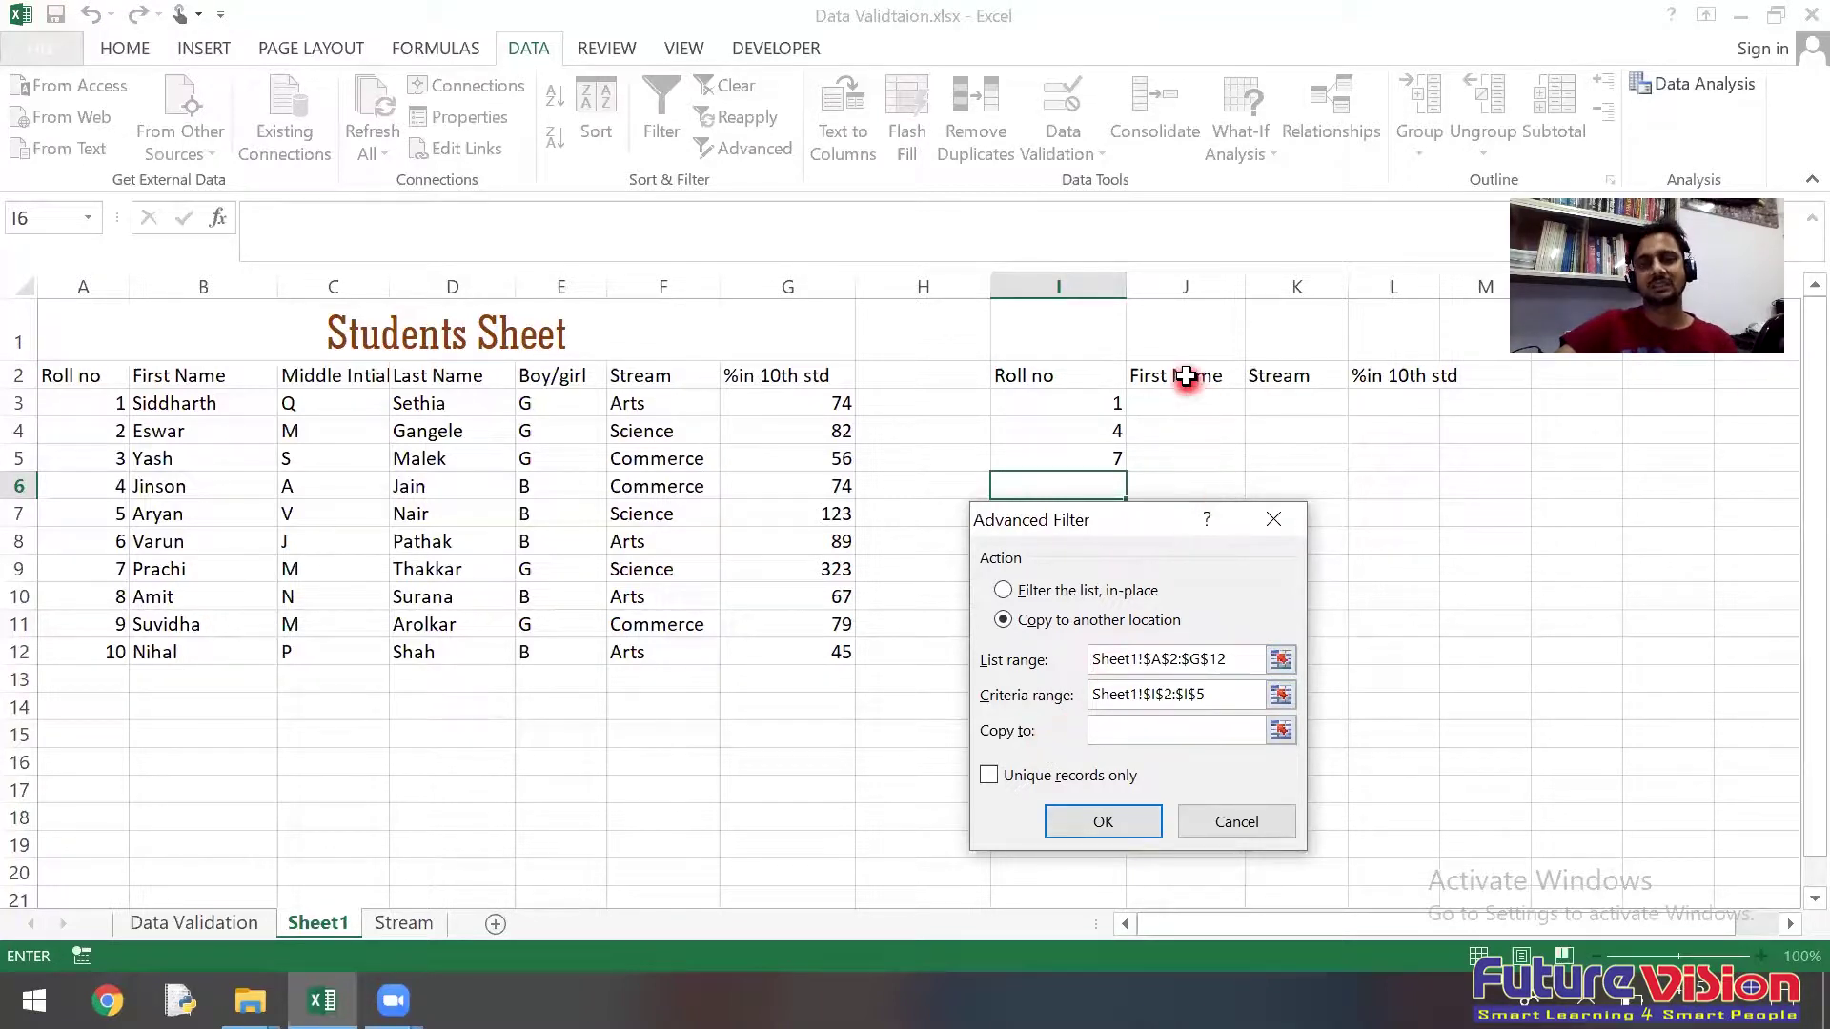
pyautogui.moveTo(1185, 376); pyautogui.dragTo(1394, 367)
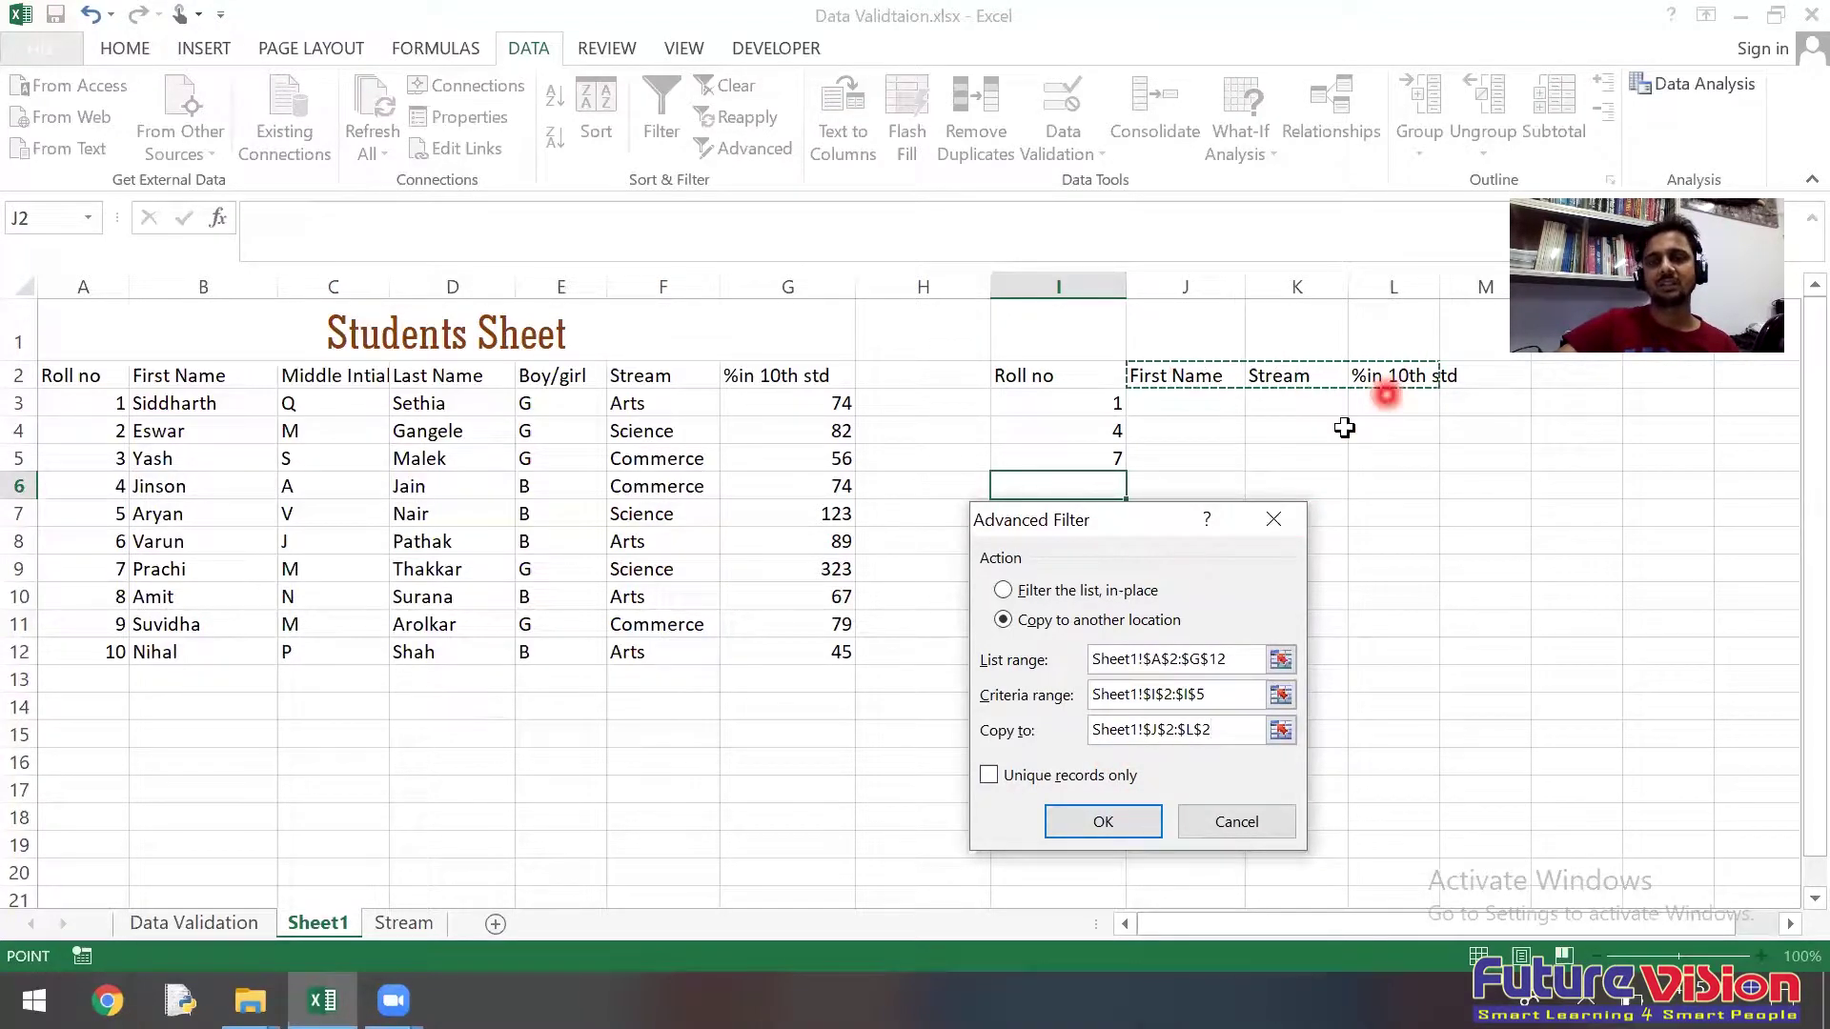
pyautogui.click(1077, 820)
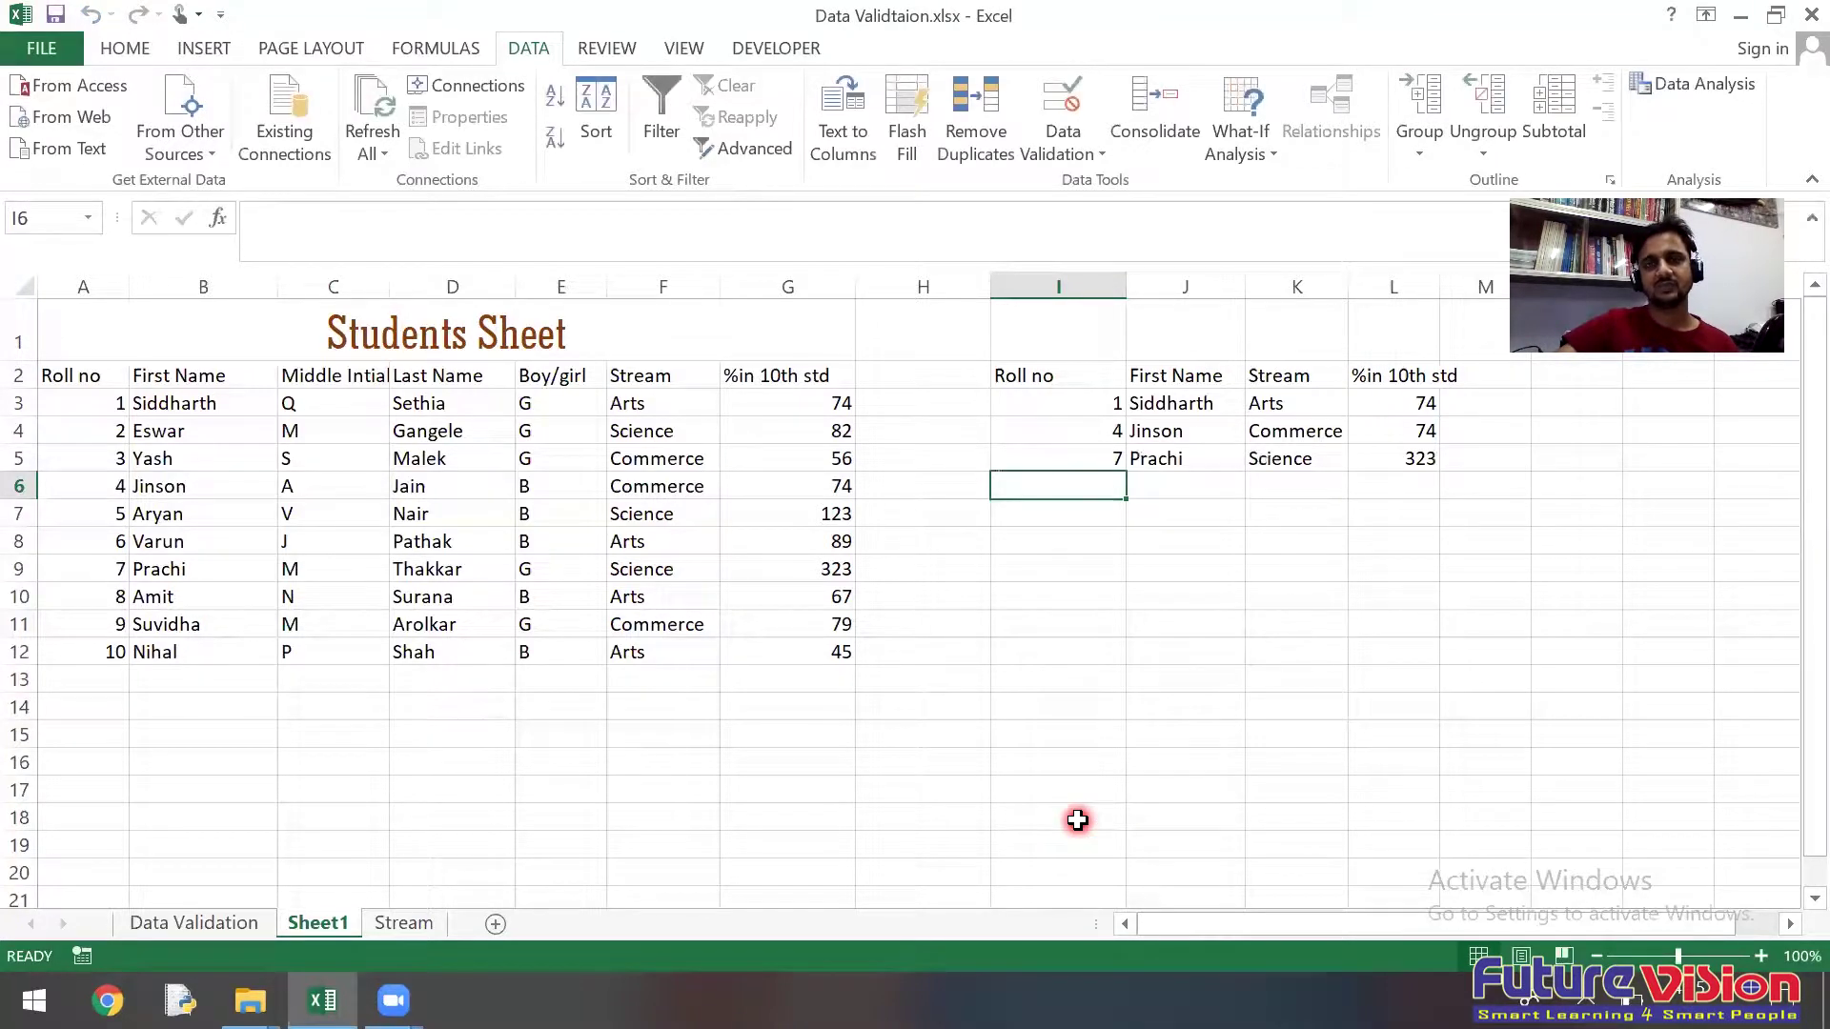
pyautogui.click(1088, 470)
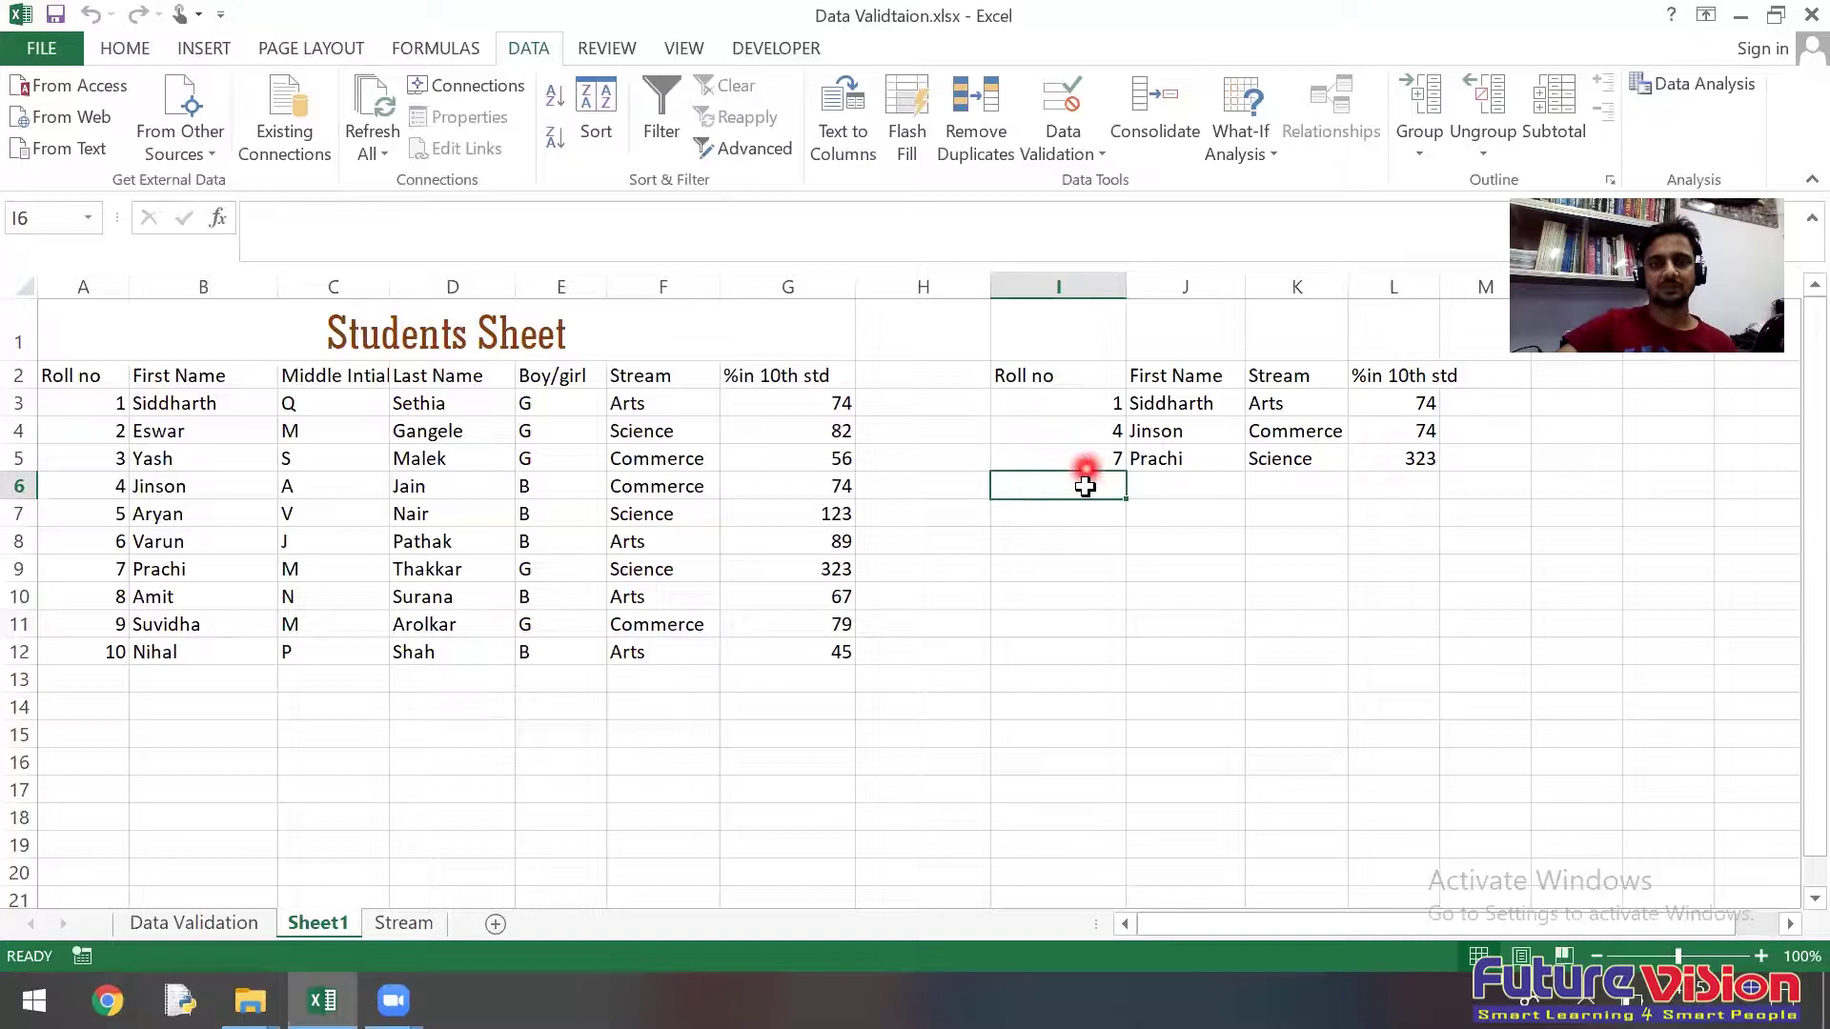
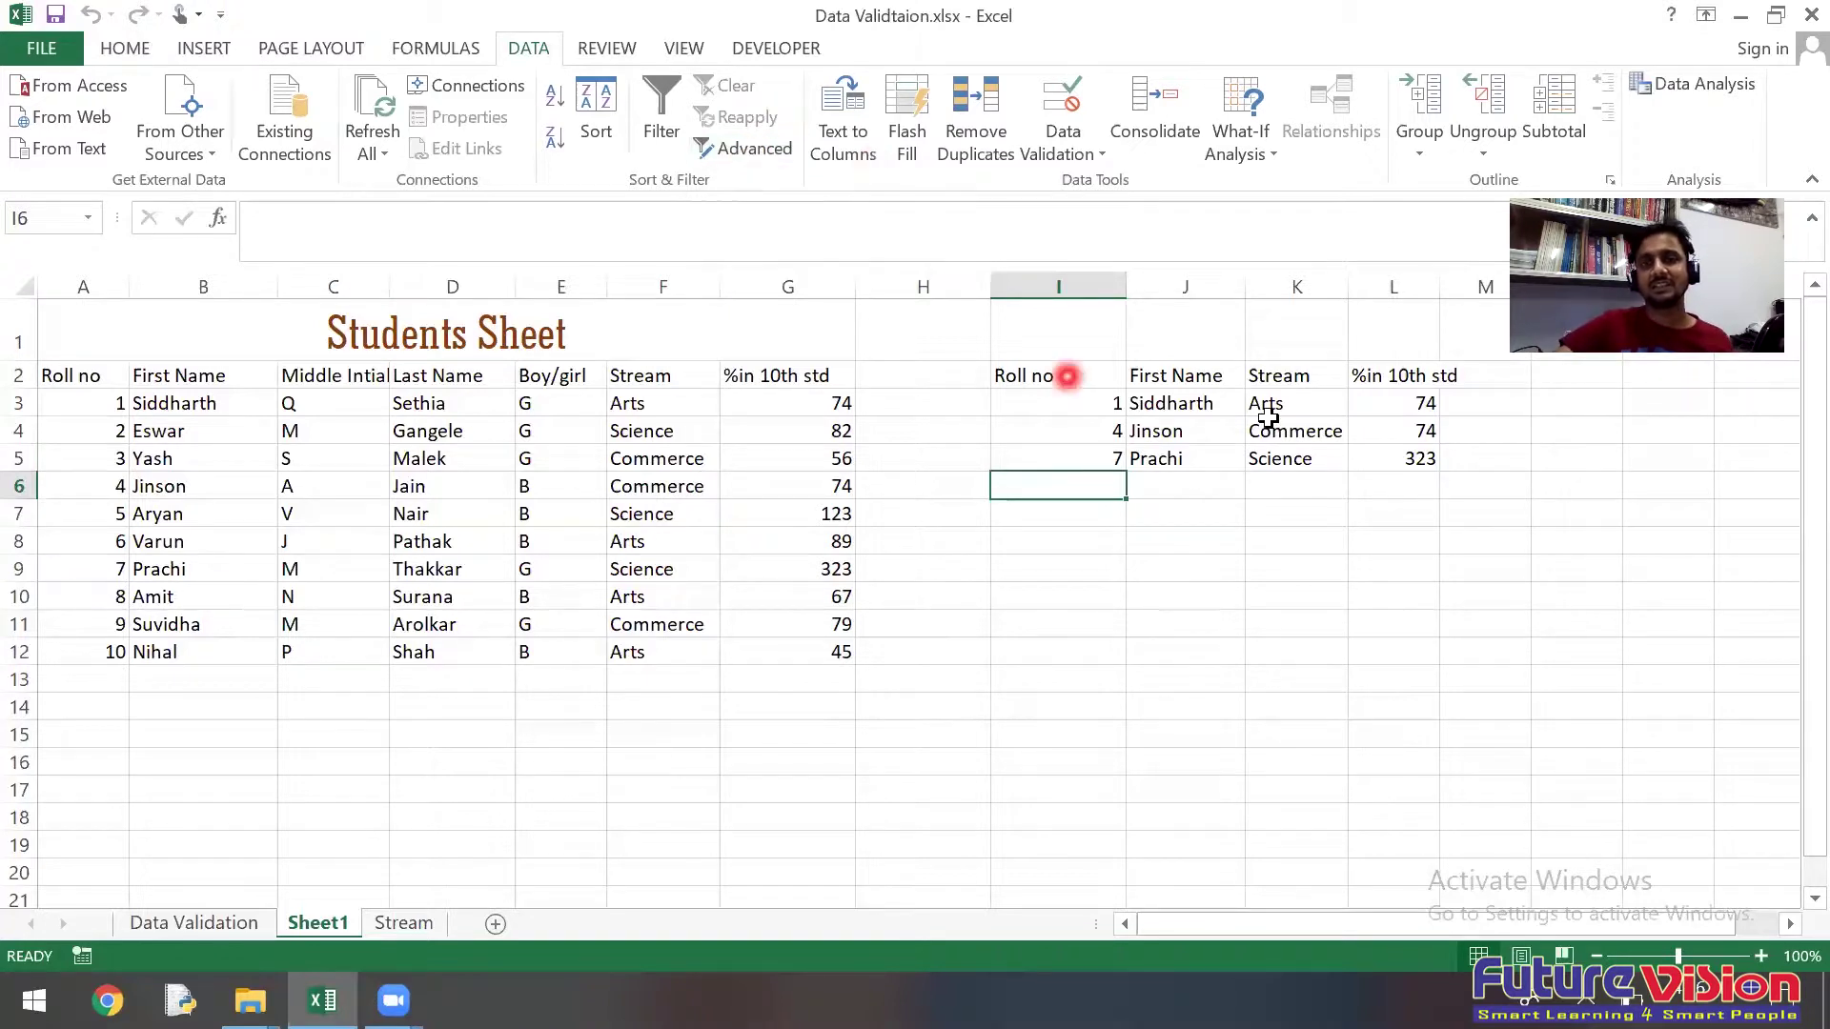
# Step: Copy the %in 10th std heading from L2 into I2, replacing Roll no
pyautogui.click(1401, 375)
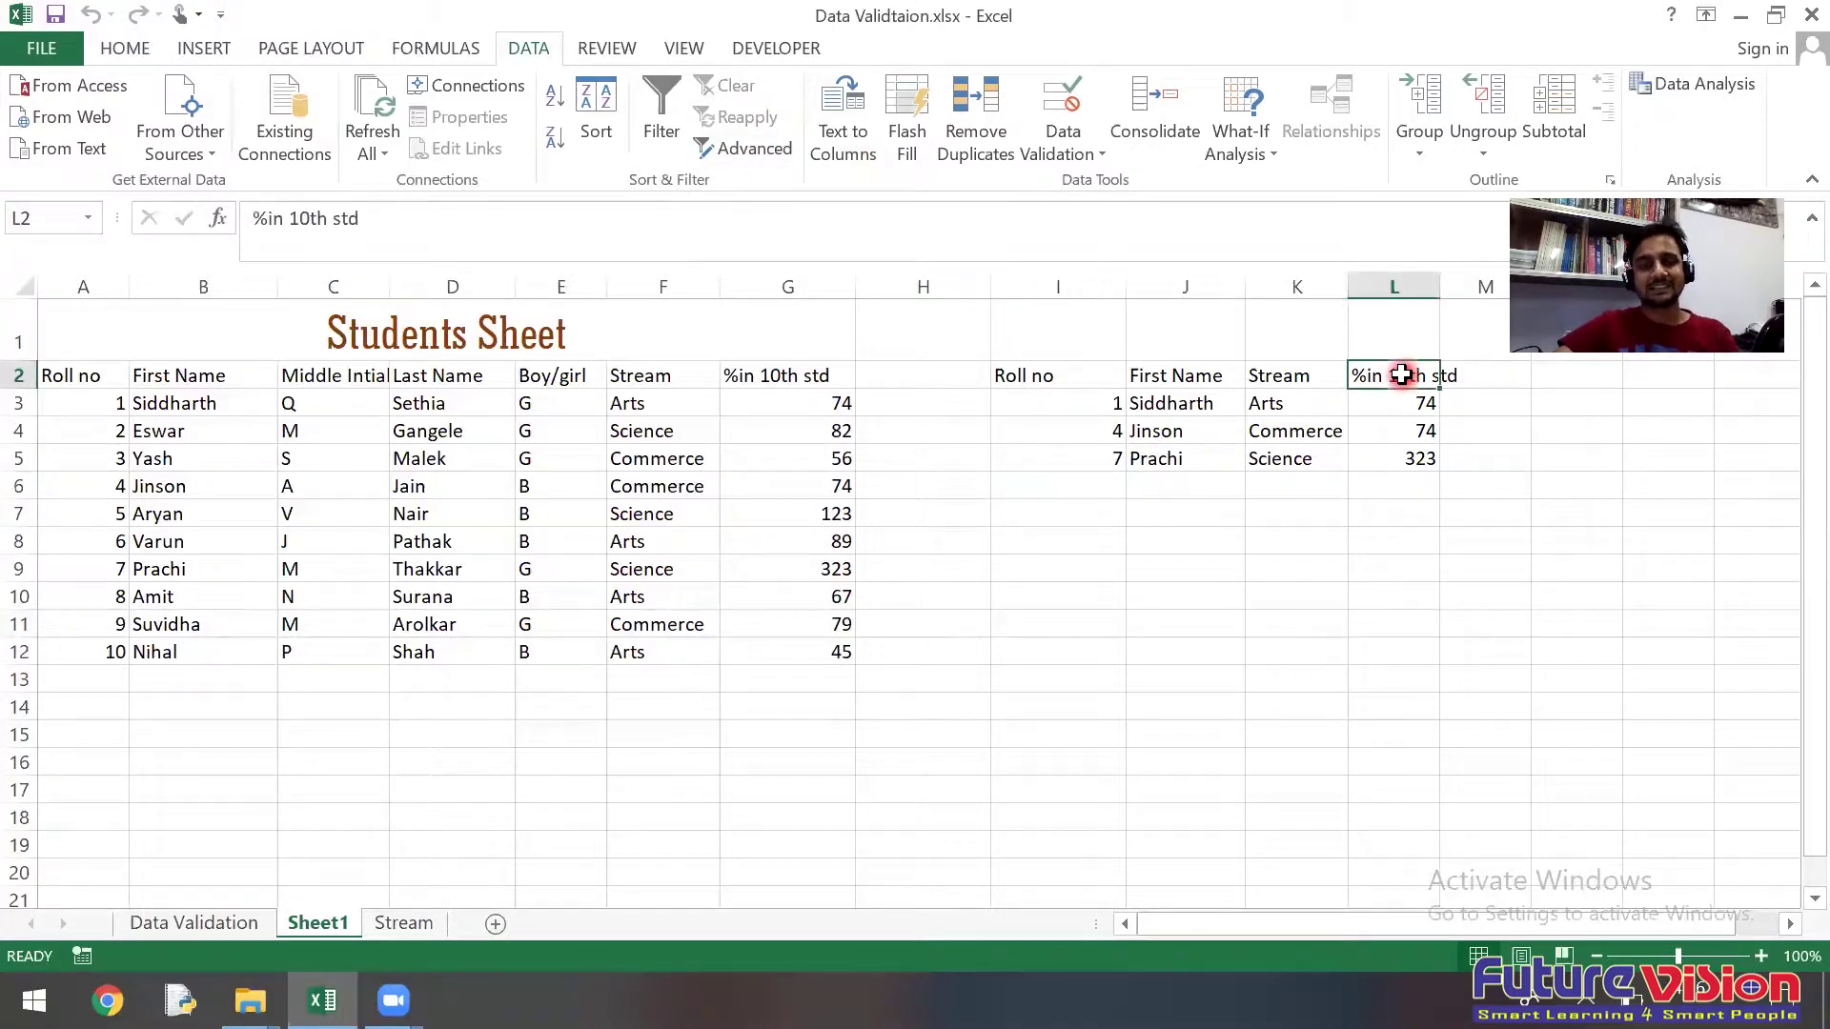
pyautogui.hotkey('ctrl', 'c')
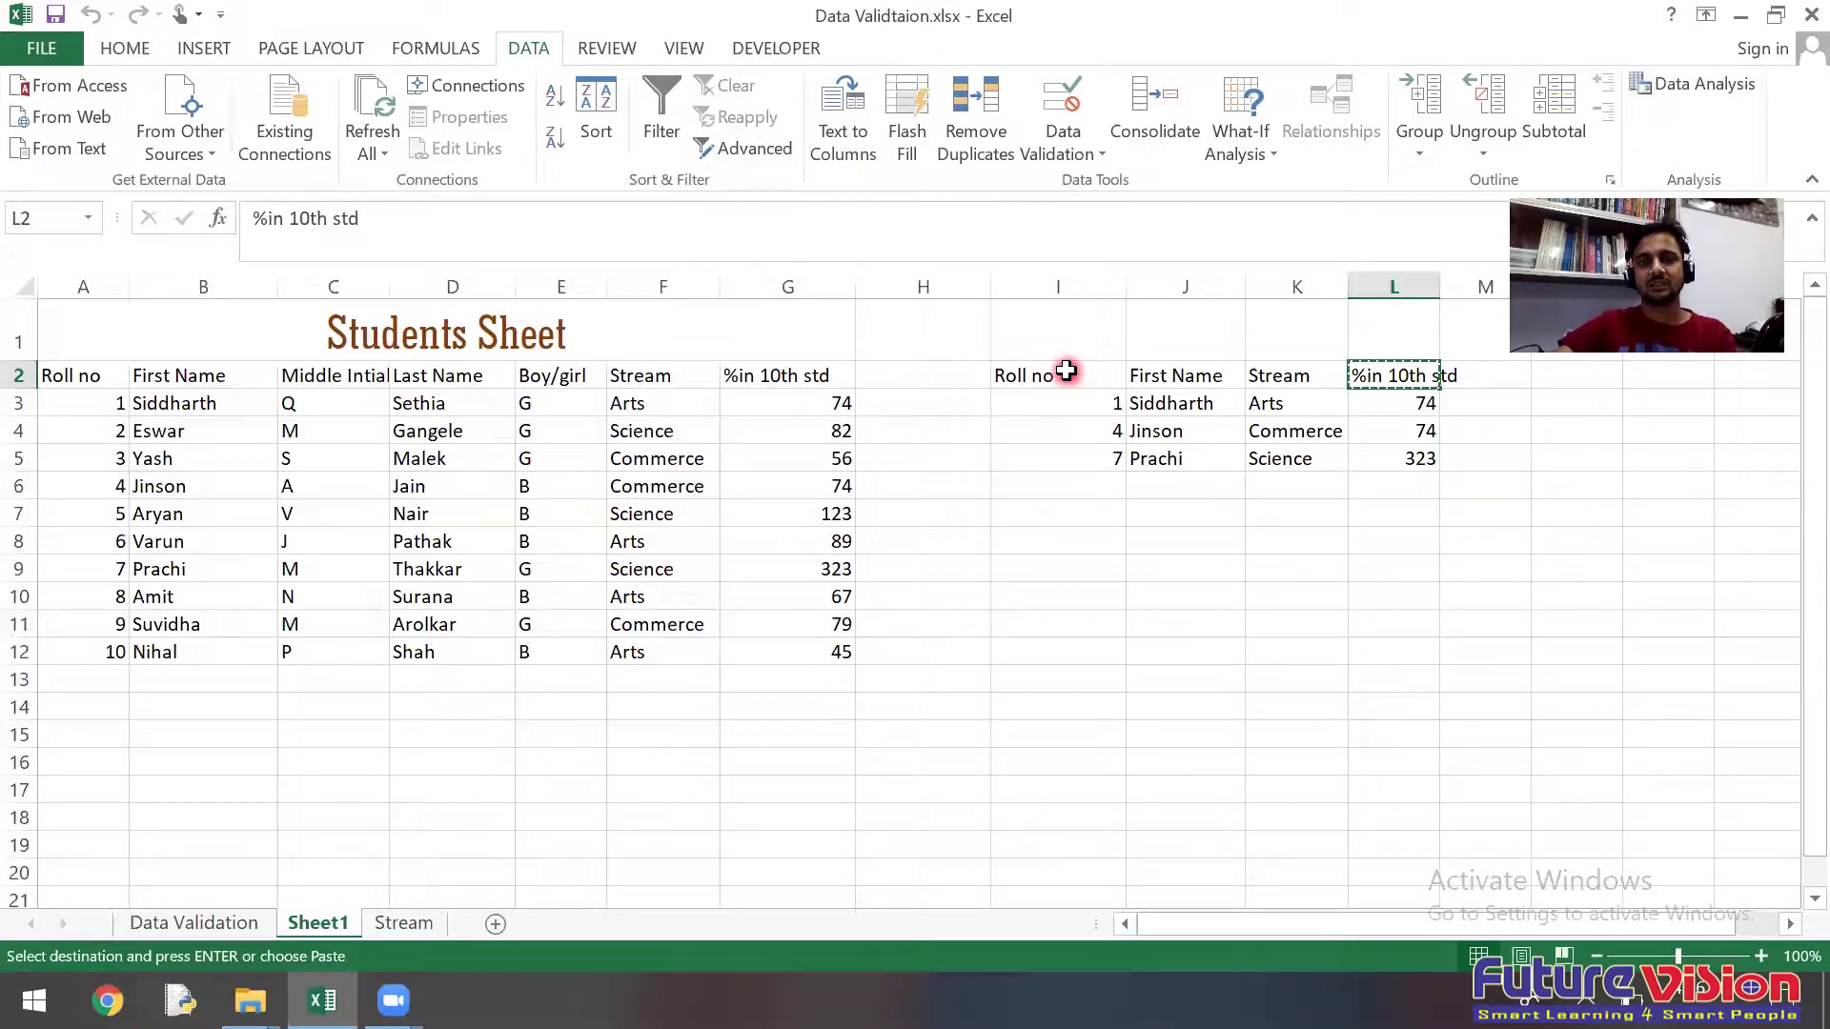
pyautogui.click(1068, 375)
pyautogui.hotkey('ctrl', 'v')
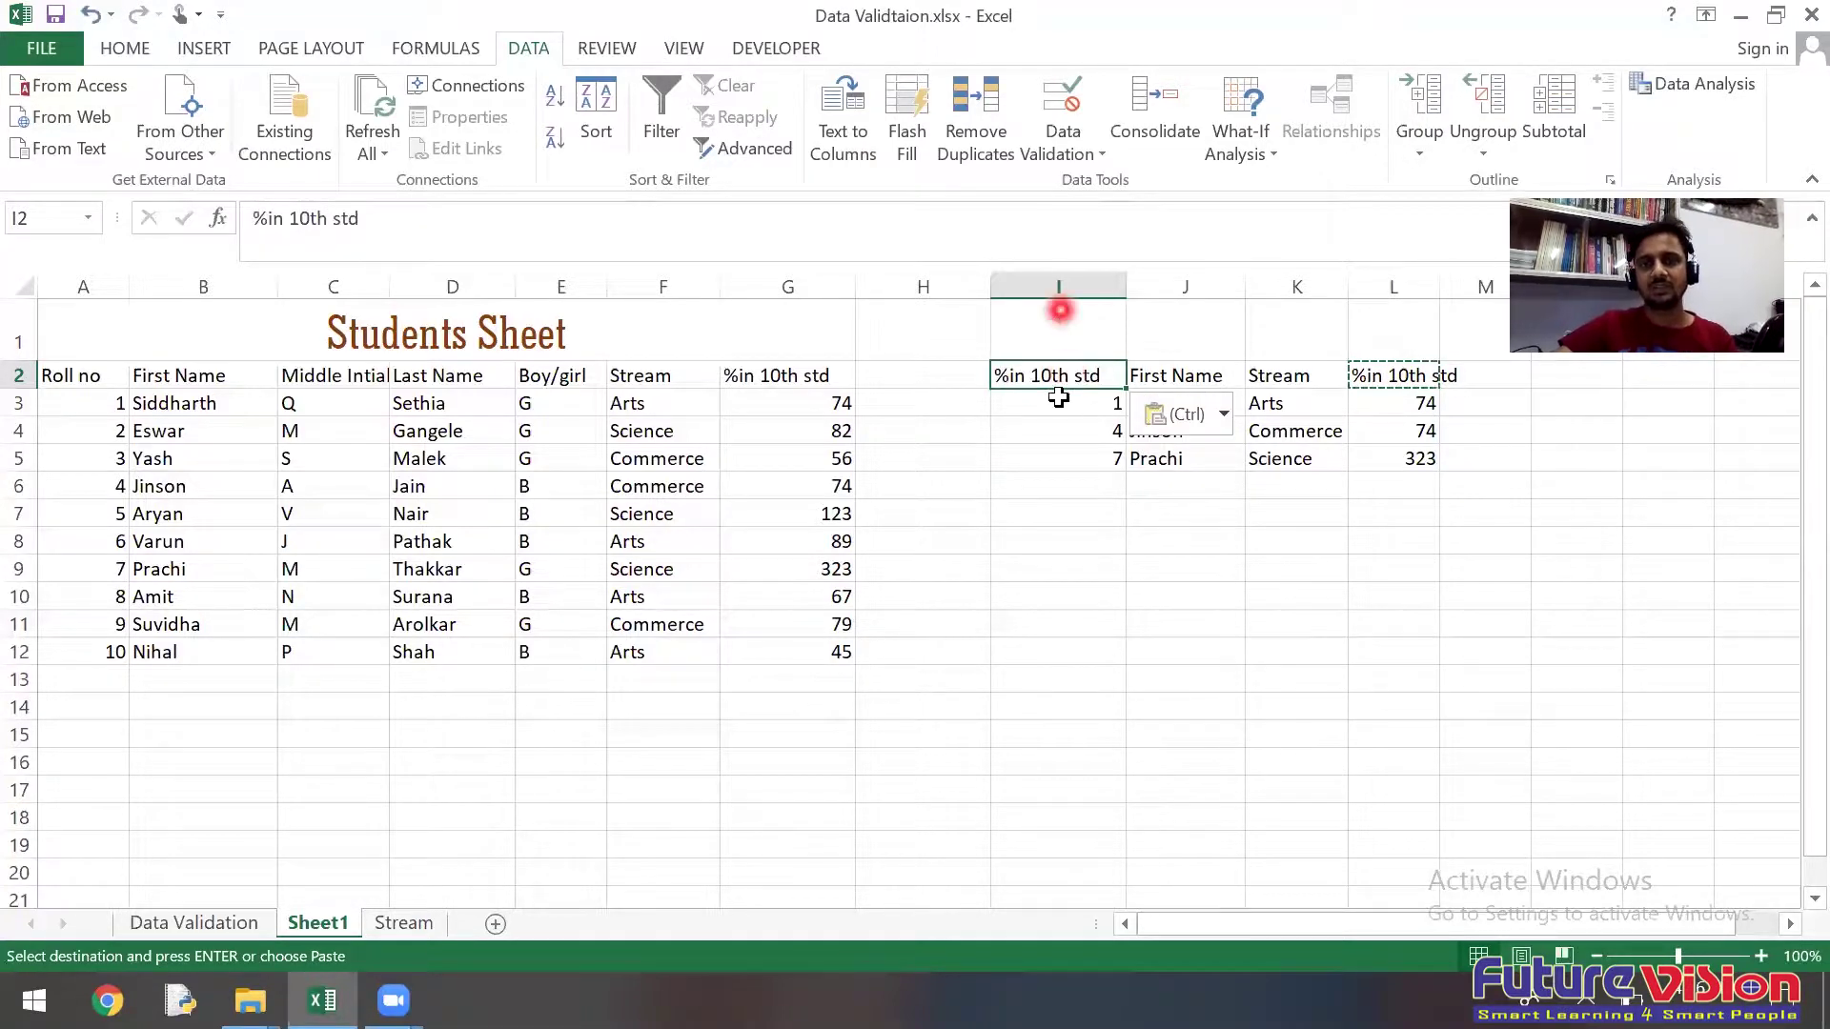
# Step: Label I1 as 'Crectria' and J1 as 'Data'
pyautogui.click(1066, 349)
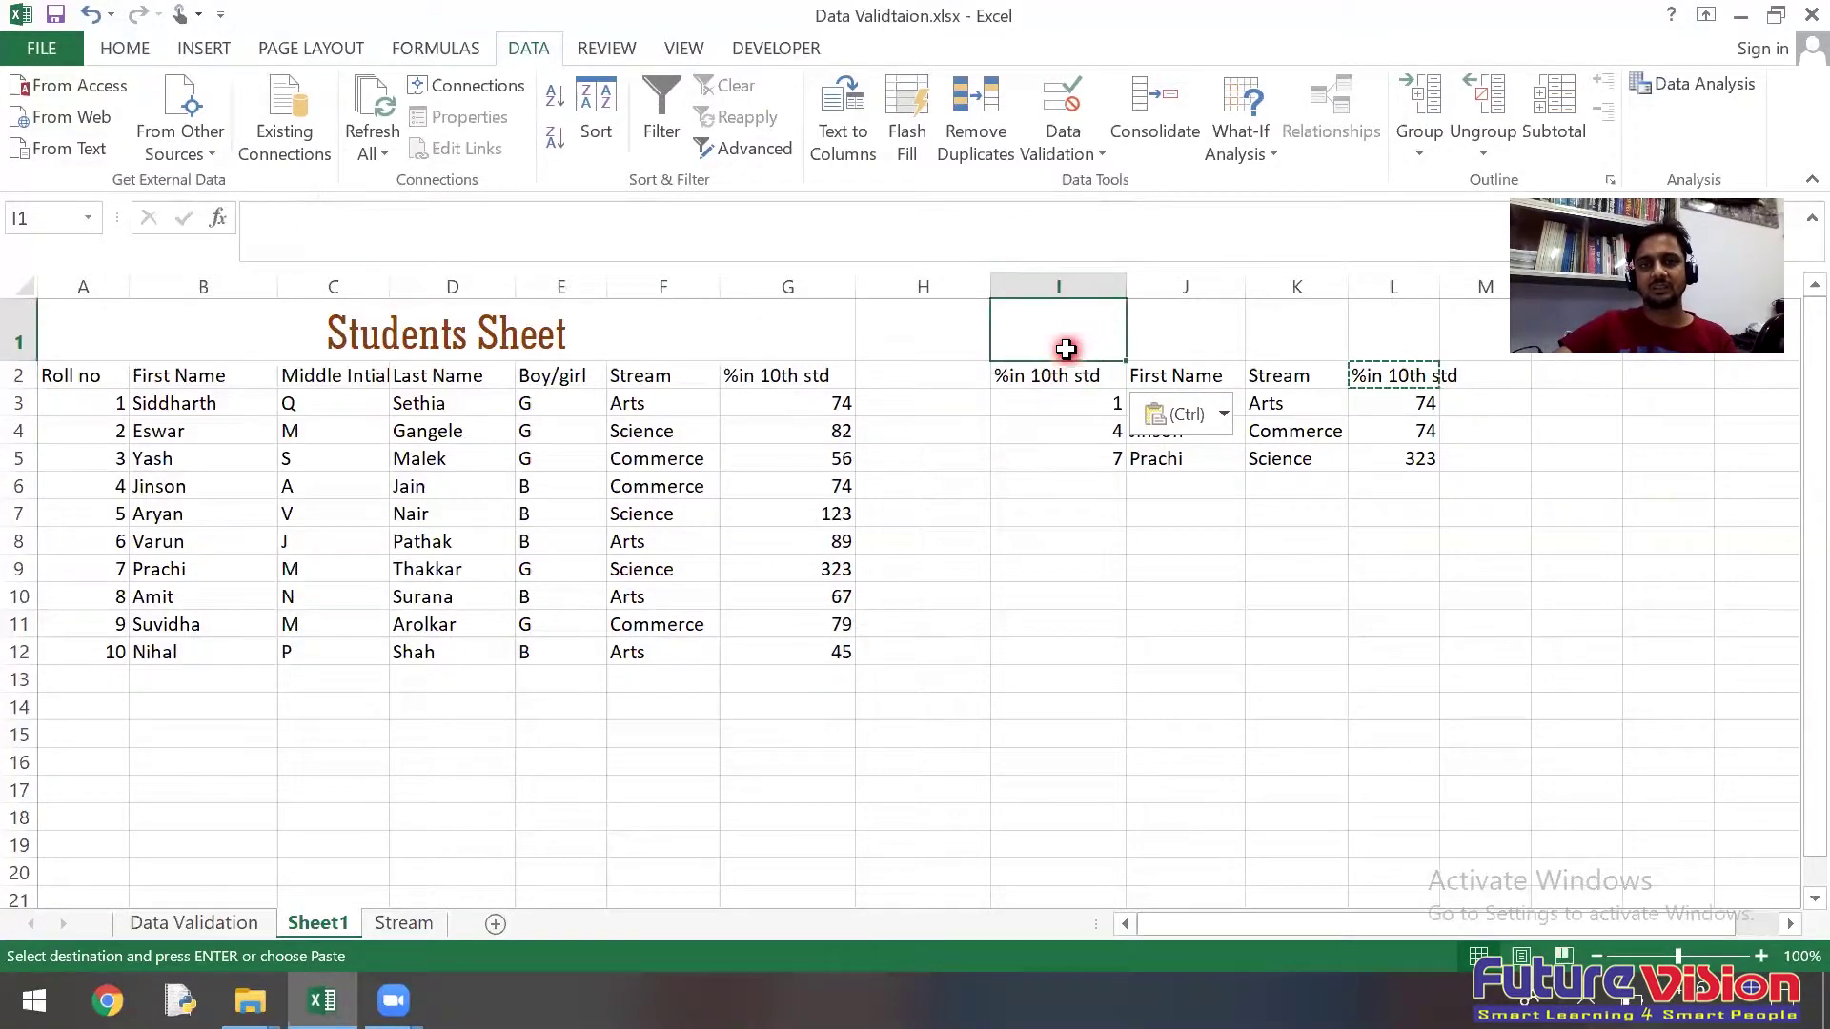
pyautogui.write('C')
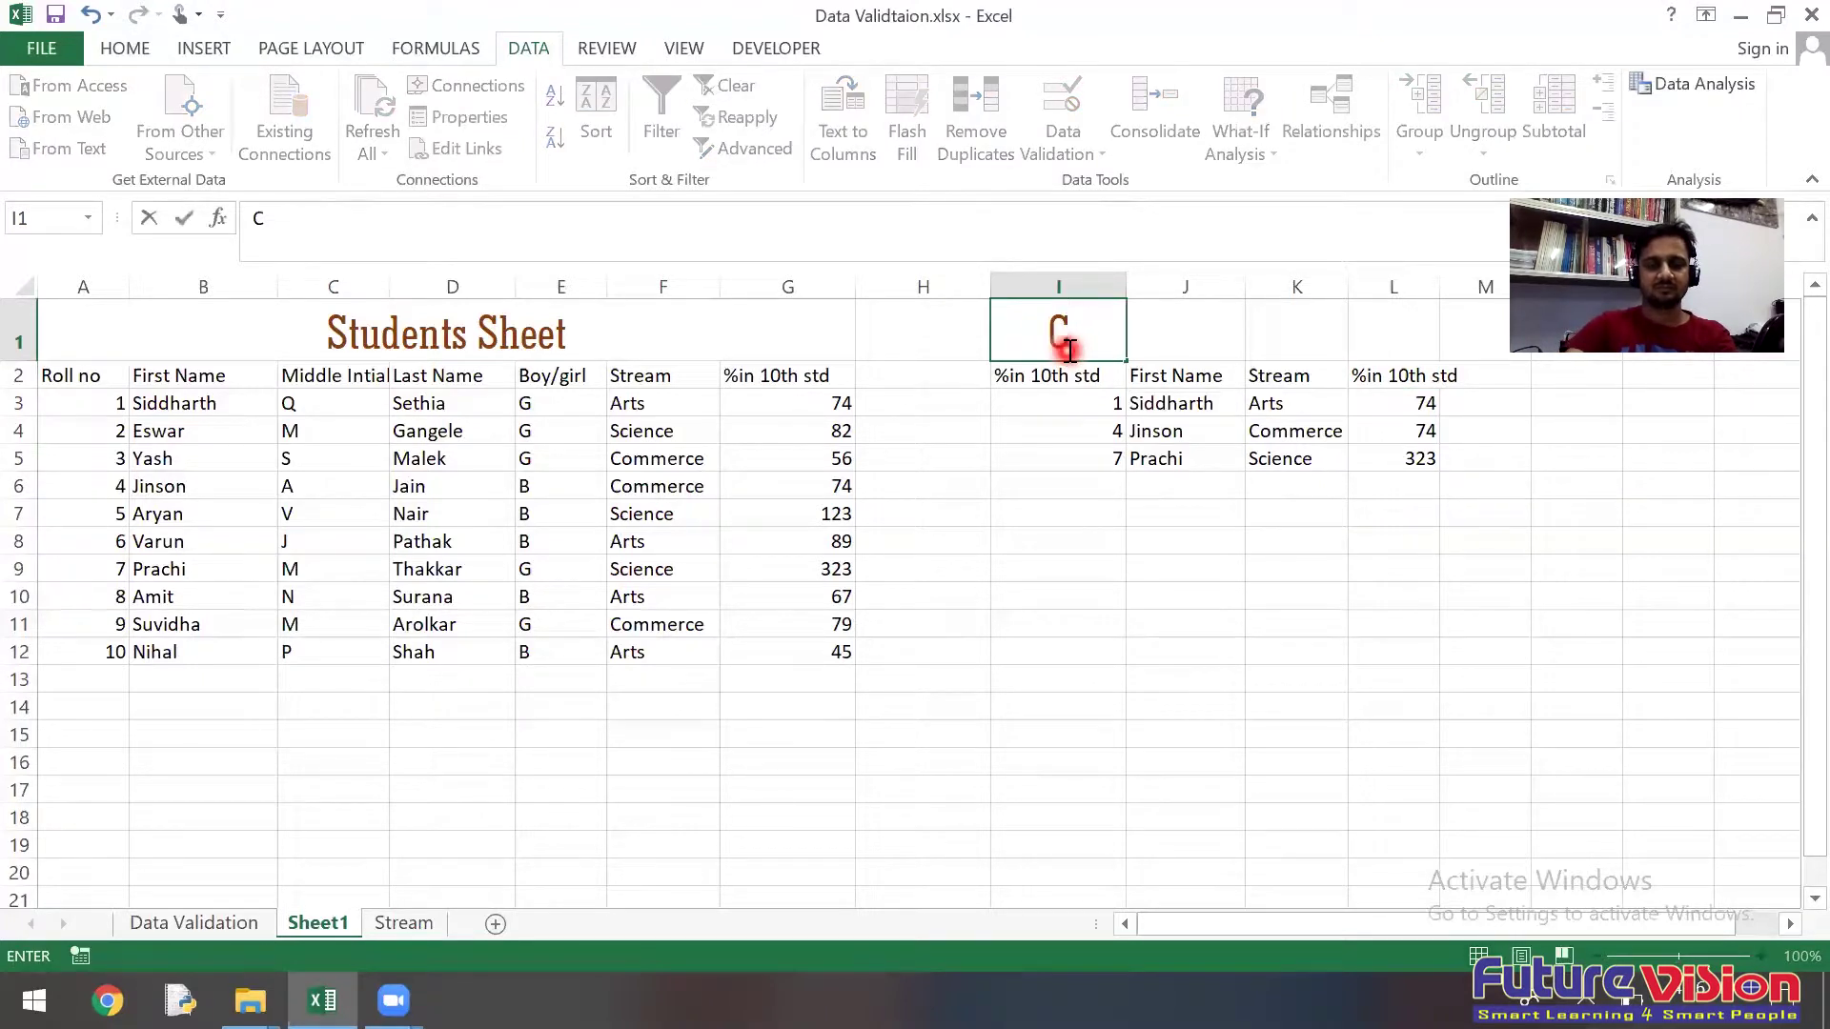
pyautogui.write('rectri')
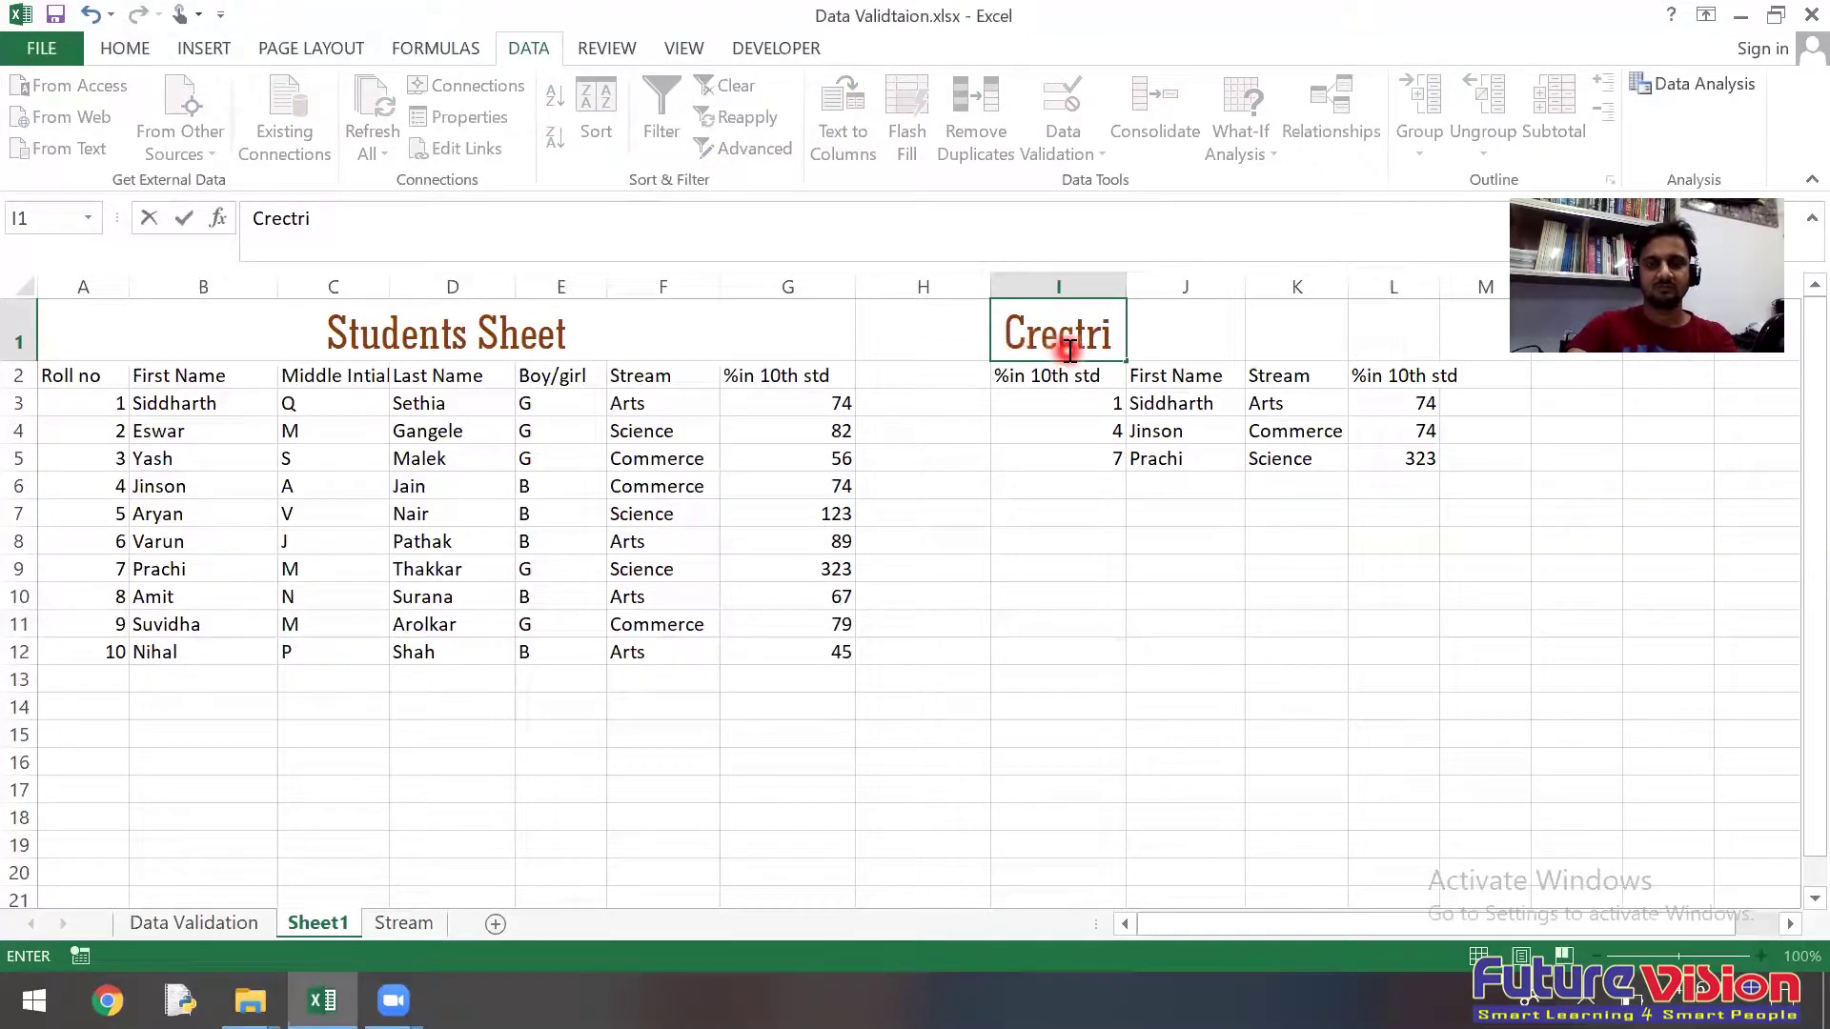
pyautogui.write('a')
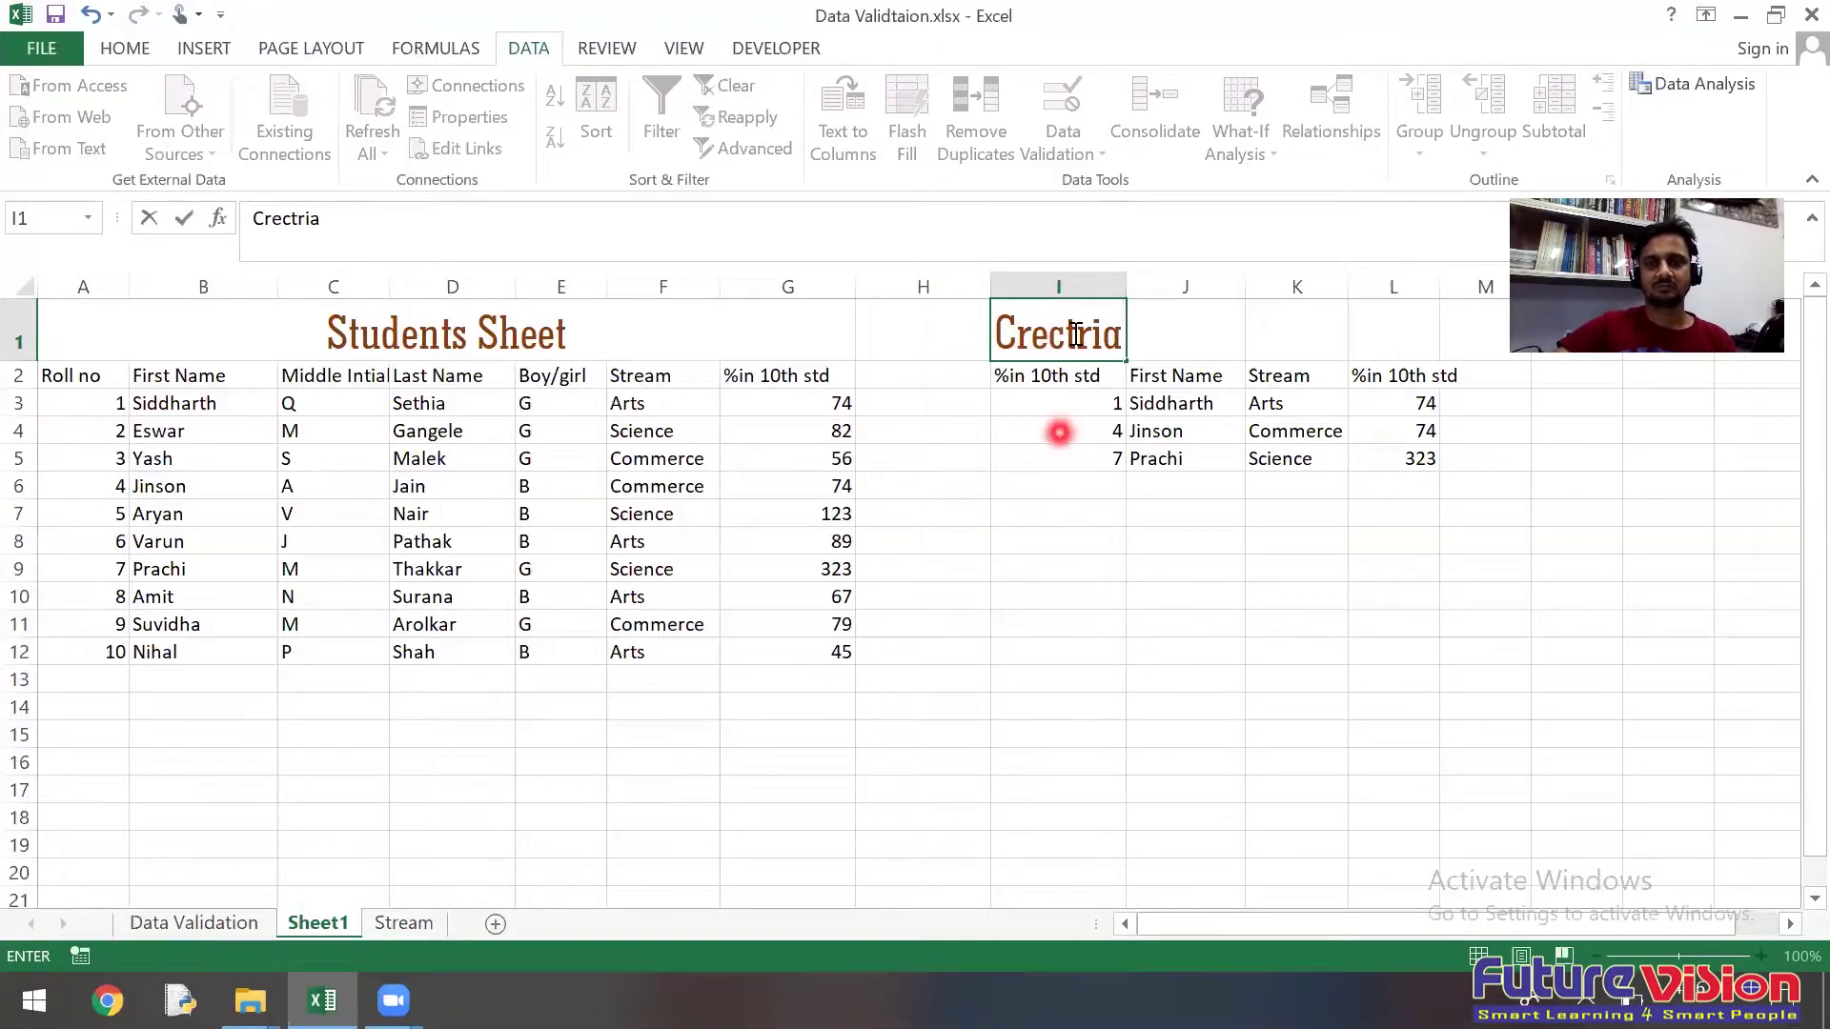
pyautogui.press('BackSpace')
pyautogui.press('BackSpace')
pyautogui.press('BackSpace')
pyautogui.press('BackSpace')
pyautogui.press('BackSpace')
pyautogui.press('BackSpace')
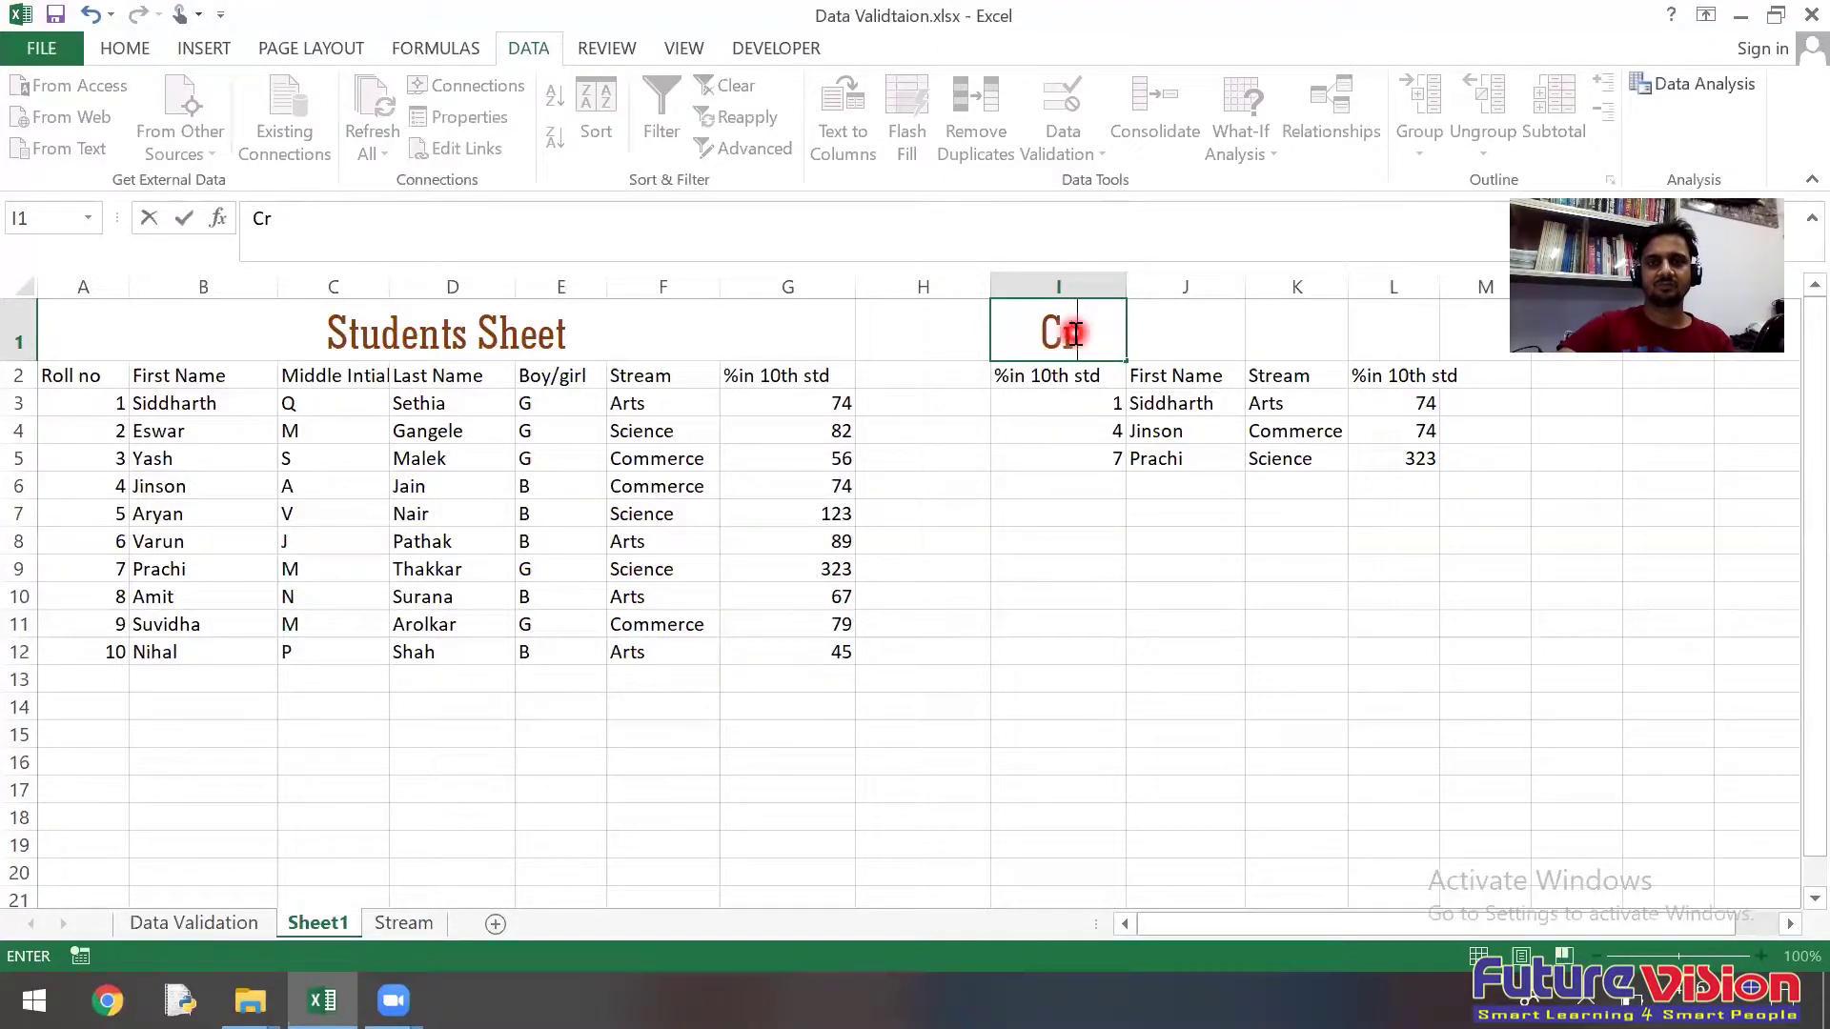
pyautogui.write('ectr')
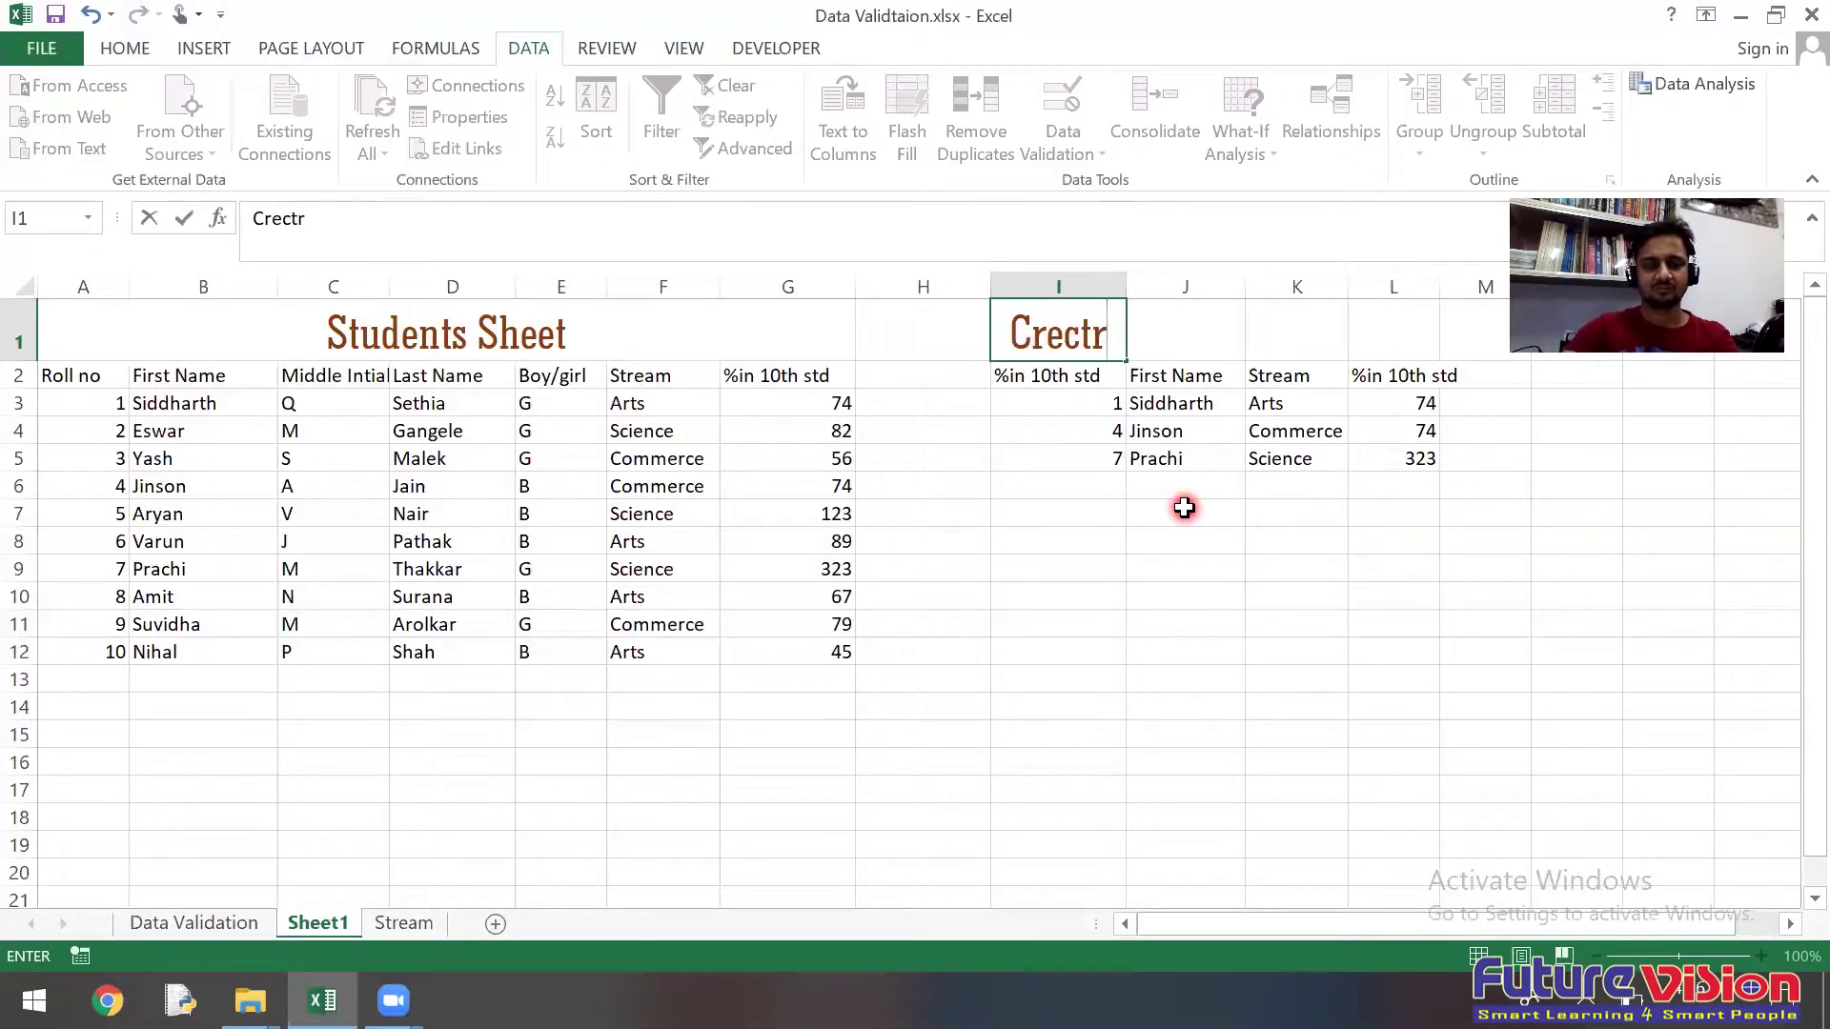
pyautogui.write('ia')
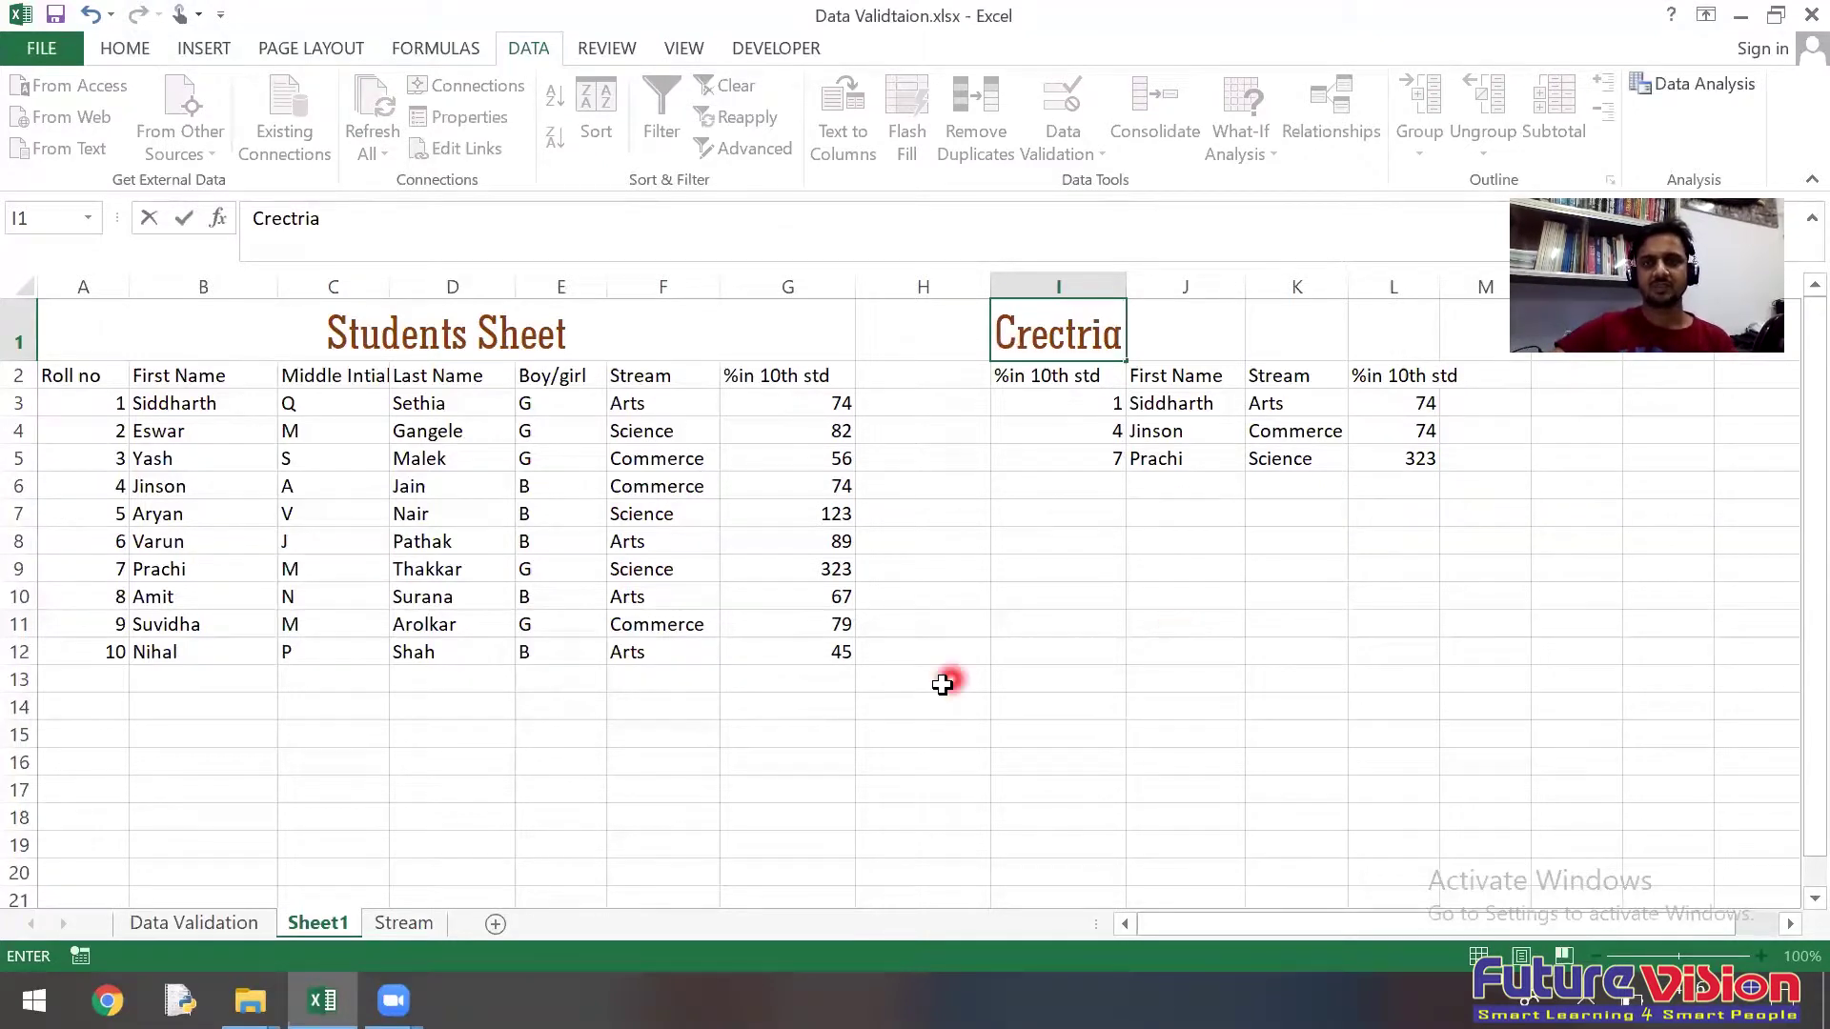
pyautogui.click(943, 682)
pyautogui.click(1206, 327)
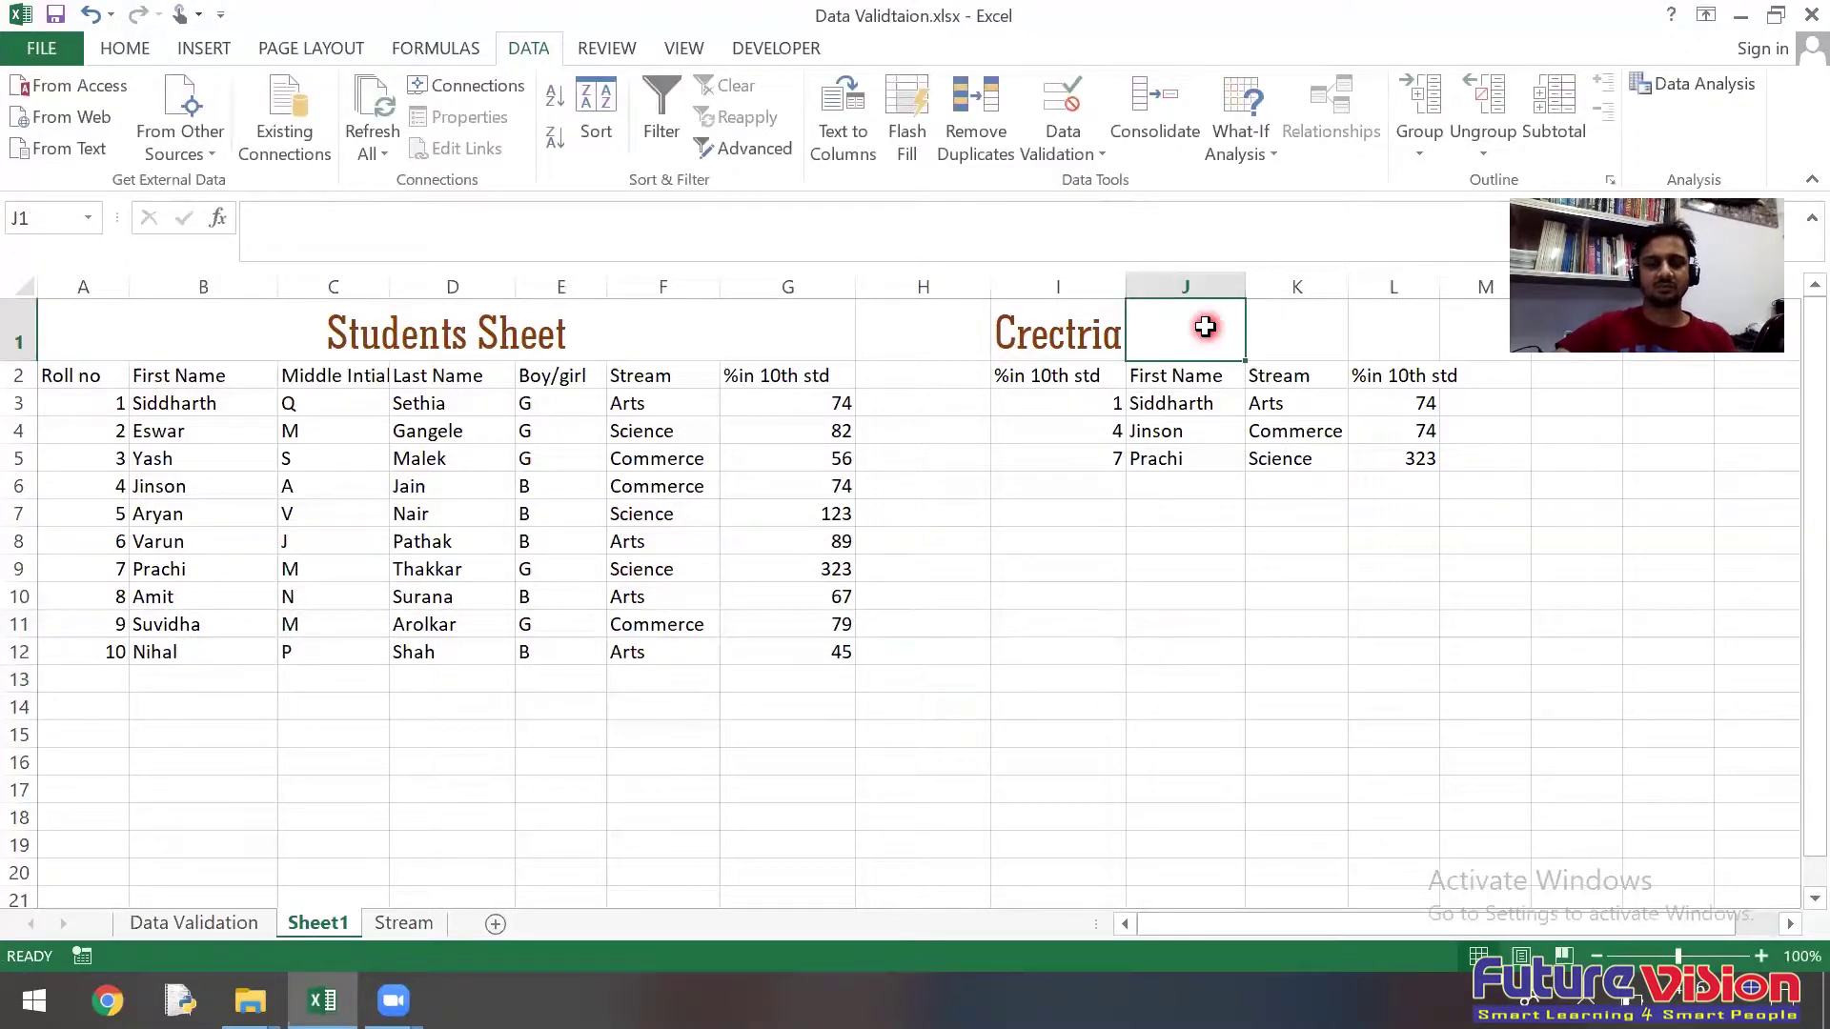
pyautogui.write('Data')
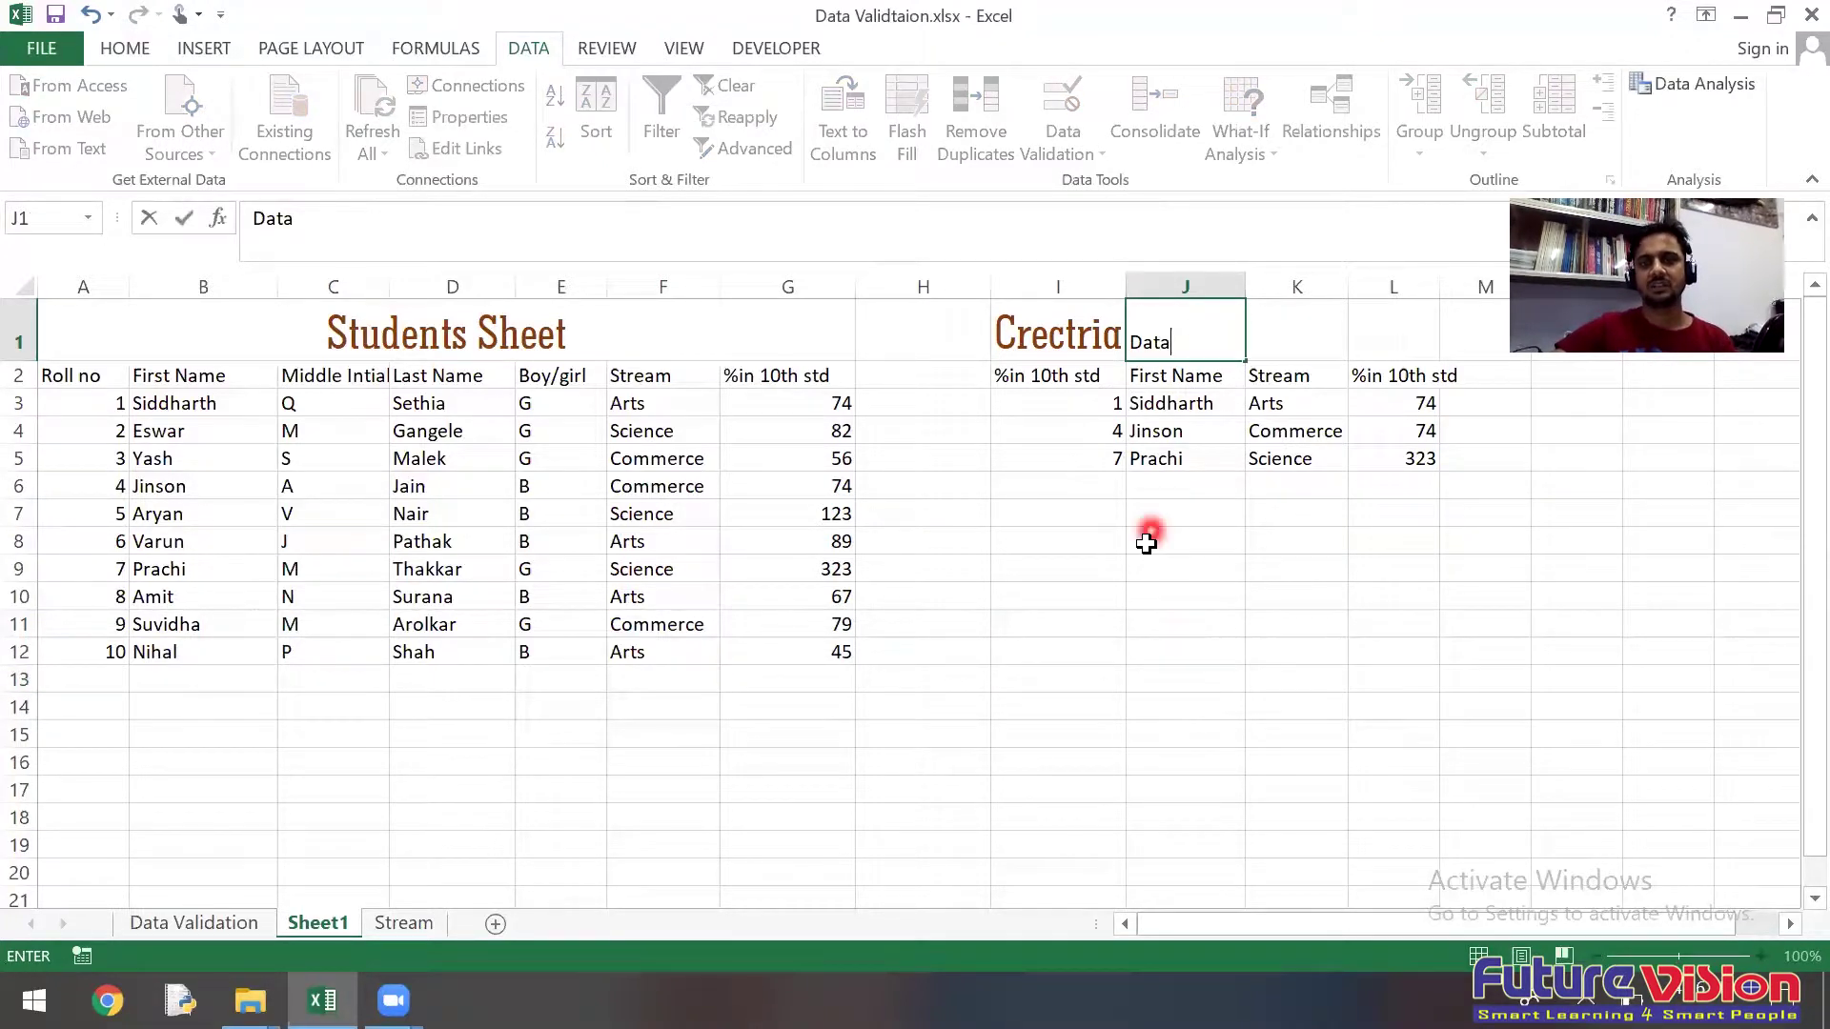
pyautogui.click(1145, 542)
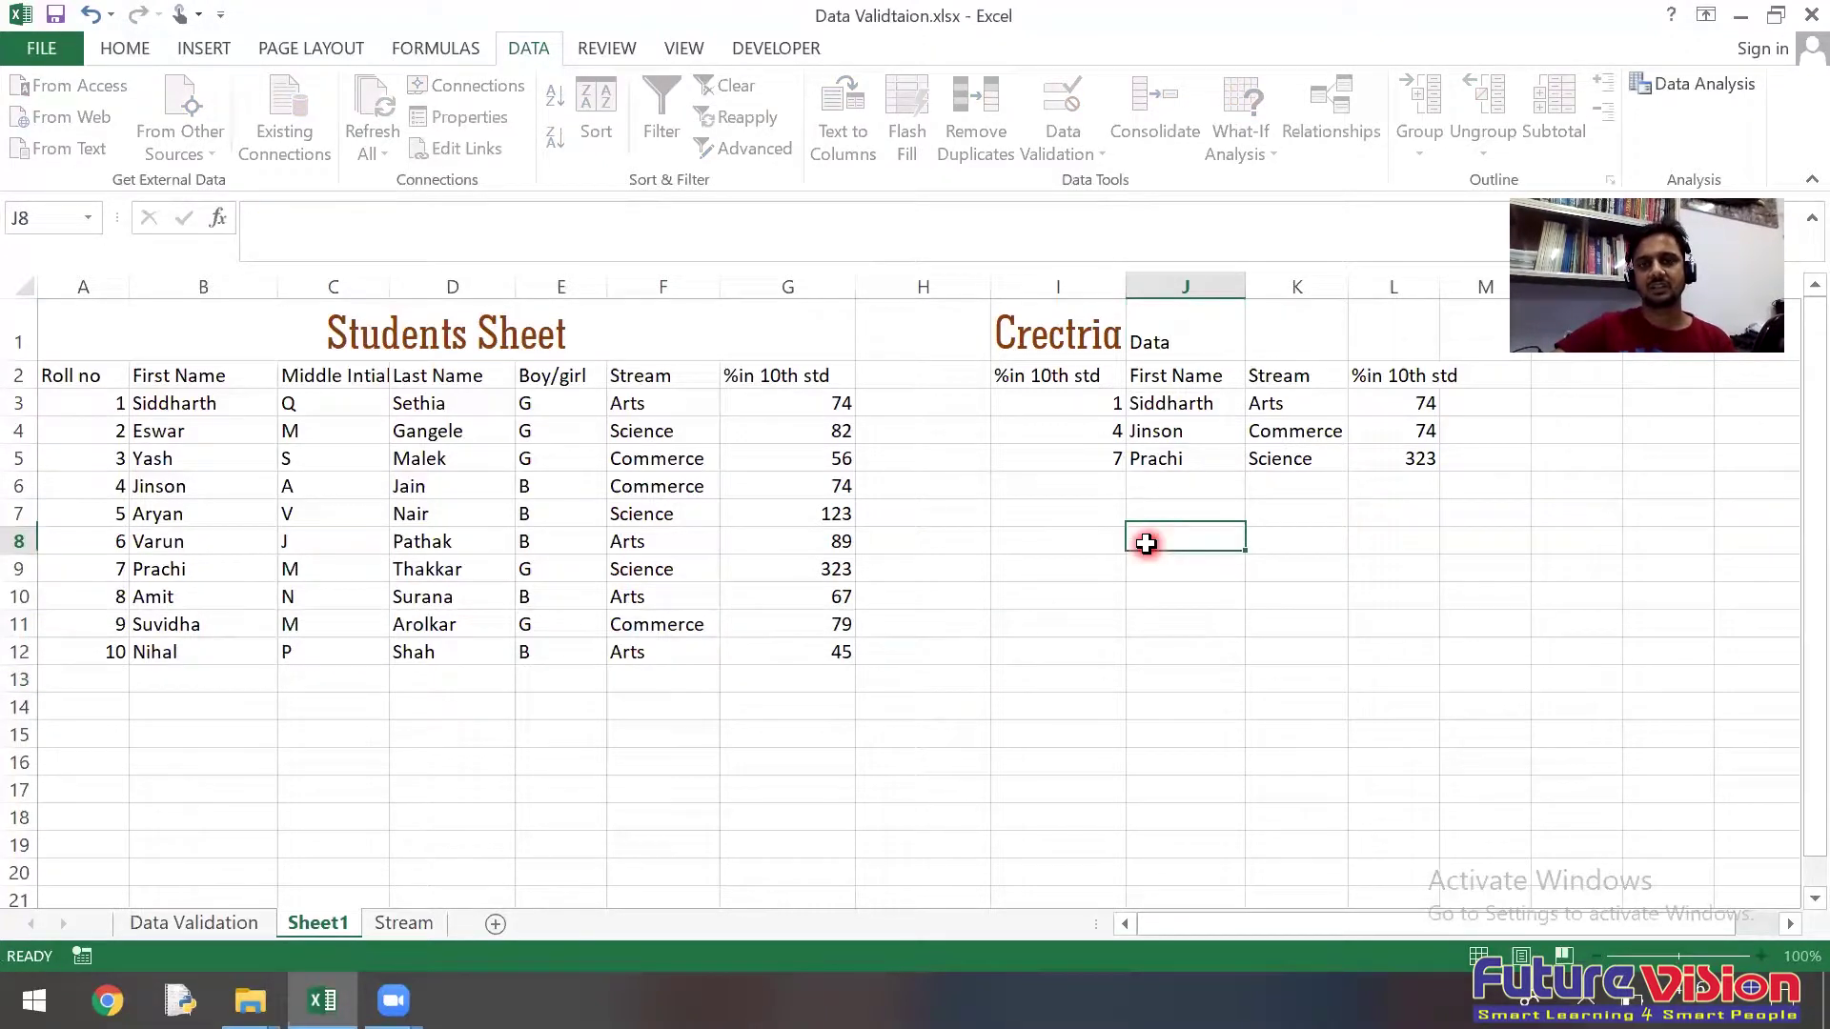
pyautogui.click(1023, 379)
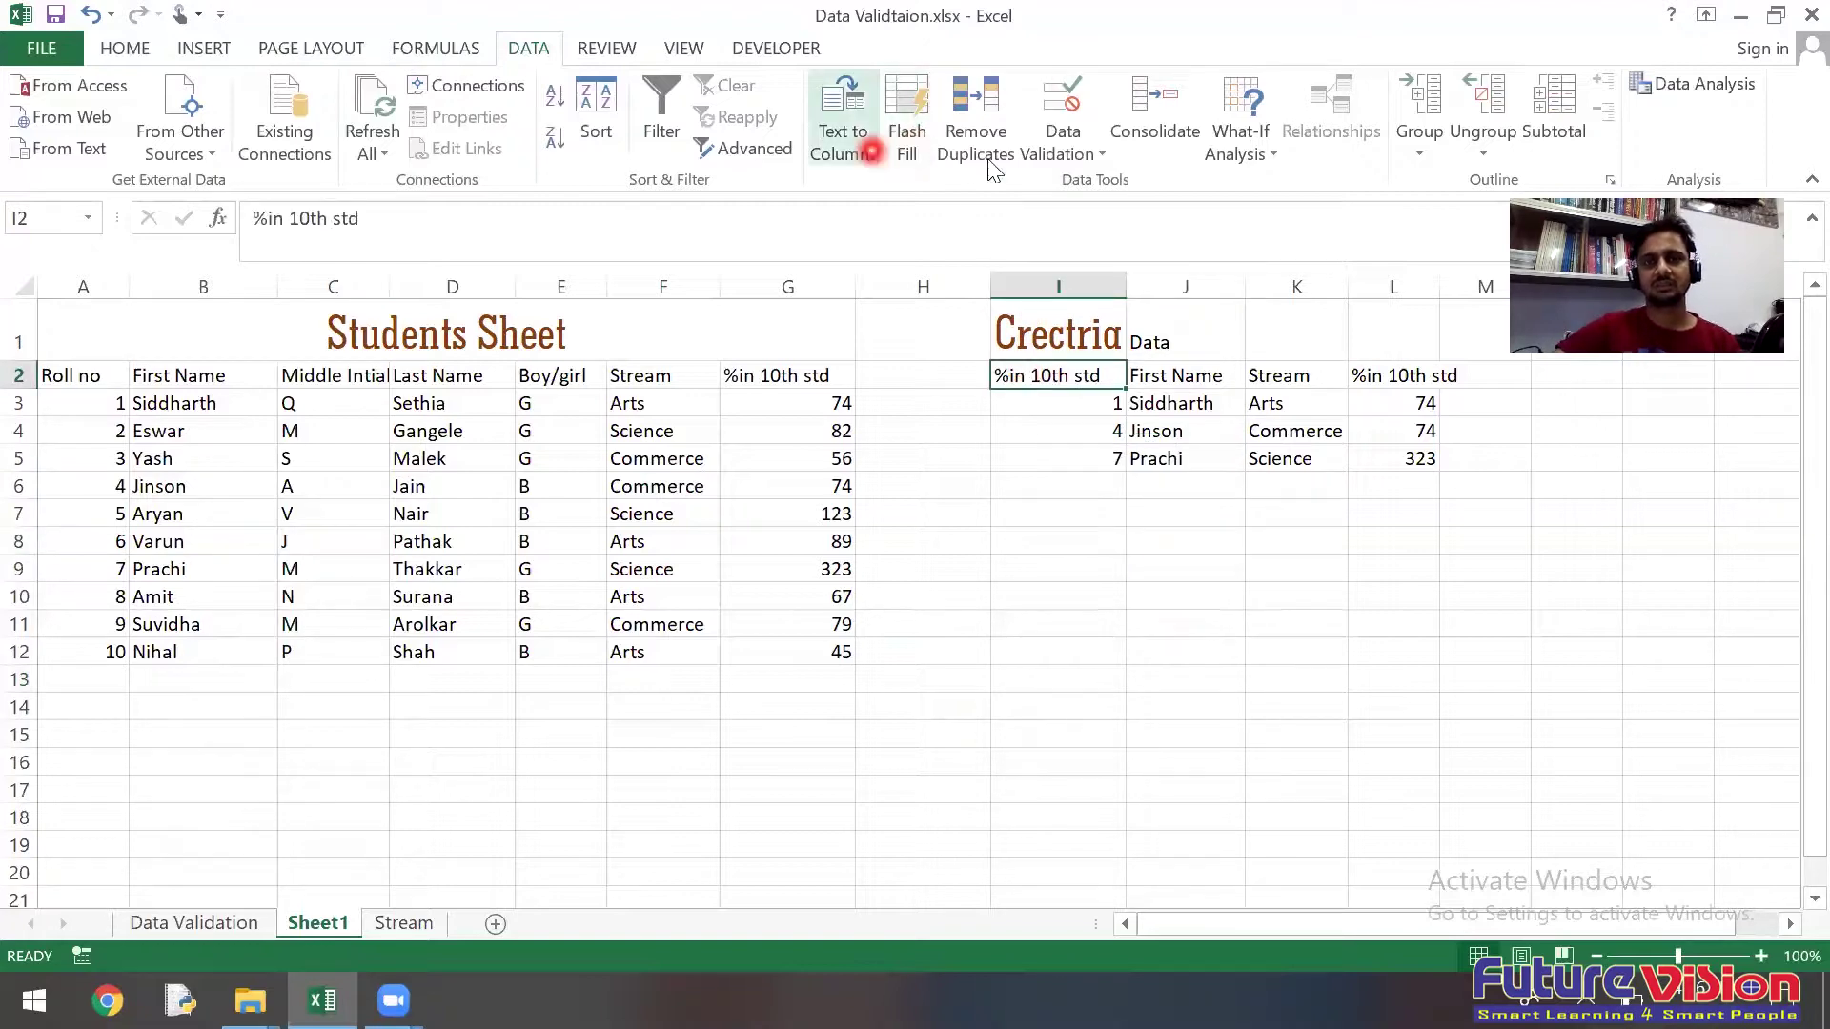
pyautogui.click(742, 156)
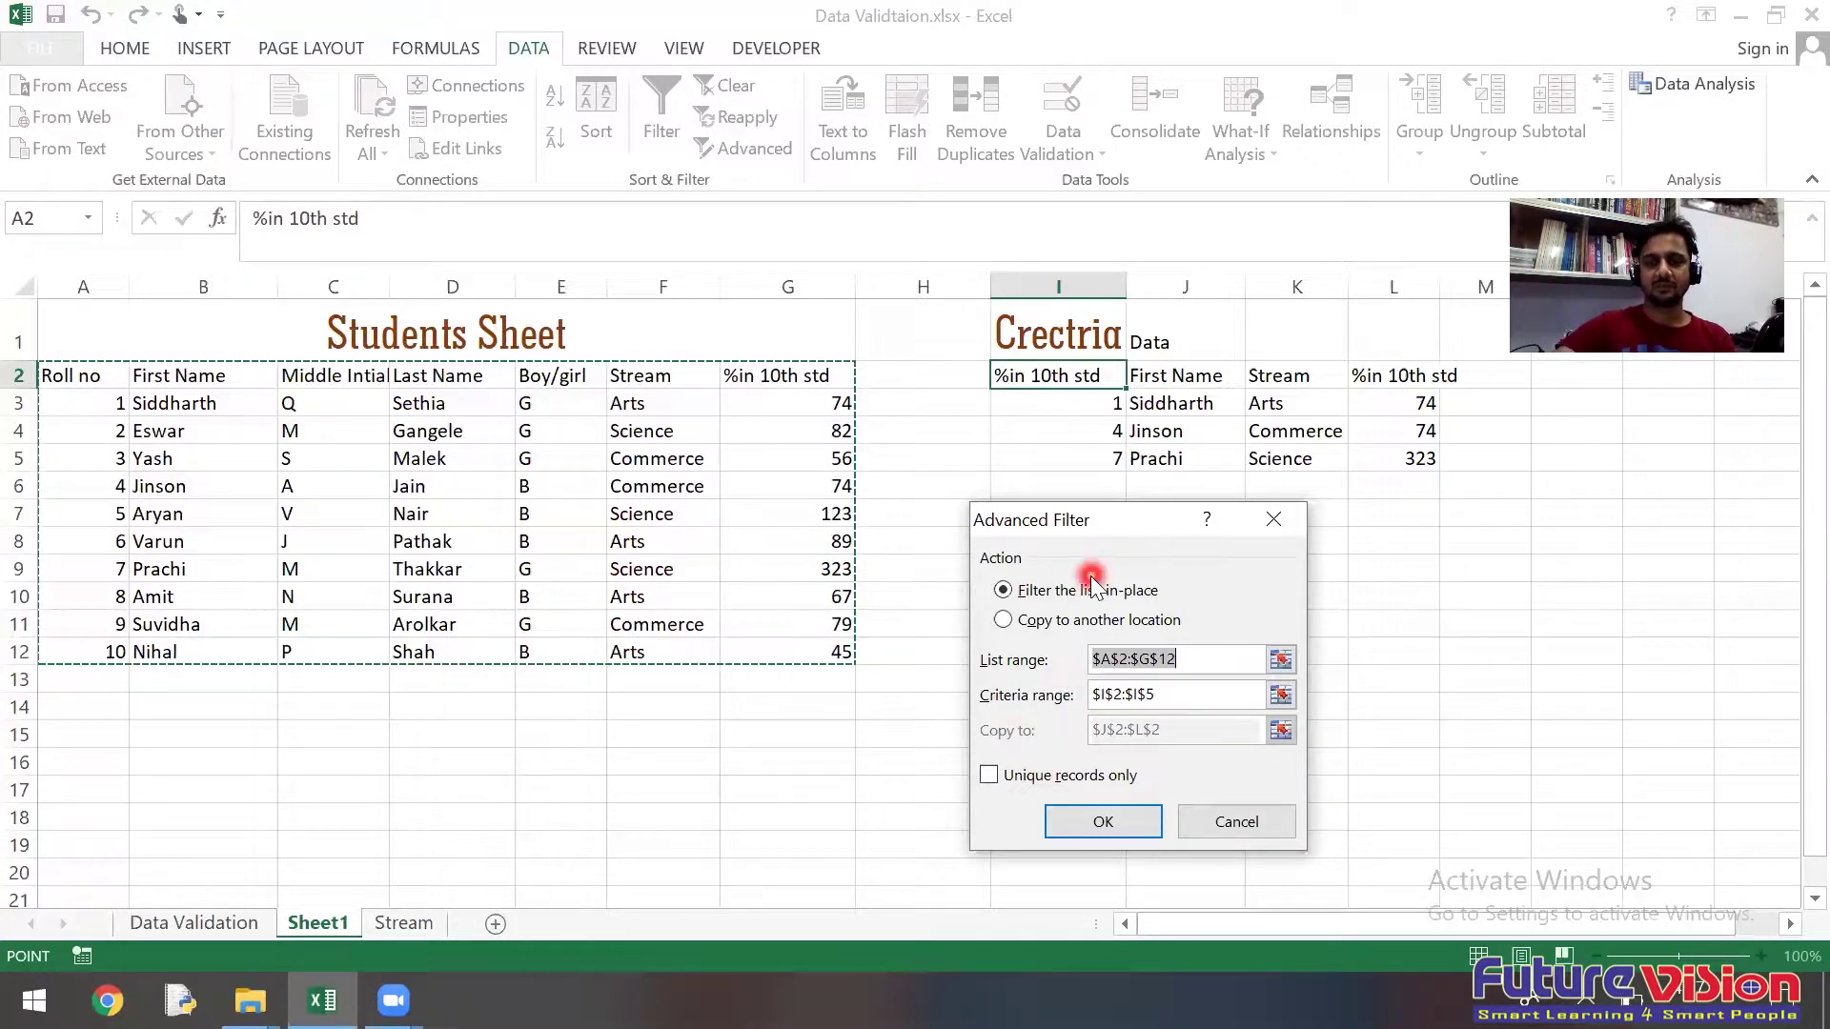
pyautogui.press('BackSpace')
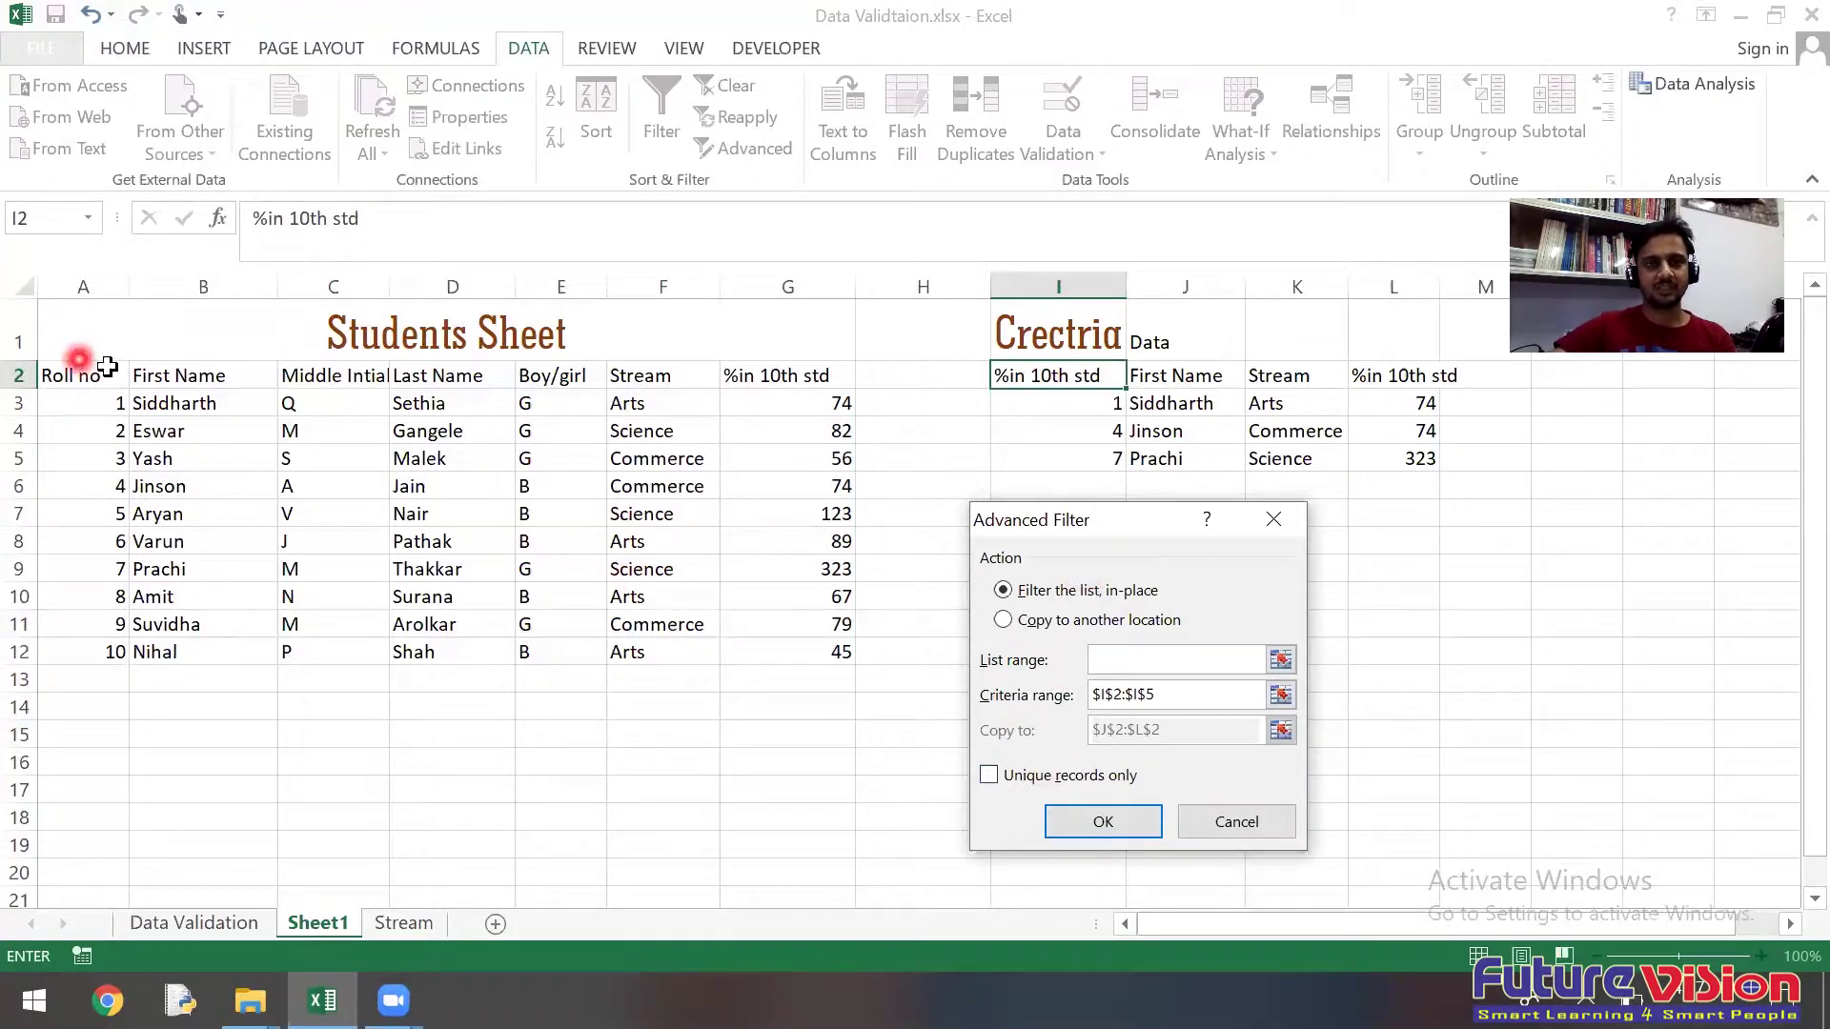
pyautogui.click(1039, 621)
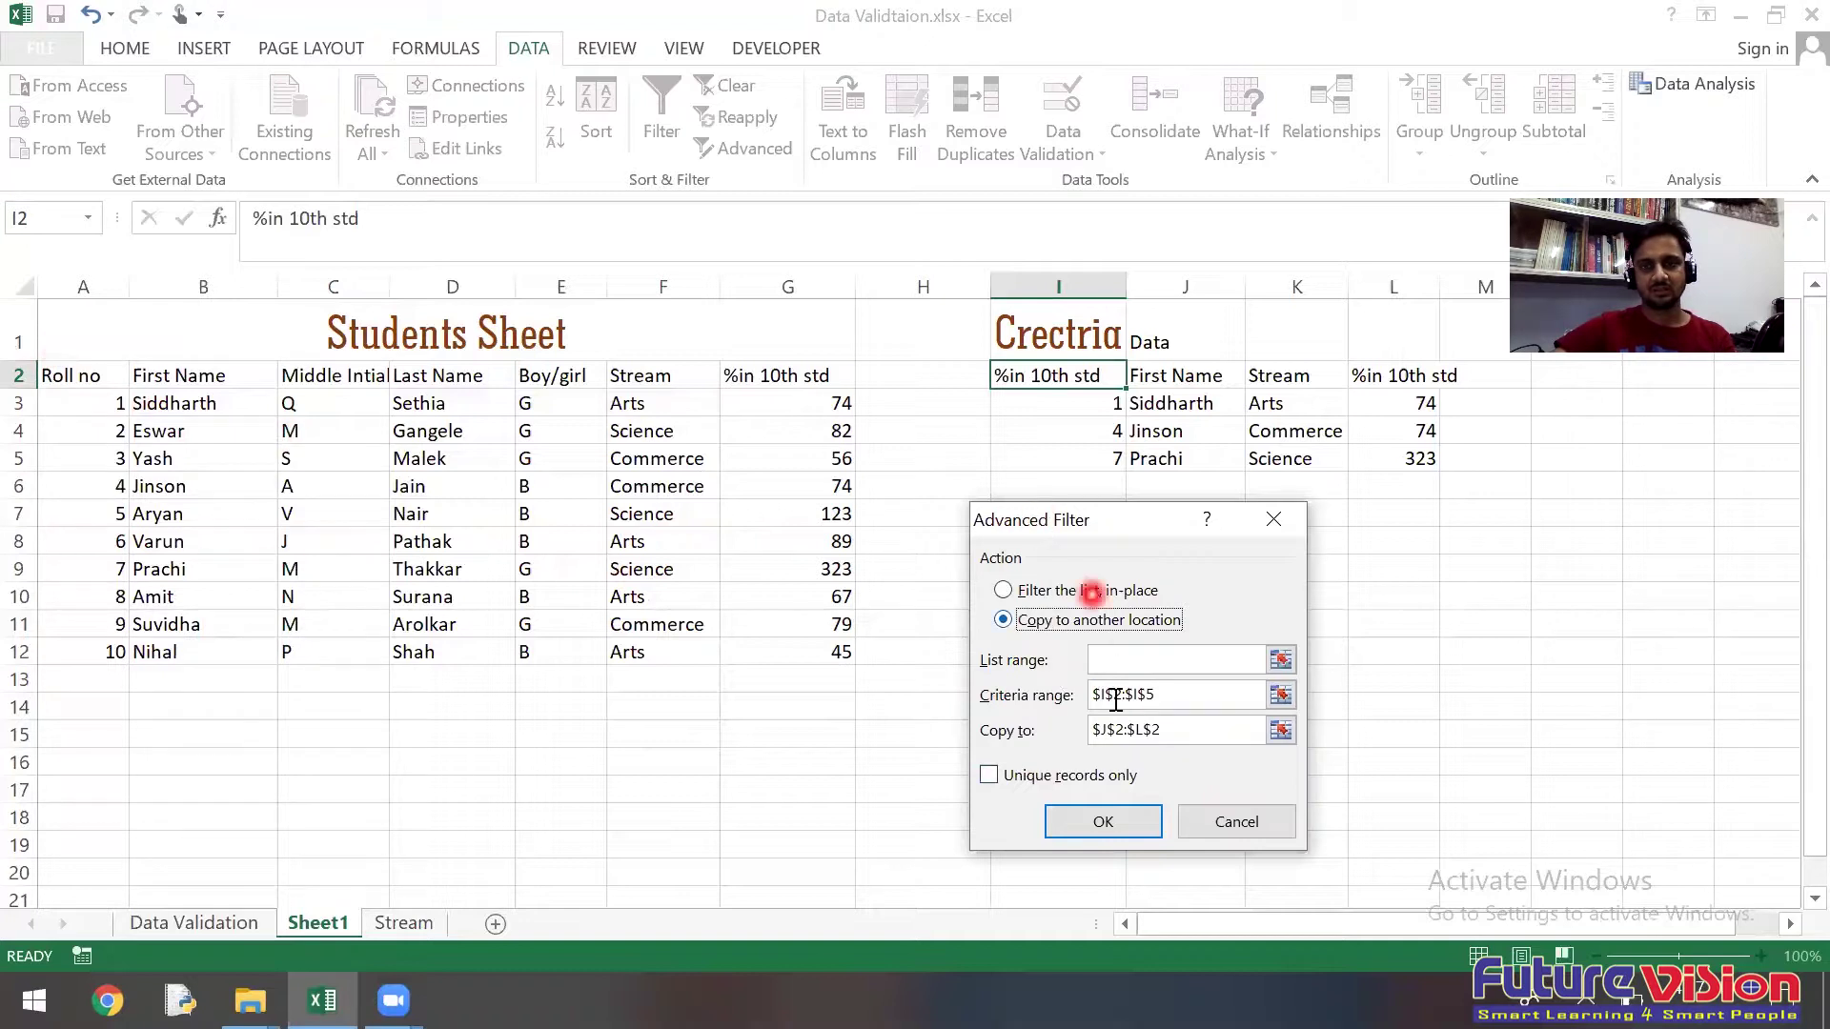
pyautogui.click(1113, 662)
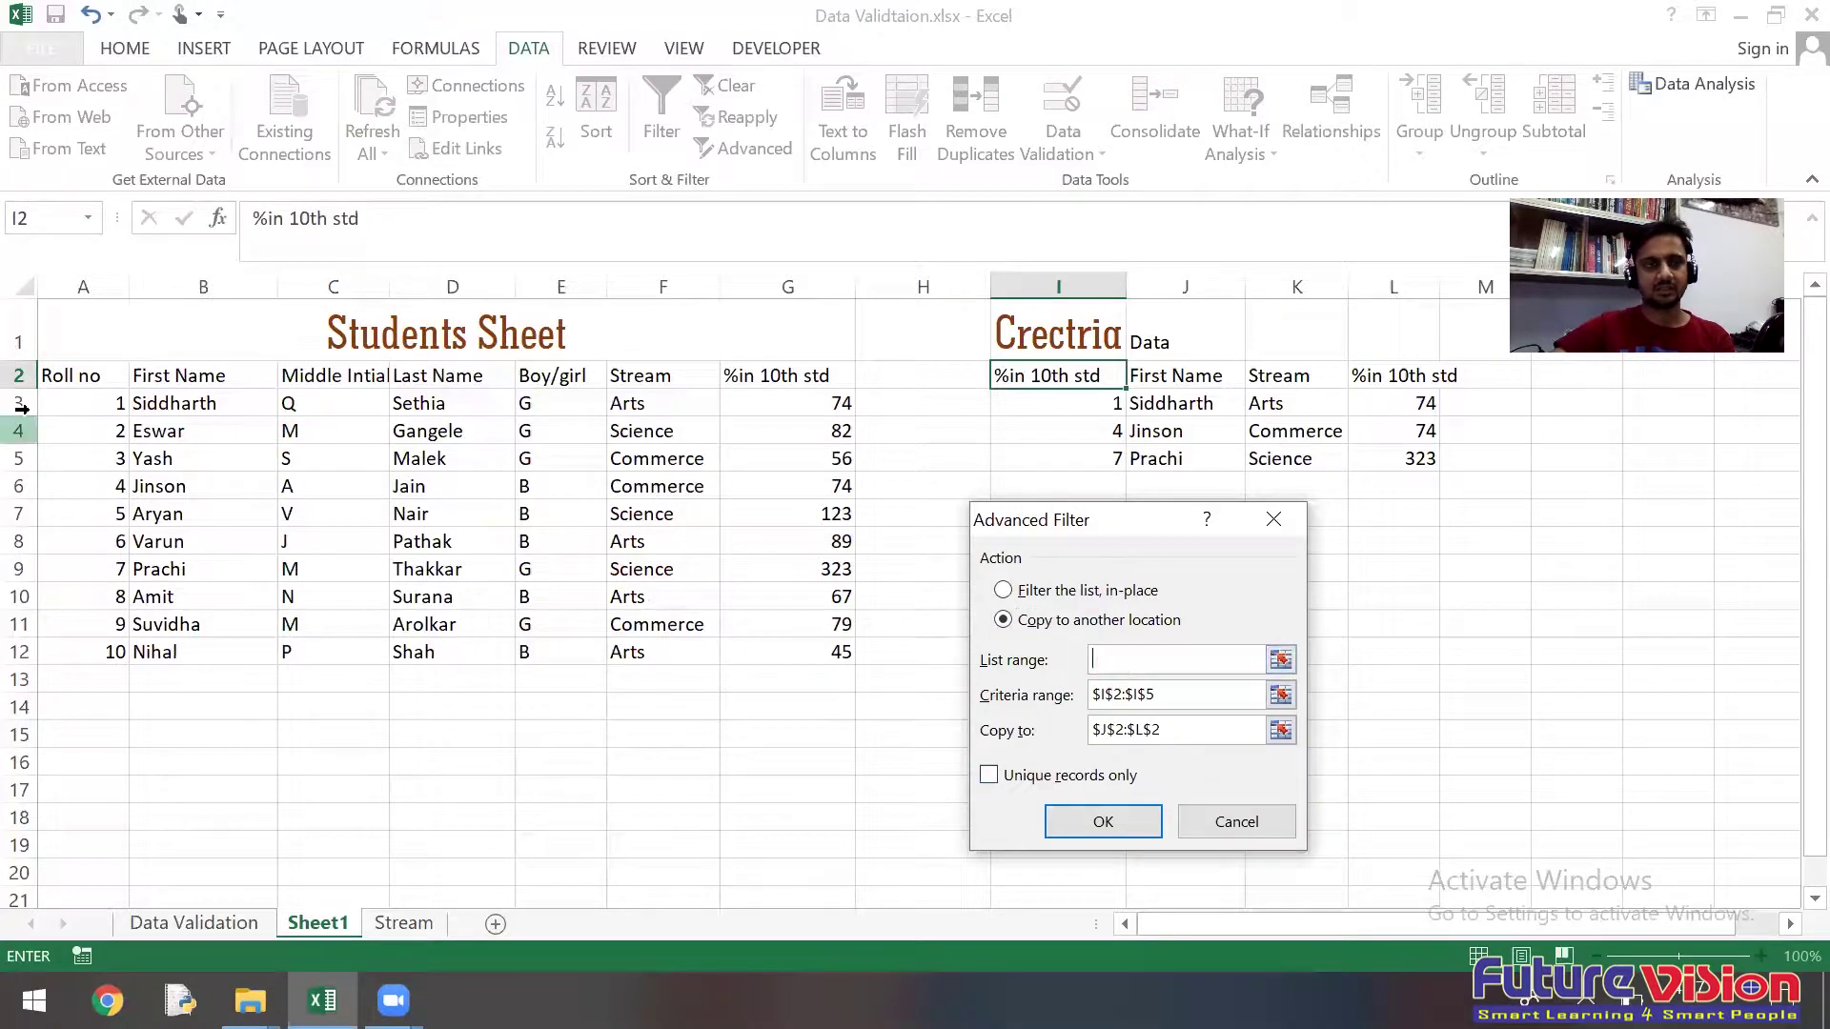
pyautogui.moveTo(71, 377); pyautogui.dragTo(832, 650)
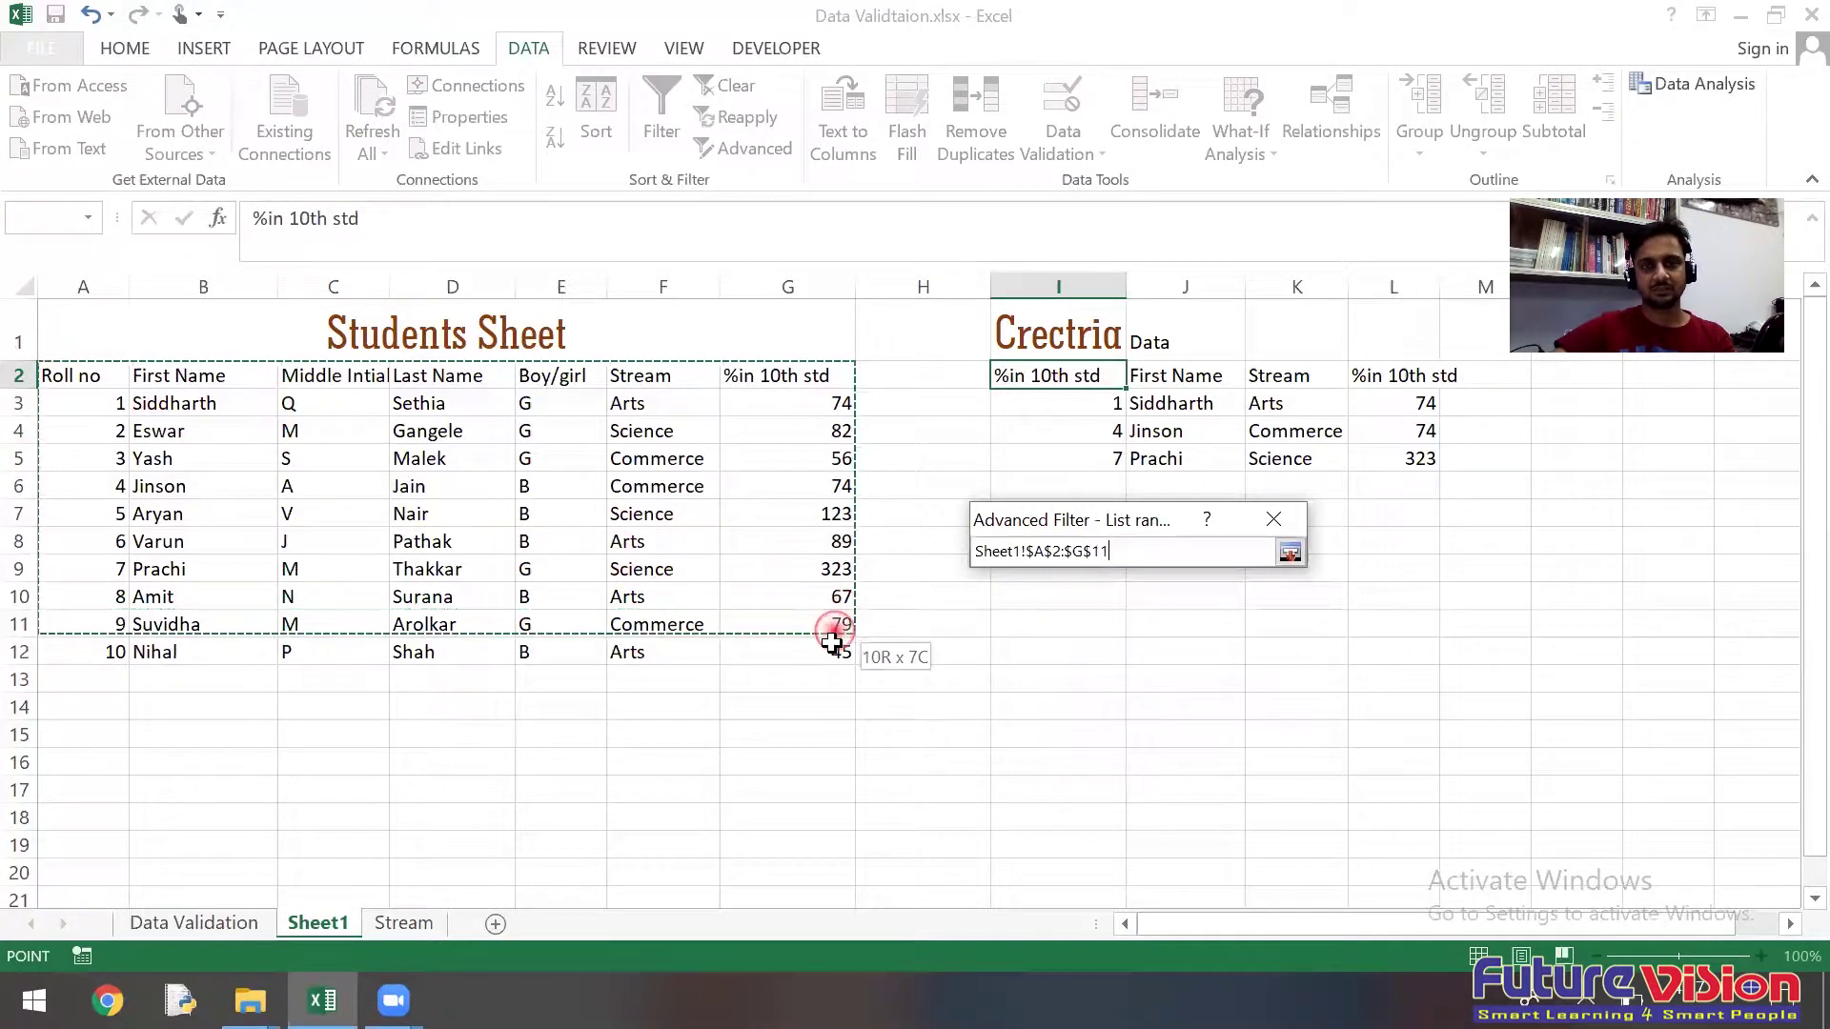
pyautogui.click(1188, 694)
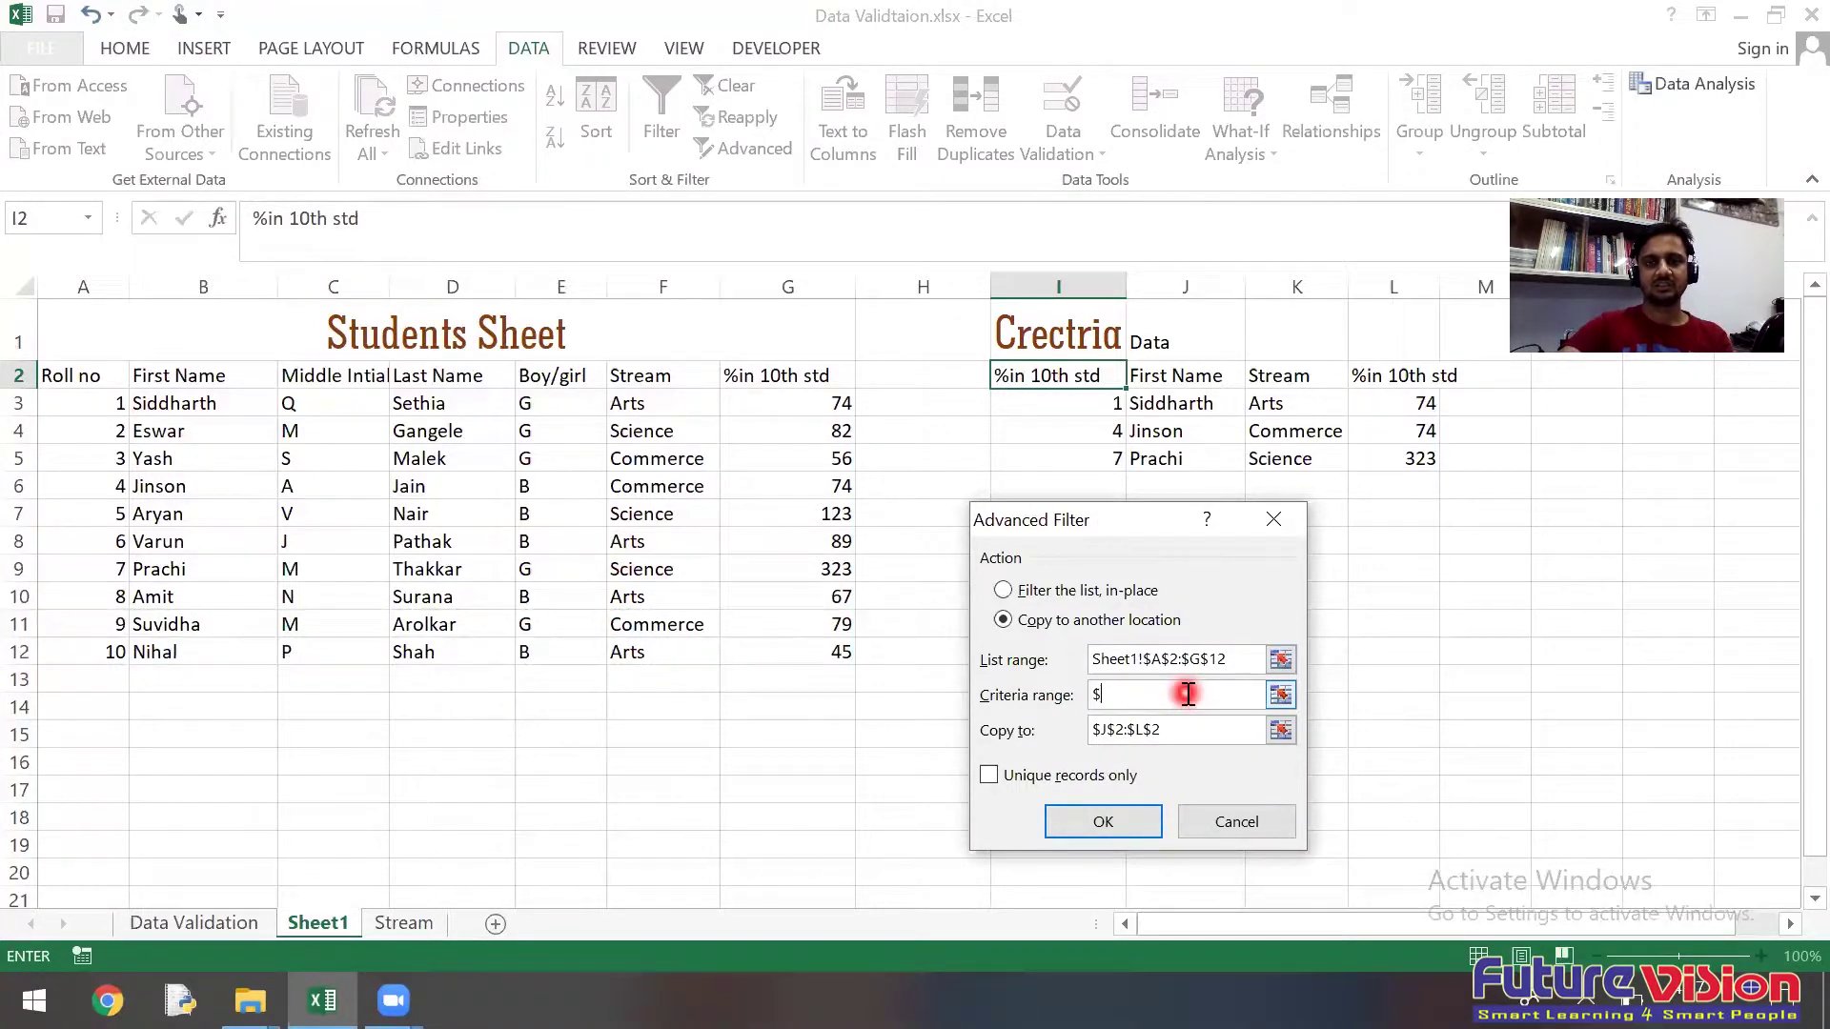
pyautogui.click(1065, 400)
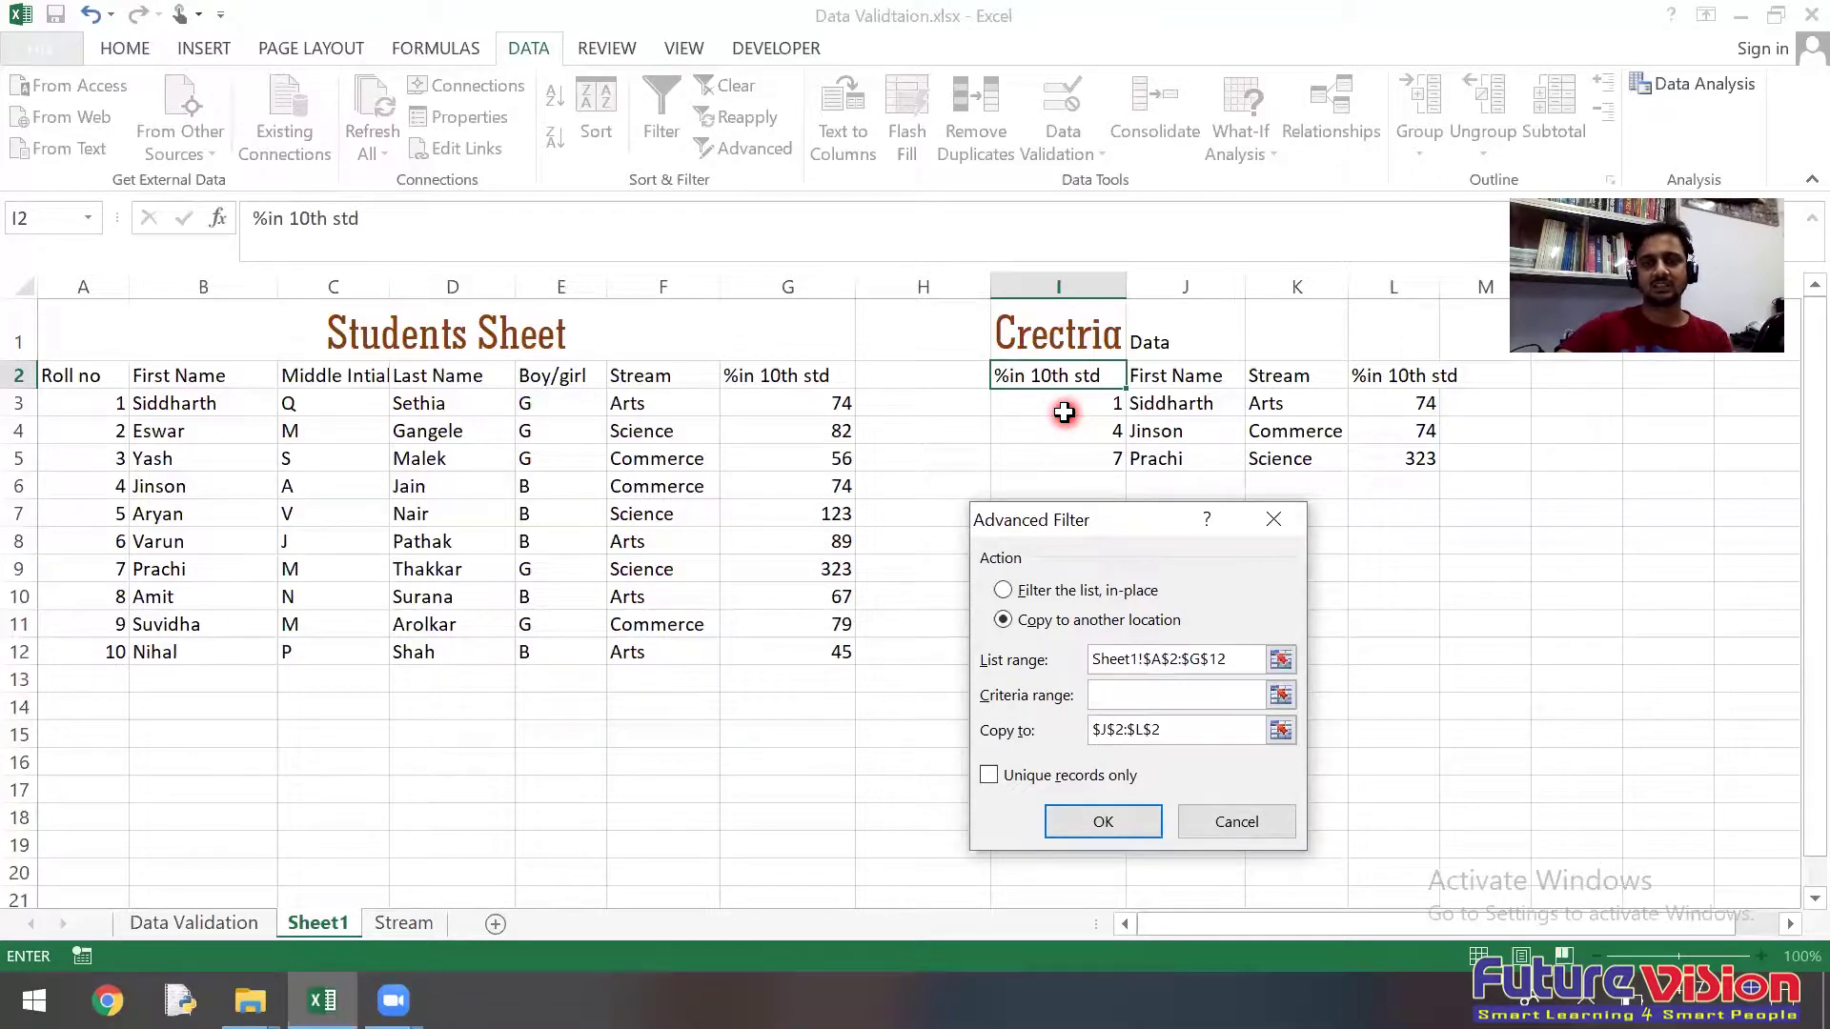
pyautogui.click(1065, 412)
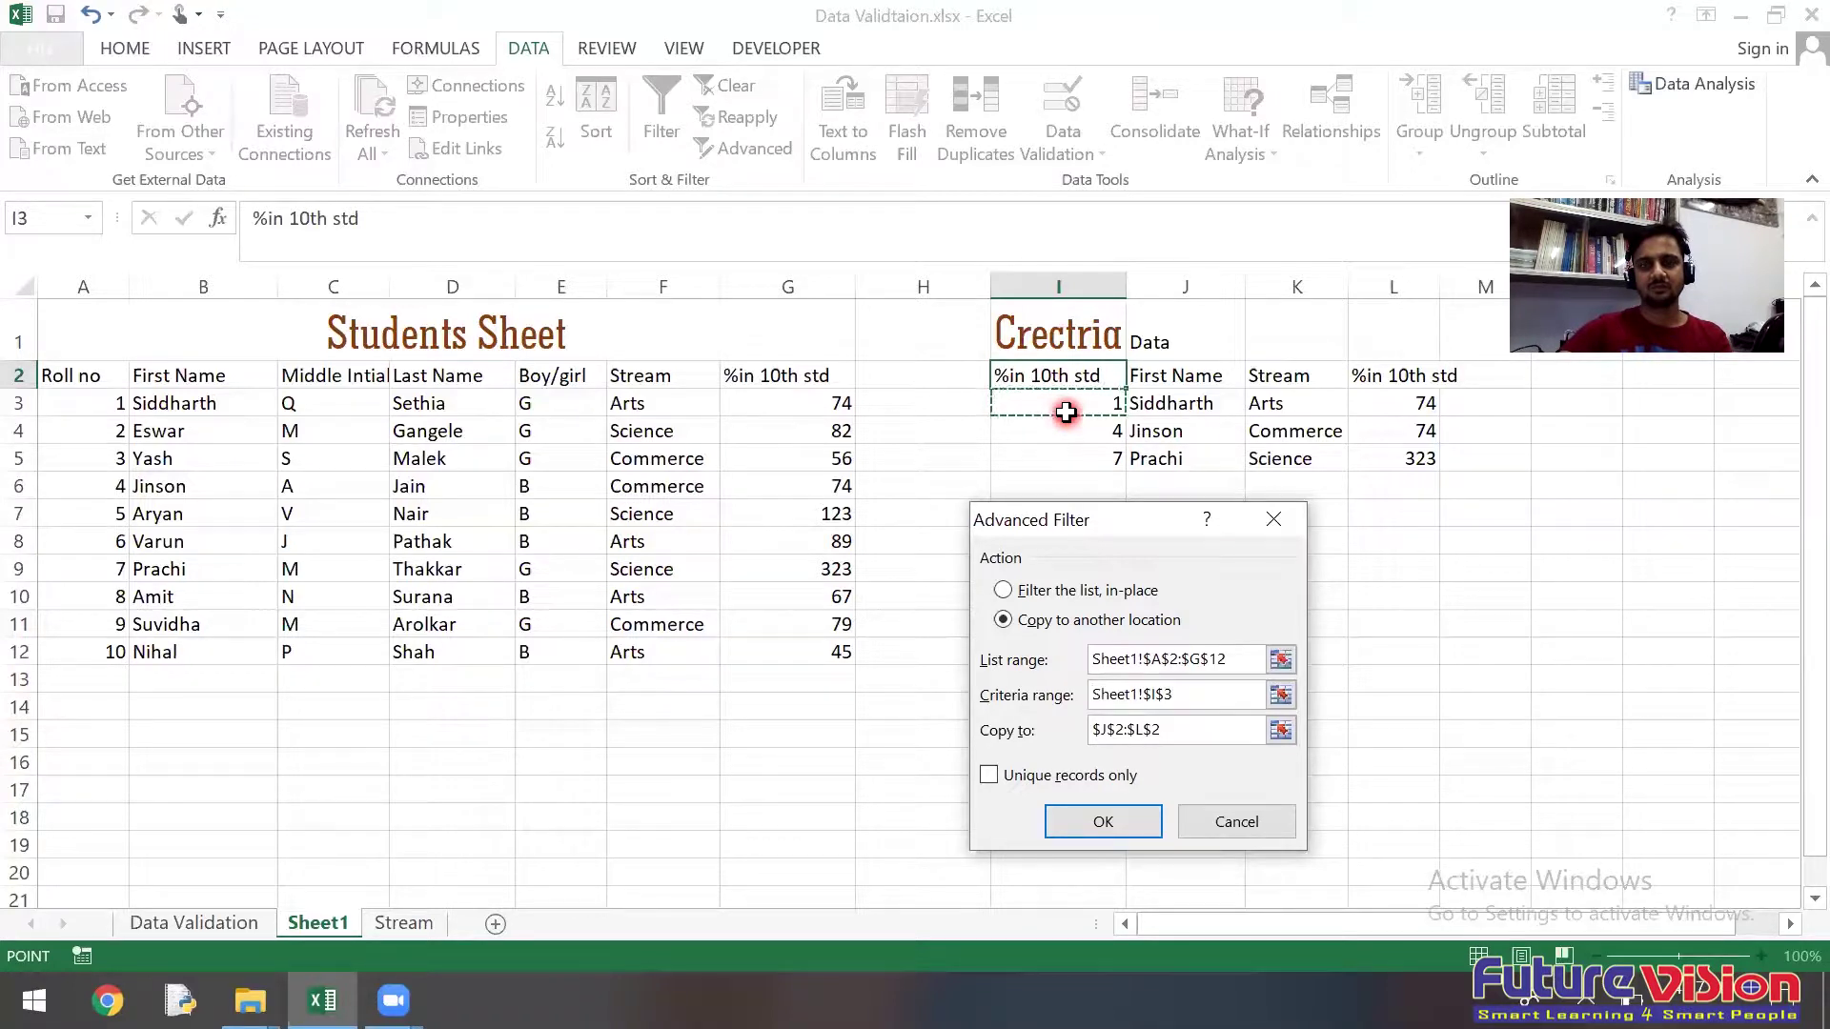
pyautogui.press('Return')
pyautogui.click(1117, 386)
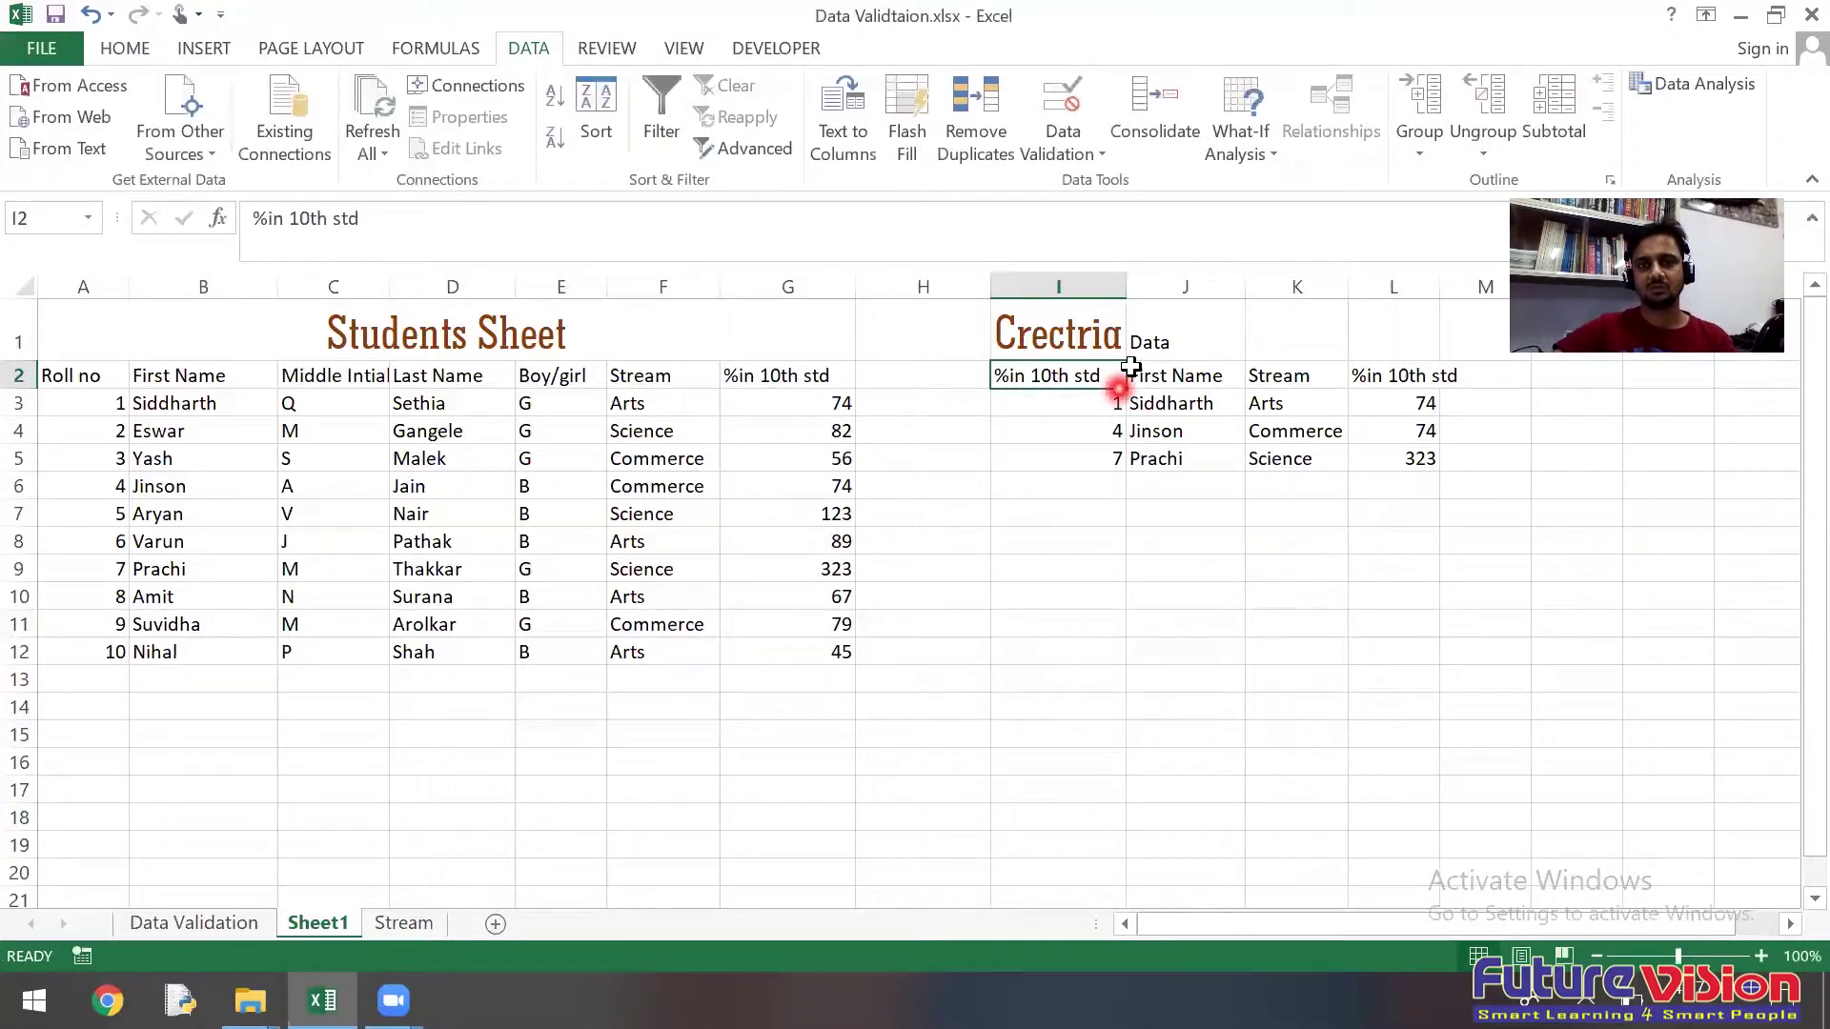
# Step: Clear the roll numbers 1, 4, 7 from I3:I5
pyautogui.click(1094, 398)
pyautogui.hotkey('shift', 'Down')
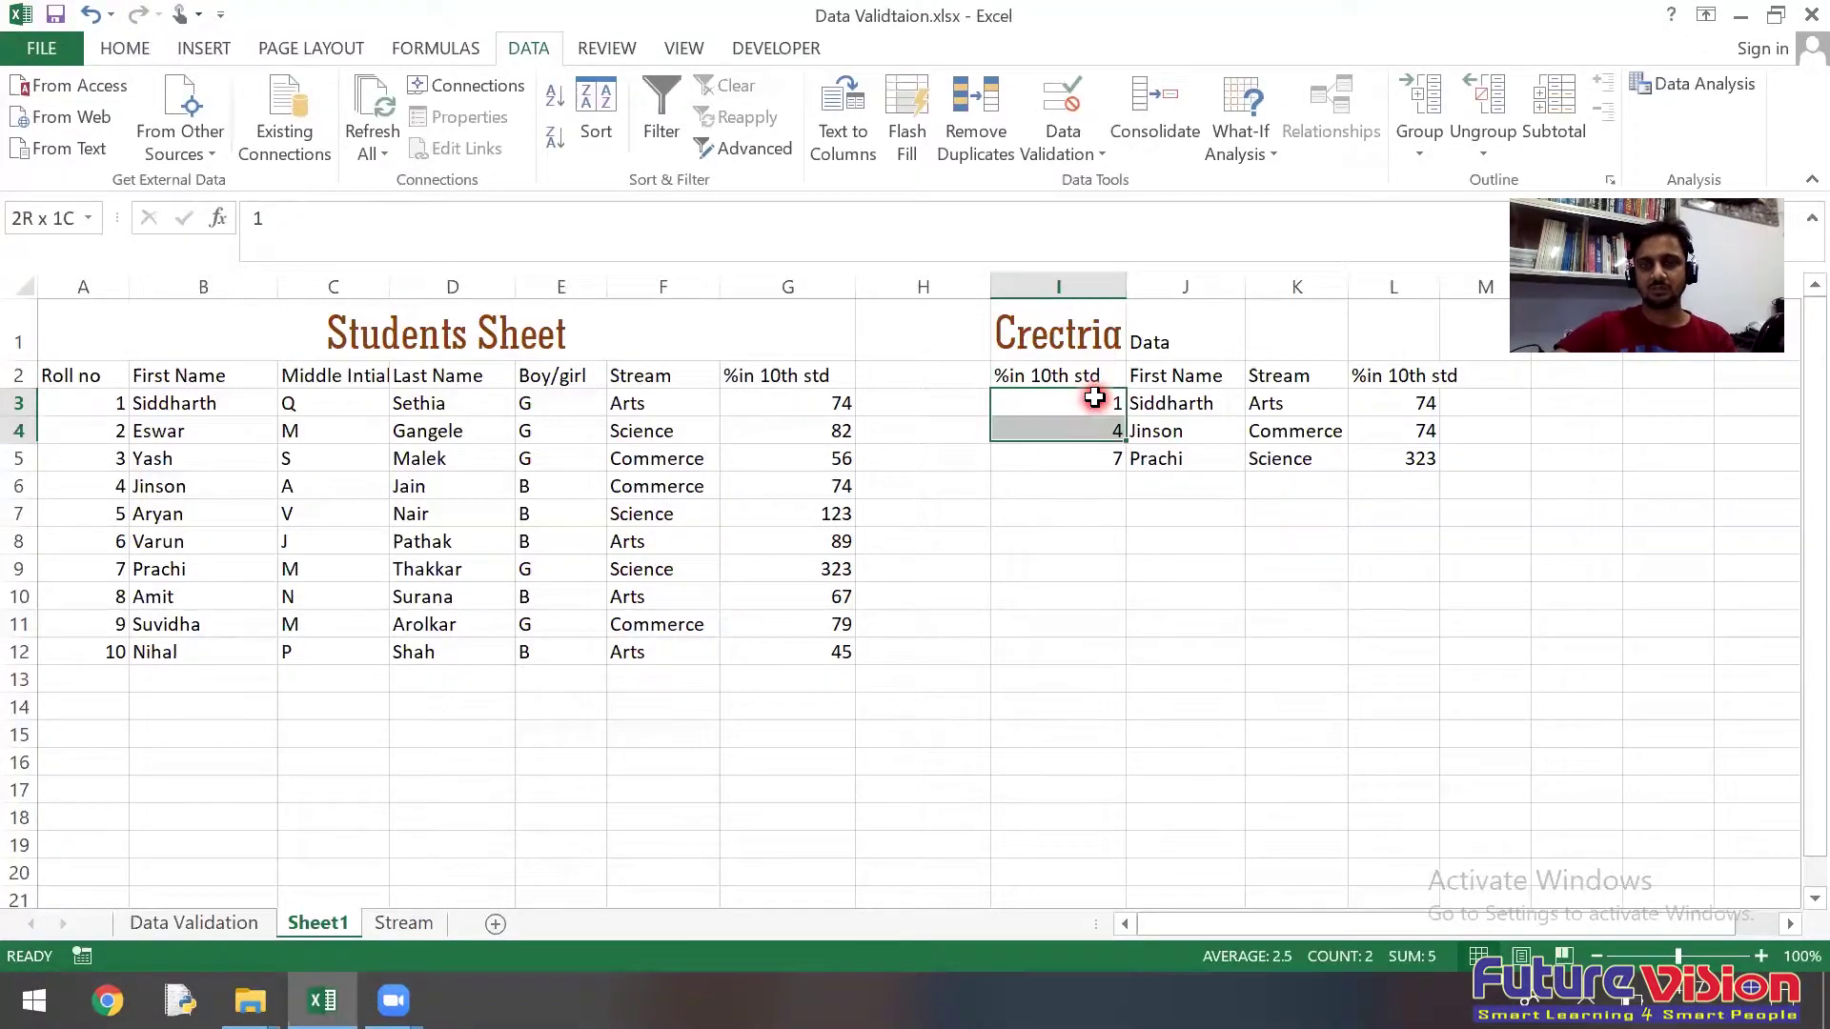
pyautogui.hotkey('shift', 'Down')
pyautogui.press('Delete')
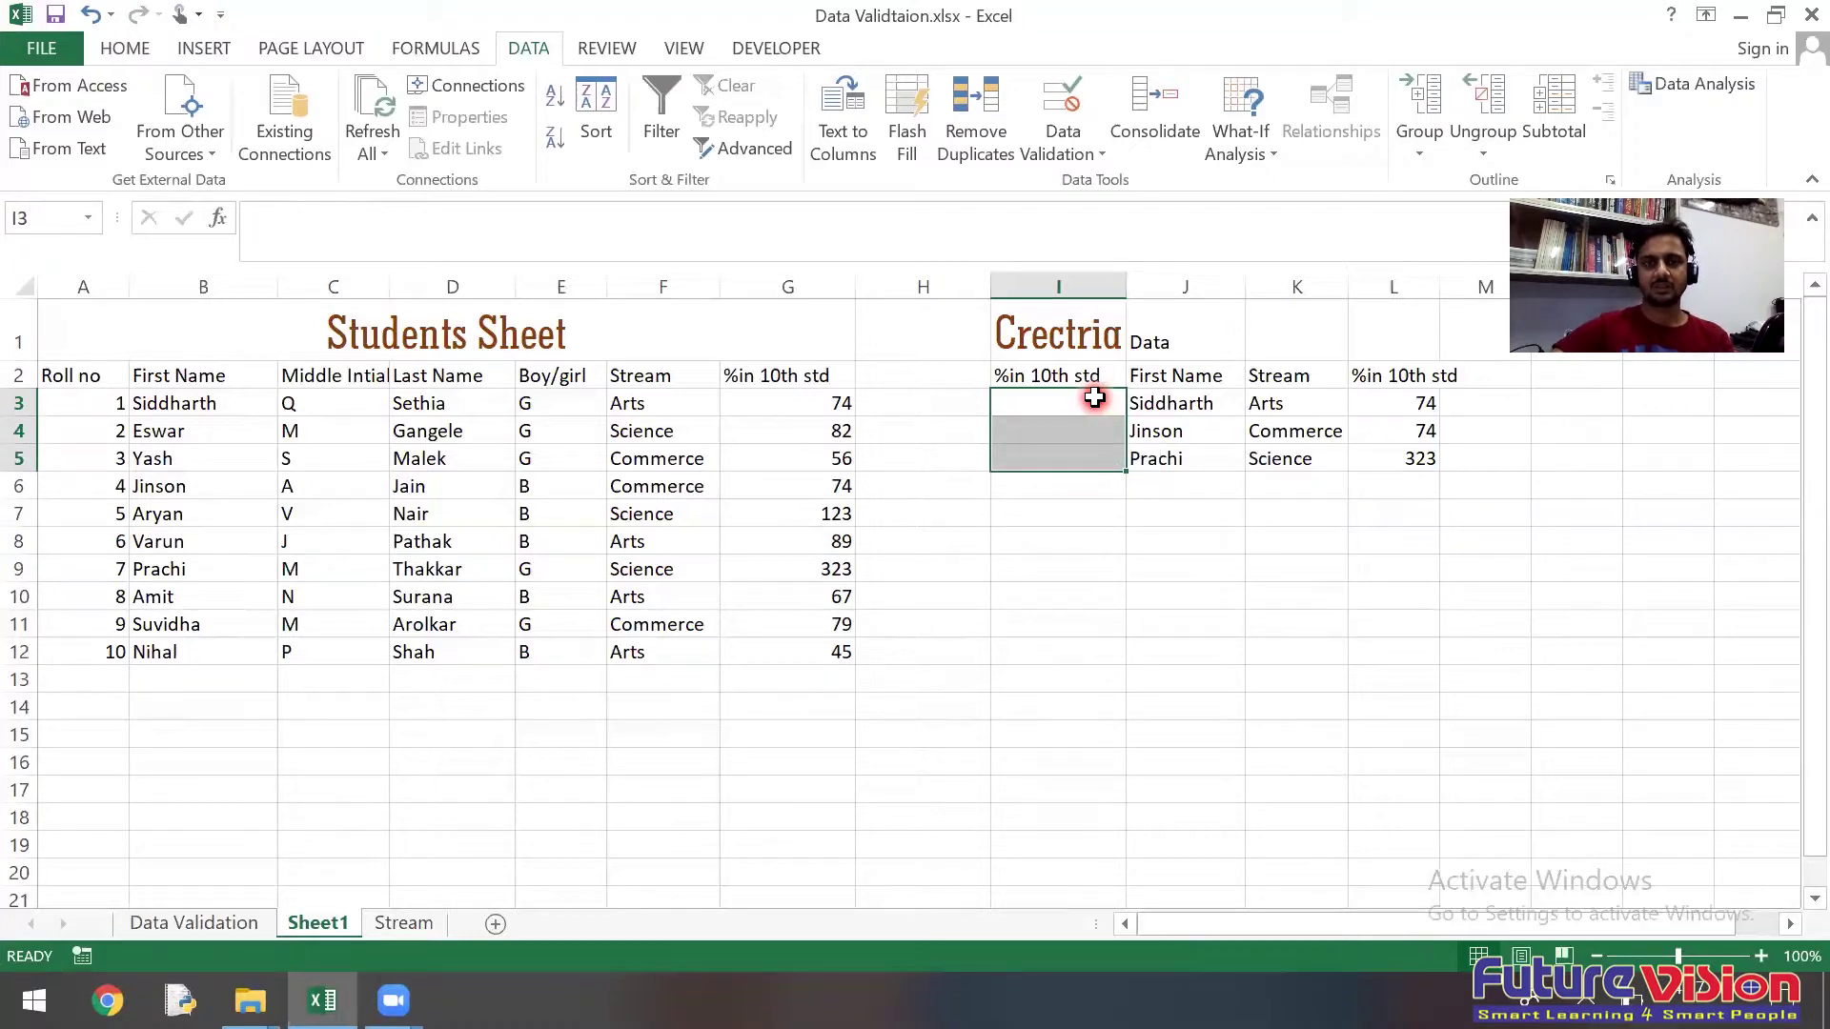
# Step: Try entering >70 in I3 and cancel the invalid-value error
pyautogui.click(1094, 399)
pyautogui.write('?>')
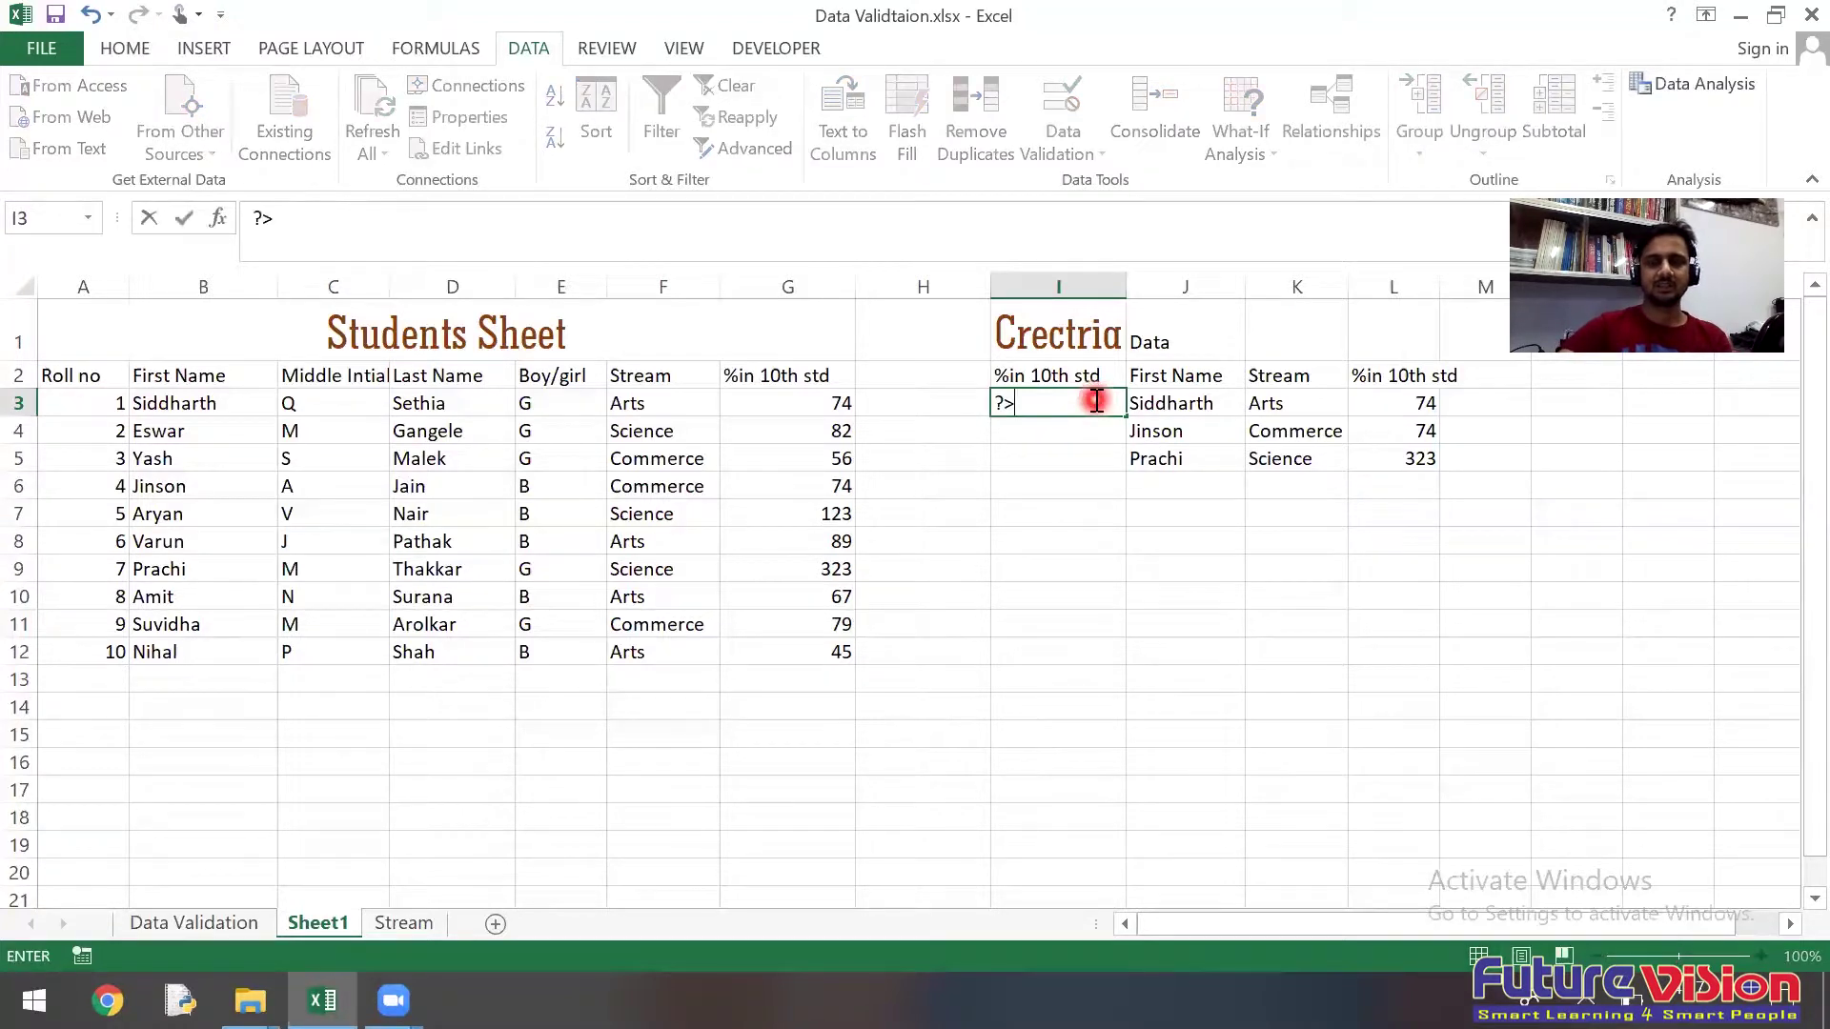
pyautogui.press('BackSpace')
pyautogui.press('BackSpace')
pyautogui.write('>70')
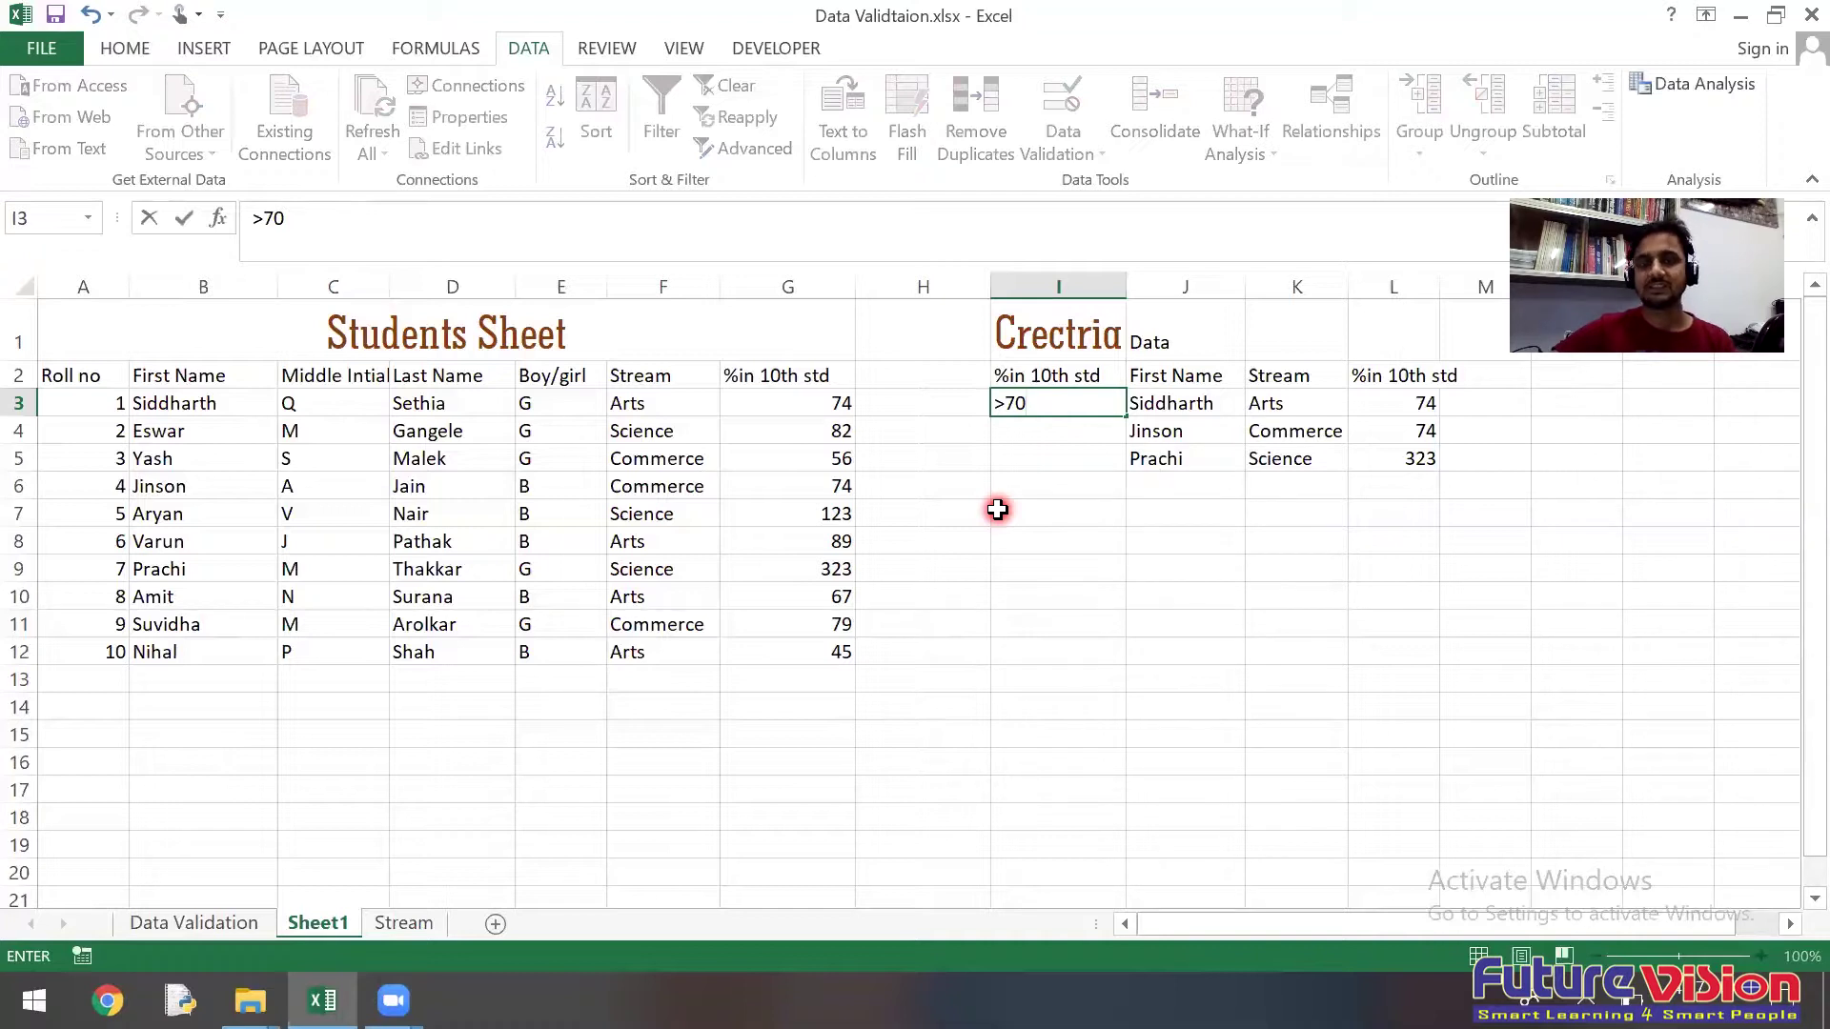
pyautogui.click(1163, 403)
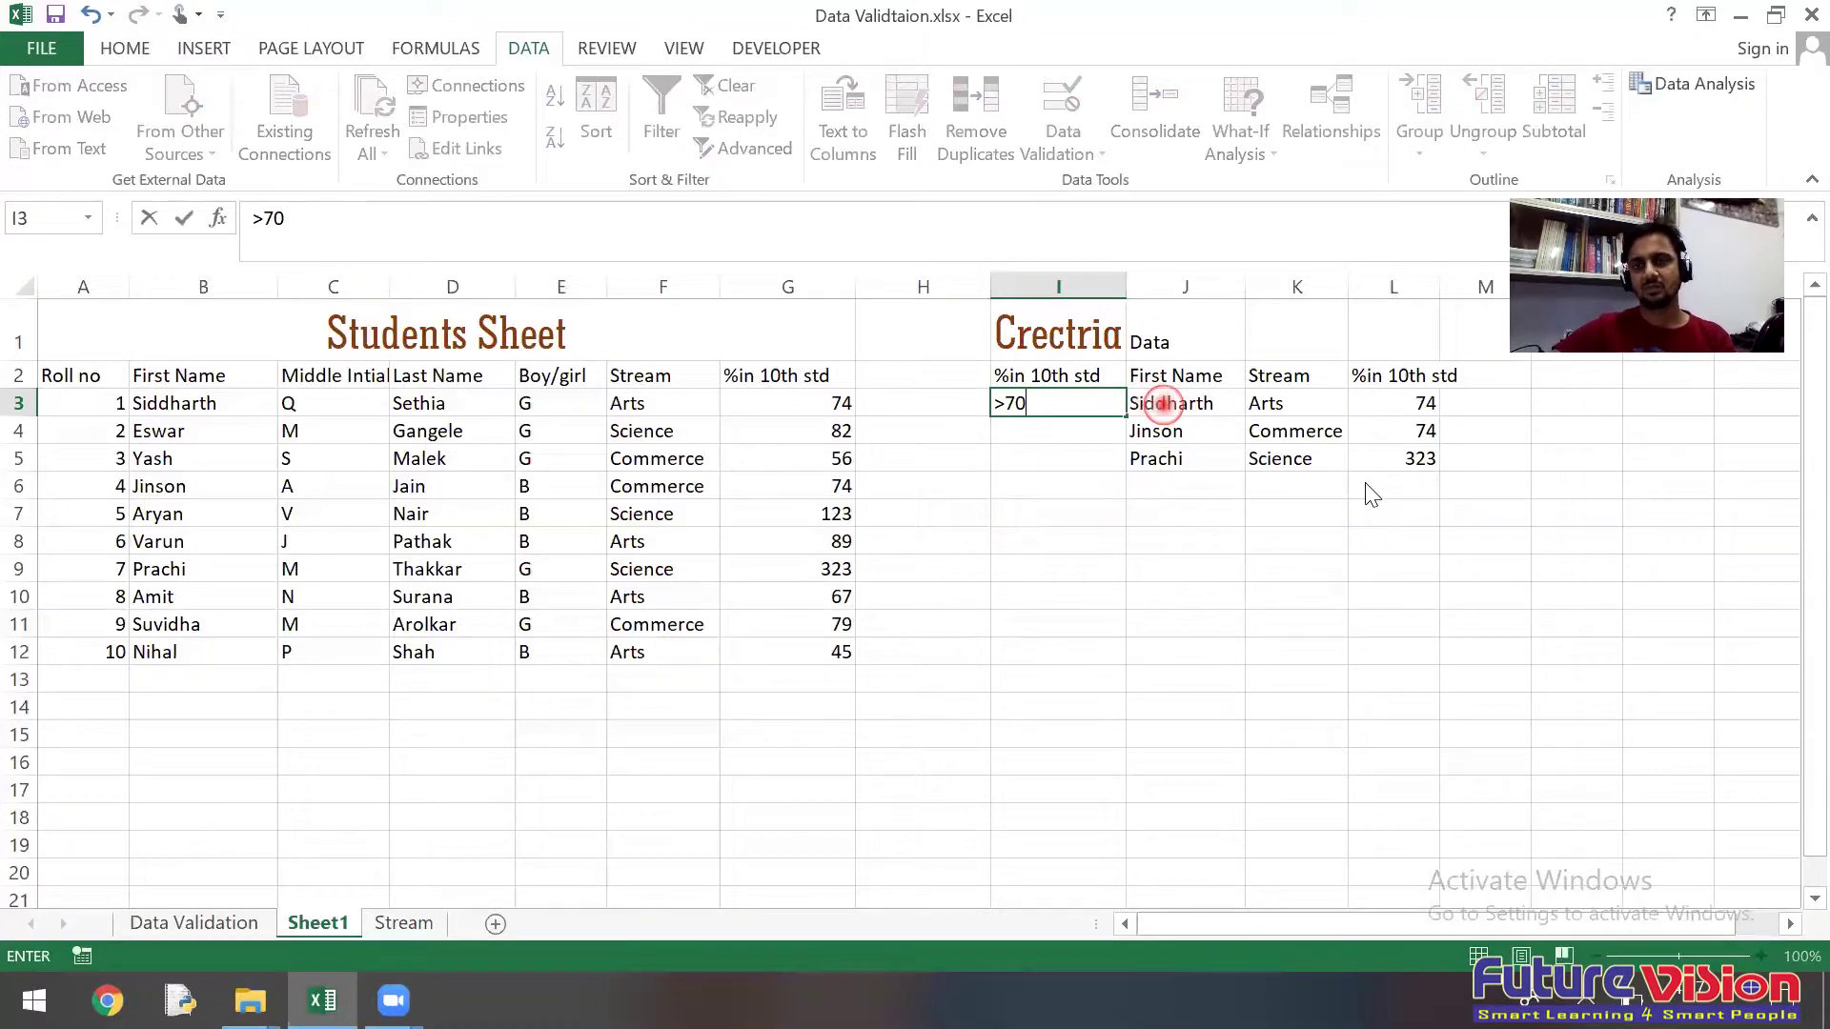
pyautogui.click(912, 581)
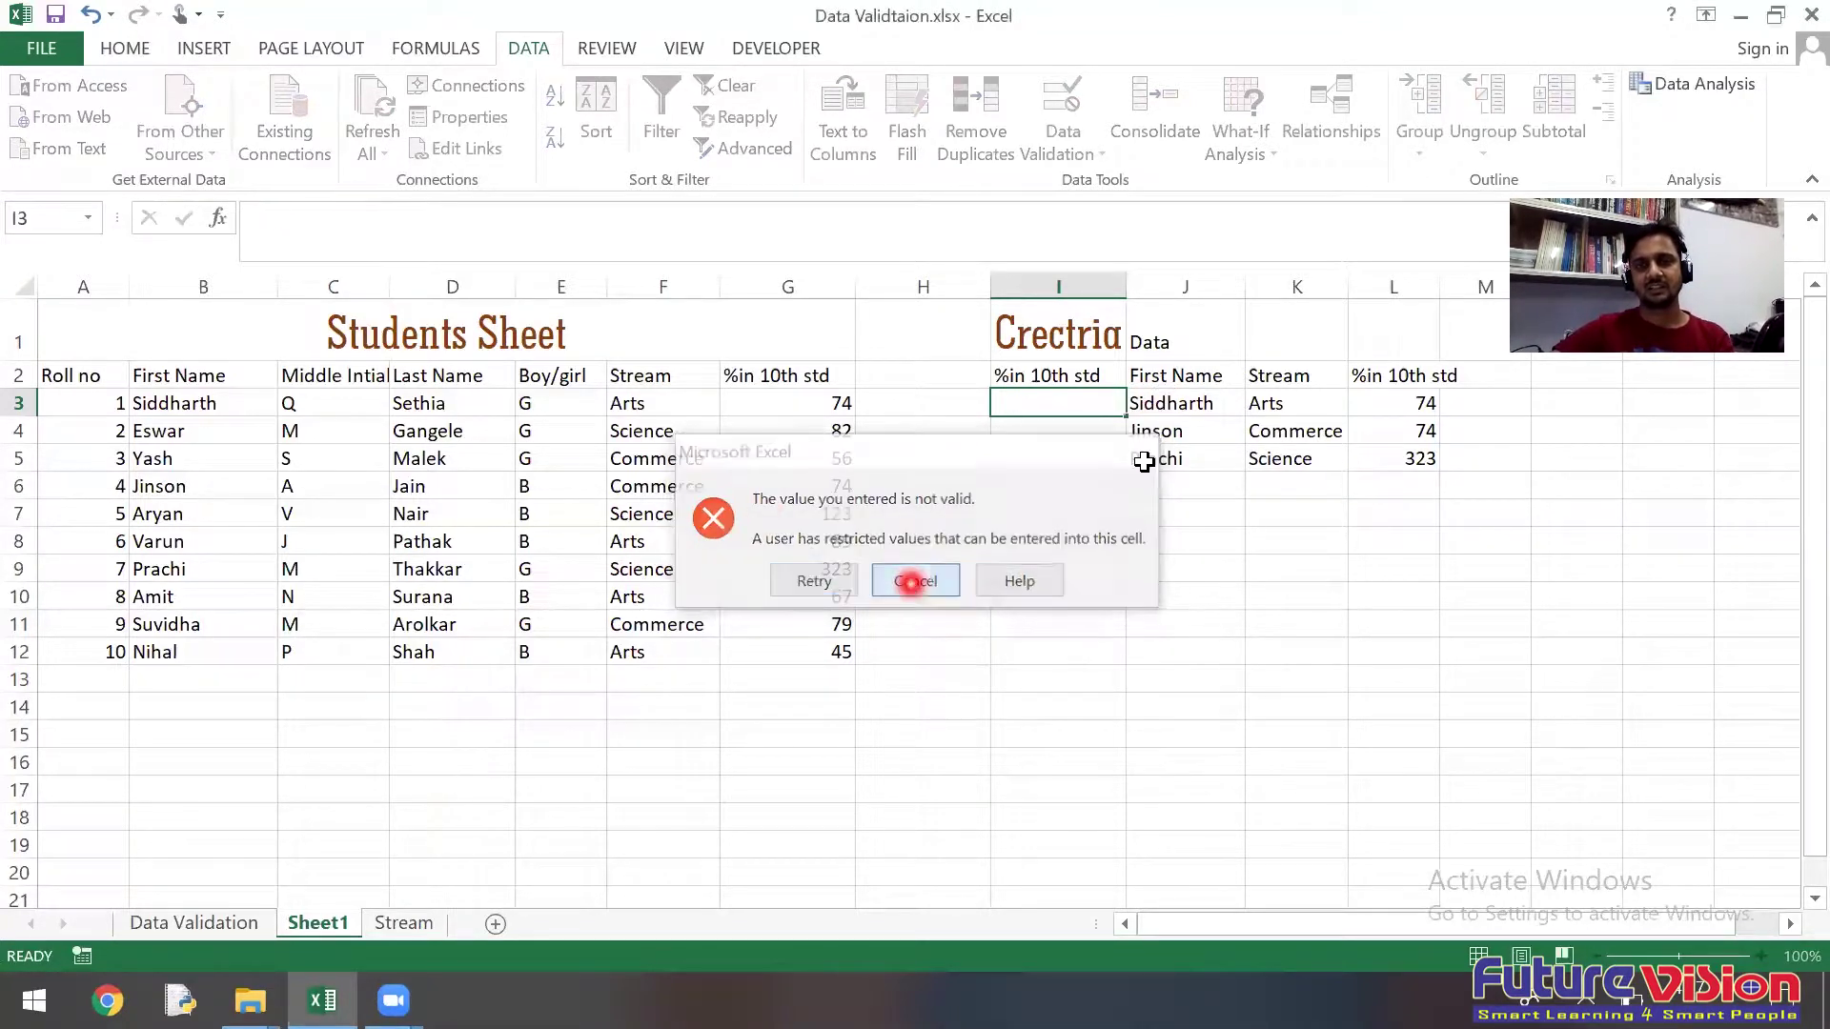
# Step: Clear leftover output cells, then retry >70 in I3 and abandon the rejected entry
pyautogui.moveTo(1184, 400)
pyautogui.mouseDown()
pyautogui.moveTo(1301, 419)
pyautogui.moveTo(1377, 462)
pyautogui.mouseUp()
pyautogui.press('Delete')
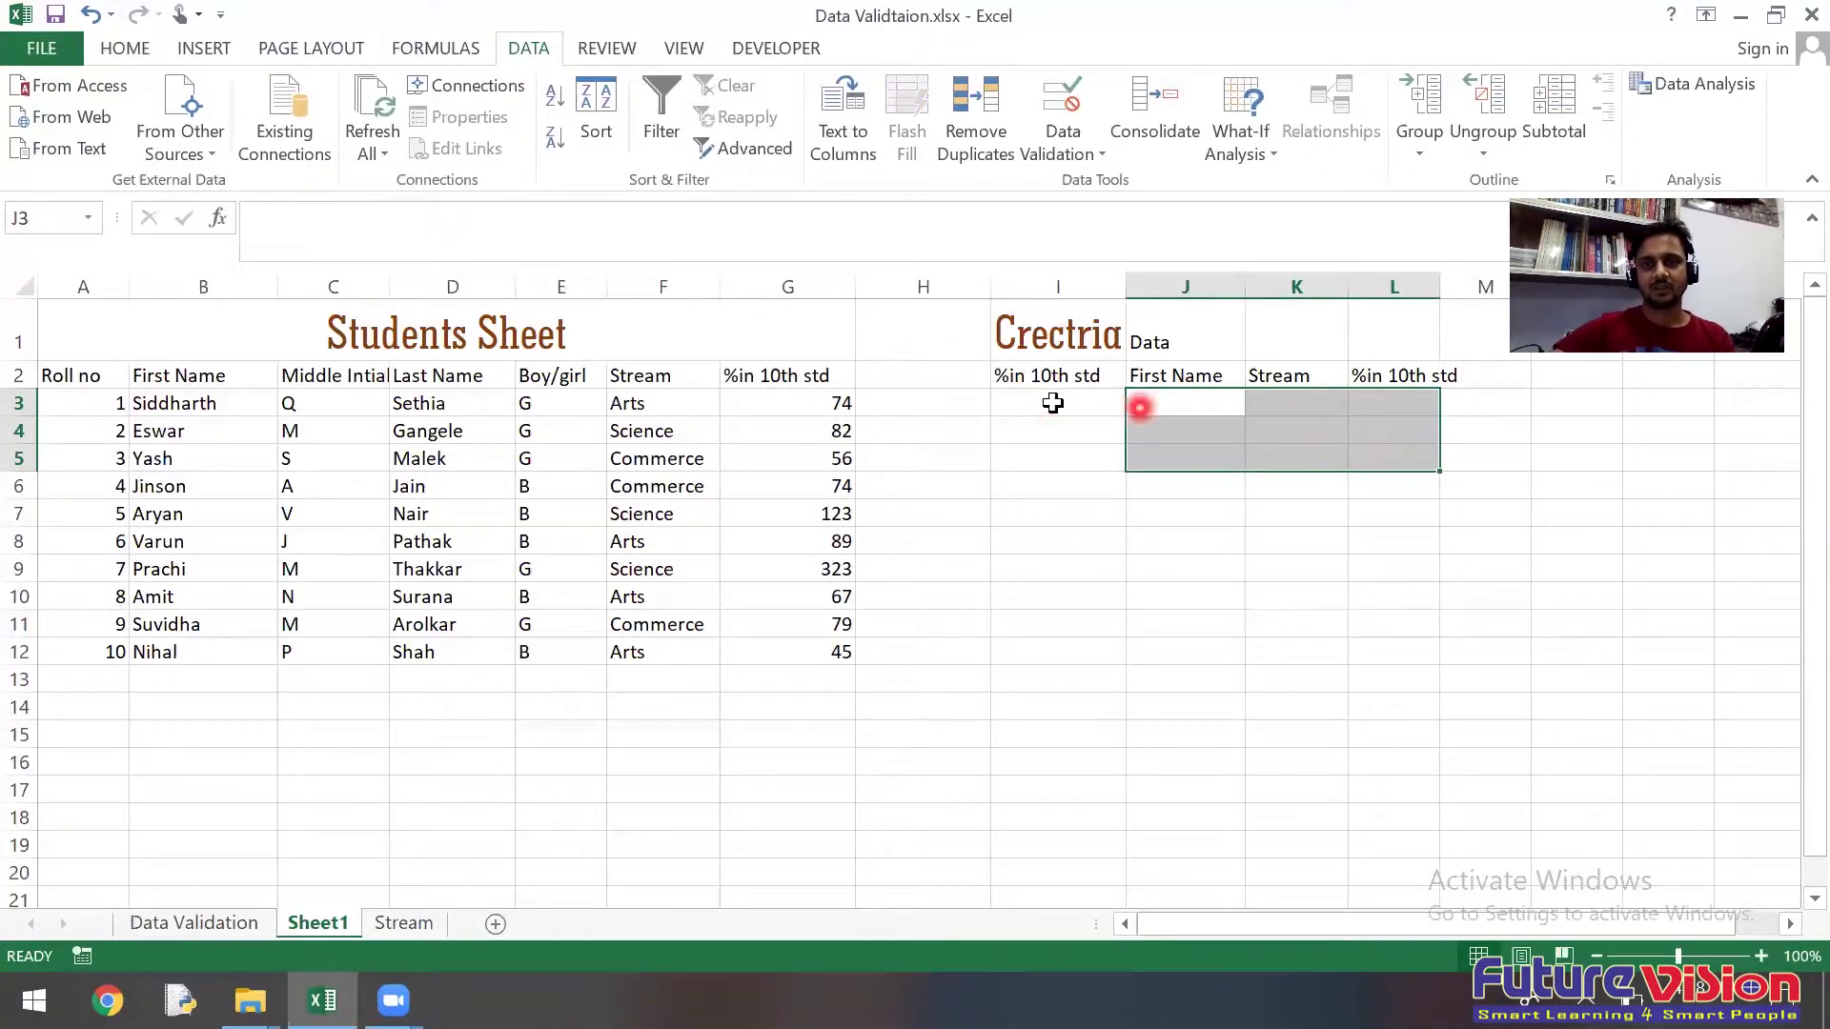
pyautogui.click(1053, 403)
pyautogui.write('>70')
pyautogui.press('Return')
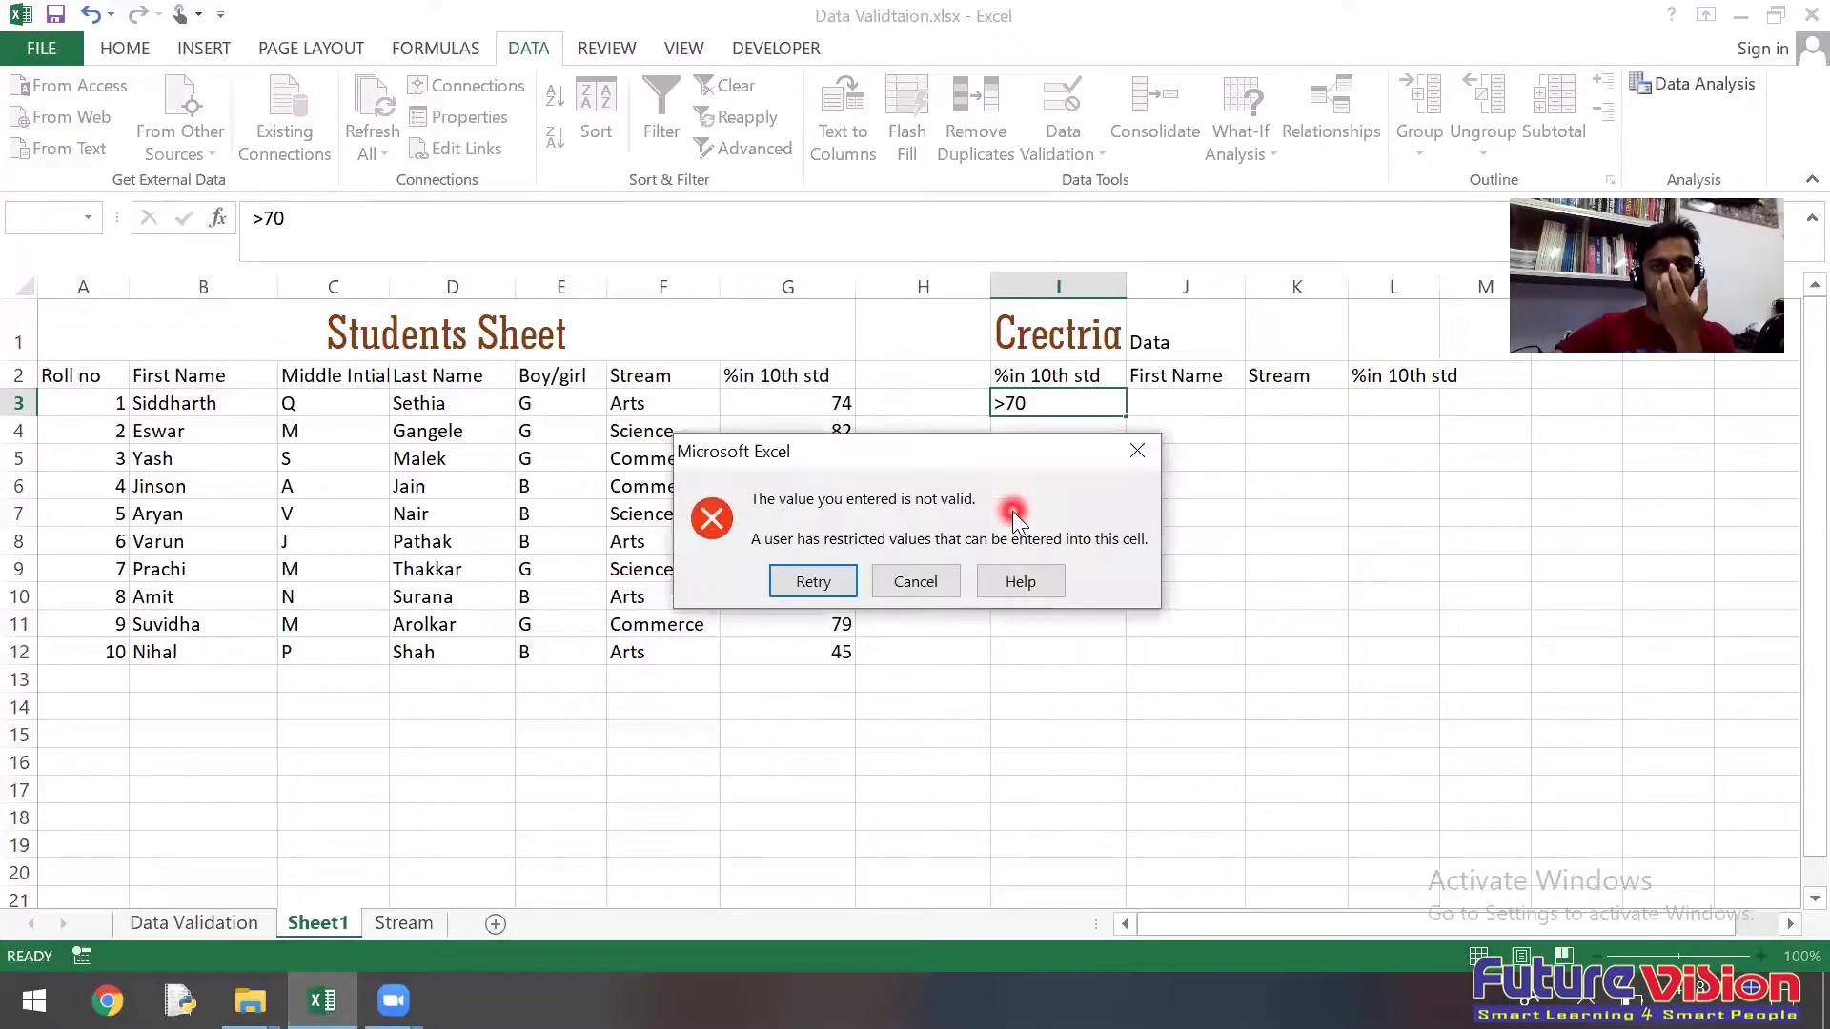
pyautogui.click(812, 582)
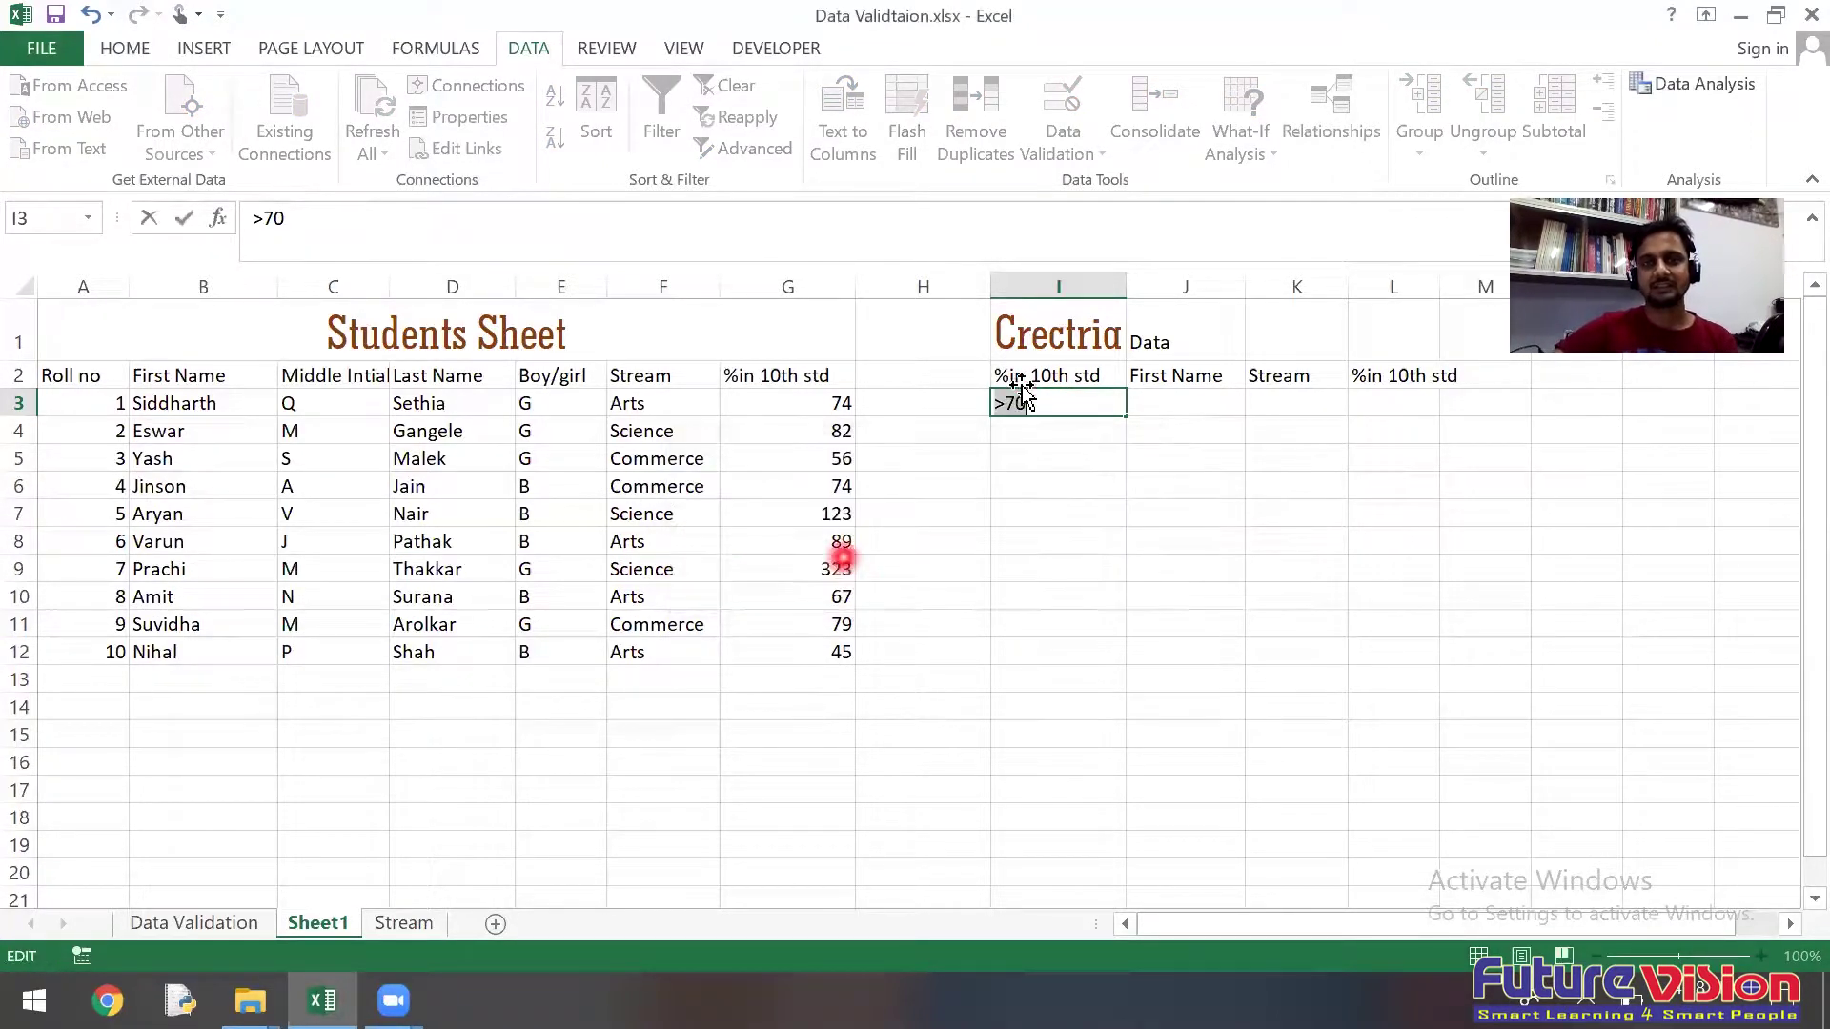
pyautogui.press('Return')
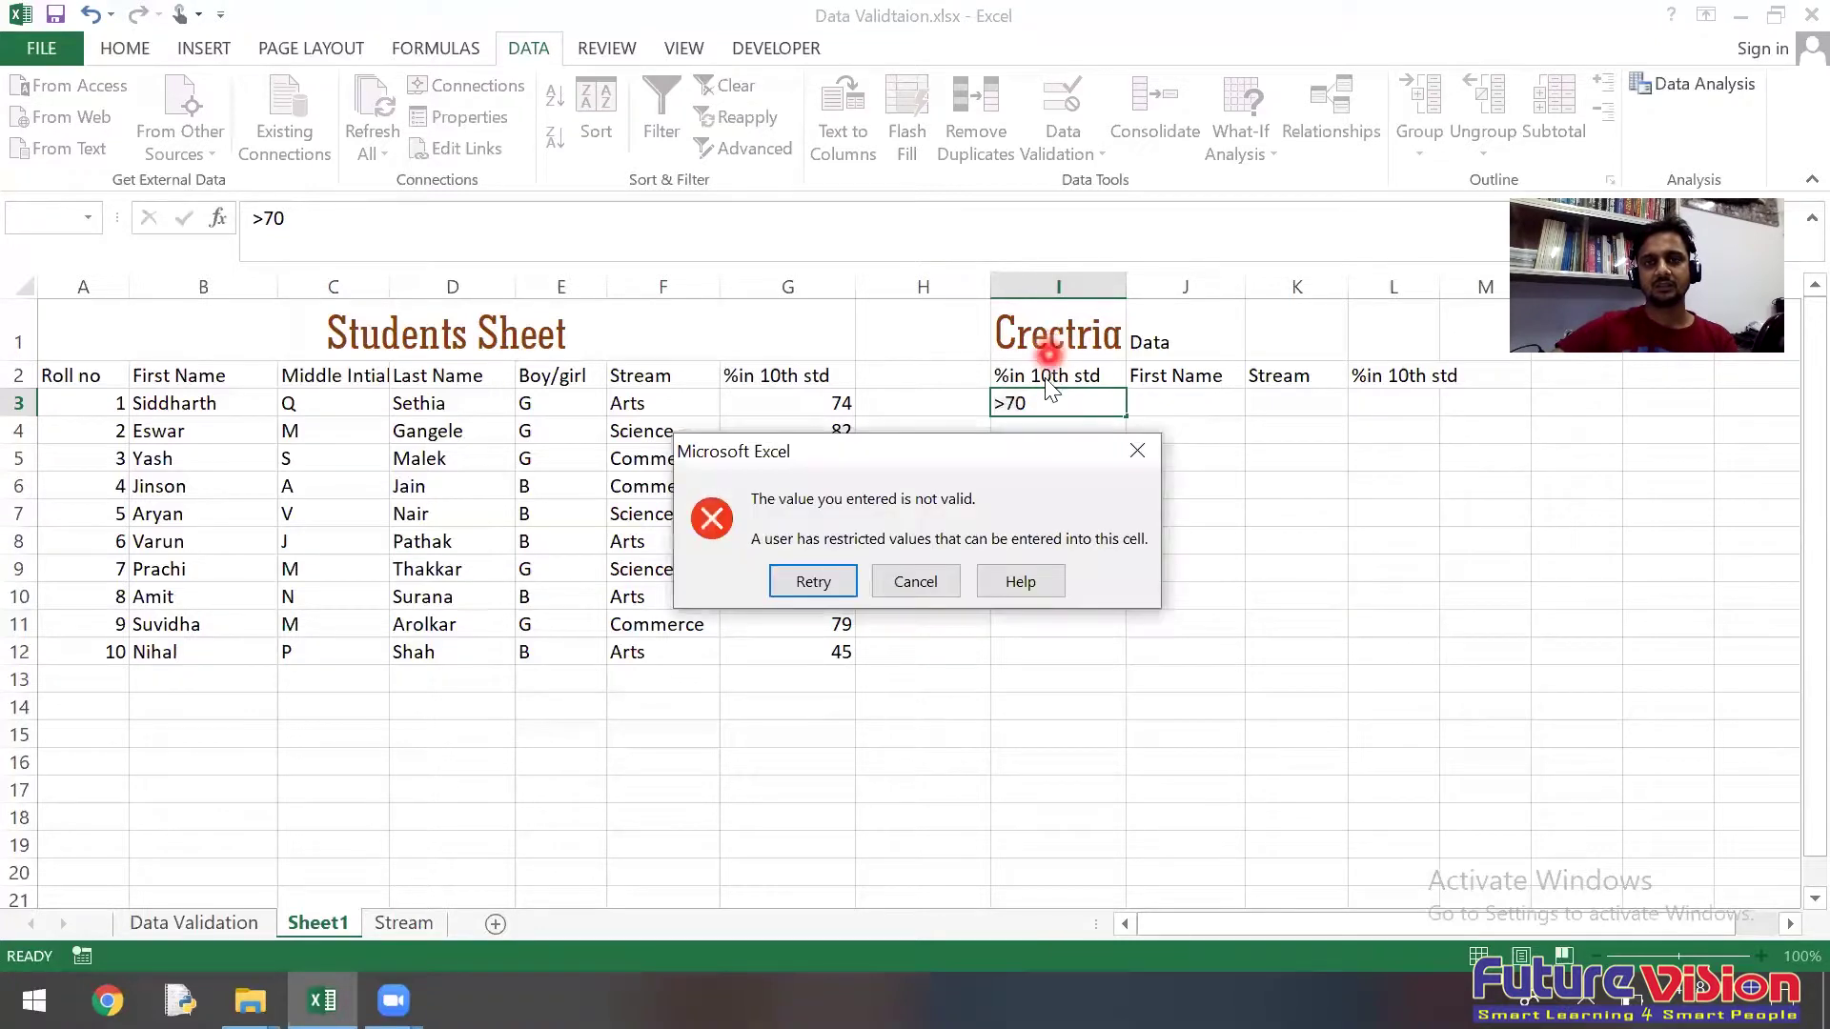
pyautogui.click(906, 585)
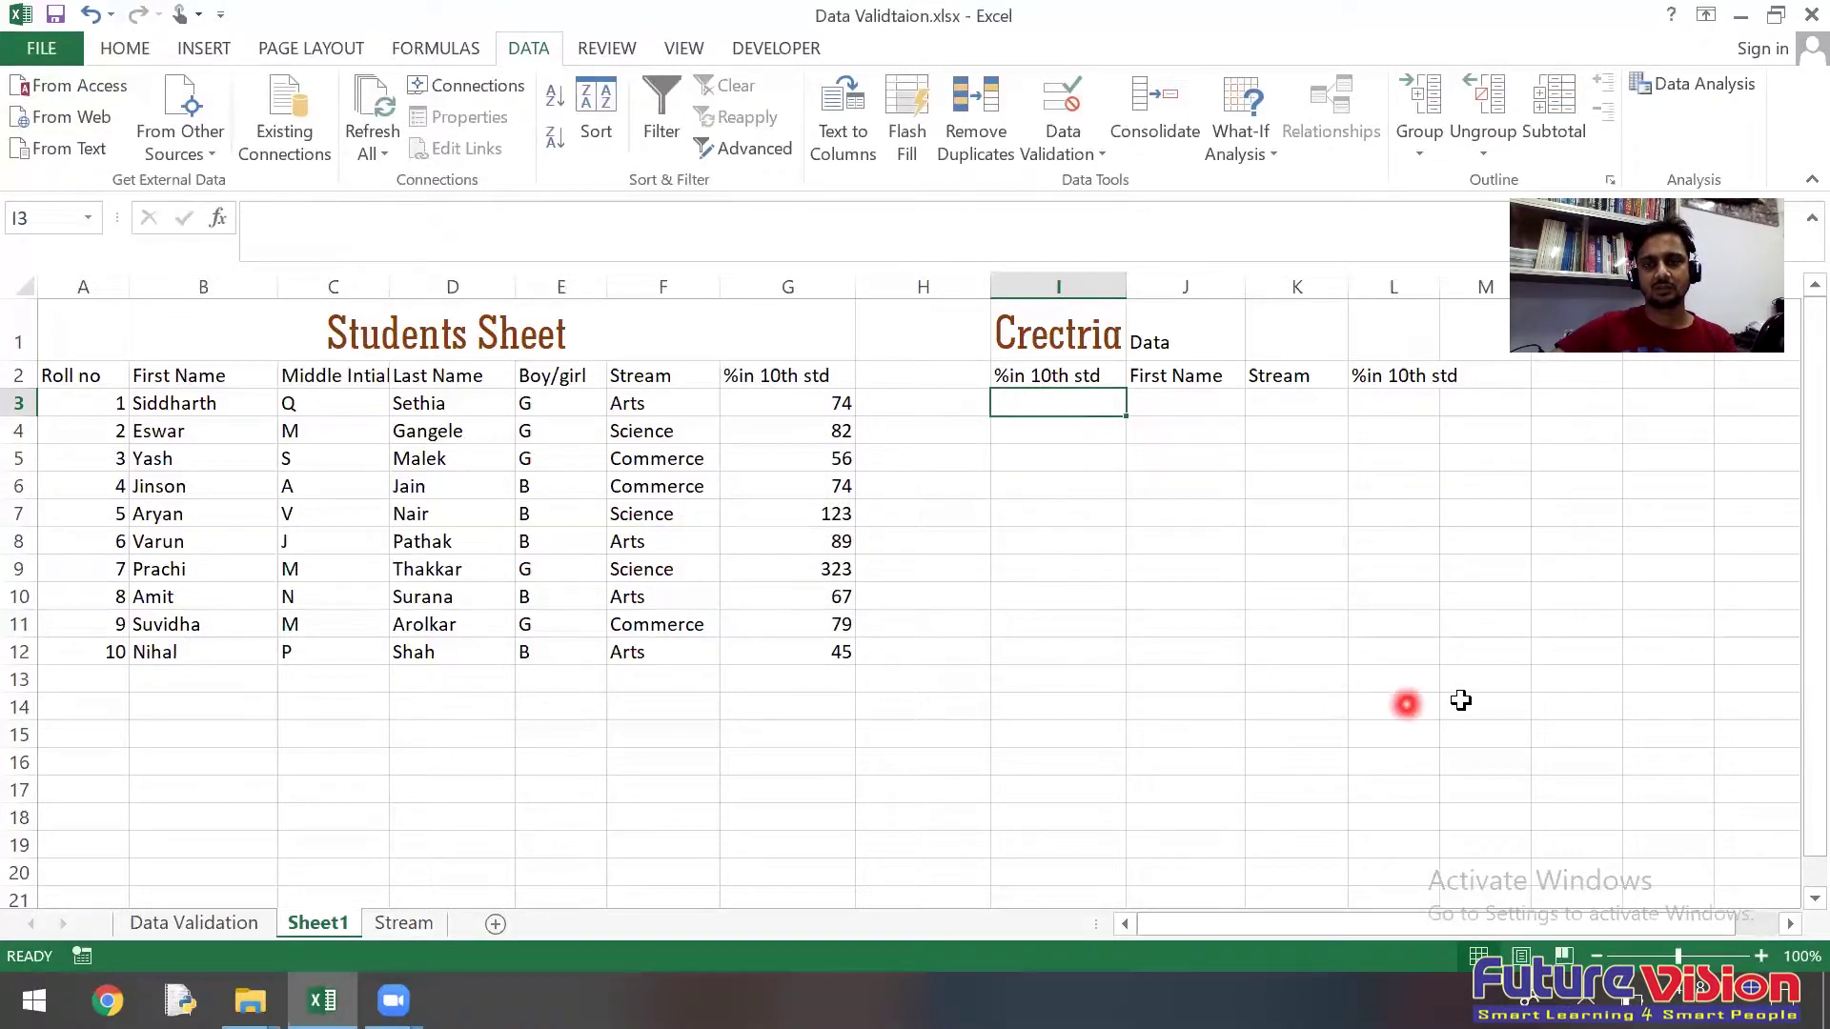
# Step: Remove all data validation rules from I2:M14
pyautogui.moveTo(1455, 700); pyautogui.dragTo(1000, 373)
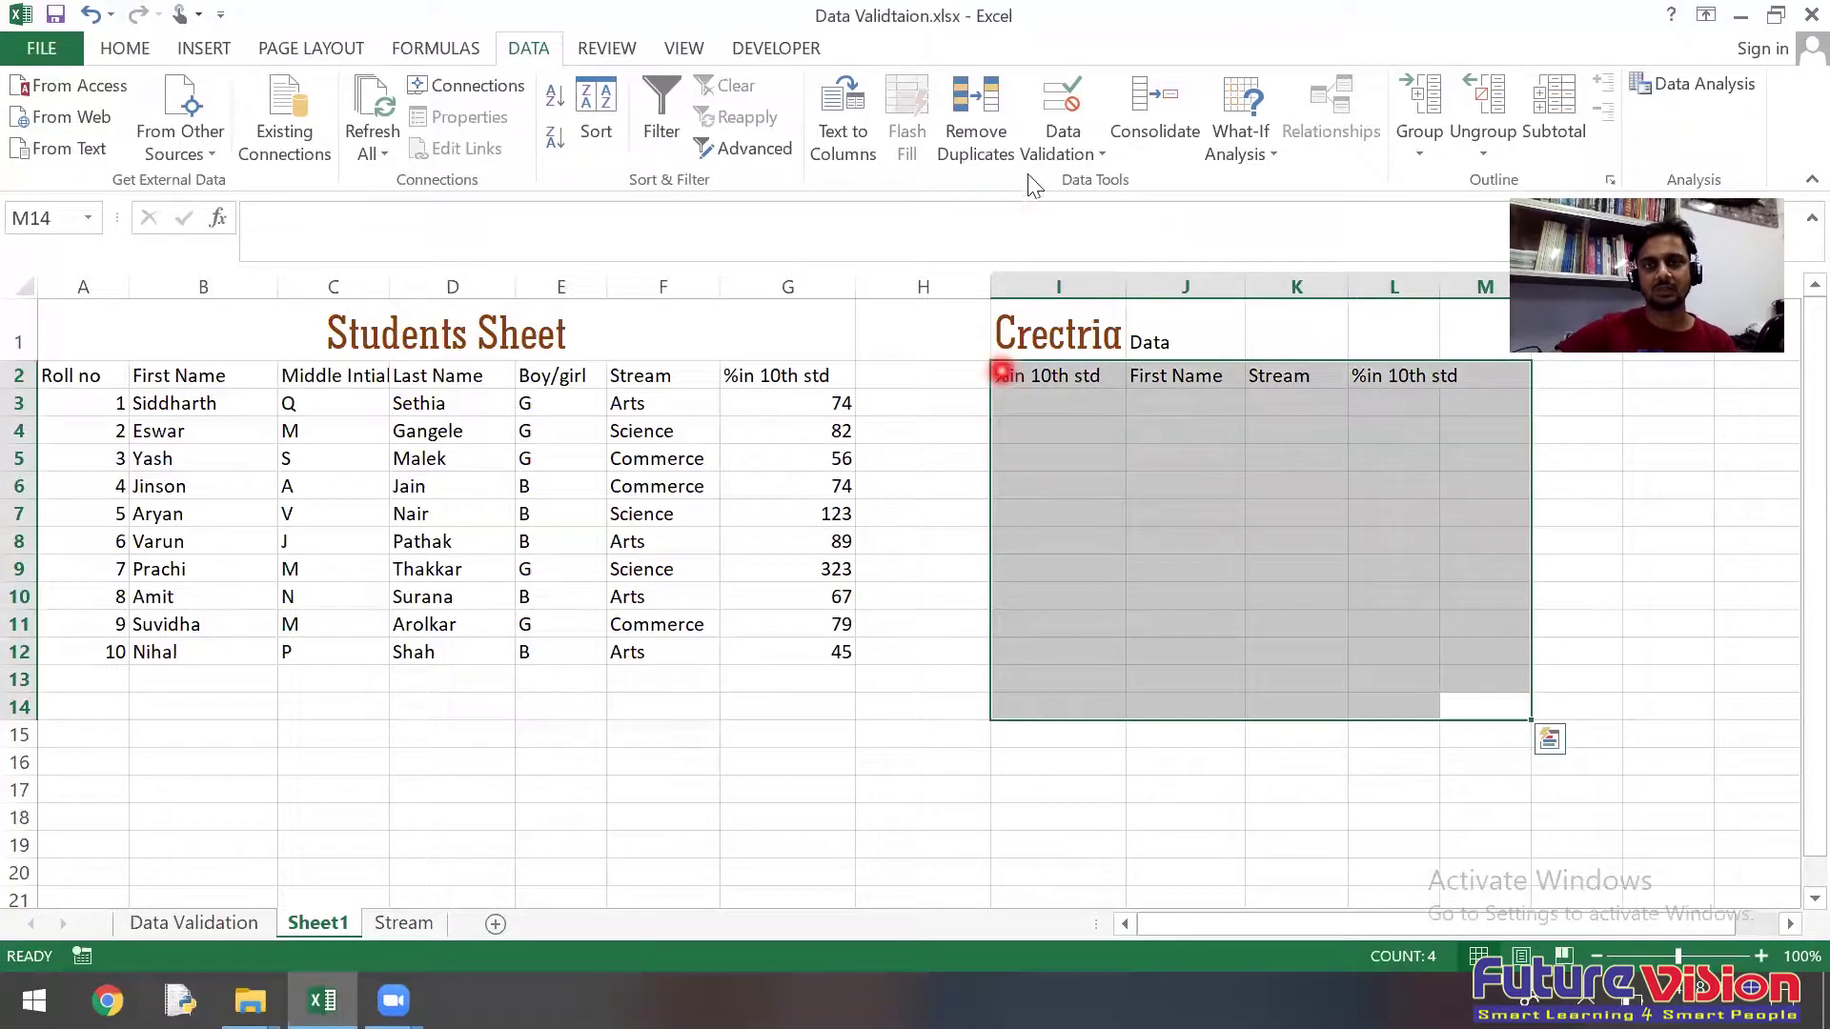
pyautogui.click(1061, 152)
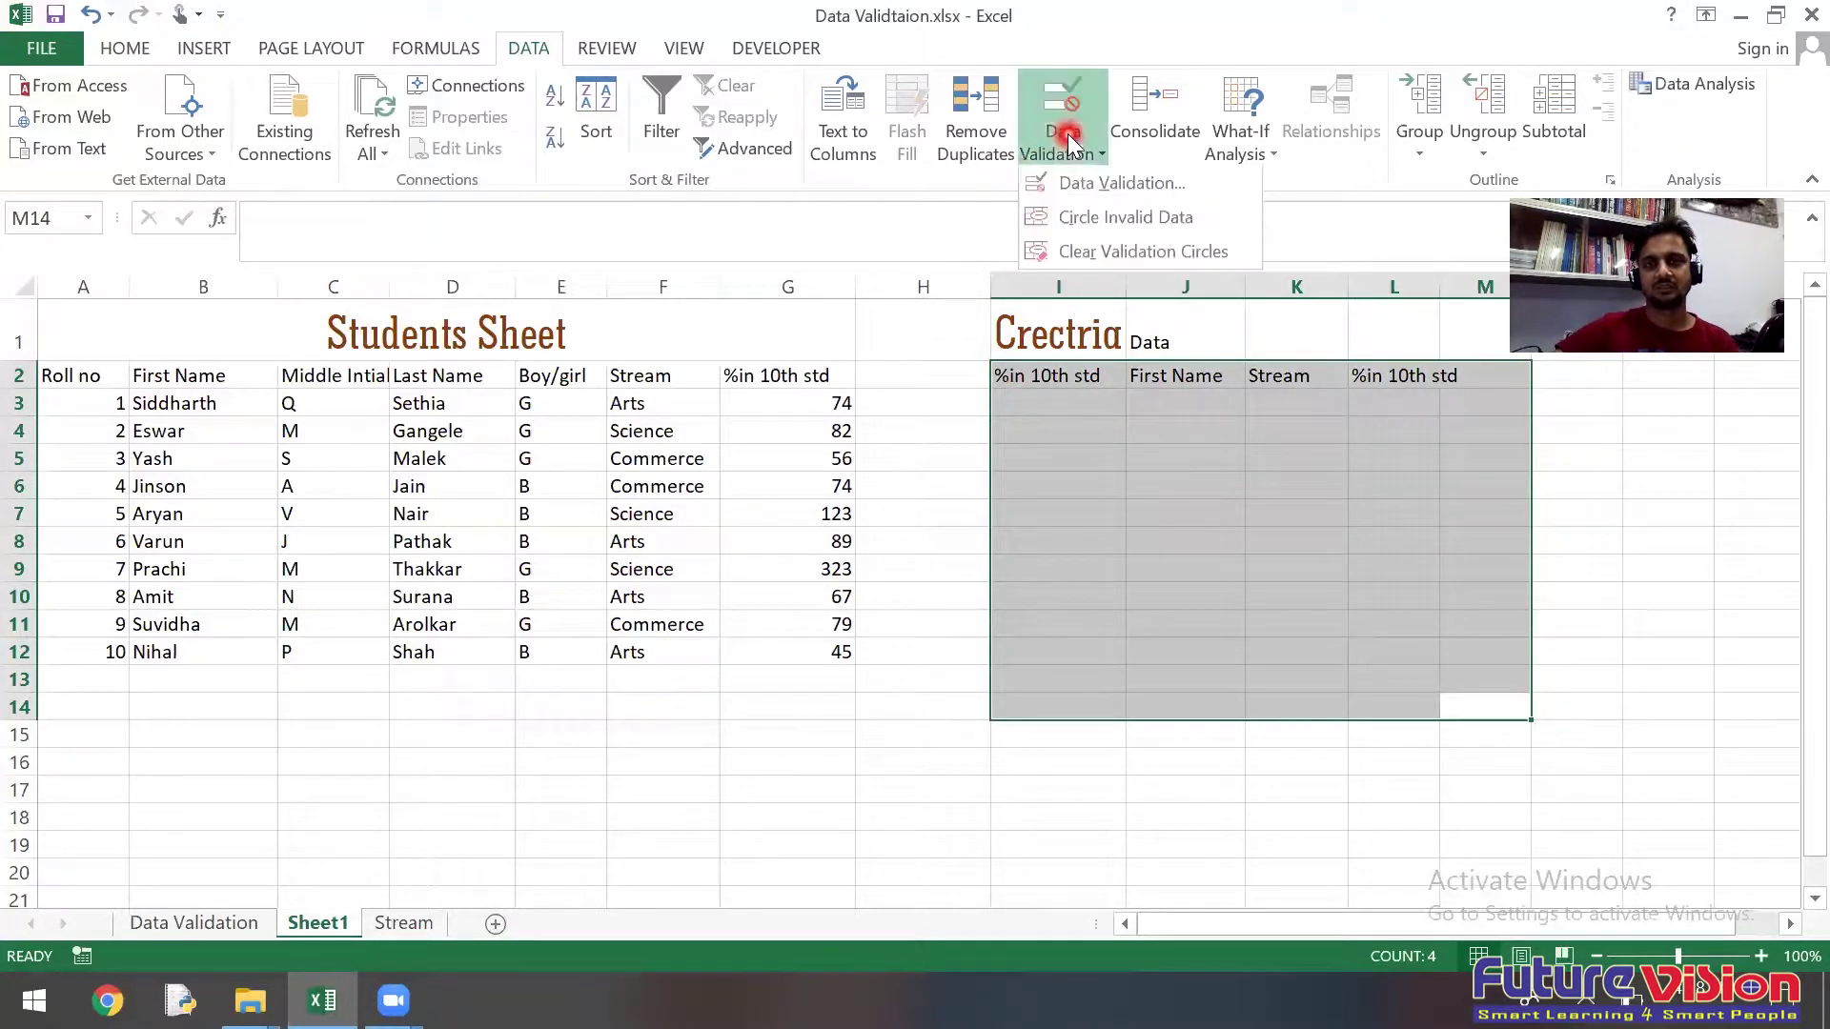
pyautogui.click(1073, 192)
pyautogui.click(832, 575)
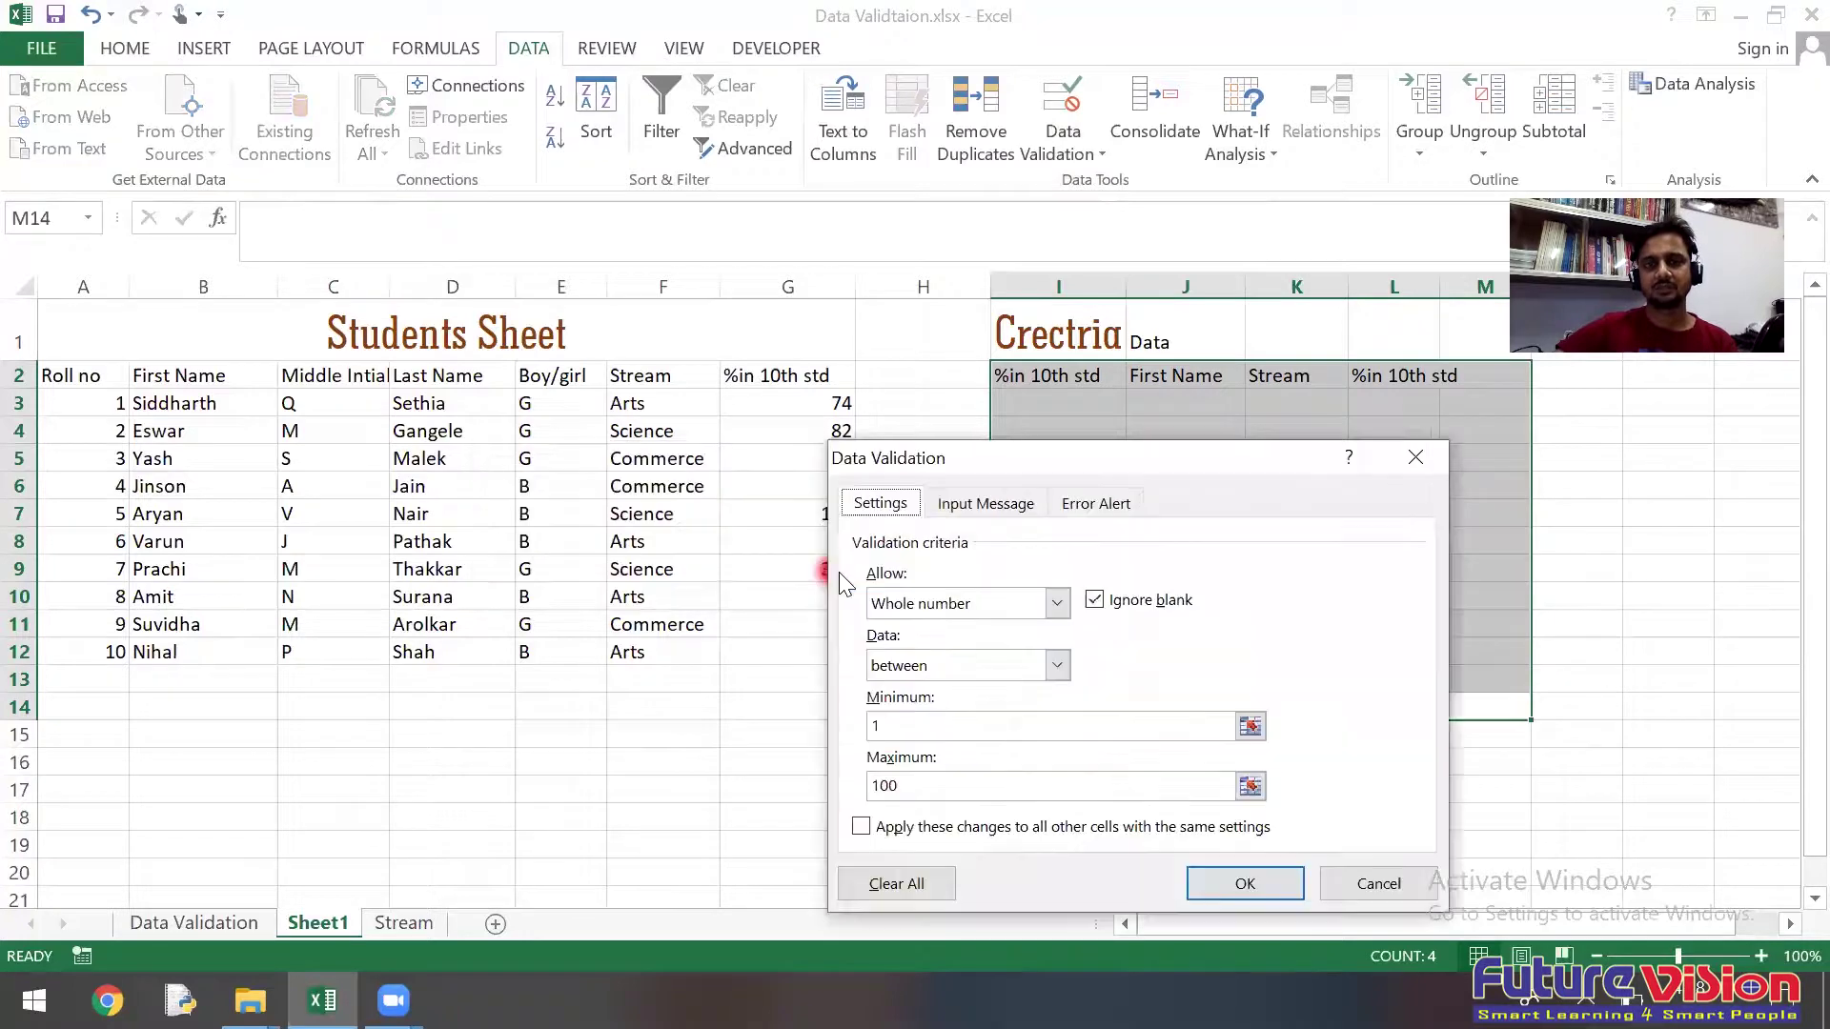
pyautogui.click(891, 886)
pyautogui.click(1229, 883)
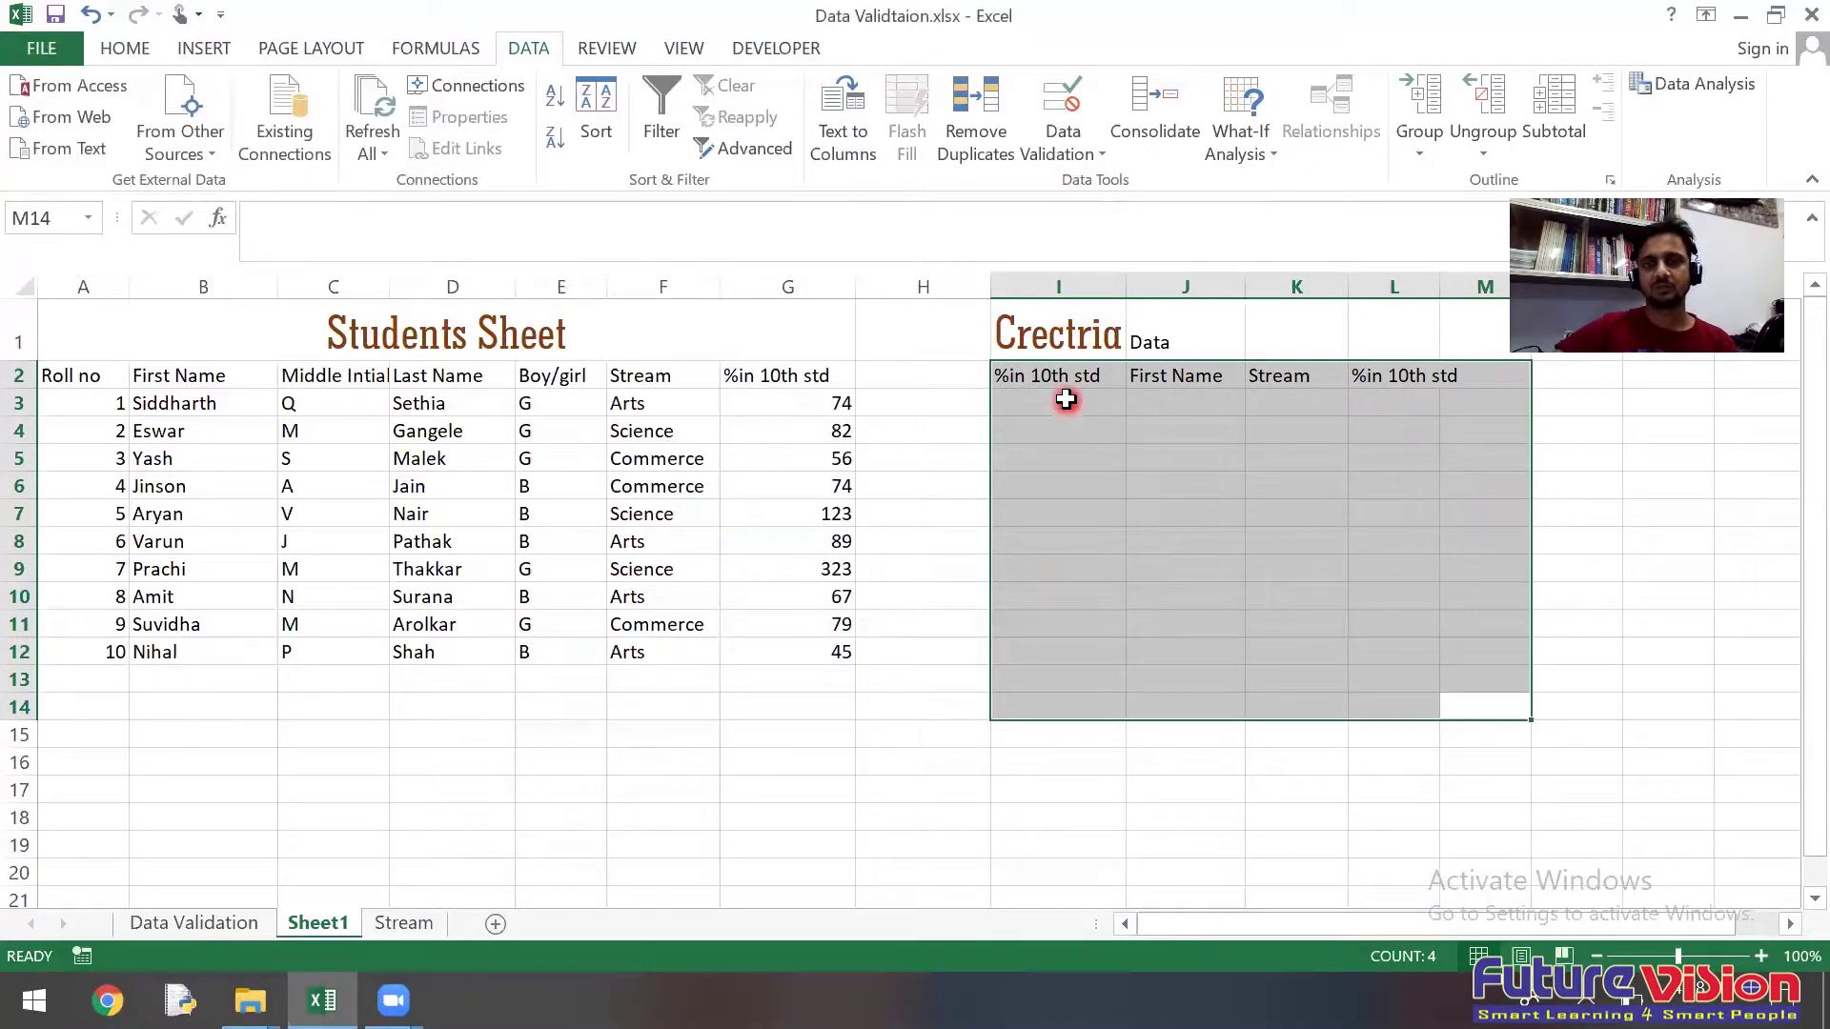
pyautogui.click(1066, 399)
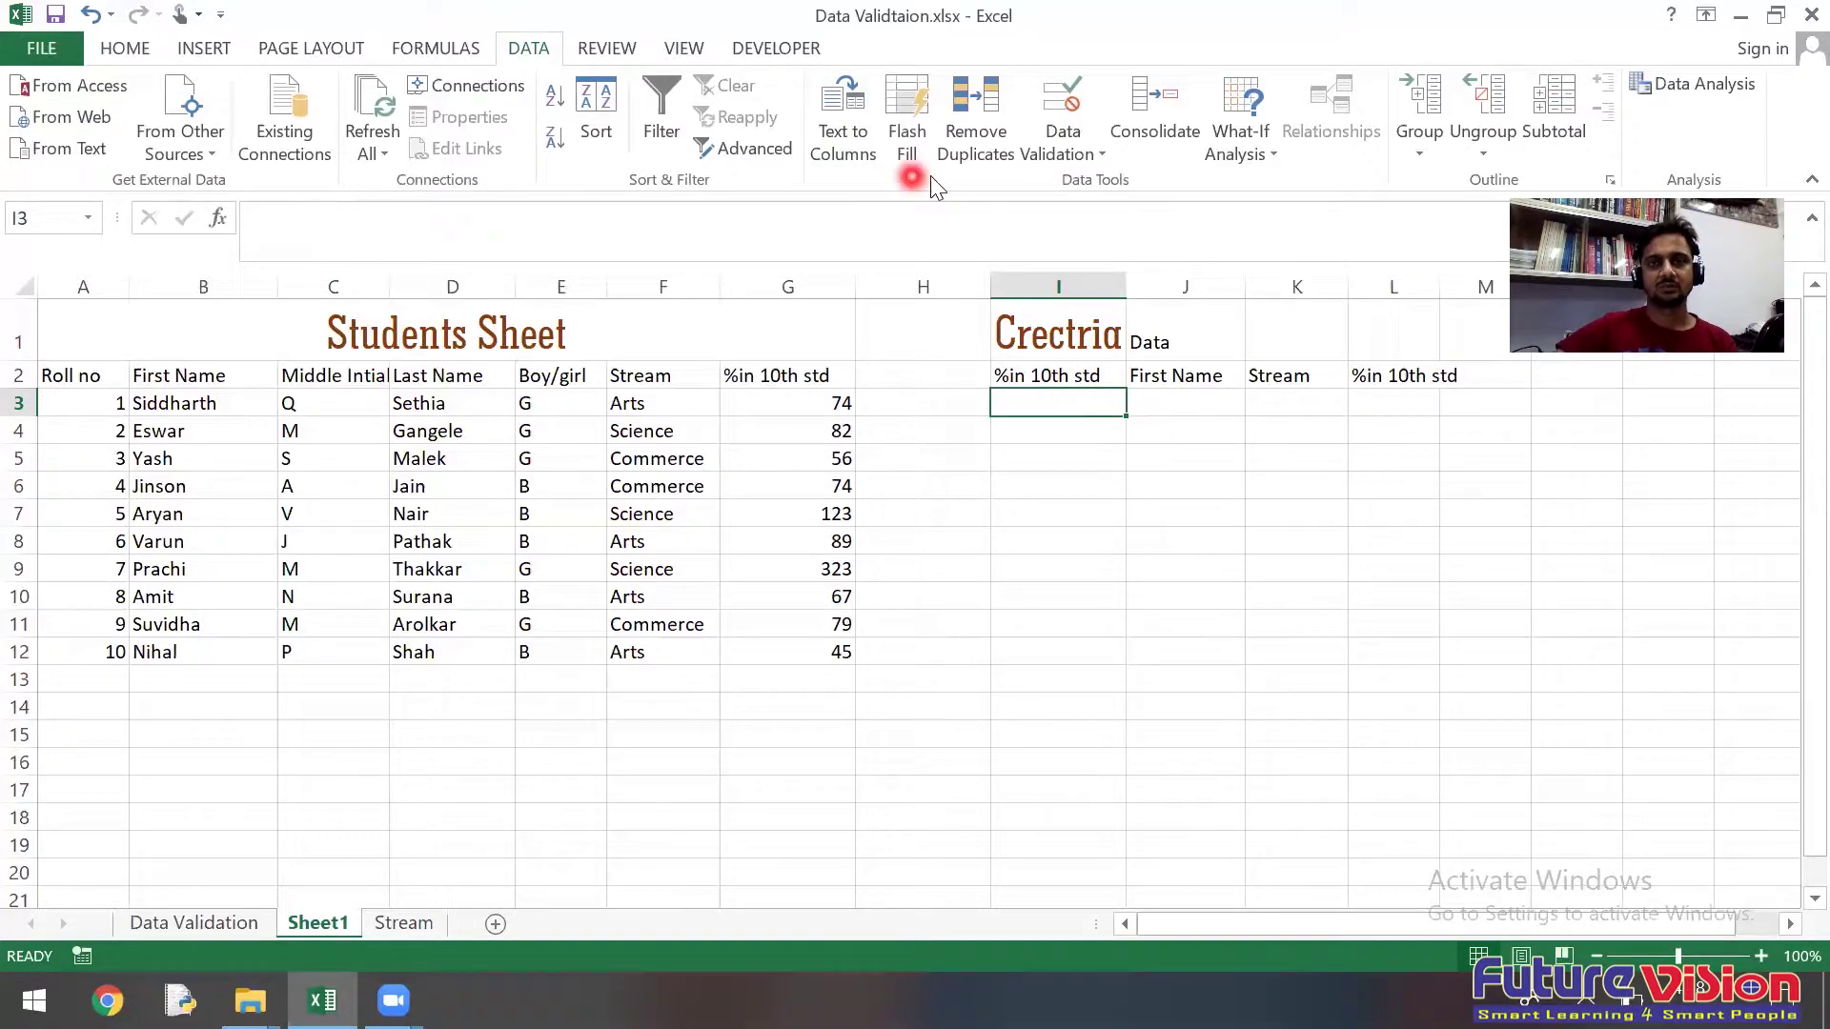
pyautogui.click(742, 149)
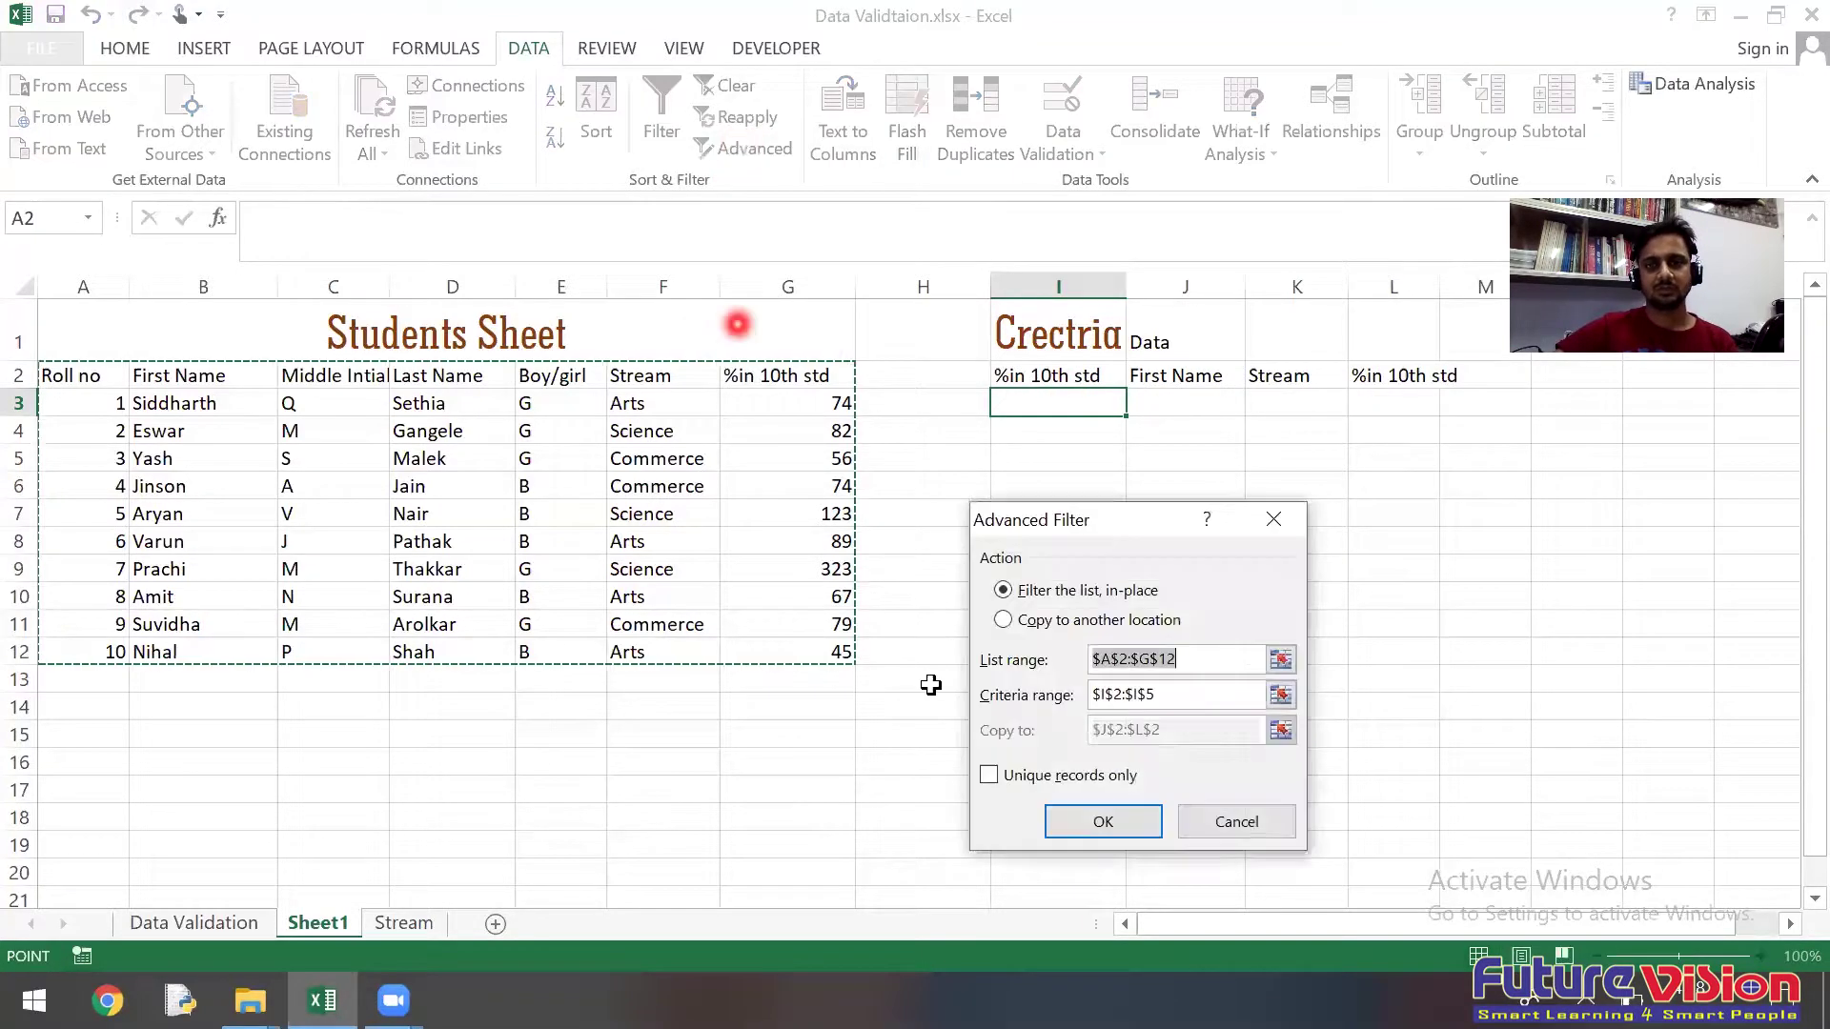
pyautogui.click(1036, 621)
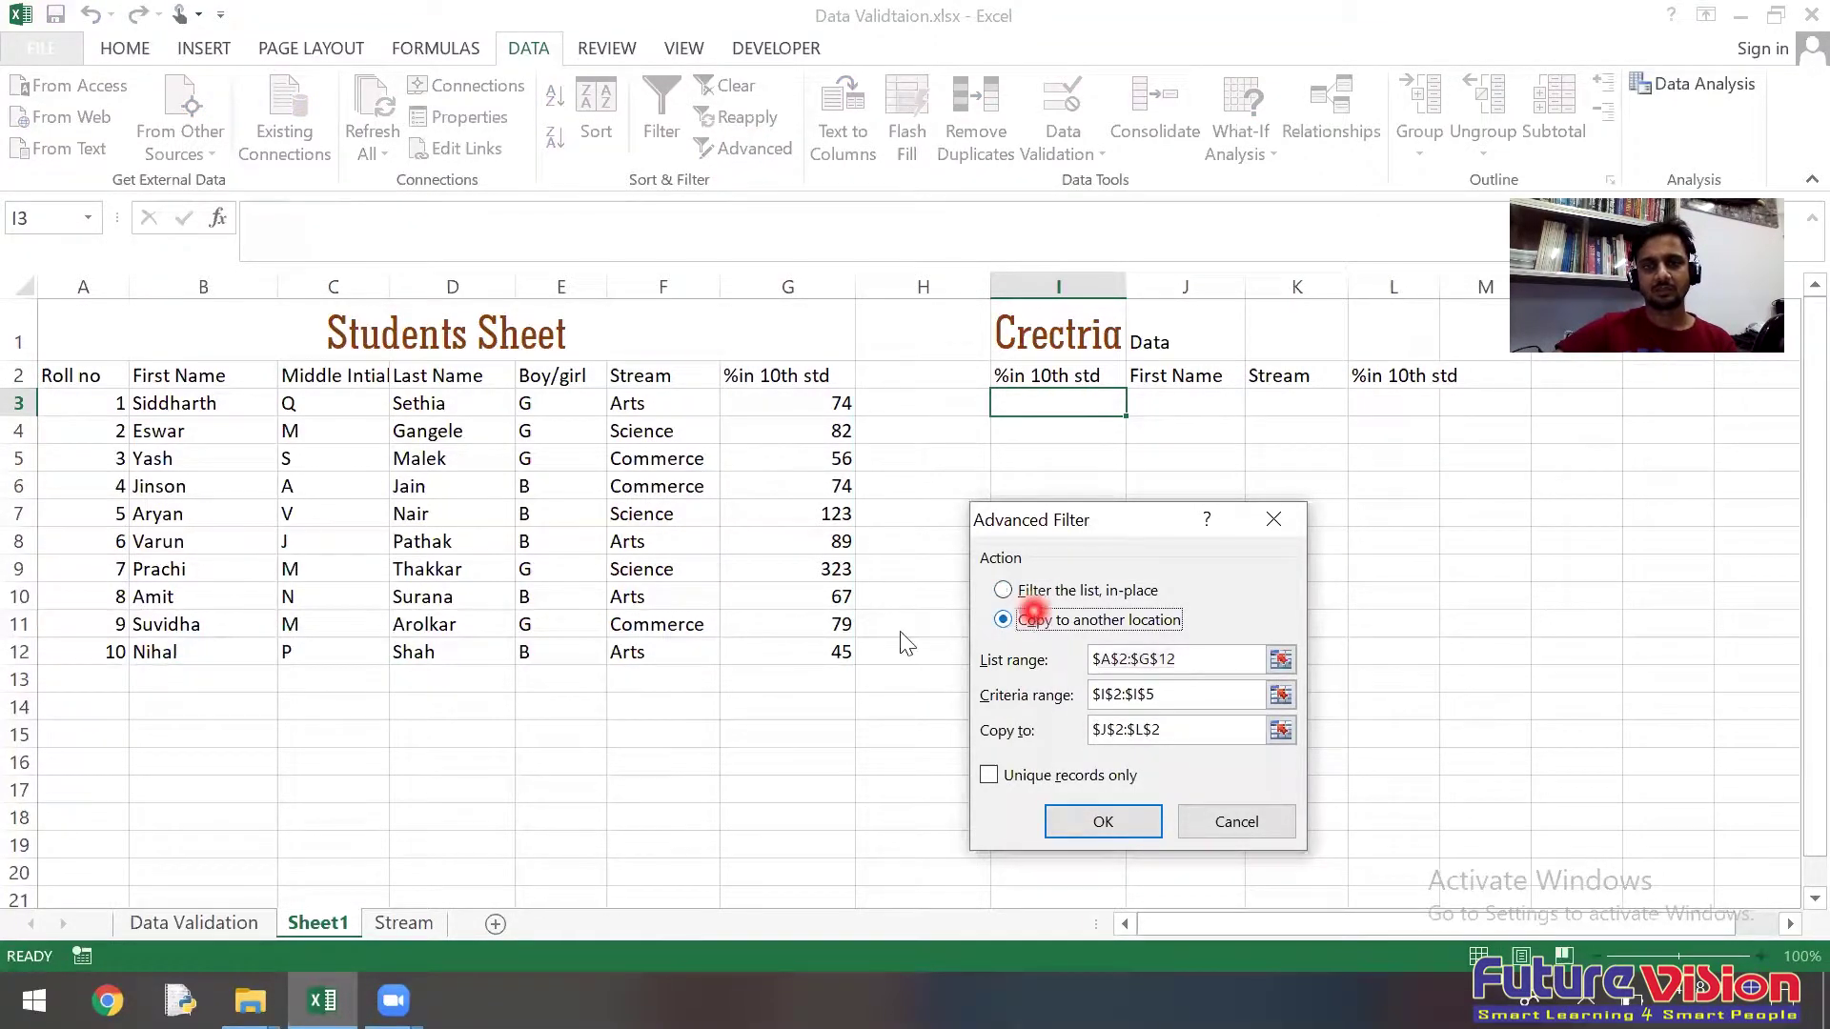
pyautogui.click(1206, 661)
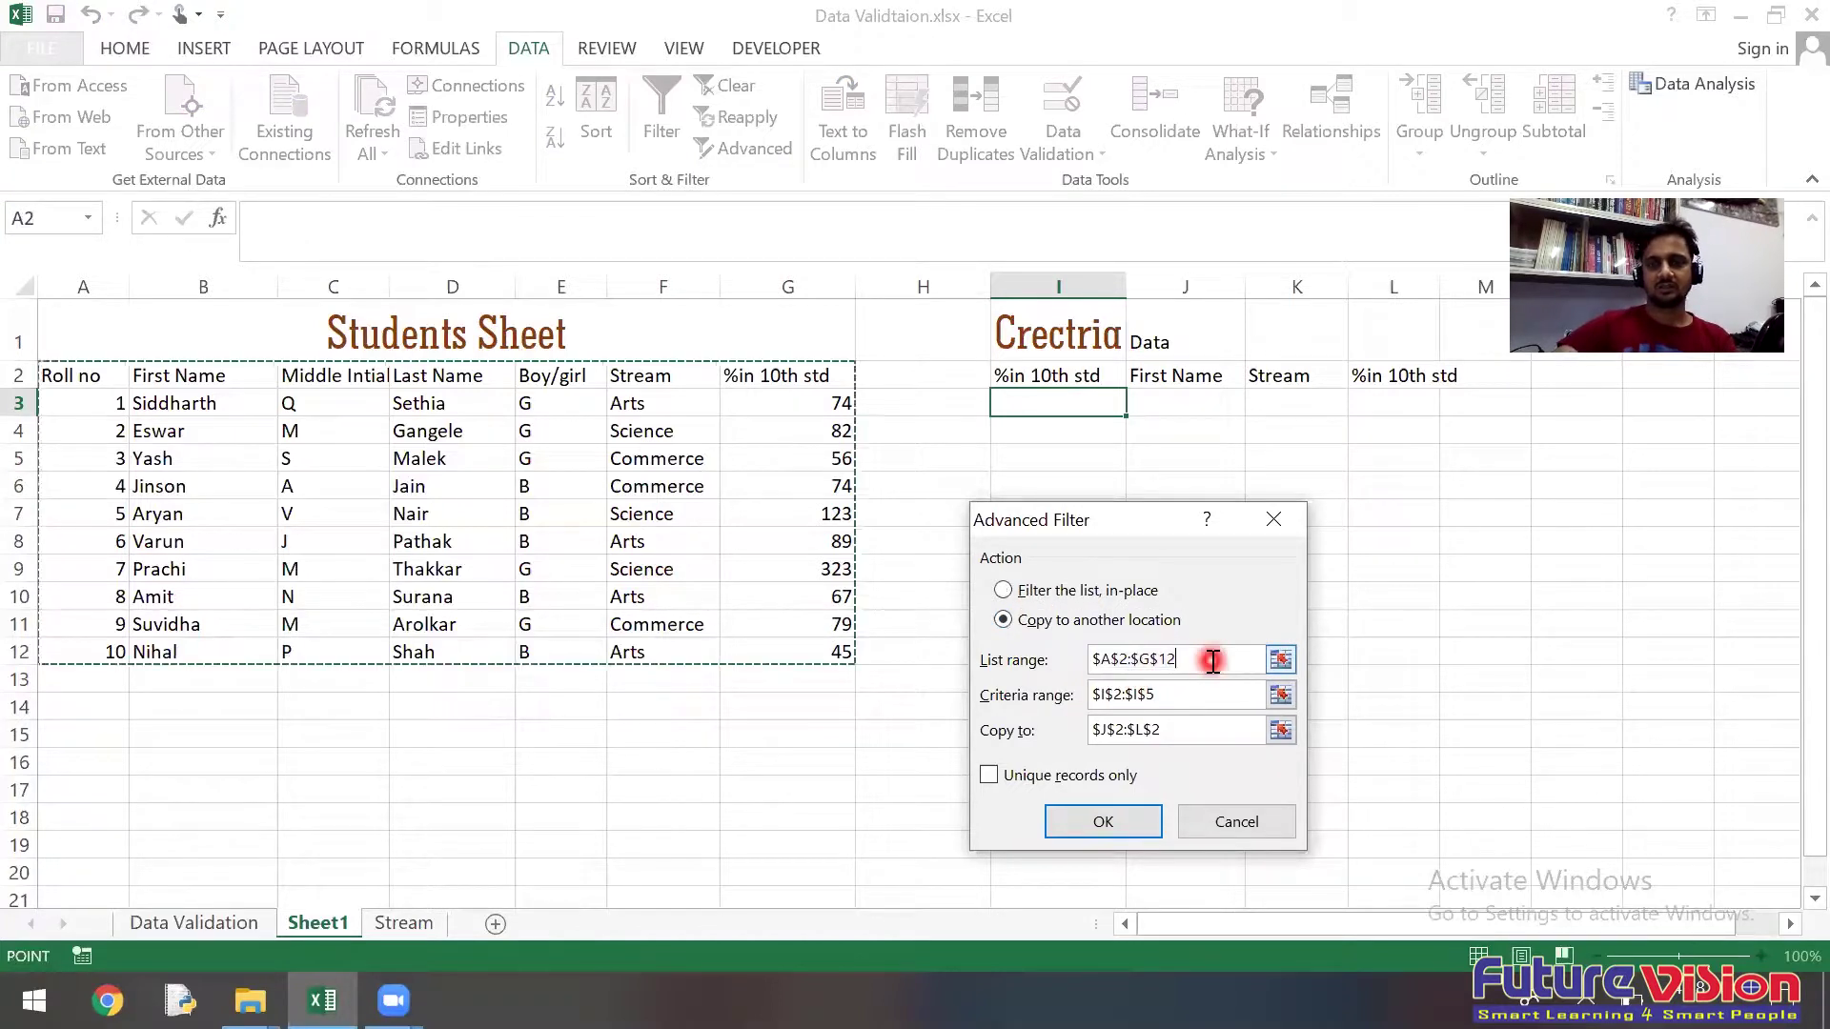
pyautogui.press('BackSpace')
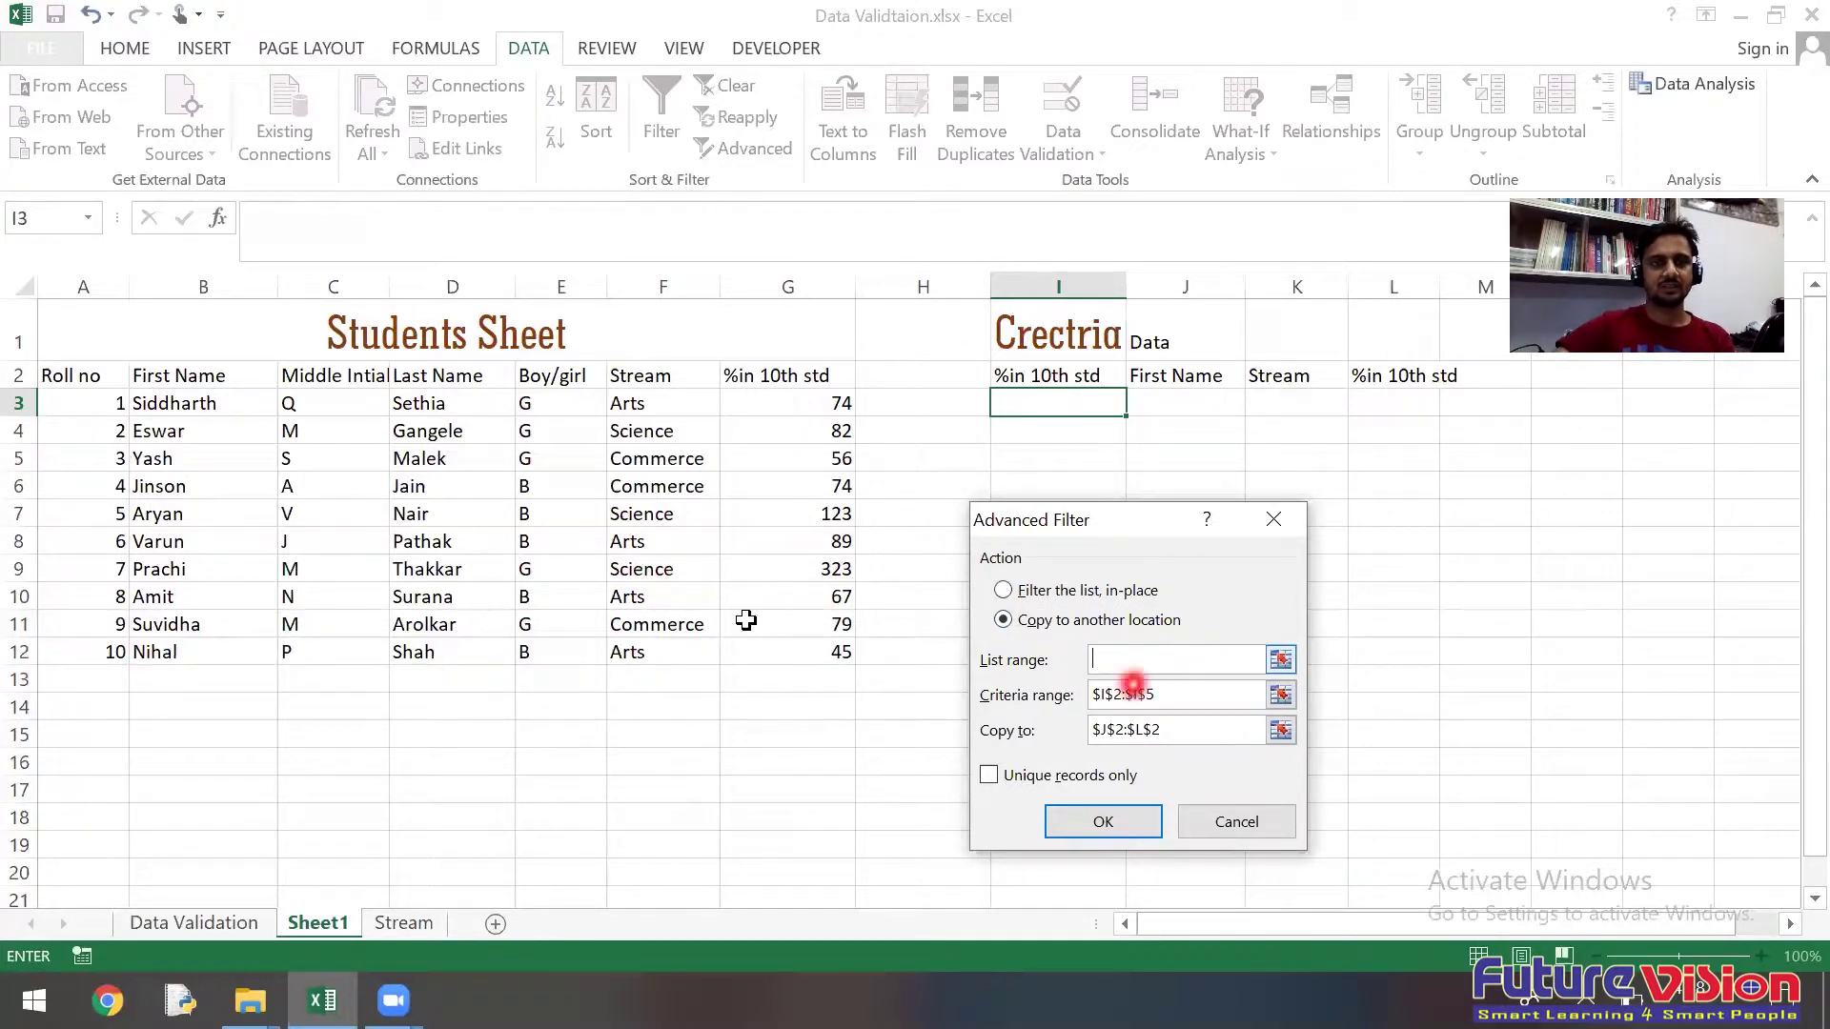
pyautogui.moveTo(81, 380); pyautogui.dragTo(800, 657)
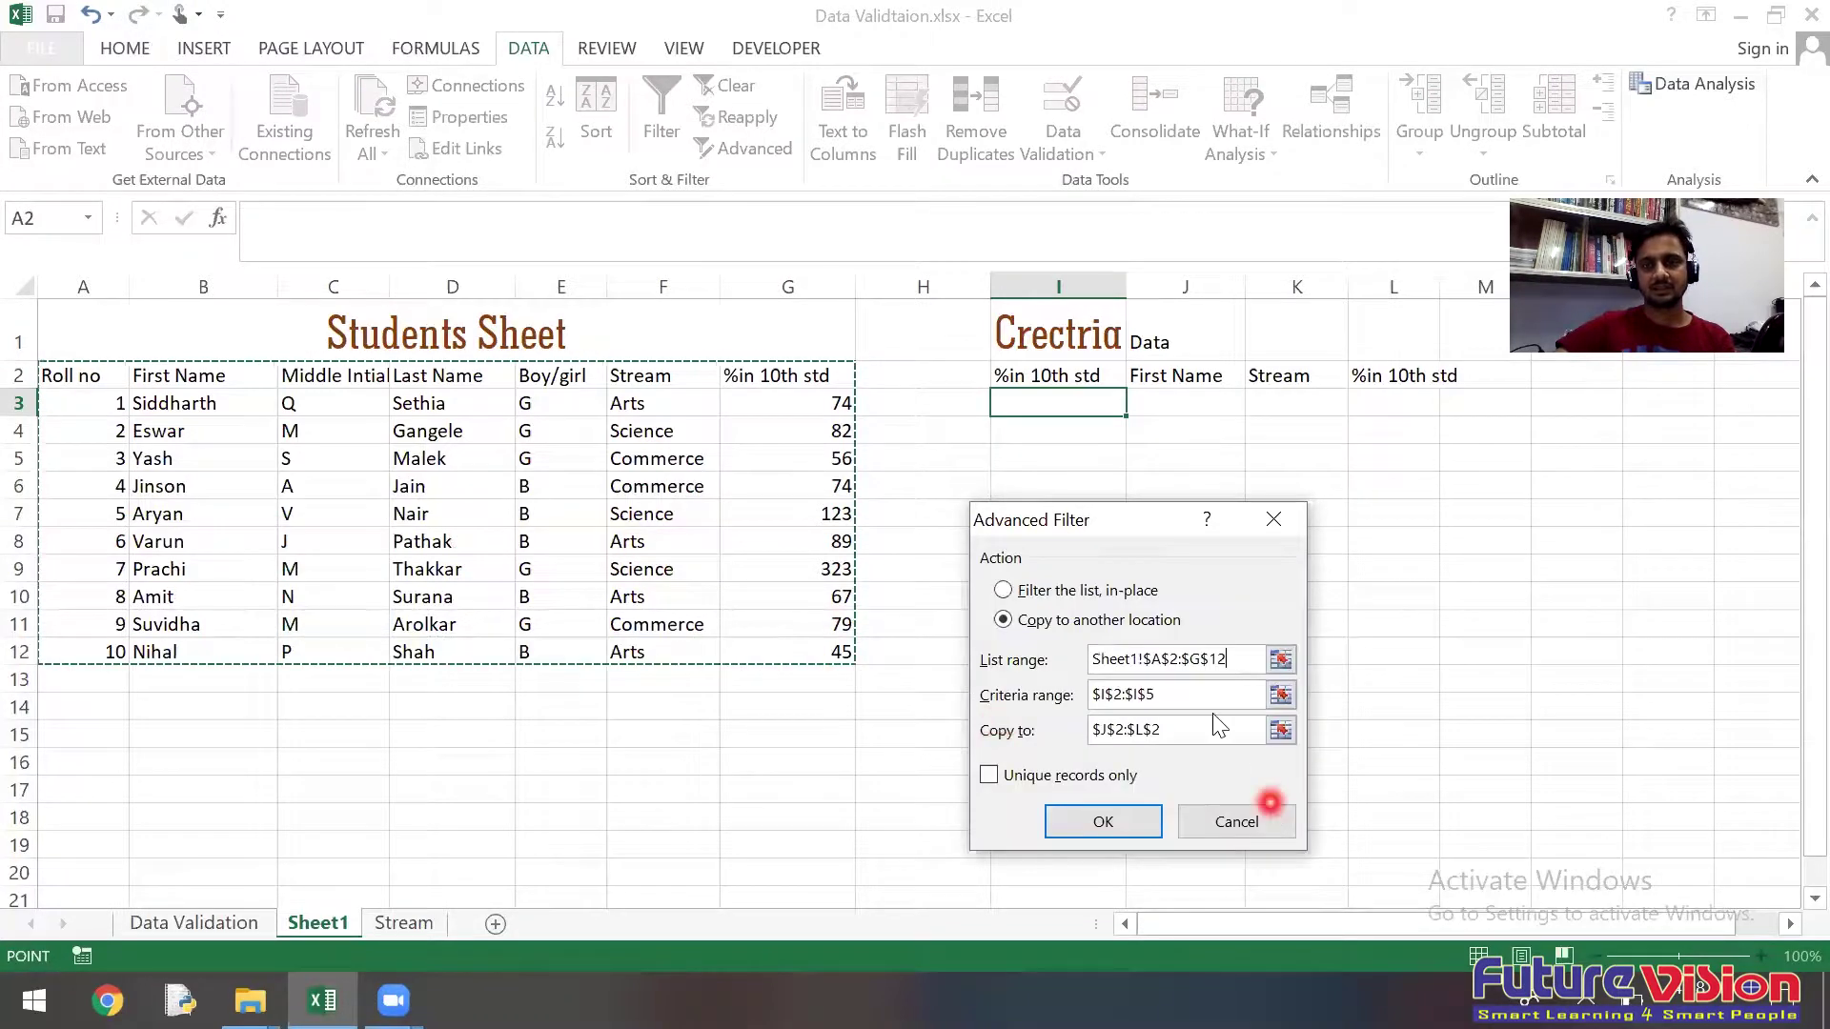
pyautogui.click(1193, 695)
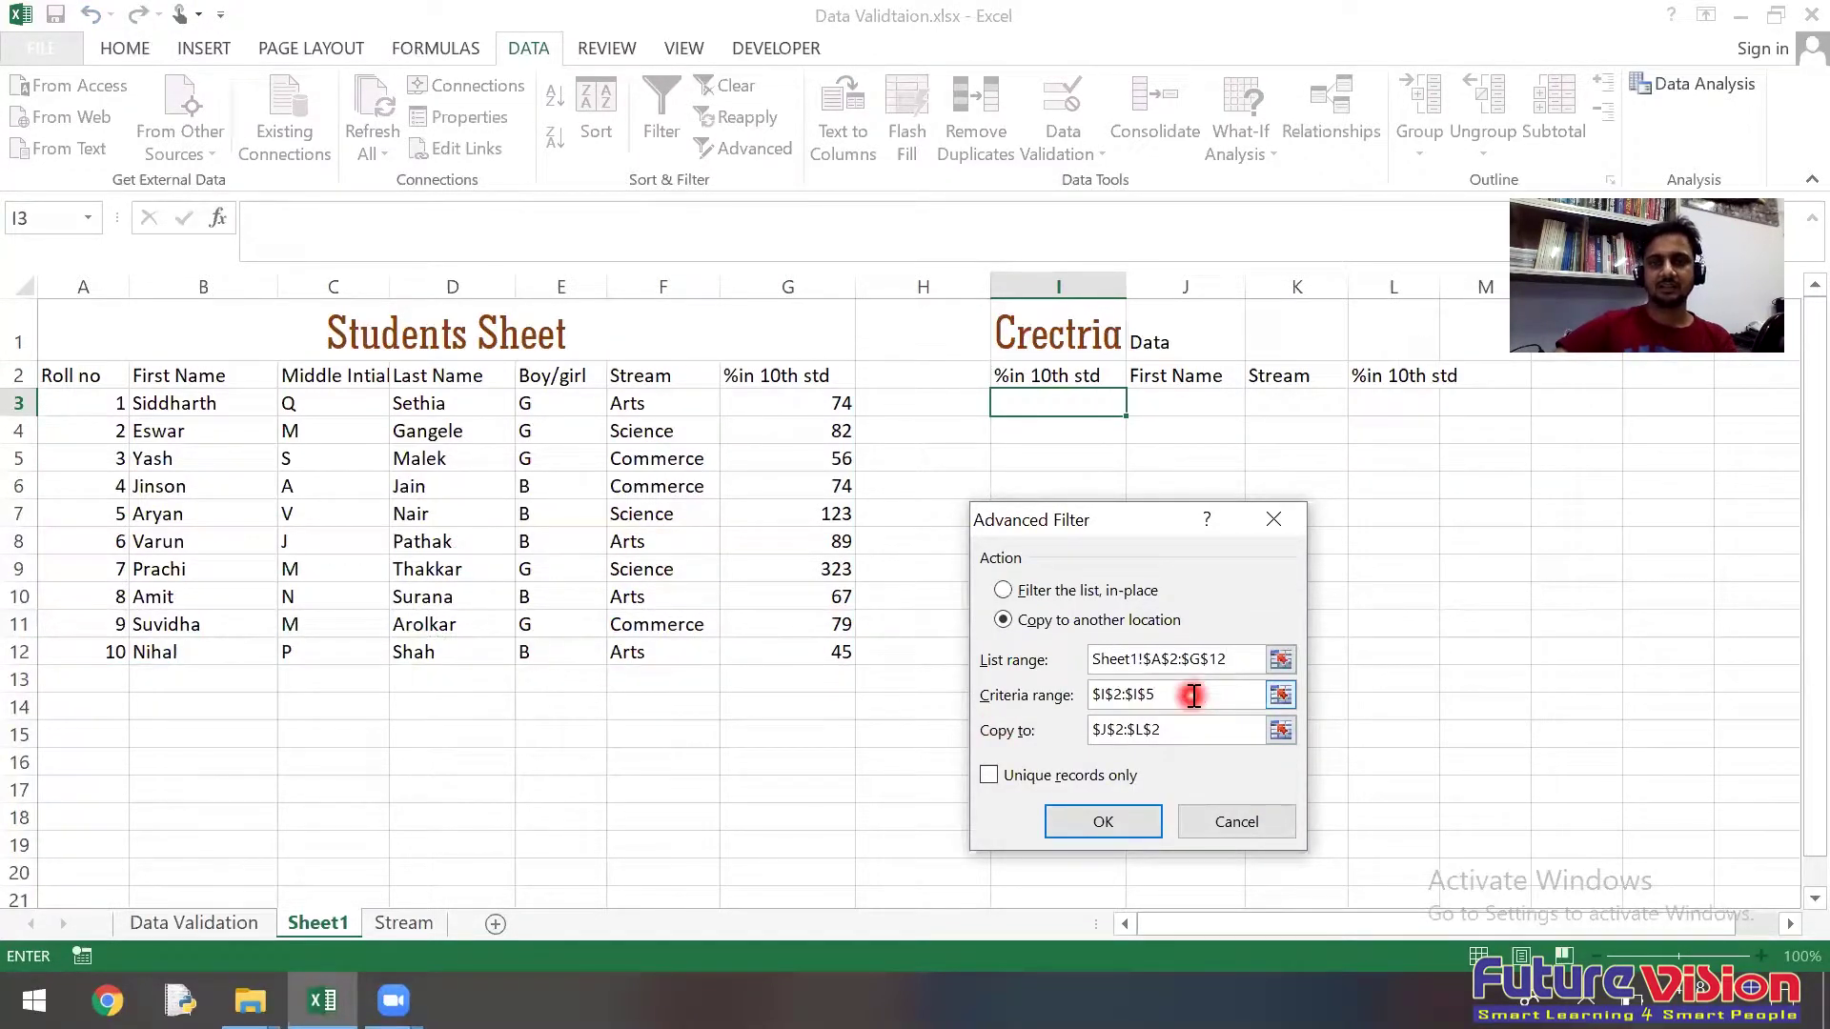
pyautogui.click(1216, 826)
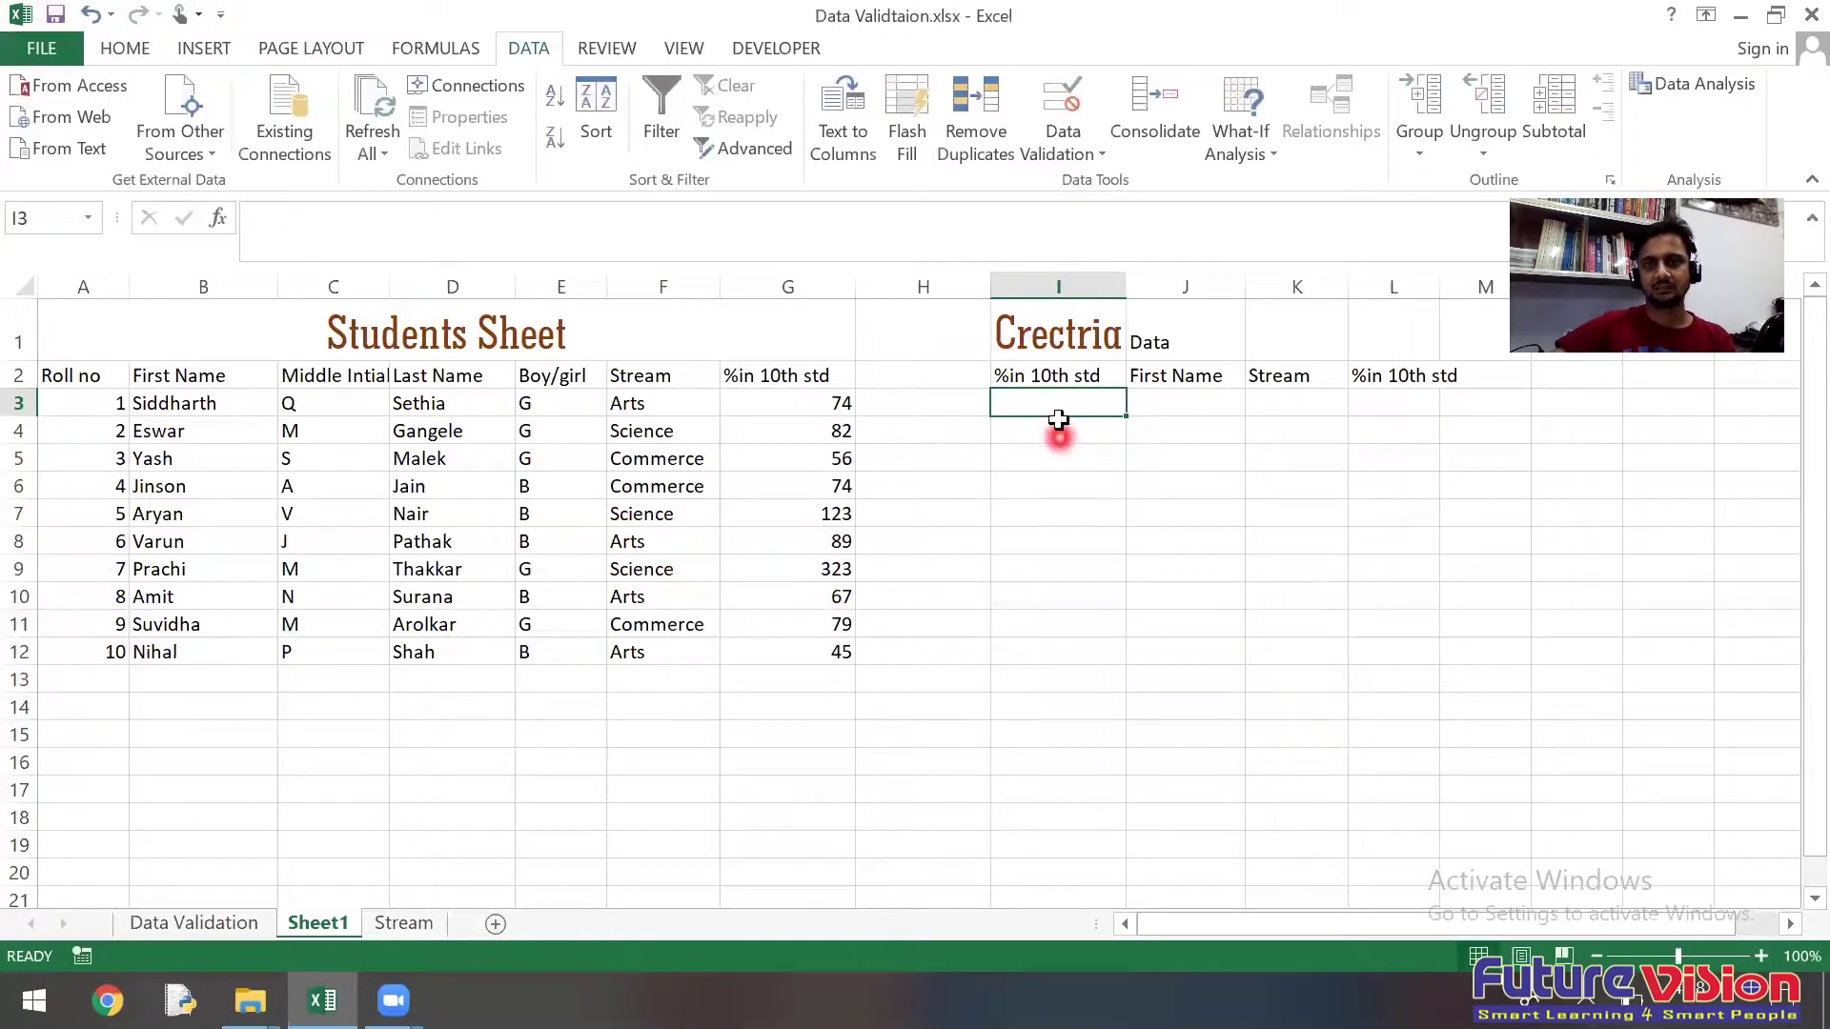
# Step: Enter >70 in I3 and start an Advanced Filter copying list A2:G12 elsewhere
pyautogui.write('>70')
pyautogui.click(1050, 475)
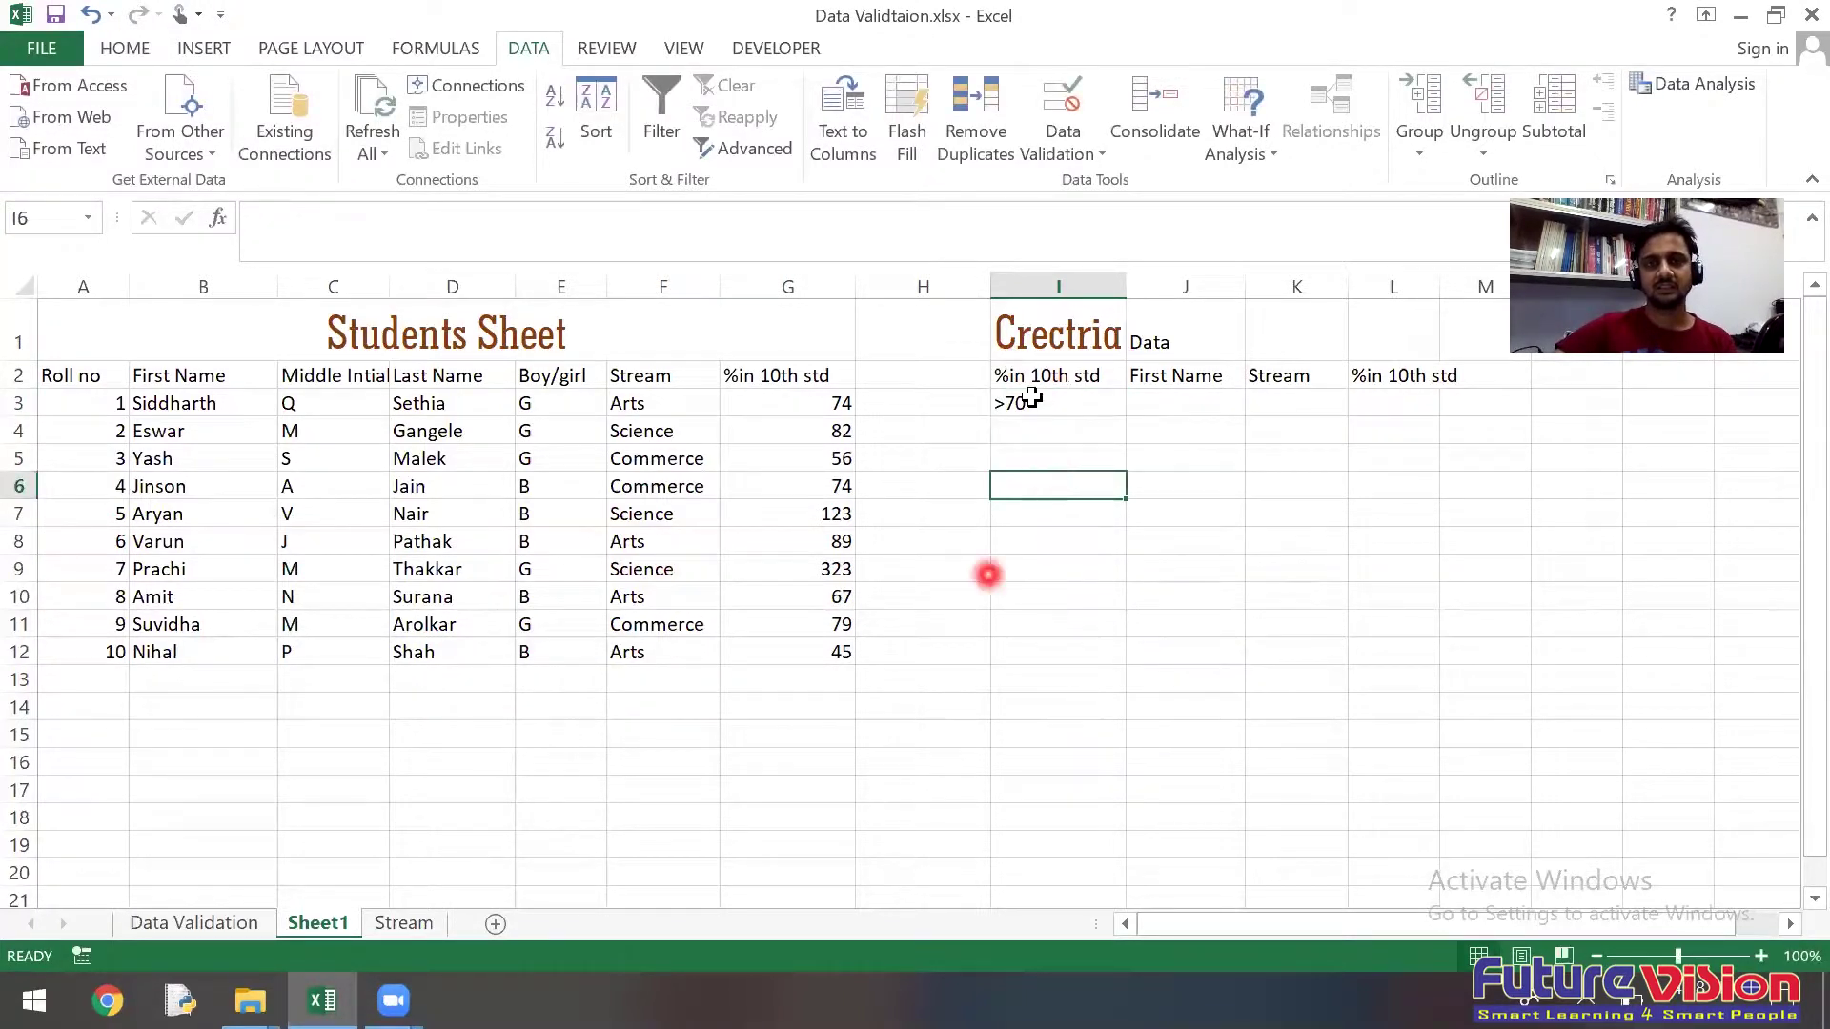
pyautogui.click(761, 153)
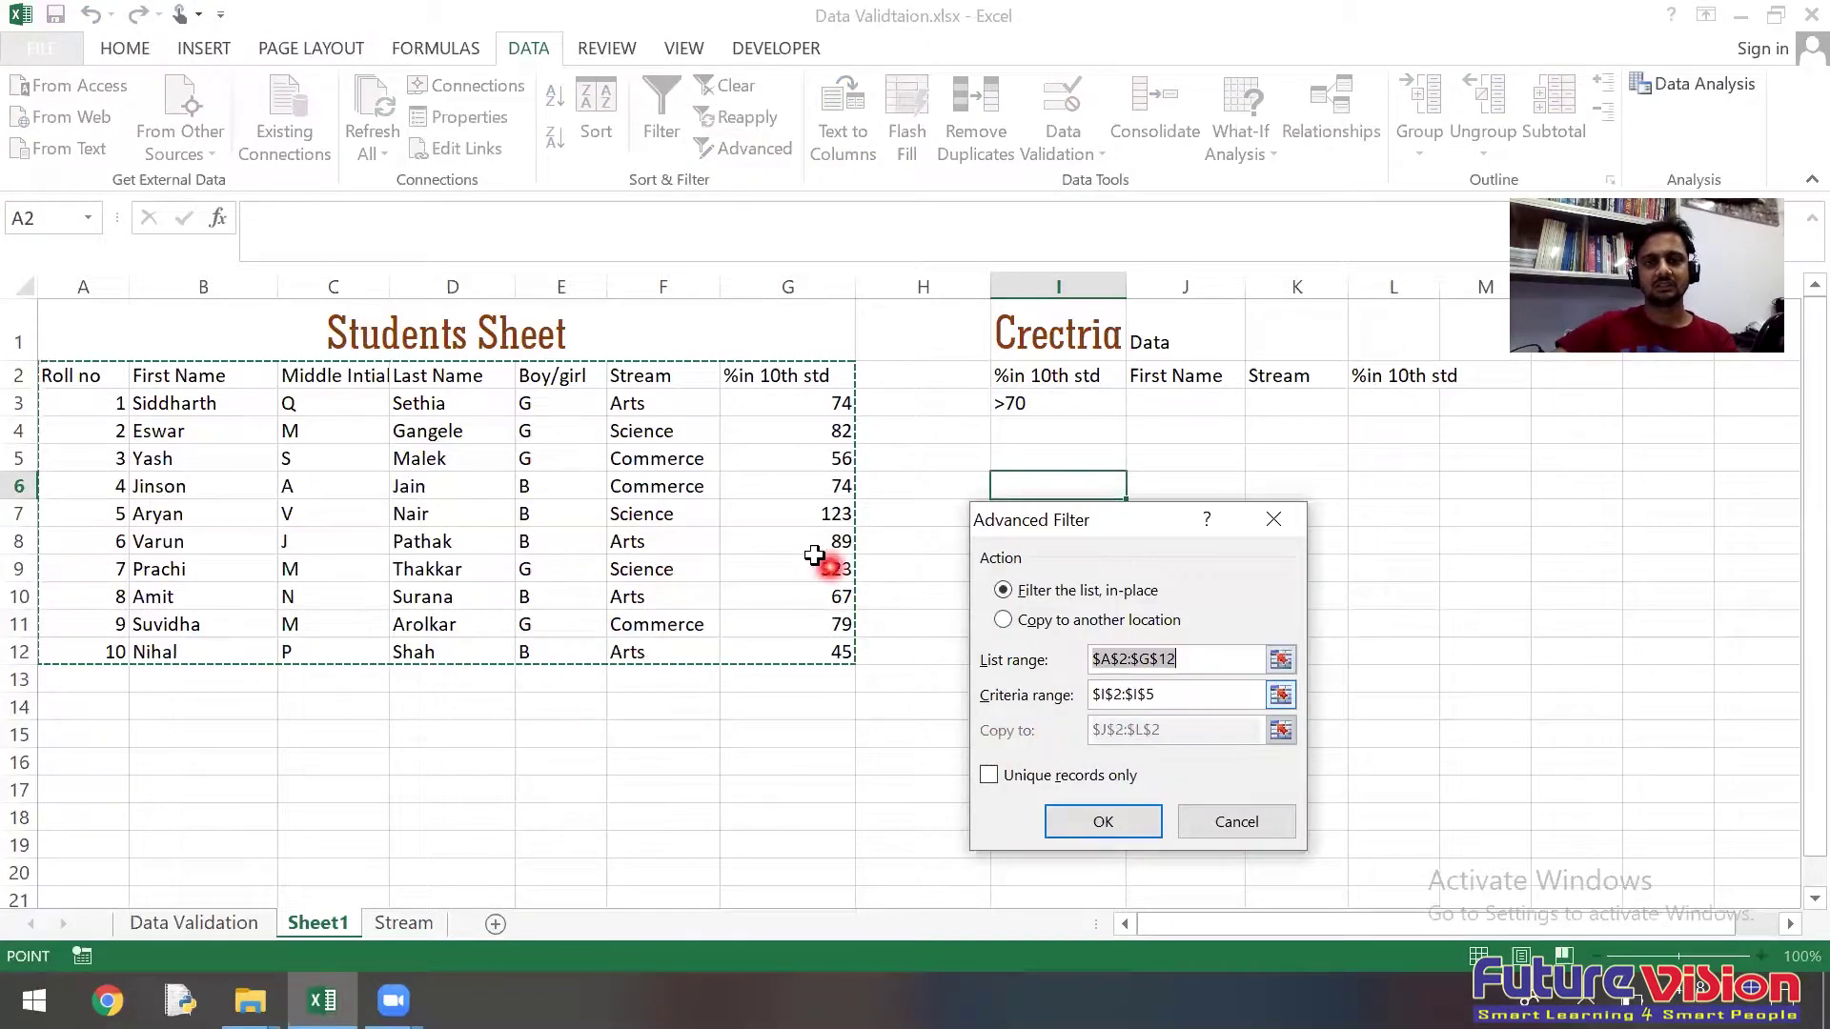
pyautogui.click(1008, 622)
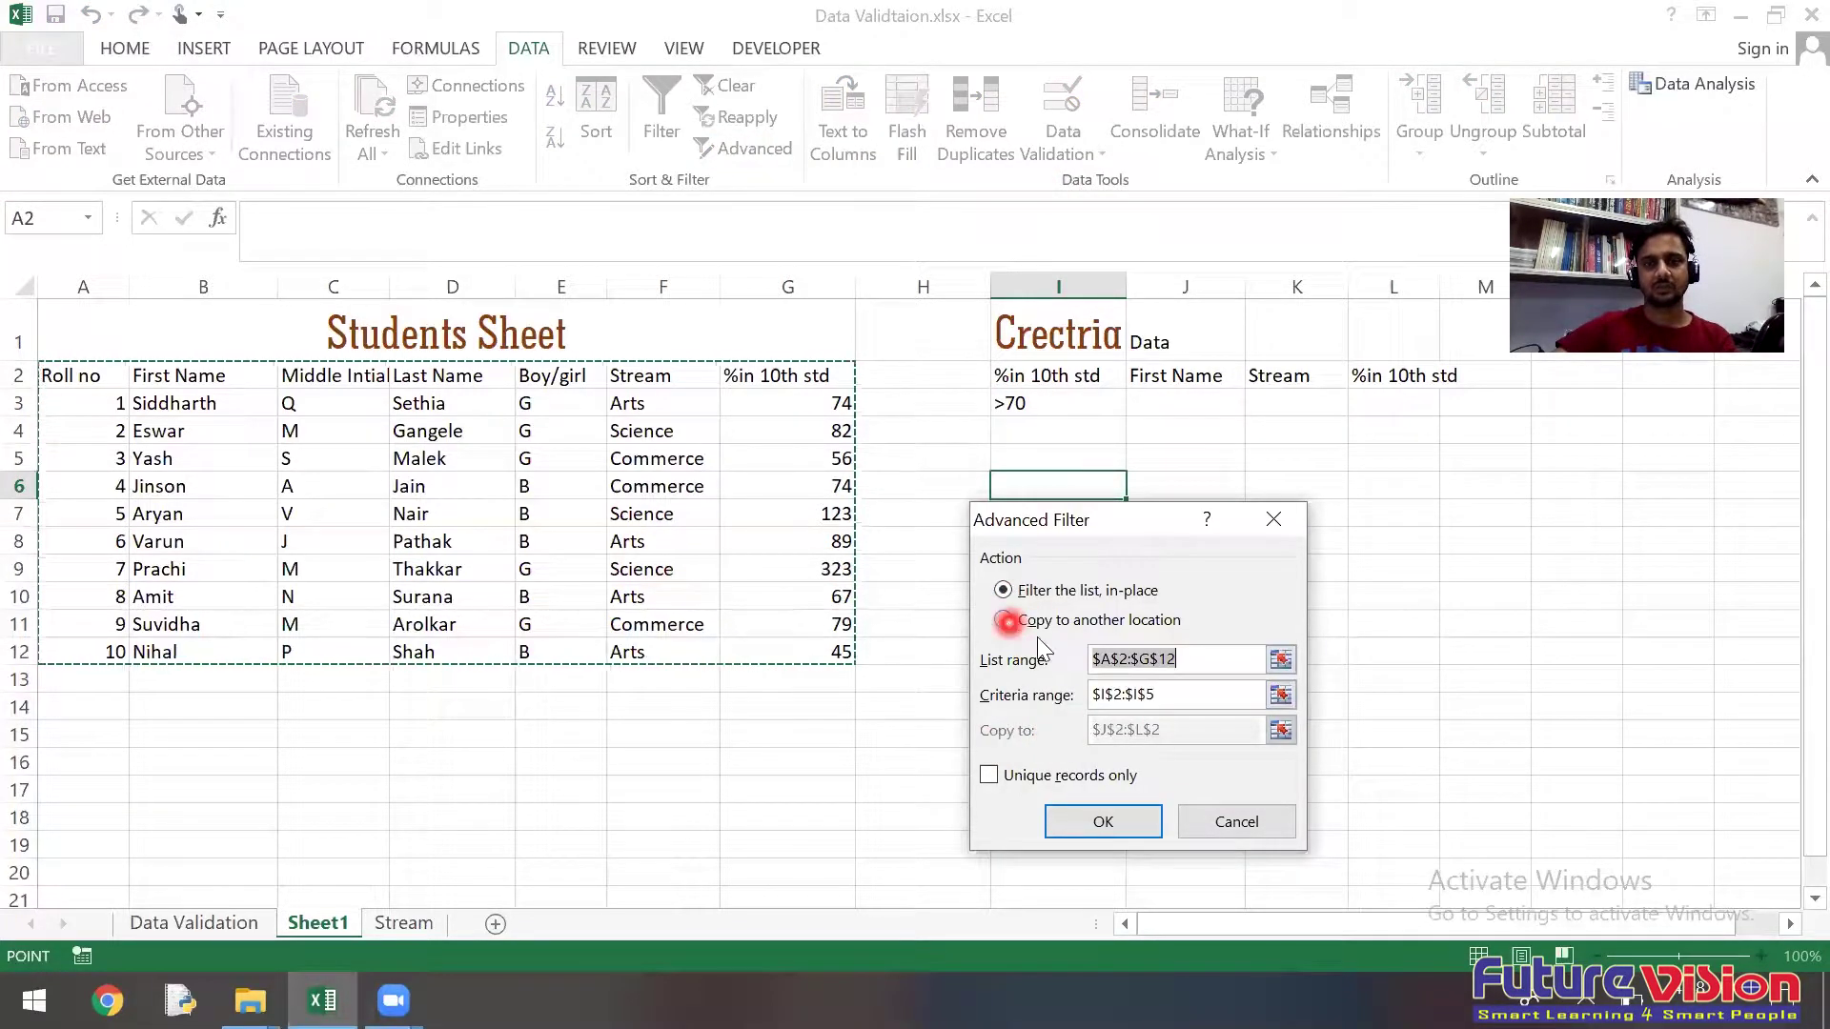
pyautogui.click(1209, 663)
pyautogui.press('BackSpace')
pyautogui.press('BackSpace')
pyautogui.press('BackSpace')
pyautogui.press('BackSpace')
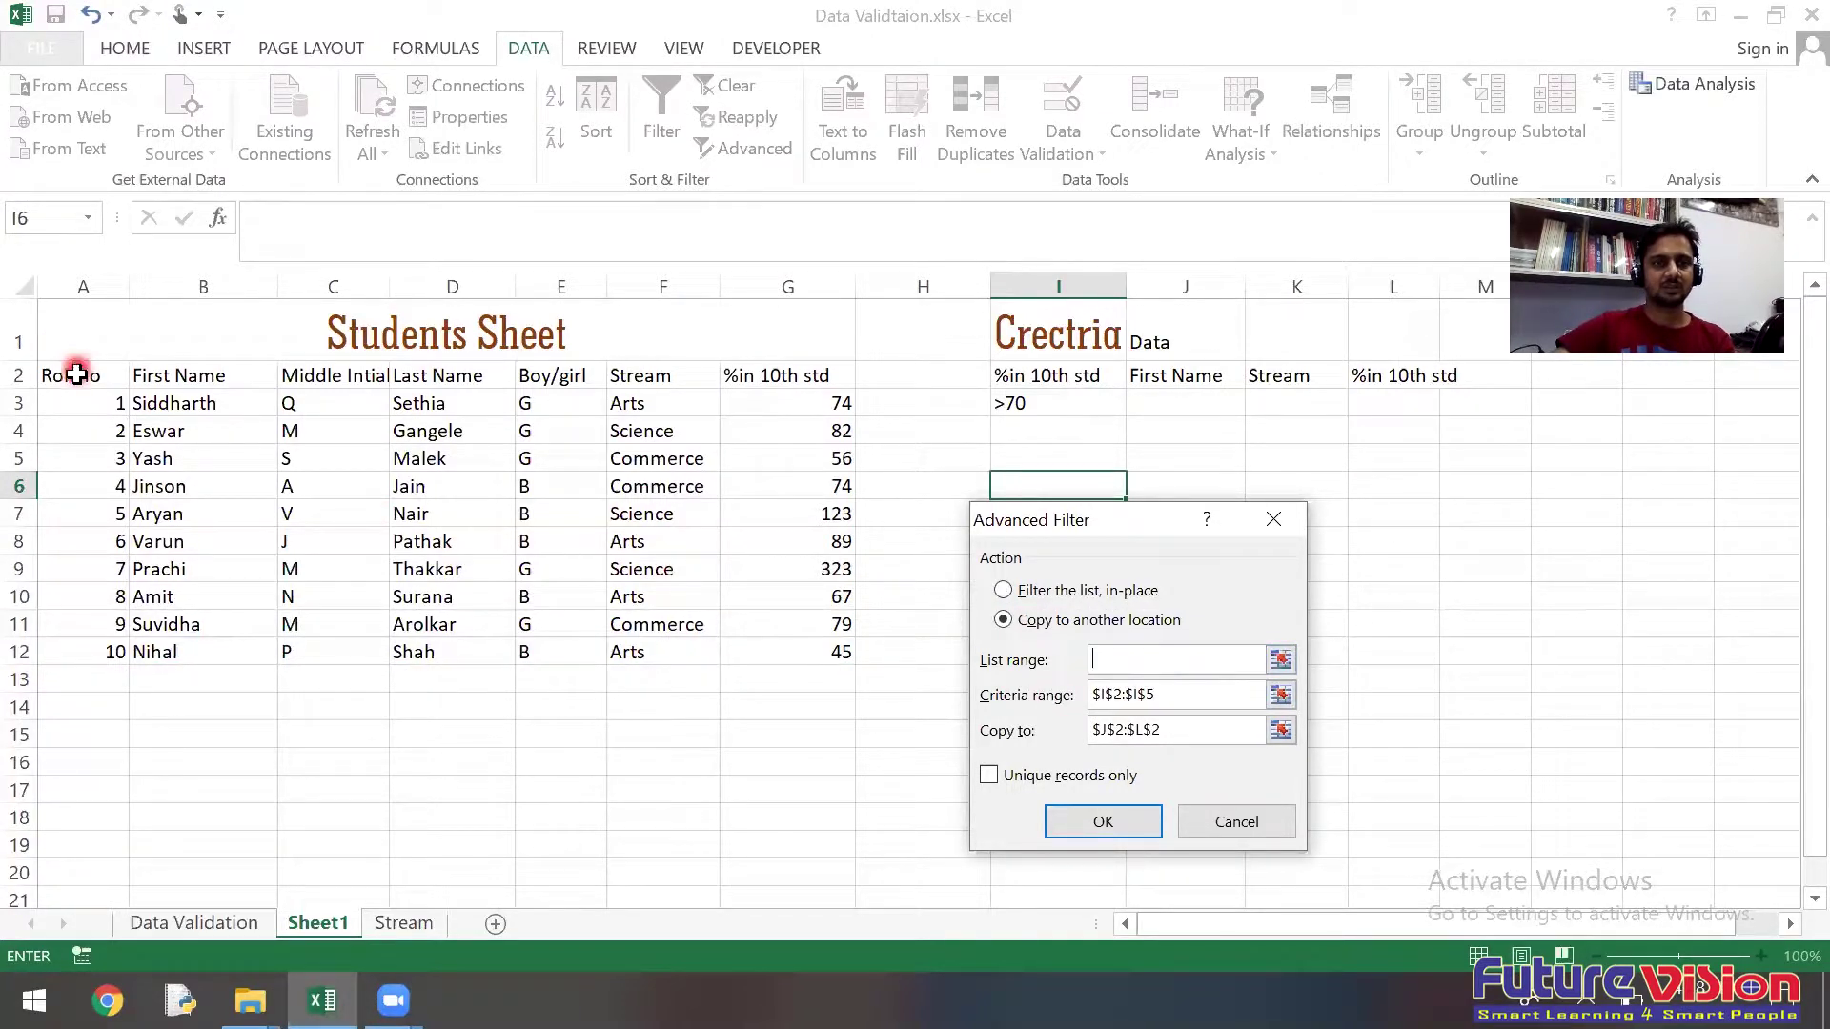
pyautogui.moveTo(77, 374); pyautogui.dragTo(776, 653)
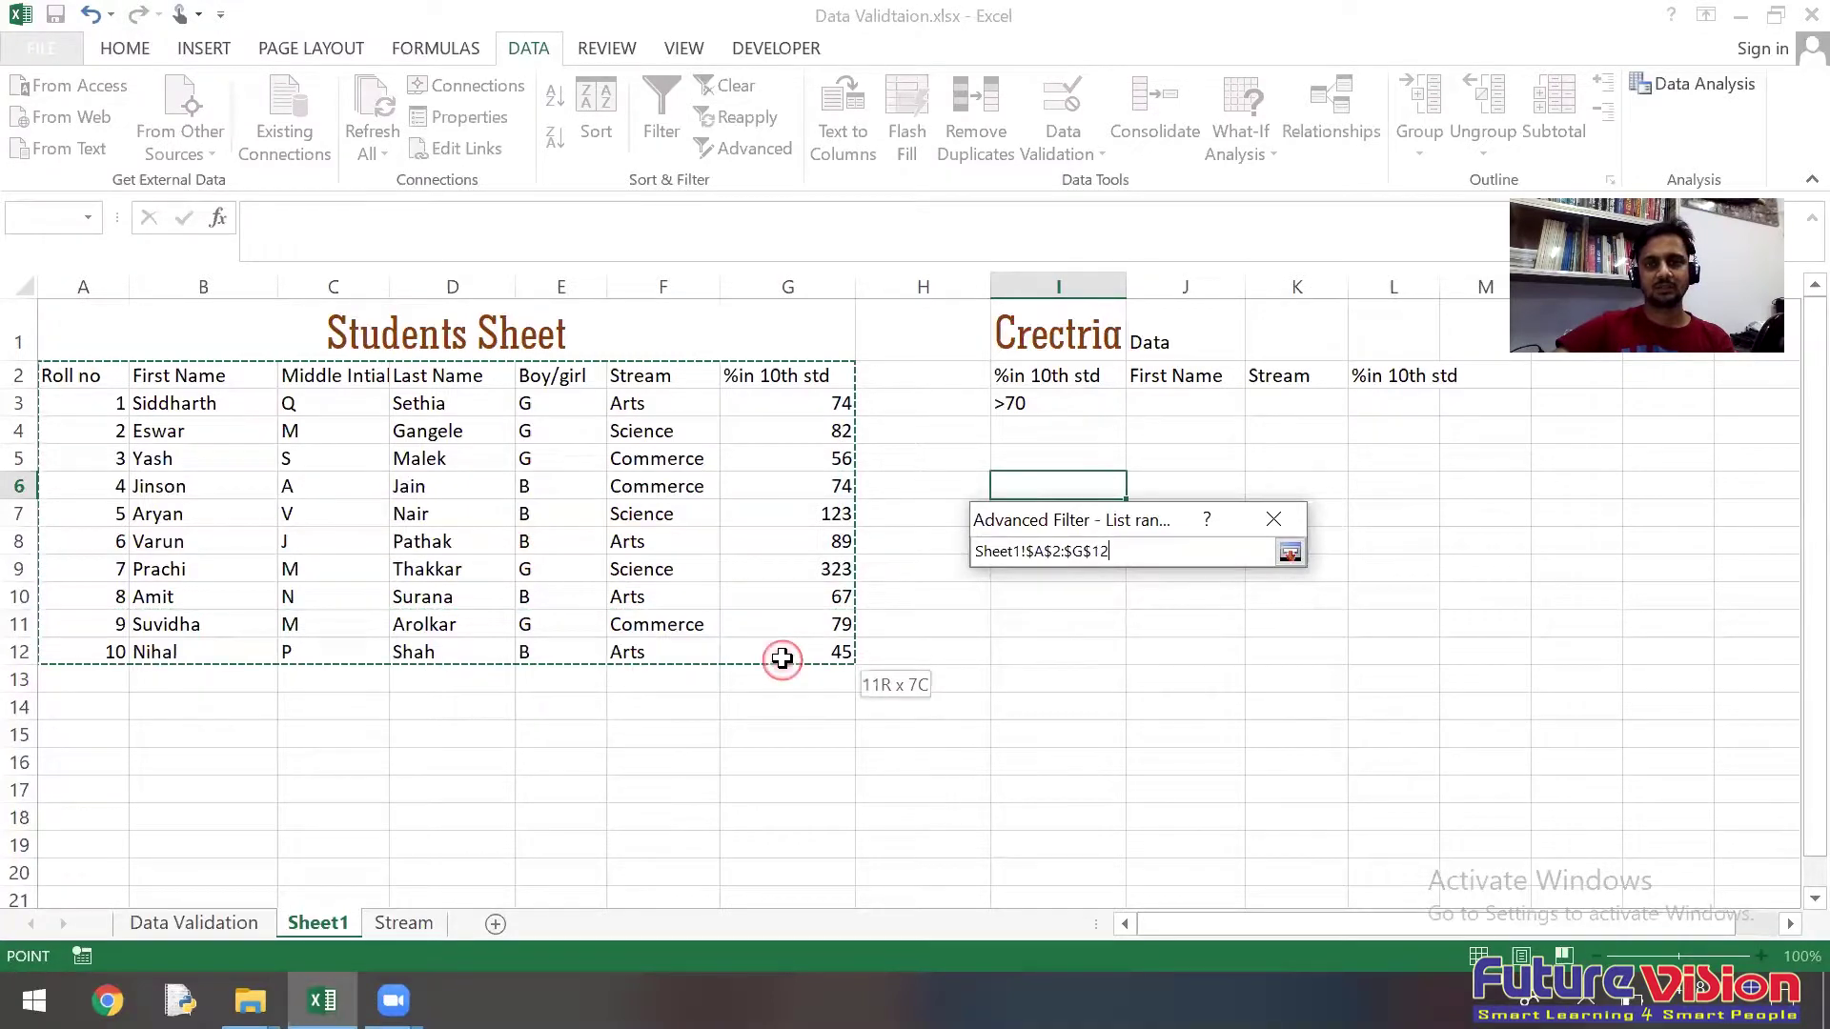
# Step: Set criteria range I2:I3 and output J2:L2, then run the filter
pyautogui.click(1195, 692)
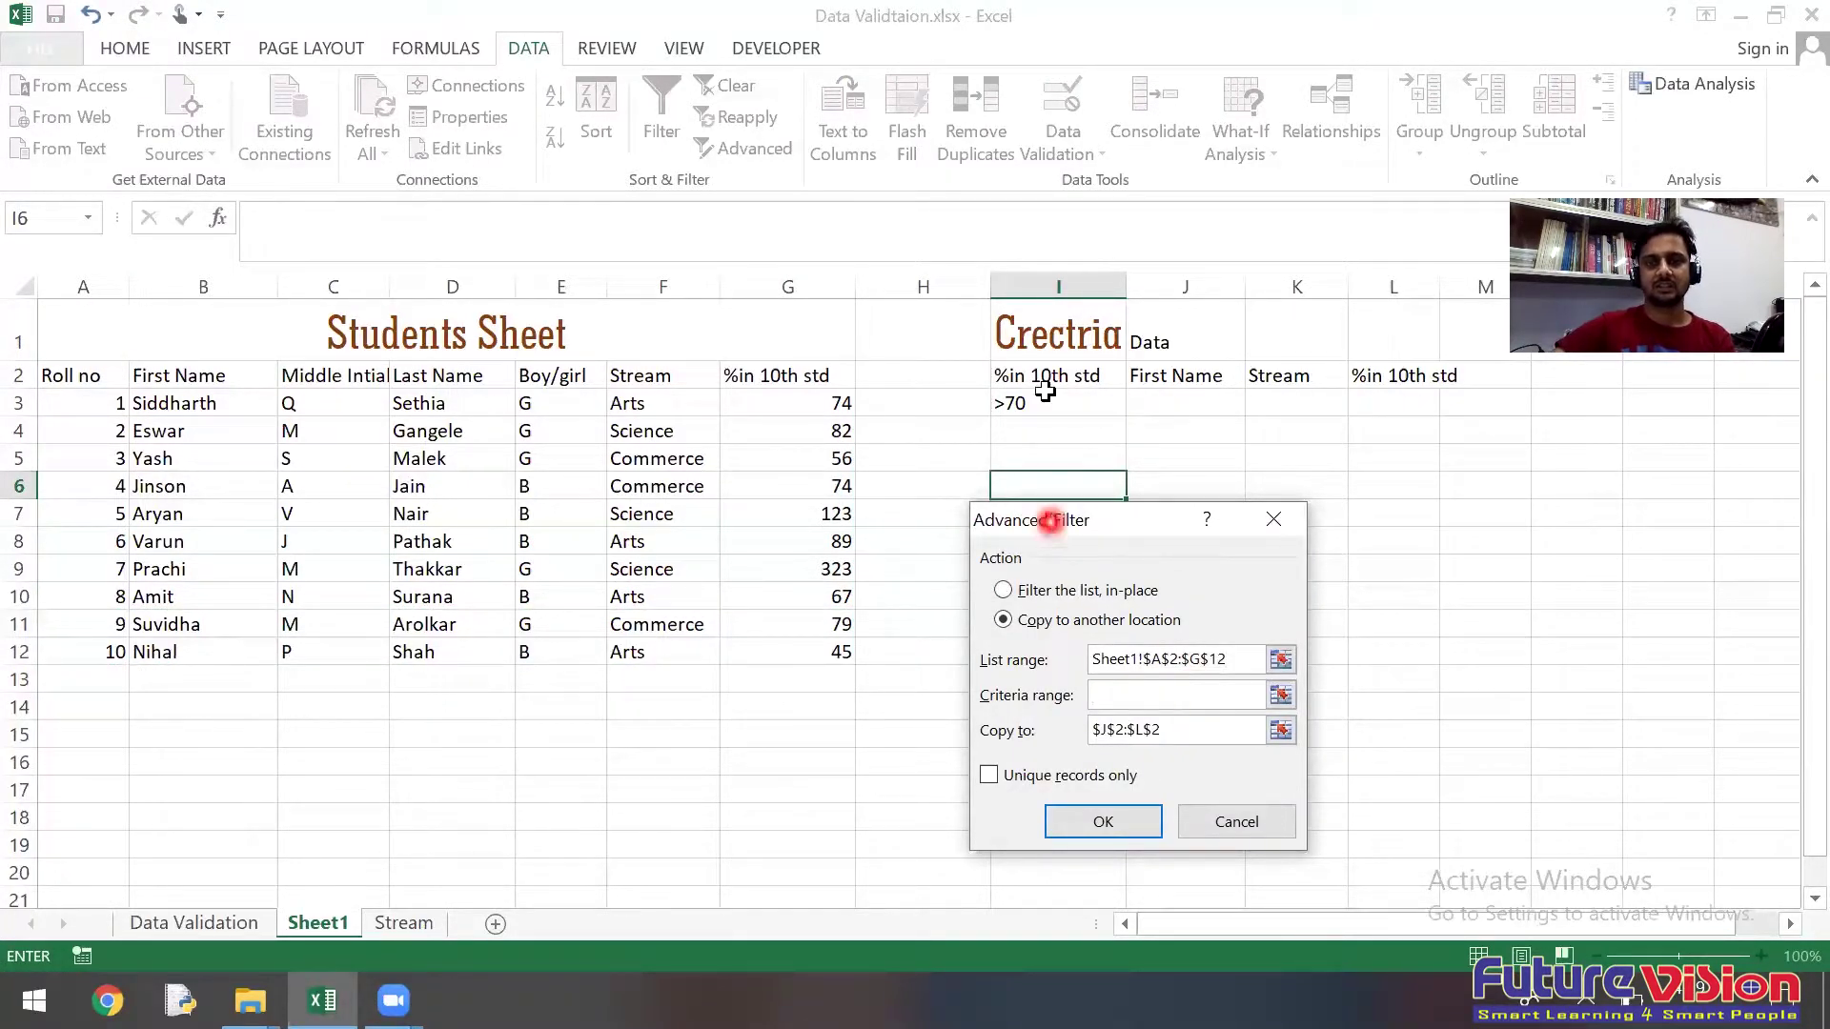
pyautogui.moveTo(1045, 386); pyautogui.dragTo(1043, 402)
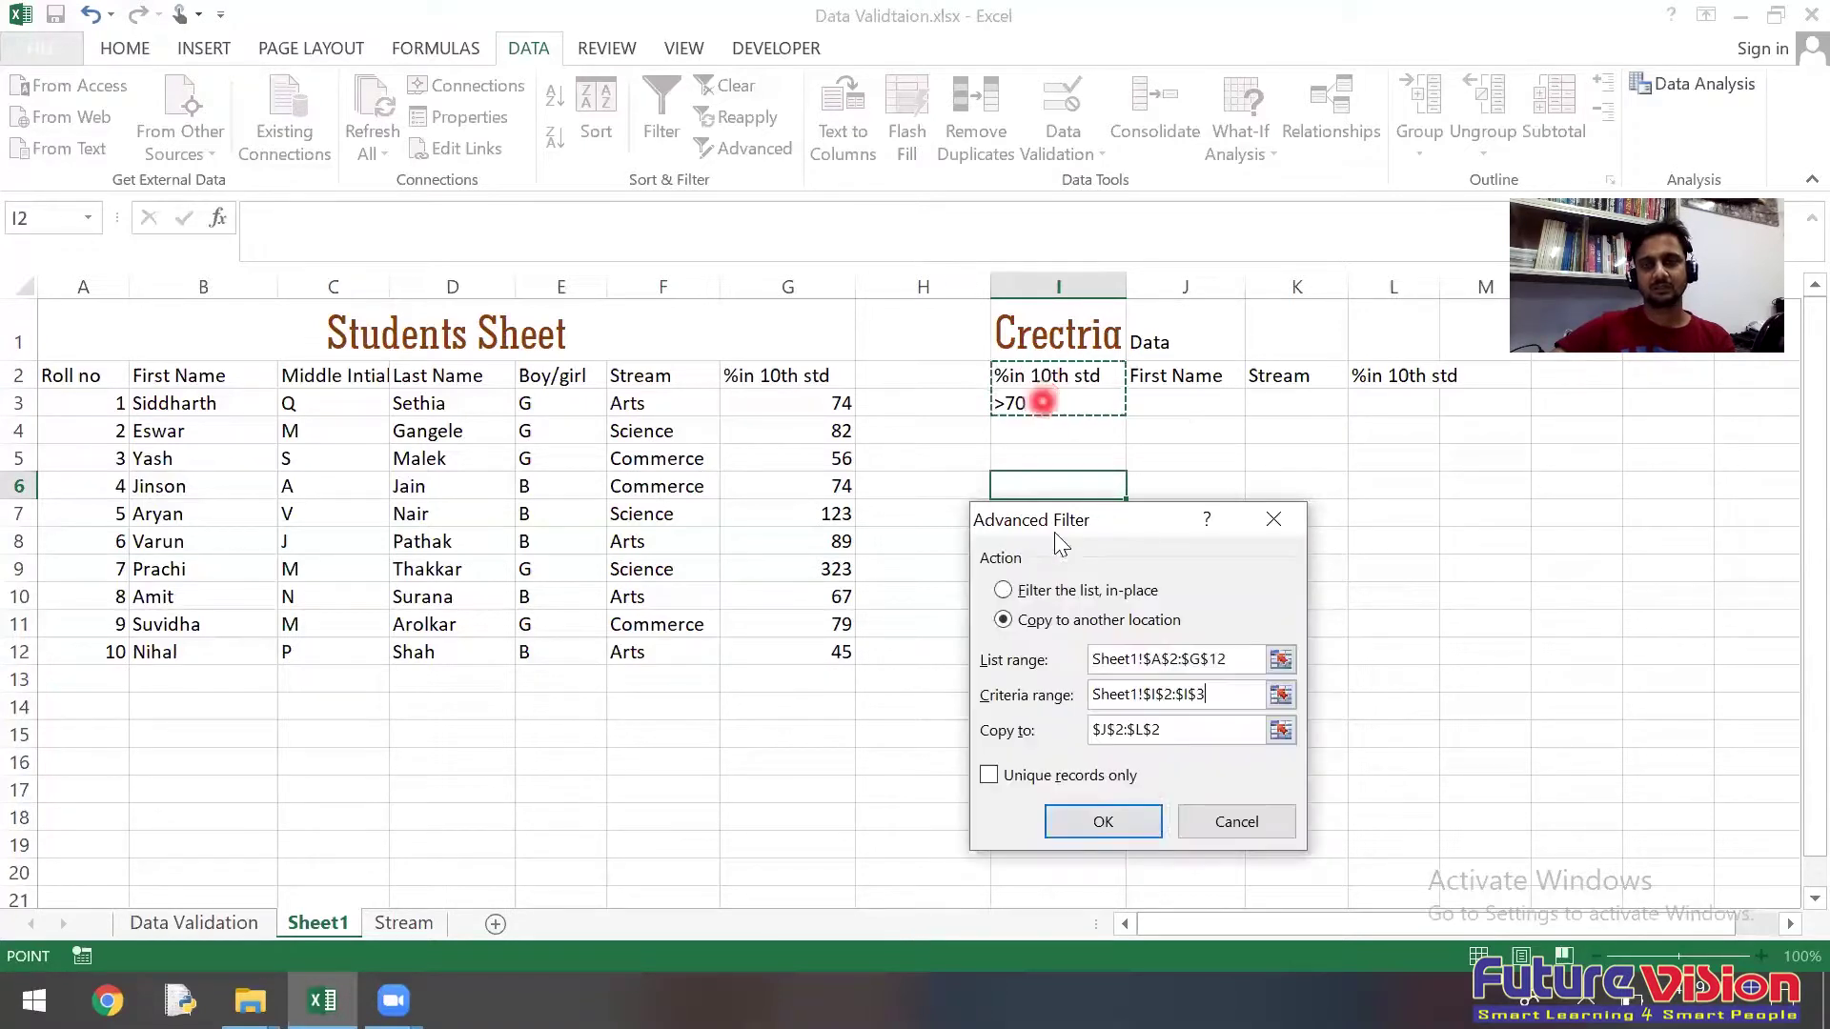
pyautogui.click(1210, 730)
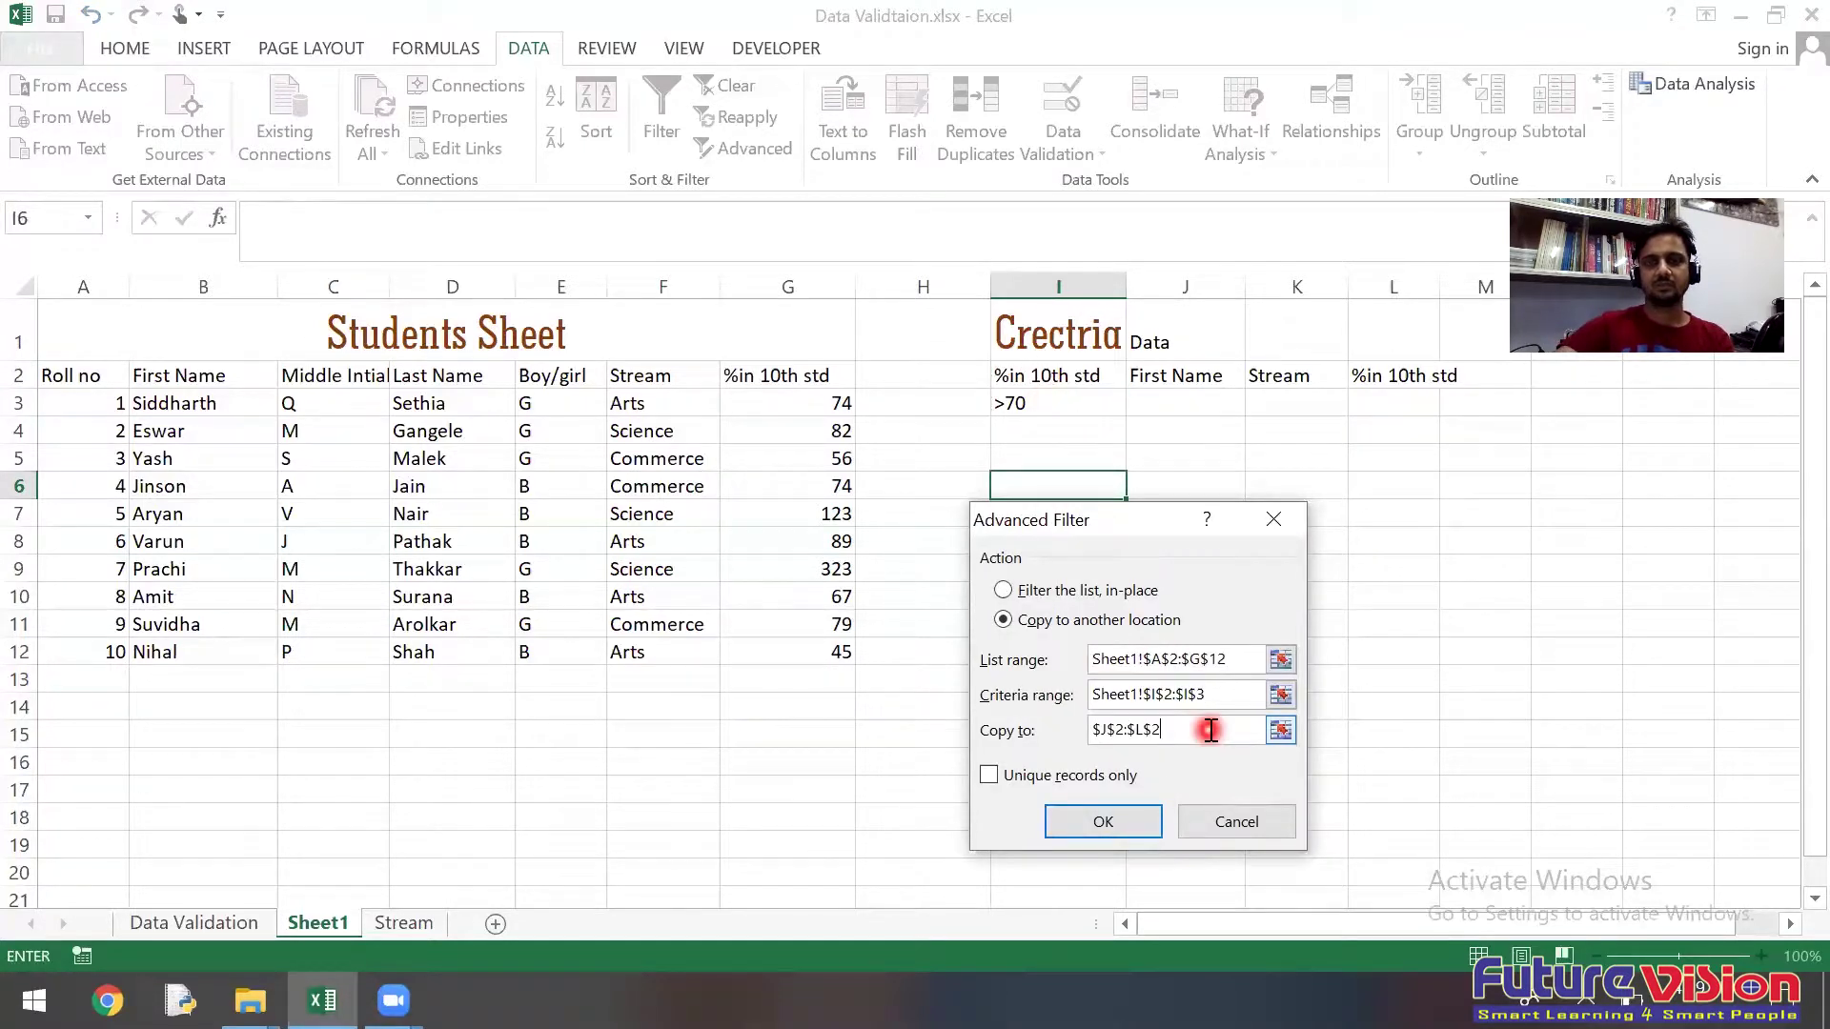
pyautogui.click(1161, 371)
pyautogui.moveTo(1253, 371)
pyautogui.mouseDown()
pyautogui.moveTo(1376, 374)
pyautogui.moveTo(1402, 755)
pyautogui.moveTo(1420, 378)
pyautogui.mouseUp()
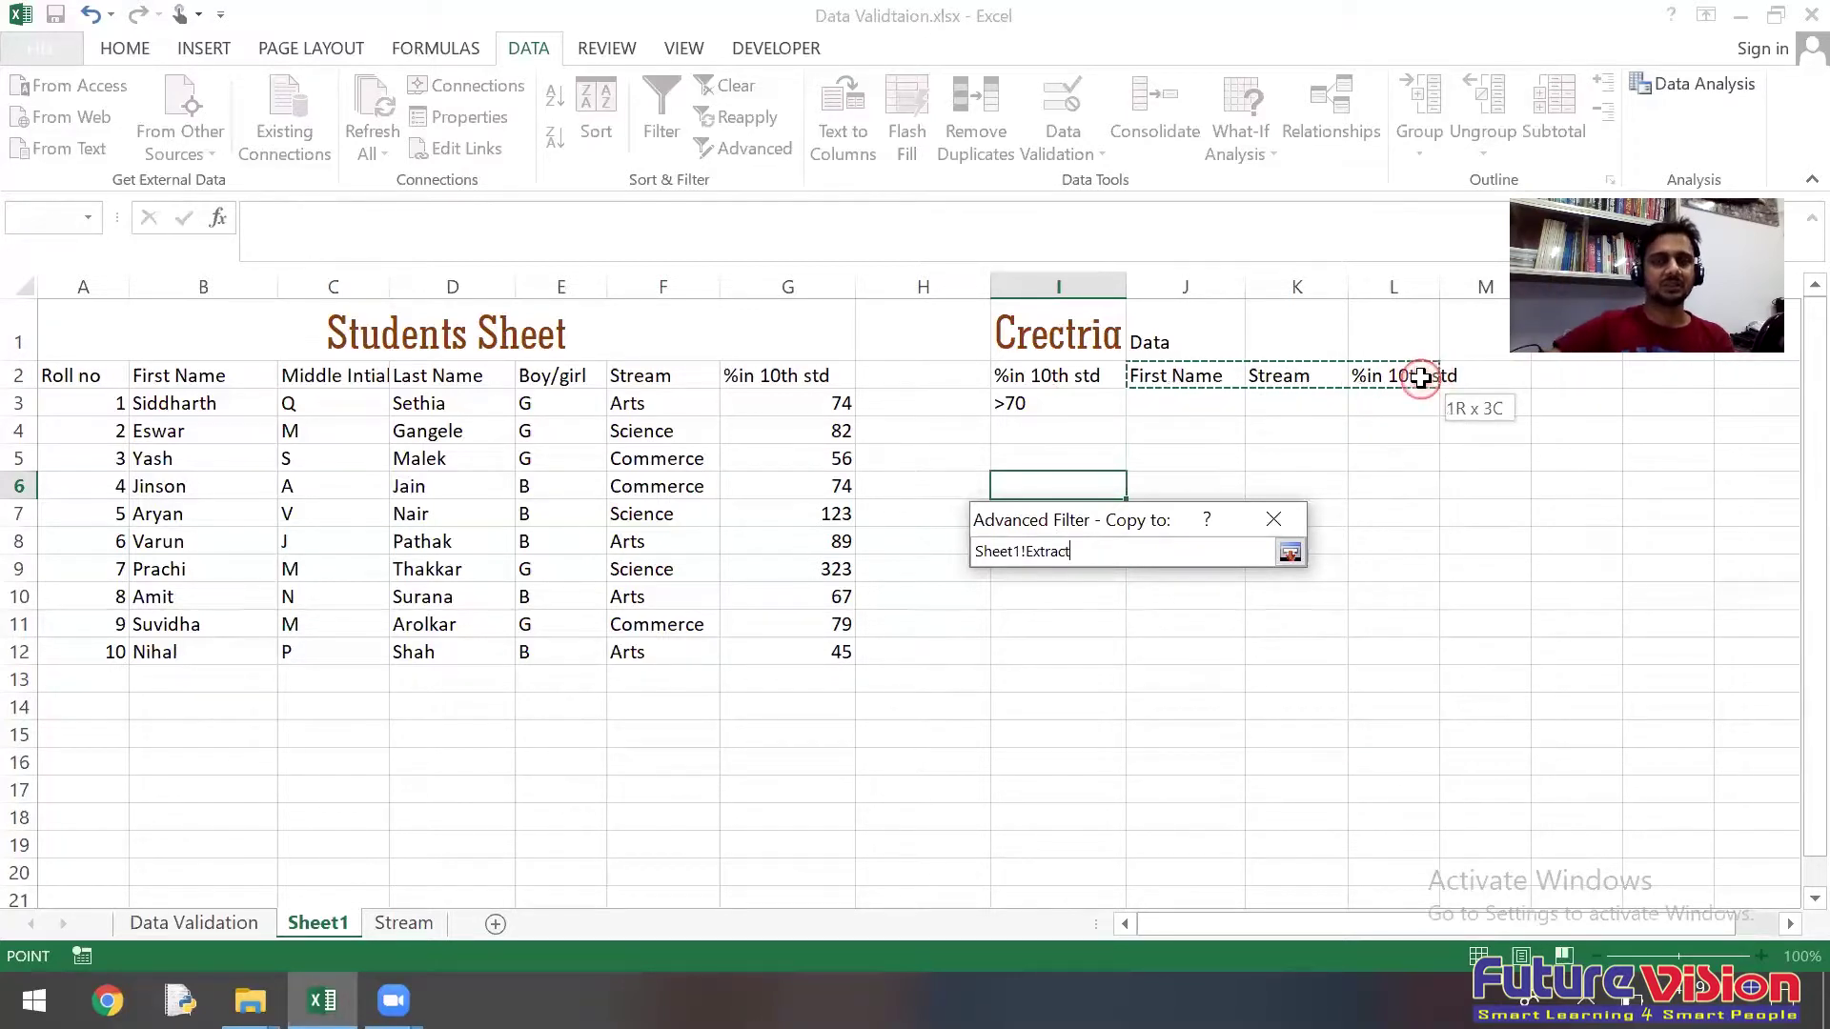
pyautogui.click(1101, 818)
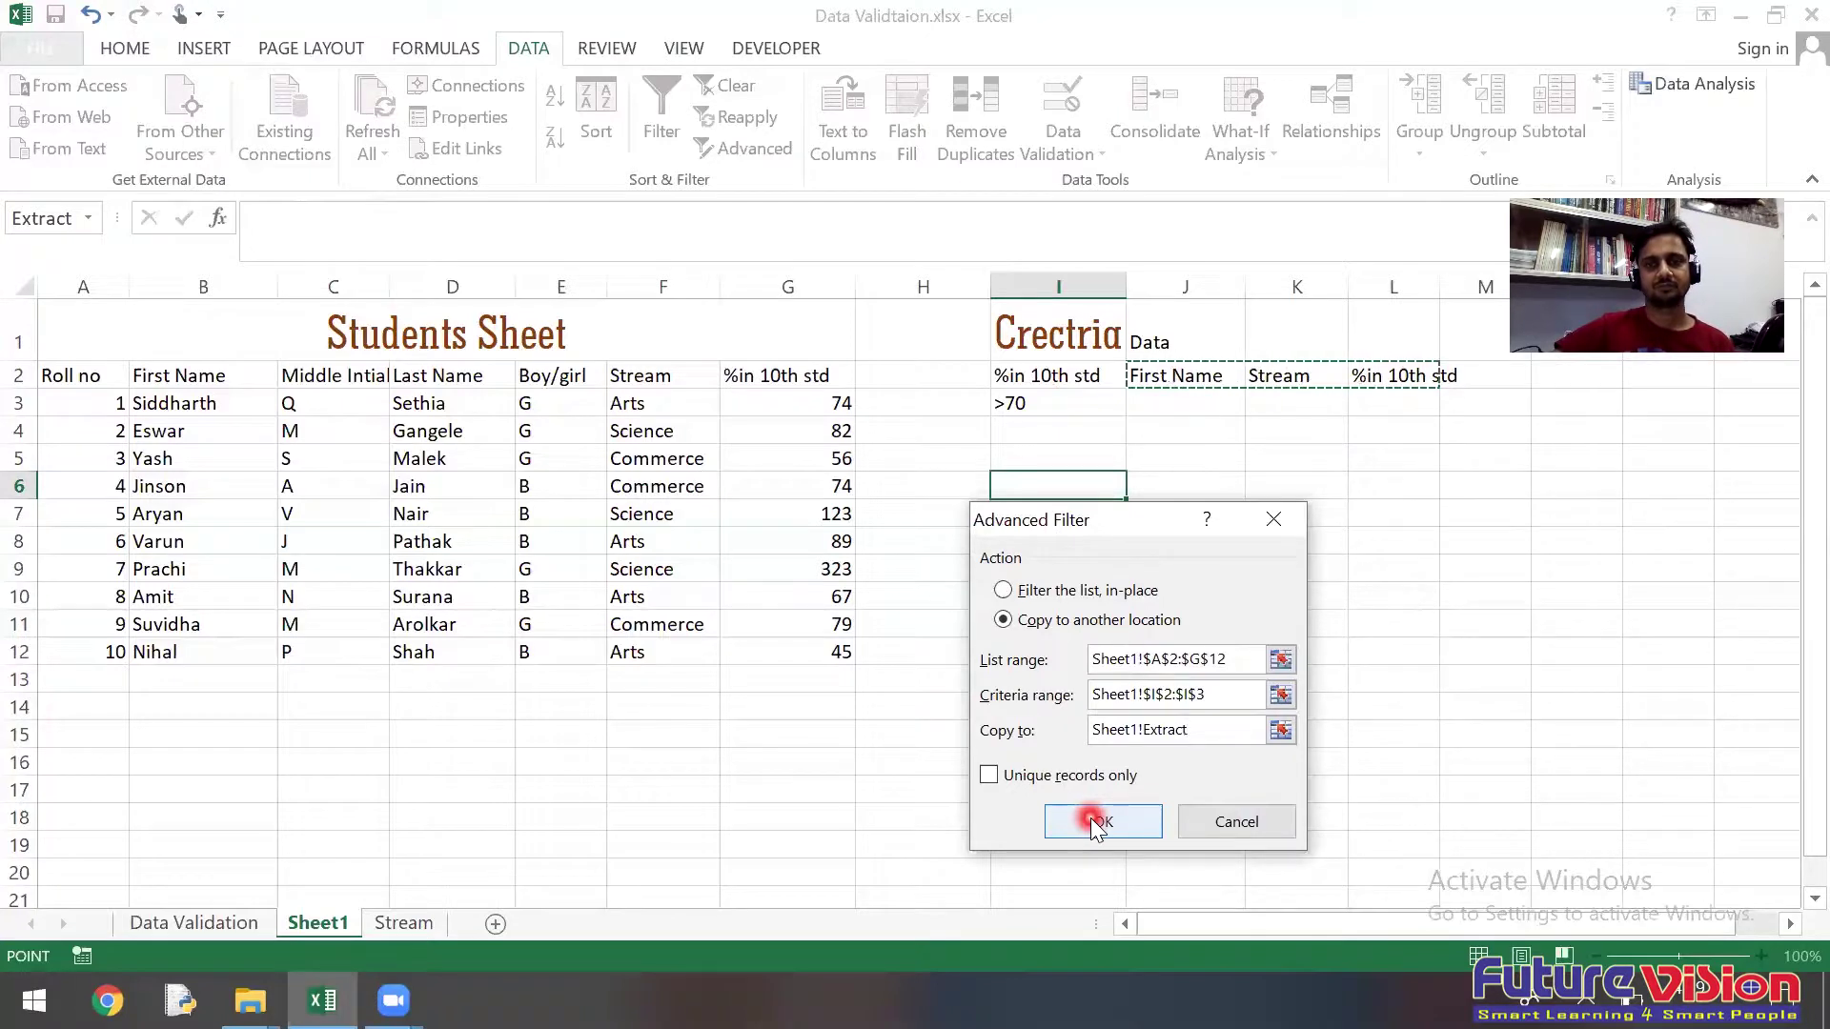
pyautogui.click(1096, 824)
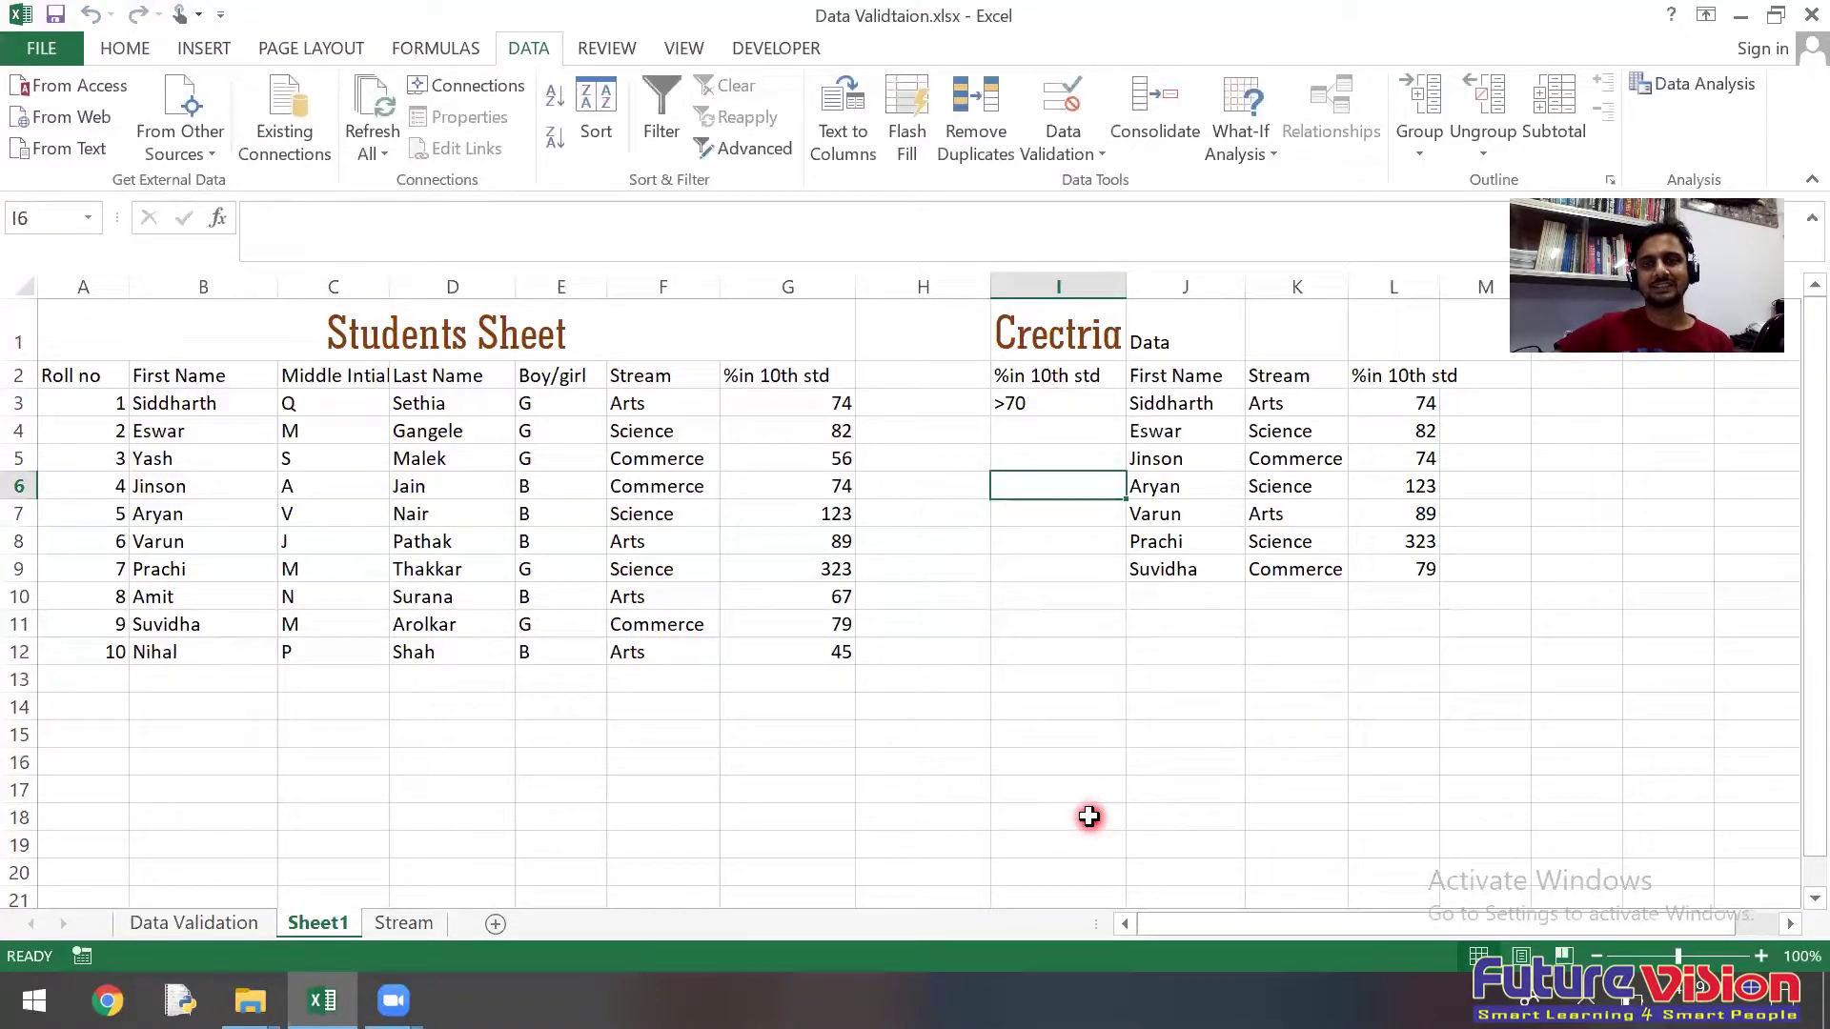
pyautogui.click(1192, 408)
pyautogui.press('Down')
pyautogui.press('Down')
pyautogui.press('Down')
pyautogui.press('Down')
pyautogui.press('Down')
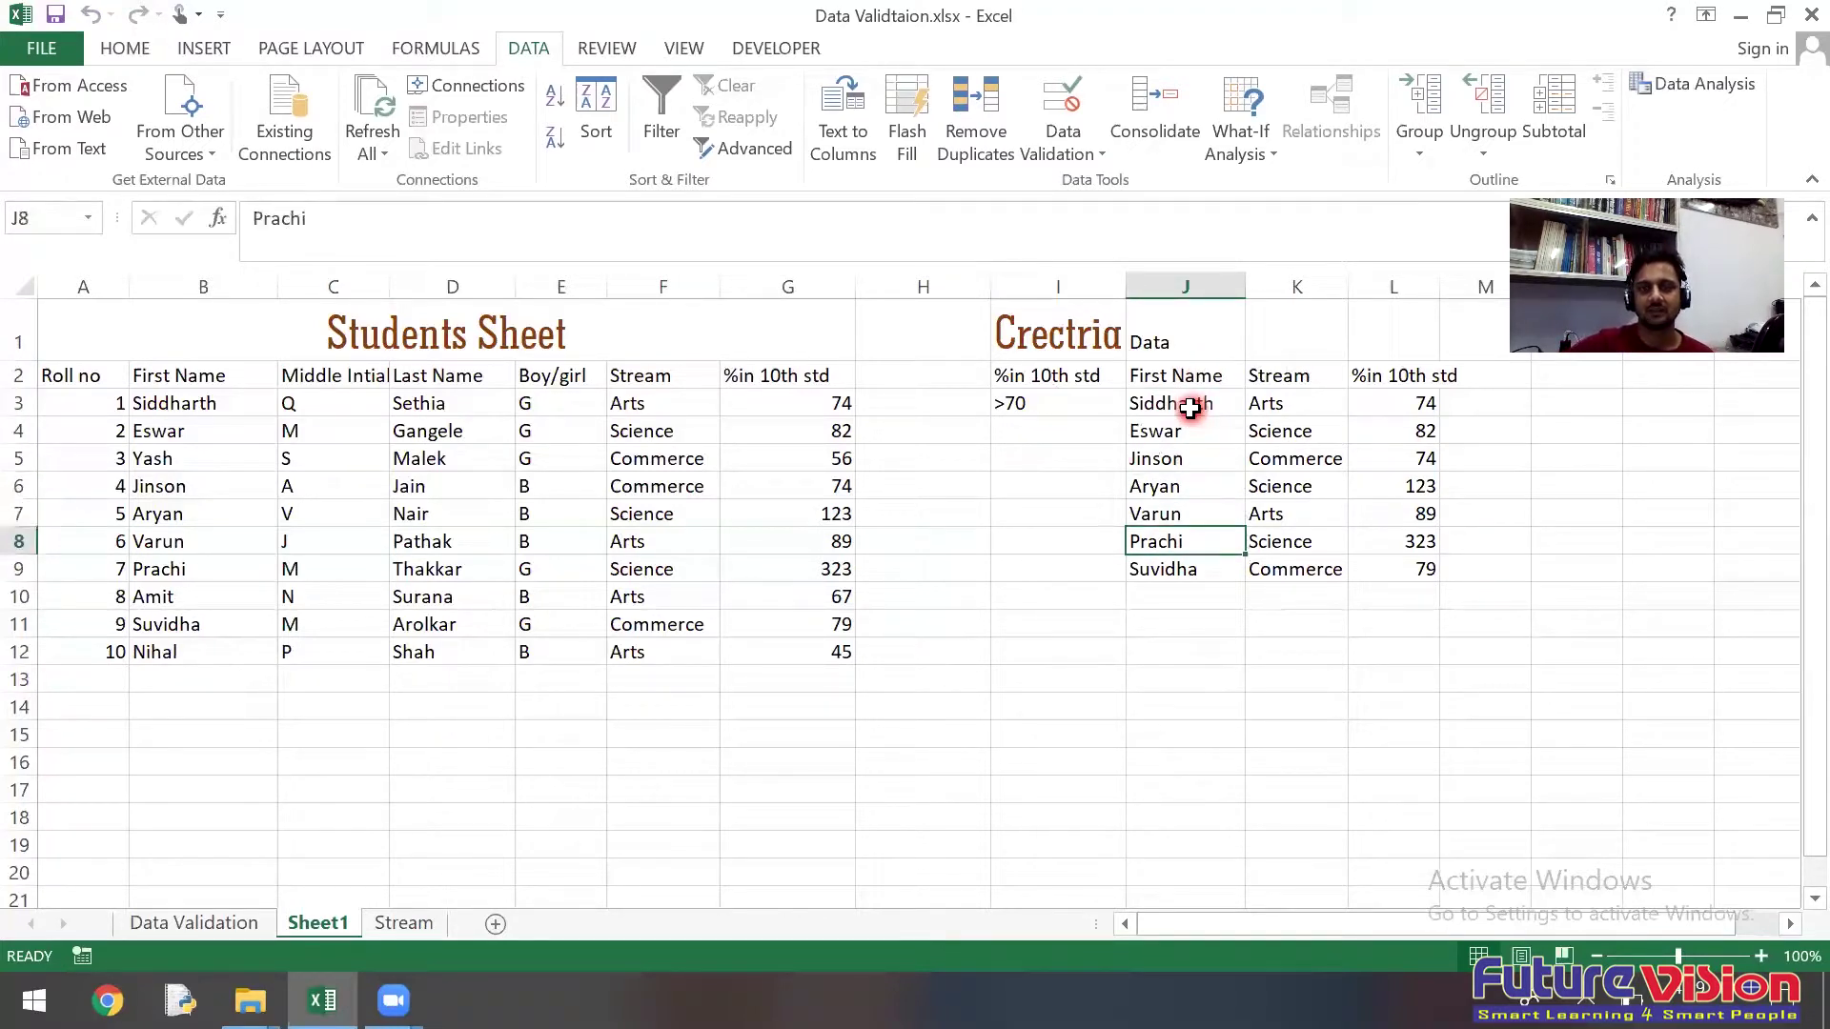
pyautogui.press('Up')
pyautogui.press('Down')
pyautogui.press('Down')
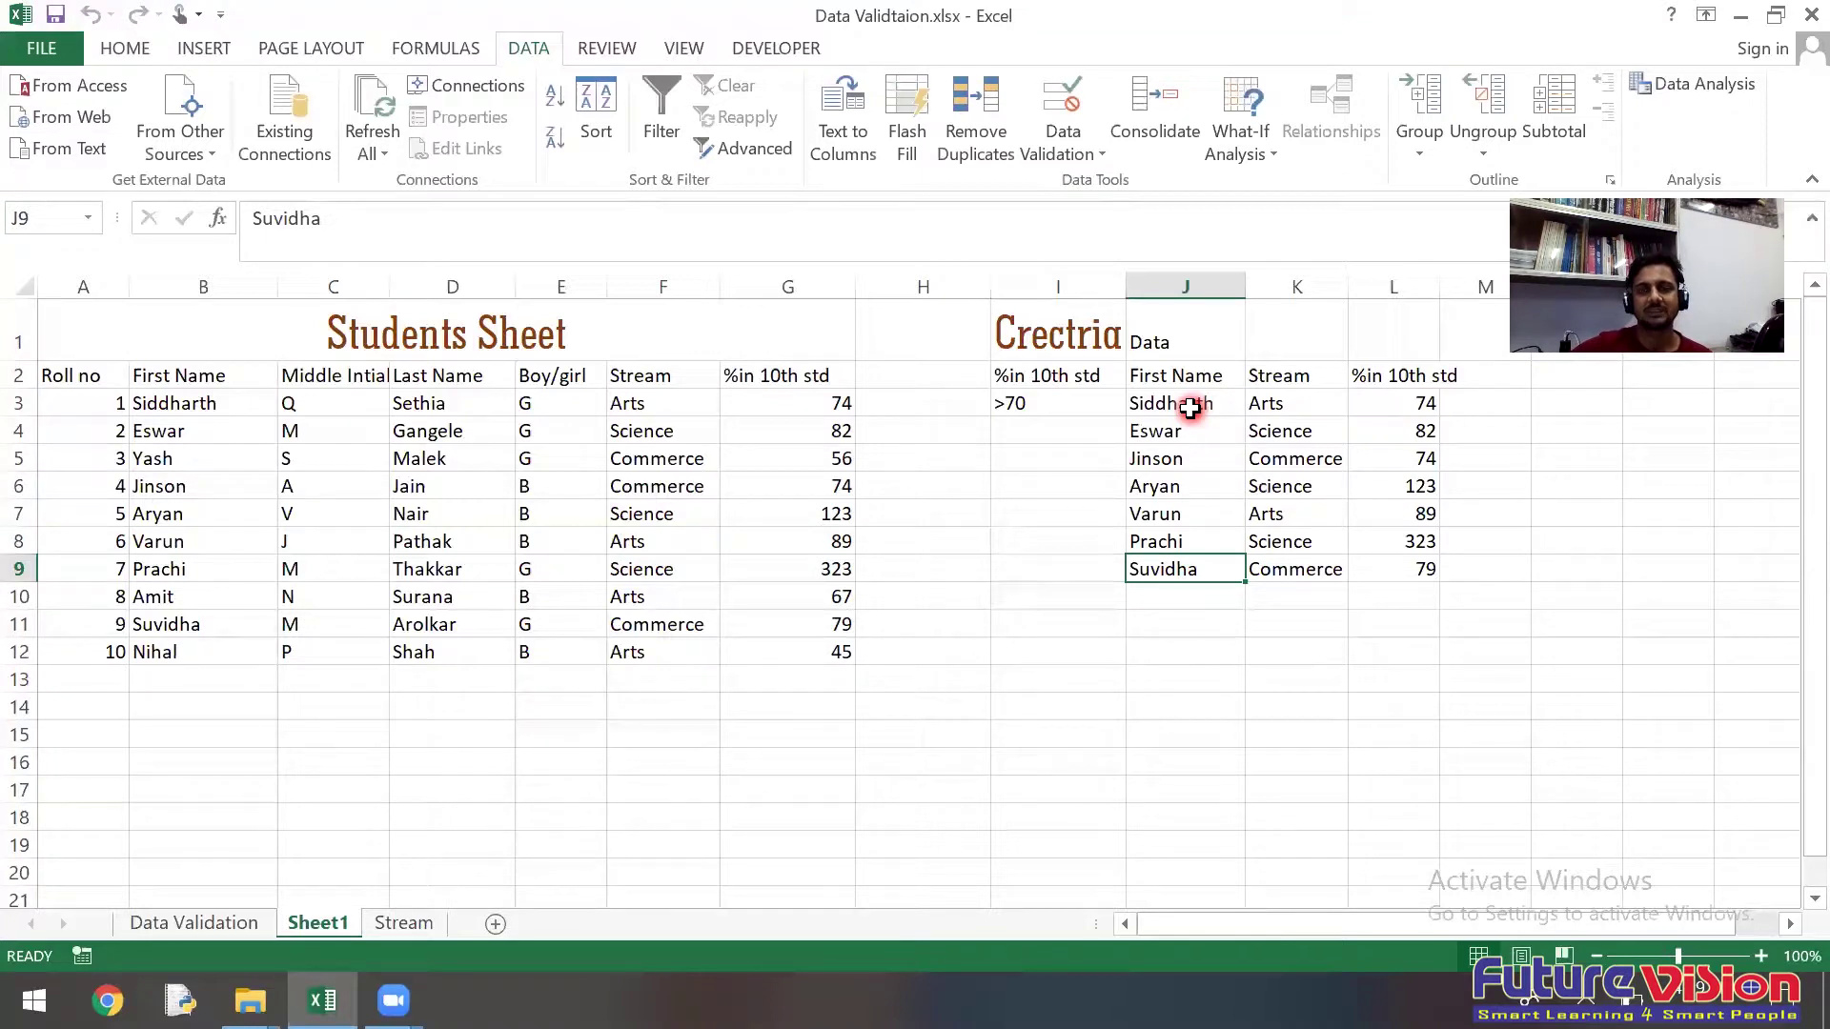
pyautogui.press('Right')
pyautogui.press('Right')
pyautogui.press('Up')
pyautogui.press('Up')
pyautogui.press('Up')
pyautogui.press('Up')
pyautogui.press('Up')
pyautogui.press('Down')
pyautogui.press('Down')
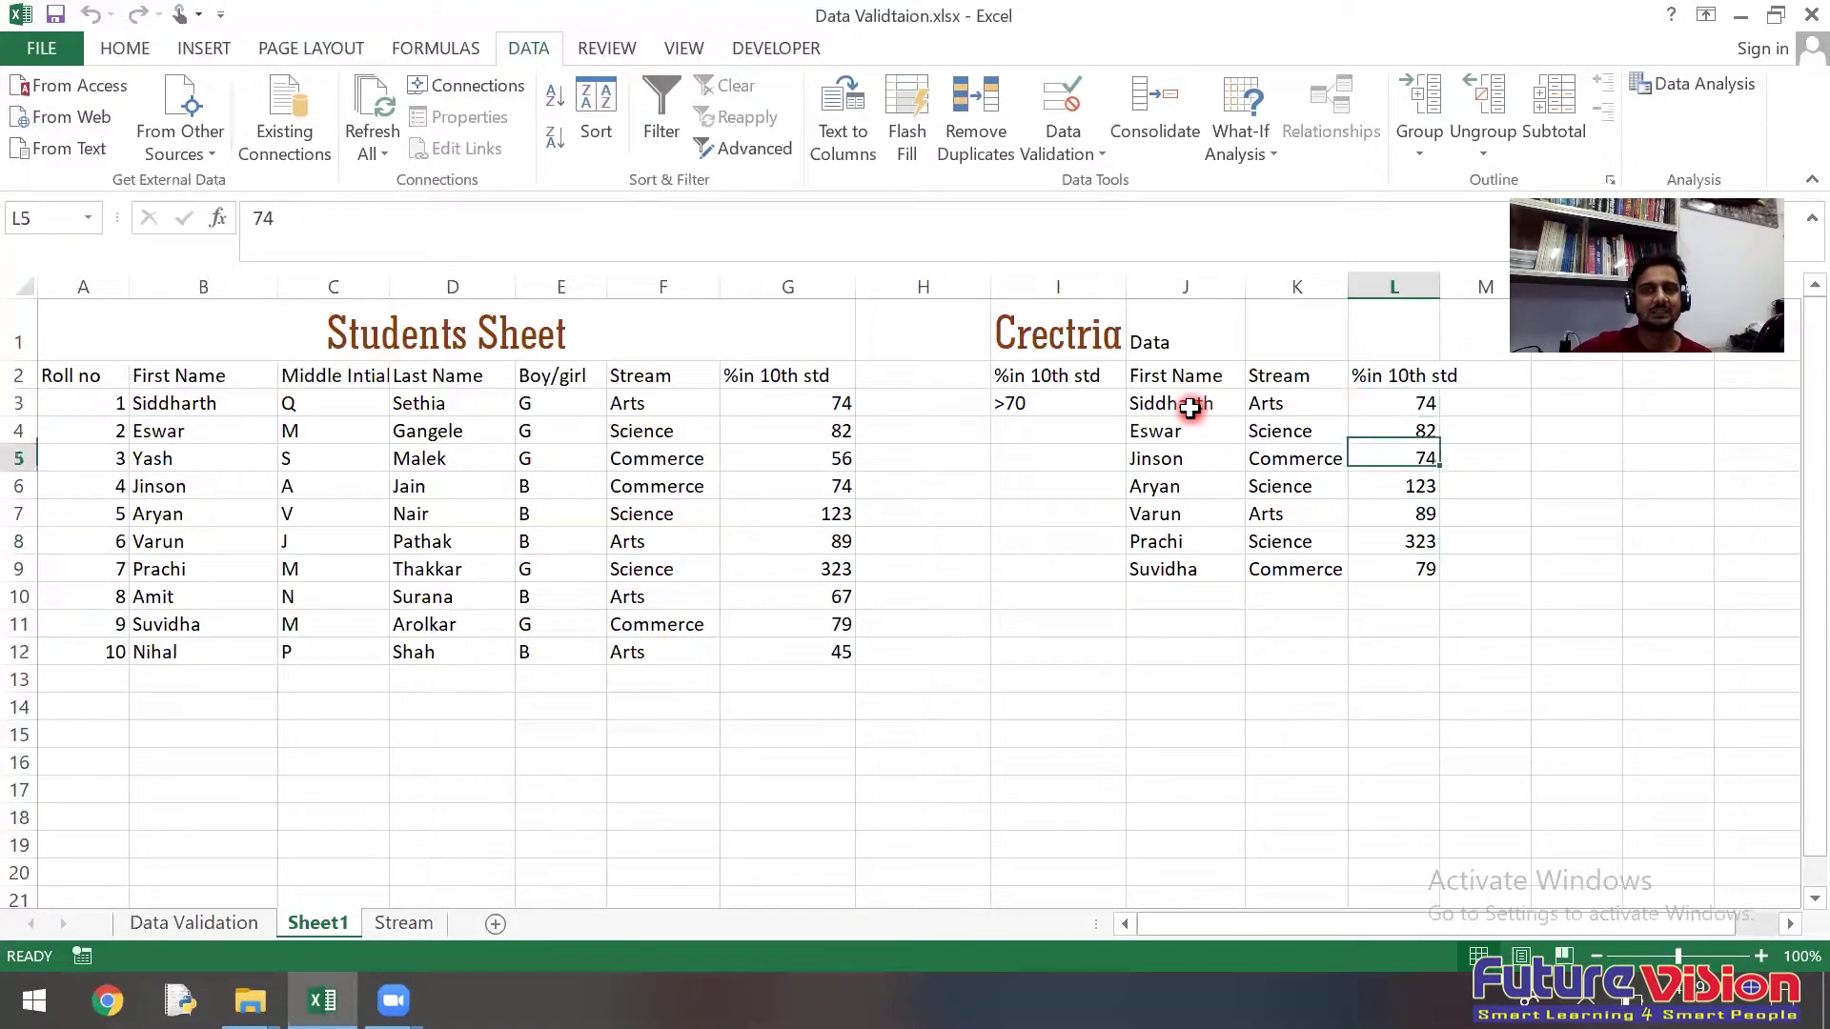
pyautogui.press('Down')
pyautogui.press('Left')
pyautogui.press('Left')
pyautogui.press('Left')
pyautogui.press('Left')
pyautogui.press('Left')
pyautogui.press('Right')
pyautogui.press('Right')
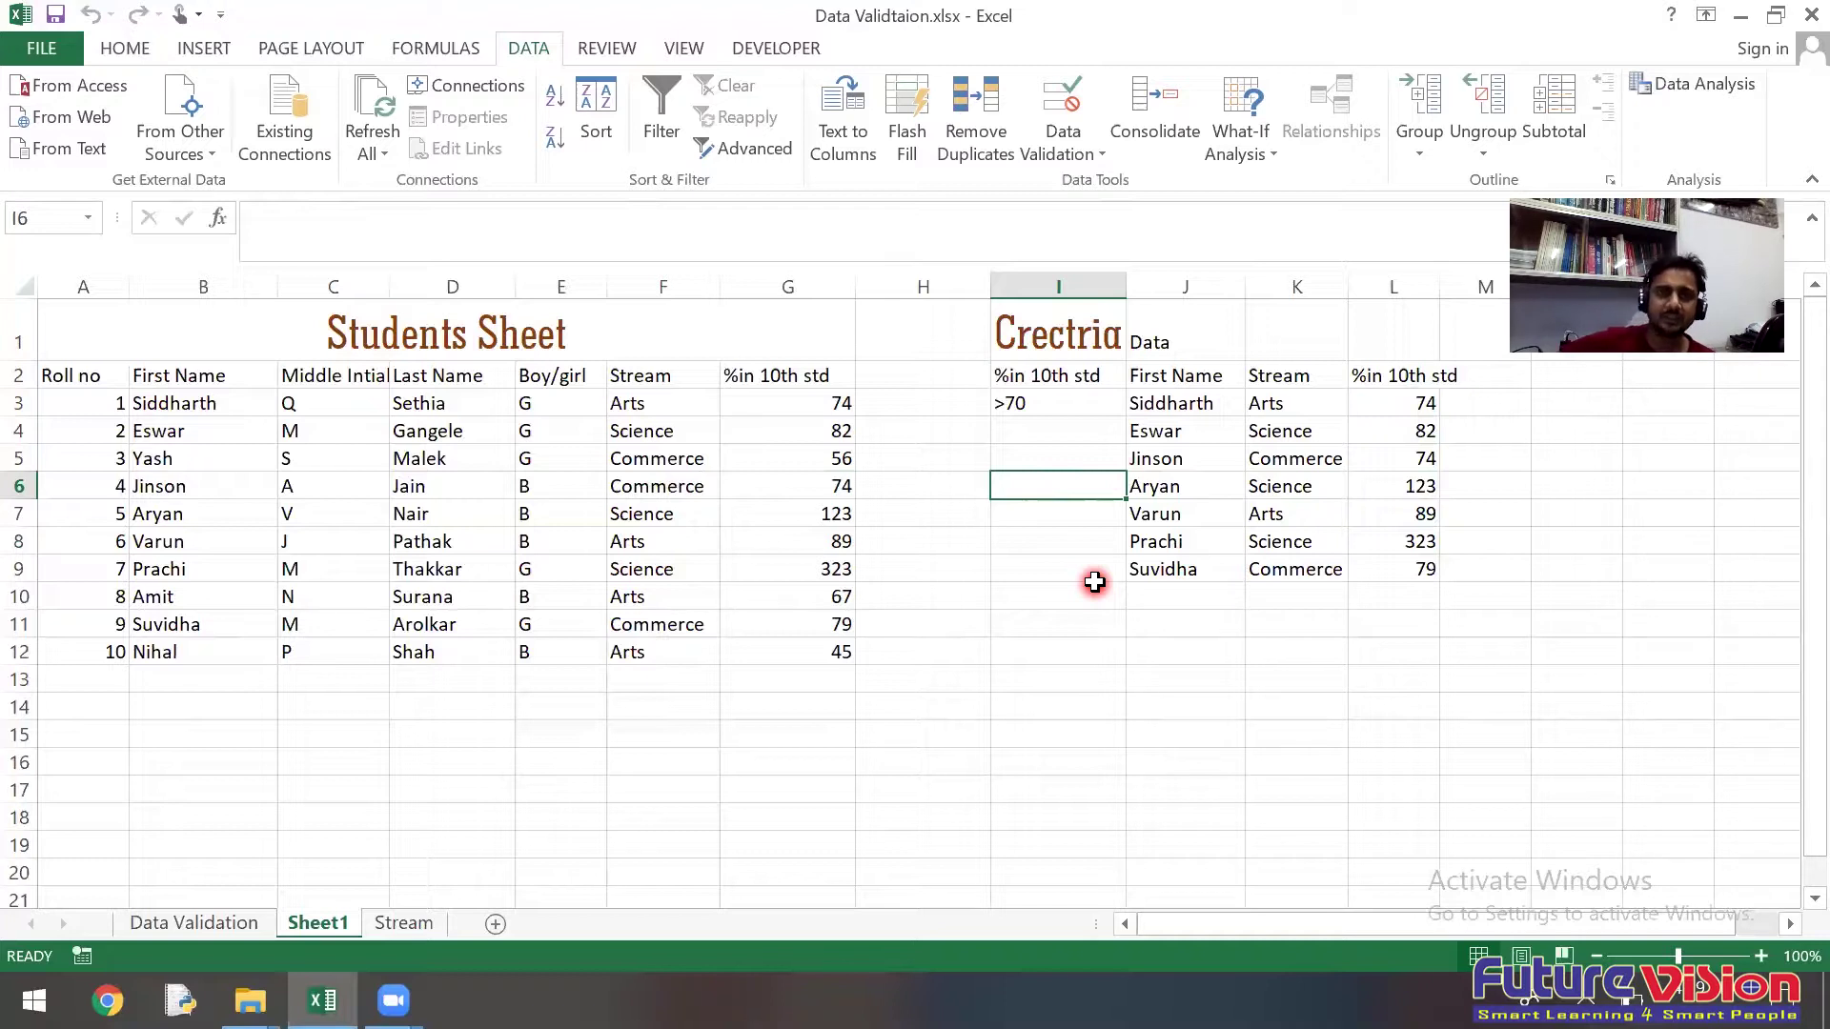
pyautogui.press('Up')
pyautogui.press('Up')
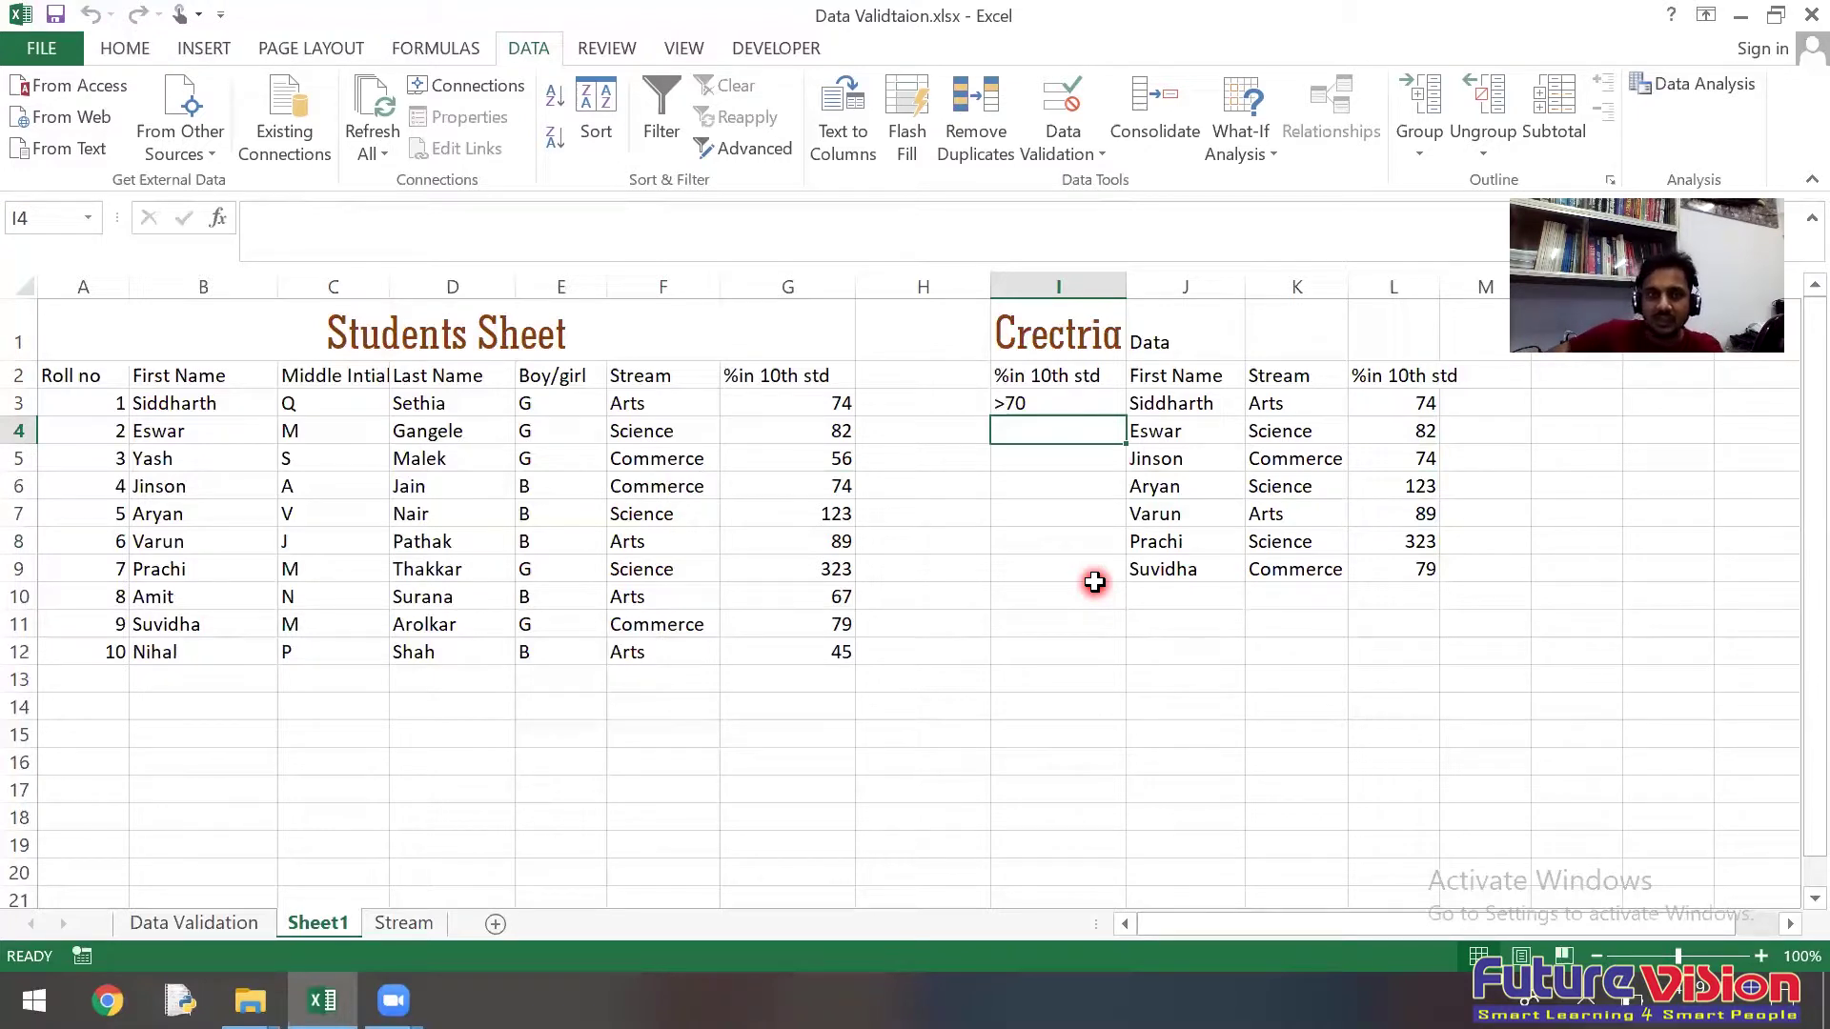
pyautogui.click(943, 380)
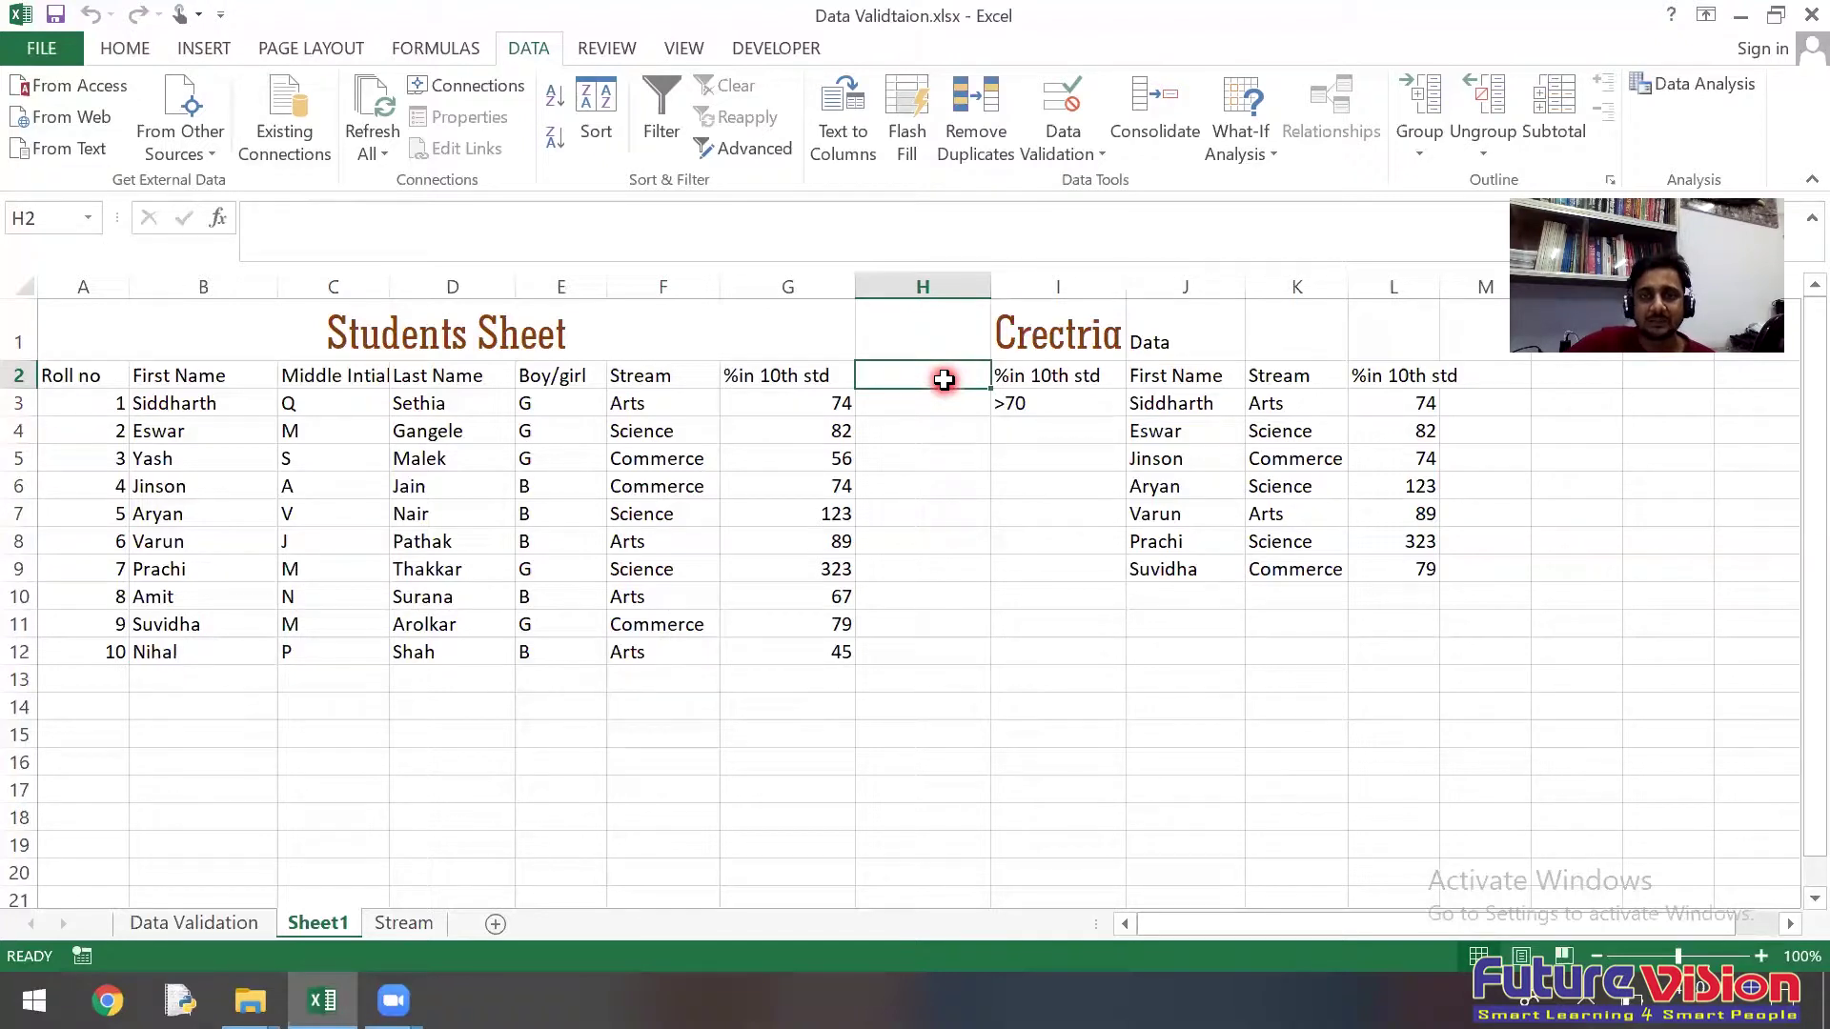
# Step: Copy the Stream heading from F2 into H2
pyautogui.click(675, 379)
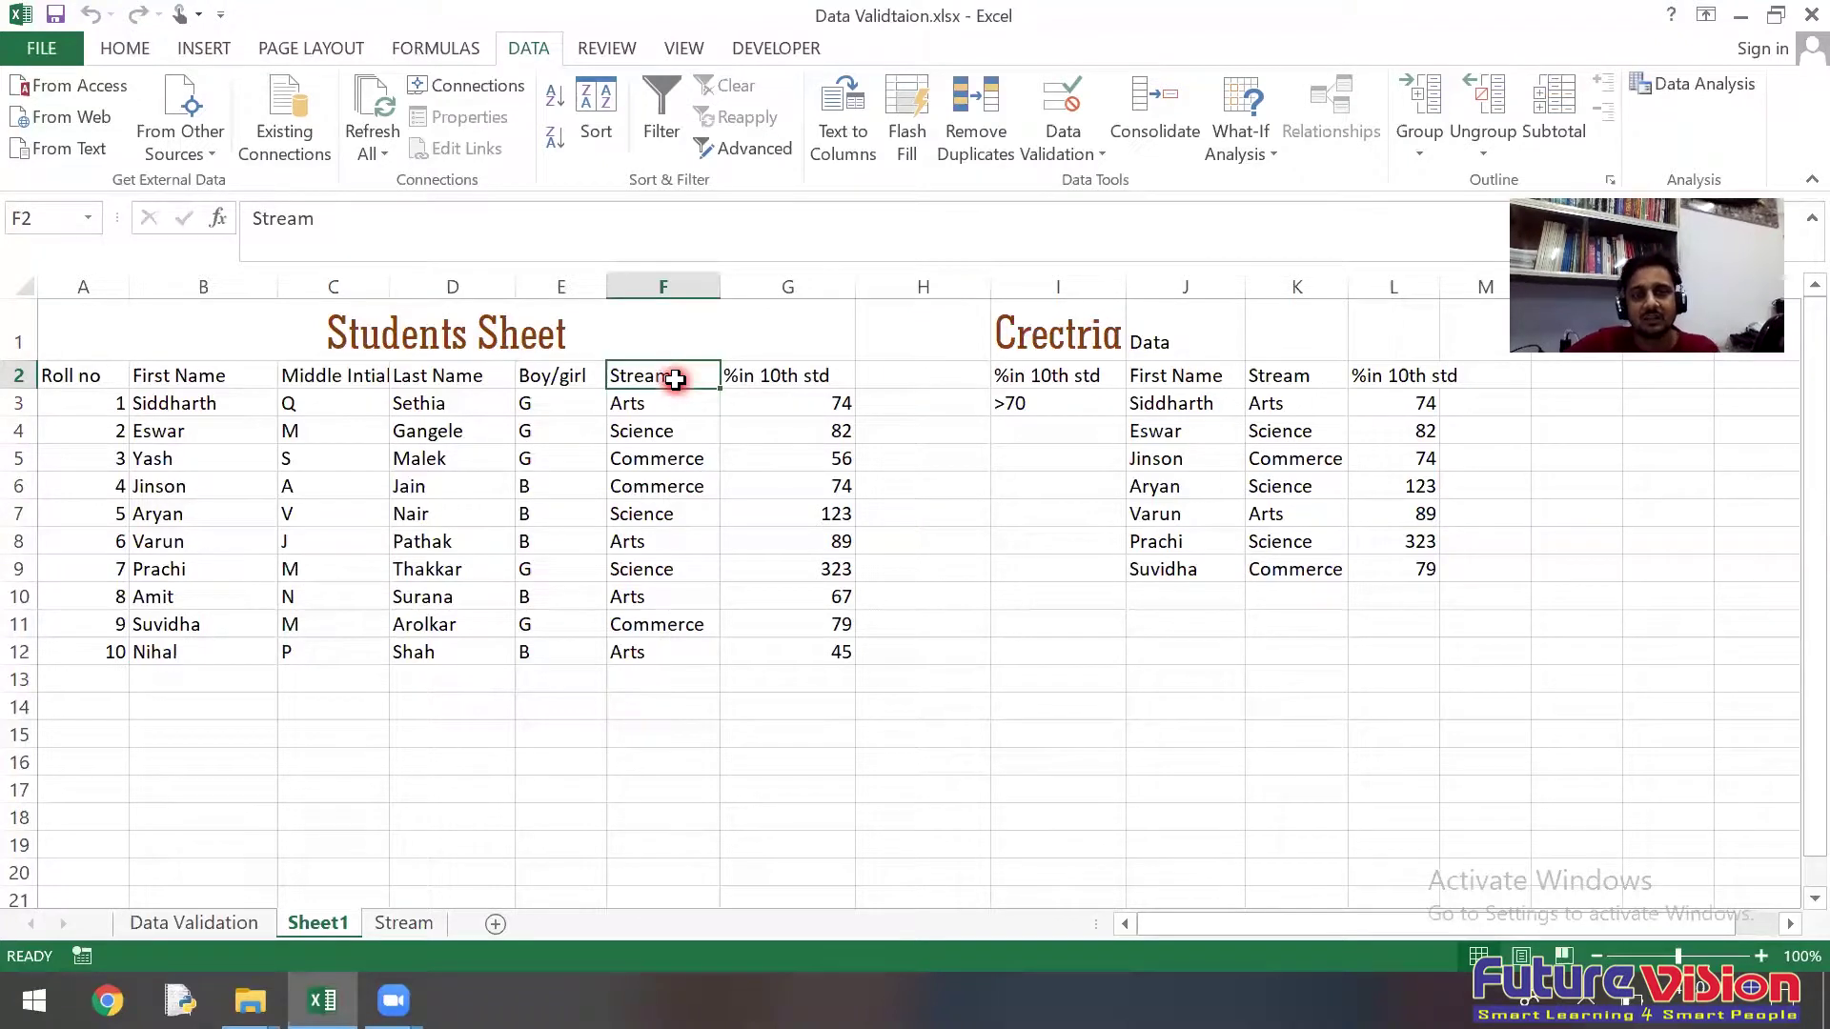
pyautogui.hotkey('ctrl', 'c')
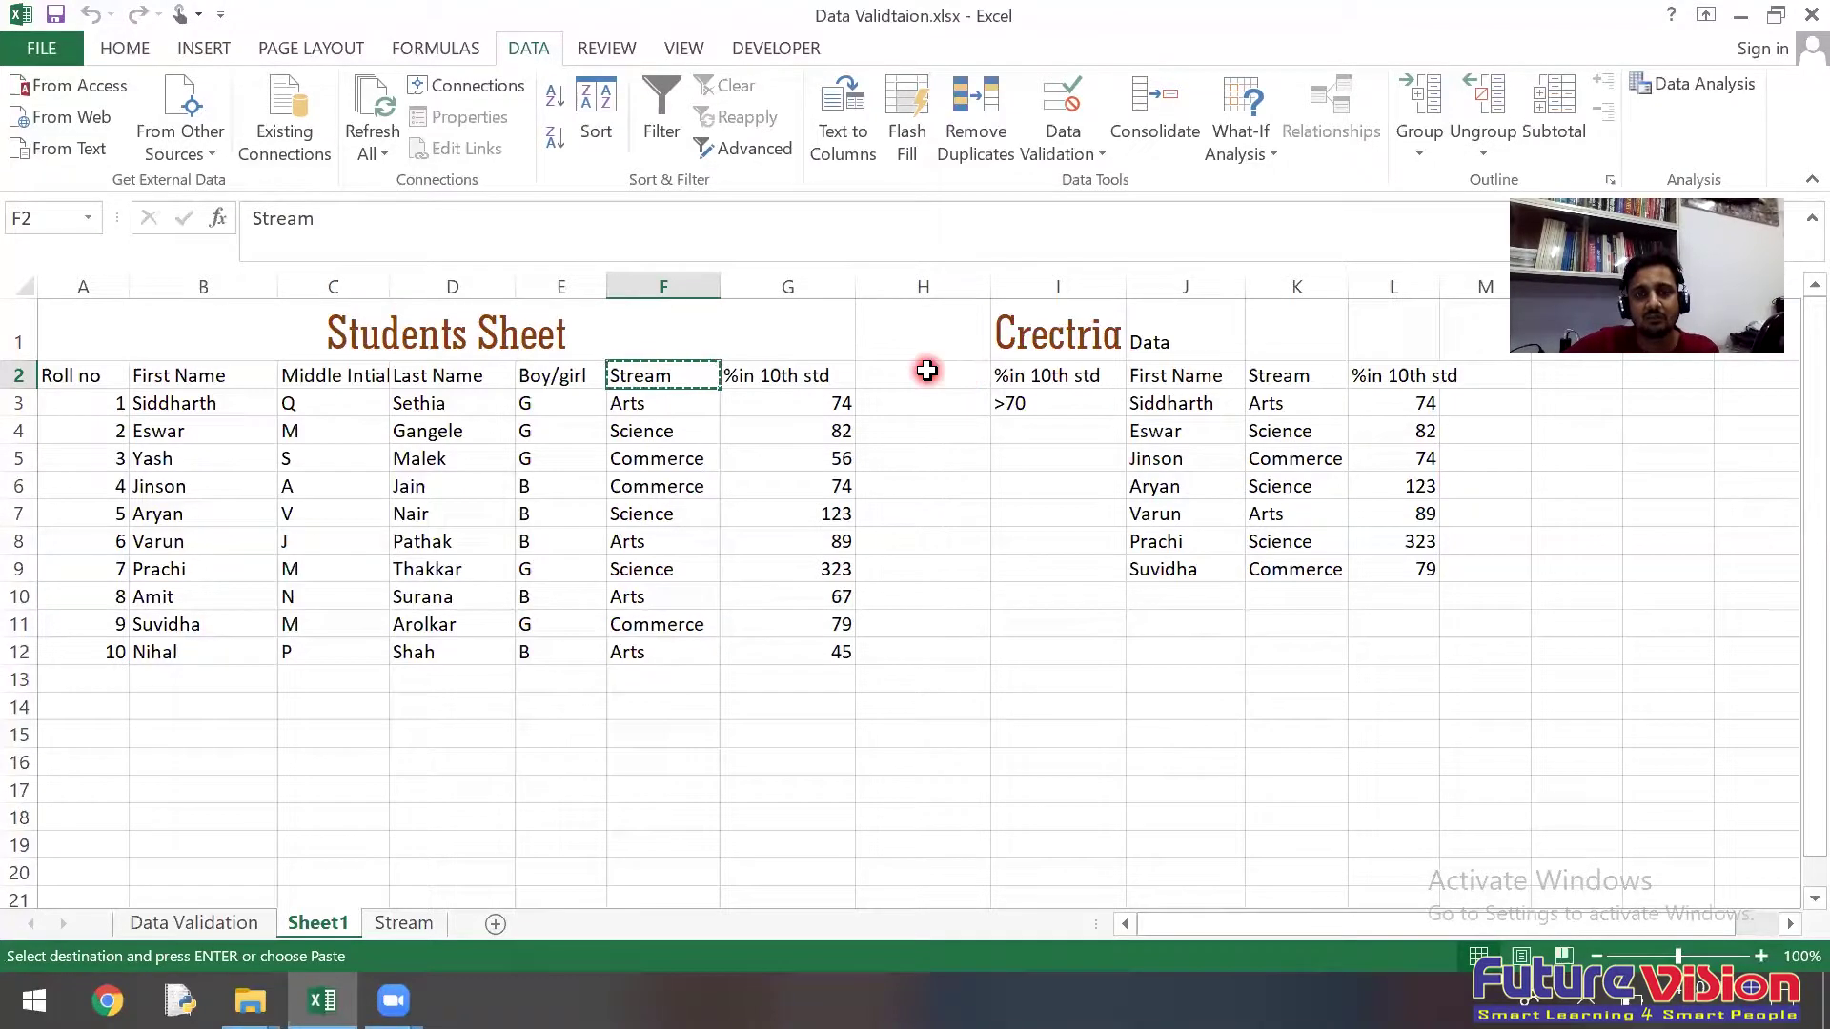
pyautogui.click(925, 371)
pyautogui.hotkey('ctrl', 'v')
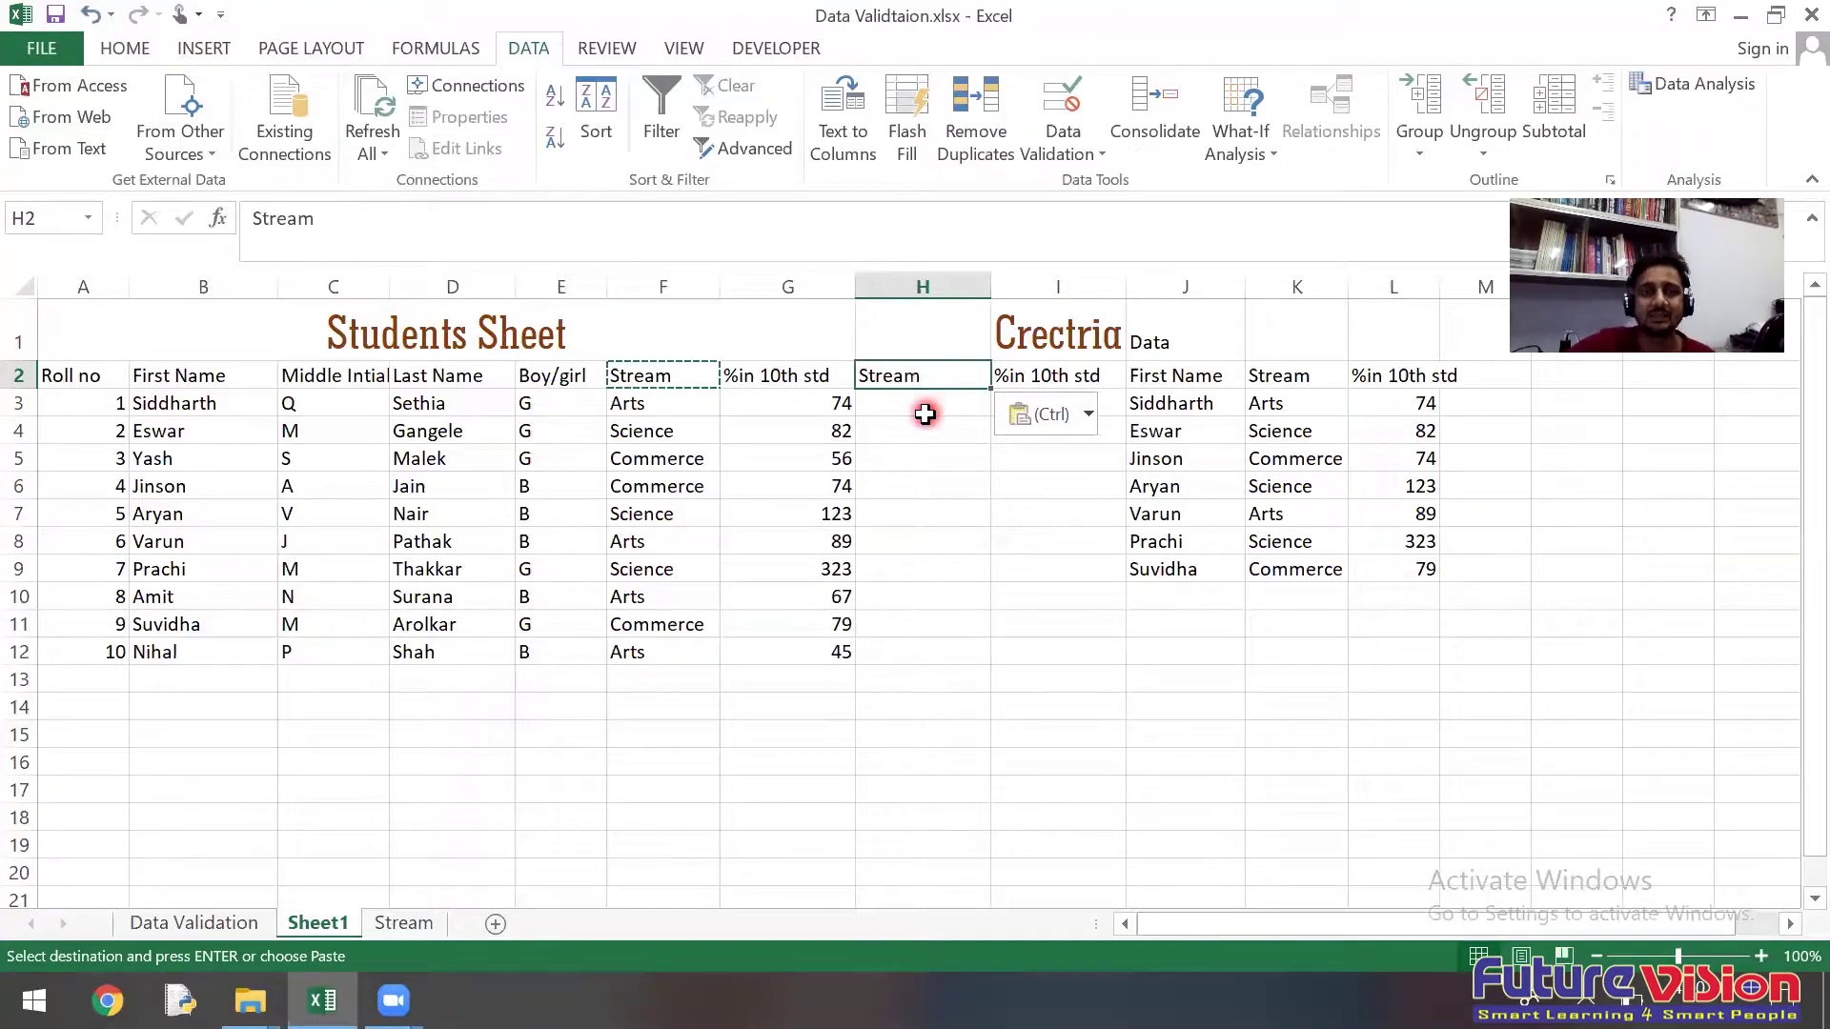
pyautogui.click(927, 415)
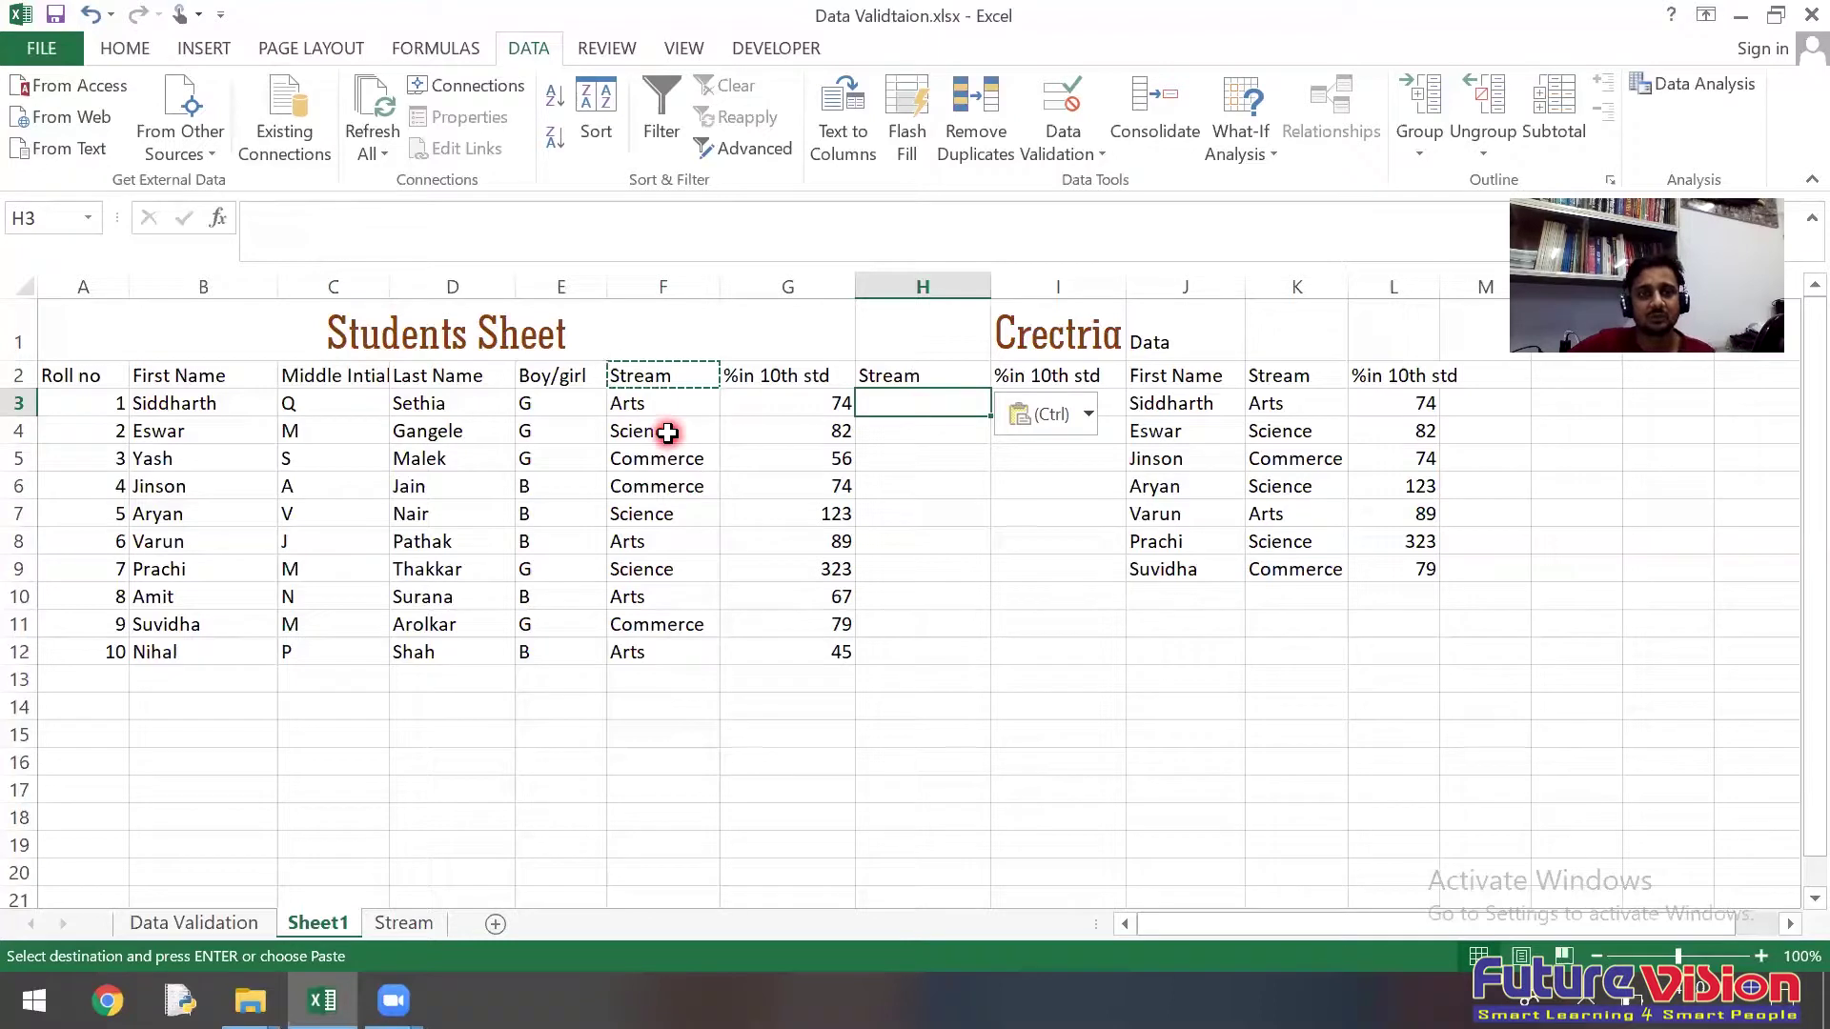
# Step: Re-enter Science in F4 and begin typing the Science criterion in H3
pyautogui.click(667, 432)
pyautogui.click(996, 417)
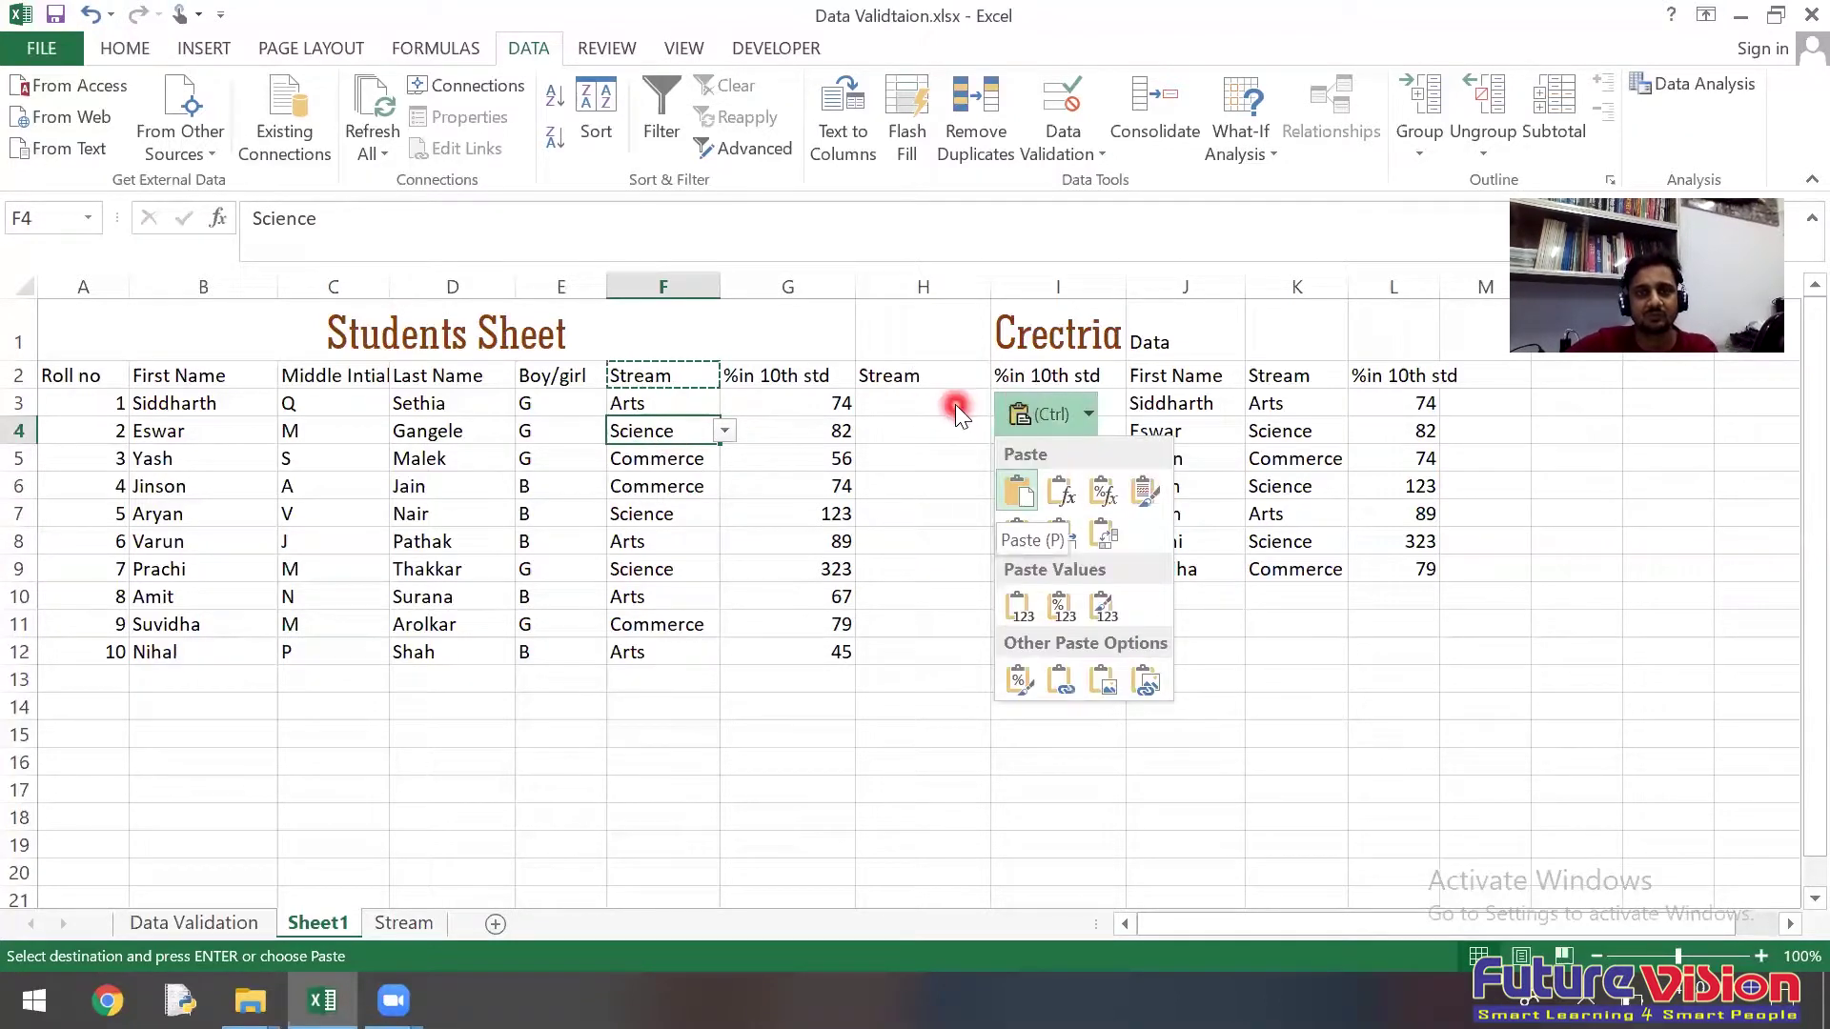
pyautogui.press('Escape')
pyautogui.write('scin')
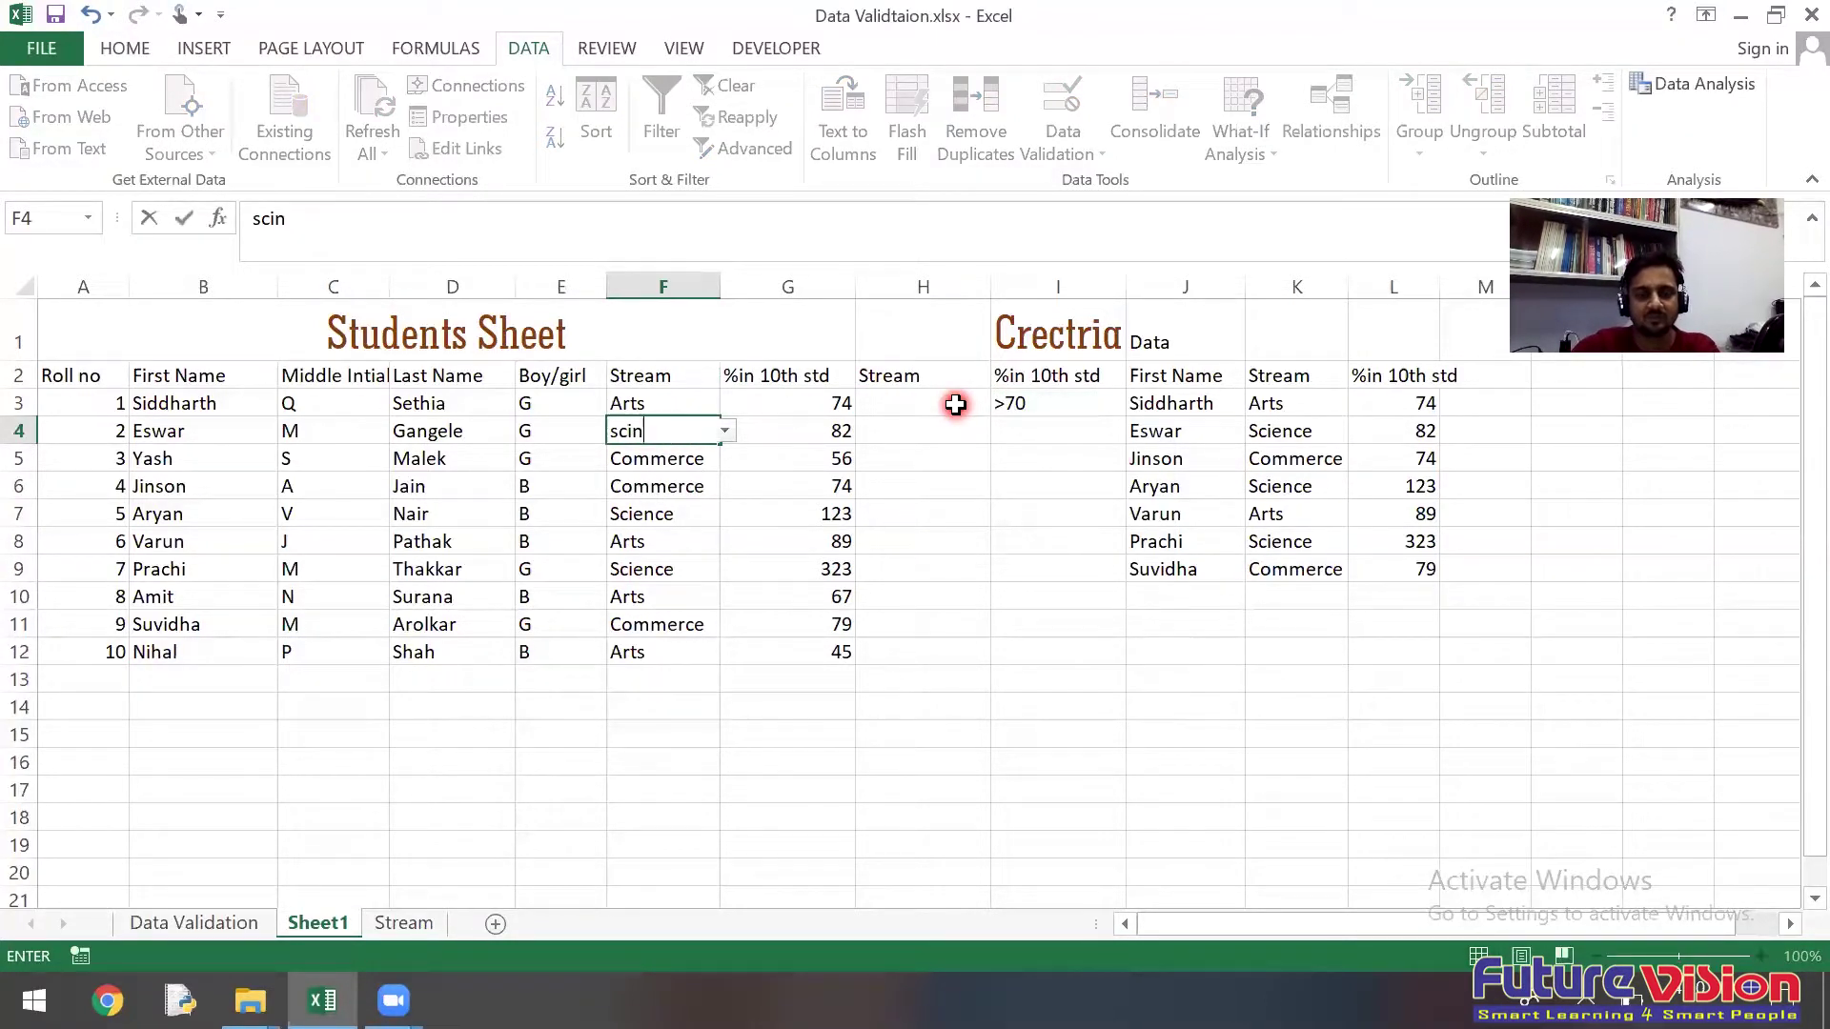
pyautogui.hotkey('ctrl', 'Return')
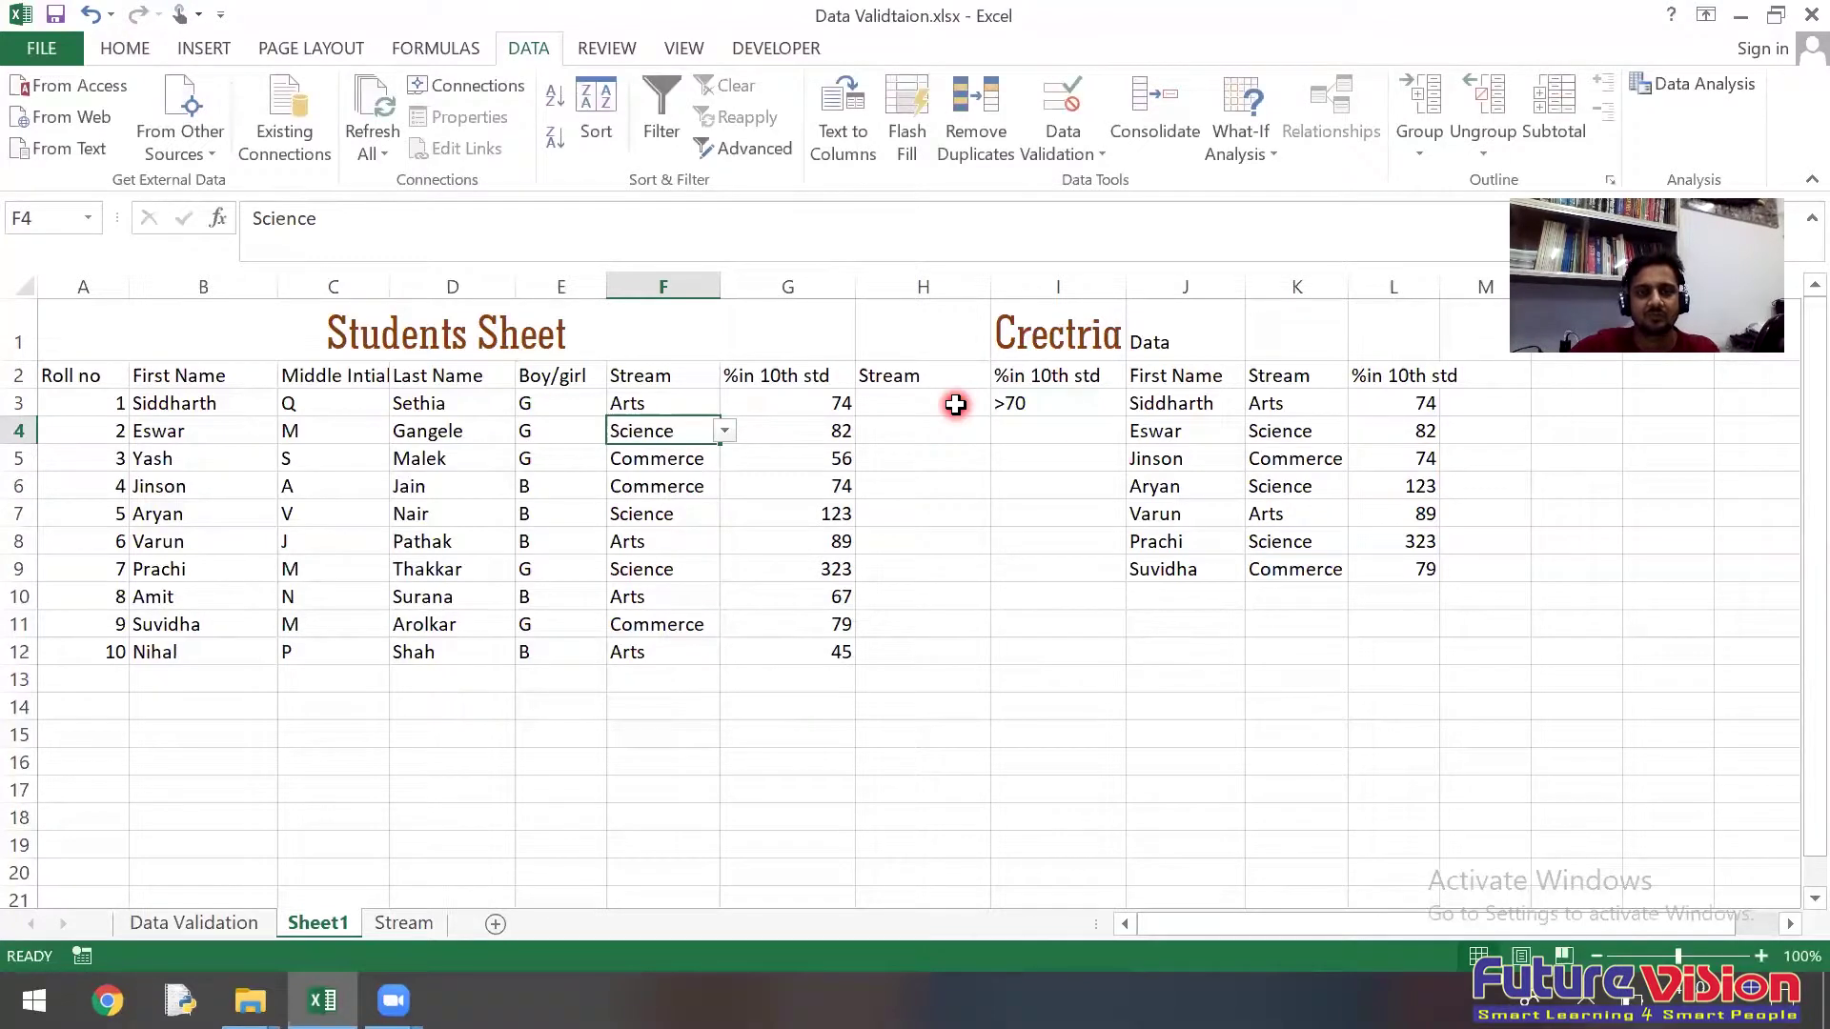
pyautogui.click(920, 409)
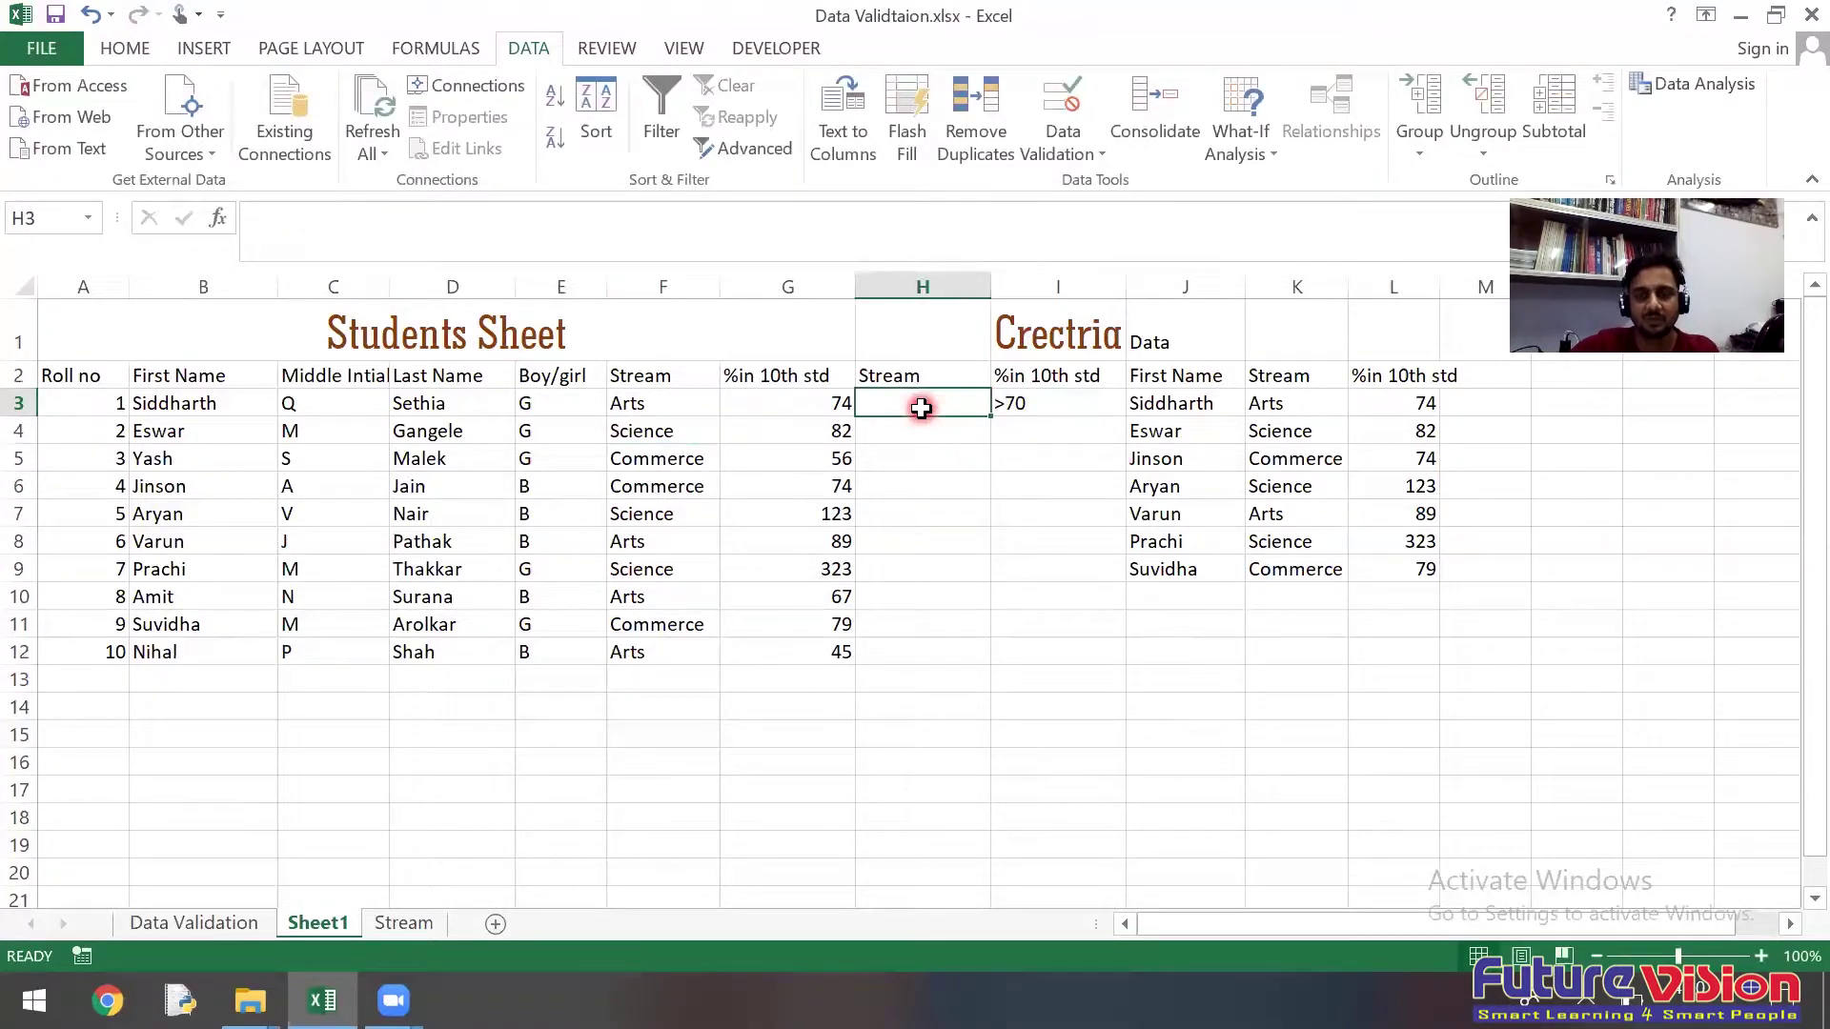
pyautogui.write('Sc')
pyautogui.write('ce')
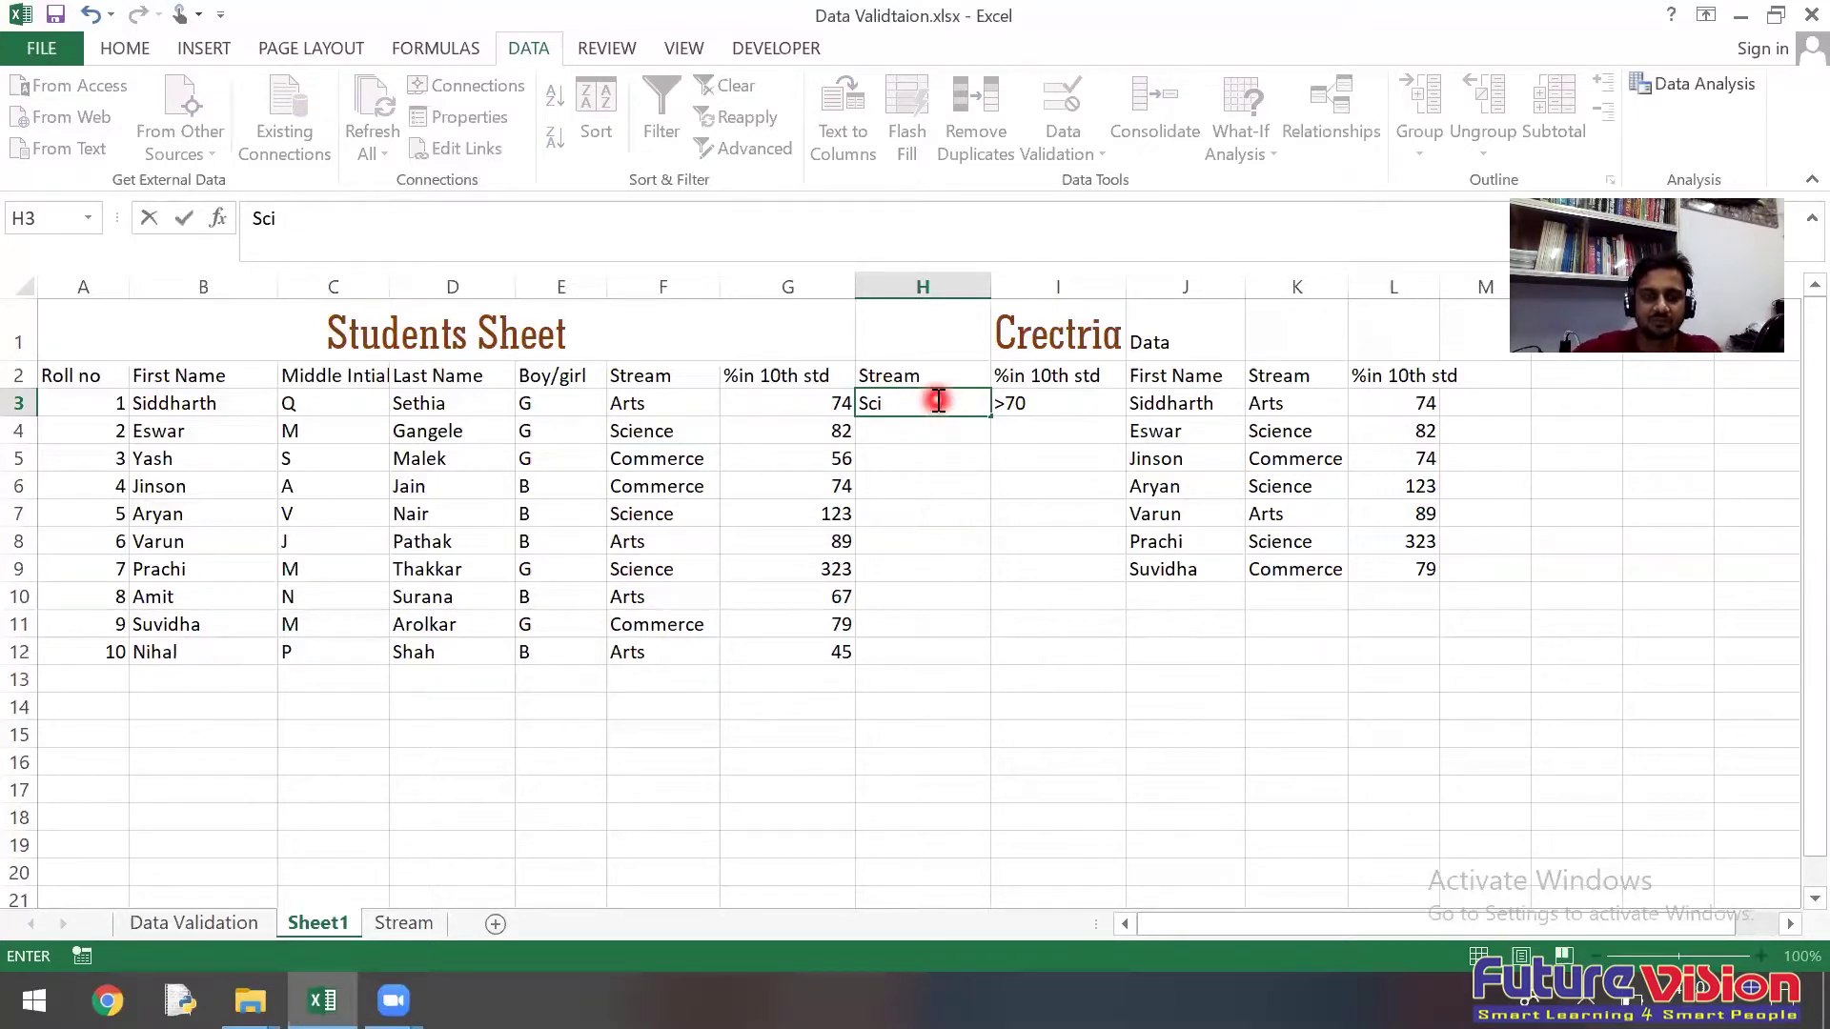
pyautogui.write('nce')
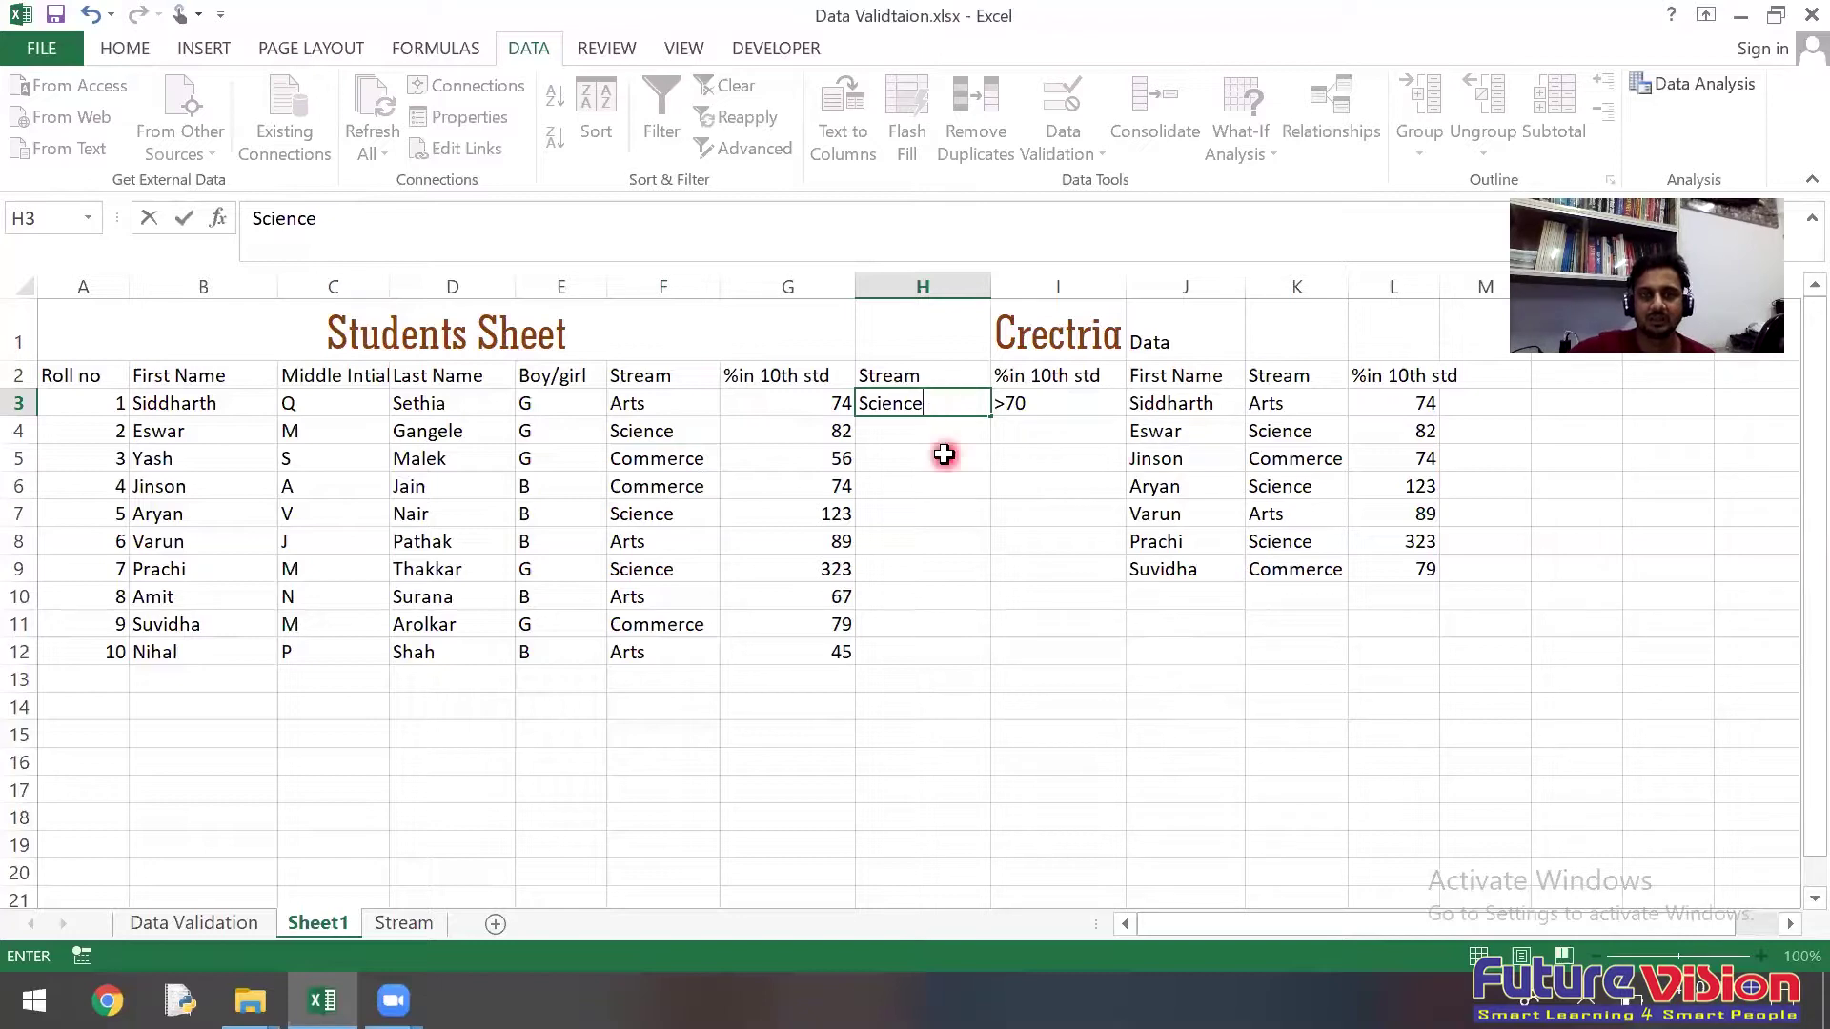
pyautogui.click(945, 456)
pyautogui.click(810, 581)
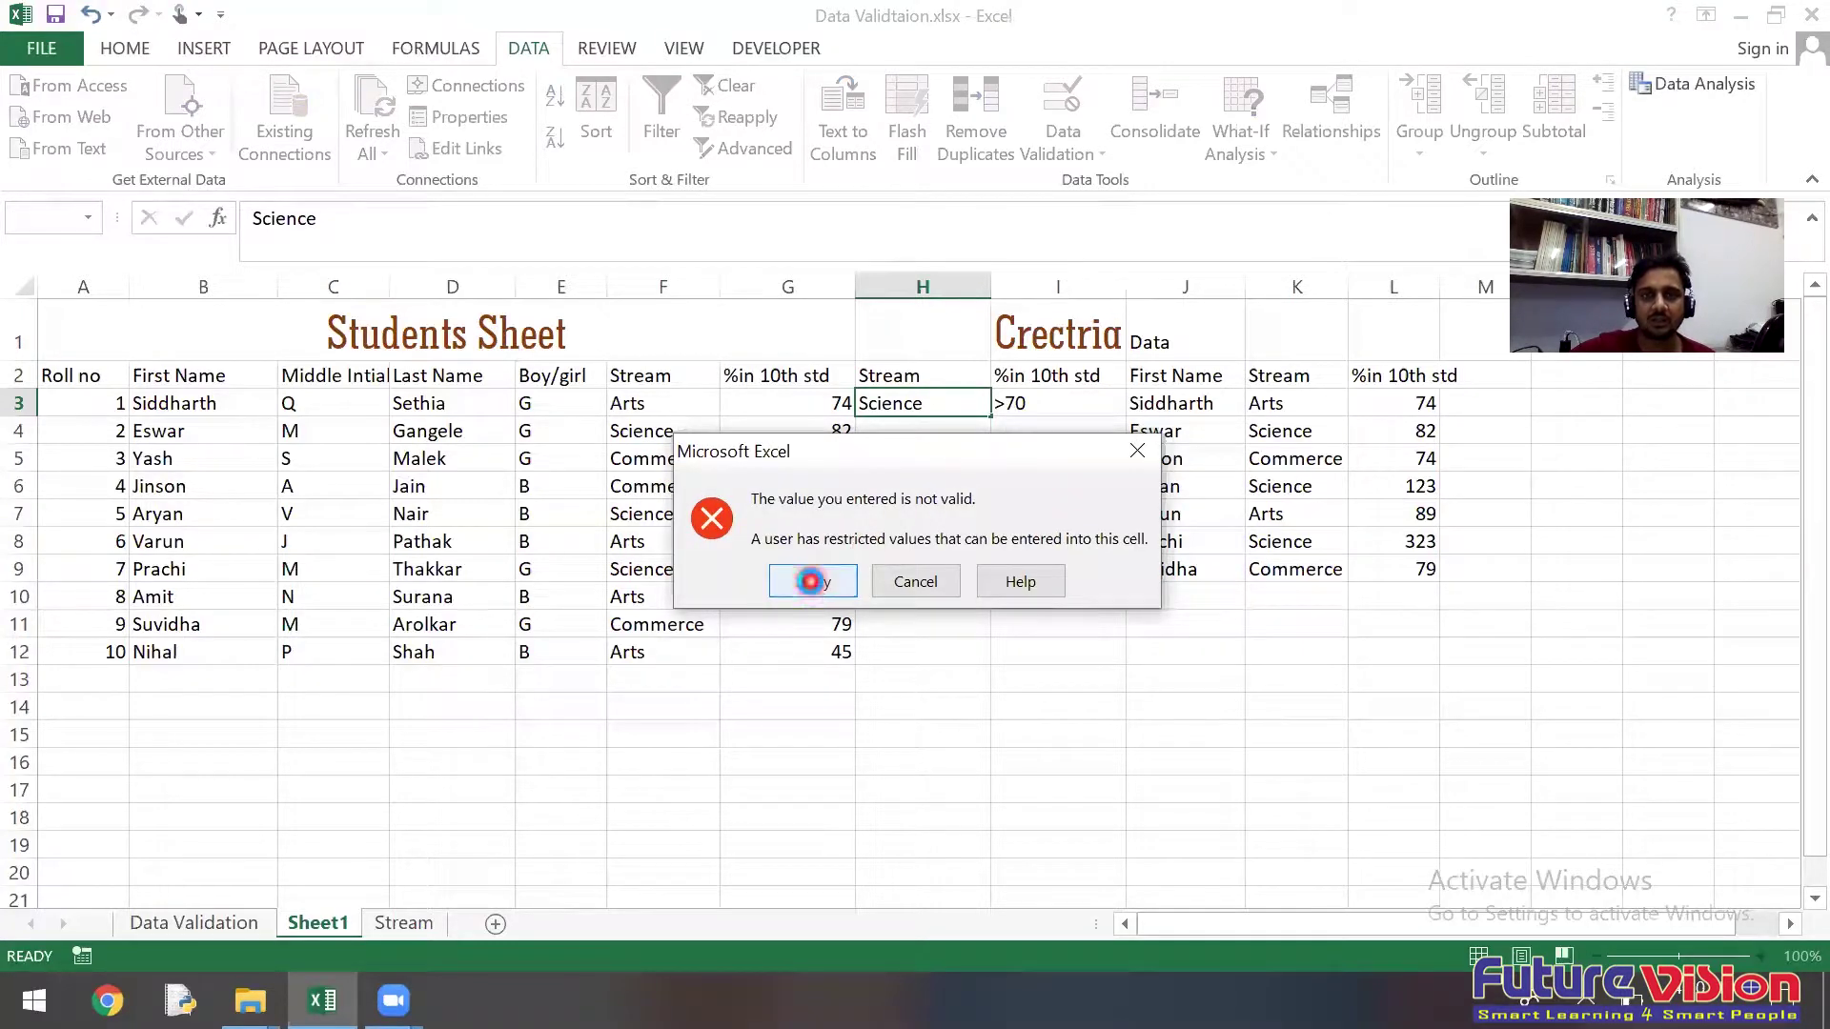
pyautogui.click(959, 375)
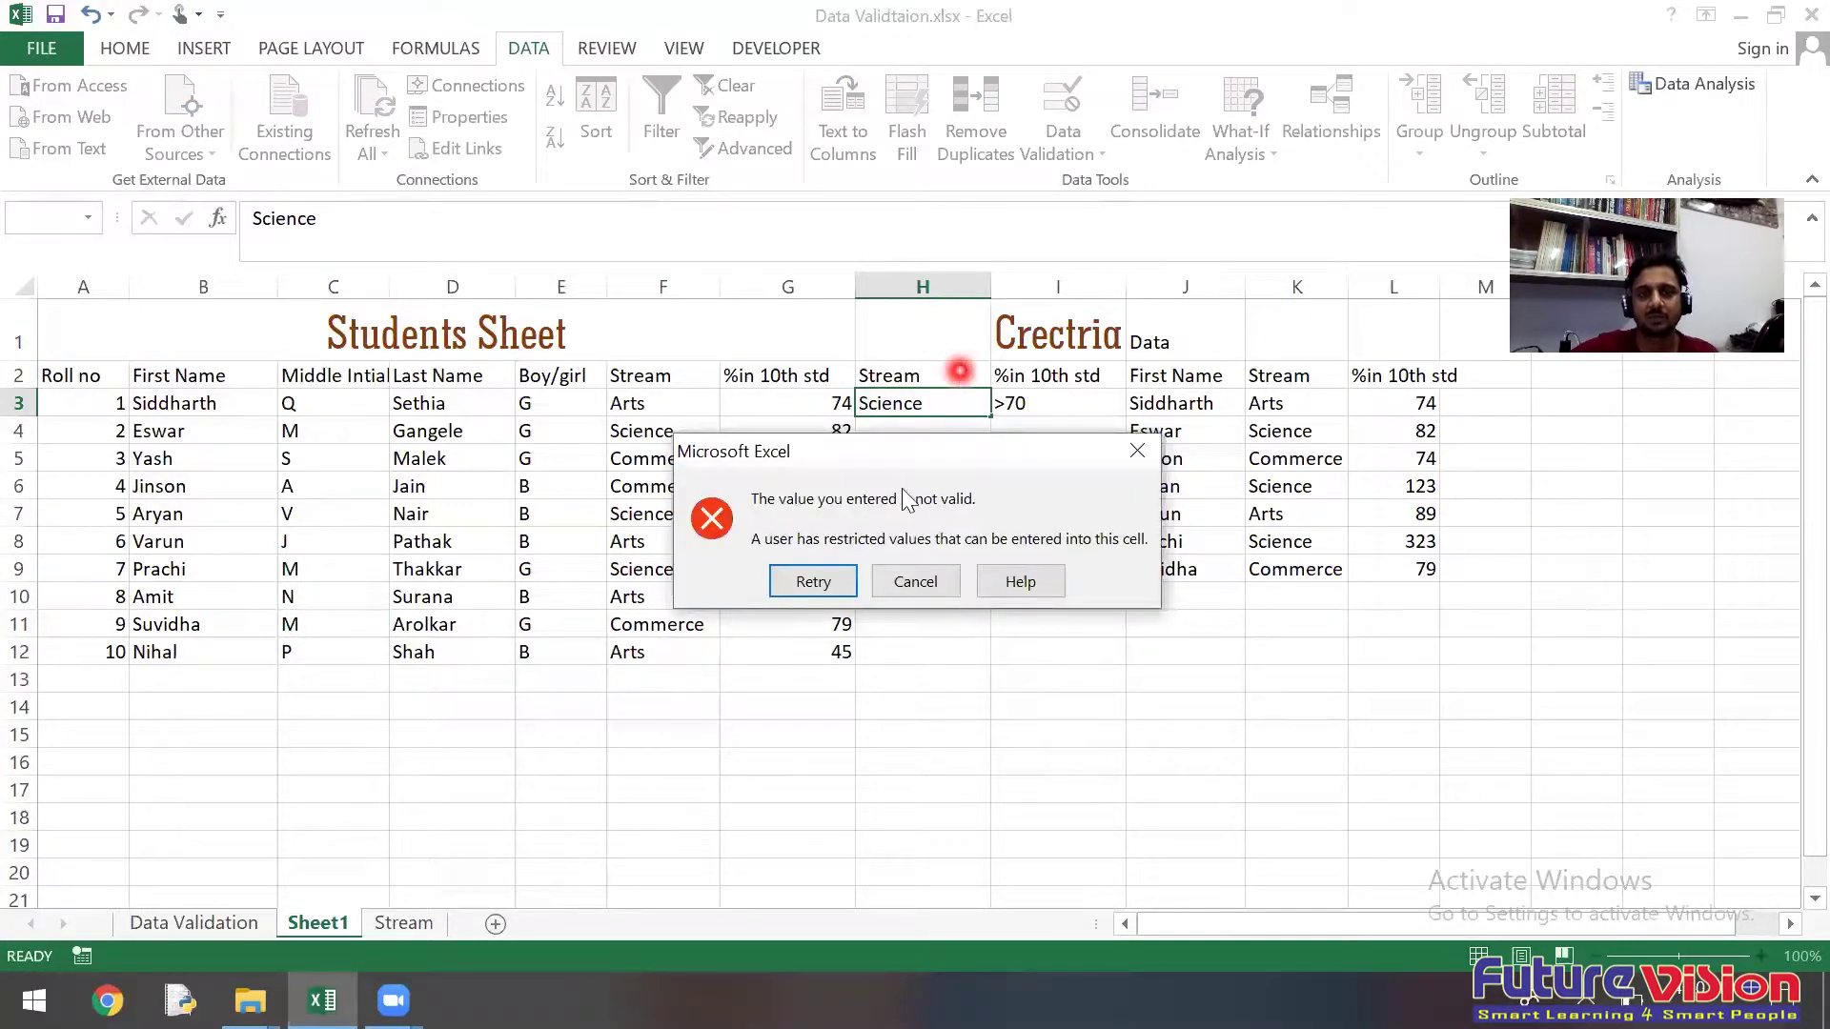
pyautogui.click(822, 582)
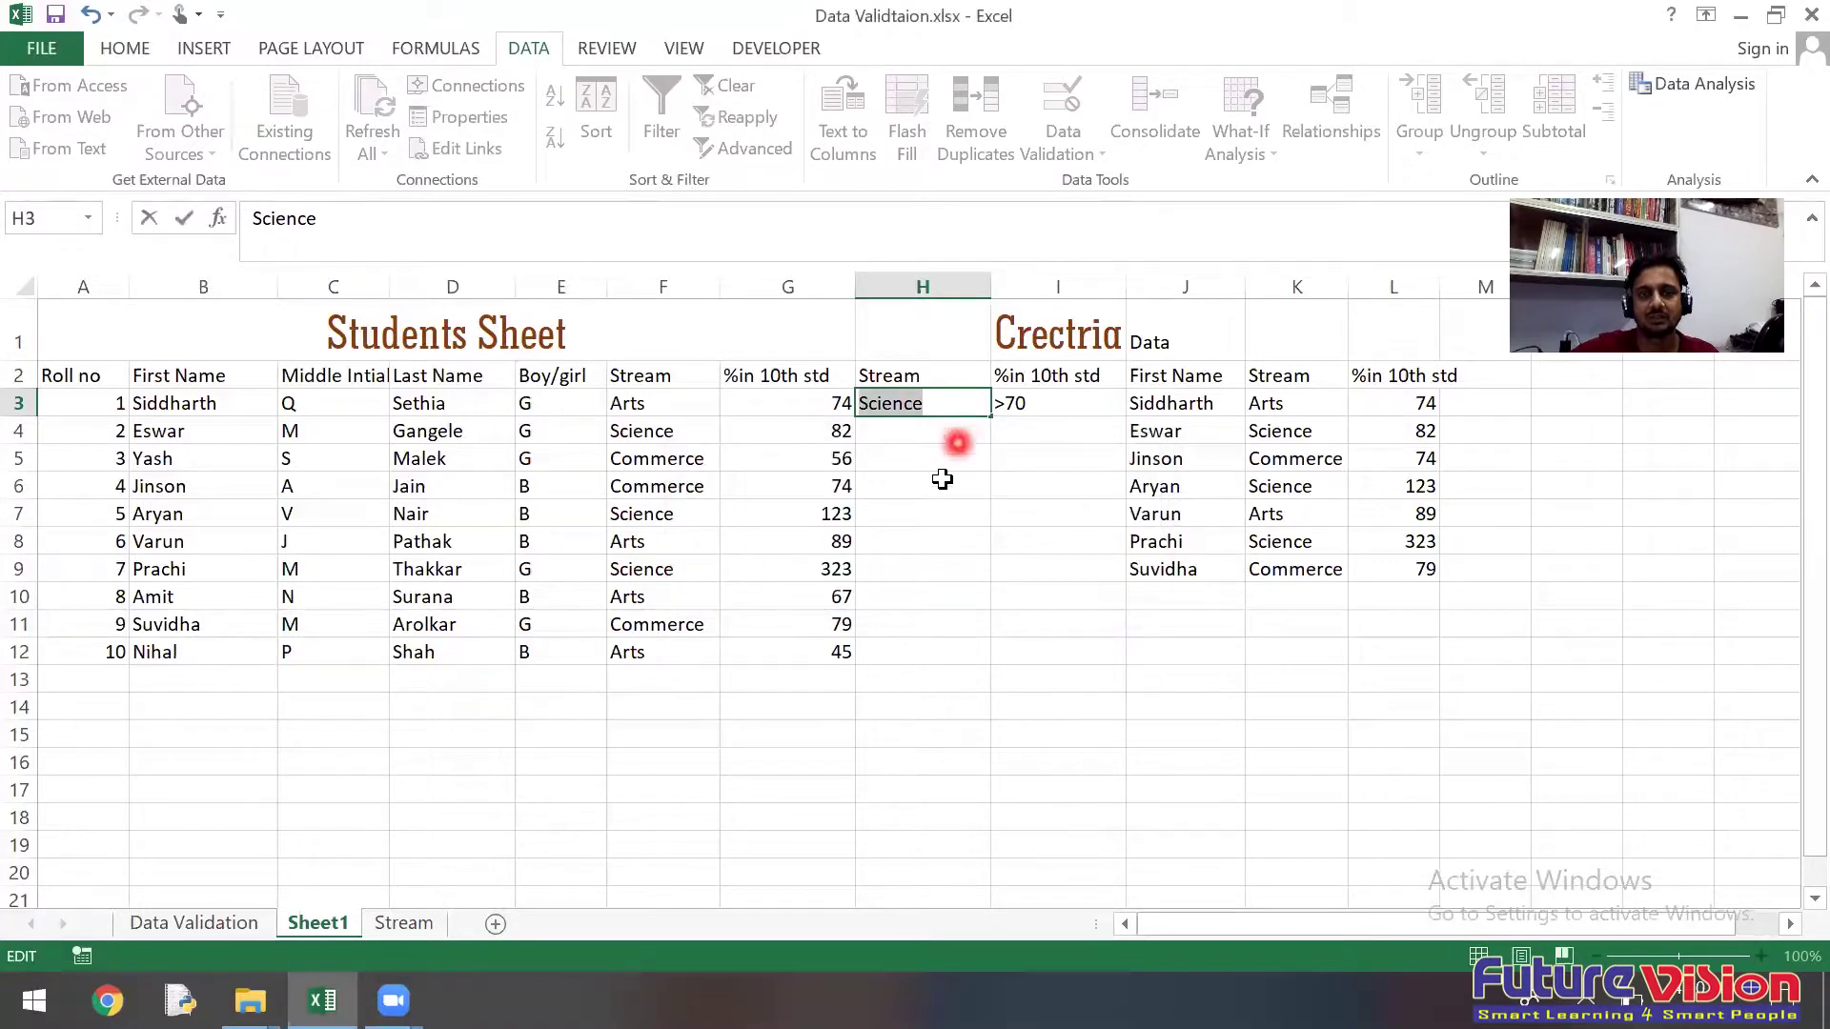
pyautogui.press('Escape')
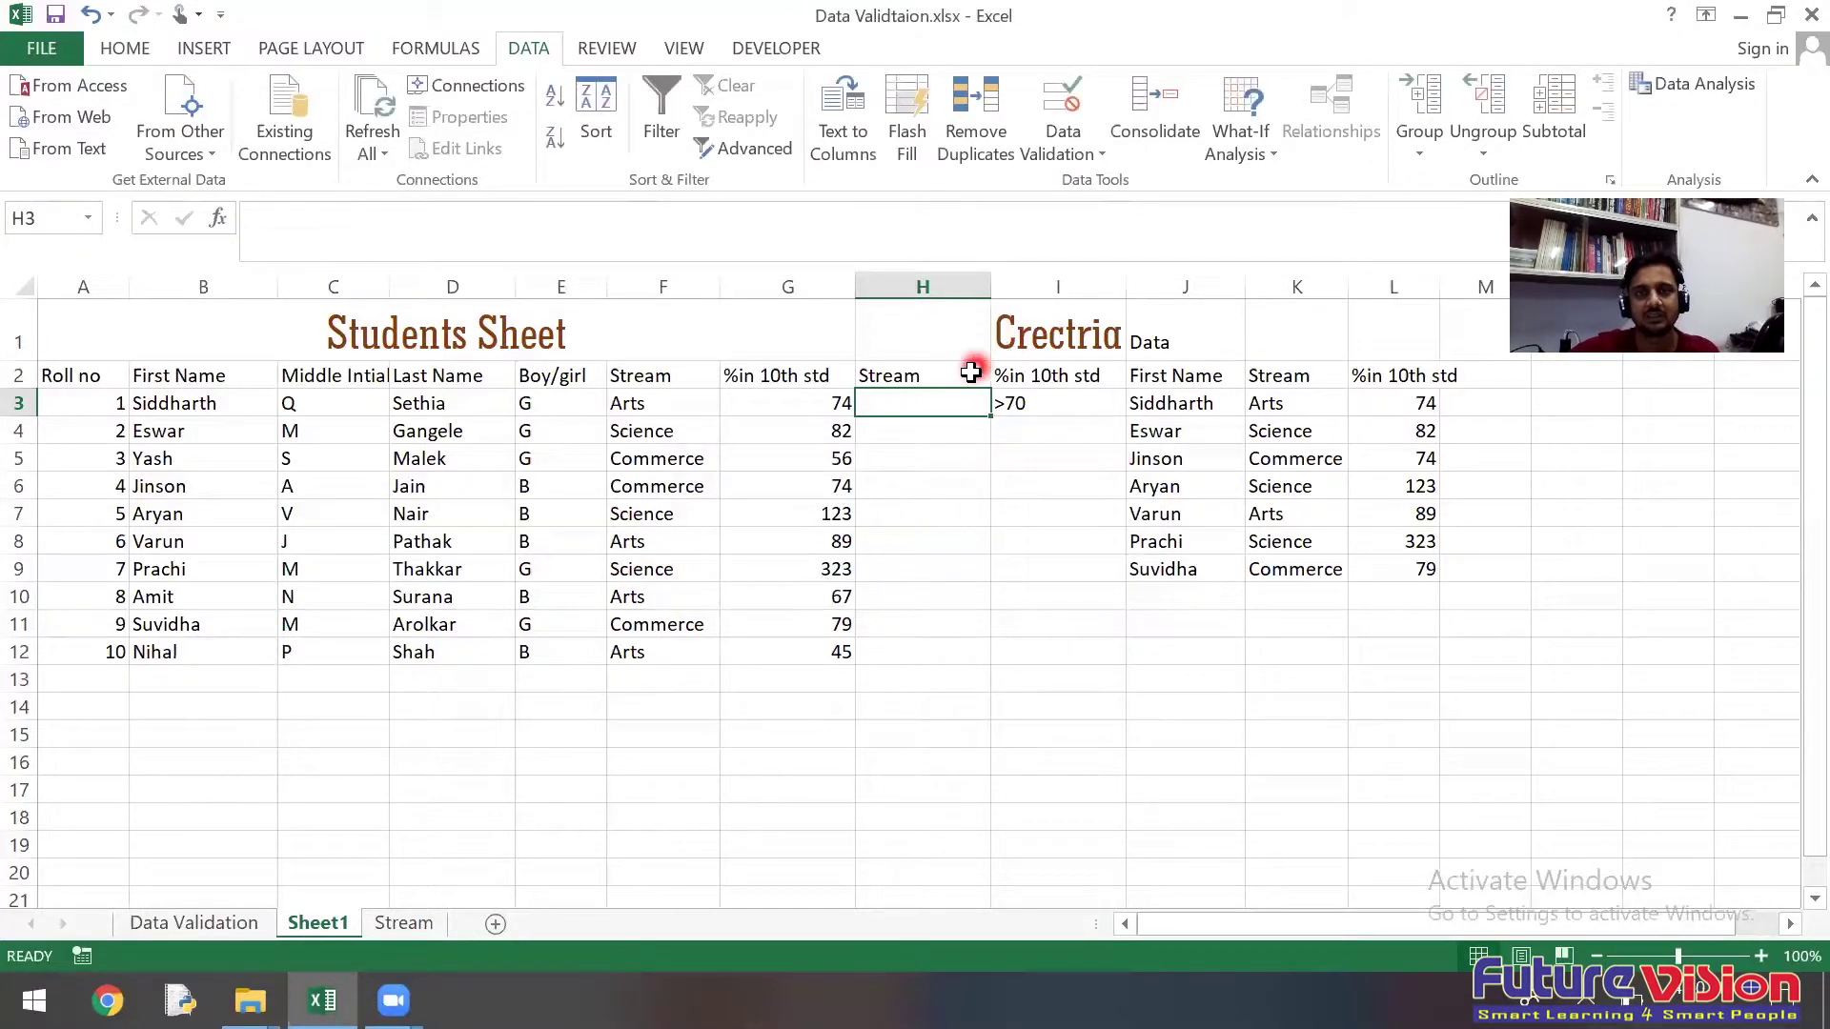
pyautogui.moveTo(963, 374); pyautogui.dragTo(965, 430)
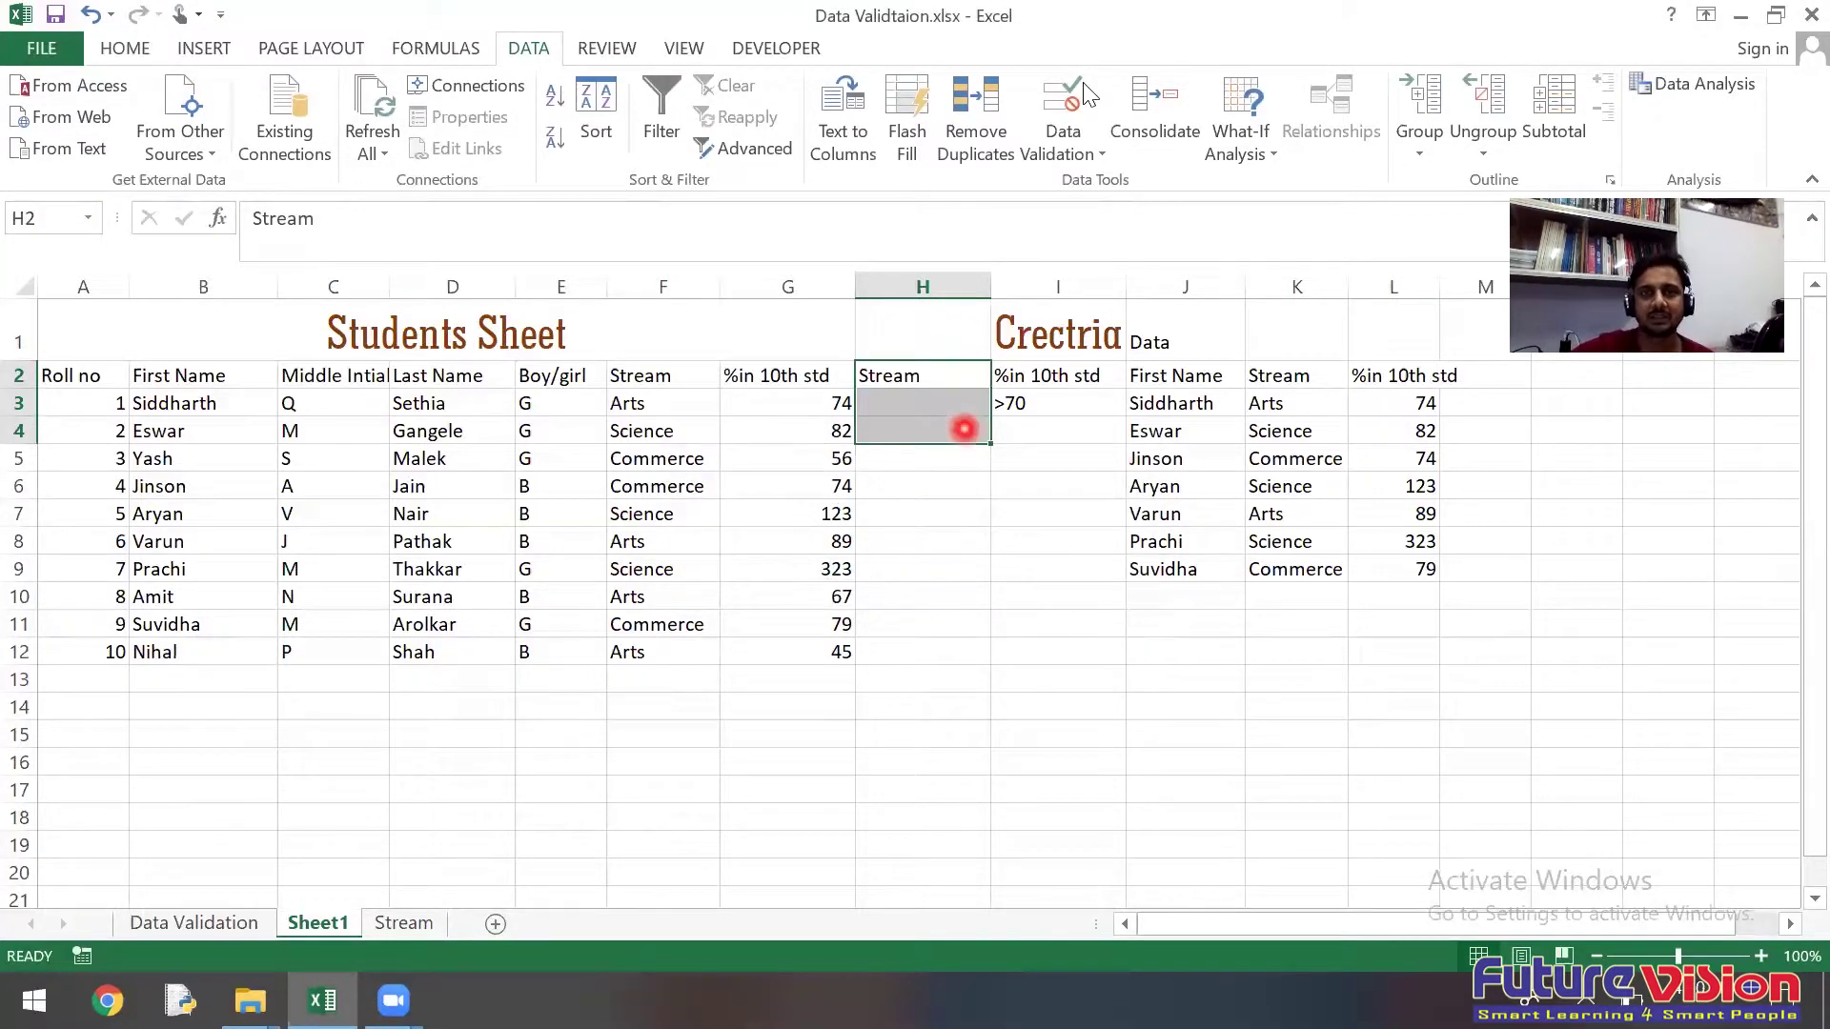
# Step: Clear all data validation from the Stream criteria cells H2:H4
pyautogui.click(1059, 155)
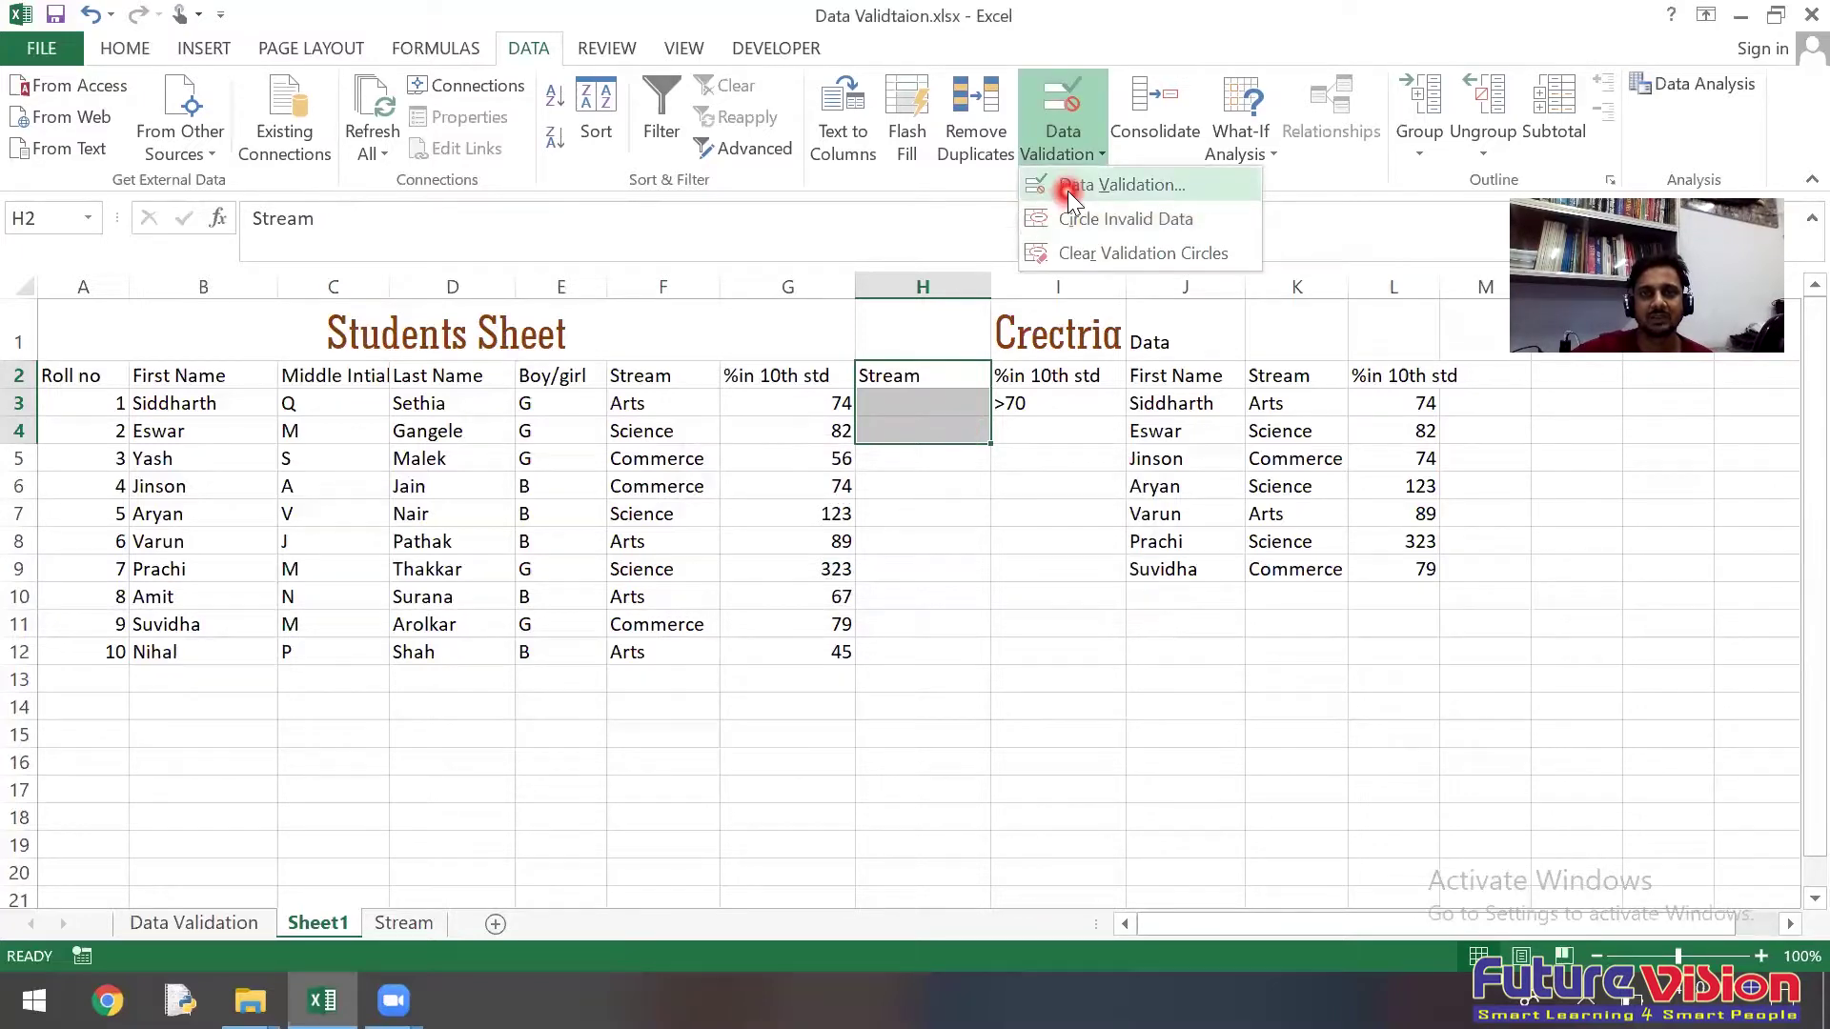
pyautogui.click(1067, 190)
pyautogui.click(819, 582)
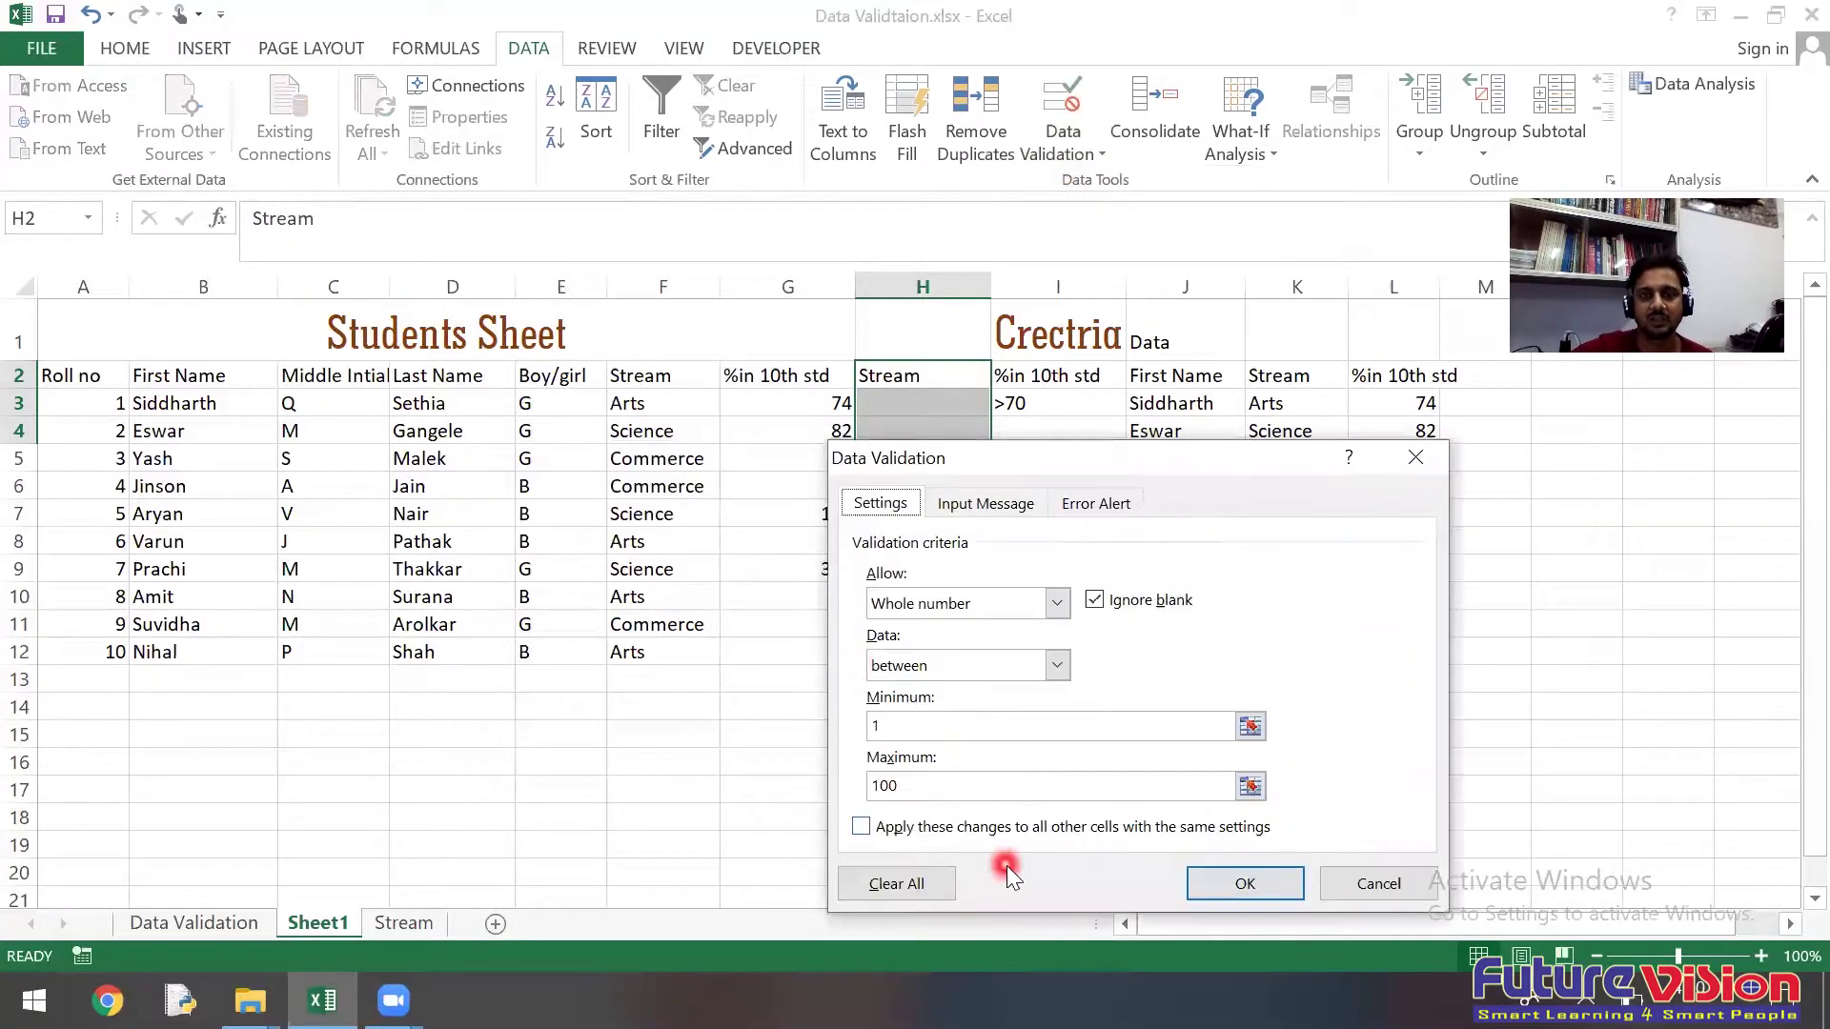
pyautogui.click(944, 878)
pyautogui.click(1239, 872)
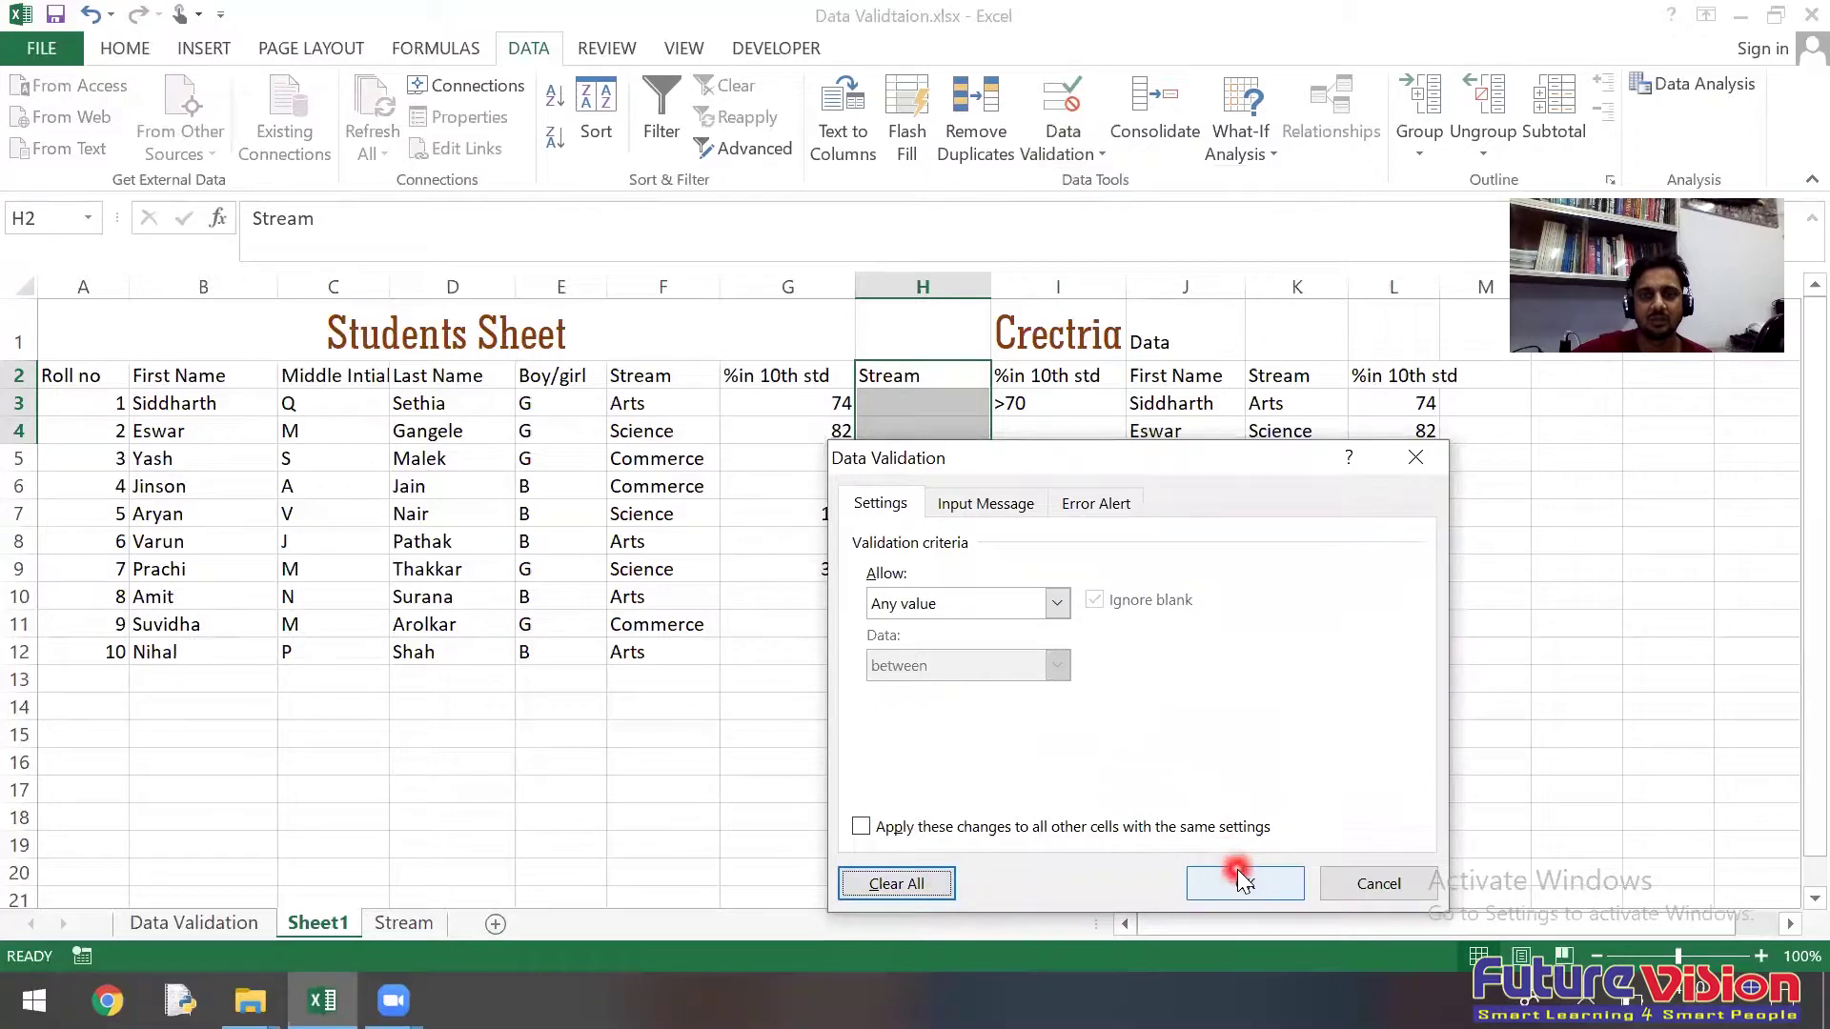
# Step: Enter Science as the Stream criterion in H3
pyautogui.click(913, 401)
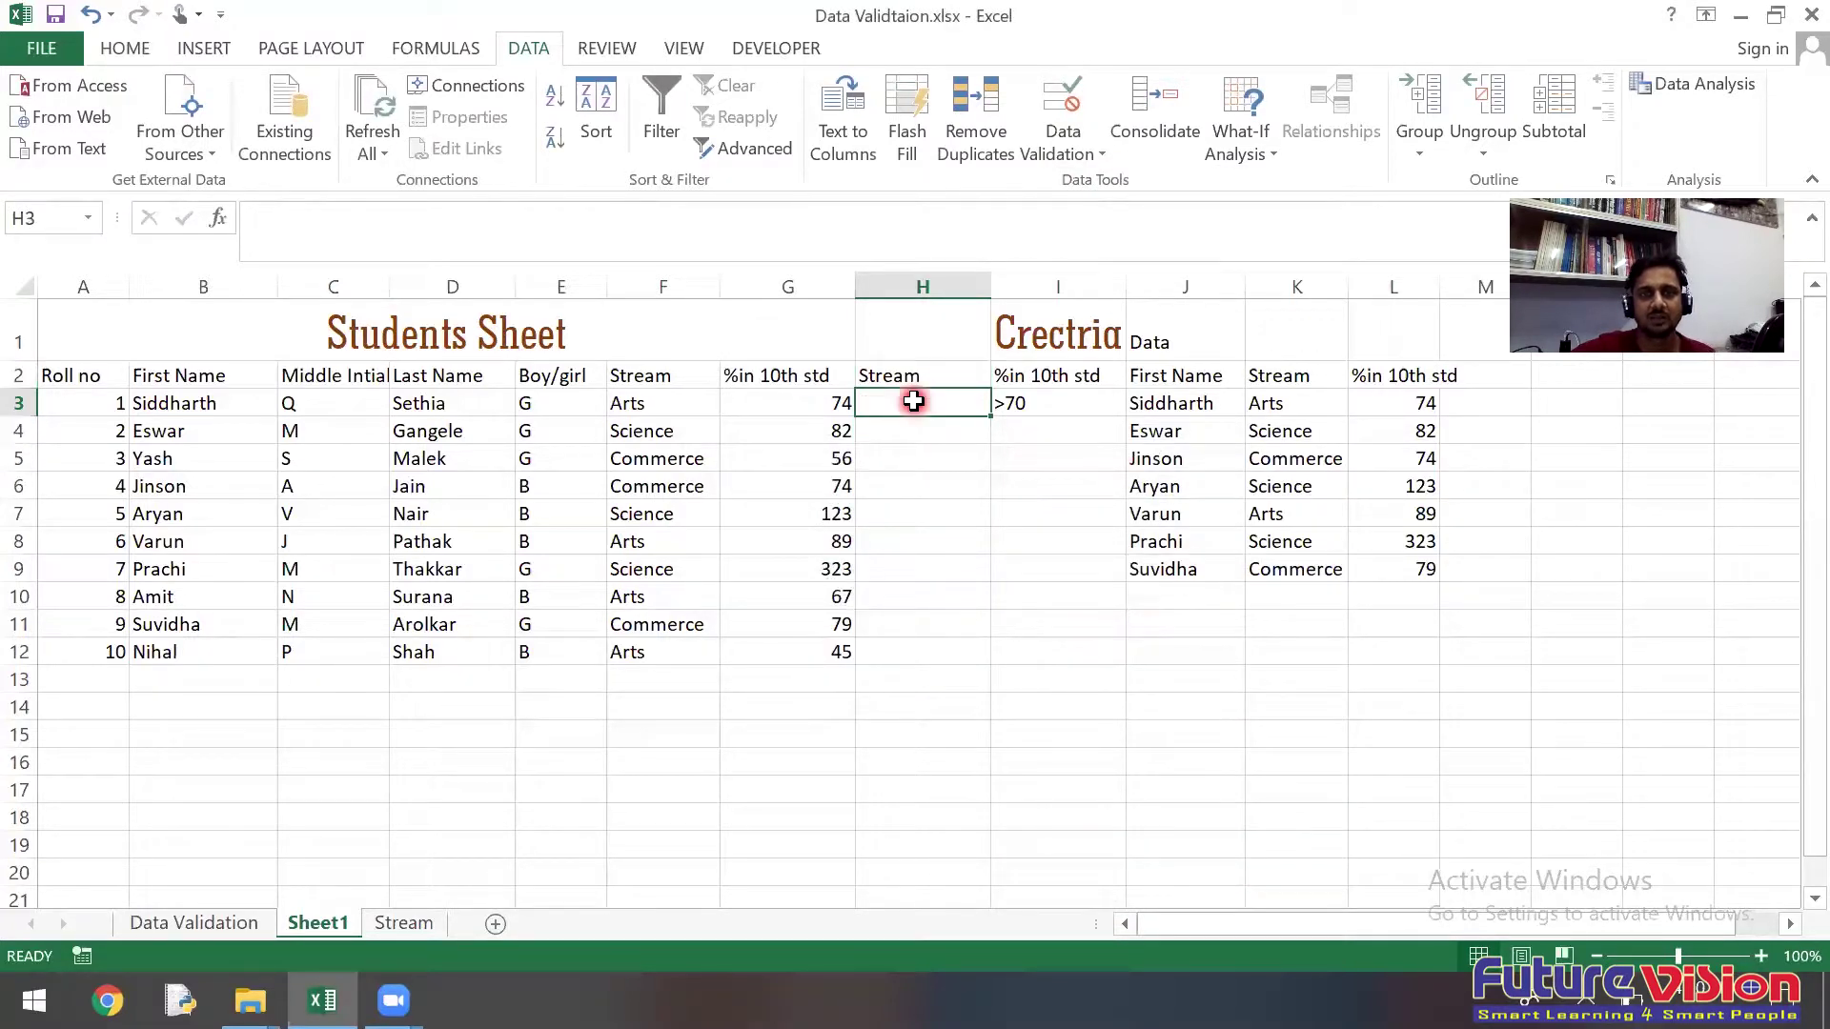
pyautogui.write('Science')
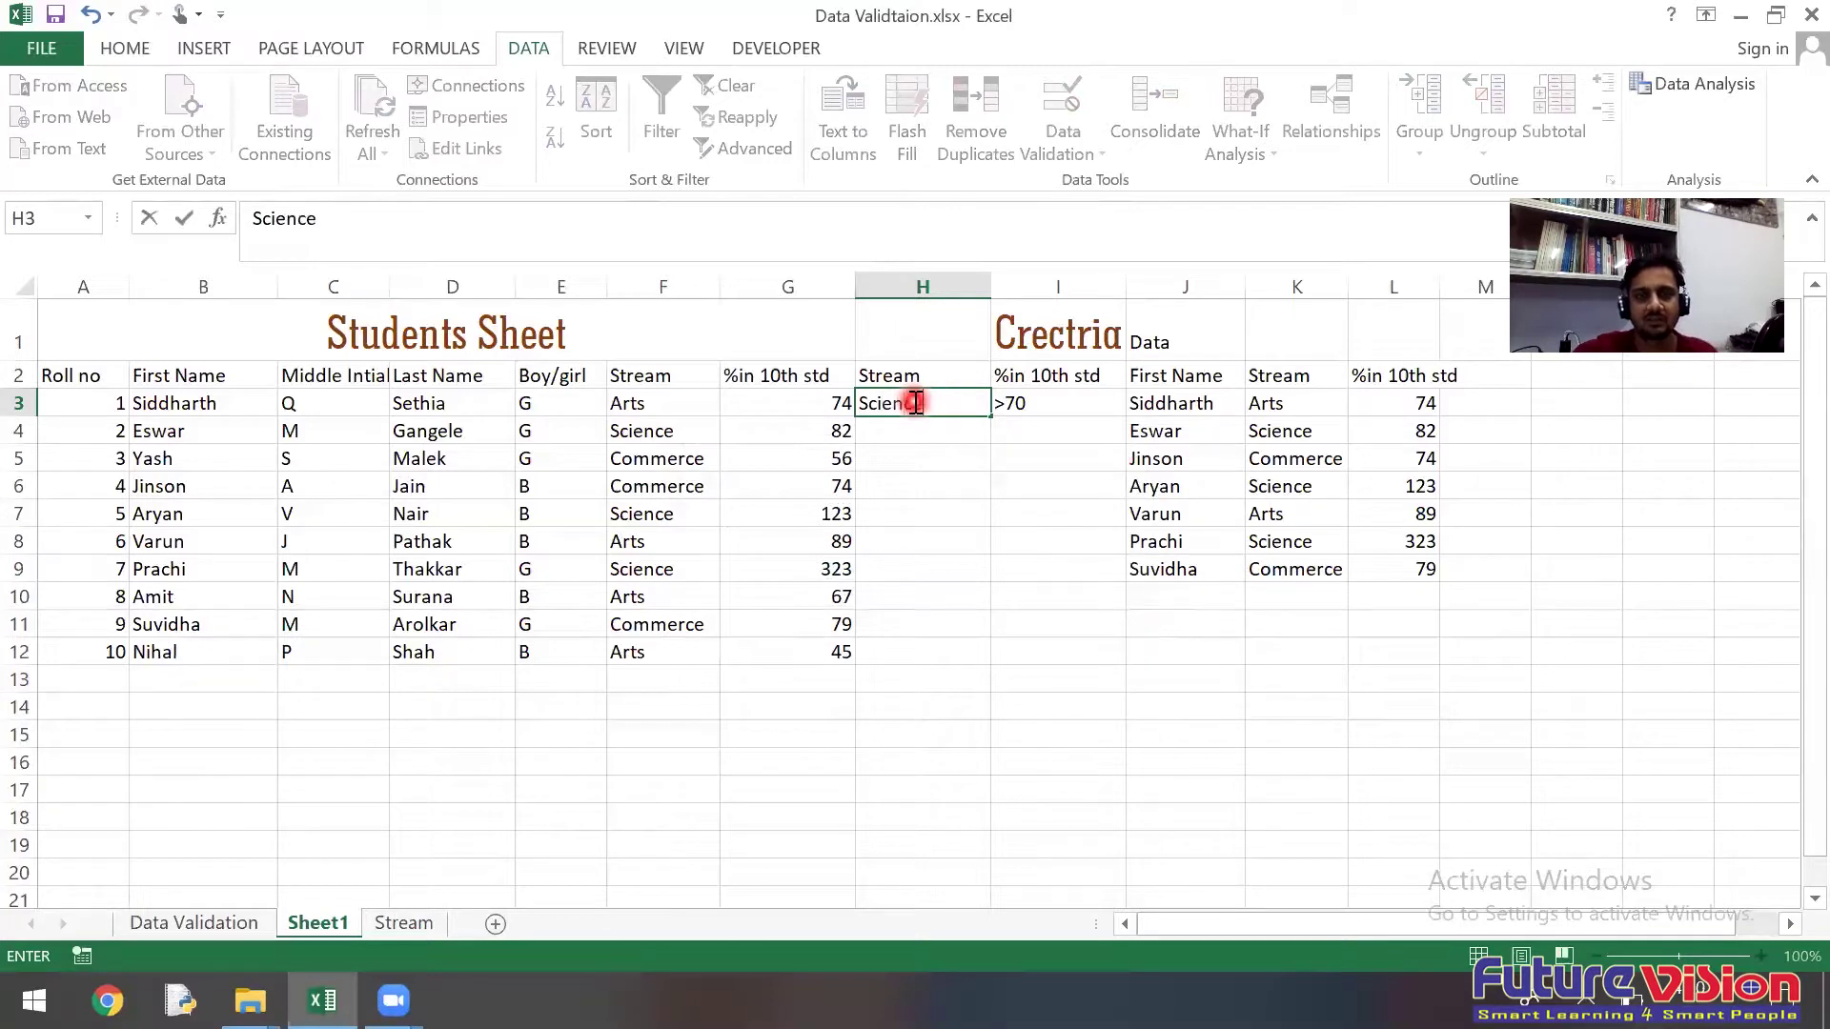
pyautogui.press('Return')
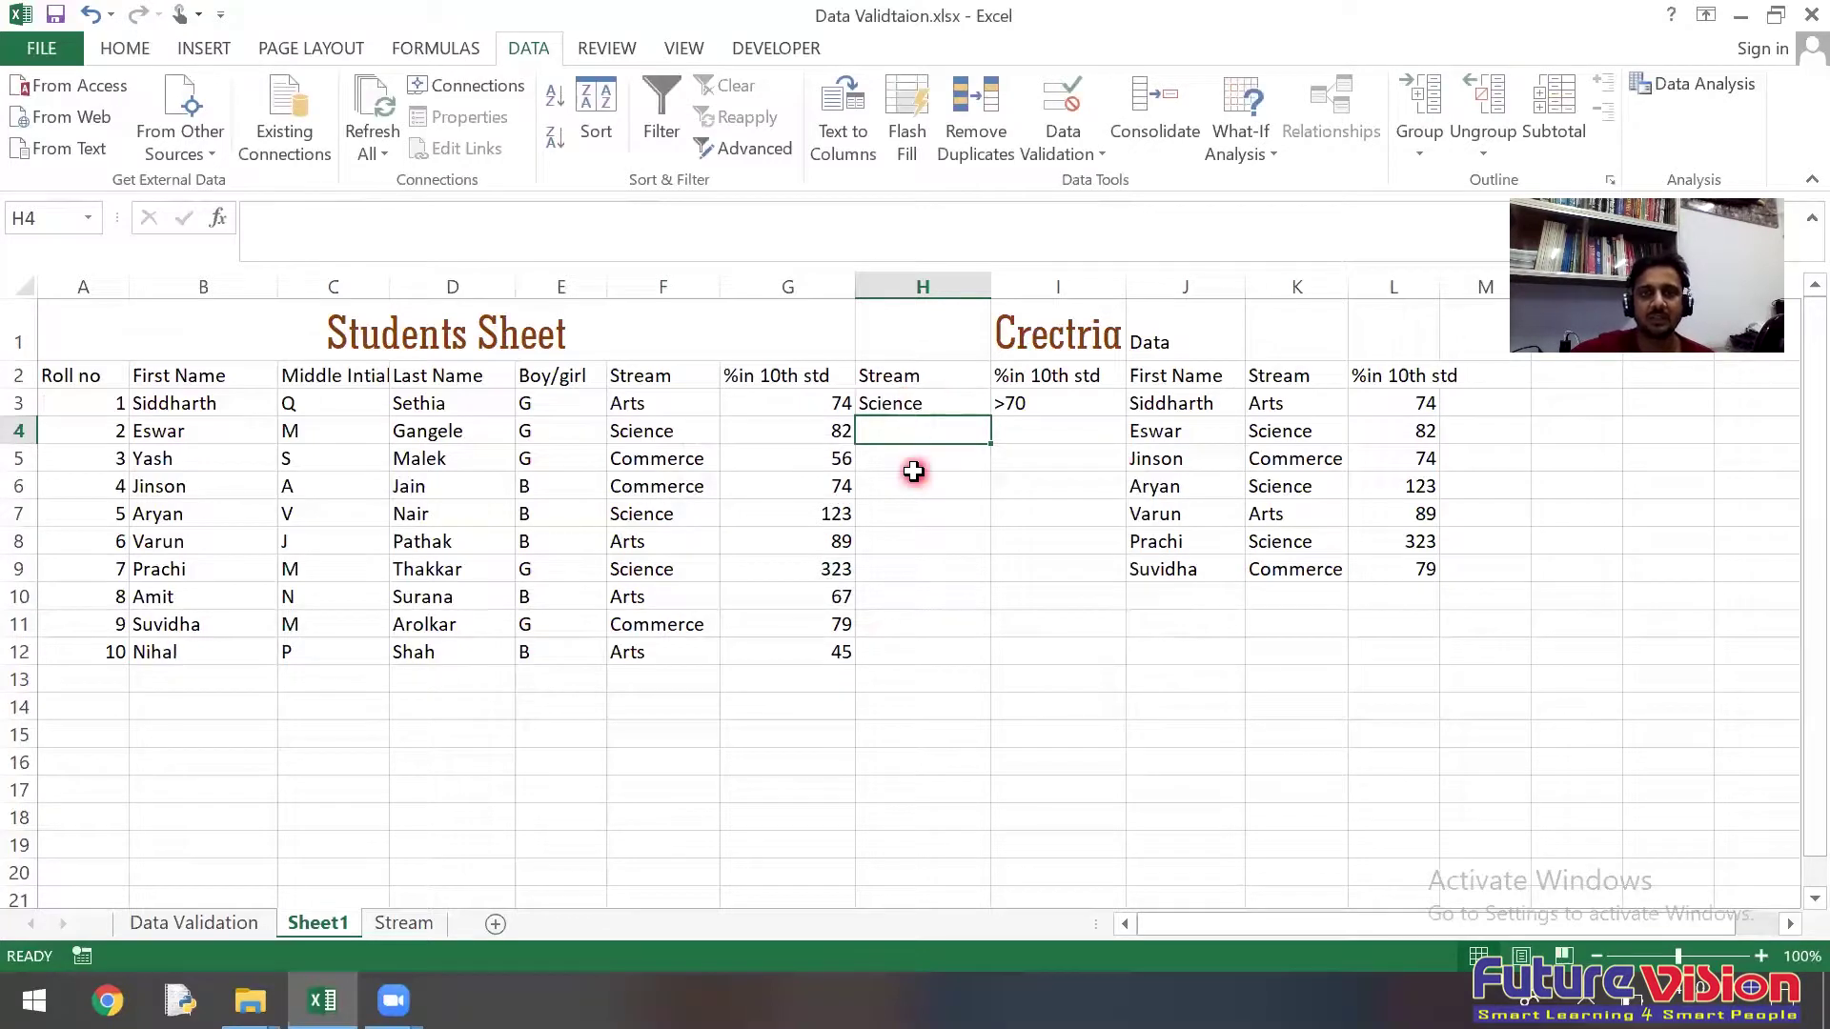
pyautogui.click(913, 481)
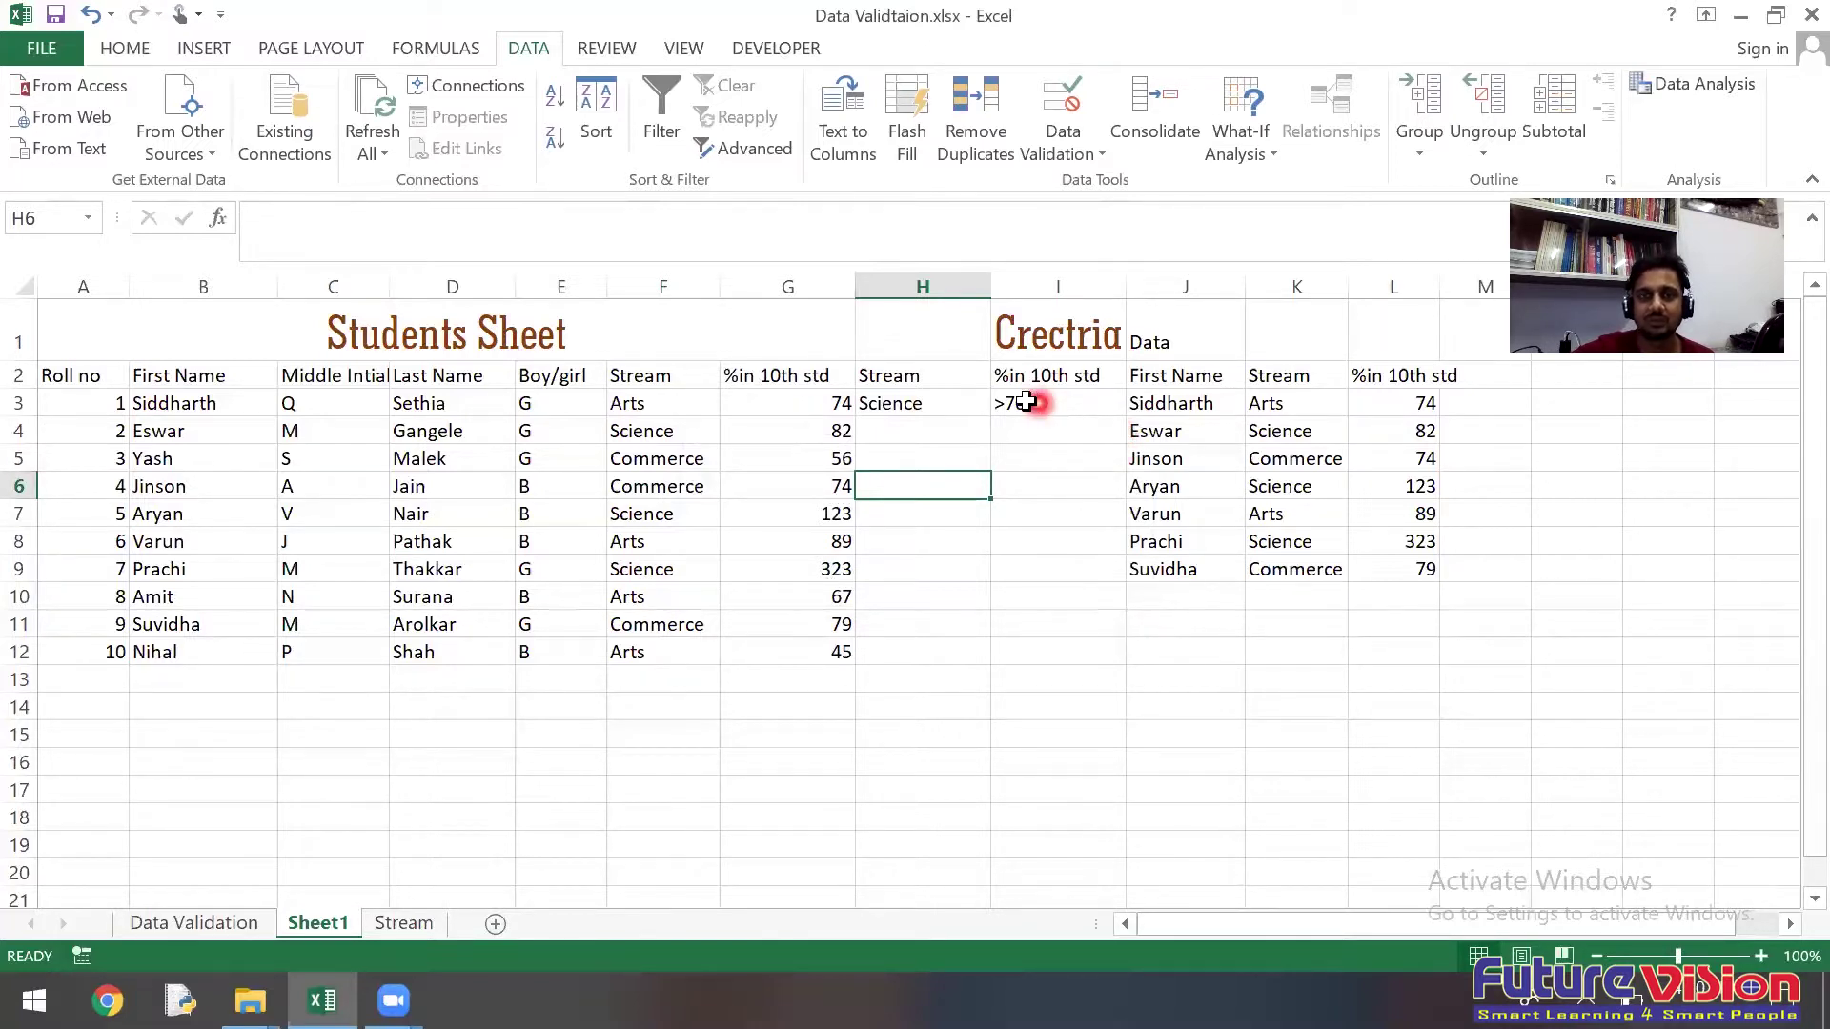
pyautogui.click(1026, 402)
pyautogui.doubleClick(1026, 401)
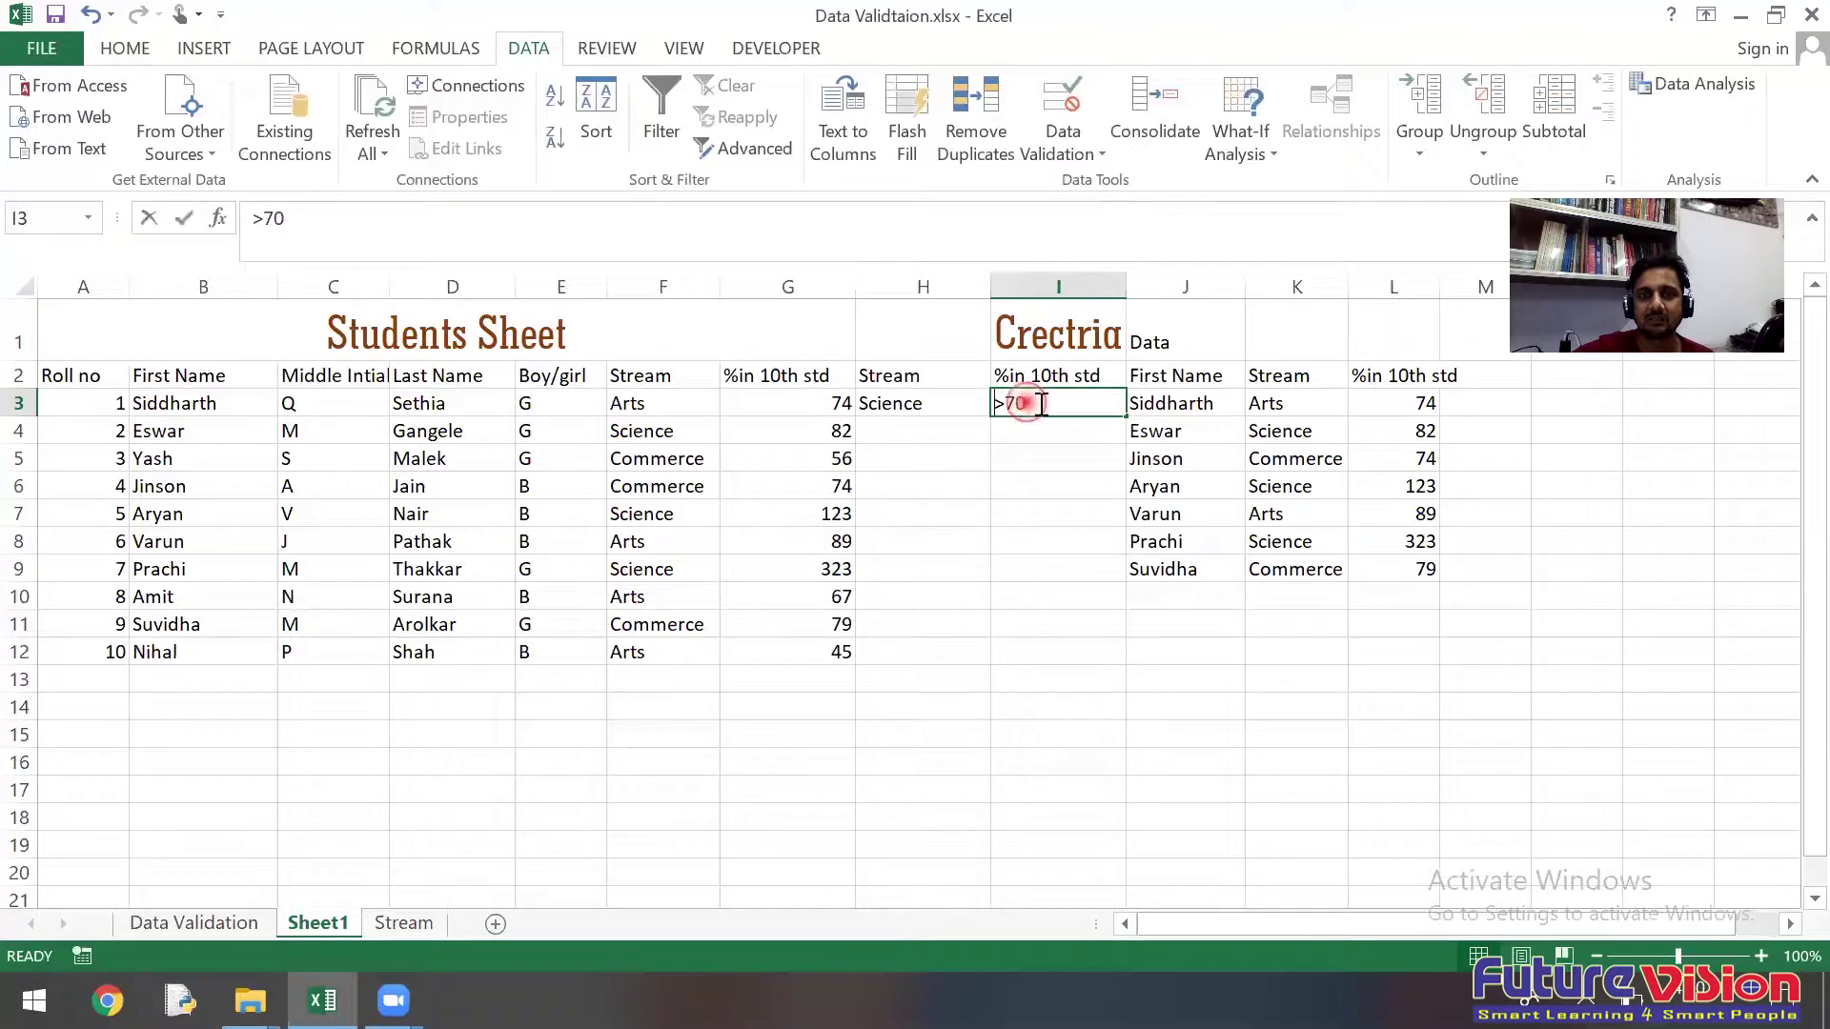
pyautogui.press('BackSpace')
pyautogui.press('BackSpace')
pyautogui.write('90')
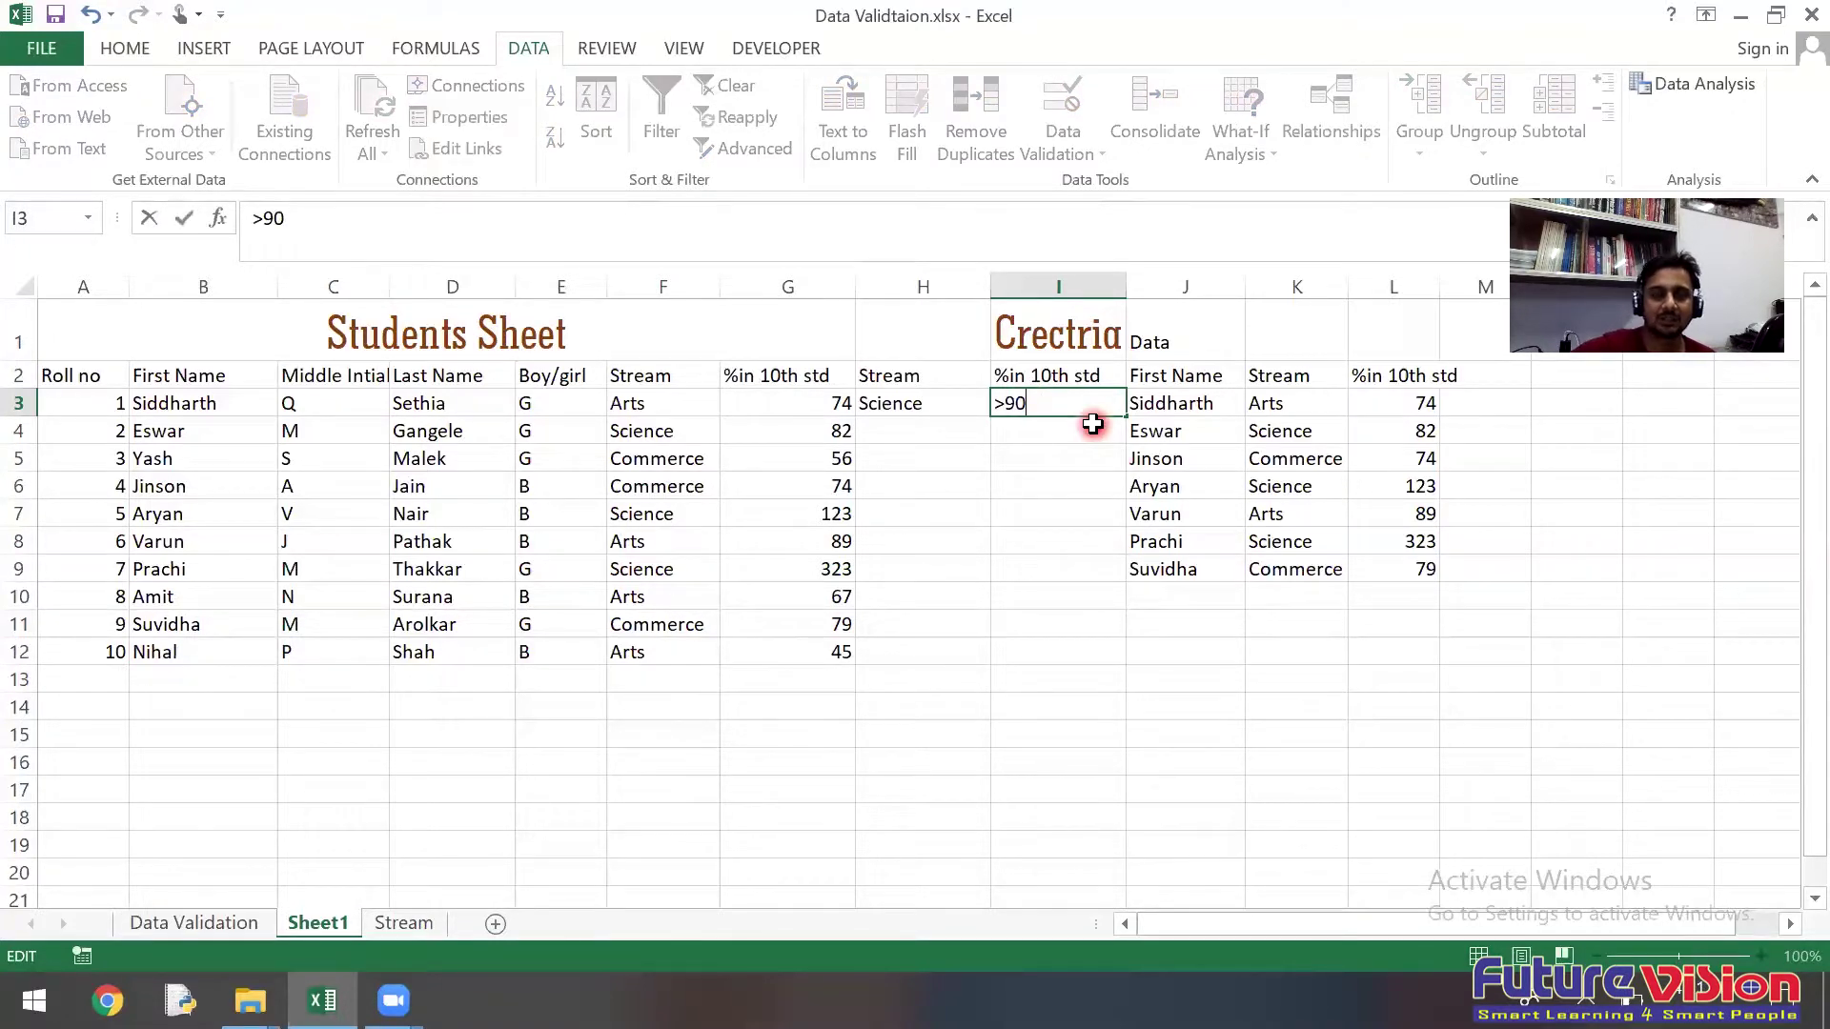
pyautogui.click(953, 578)
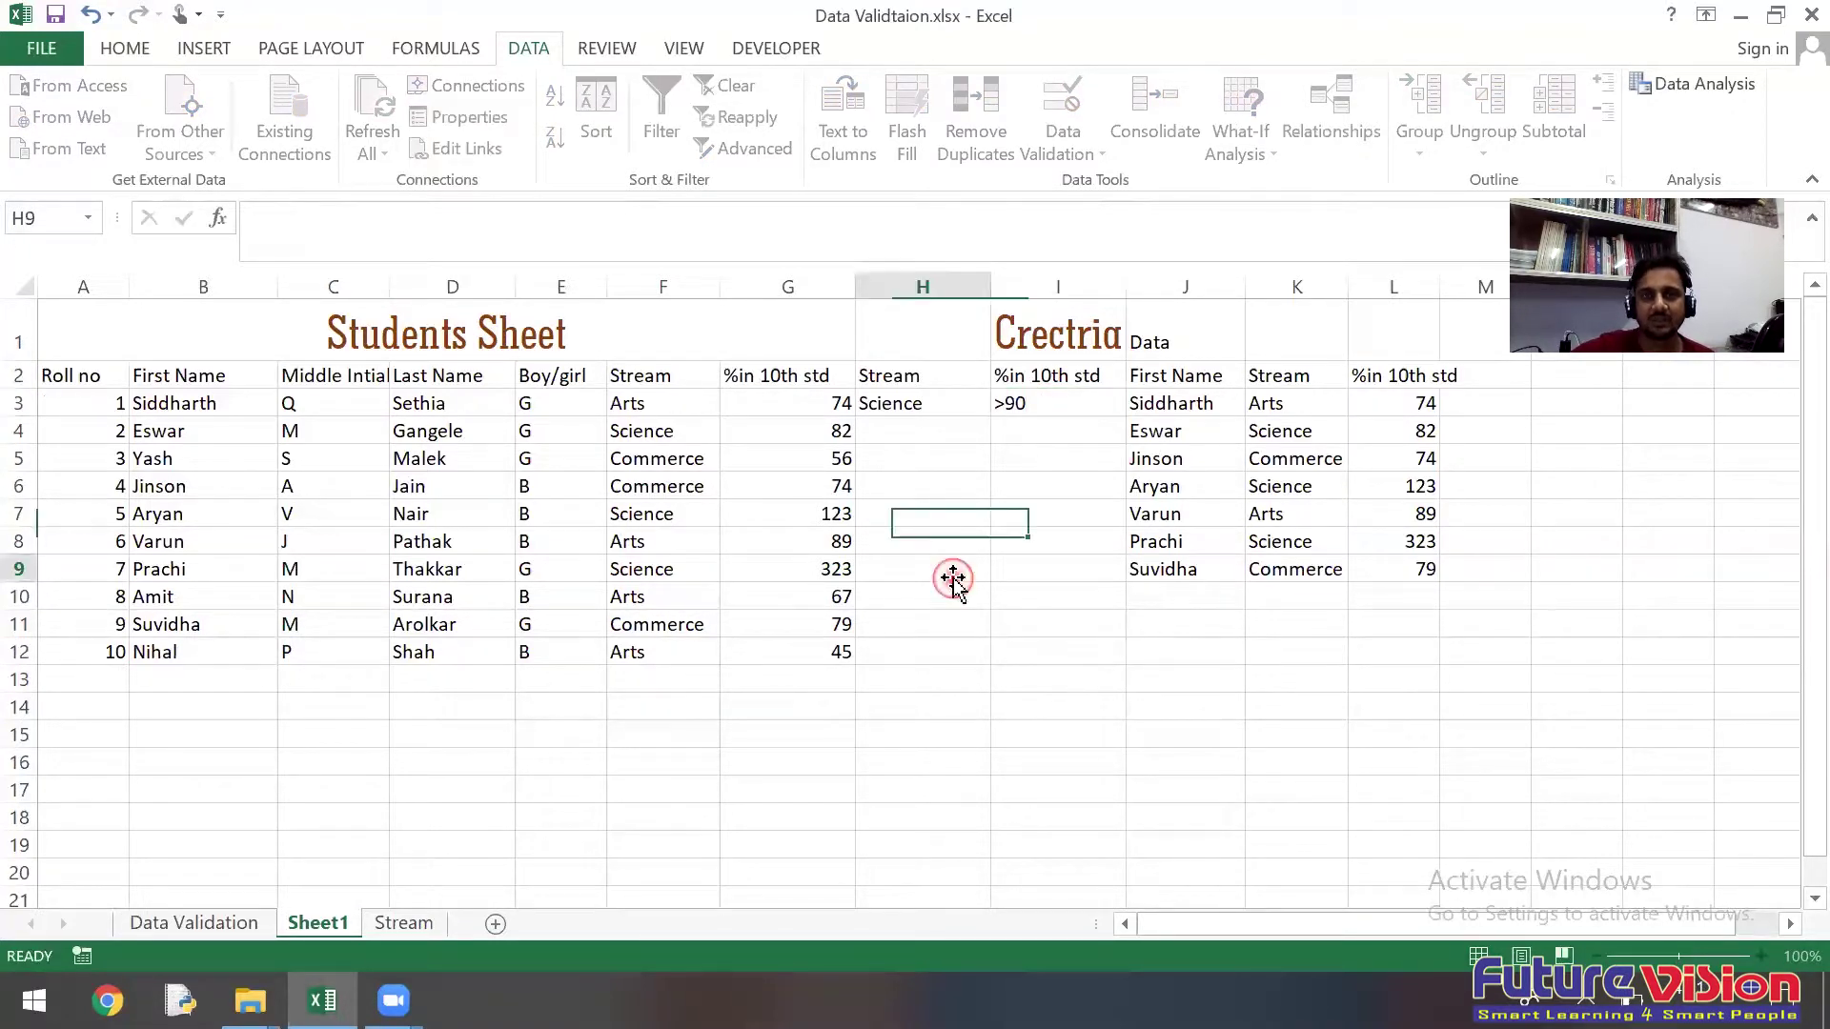
pyautogui.click(1380, 539)
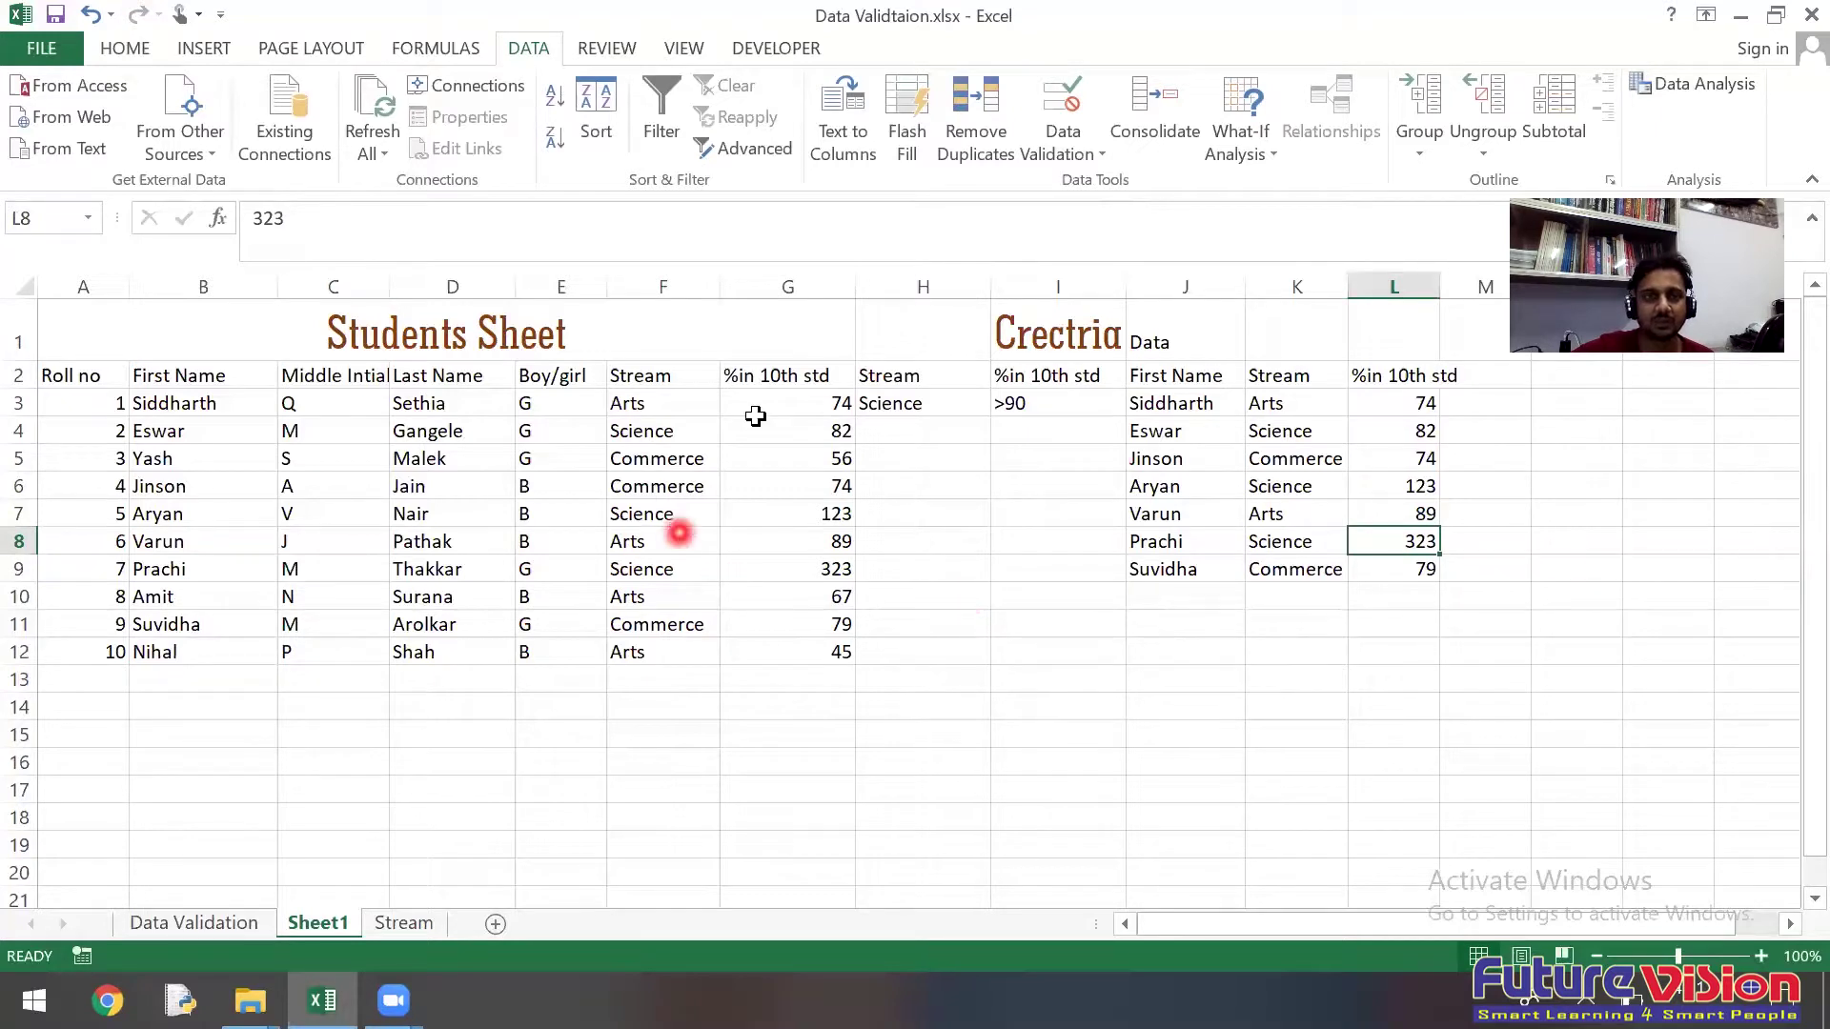
pyautogui.click(790, 428)
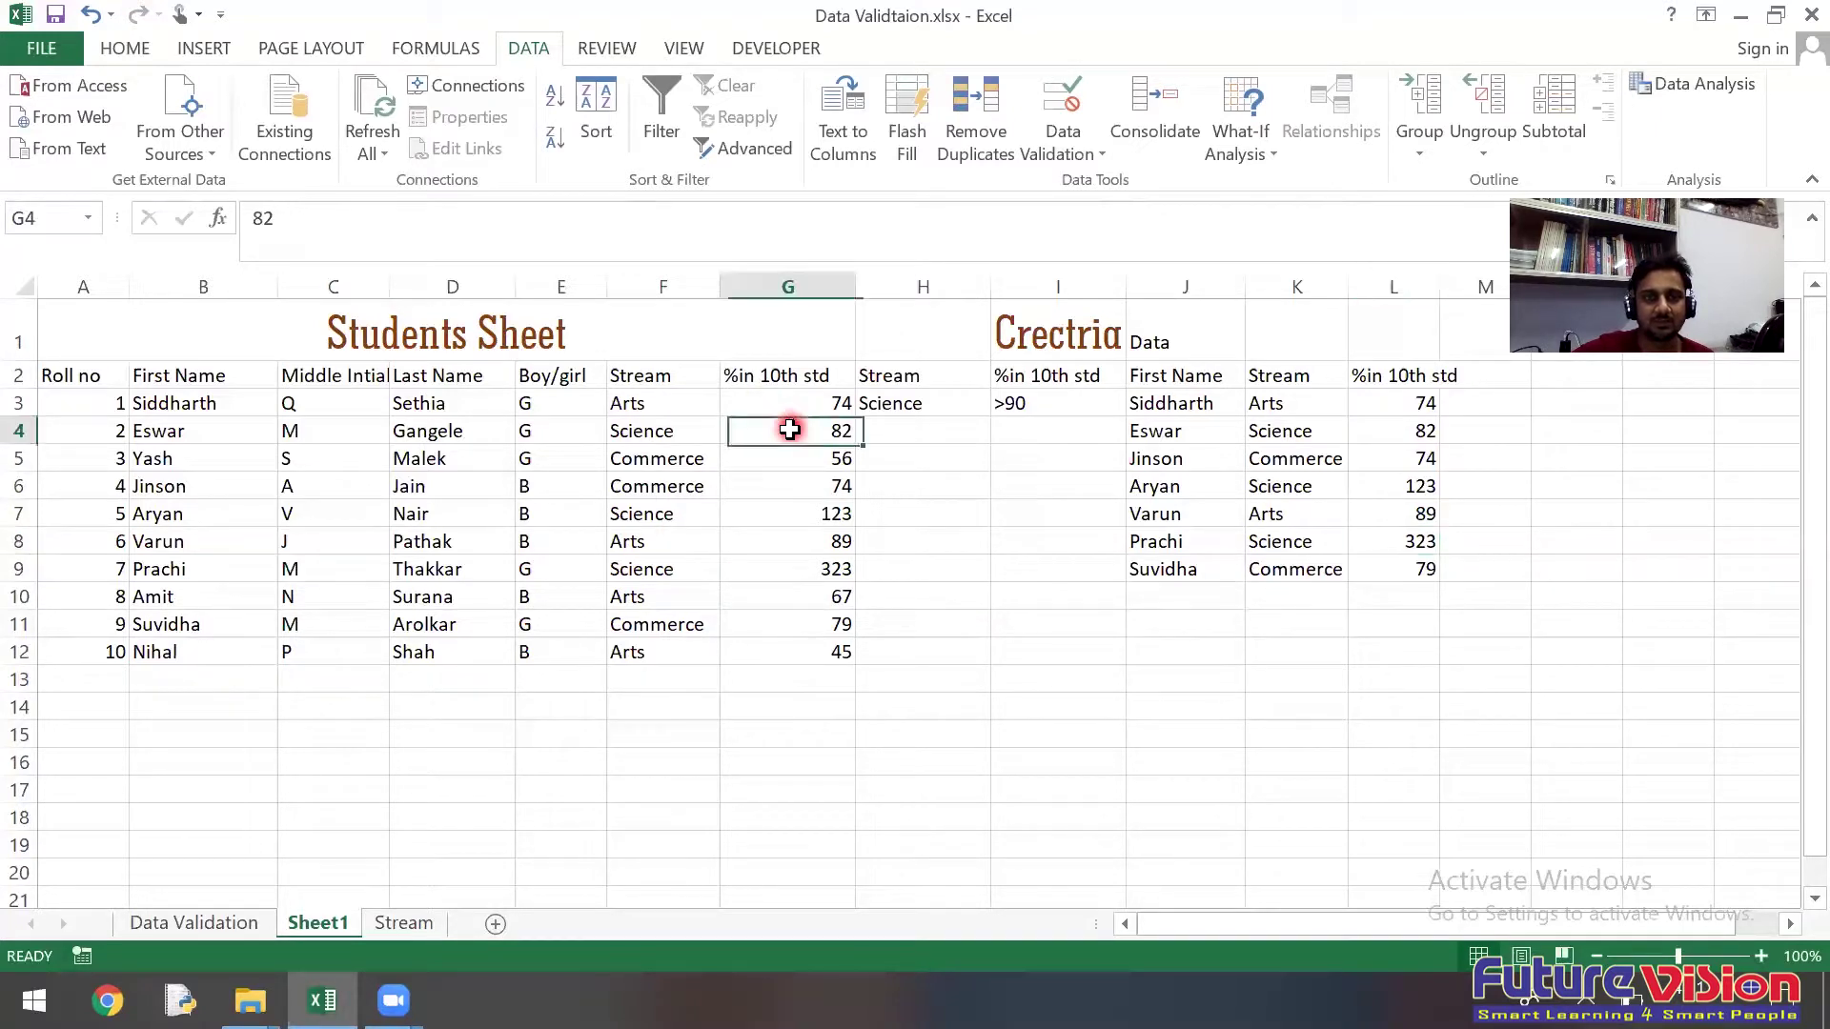
pyautogui.click(777, 522)
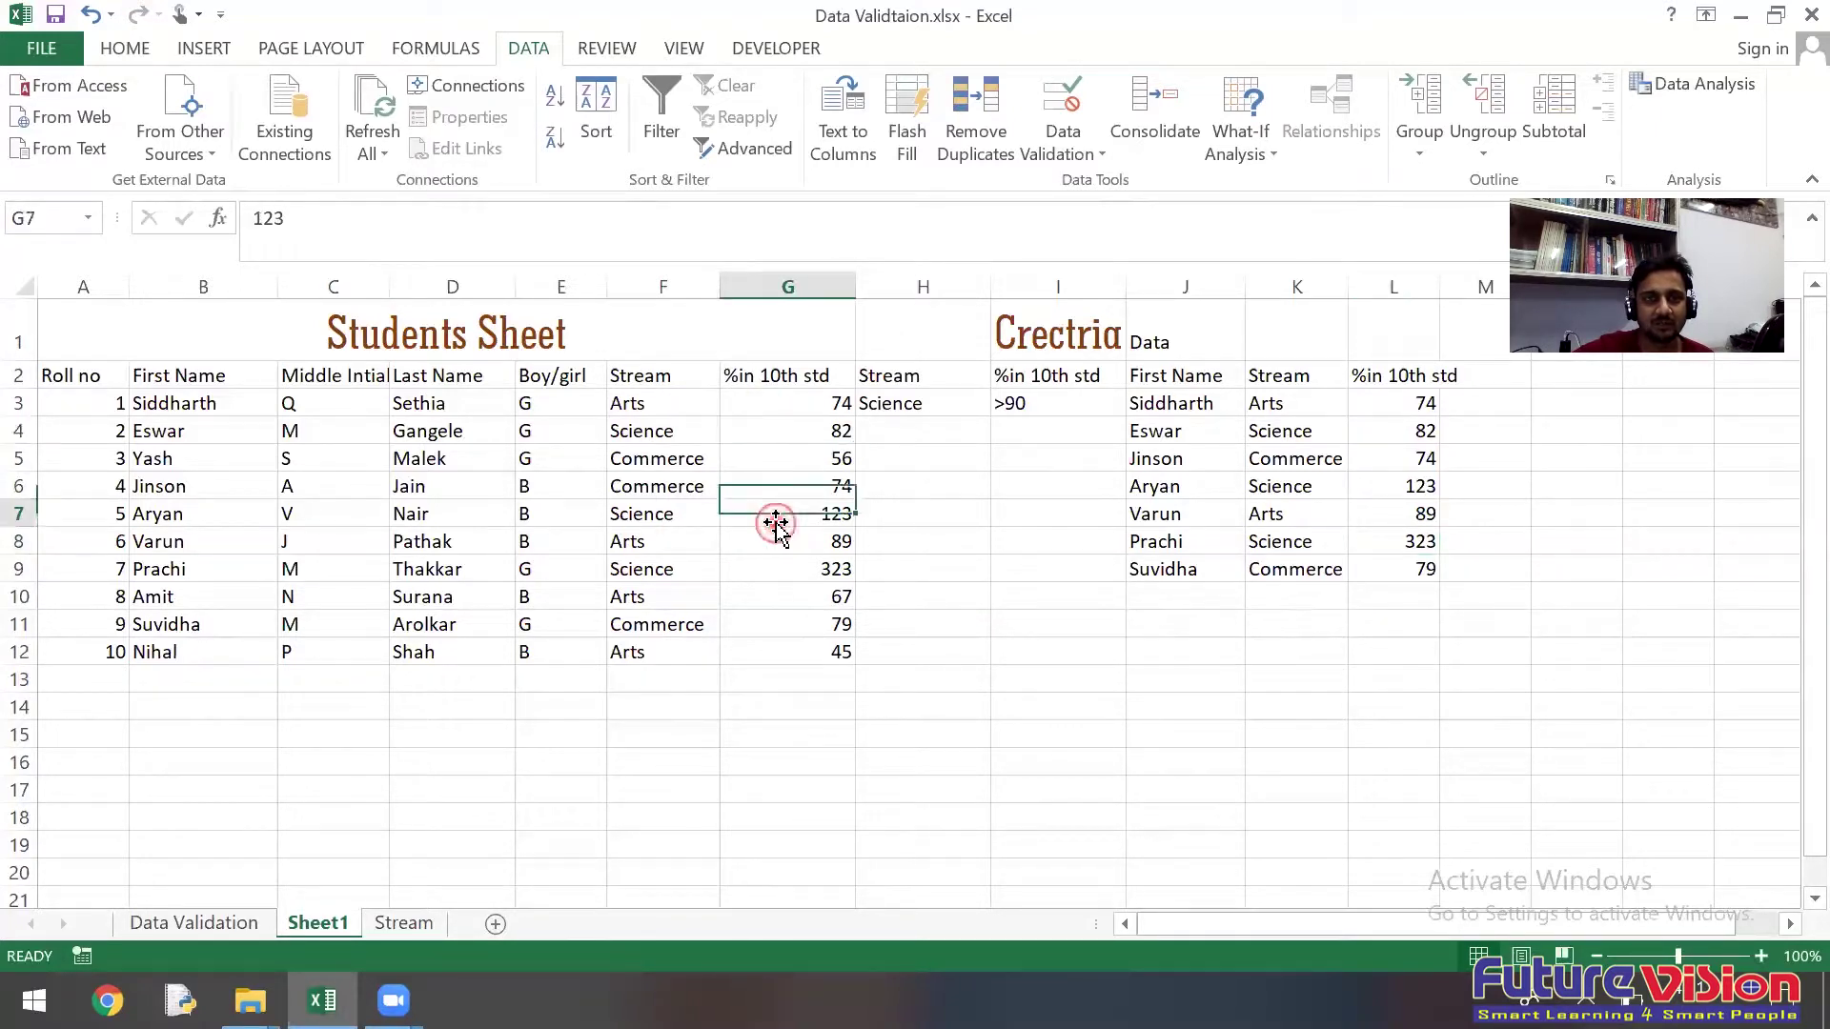
pyautogui.click(805, 564)
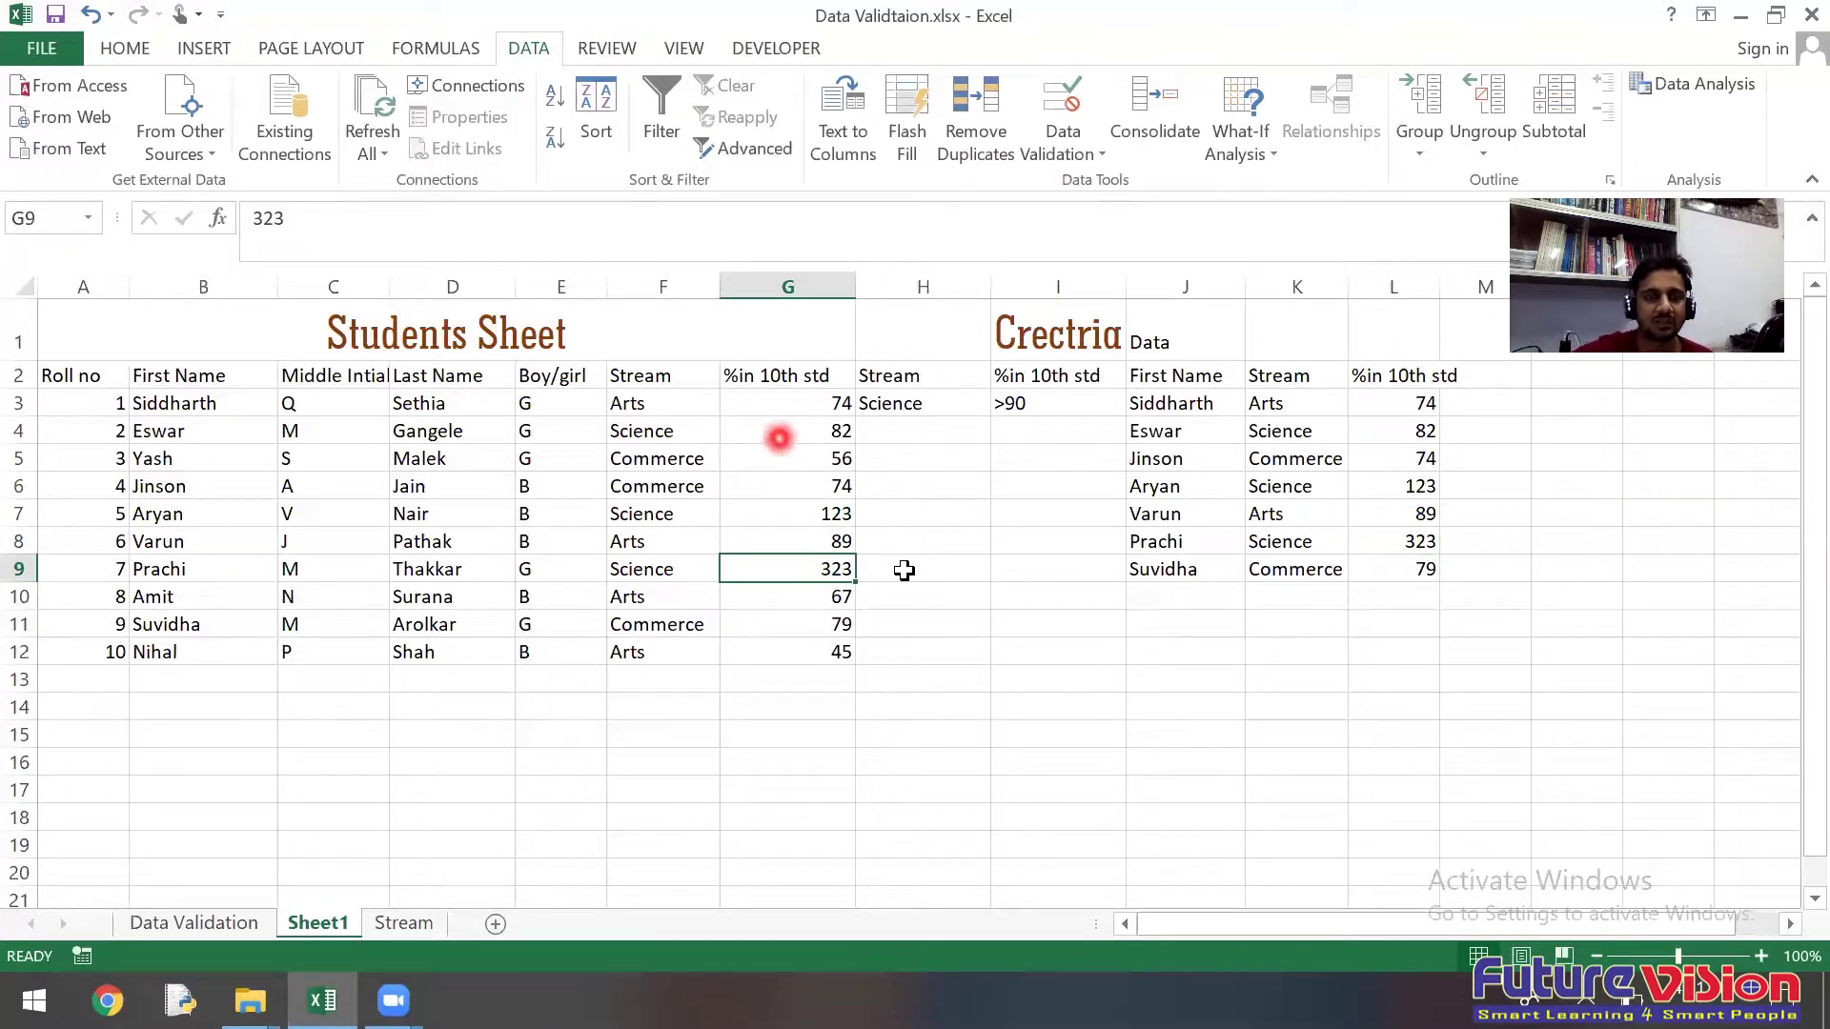
# Step: Delete the previously extracted rows in J3:L10
pyautogui.moveTo(1156, 402); pyautogui.dragTo(1437, 602)
pyautogui.press('Delete')
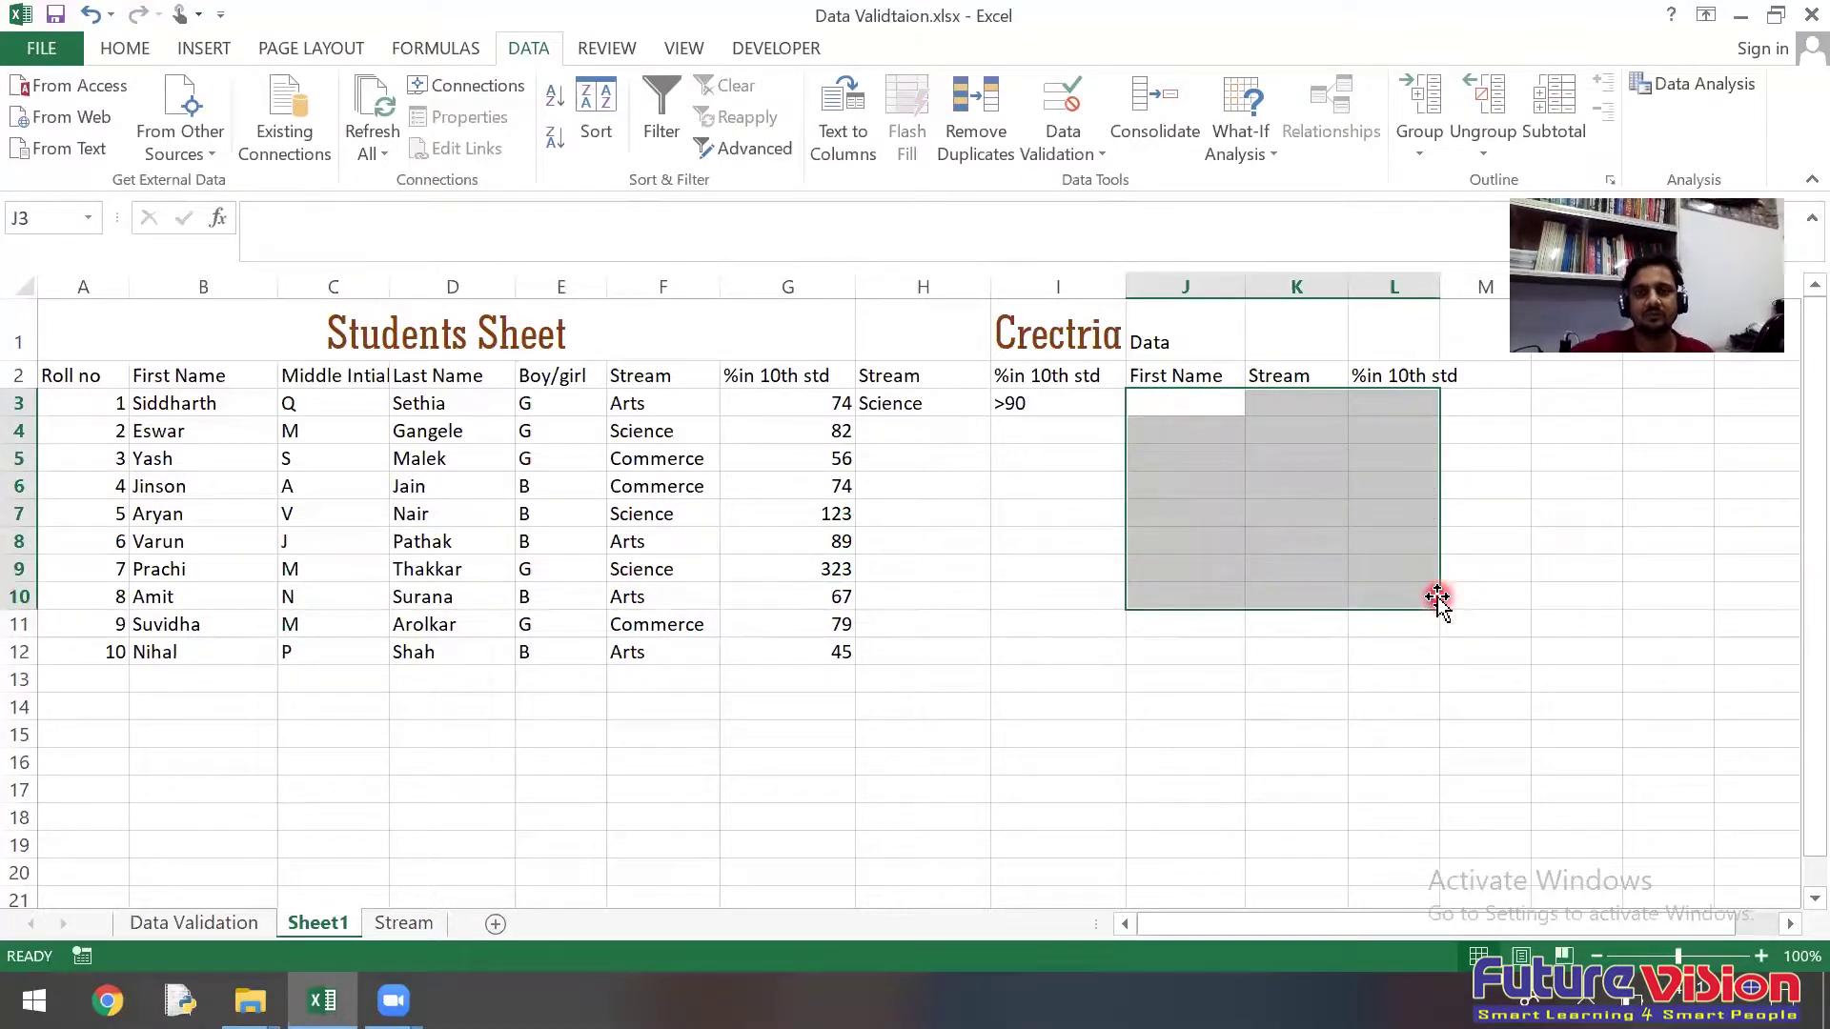
pyautogui.click(939, 572)
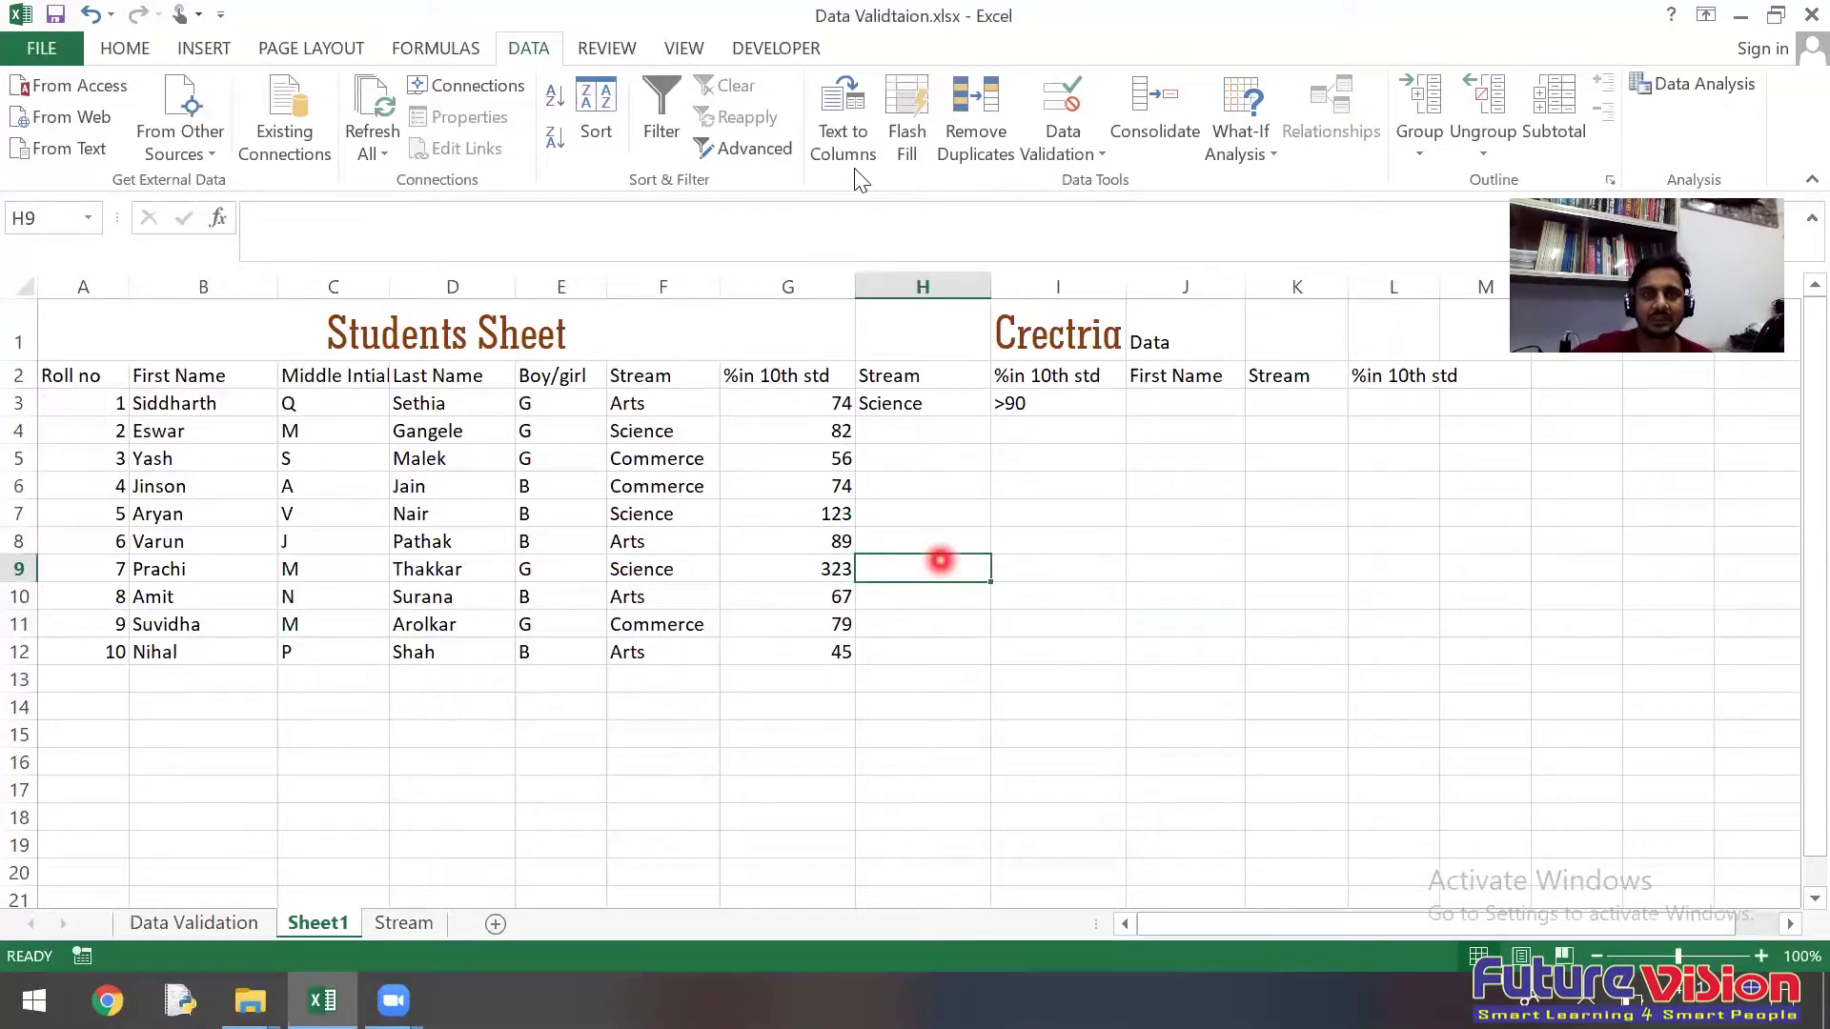
# Step: Start an Advanced Filter copying elsewhere with list range A2:G12
pyautogui.click(760, 154)
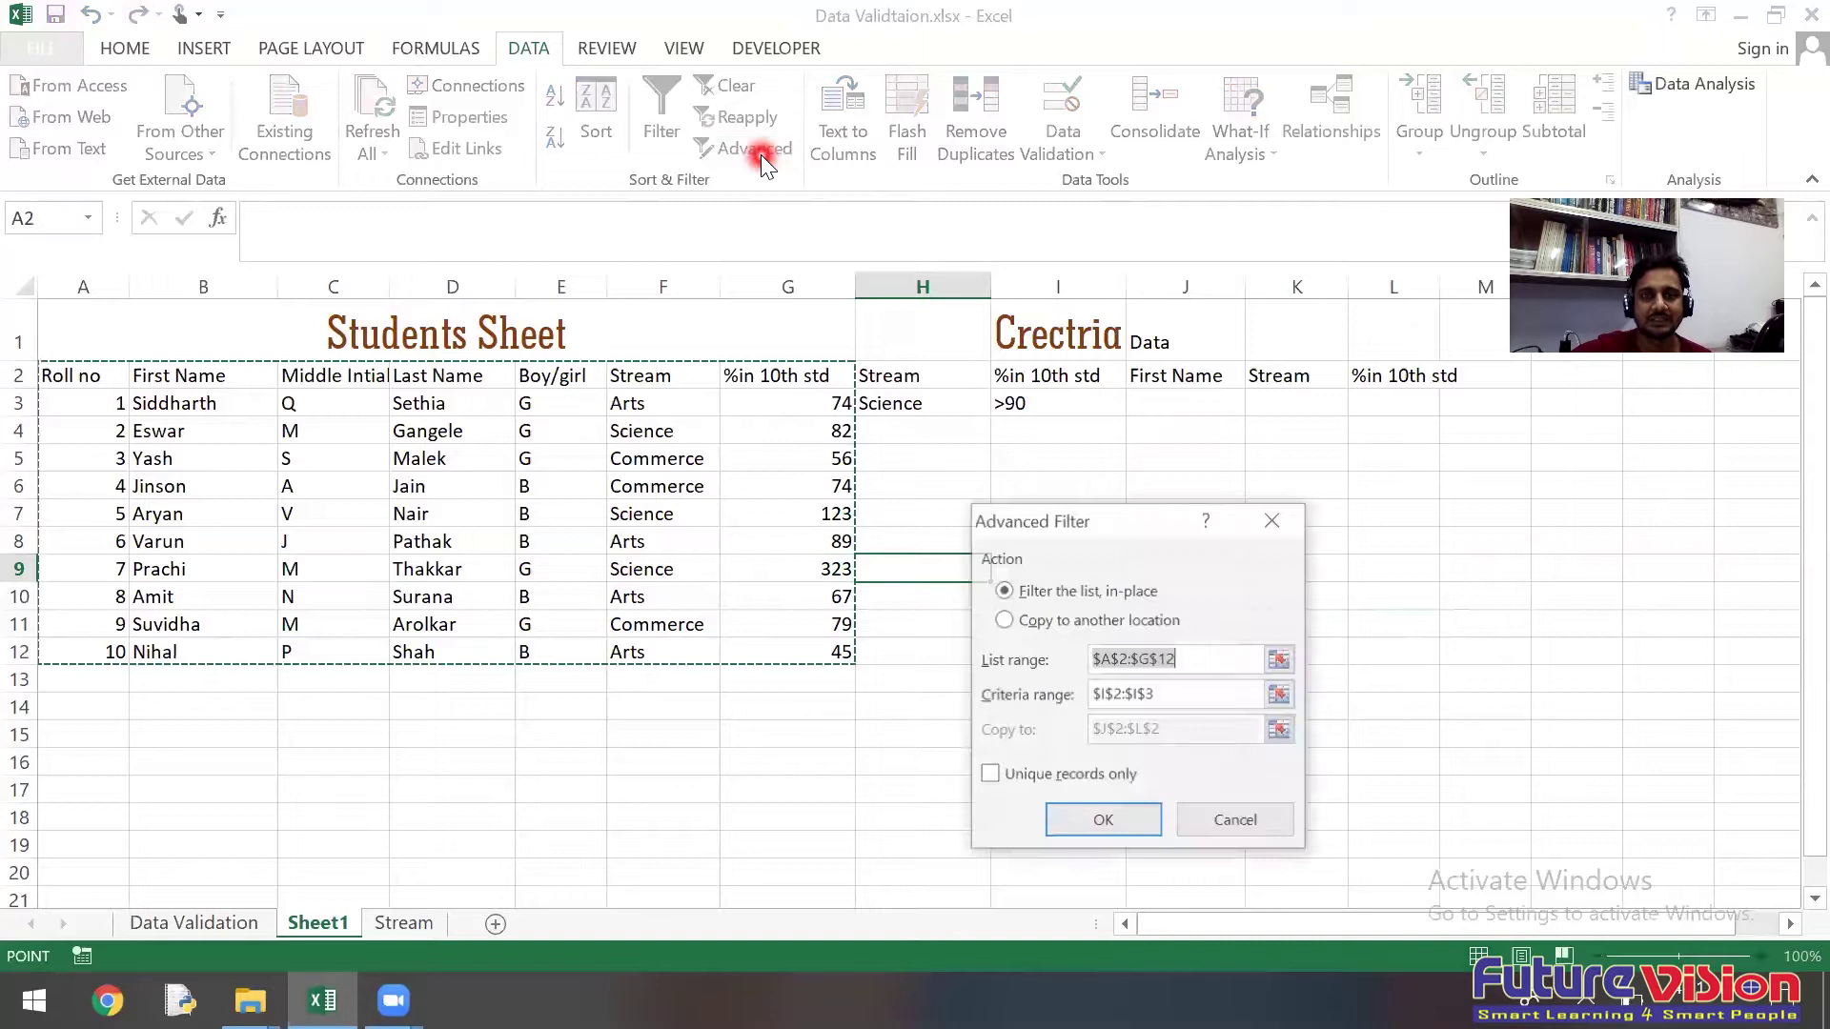
pyautogui.click(1064, 620)
pyautogui.click(1196, 659)
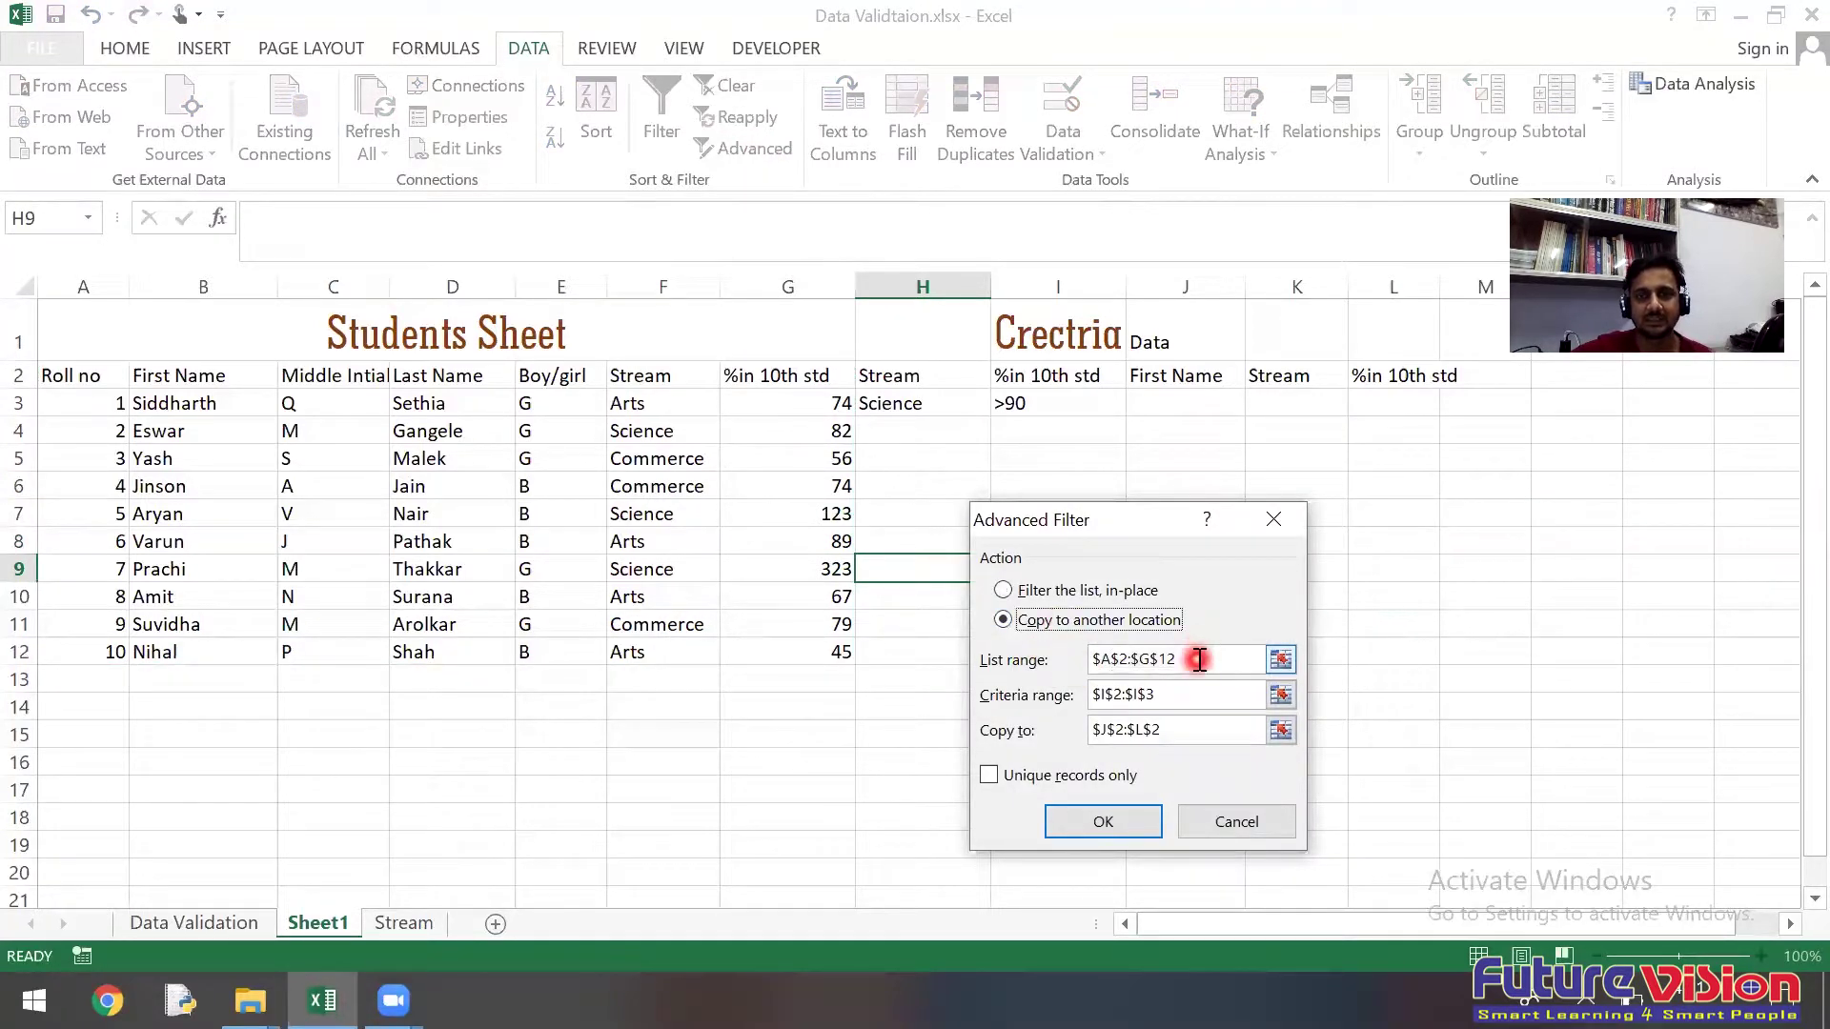
pyautogui.click(991, 658)
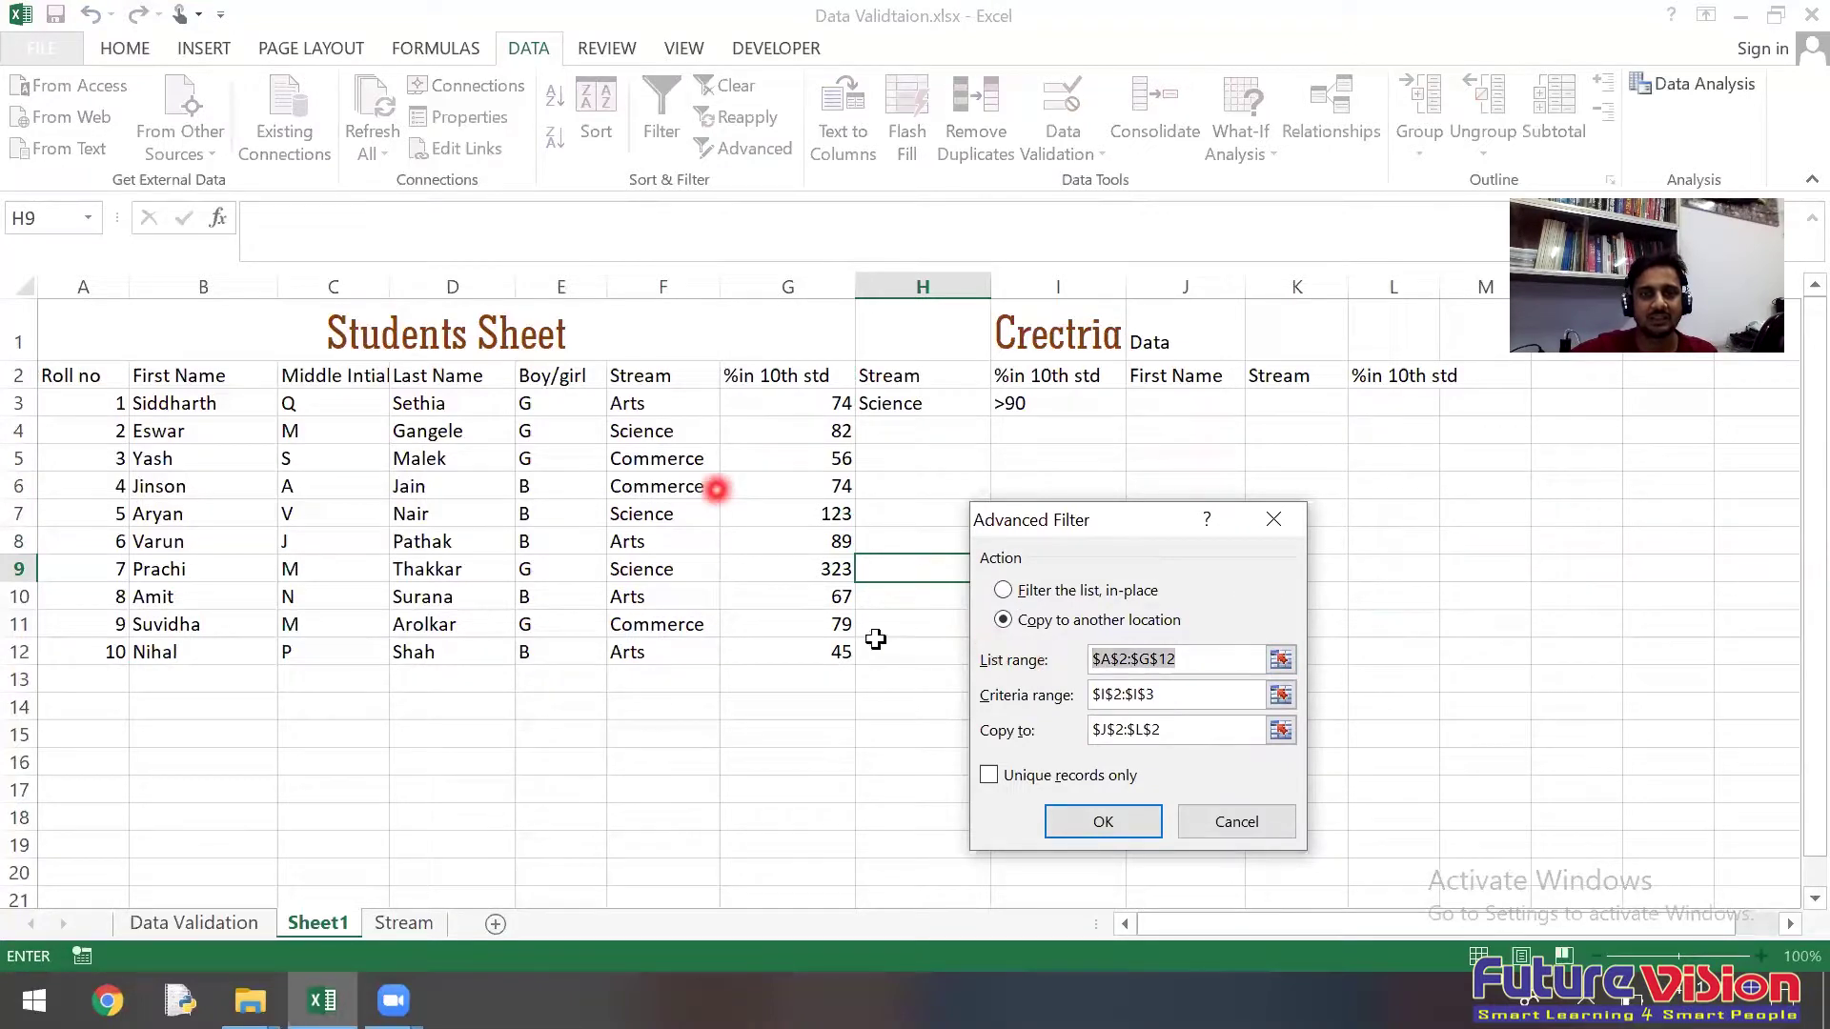
pyautogui.press('BackSpace')
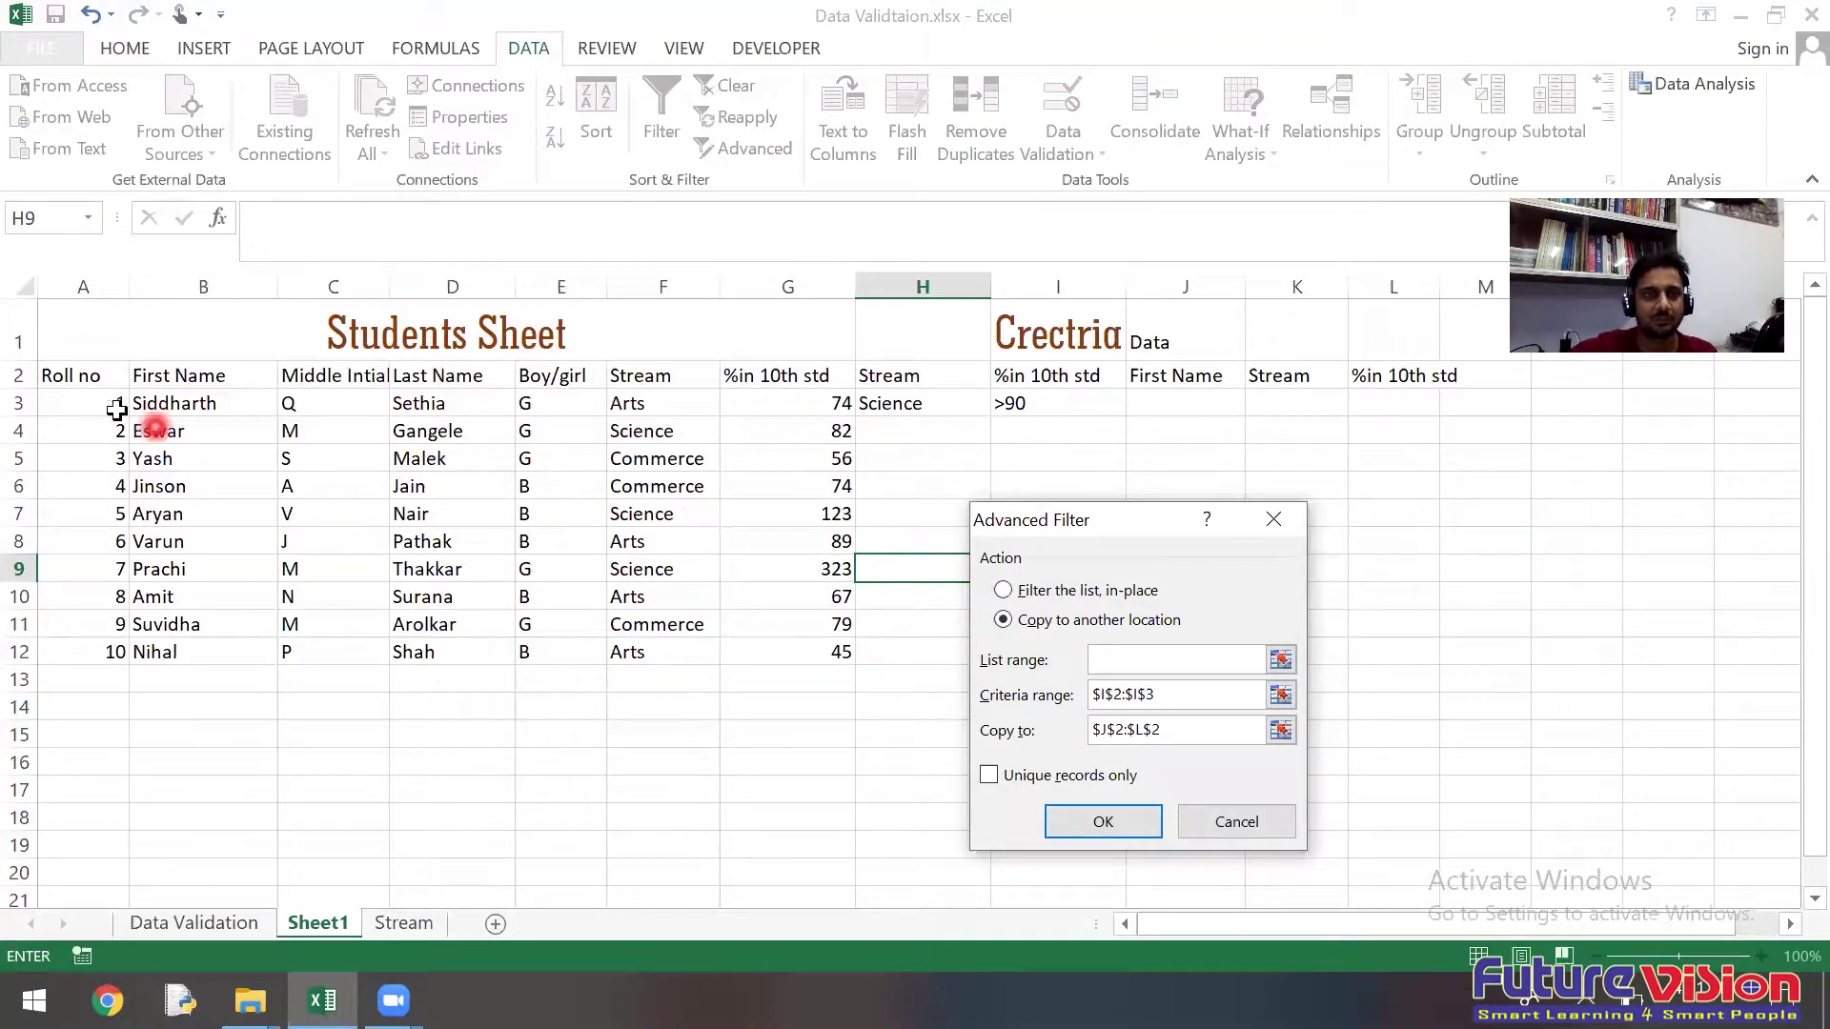
pyautogui.click(95, 376)
pyautogui.moveTo(607, 550); pyautogui.dragTo(753, 648)
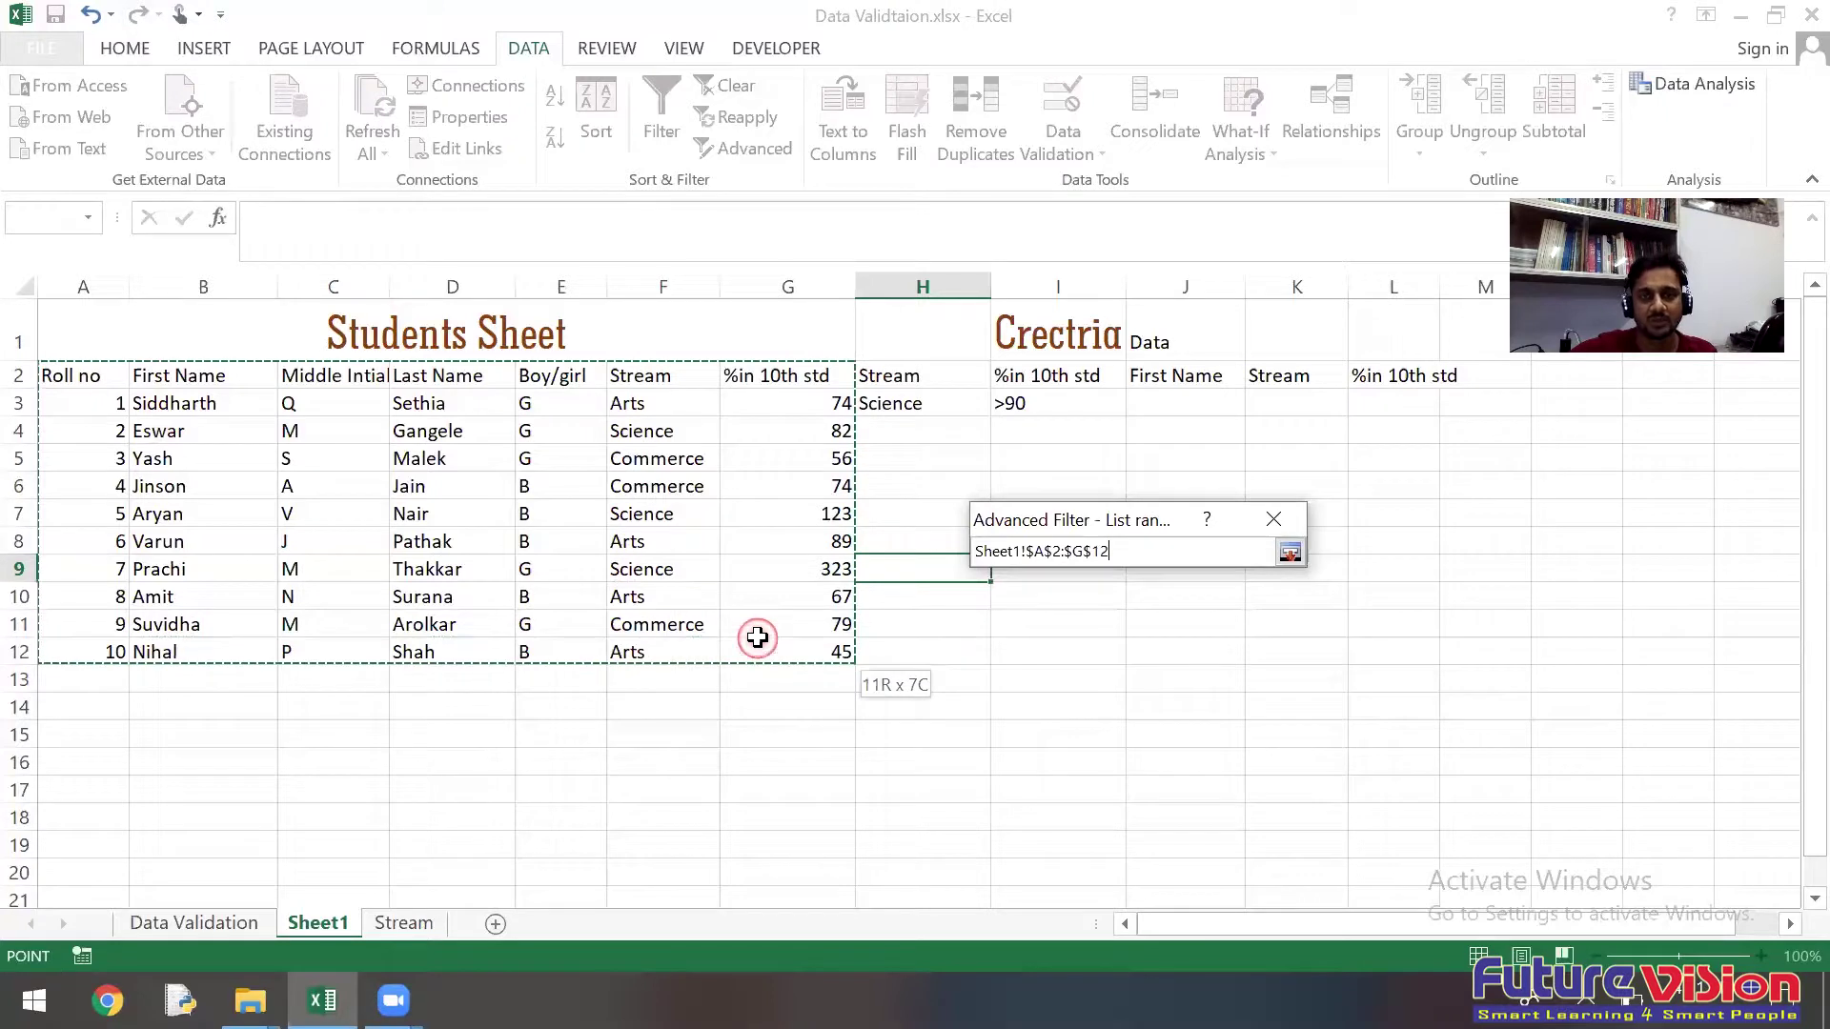
# Step: Use criteria H2:I3 and output J2:L2 to extract Aryan and Prachi
pyautogui.click(1208, 699)
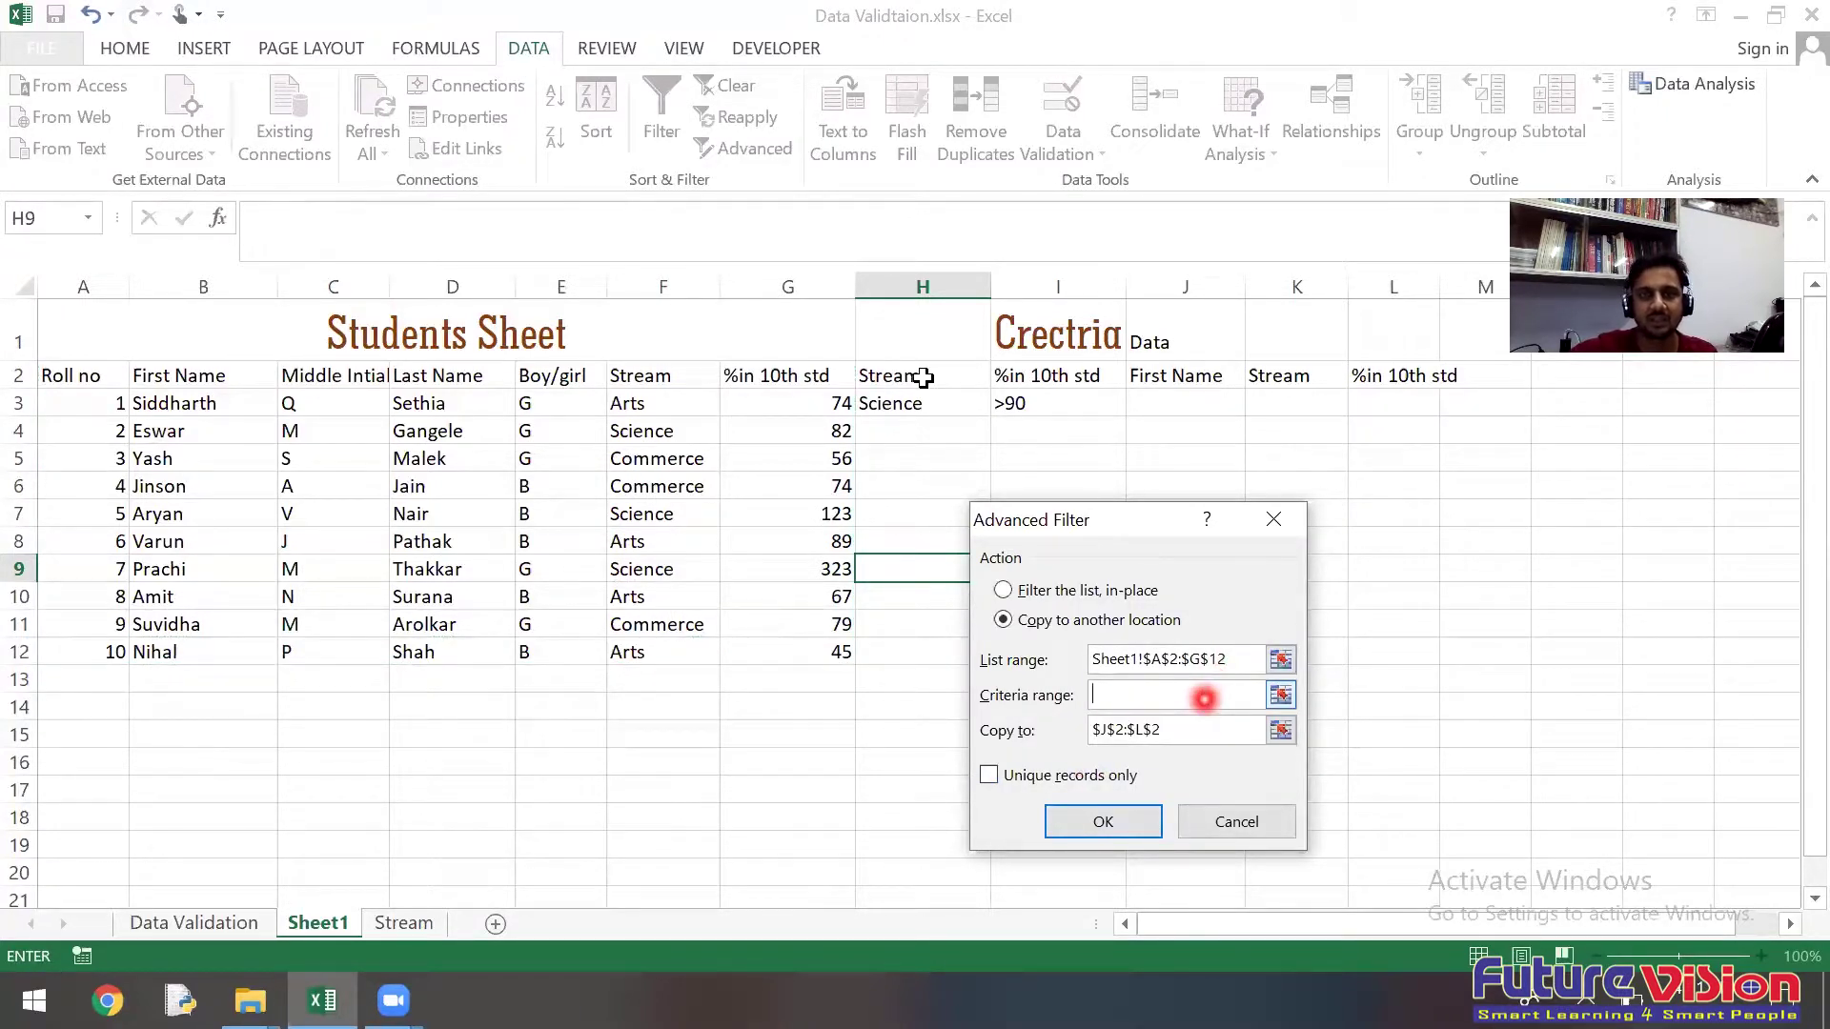
pyautogui.moveTo(910, 378)
pyautogui.mouseDown()
pyautogui.moveTo(1022, 381)
pyautogui.moveTo(1027, 403)
pyautogui.mouseUp()
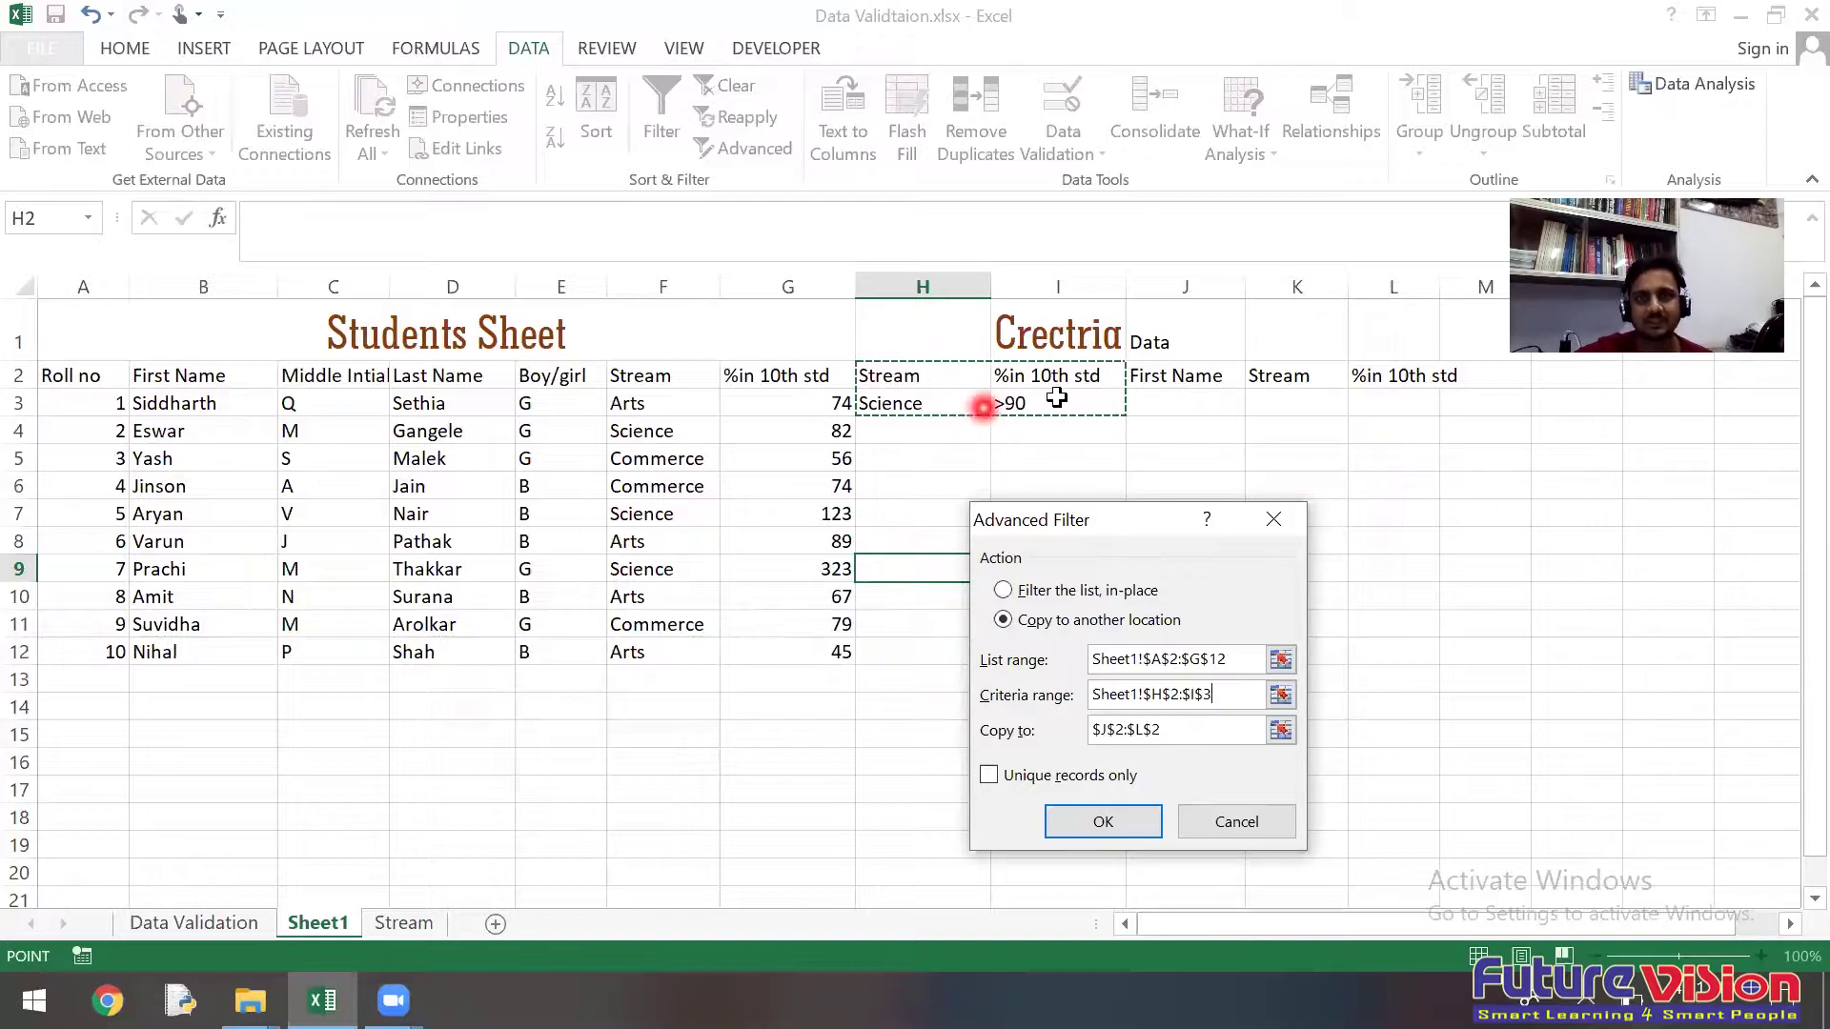
pyautogui.click(1186, 730)
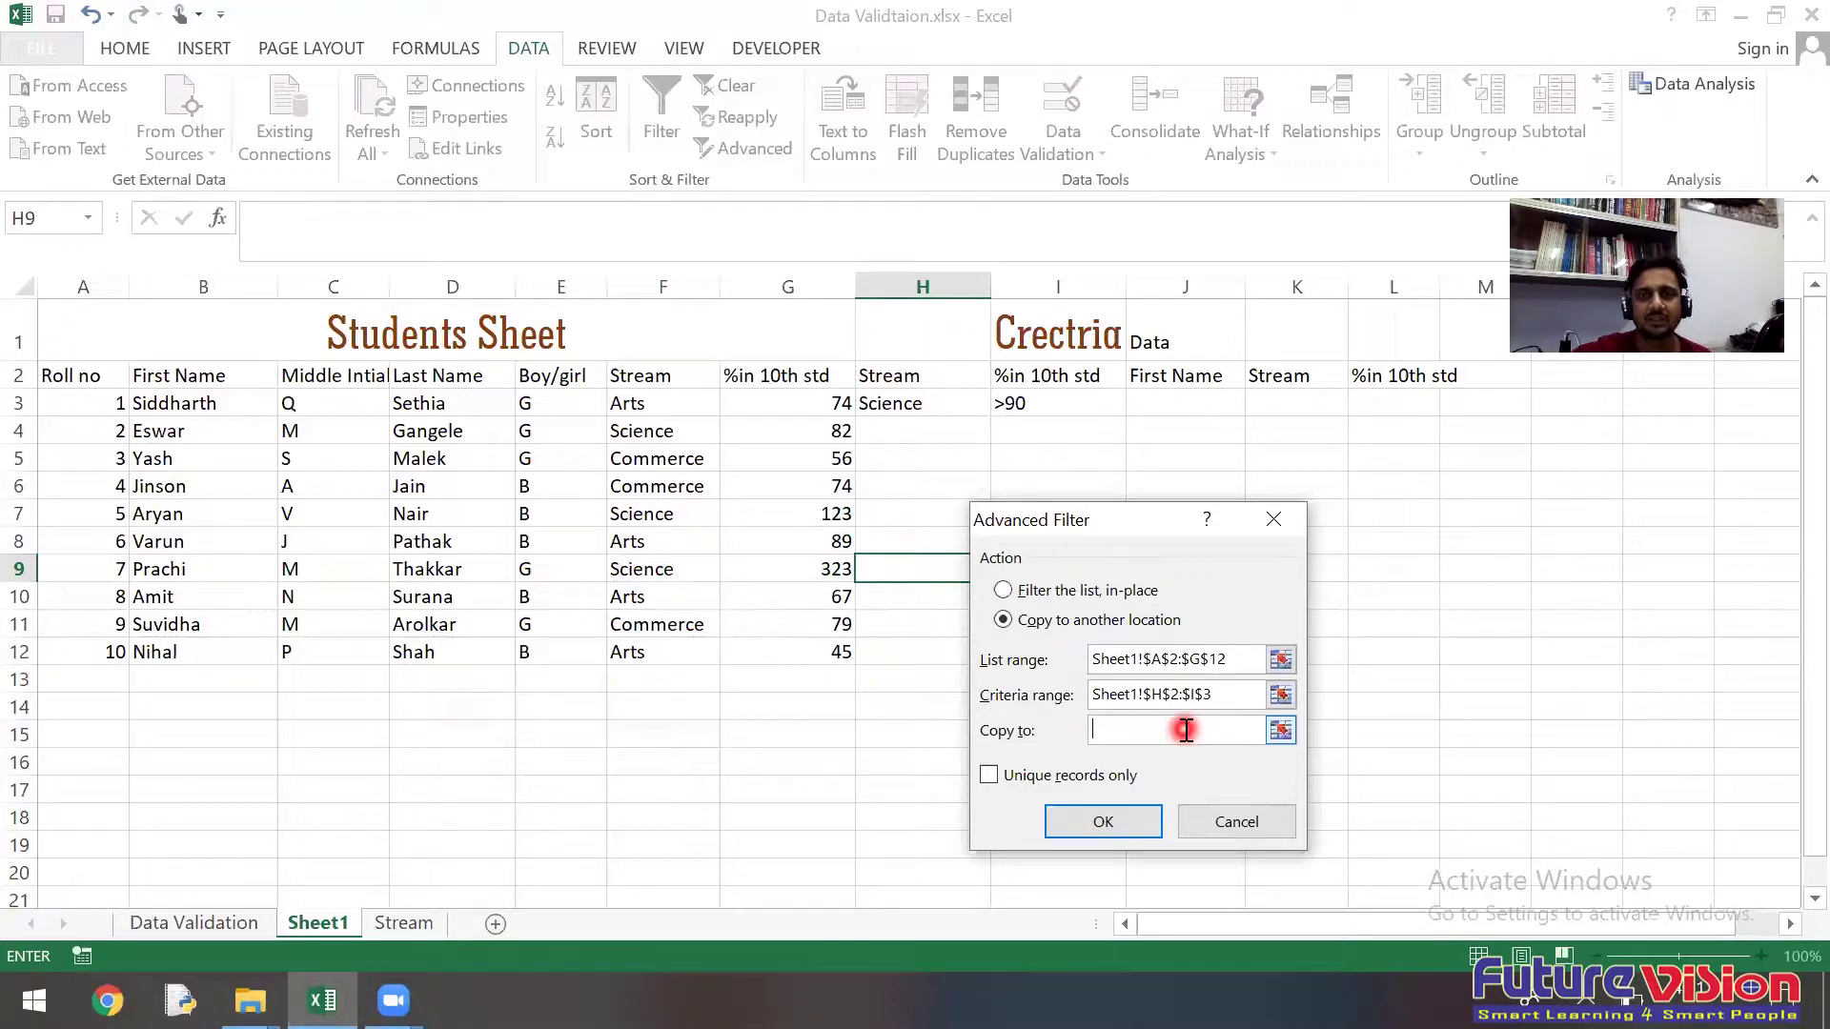
pyautogui.moveTo(1182, 376)
pyautogui.mouseDown()
pyautogui.moveTo(1496, 367)
pyautogui.moveTo(1409, 377)
pyautogui.mouseUp()
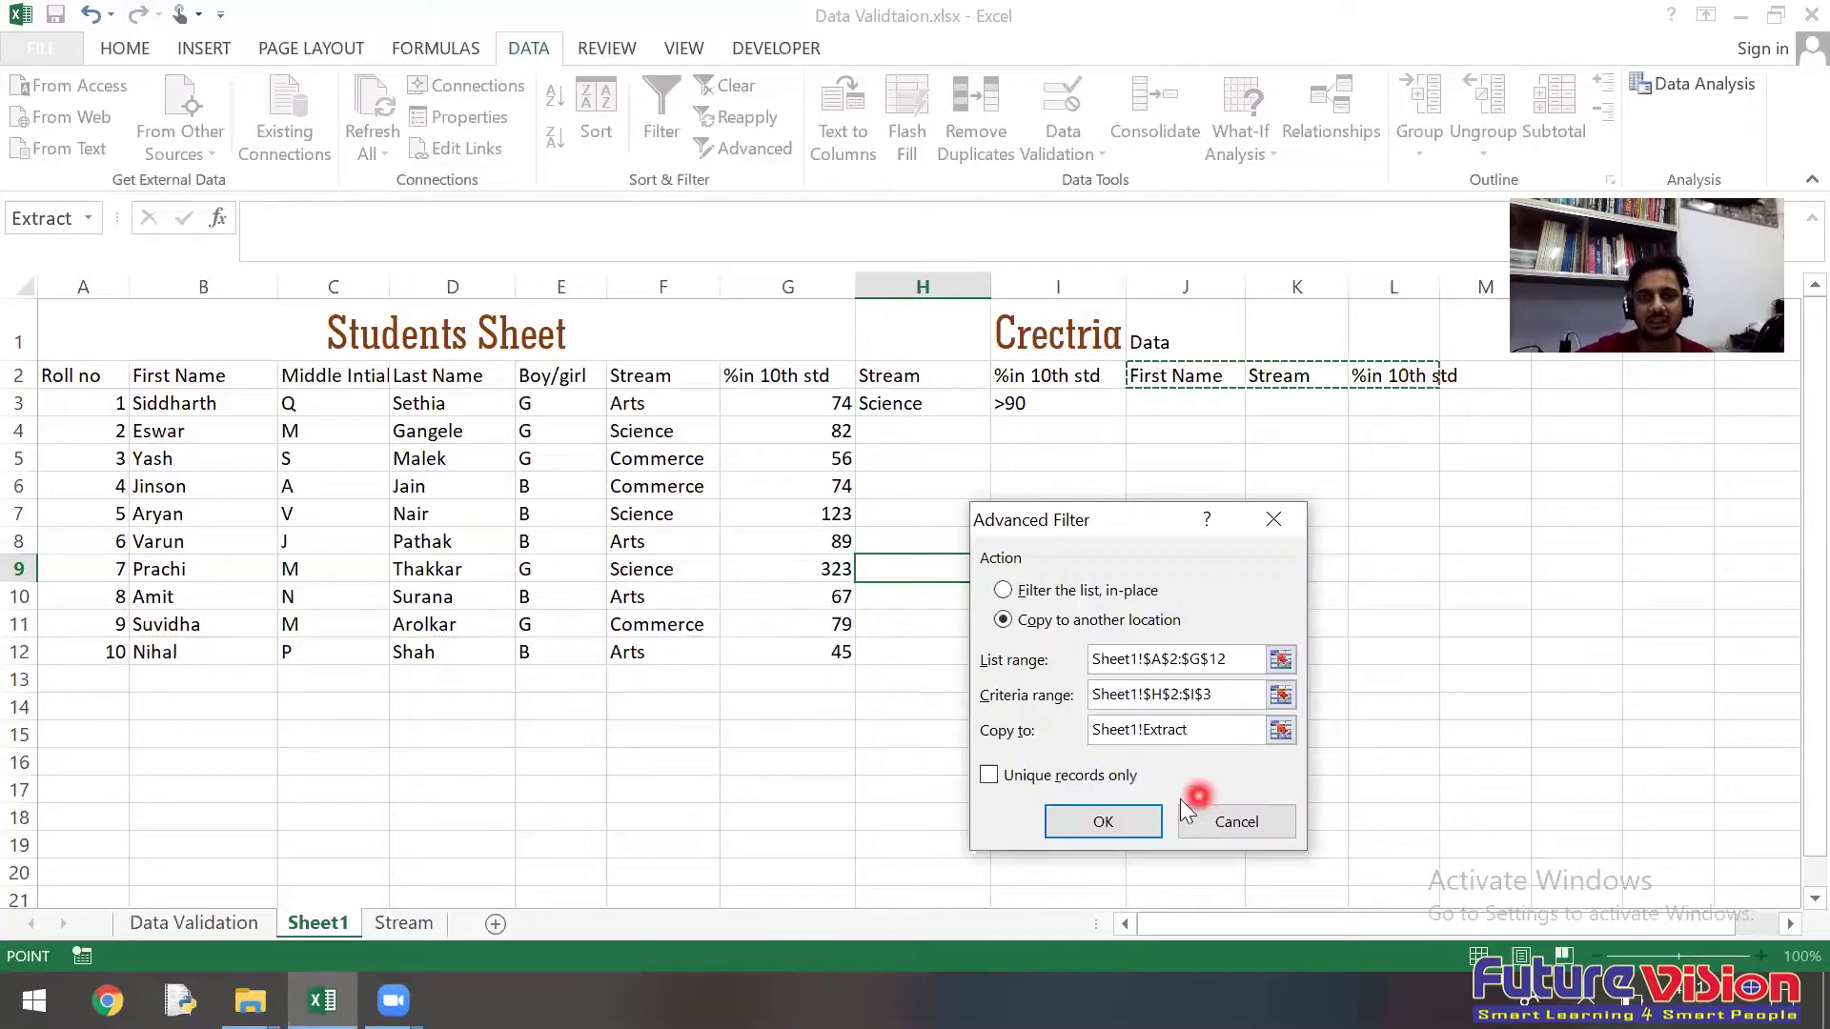
pyautogui.click(1109, 817)
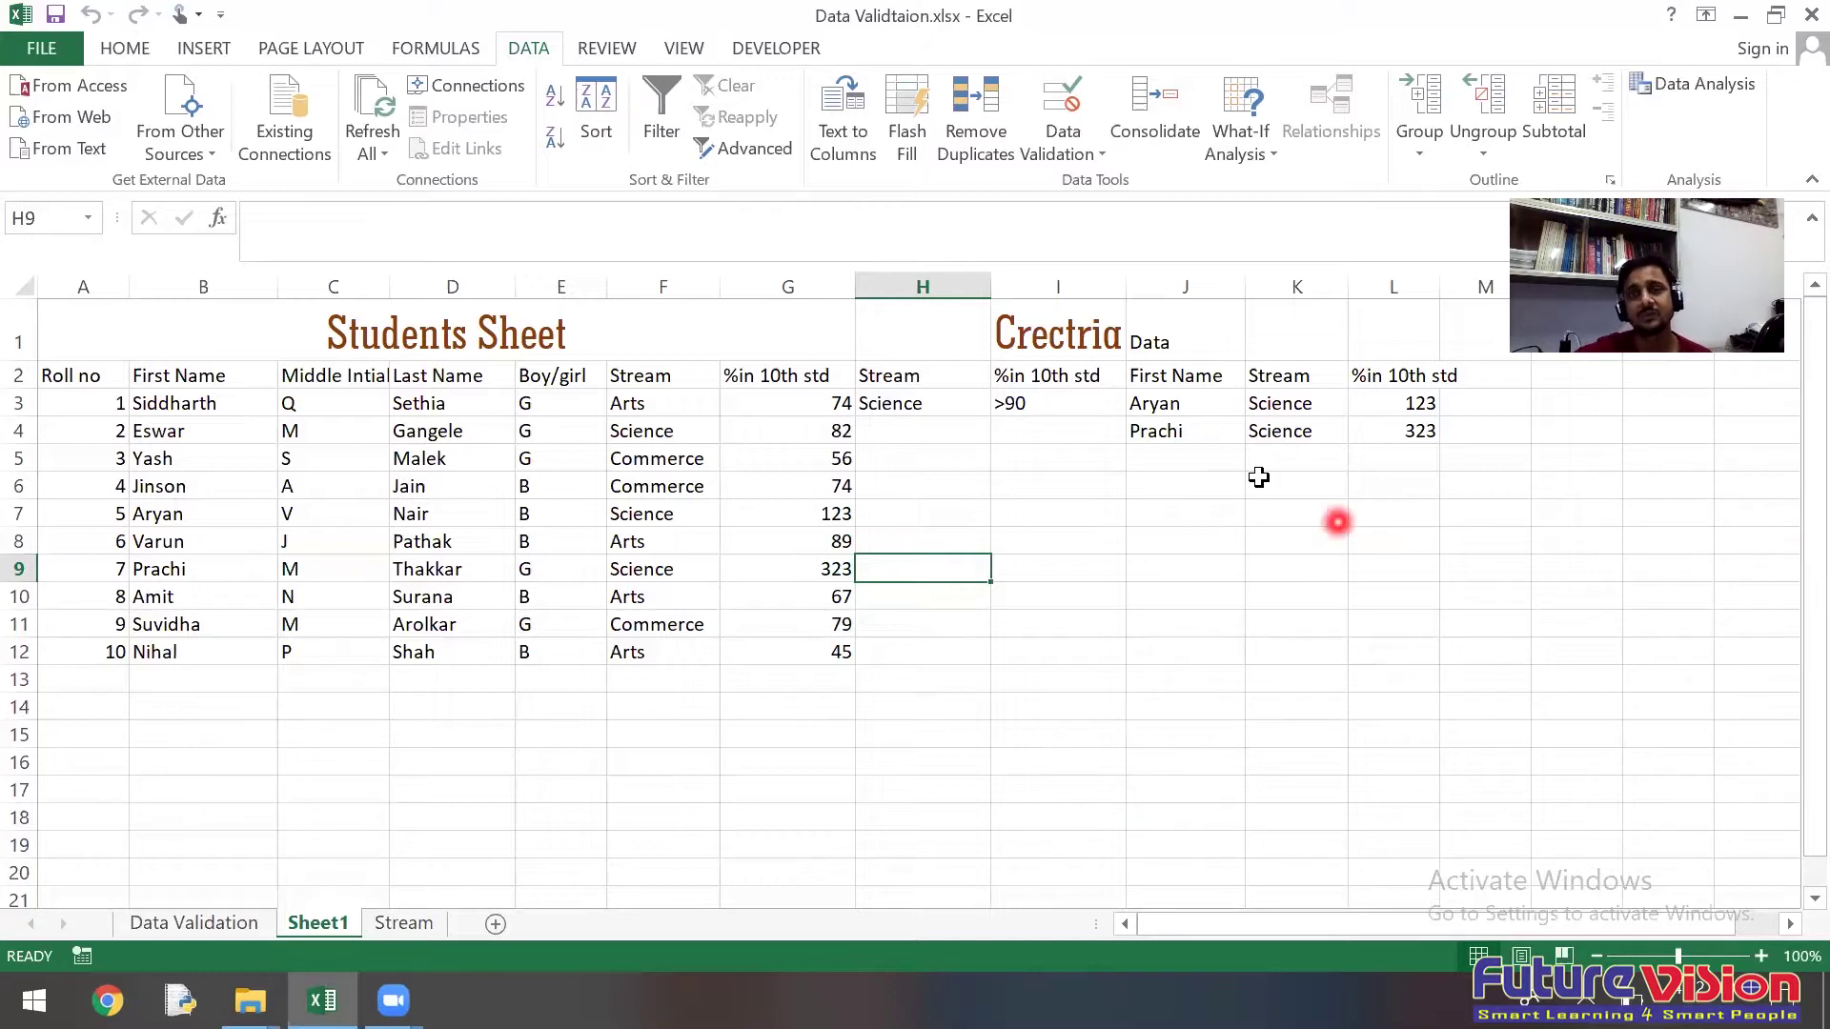
pyautogui.moveTo(1155, 404); pyautogui.dragTo(1394, 438)
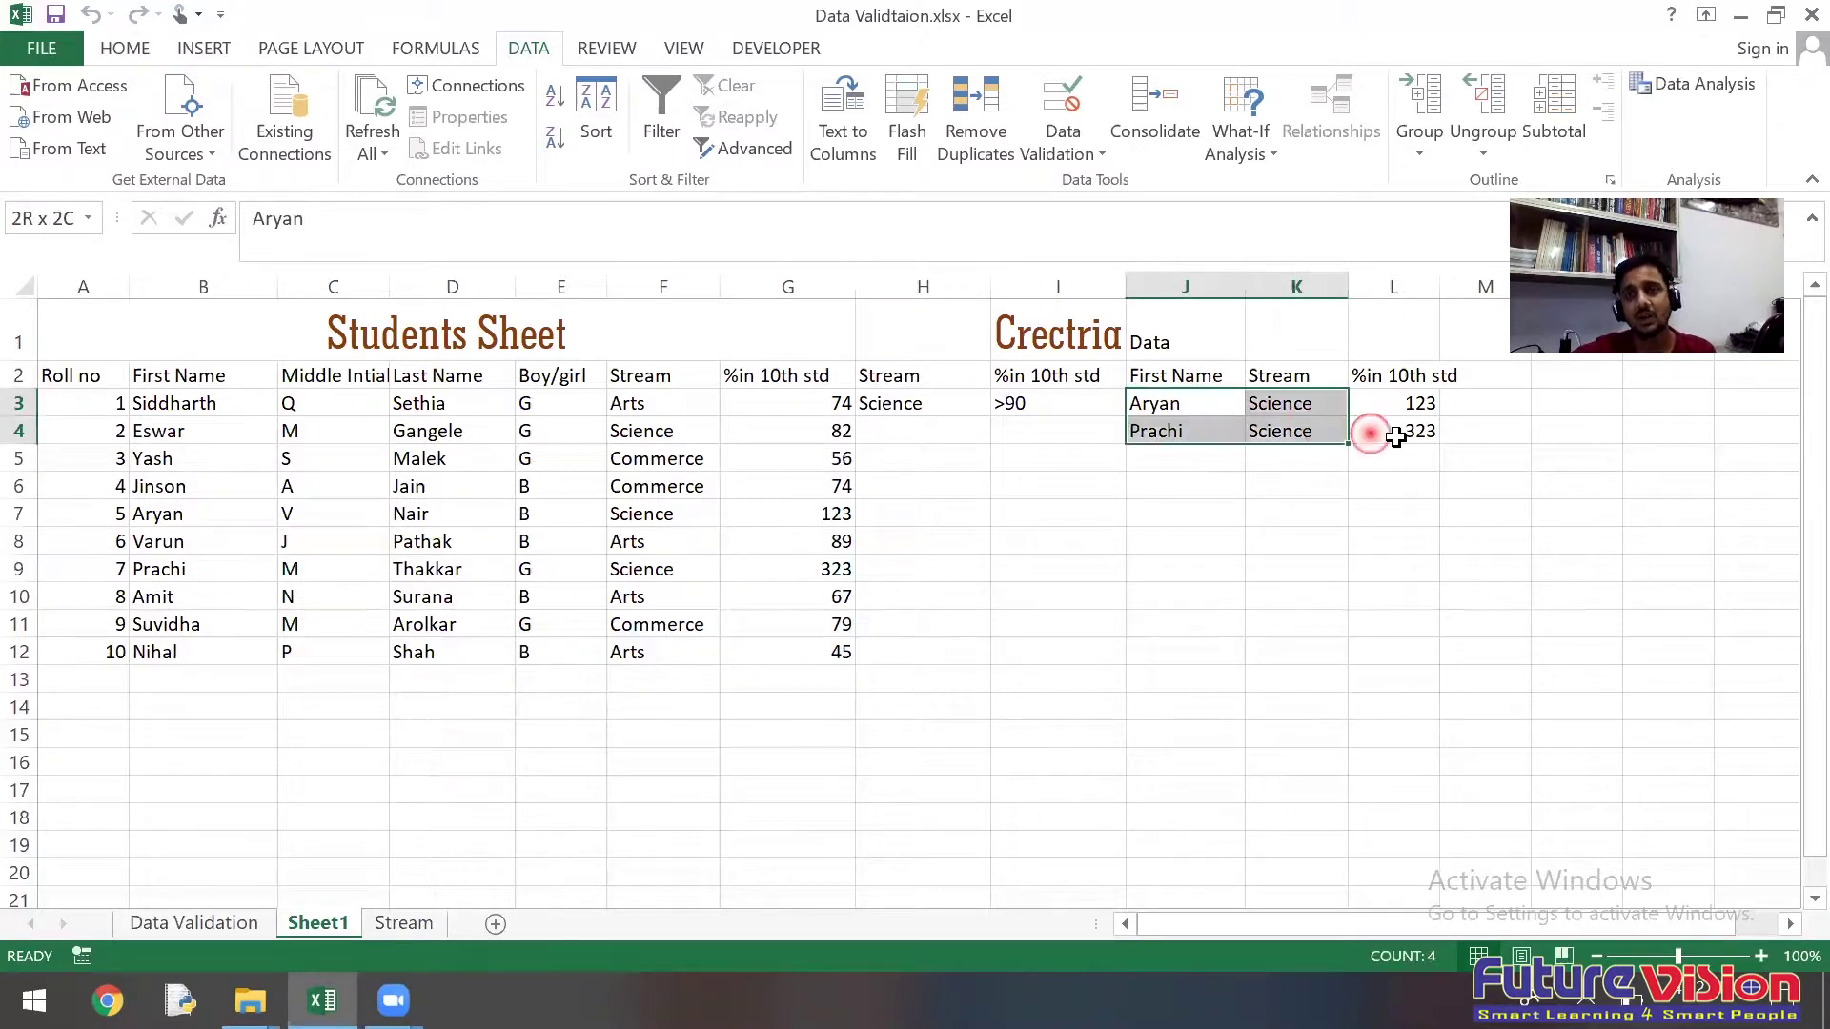
# Step: Clear the extracted rows and the >90 criterion in I3
pyautogui.press('Delete')
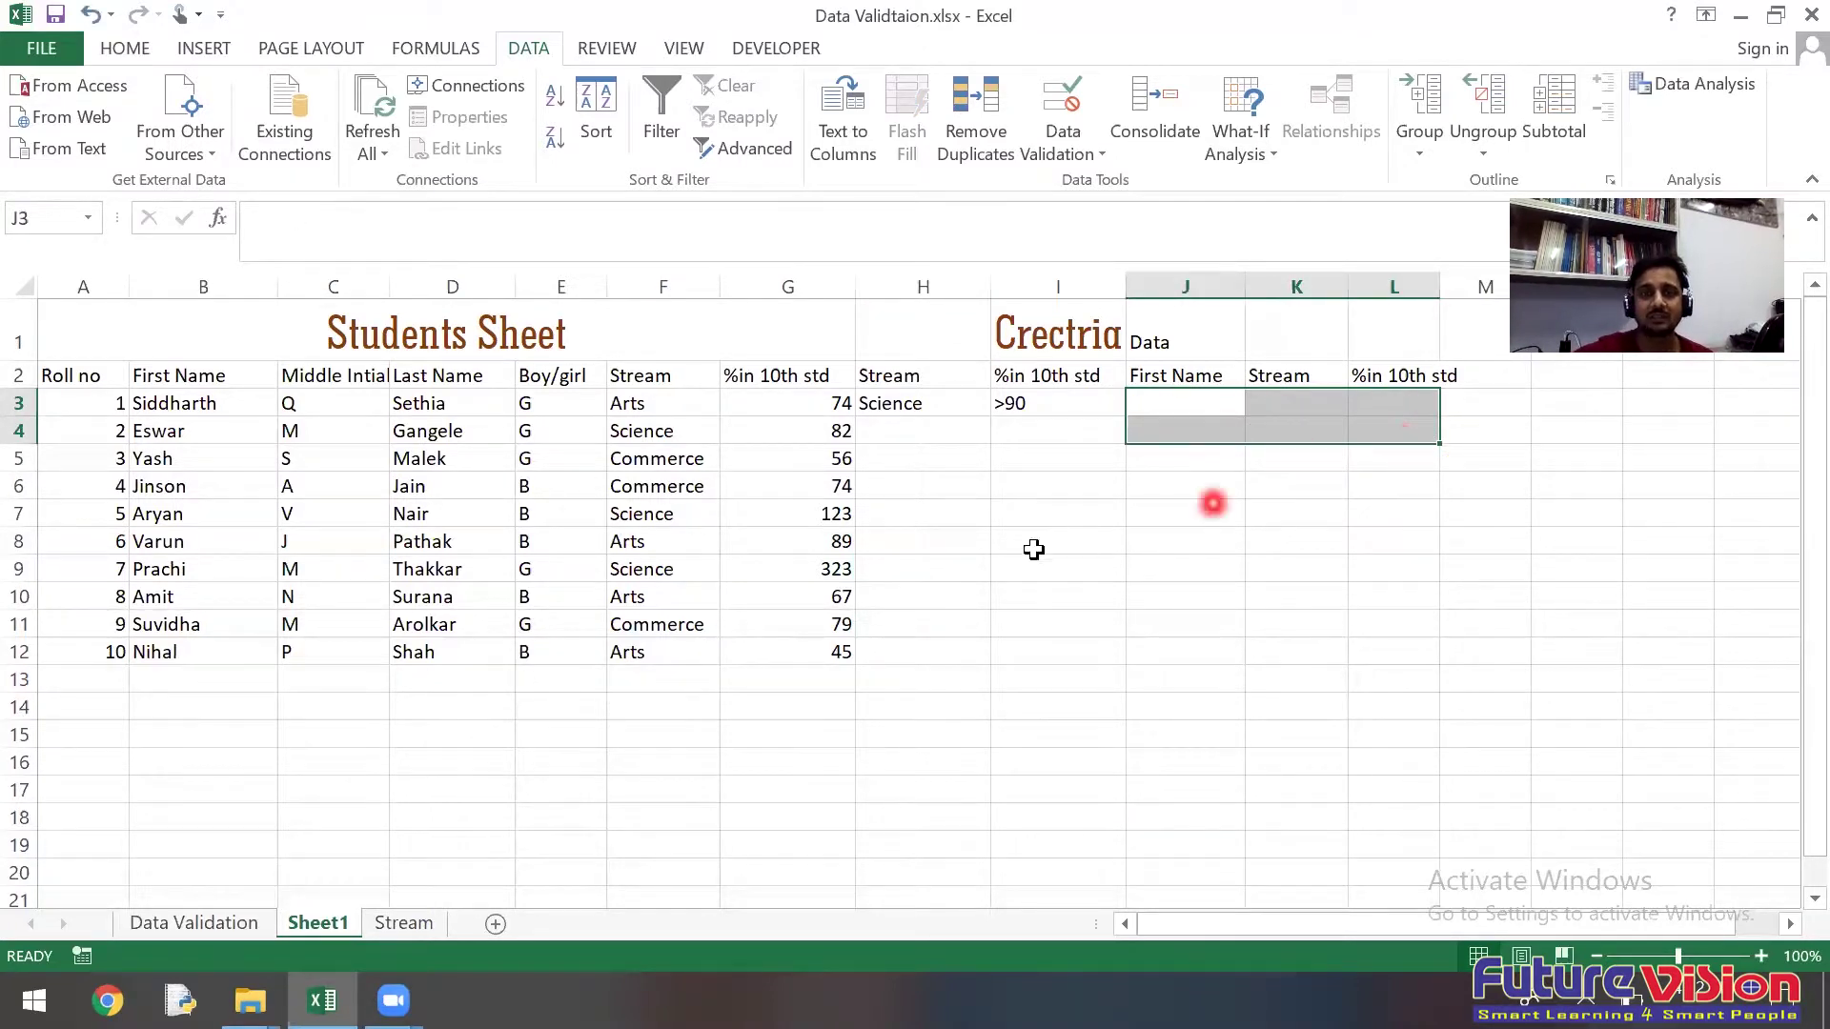
pyautogui.click(1034, 545)
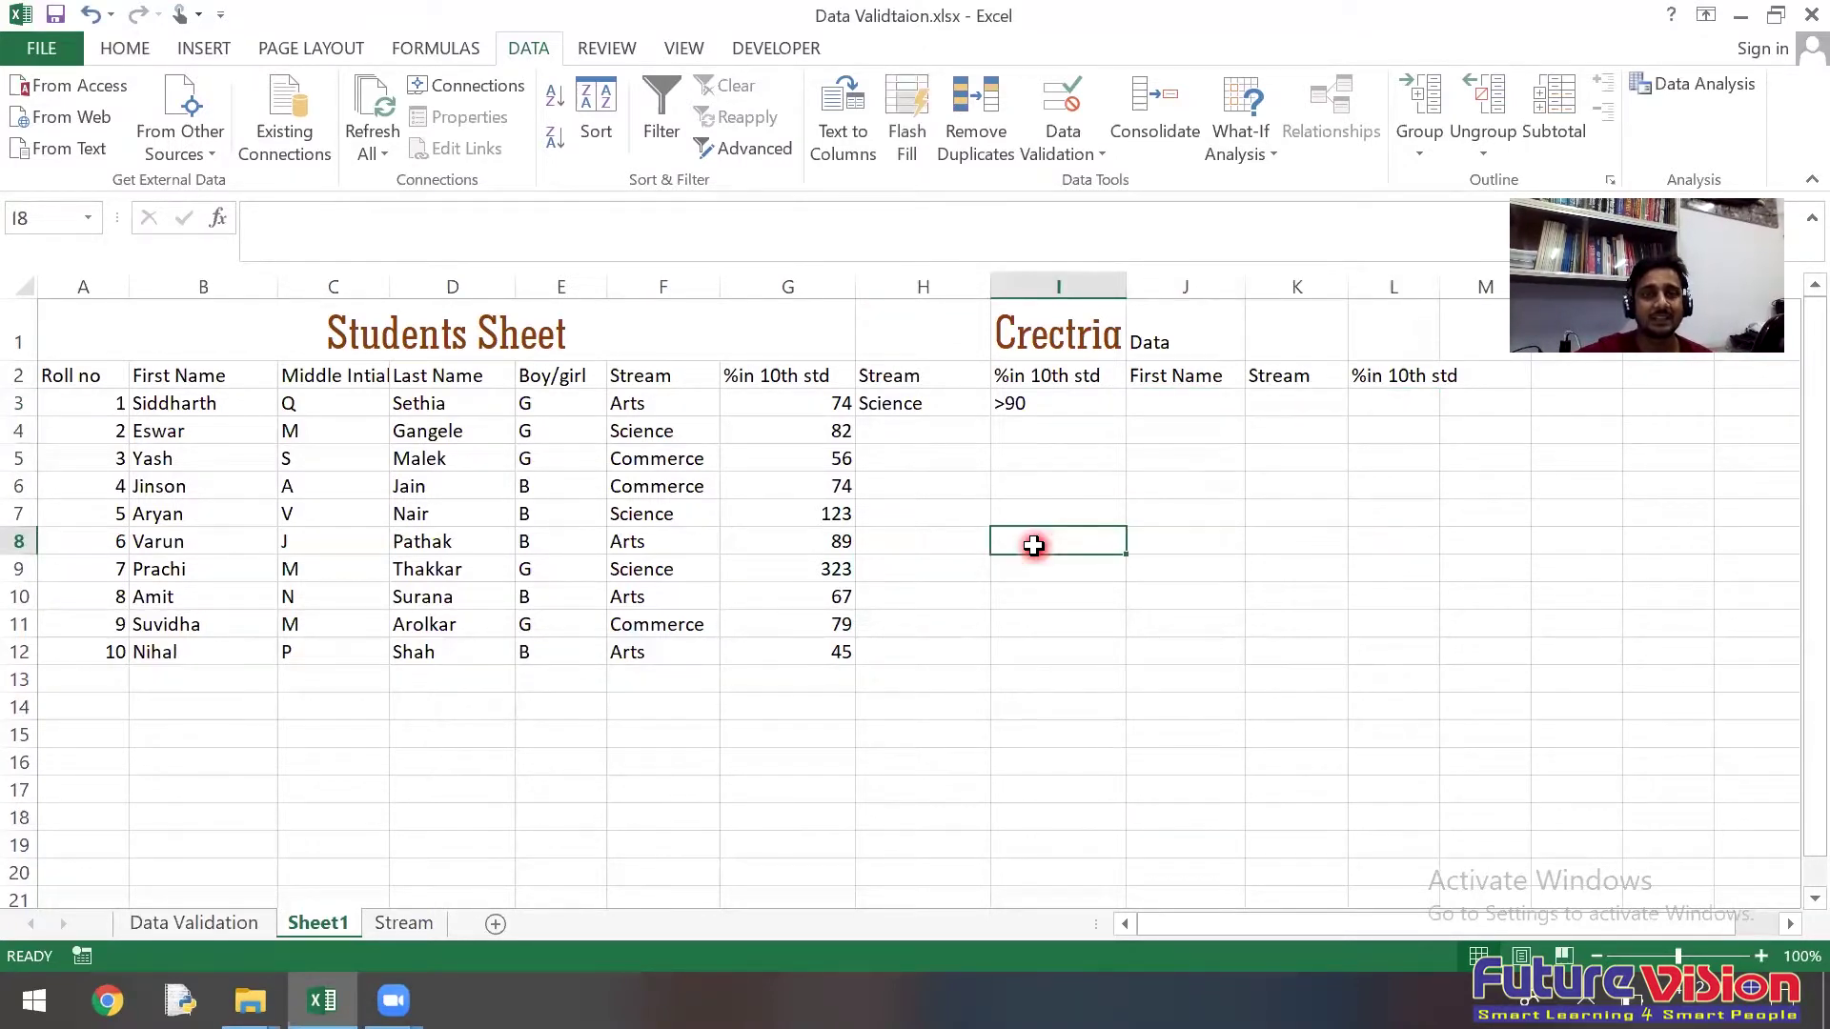
pyautogui.click(1029, 402)
pyautogui.doubleClick(1032, 402)
pyautogui.press('BackSpace')
pyautogui.press('BackSpace')
pyautogui.write('80')
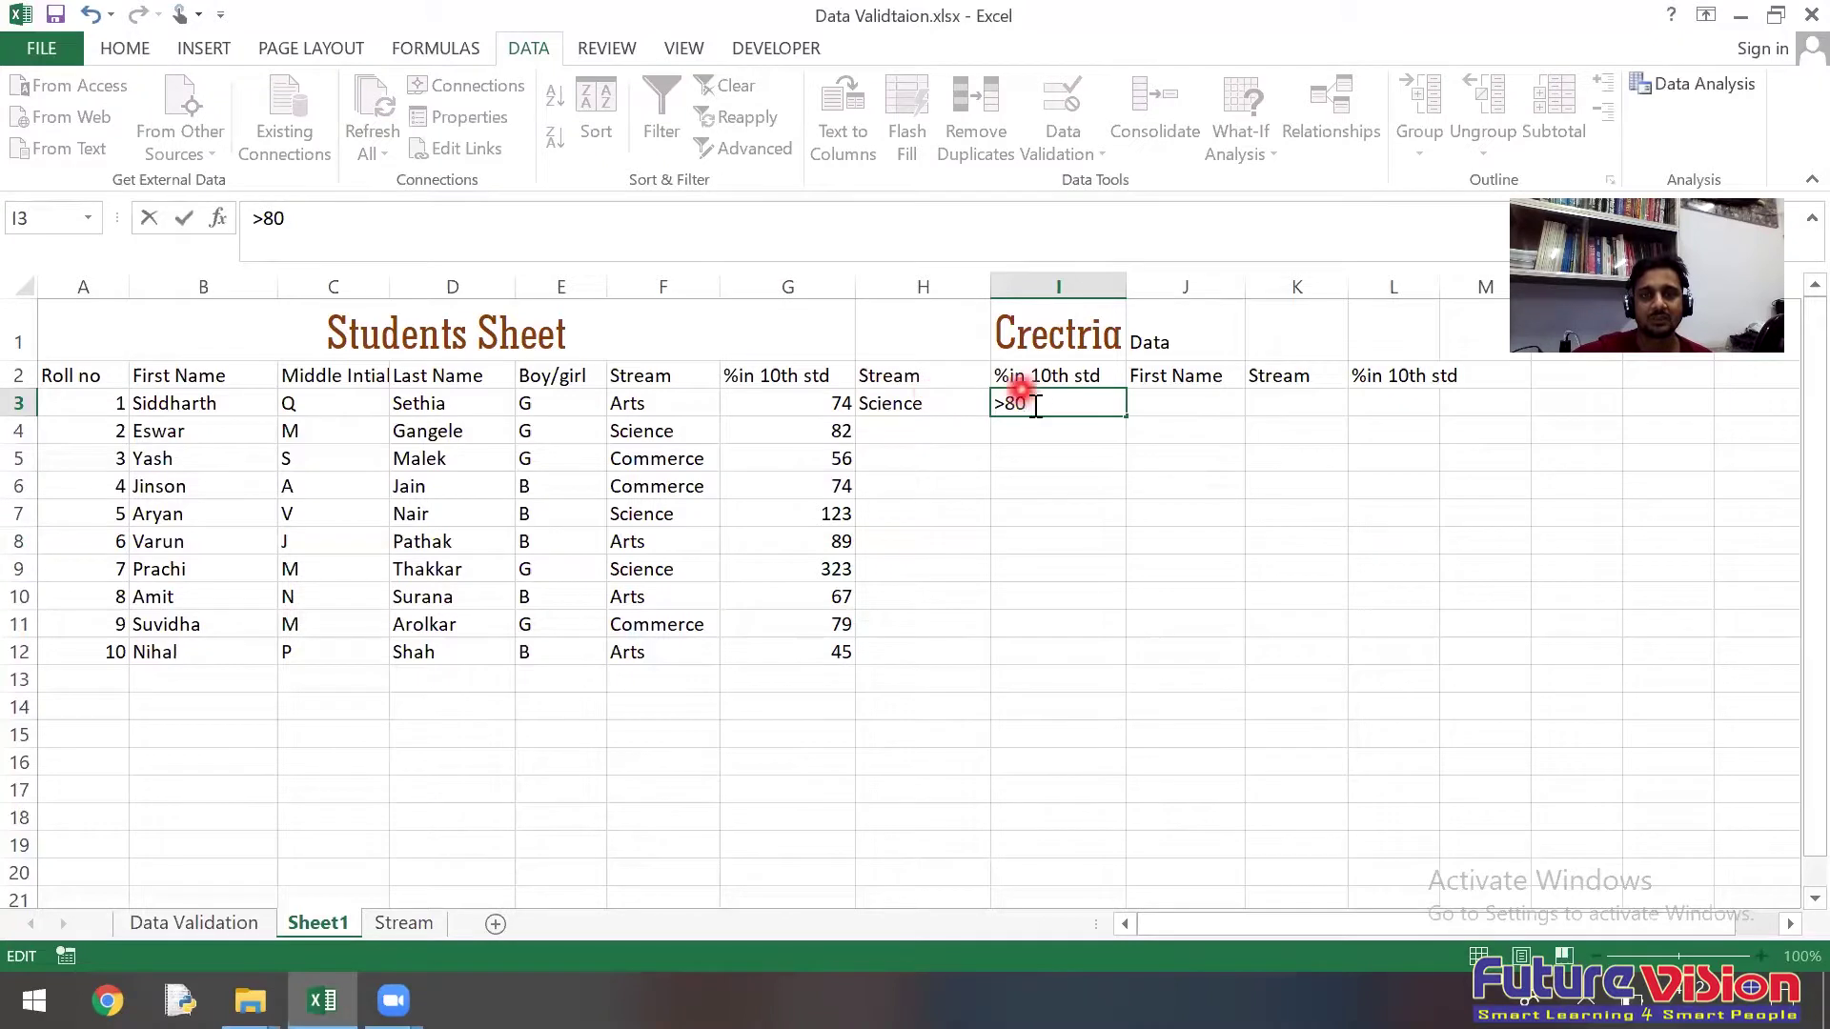
pyautogui.press('BackSpace')
pyautogui.press('BackSpace')
pyautogui.press('BackSpace')
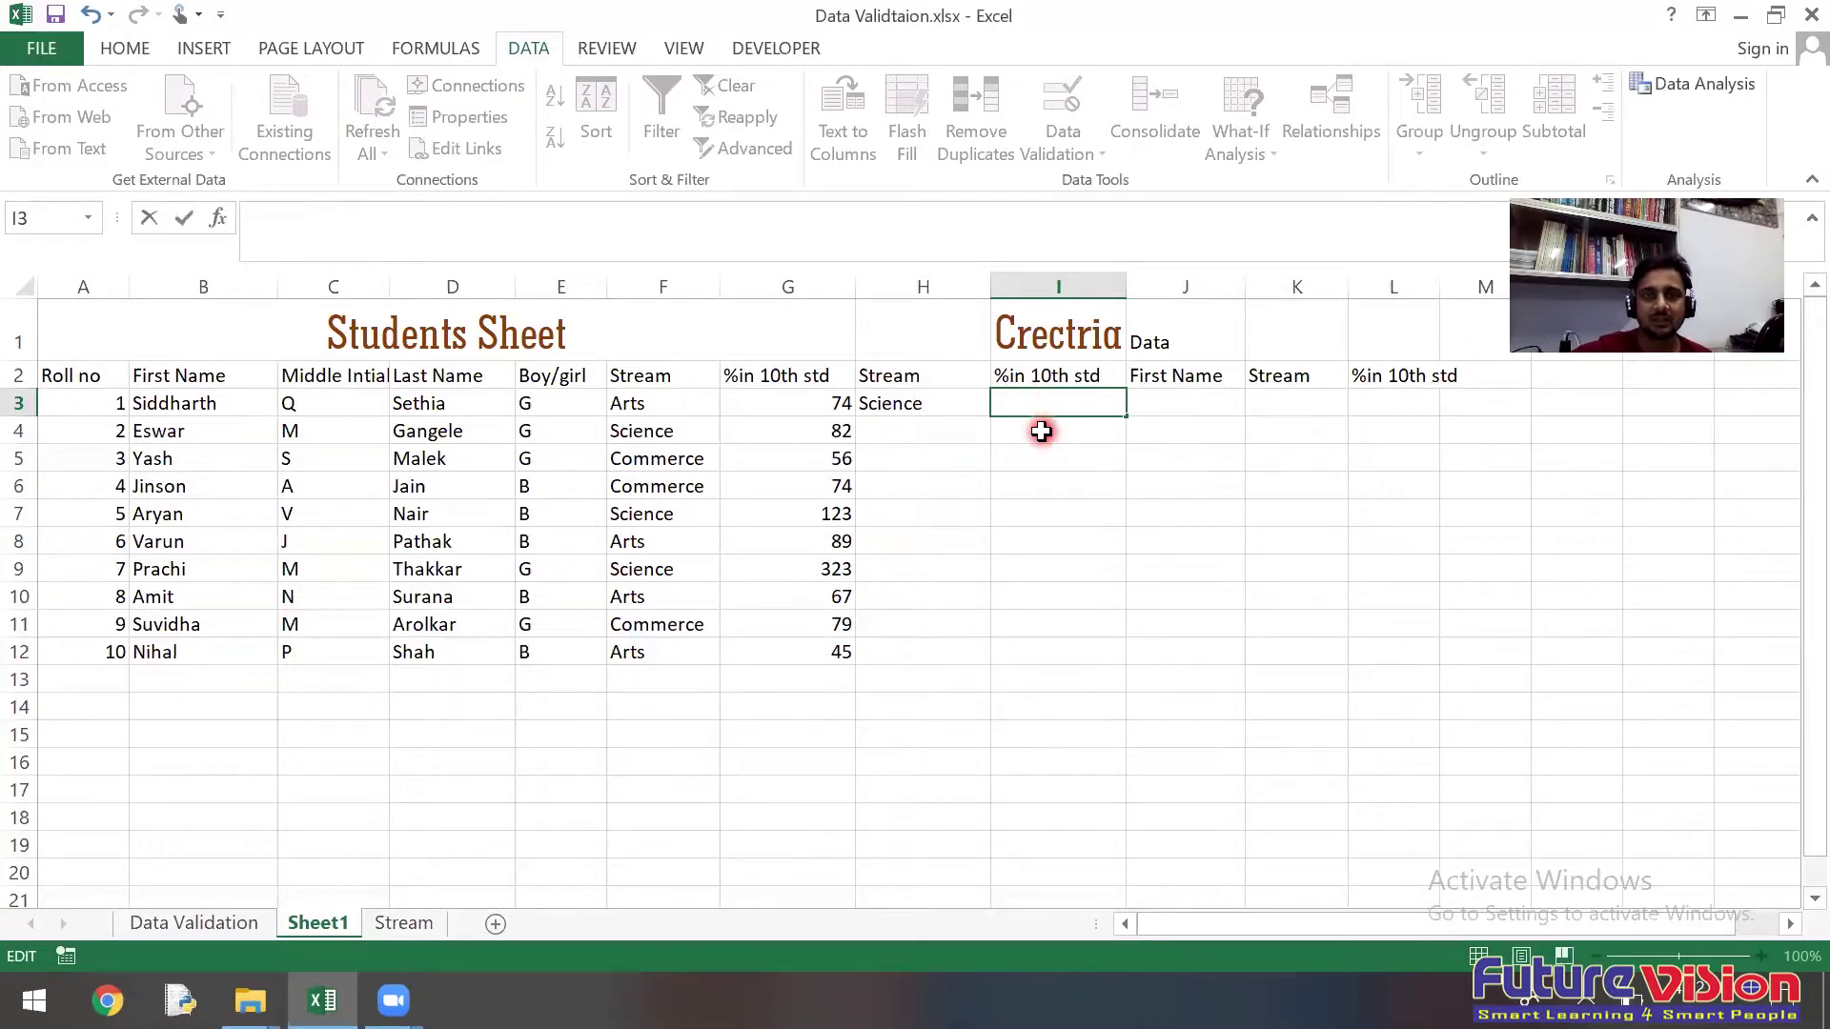
# Step: Enter the >80 criterion in I4, one row below Science
pyautogui.click(1041, 432)
pyautogui.write('>')
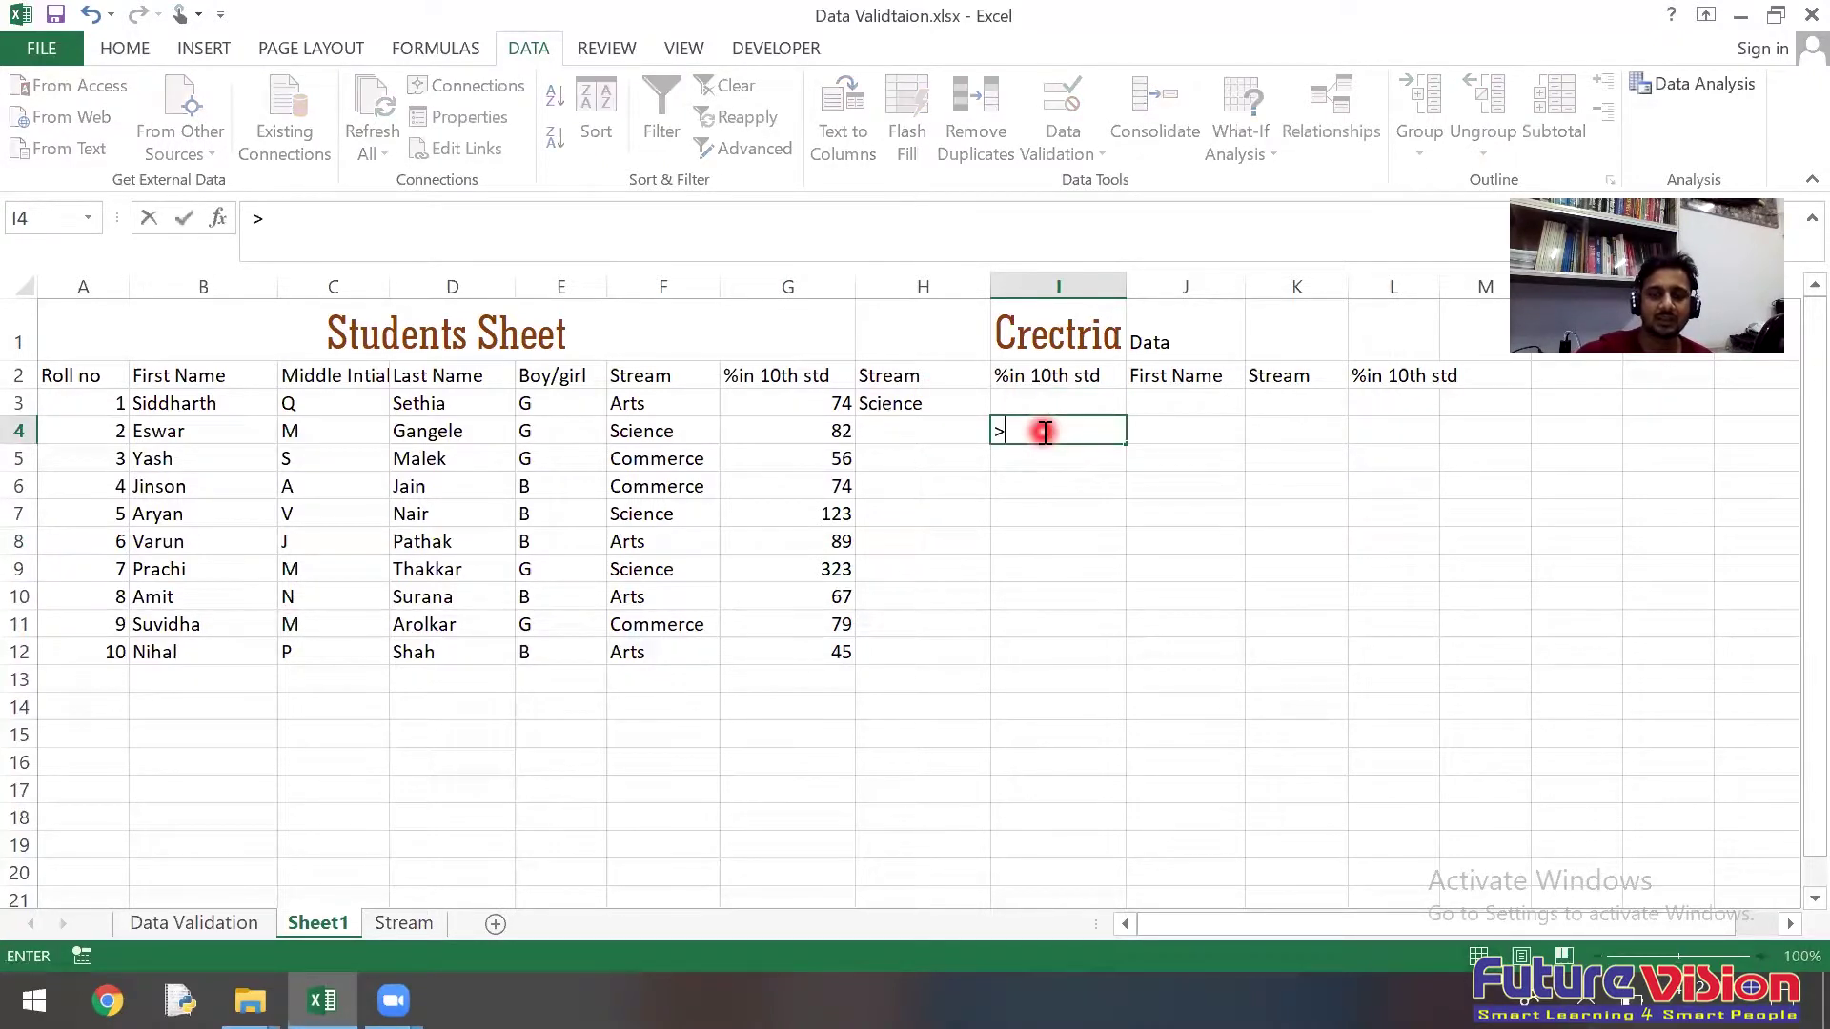
pyautogui.write('80')
pyautogui.click(972, 569)
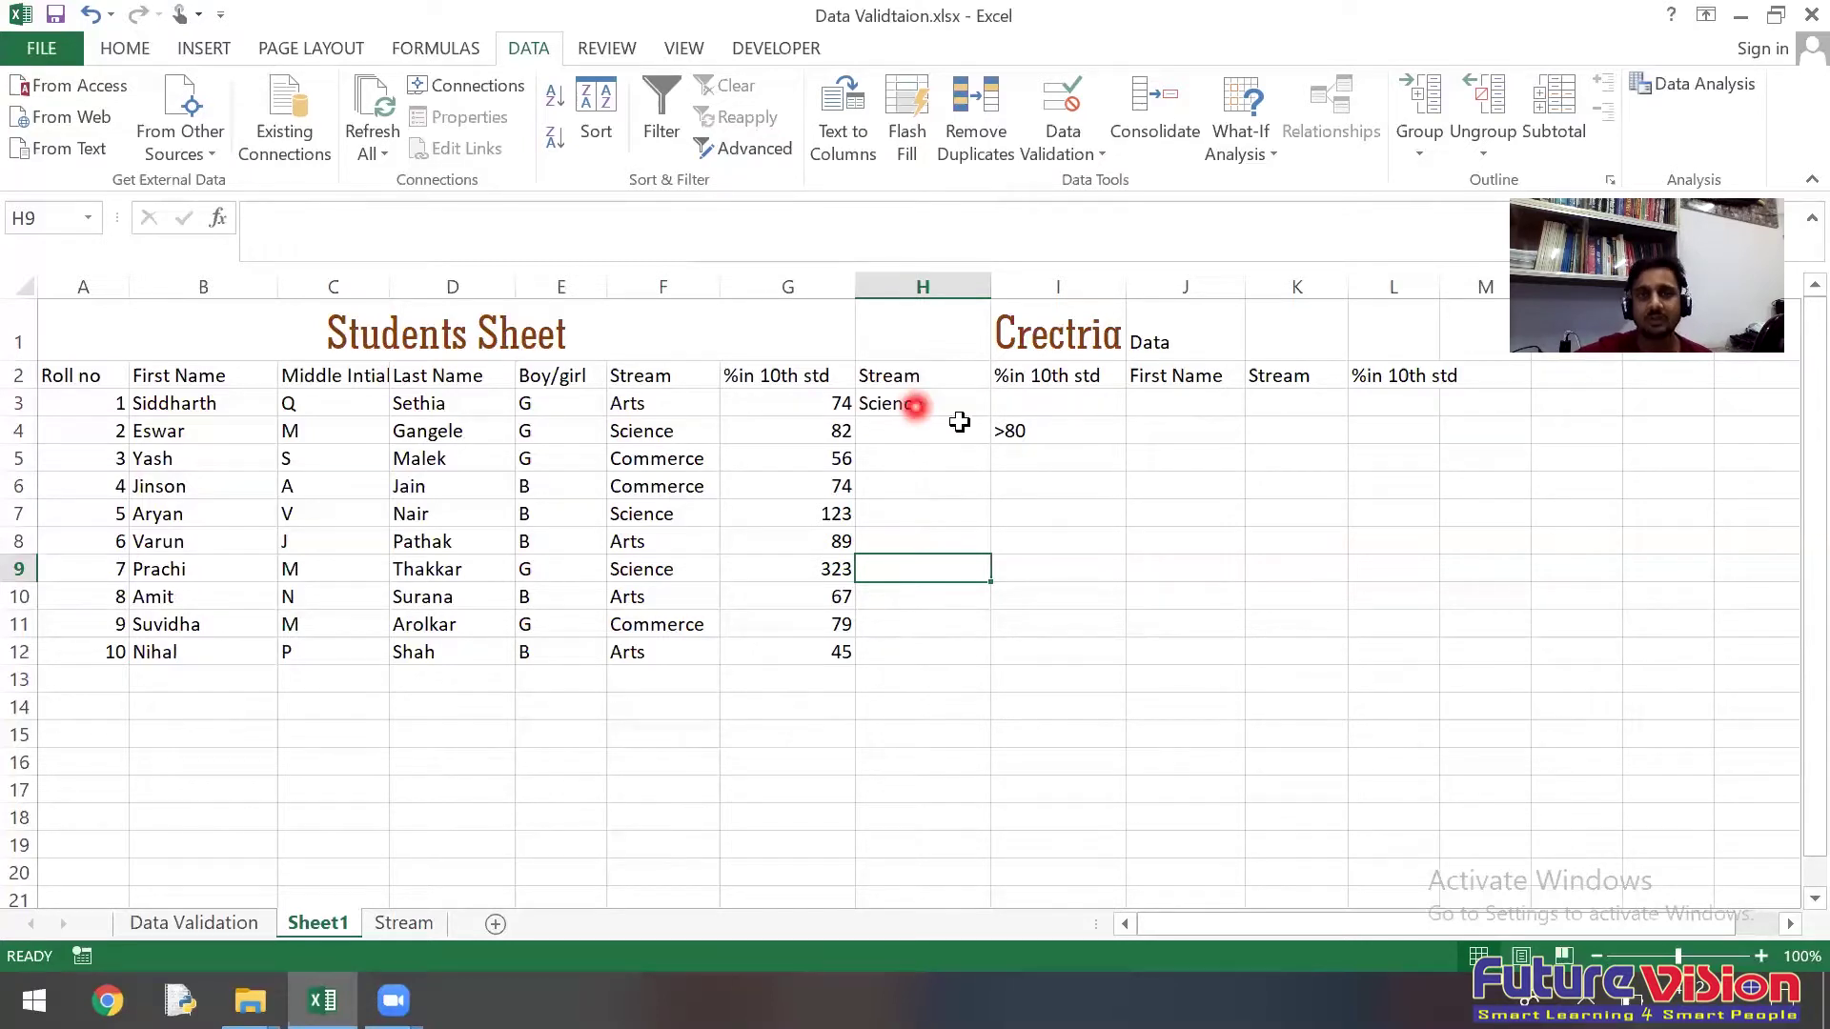
pyautogui.click(1045, 436)
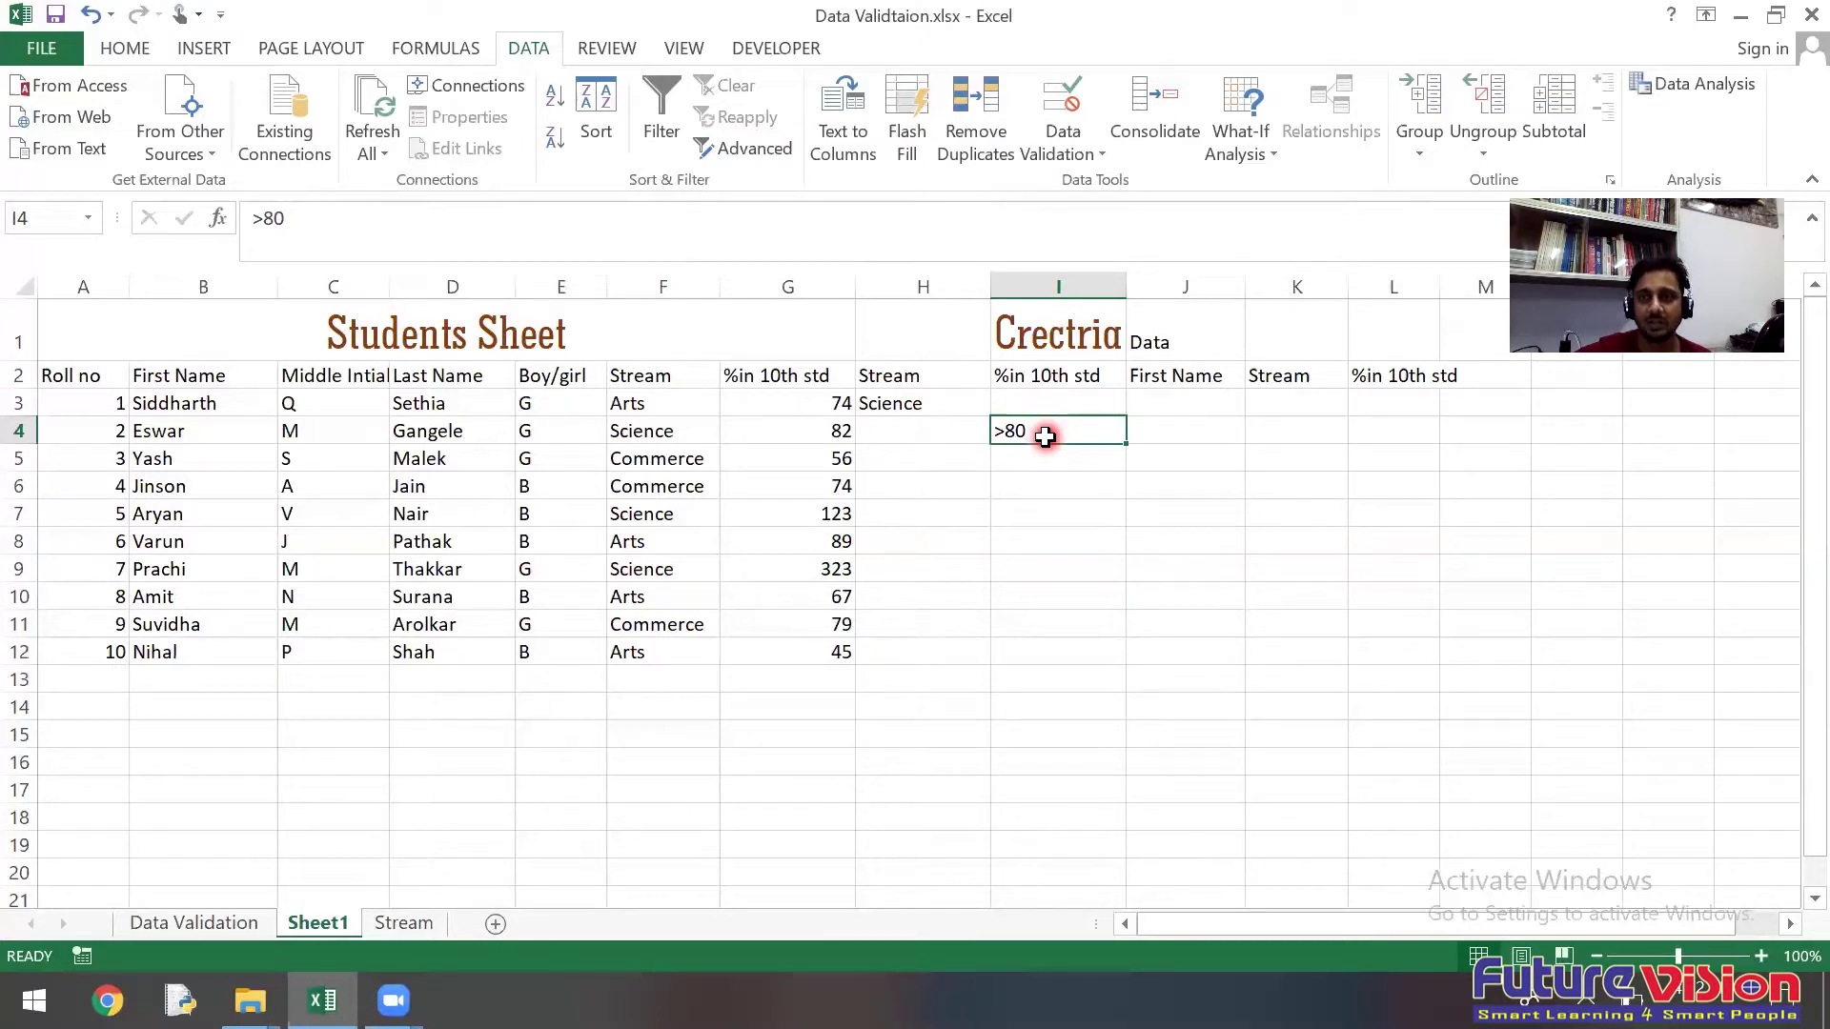
pyautogui.click(753, 143)
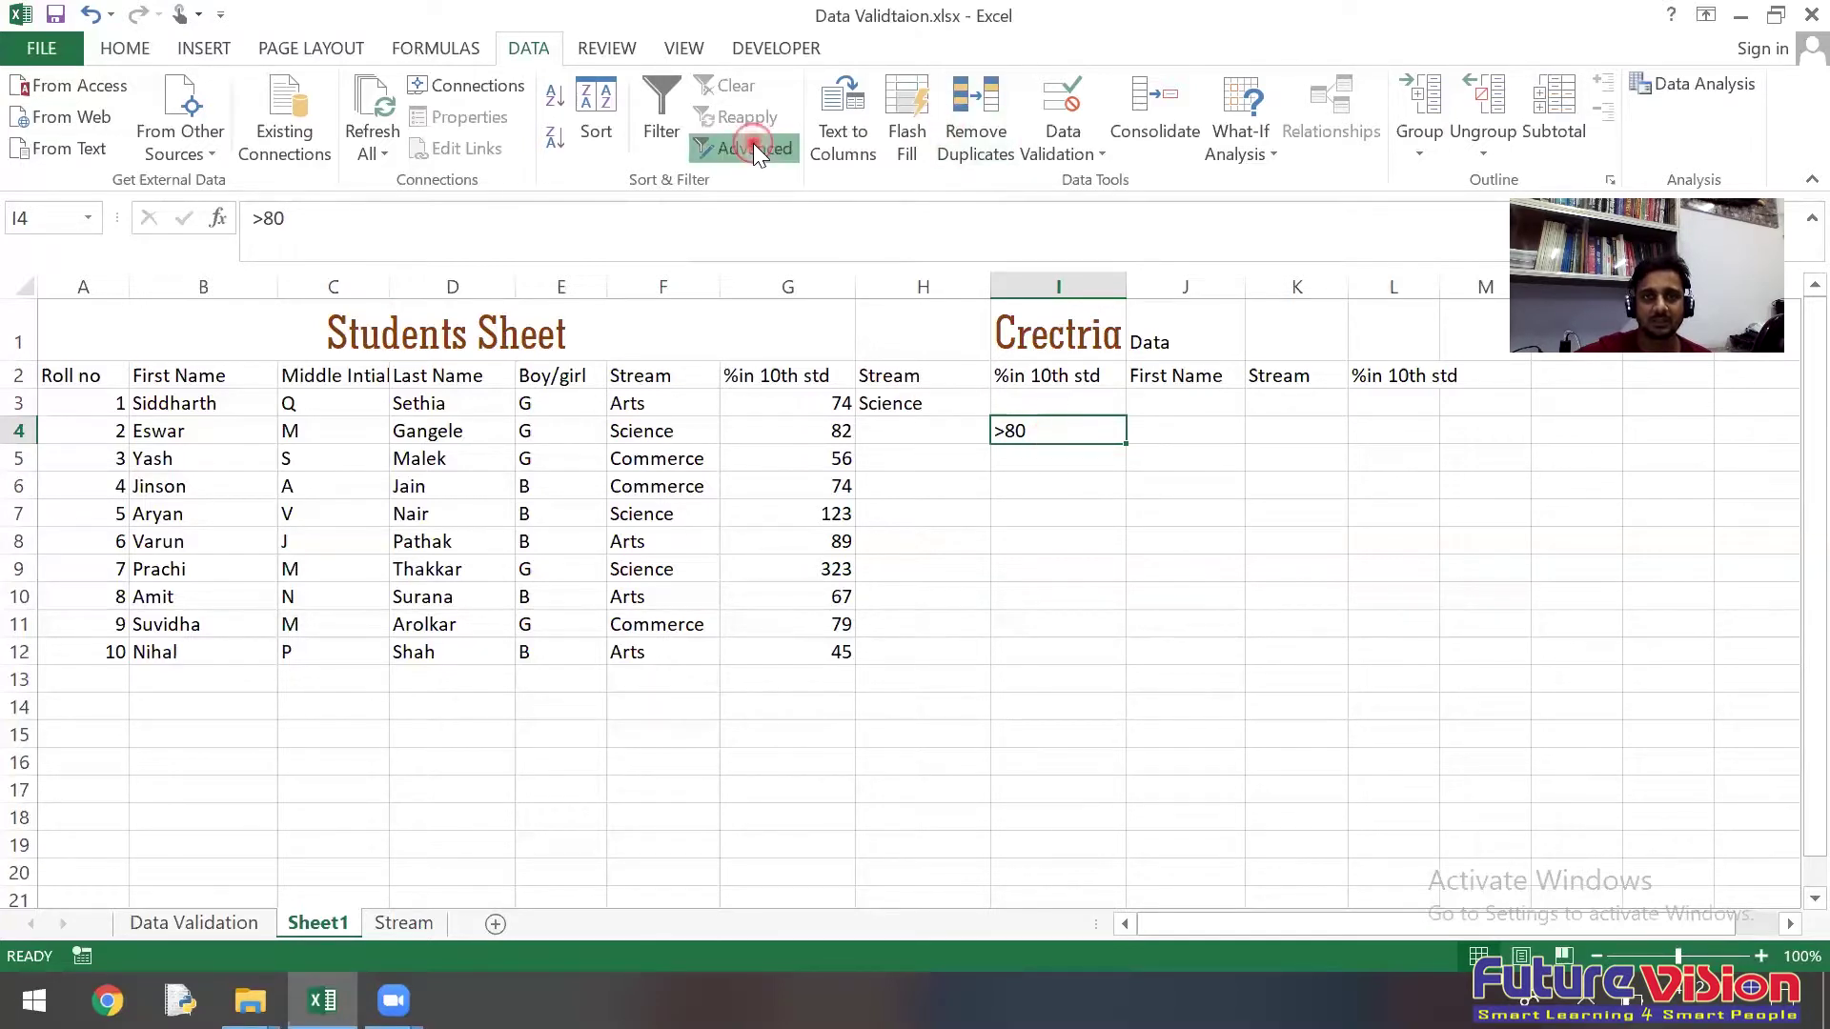
# Step: Rerun the Advanced Filter with criteria H2:I4 into J2:L2, extracting Eswar, Aryan, Varun and Prachi
pyautogui.click(1003, 621)
pyautogui.click(1197, 663)
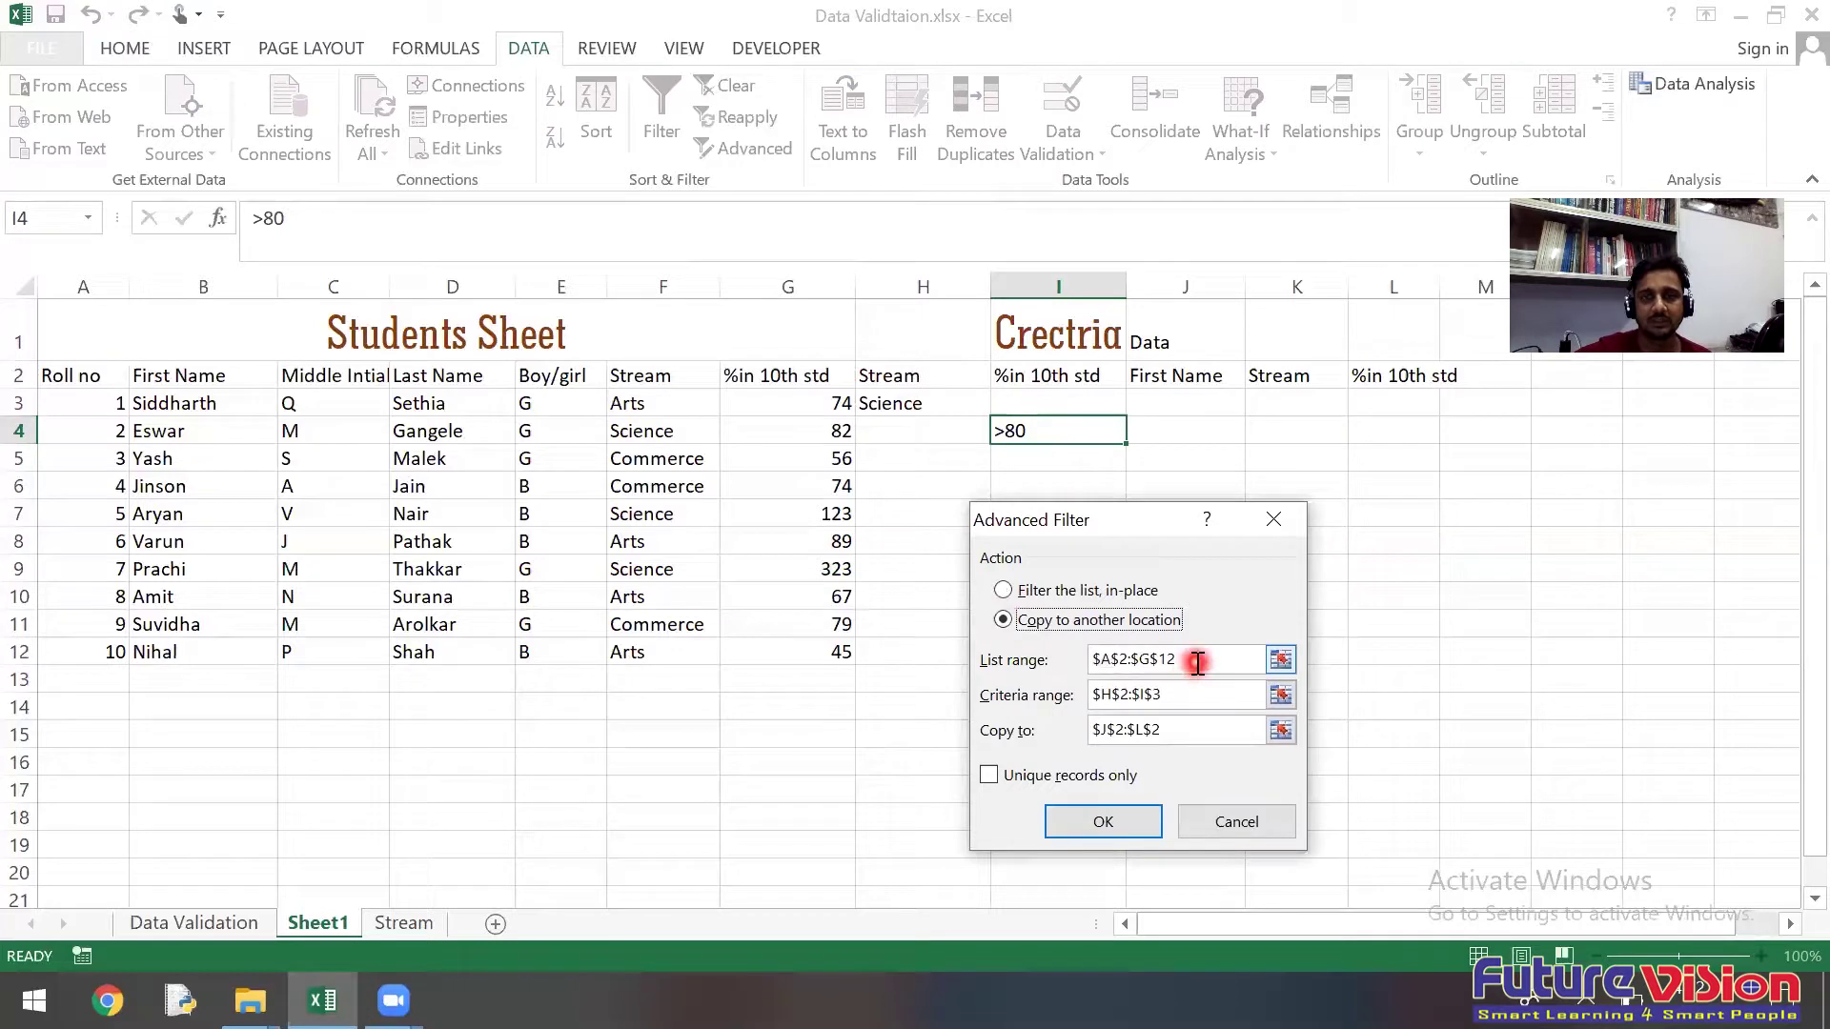
pyautogui.click(1181, 698)
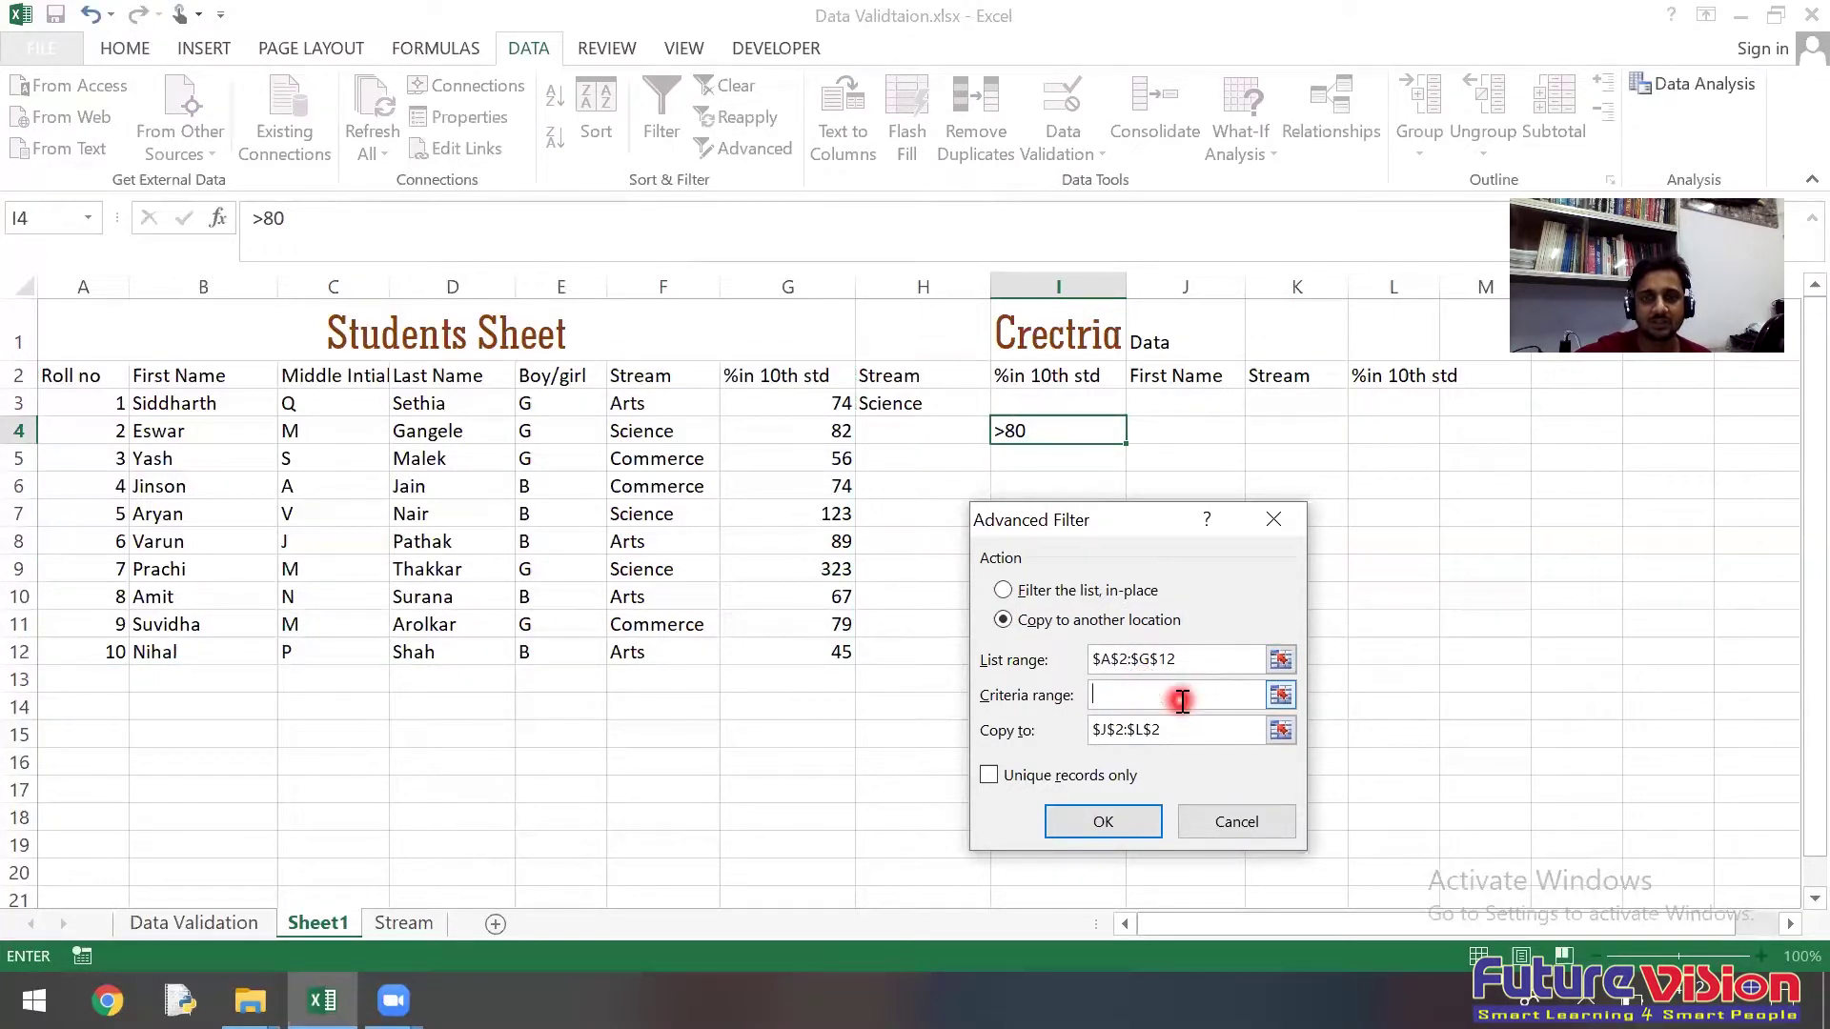
pyautogui.moveTo(913, 374)
pyautogui.mouseDown()
pyautogui.moveTo(1036, 379)
pyautogui.moveTo(1046, 430)
pyautogui.mouseUp()
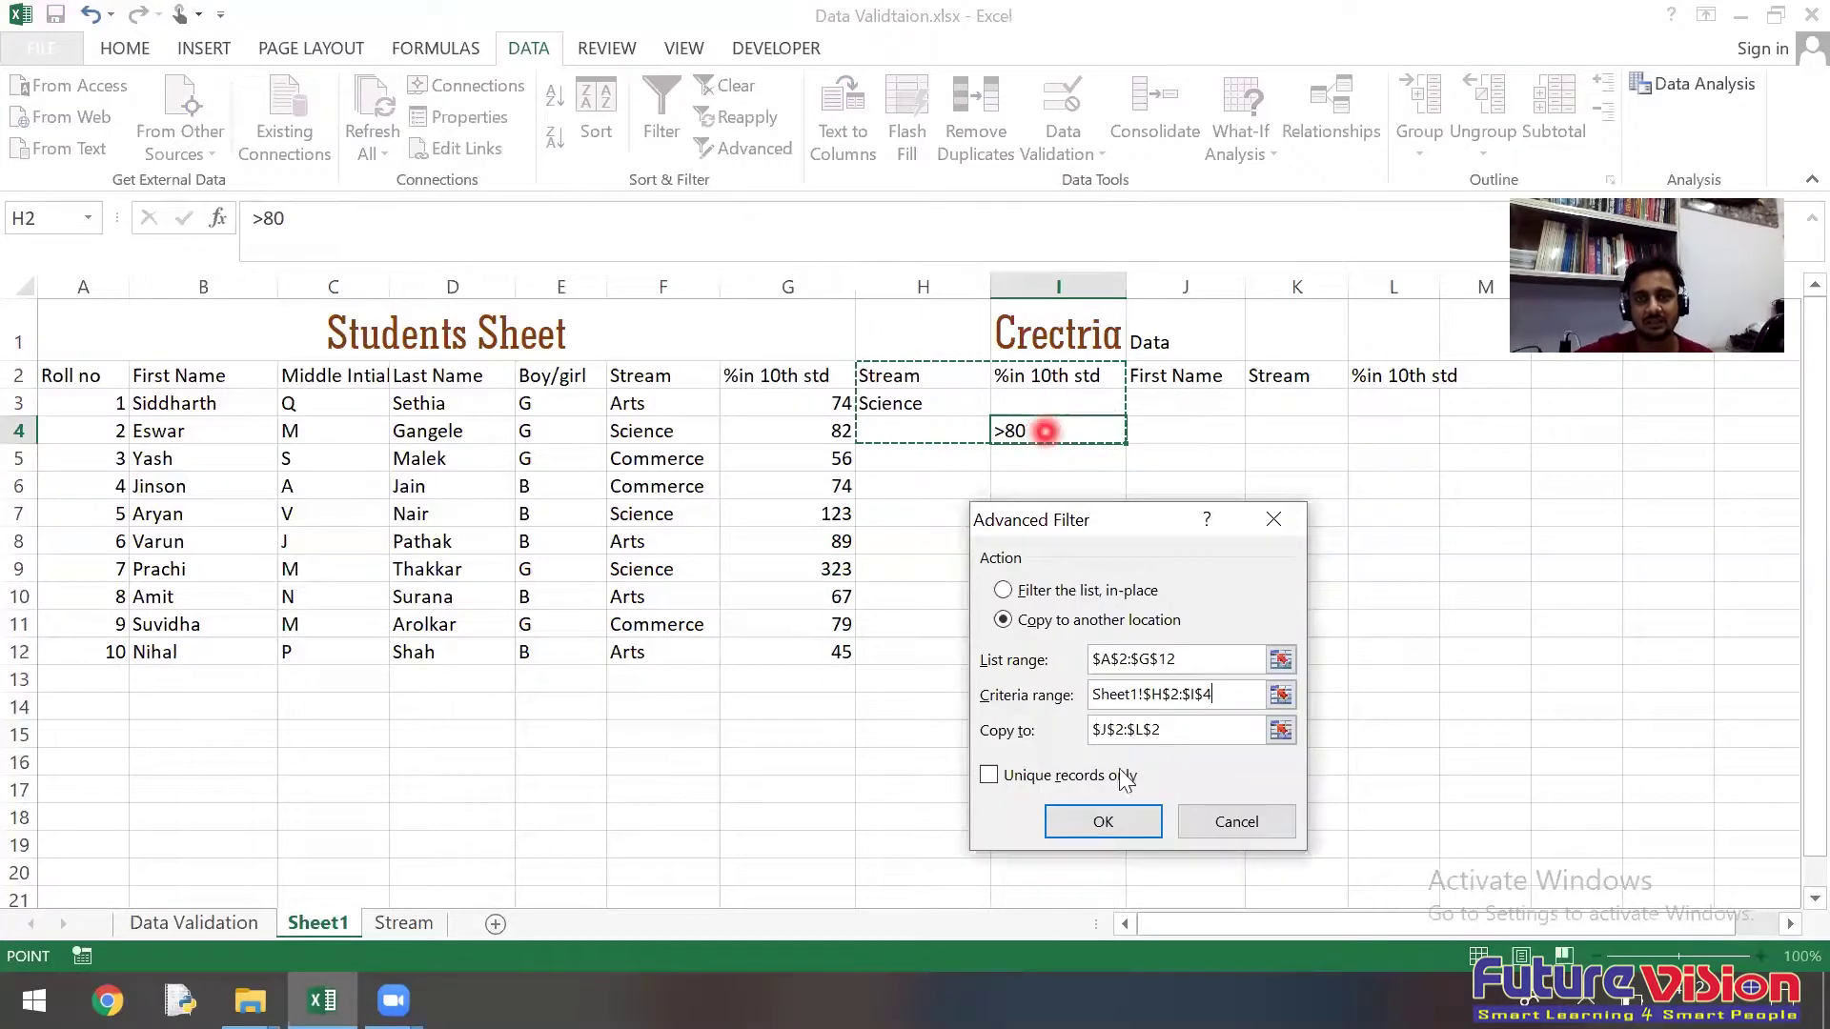
pyautogui.click(1206, 730)
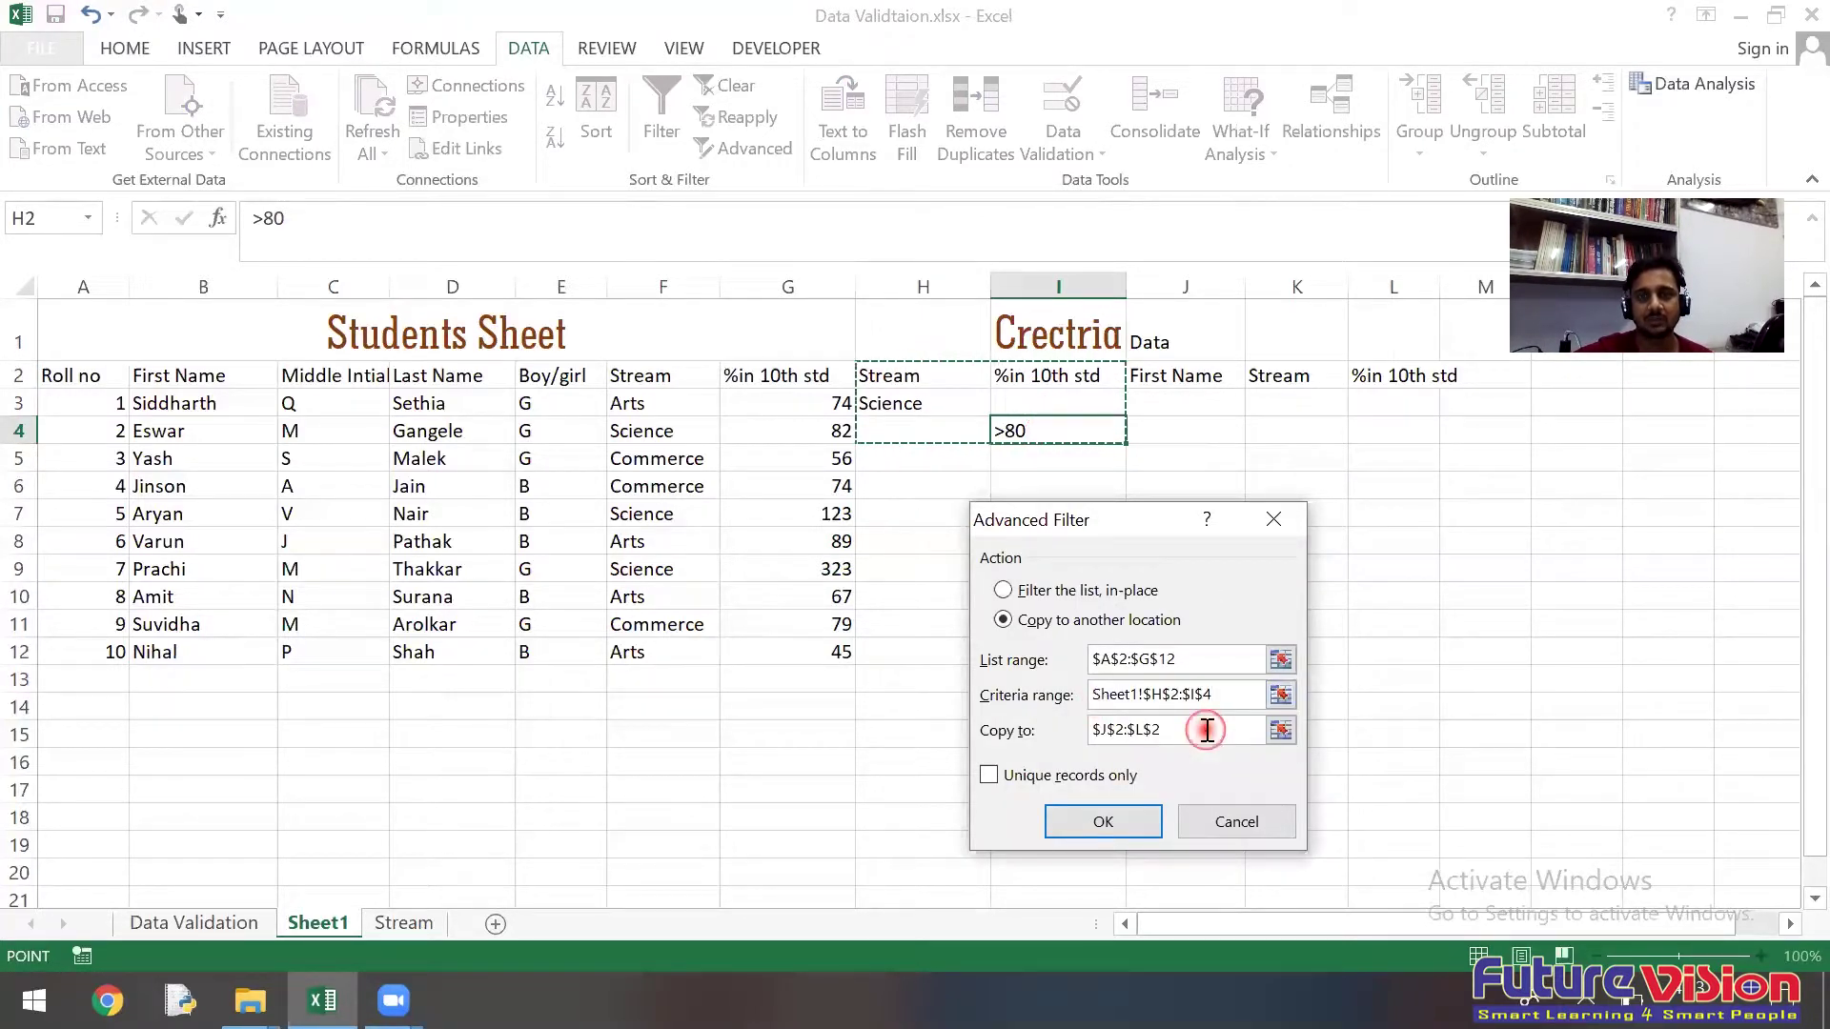
pyautogui.click(1108, 836)
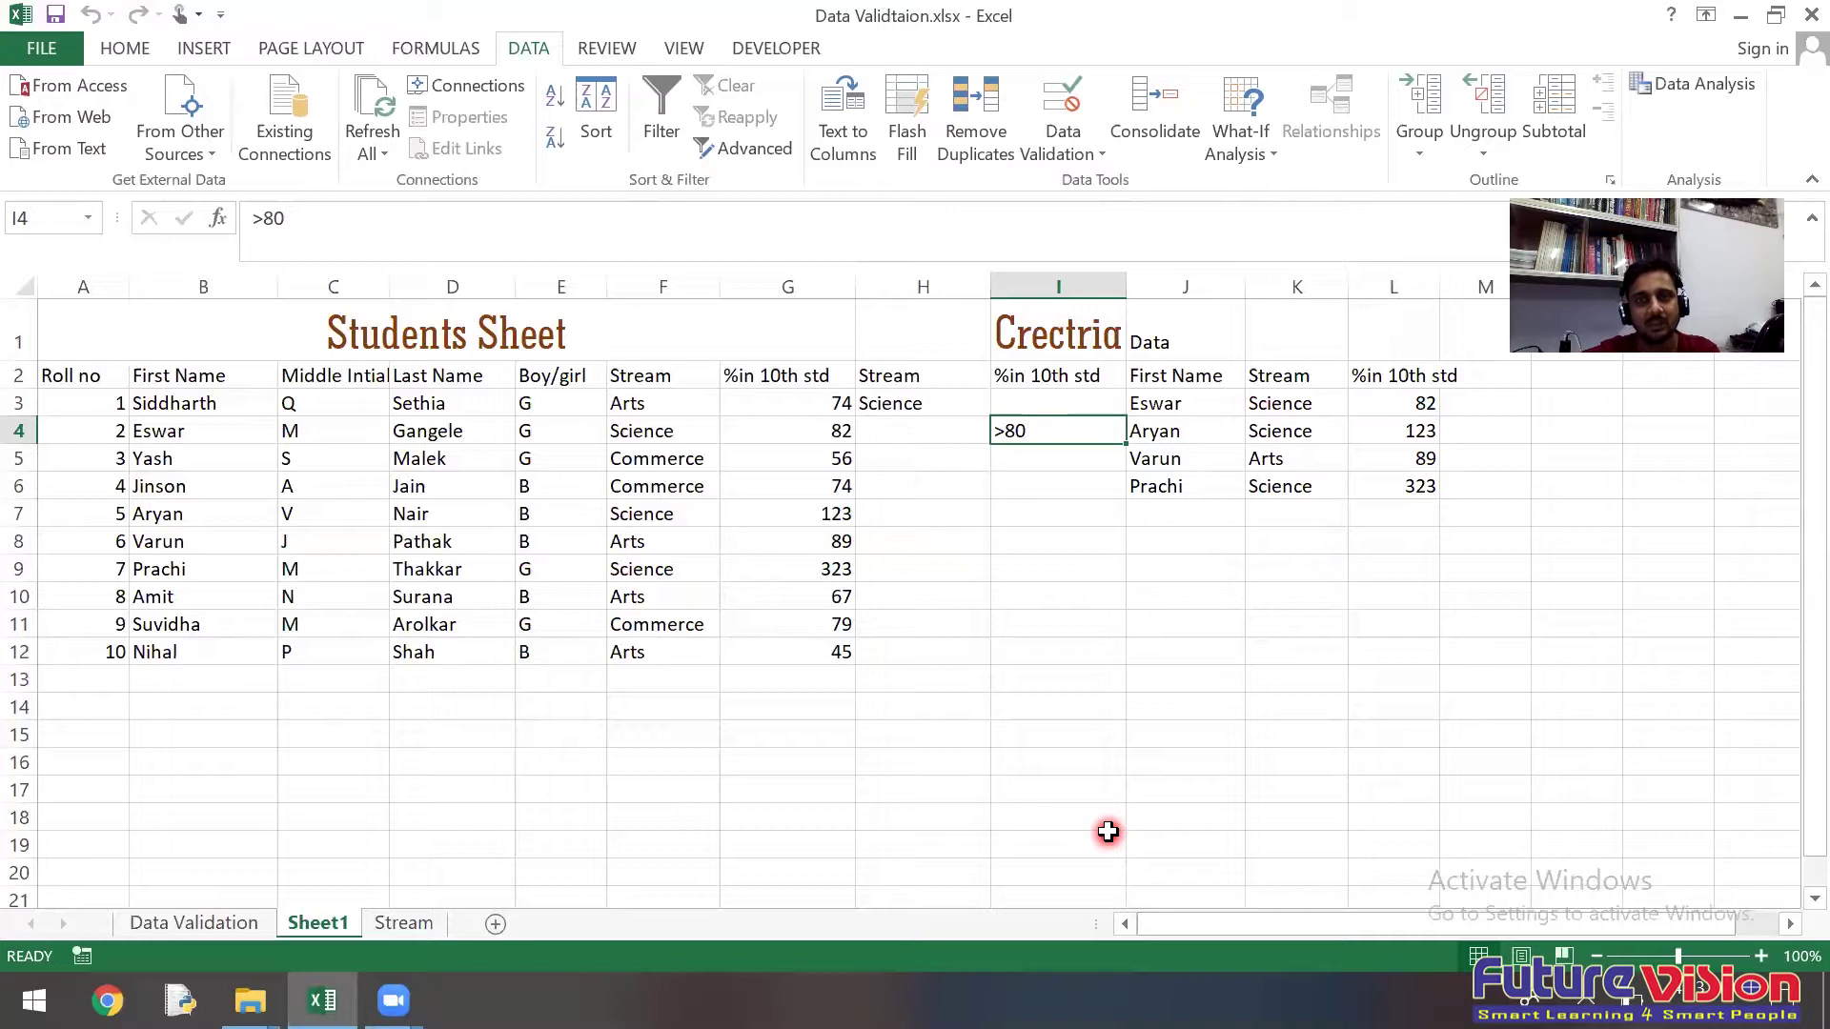
pyautogui.click(1150, 644)
# Step: Set criteria pairs Science with >90 and Commerce with >69 in H3:I4
pyautogui.click(1057, 476)
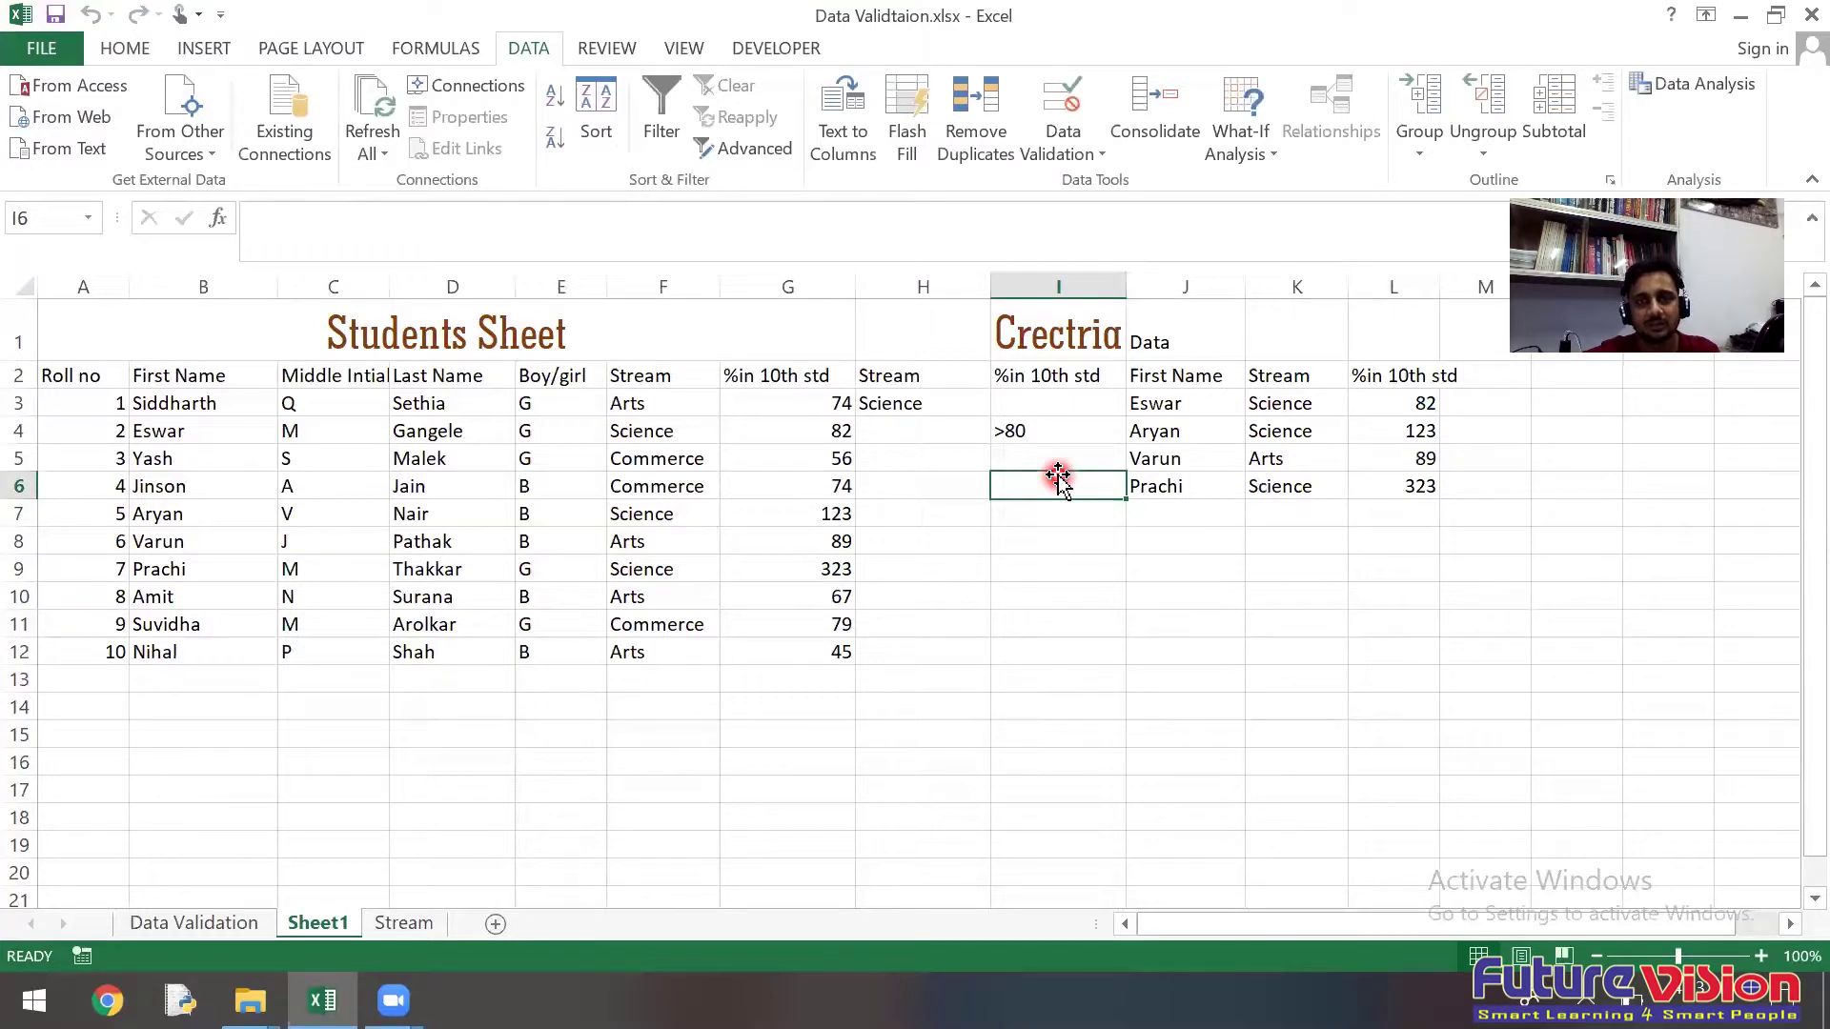
pyautogui.click(917, 621)
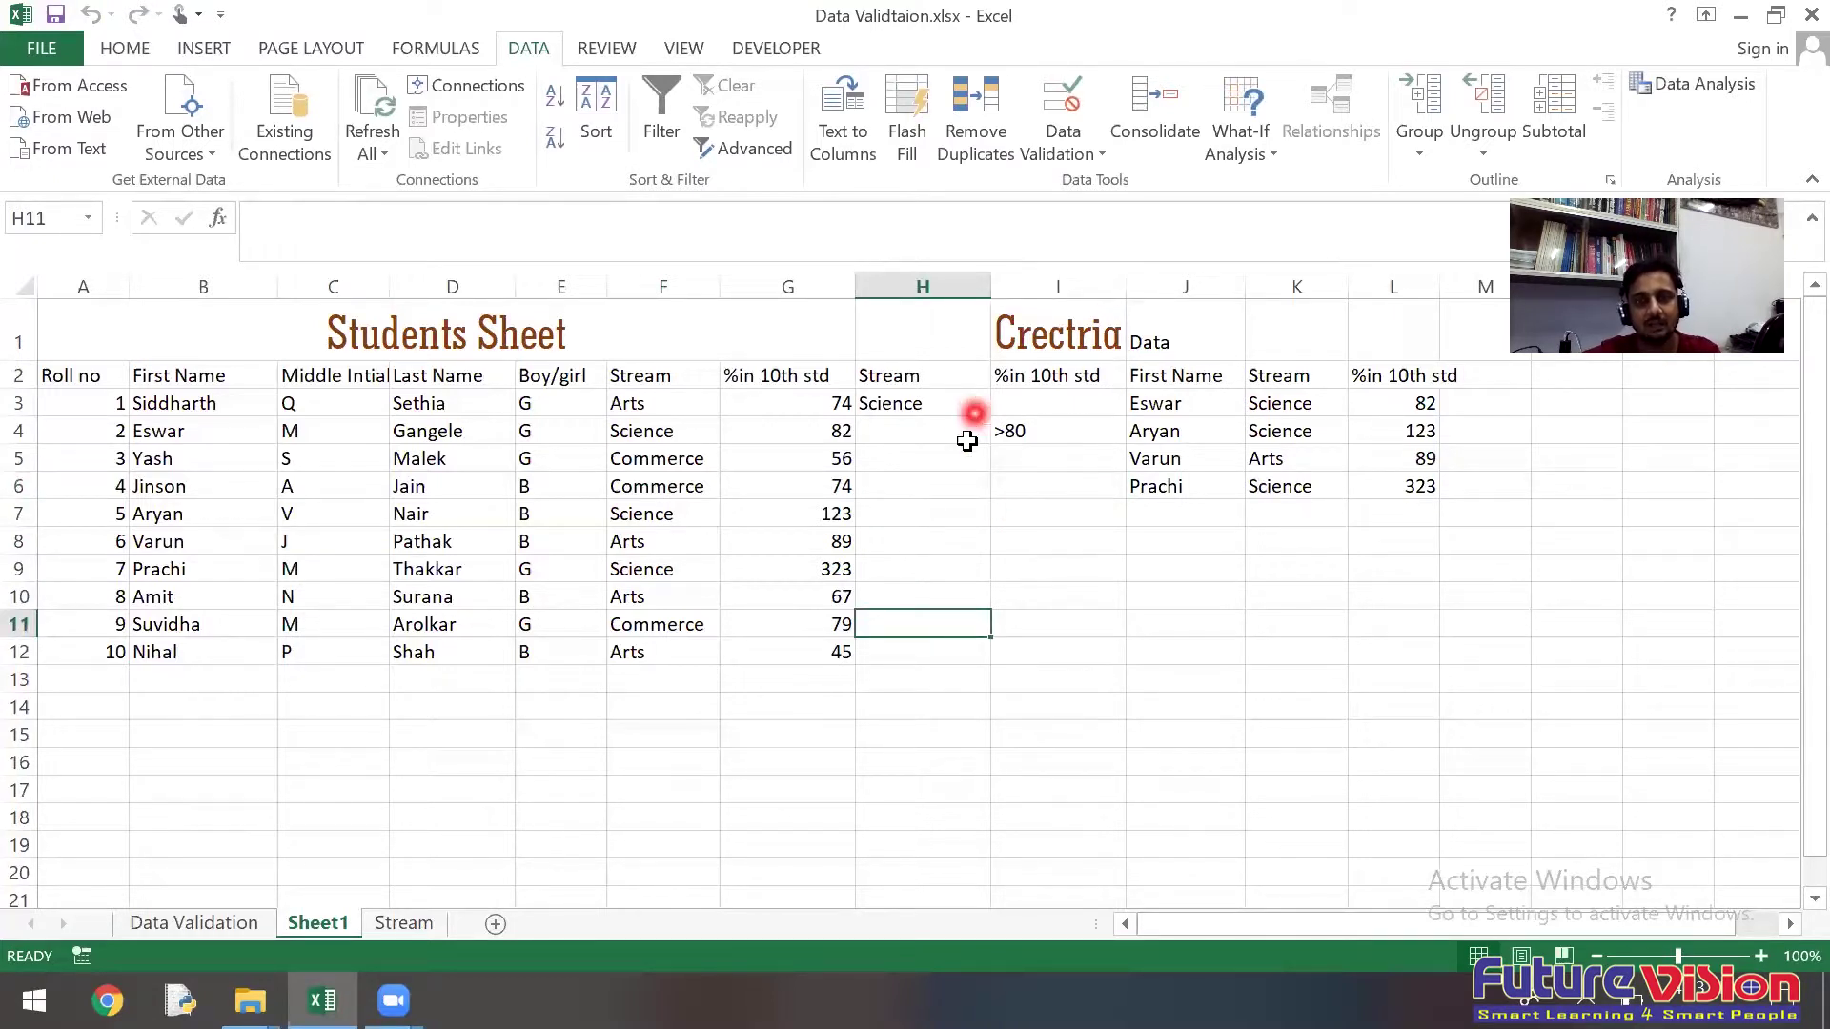
pyautogui.click(1023, 407)
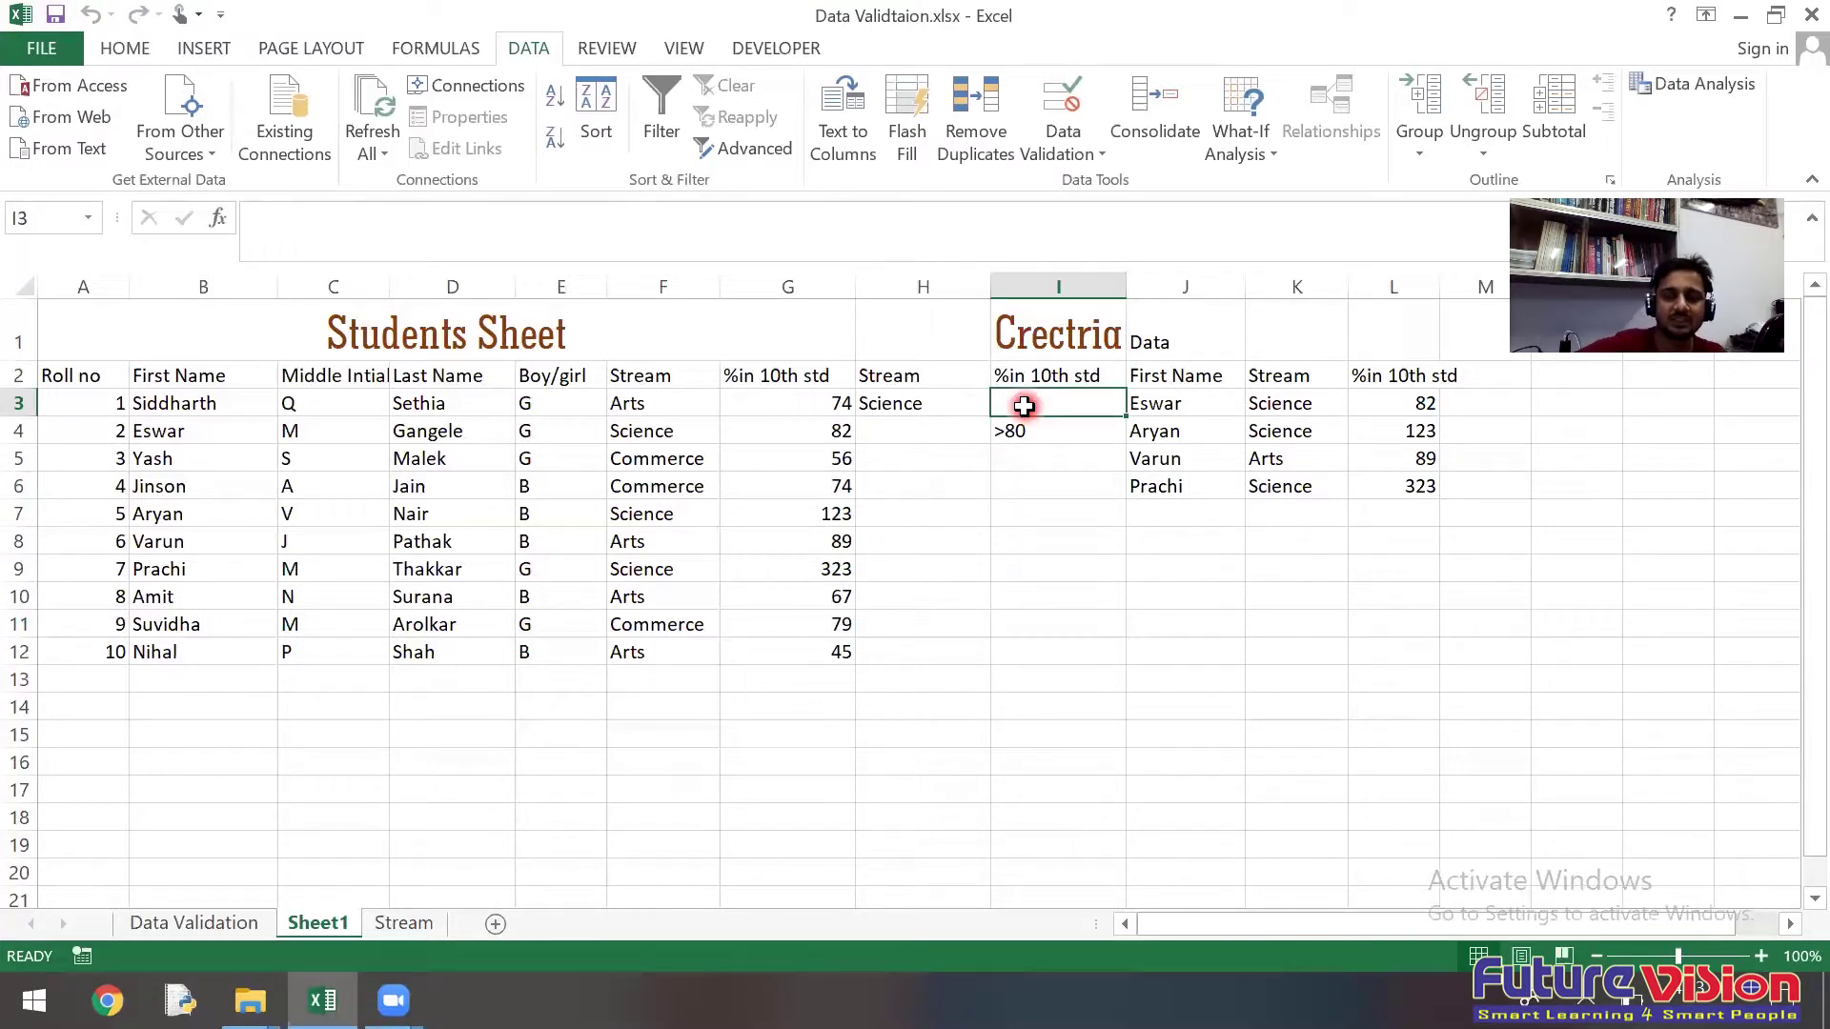
pyautogui.write('>8')
pyautogui.write('0')
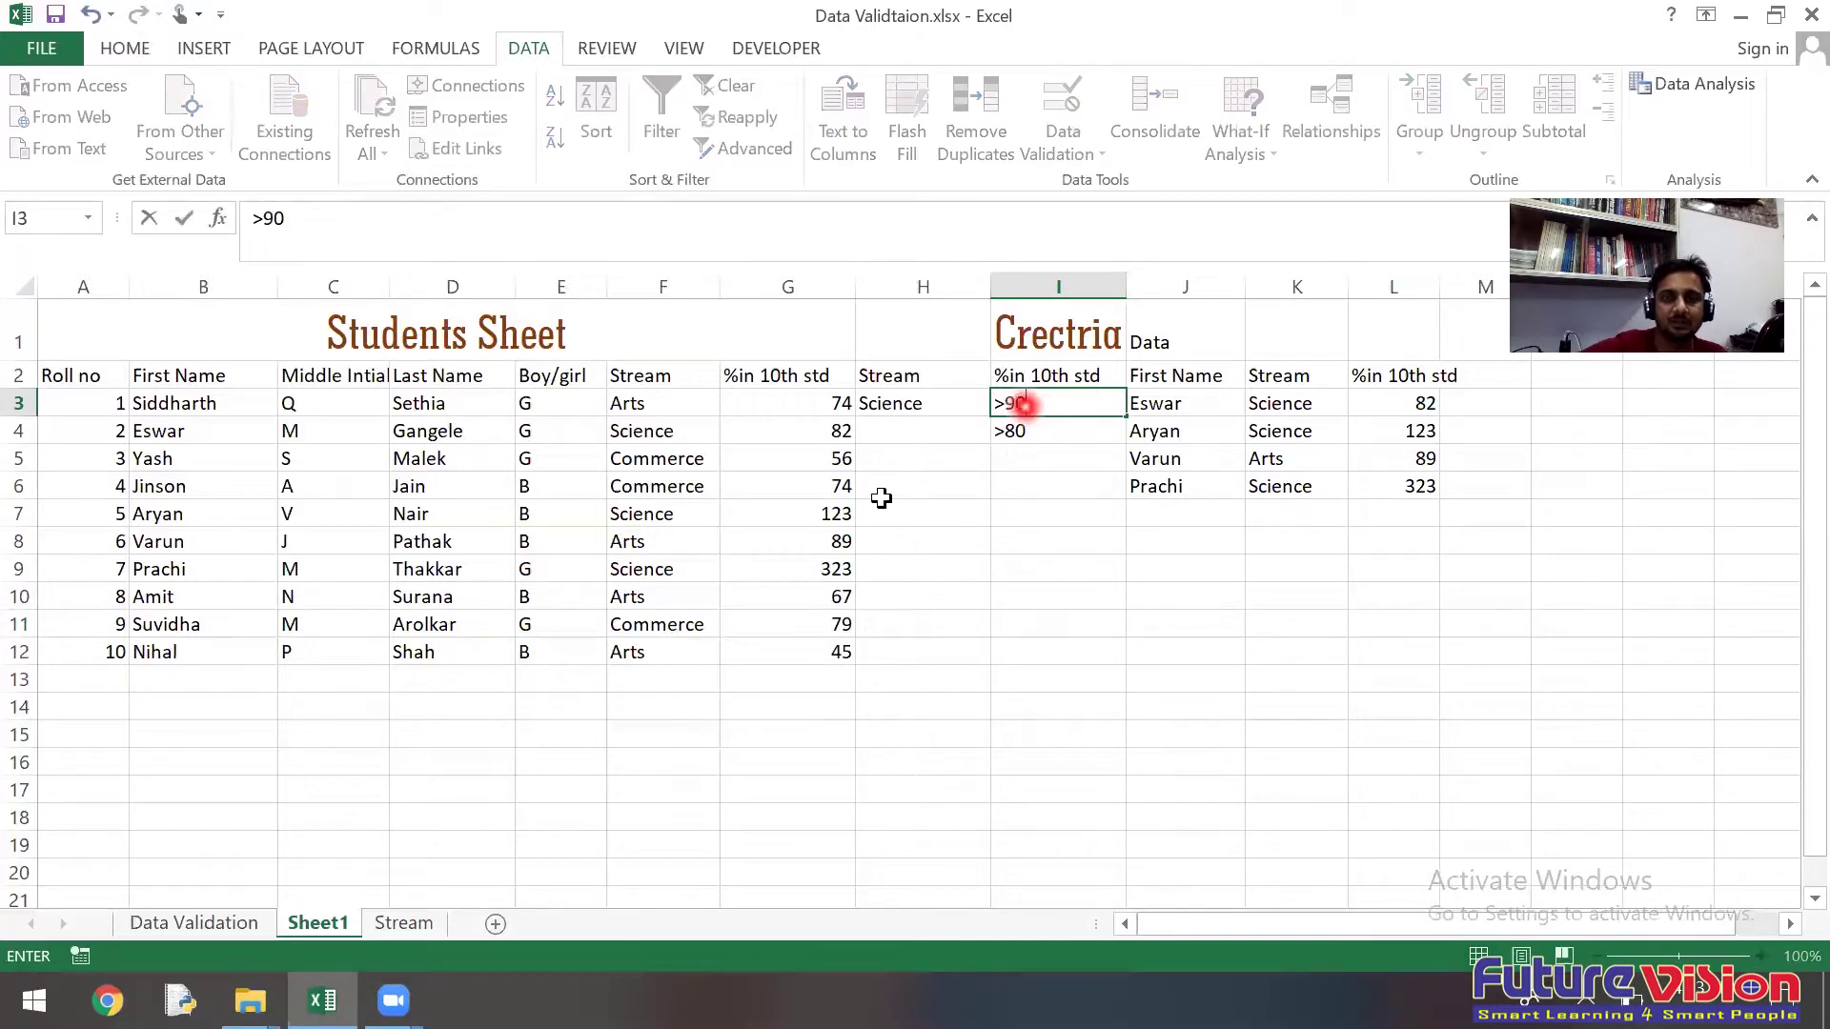
pyautogui.click(926, 433)
pyautogui.write('C')
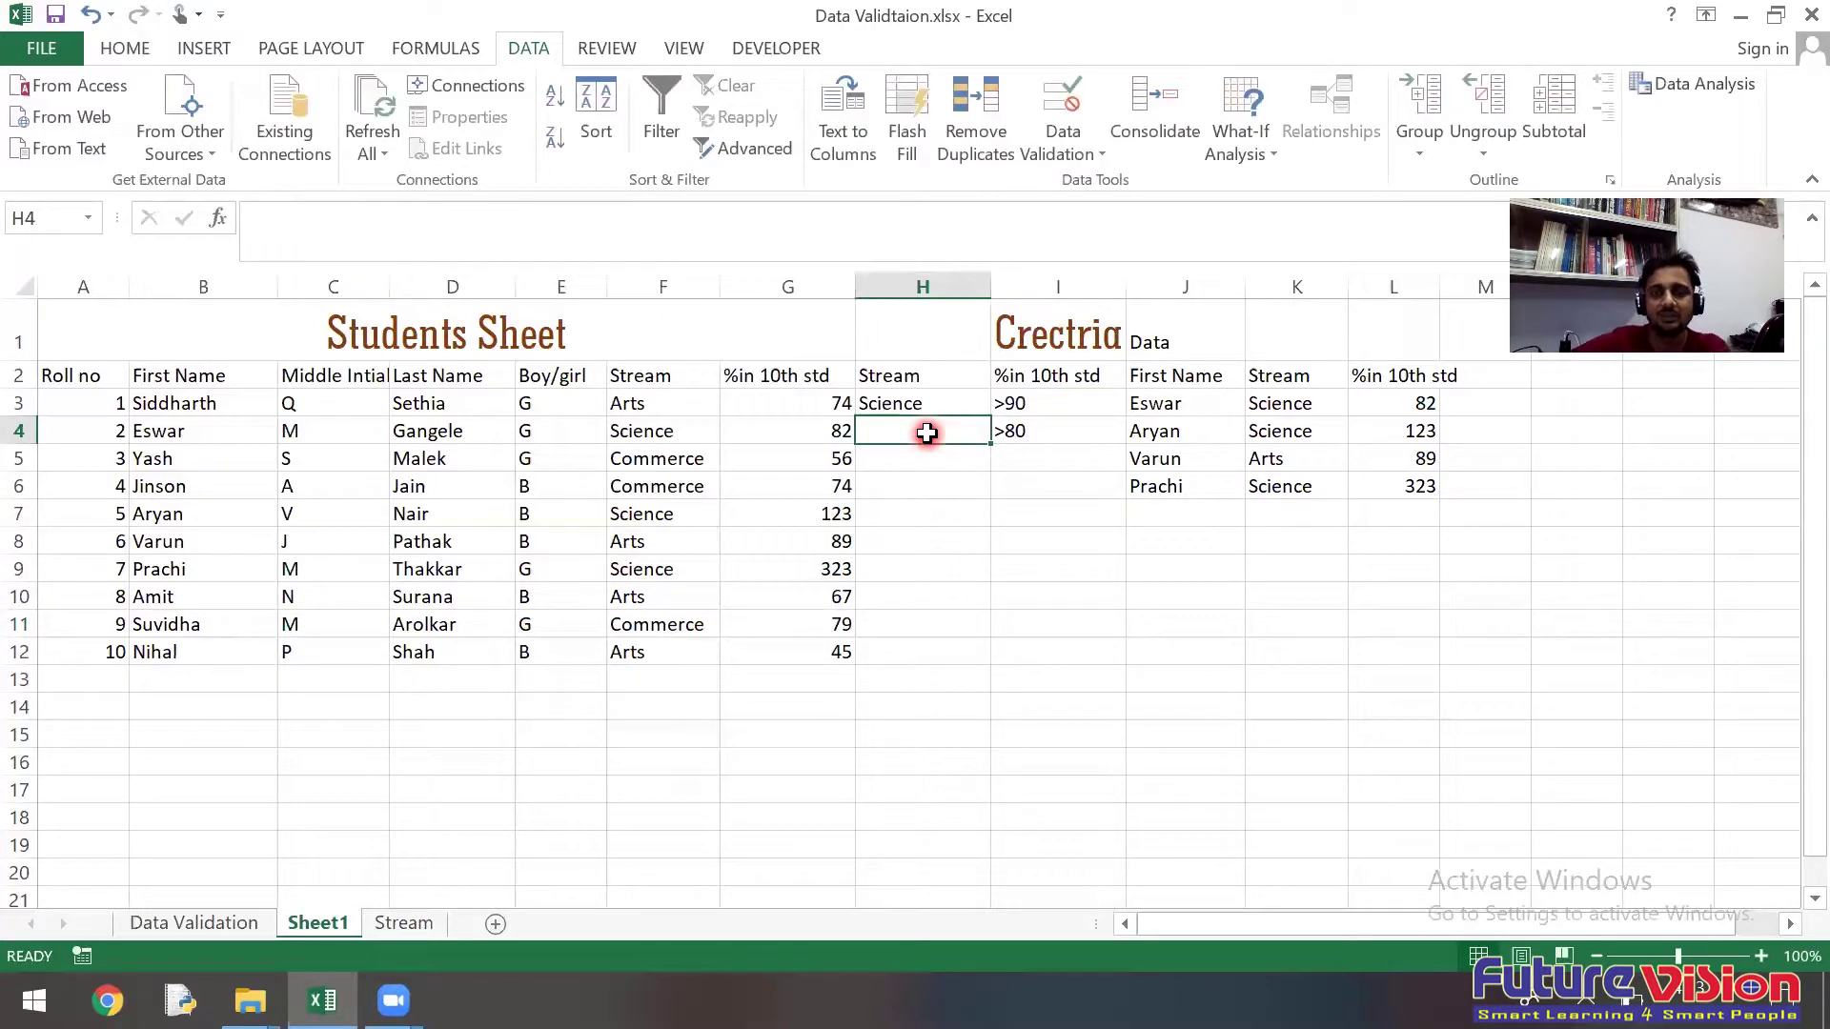
pyautogui.write('ommerce')
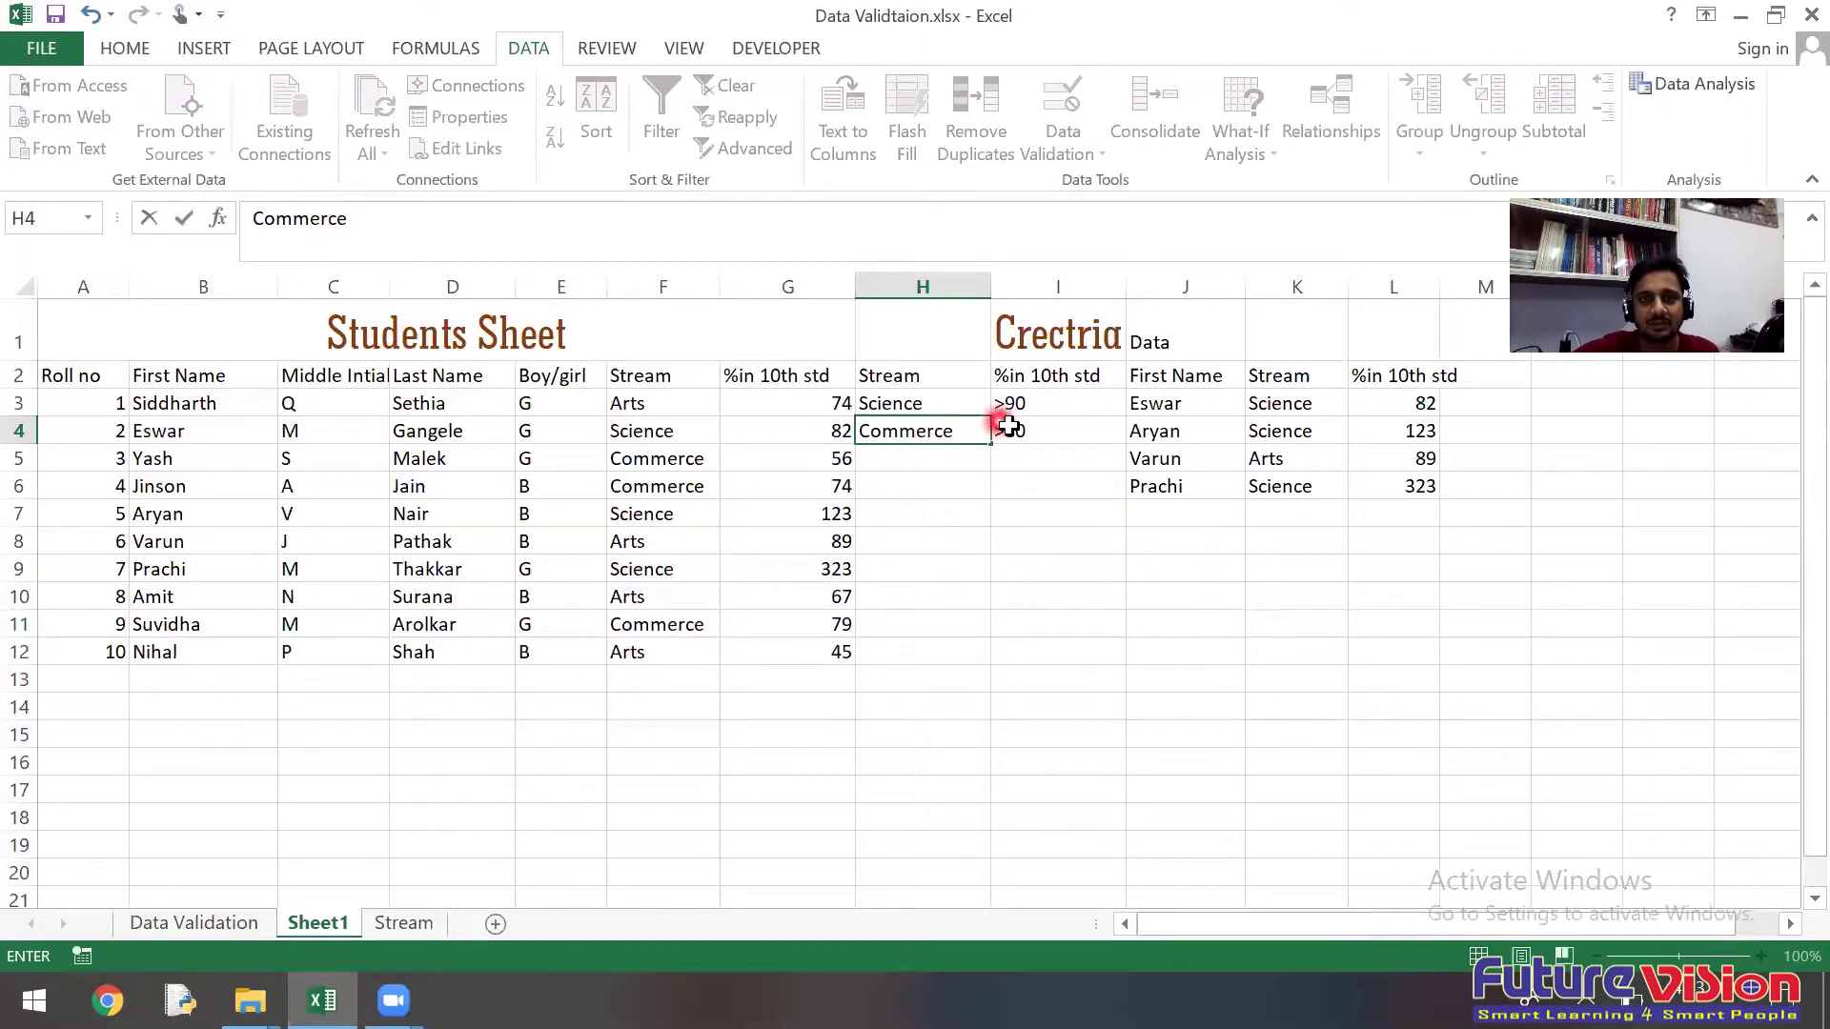
pyautogui.click(1038, 432)
pyautogui.doubleClick(1041, 433)
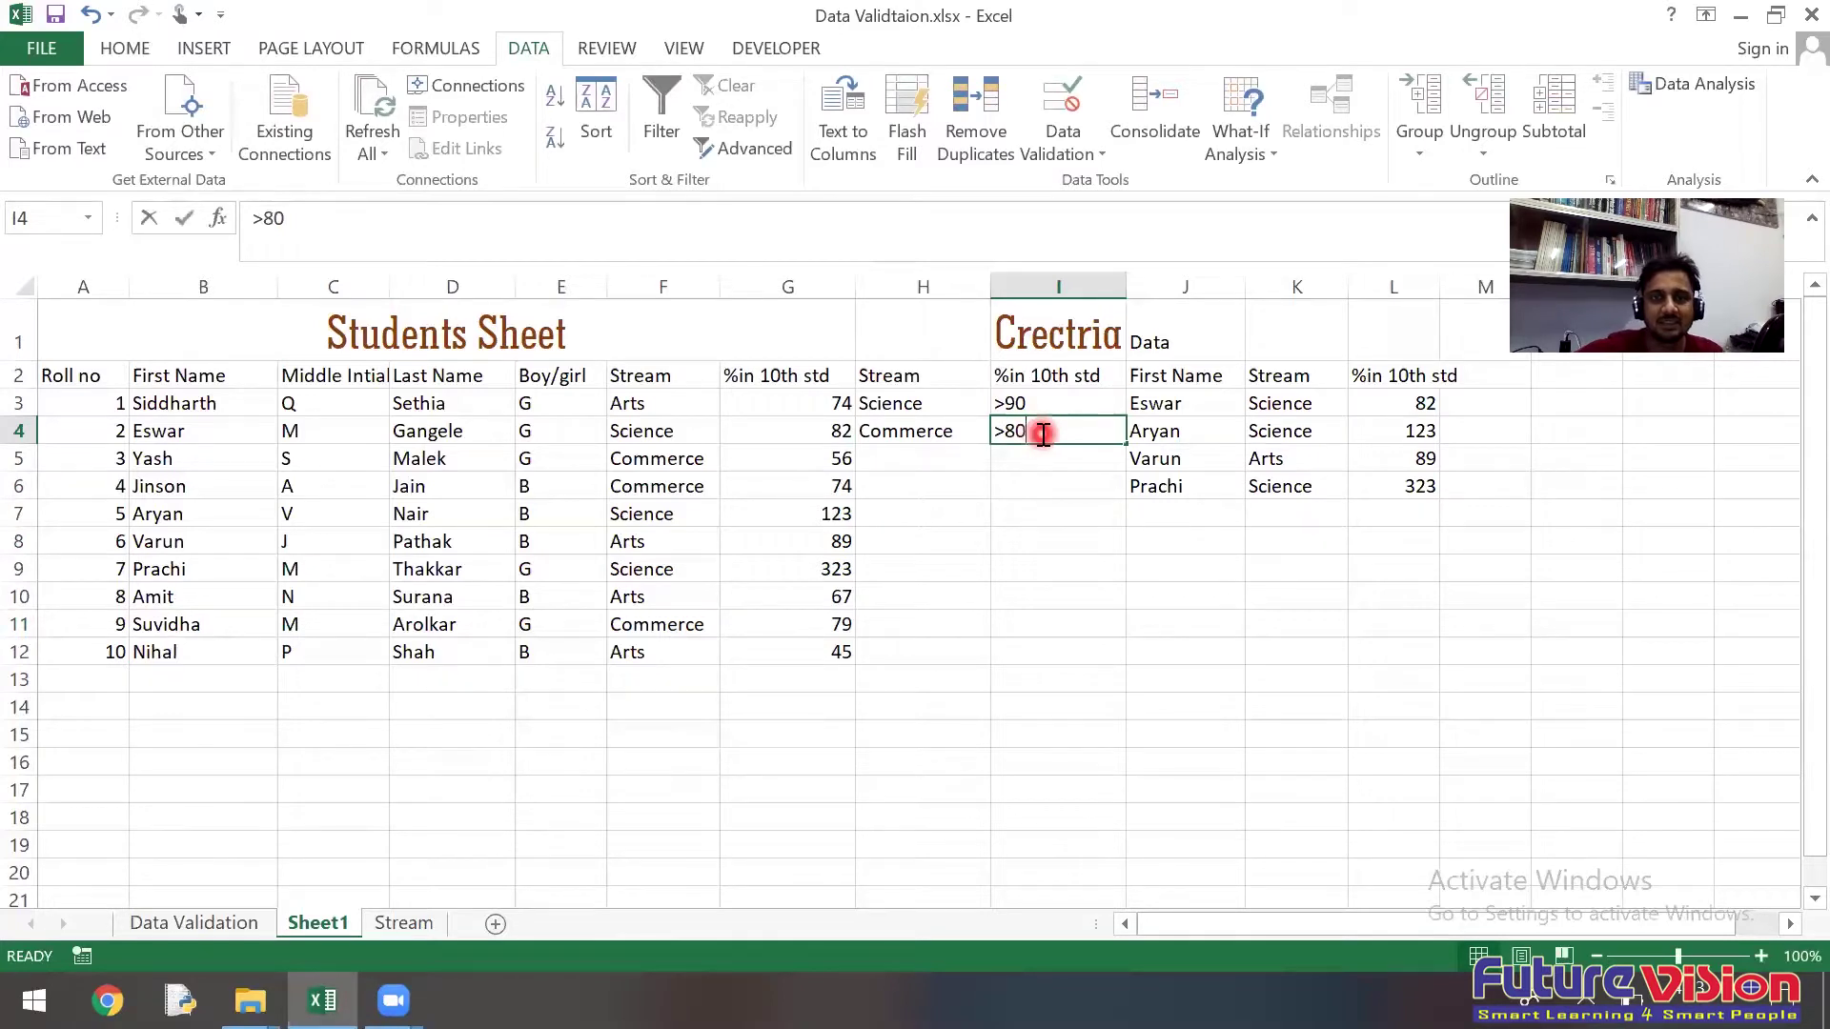
pyautogui.press('BackSpace')
pyautogui.press('BackSpace')
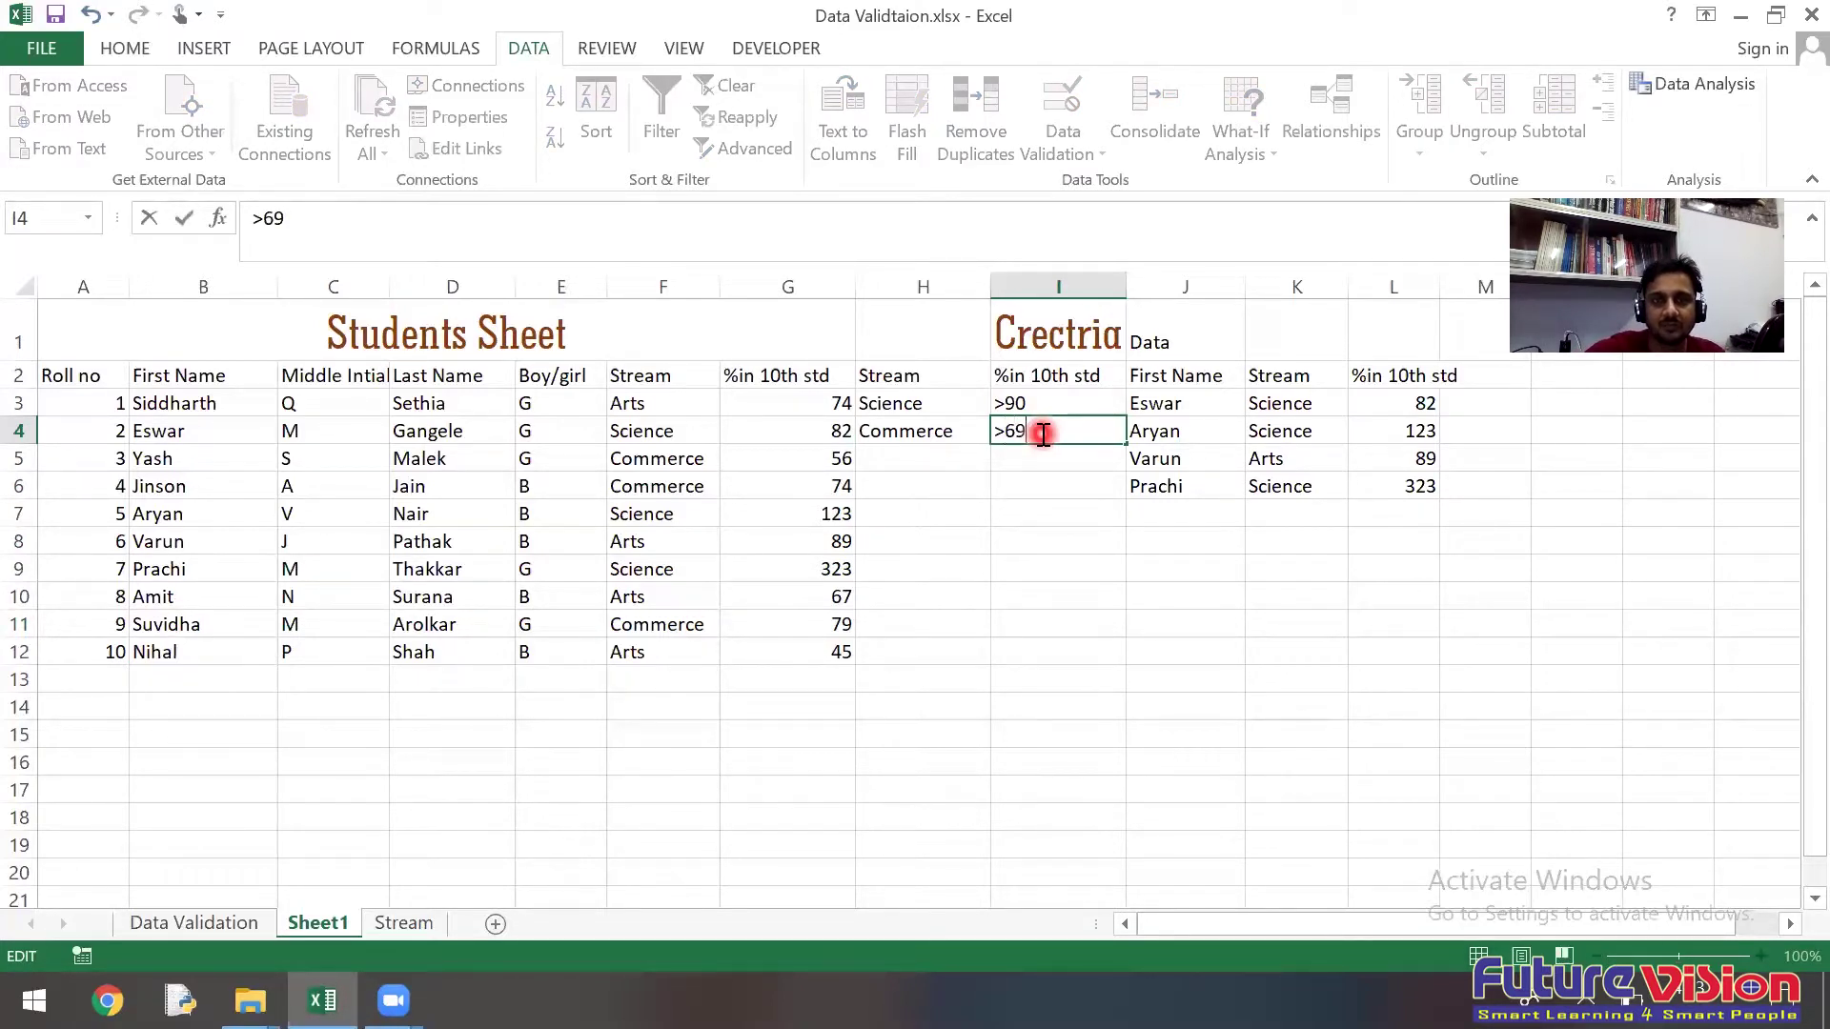
pyautogui.click(949, 467)
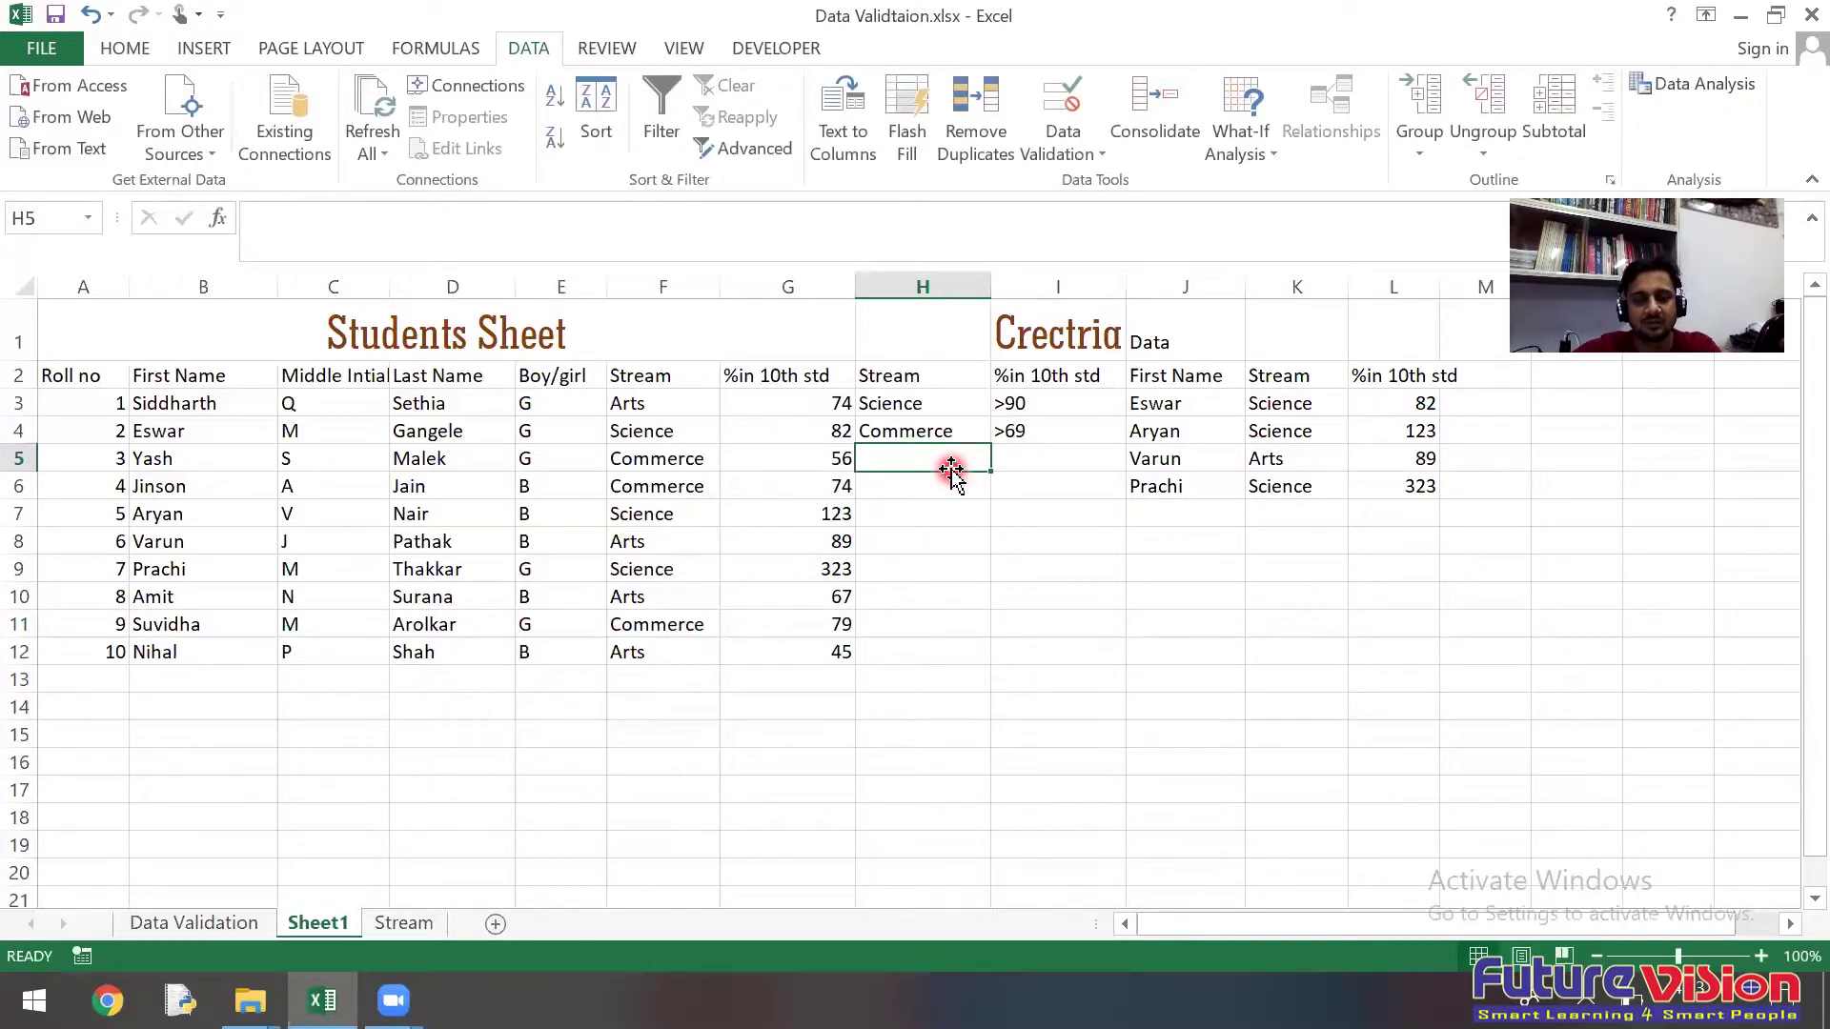
# Step: Try adding Arts in H5, then cancel the rejected entry, leaving H5 empty
pyautogui.write('Arts')
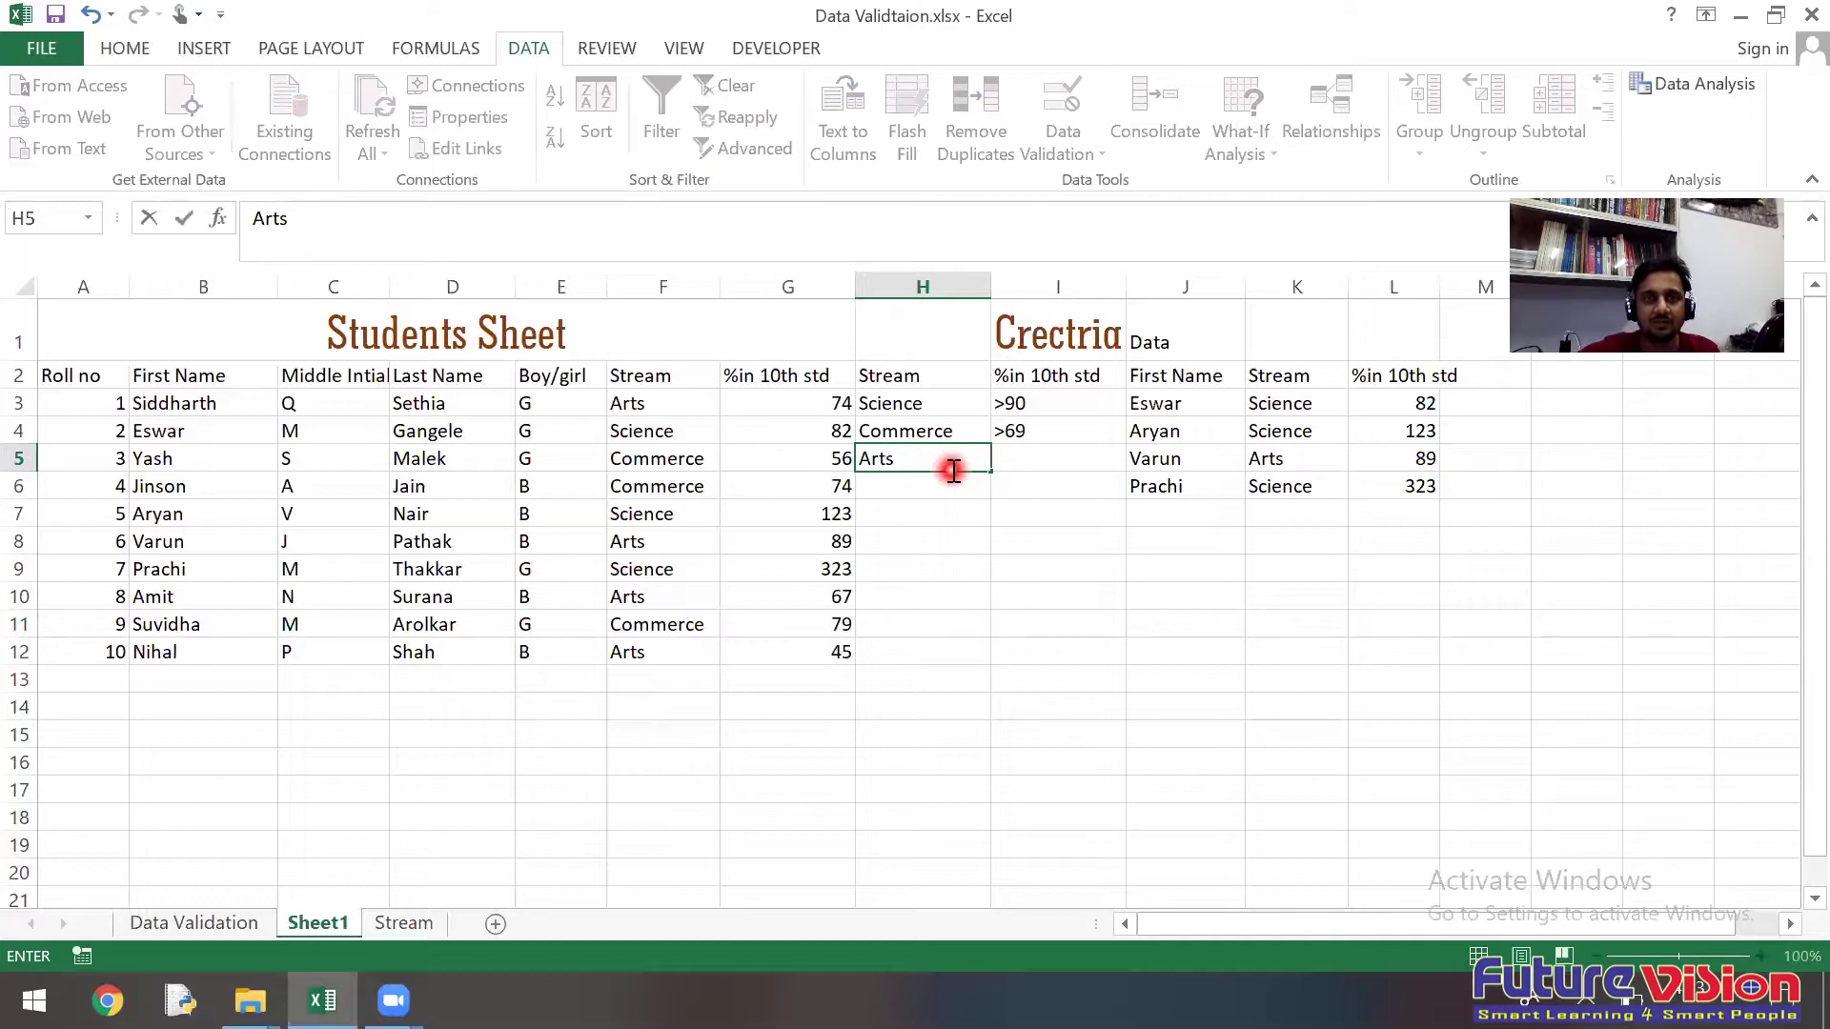
pyautogui.click(1024, 461)
pyautogui.click(808, 578)
pyautogui.click(953, 493)
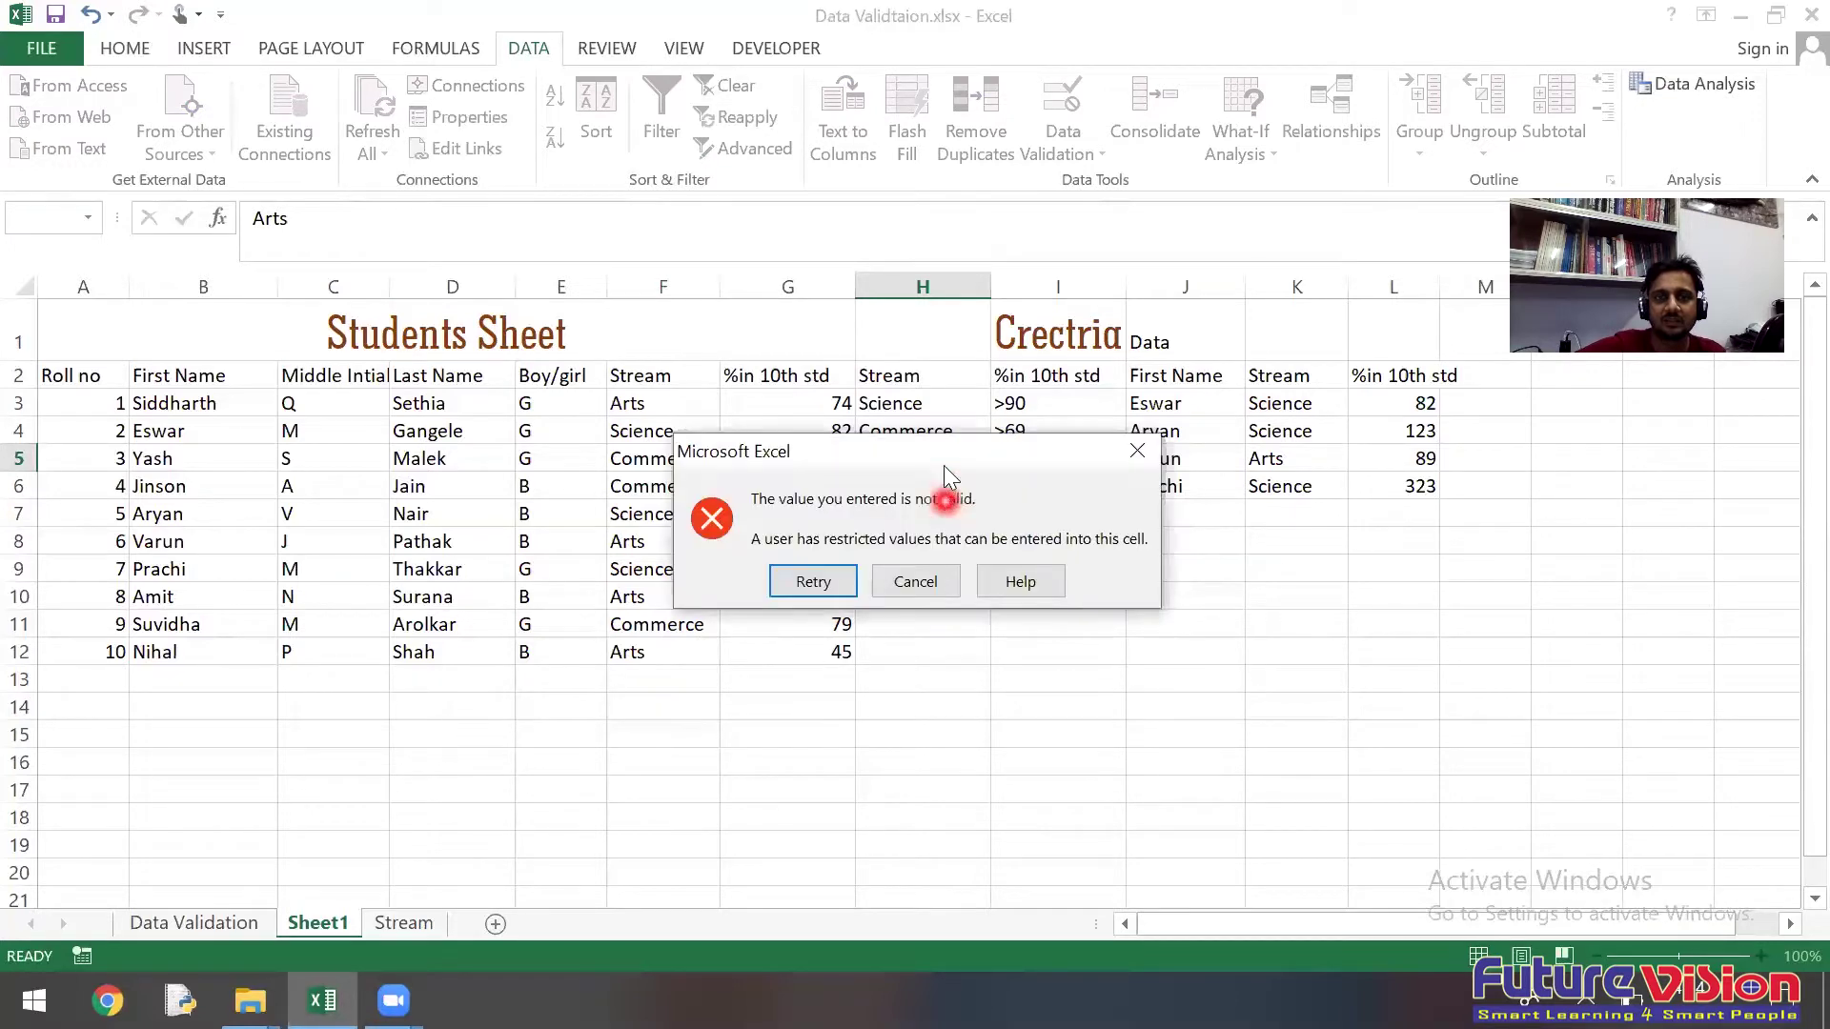
pyautogui.click(840, 593)
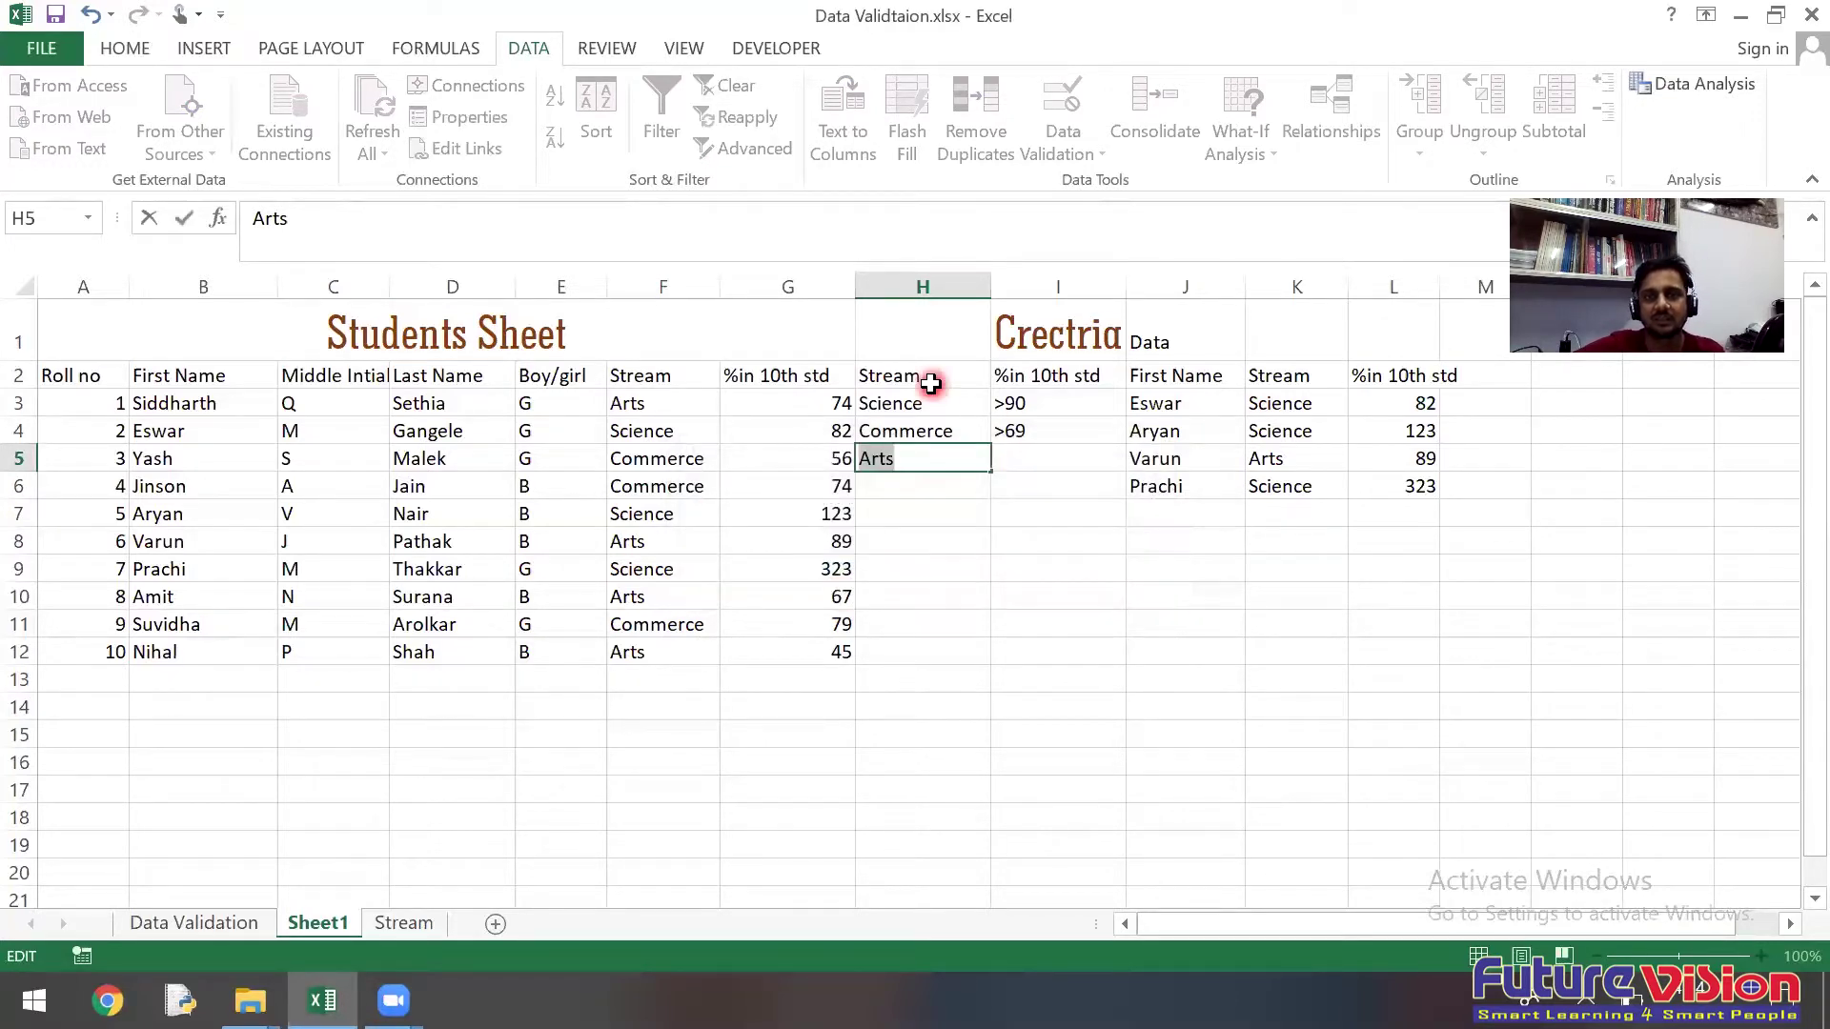
pyautogui.click(1031, 458)
pyautogui.press('Escape')
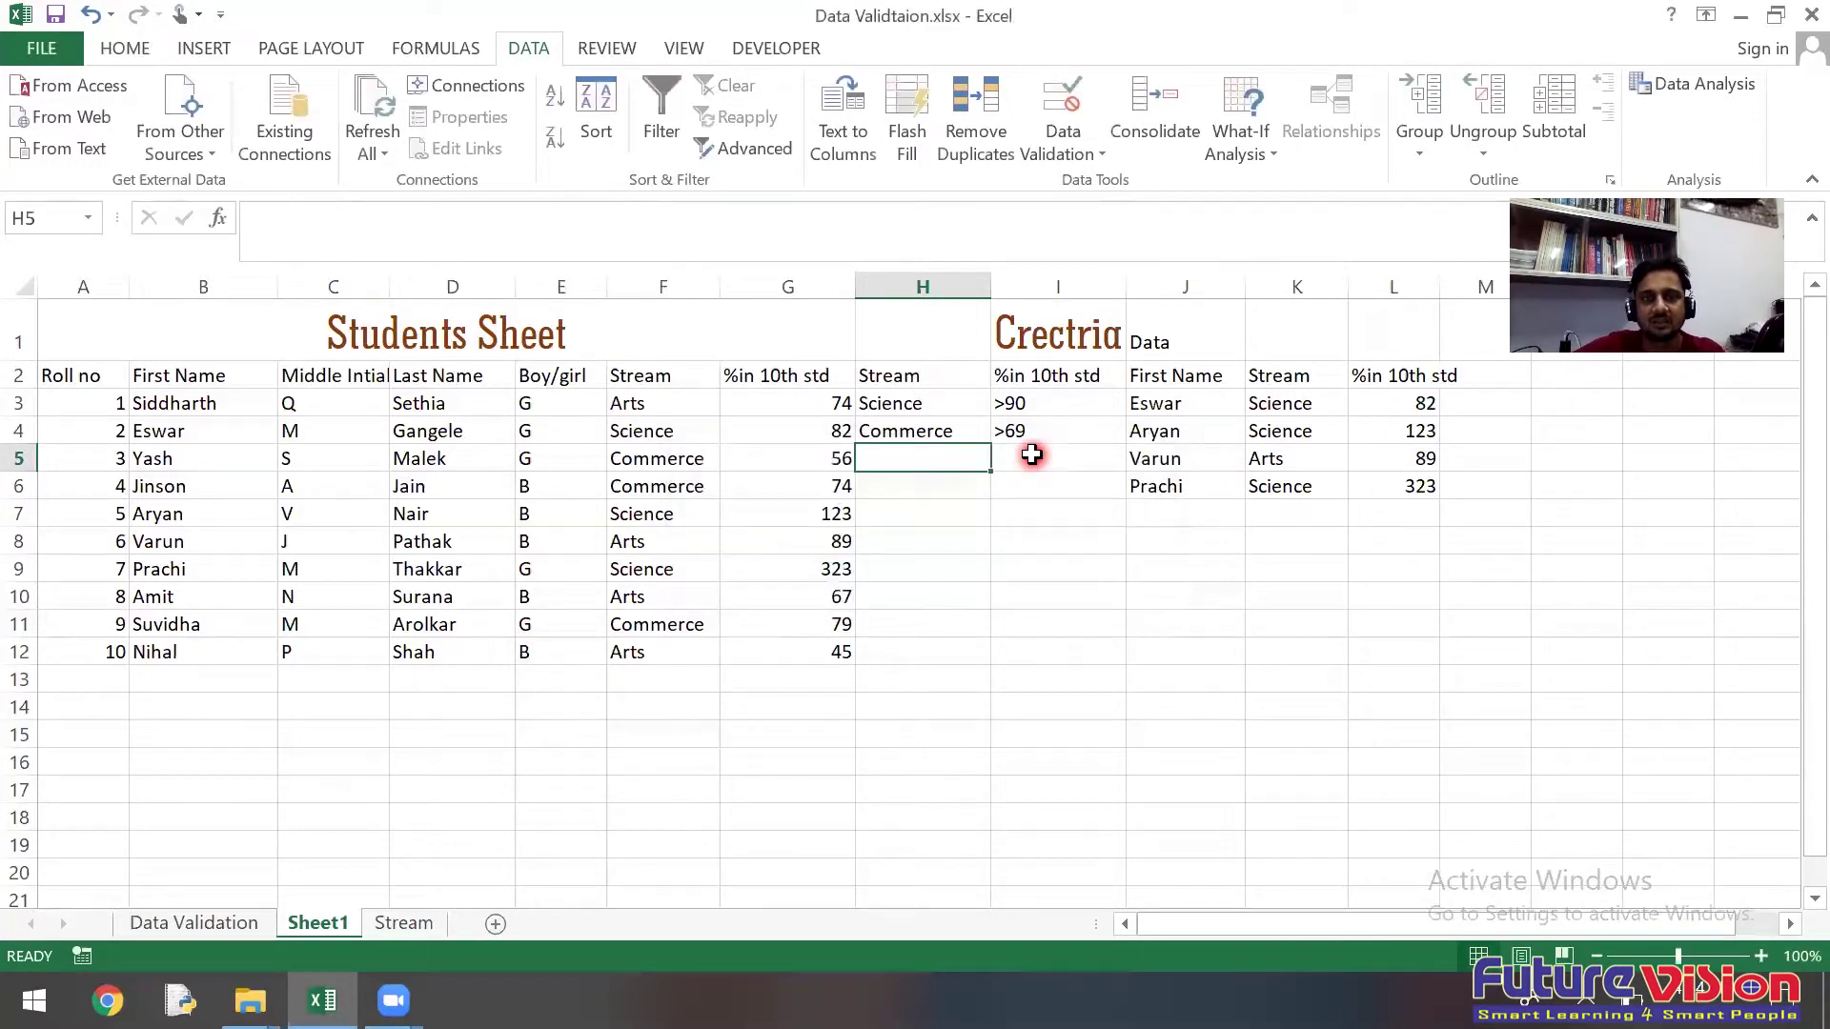
pyautogui.moveTo(890, 376); pyautogui.dragTo(1398, 753)
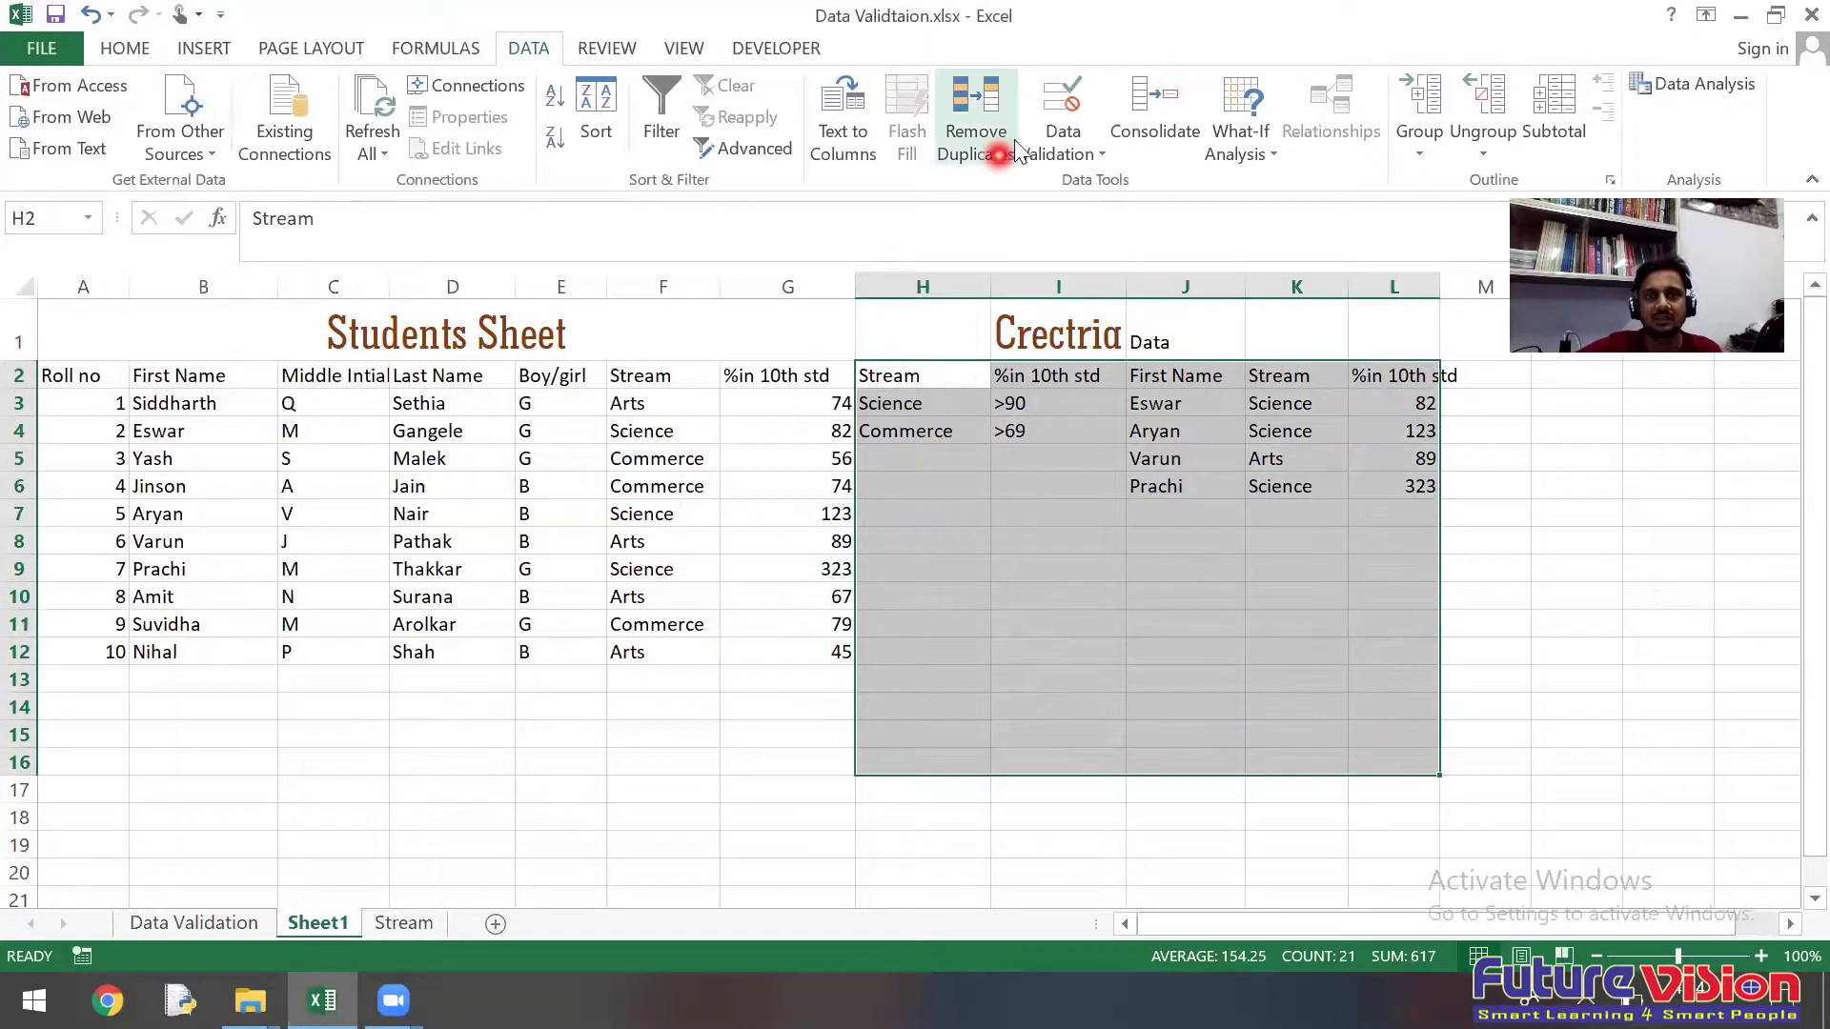
# Step: Remove all data validation rules from the criteria area H2:L16
pyautogui.click(1077, 147)
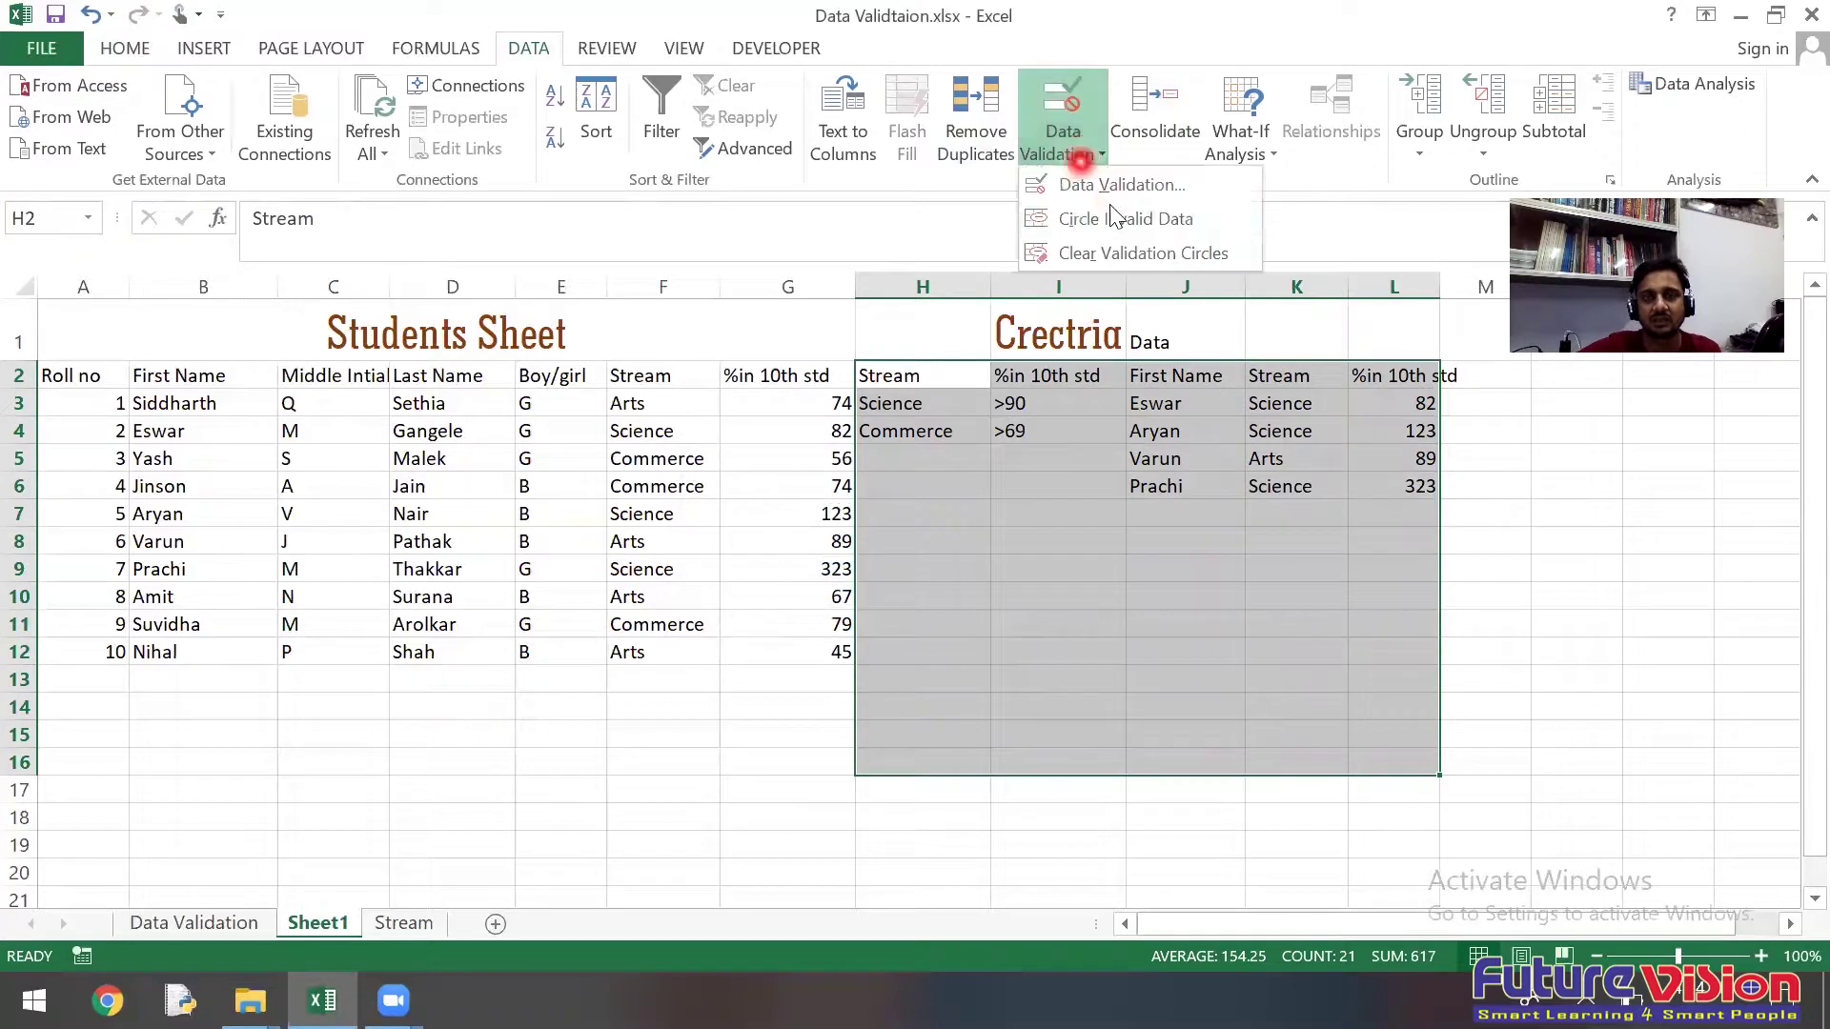
pyautogui.click(1107, 186)
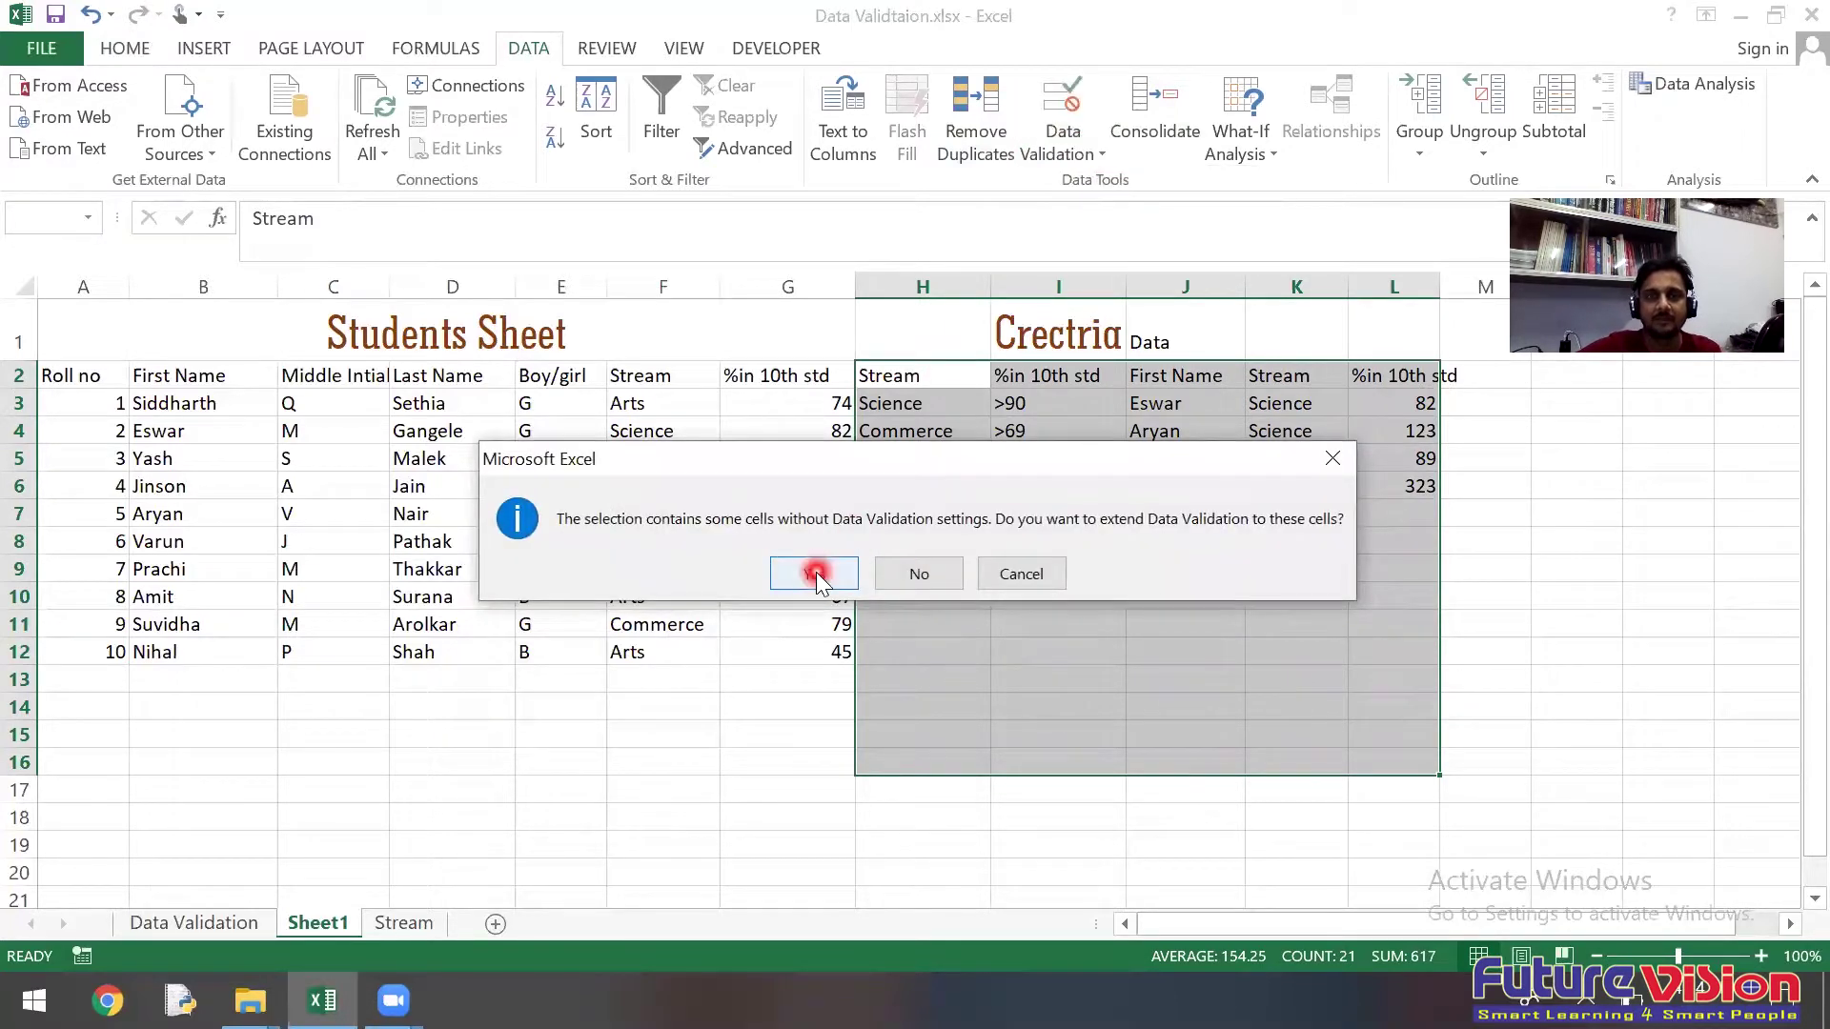
pyautogui.click(816, 572)
pyautogui.click(864, 885)
pyautogui.click(1239, 883)
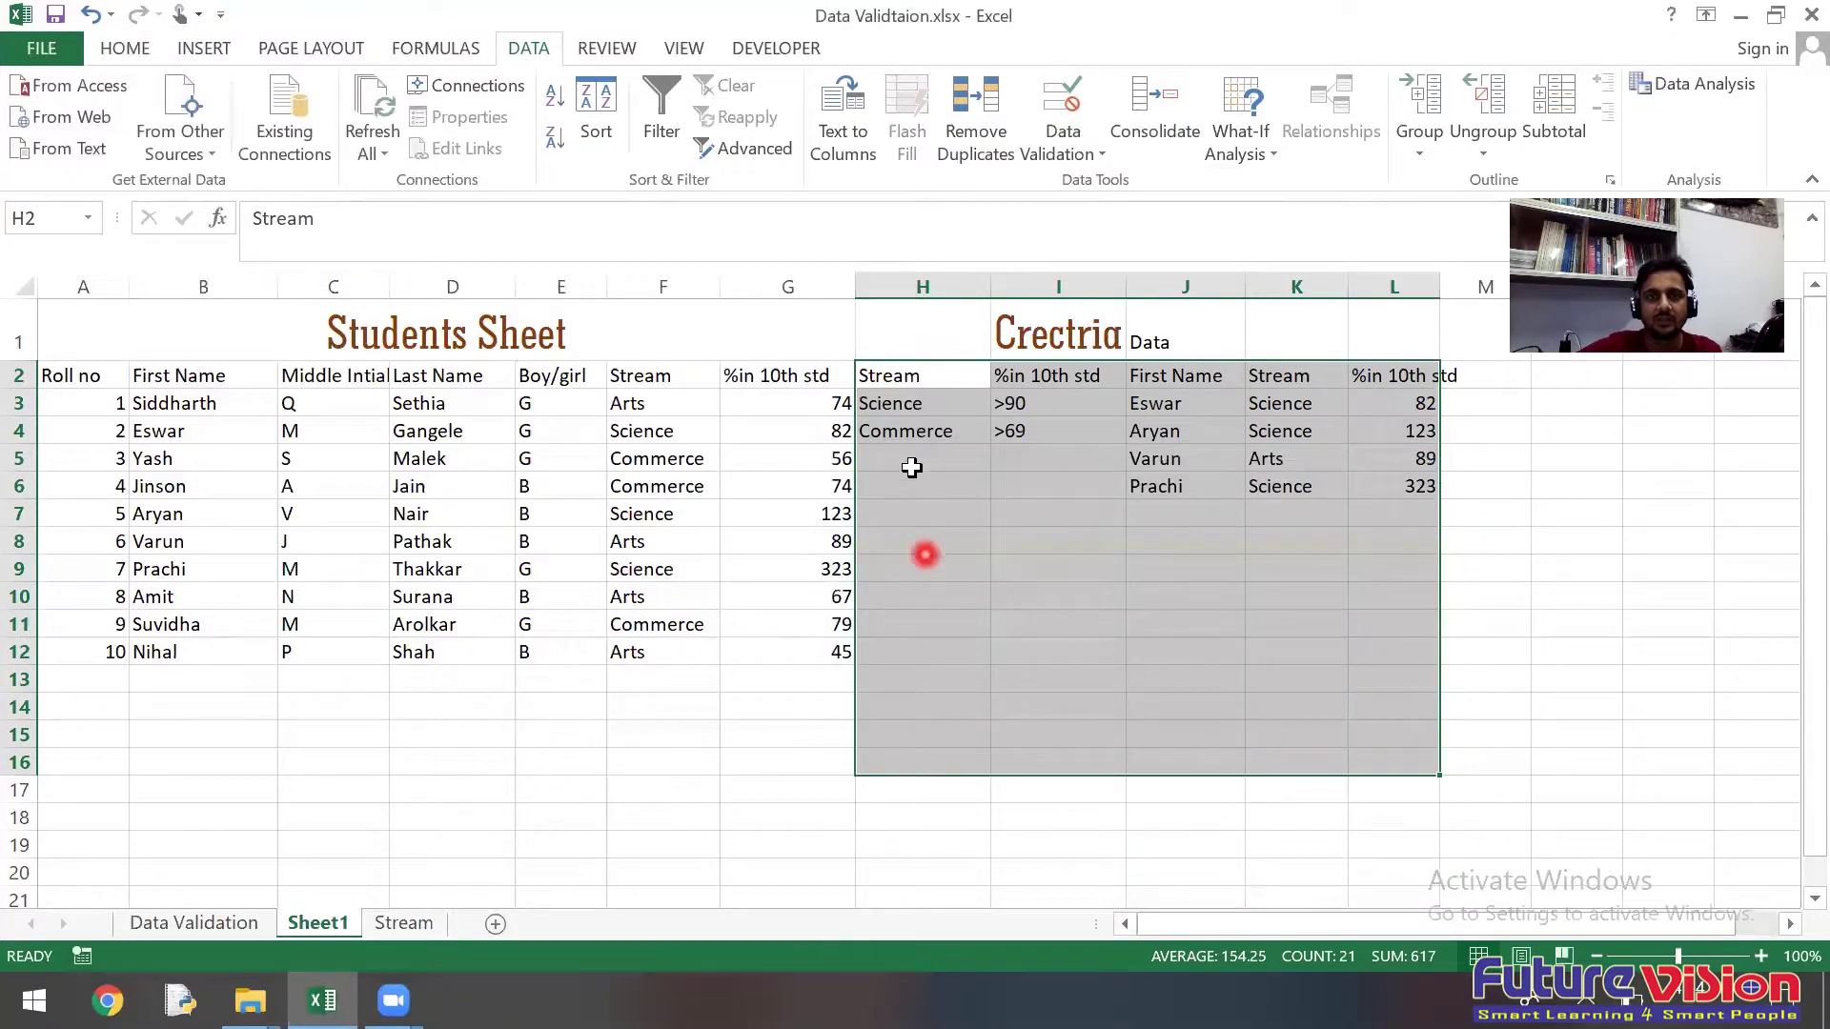
# Step: Enter Arts in H5 and >60 in I5 as the third criterion
pyautogui.click(912, 456)
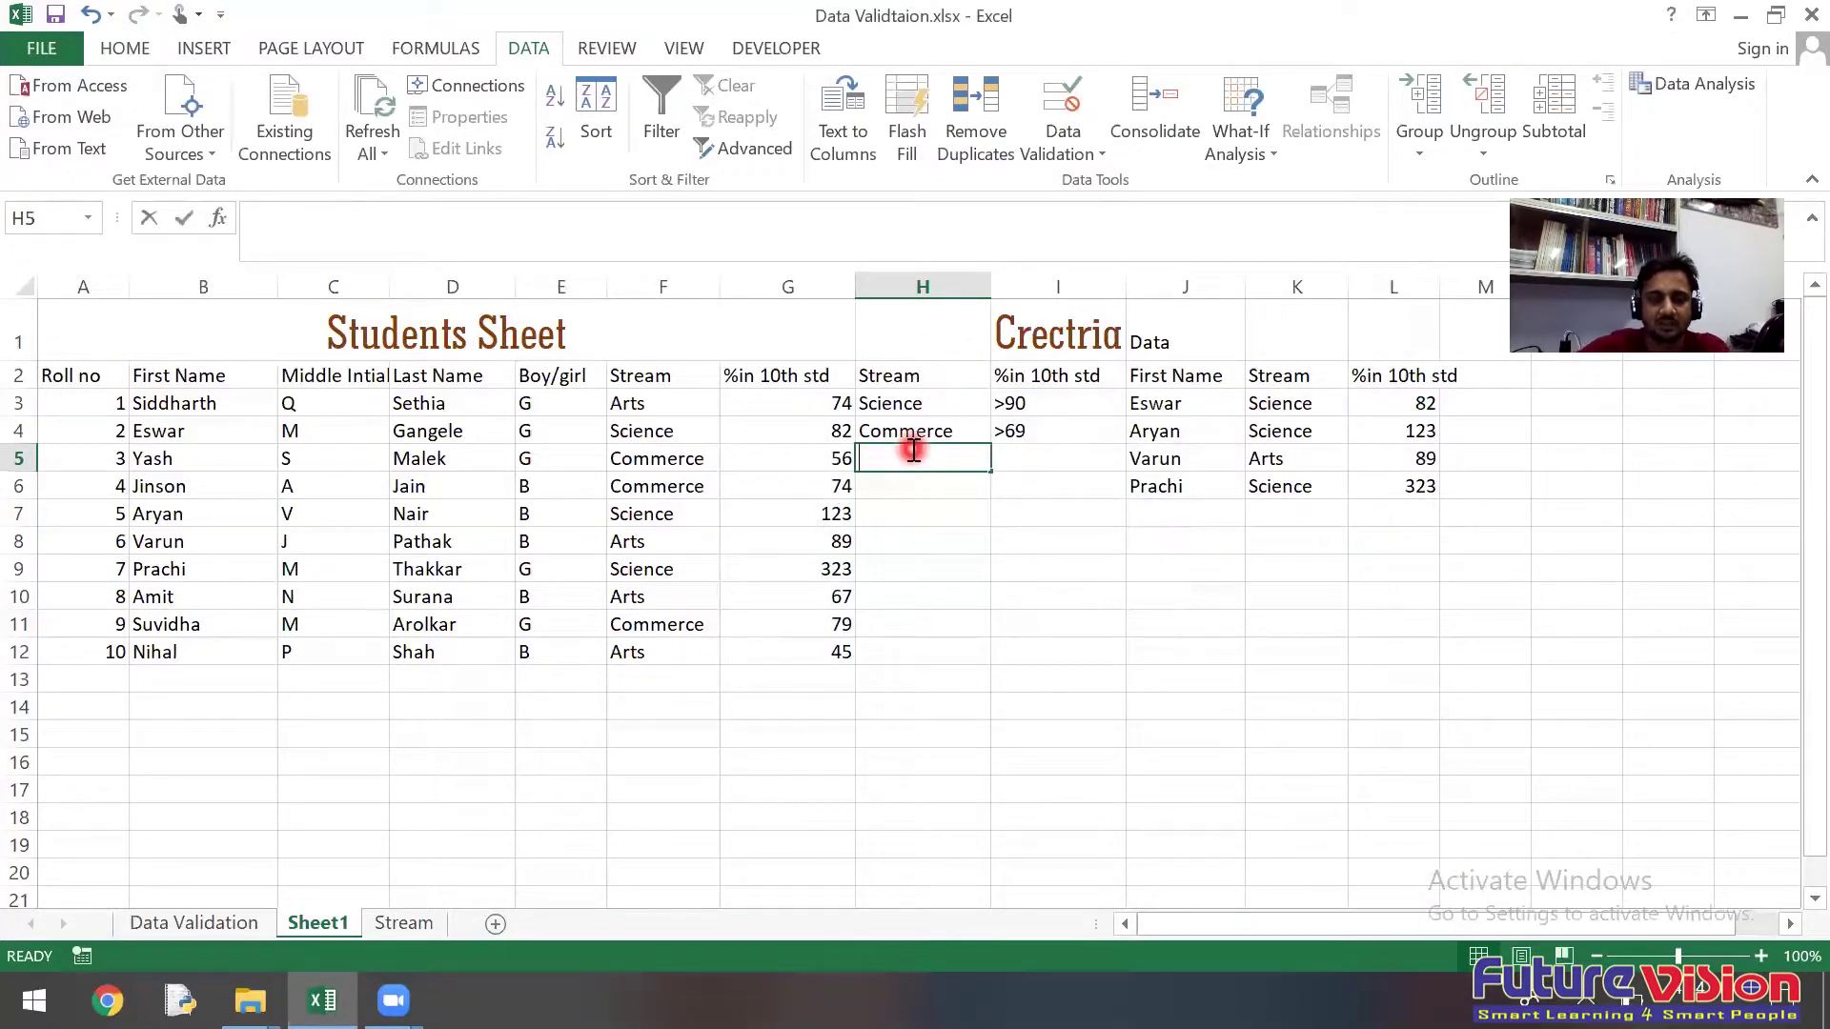
pyautogui.write('Arts')
pyautogui.press('Tab')
pyautogui.write('>')
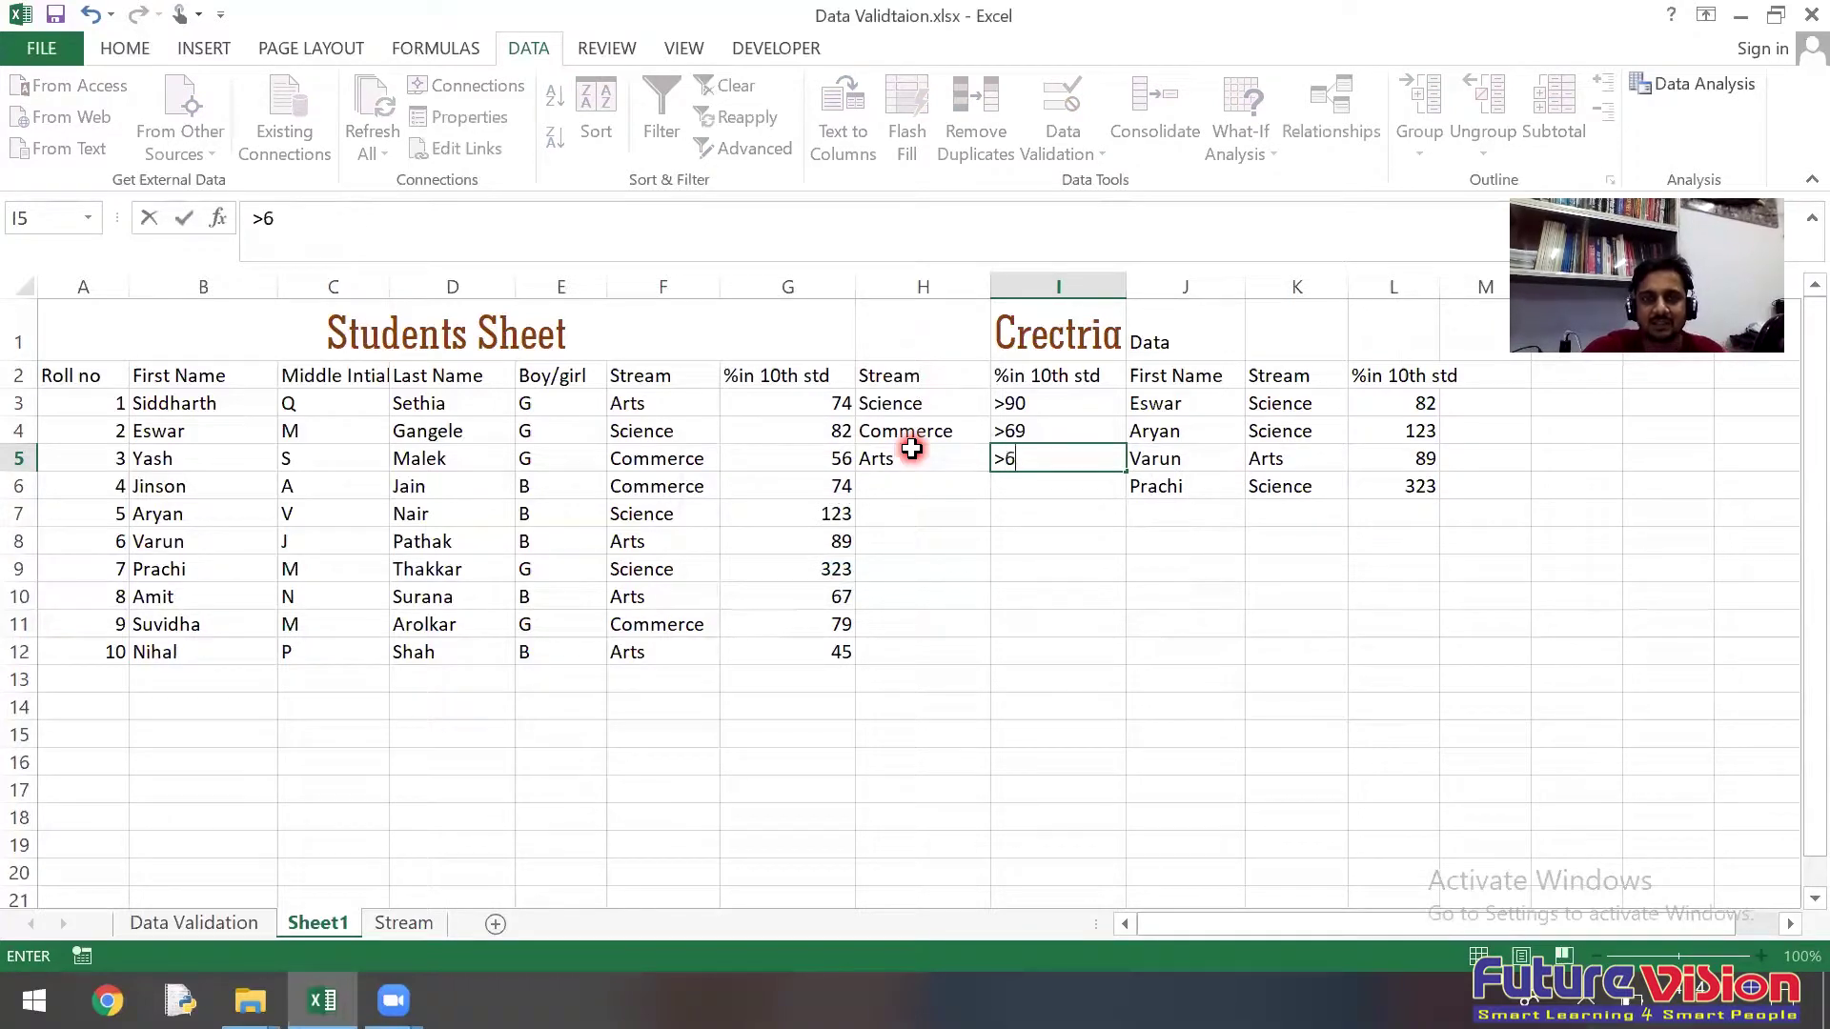
pyautogui.write('0')
pyautogui.click(1024, 672)
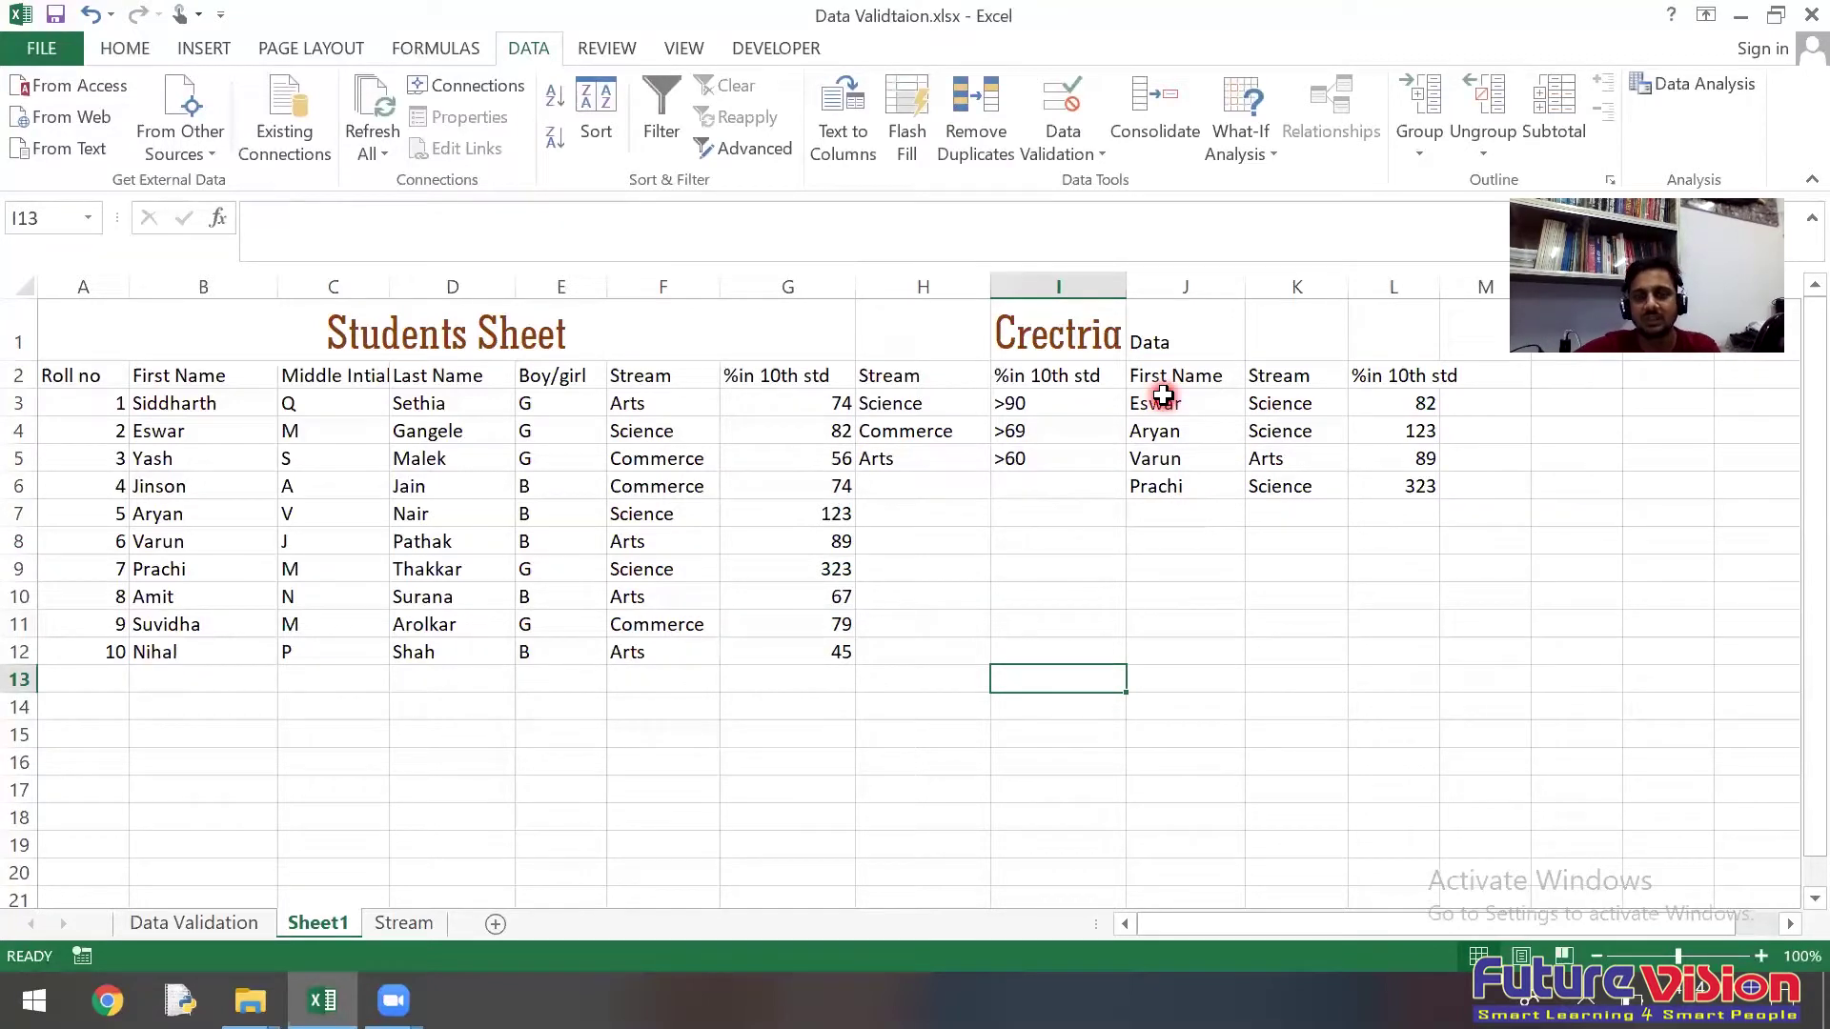
# Step: Clear the old extracted results in J3:L9
pyautogui.moveTo(1162, 395); pyautogui.dragTo(1432, 570)
pyautogui.press('Delete')
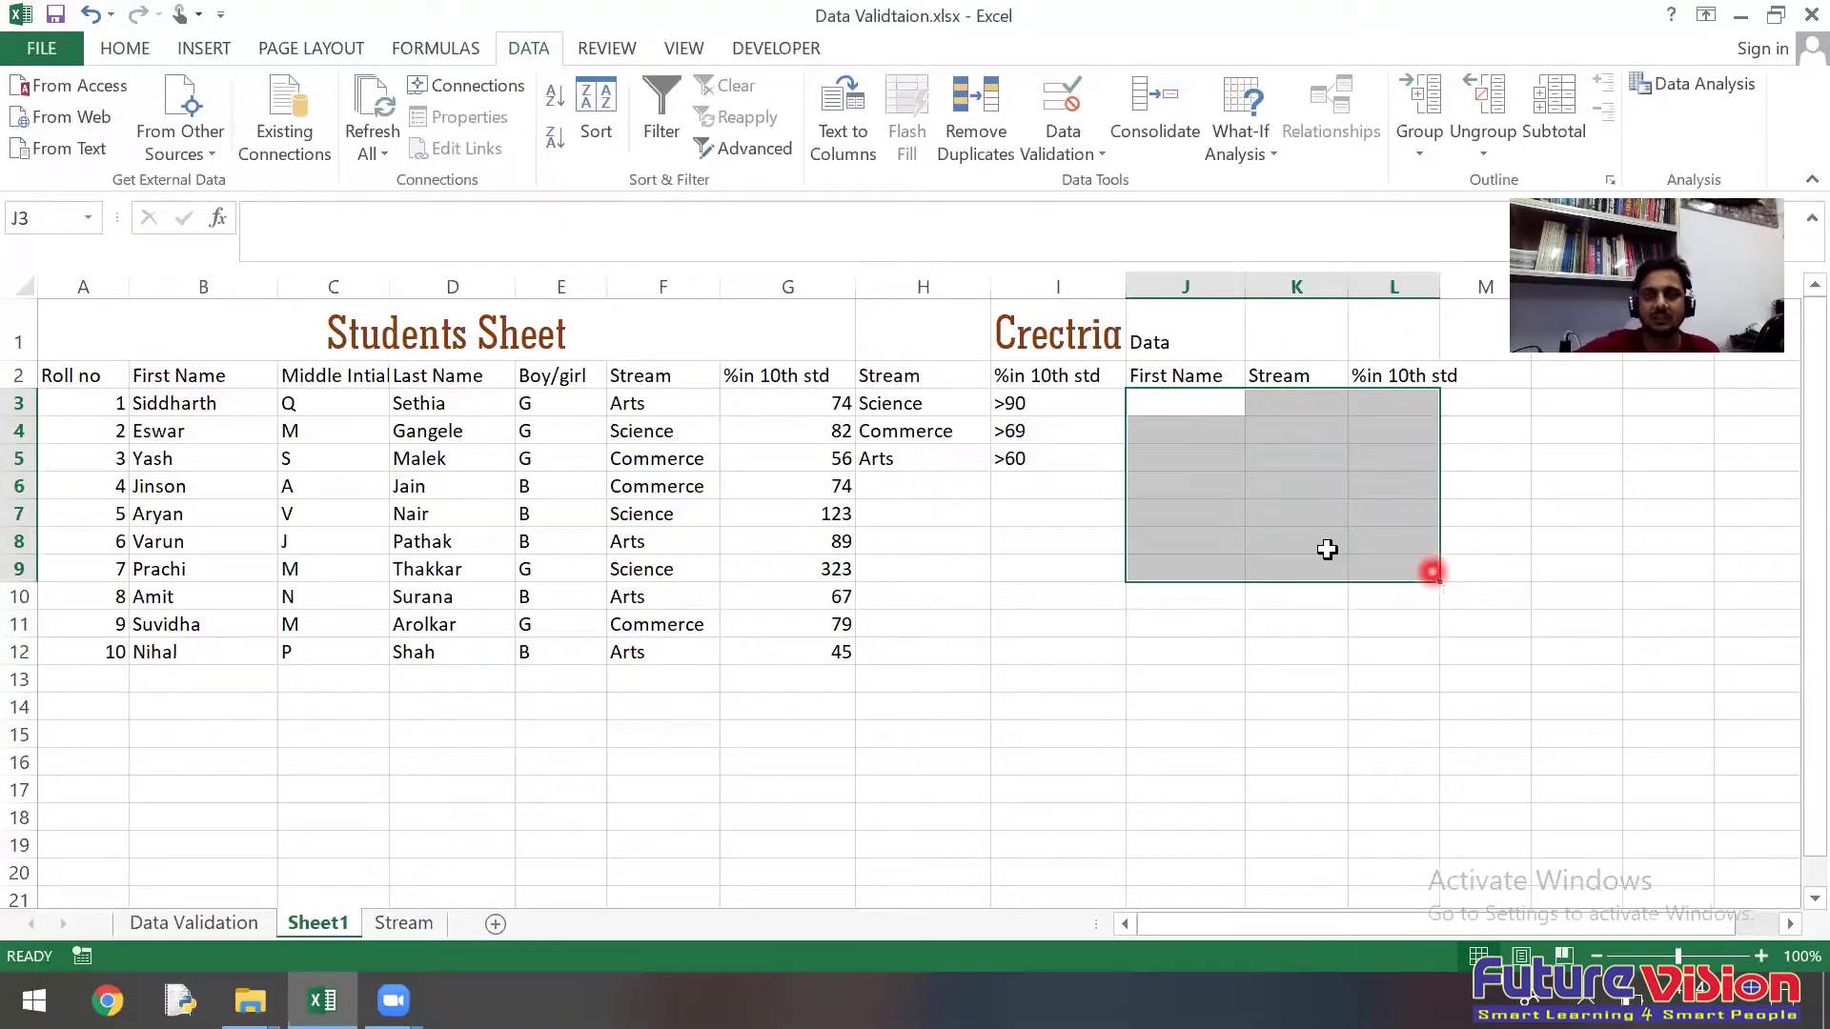
pyautogui.click(1008, 562)
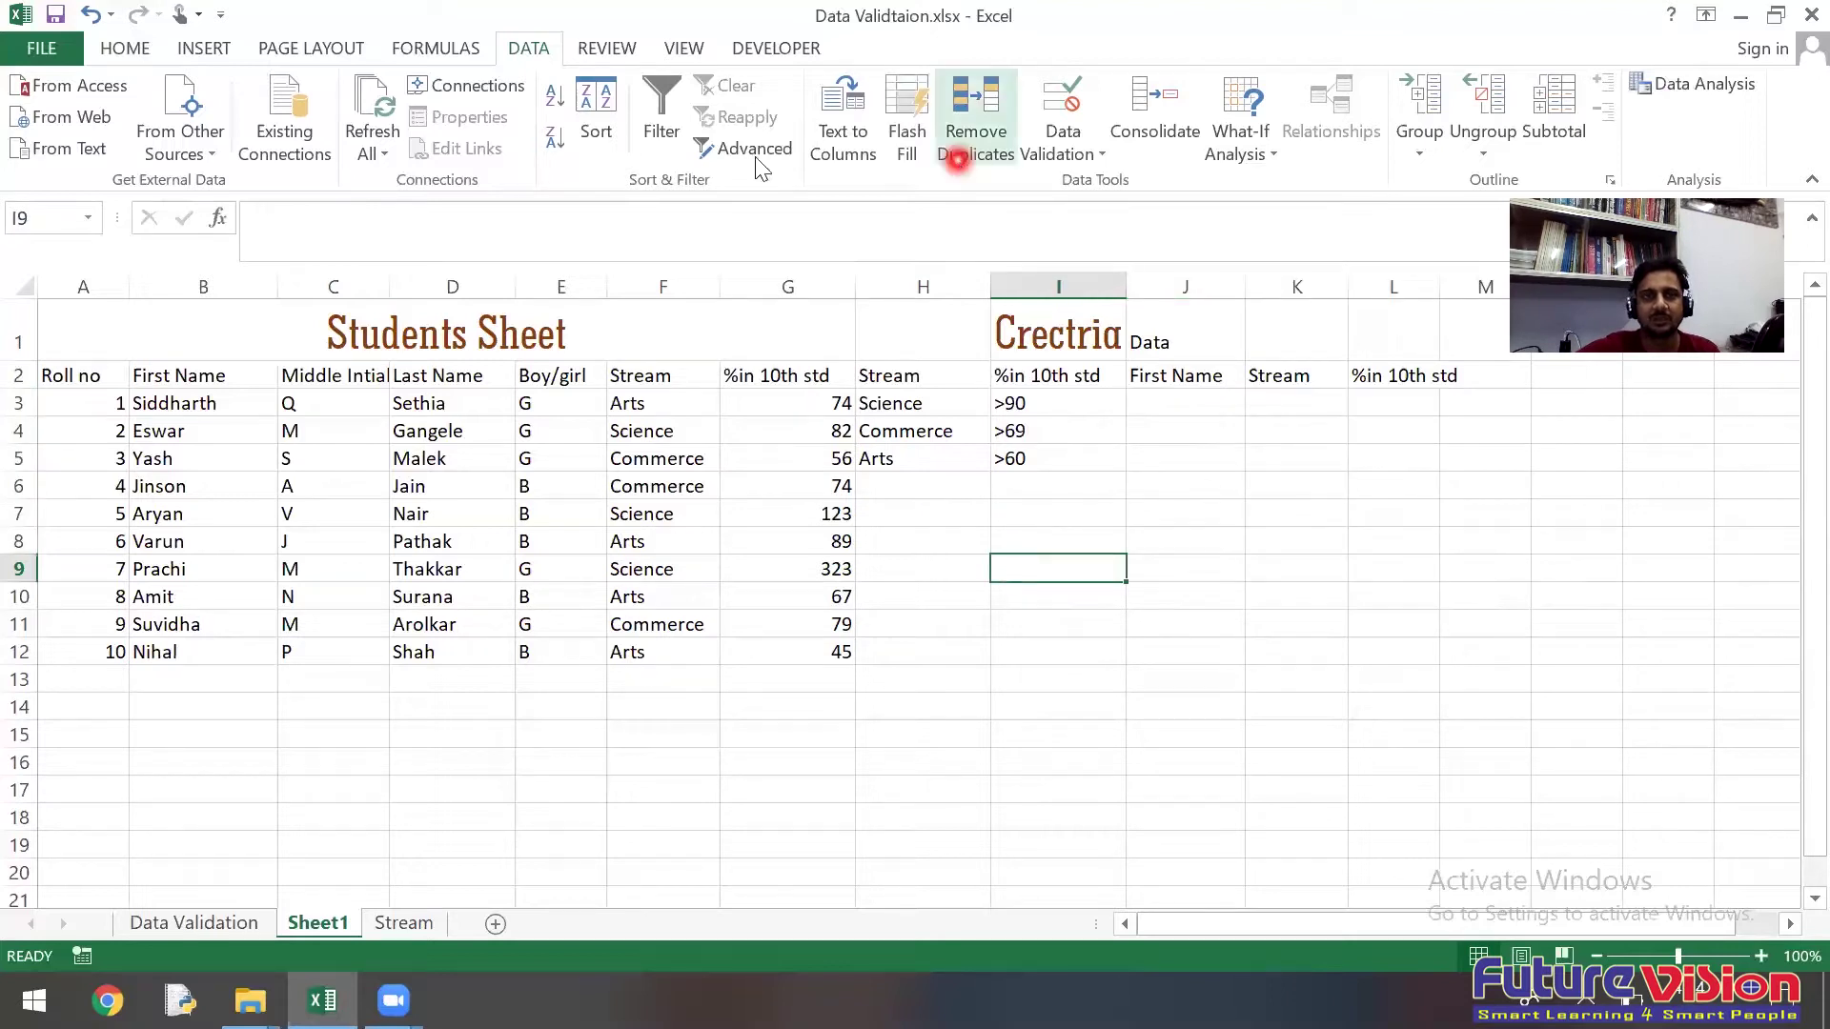
# Step: Run the Advanced Filter with criteria range H2:I5, copying matching students to J2:L2
pyautogui.click(753, 153)
pyautogui.click(1003, 620)
pyautogui.click(1179, 695)
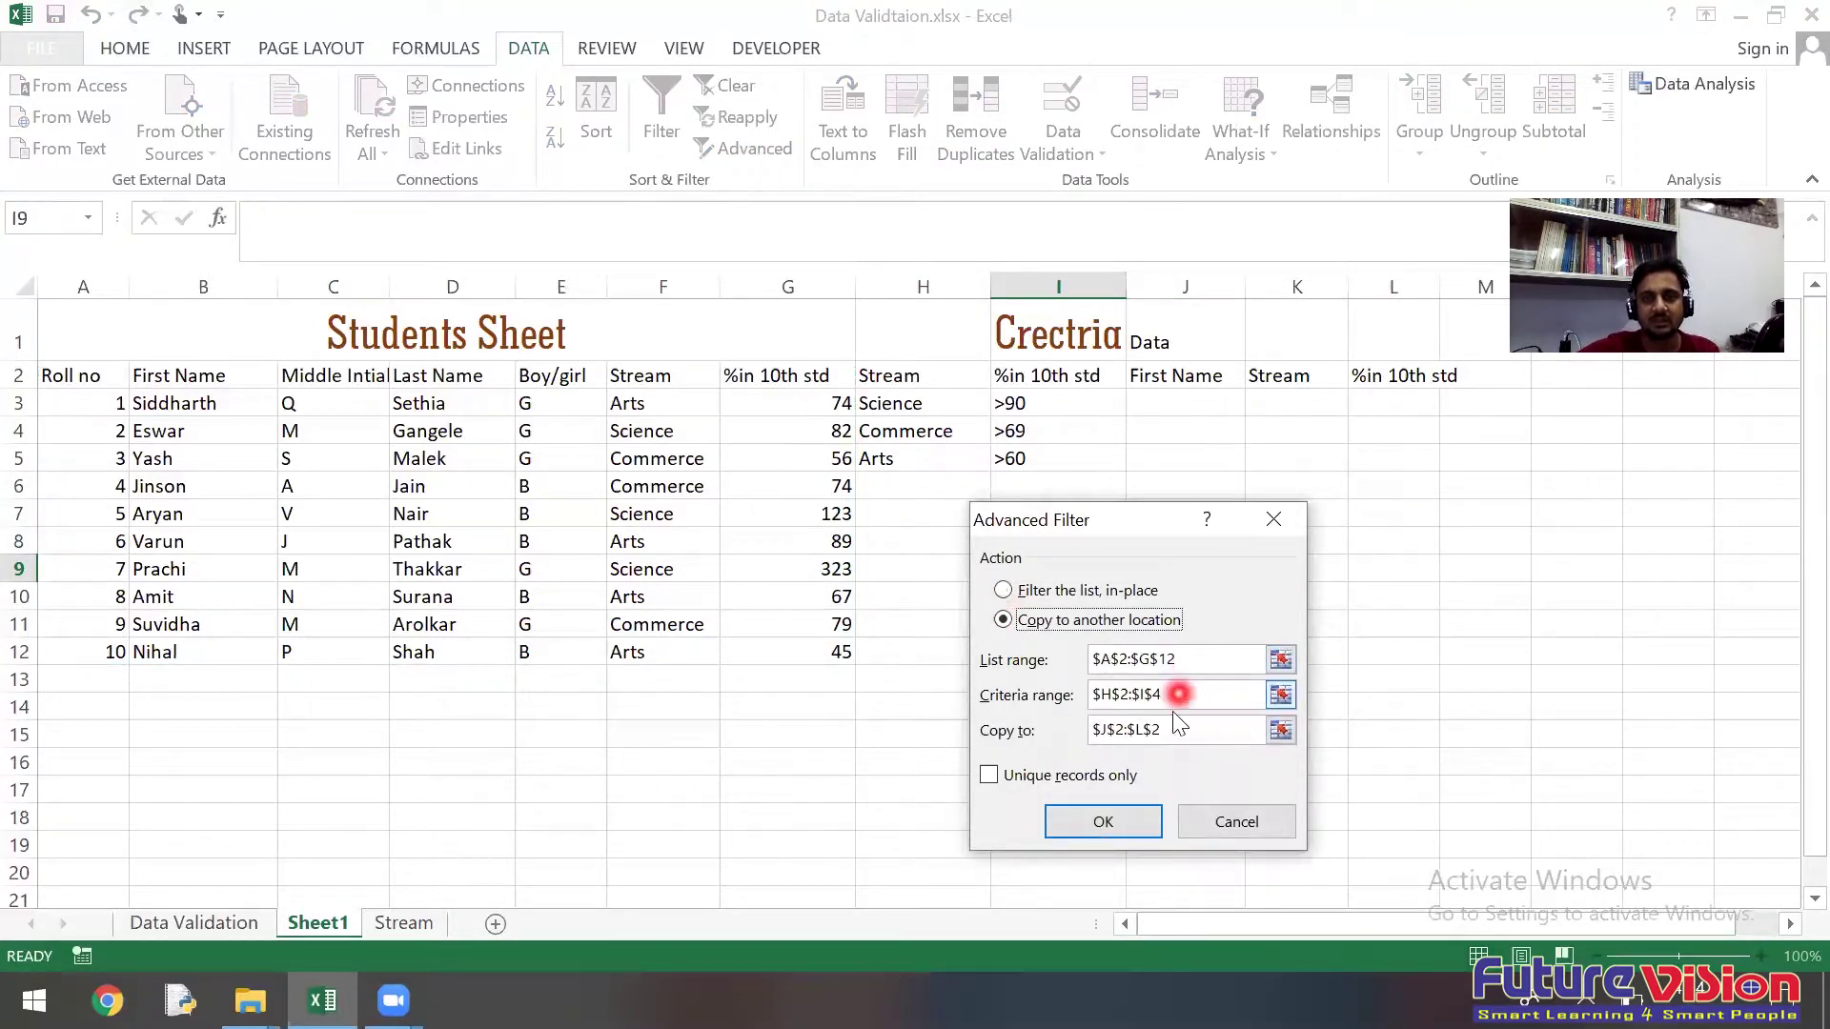
pyautogui.click(1179, 695)
pyautogui.press('BackSpace')
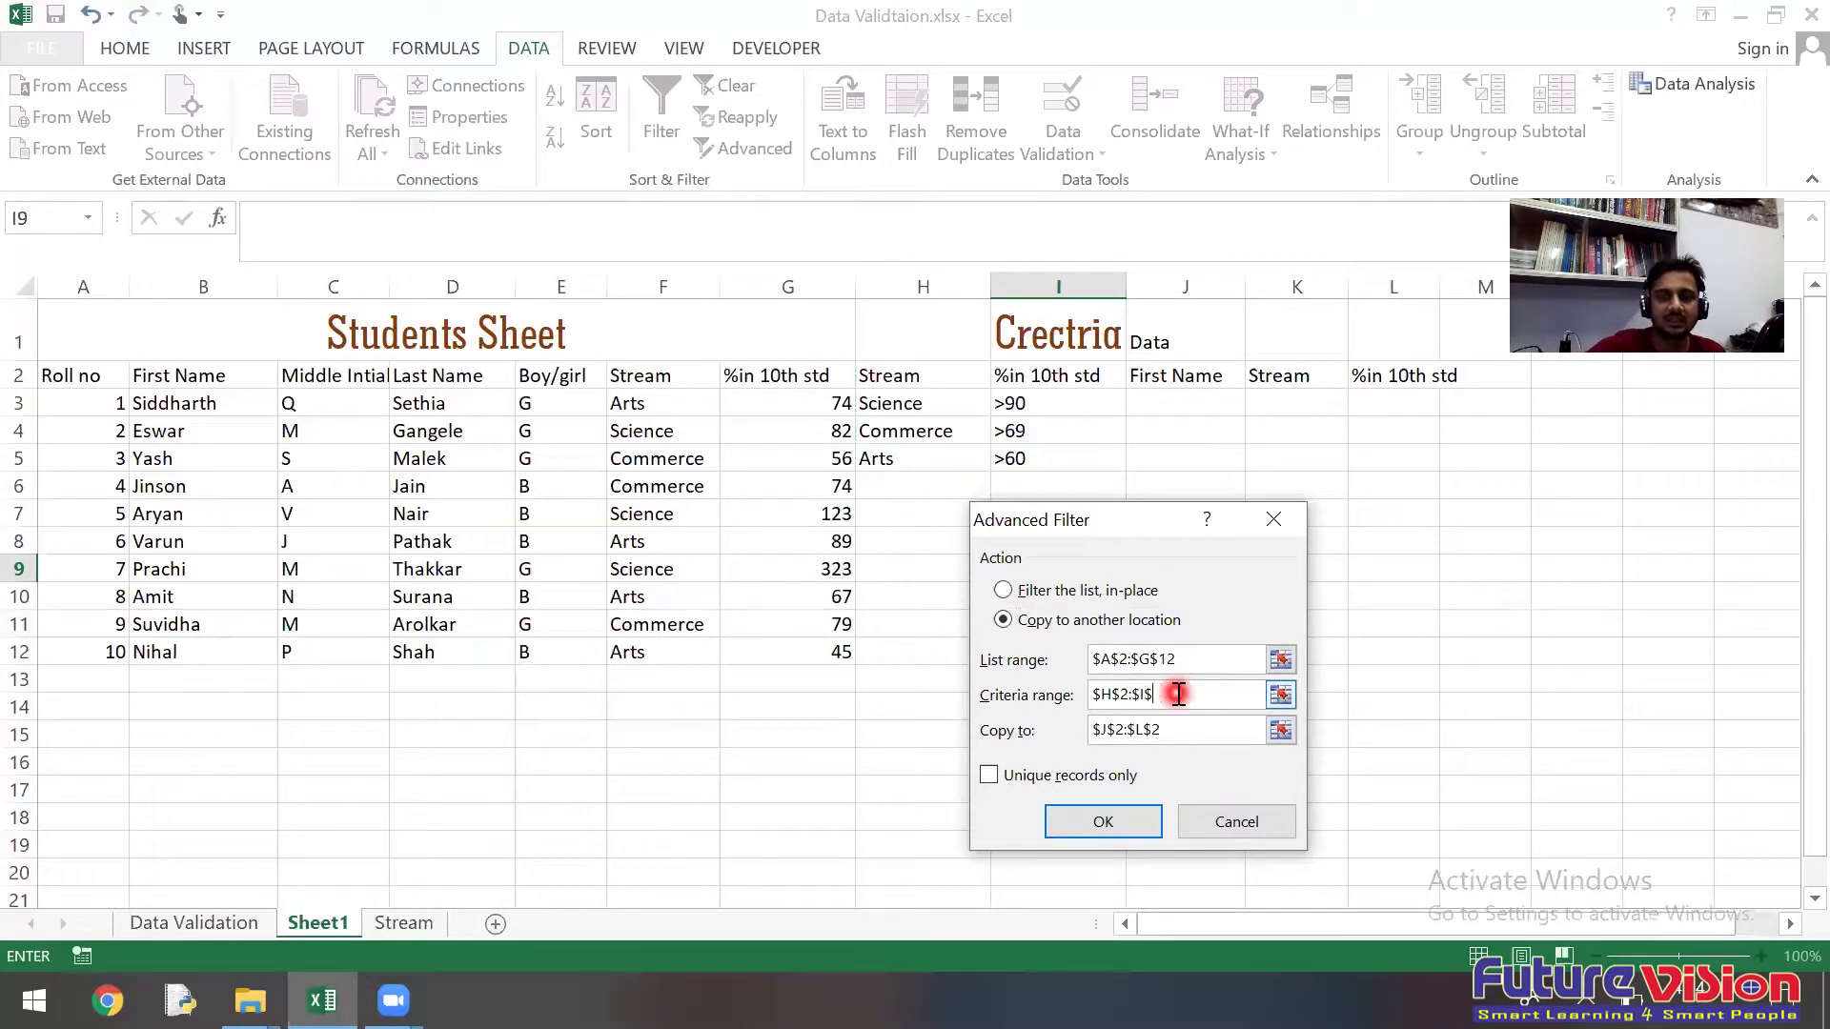
pyautogui.press('BackSpace')
pyautogui.press('BackSpace')
pyautogui.press('BackSpace')
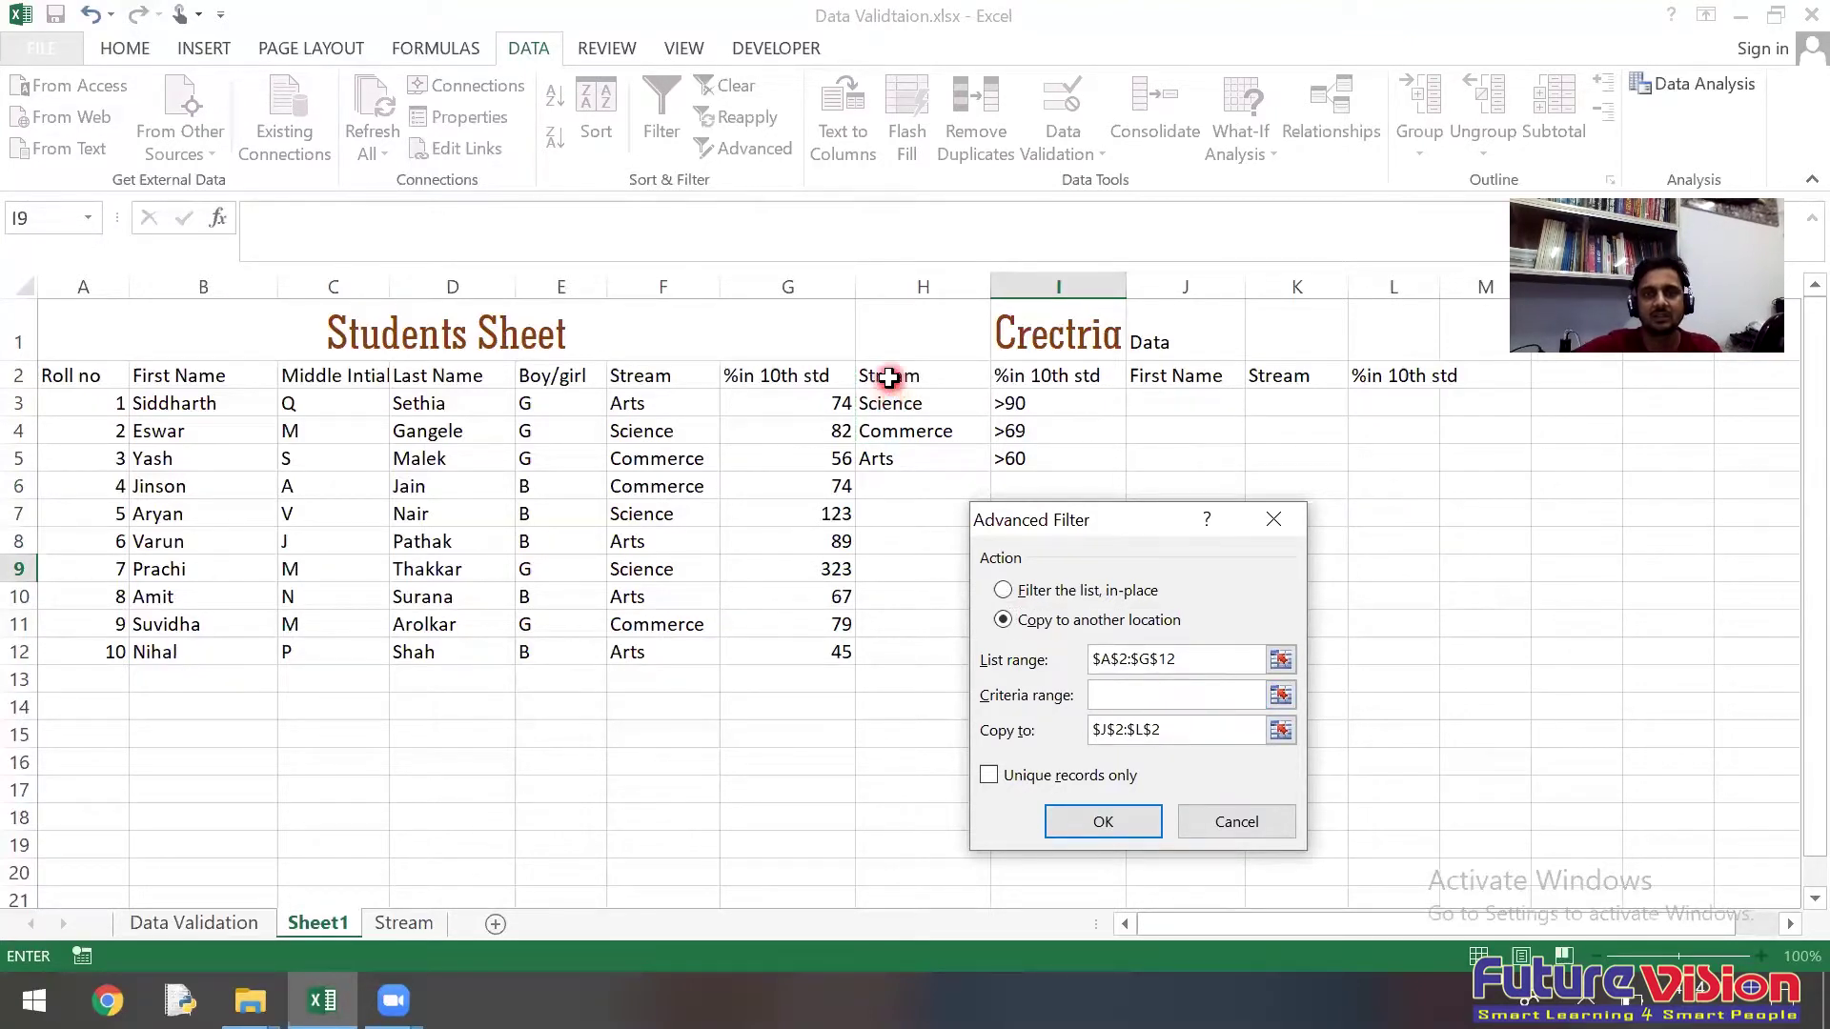
pyautogui.moveTo(888, 377); pyautogui.dragTo(1044, 461)
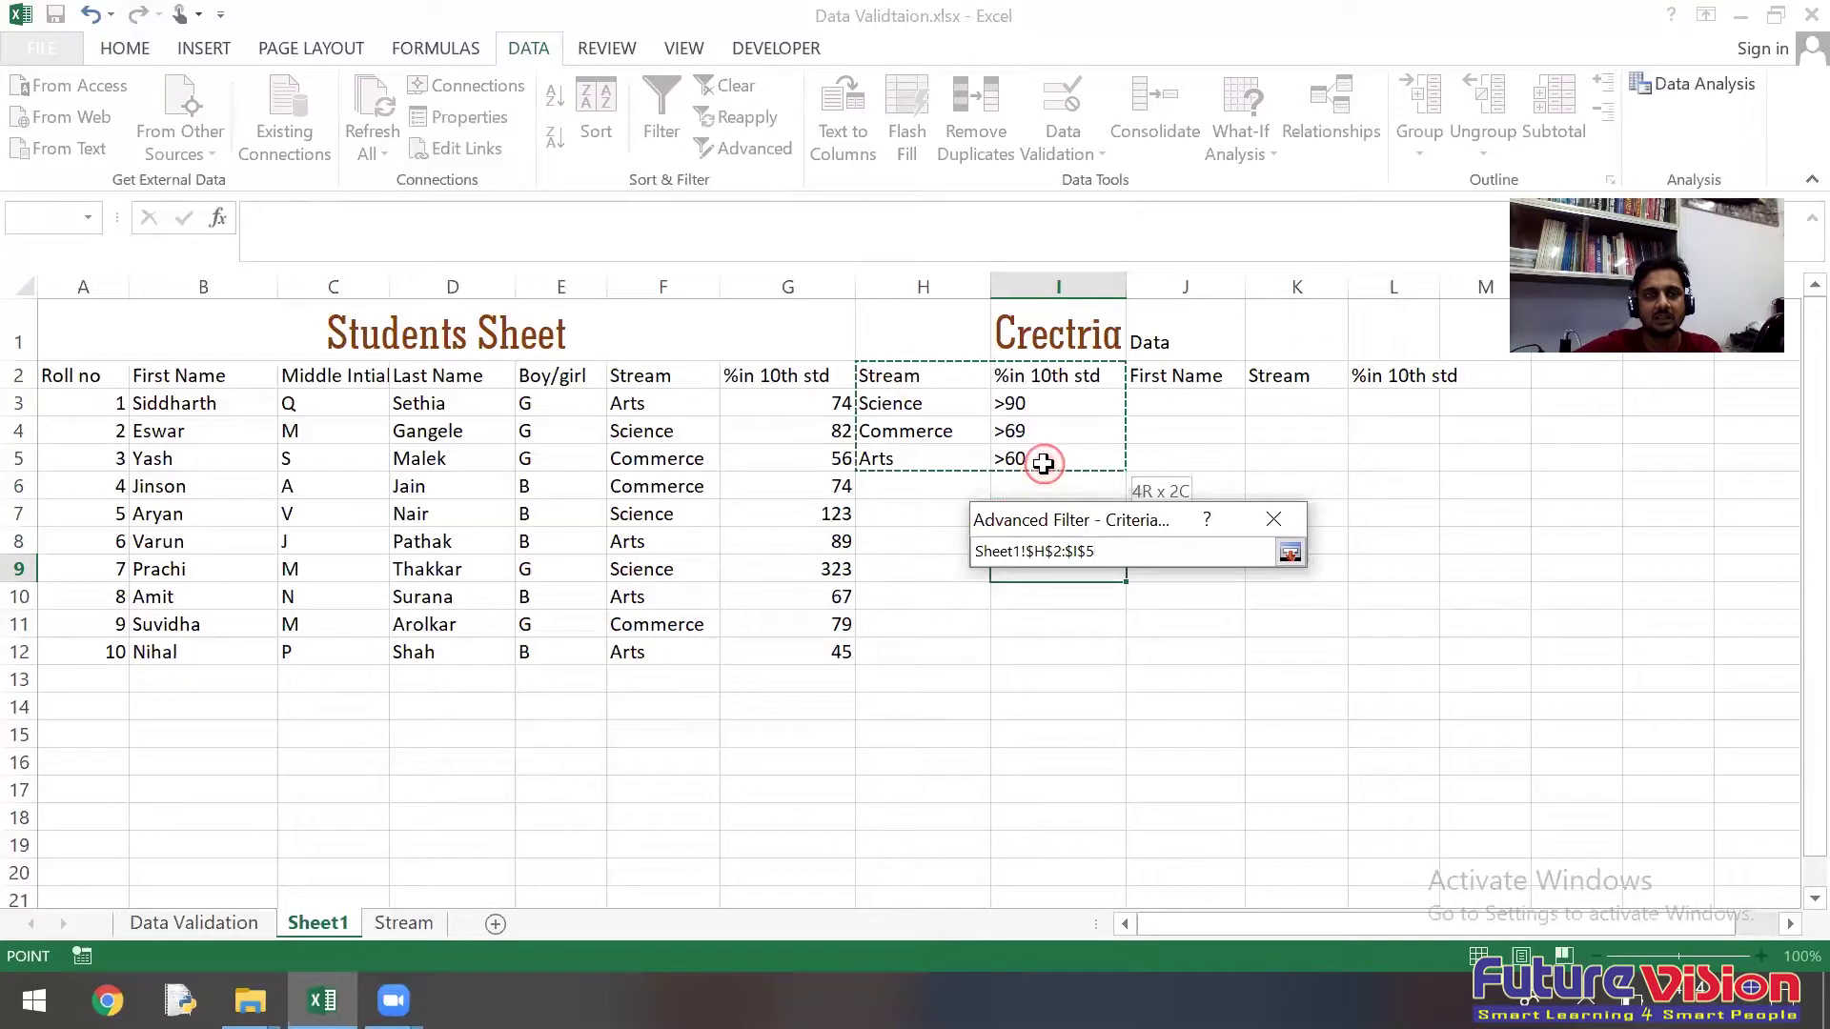
pyautogui.click(1187, 733)
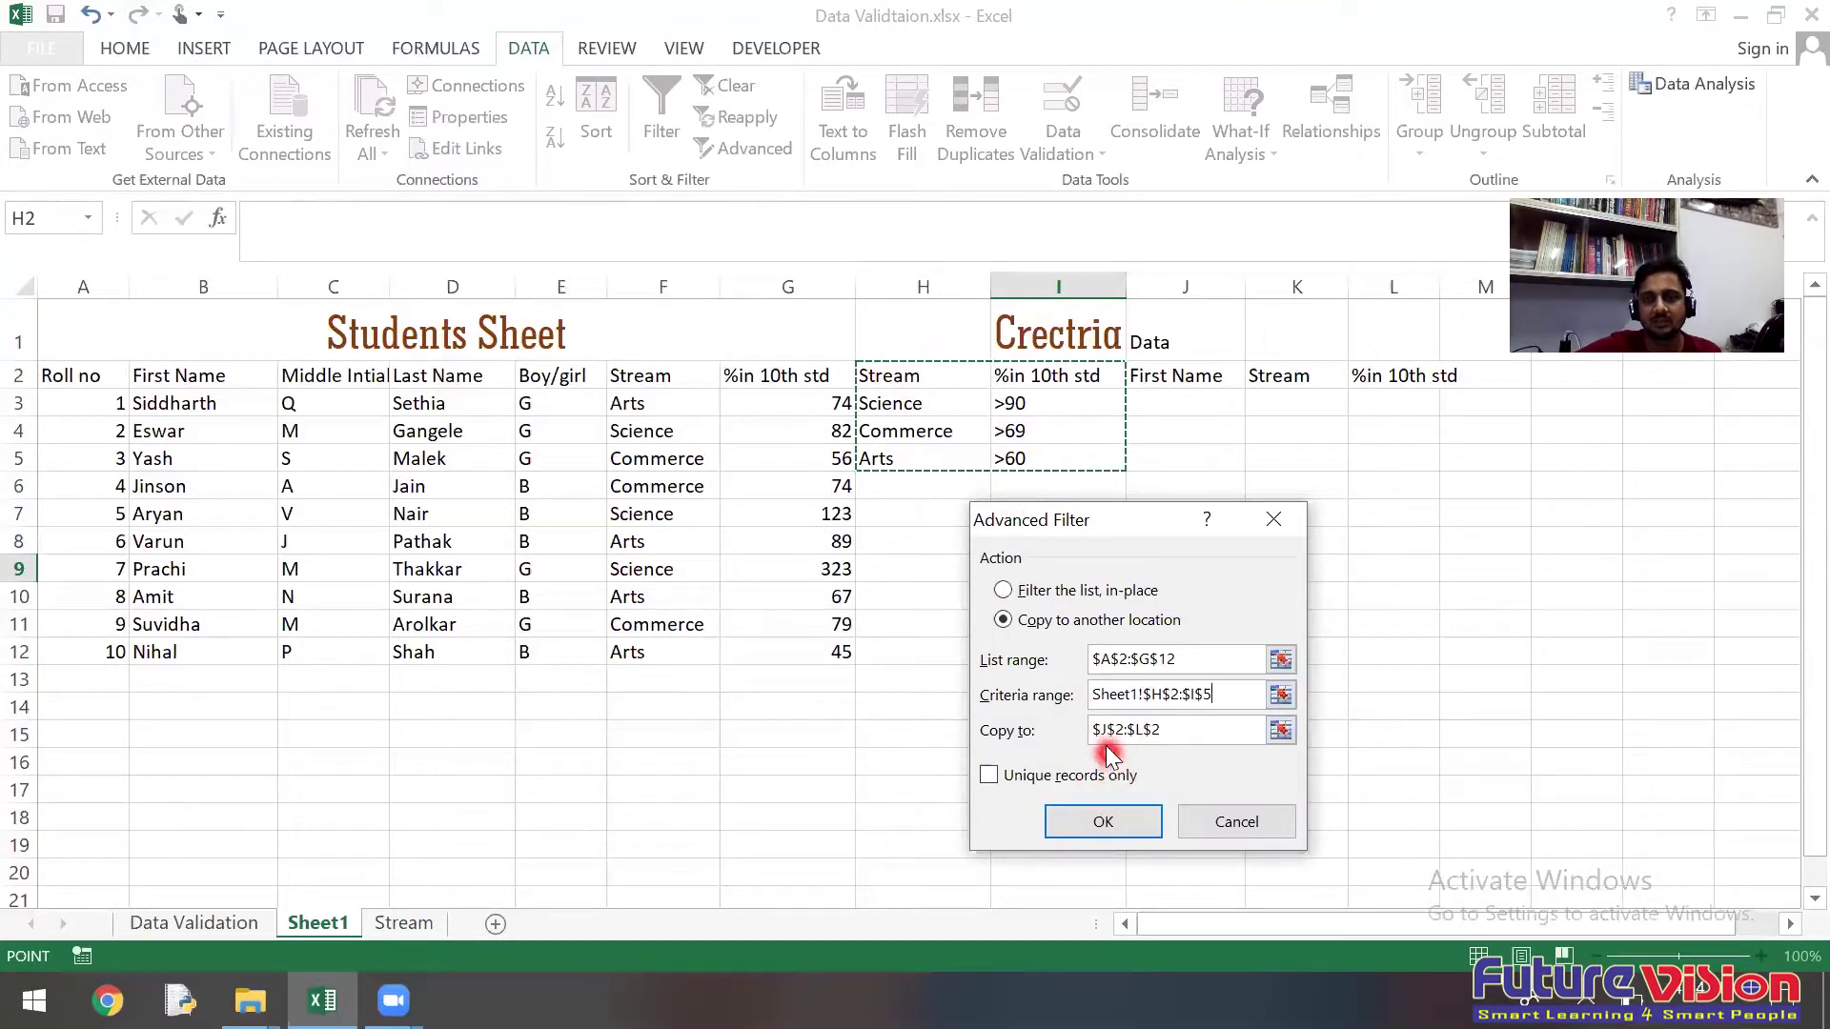
pyautogui.click(1100, 822)
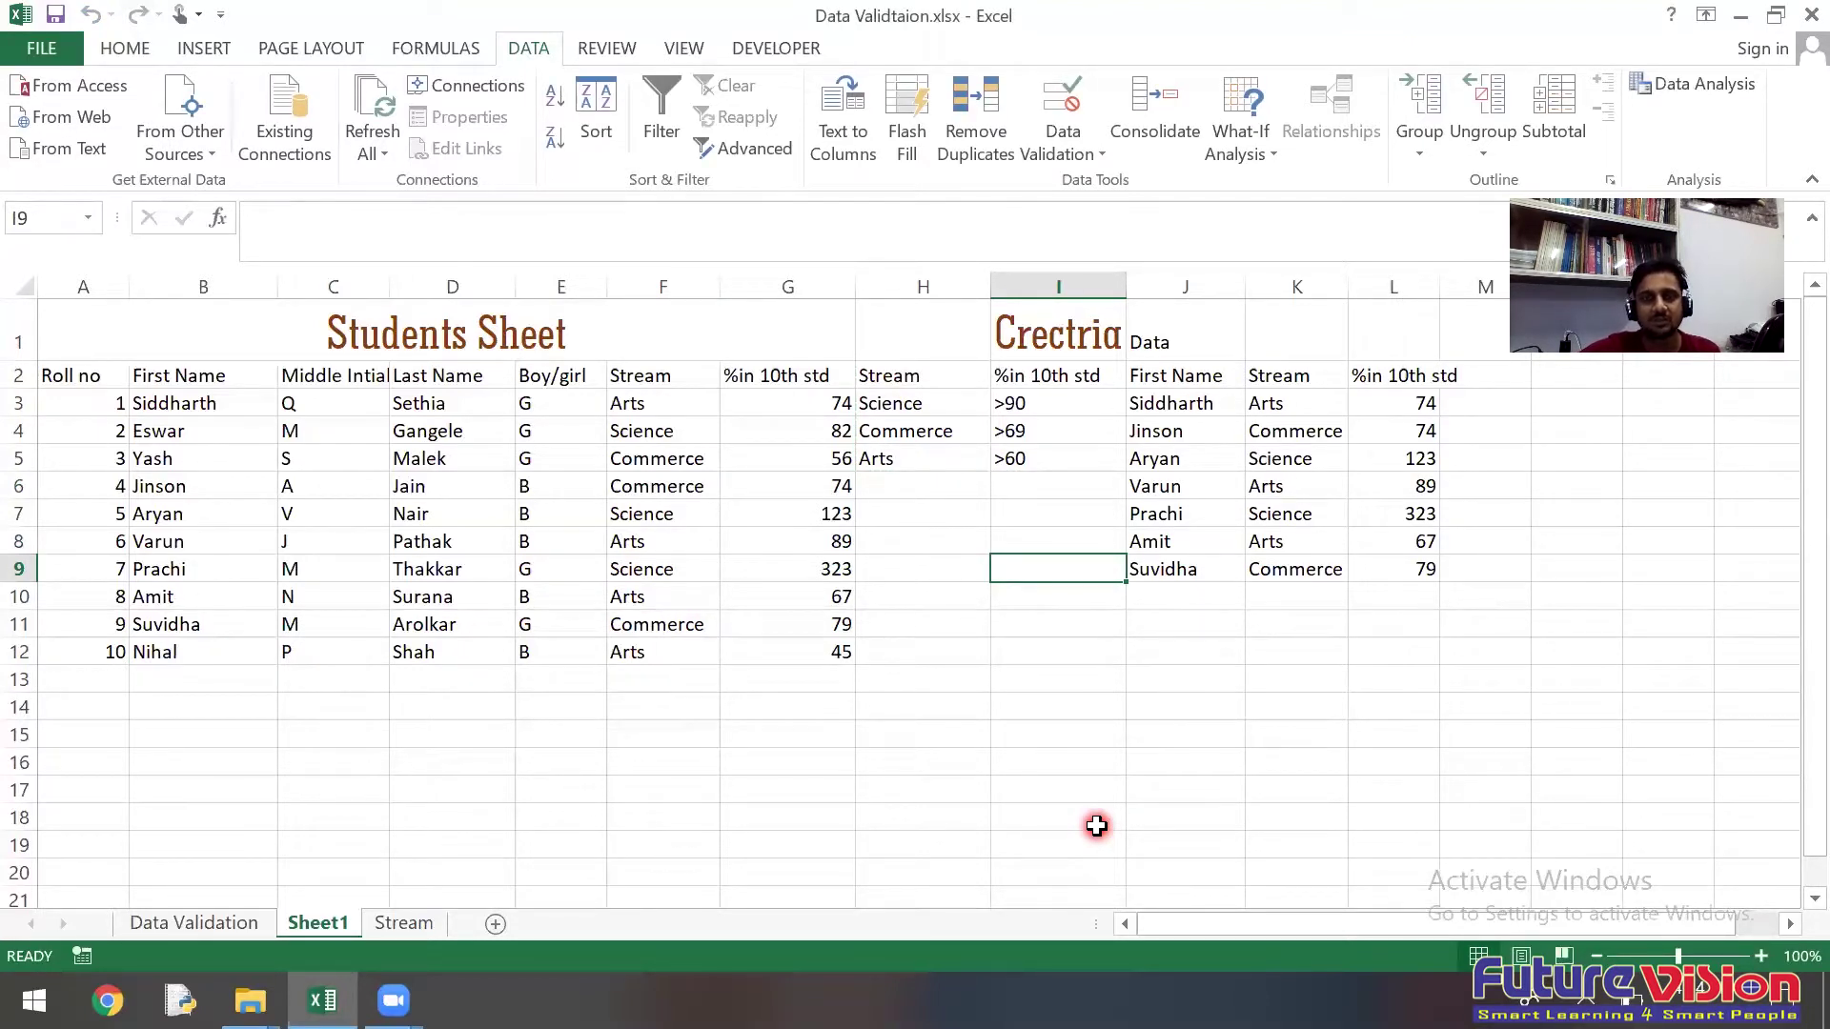
pyautogui.click(905, 402)
pyautogui.click(1018, 405)
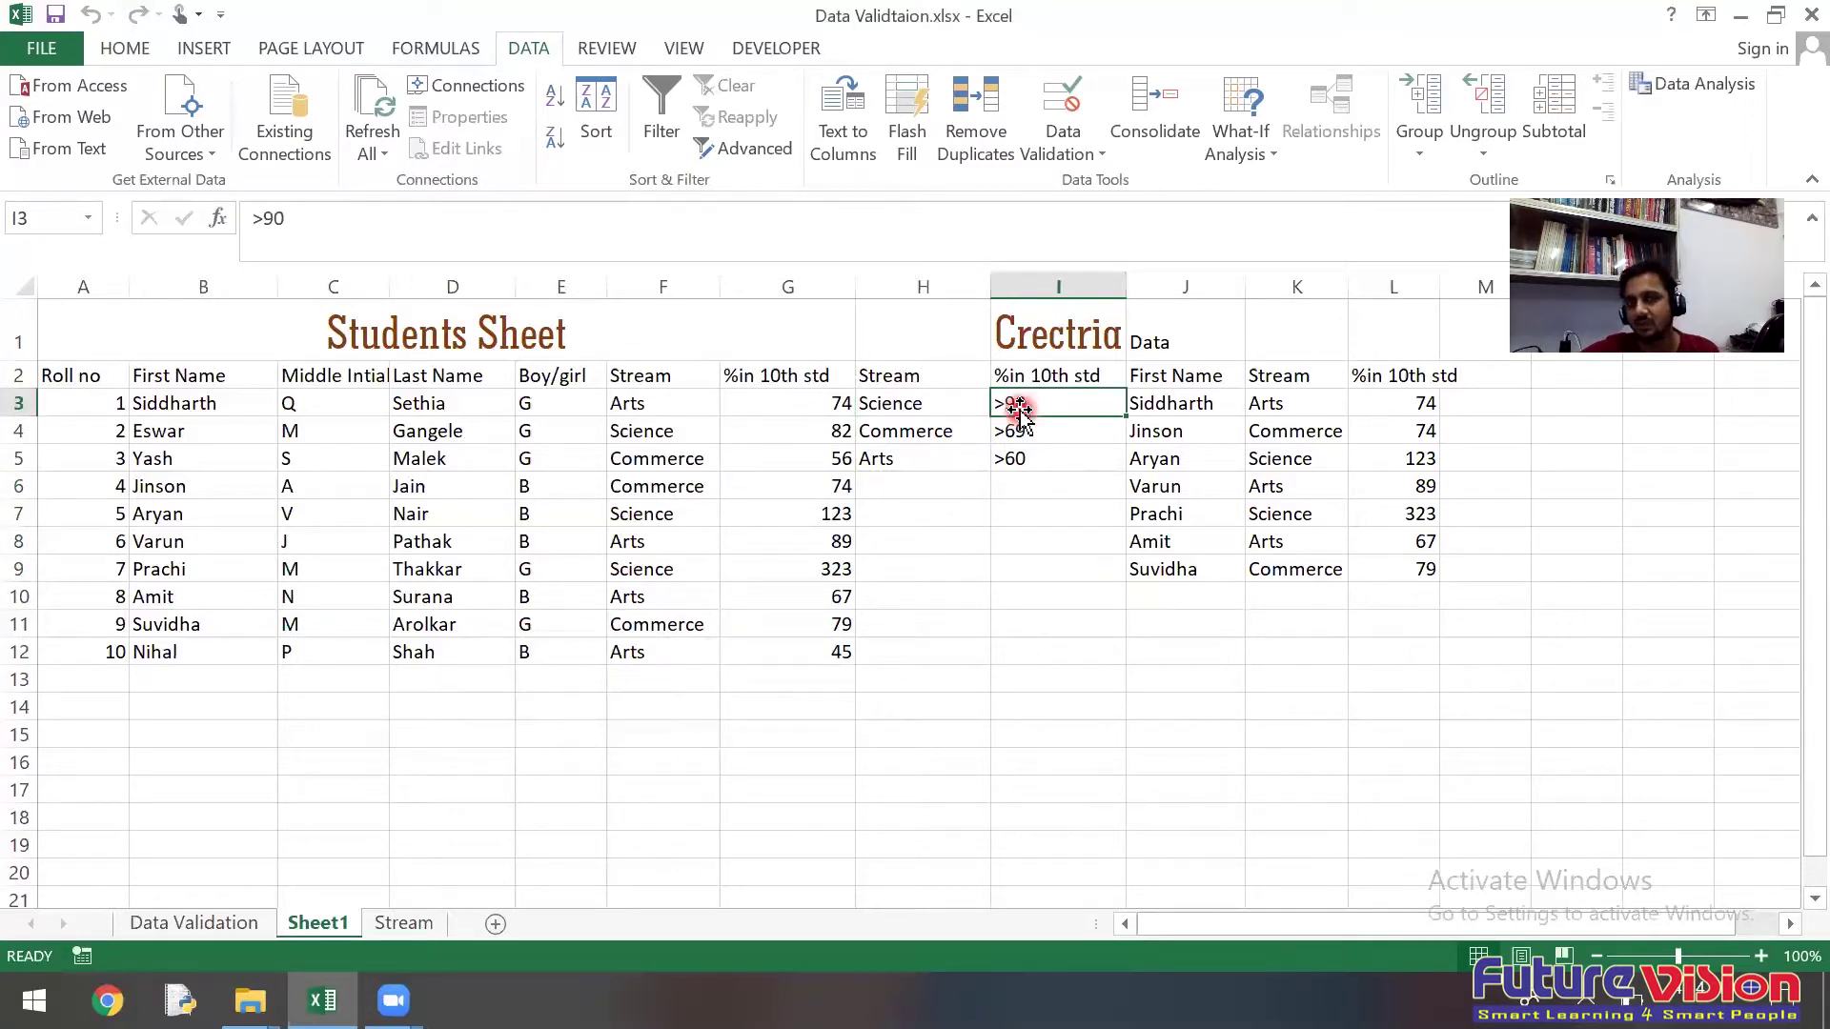
pyautogui.click(903, 437)
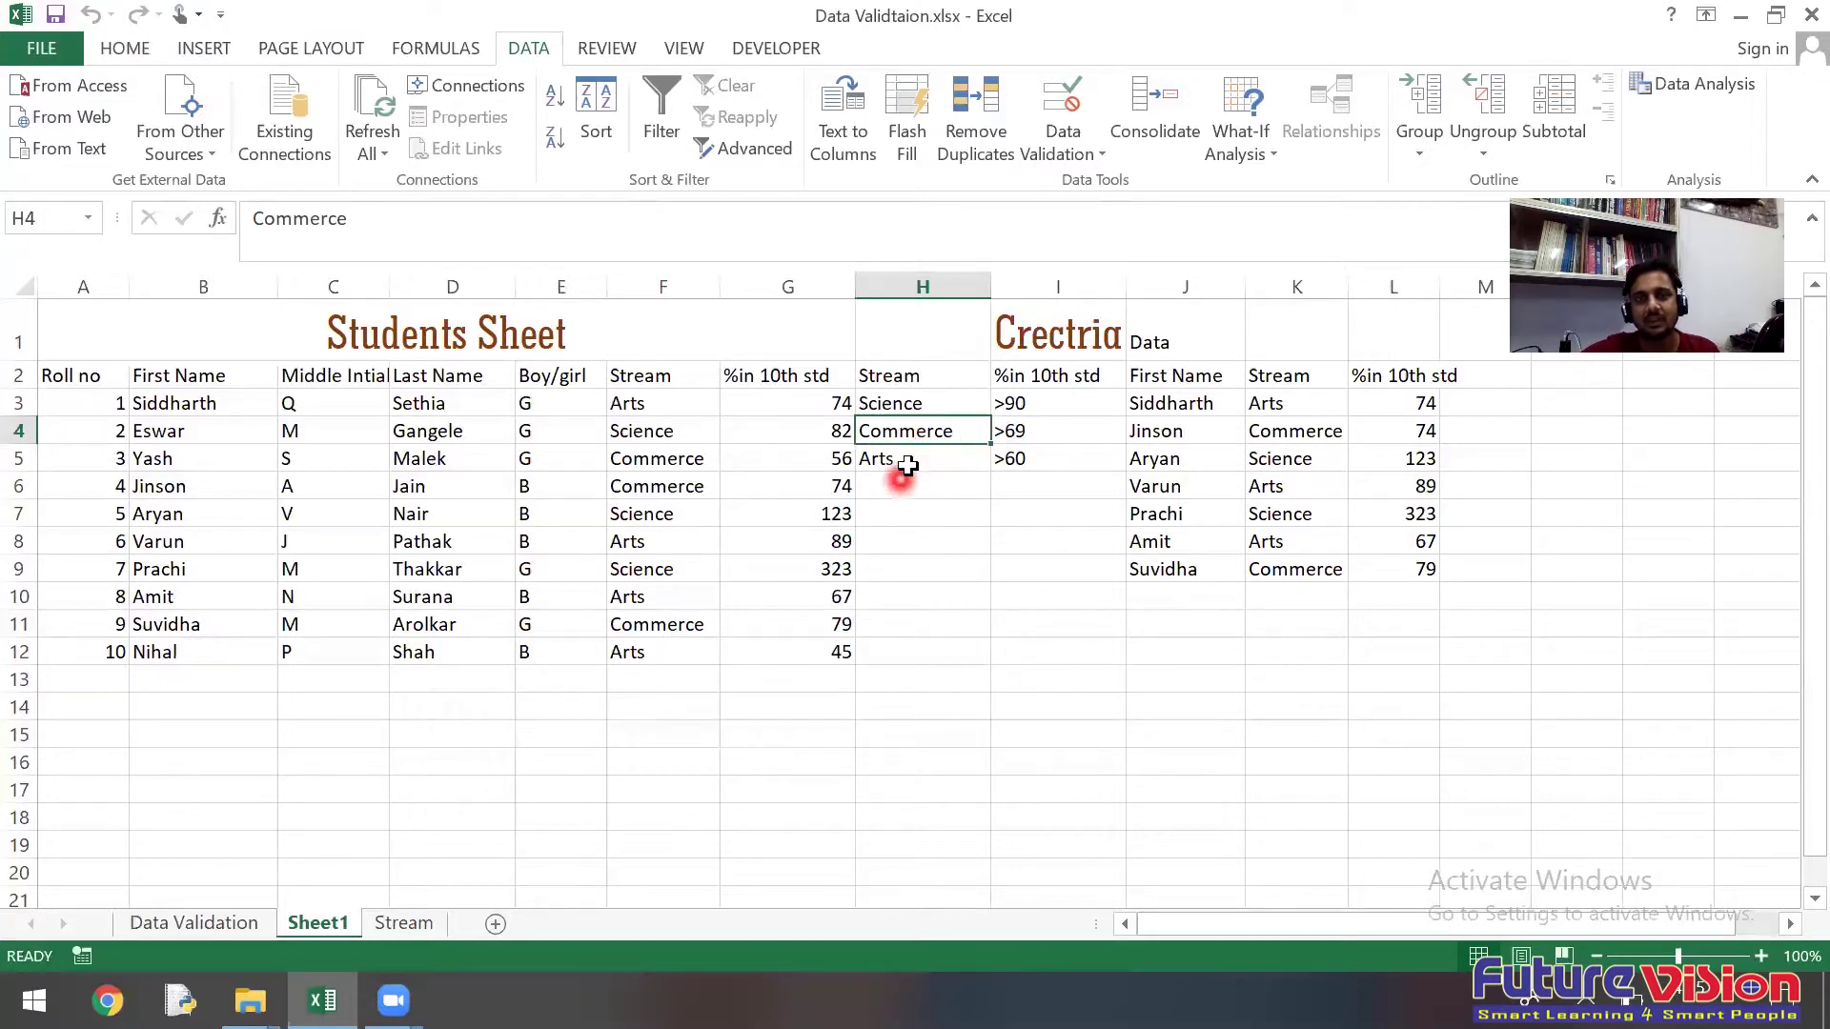
pyautogui.click(905, 460)
pyautogui.click(1016, 462)
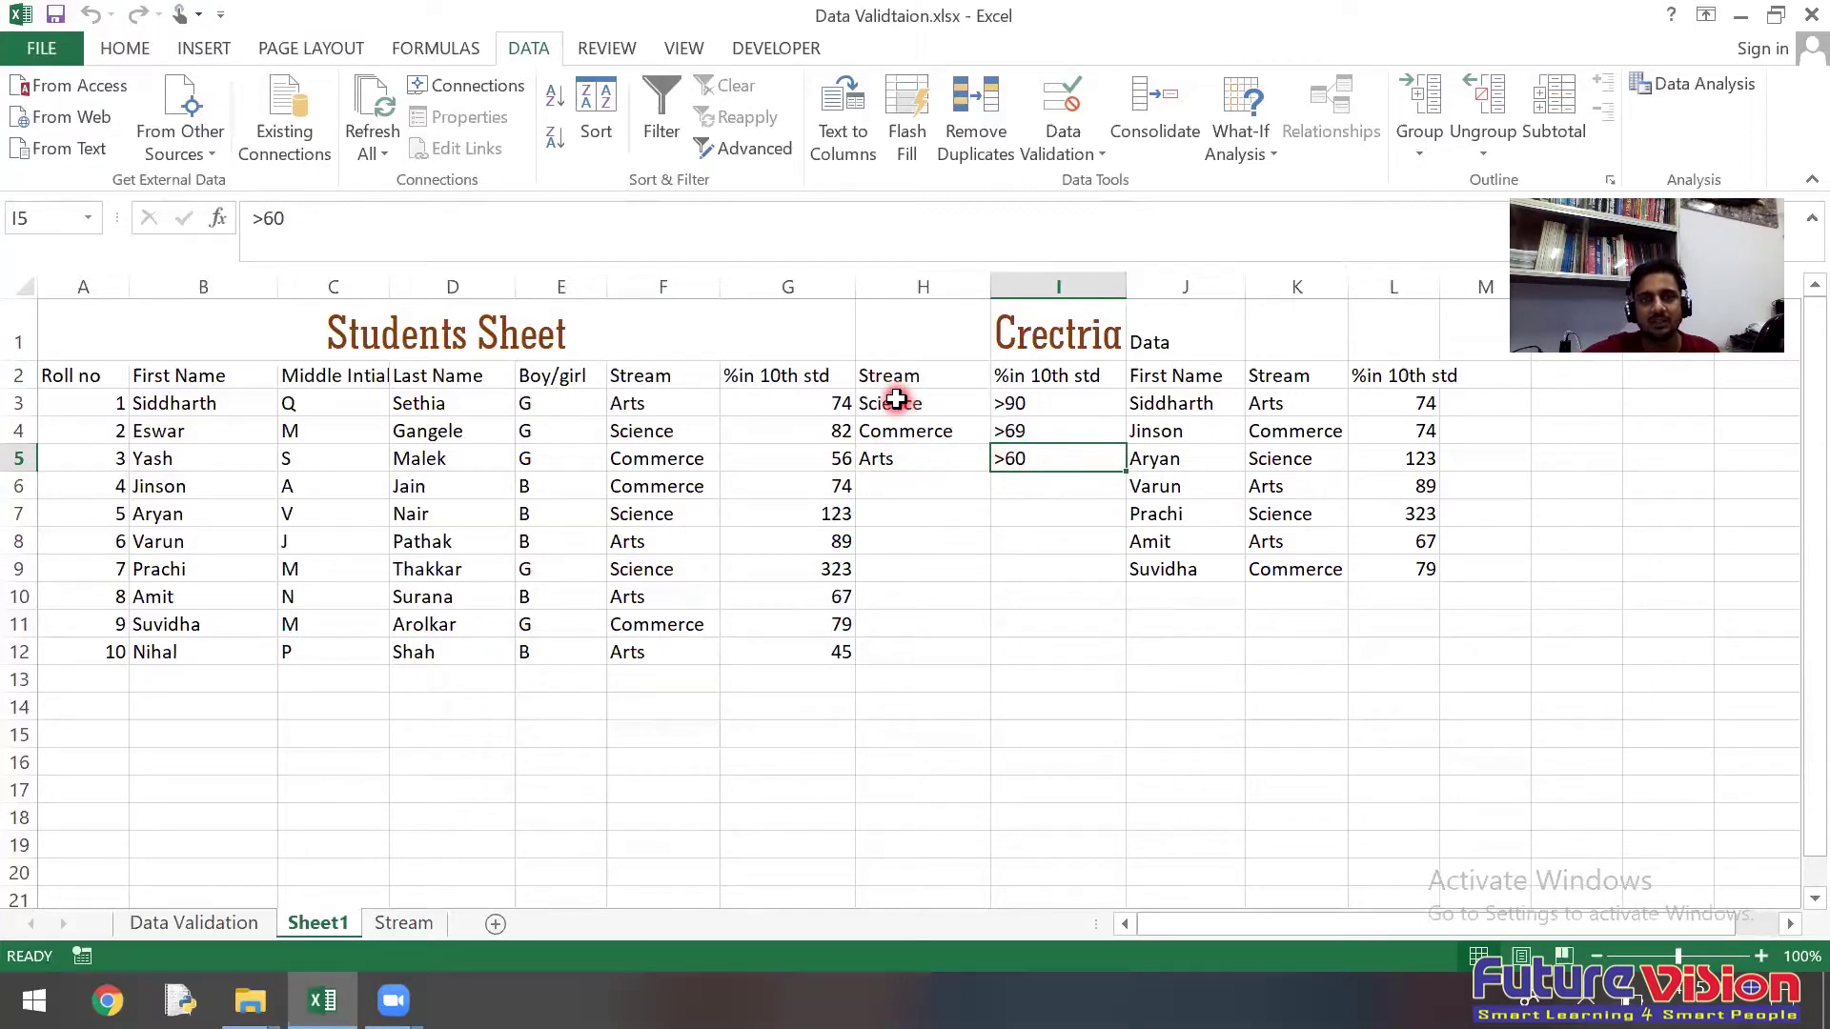
pyautogui.click(896, 401)
pyautogui.click(1020, 406)
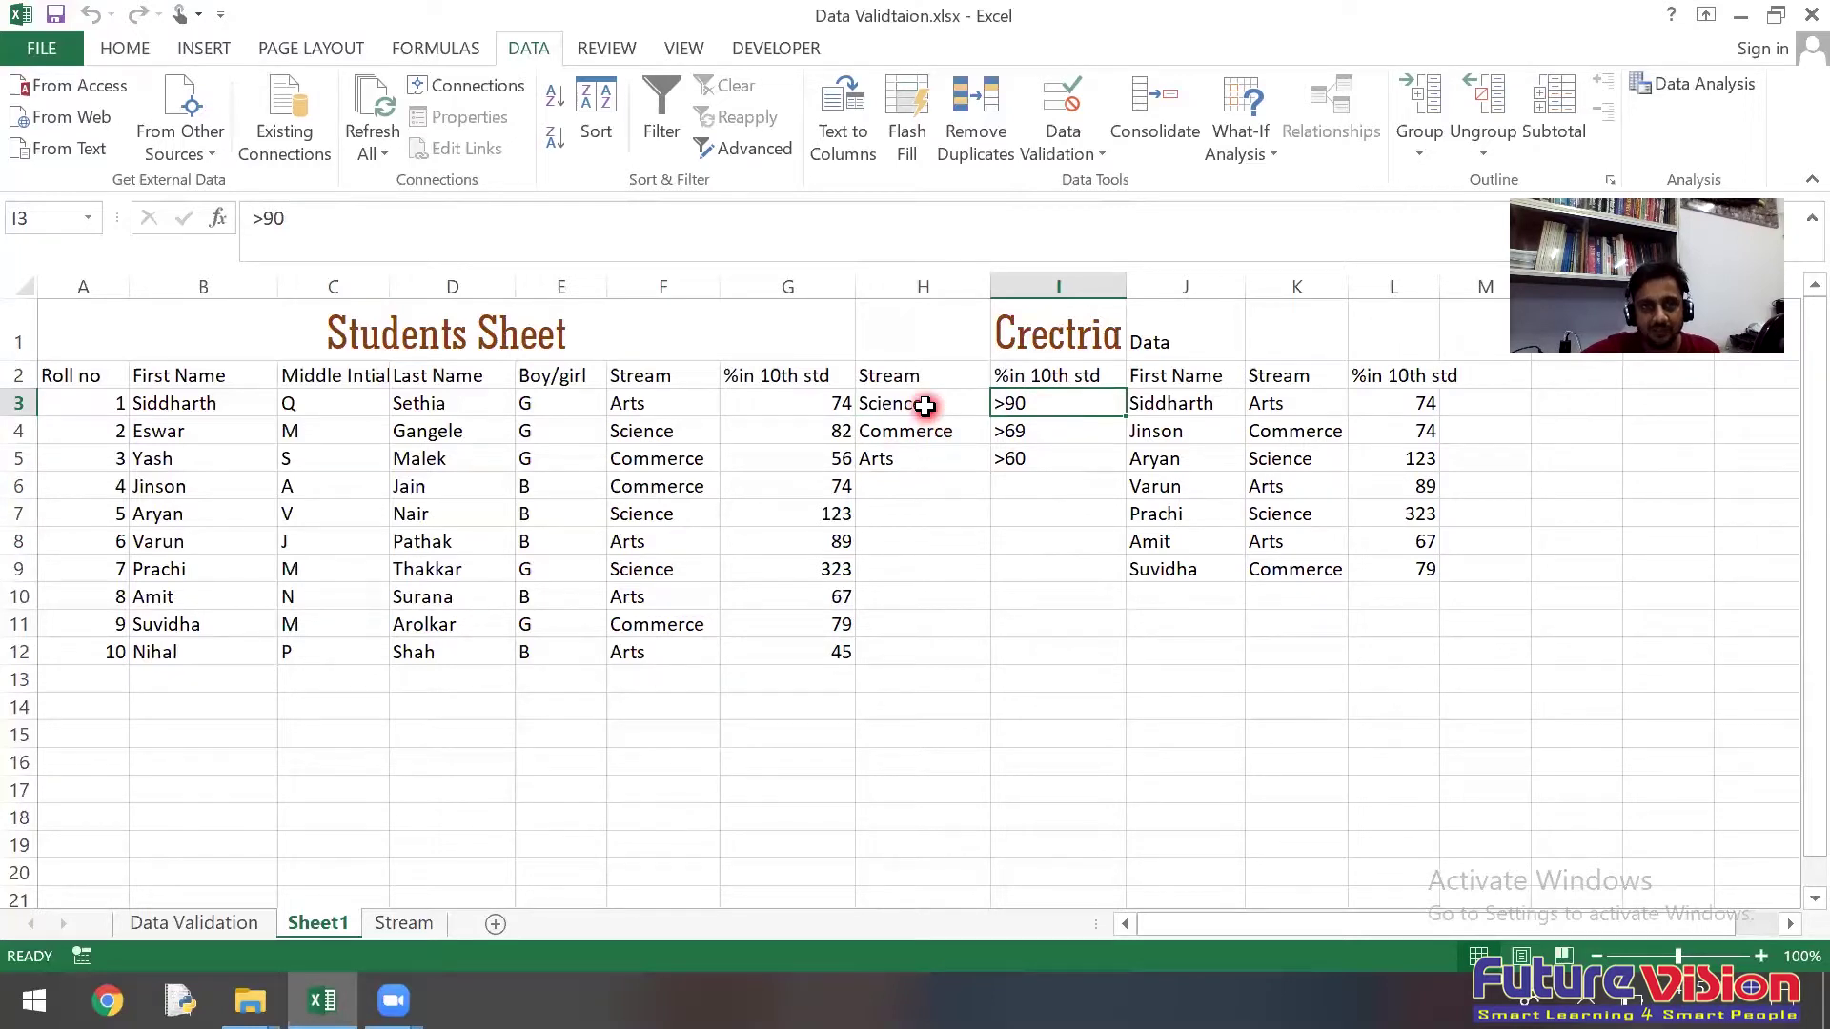
pyautogui.click(906, 430)
pyautogui.click(1010, 429)
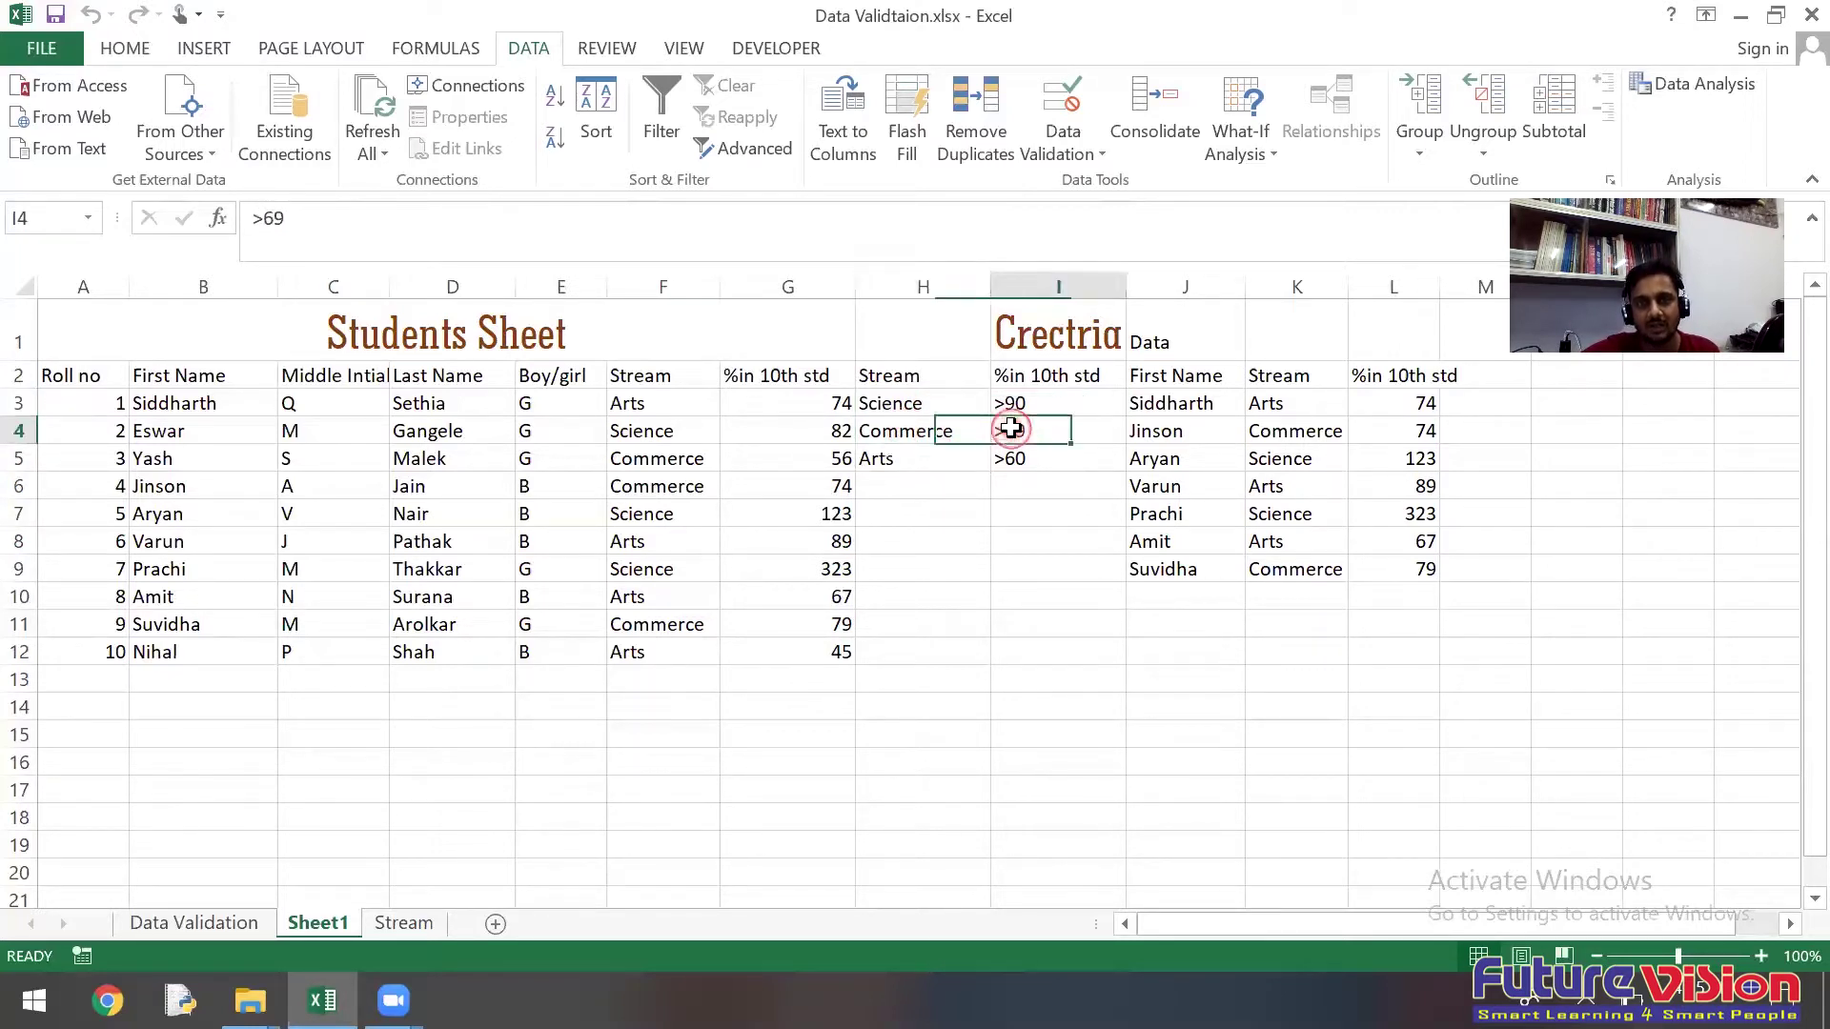
pyautogui.click(919, 457)
pyautogui.click(1003, 459)
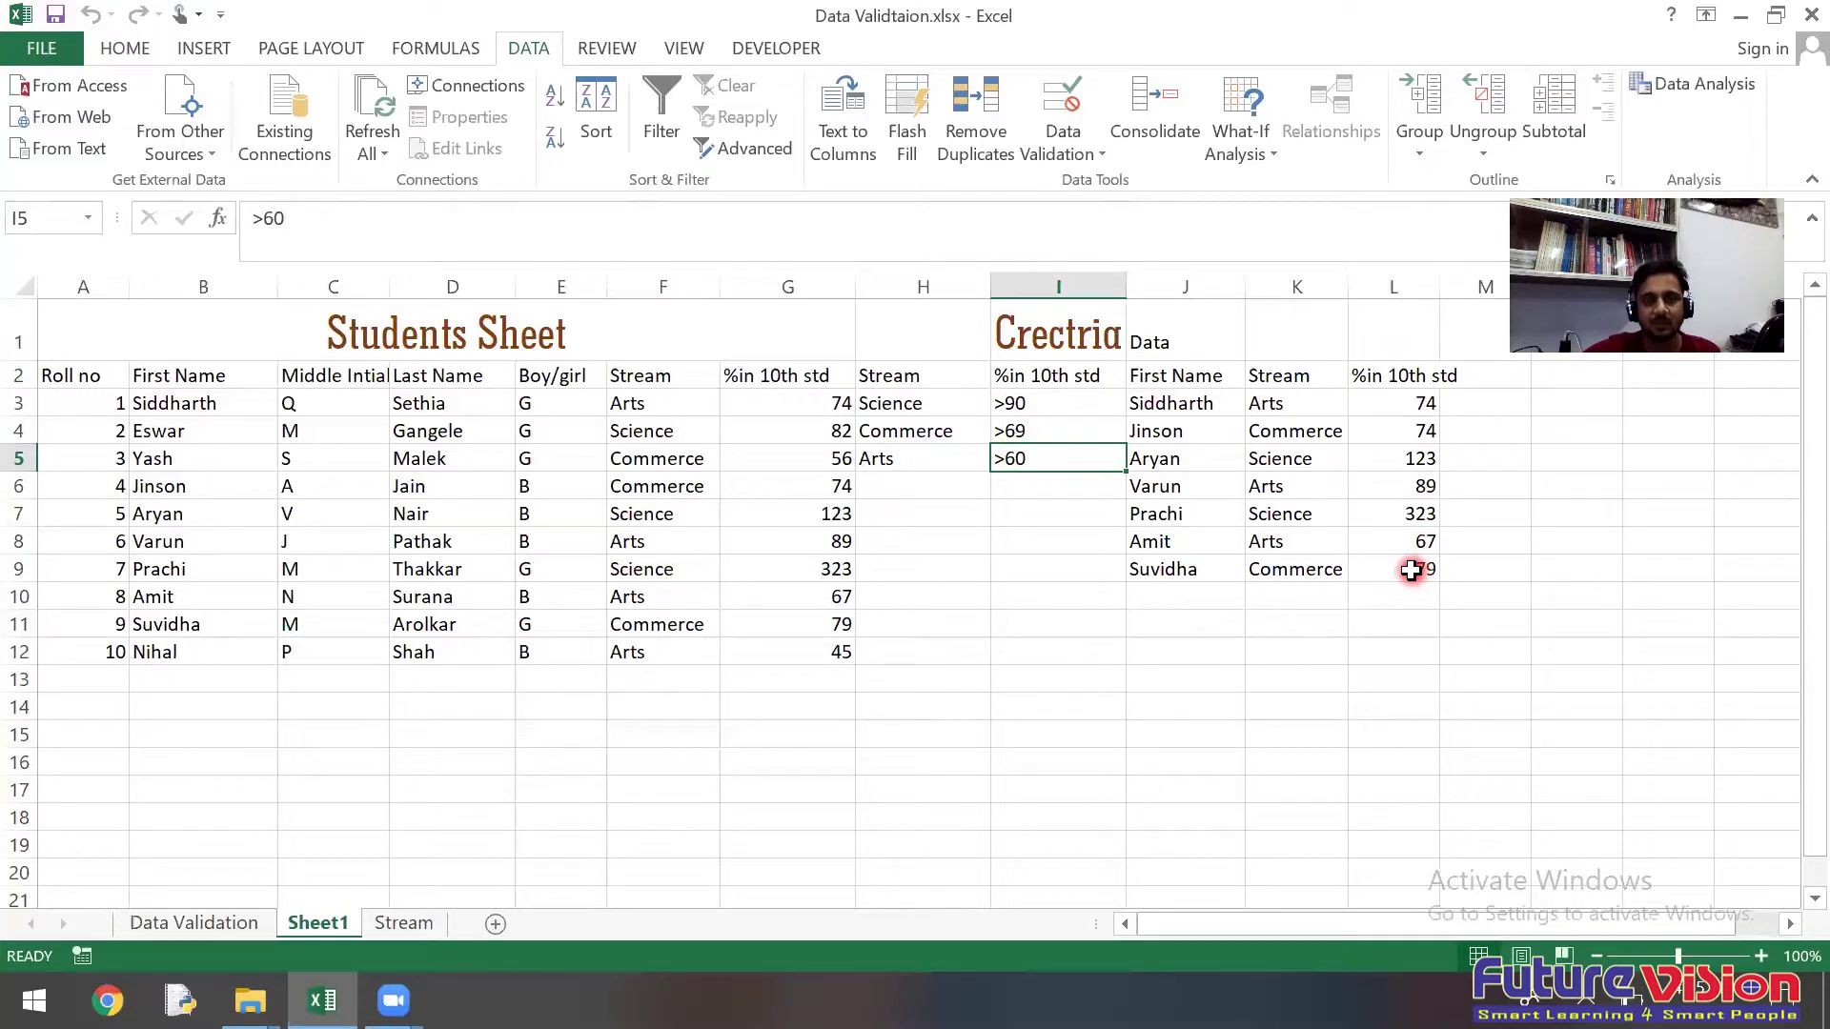
pyautogui.click(1192, 760)
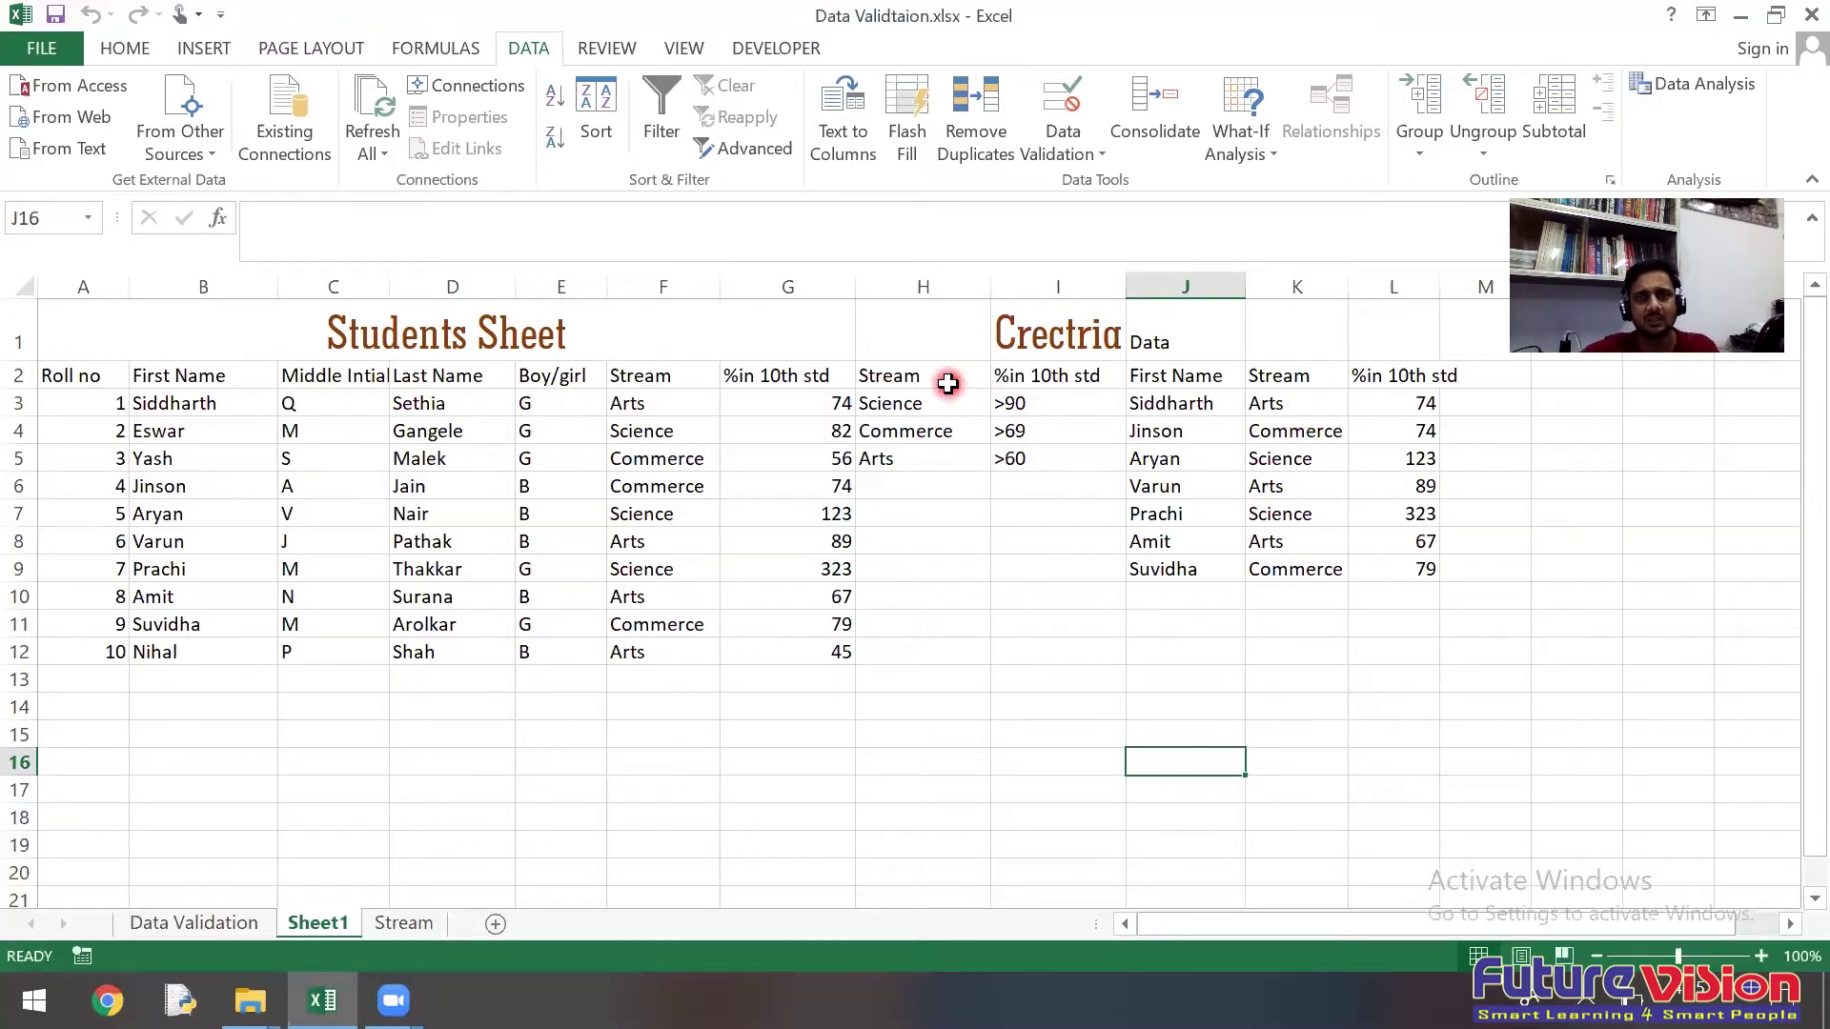
# Step: Clear the old Stream and %in 10th std criteria from H2:I5
pyautogui.moveTo(951, 391); pyautogui.dragTo(1067, 448)
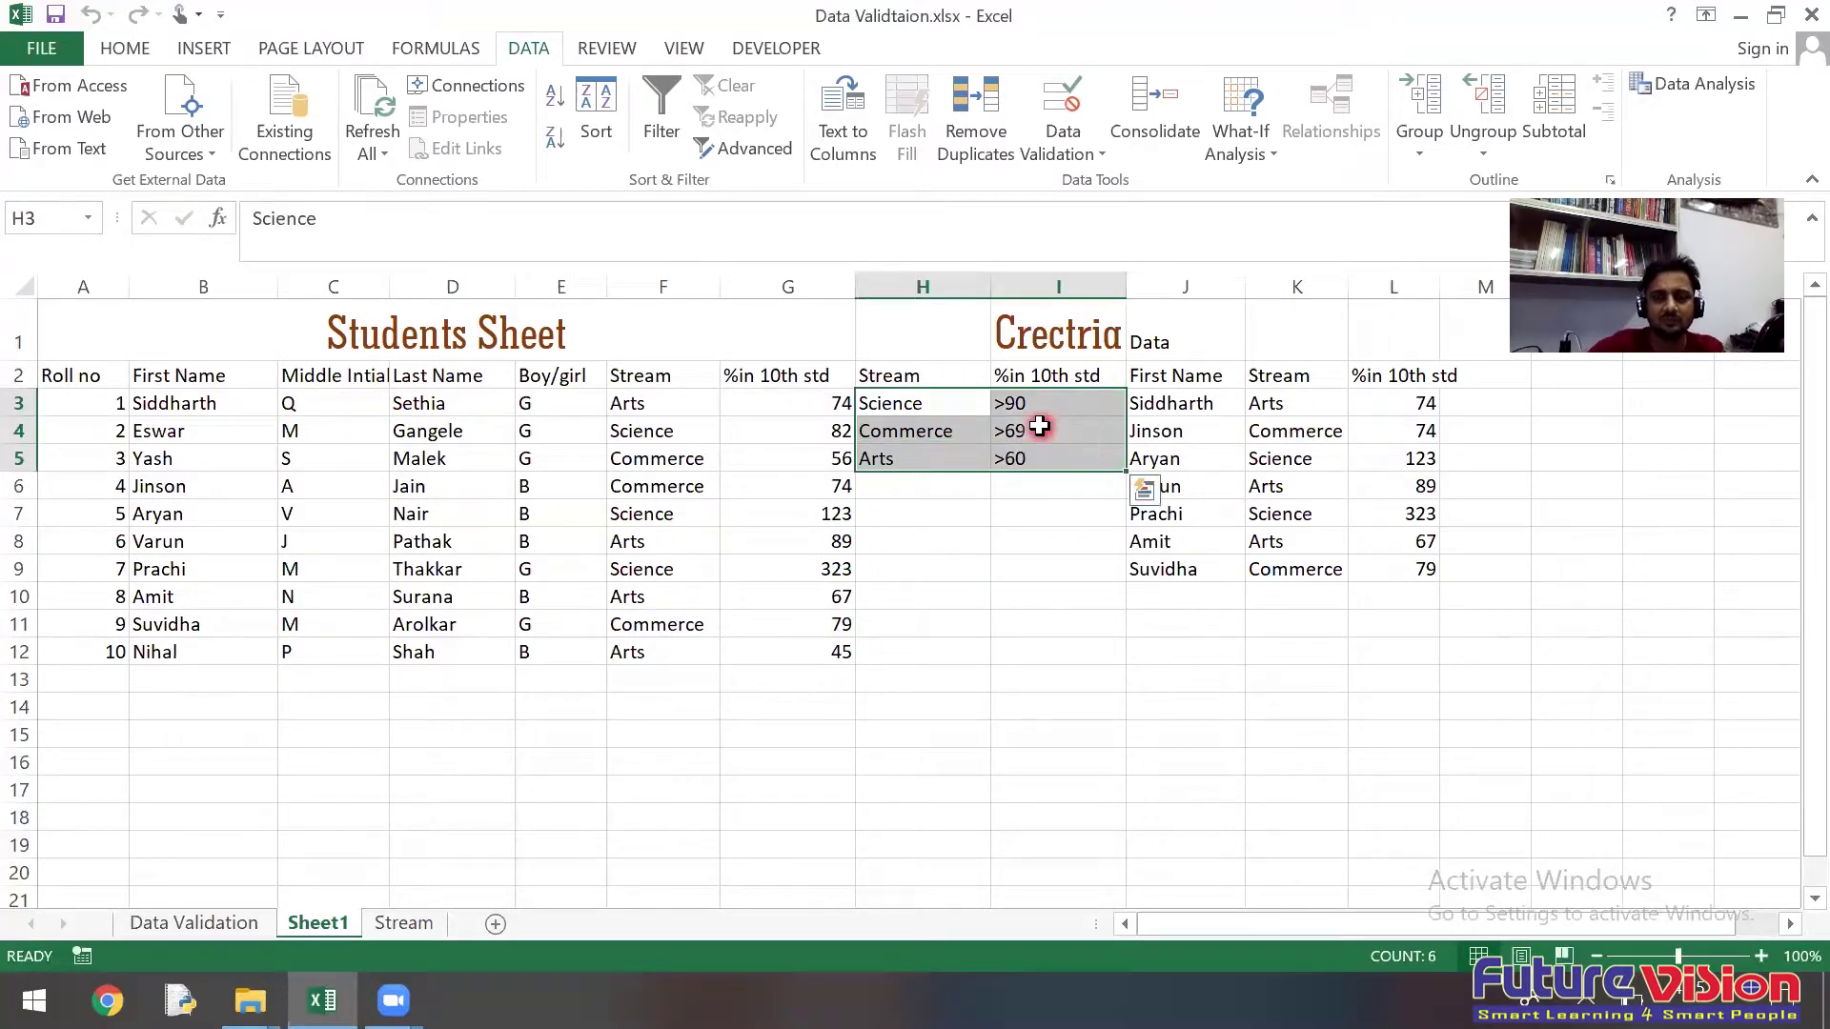
pyautogui.click(894, 377)
pyautogui.press('Delete')
pyautogui.click(1025, 377)
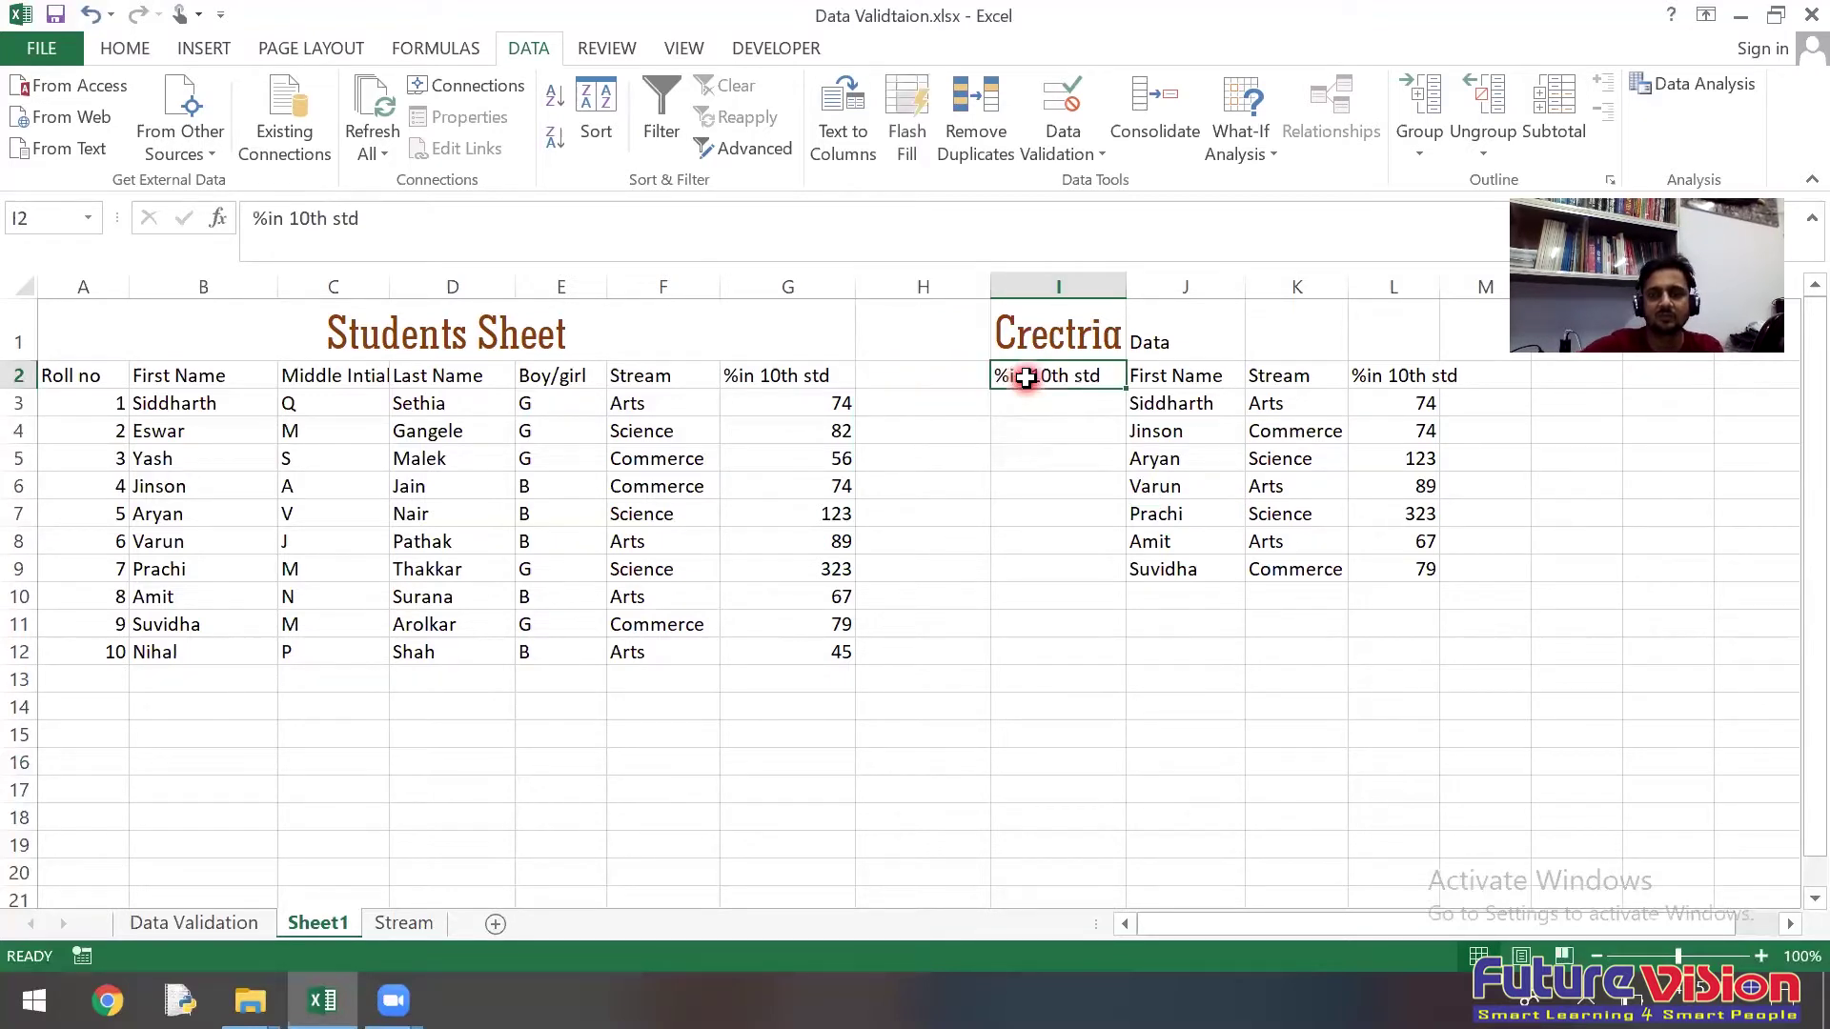
pyautogui.press('Delete')
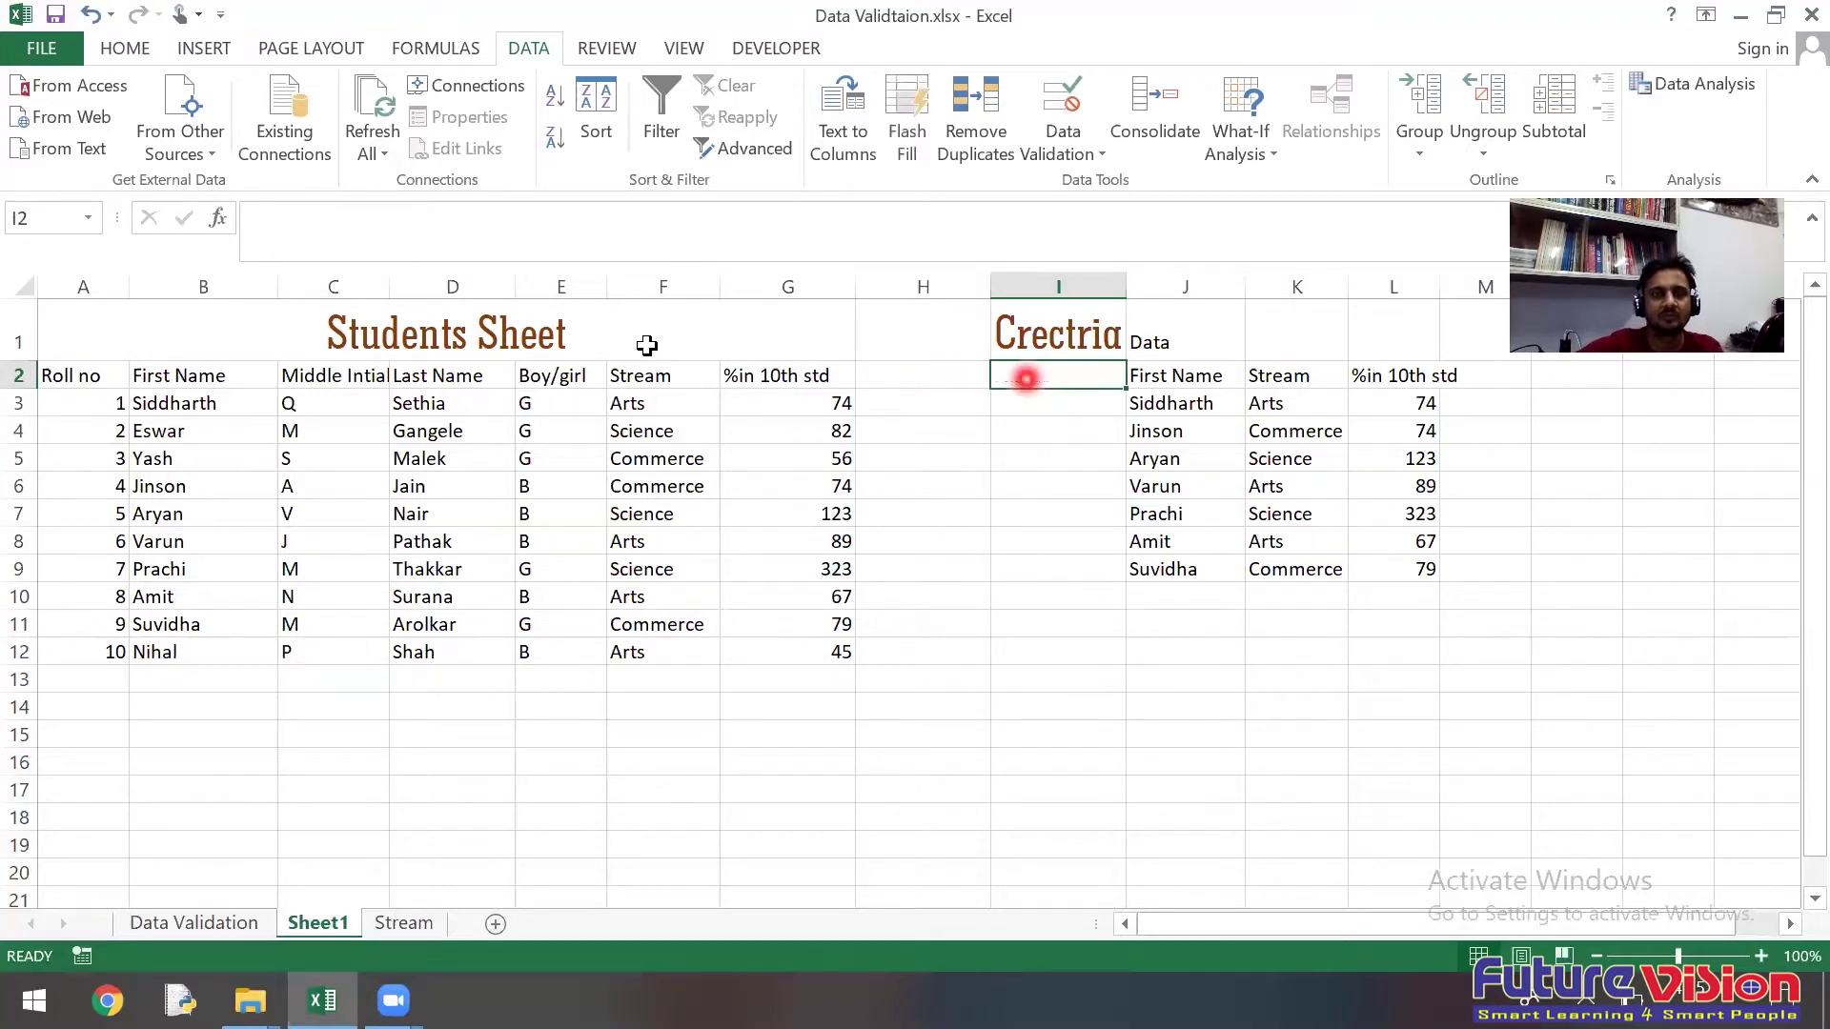
# Step: Copy the Last Name header from D2 into I2
pyautogui.click(422, 375)
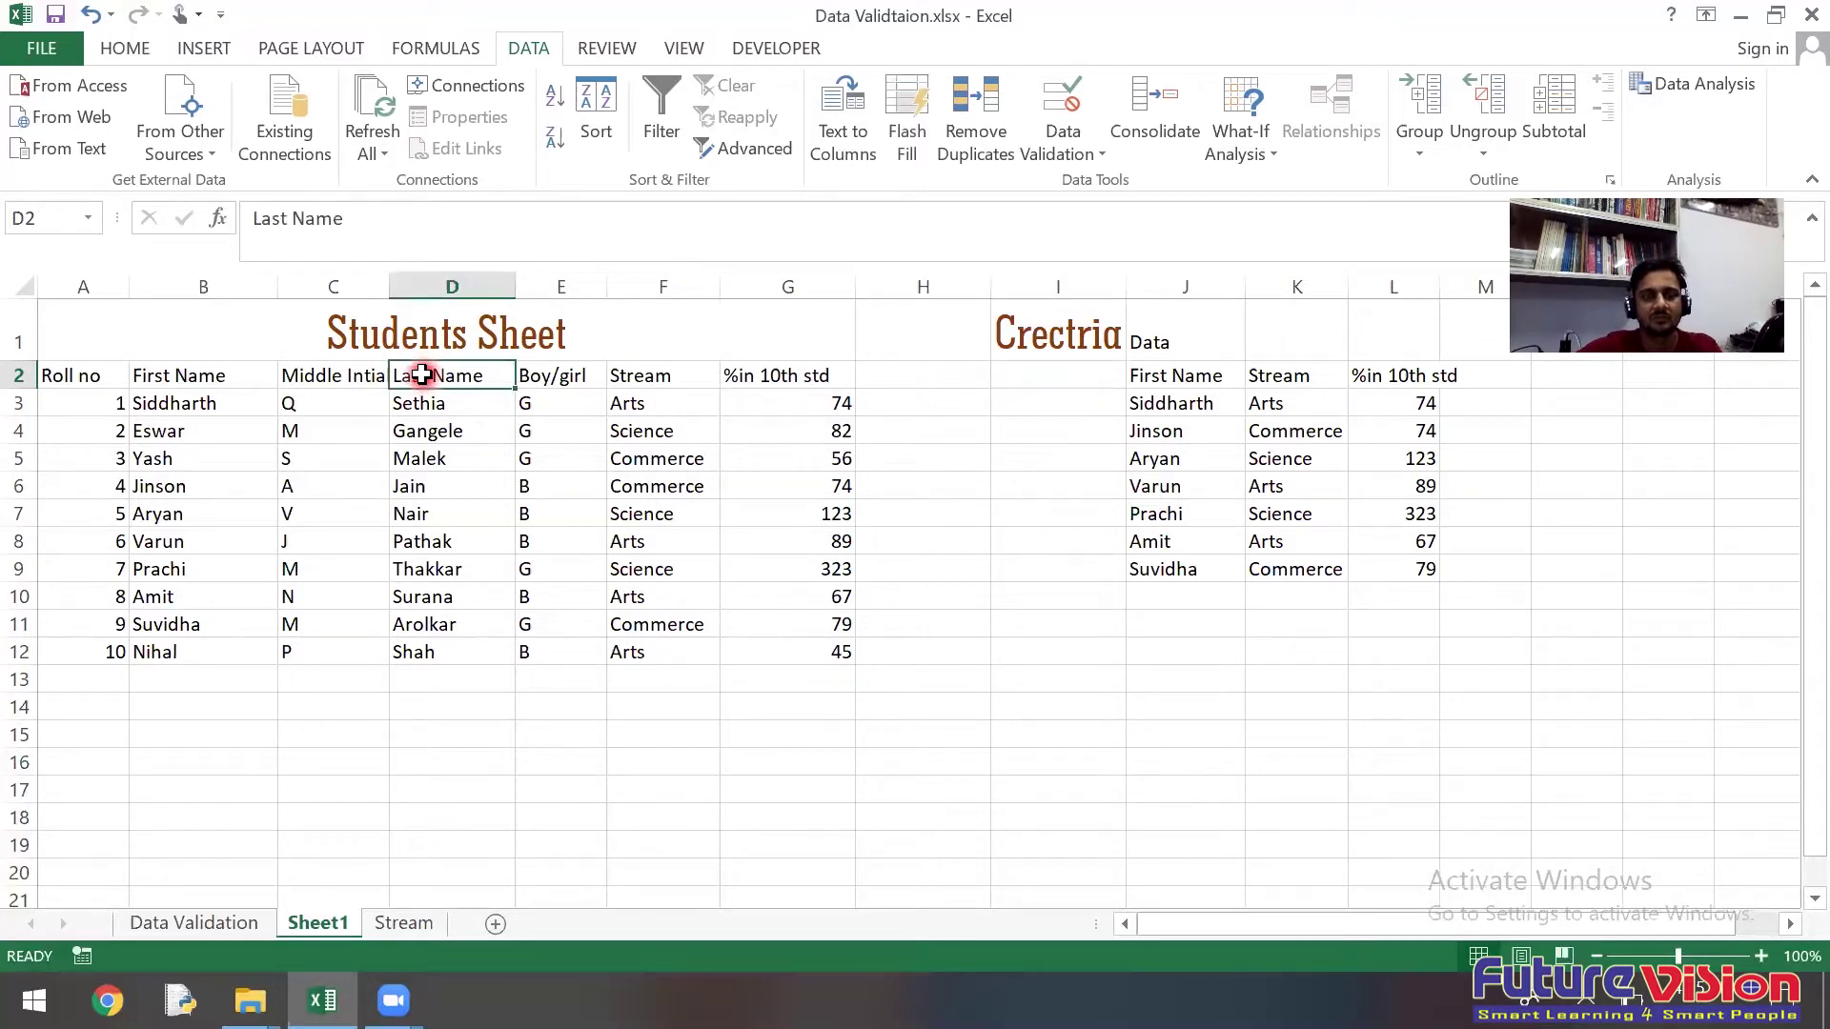
pyautogui.hotkey('ctrl', 'c')
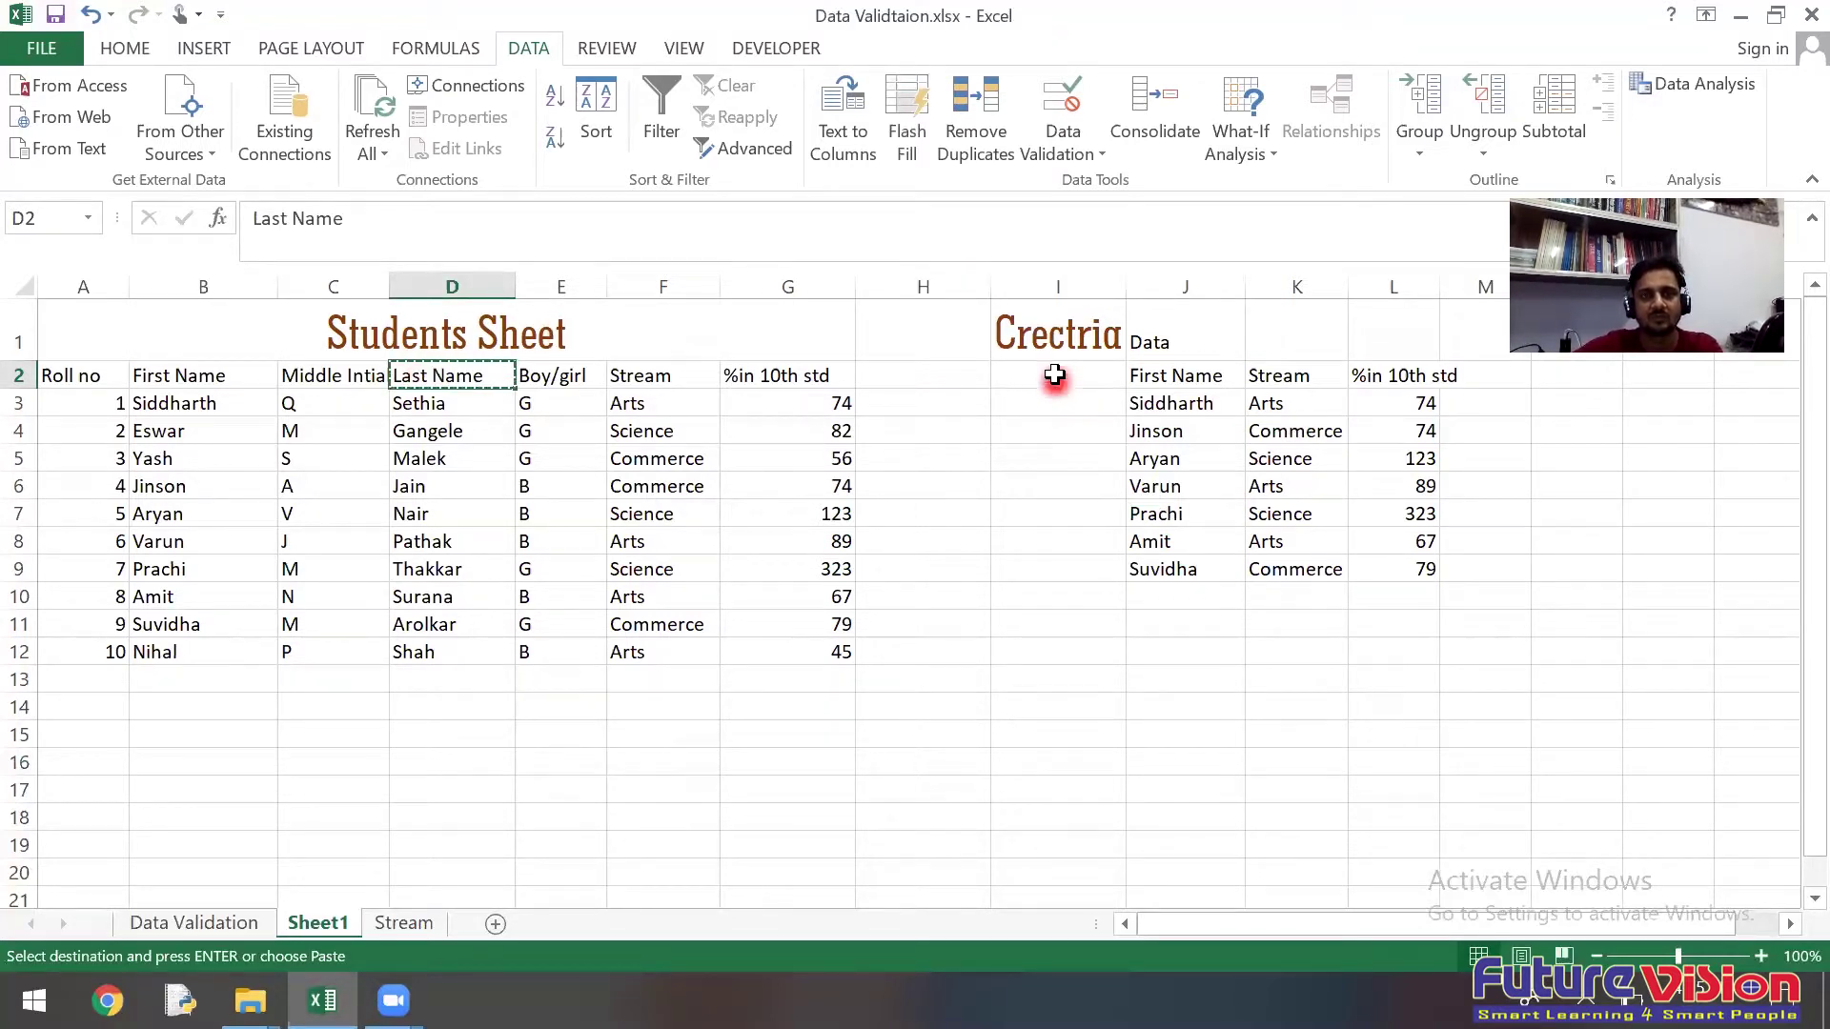
pyautogui.click(1053, 374)
pyautogui.hotkey('ctrl', 'v')
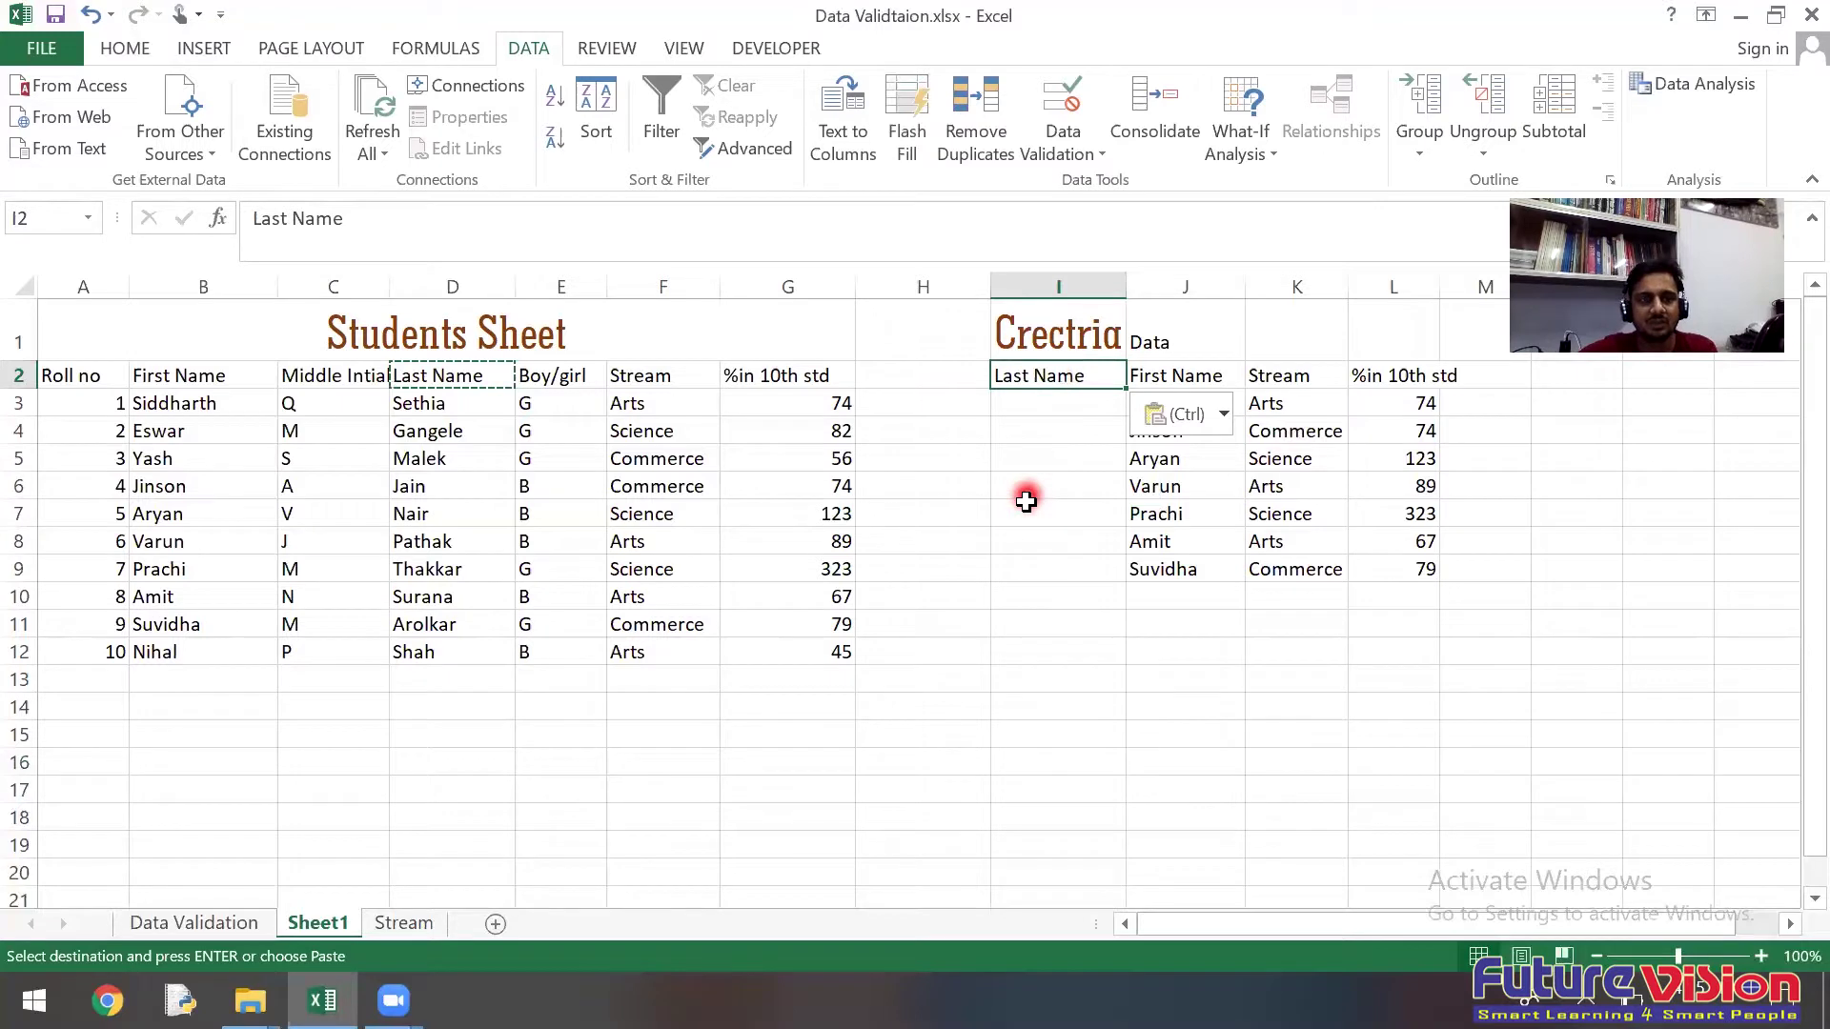
pyautogui.click(1028, 503)
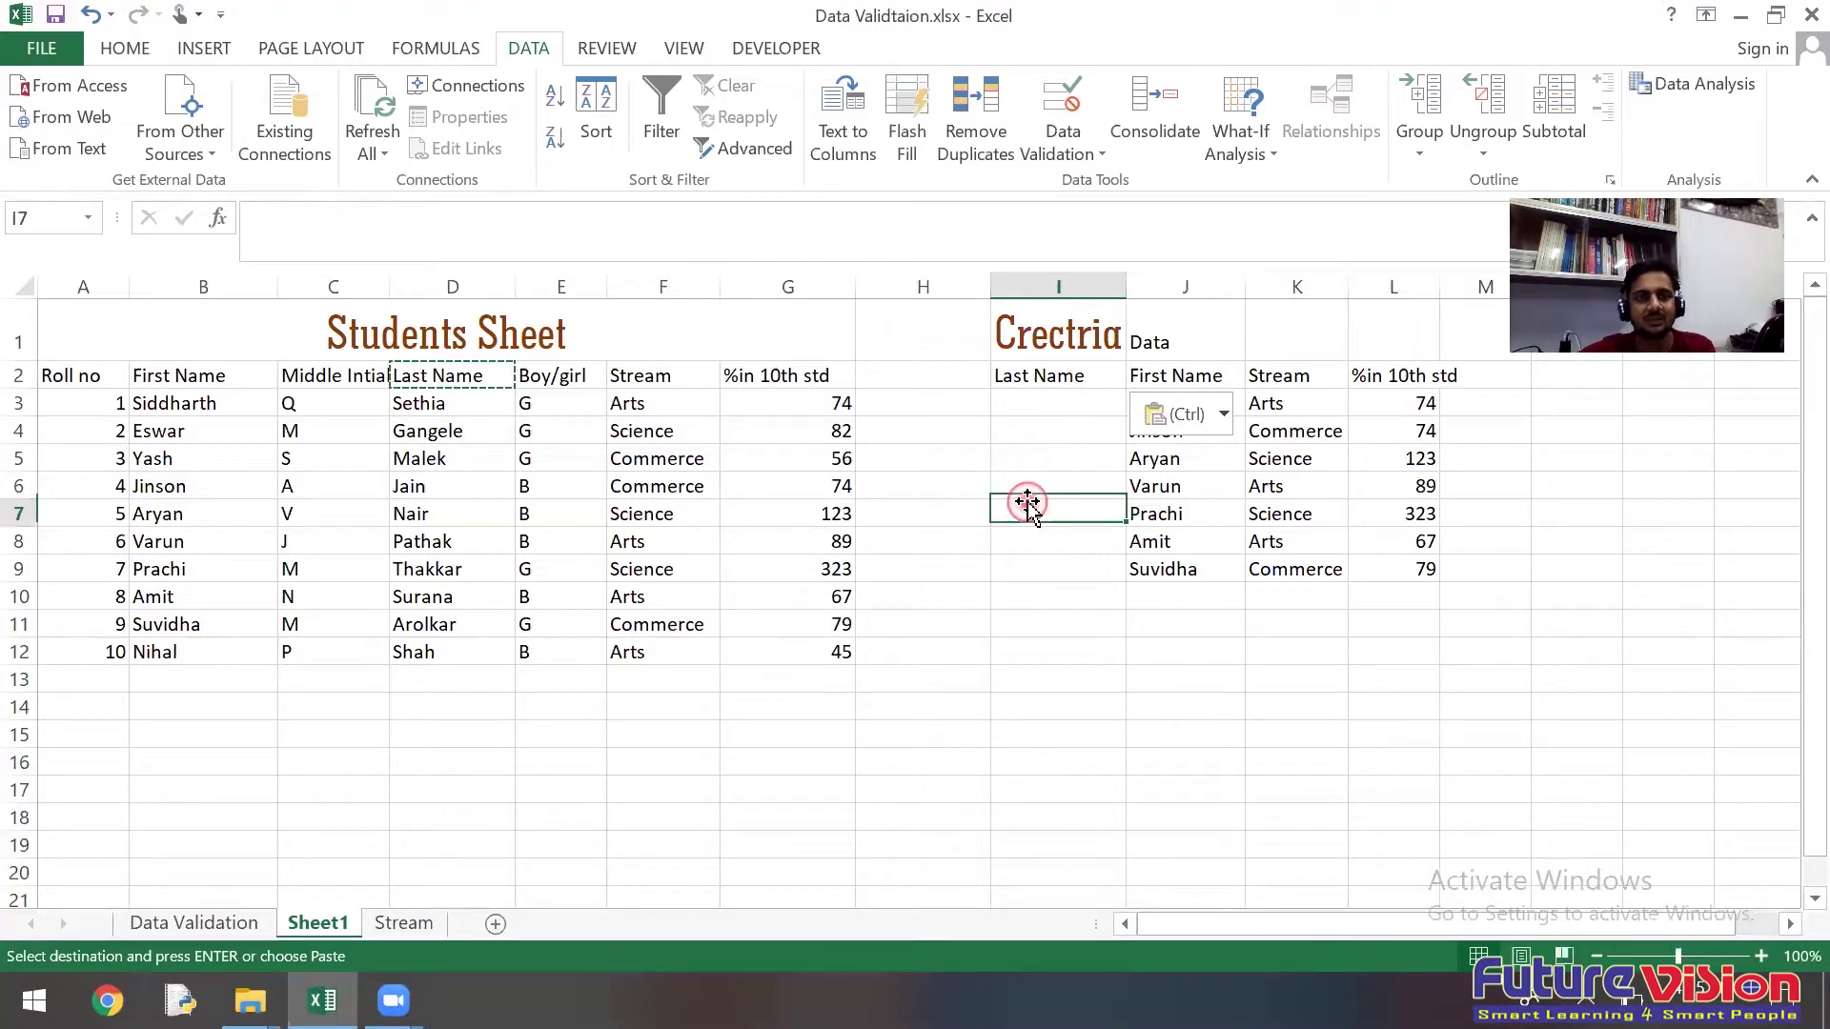
# Step: Enter the wildcard criterion S* in I3
pyautogui.doubleClick(1058, 402)
pyautogui.write('s*')
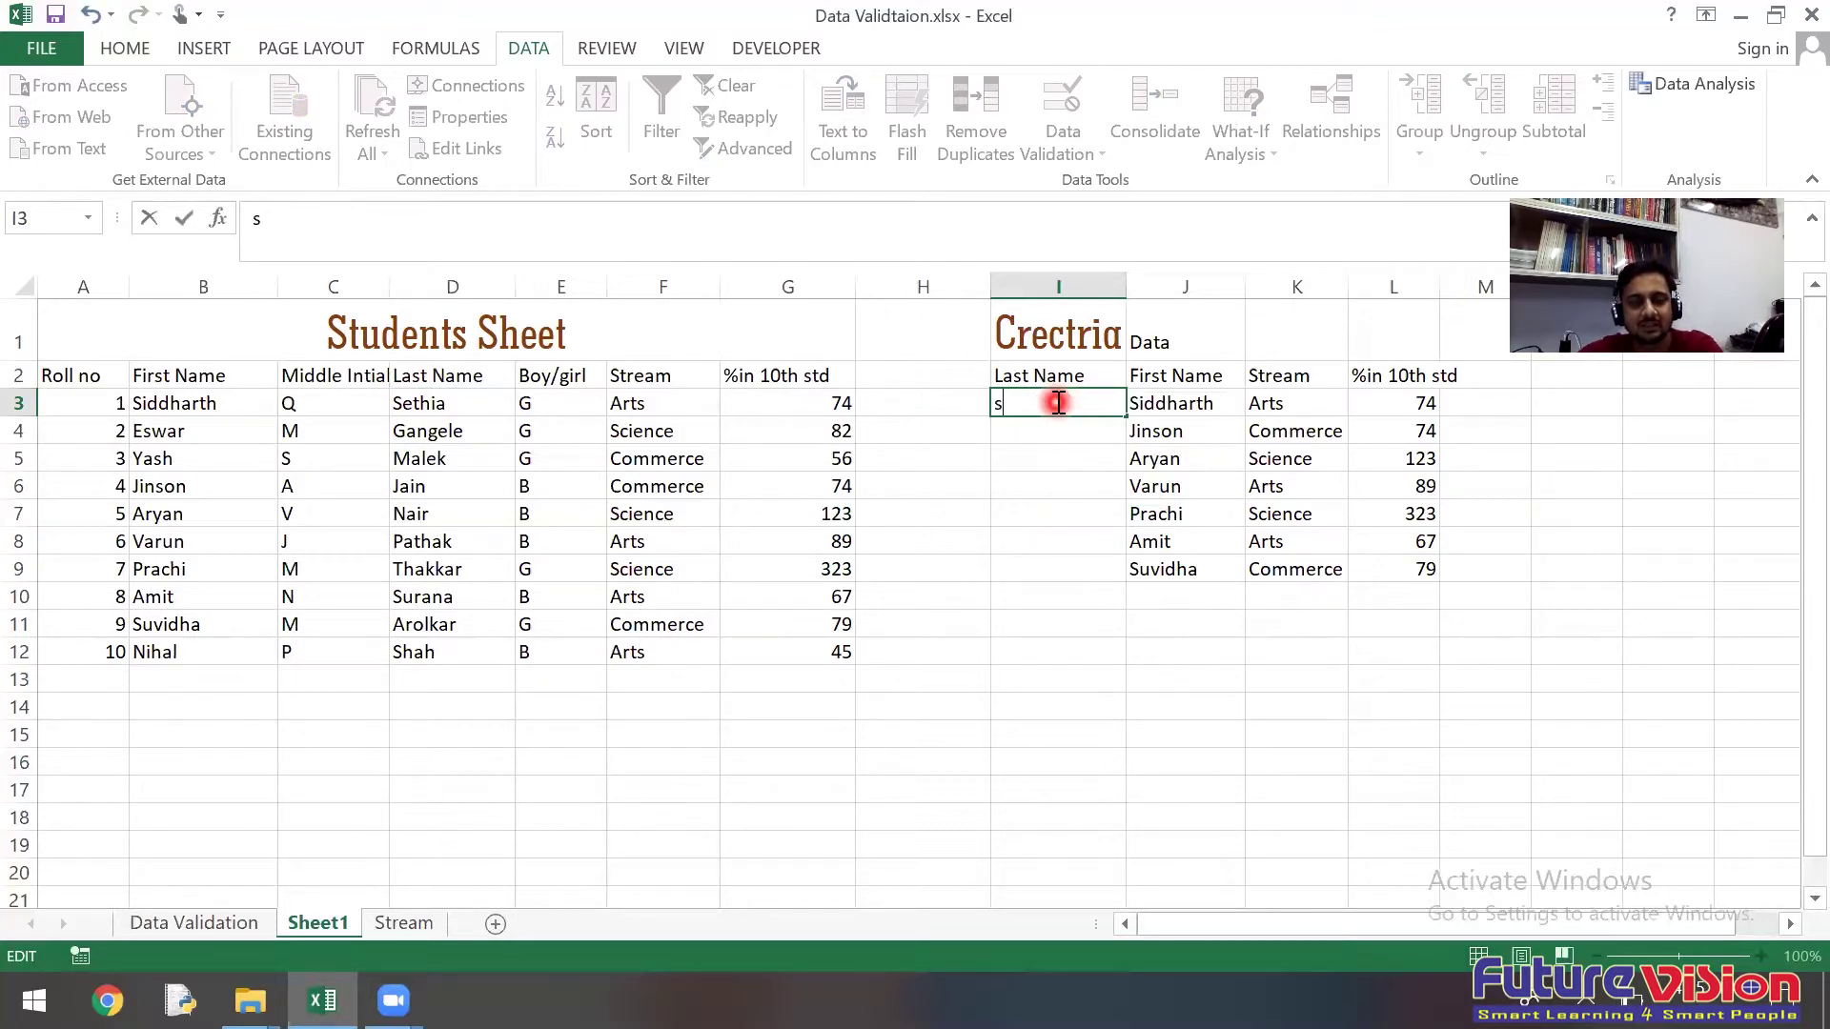
pyautogui.click(969, 536)
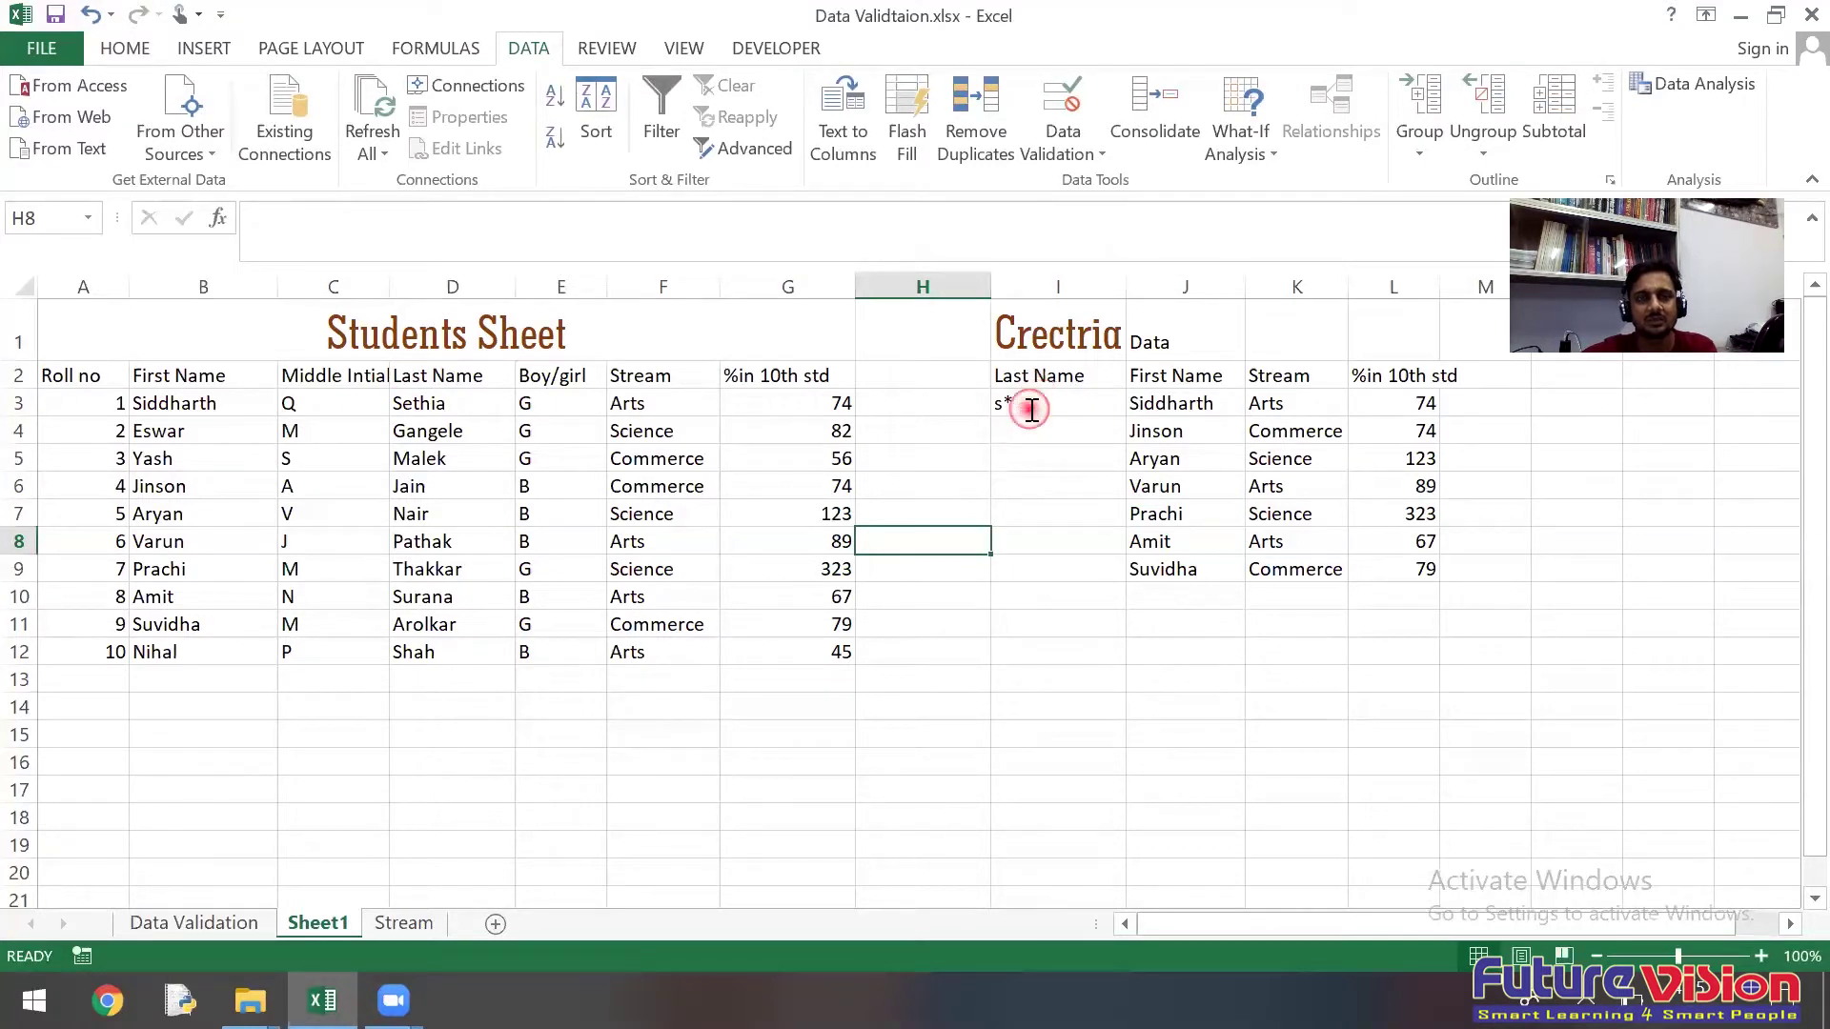
pyautogui.doubleClick(1008, 405)
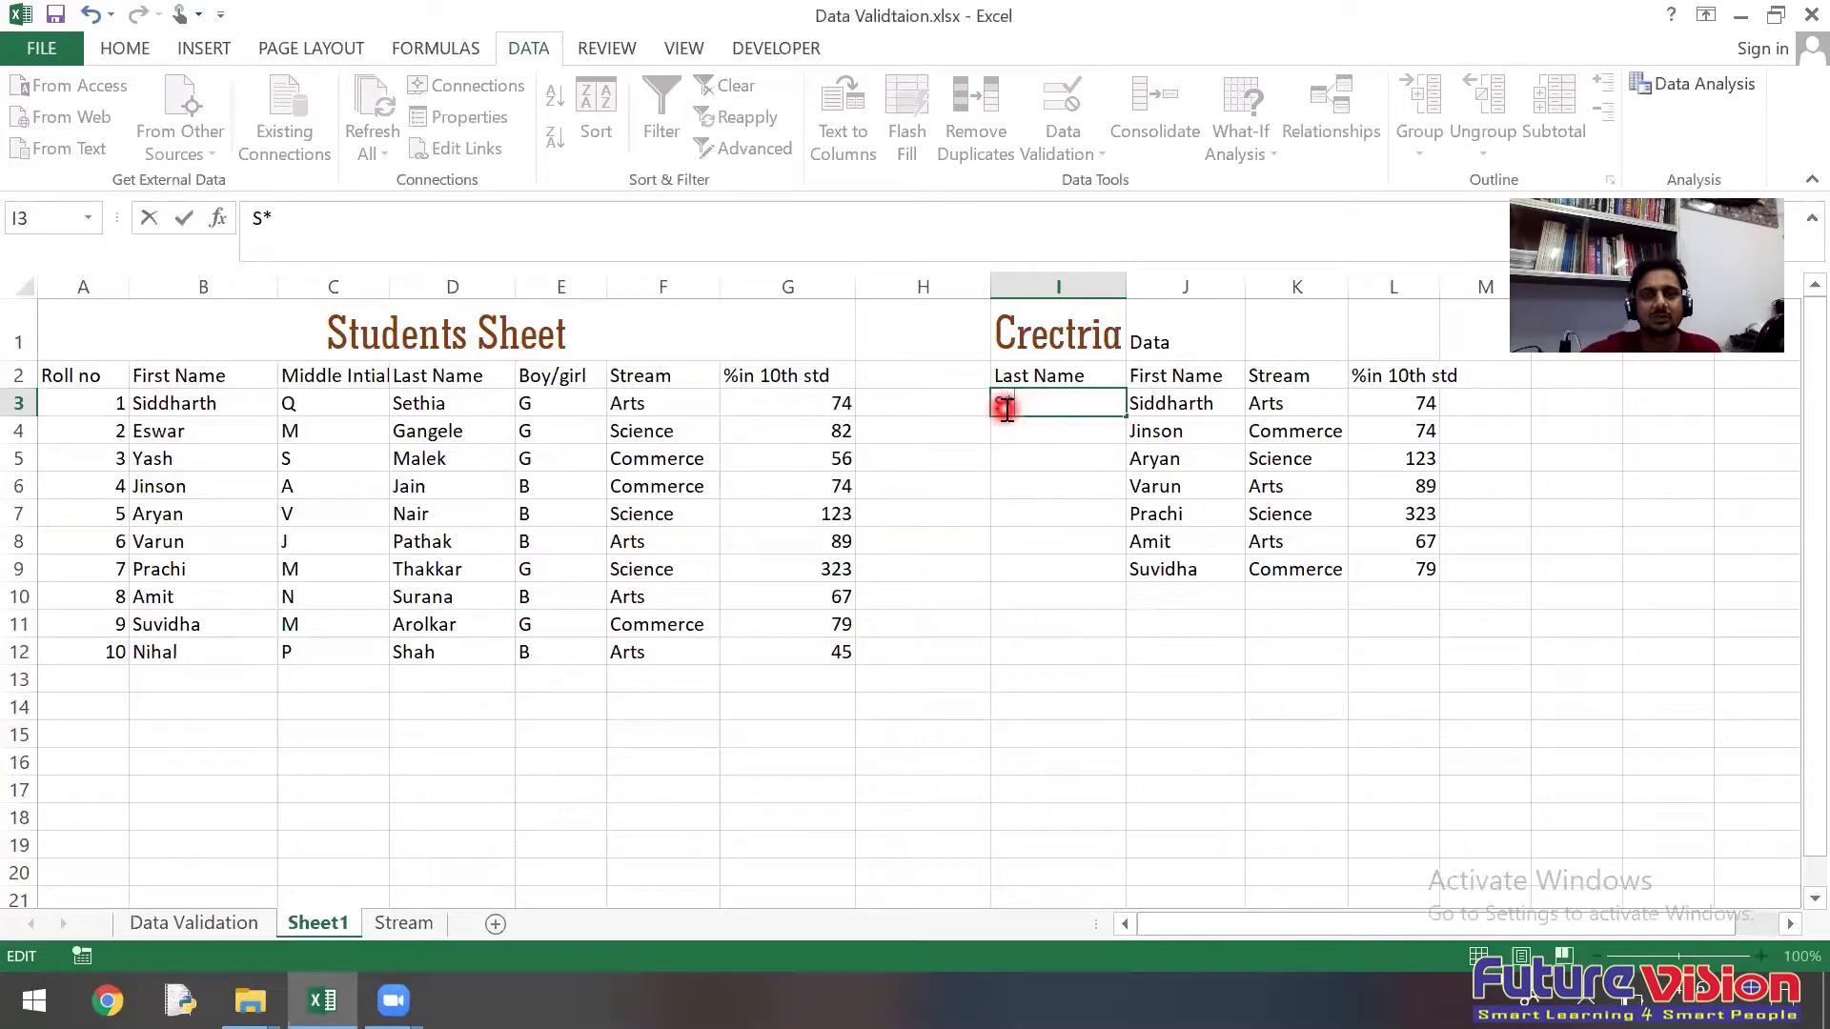
pyautogui.click(997, 486)
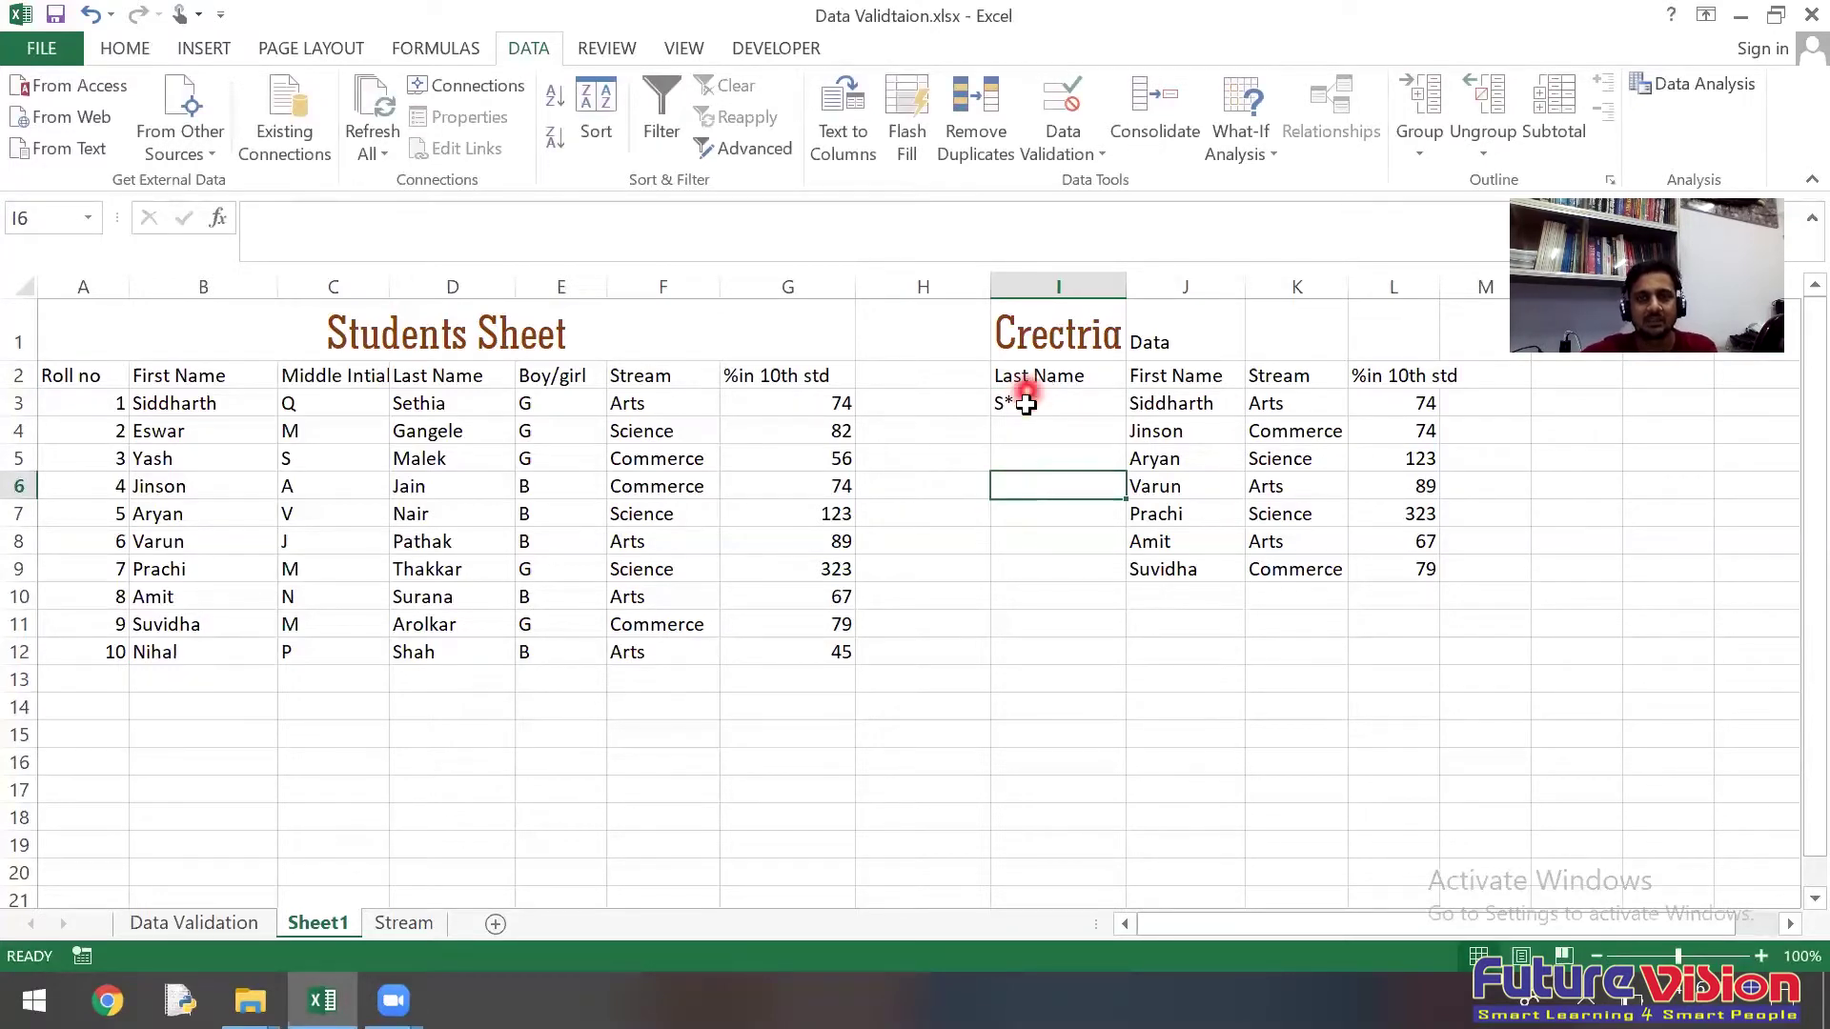
# Step: Run the Advanced Filter with criteria I2:I3 and copy-to J2:L2 for S* last names
pyautogui.click(753, 151)
pyautogui.click(1069, 627)
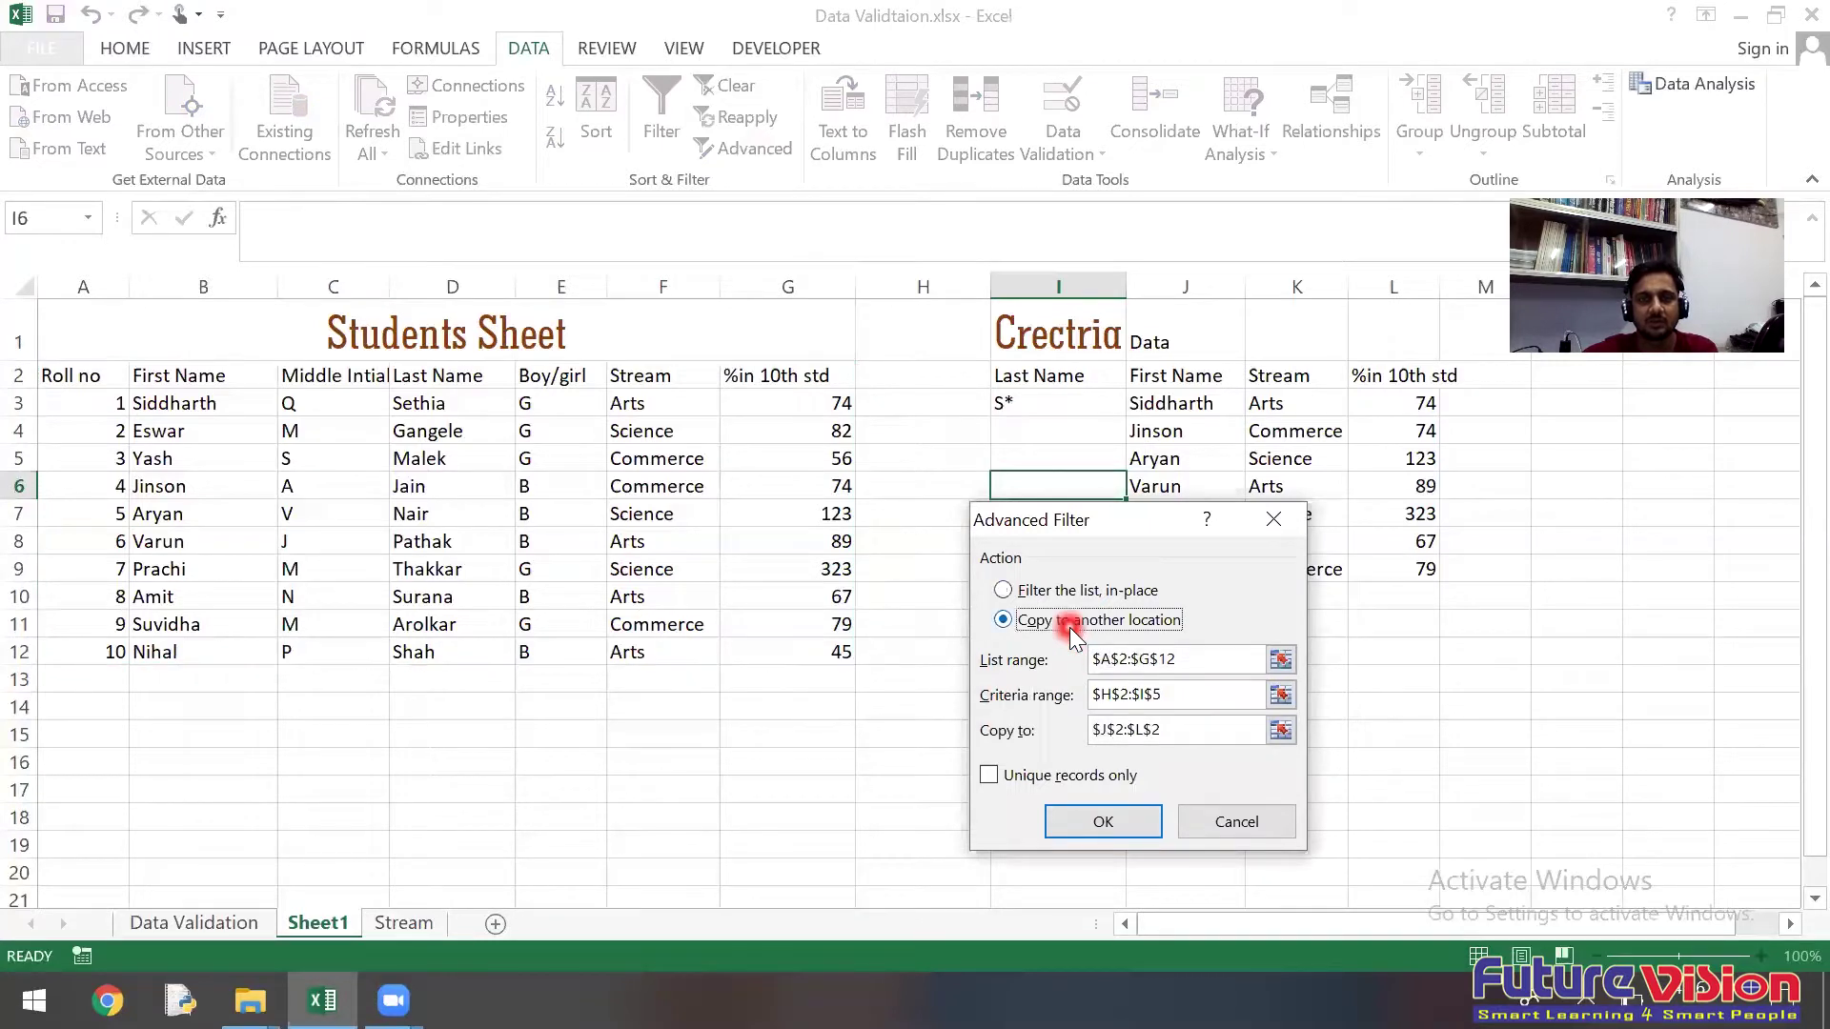
pyautogui.click(1195, 659)
pyautogui.click(1176, 696)
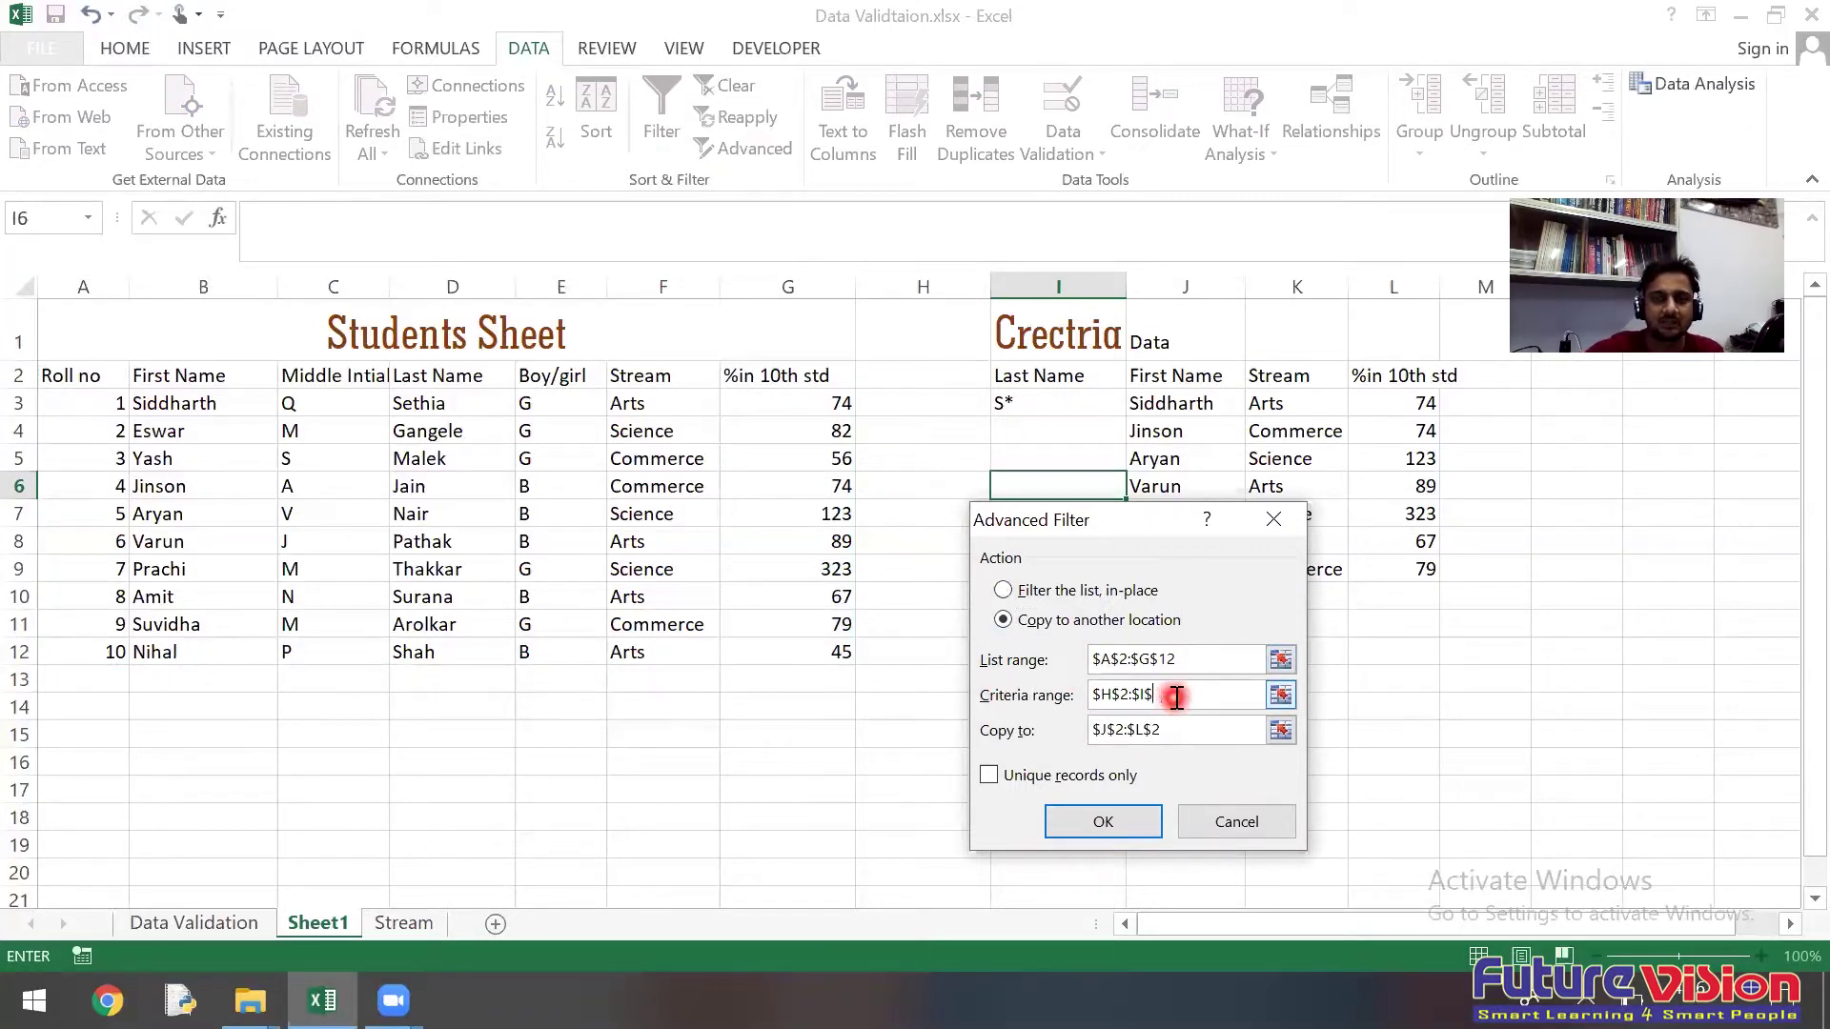
pyautogui.press('BackSpace')
pyautogui.press('BackSpace')
pyautogui.press('BackSpace')
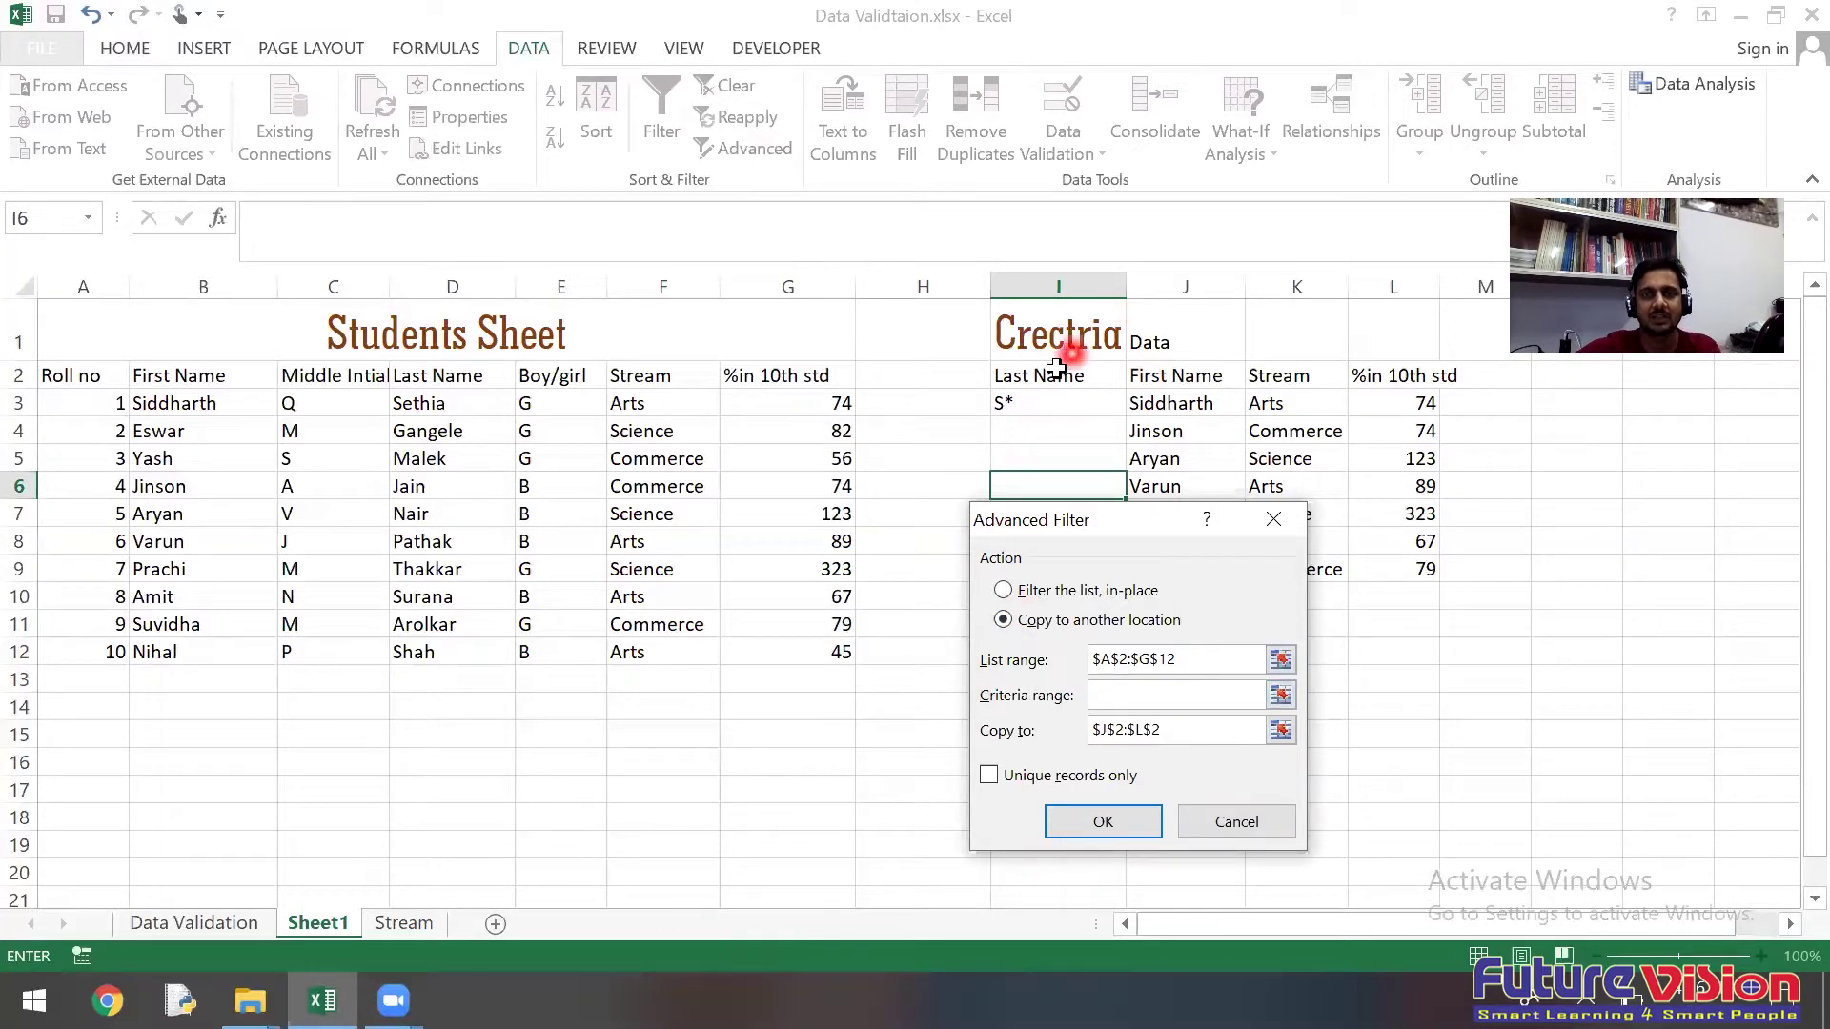
pyautogui.moveTo(1056, 376); pyautogui.dragTo(1056, 403)
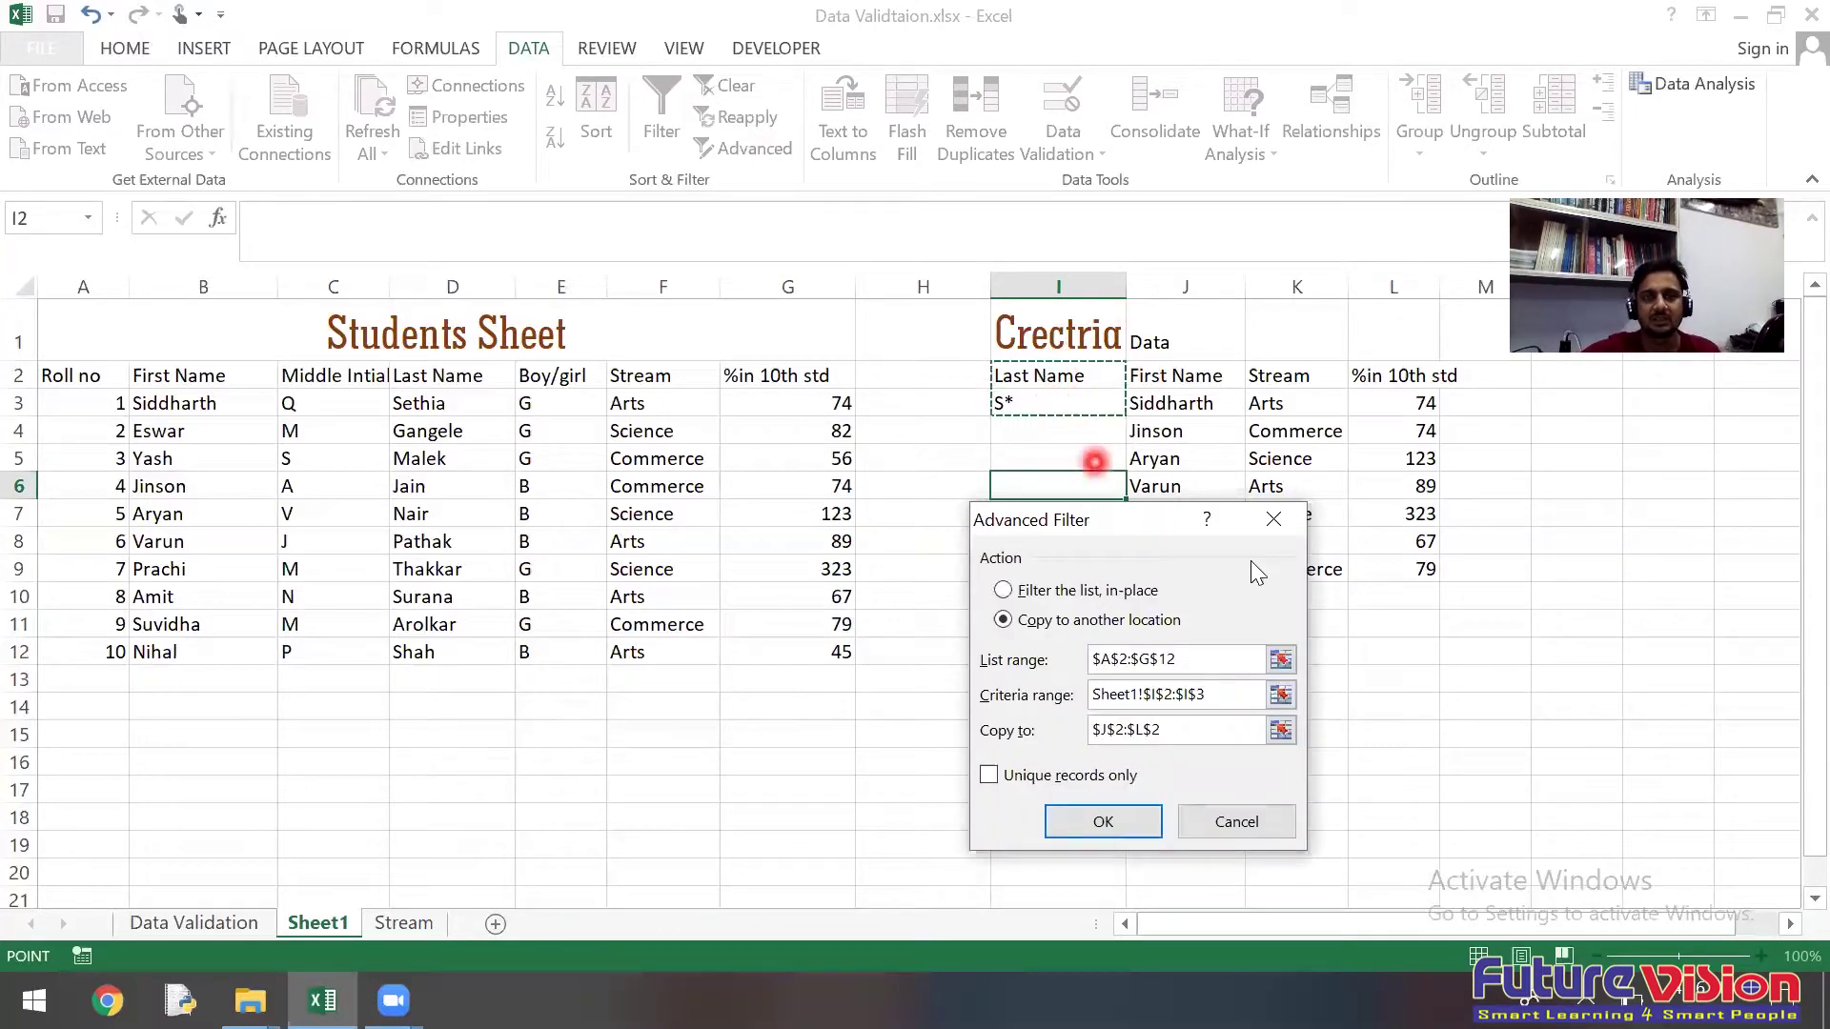
pyautogui.click(1178, 732)
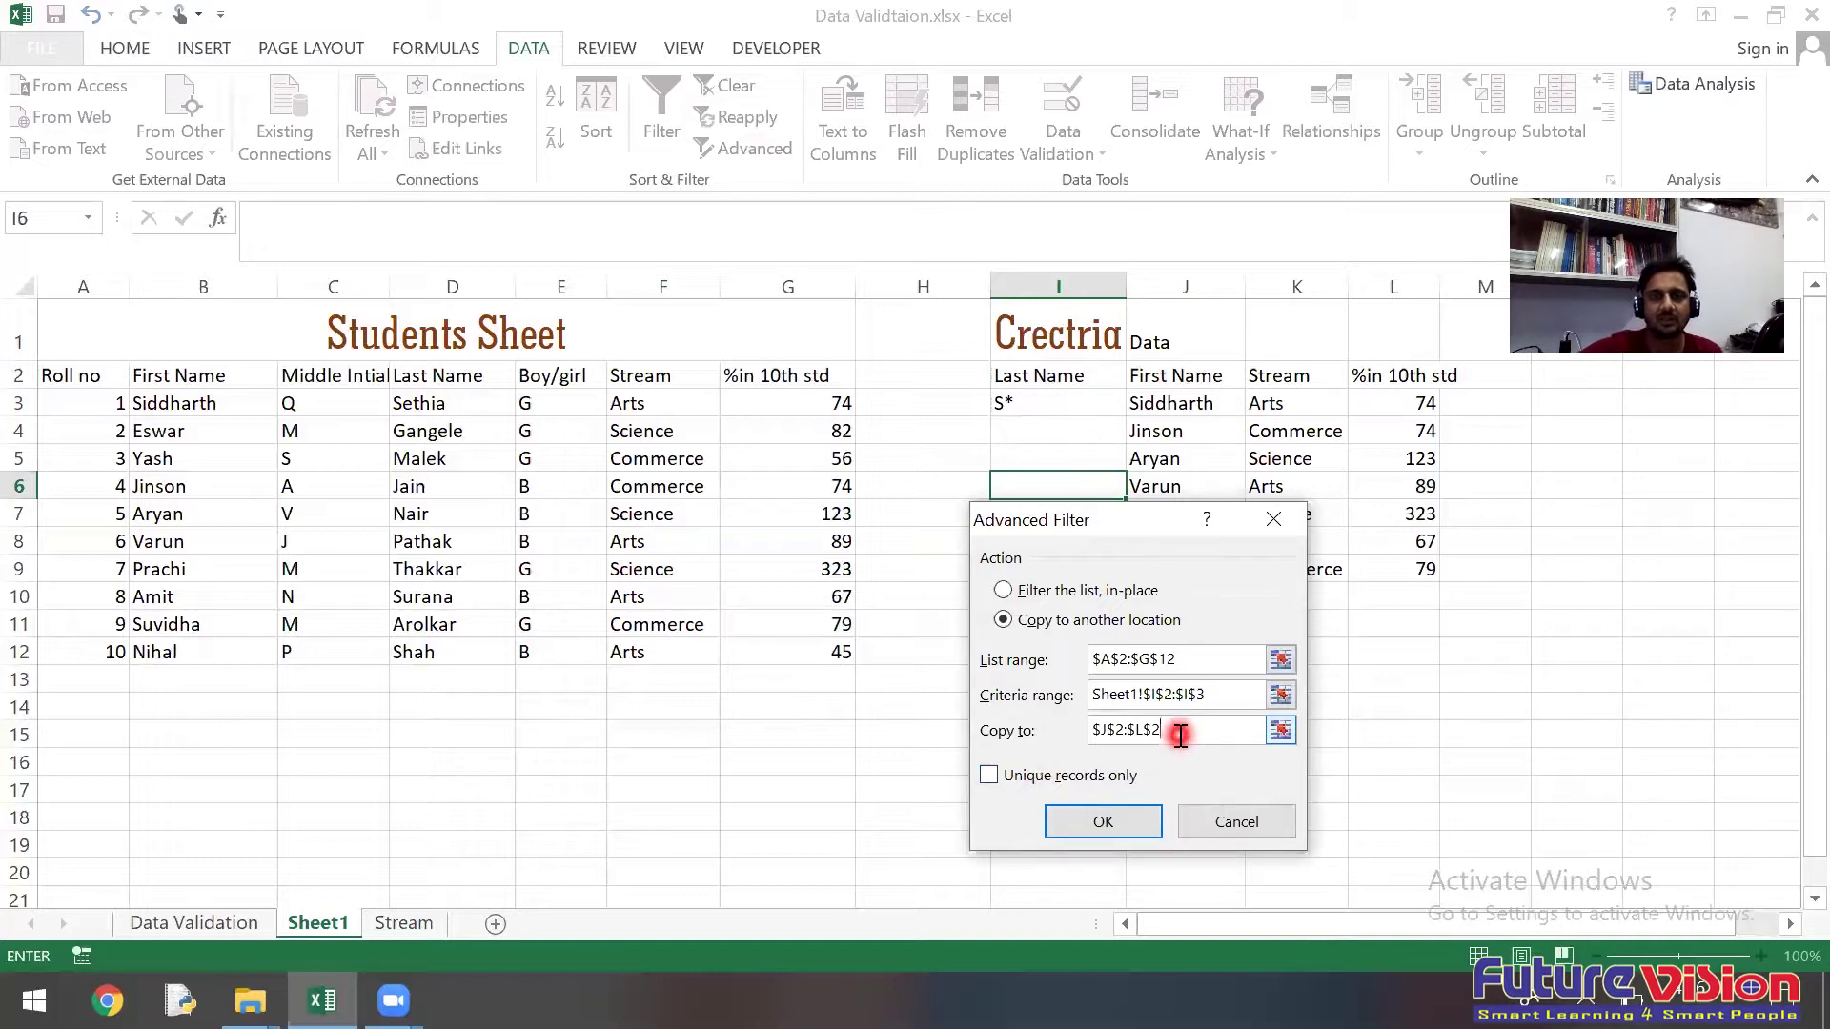
pyautogui.press('BackSpace')
pyautogui.press('BackSpace')
pyautogui.press('BackSpace')
pyautogui.press('BackSpace')
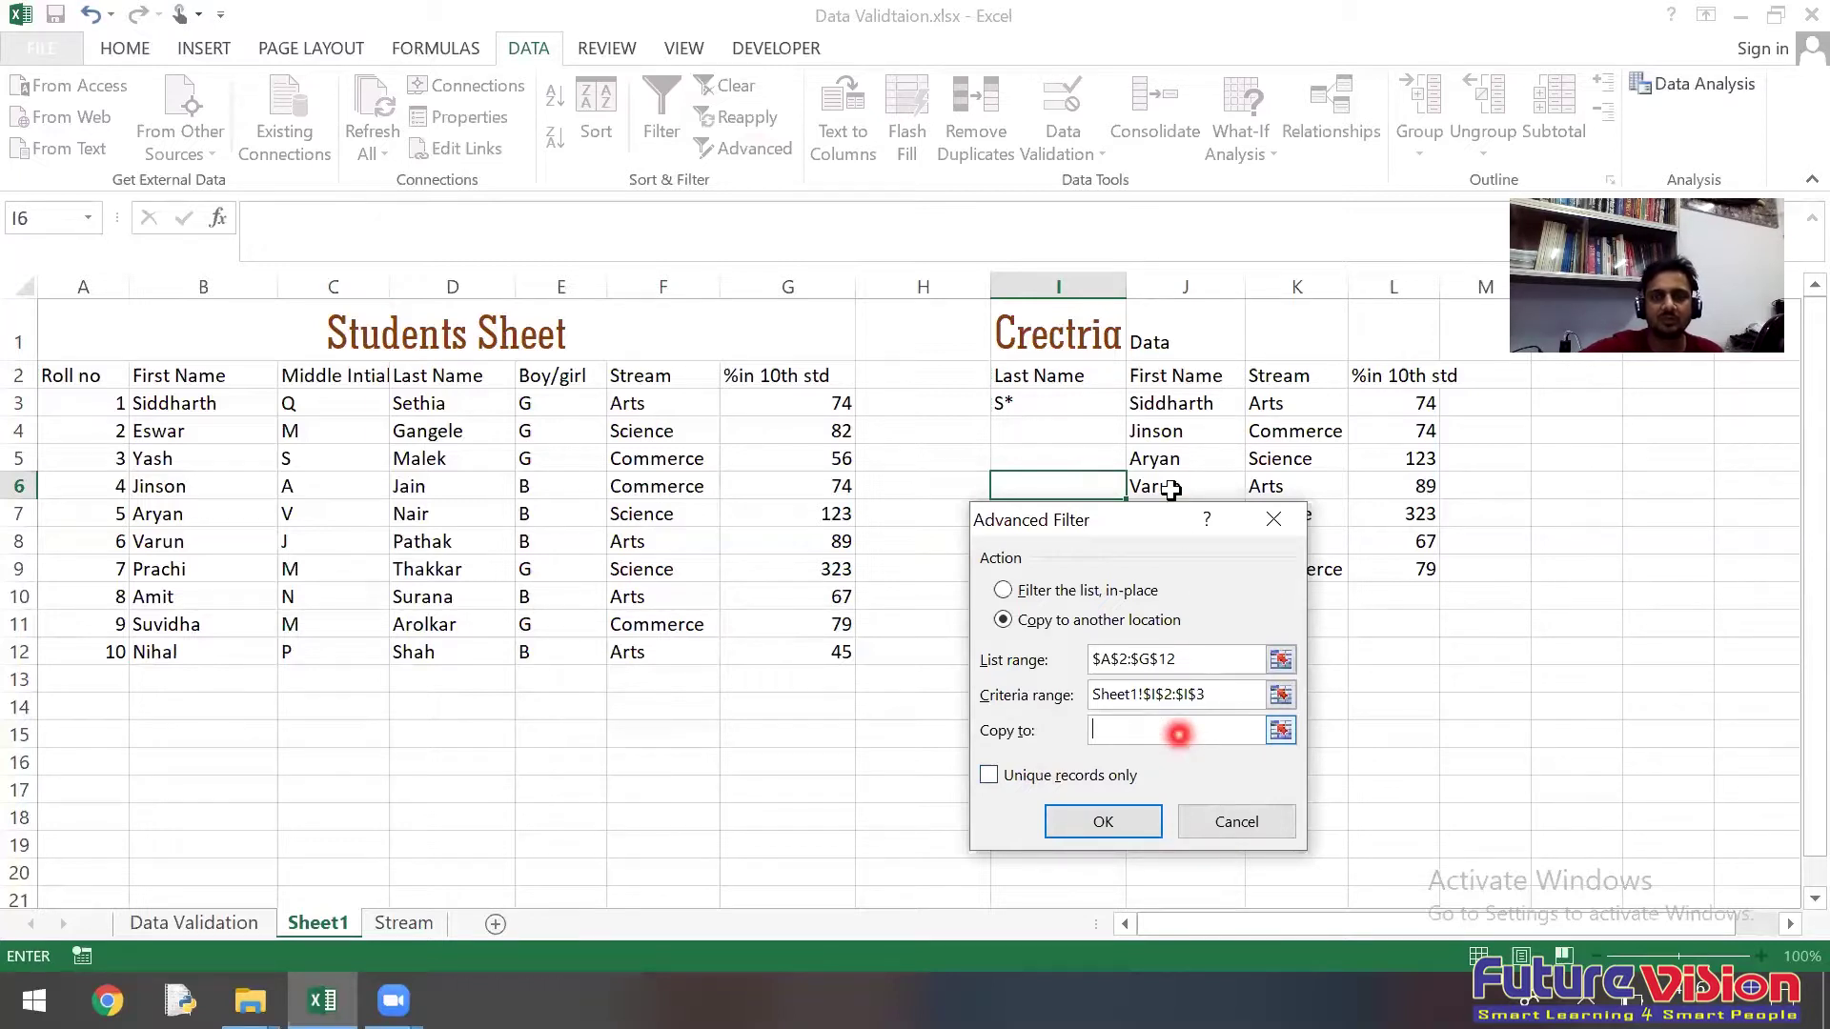
pyautogui.moveTo(1170, 376); pyautogui.dragTo(1392, 376)
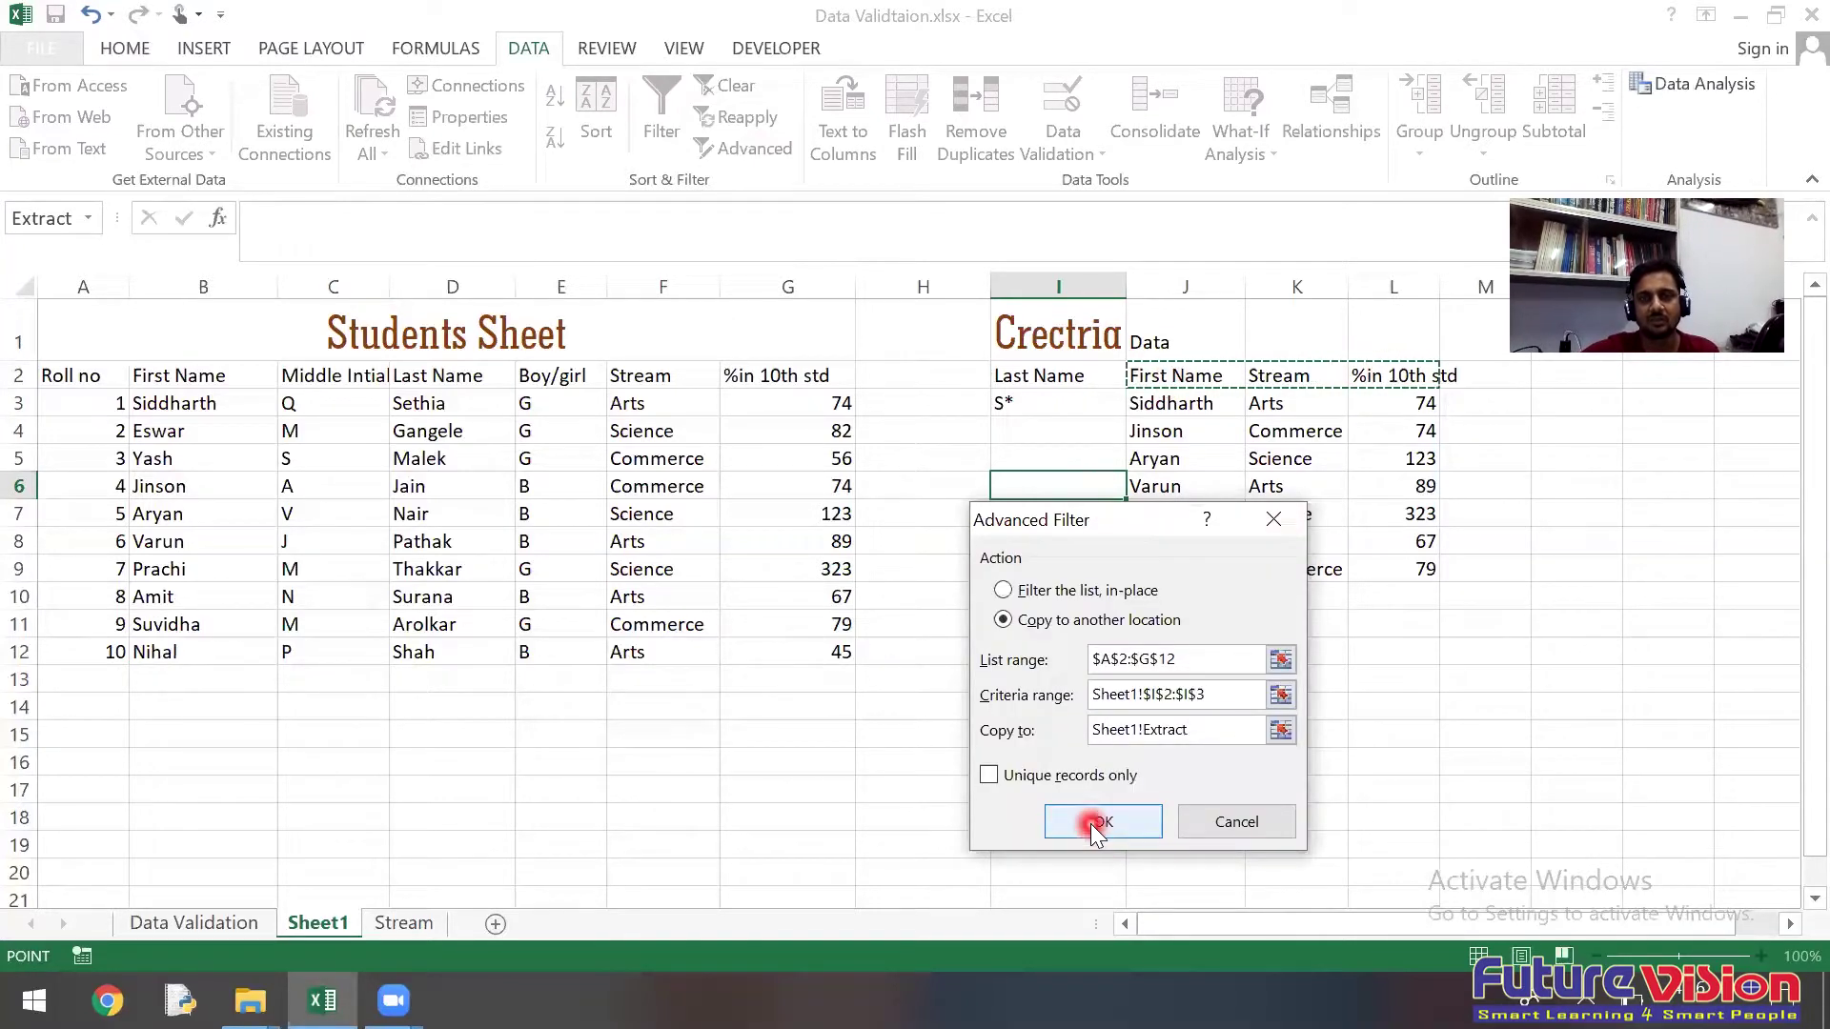
pyautogui.click(1092, 825)
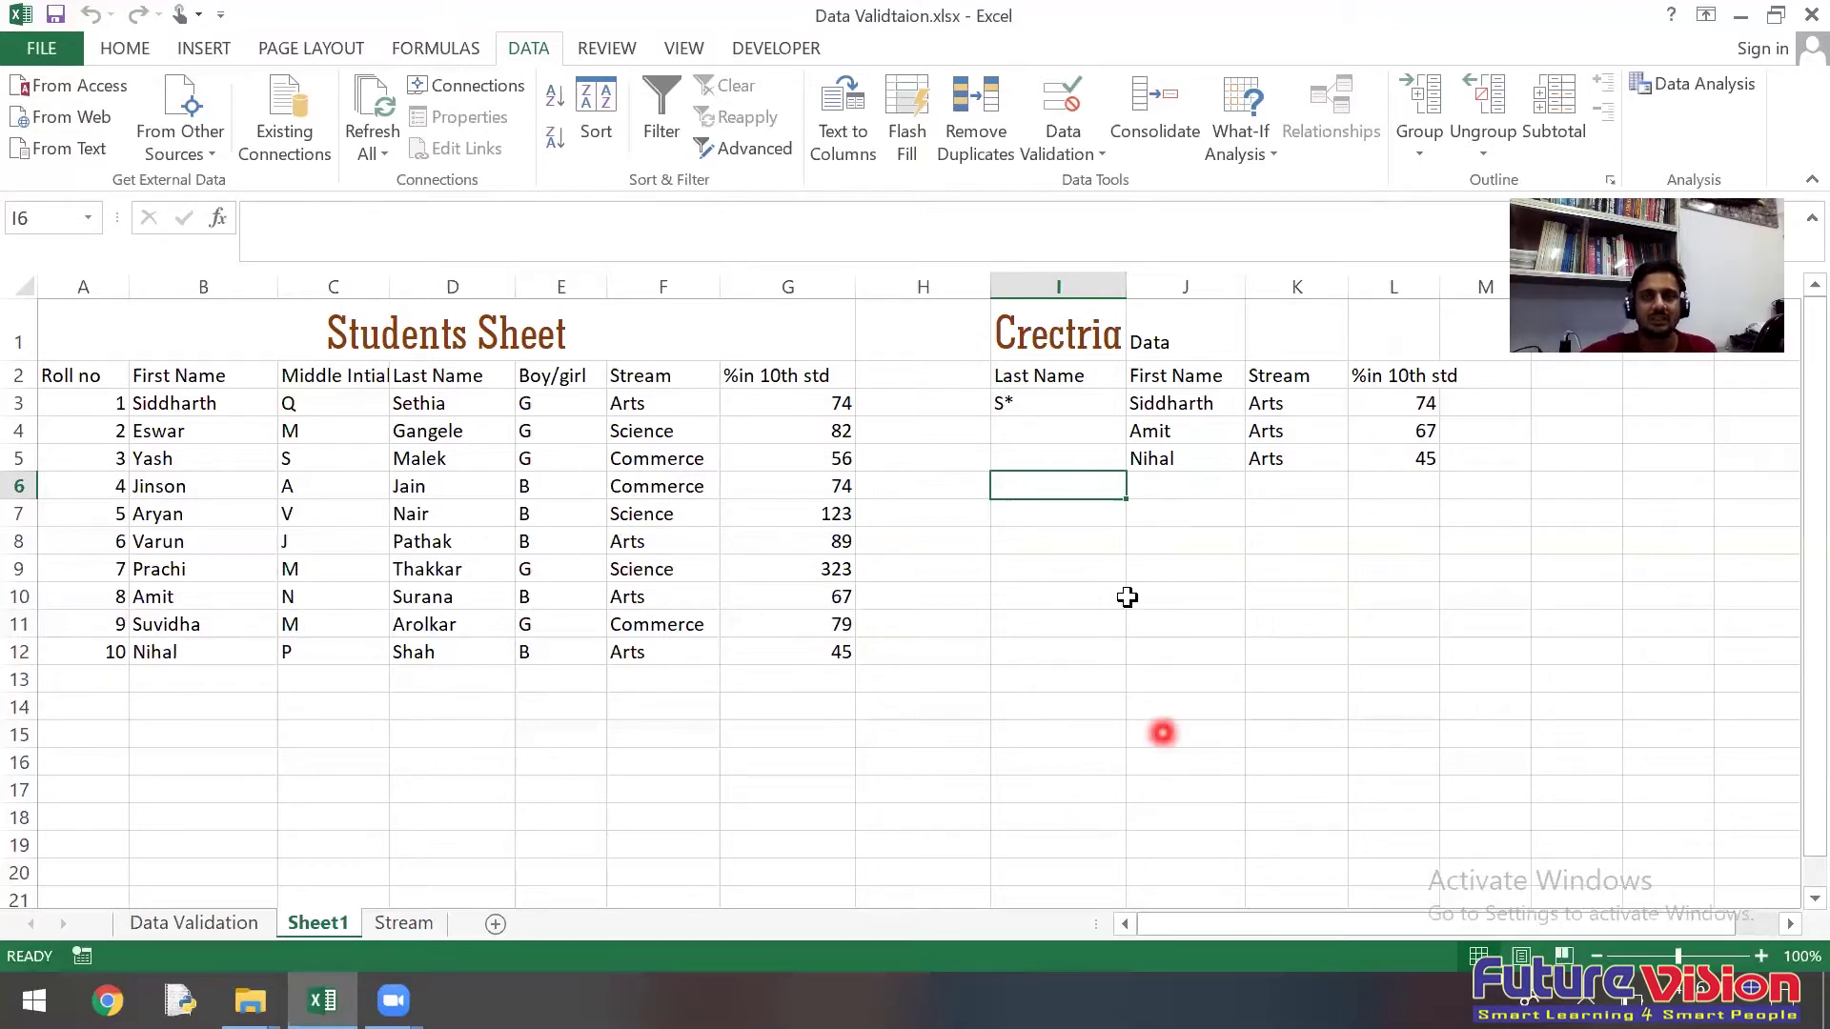
pyautogui.doubleClick(1026, 400)
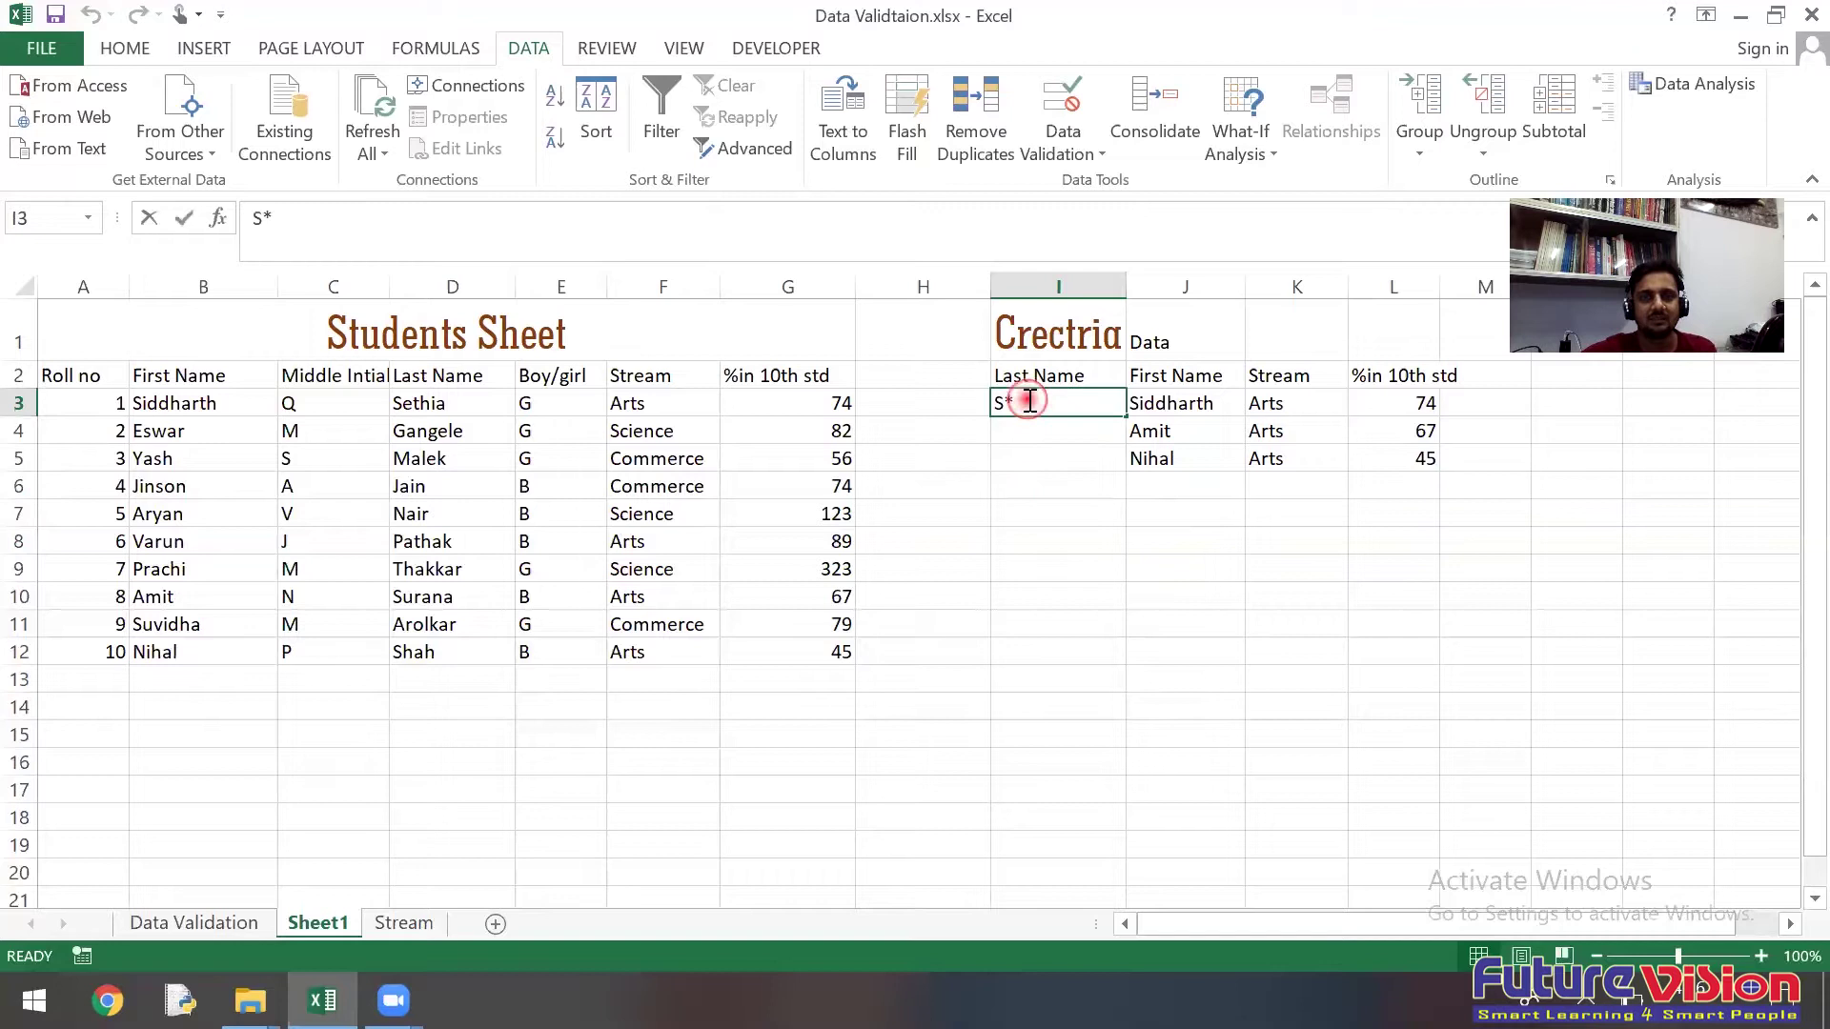
# Step: Change the Last Name criterion in I3 from S* to *K
pyautogui.press('BackSpace')
pyautogui.press('BackSpace')
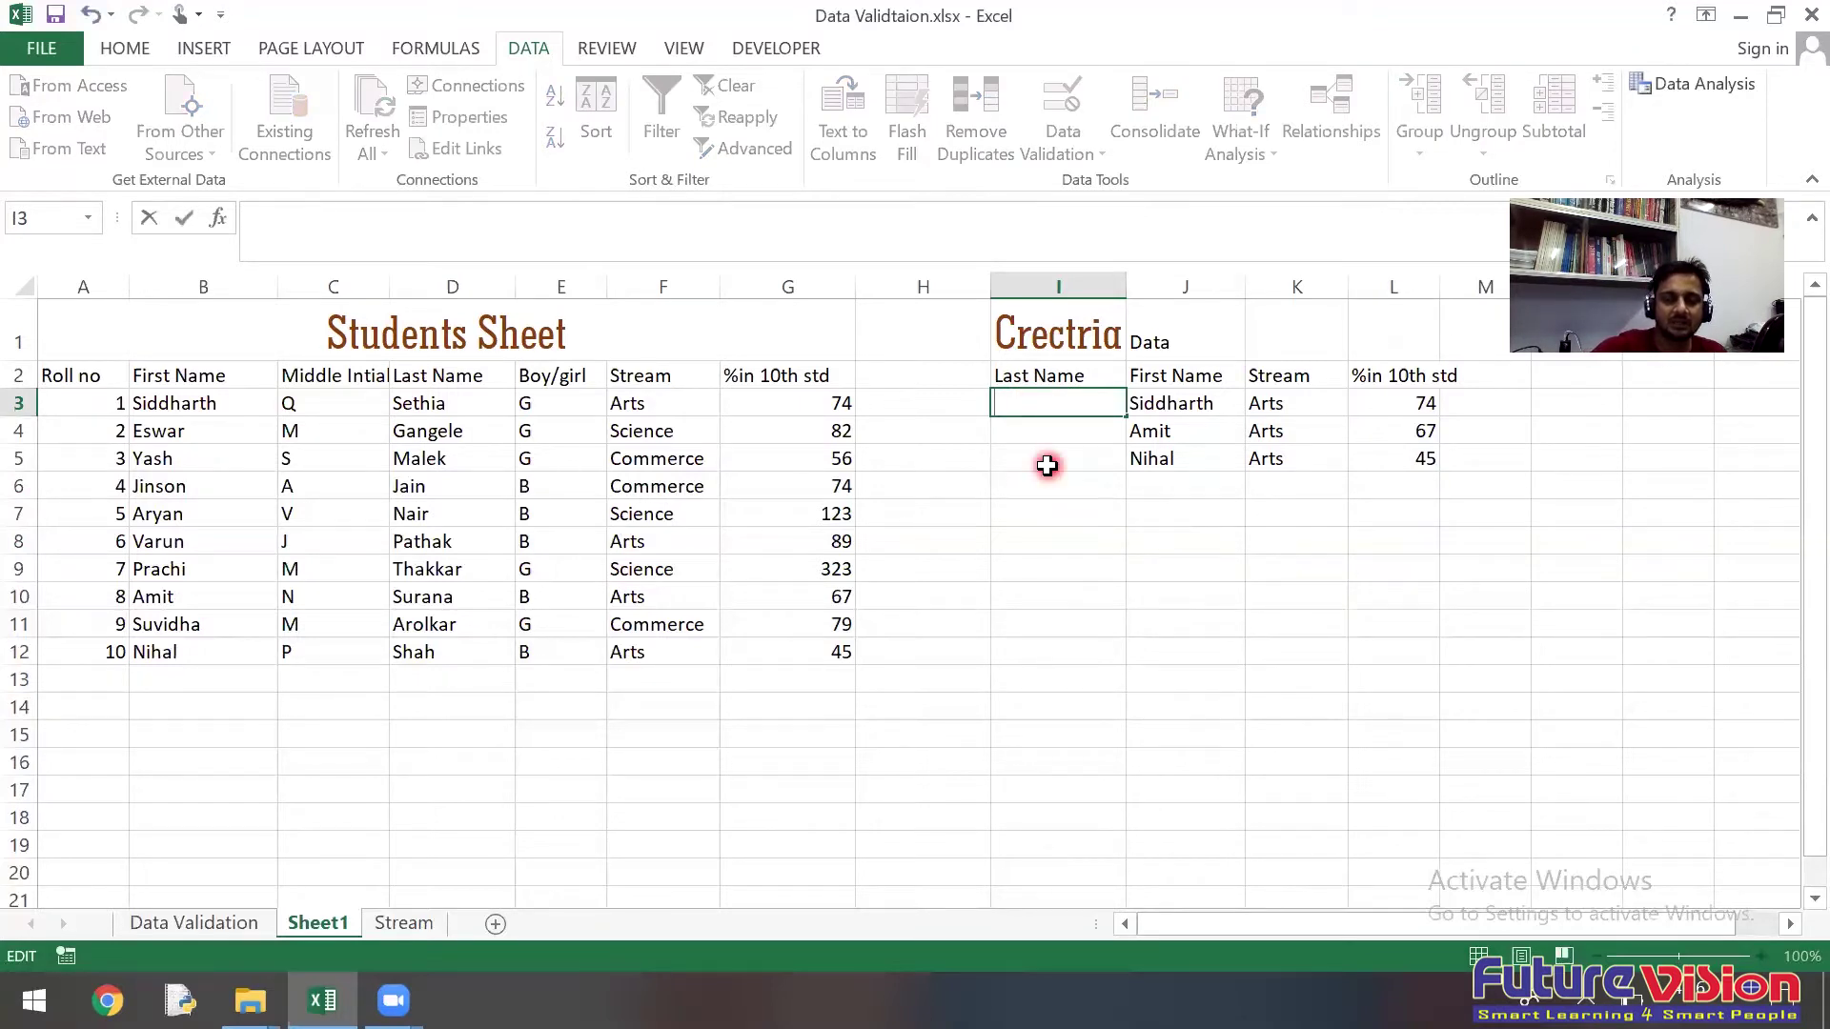
pyautogui.write('*')
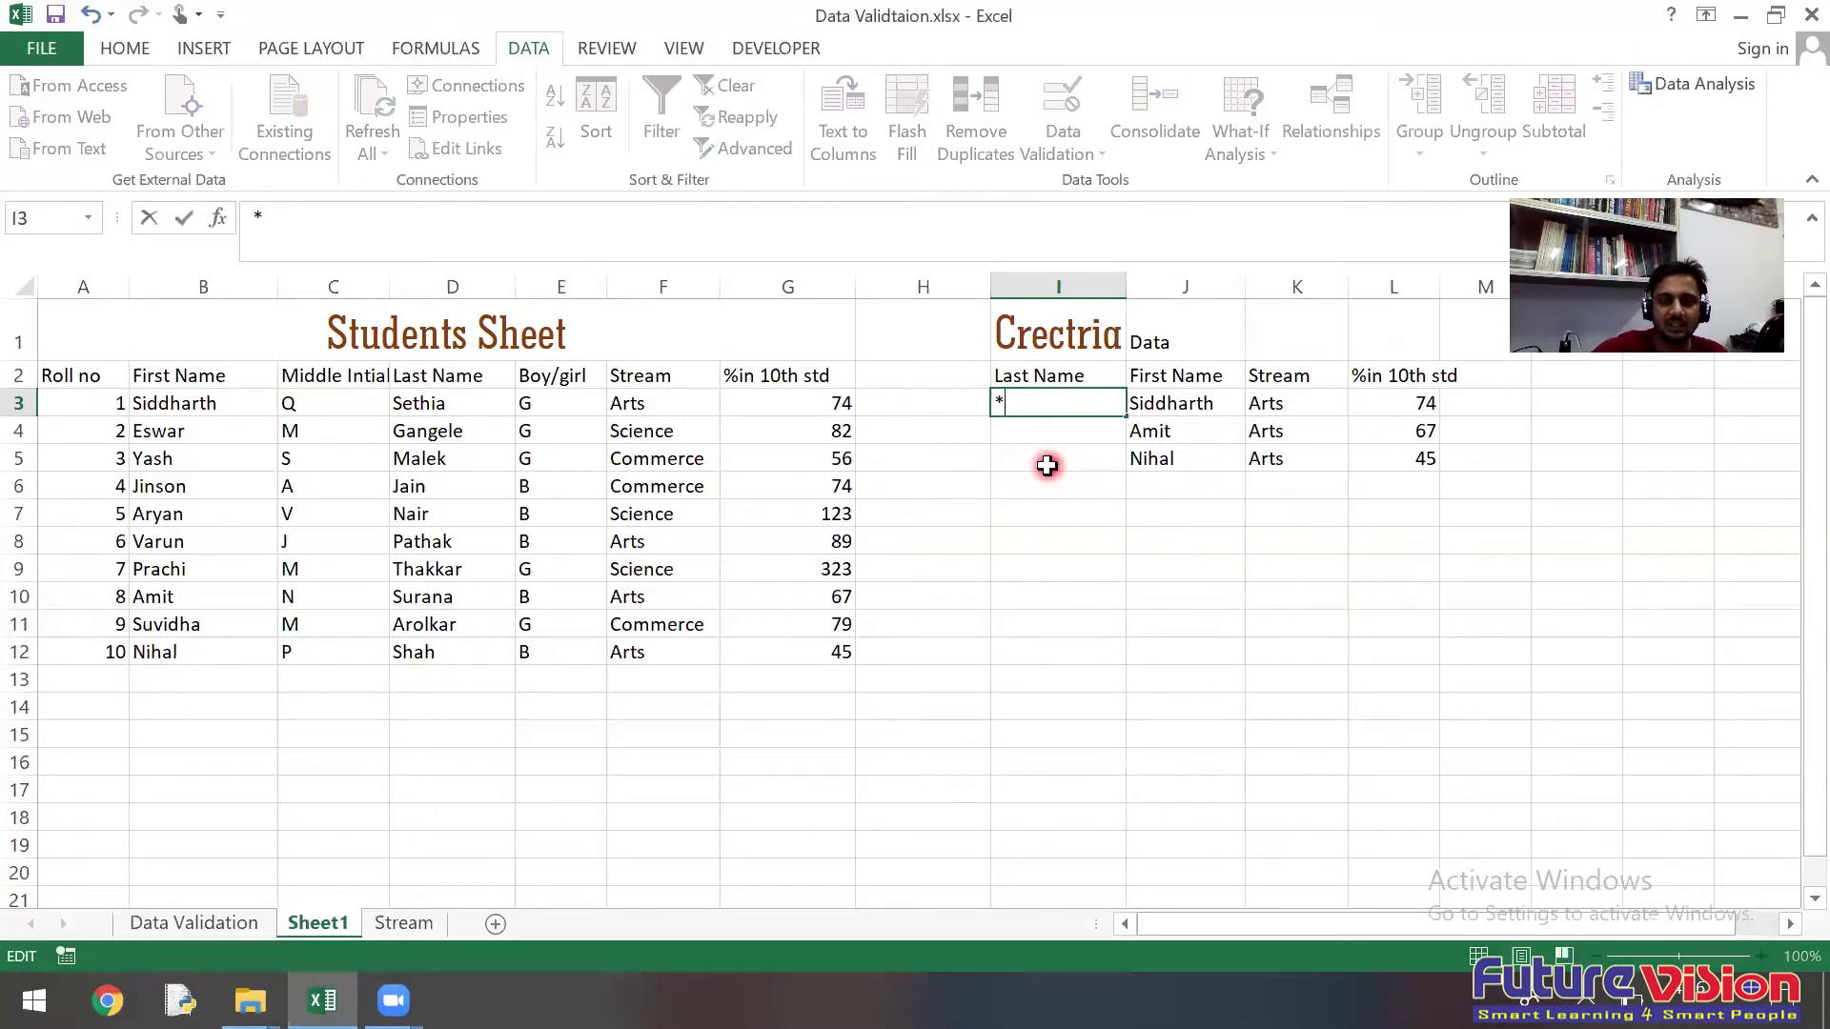
pyautogui.write('K')
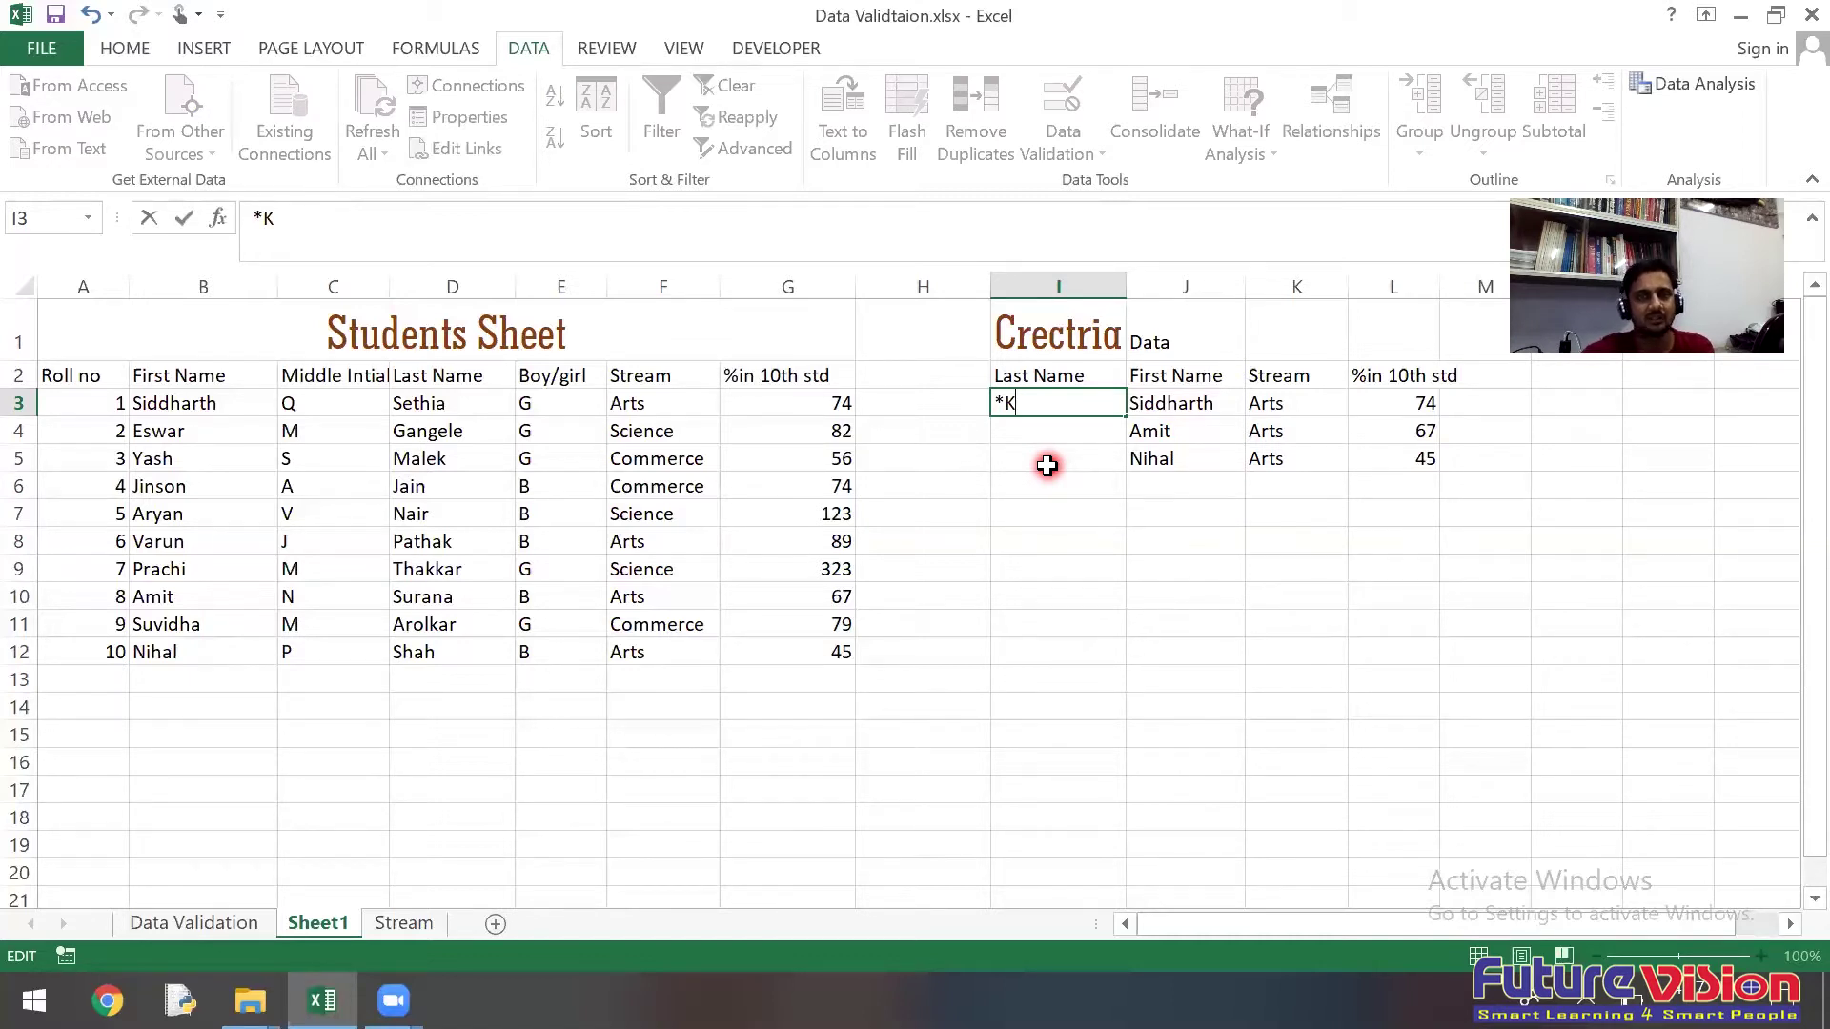
pyautogui.click(1033, 512)
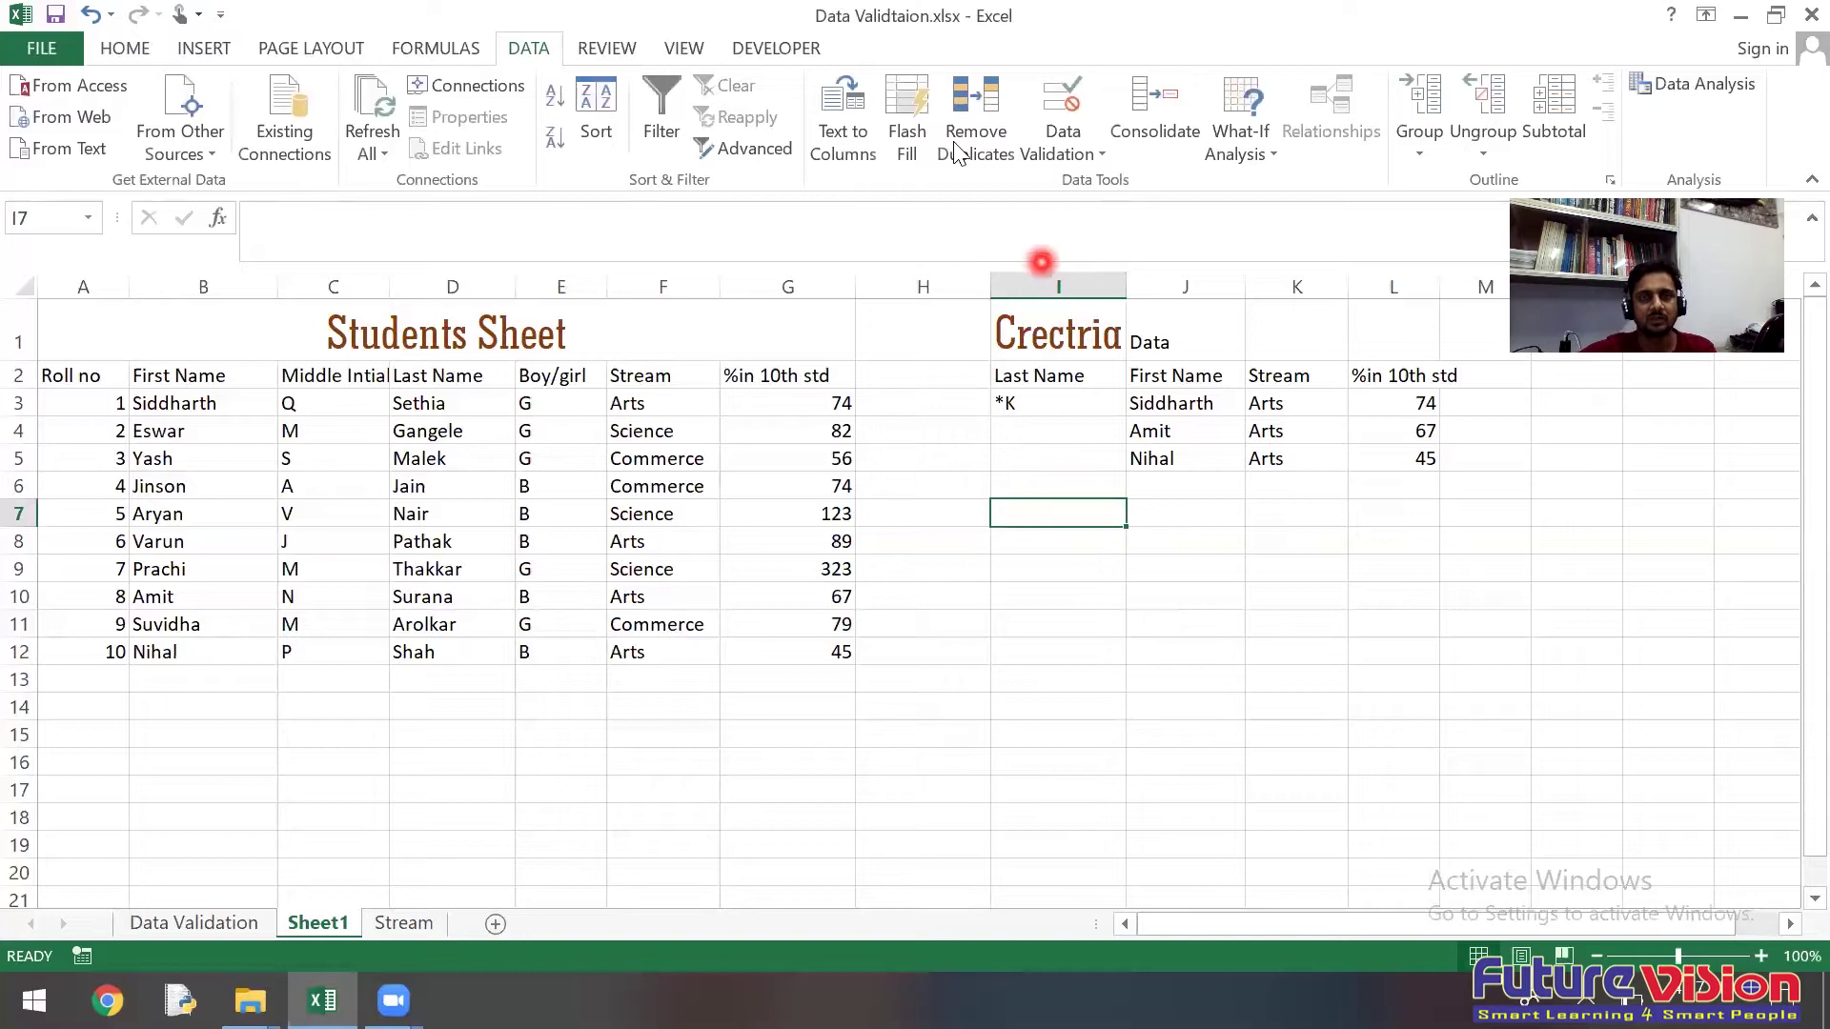
# Step: Rerun the Advanced Filter copying matches to $J$2:$L$2
pyautogui.click(777, 151)
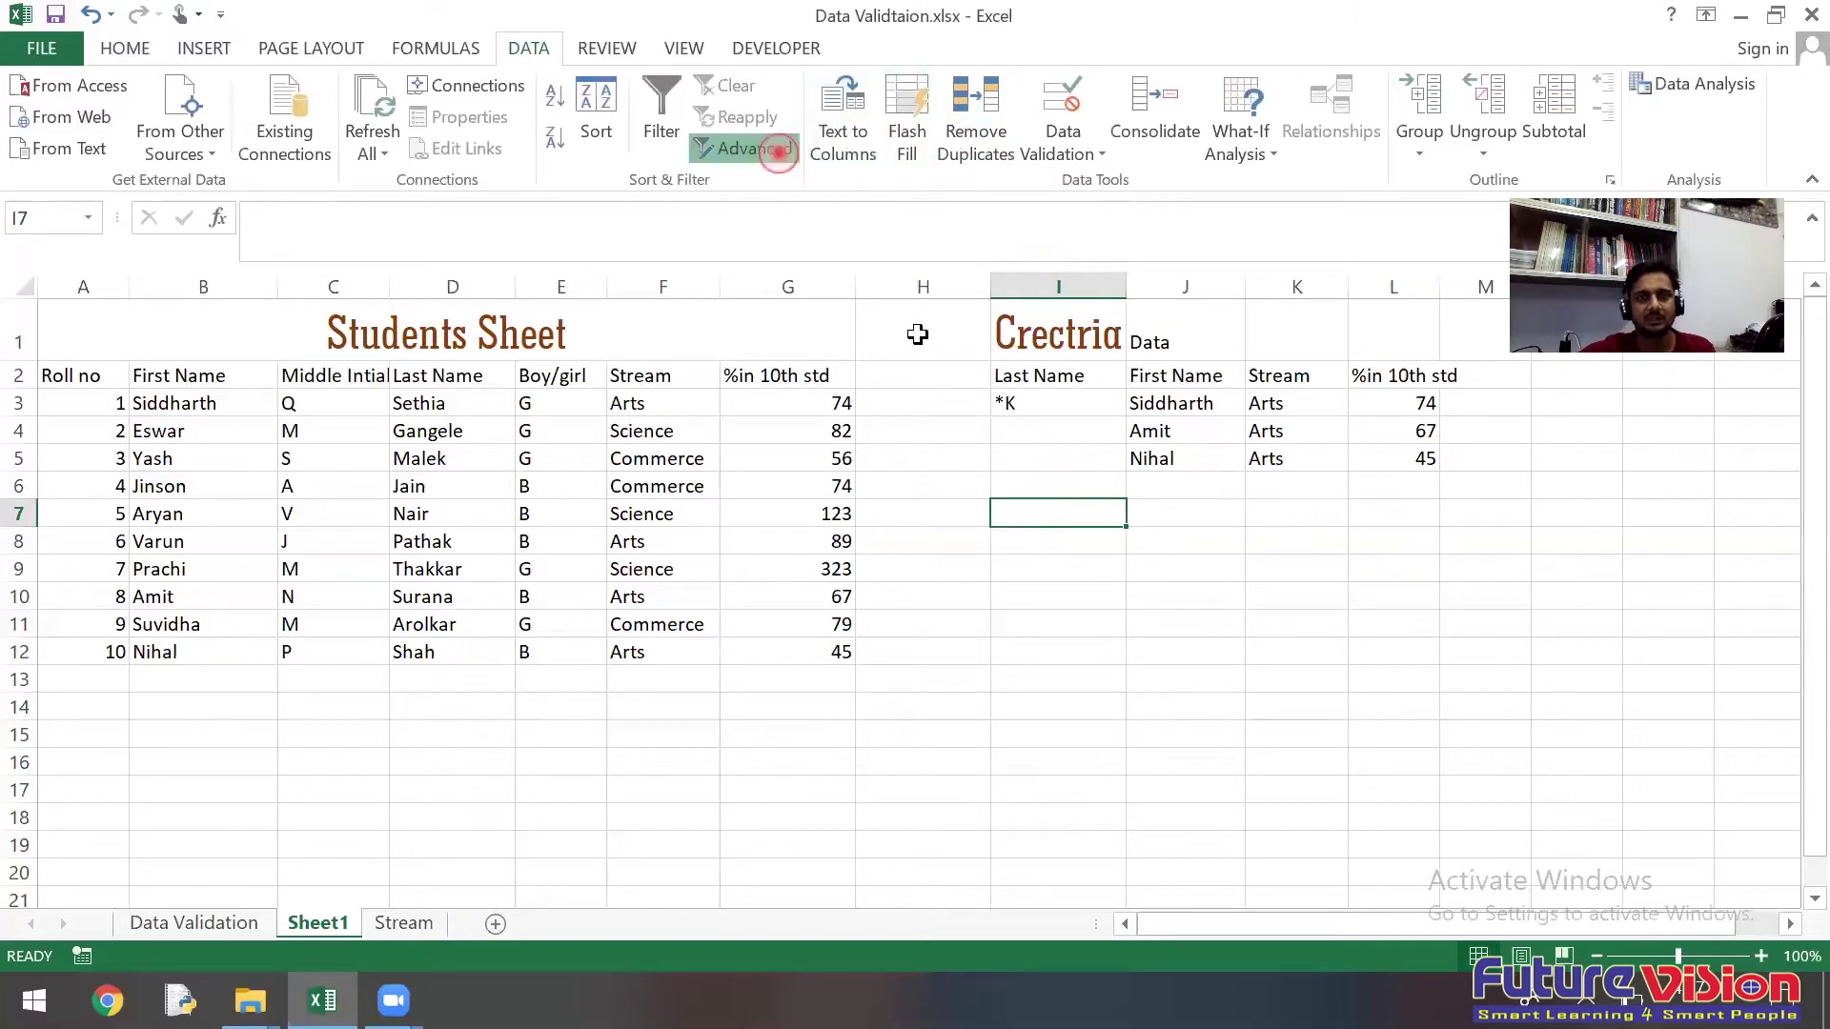
pyautogui.click(1042, 627)
pyautogui.click(1106, 695)
pyautogui.click(1160, 658)
pyautogui.click(1177, 694)
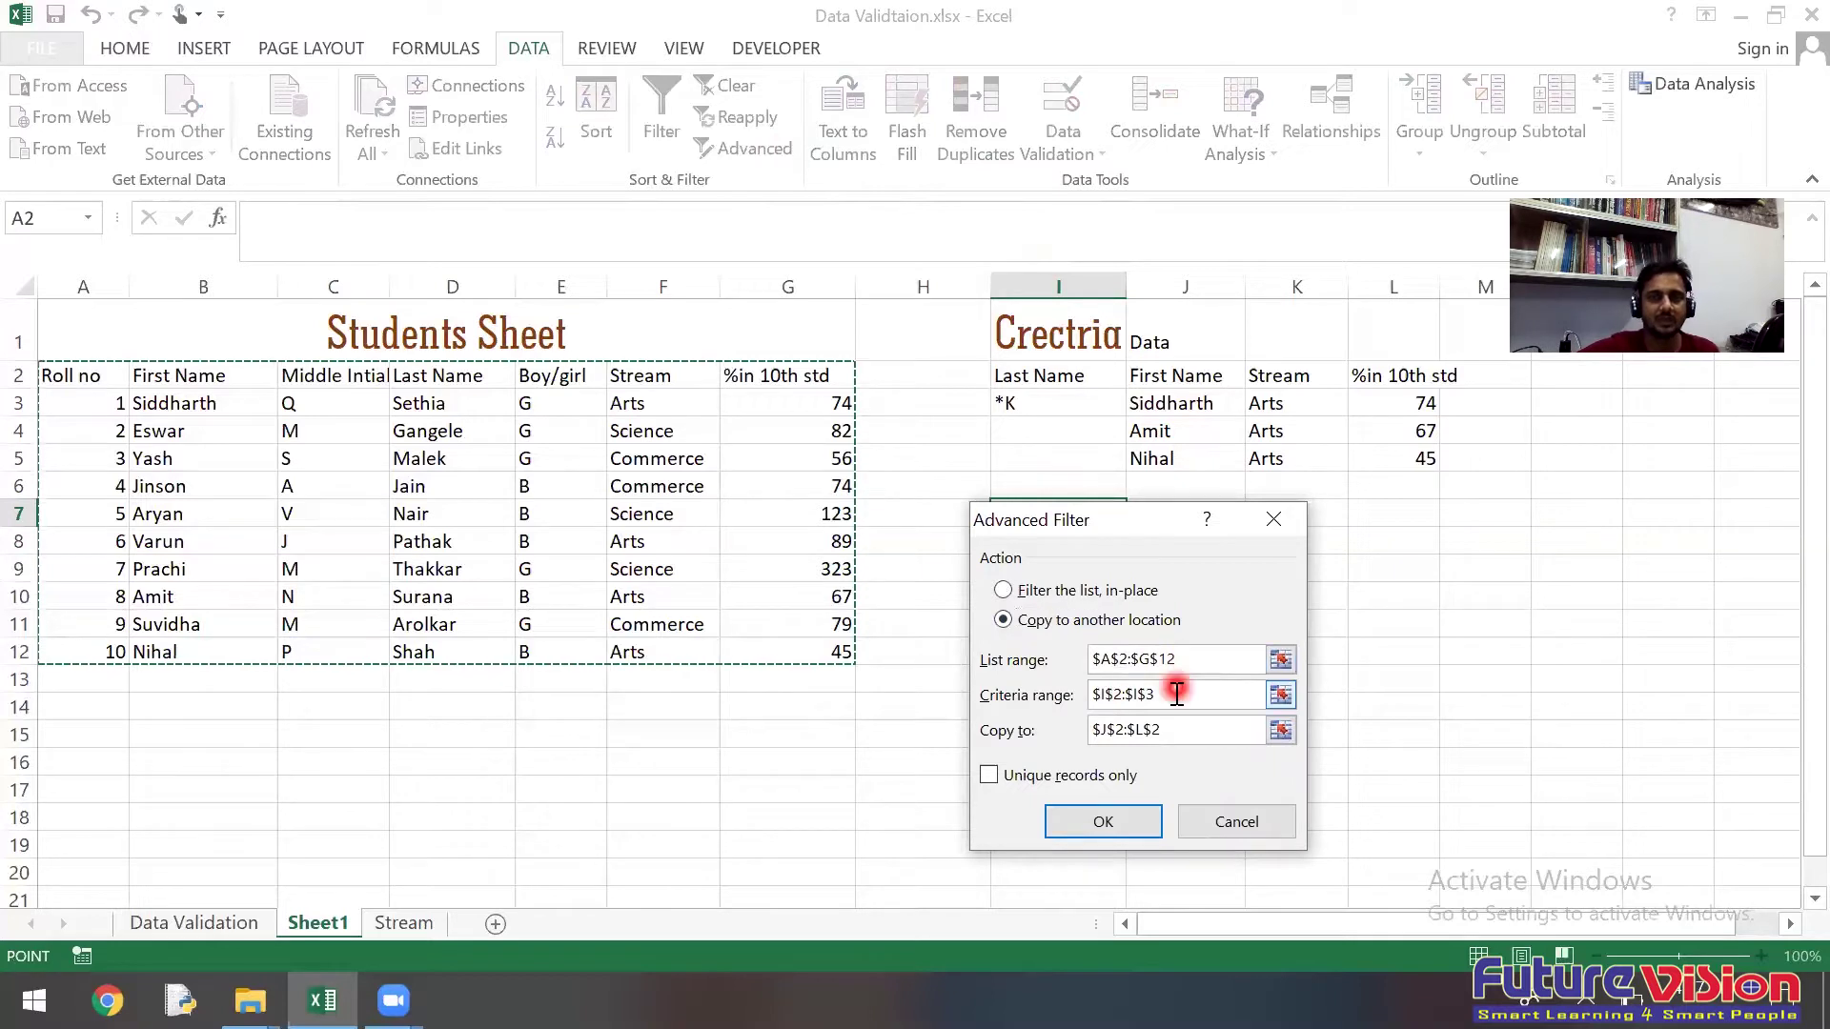
pyautogui.click(1177, 728)
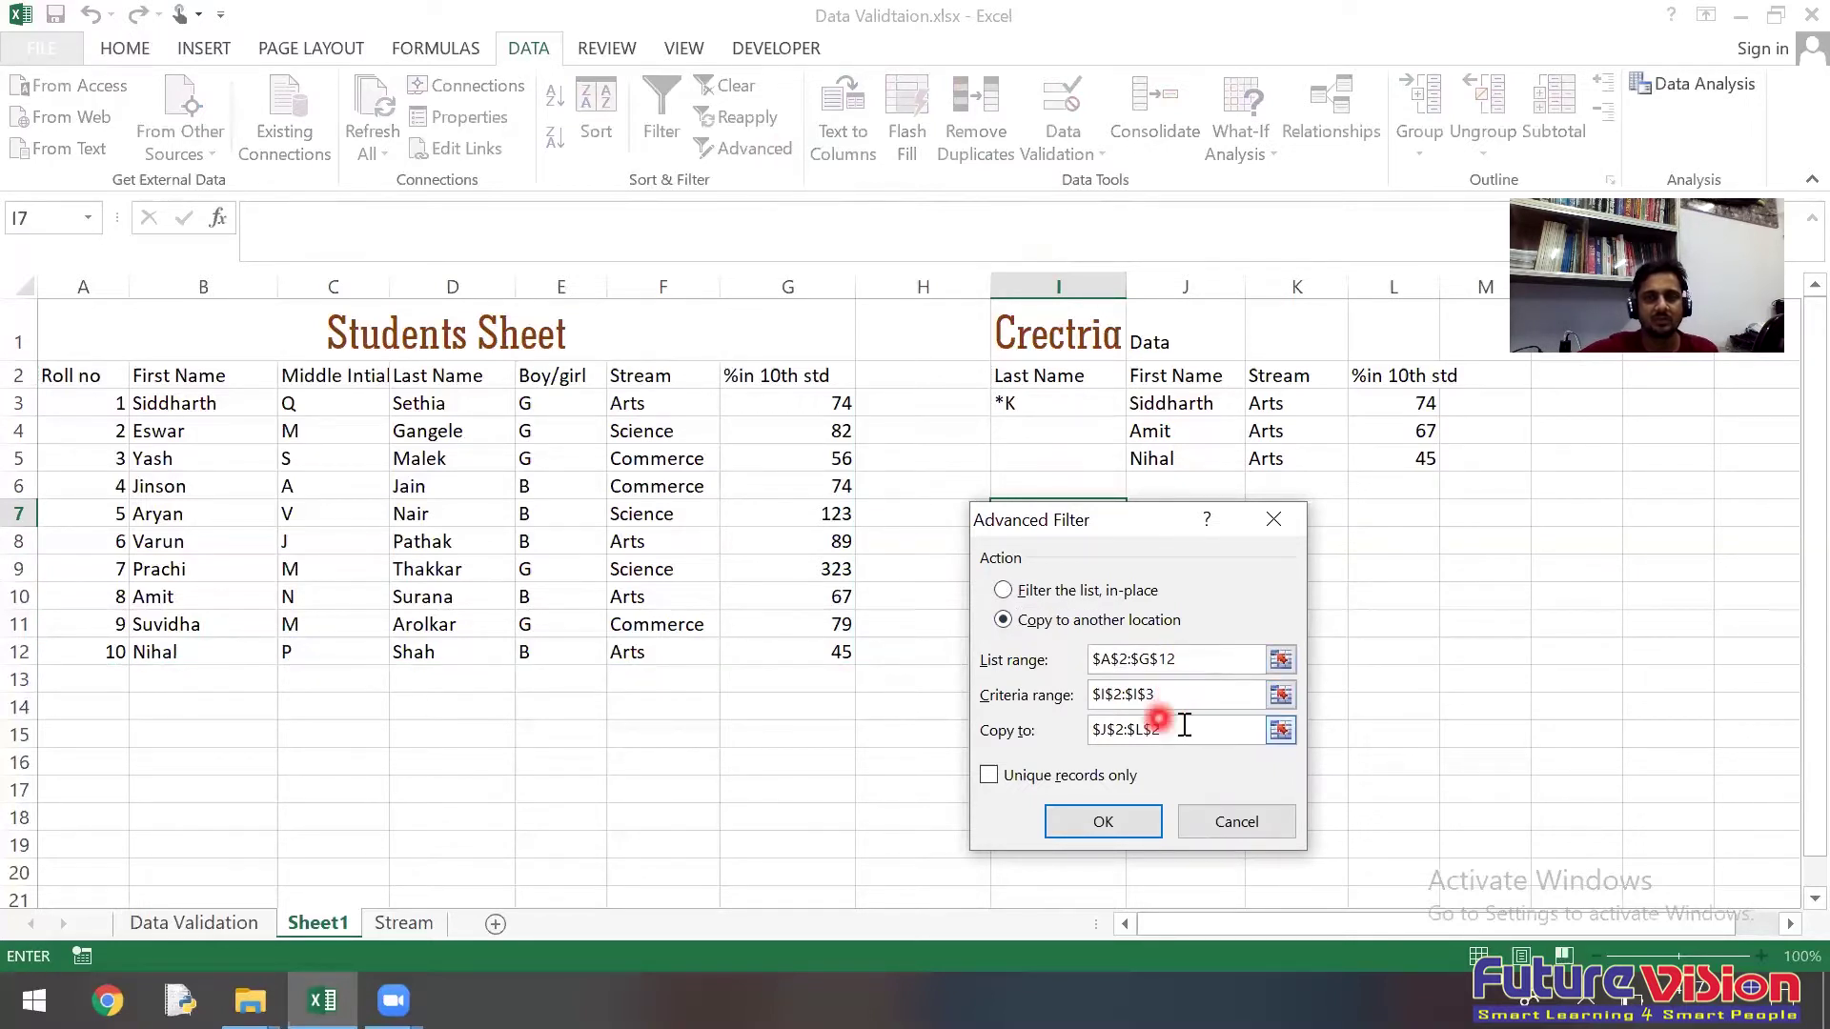
pyautogui.click(1104, 817)
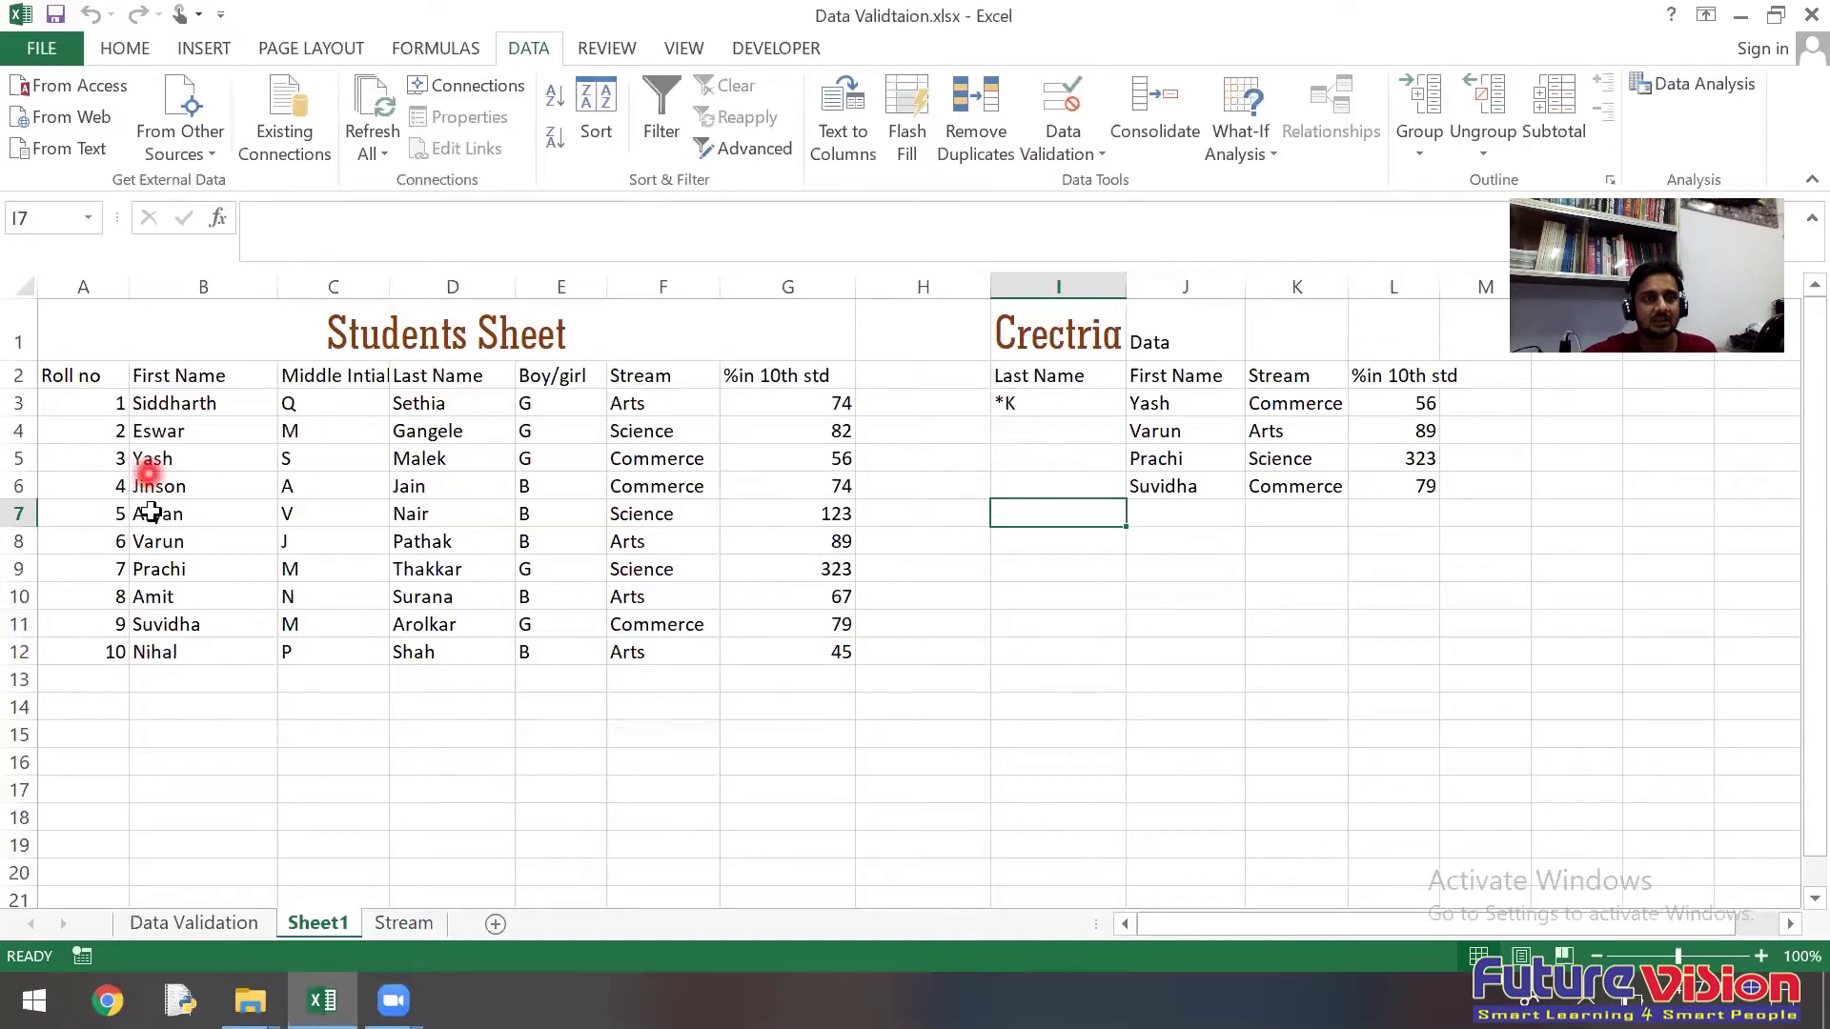
pyautogui.click(173, 466)
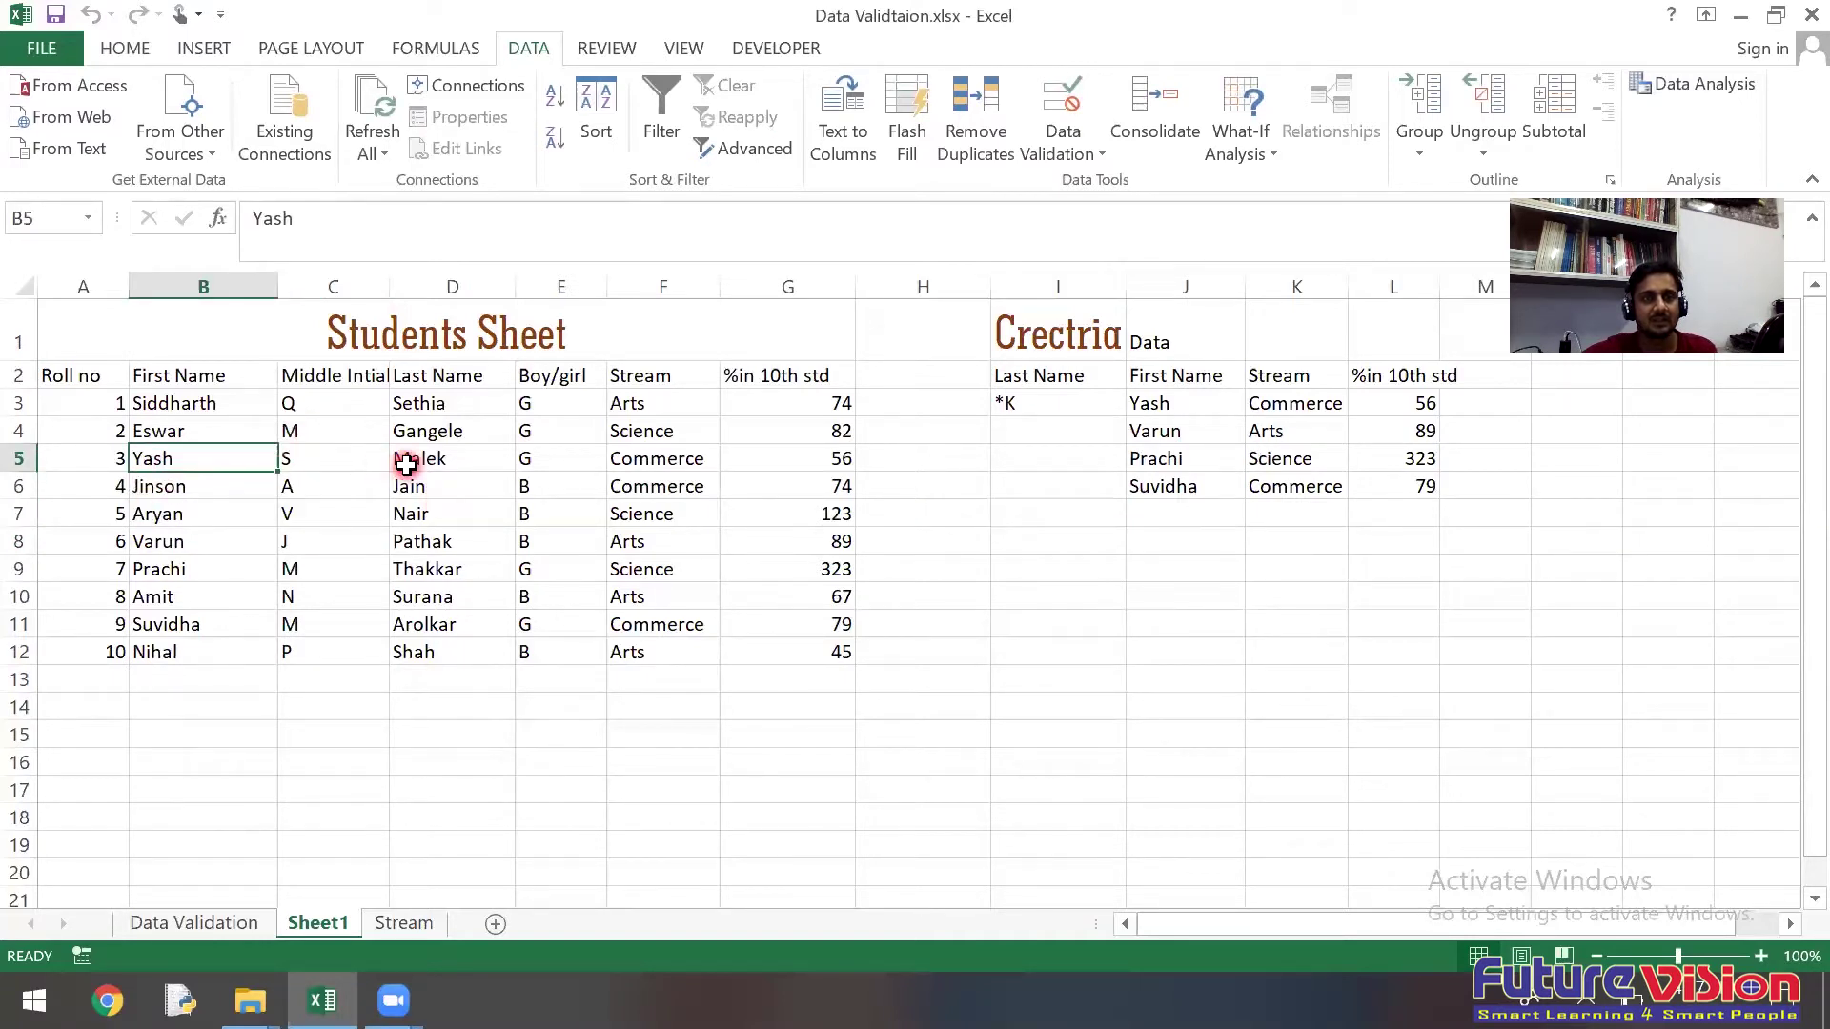
pyautogui.click(405, 464)
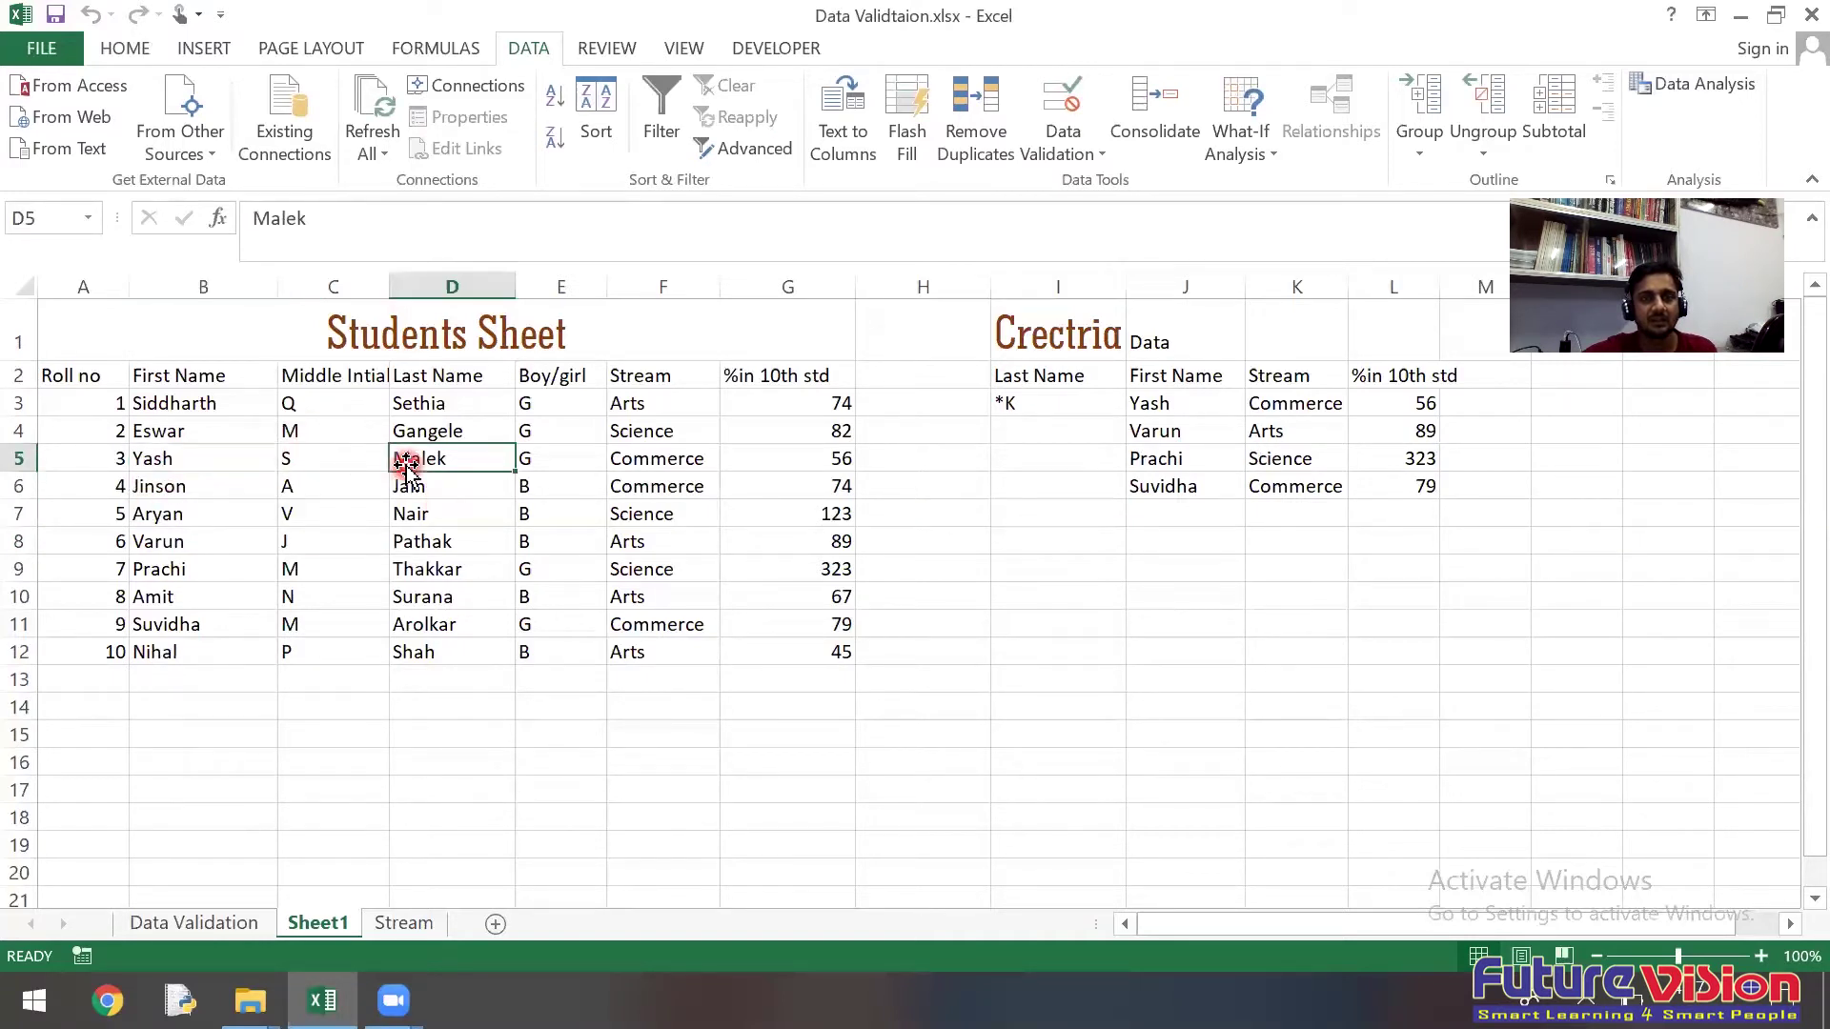
pyautogui.click(179, 545)
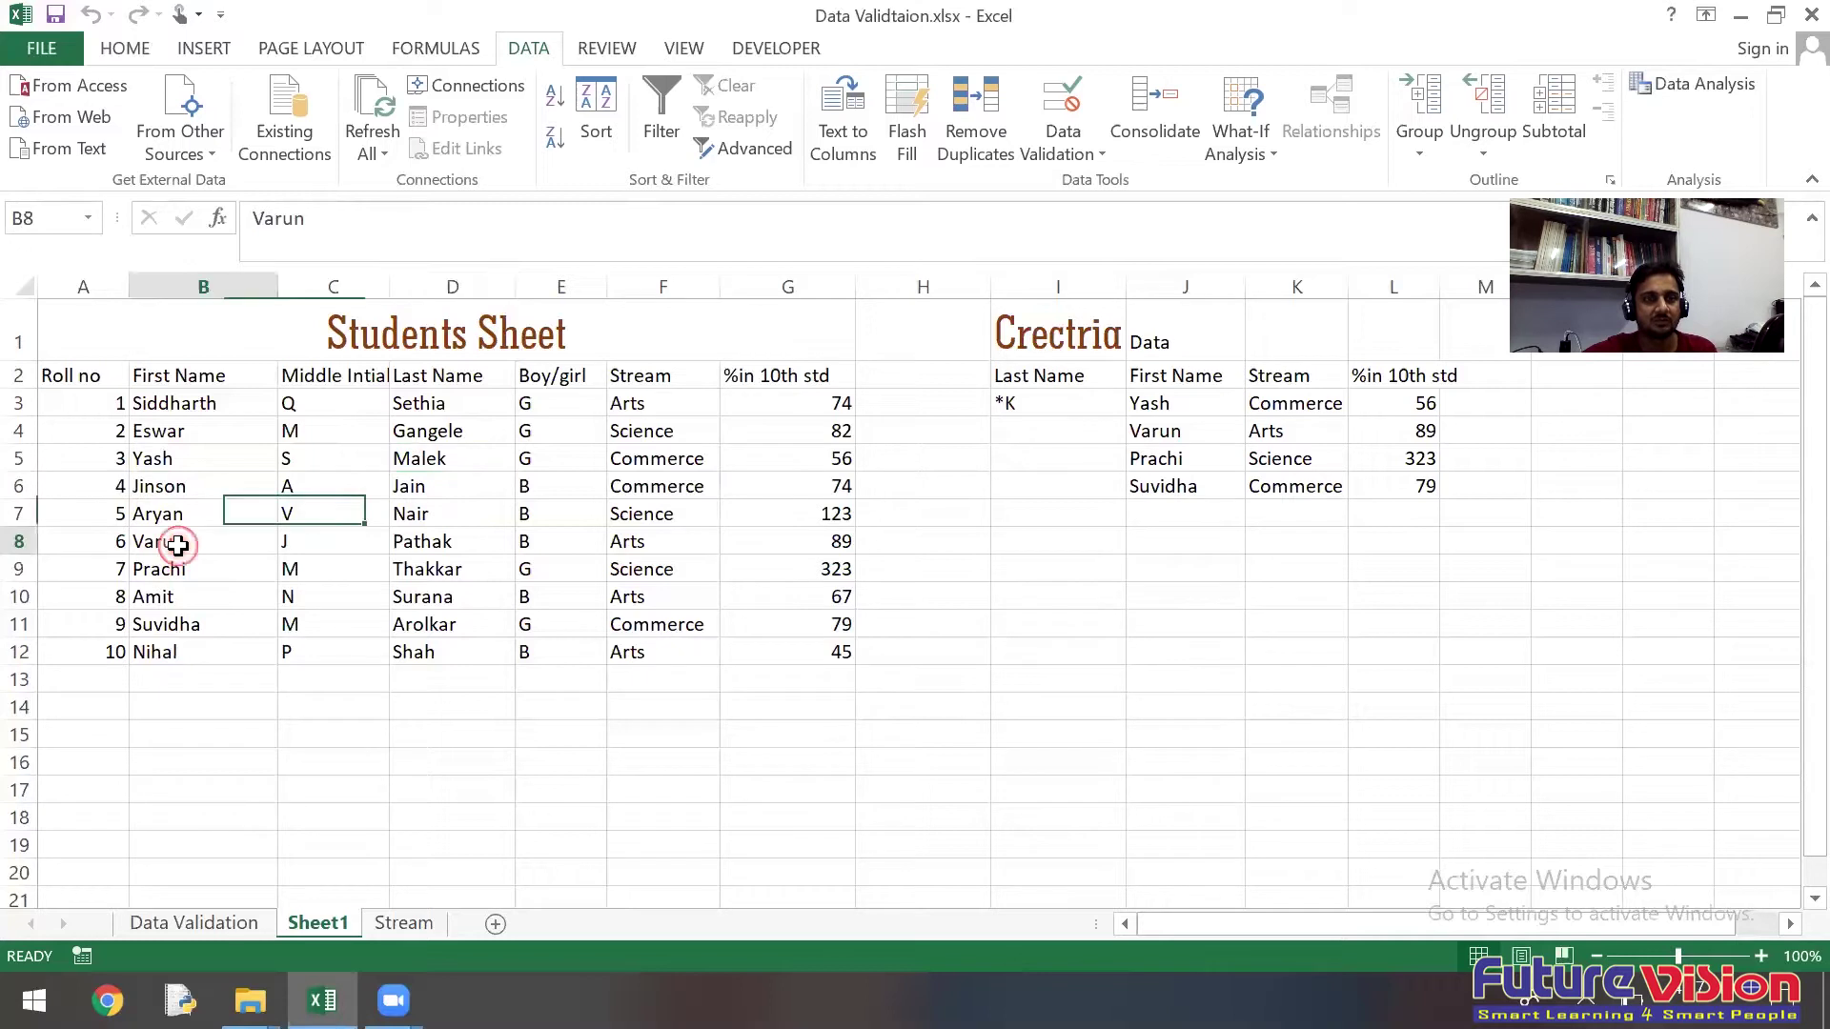
pyautogui.click(412, 545)
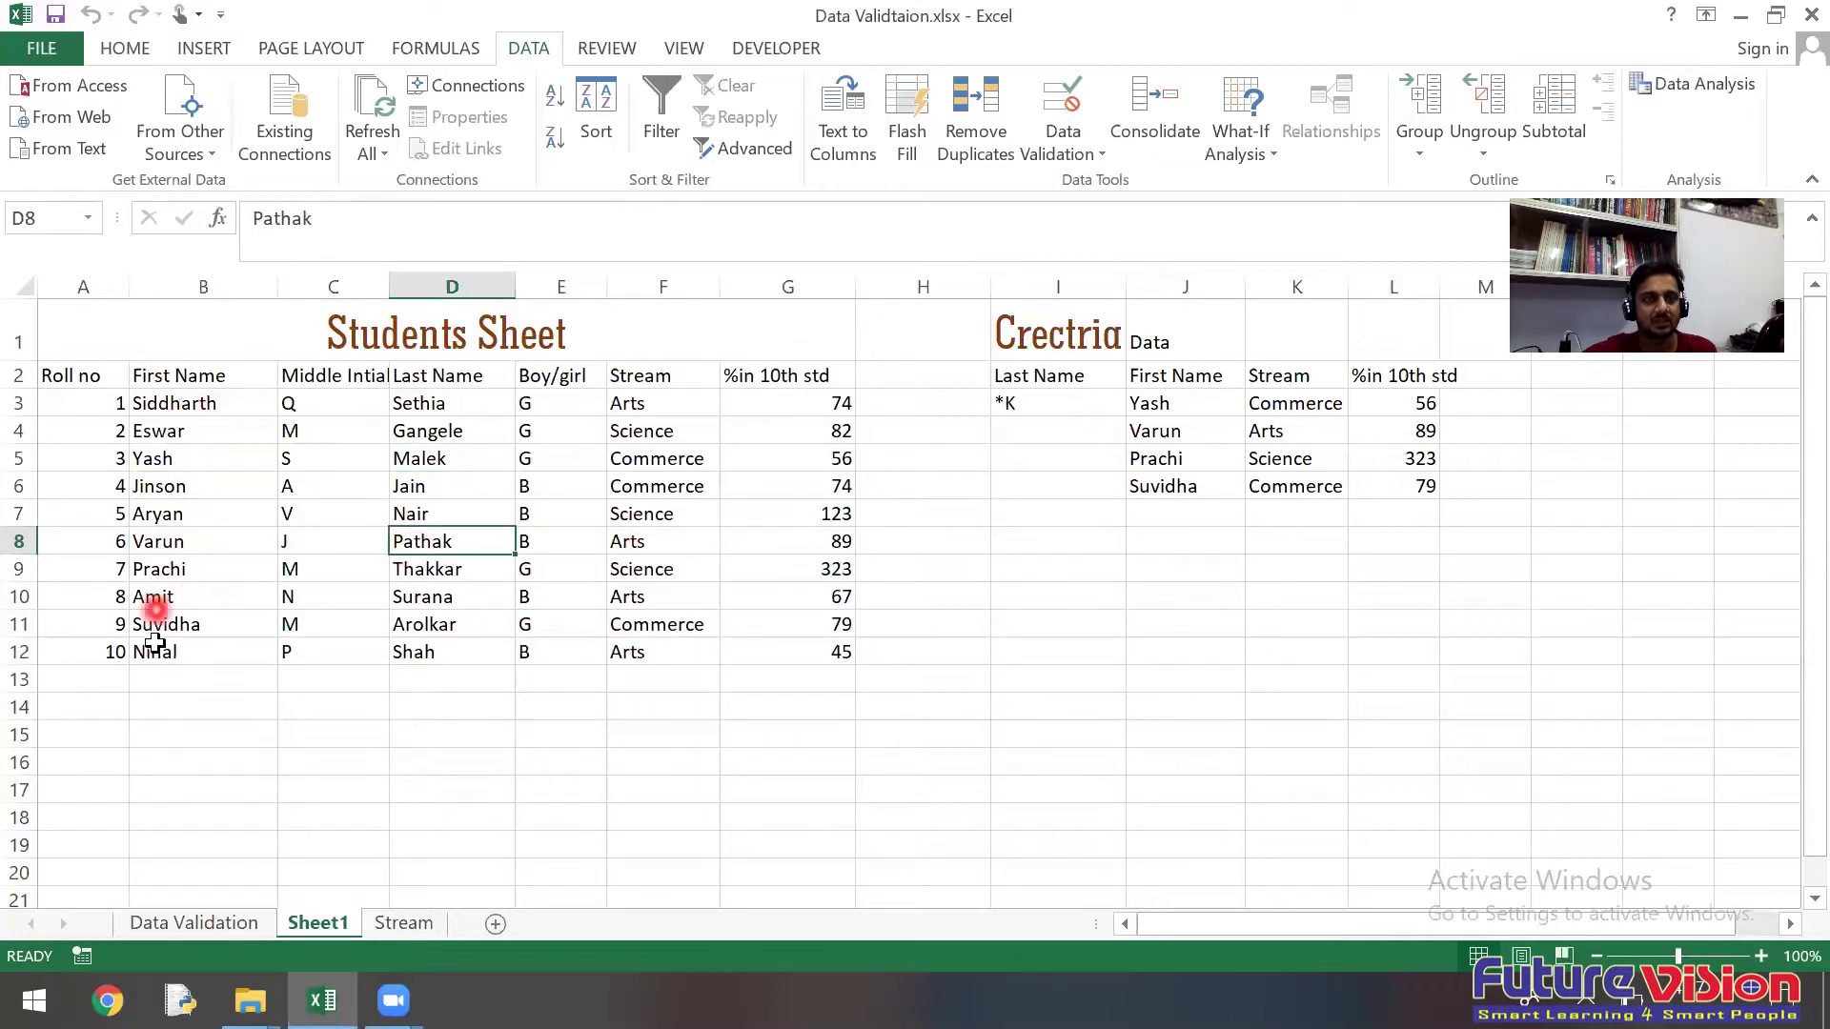
pyautogui.click(176, 569)
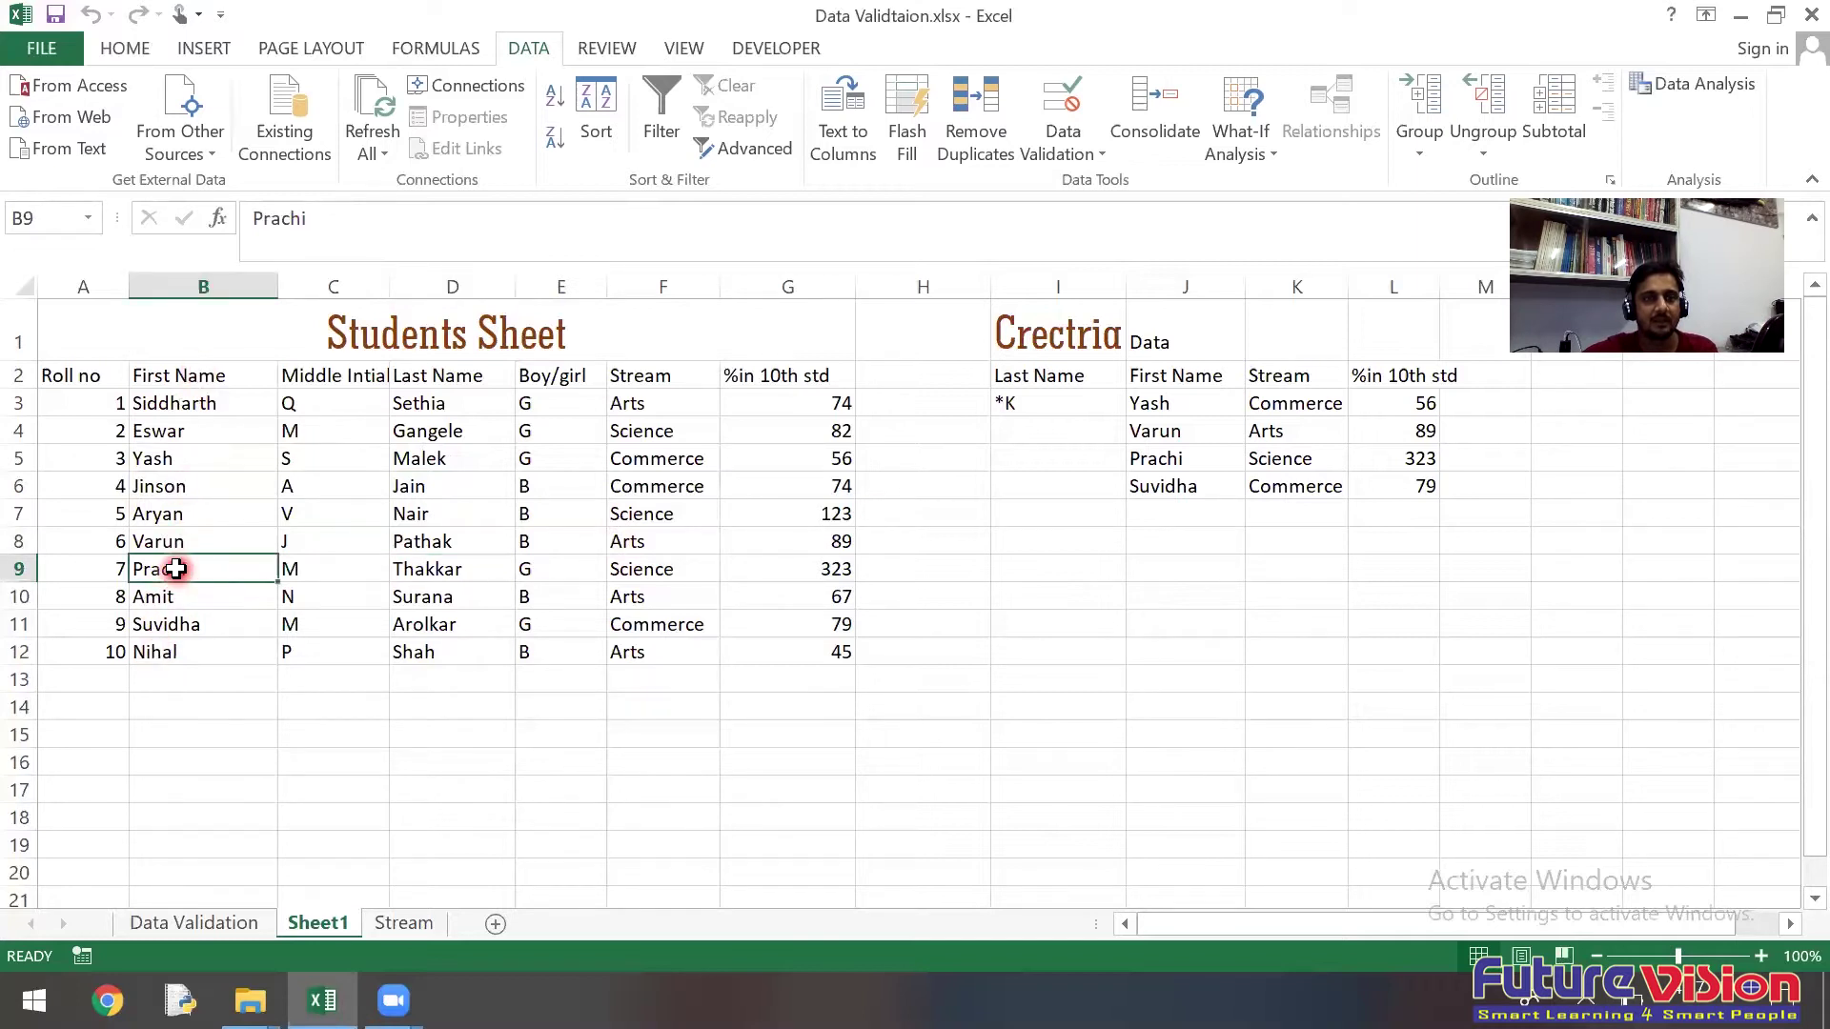
pyautogui.click(489, 568)
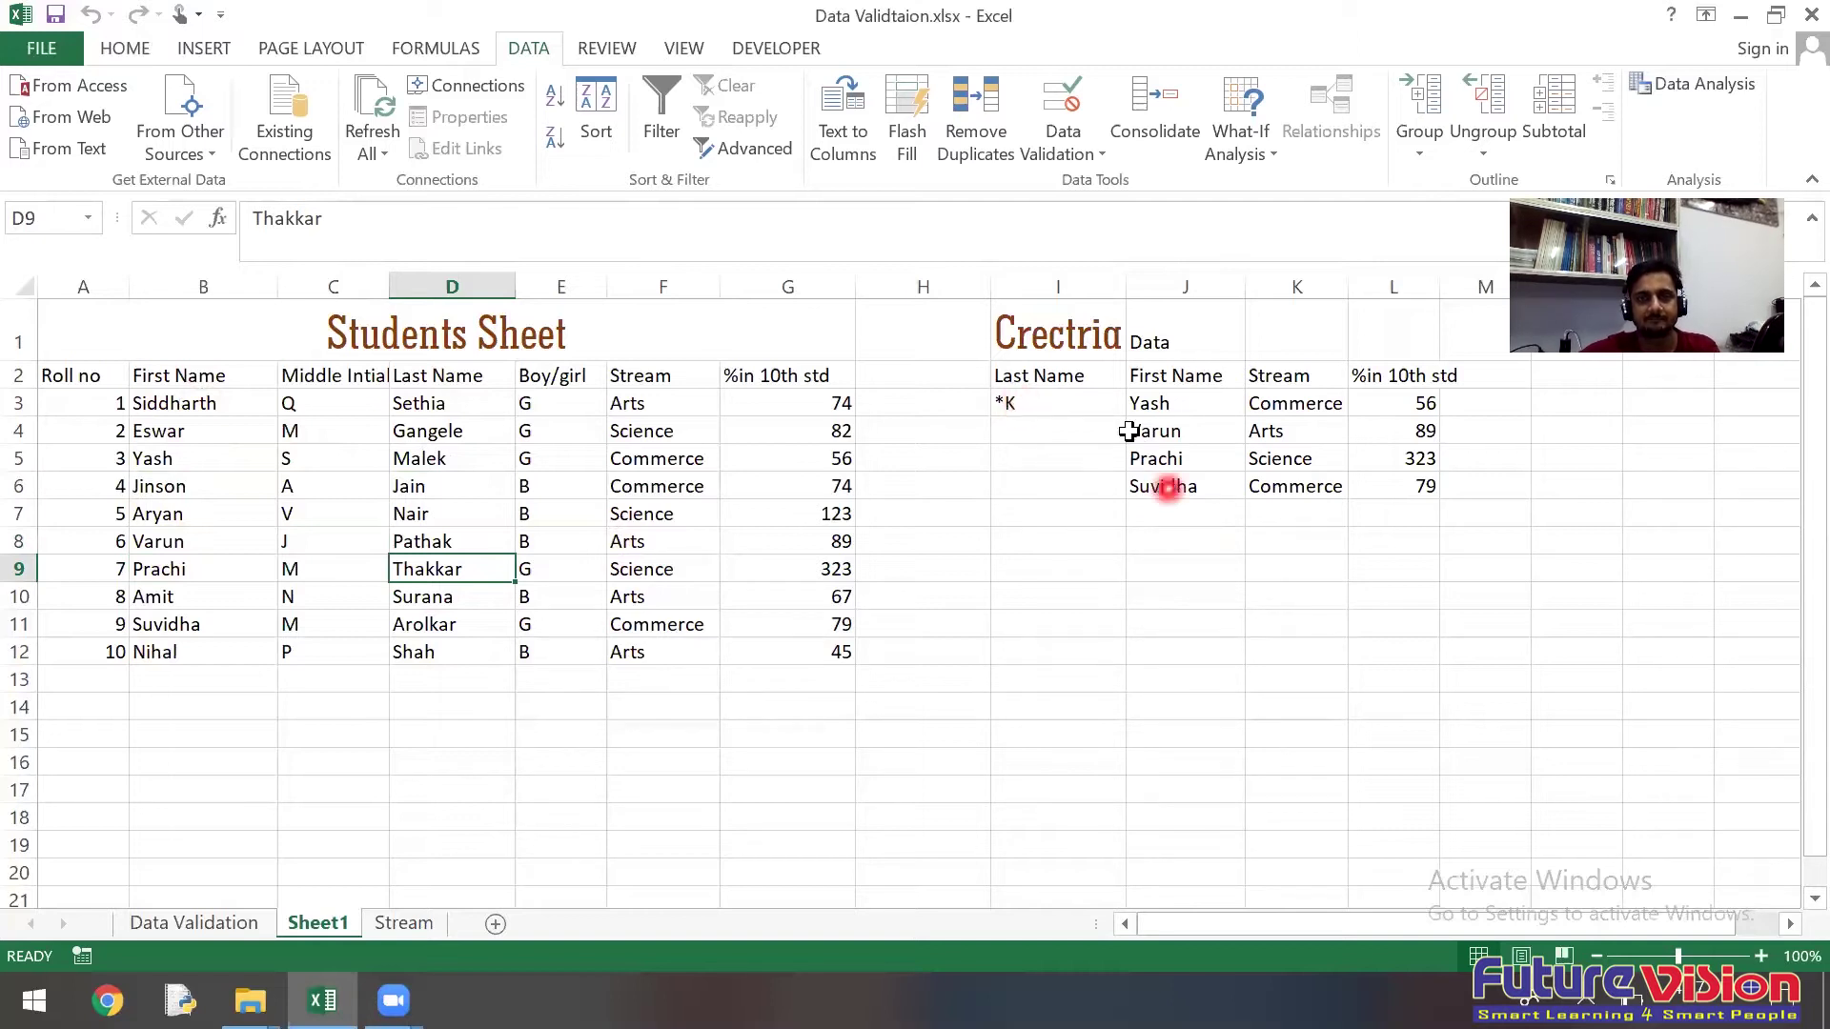
pyautogui.moveTo(1021, 396); pyautogui.dragTo(1387, 508)
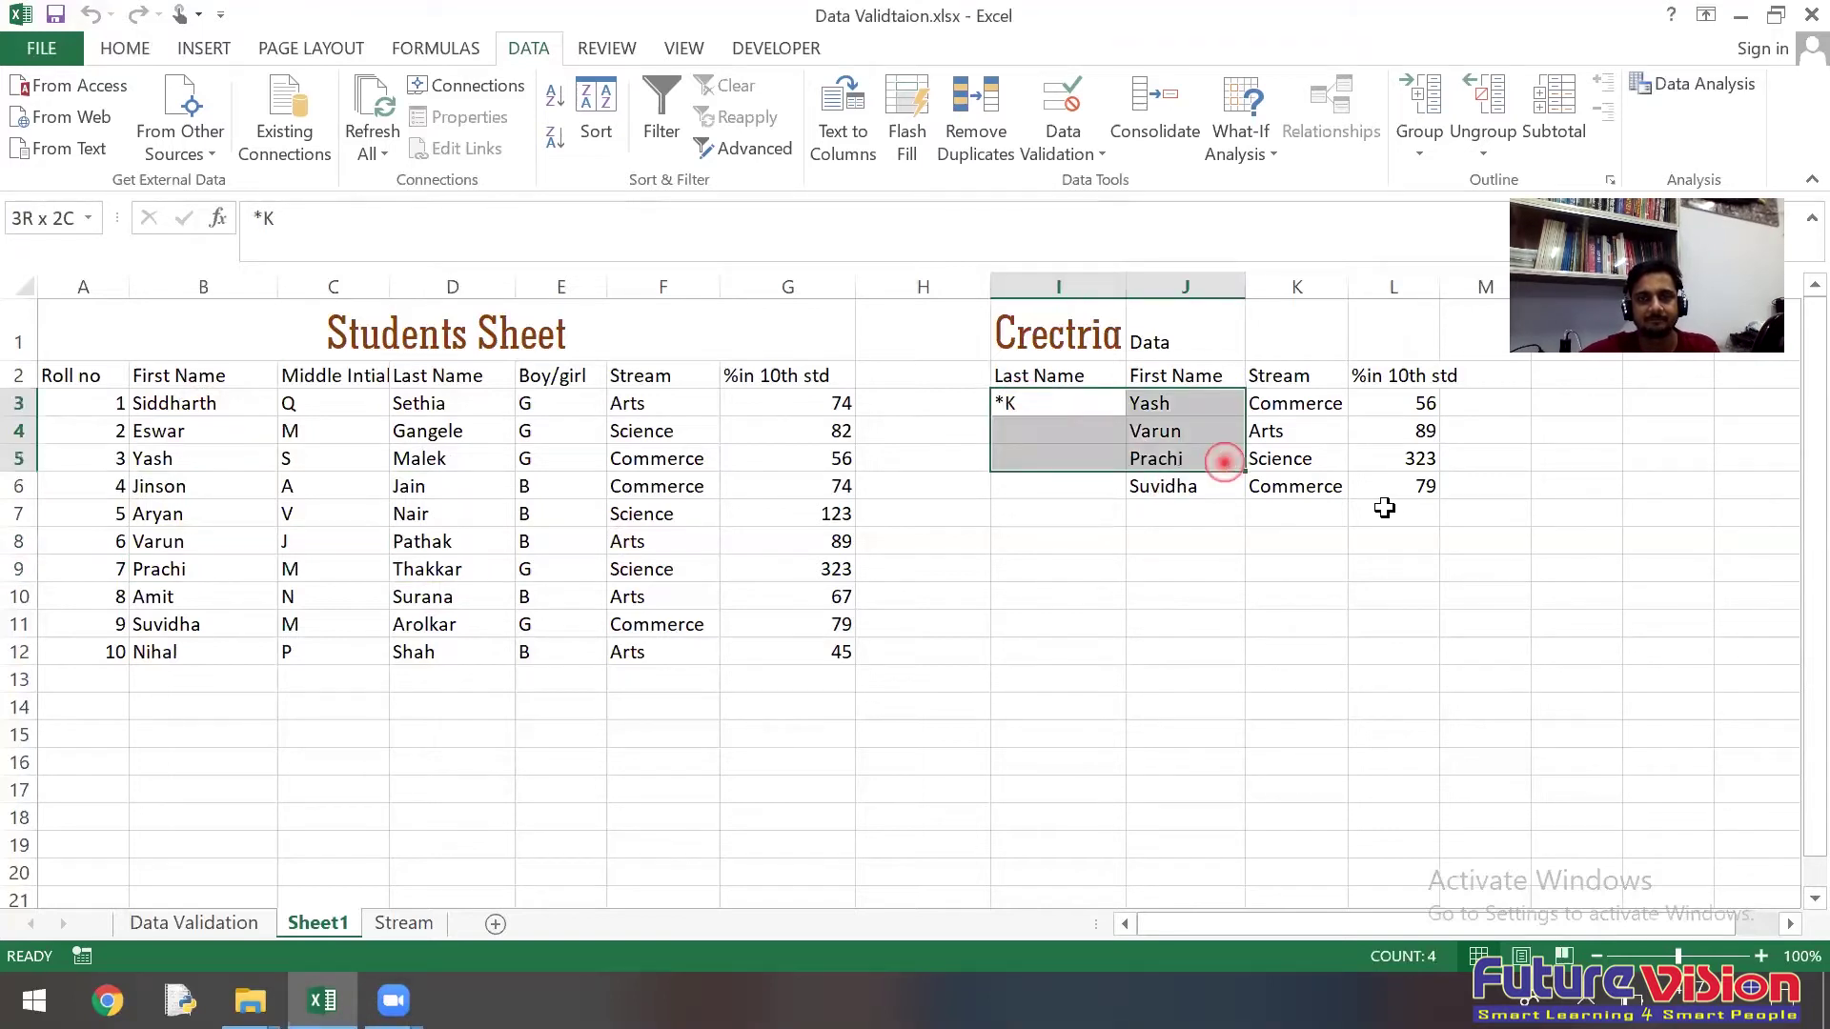
# Step: Clear the previously extracted rows in J3:L6
pyautogui.click(1315, 539)
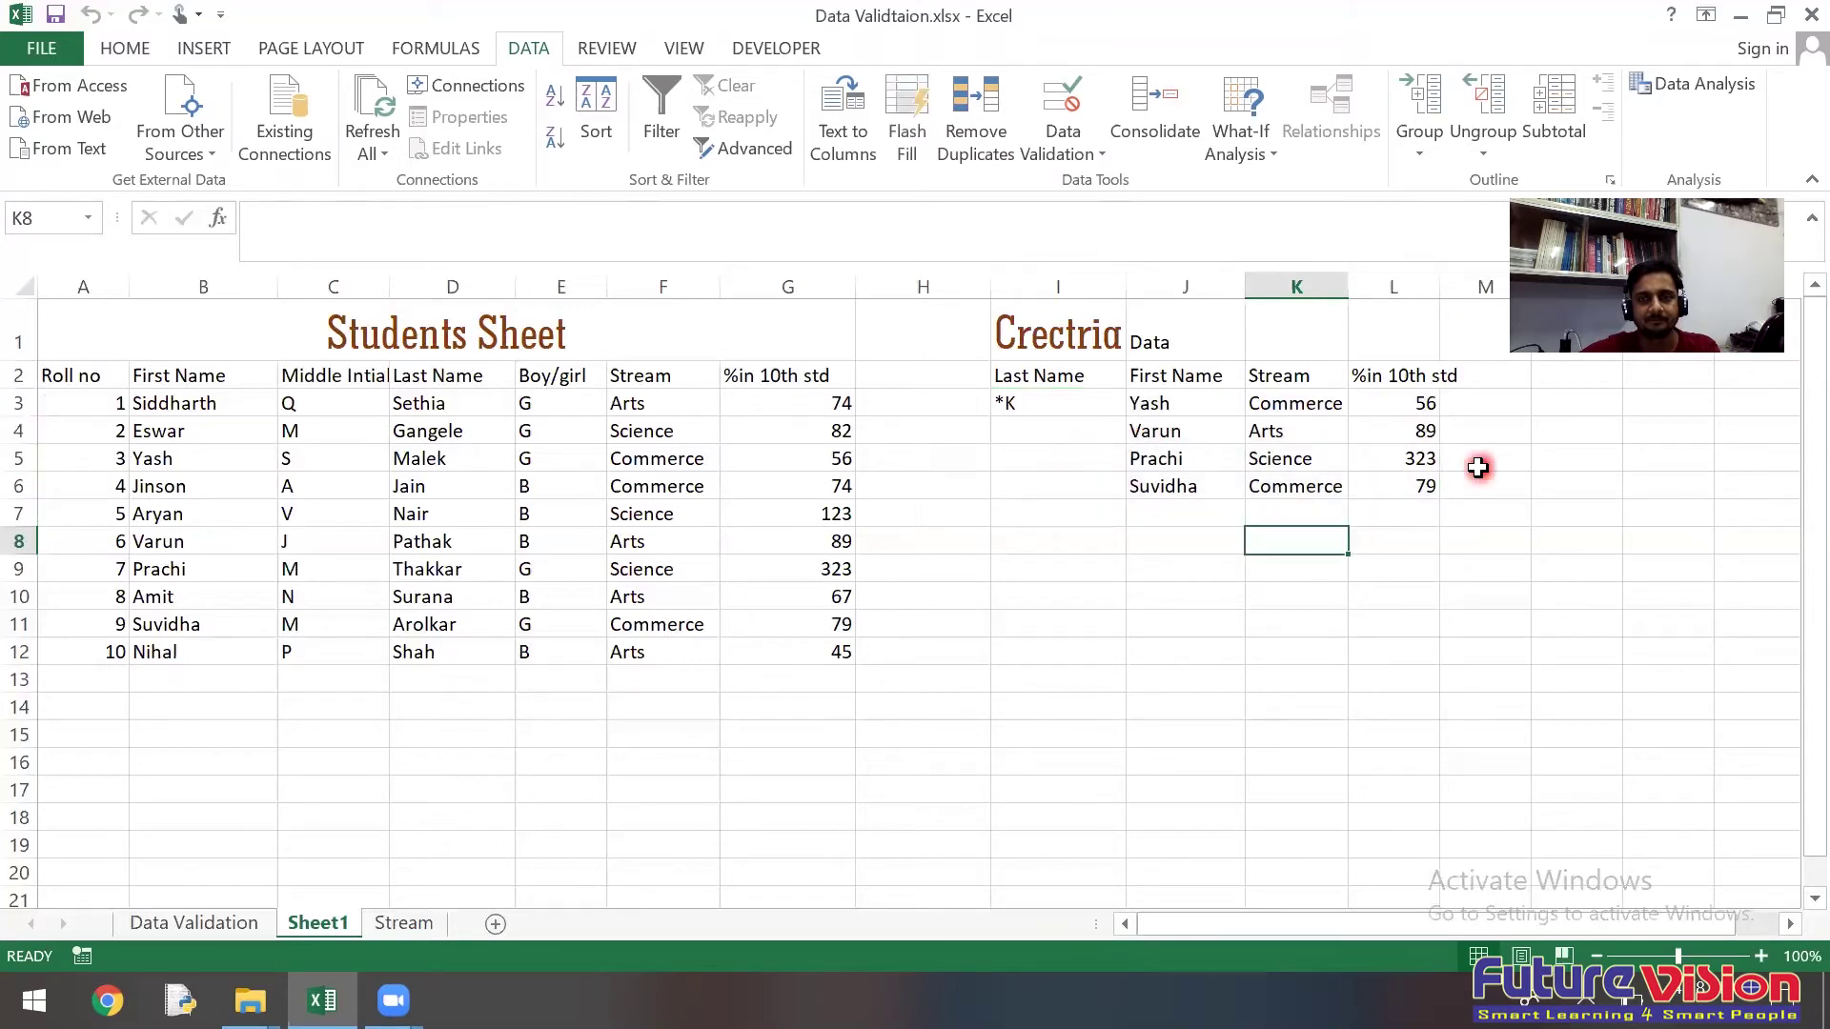
pyautogui.moveTo(1423, 484); pyautogui.dragTo(1198, 405)
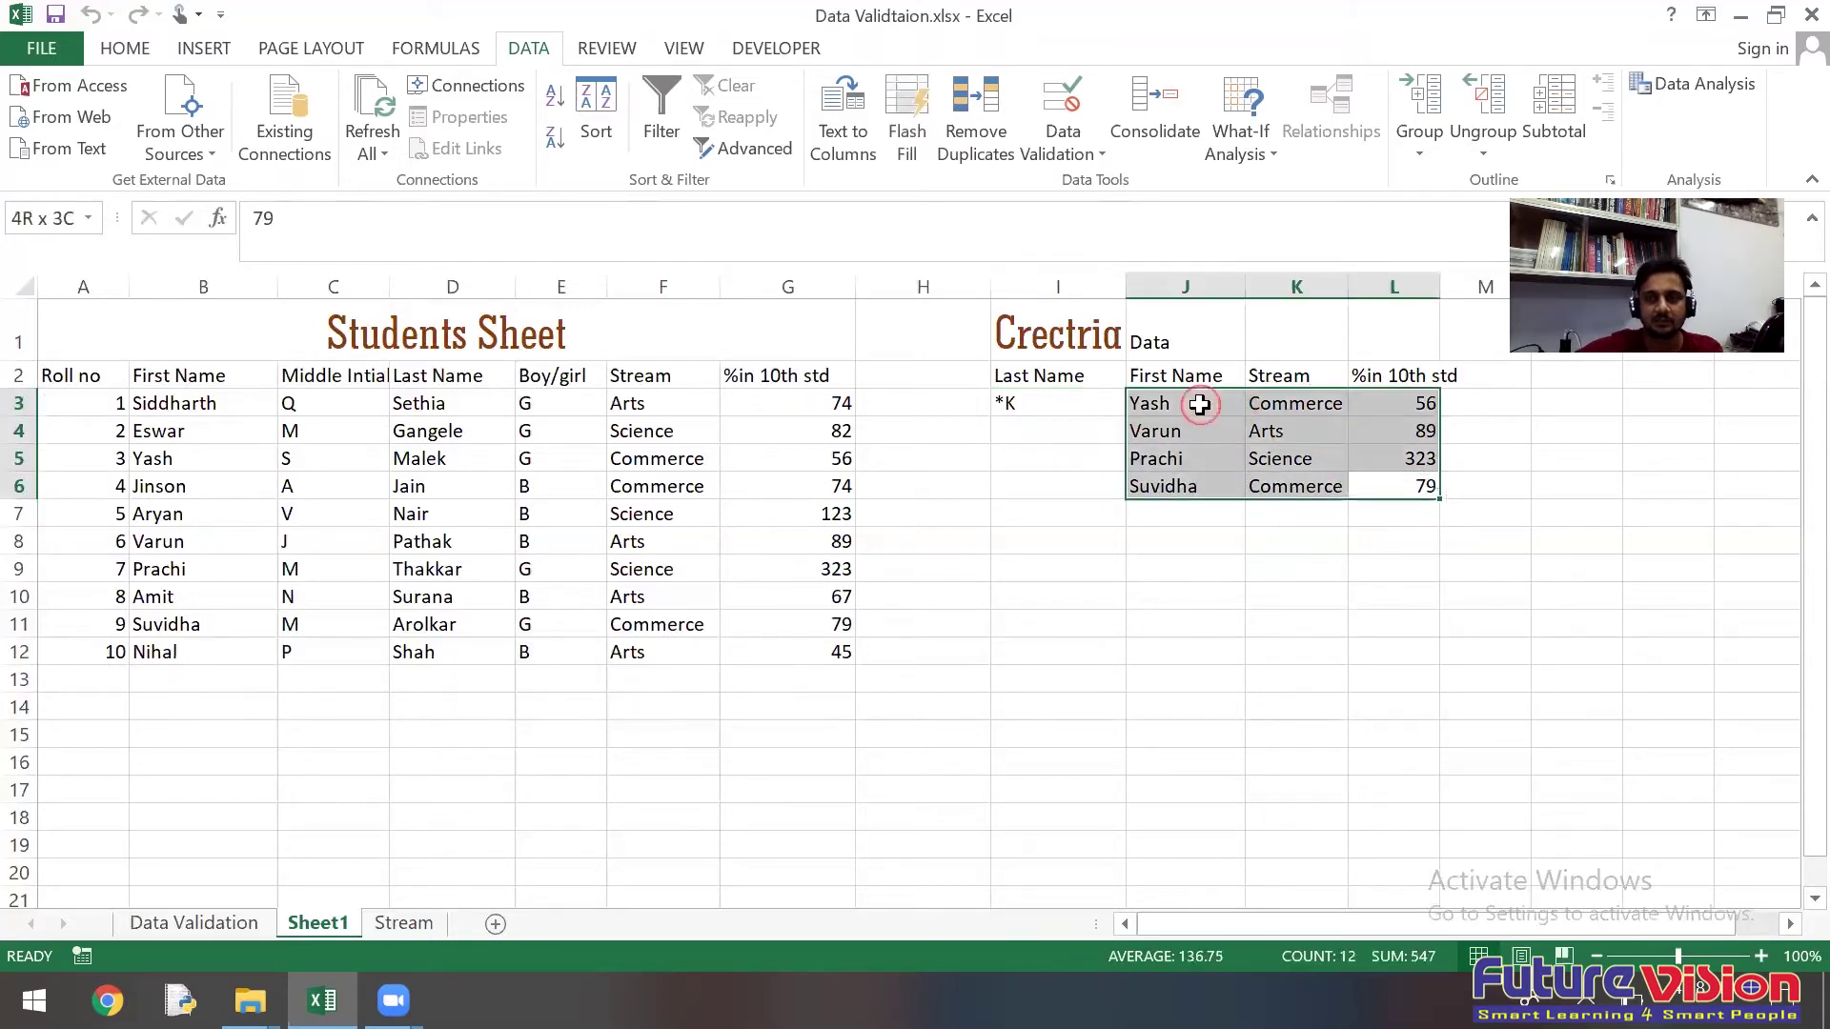
pyautogui.press('Delete')
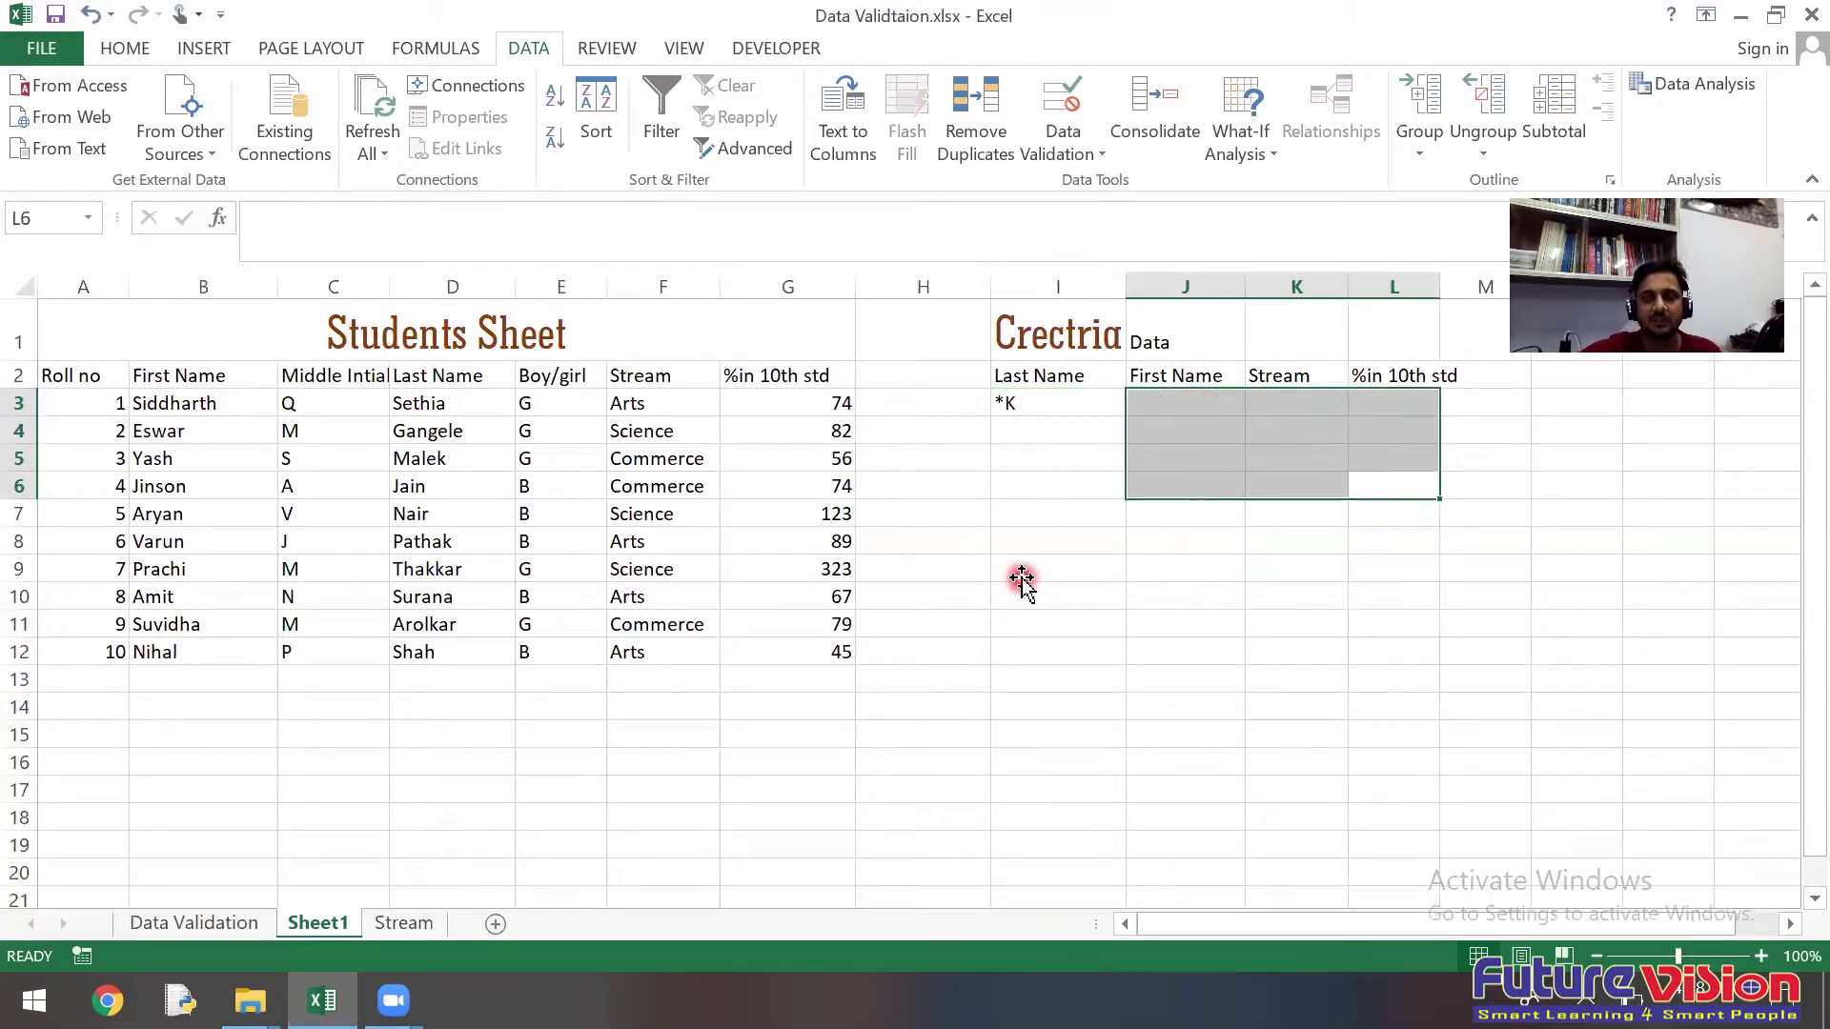
pyautogui.click(1020, 569)
pyautogui.click(1043, 481)
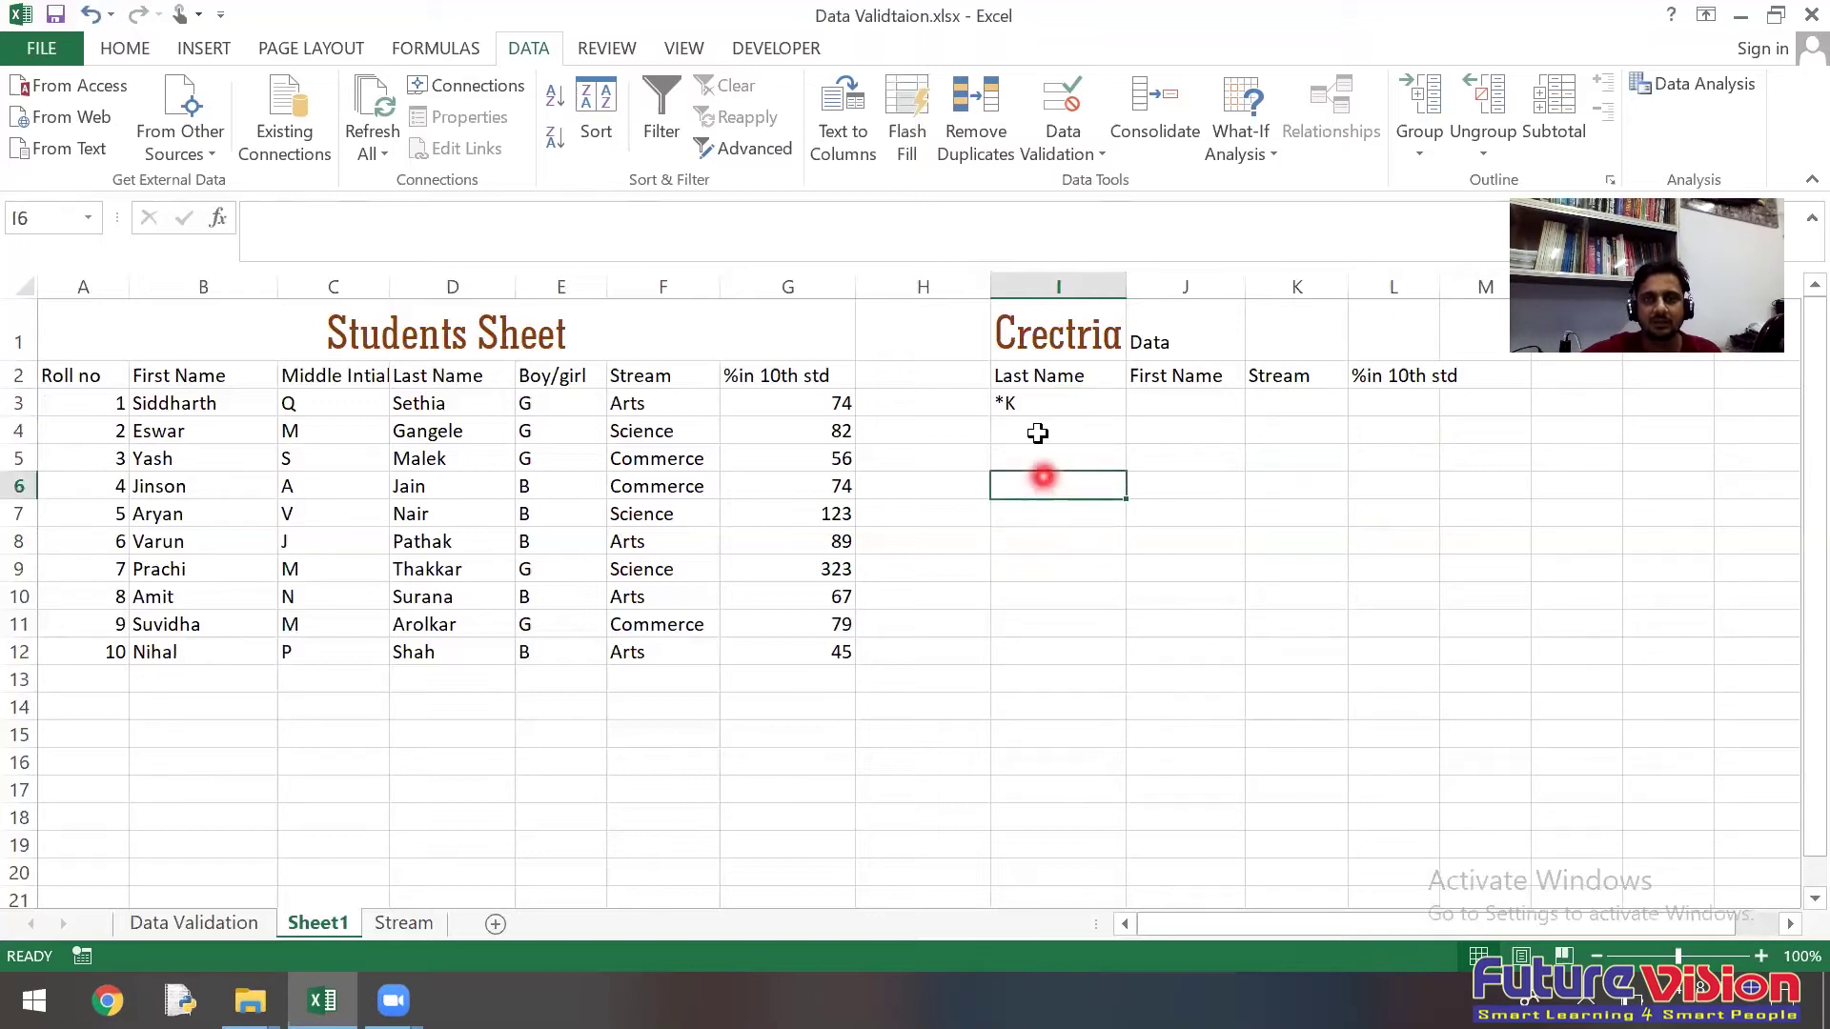
# Step: Start an Advanced Filter copying to another location with list range A2:G12
pyautogui.click(753, 148)
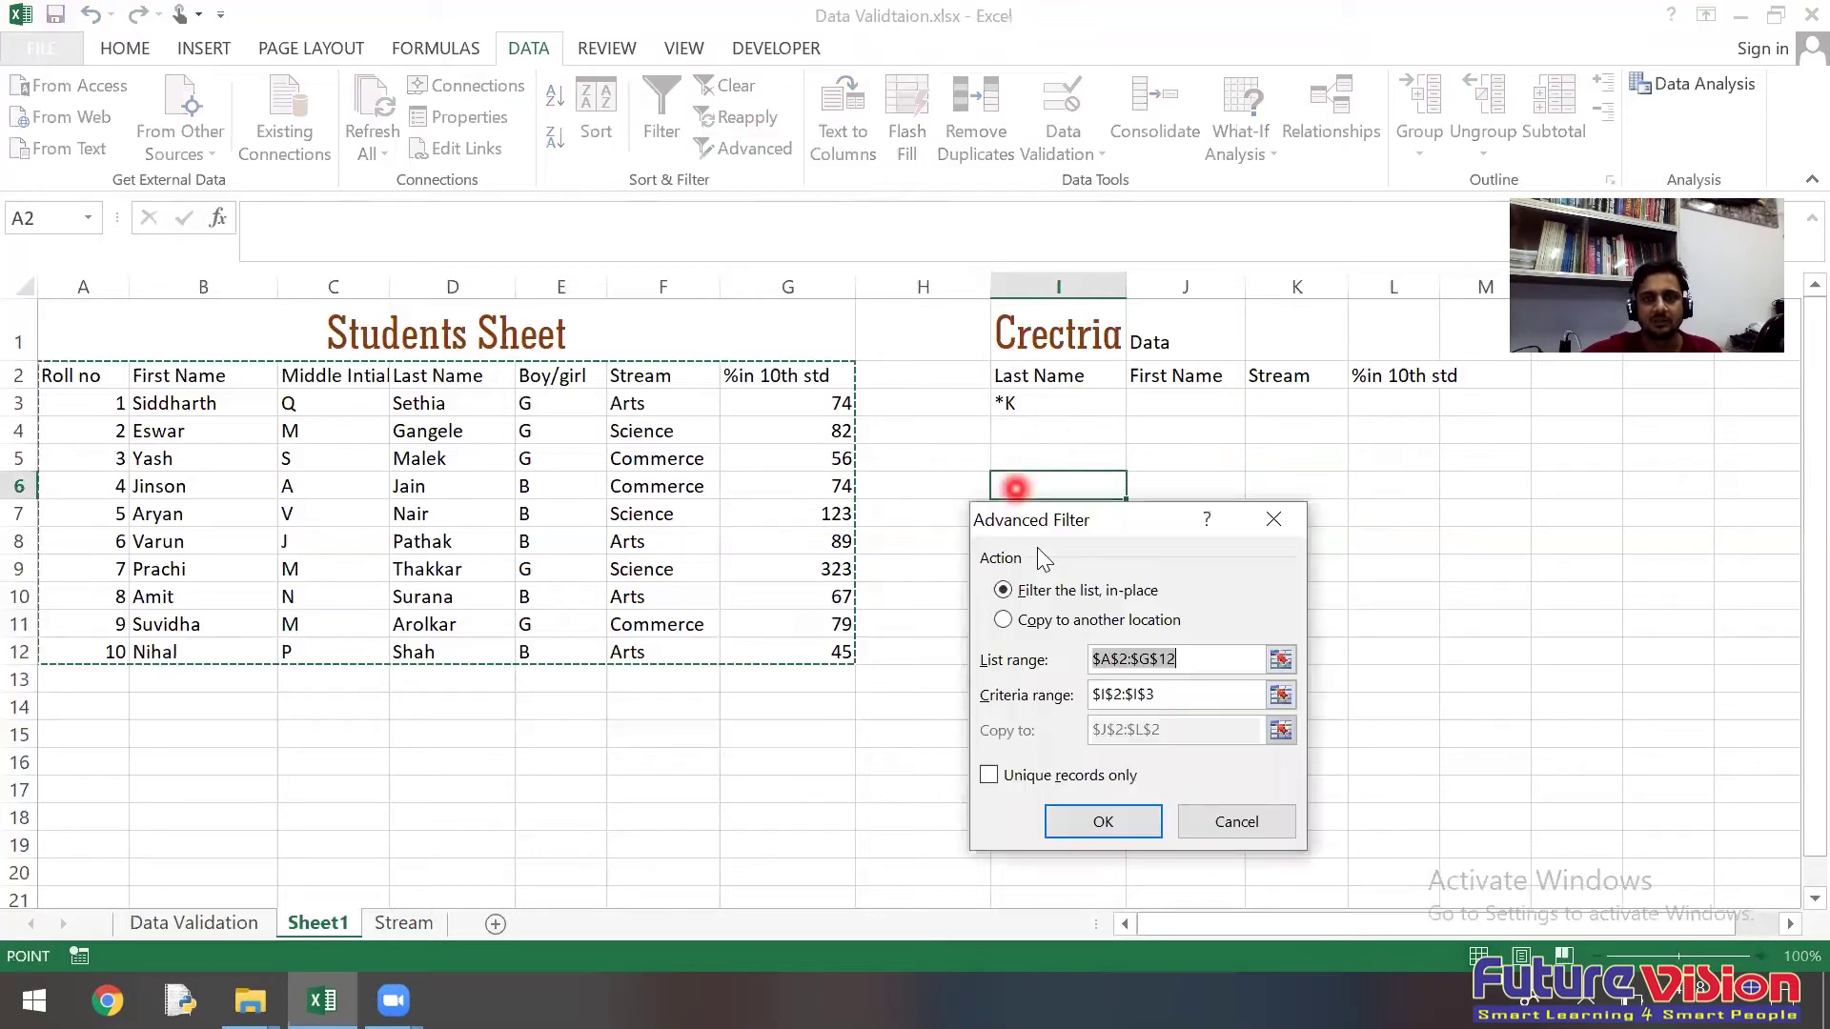
pyautogui.click(1039, 622)
pyautogui.click(1199, 658)
pyautogui.doubleClick(1201, 658)
pyautogui.press('BackSpace')
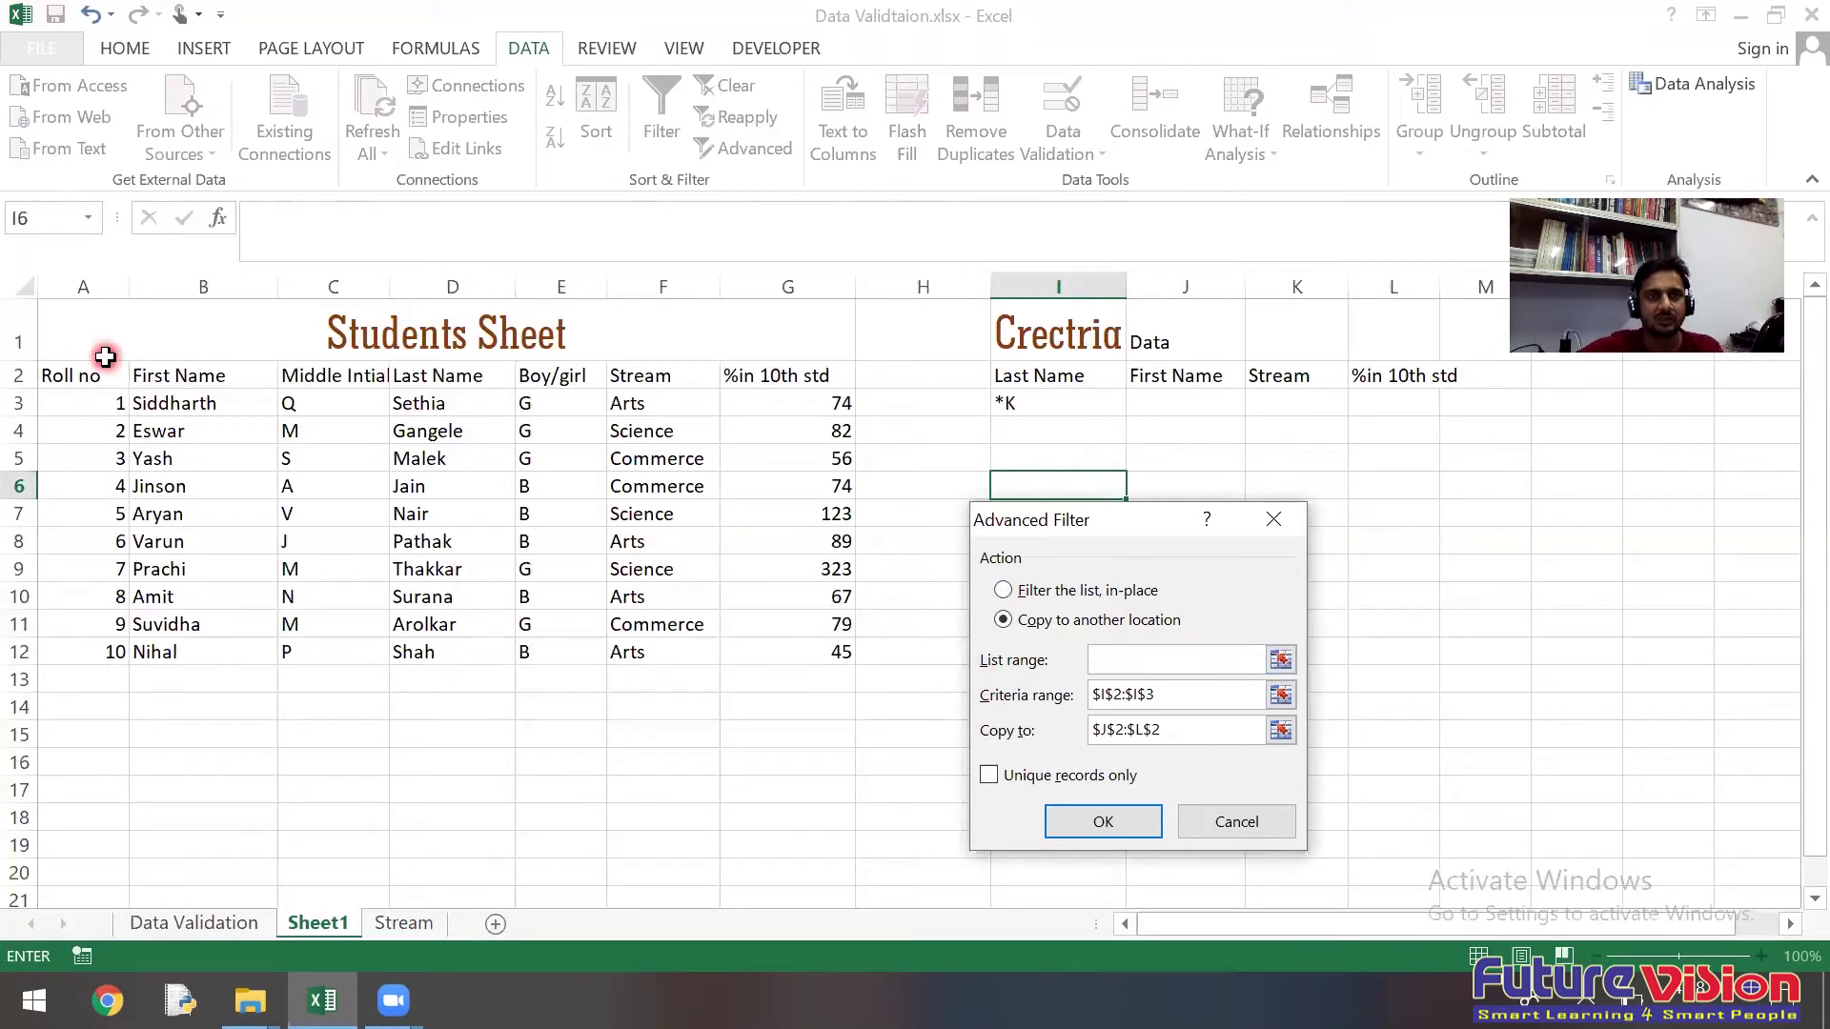
pyautogui.moveTo(105, 373); pyautogui.dragTo(830, 659)
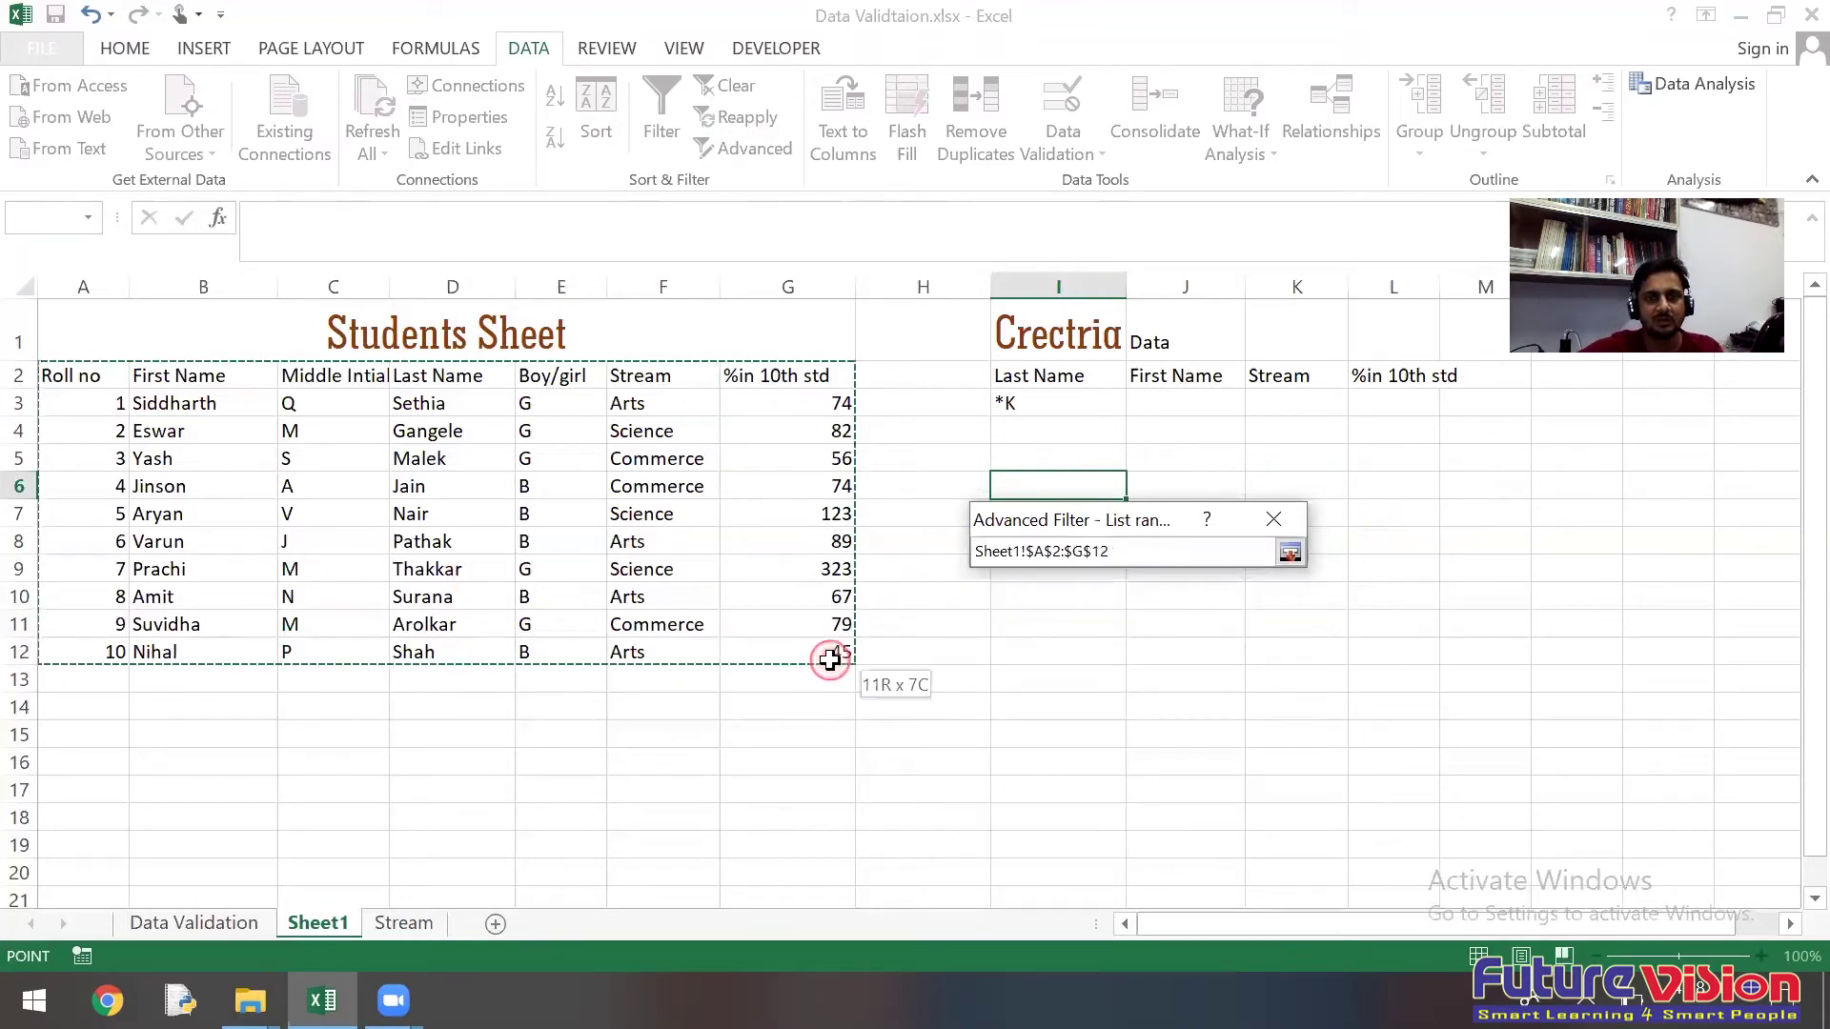
# Step: Set criteria to I2:I3 and destination to J2:L2, then run the filter
pyautogui.click(1191, 695)
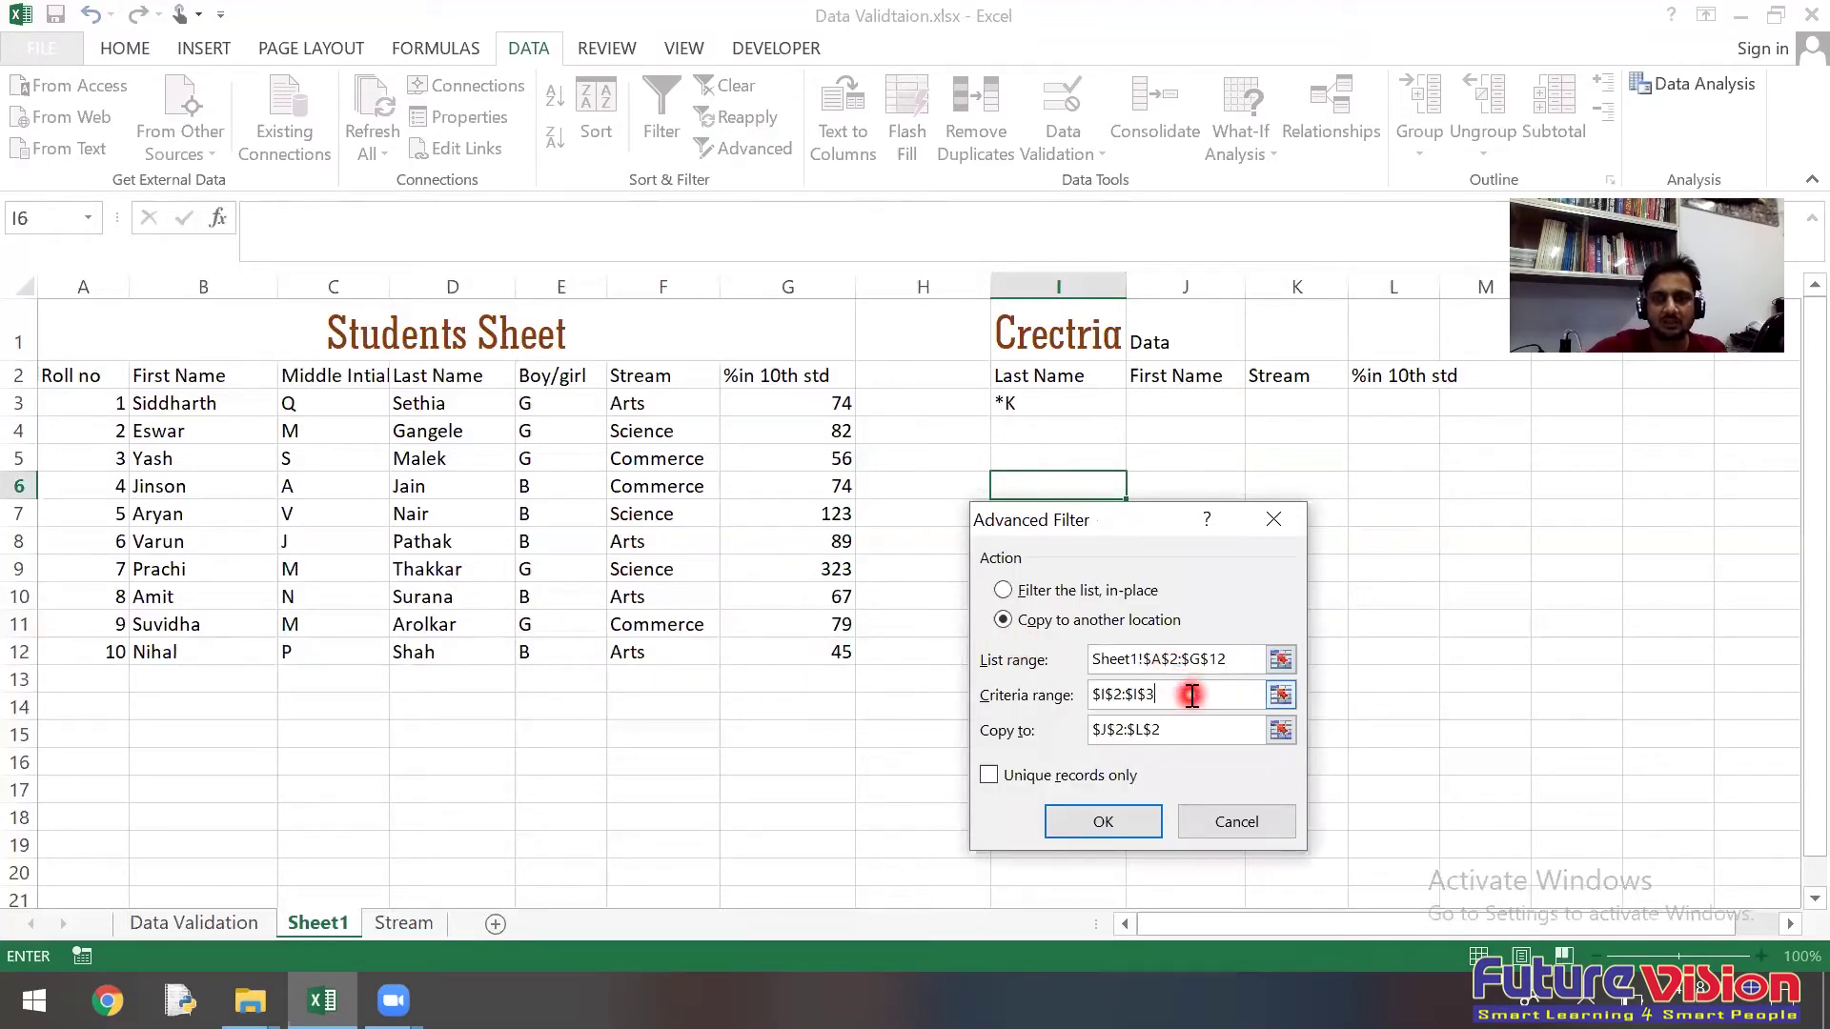
pyautogui.press('BackSpace')
pyautogui.press('BackSpace')
pyautogui.press('BackSpace')
pyautogui.press('BackSpace')
pyautogui.press('BackSpace')
pyautogui.press('BackSpace')
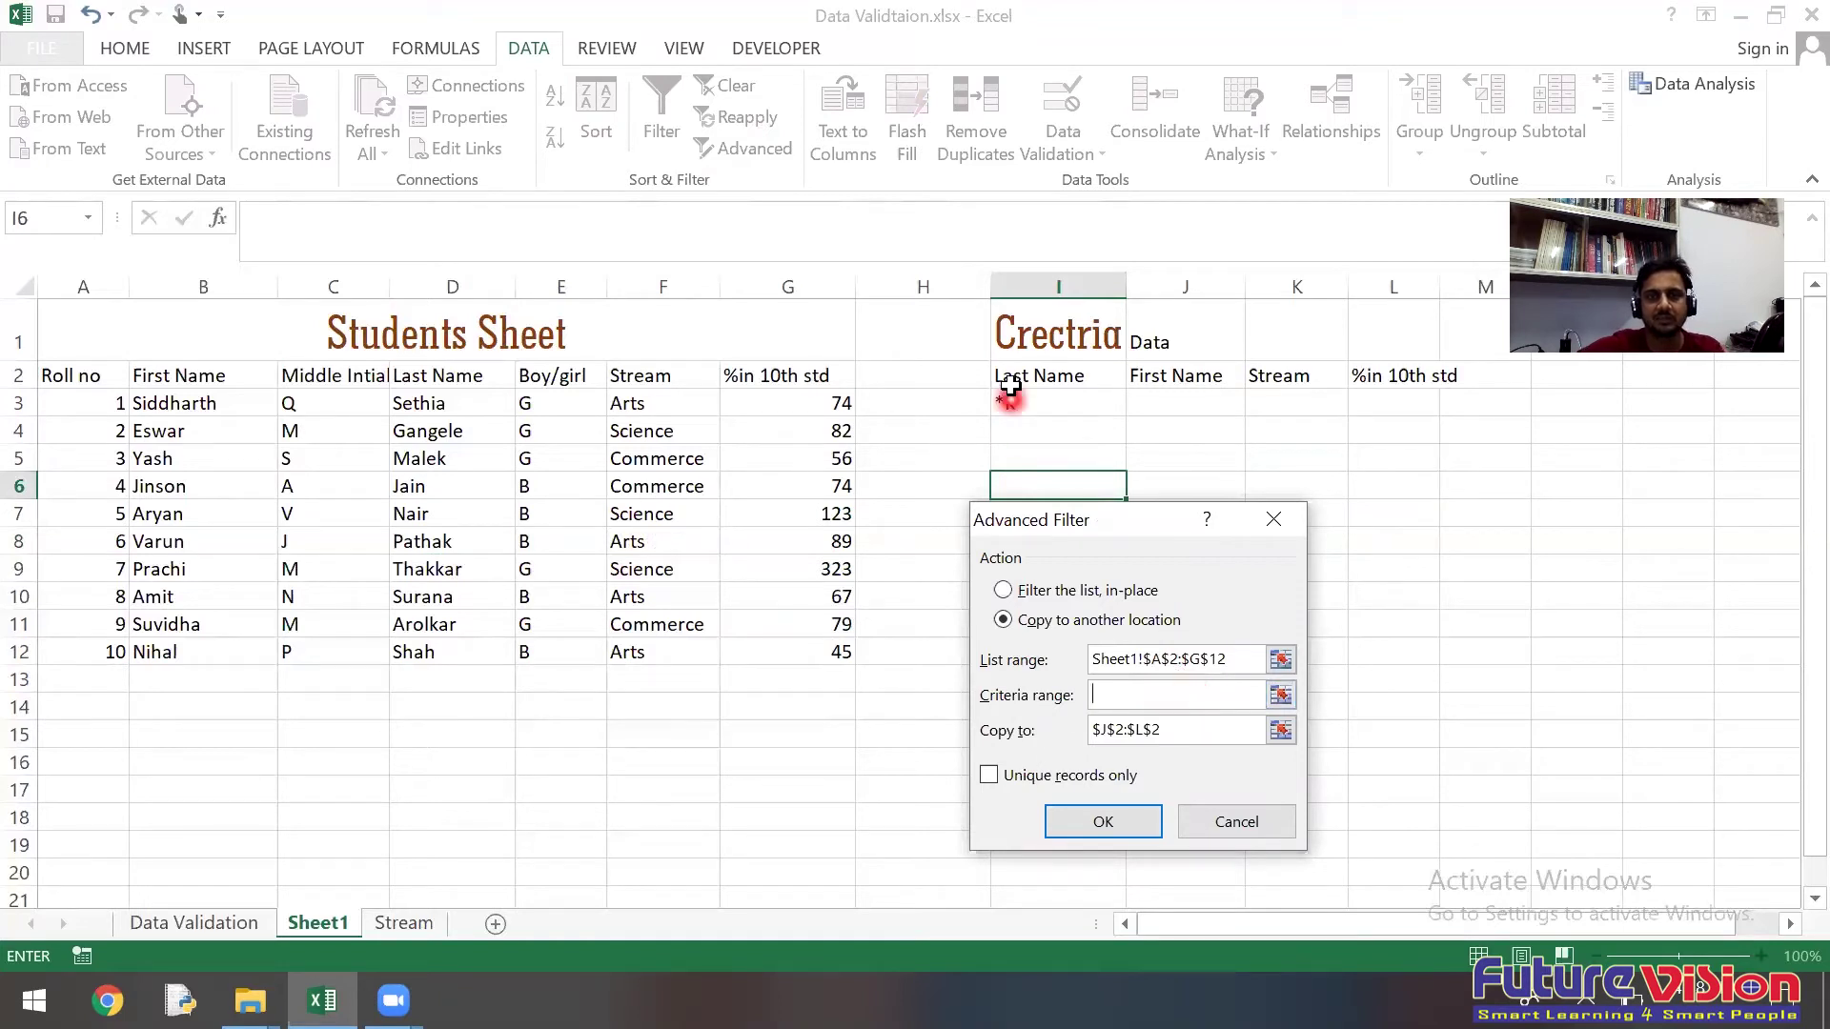
pyautogui.moveTo(1011, 381); pyautogui.dragTo(1012, 404)
pyautogui.click(1126, 730)
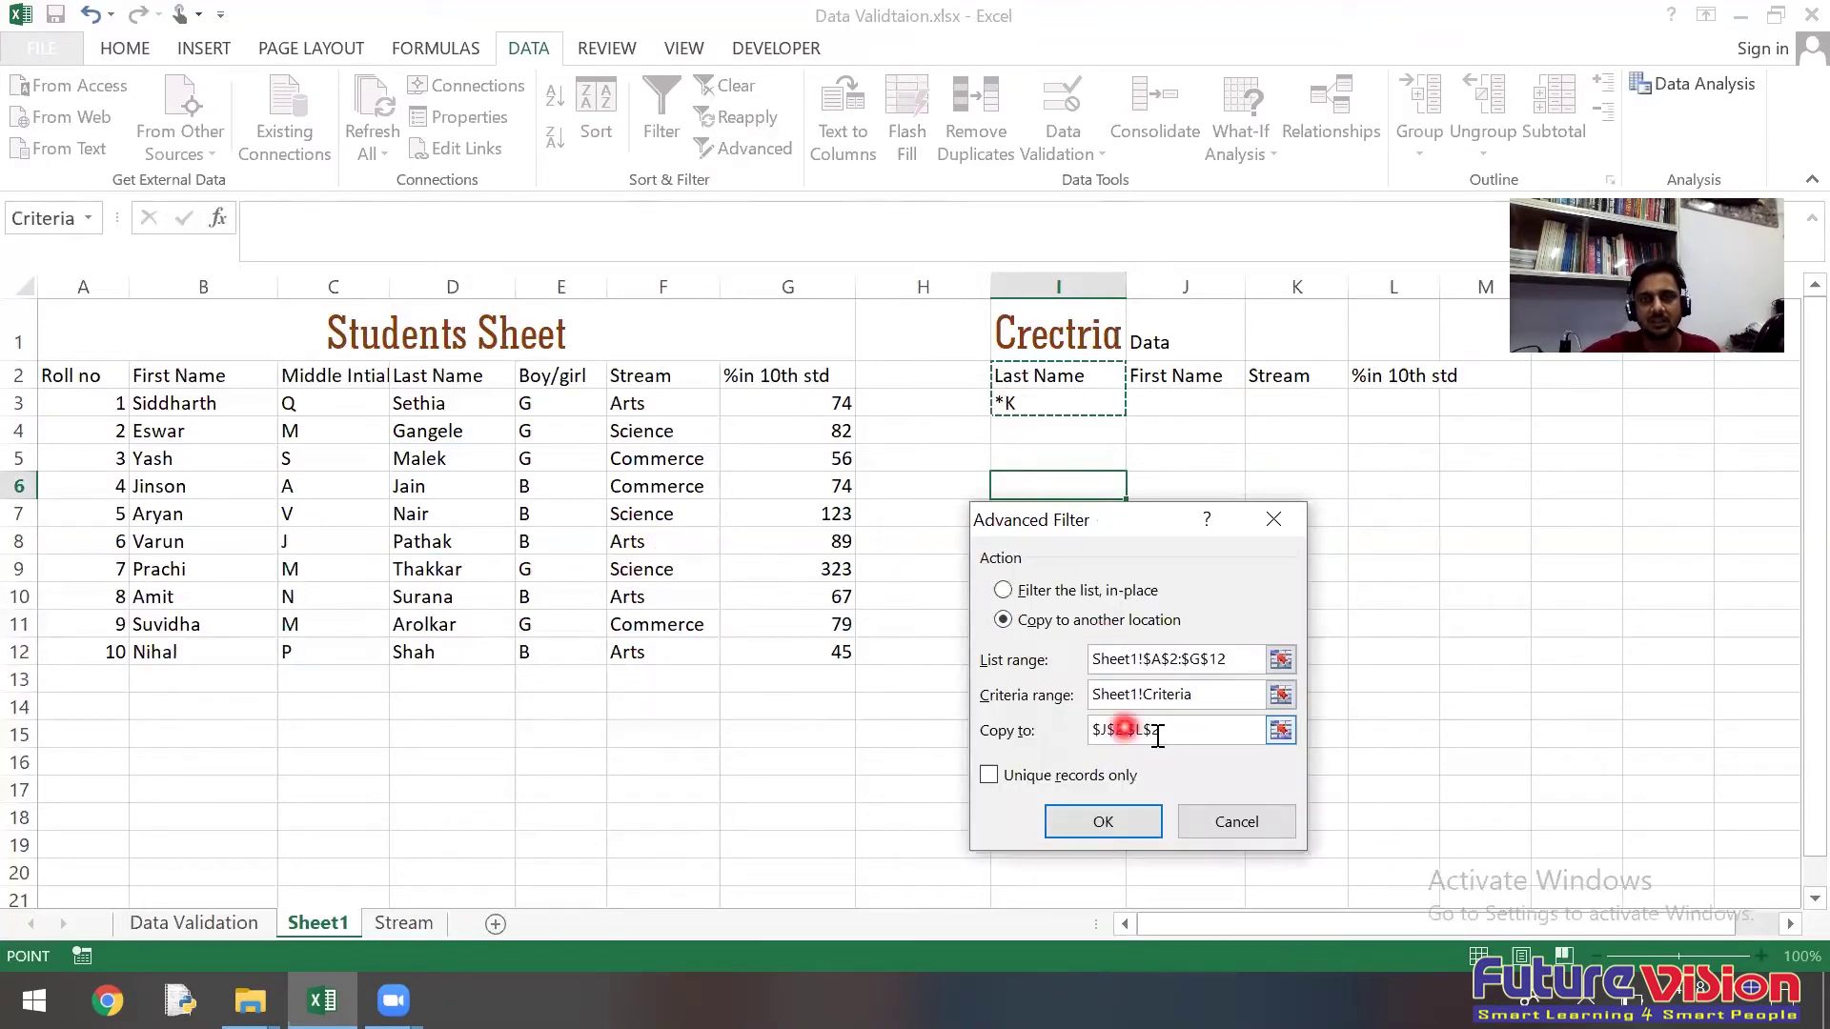
pyautogui.click(1178, 729)
pyautogui.press('BackSpace')
pyautogui.press('BackSpace')
pyautogui.press('BackSpace')
pyautogui.press('BackSpace')
pyautogui.press('BackSpace')
pyautogui.press('BackSpace')
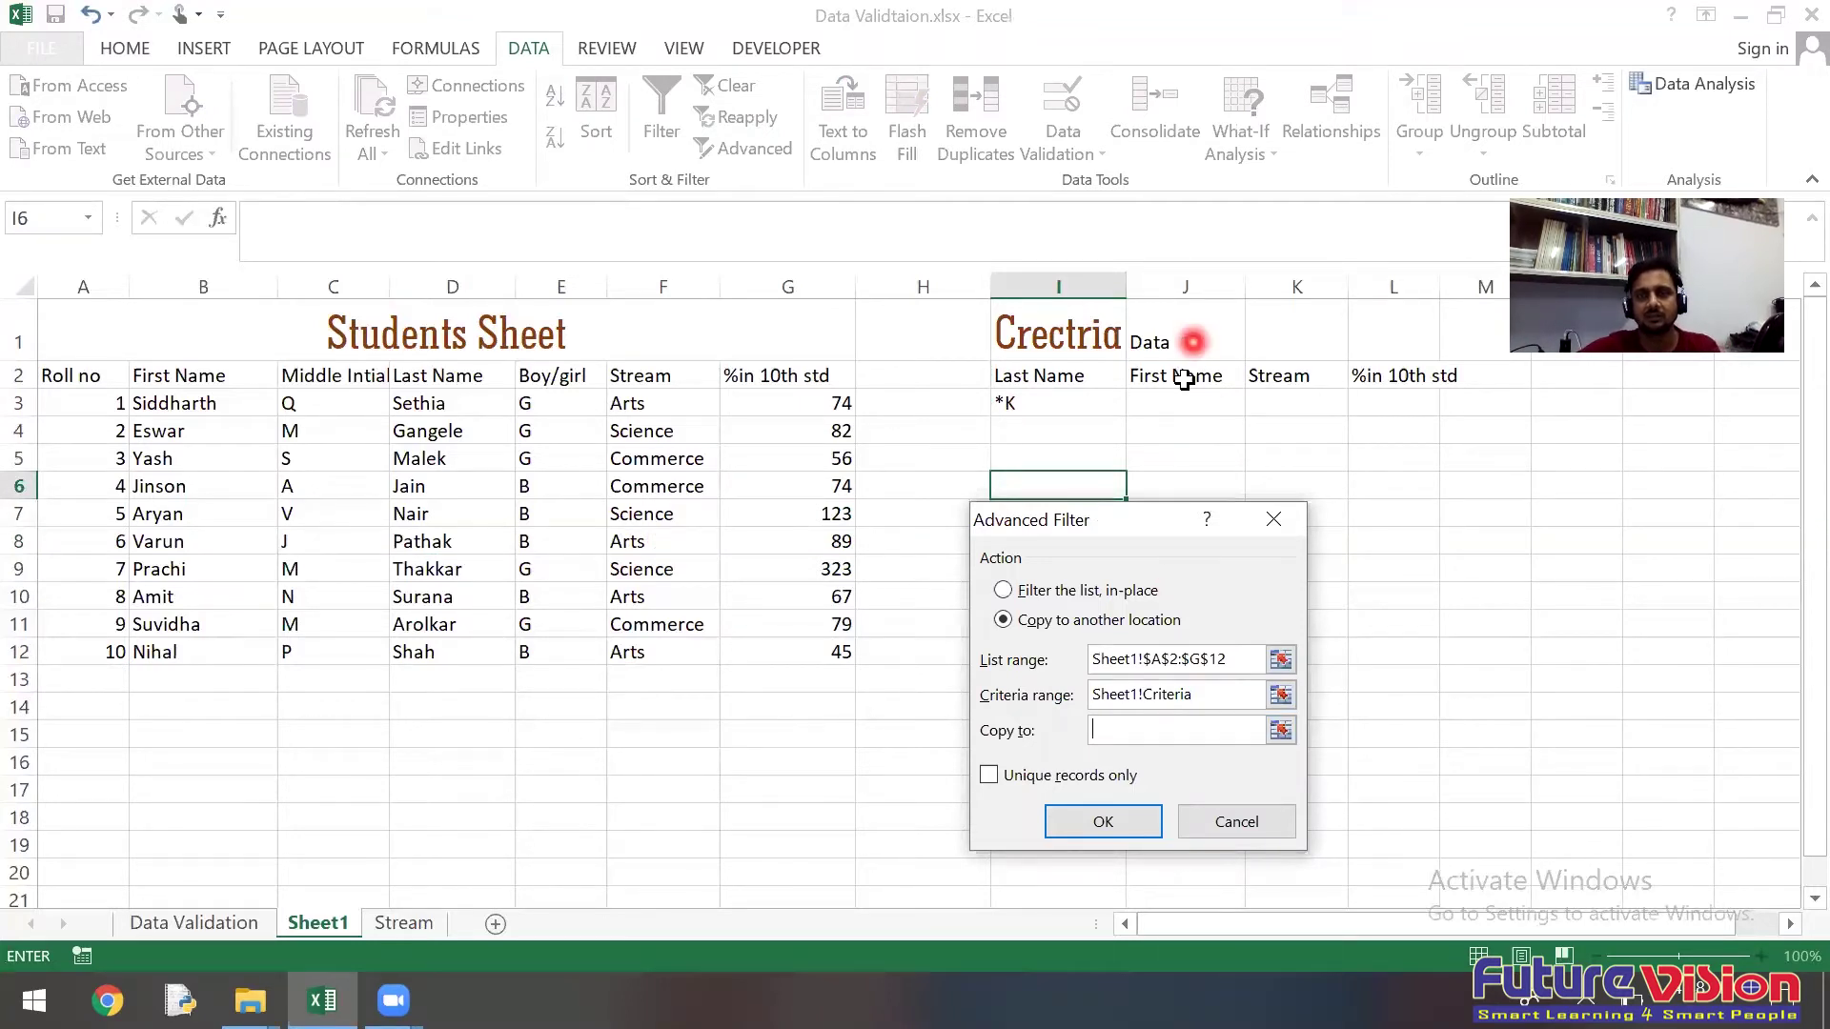
pyautogui.moveTo(1183, 374); pyautogui.dragTo(1367, 379)
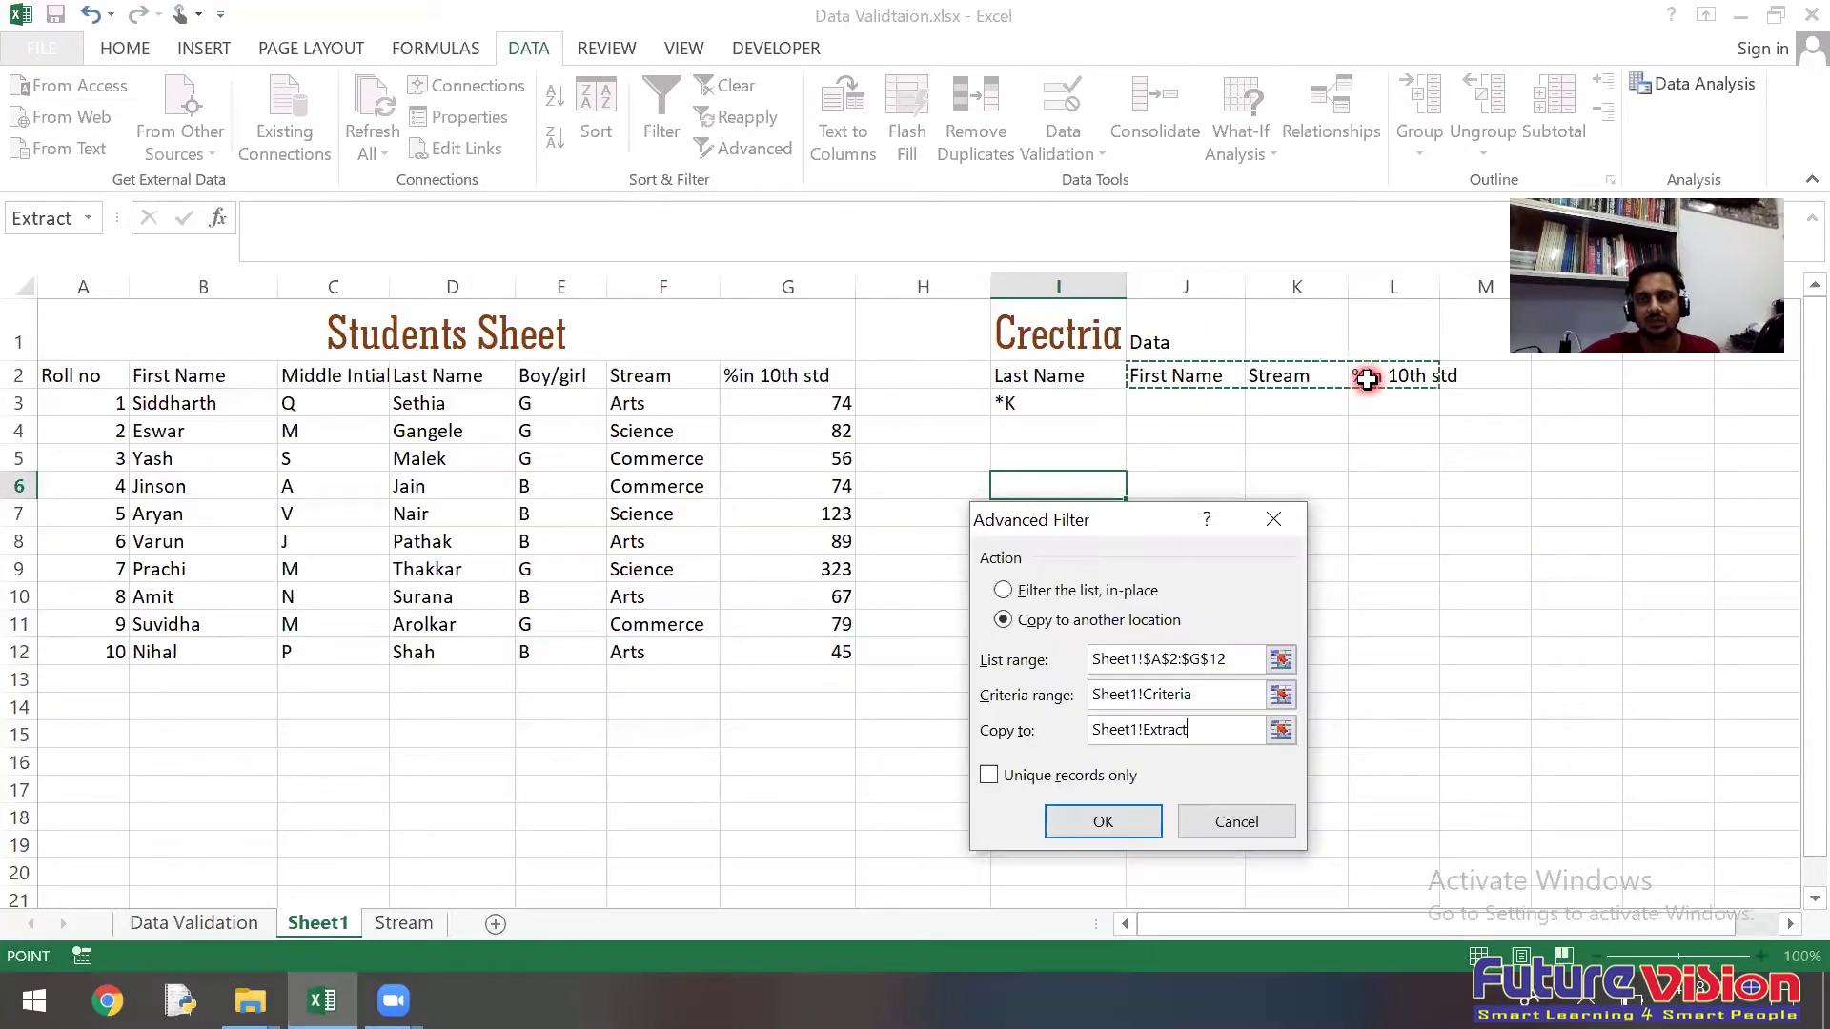
pyautogui.press('Return')
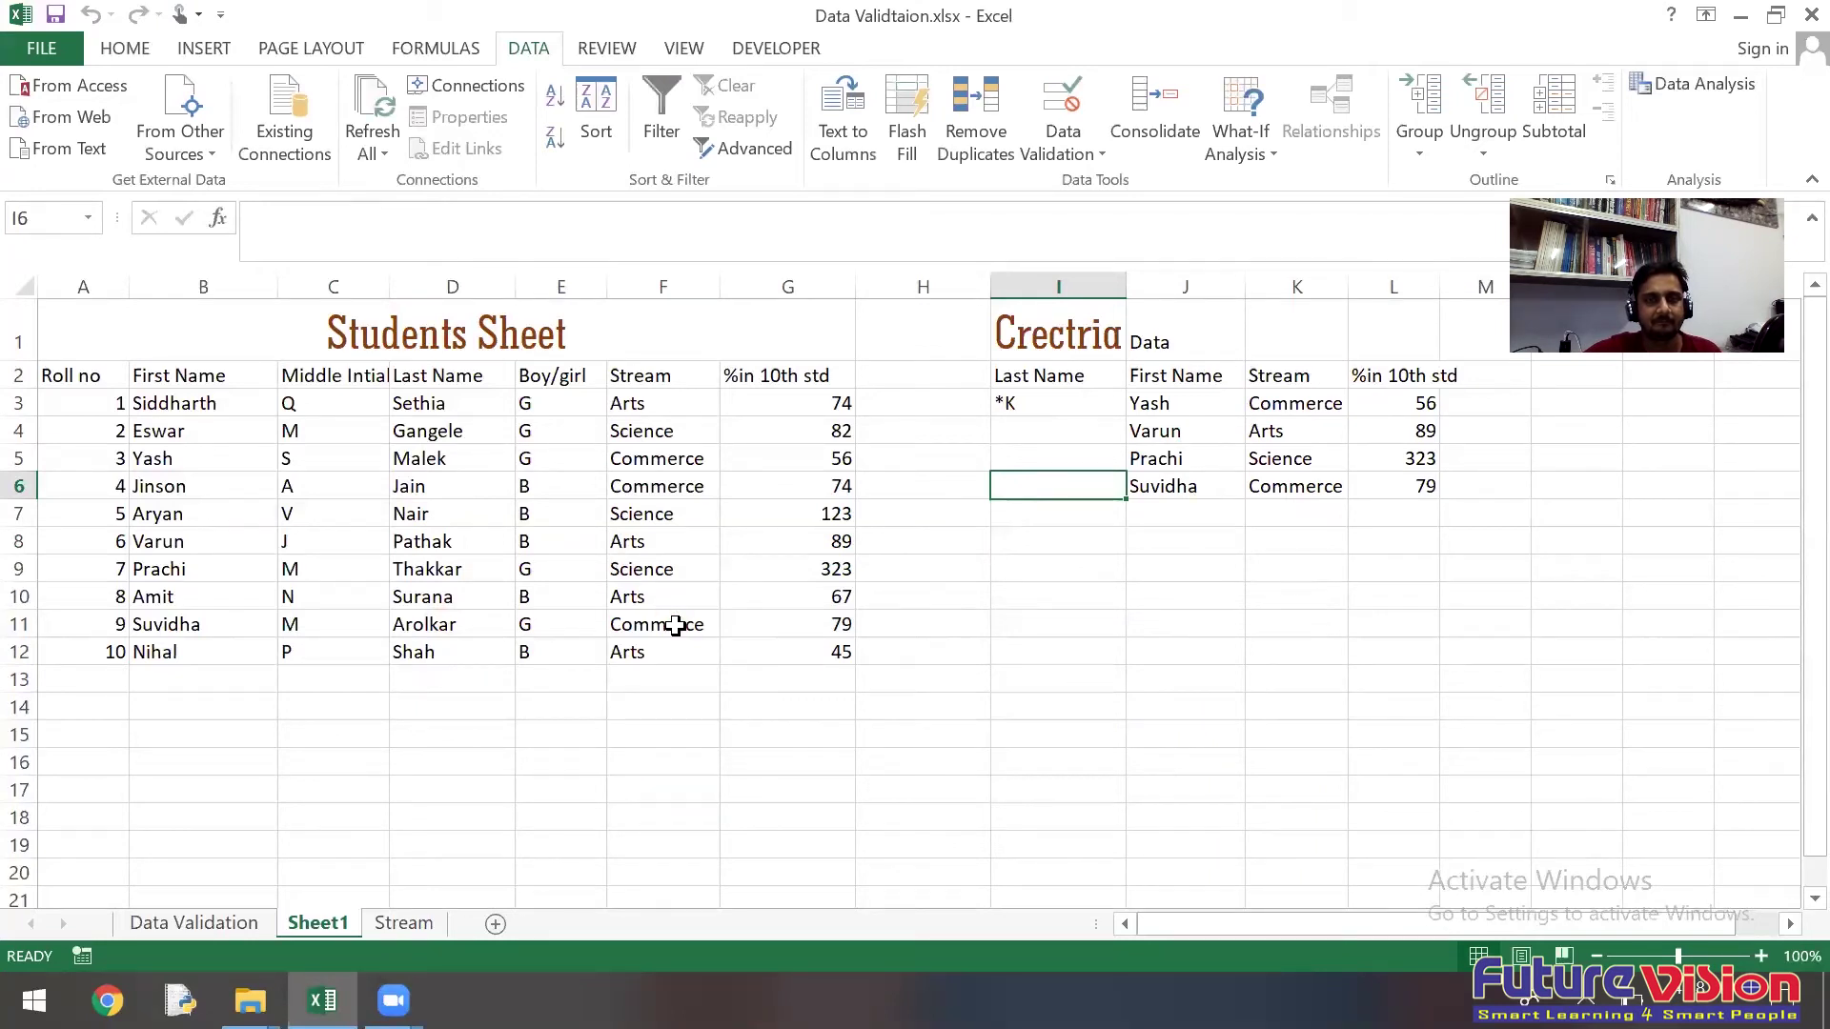
pyautogui.press('Return')
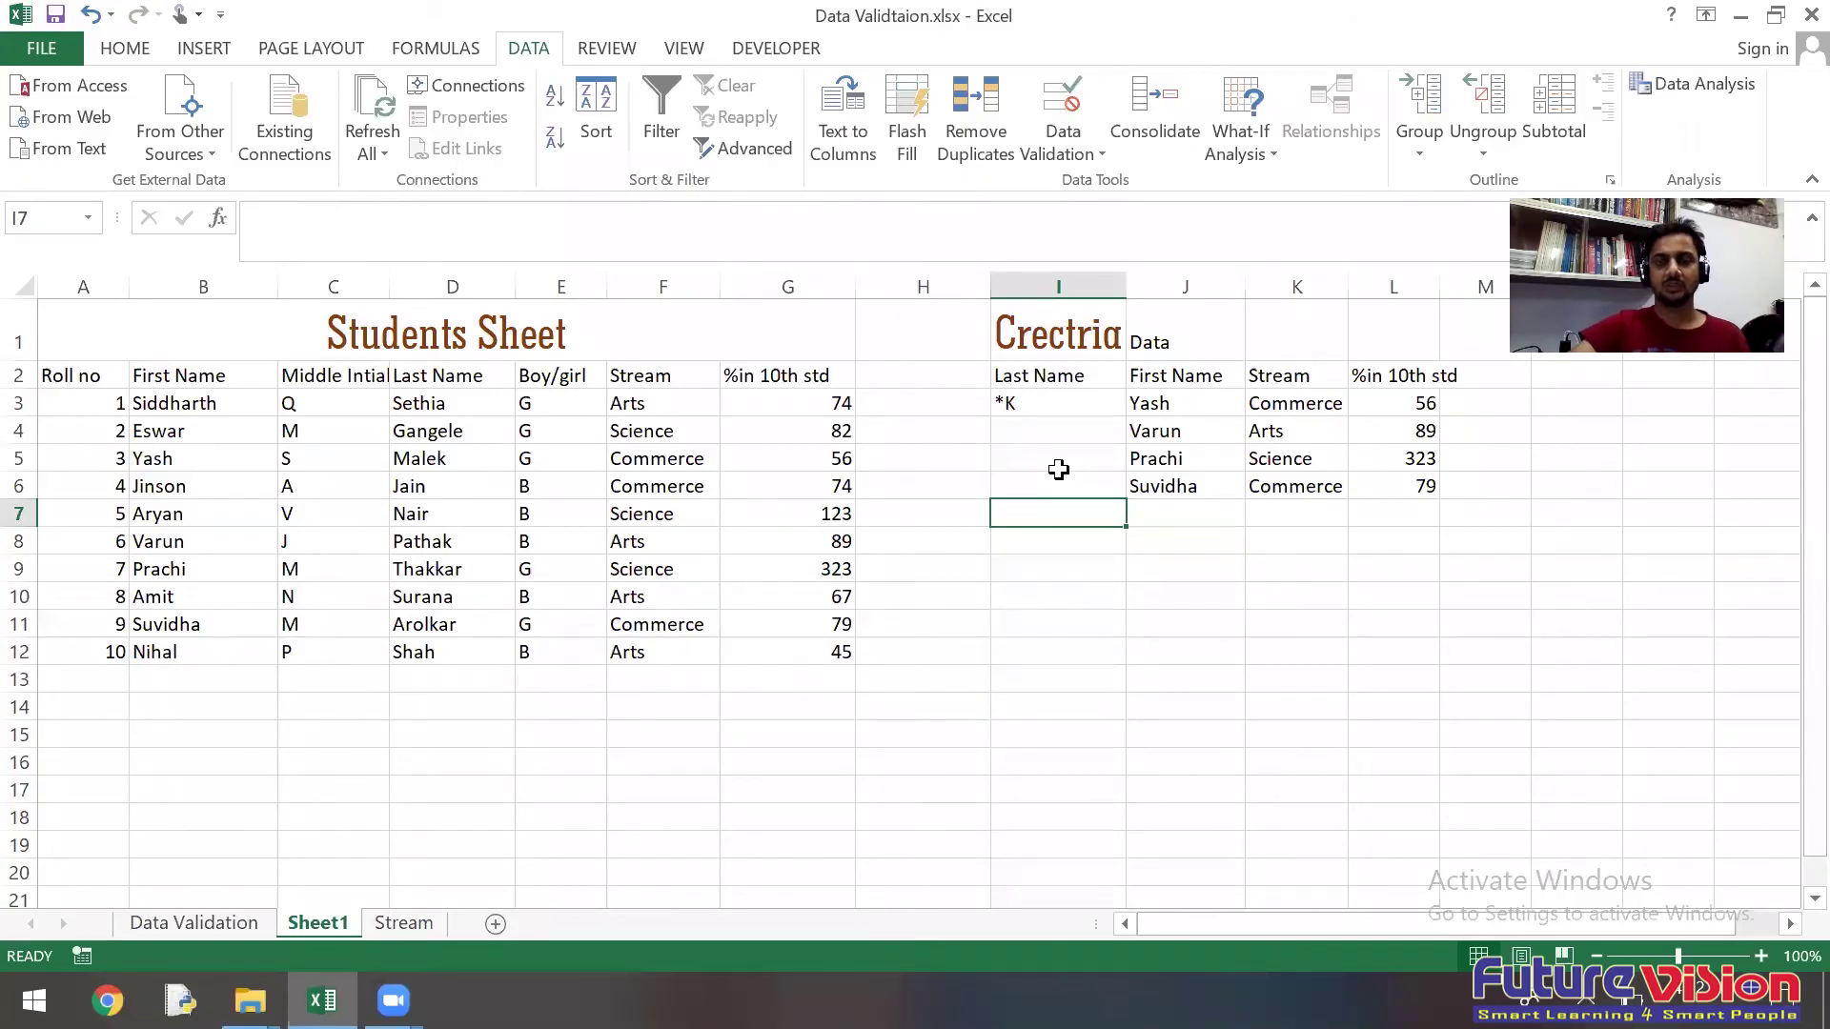
pyautogui.click(1063, 678)
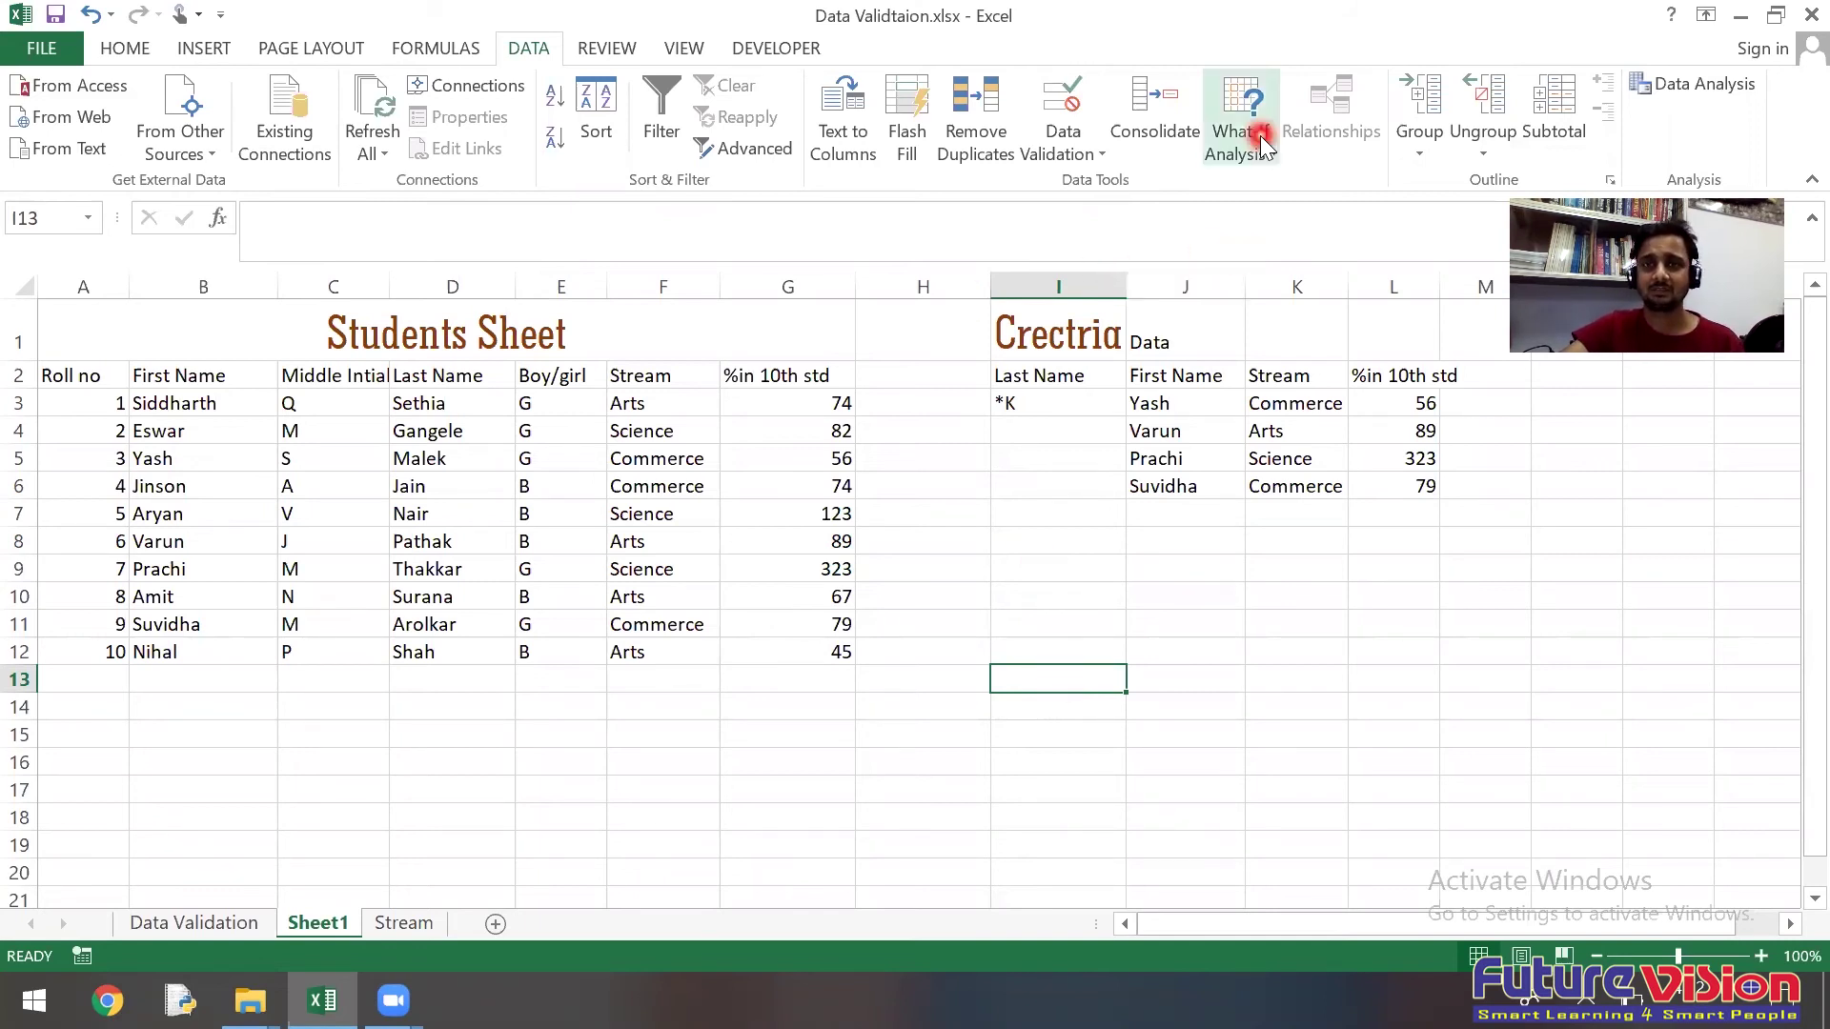
pyautogui.click(1258, 162)
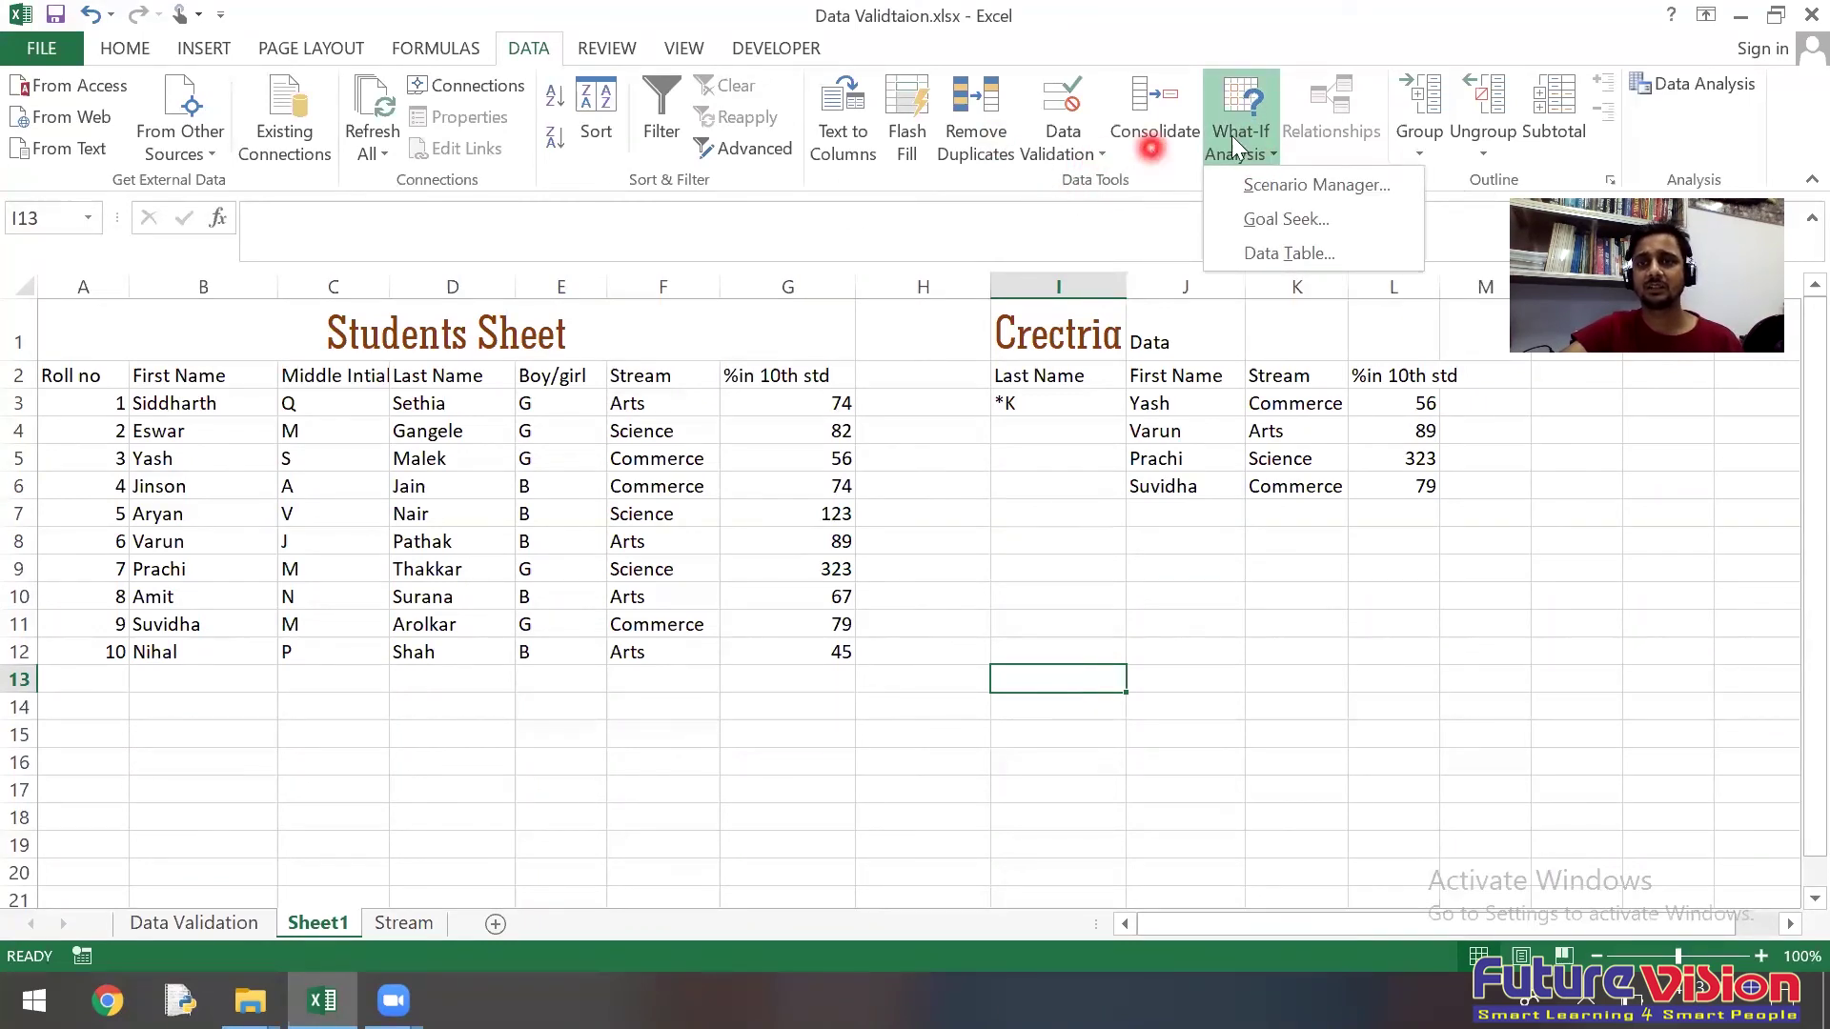
pyautogui.click(1161, 649)
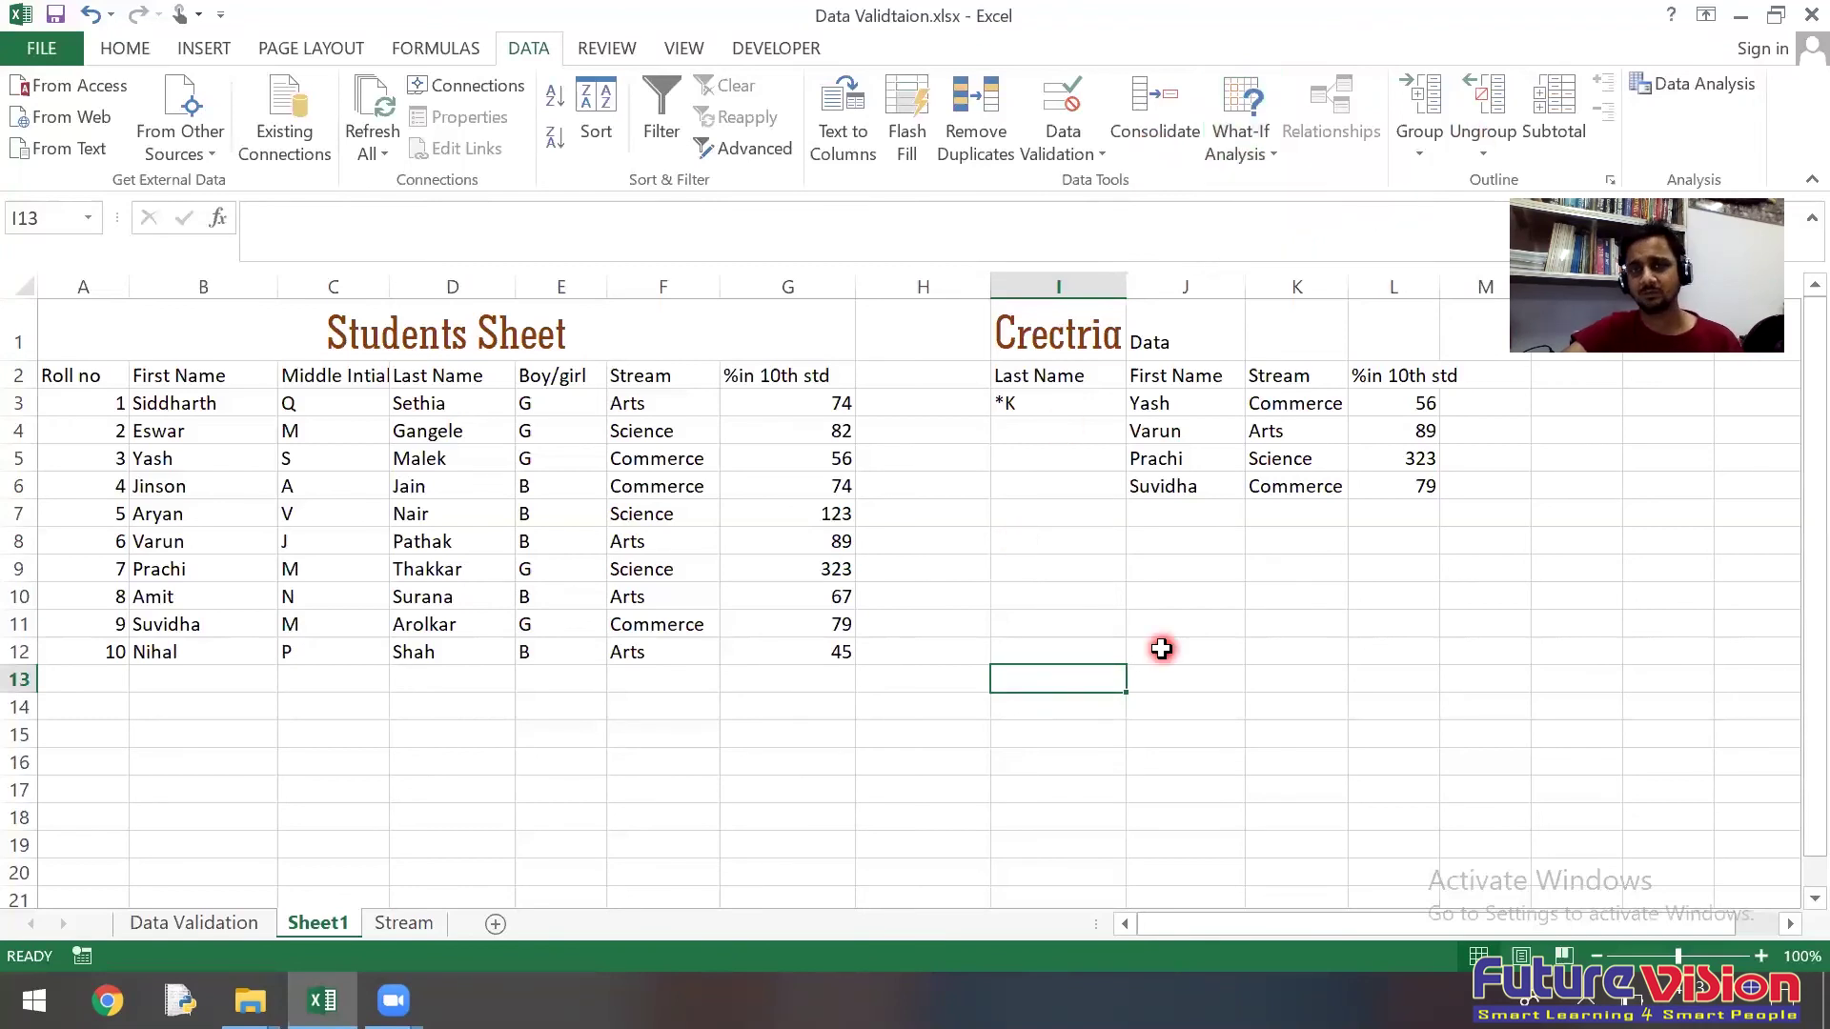